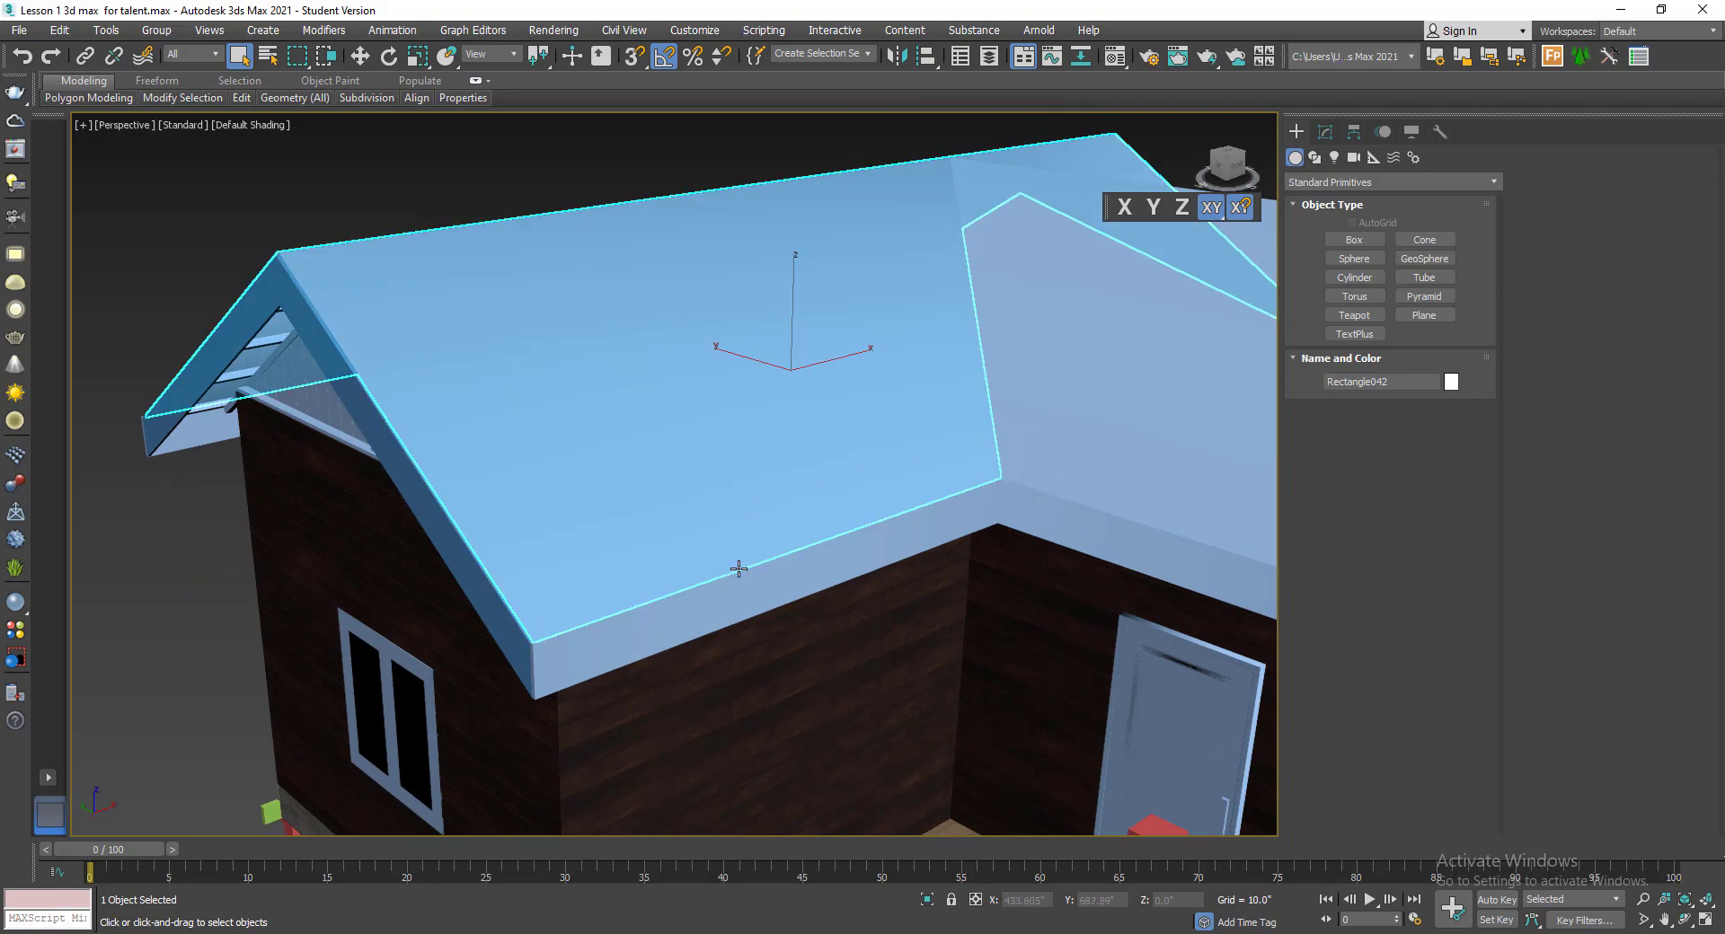
scroll(739, 570, down, 3)
alt+middle_drag(754, 575, 824, 594)
scroll(824, 594, up, 5)
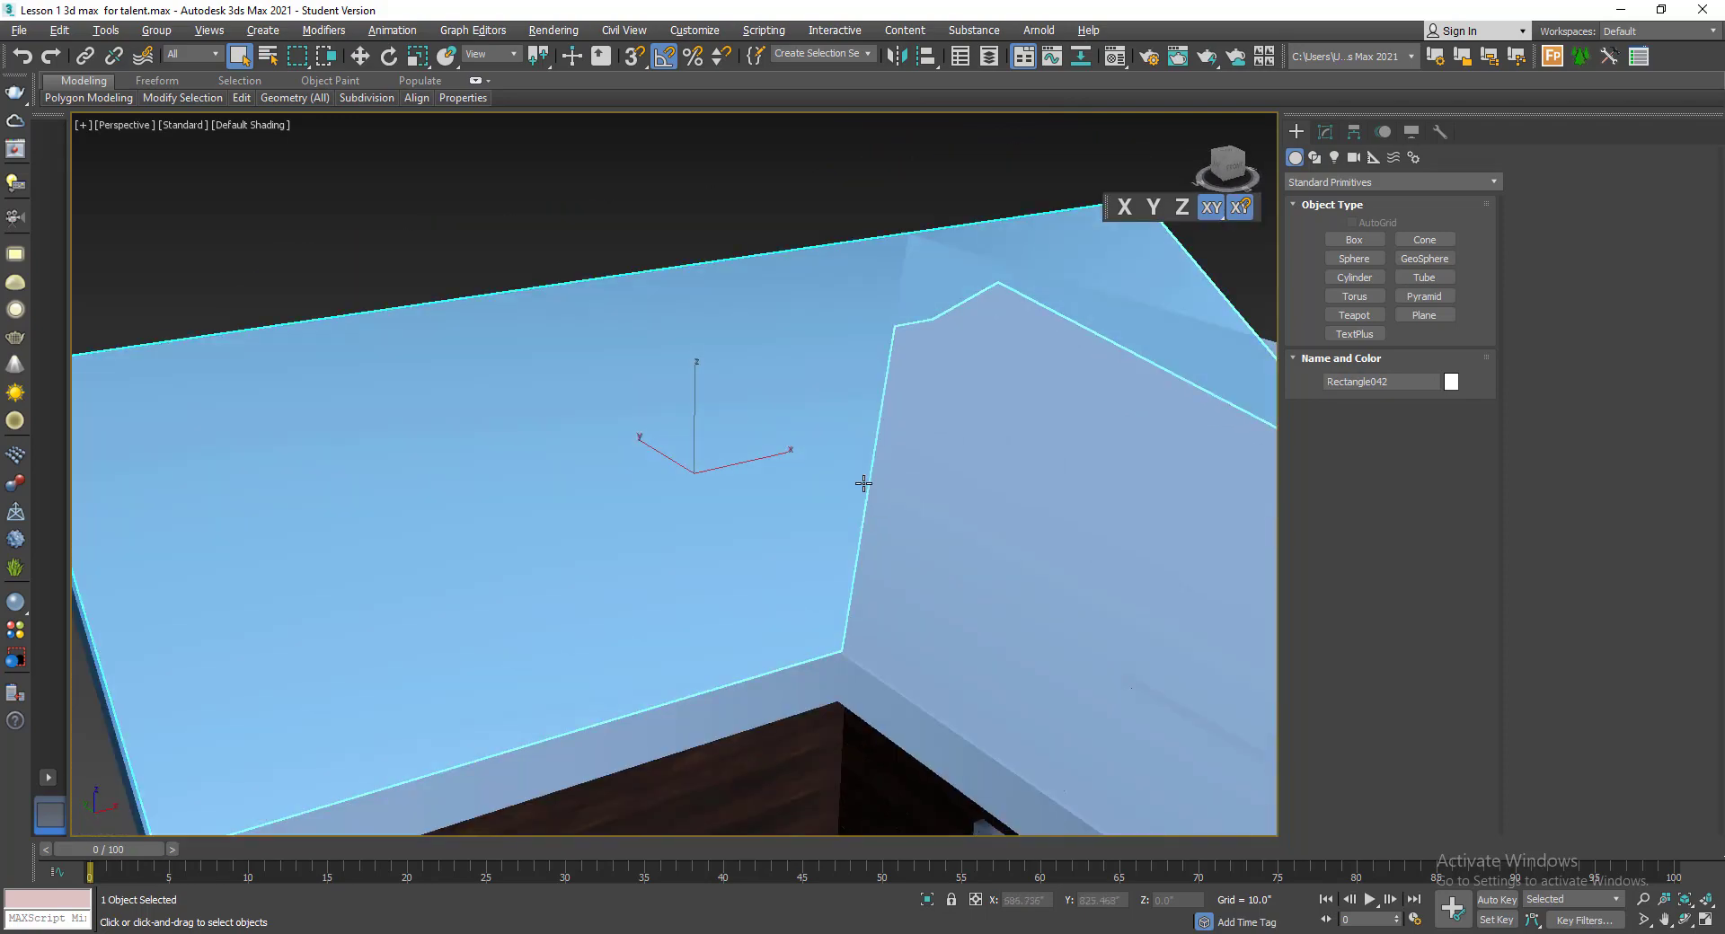
alt+middle_drag(863, 481, 862, 560)
scroll(685, 458, down, 5)
click(824, 458)
click(569, 293)
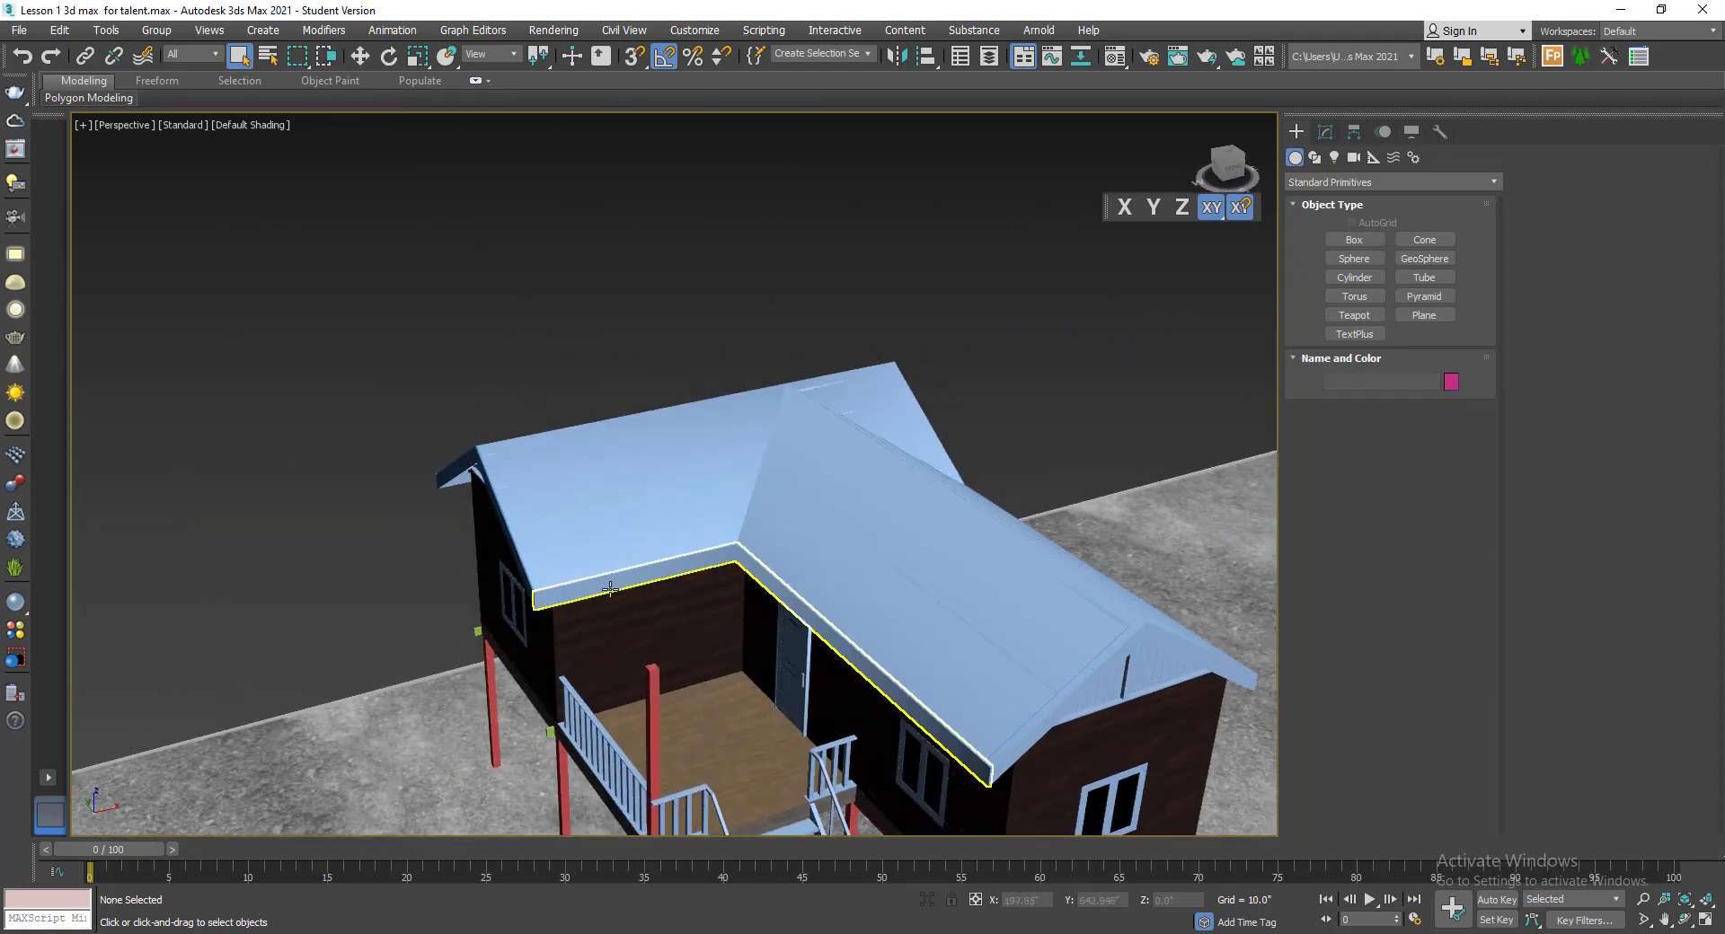
- Switch to File Explorer and extract roof_slates_02_4k_jpg.zip directly into the ROOFING folder
click(491, 933)
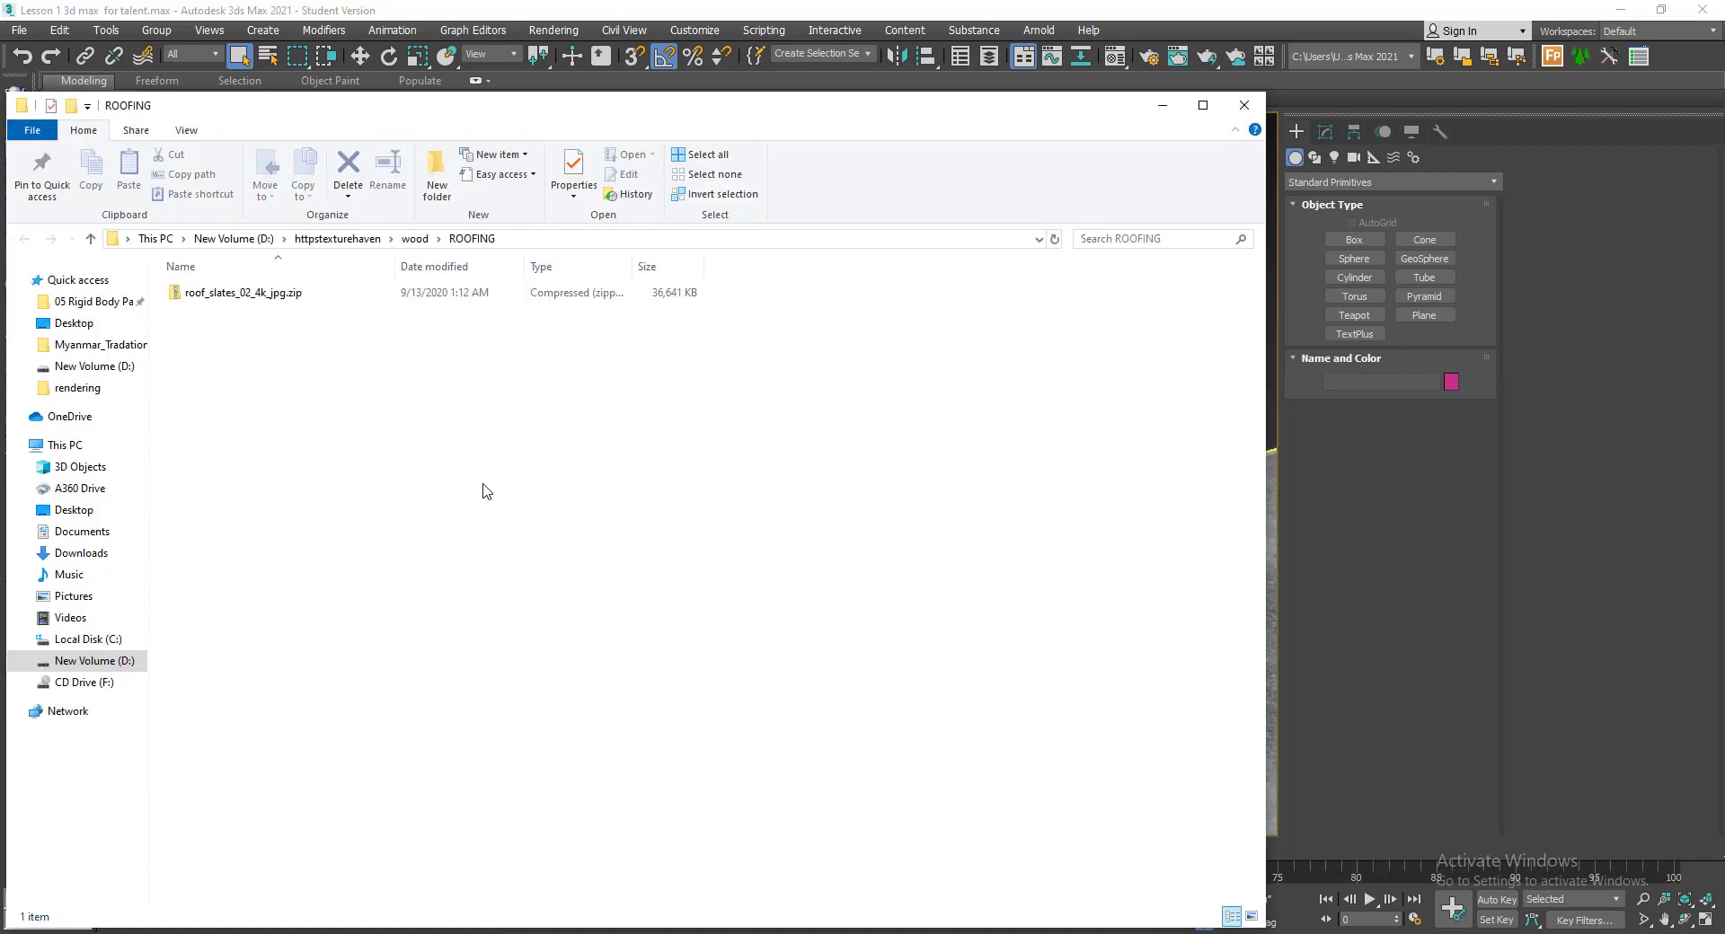
click(276, 303)
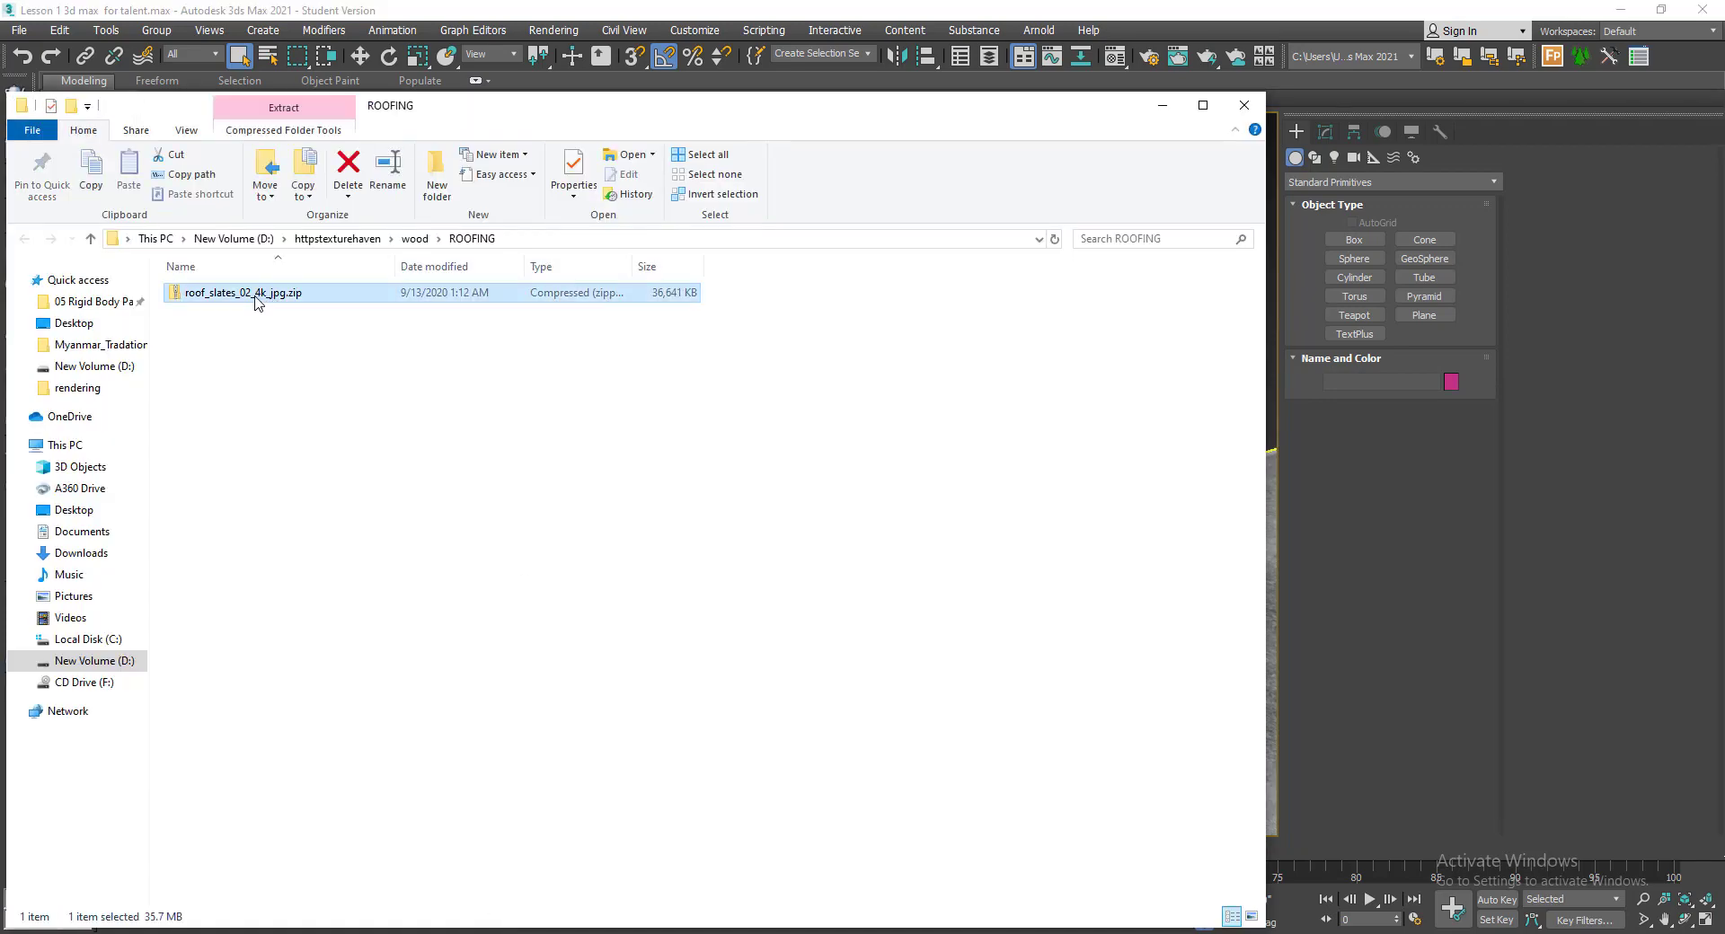
right_click(252, 299)
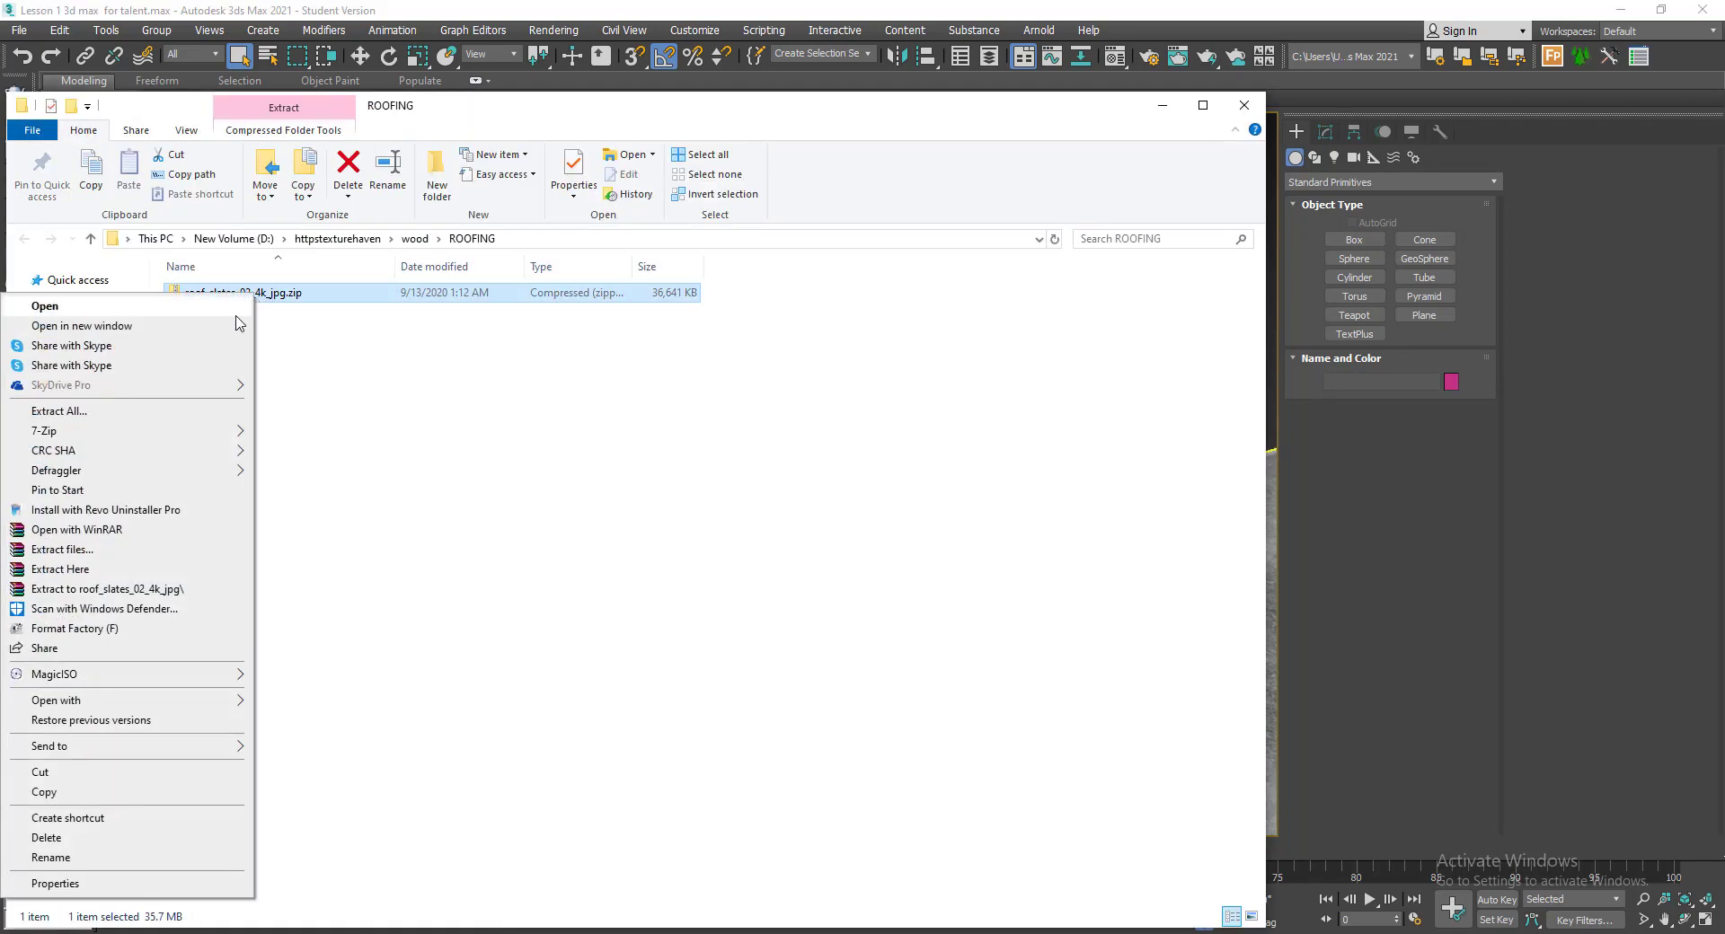
click(123, 569)
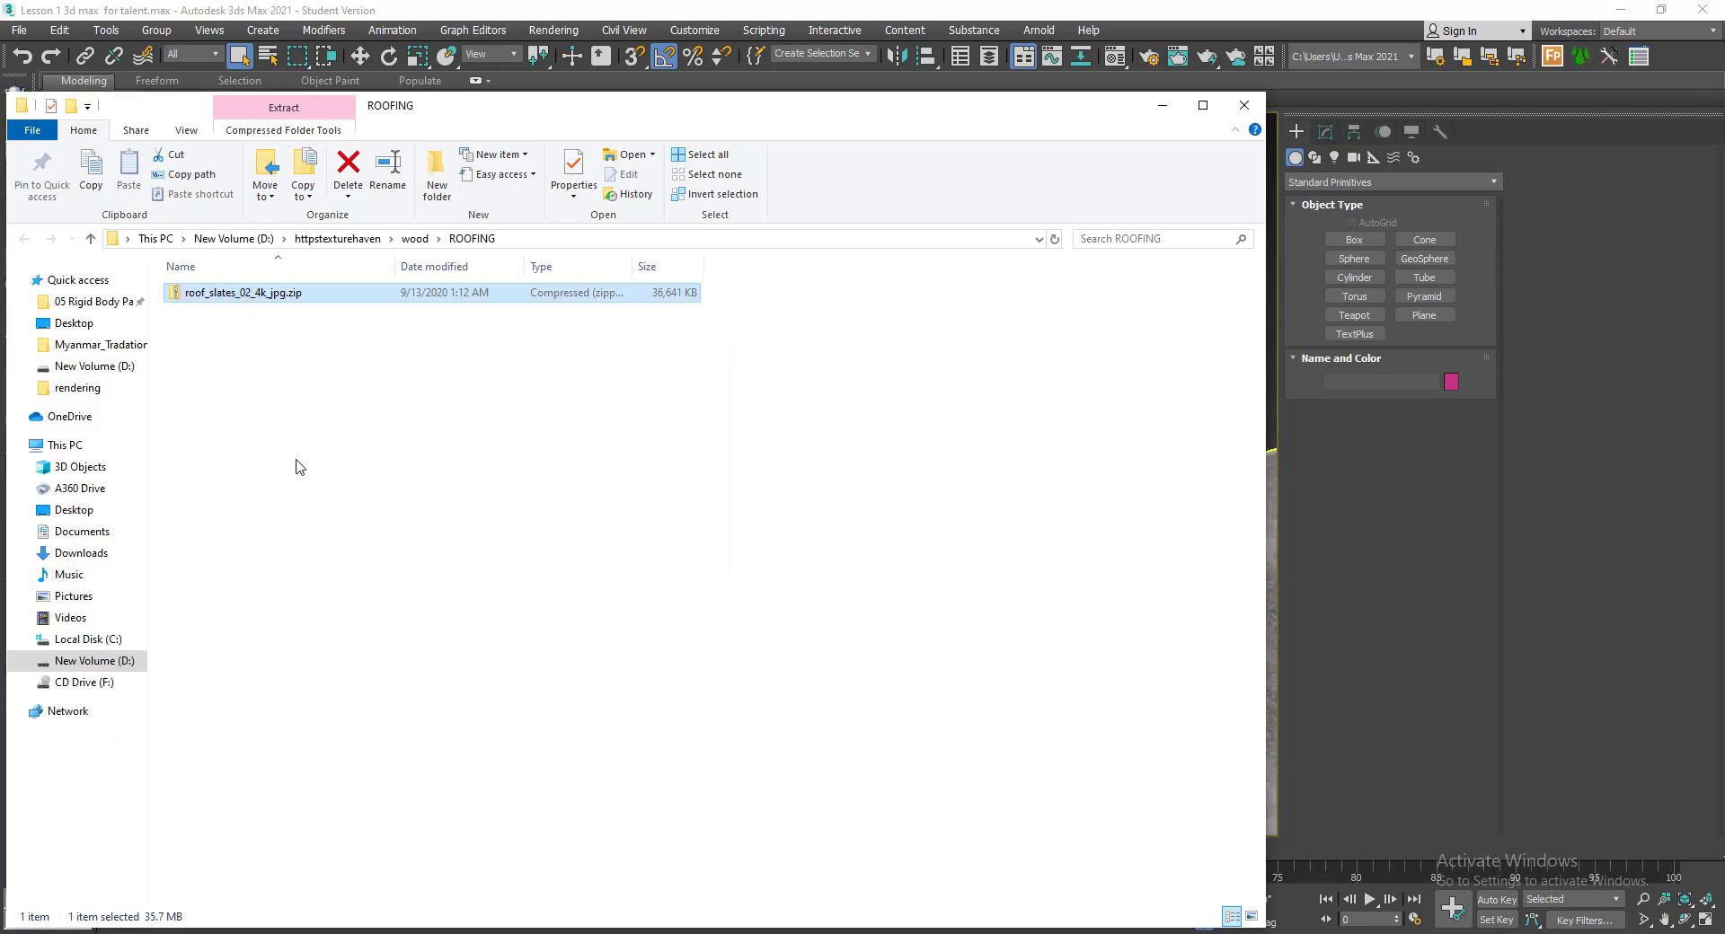
right_click(613, 419)
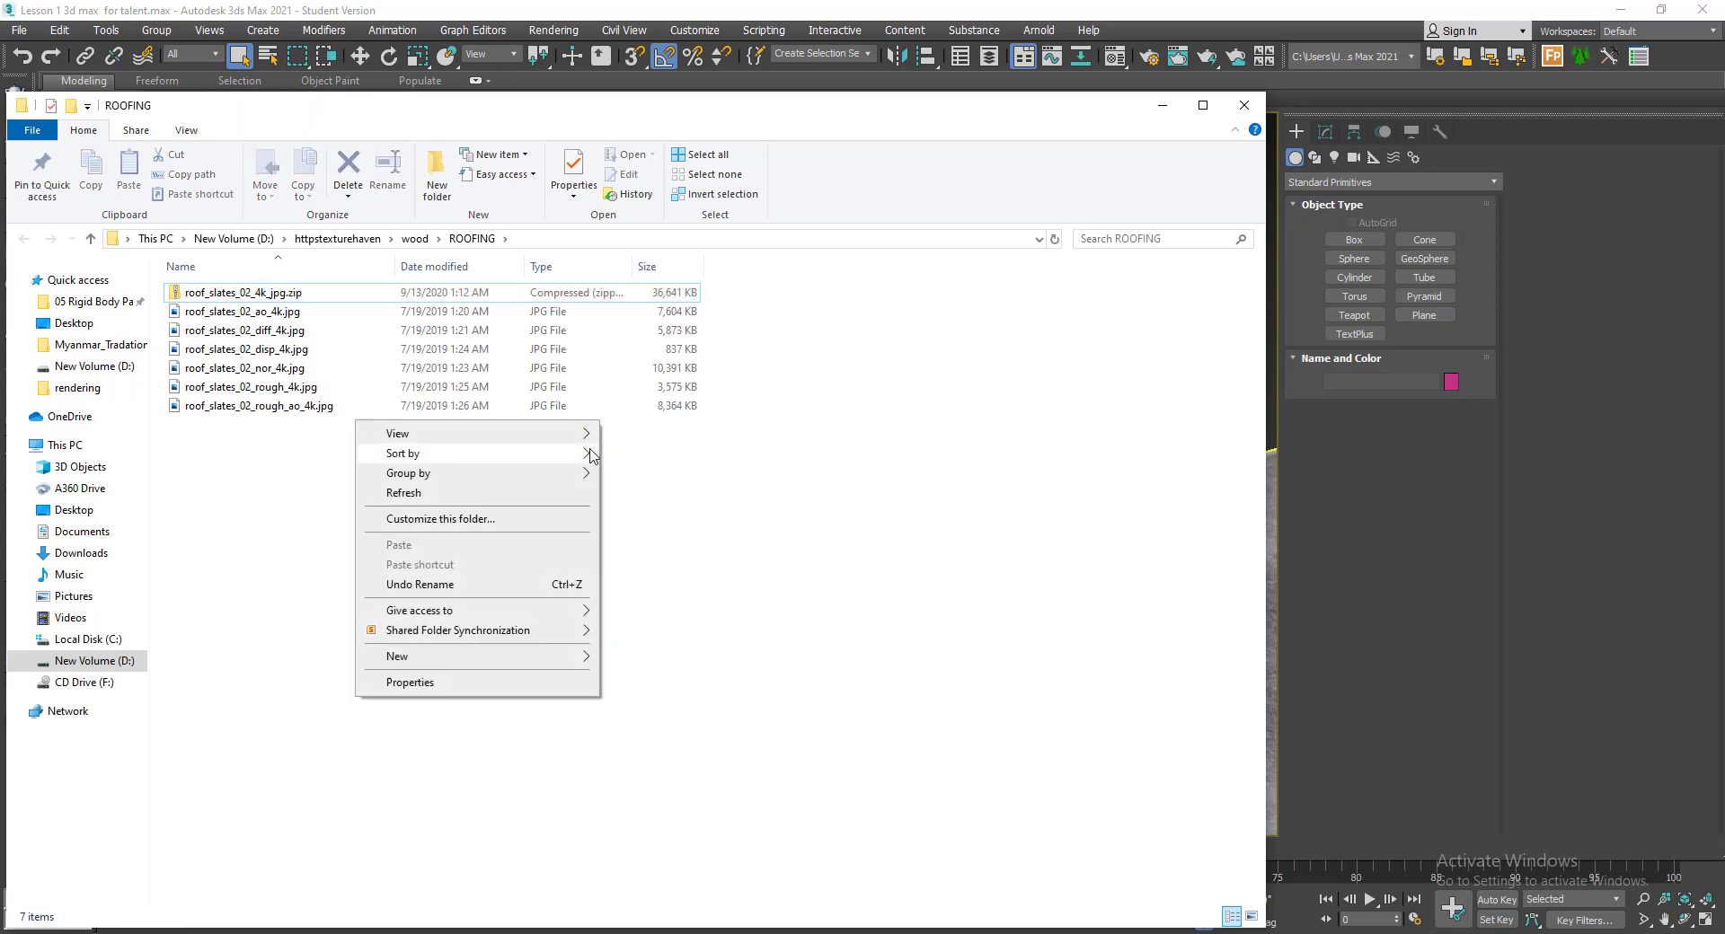
- Show the extracted texture files in the ROOFING folder as extra large icons
click(315, 315)
click(304, 350)
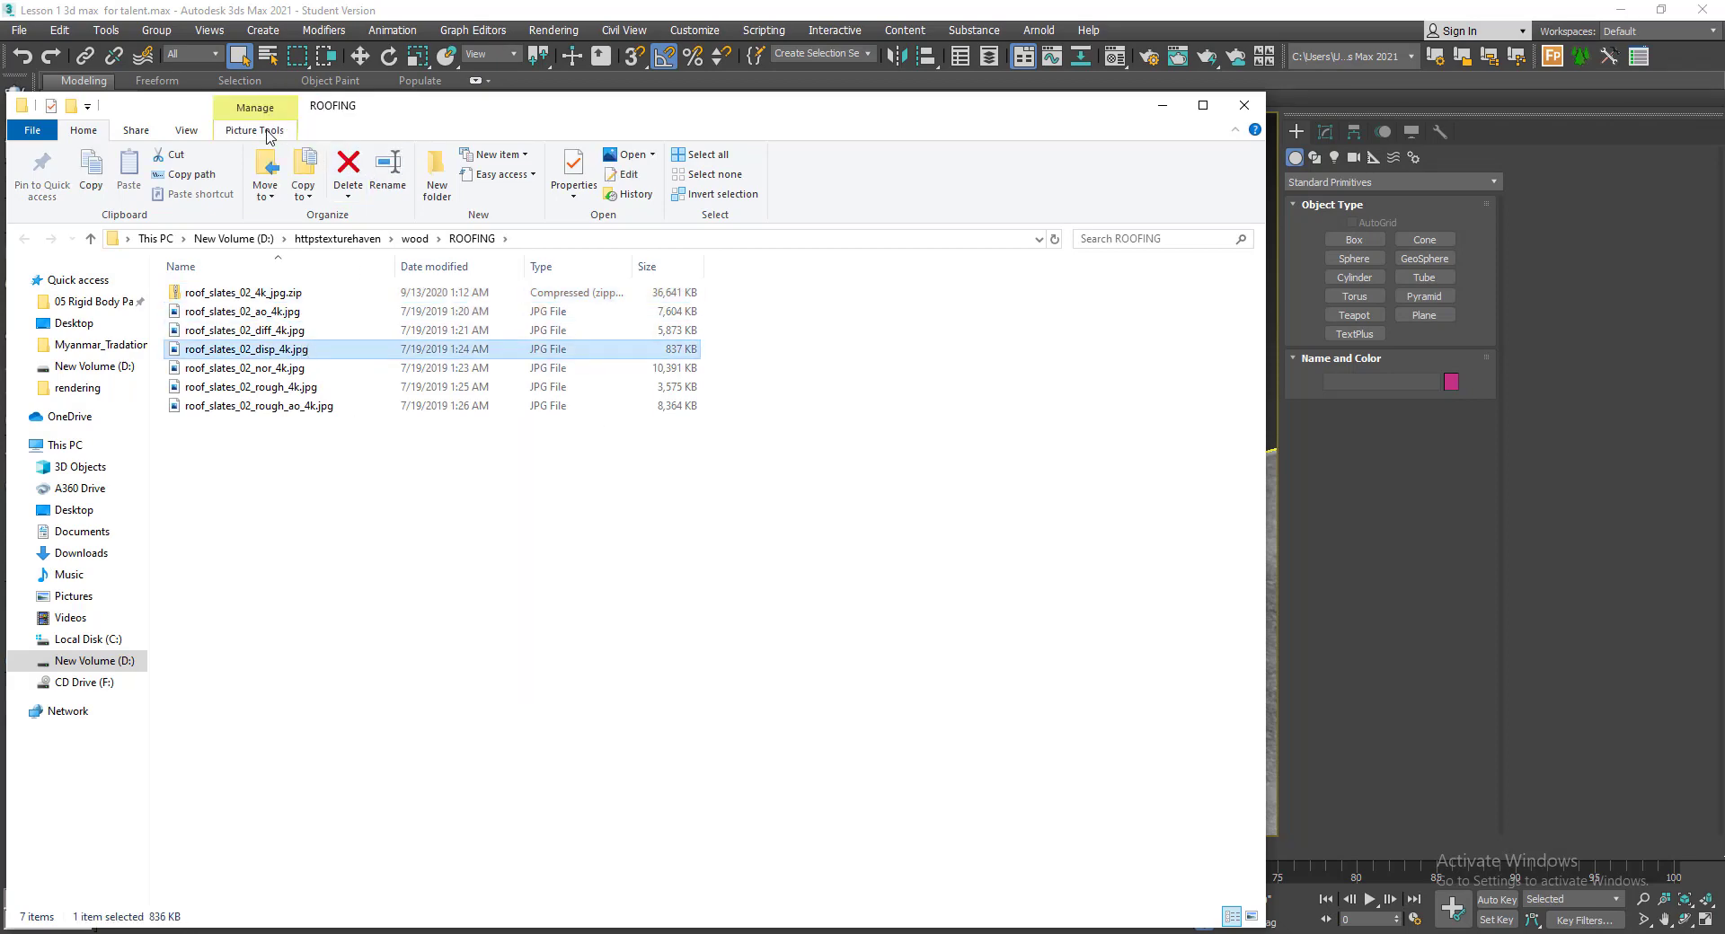
click(186, 131)
click(216, 156)
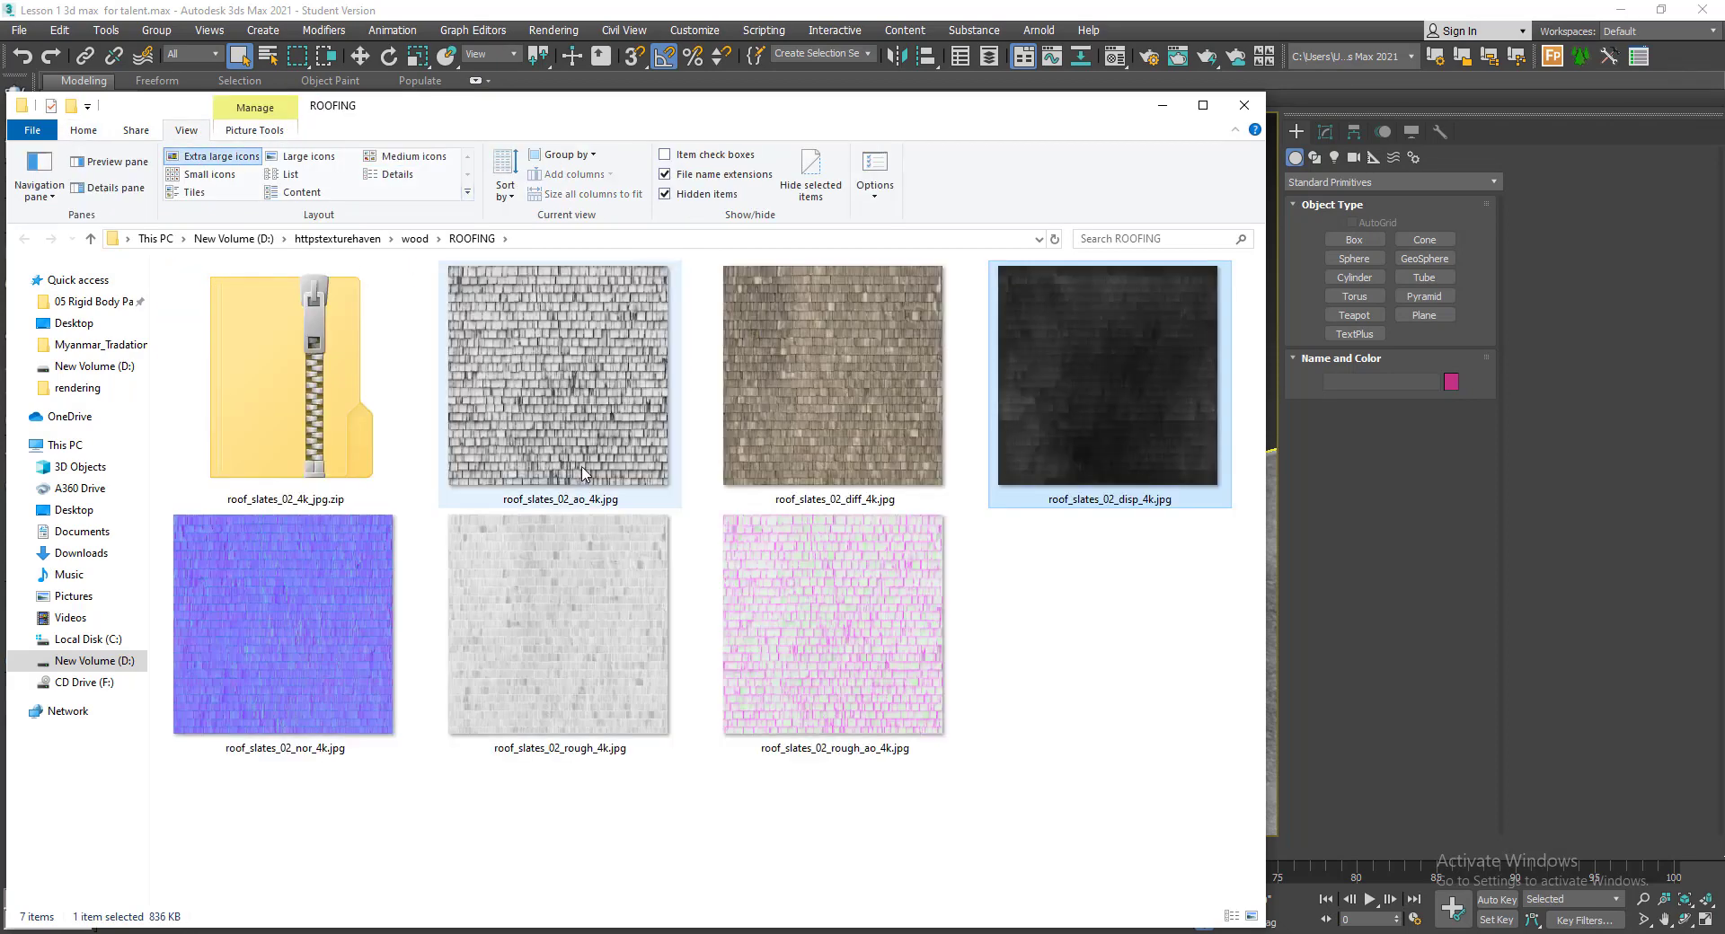
- Look through the slate textures, opening roof_slates_02_disp_4k.jpg in the image viewer and closing it again
click(885, 438)
click(1070, 432)
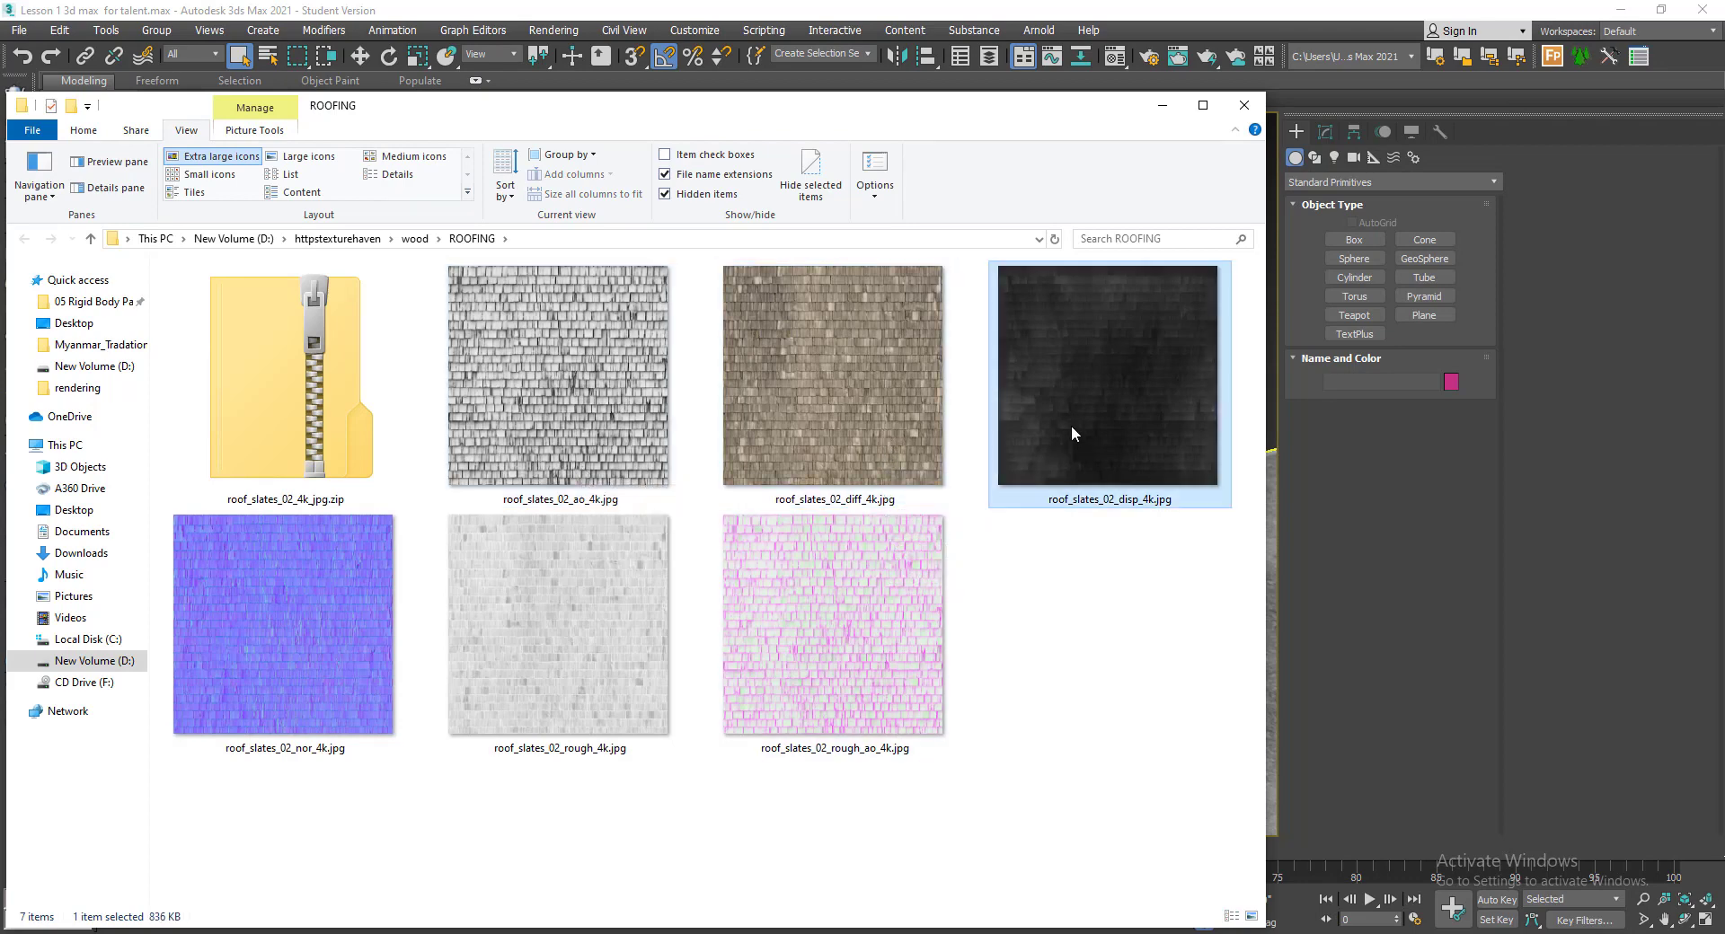
double_click(1070, 413)
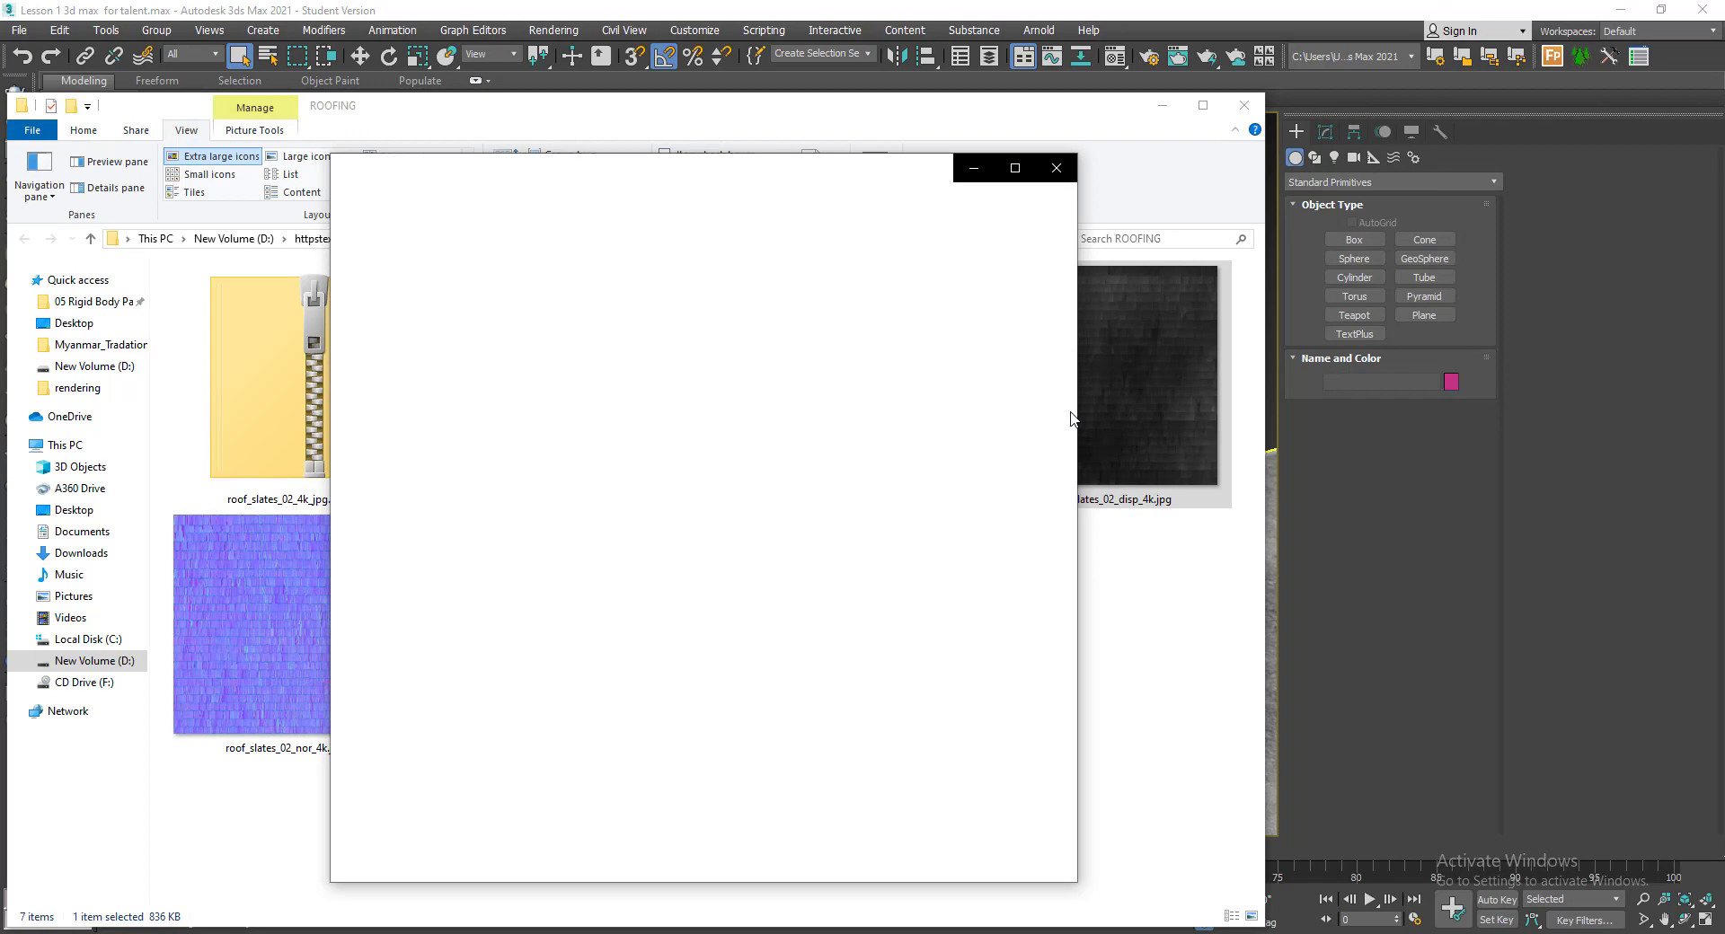
click(1055, 169)
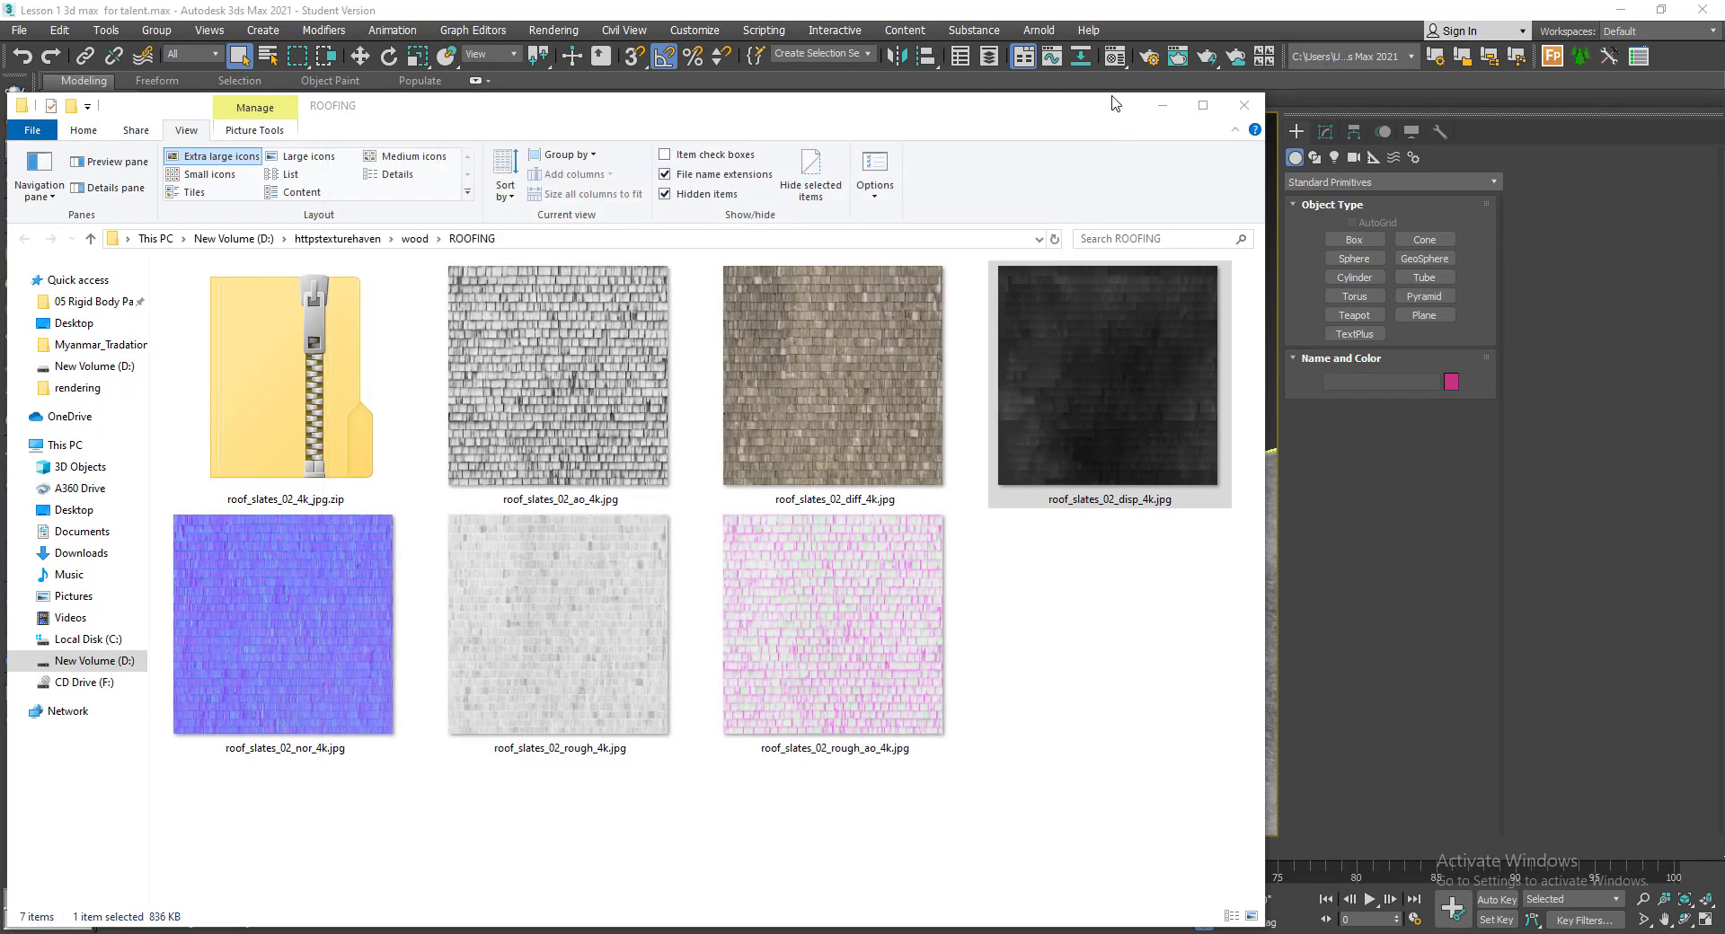
- Switch back to 3ds Max, select the upper surface of the rear roof and isolate it
click(1103, 7)
scroll(693, 453, up, 3)
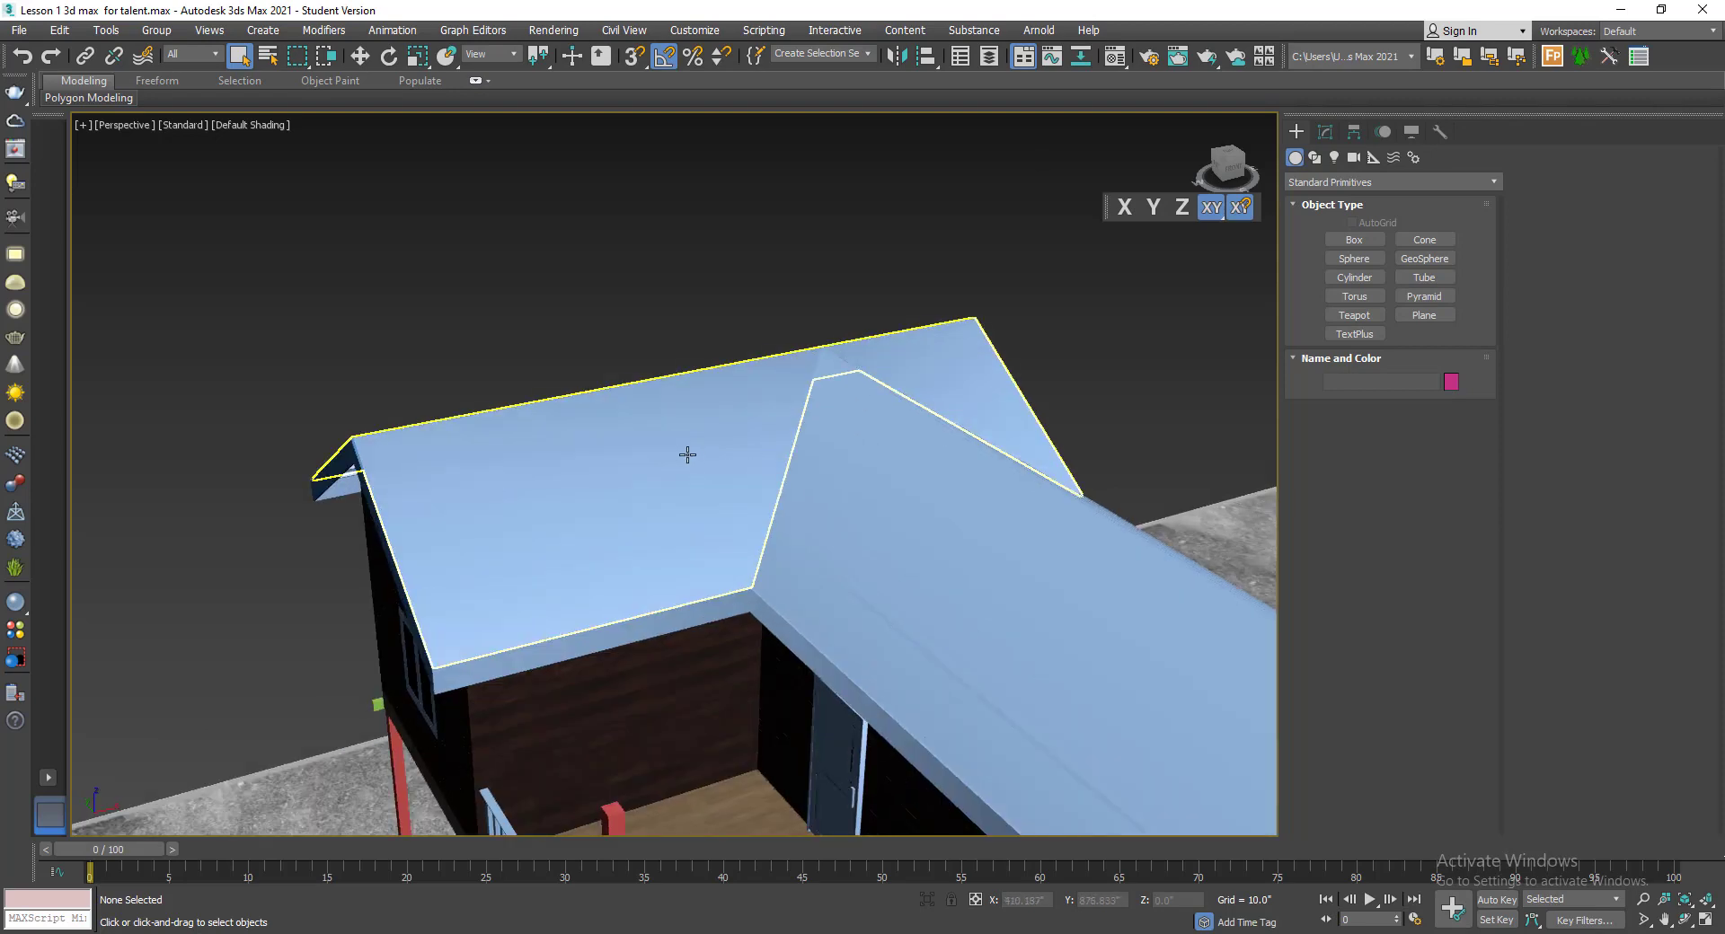
click(687, 455)
alt+middle_drag(783, 491, 803, 523)
key(alt+q)
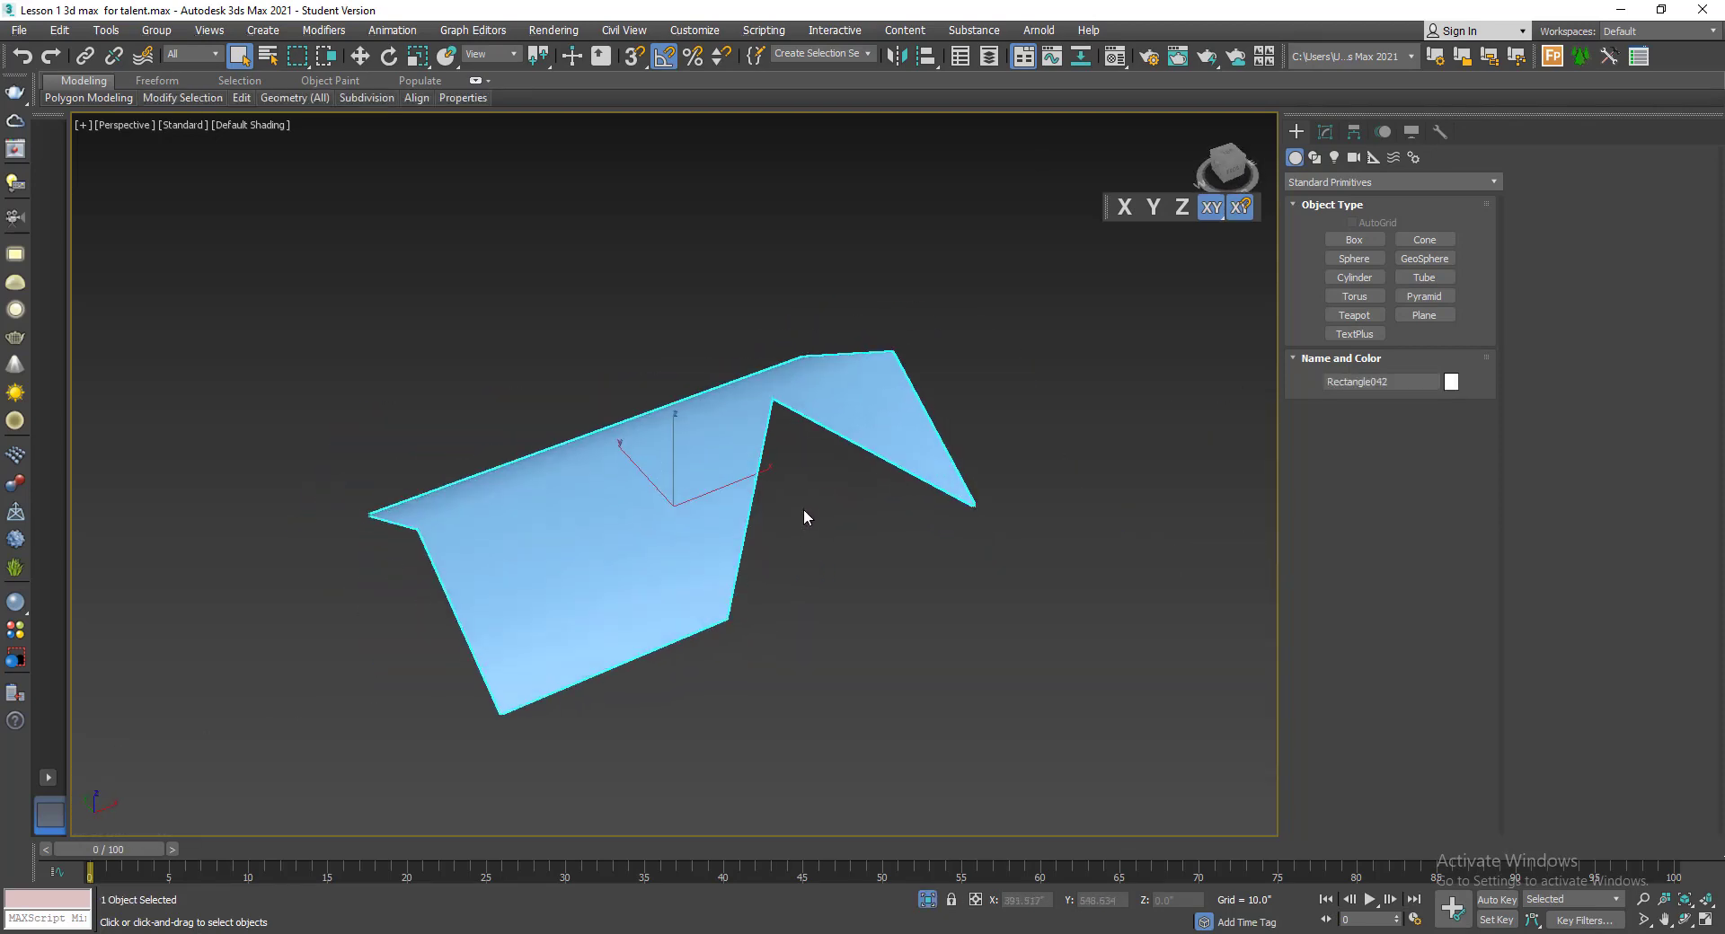
- Open the material editor, change it to Slate mode and move its window toward the middle of the viewport
key(m)
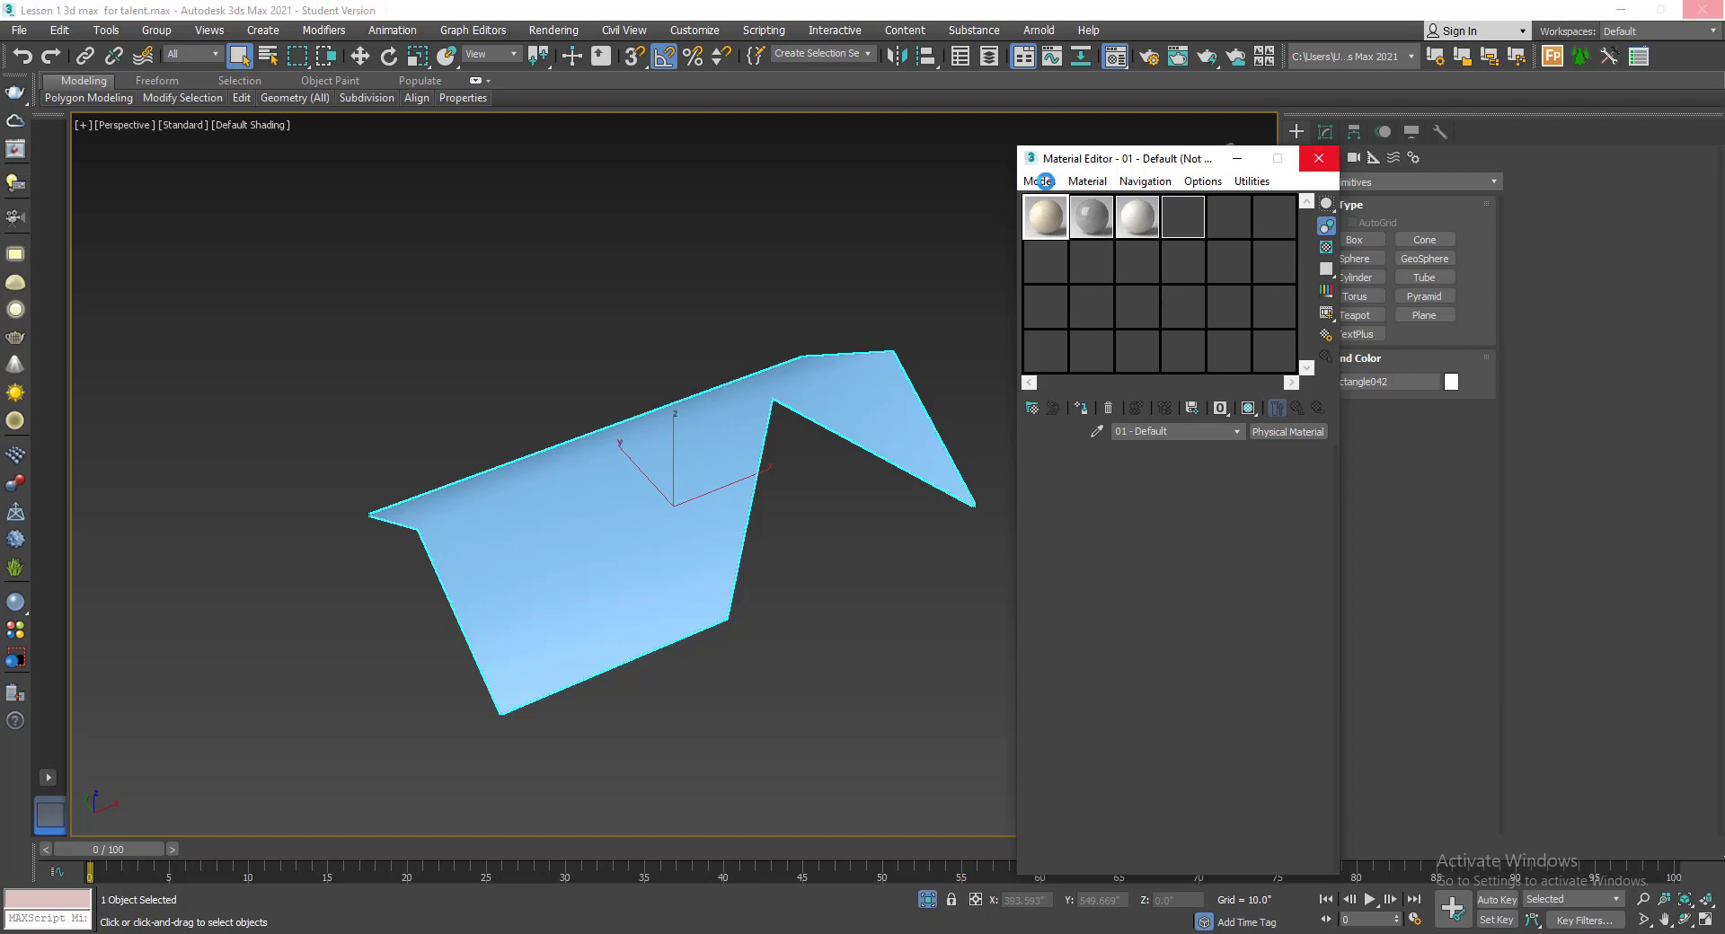
click(1042, 183)
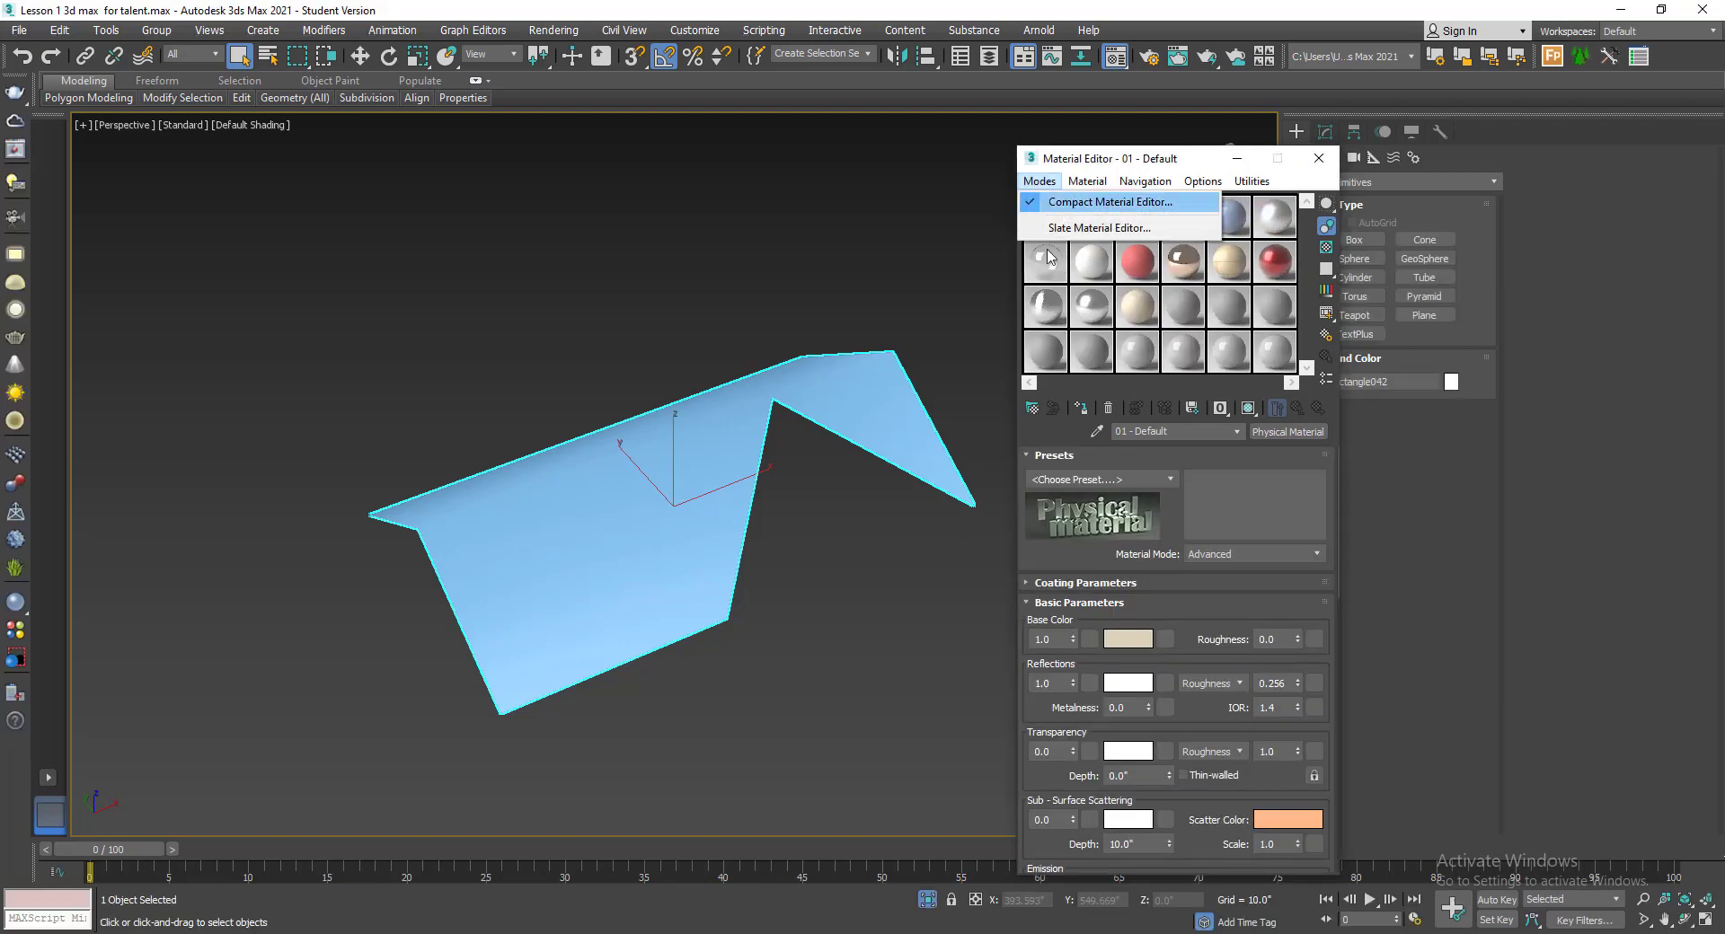
click(1066, 230)
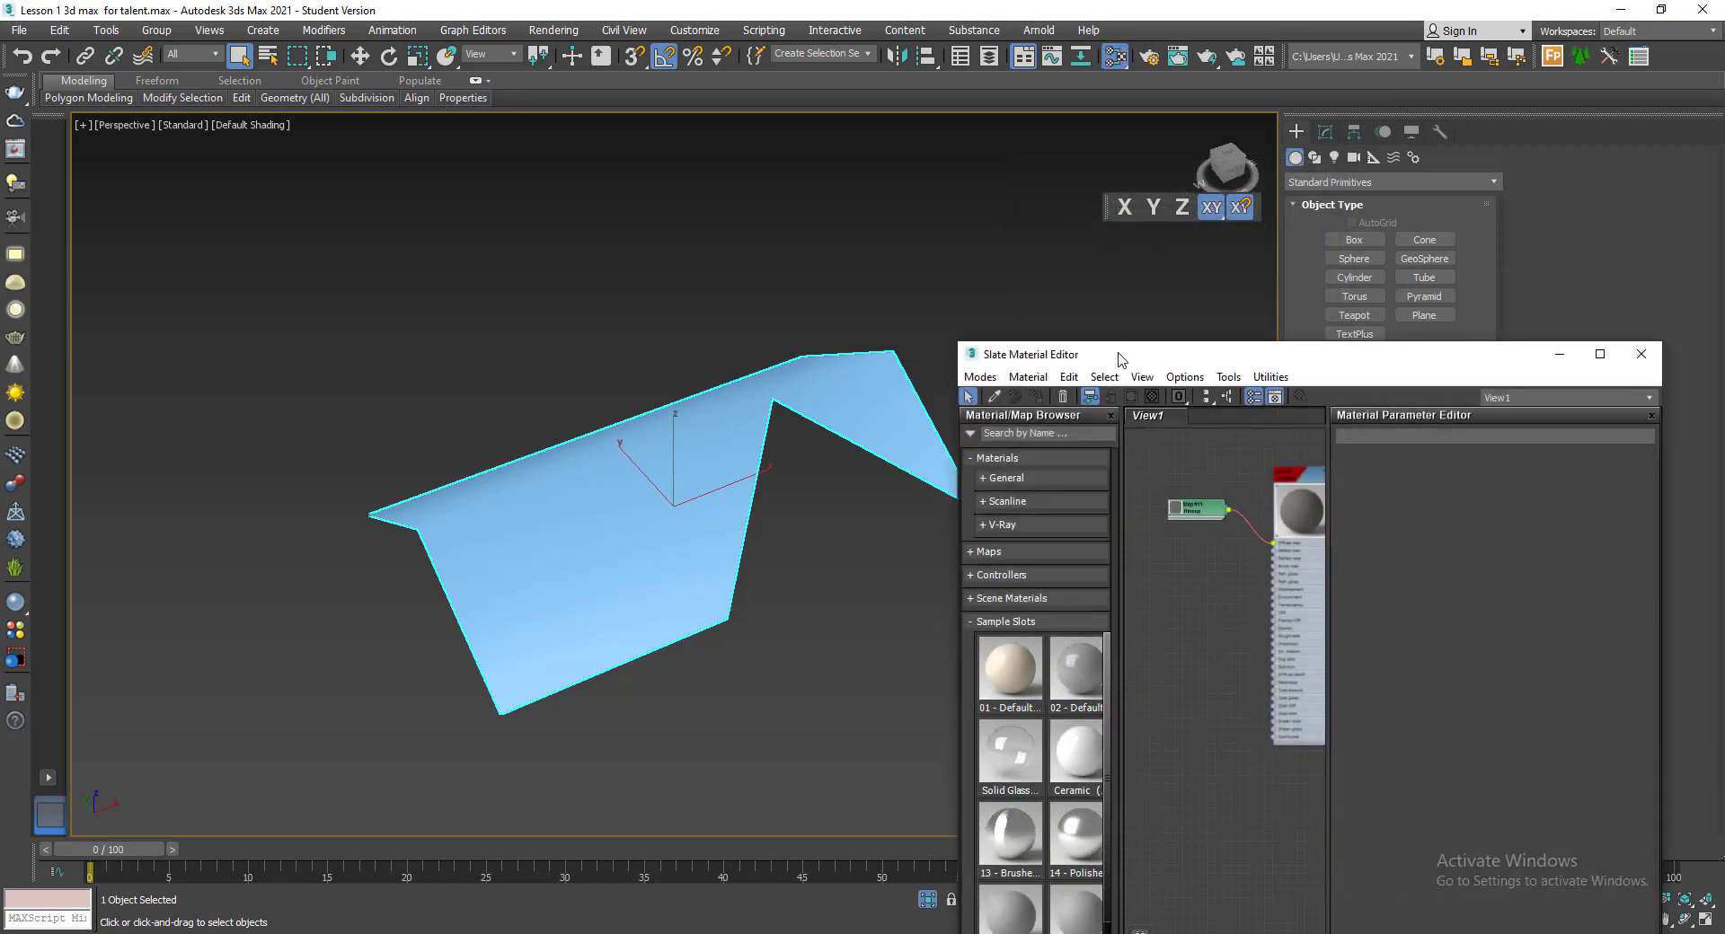
drag(1121, 359, 621, 204)
scroll(763, 499, down, 5)
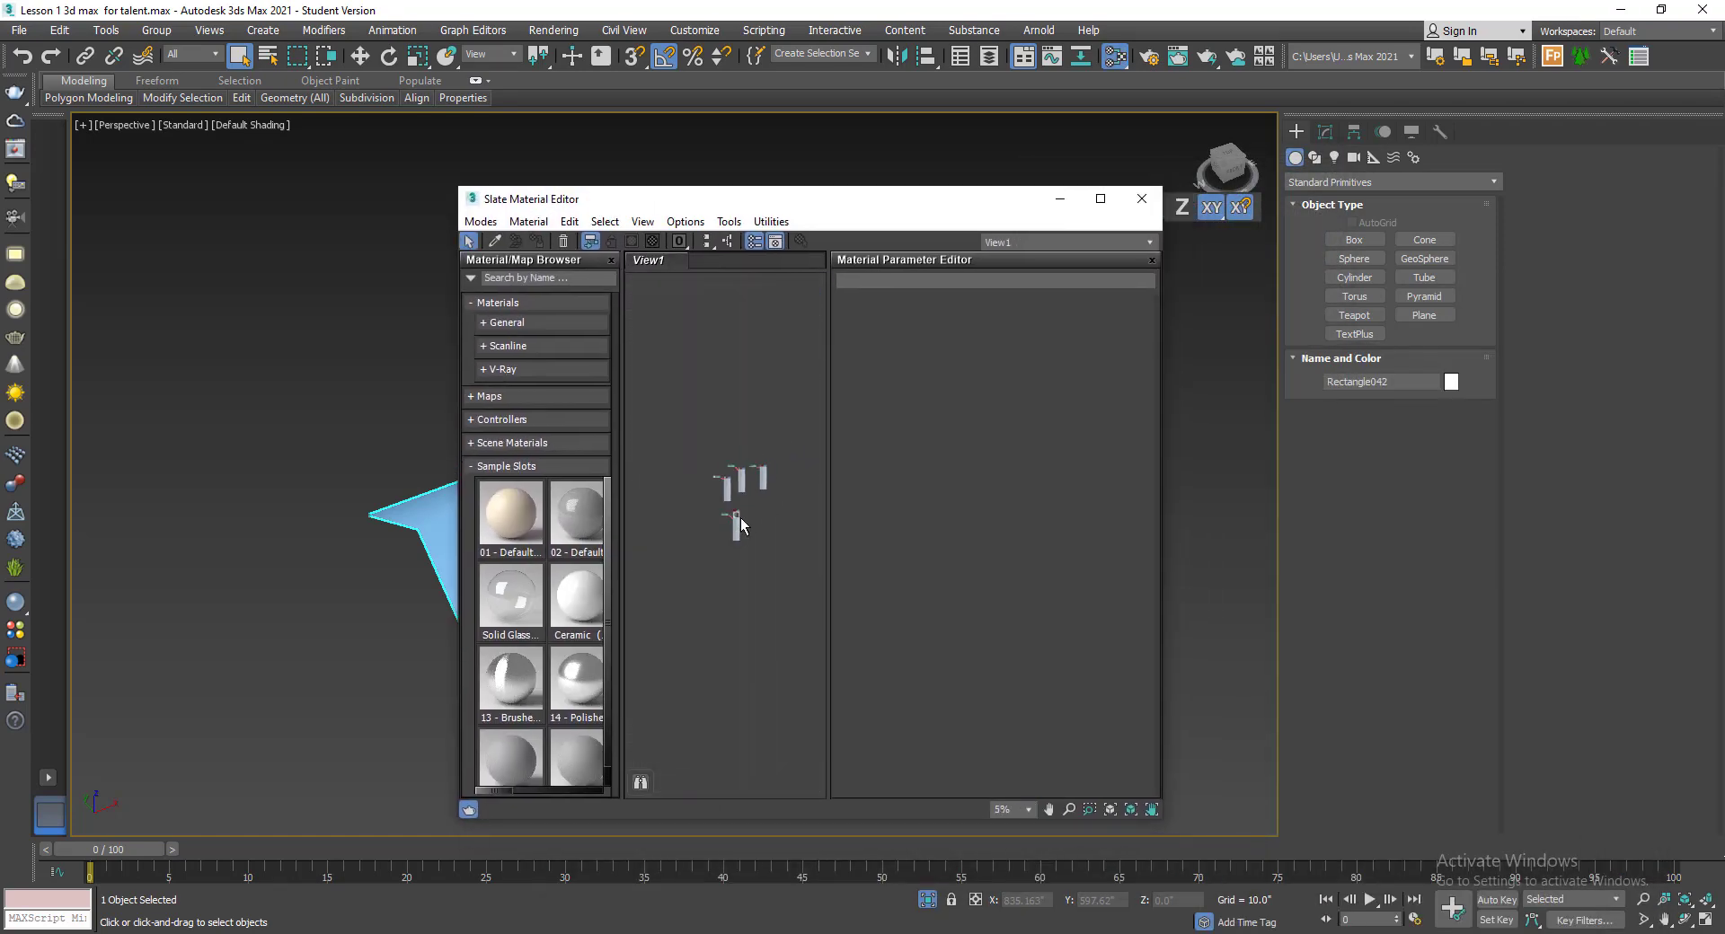
scroll(740, 521, up, 8)
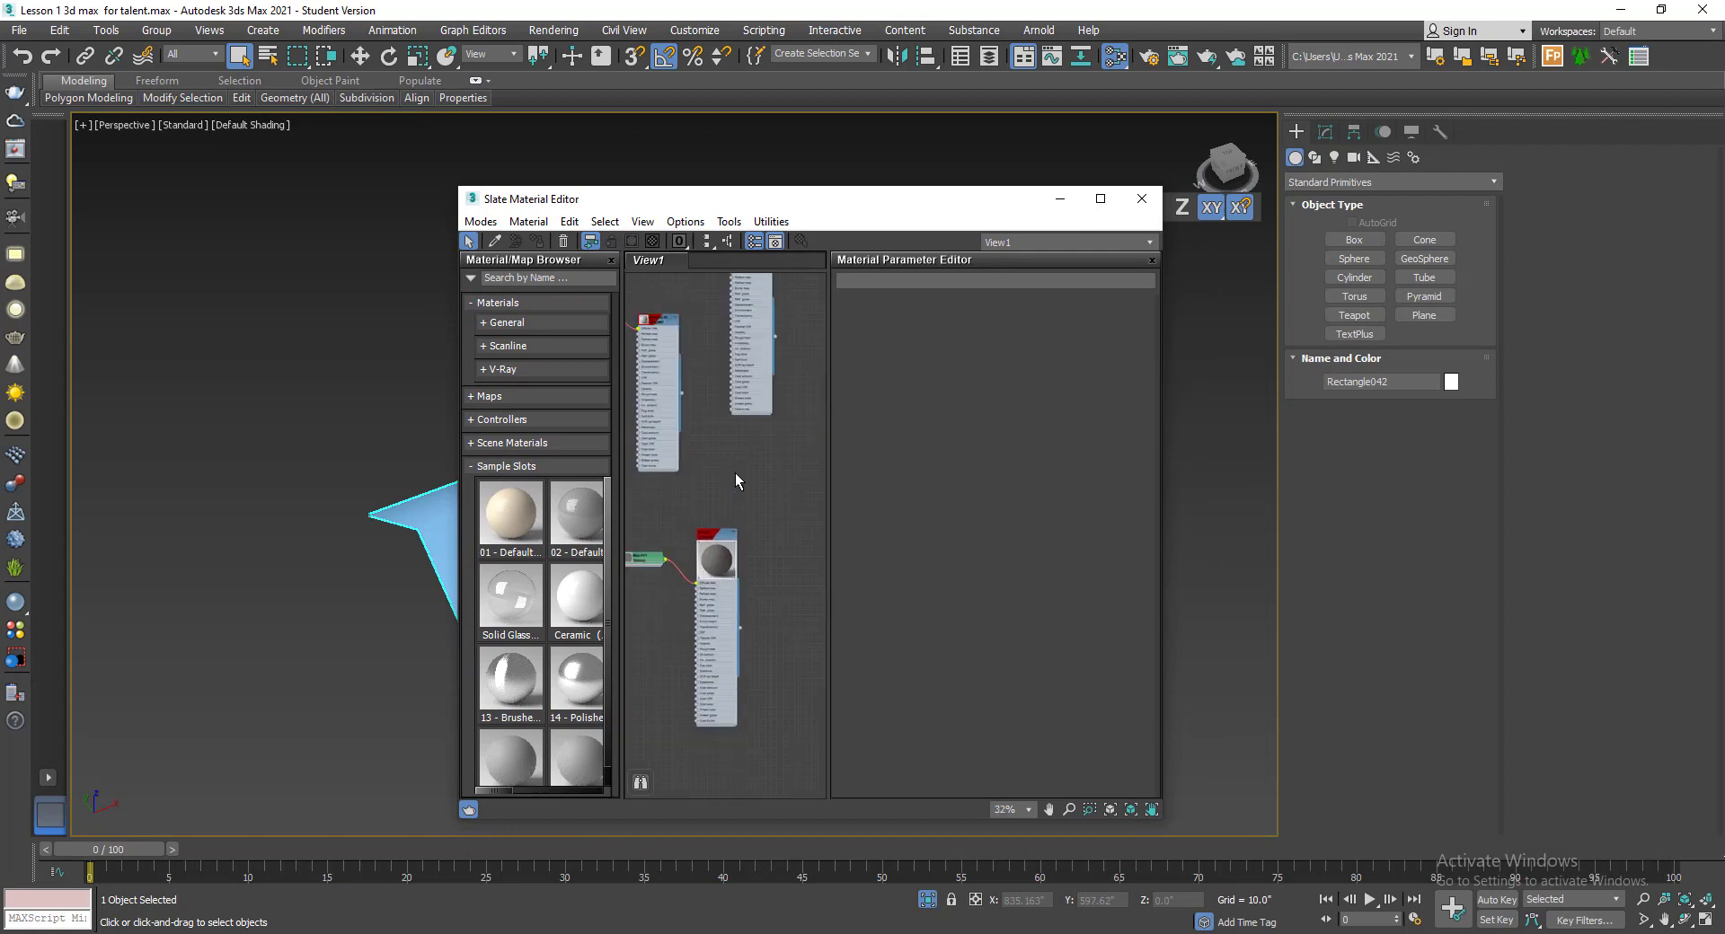
- Add a new V-Ray VRayMtl material to an empty area of the node view
click(496, 369)
drag(512, 622, 678, 597)
scroll(703, 624, up, 3)
scroll(703, 625, up, 1)
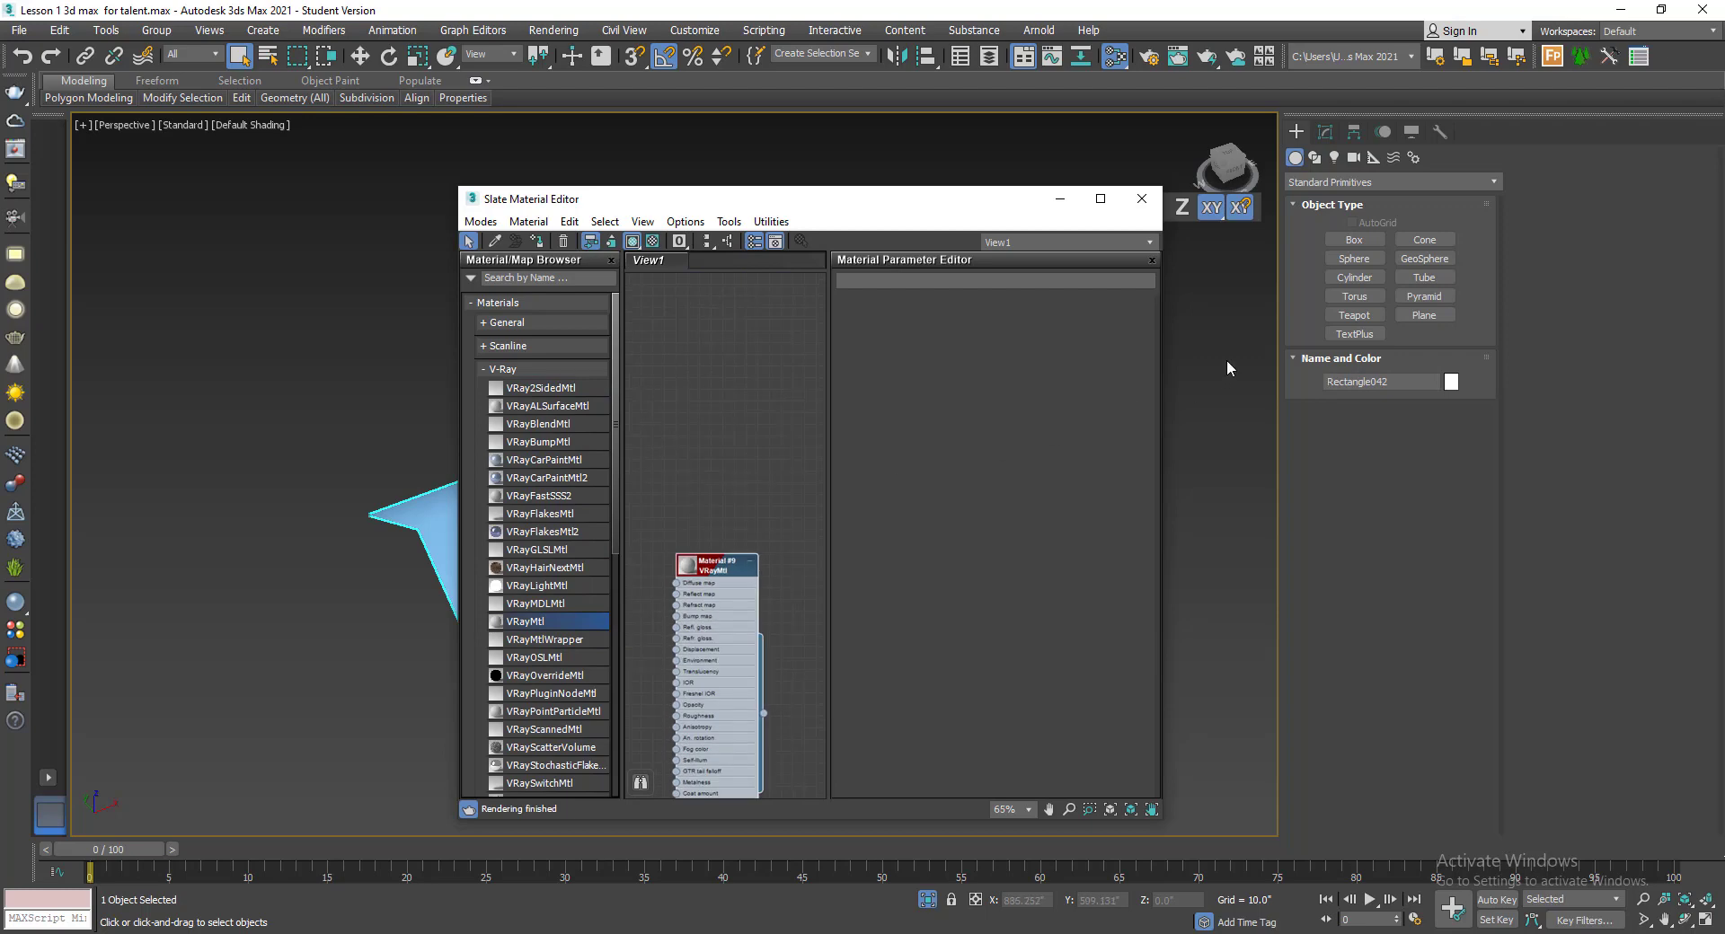
drag(900, 210, 1075, 221)
middle_drag(956, 549, 1053, 520)
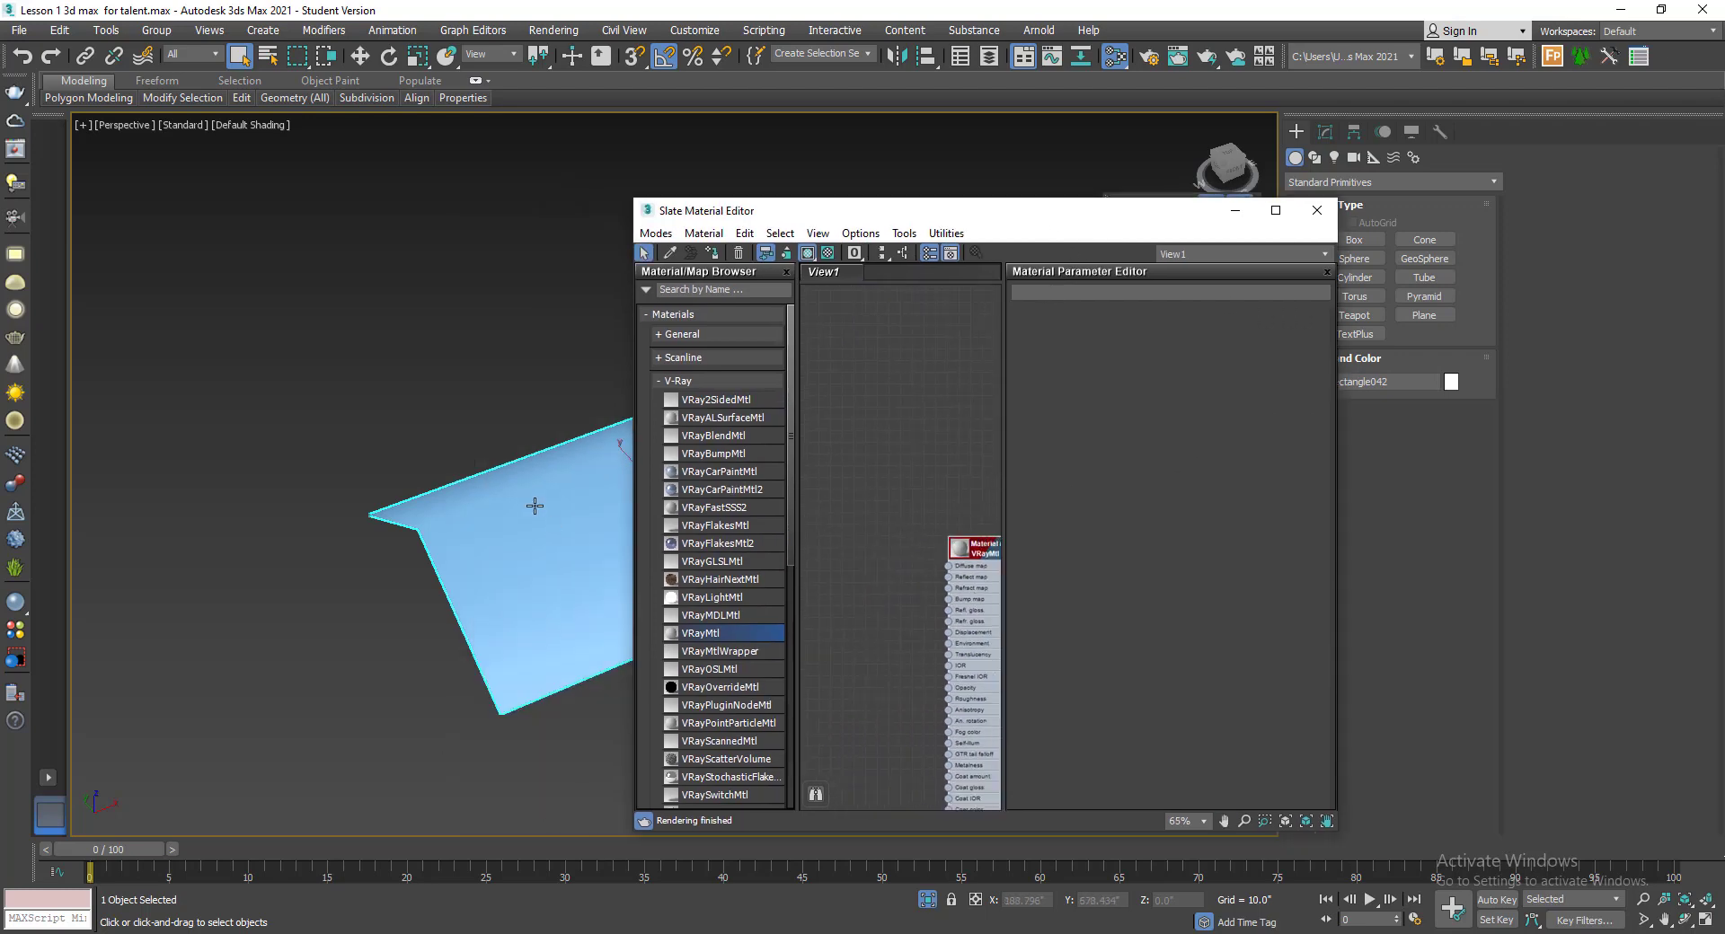
- Assign the new VRayMtl to the selected roof surface
click(519, 565)
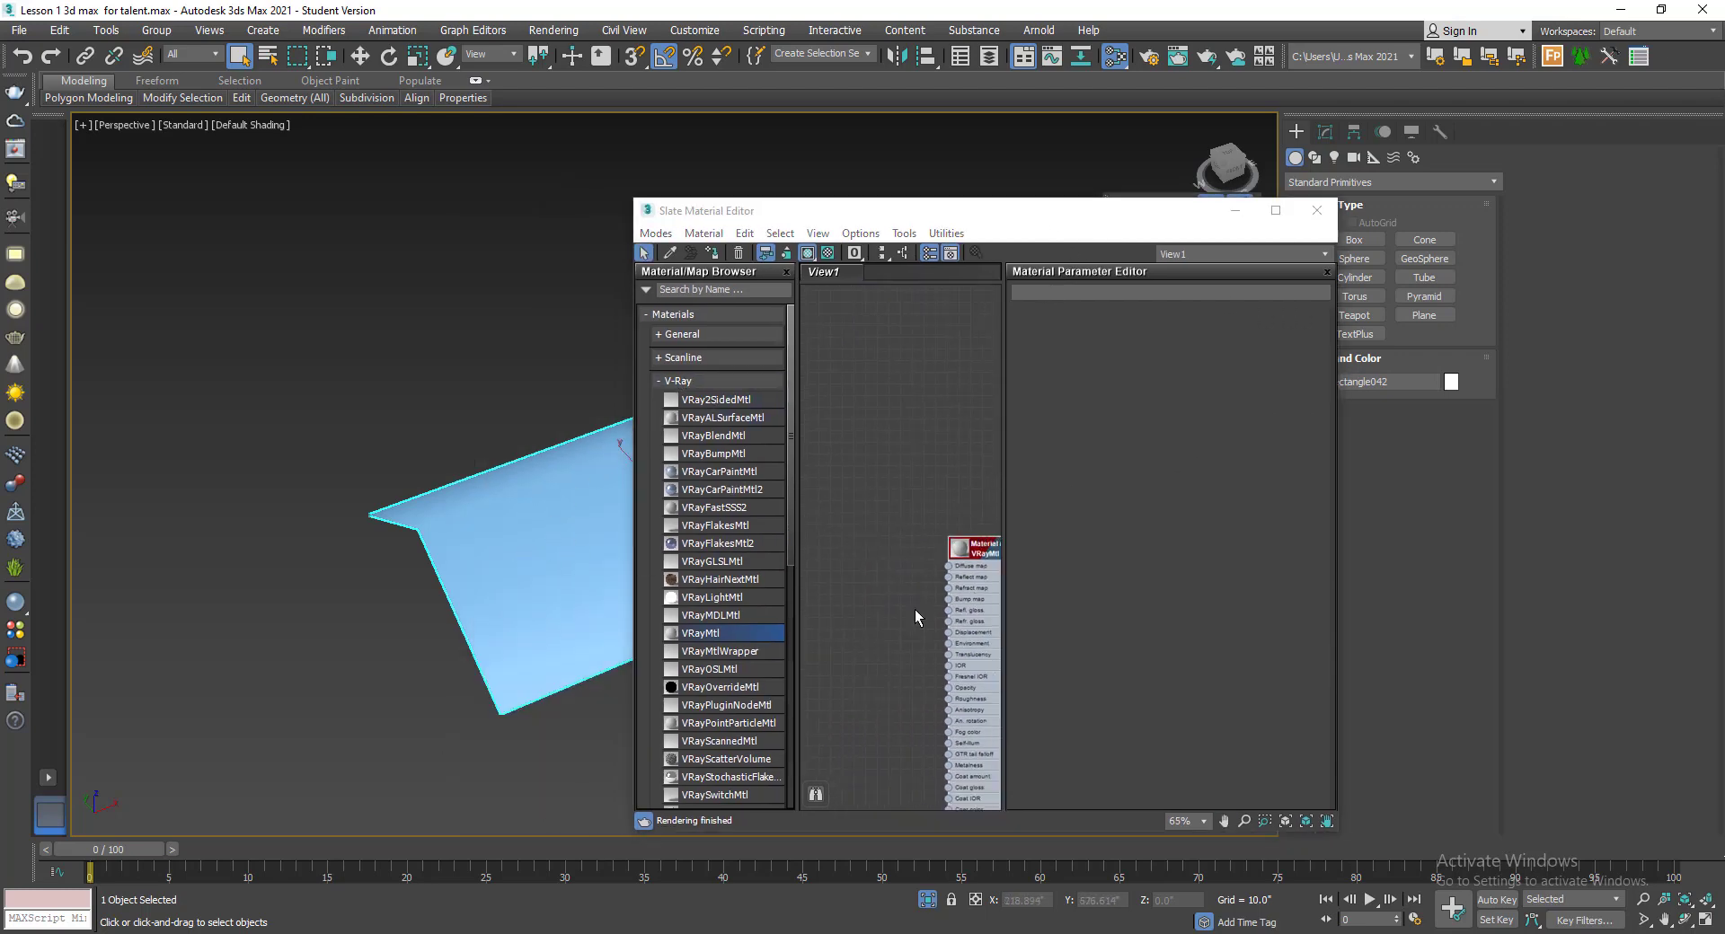
right_click(991, 557)
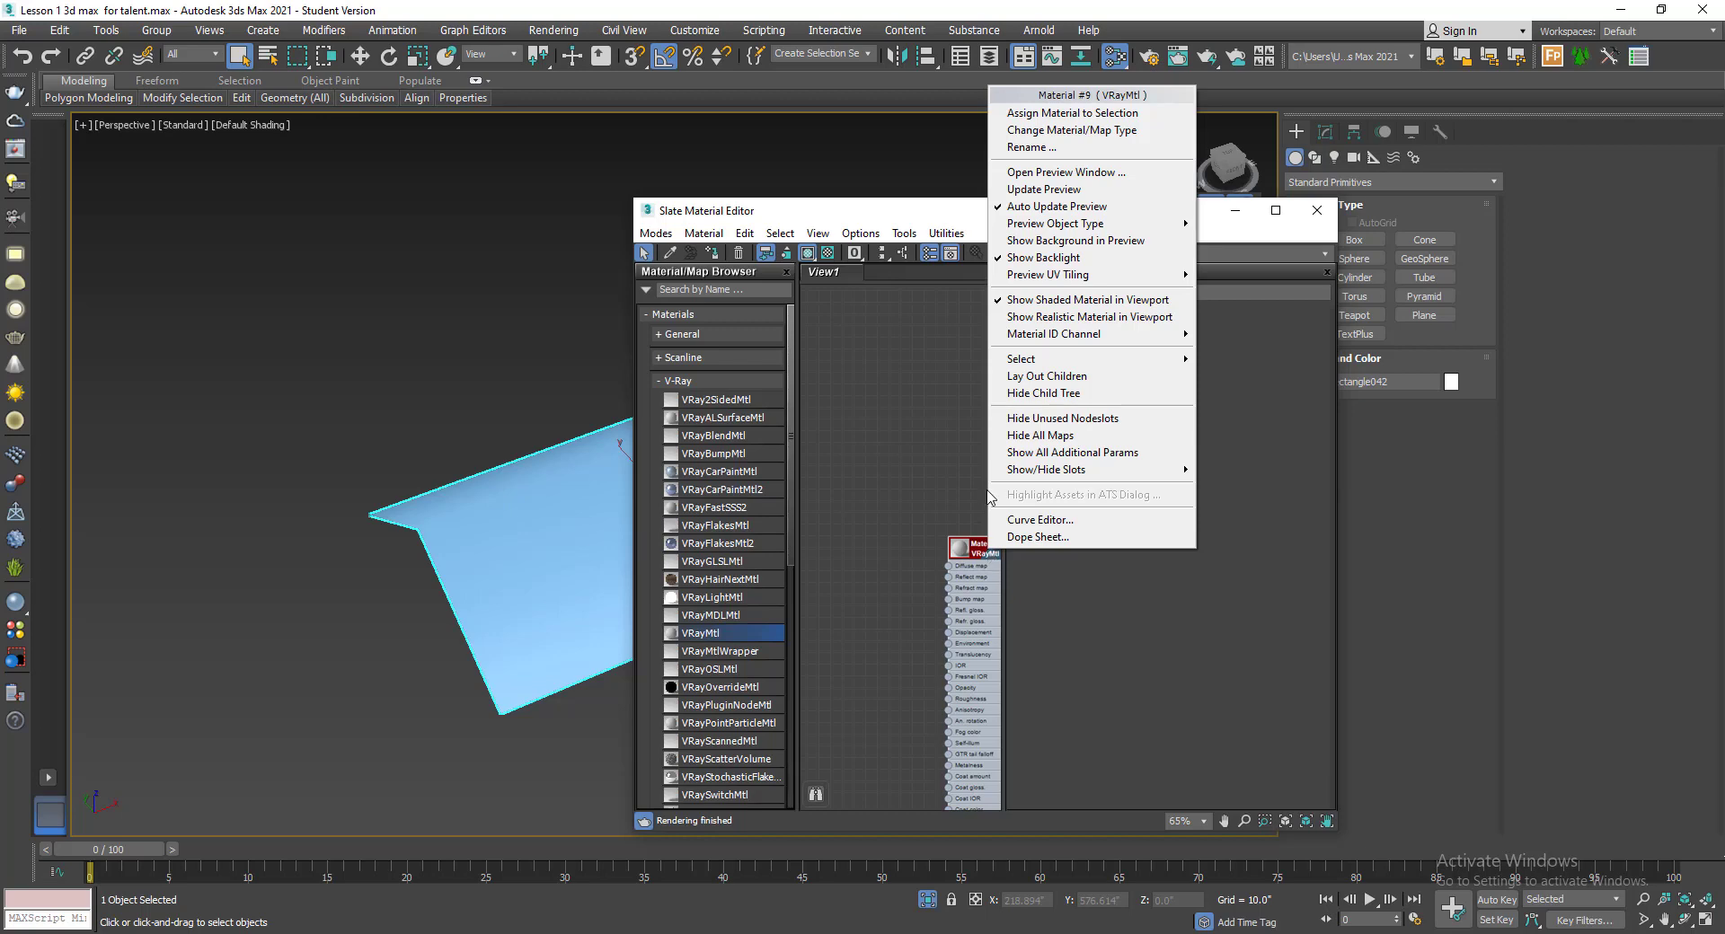
click(1051, 115)
- Open the new VRayMtl's parameters and rename the material ROOFING
scroll(928, 420, up, 2)
middle_drag(929, 420, 848, 306)
double_click(918, 468)
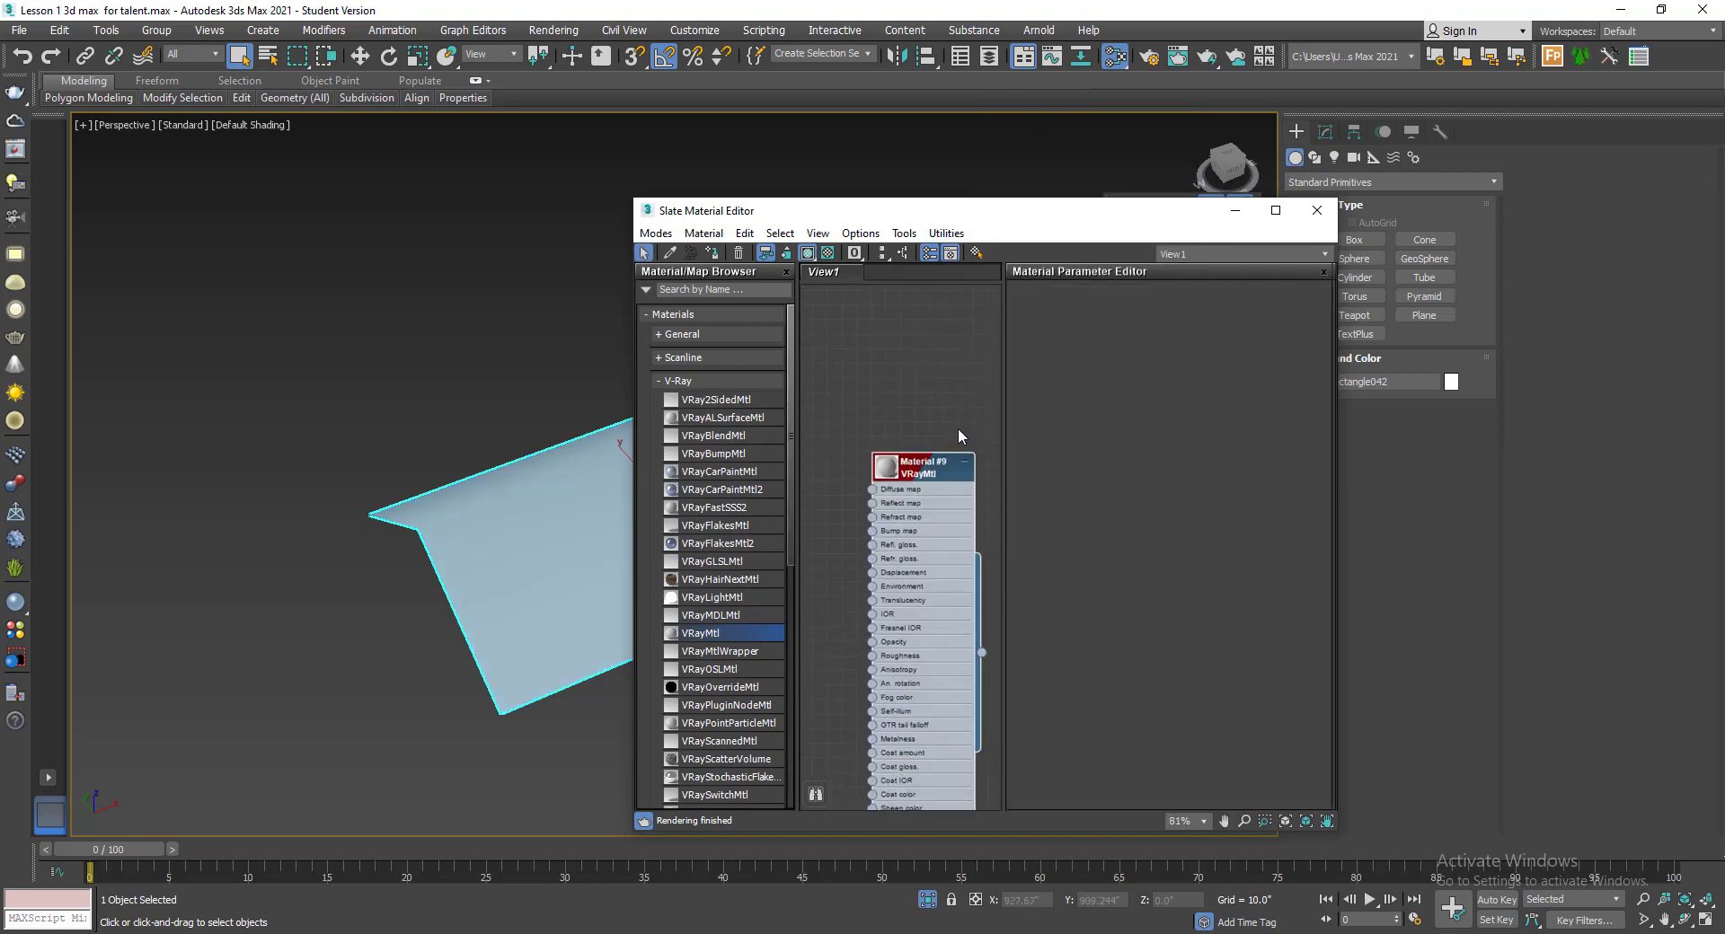
double_click(924, 473)
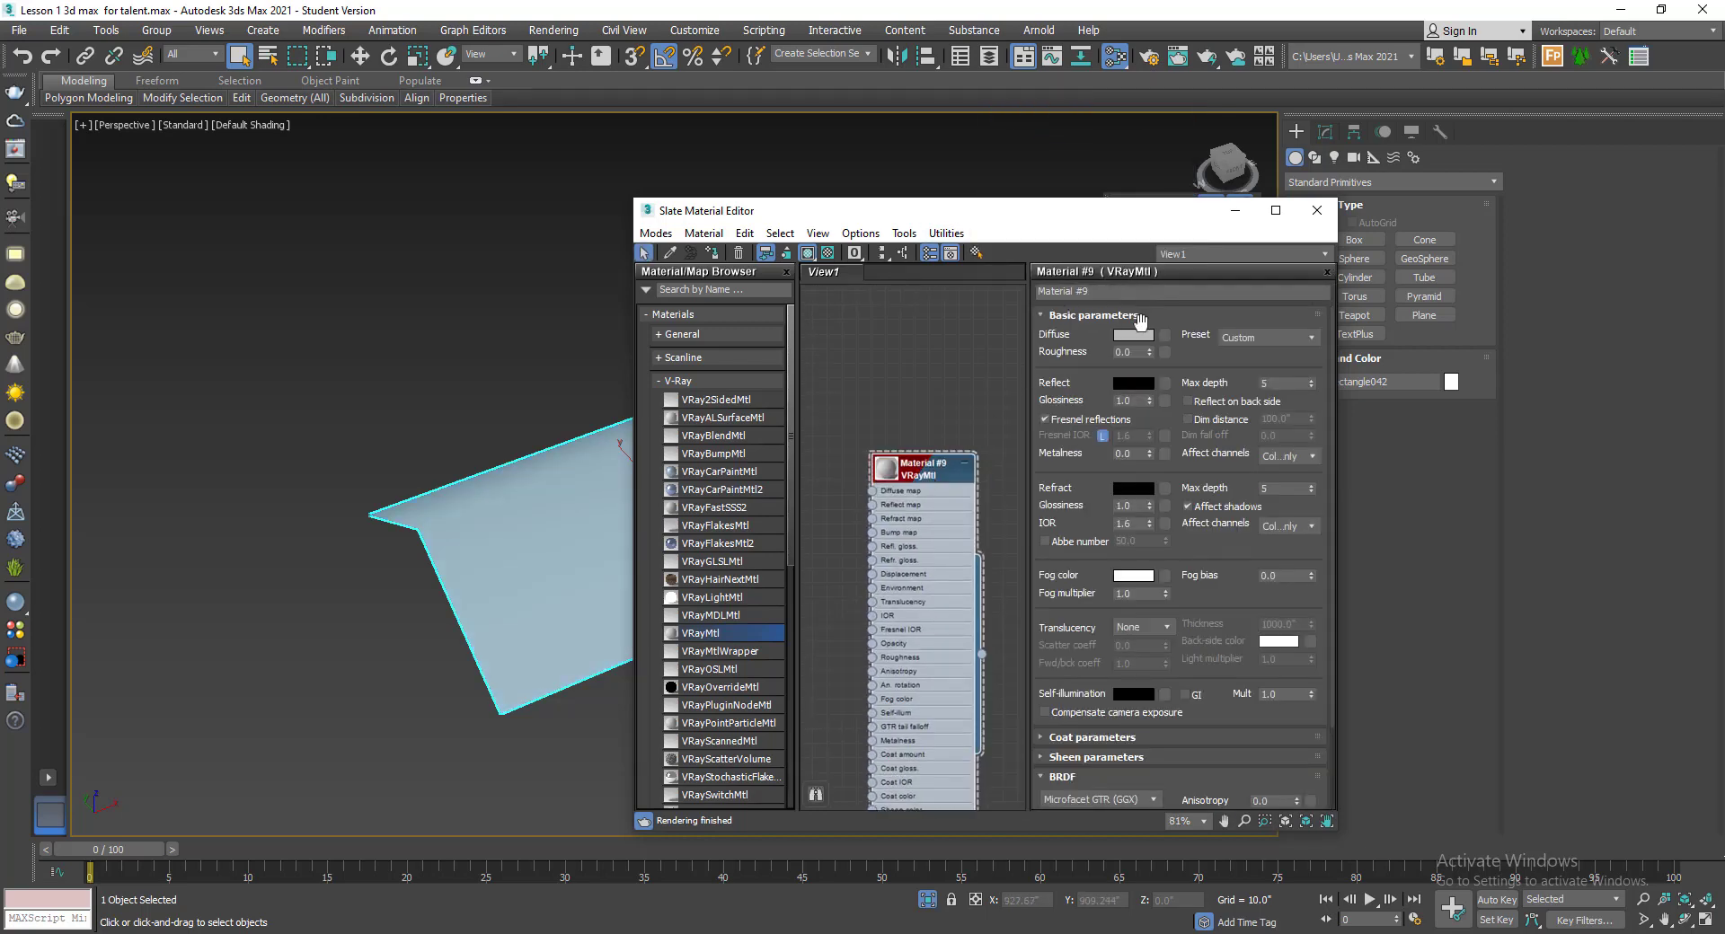
click(1153, 296)
text(ROOFING)
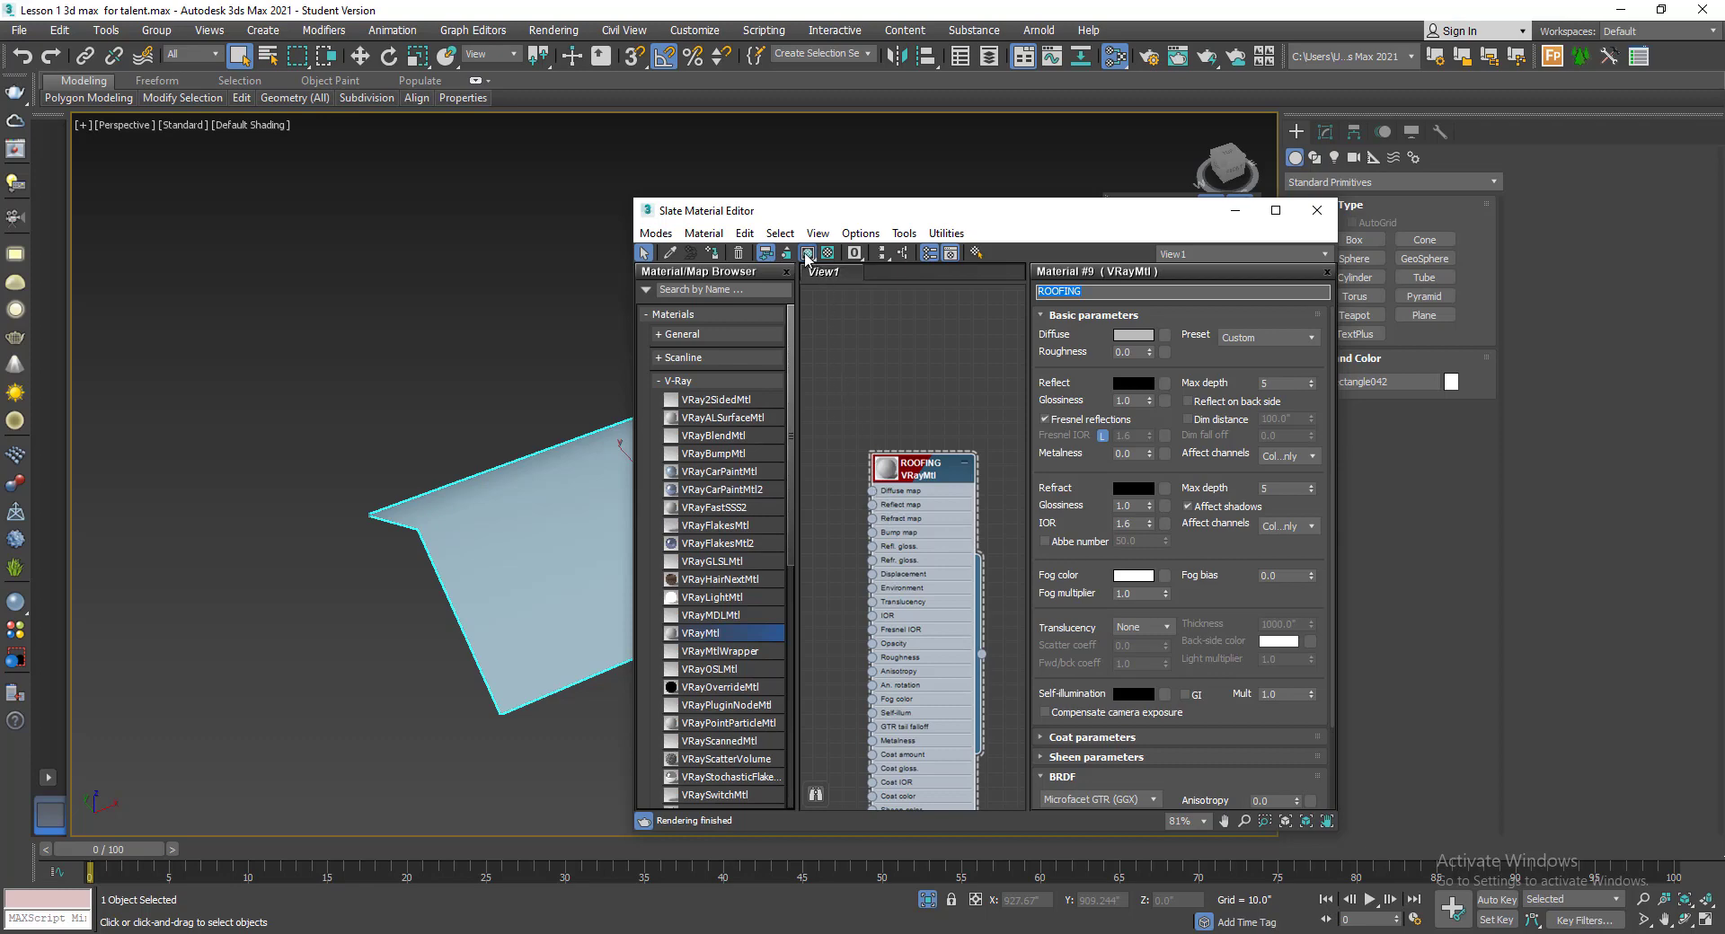
- Toggle the ROOFING material's viewport display and preview background, and enlarge its node preview
click(806, 255)
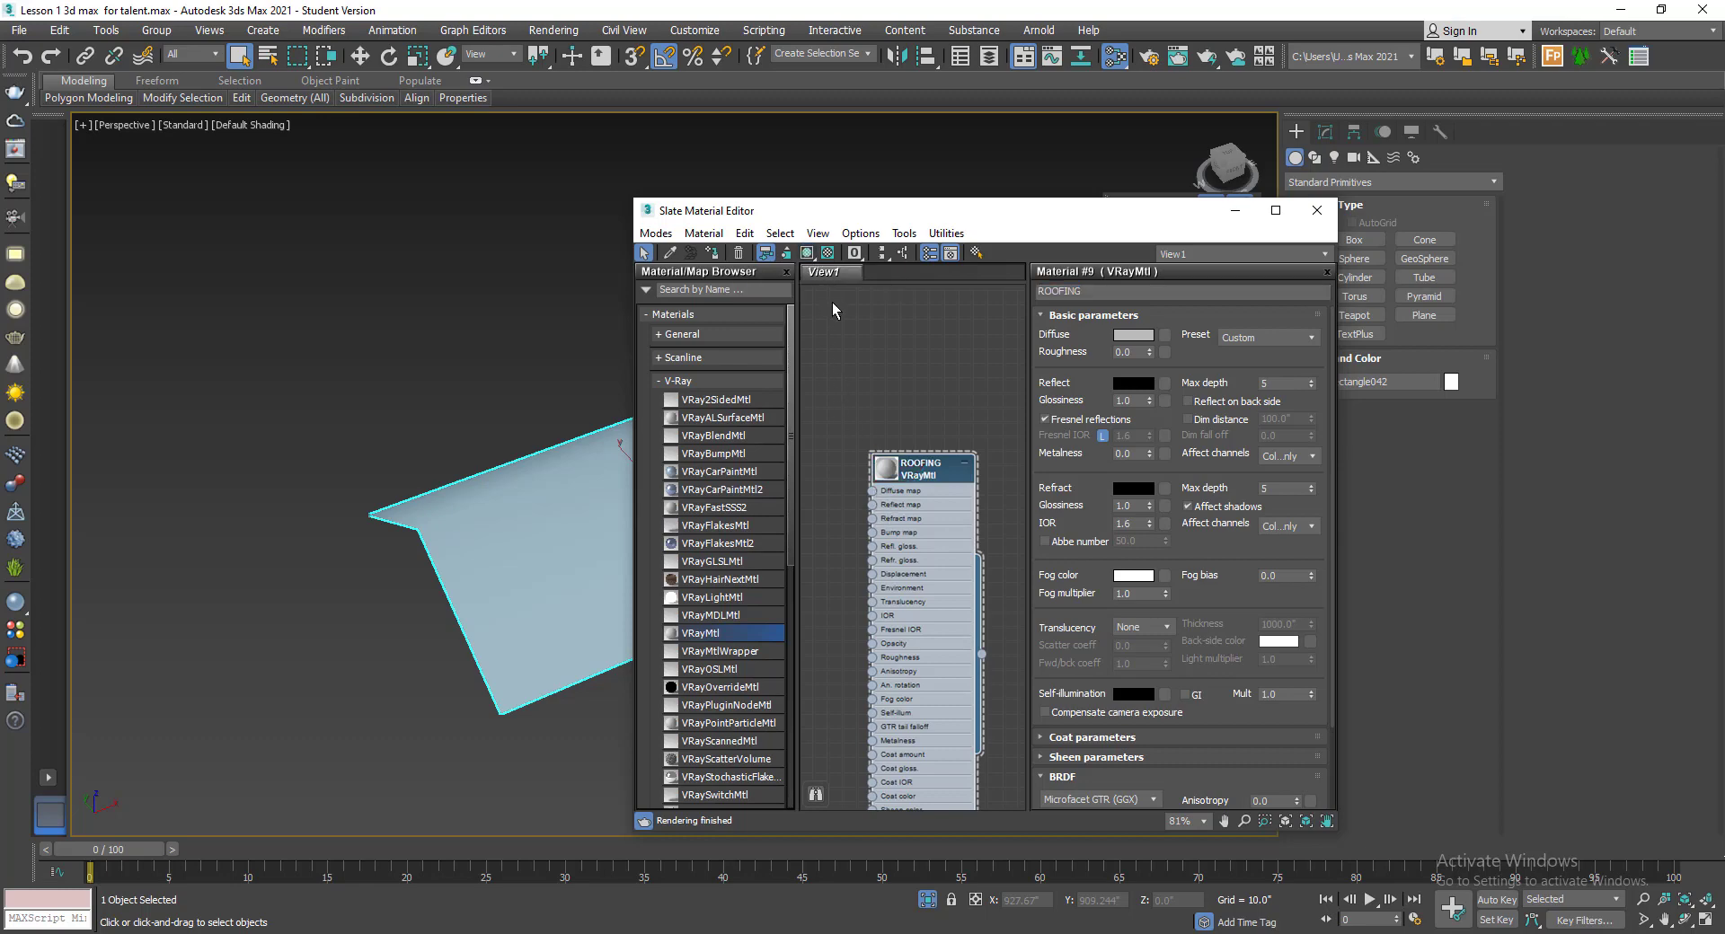
click(827, 255)
double_click(885, 471)
scroll(938, 539, up, 2)
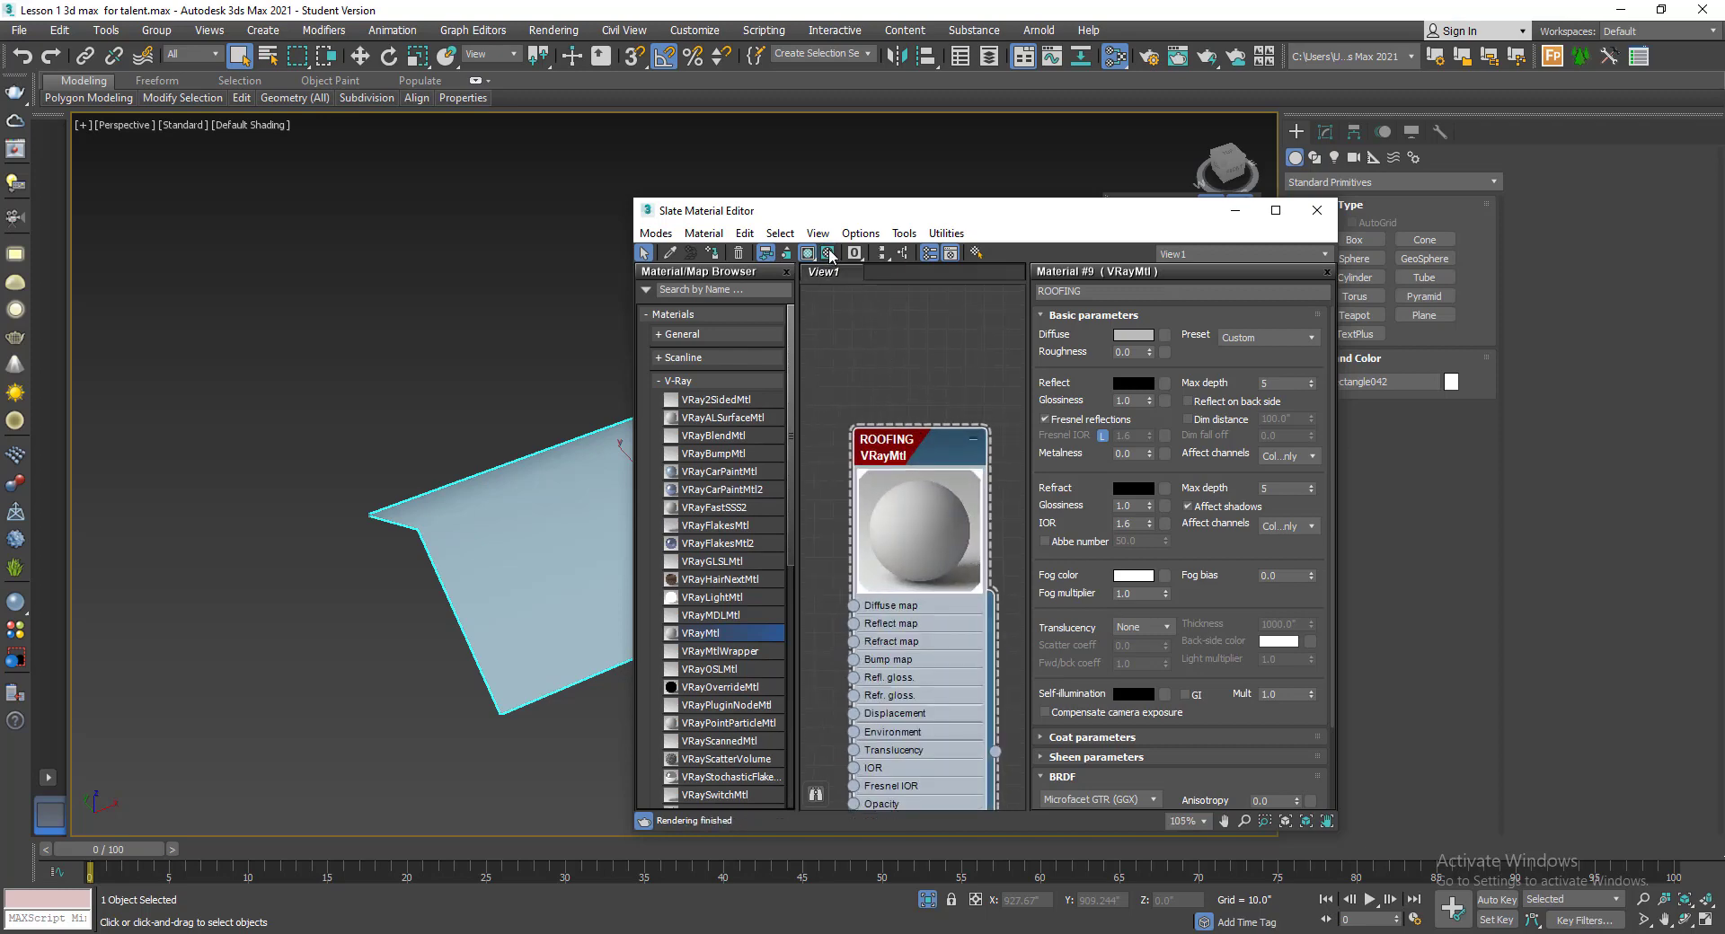
- Bring roof_slates_02_diff_4k.jpg from File Explorer into the node view and connect it to ROOFING's Diffuse map
key(alt+Tab)
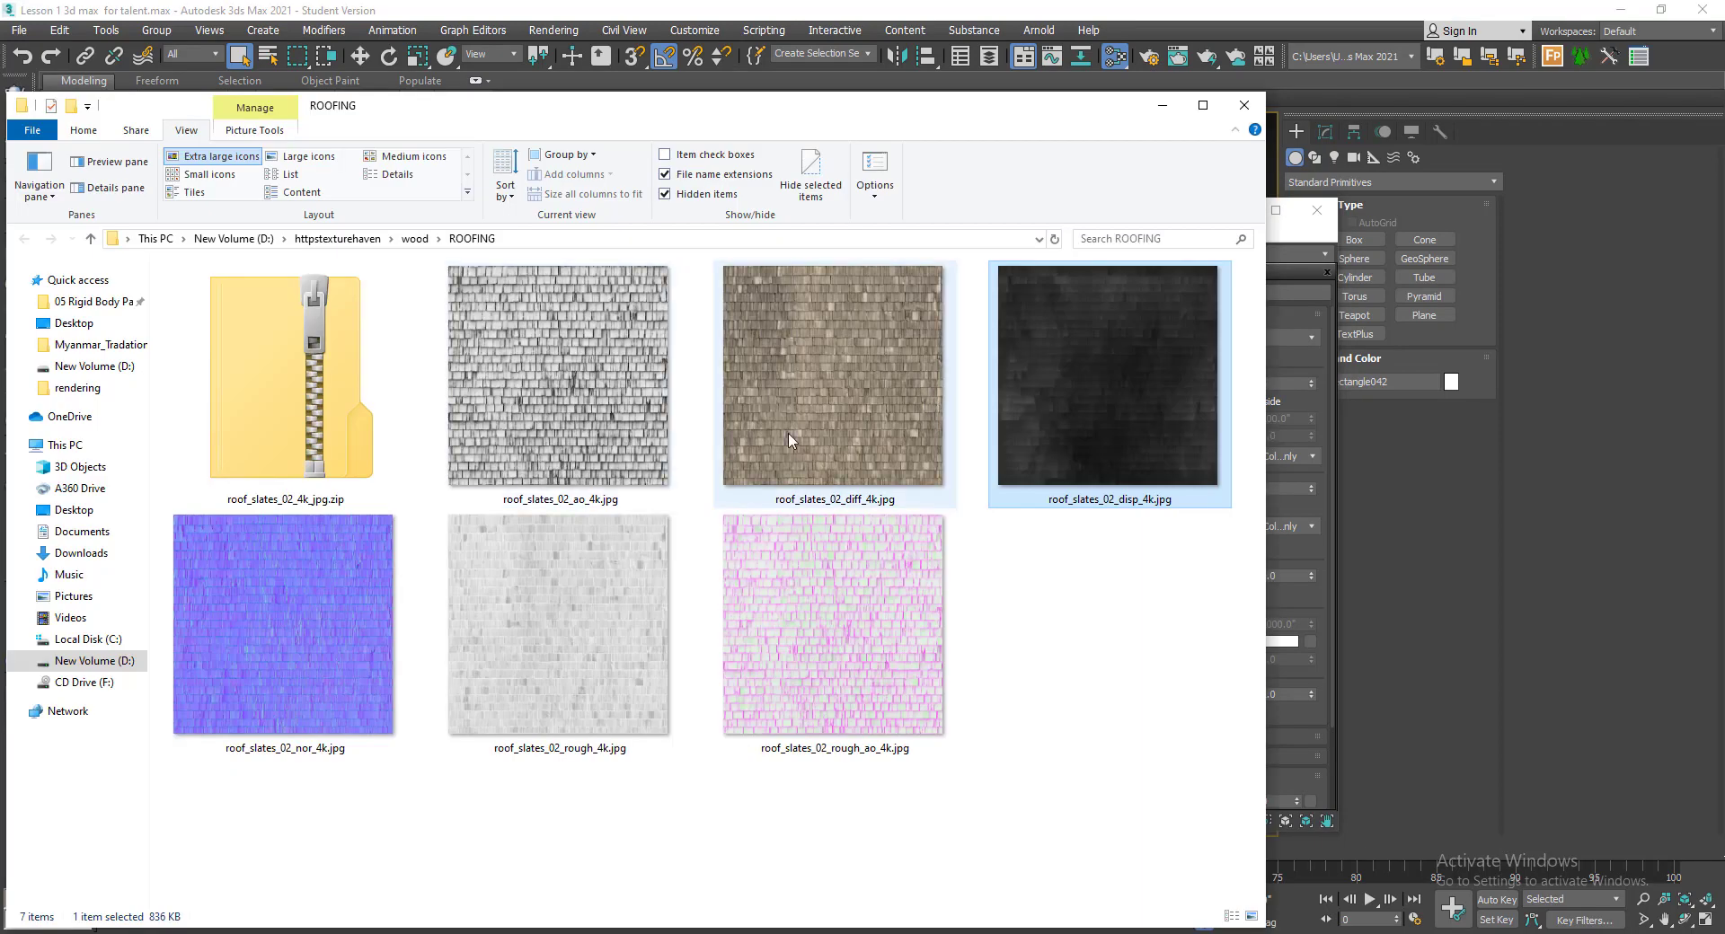
click(828, 435)
drag(836, 110, 354, 133)
drag(440, 293, 806, 436)
click(973, 448)
middle_drag(900, 461, 994, 480)
drag(889, 457, 950, 632)
scroll(521, 566, up, 3)
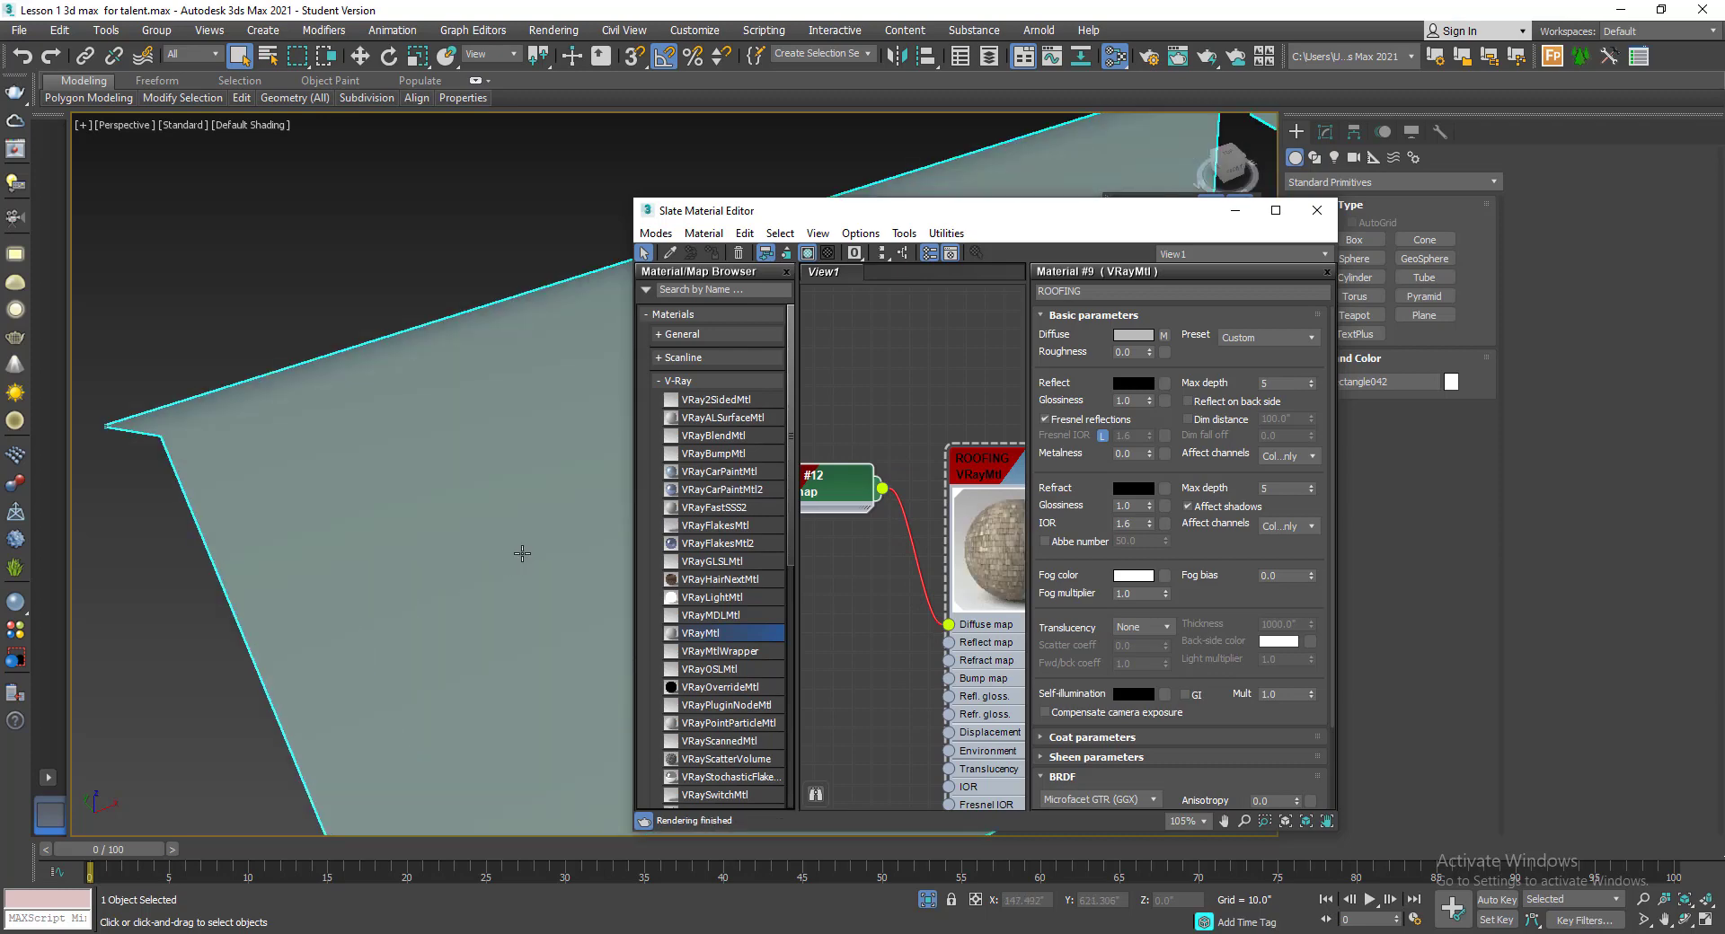
scroll(523, 553, down, 2)
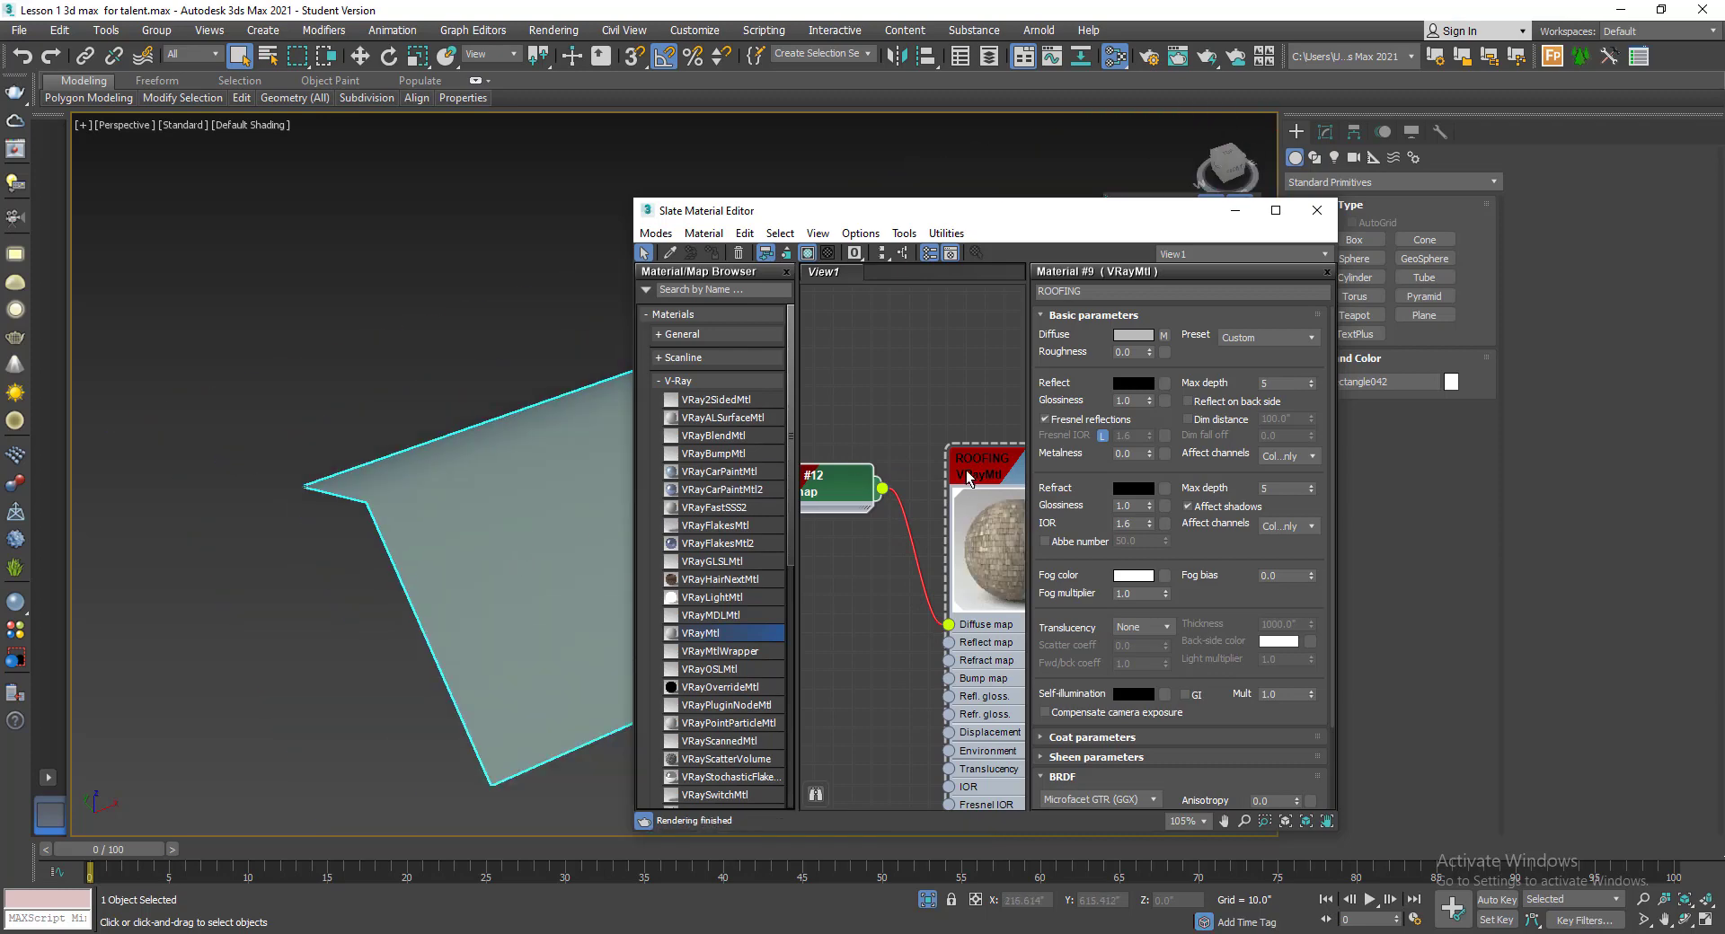
- Switch to File Explorer and narrow the ROOFING folder window so it sits beside the Slate Material Editor
scroll(966, 473, down, 2)
middle_drag(928, 521, 920, 491)
key(alt+Tab)
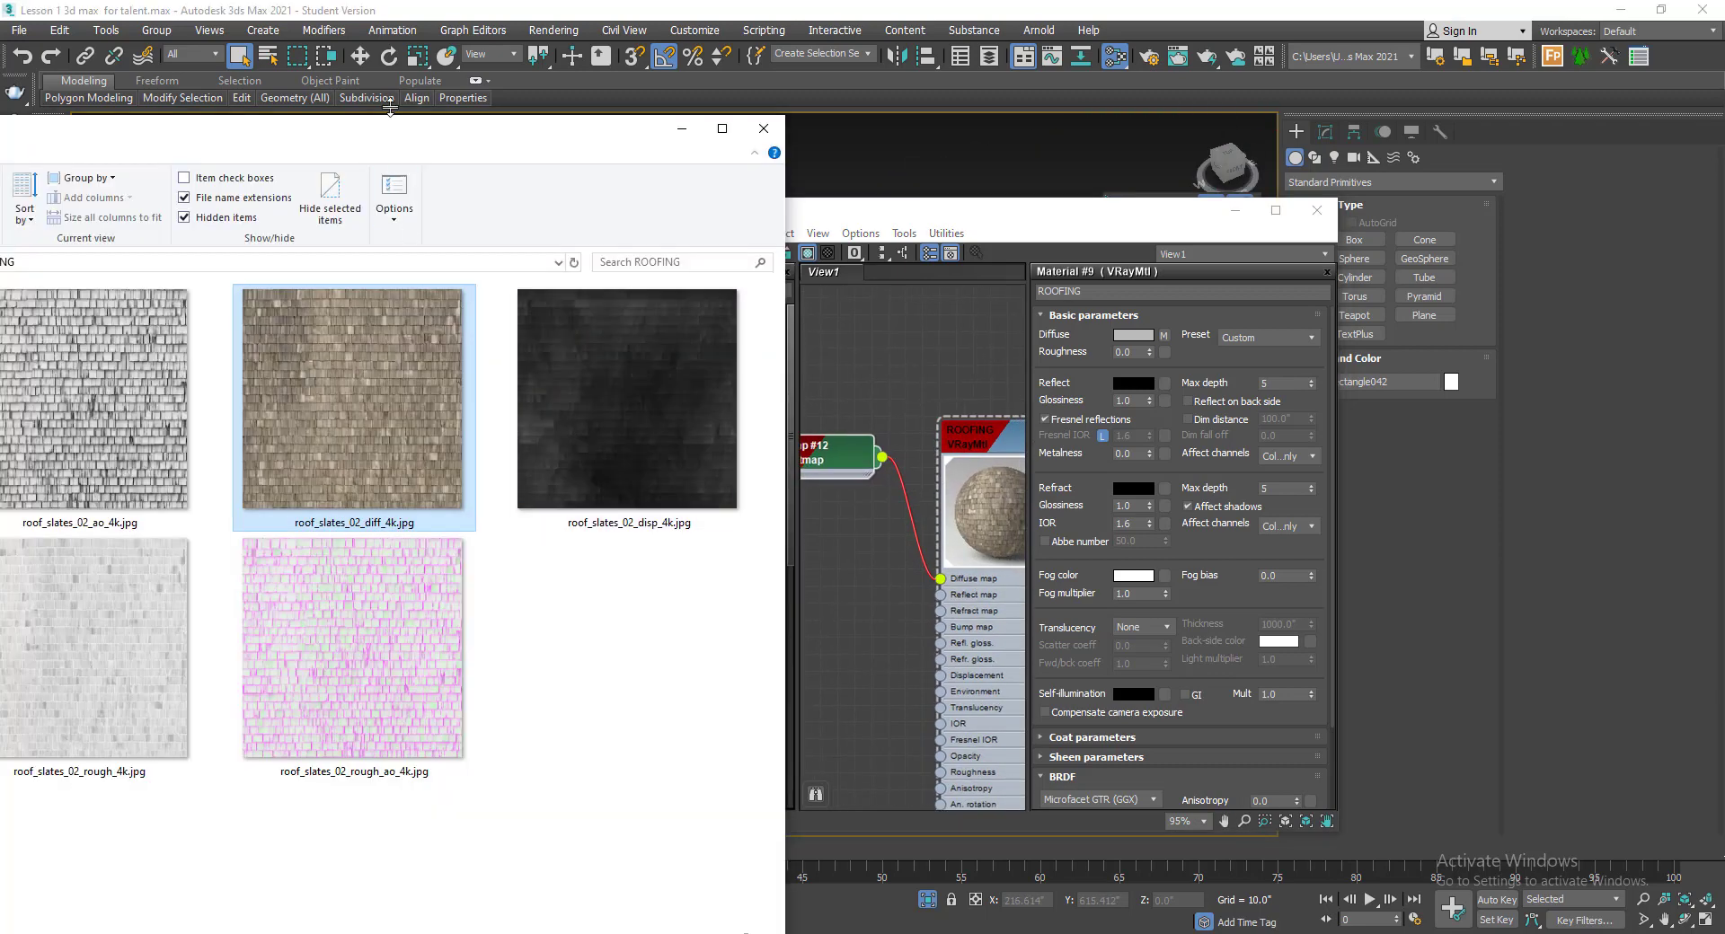
drag(403, 144, 836, 126)
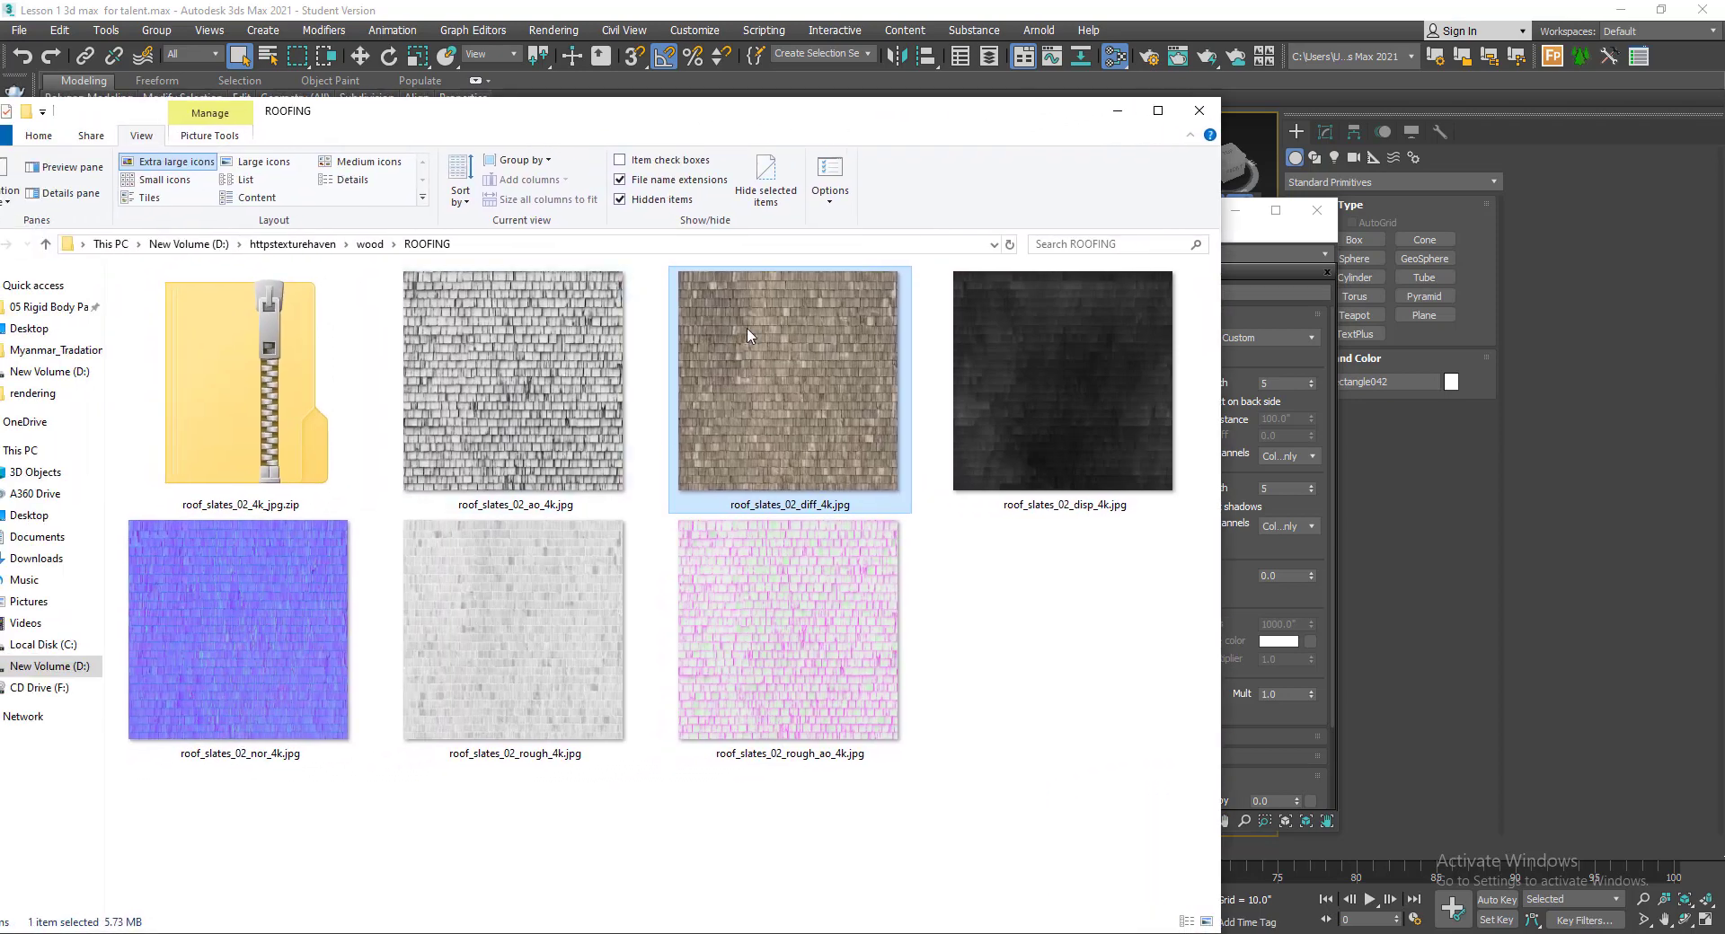
drag(601, 126, 482, 181)
drag(1098, 508, 591, 507)
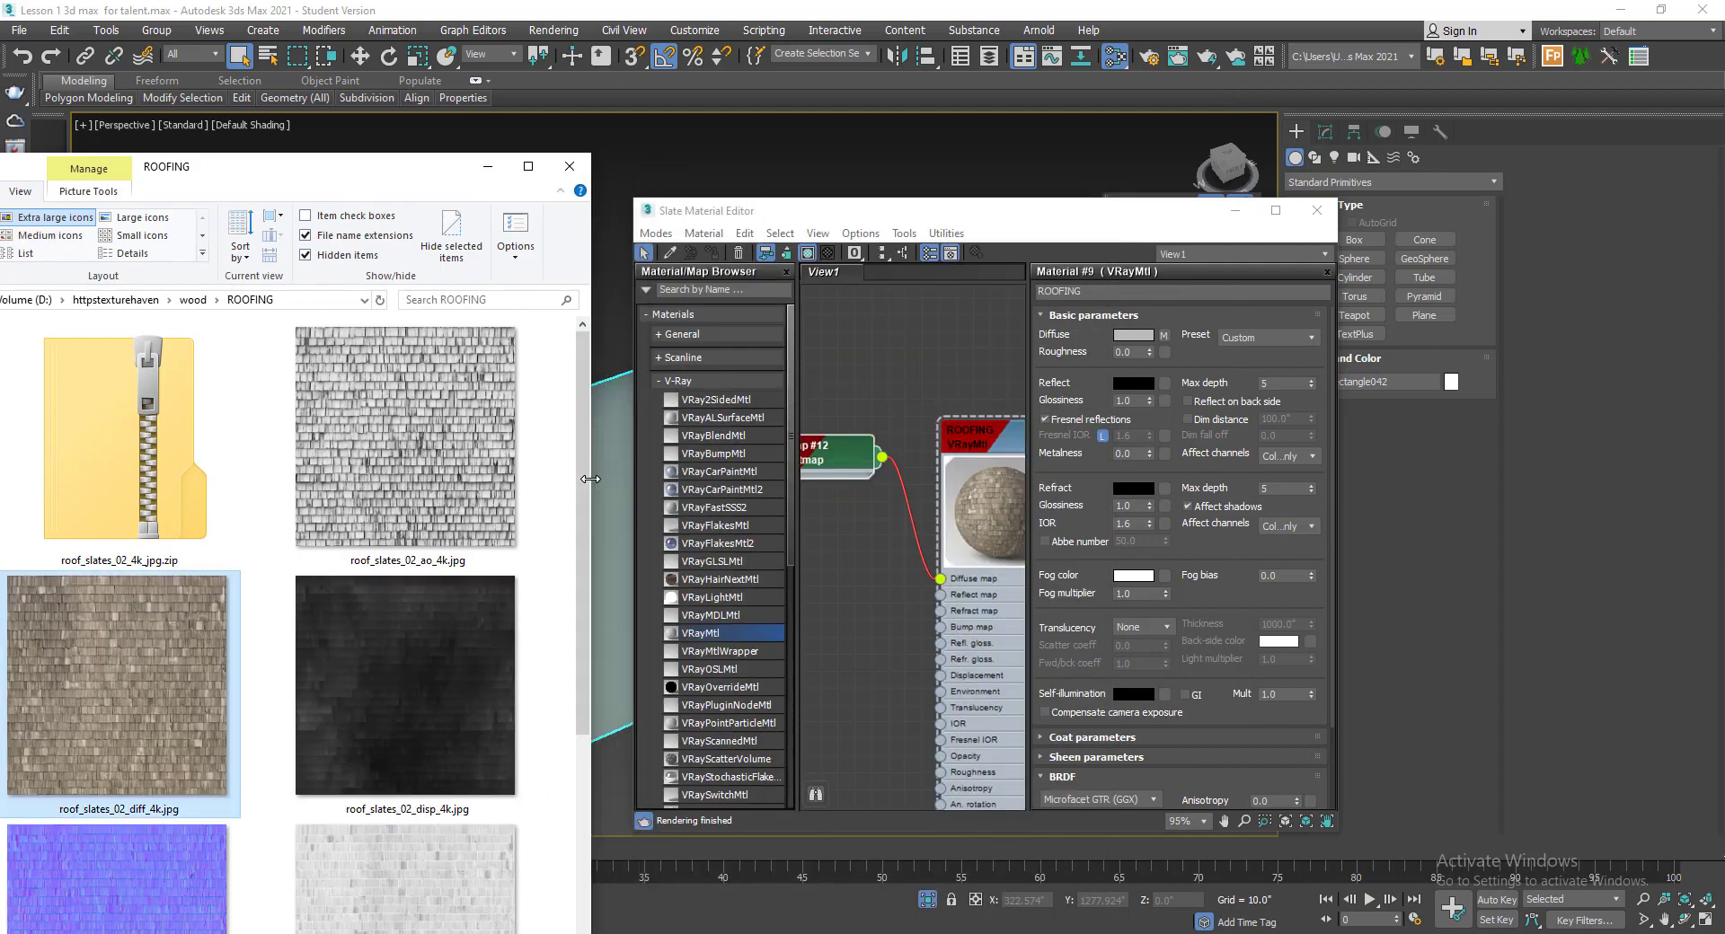
- Add another roof slates texture from the ROOFING folder as a bitmap node beside the ROOFING material's inputs
scroll(377, 557, down, 3)
drag(179, 604, 889, 646)
scroll(899, 647, up, 1)
scroll(909, 653, up, 2)
scroll(896, 636, up, 2)
middle_drag(901, 628, 829, 644)
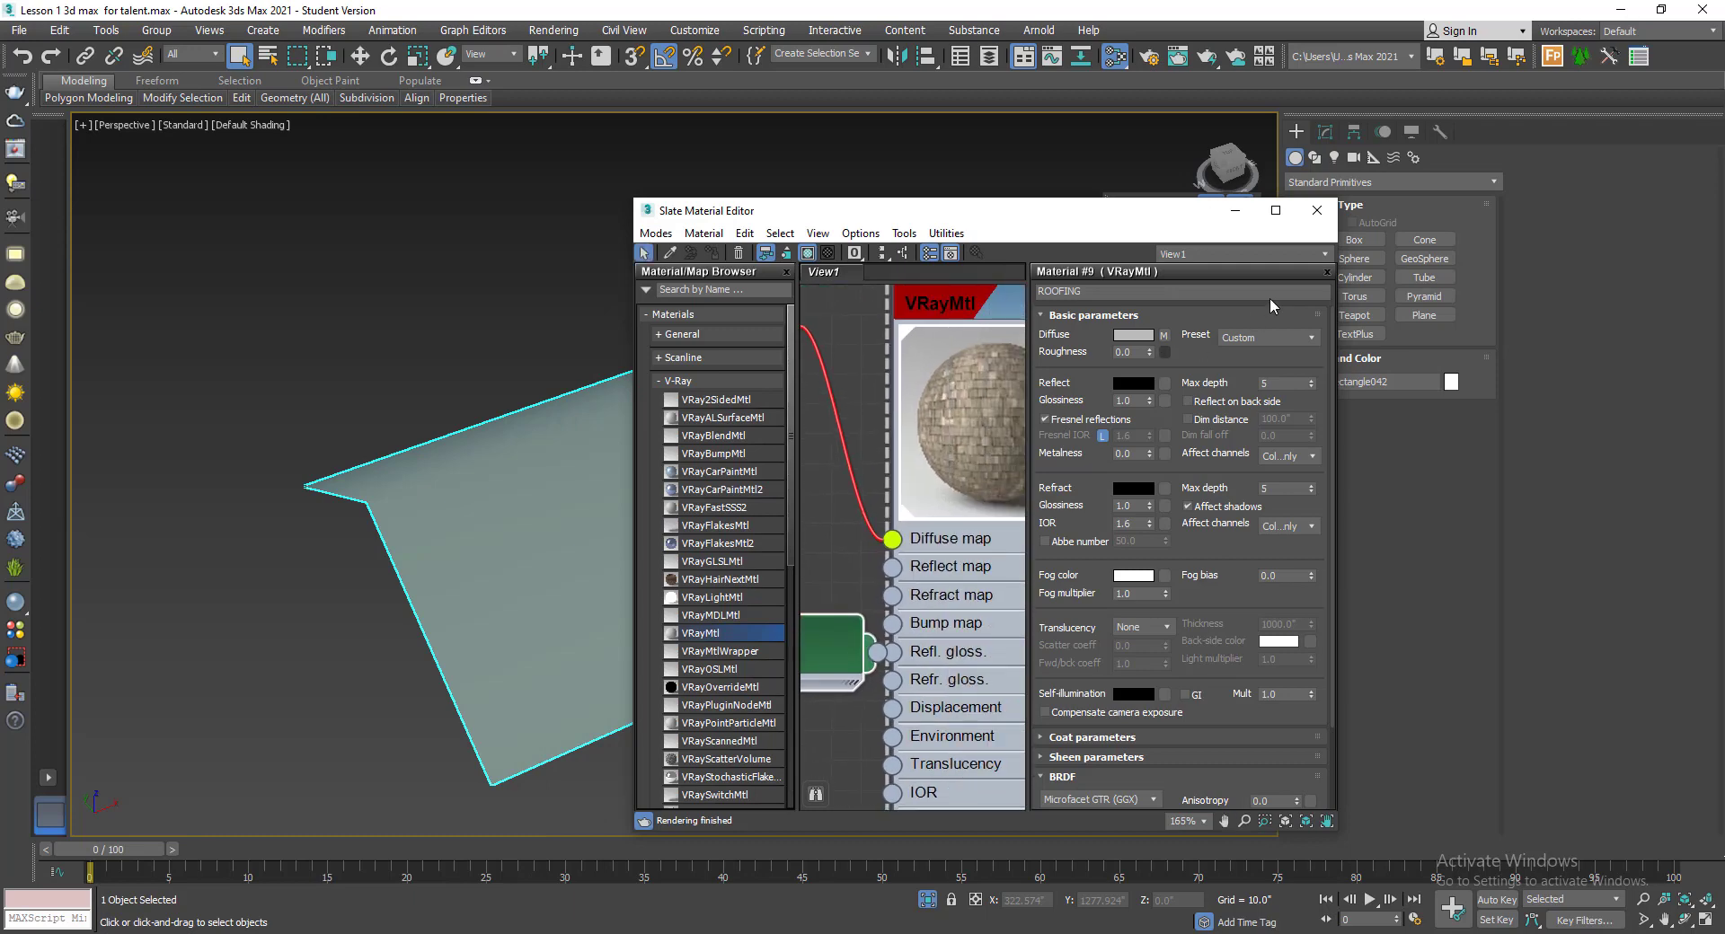
- Enlarge the Slate Material Editor and move the normal texture's bitmap node clear of the ROOFING material's inputs
click(1274, 210)
middle_drag(1186, 640, 1394, 739)
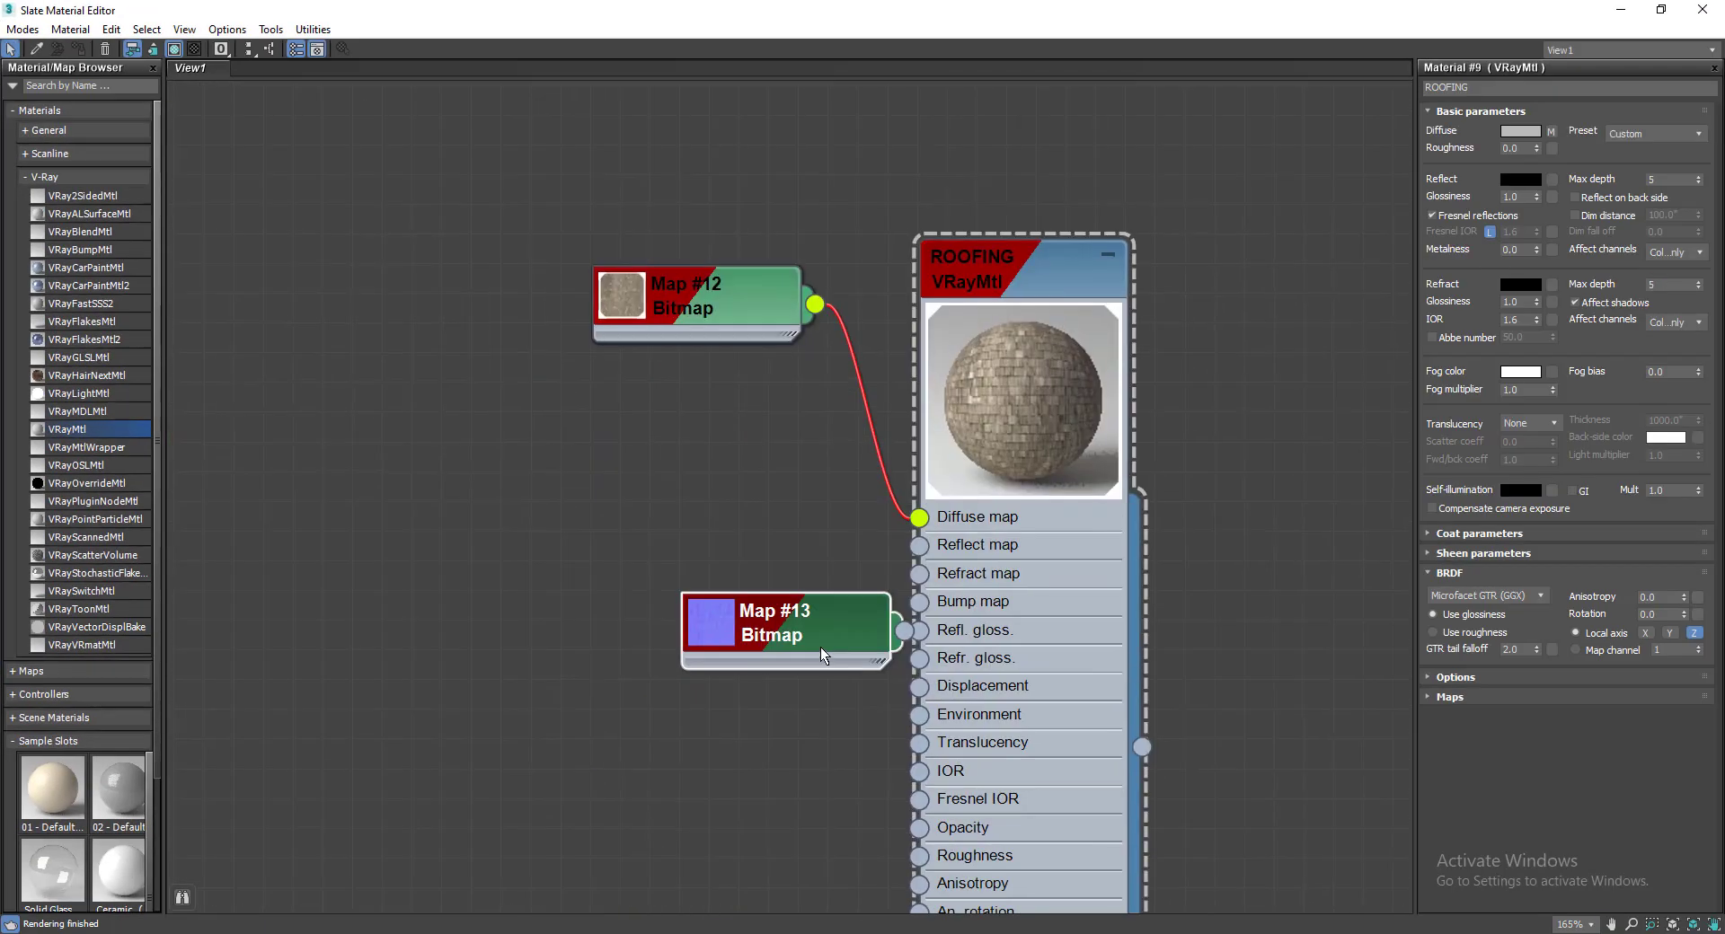
drag(824, 654, 615, 655)
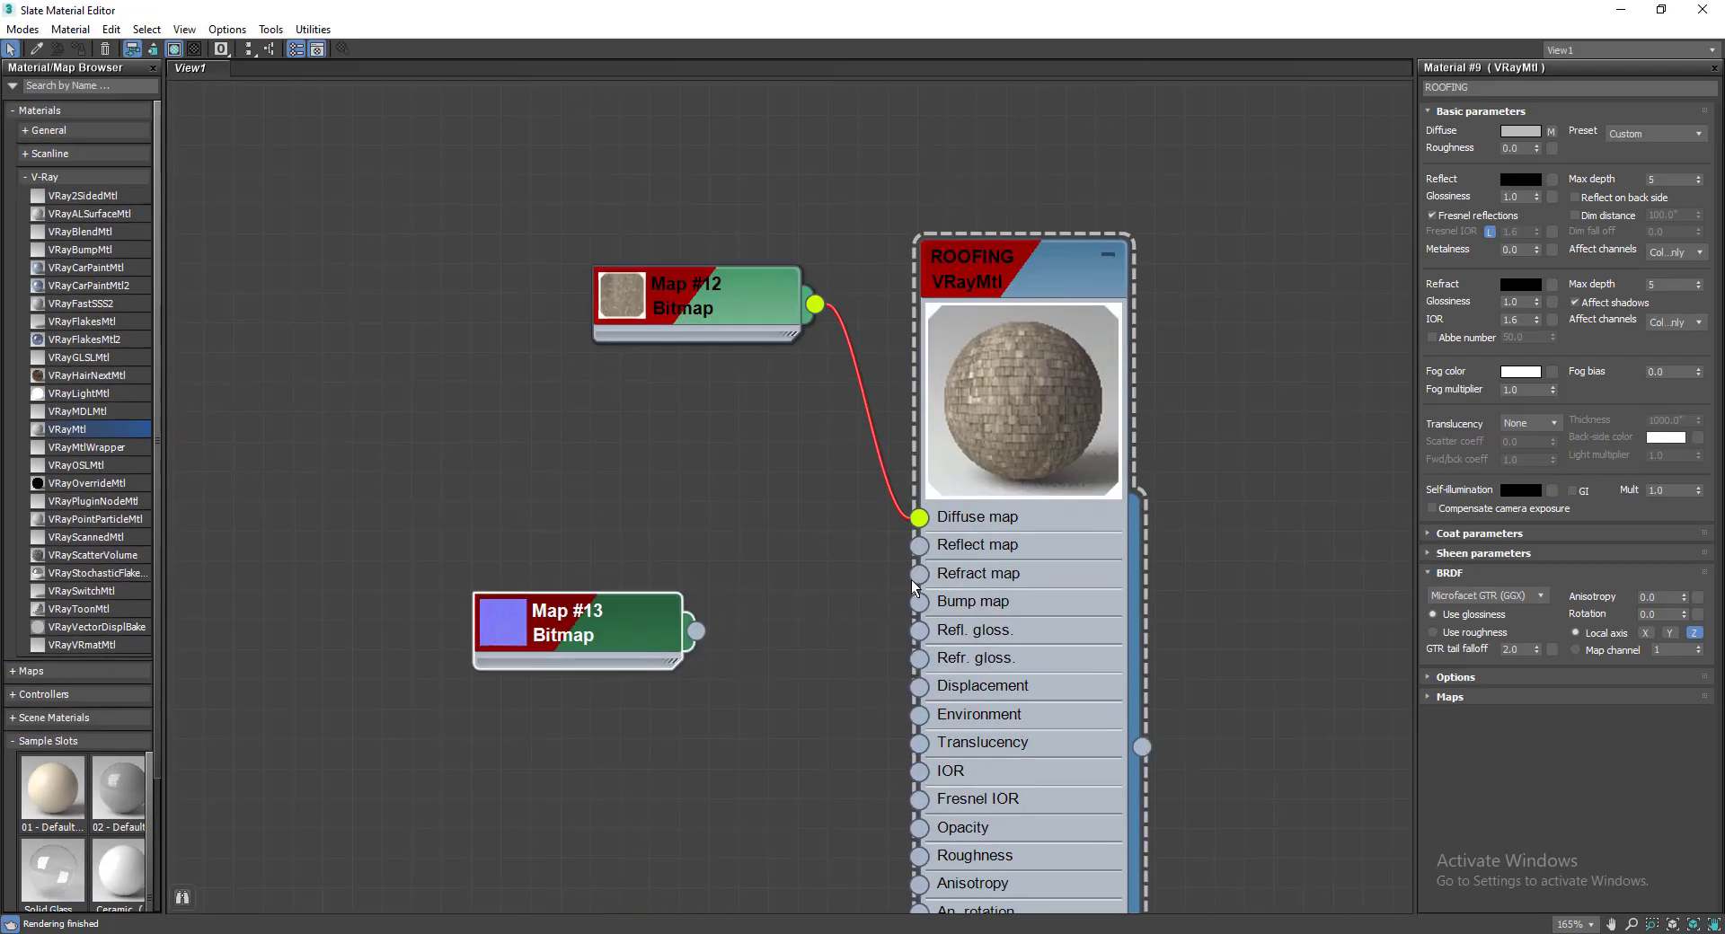
right_click(613, 619)
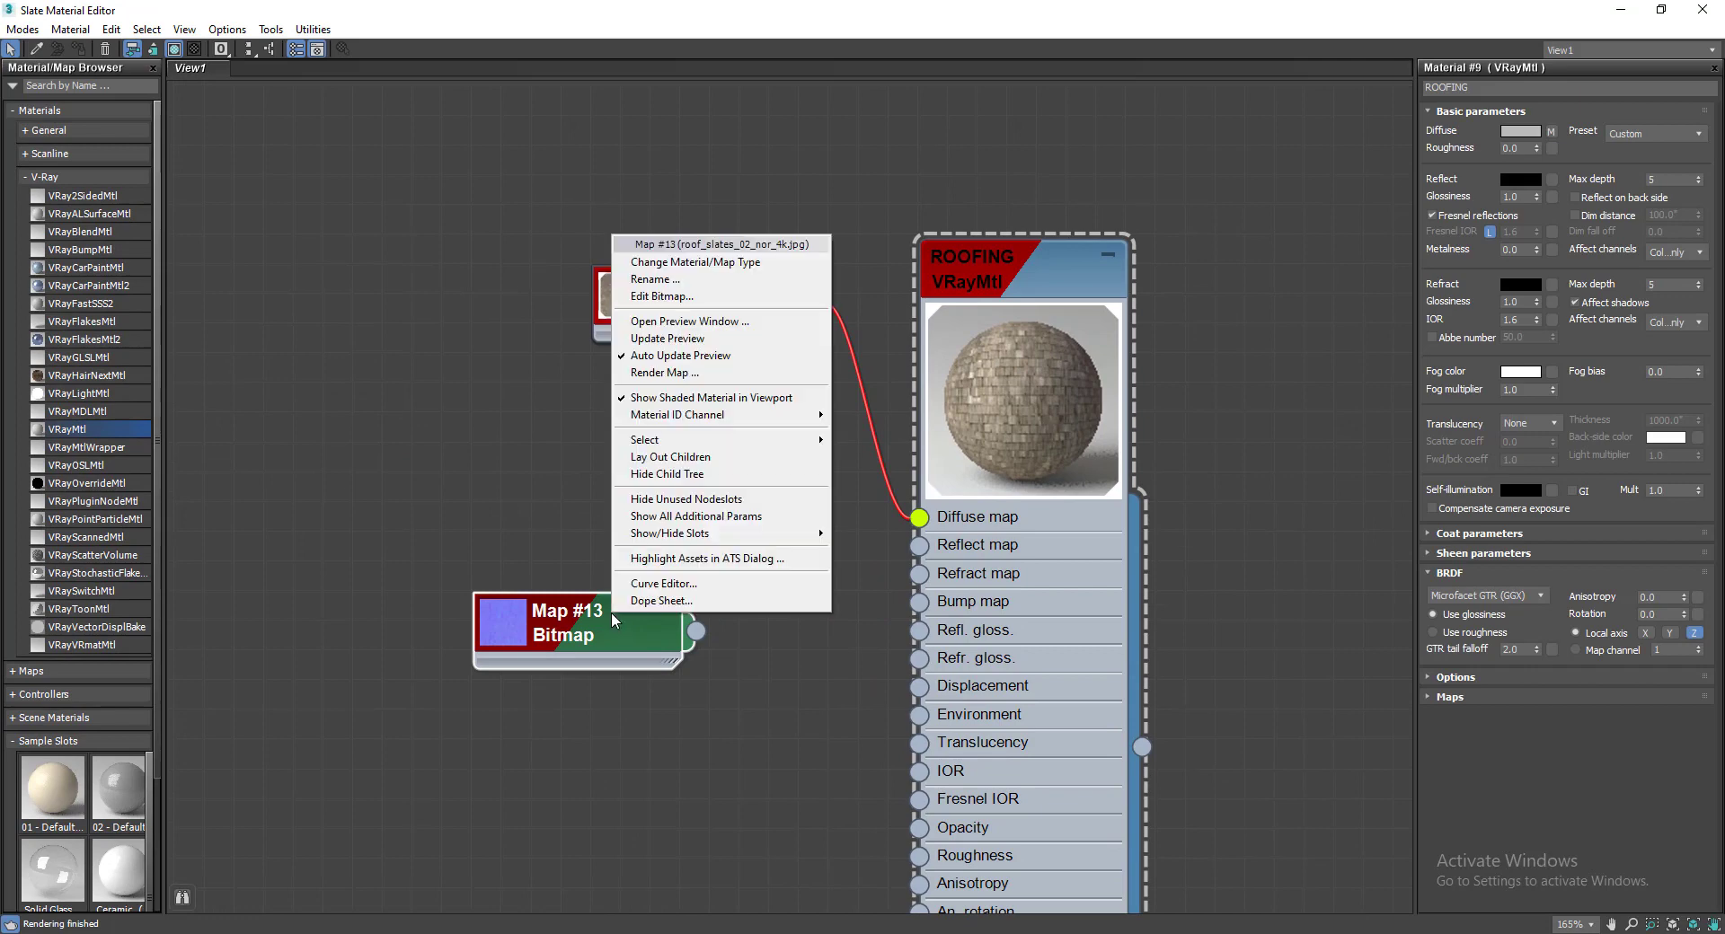
click(495, 417)
- Add a VRayNormalMap to ROOFING's Bump map and connect the roof_slates_02_nor_4k.jpg bitmap to its Normal map input
drag(919, 601, 760, 550)
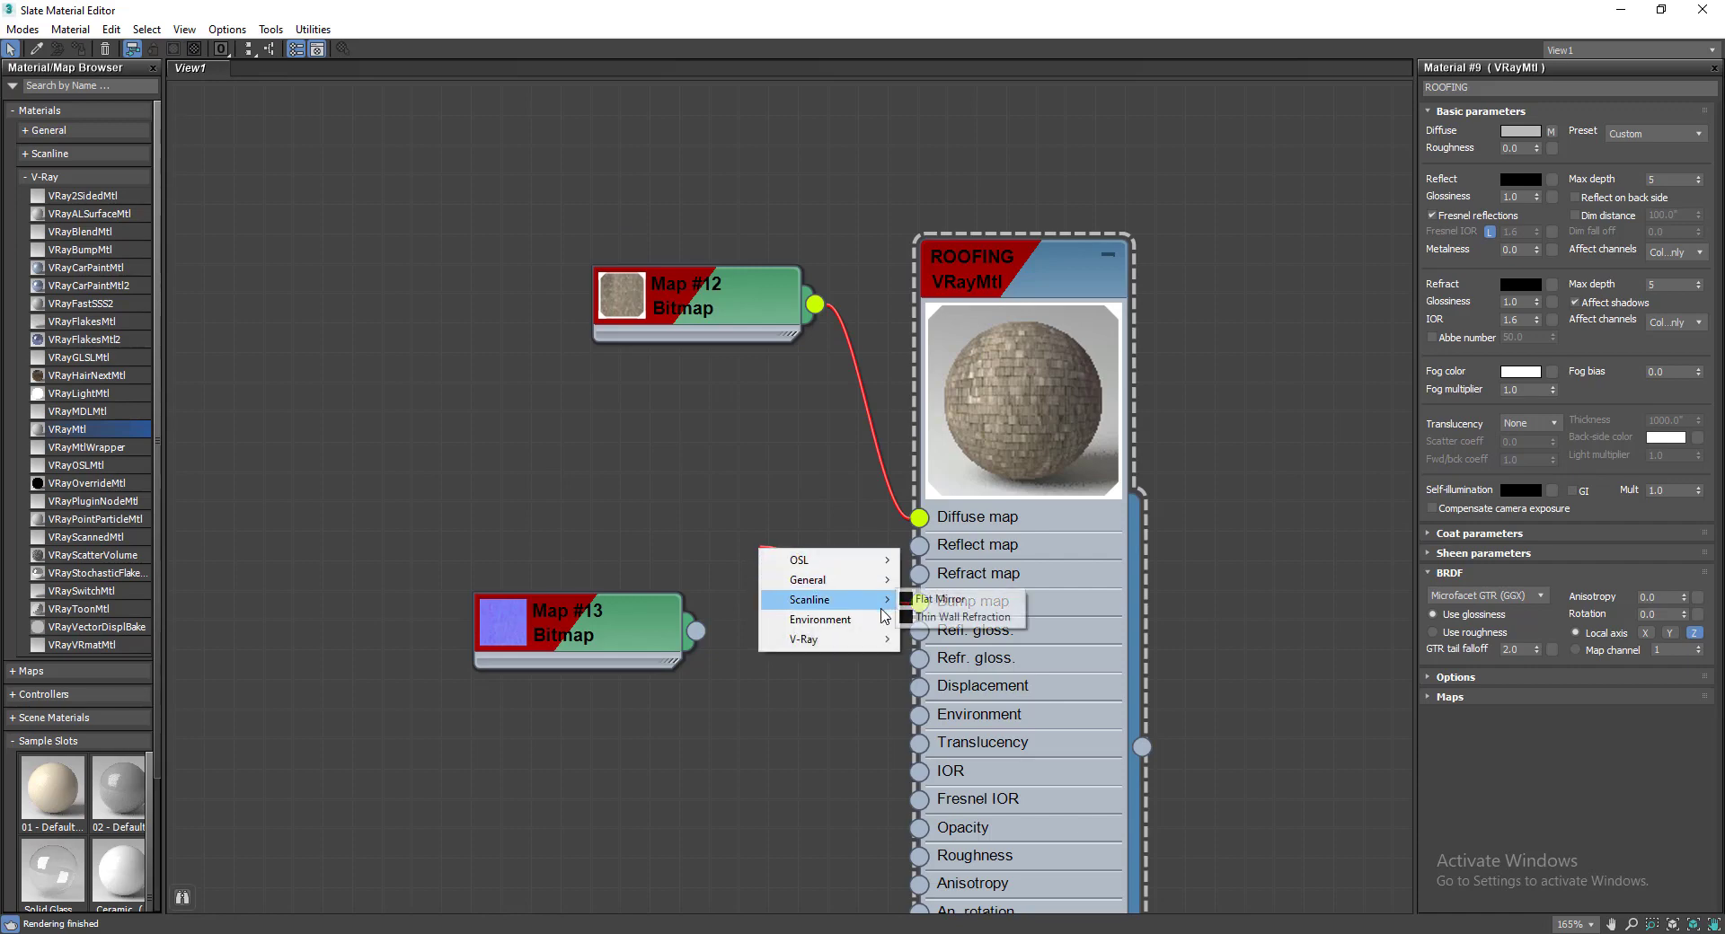
mouse_move(864, 642)
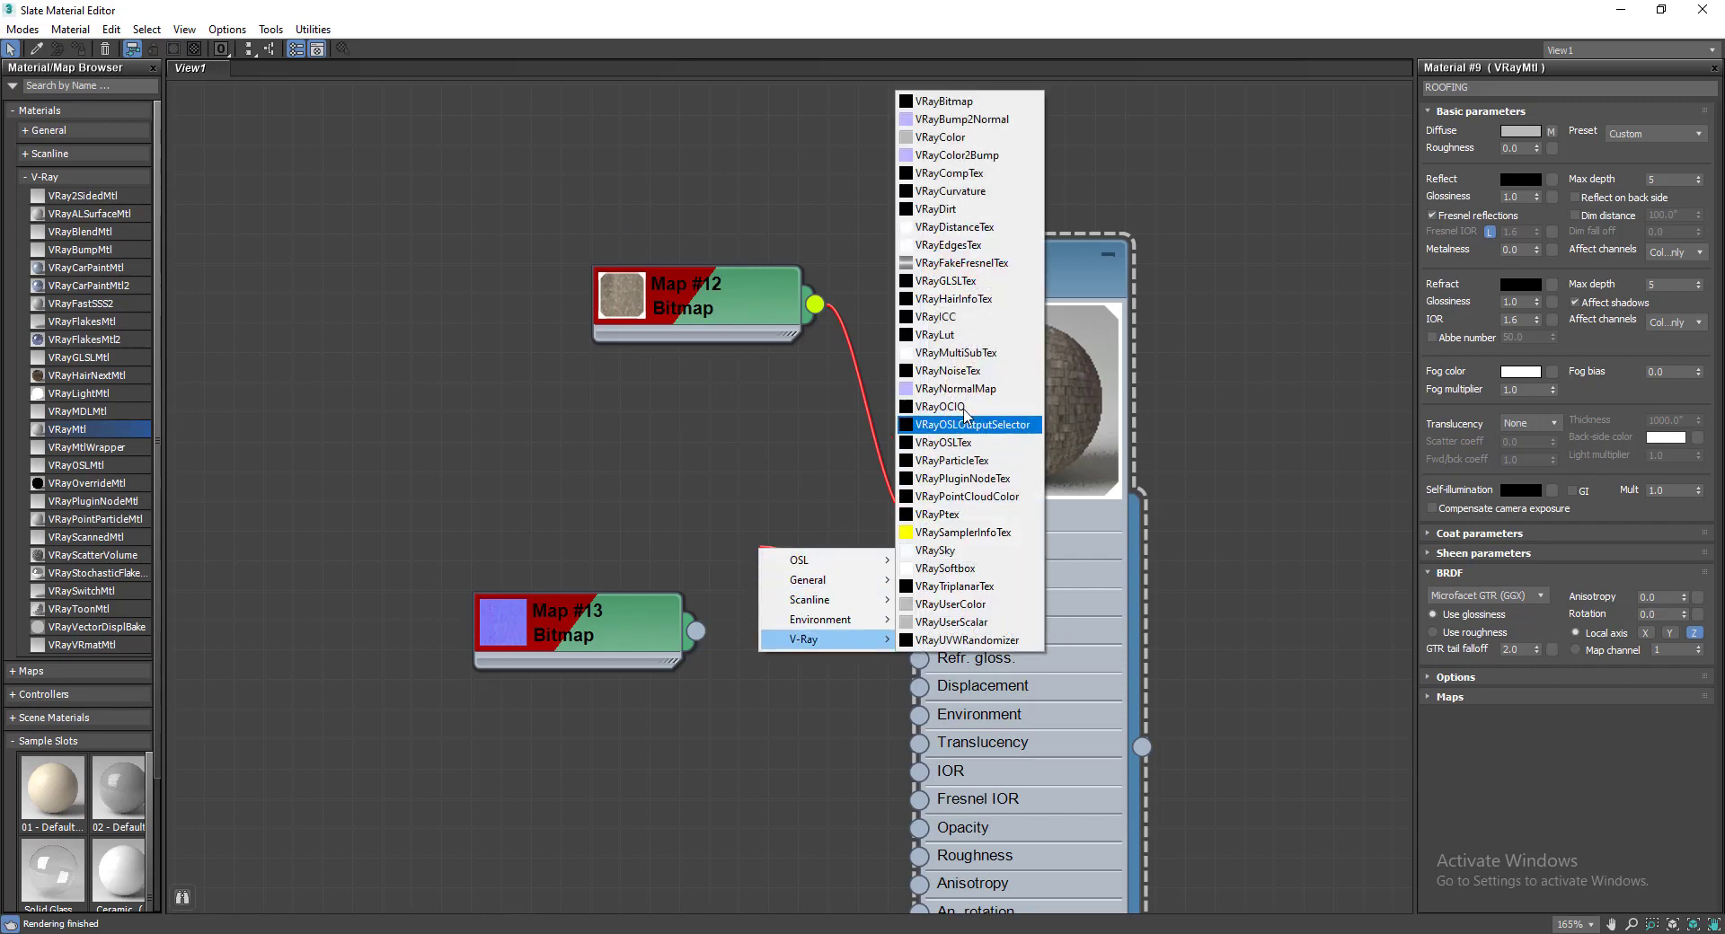
click(955, 388)
drag(570, 612, 419, 553)
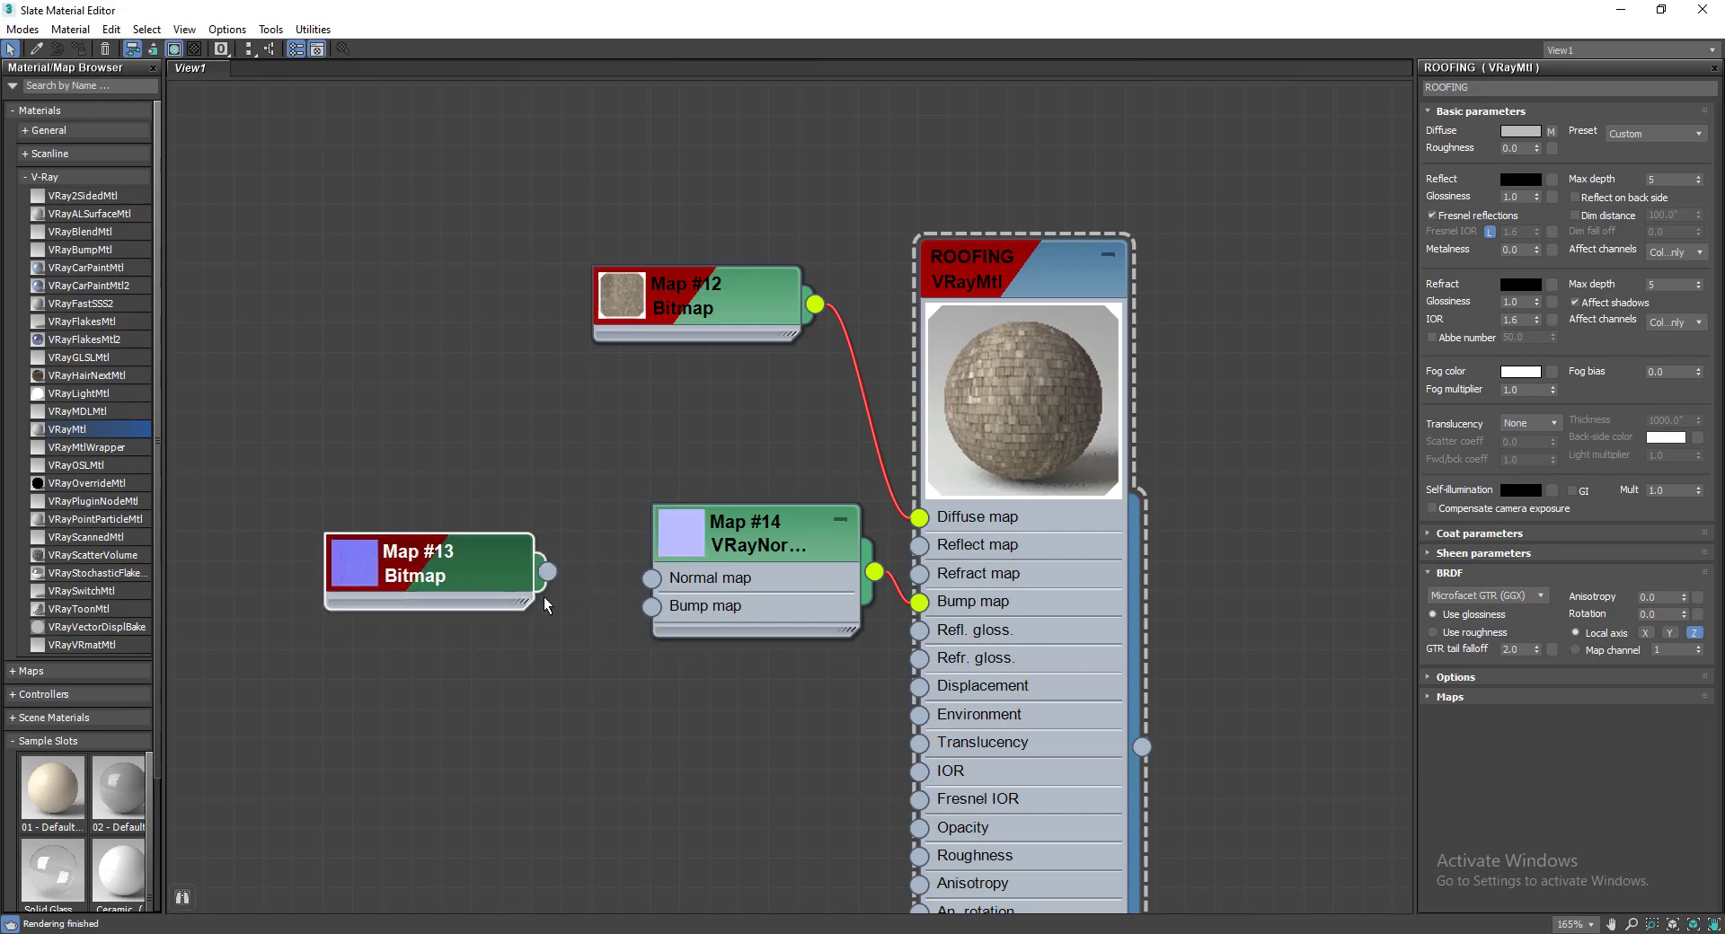
drag(549, 582, 651, 578)
scroll(697, 649, down, 3)
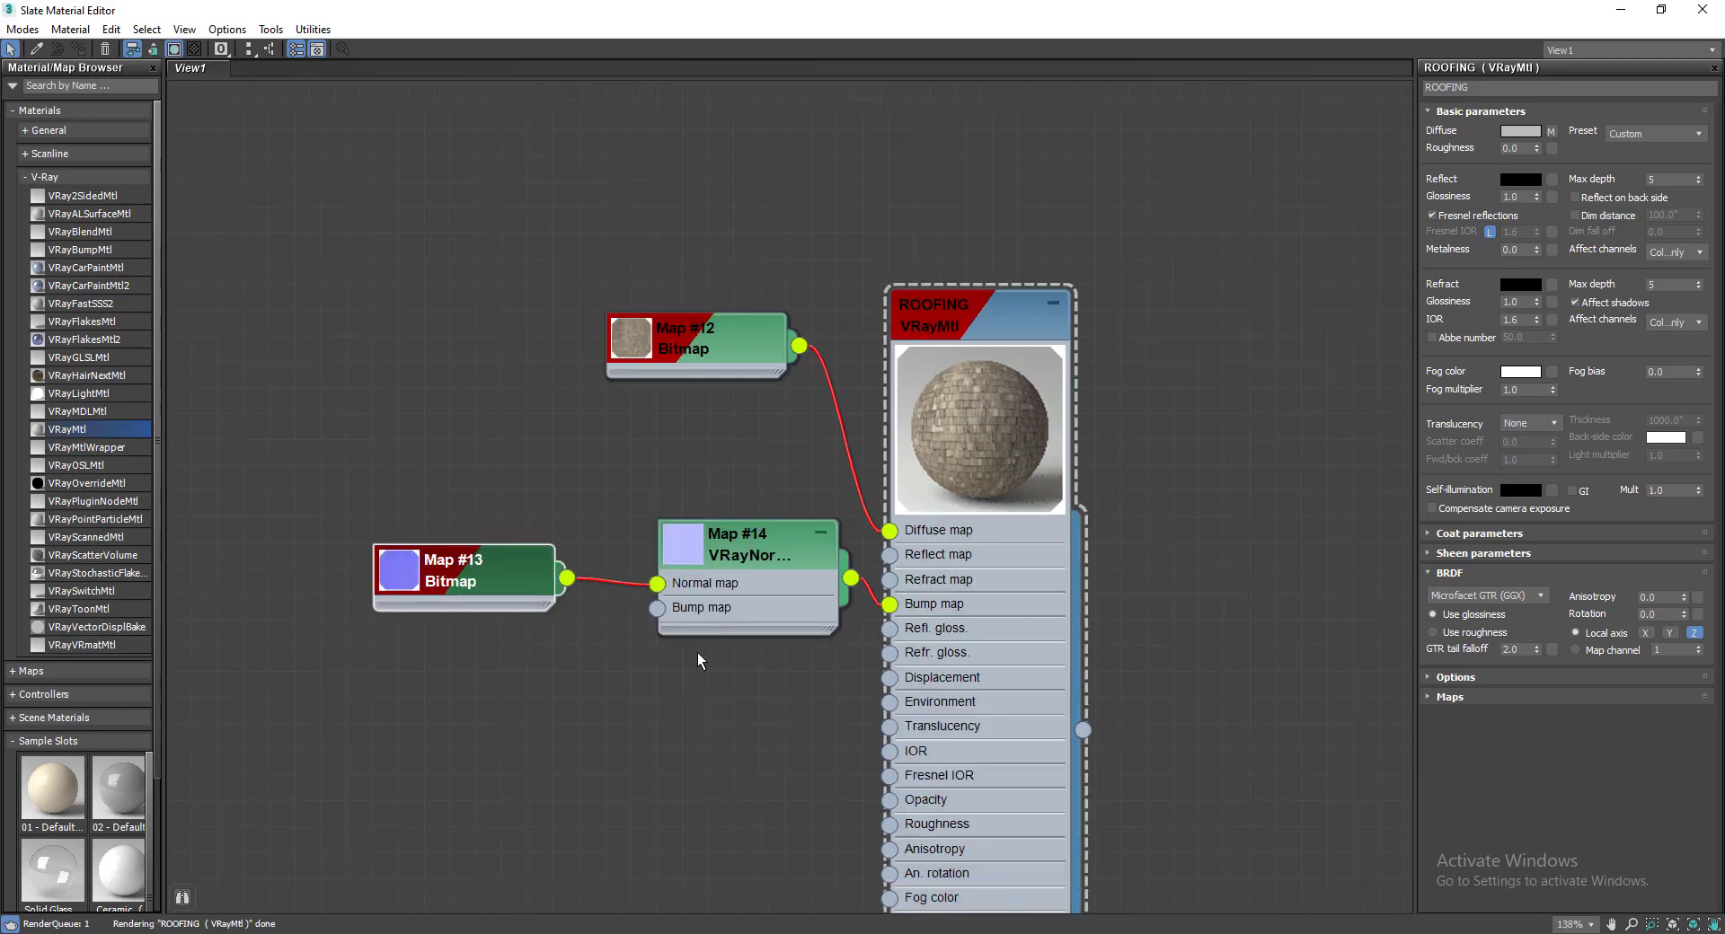
- Restore the material editor's size, switch to File Explorer and look through the roof slates textures in the ROOFING folder
click(1660, 10)
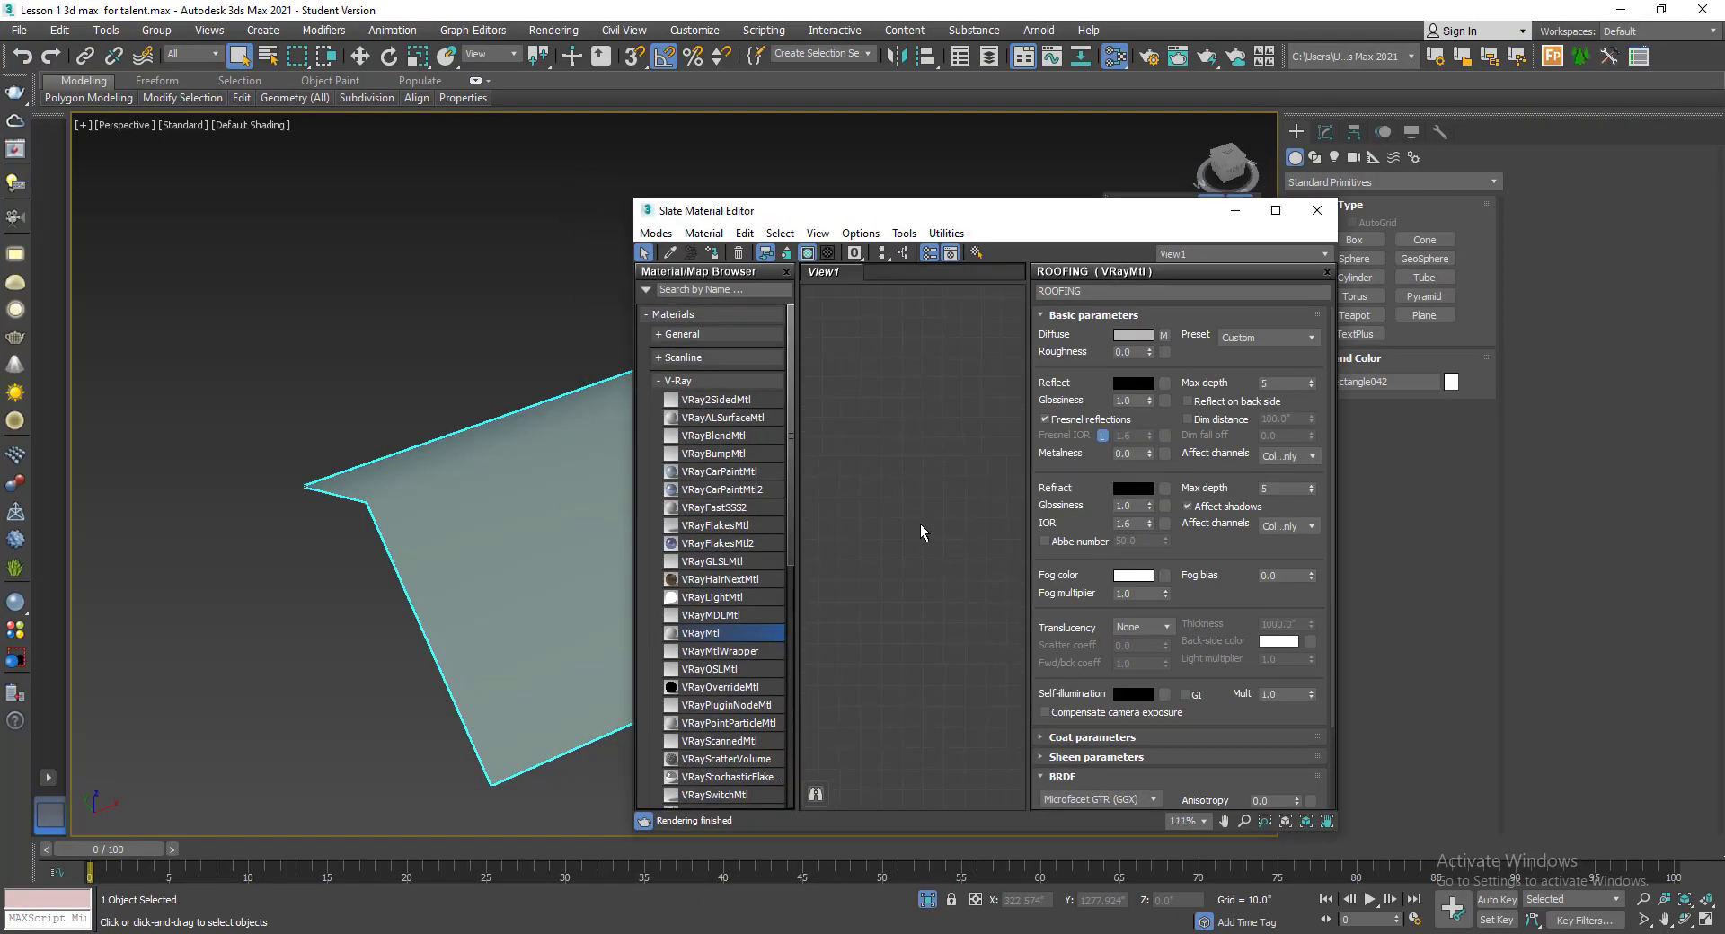
scroll(947, 514, down, 3)
middle_drag(947, 514, 845, 645)
key(alt+Tab)
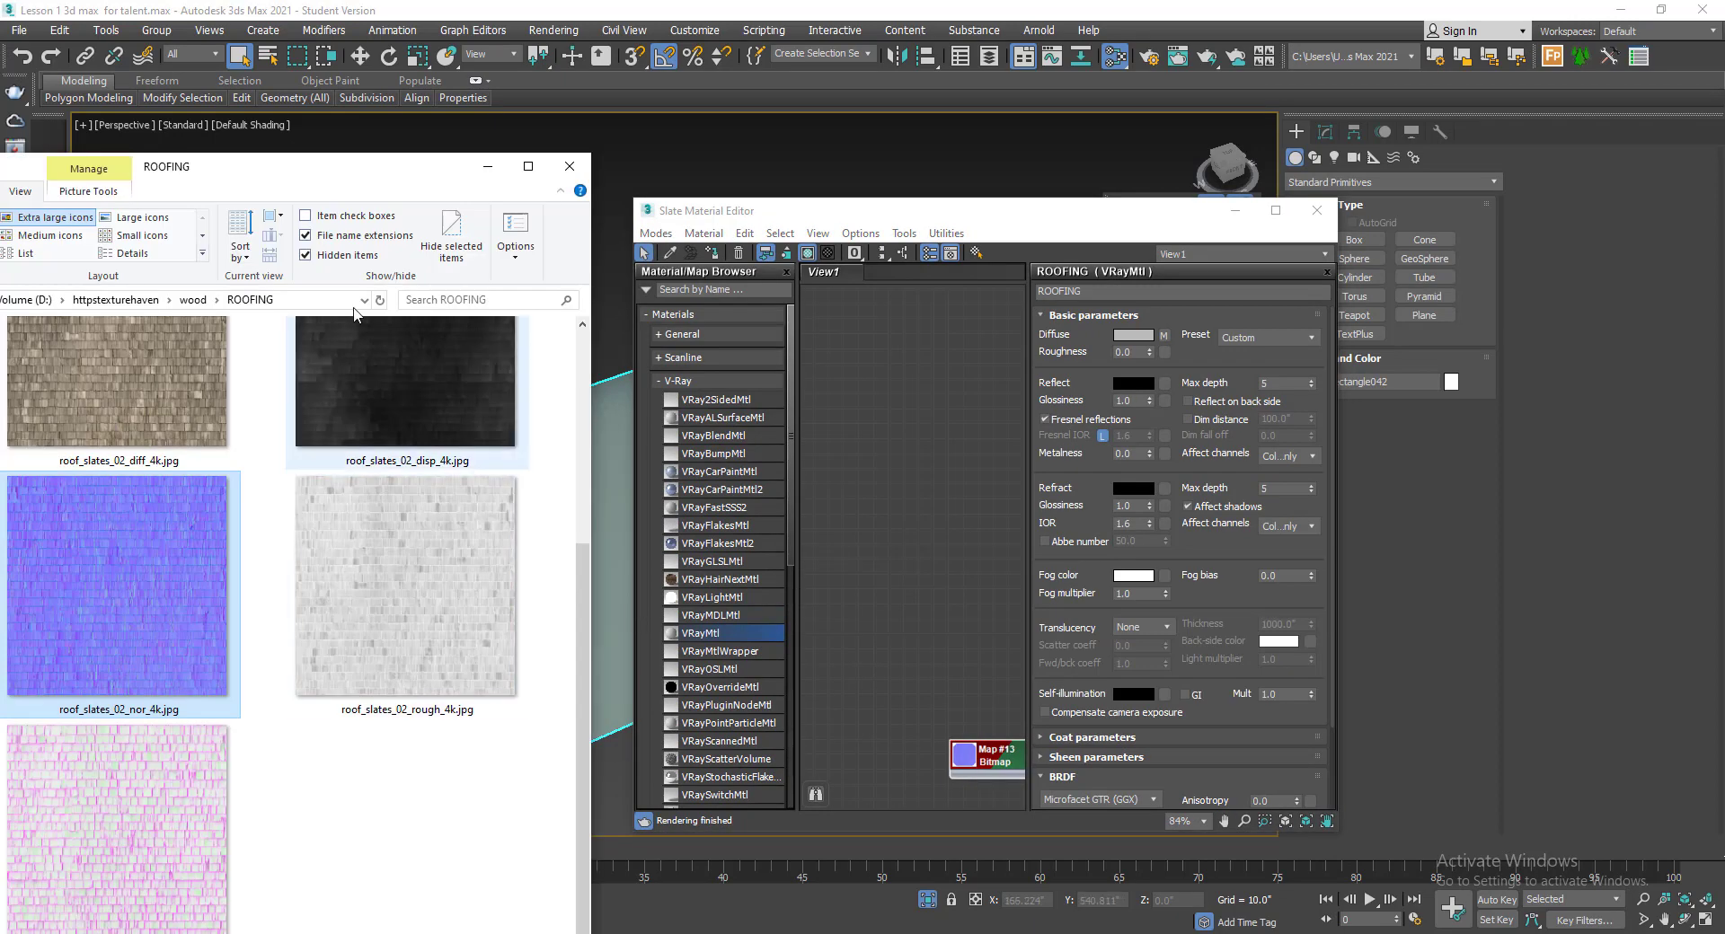
drag(296, 185, 351, 159)
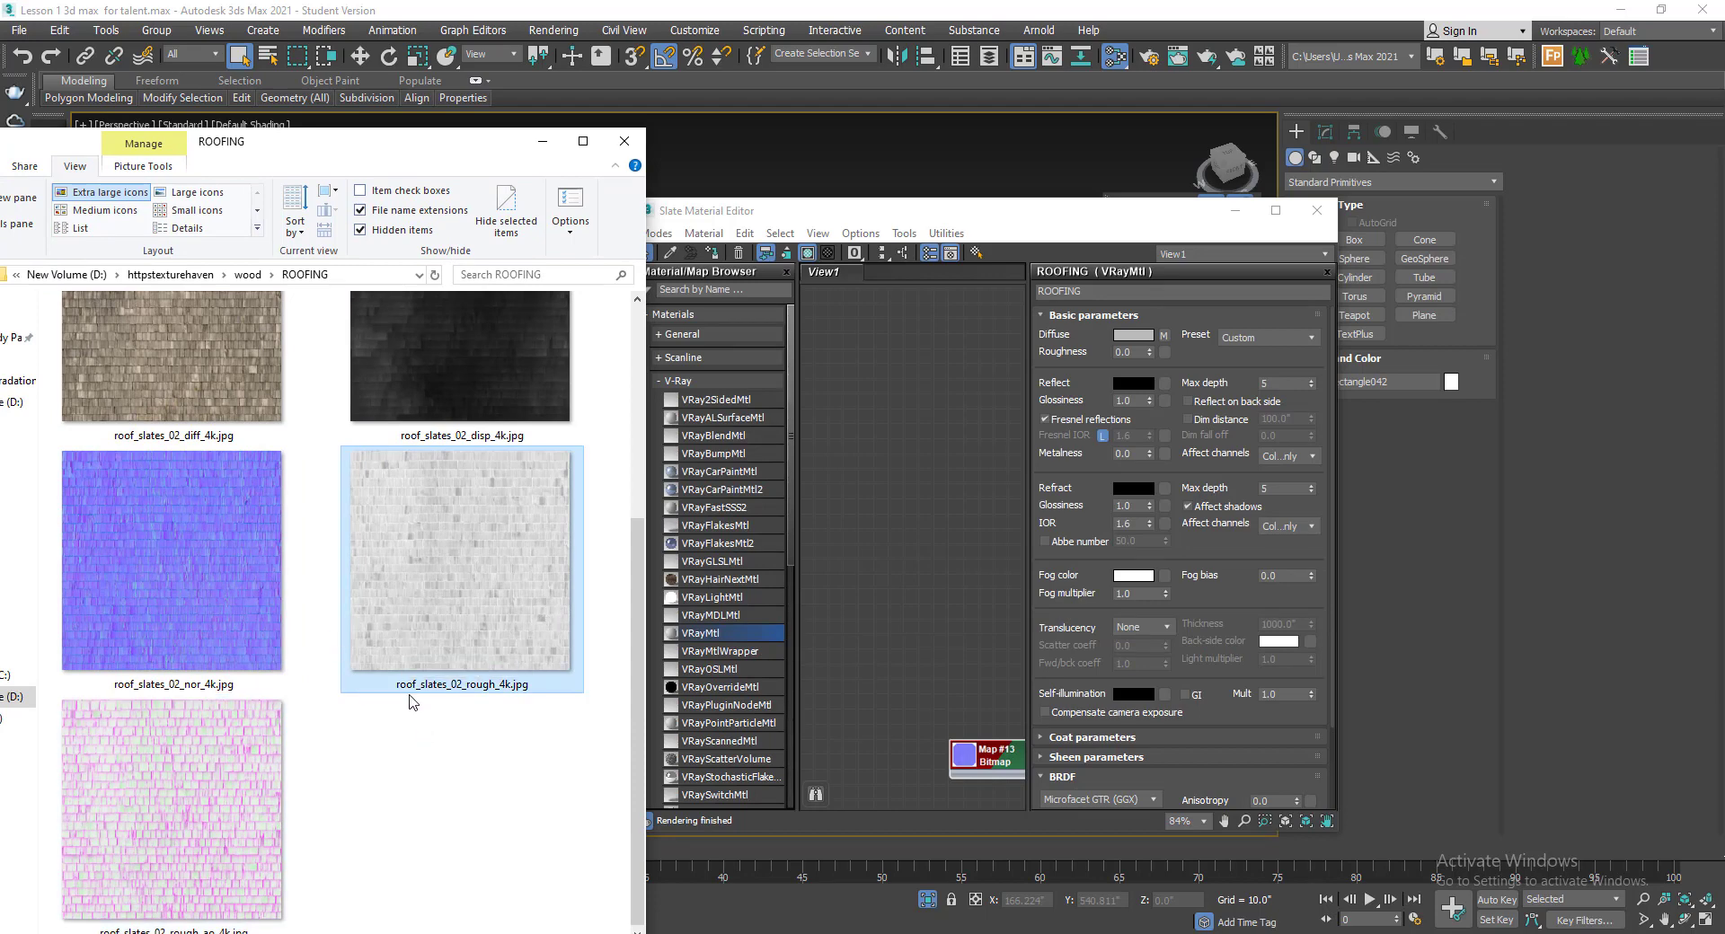
scroll(449, 431, up, 2)
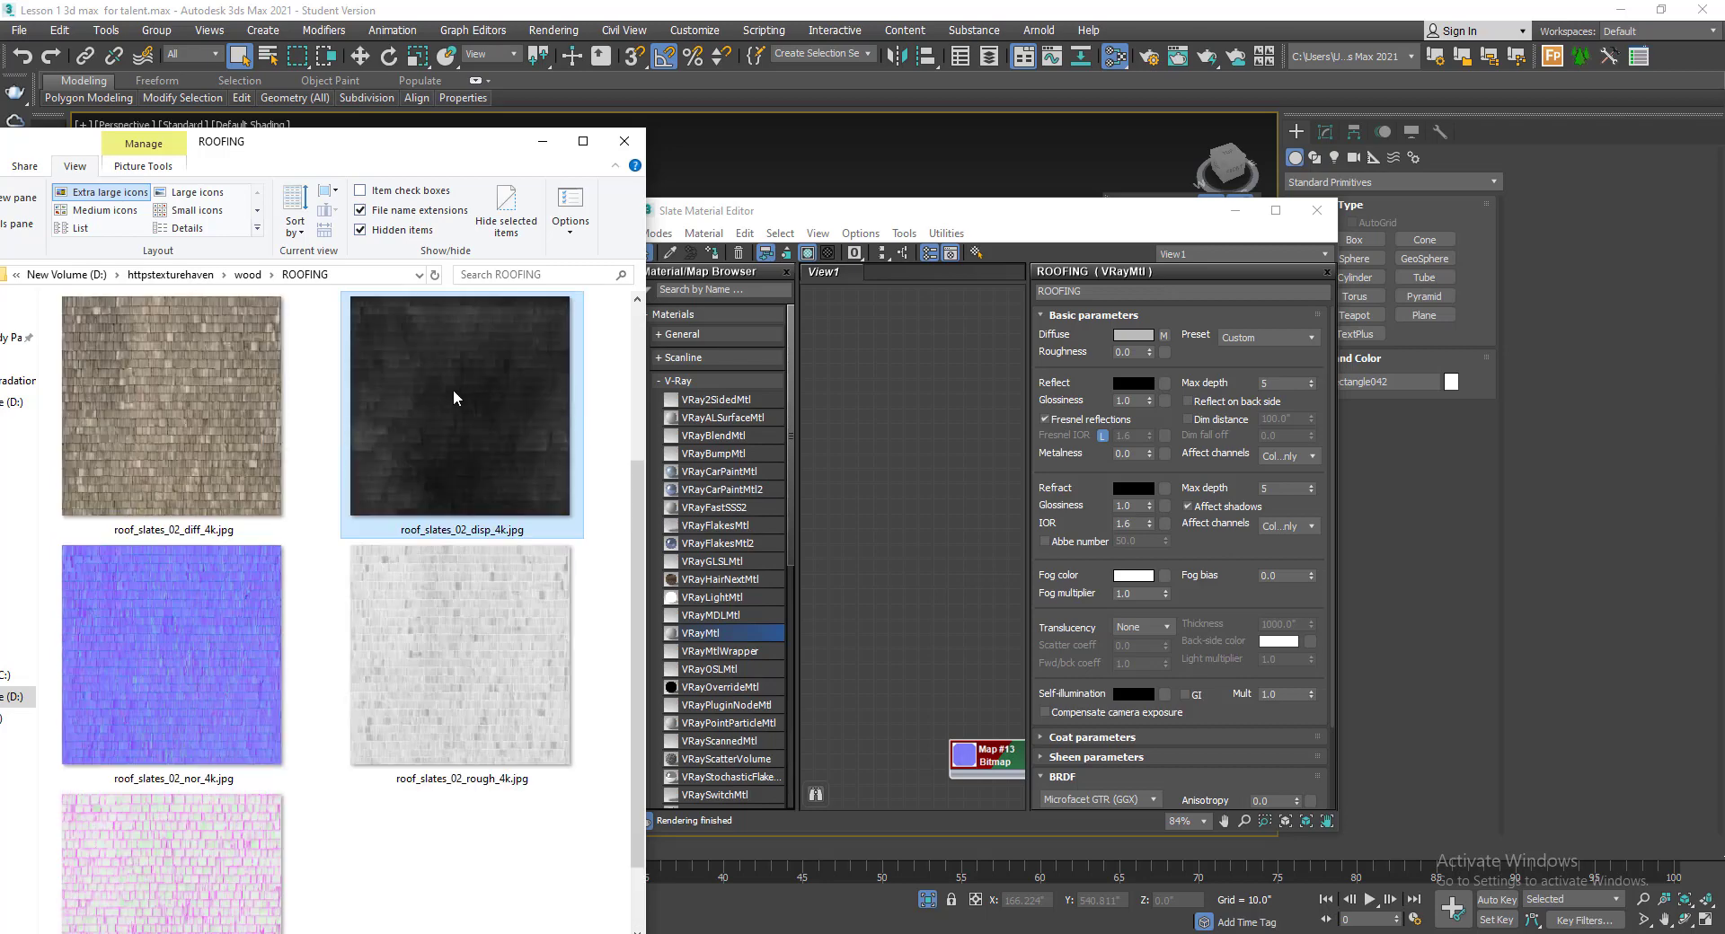
mouse_move(467, 405)
mouse_down()
mouse_move(562, 453)
mouse_move(450, 423)
mouse_up()
scroll(870, 485, down, 2)
- Close the Slate Material Editor to examine the roof in the Perspective viewport, and reopen the editor
click(1319, 212)
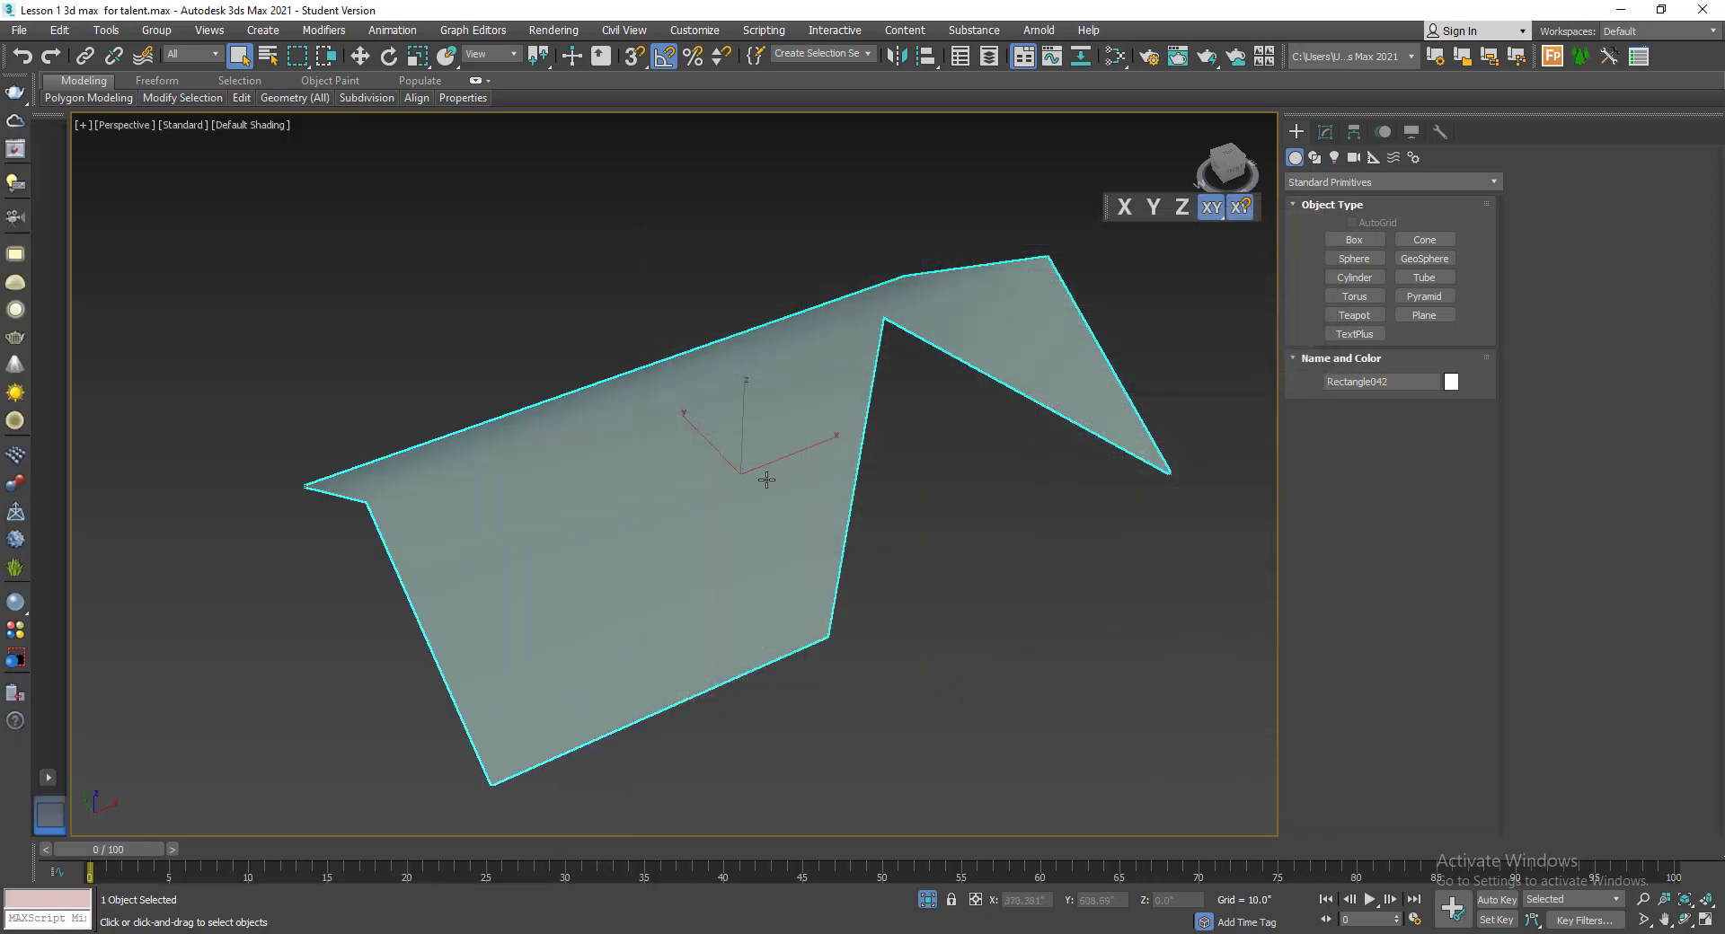
scroll(759, 504, up, 5)
scroll(765, 521, down, 5)
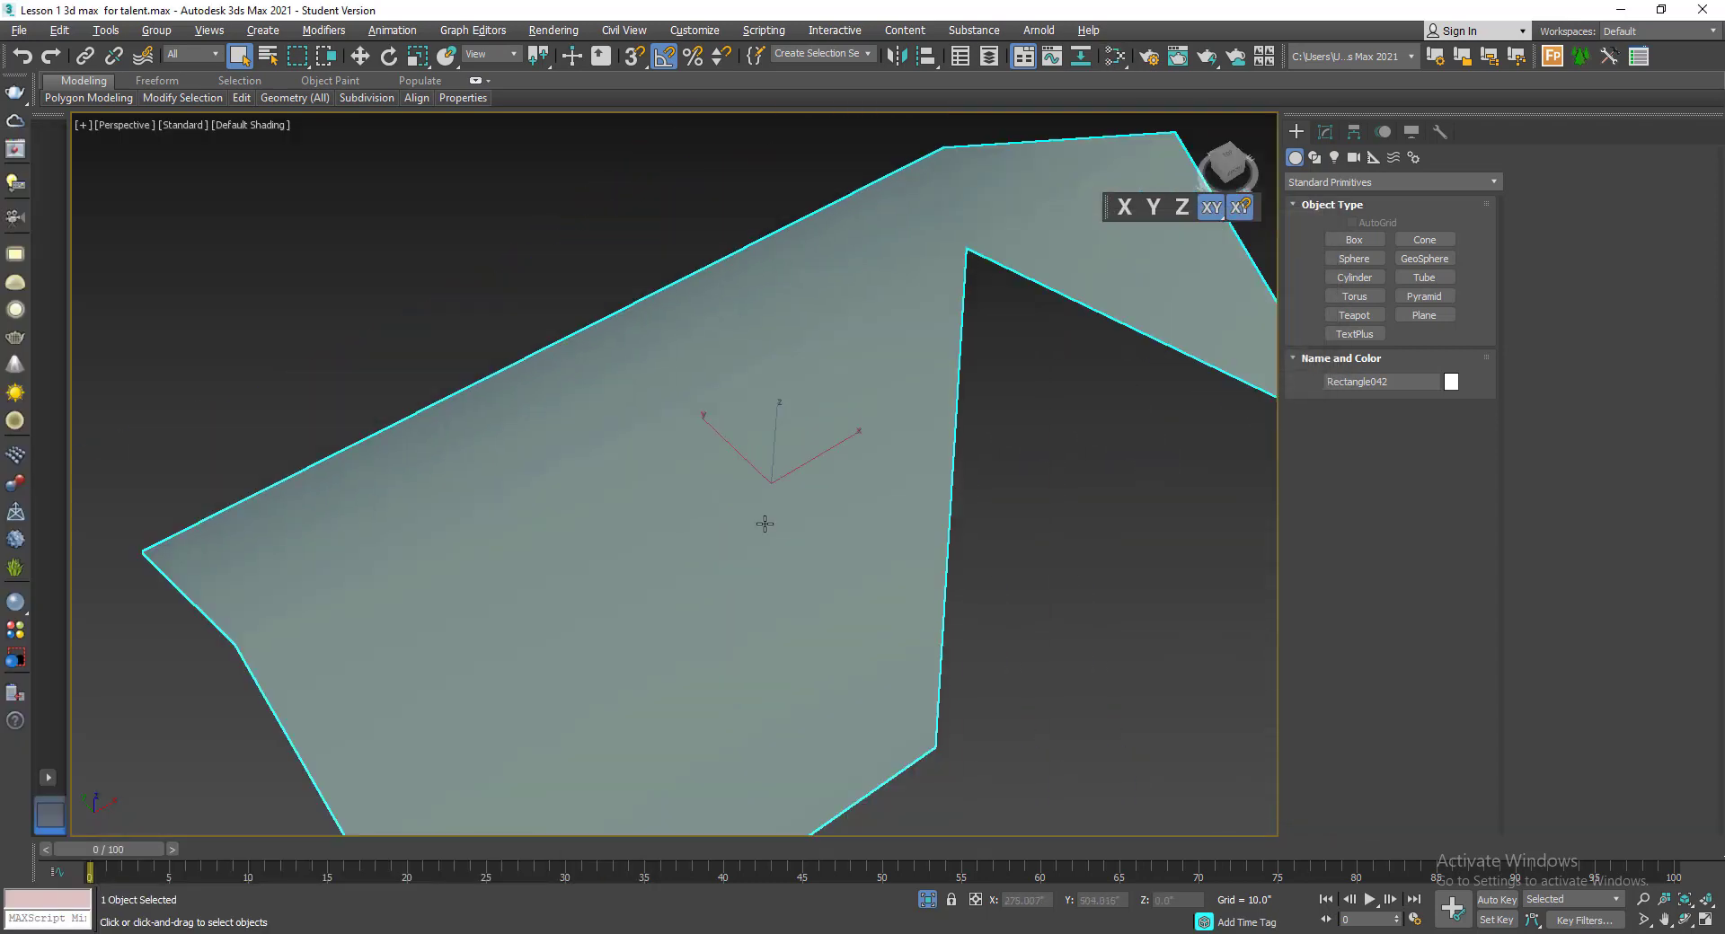
key(m)
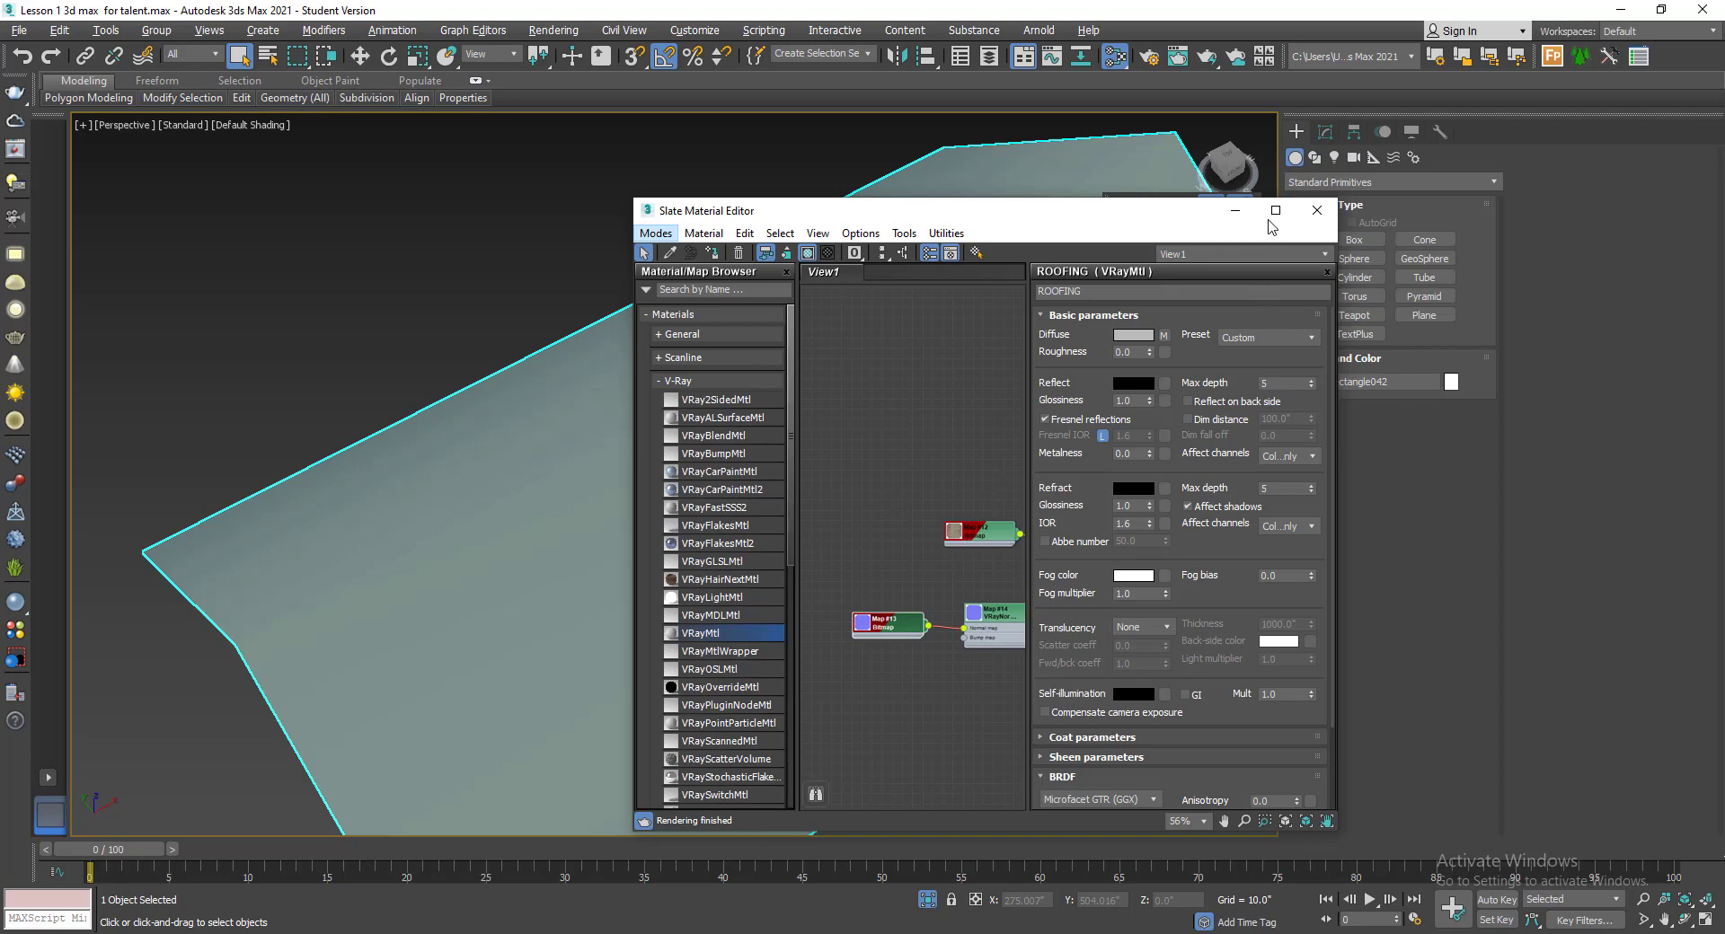
click(1274, 212)
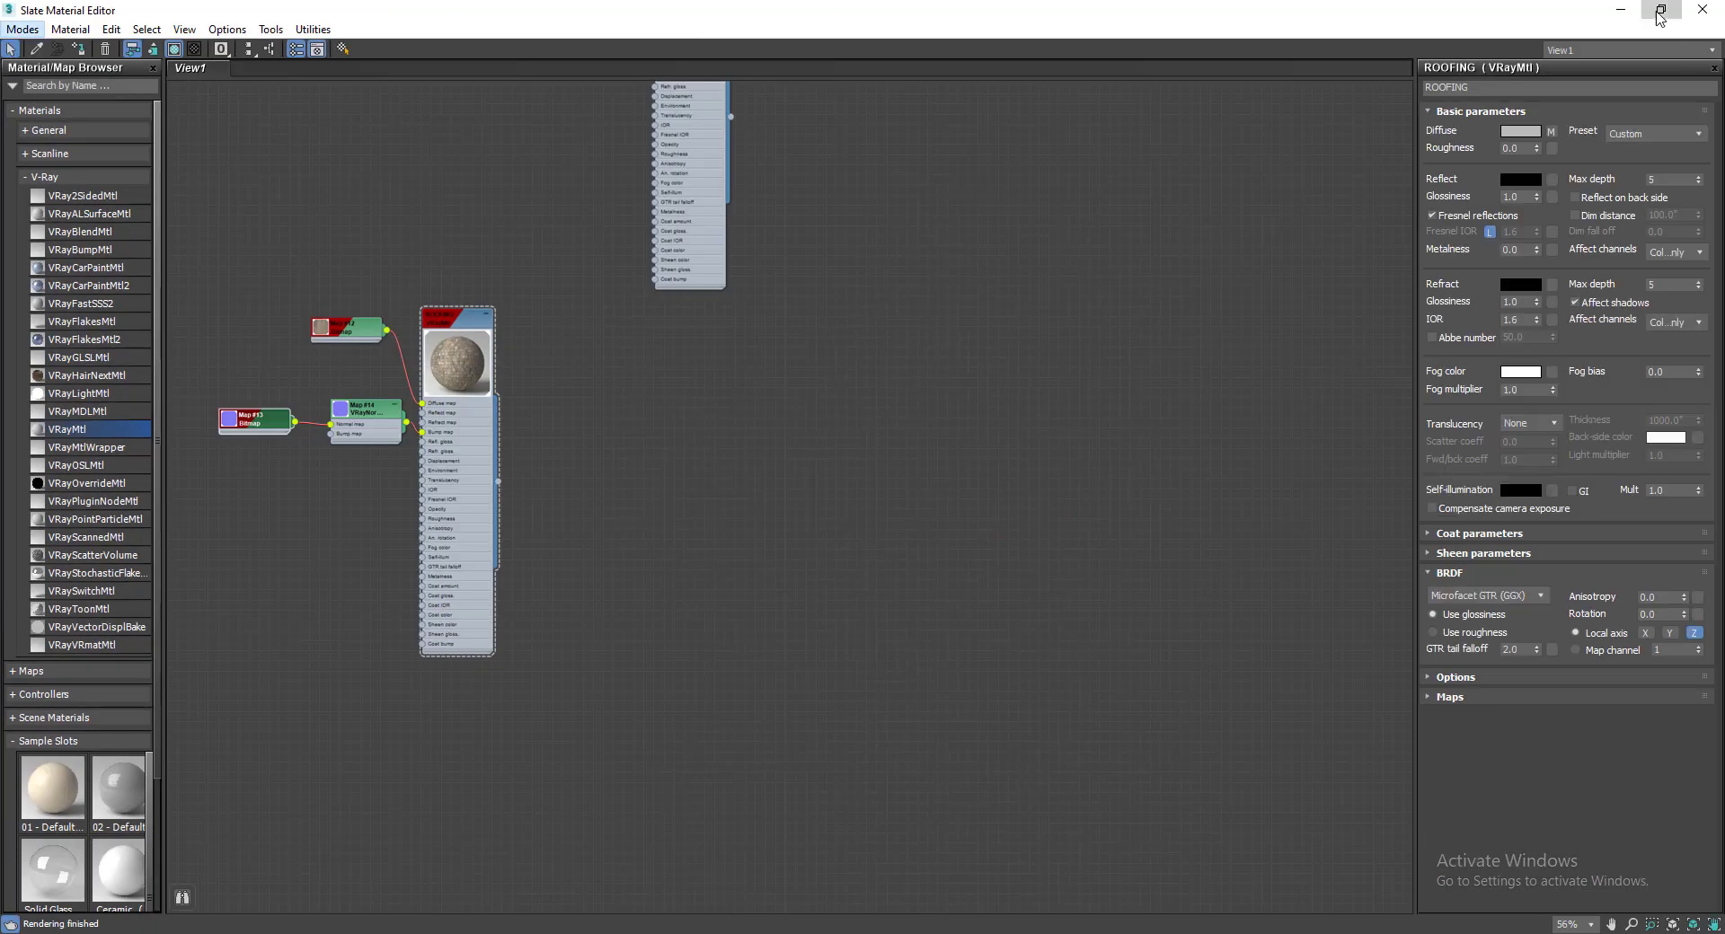
click(1661, 9)
- Set the U and V tiling of the roof_slates_02_diff_4k.jpg bitmap to 5.0
scroll(939, 485, up, 2)
scroll(940, 485, up, 1)
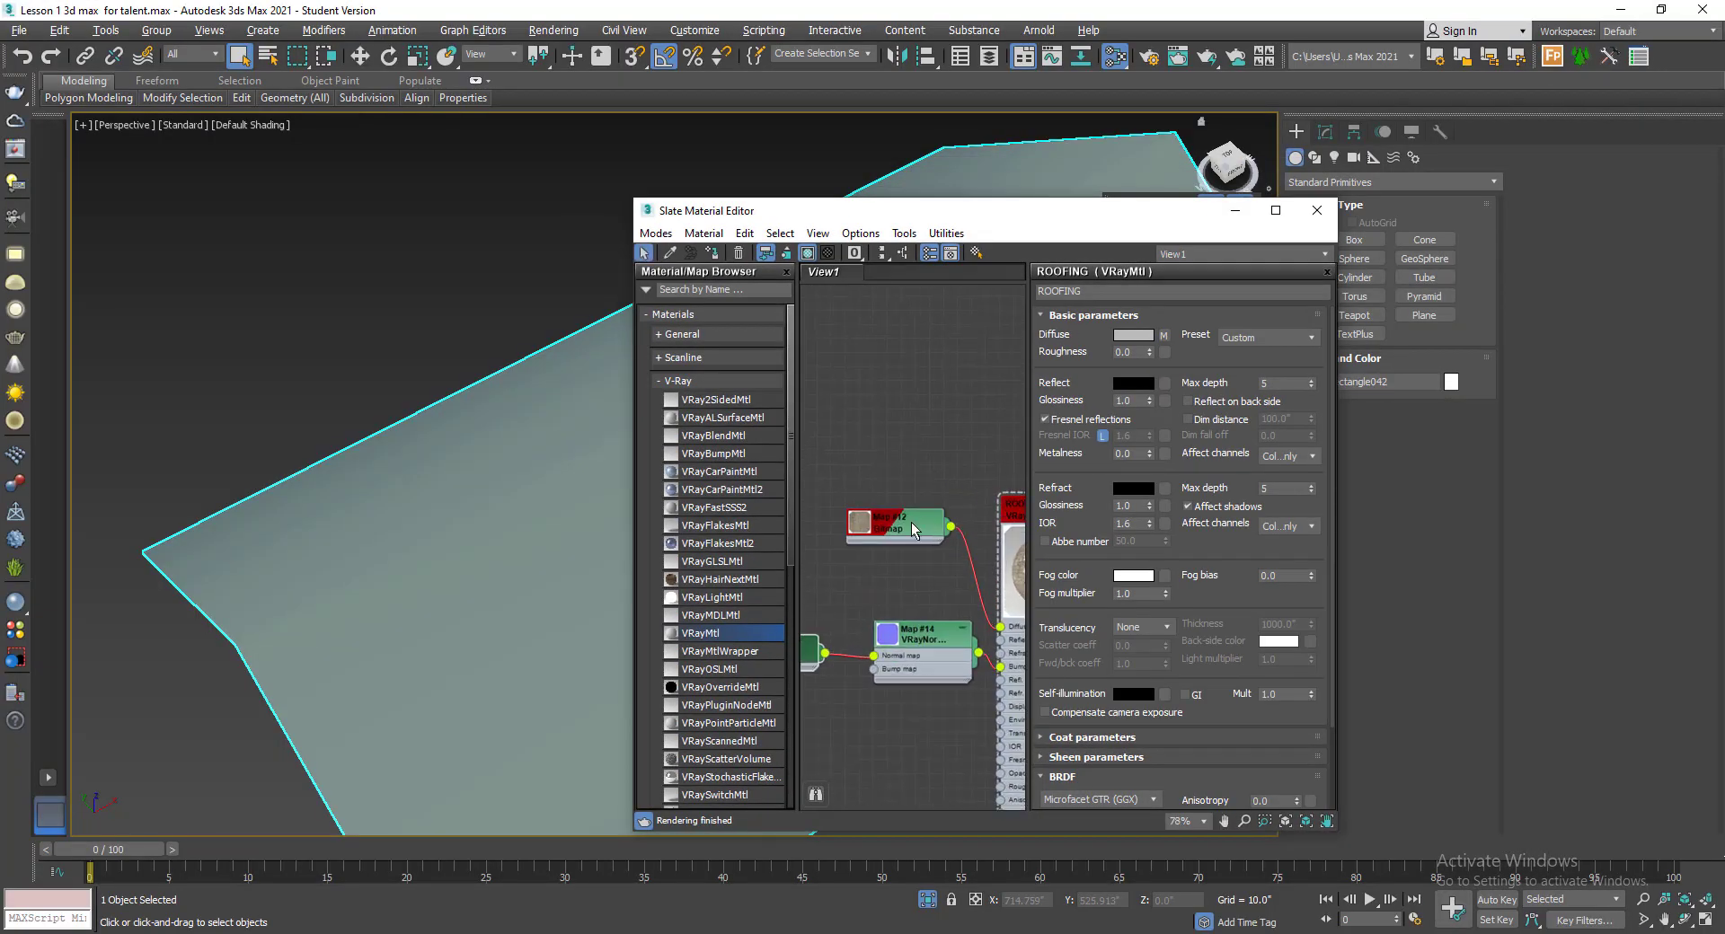
double_click(876, 524)
scroll(418, 508, up, 4)
middle_drag(419, 508, 304, 542)
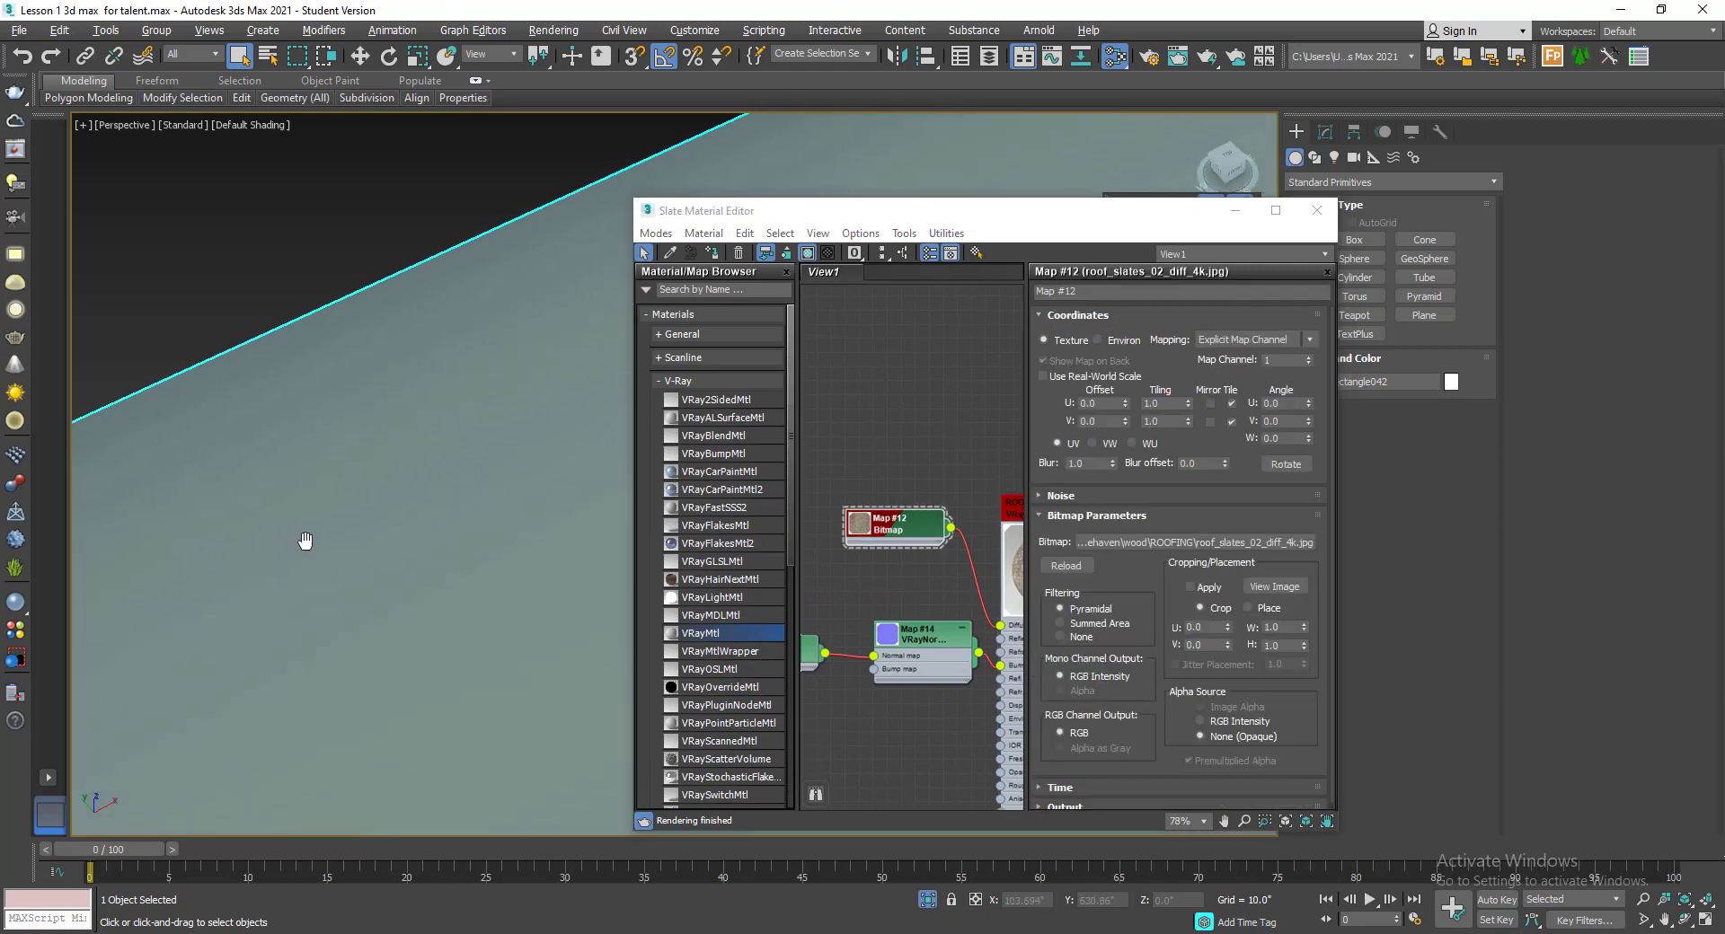
scroll(313, 539, down, 2)
click(1169, 406)
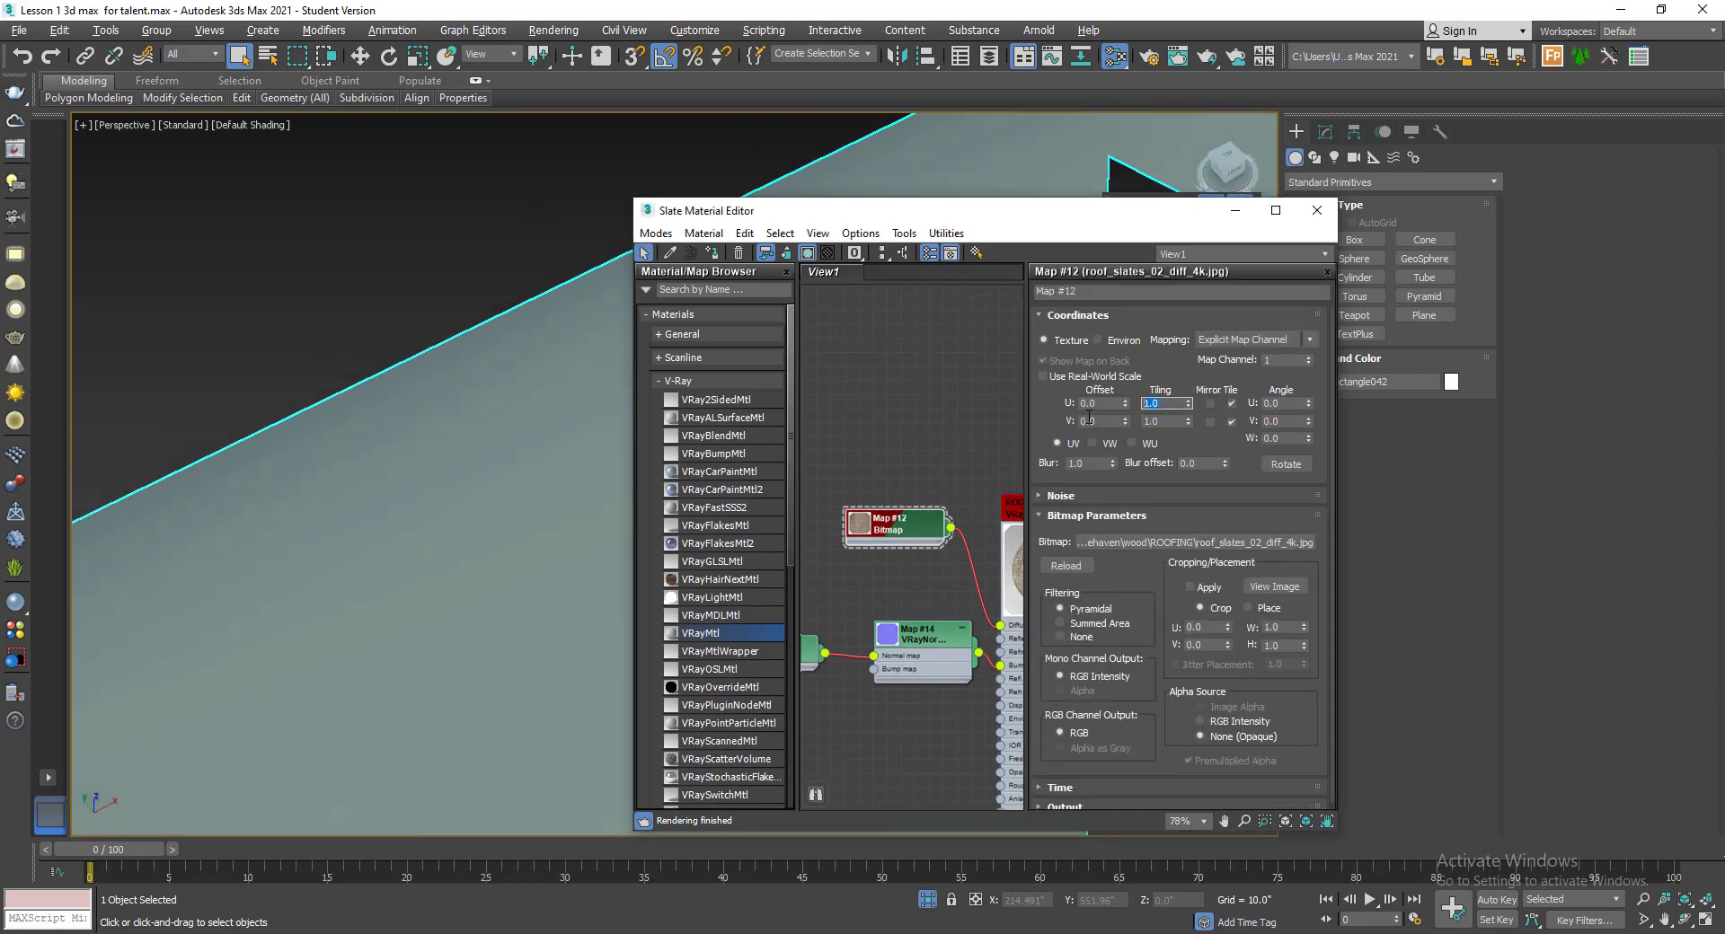
text(5)
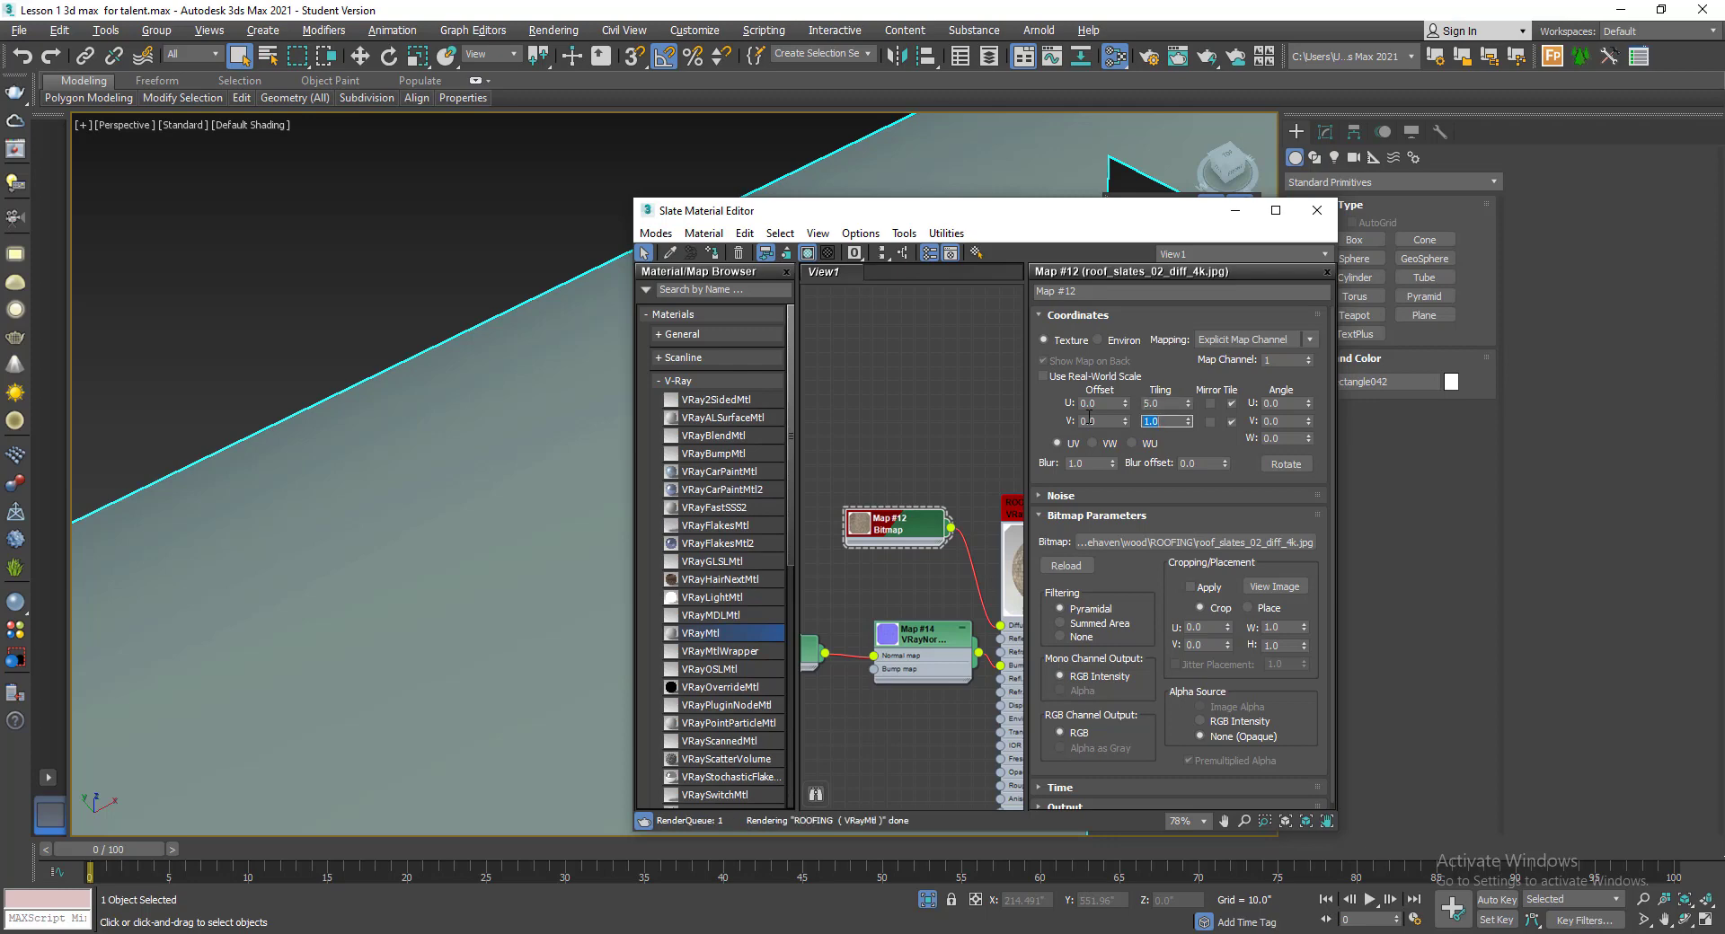
key(Return)
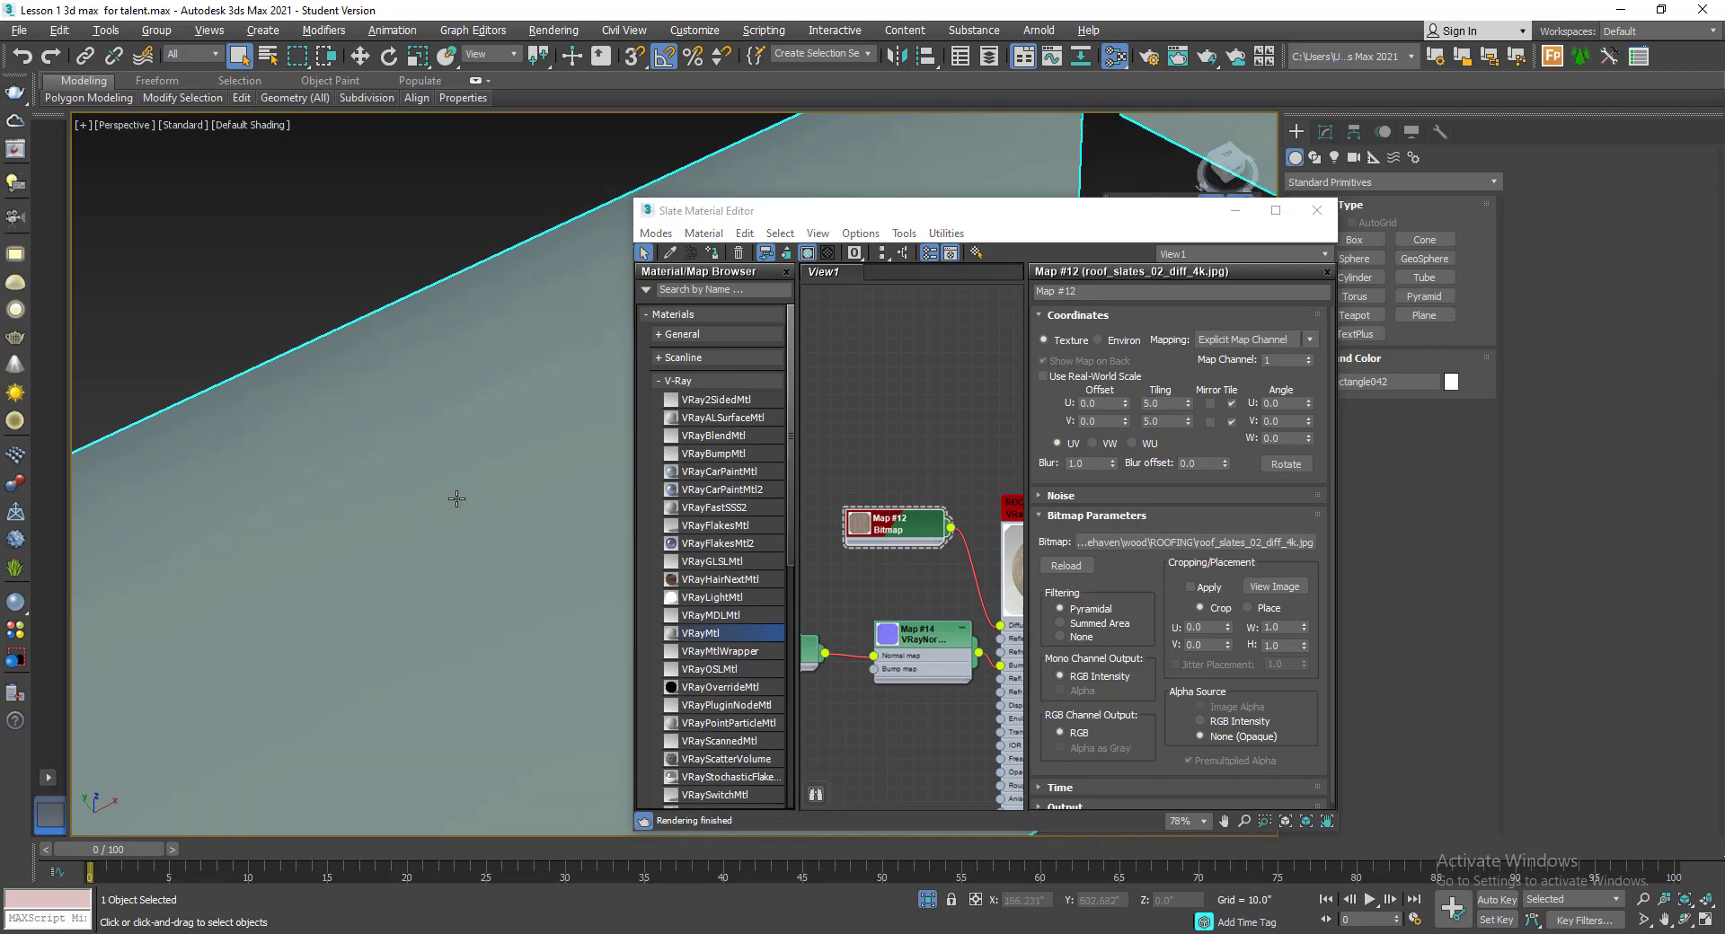
- Return the diffuse bitmap's U and V tiling to 1.0
scroll(455, 497, down, 5)
click(1169, 407)
text(1)
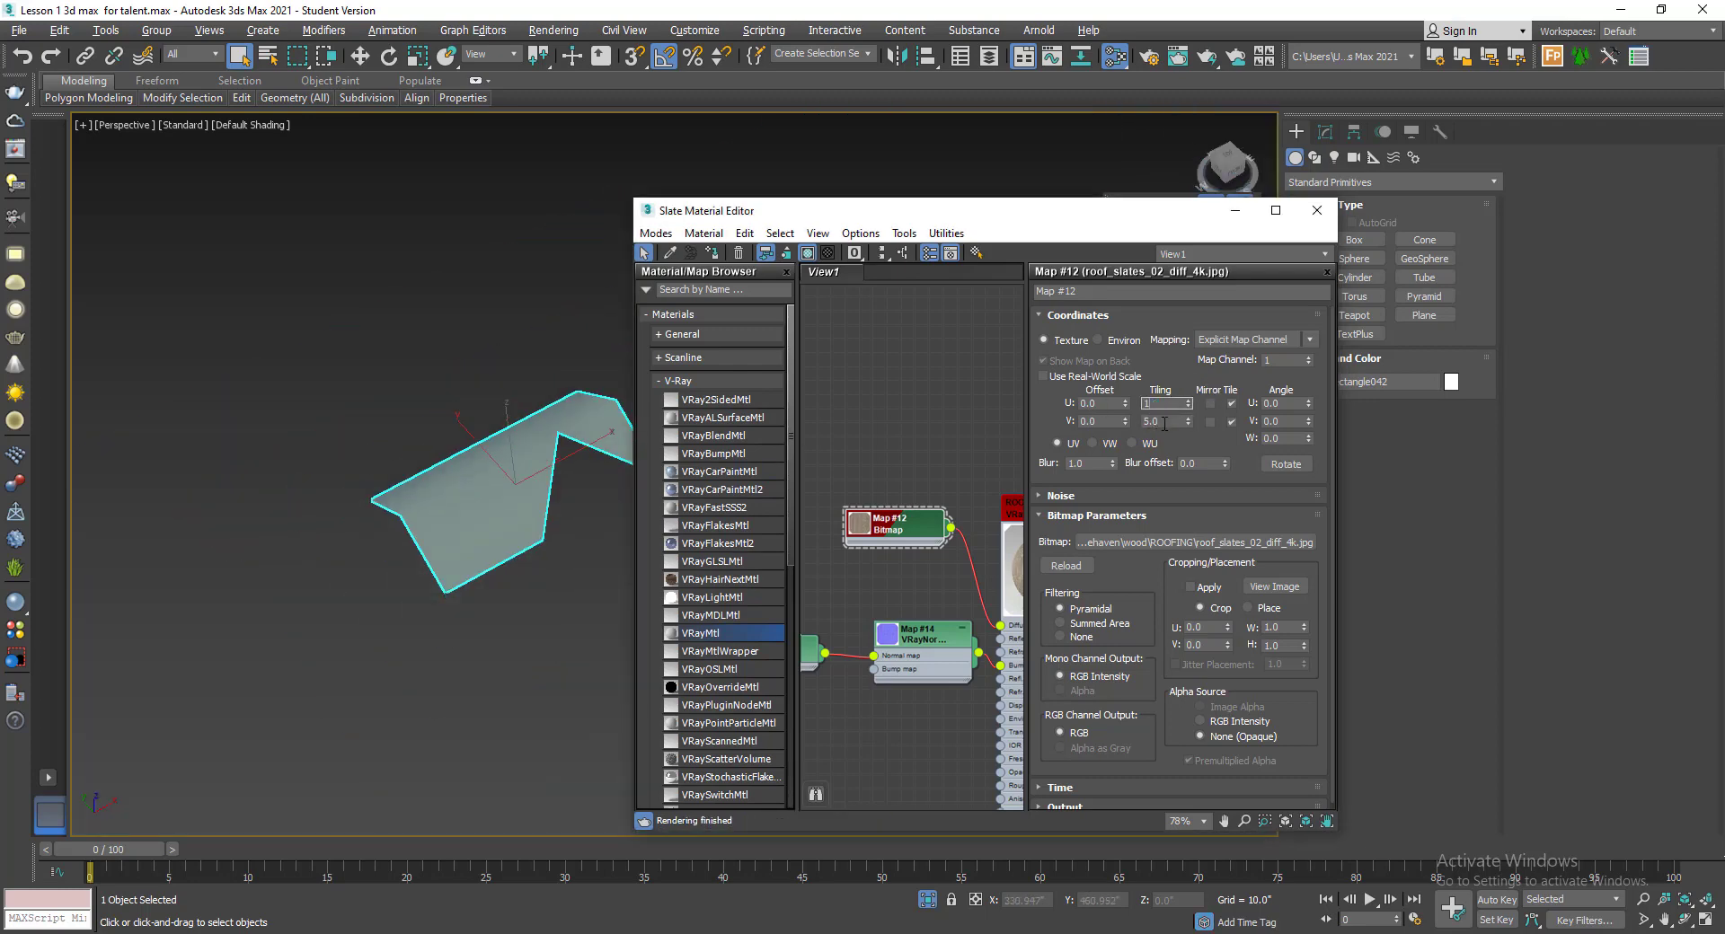
key(Tab)
text(1)
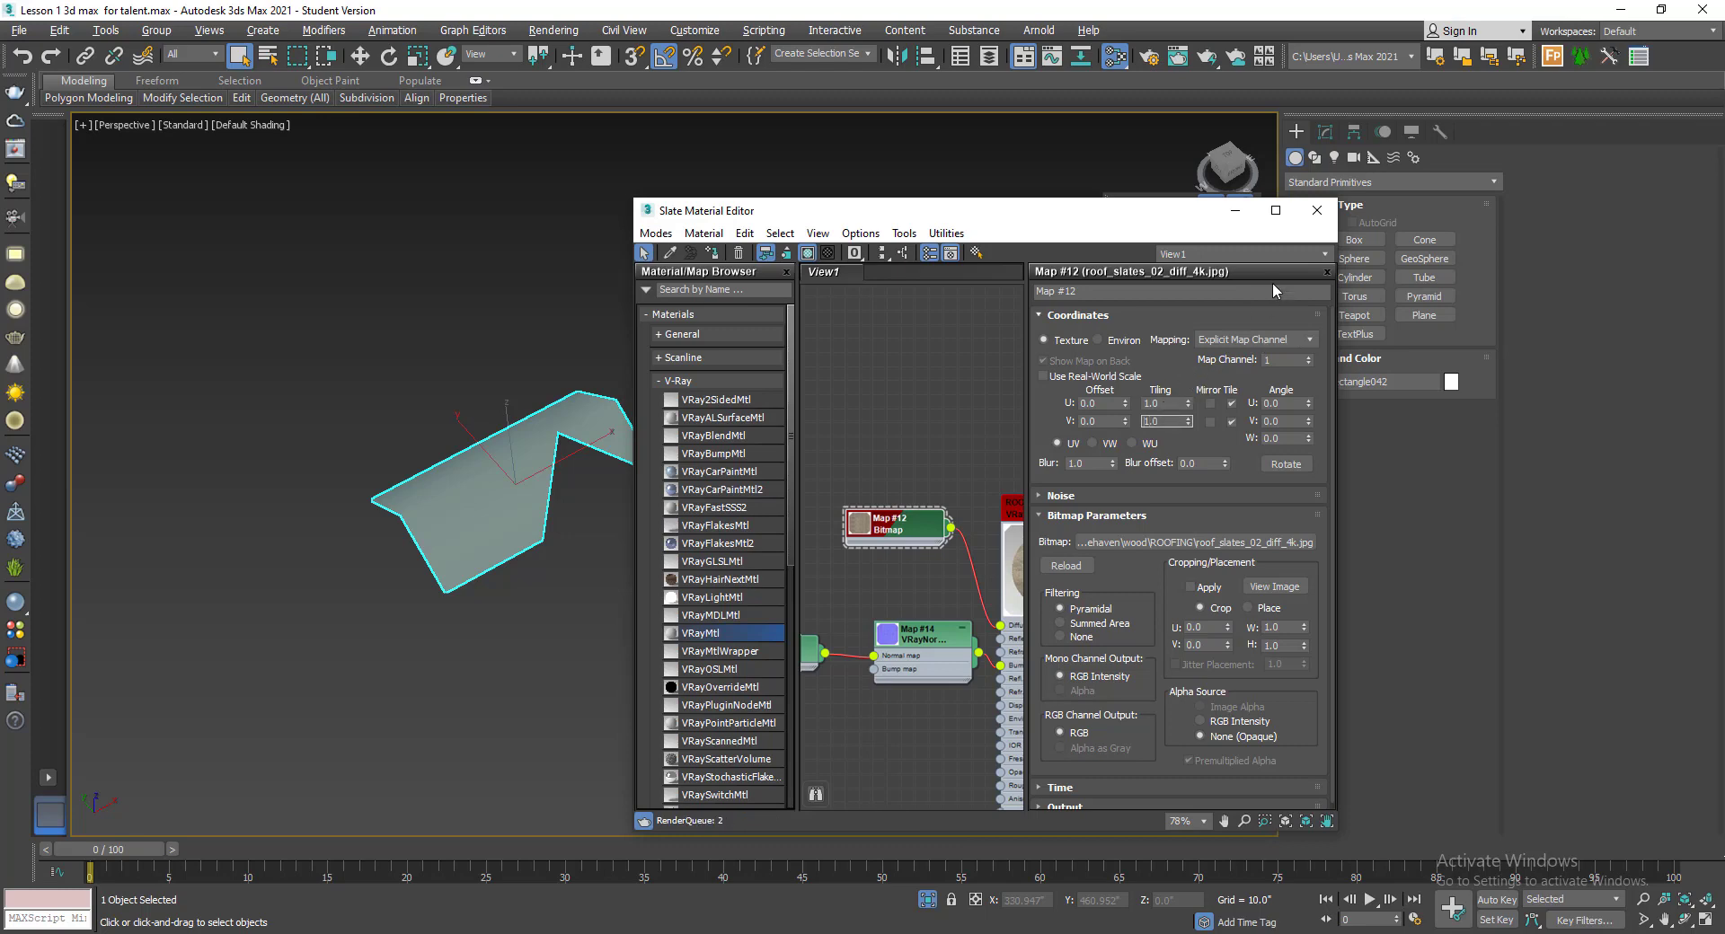
key(Return)
- Close the material editor and apply a UVW Map modifier with Box mapping to the roof
click(1317, 210)
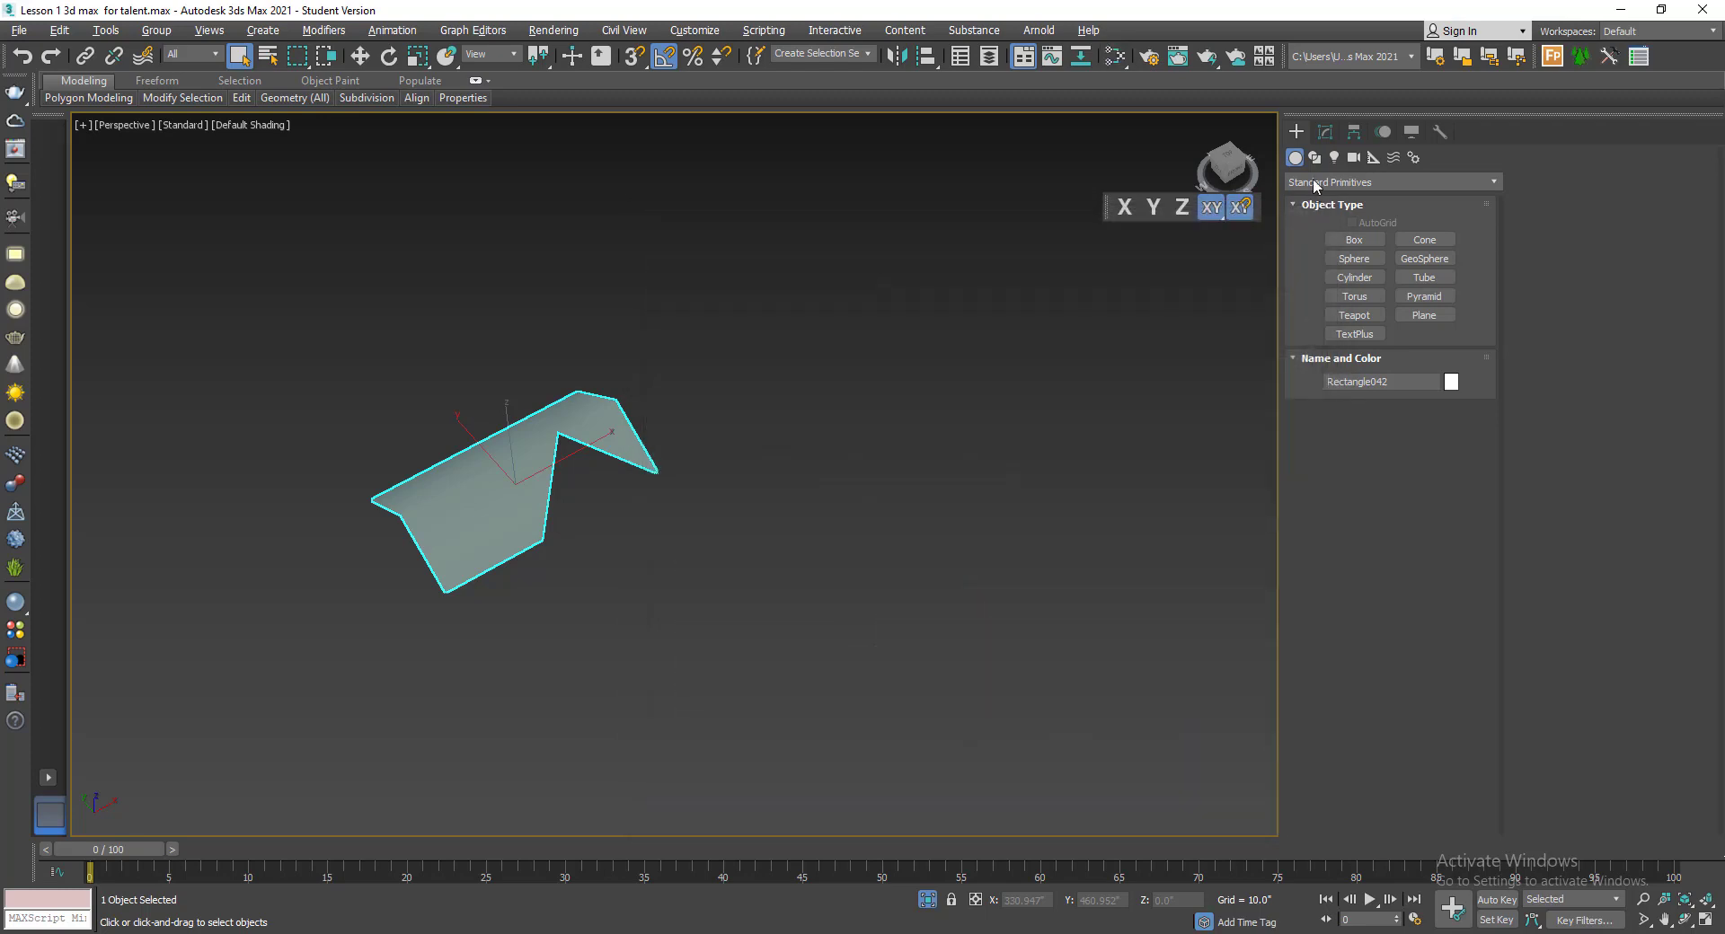
click(1325, 132)
scroll(585, 493, up, 4)
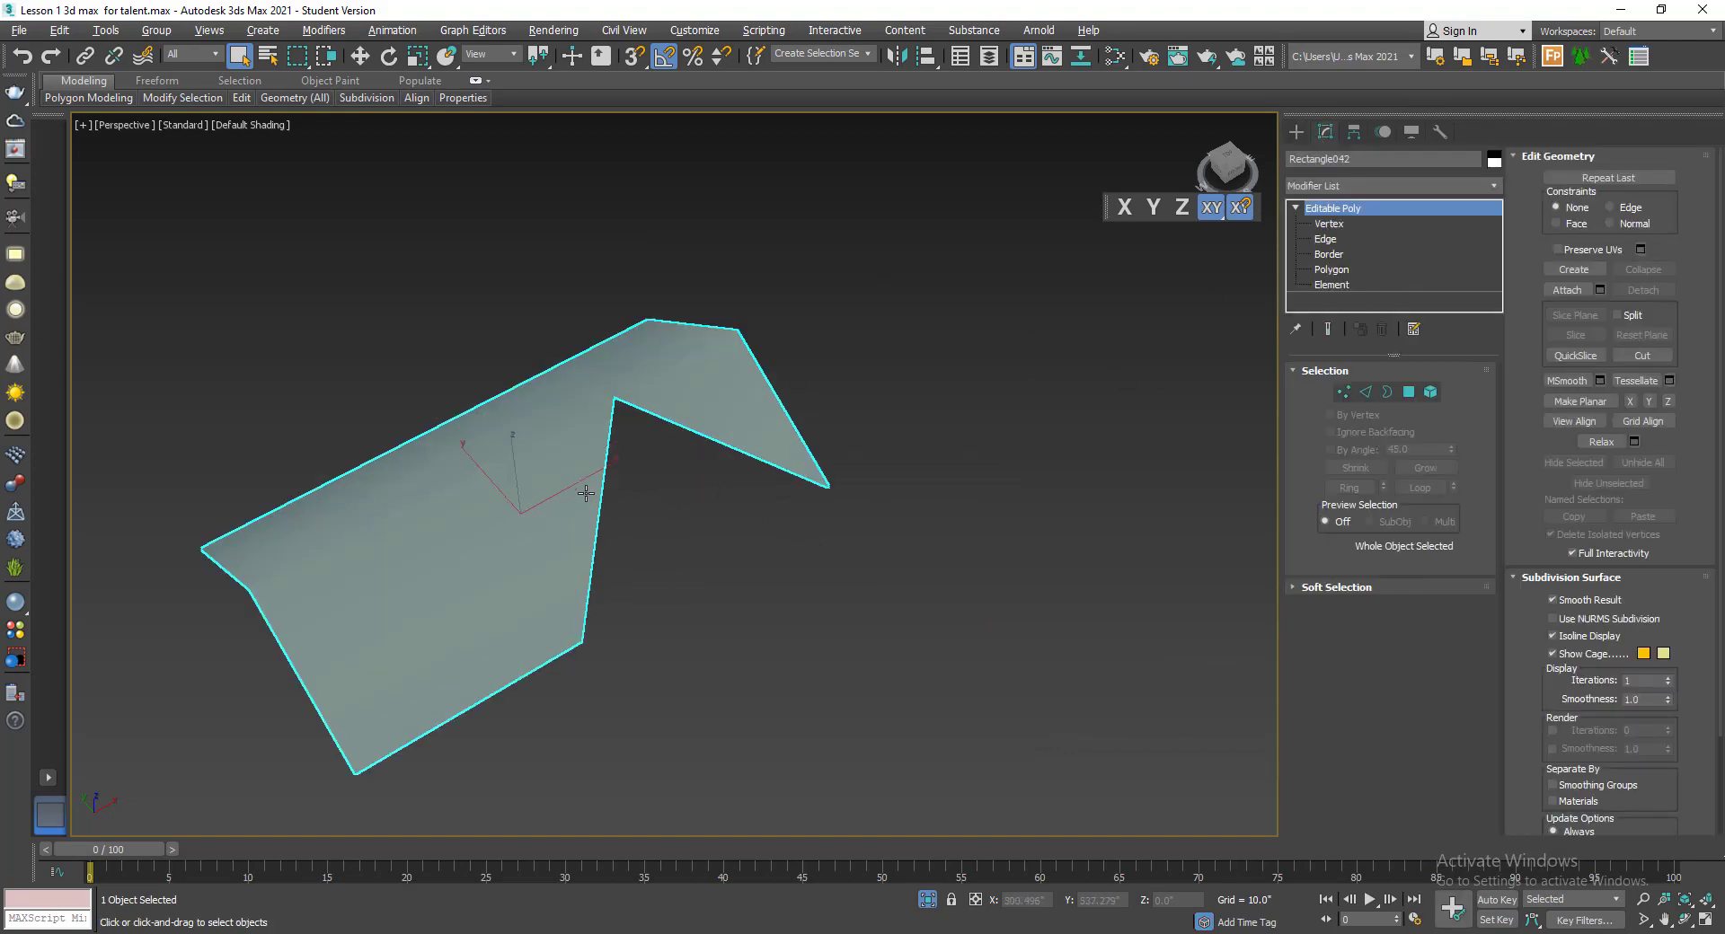
alt+middle_drag(681, 541, 683, 532)
click(1376, 186)
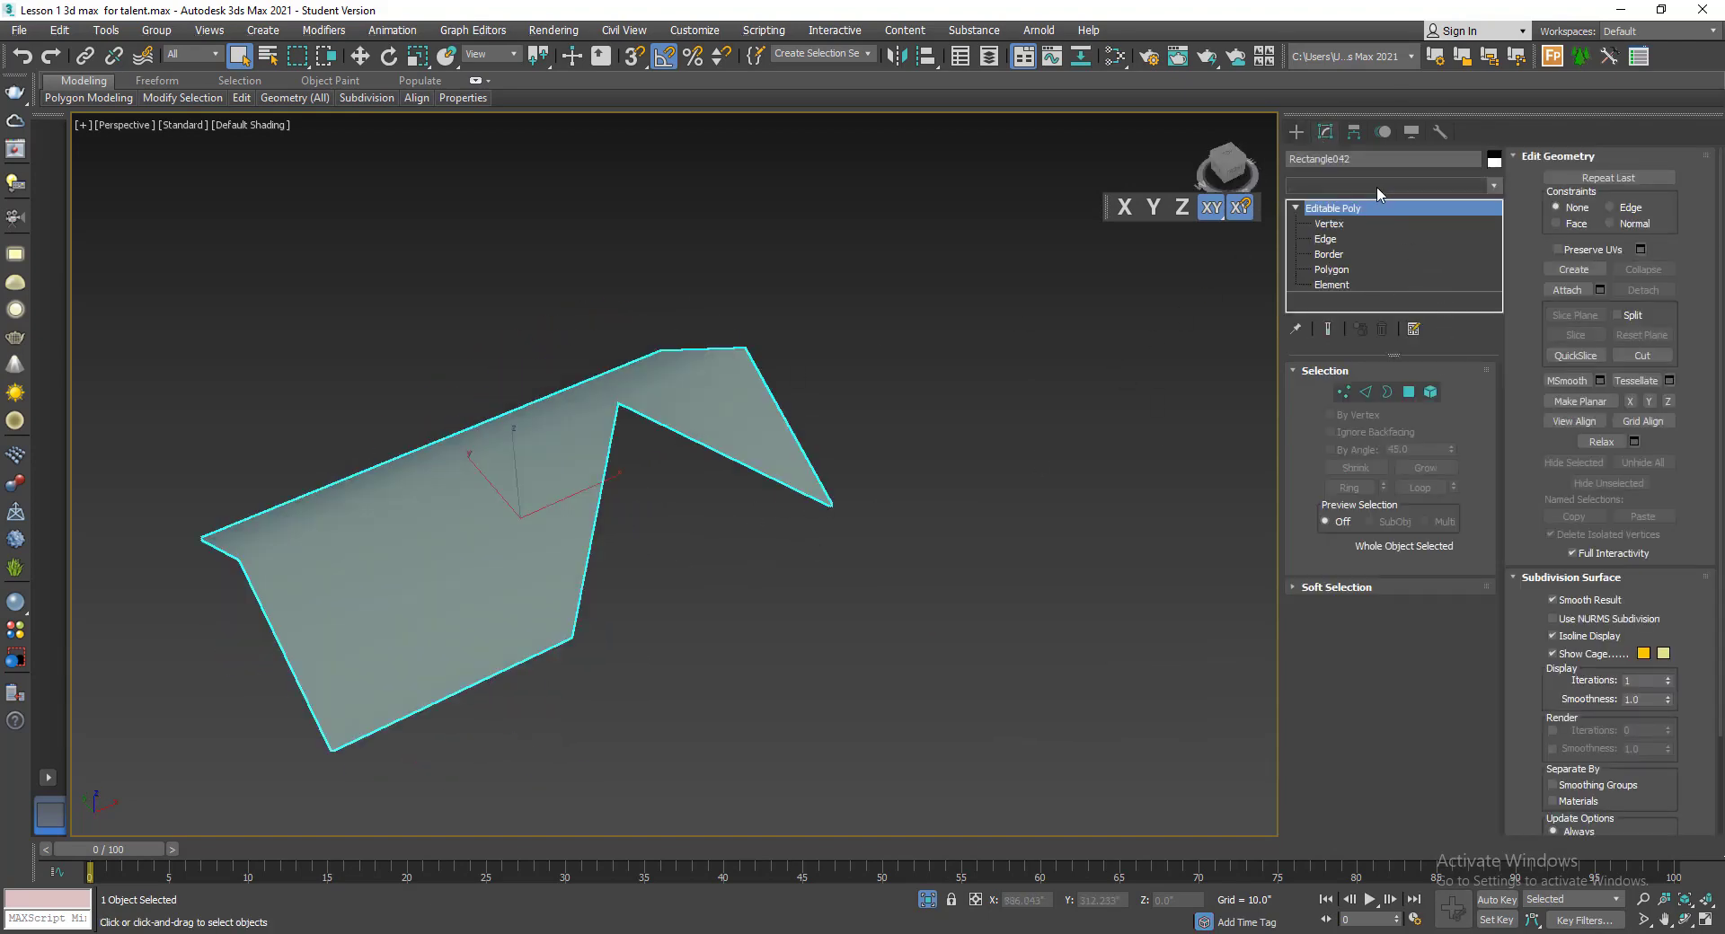
text(uvw)
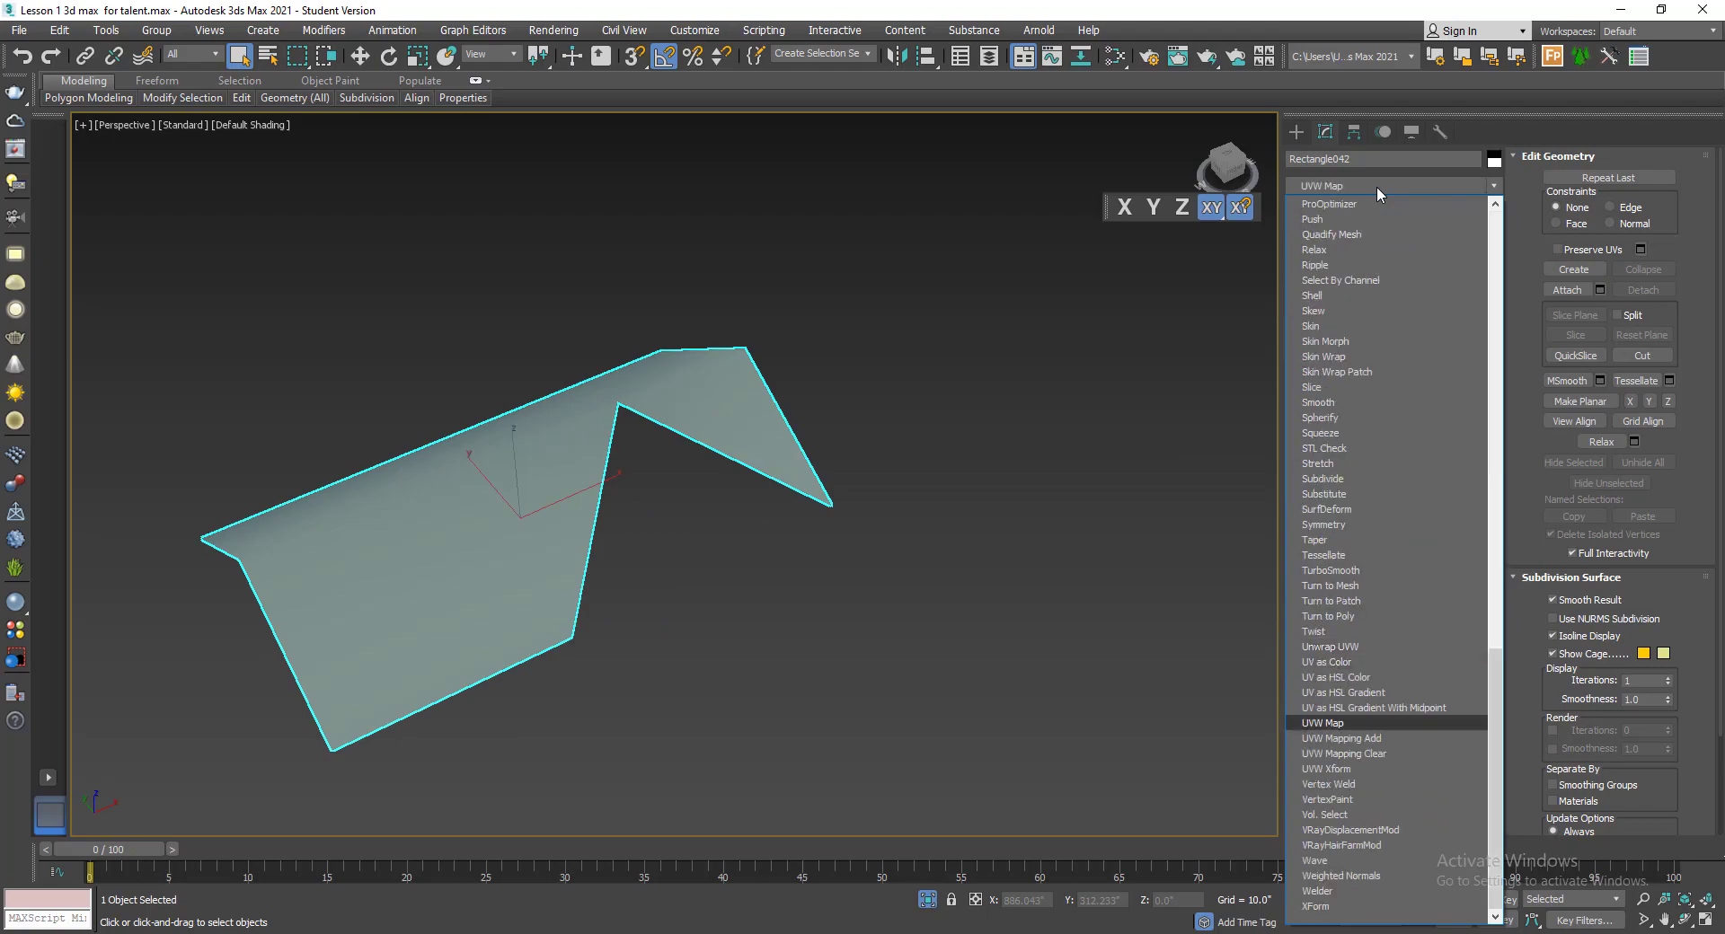
key(Return)
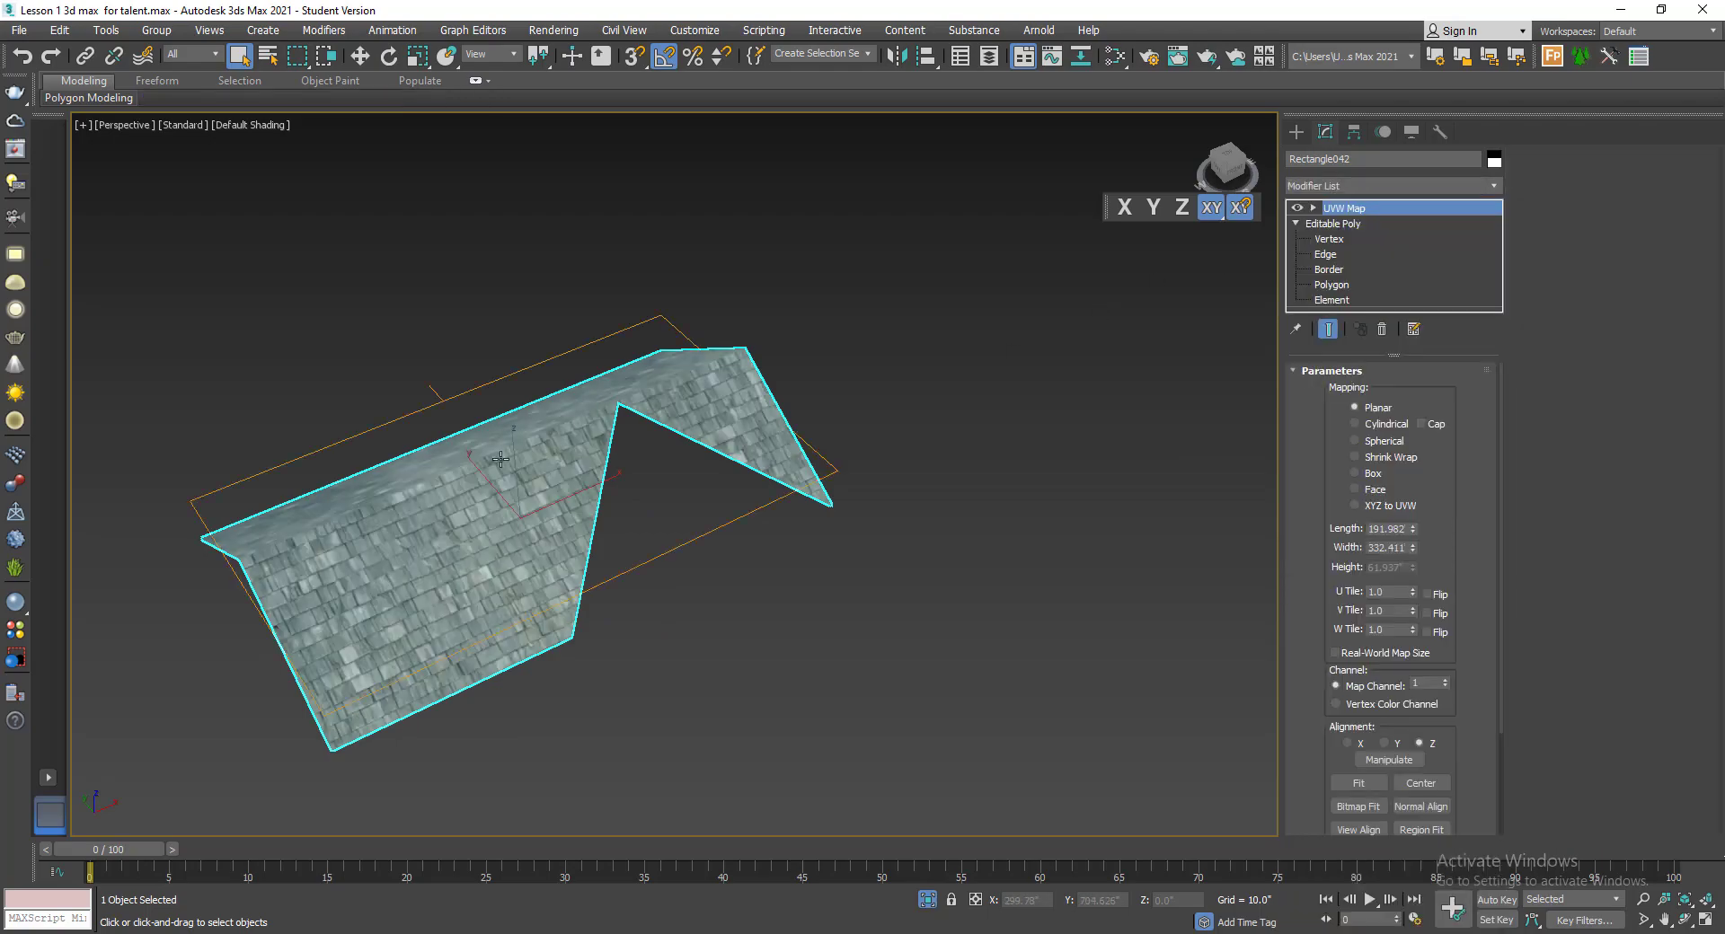
scroll(500, 459, up, 4)
alt+middle_drag(500, 459, 548, 494)
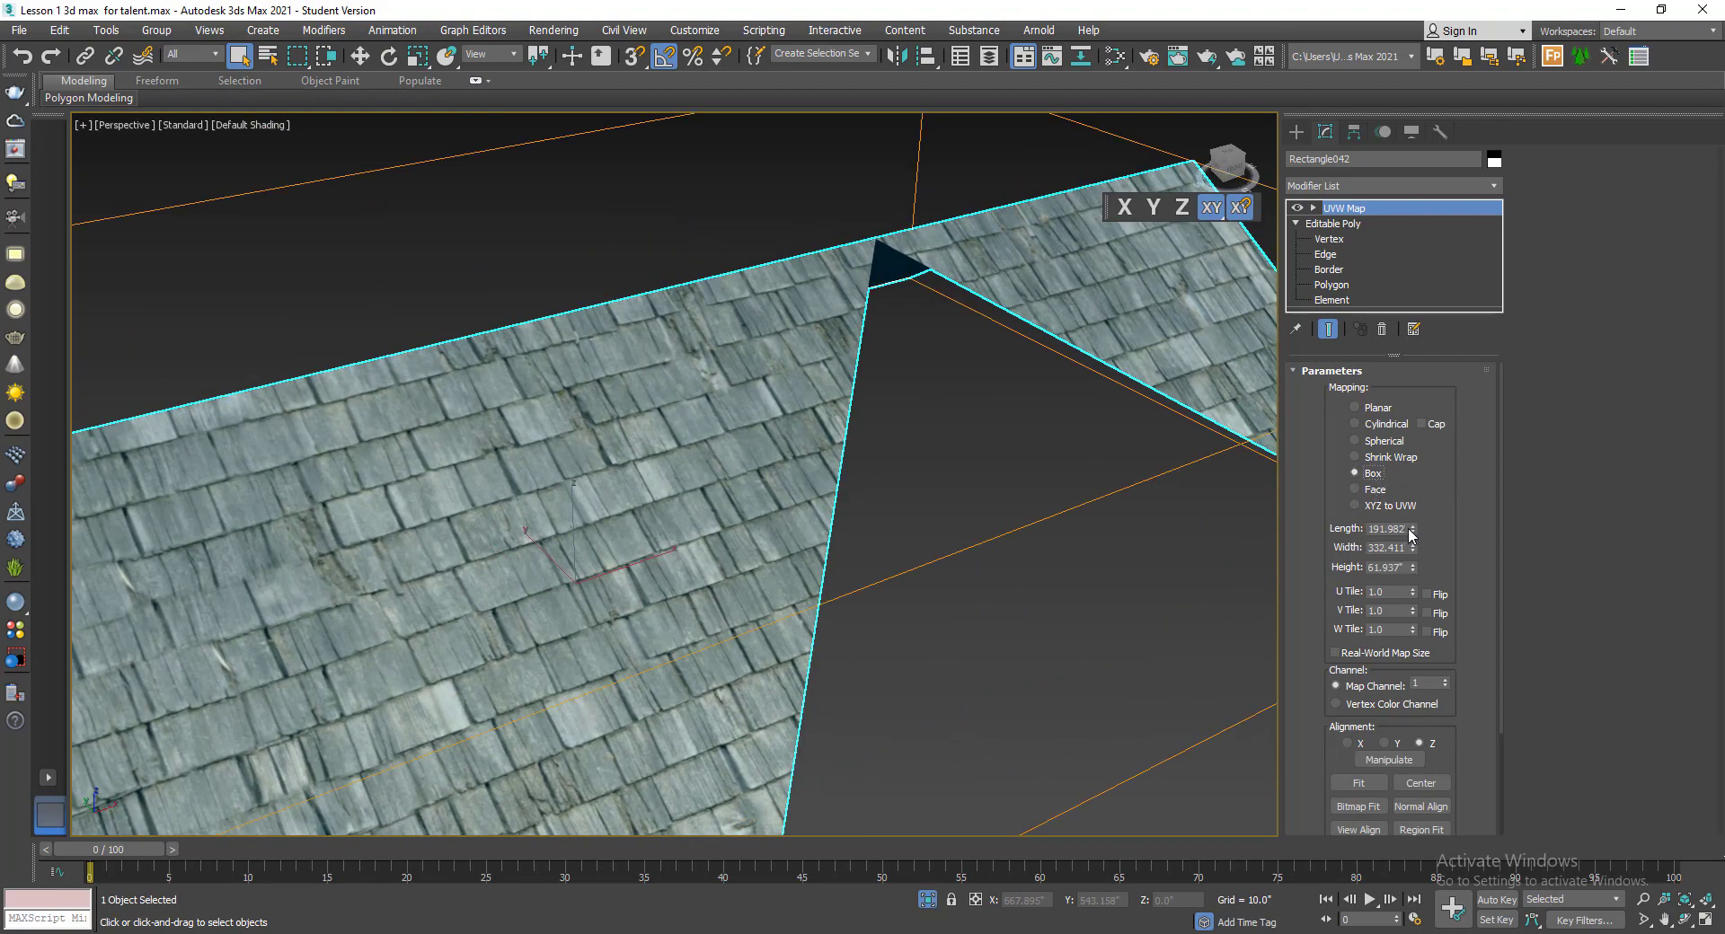
- Set the scene's display units to US Standard, Feet w/Fractional Inches, keeping the system unit at 1.0 inches
click(694, 29)
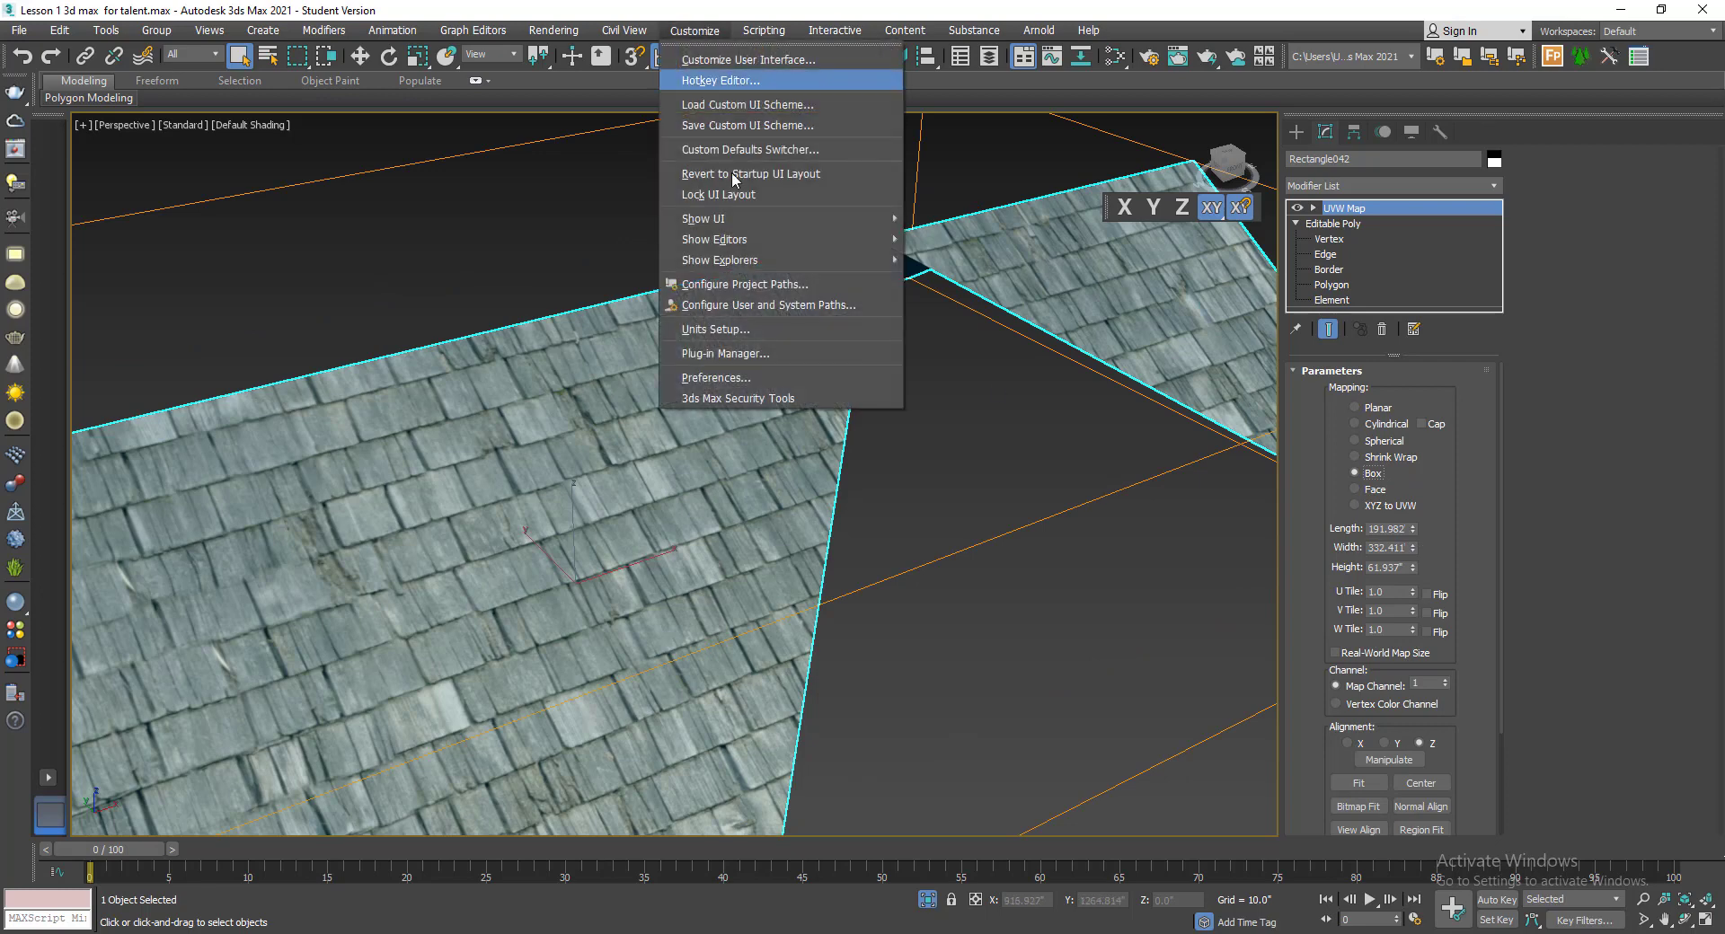
click(751, 330)
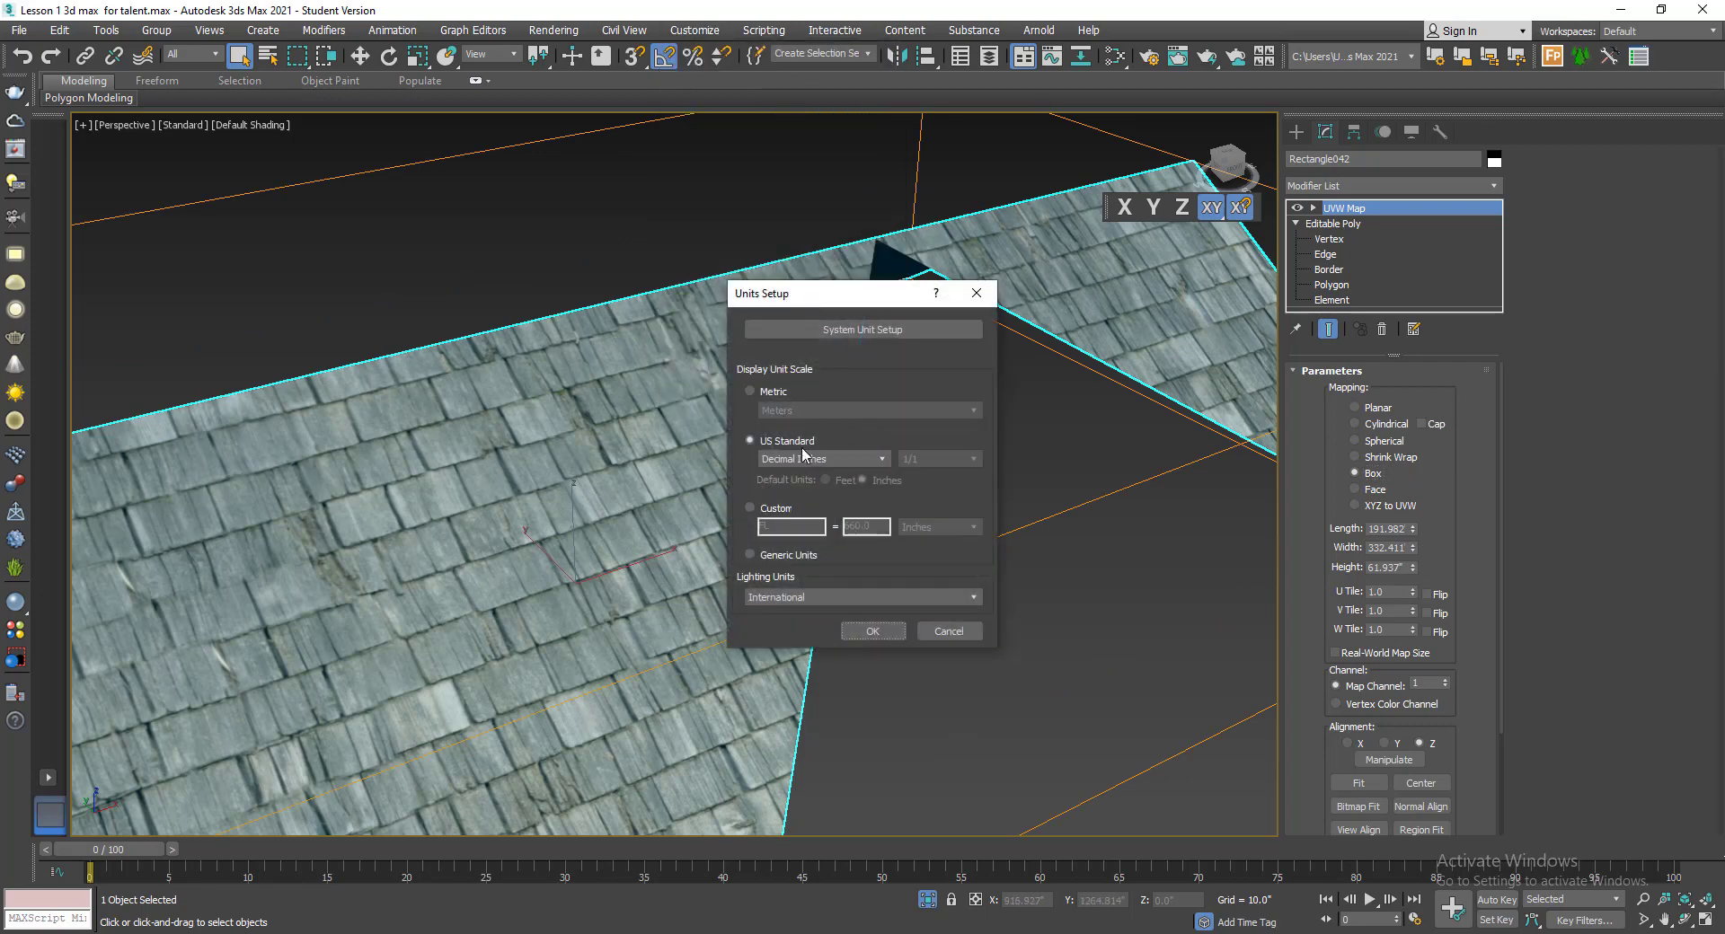
click(849, 332)
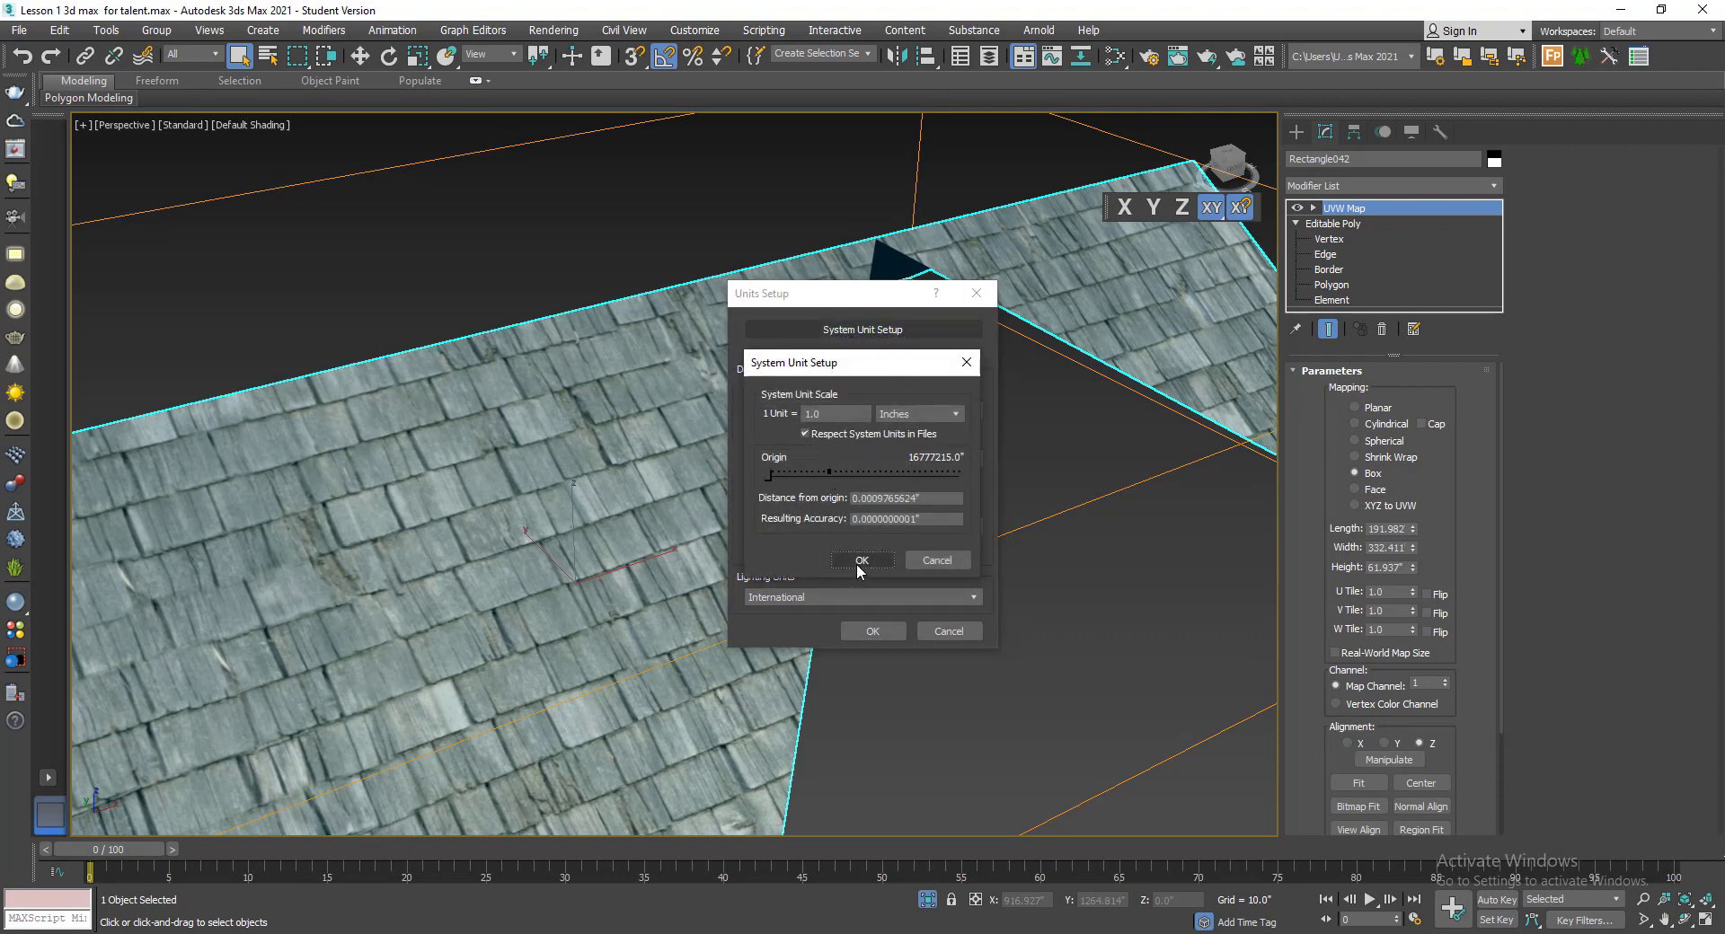
click(861, 559)
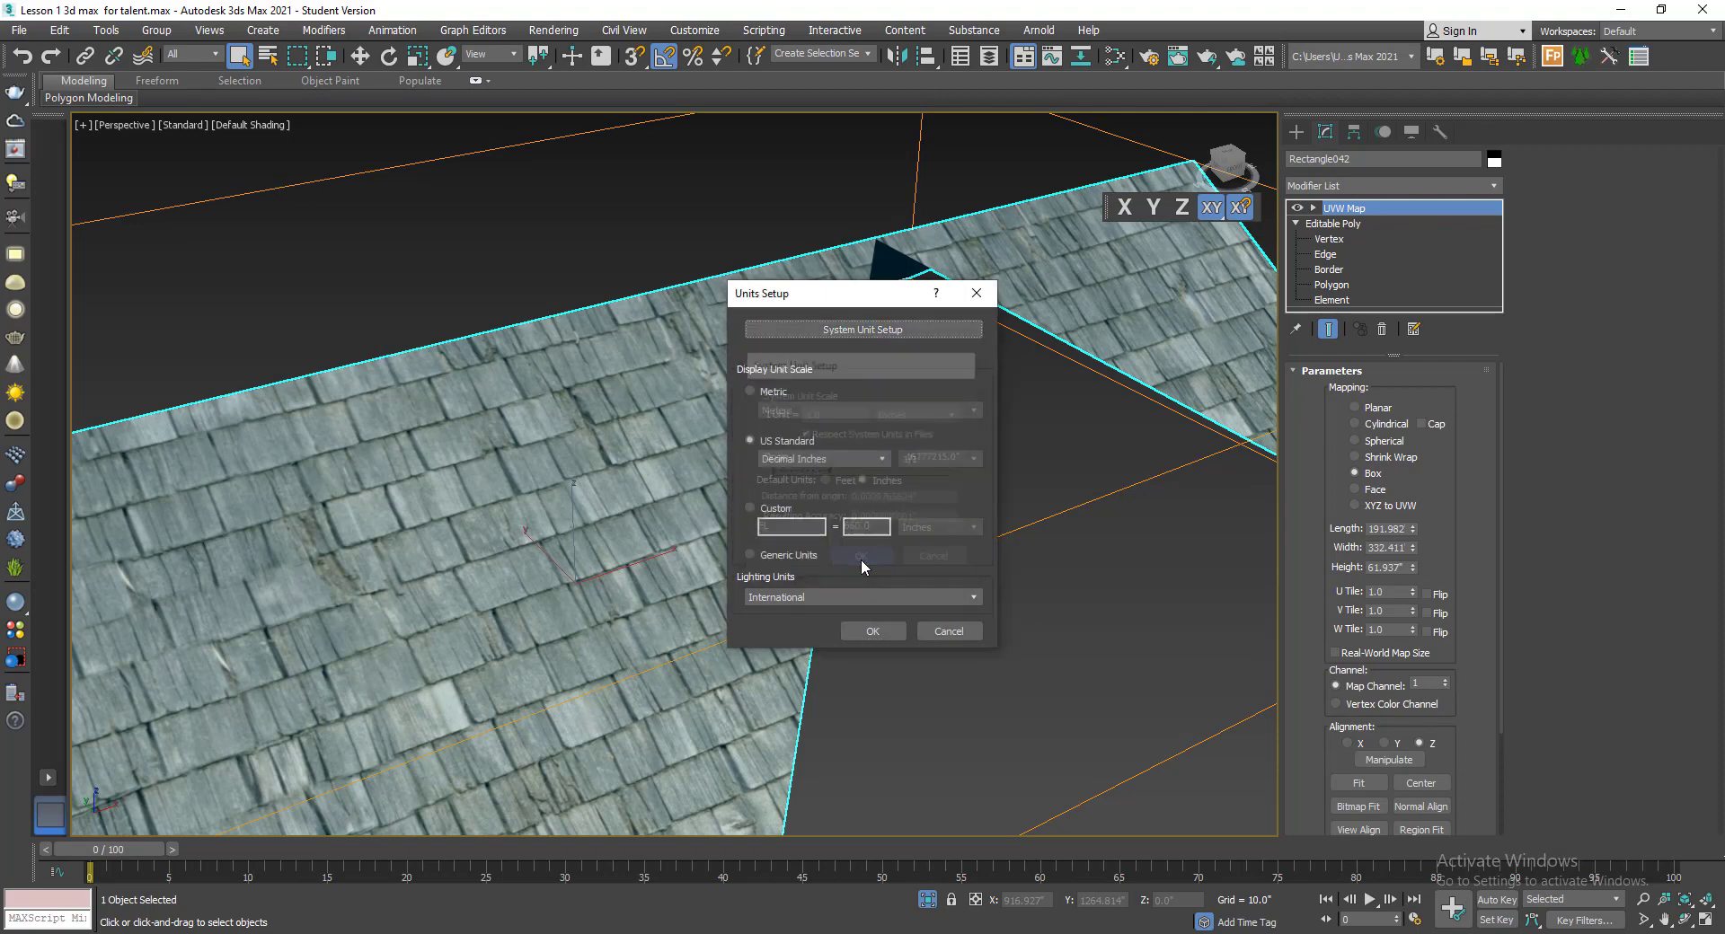
click(849, 462)
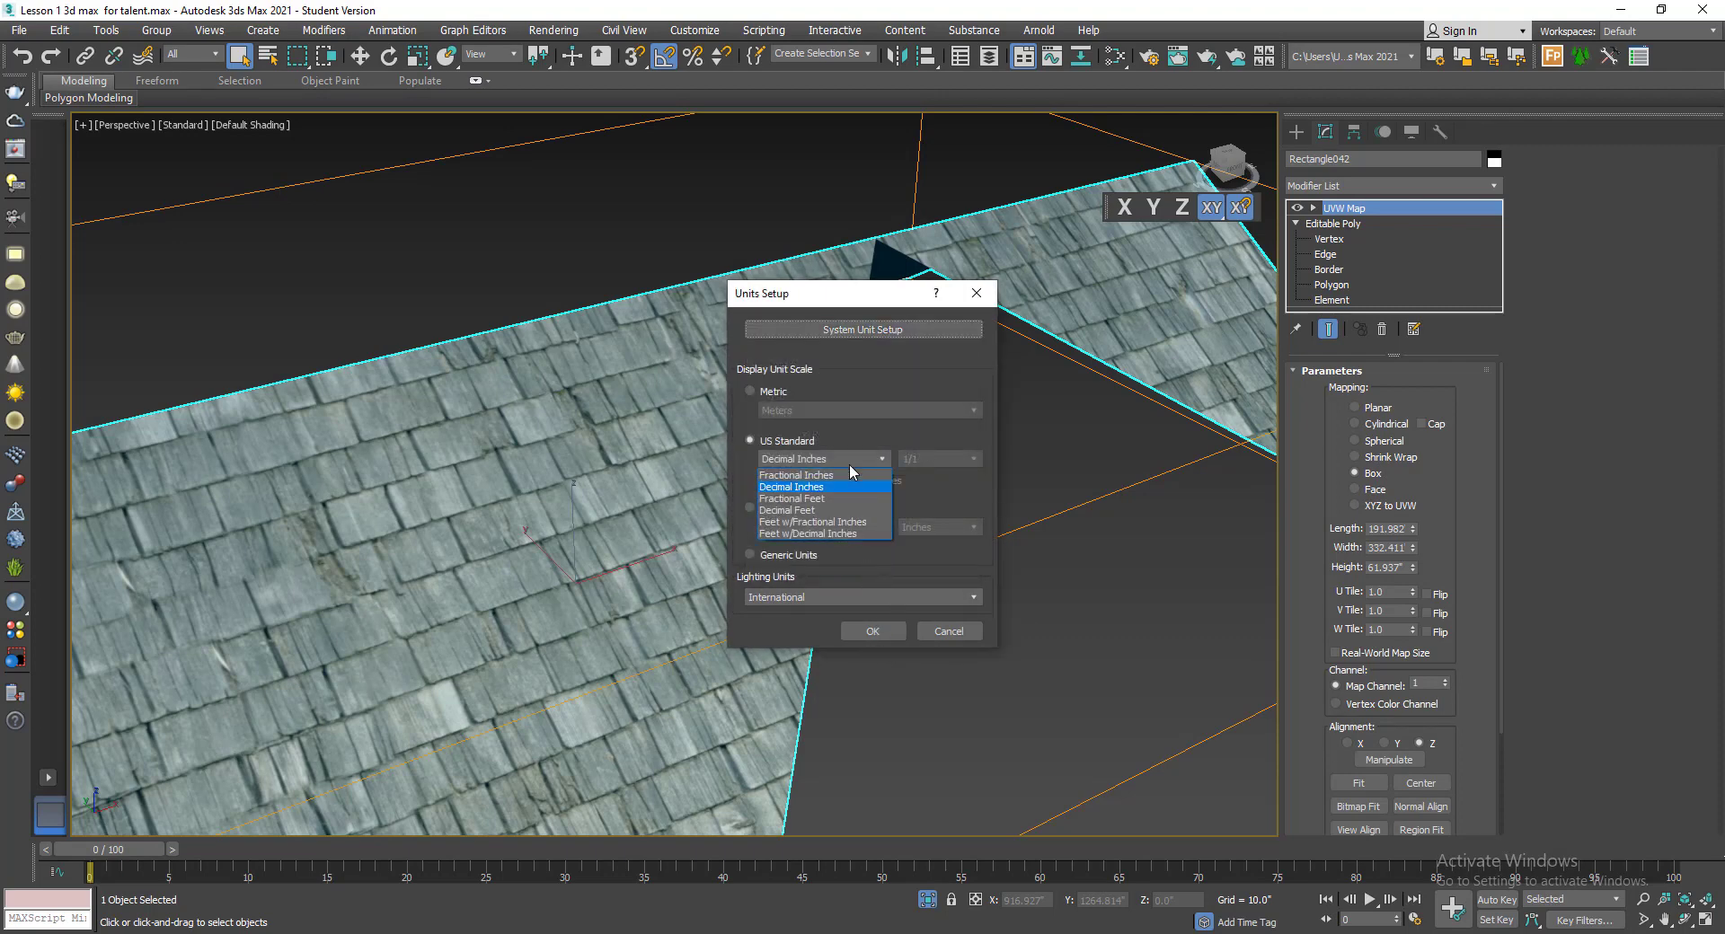
click(834, 524)
click(872, 632)
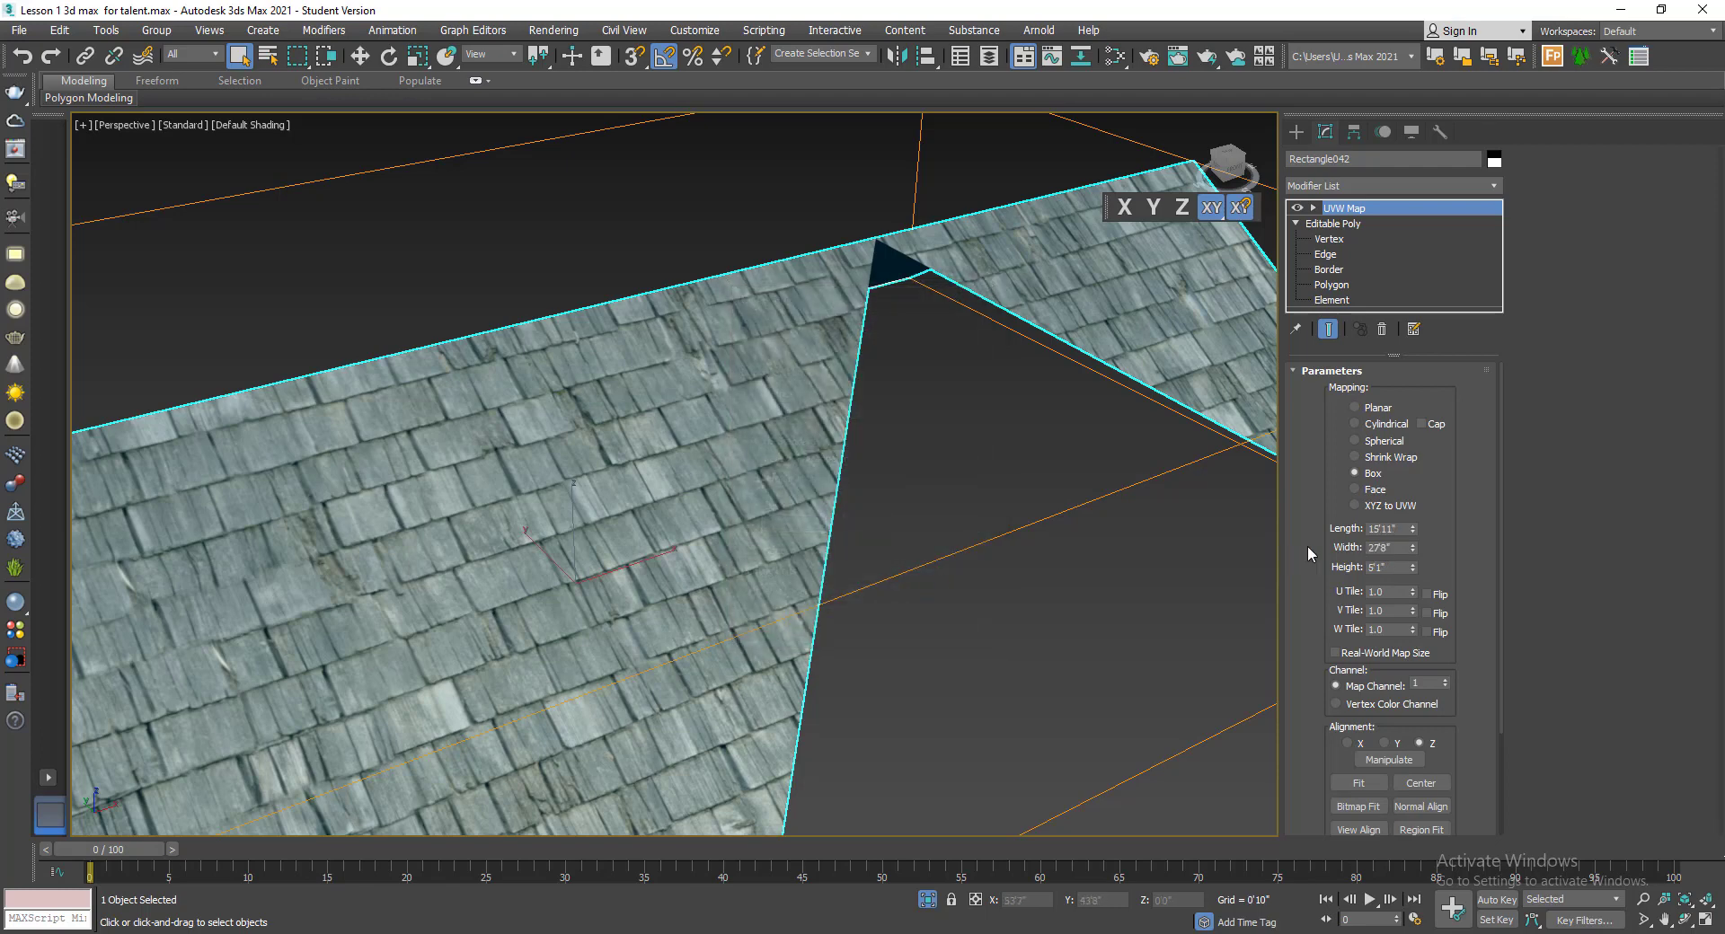
scroll(1011, 505, down, 6)
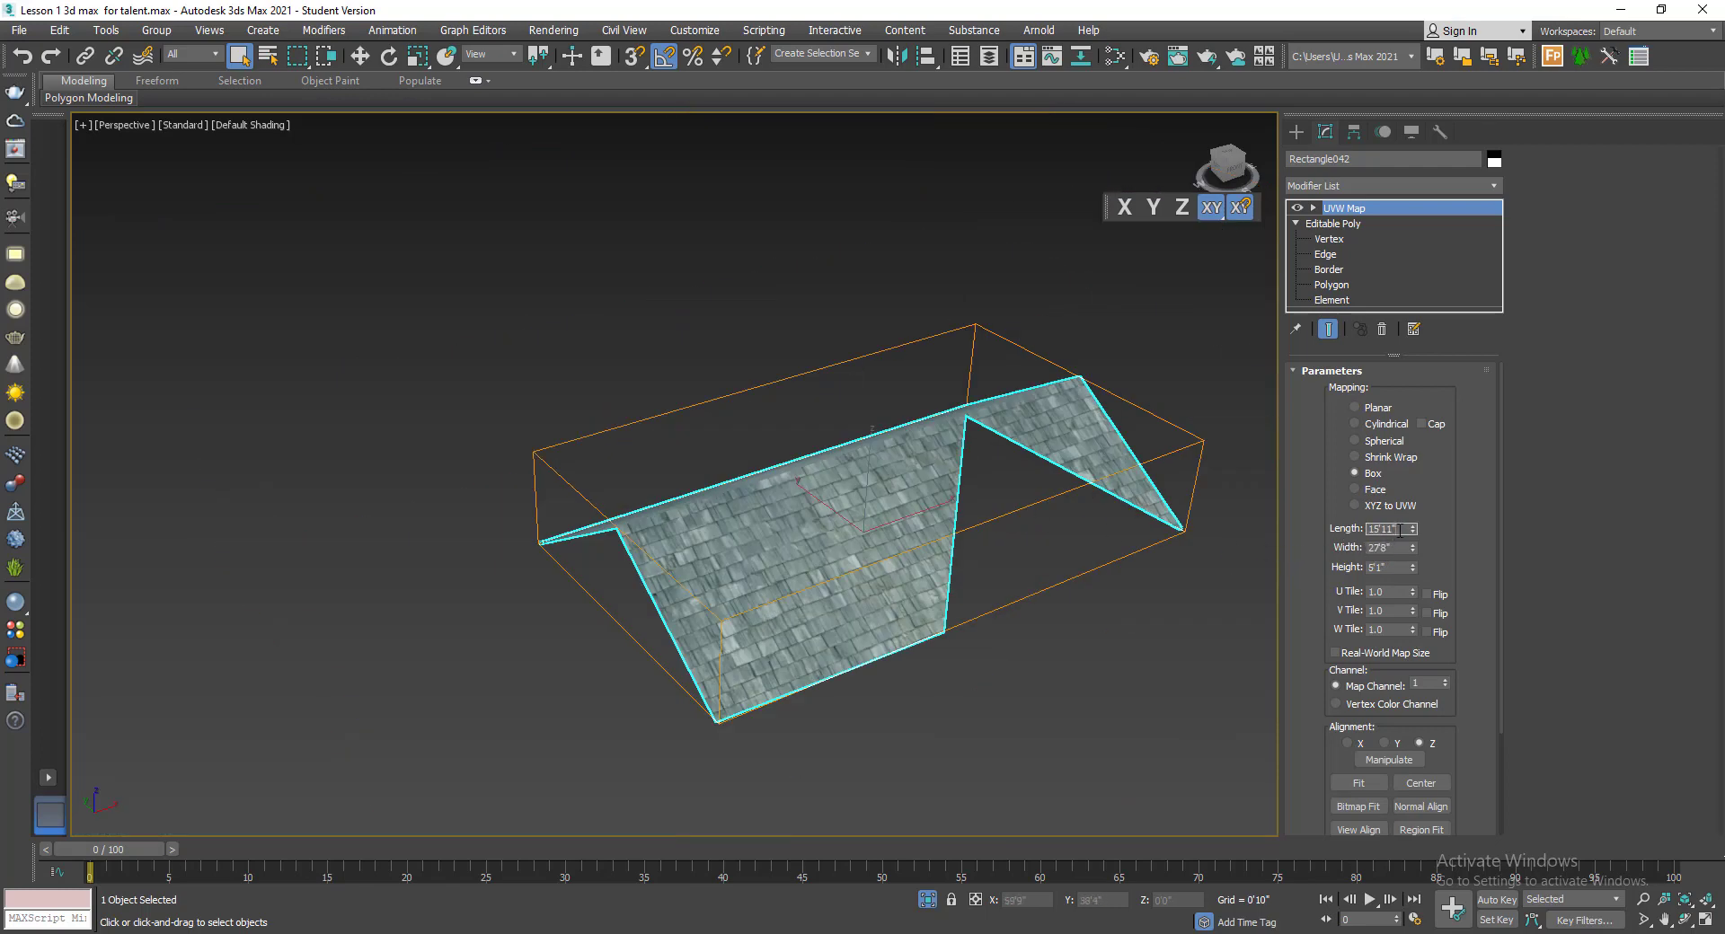
- Set the roof's UVW Map length, width and height to 120 inches each and exit isolation mode
text(120)
key(Tab)
text(120)
key(Tab)
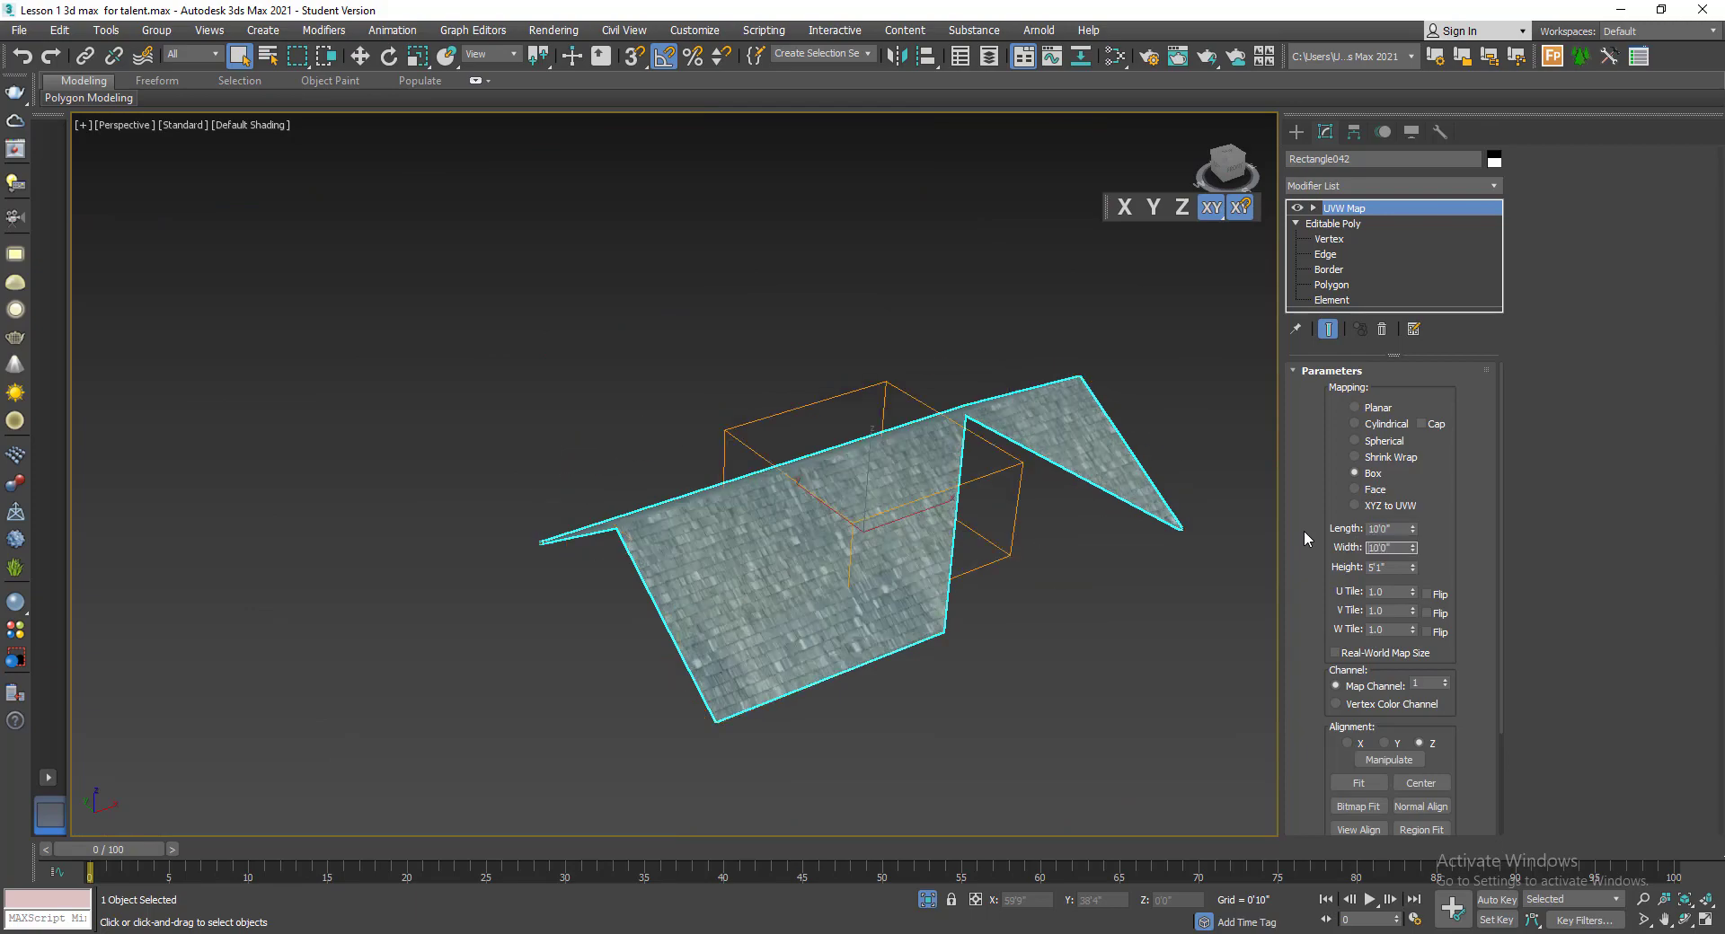
text(120)
key(Return)
scroll(952, 620, up, 10)
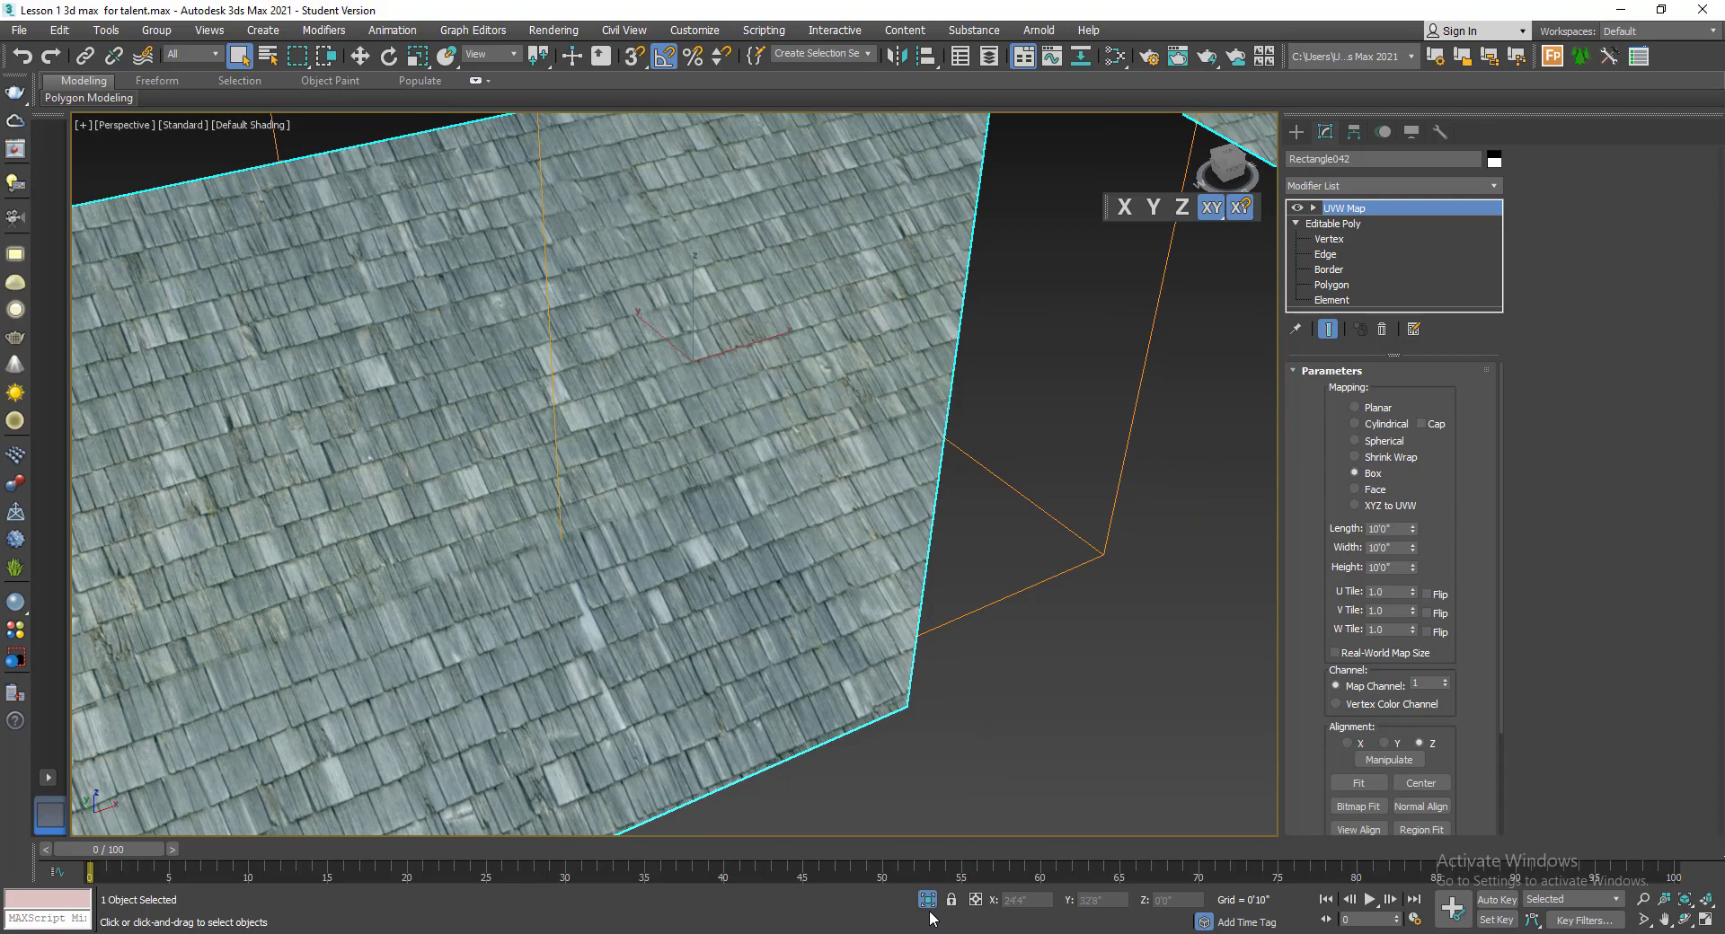
click(928, 903)
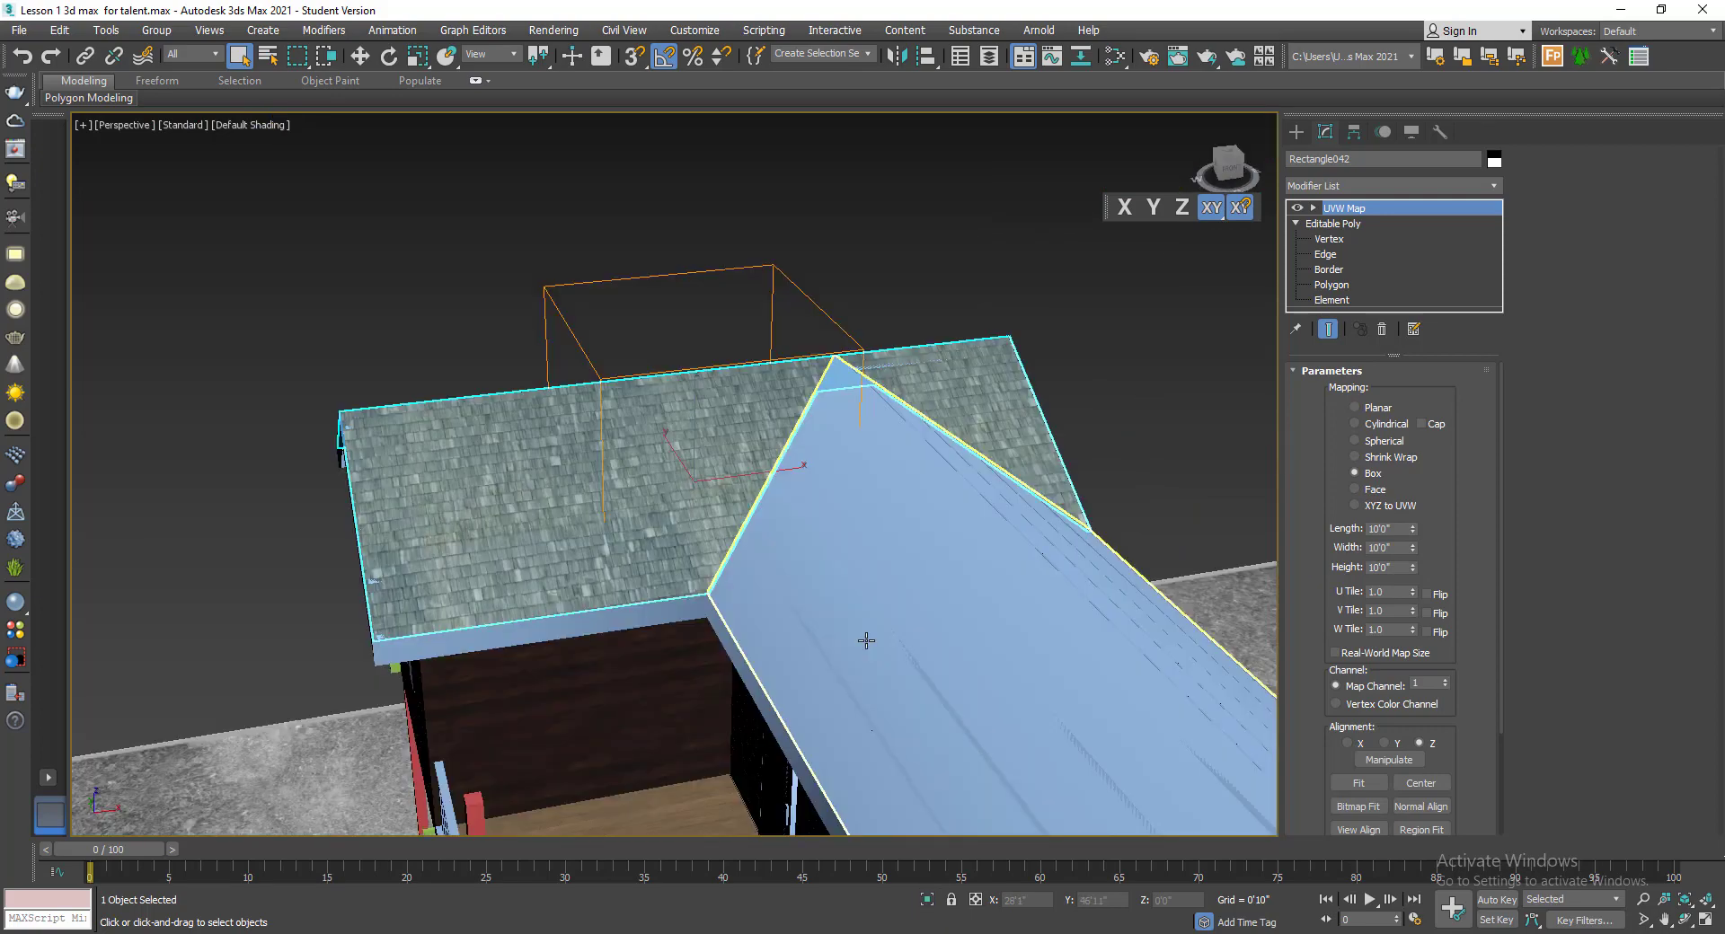
- Assign the ROOFING material to the untextured roof section over the adjoining wing and close the material editor
scroll(940, 659, down, 4)
alt+middle_drag(940, 658, 993, 608)
scroll(994, 612, up, 3)
click(1004, 573)
click(1004, 572)
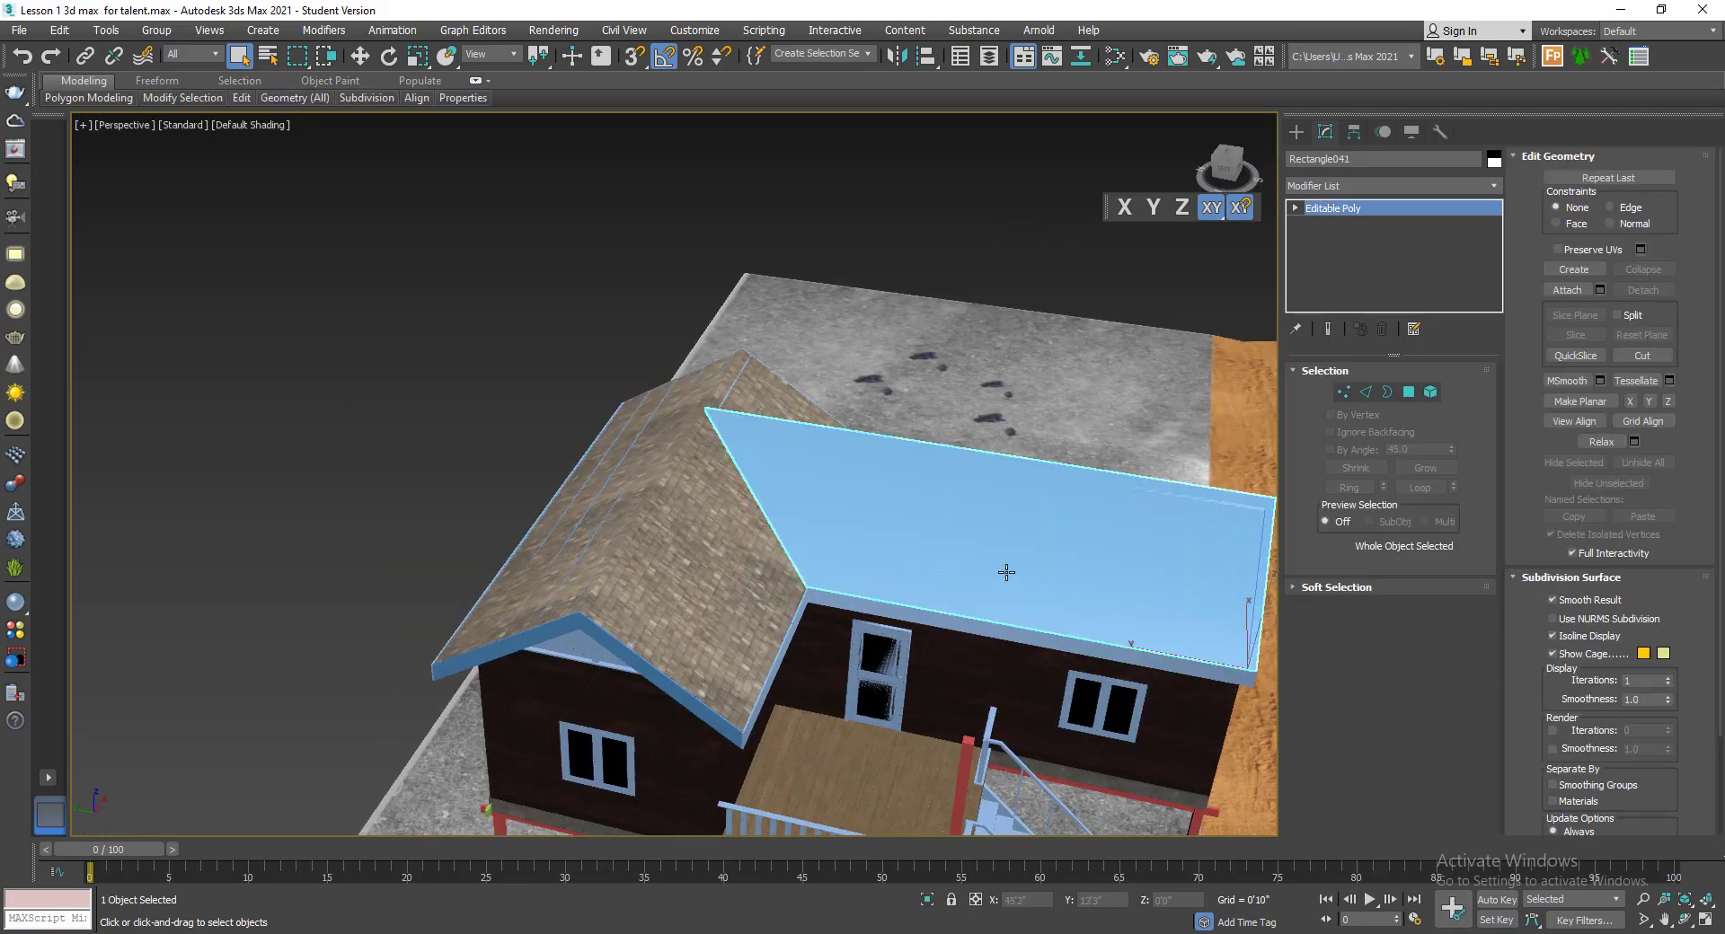
key(m)
middle_drag(1009, 539, 934, 553)
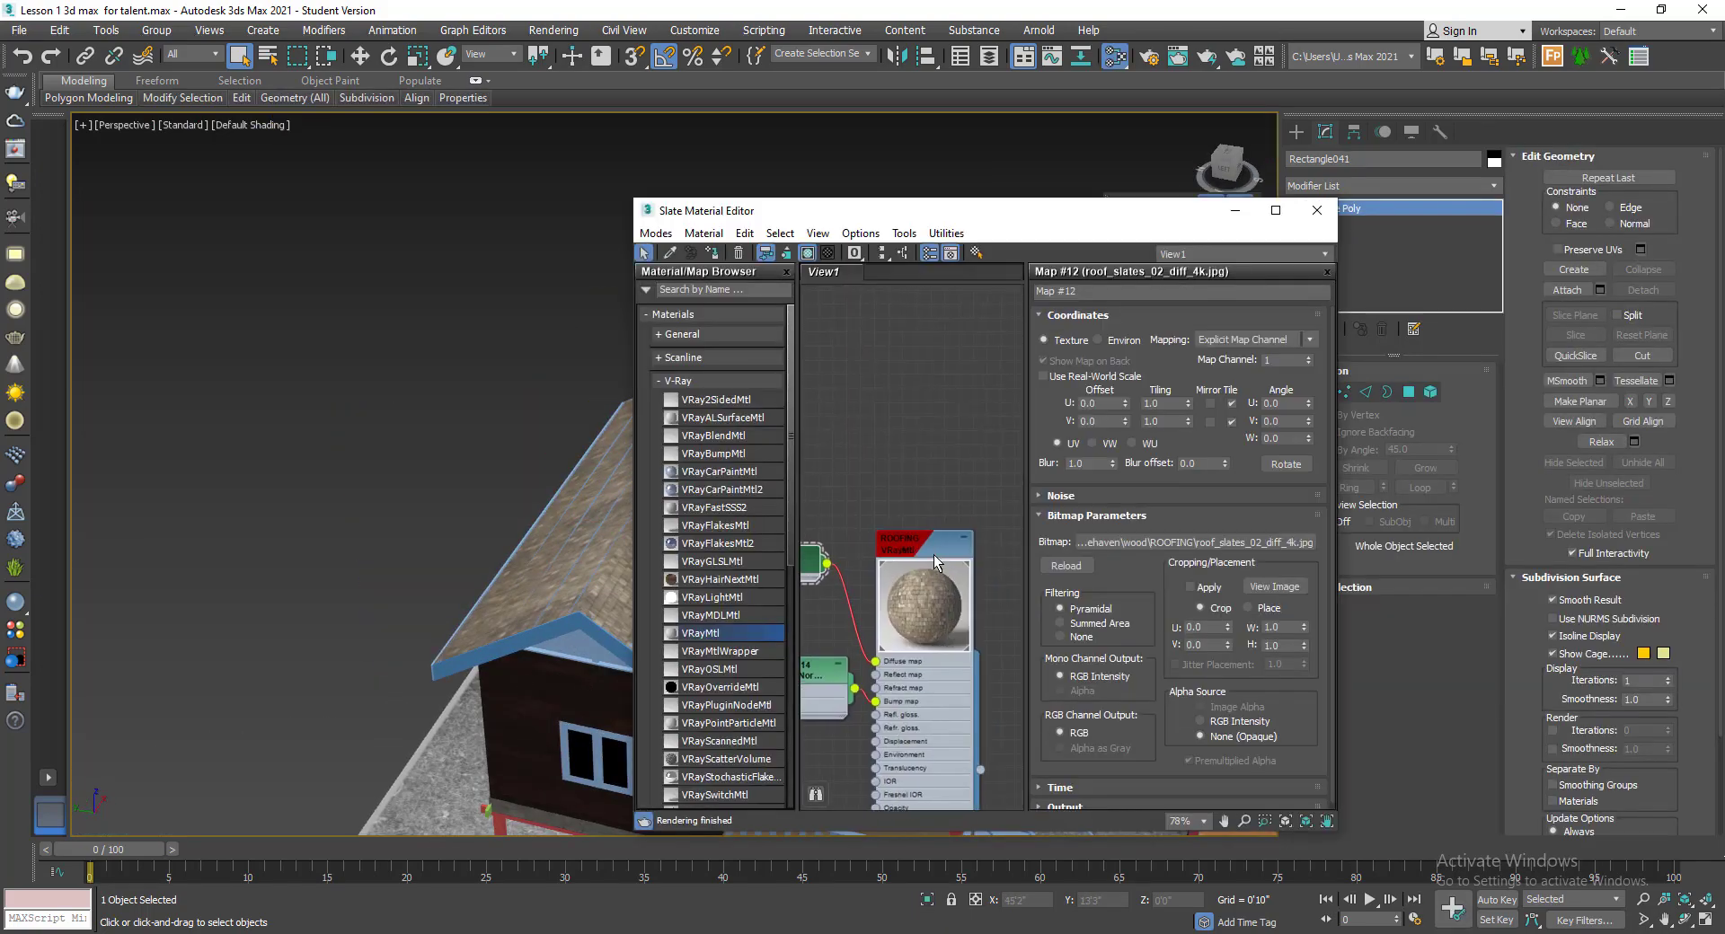
right_click(935, 550)
click(984, 111)
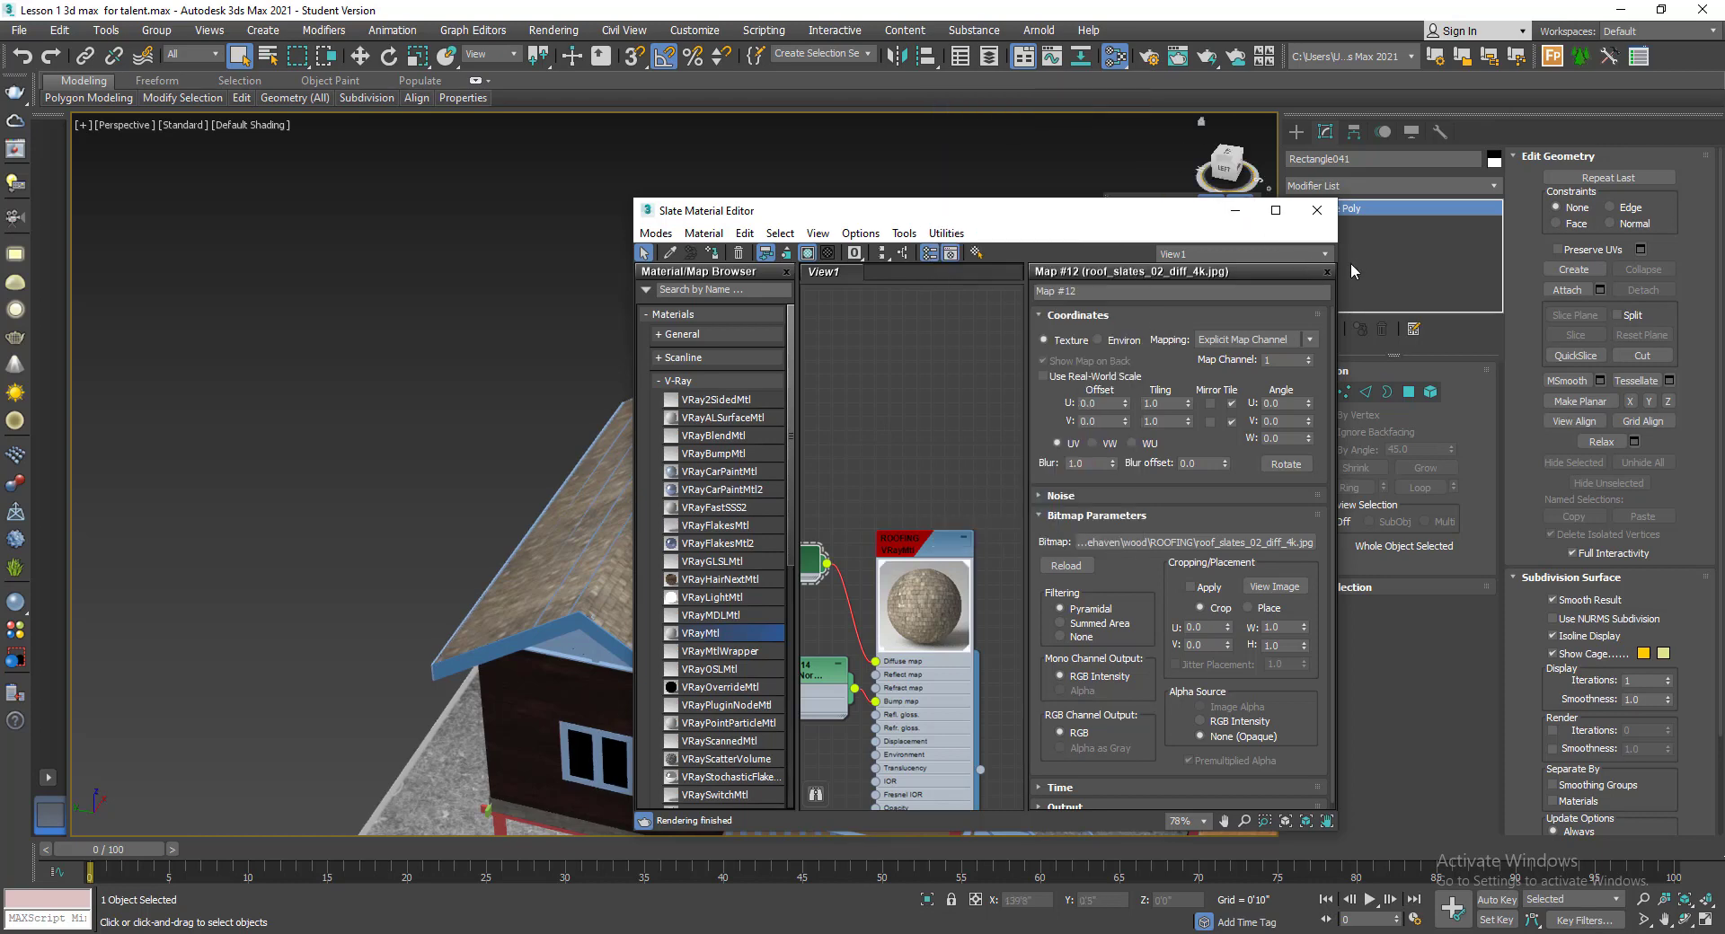
click(1317, 210)
scroll(934, 537, up, 4)
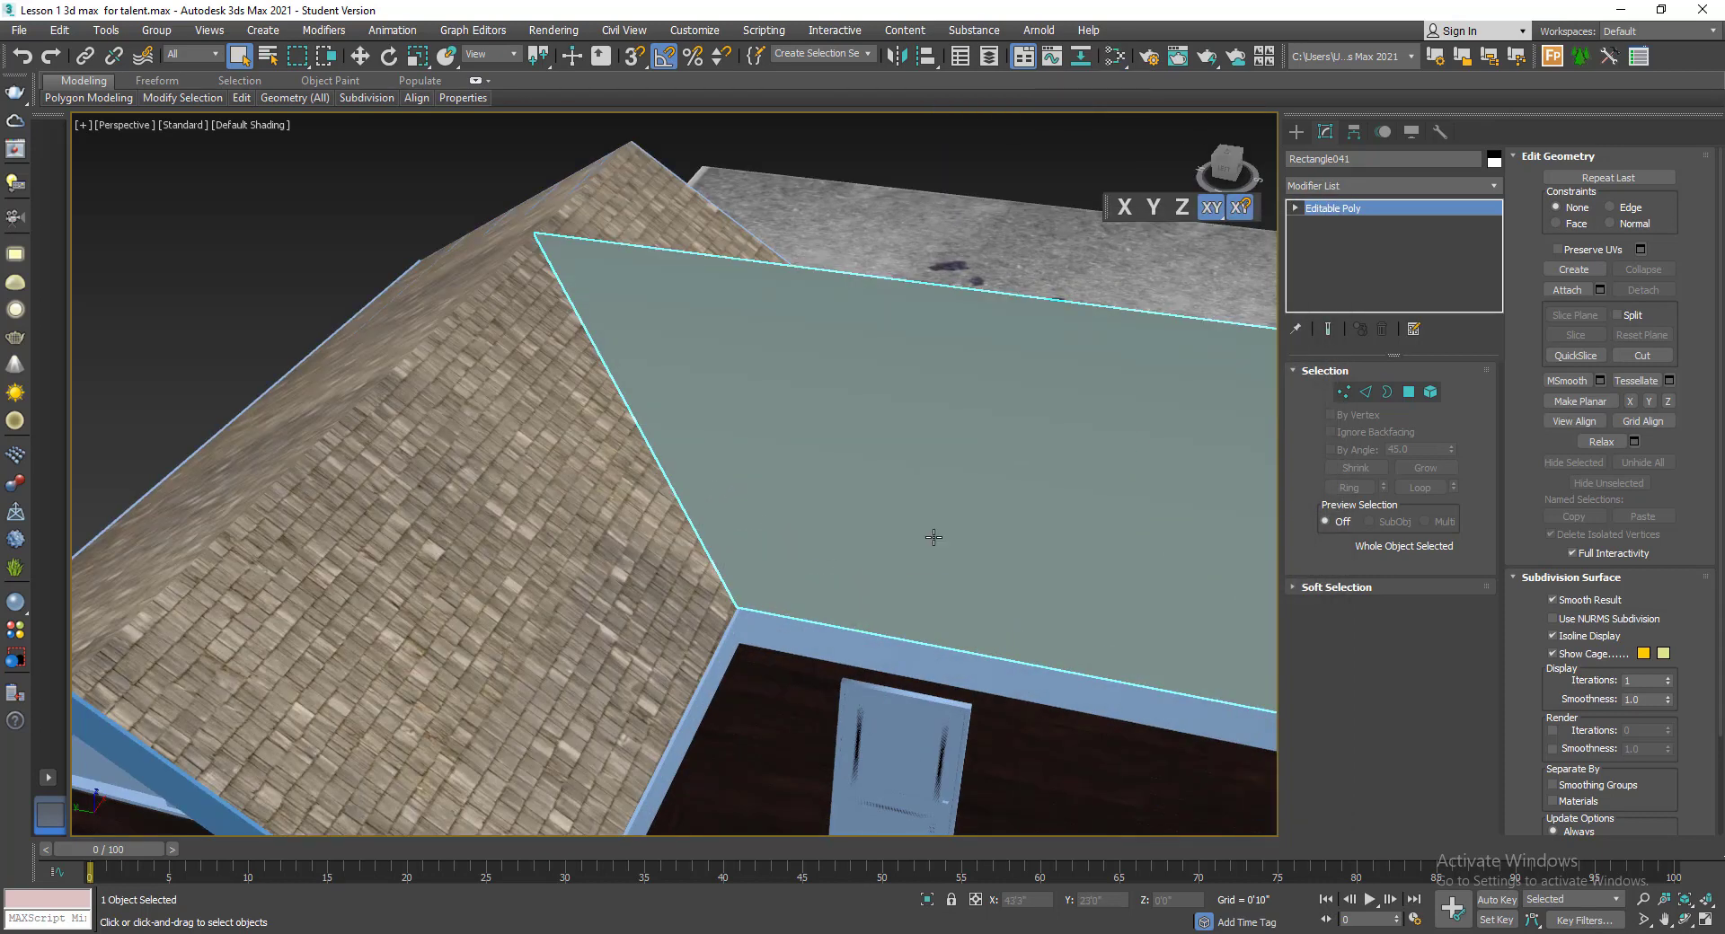
- Add a UVW Map modifier with Box mapping to the adjoining wing's roof section
click(1383, 186)
text(uvw)
key(Return)
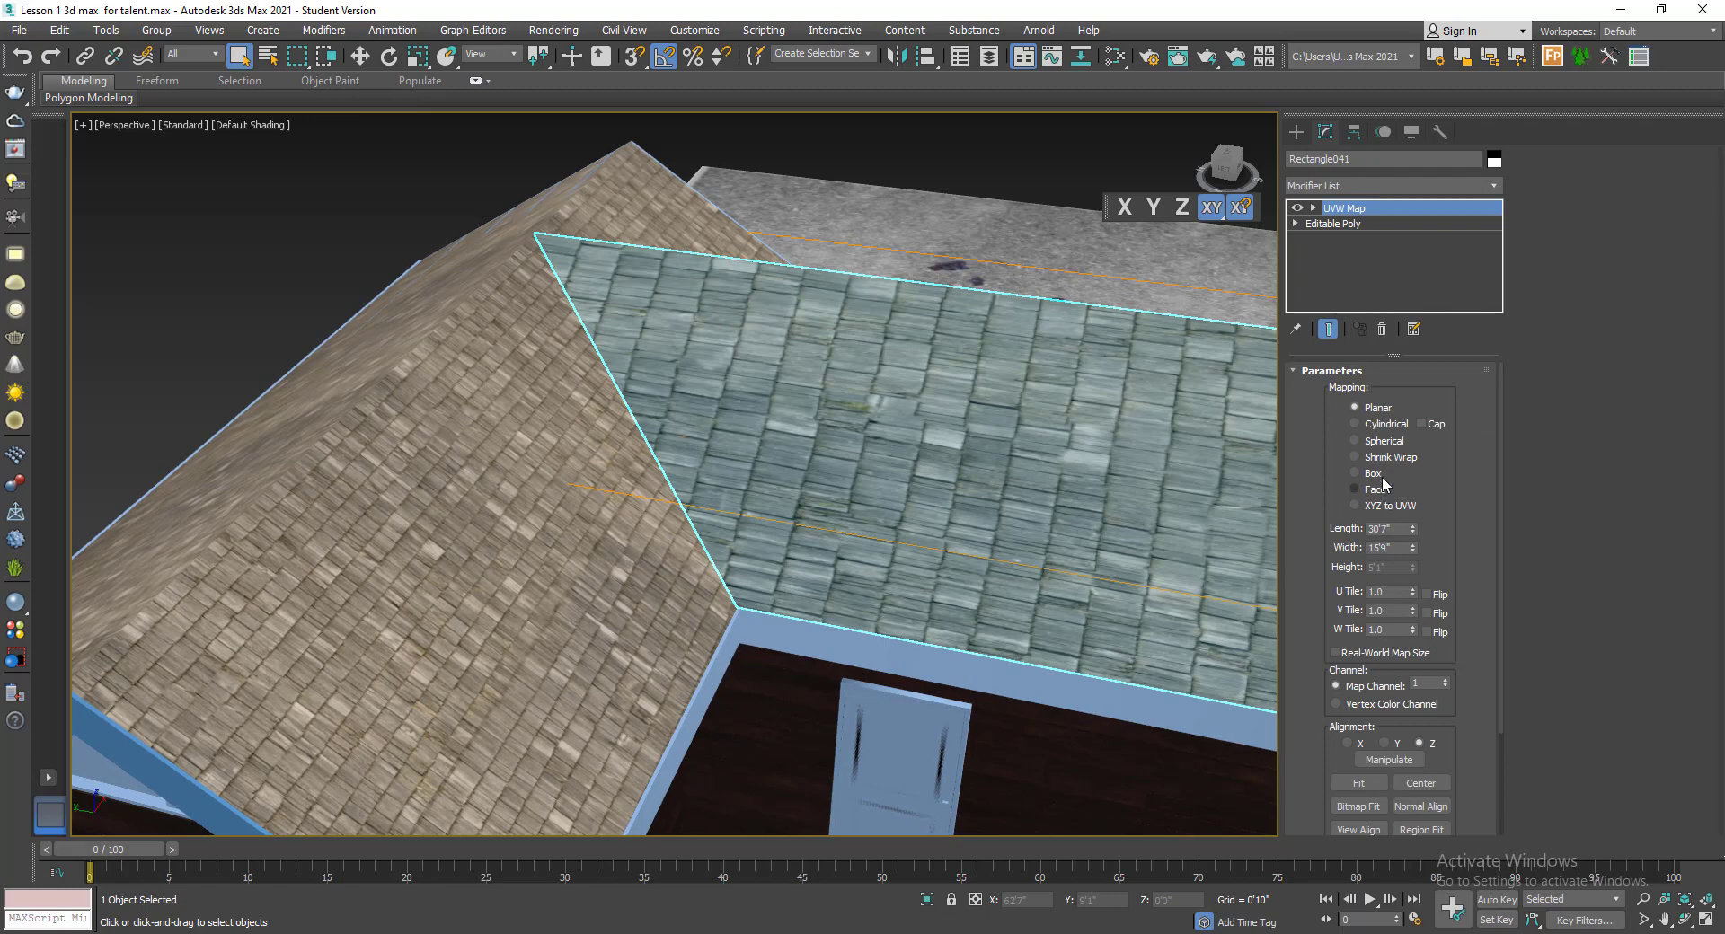
click(1375, 474)
- Set the length, width and height of this roof section's UVW mapping to 120 inches each
double_click(1402, 529)
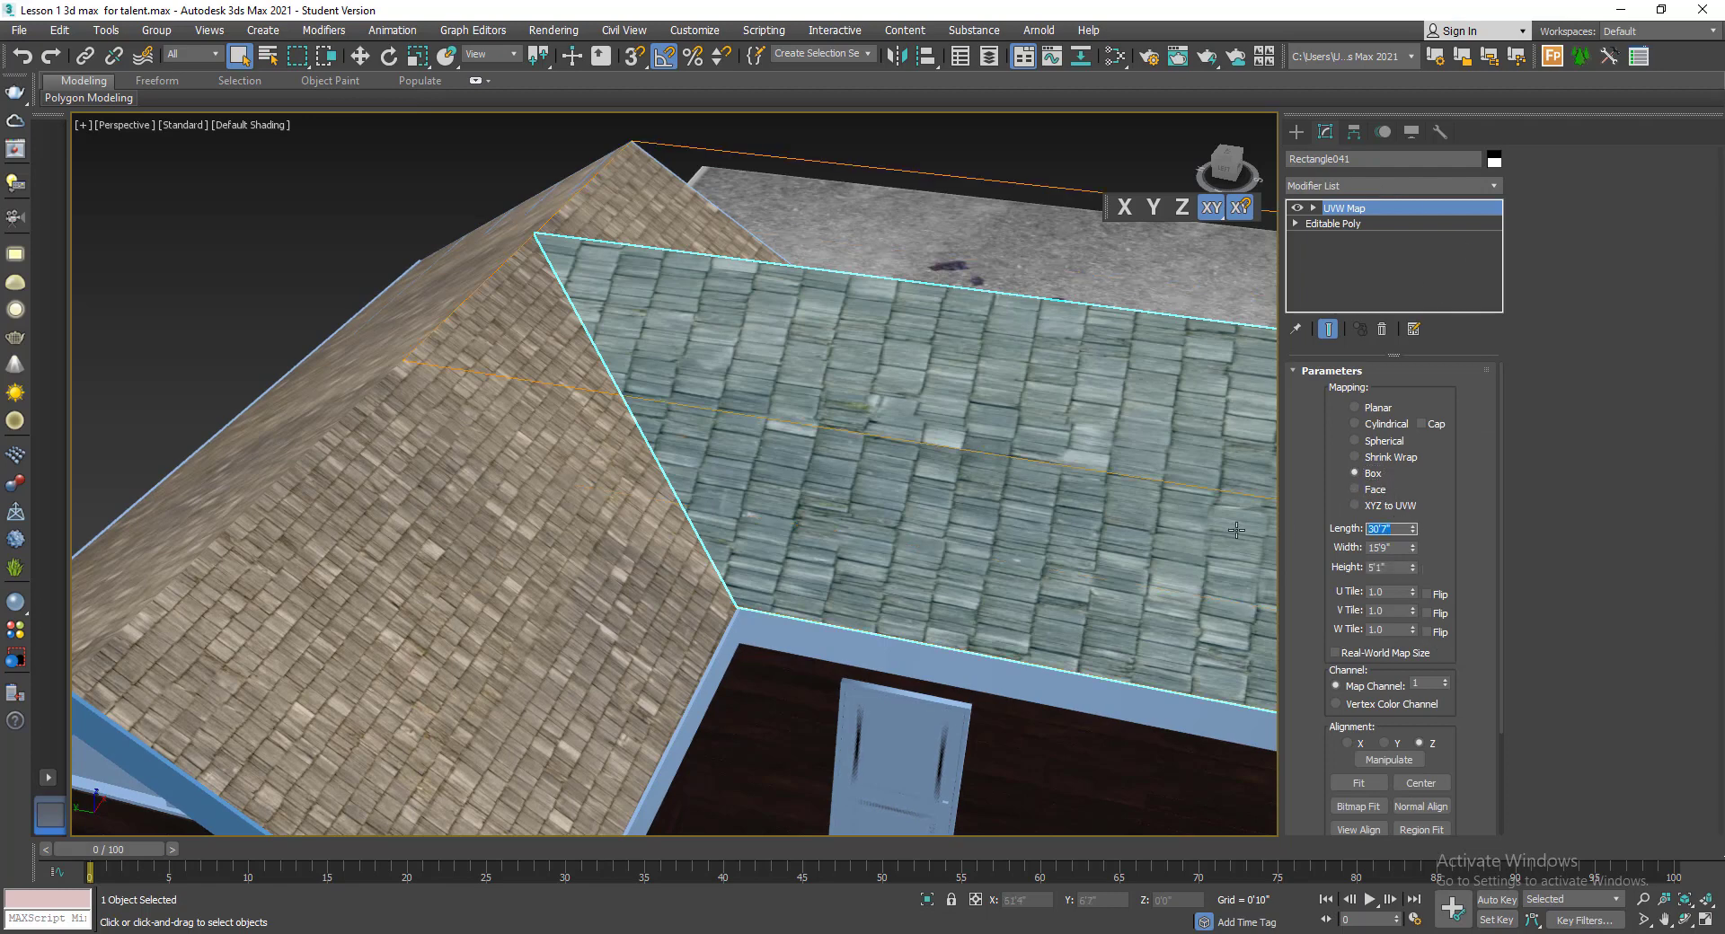
text(120)
key(Tab)
text(120)
key(Tab)
text(1)
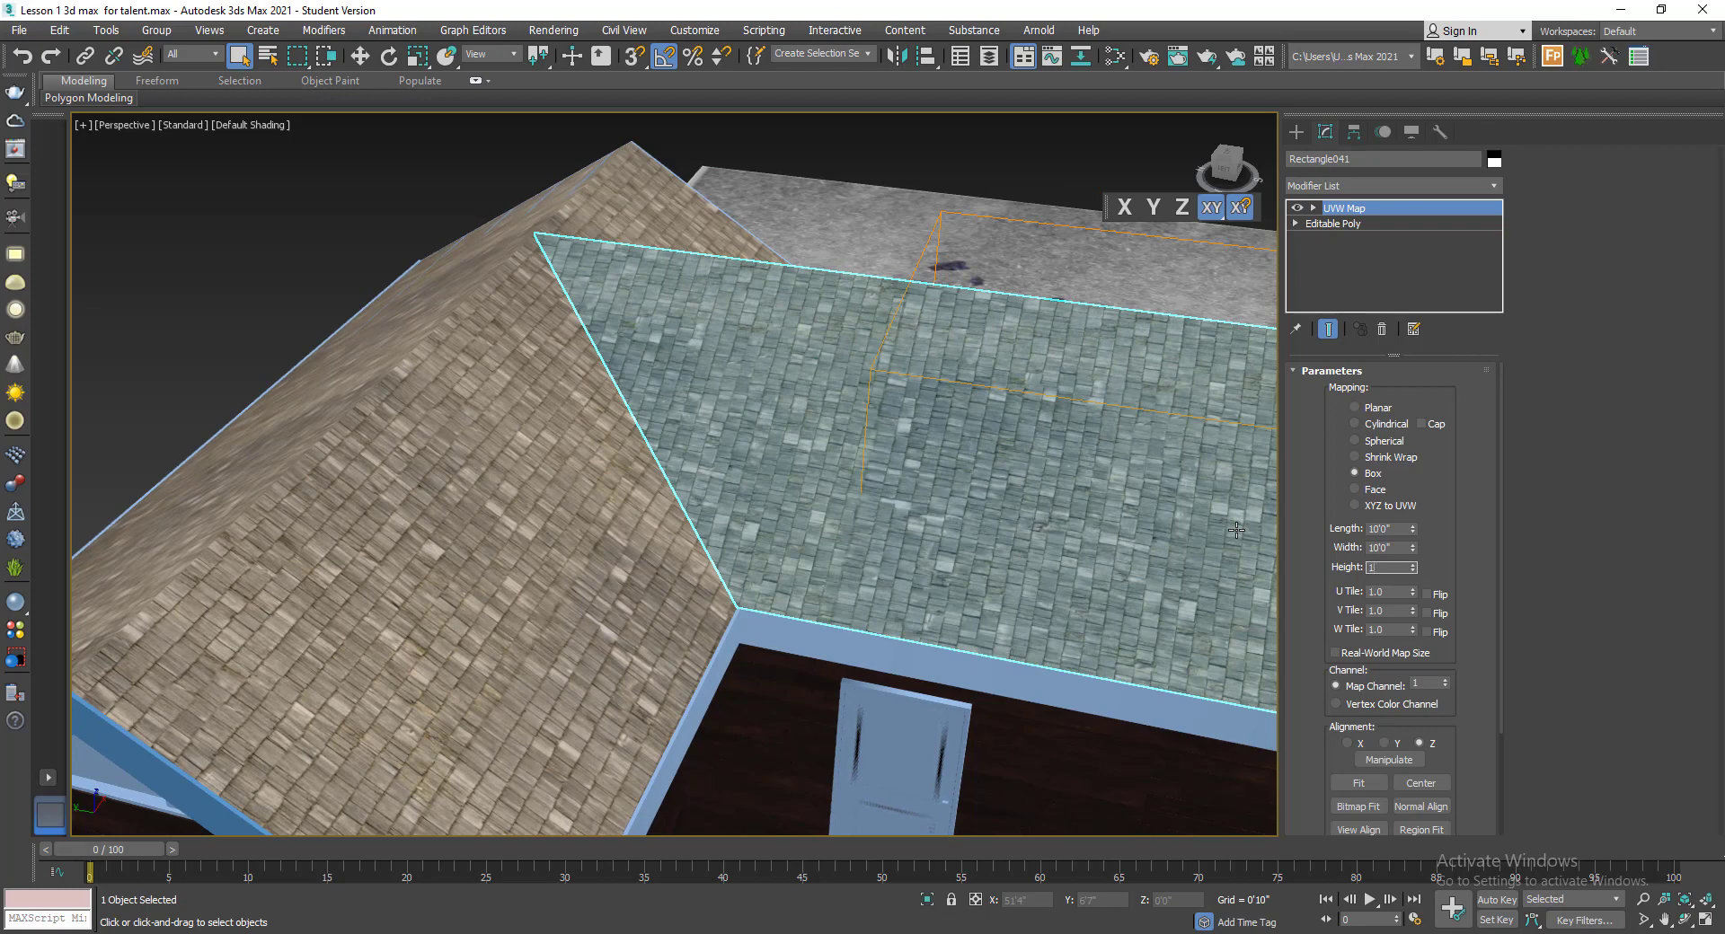
text(20)
key(Return)
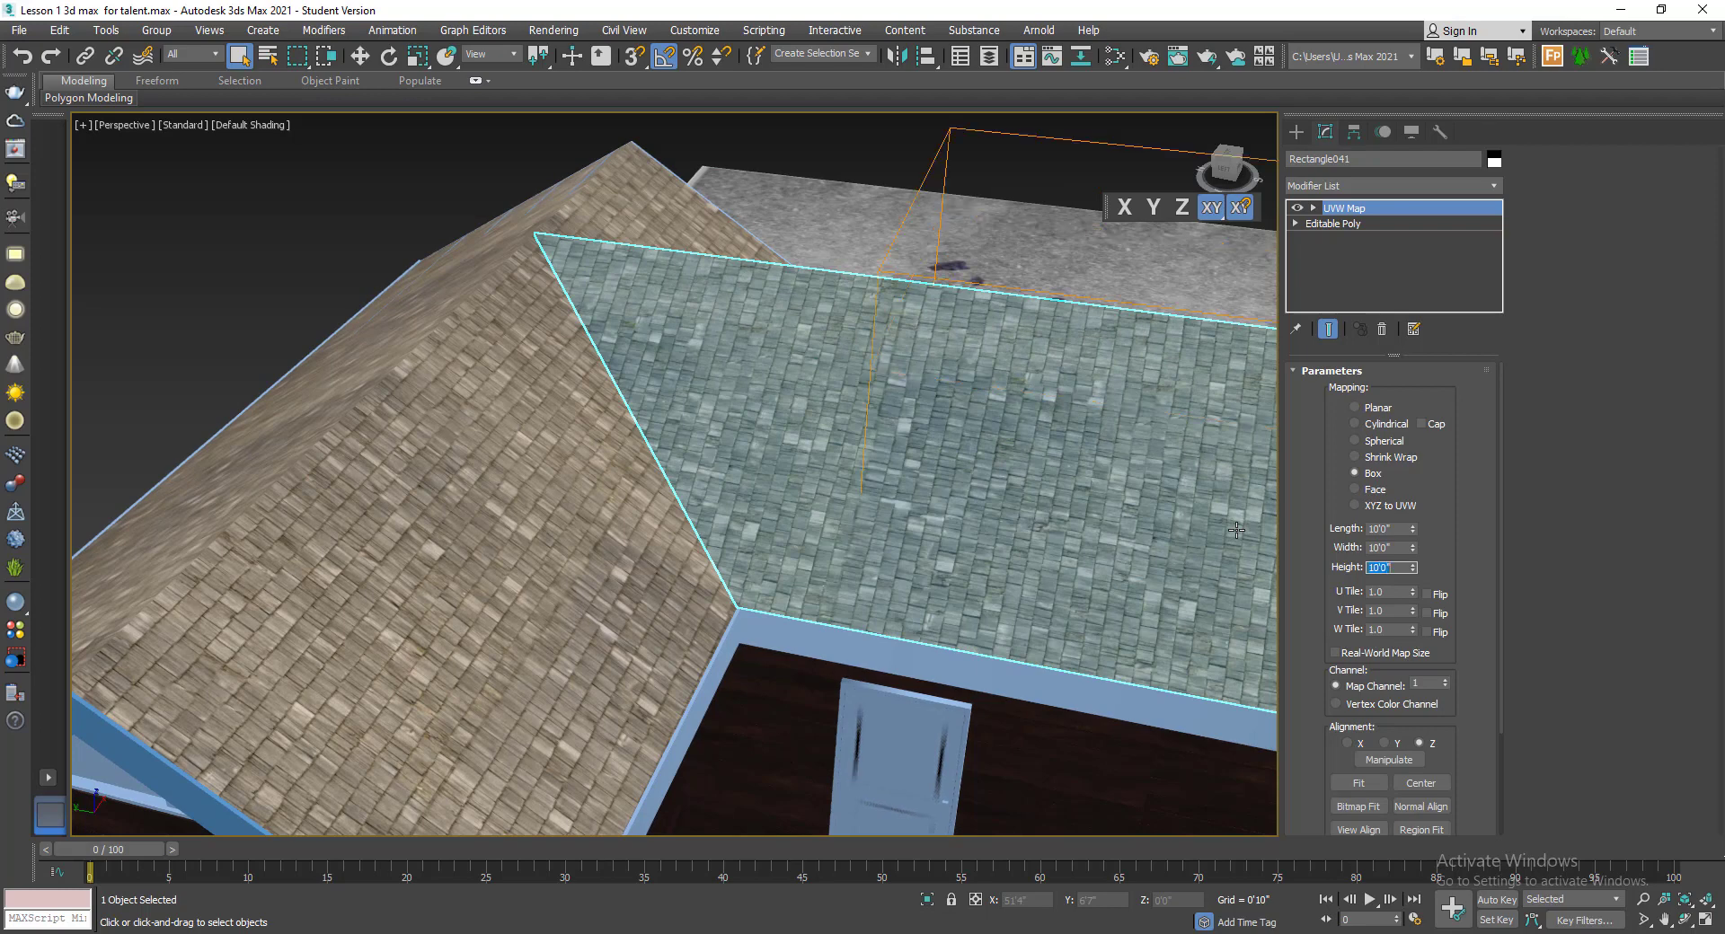
- Examine how the shingle pattern of the two roof sections meets along their junction
alt+middle_drag(931, 629, 782, 578)
scroll(903, 629, down, 5)
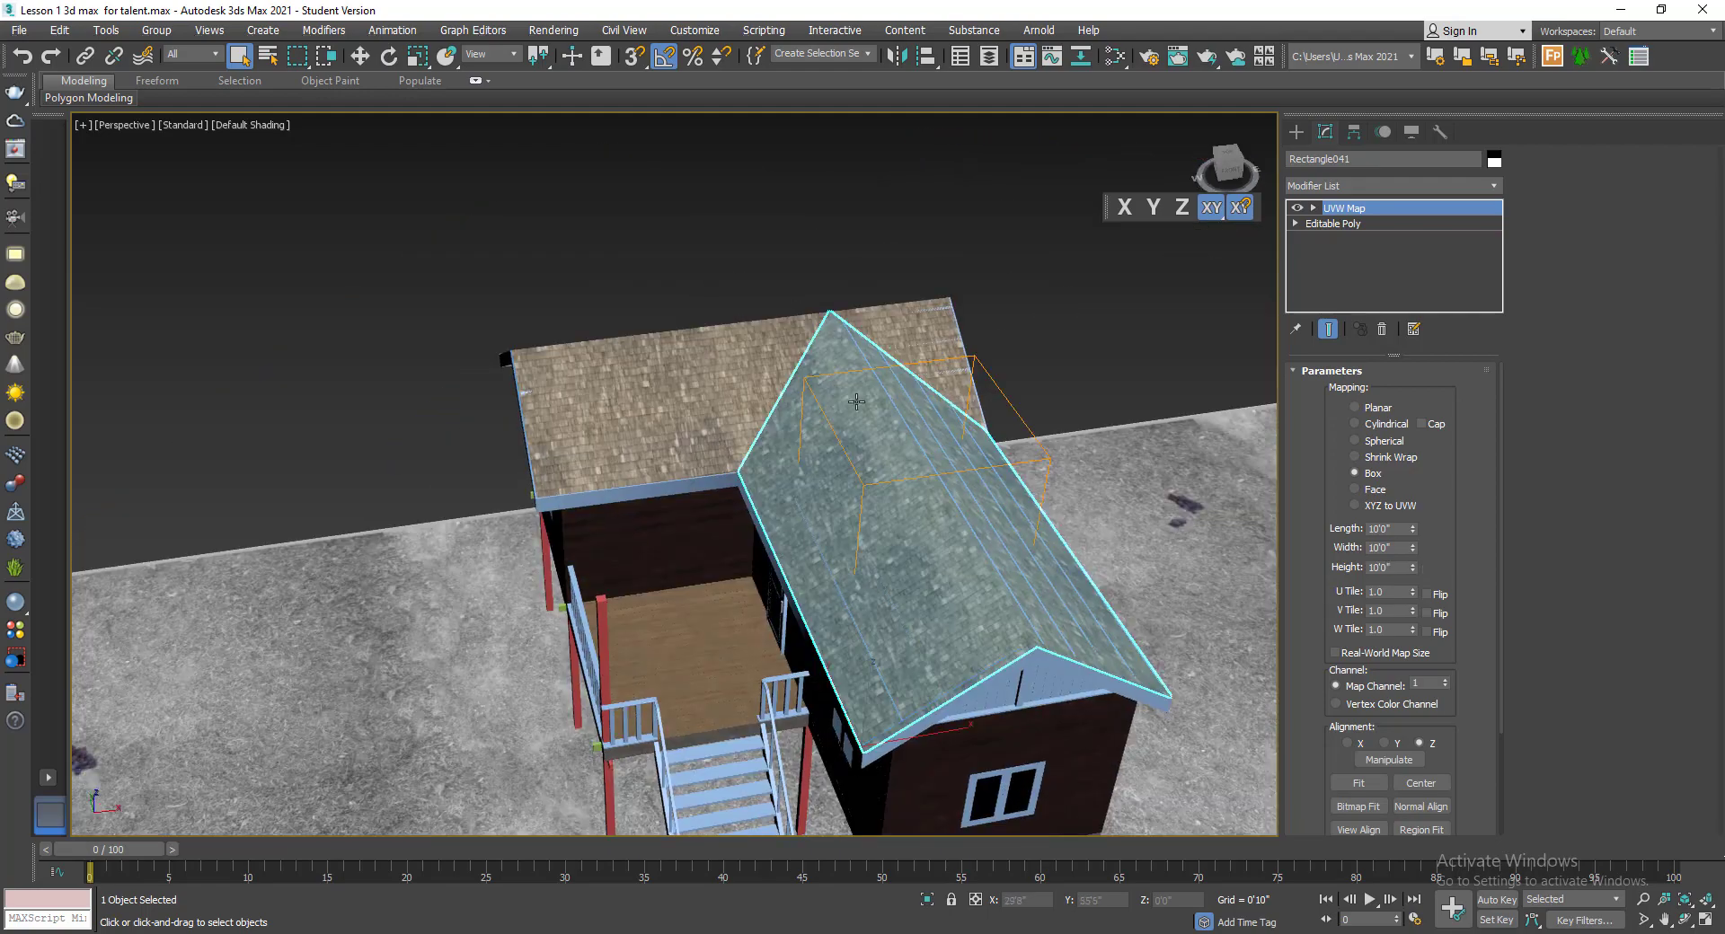
click(1057, 330)
scroll(1058, 330, up, 10)
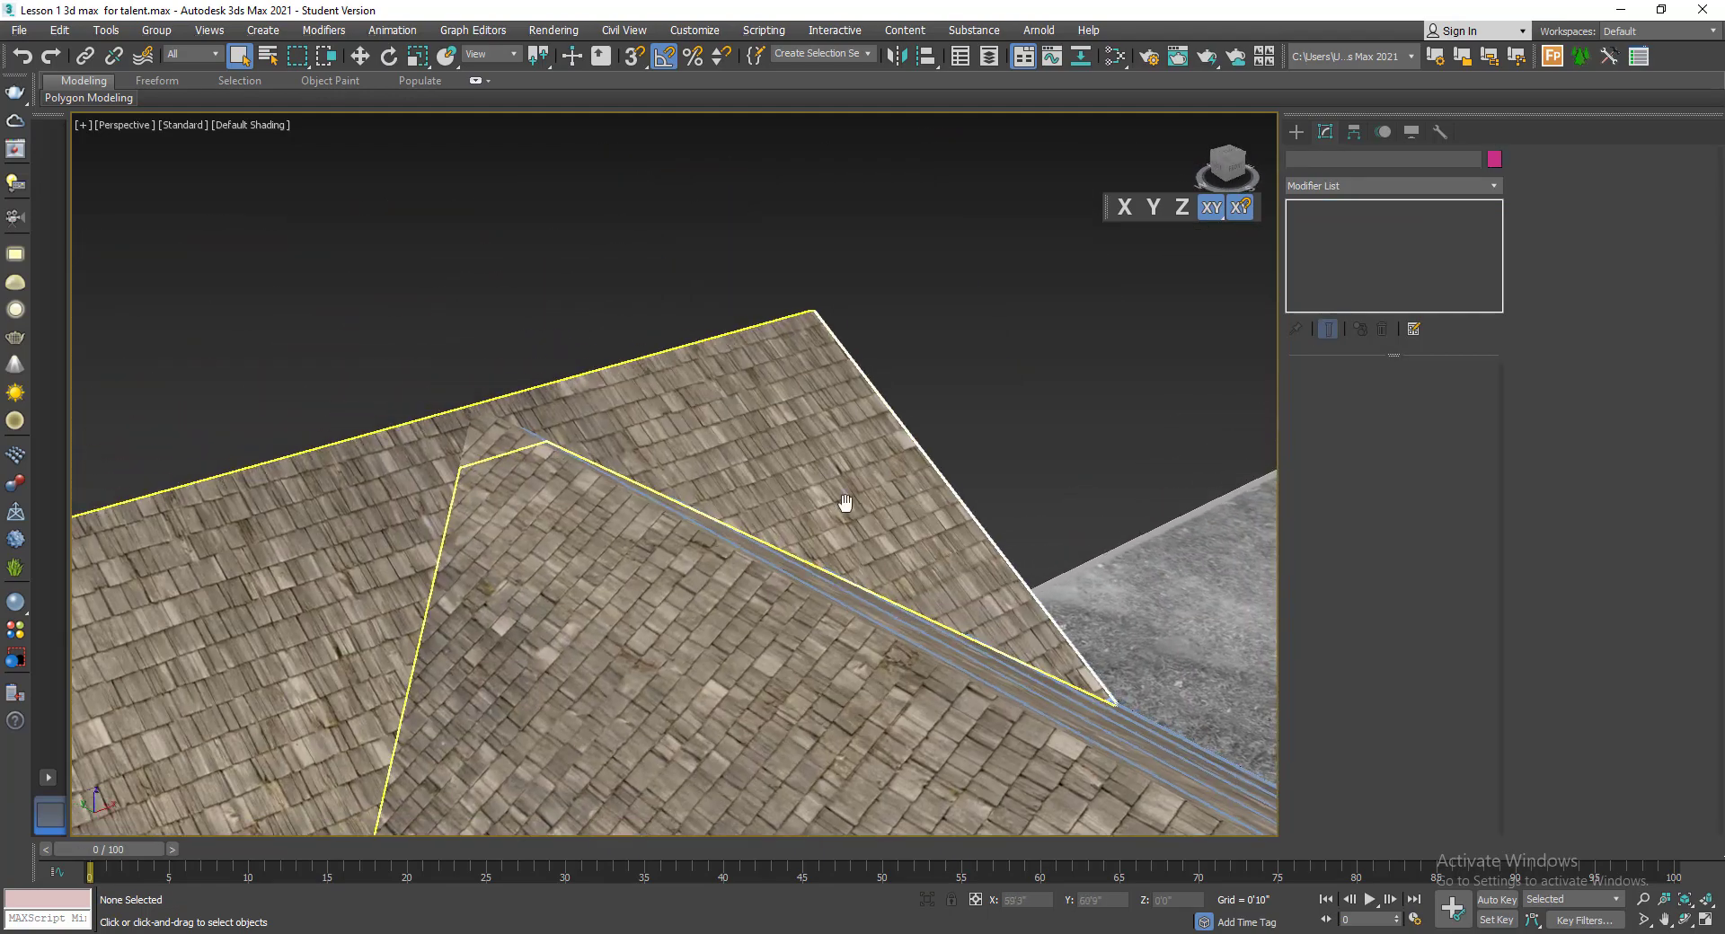
scroll(601, 529, up, 3)
scroll(604, 501, down, 2)
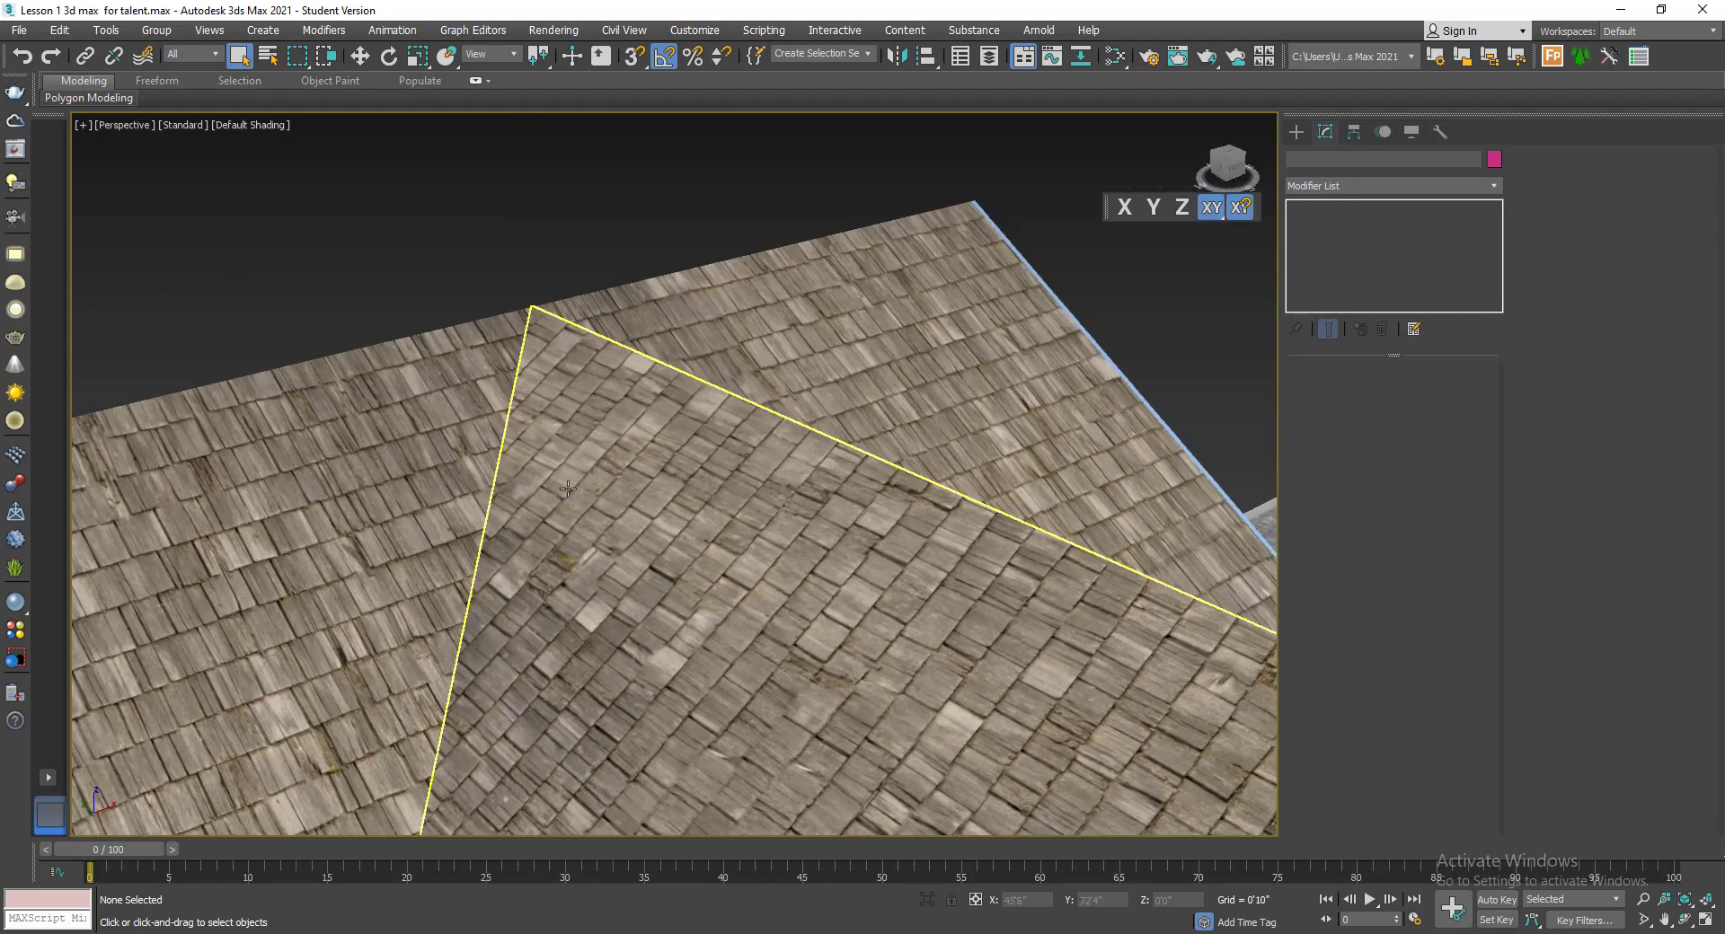
click(647, 495)
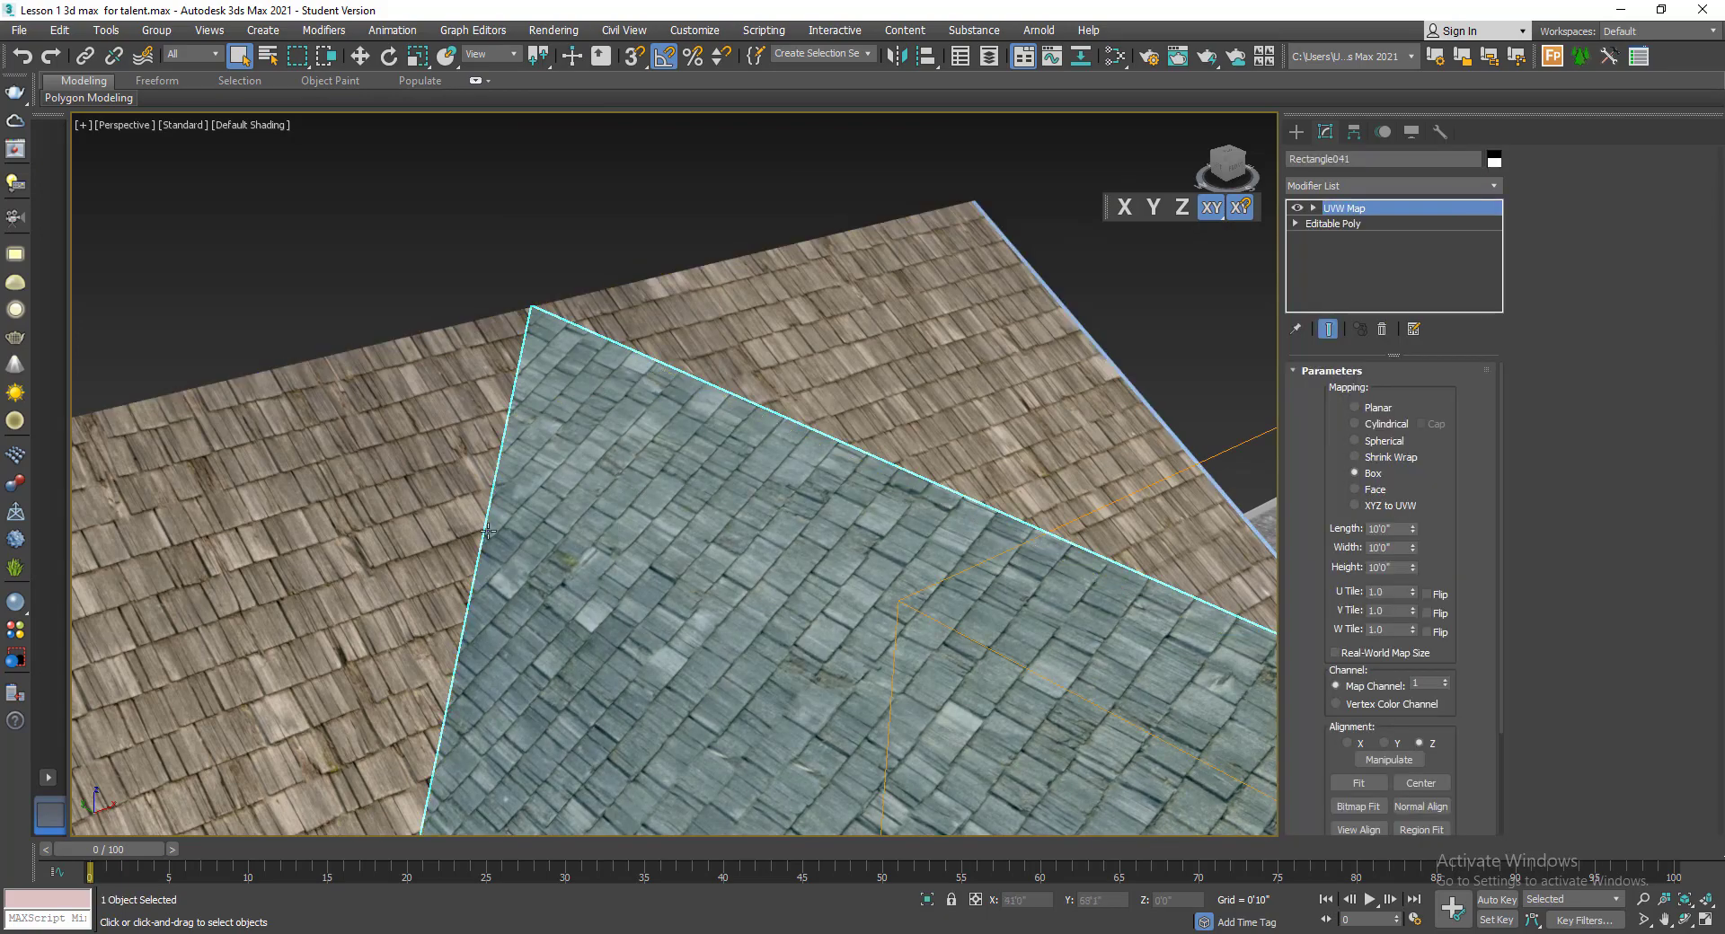
scroll(554, 444, up, 2)
scroll(526, 427, up, 2)
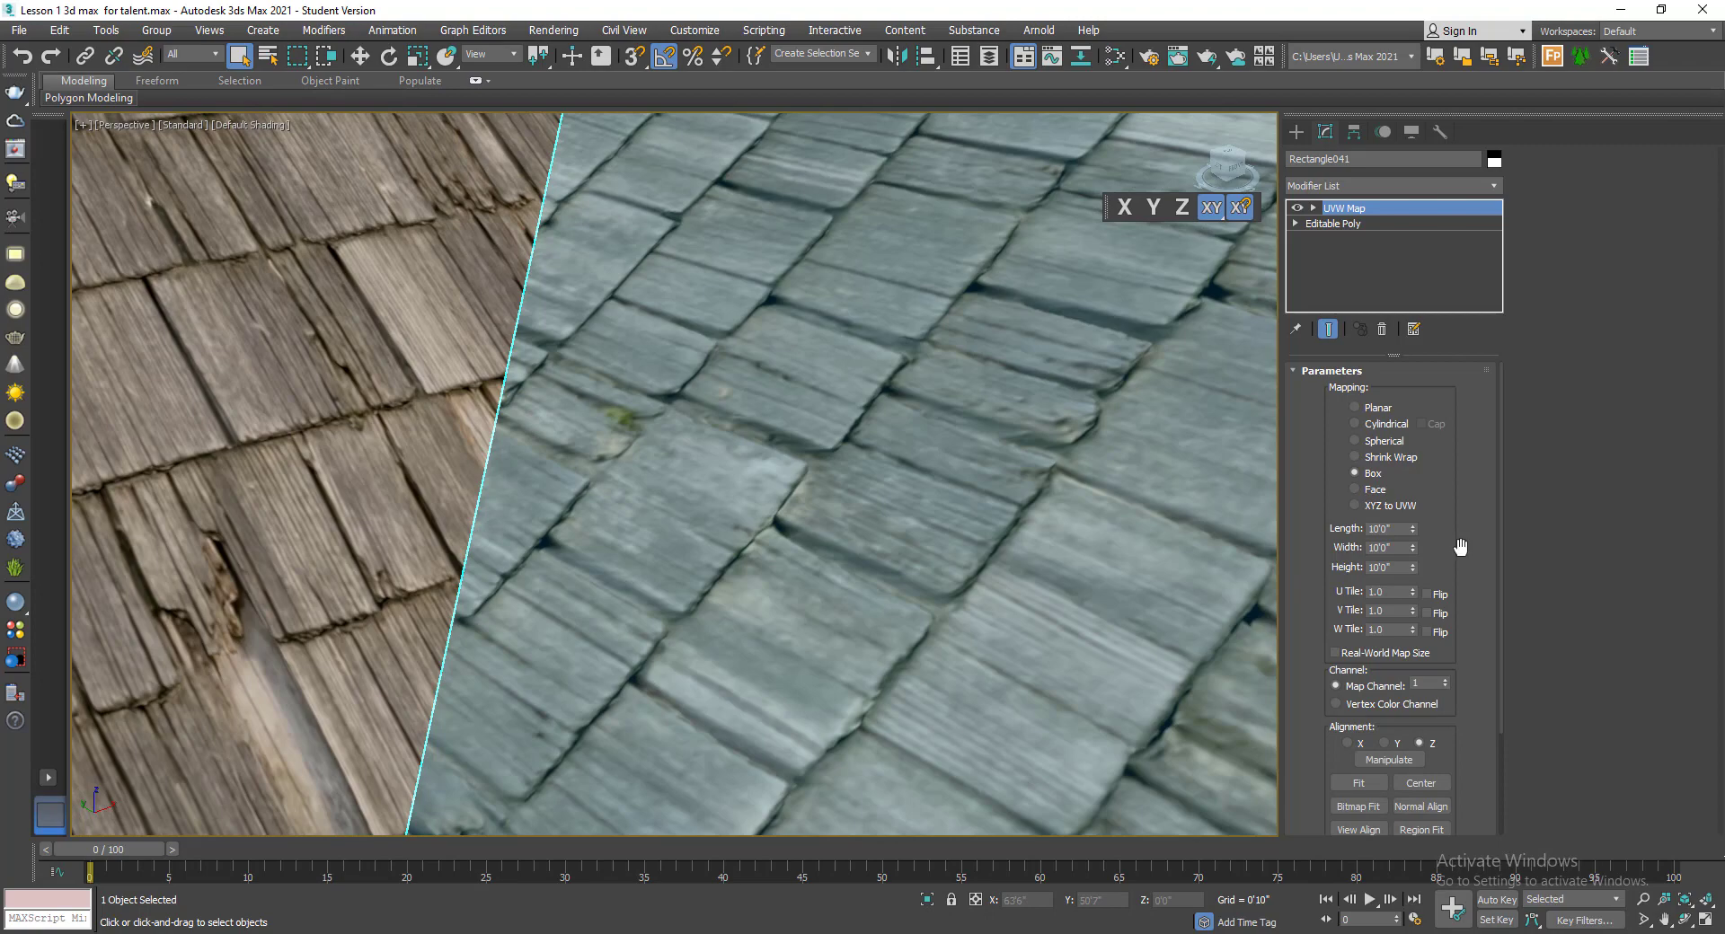
- Acquire the UVW mapping of the first roof section for the adjoining section, using Acquire Absolute
drag(1459, 539, 1431, 390)
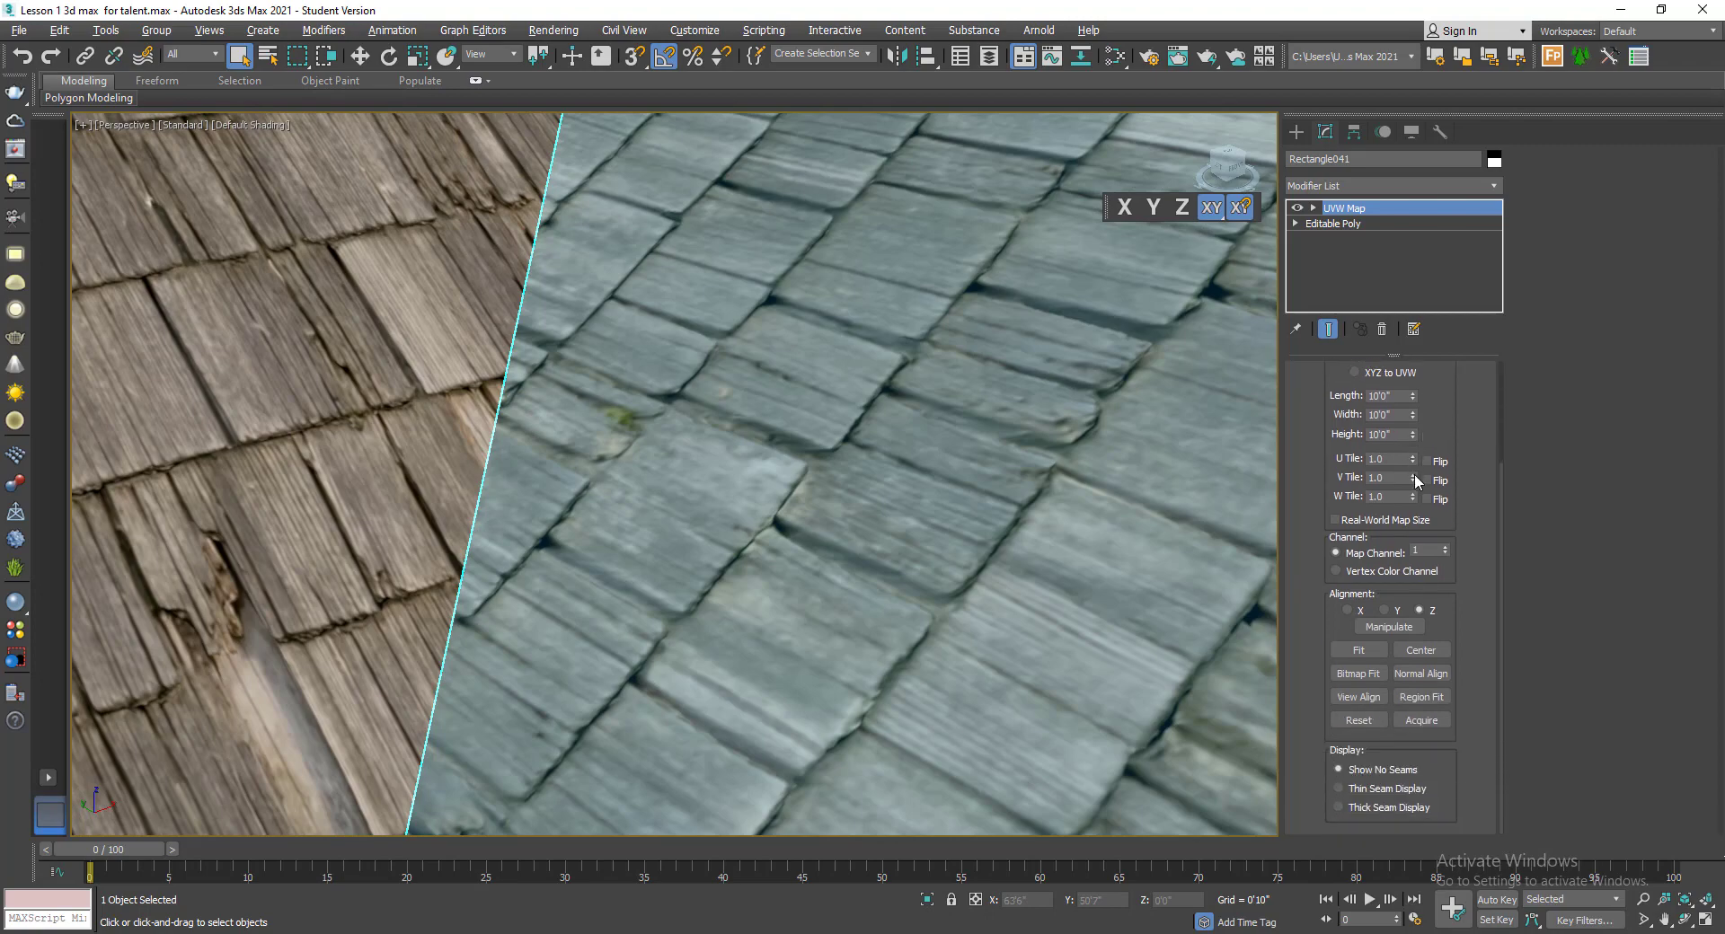
key(shift+z)
key(w)
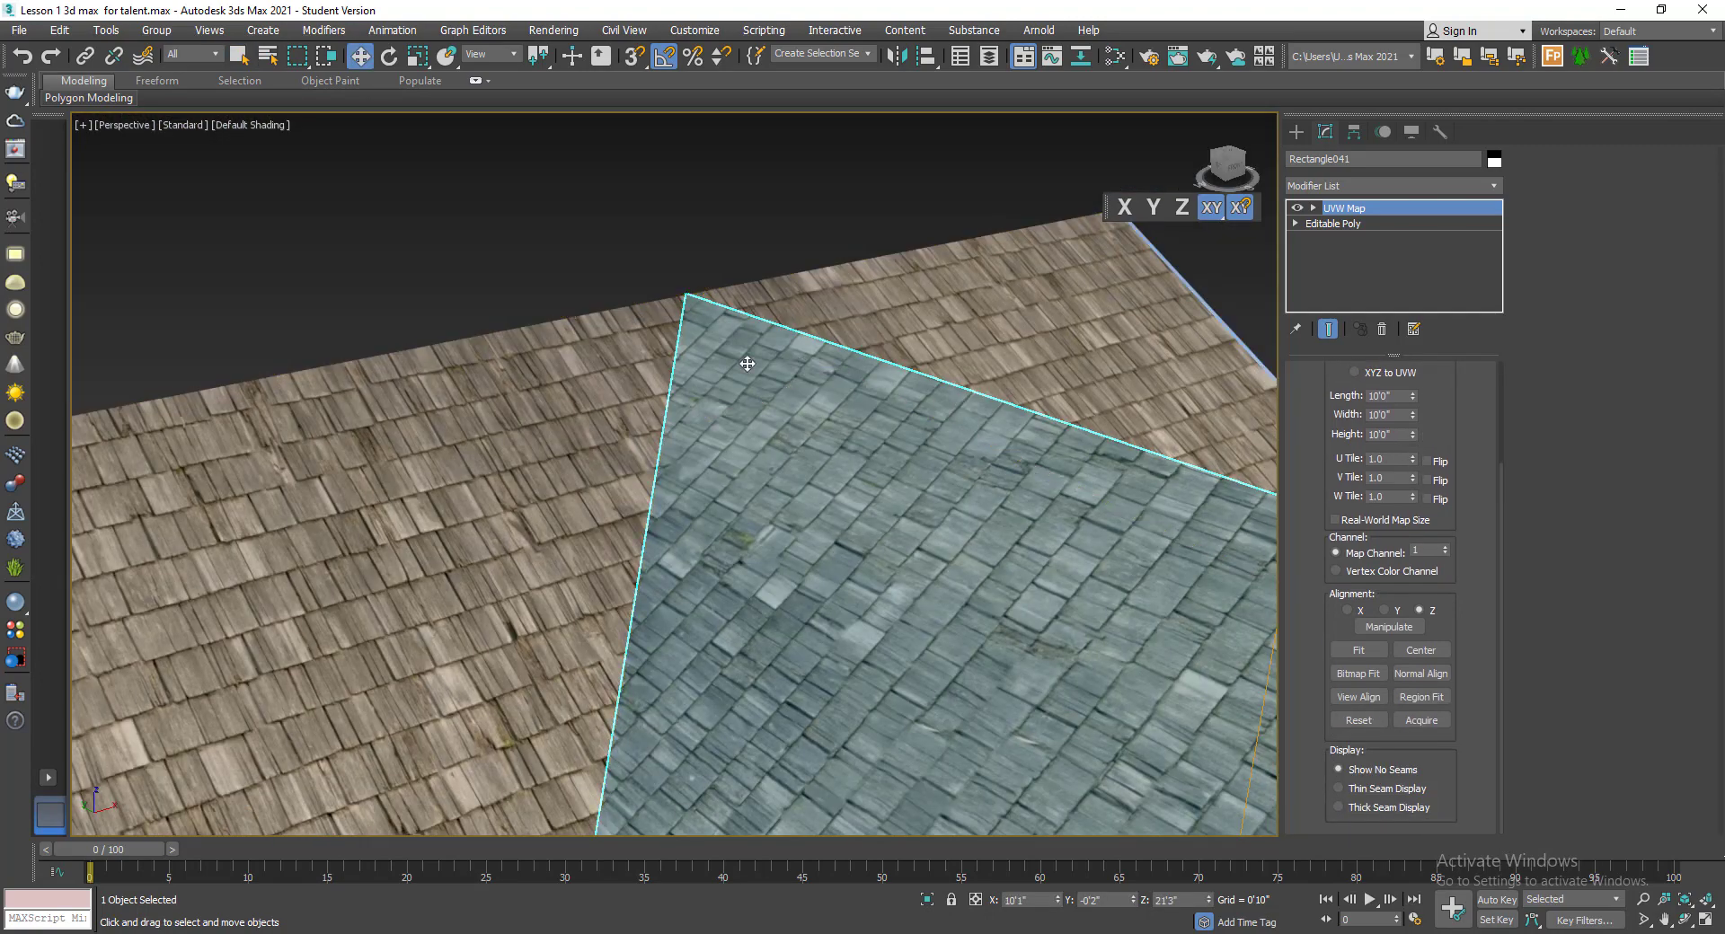
scroll(746, 363, up, 3)
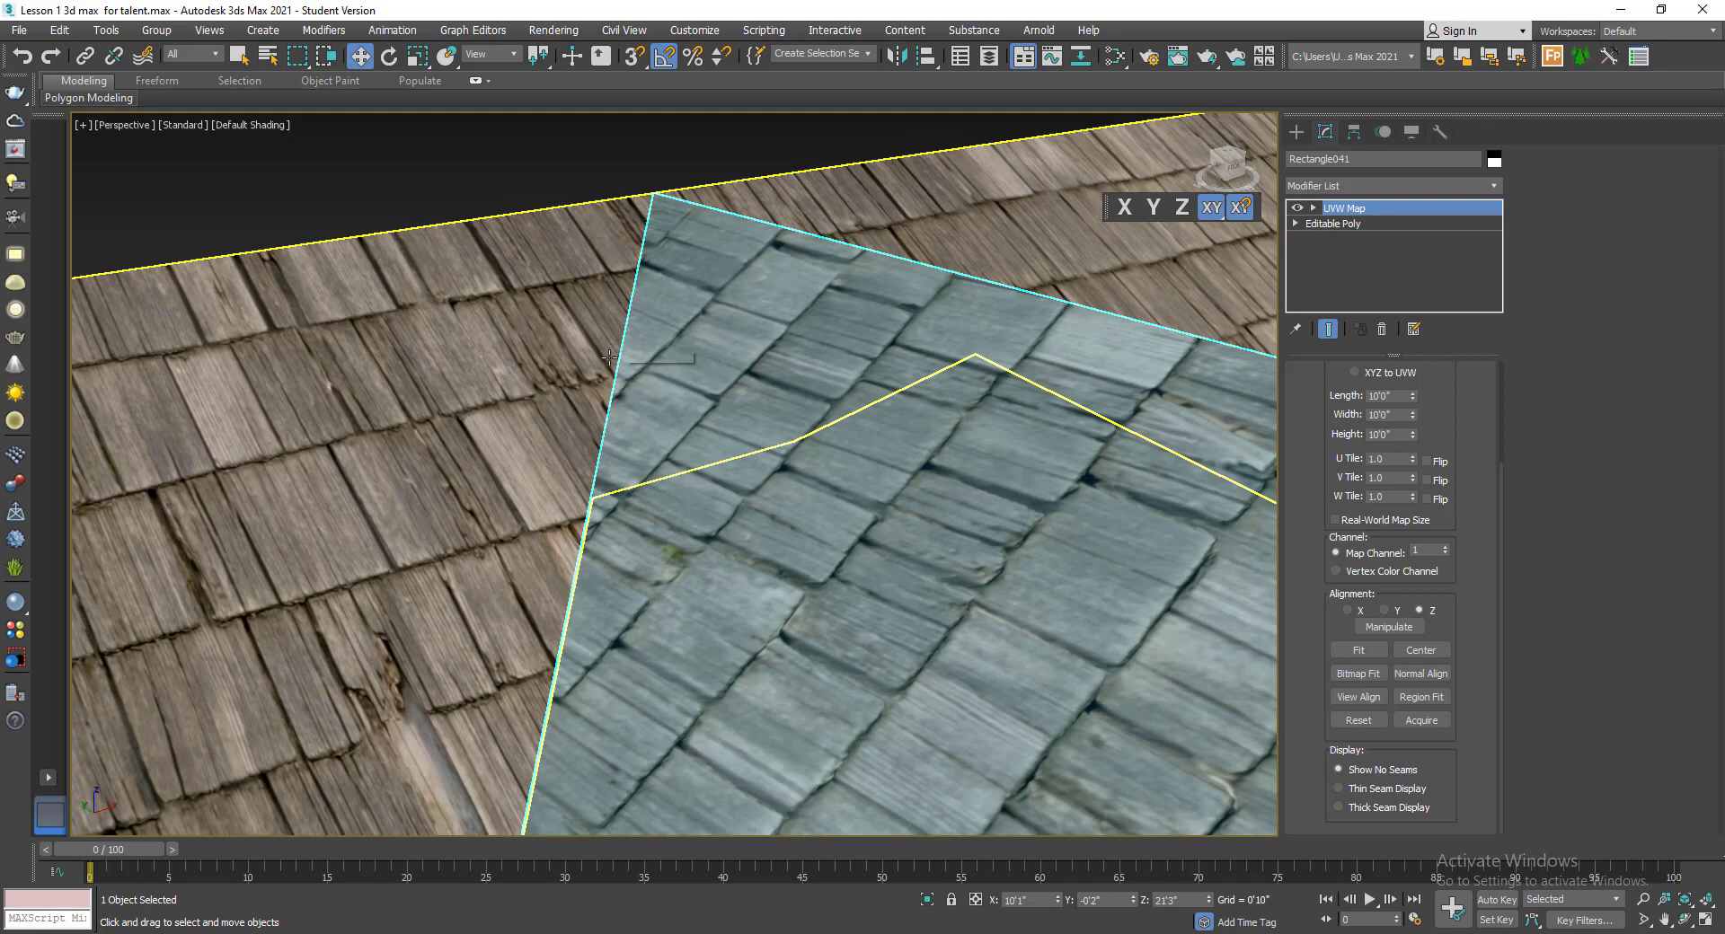
scroll(609, 358, down, 3)
scroll(620, 360, up, 1)
middle_drag(585, 530, 745, 327)
click(1428, 721)
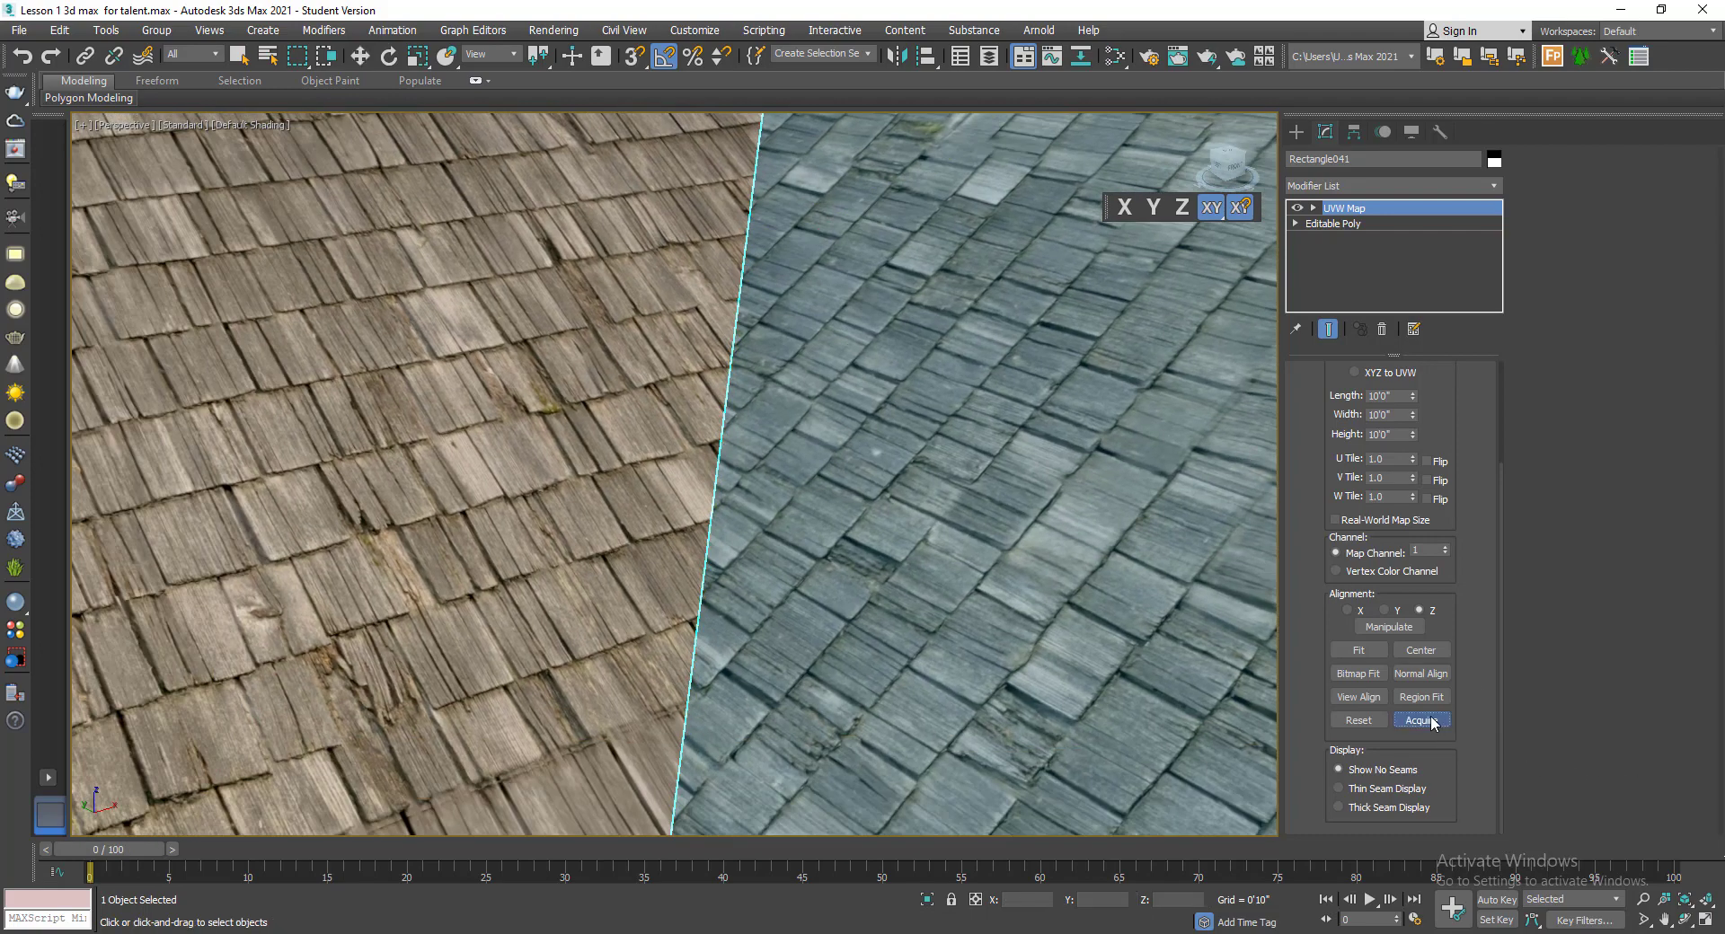
scroll(741, 580, down, 5)
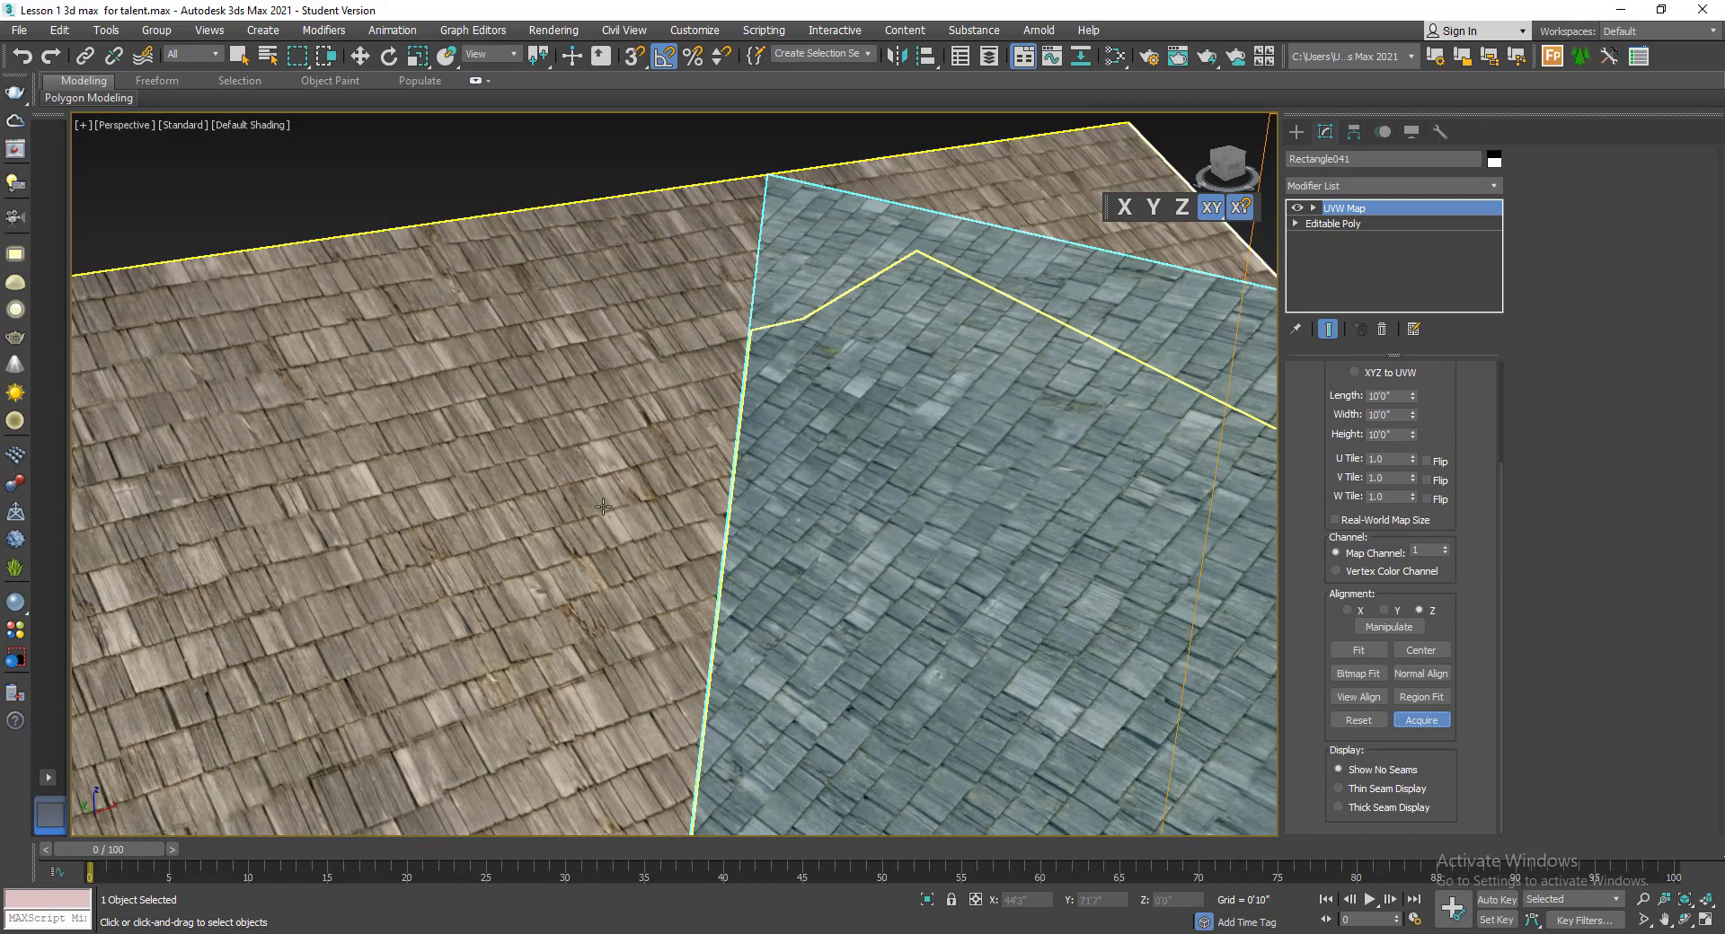
click(575, 491)
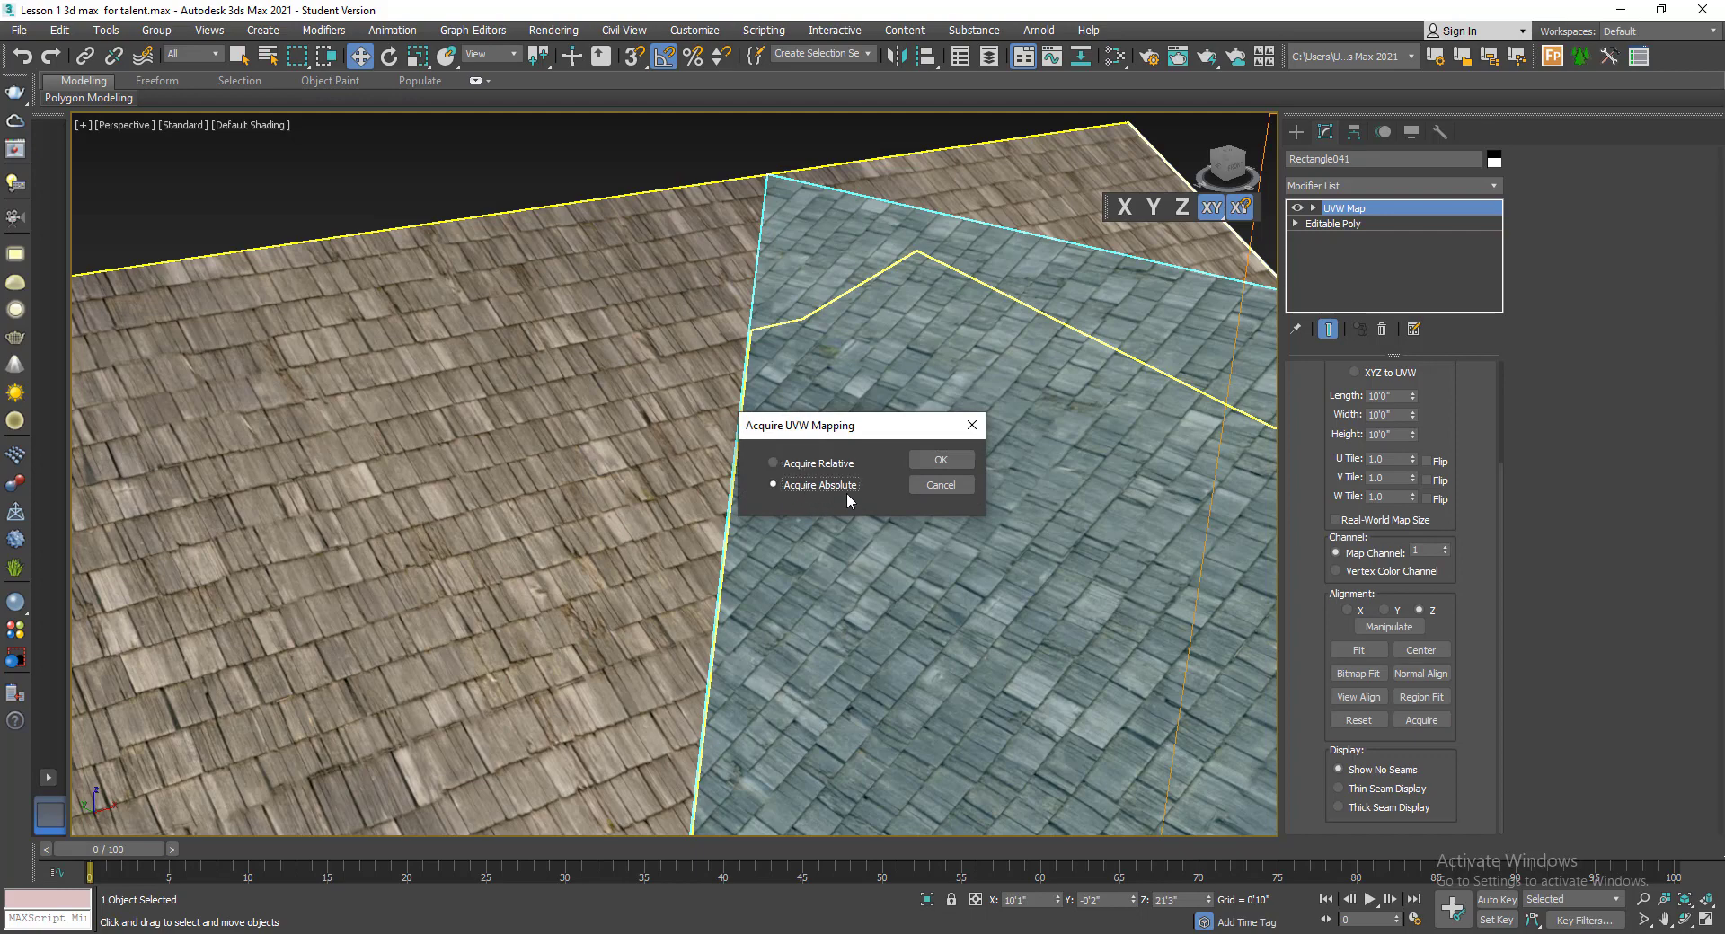
click(936, 462)
- Check the shingle rows along the roof valley and across the whole roof after the mapping transfer
scroll(786, 489, up, 6)
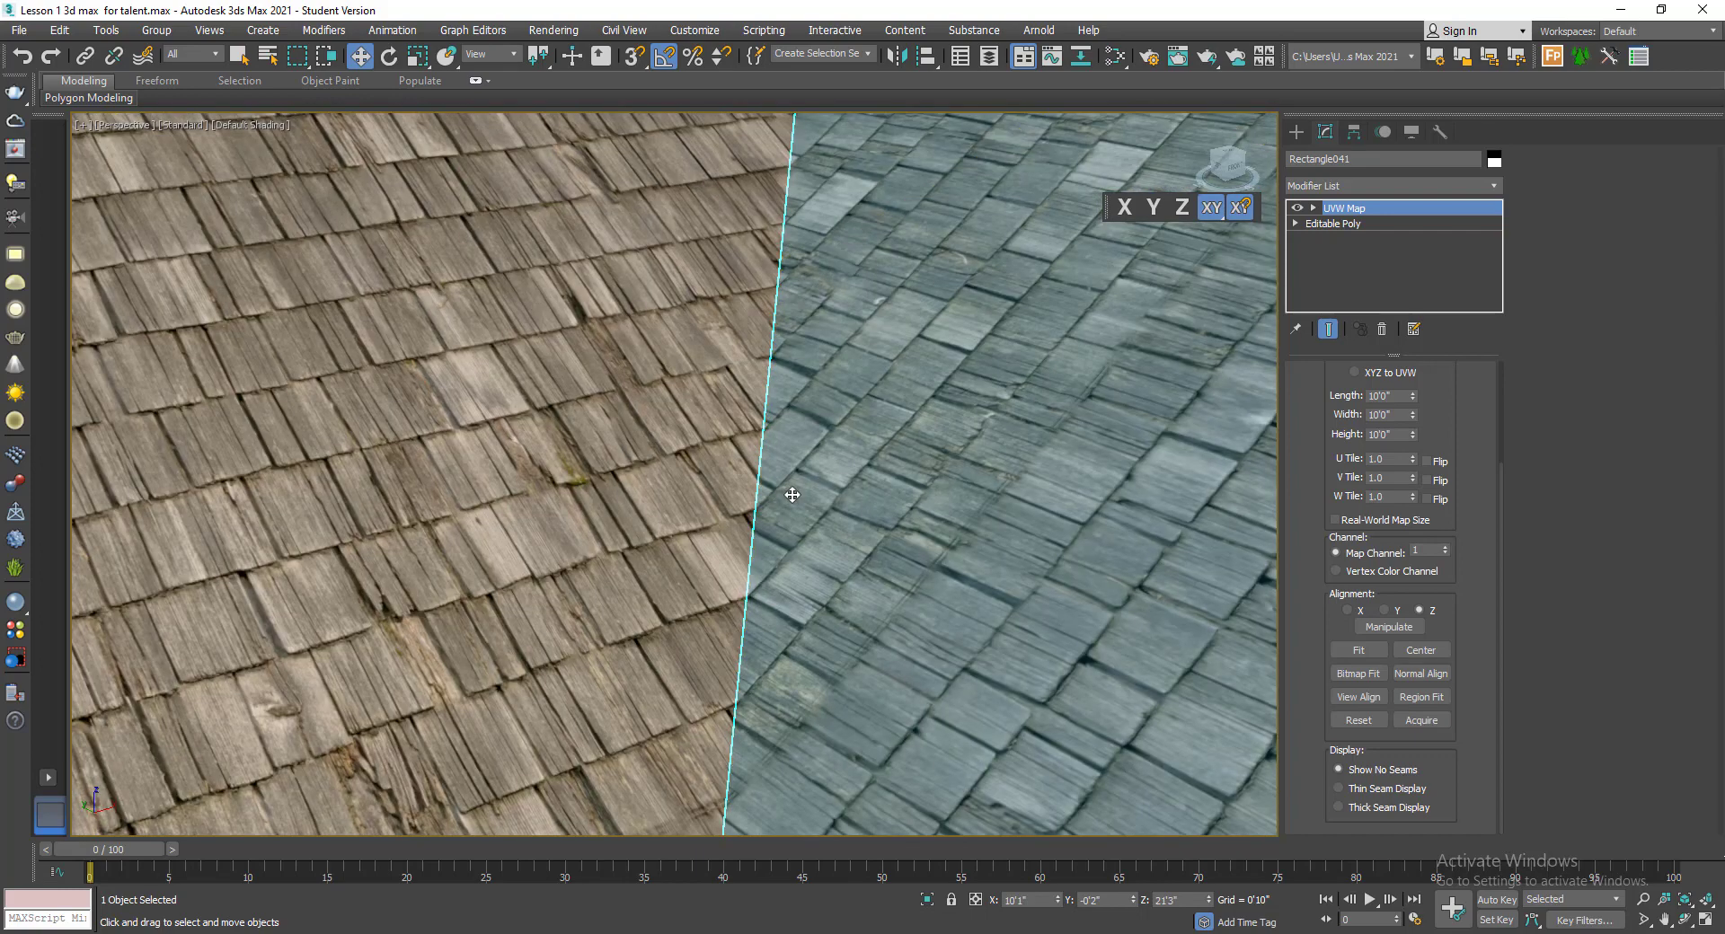
middle_drag(774, 485, 762, 539)
middle_drag(758, 469, 754, 542)
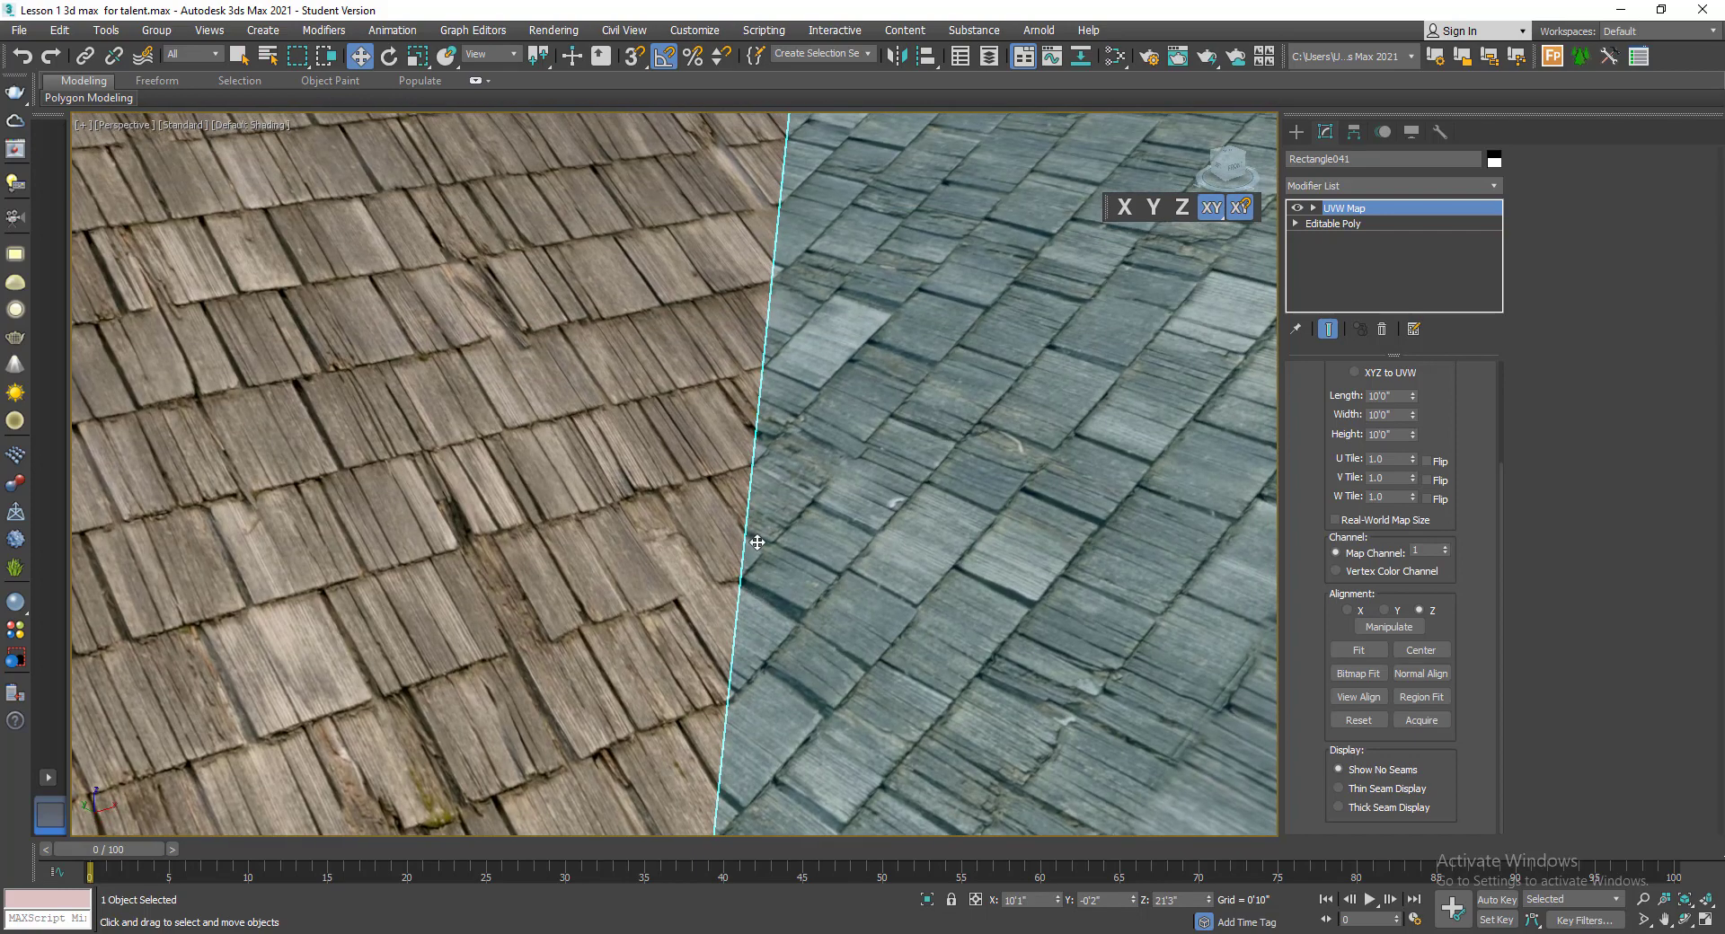
scroll(810, 370, down, 10)
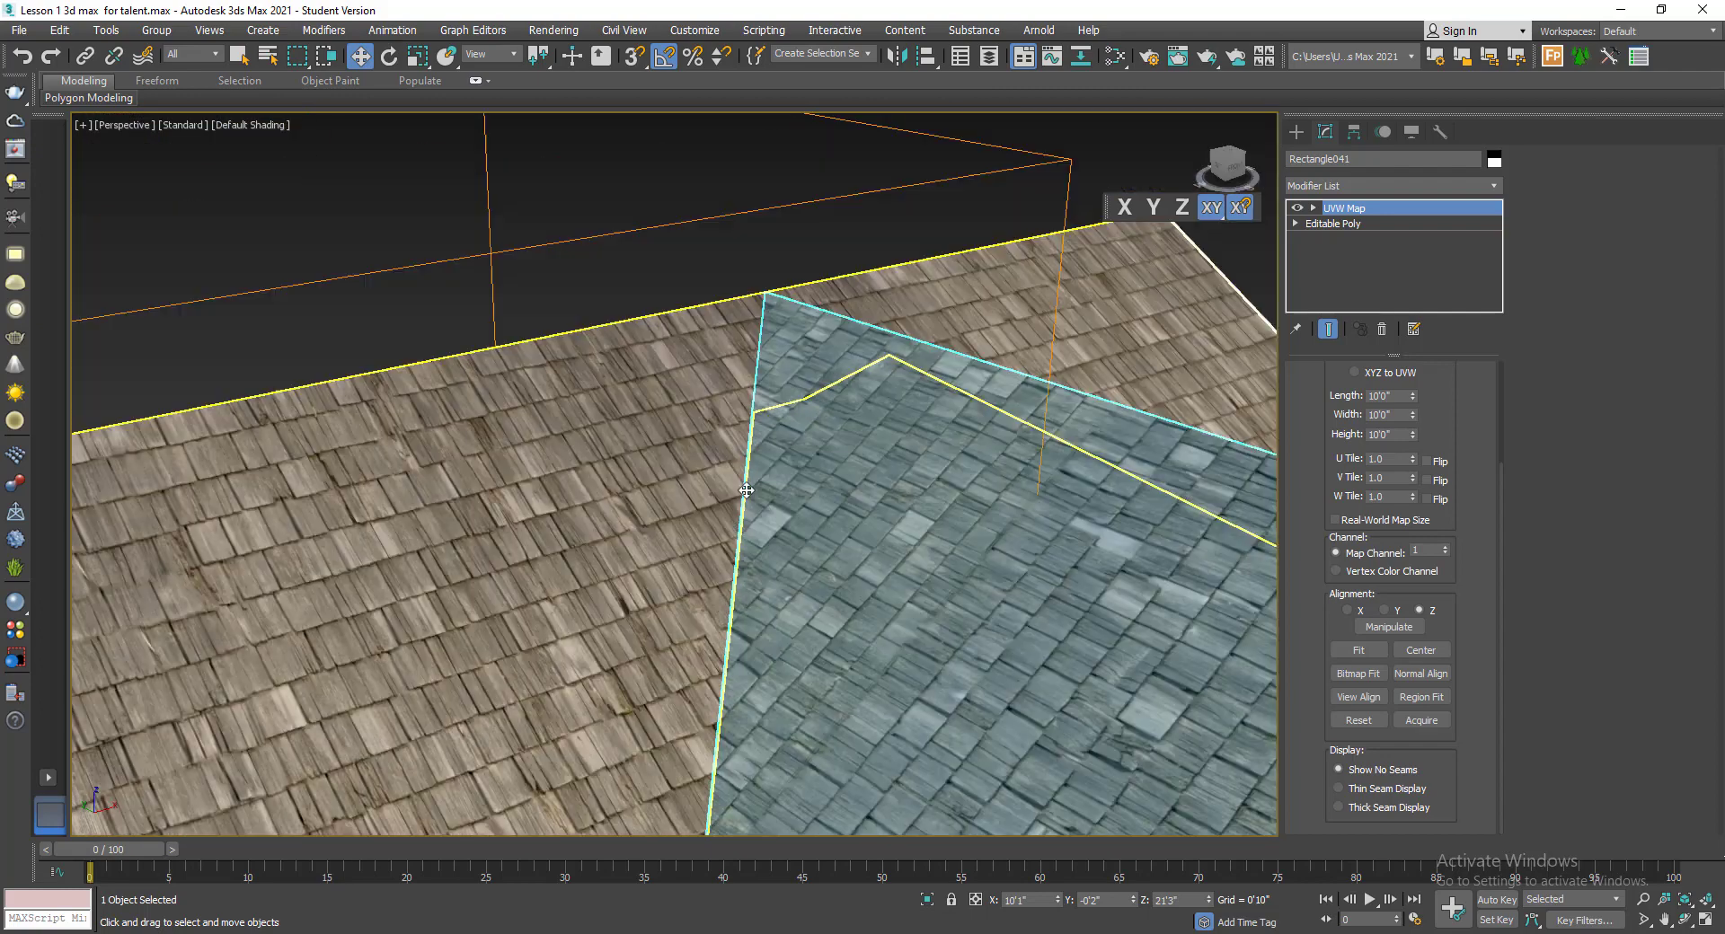
click(812, 369)
scroll(817, 517, up, 4)
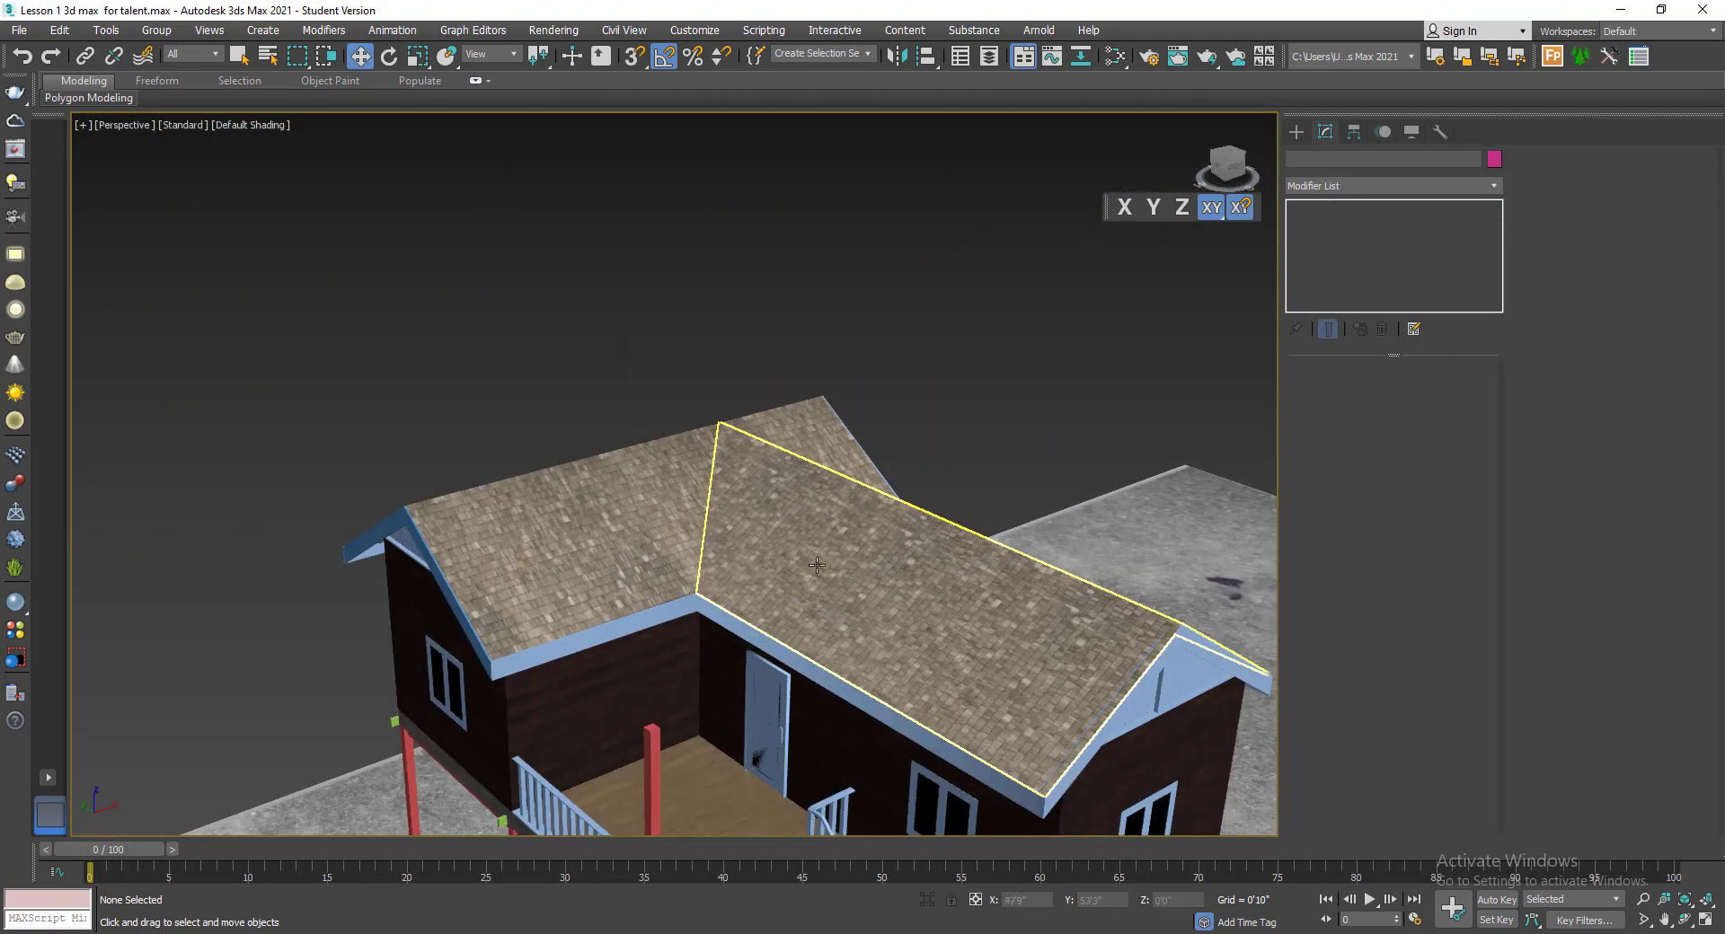
scroll(683, 546, up, 5)
- Select the fascia board under the roof's inner eave and sample the house wall's Wall1 material into the material editor
click(691, 544)
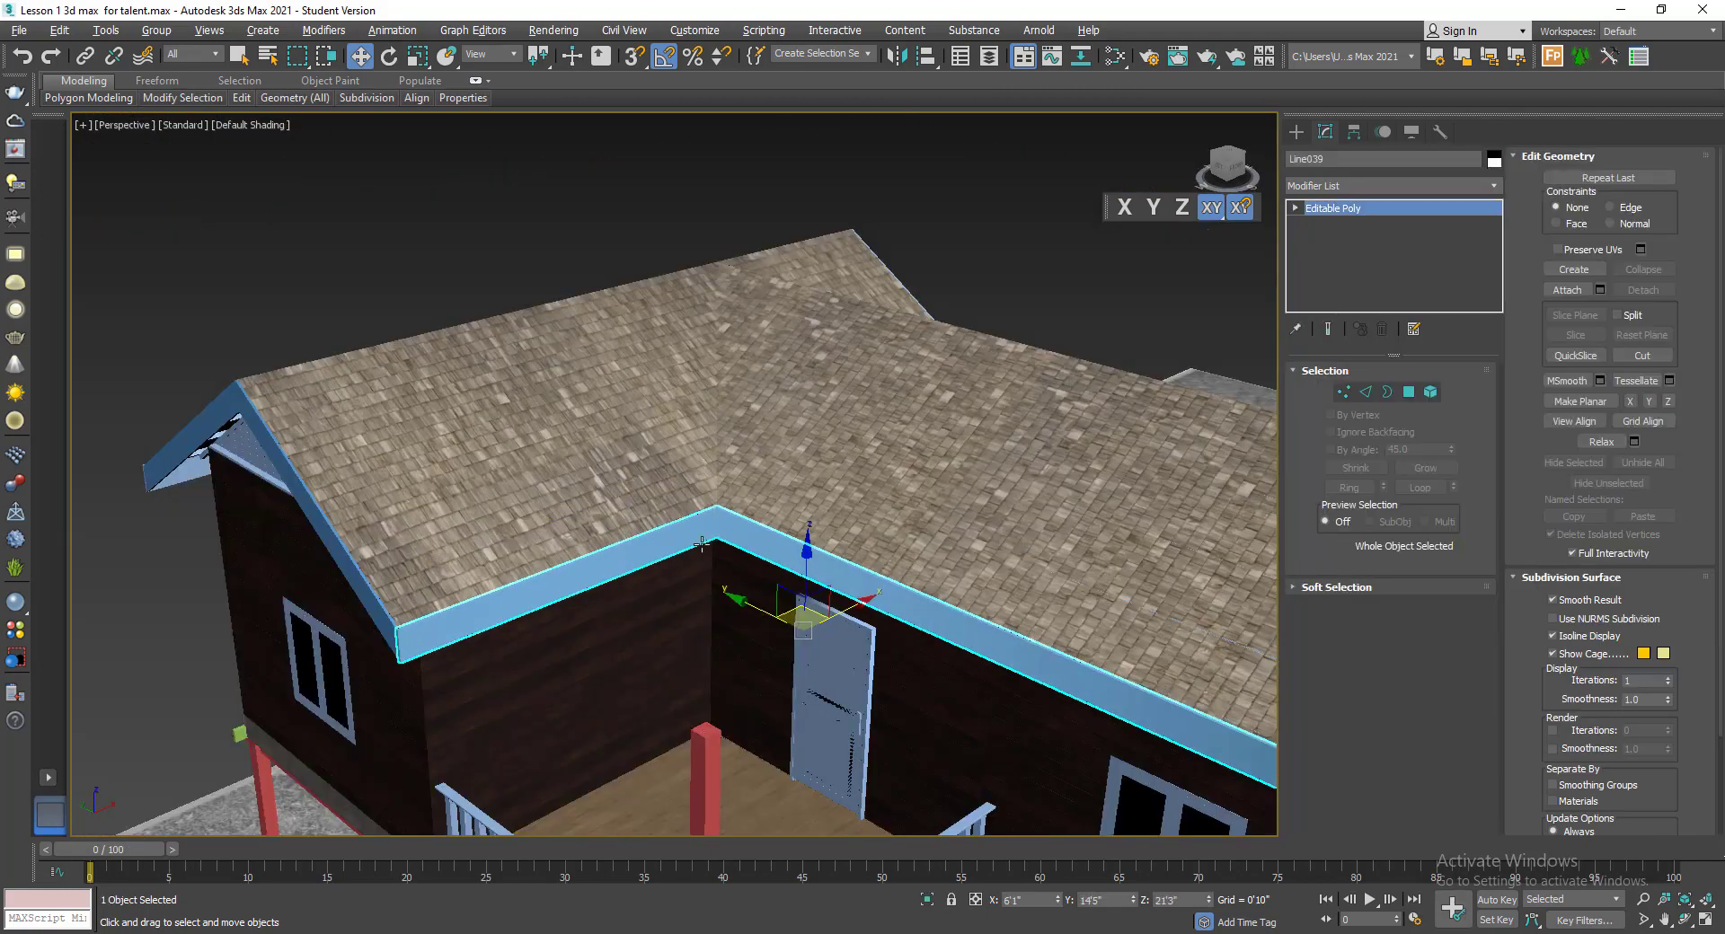
alt+middle_drag(702, 545, 736, 490)
middle_drag(588, 724, 656, 610)
key(m)
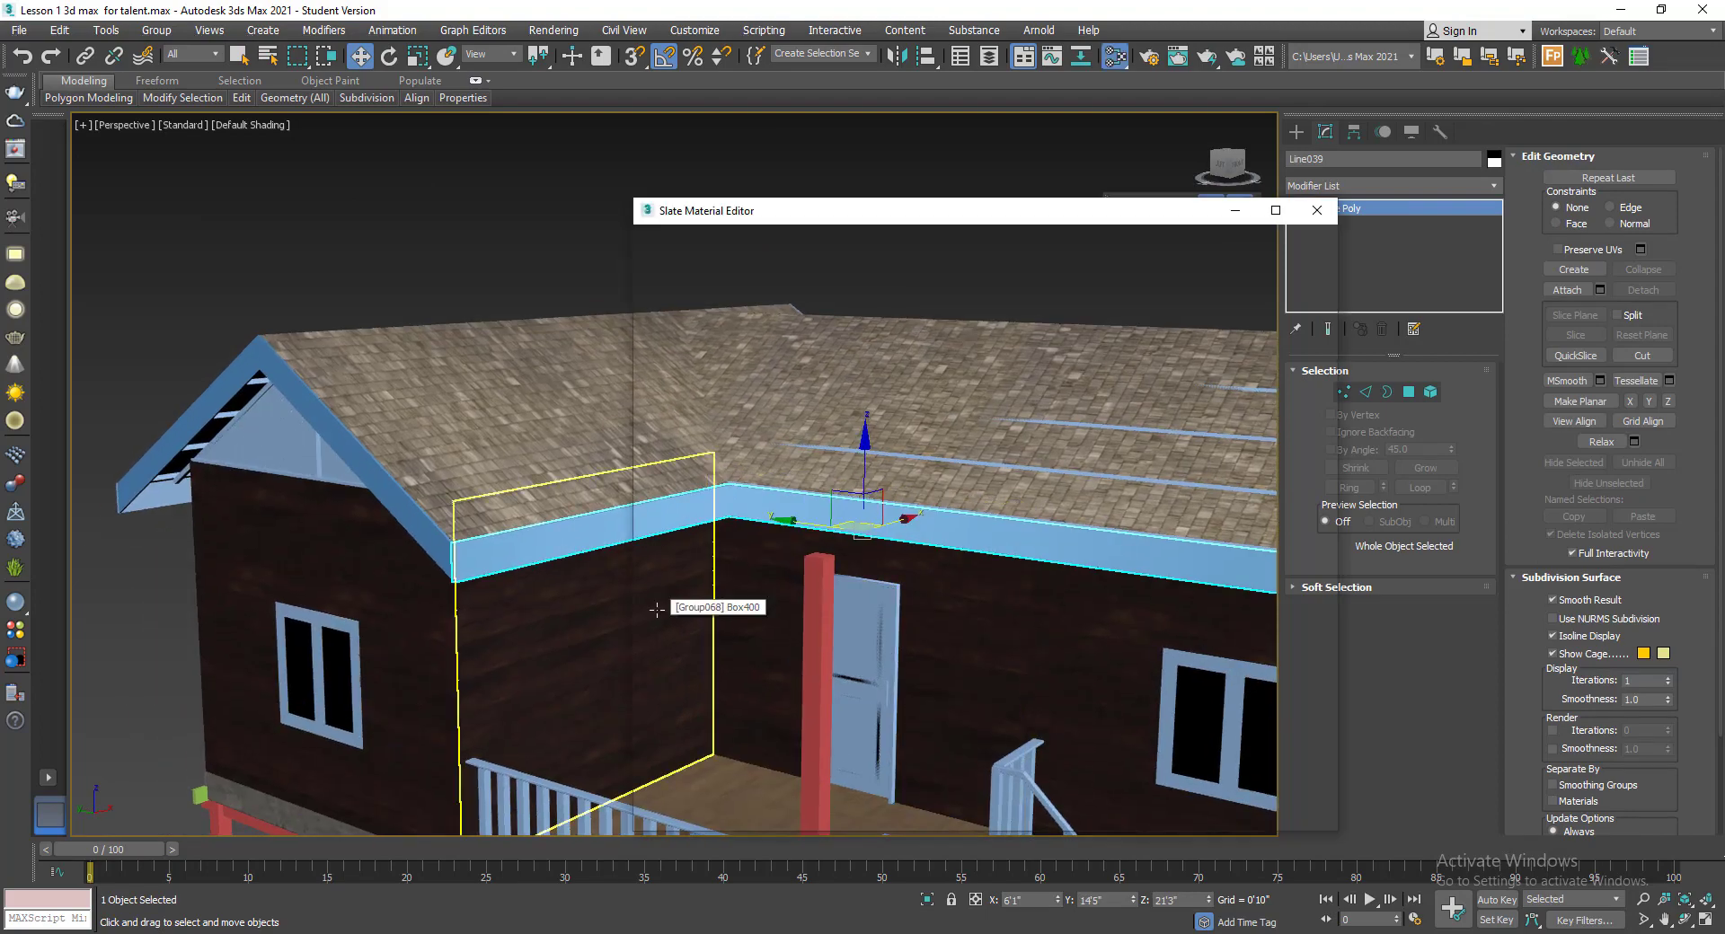
scroll(882, 462, down, 4)
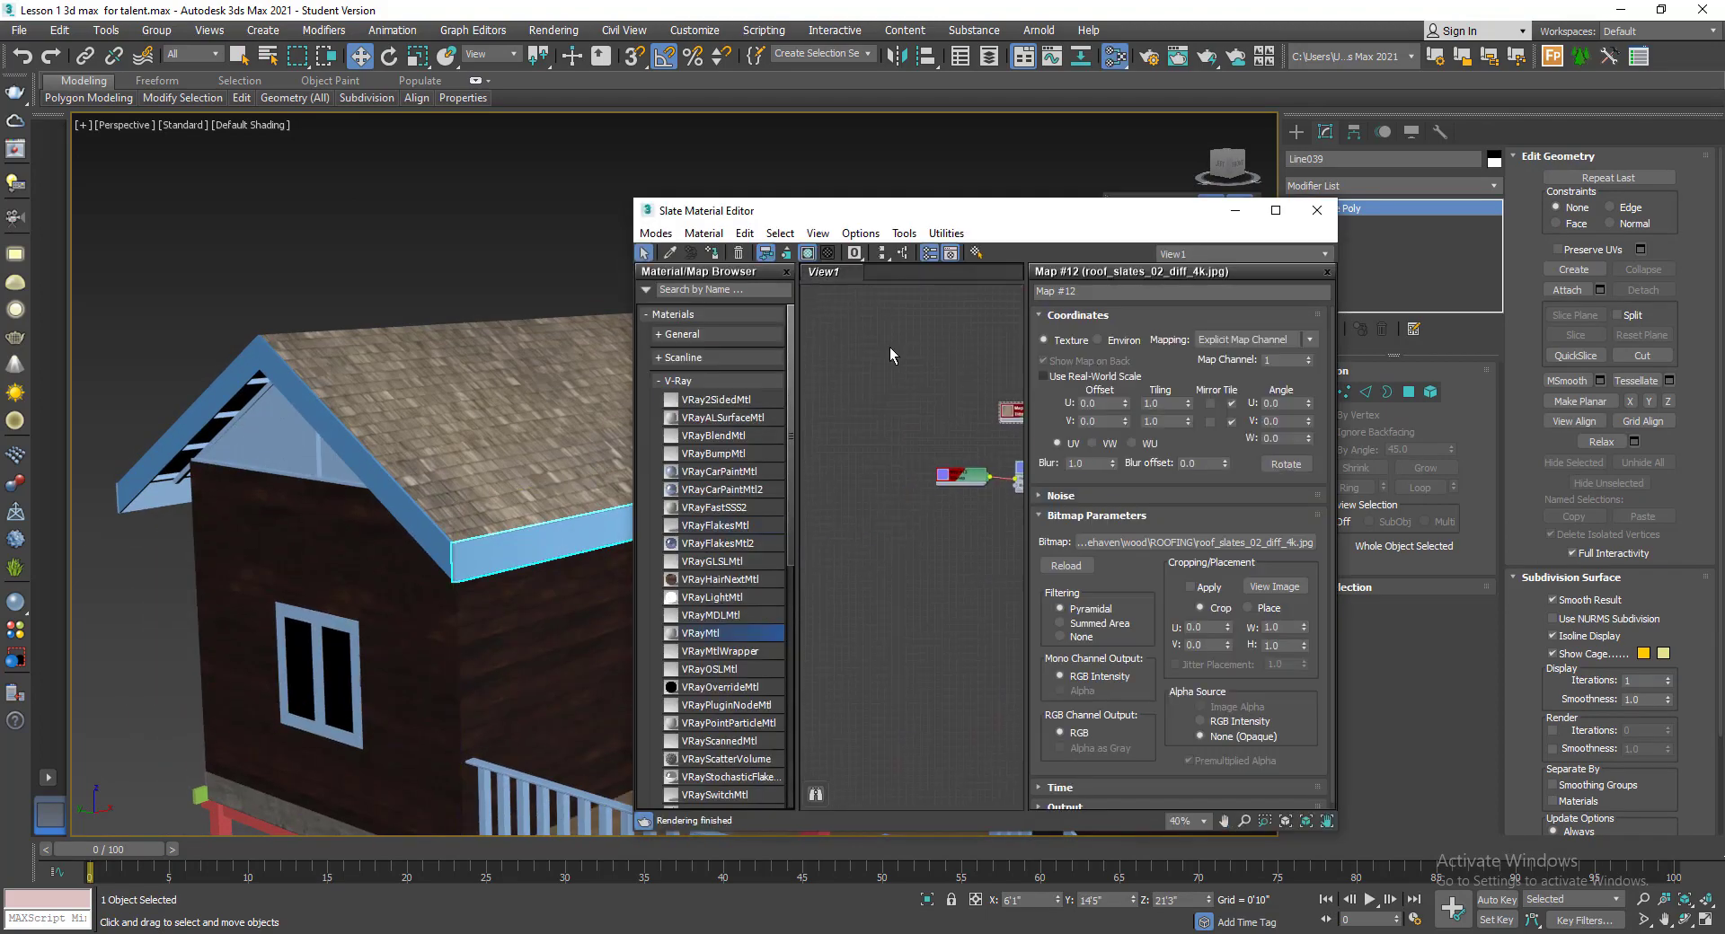
click(667, 254)
click(548, 629)
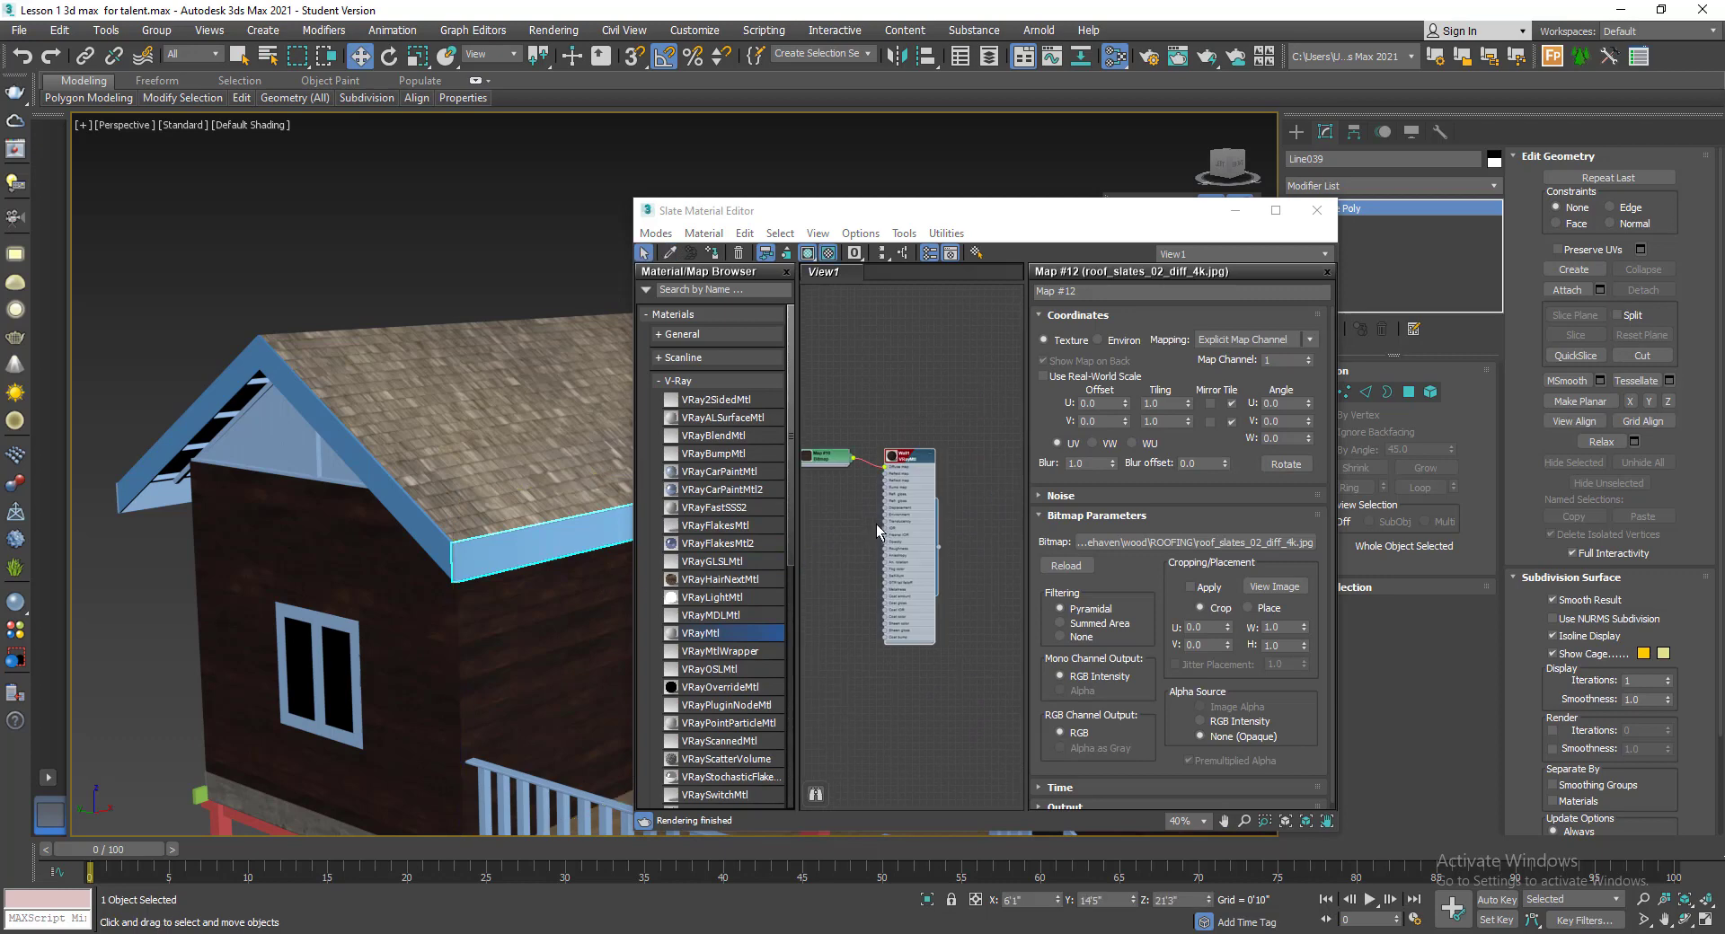
scroll(918, 490, up, 3)
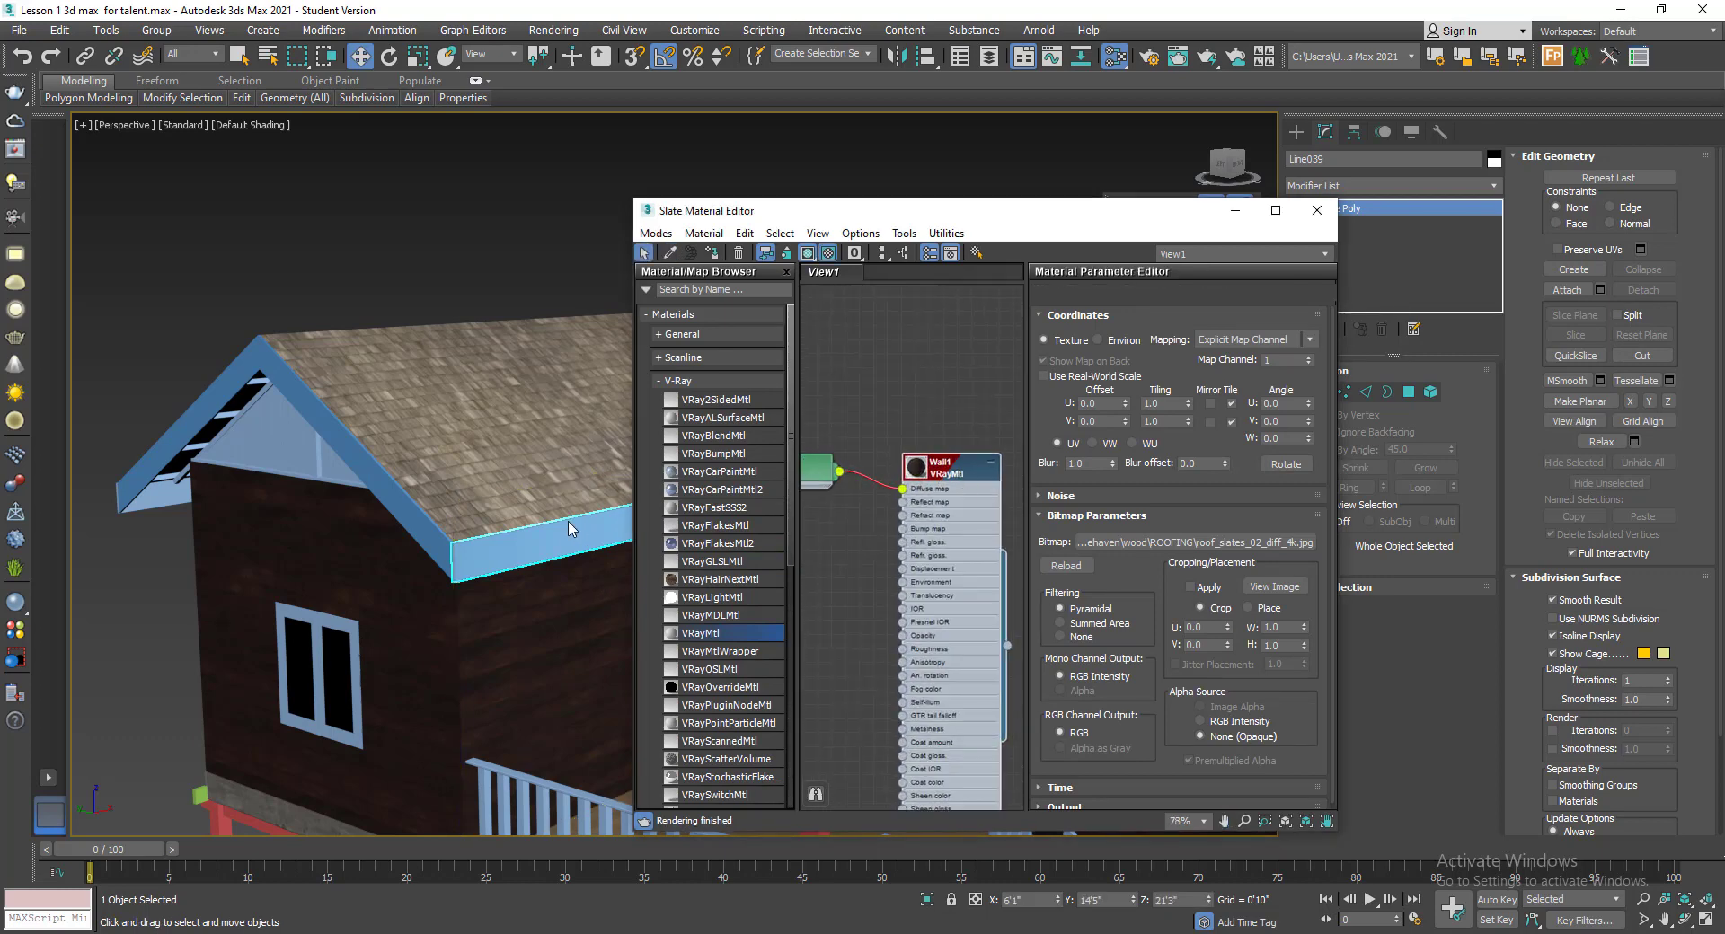
- Isolate the fascia board, assign the Wall1 material to it and close the material editor
key(alt+q)
middle_drag(586, 524, 397, 597)
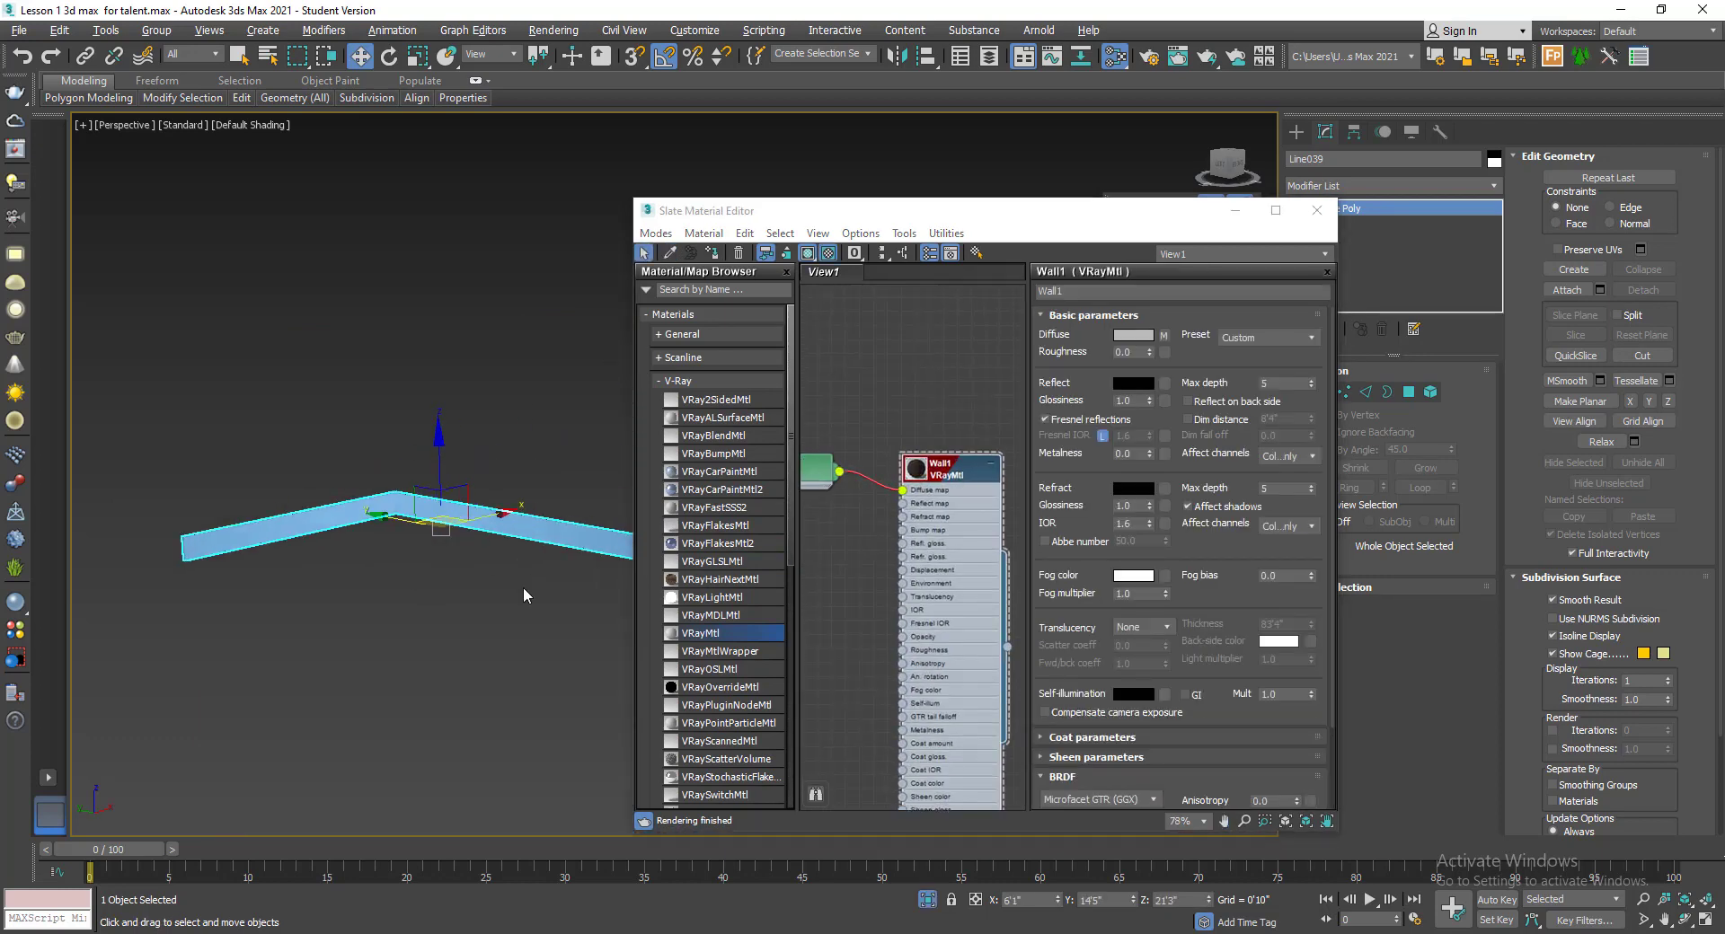
right_click(958, 477)
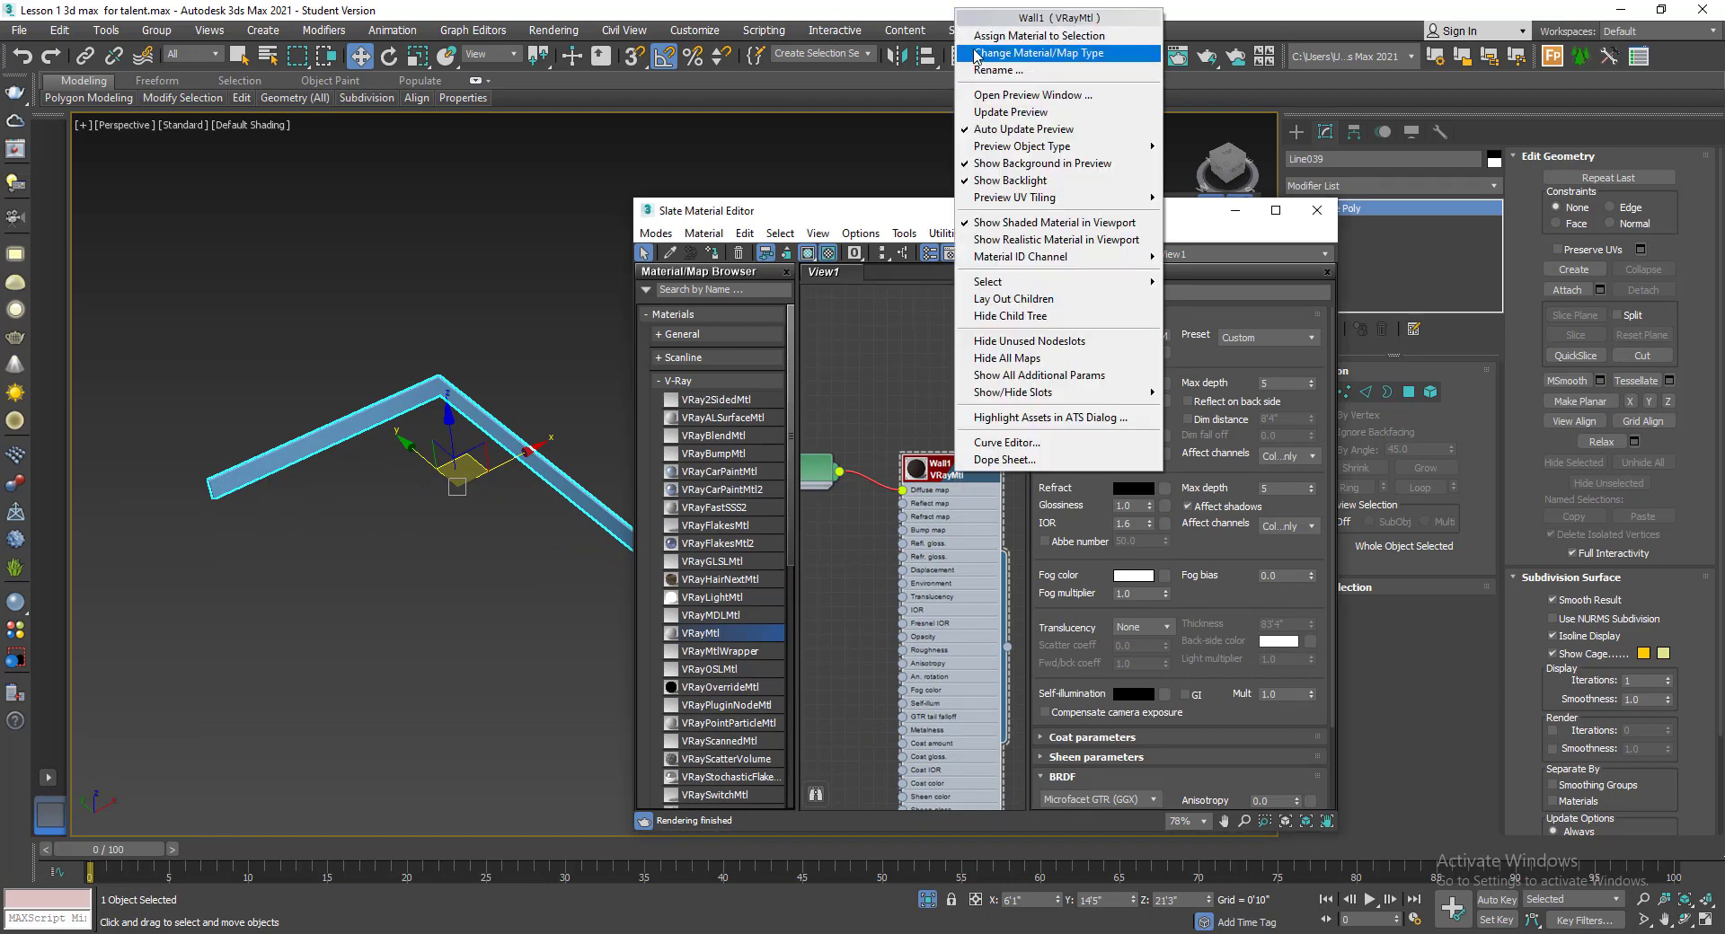
click(988, 36)
click(1315, 210)
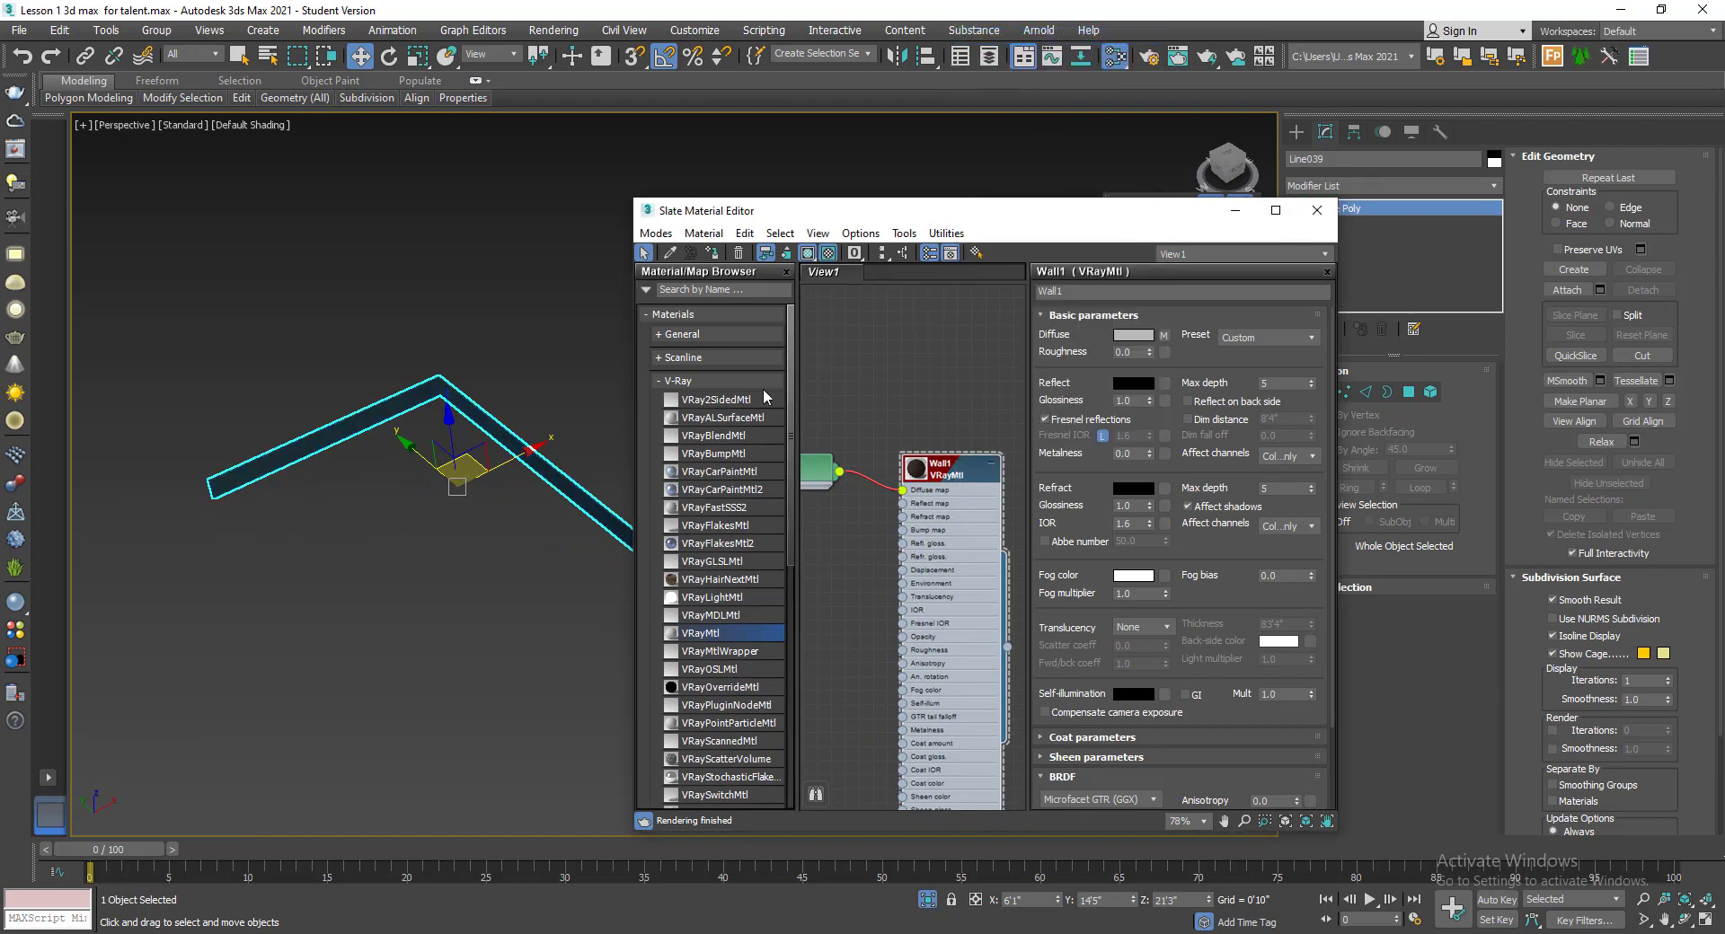
scroll(629, 395, up, 3)
alt+middle_drag(593, 395, 530, 414)
middle_drag(530, 413, 845, 288)
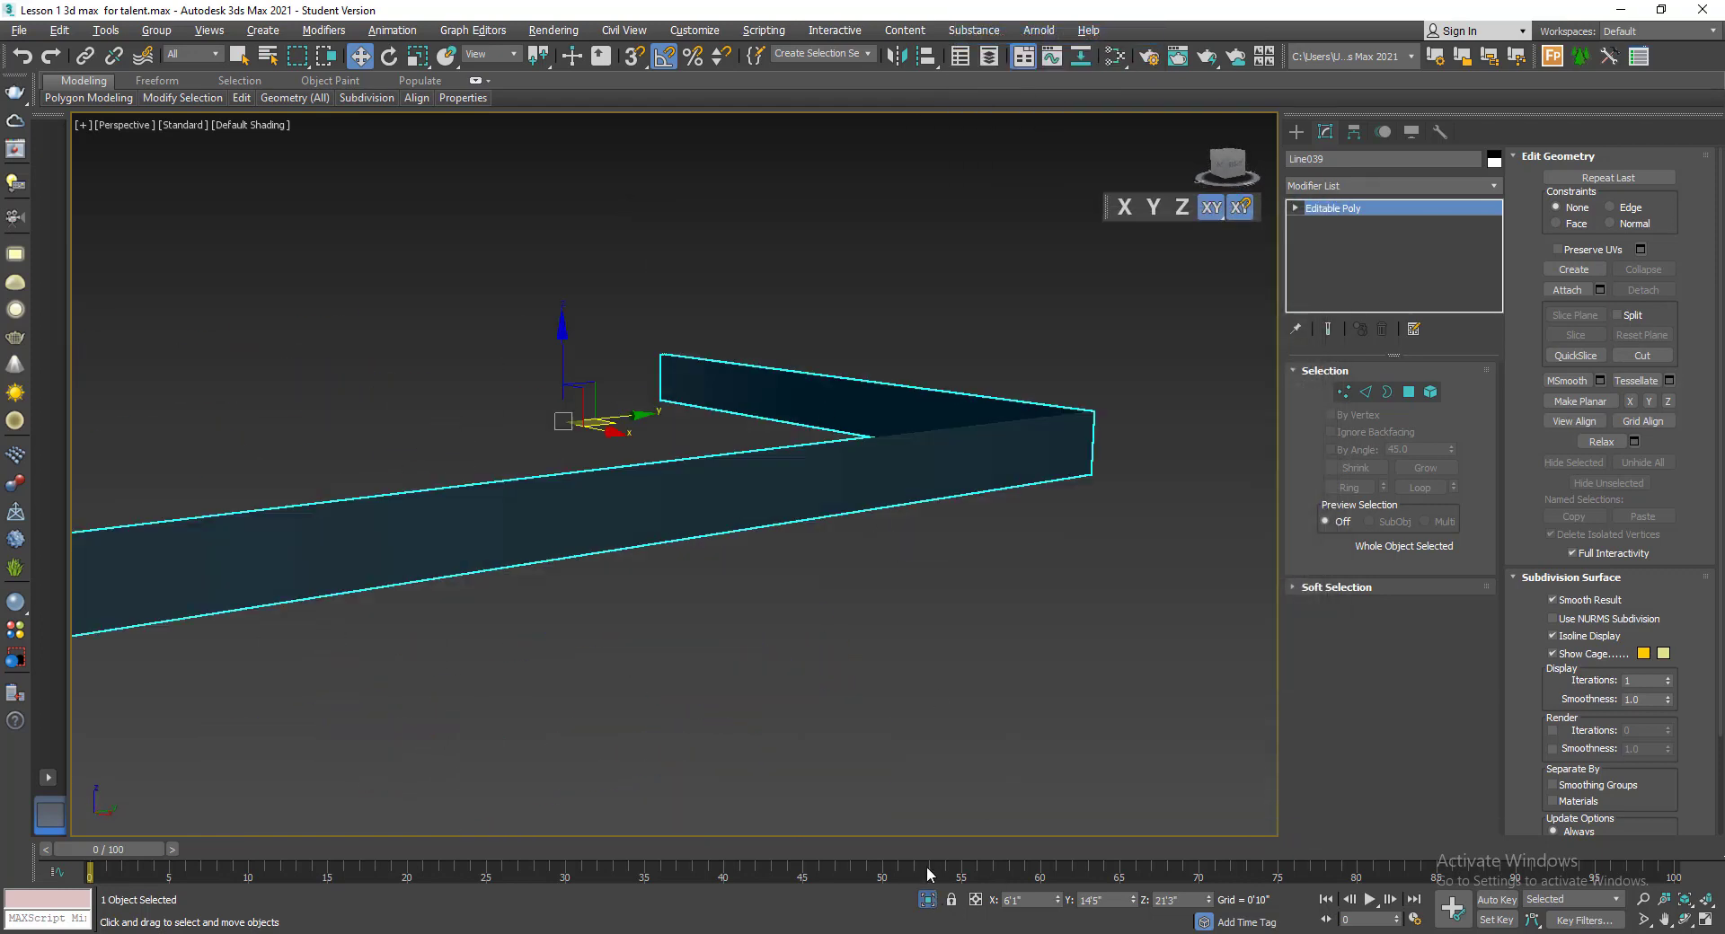
- Exit isolation, open the house wall's plank group recursively and select the top siding board beneath the fascia
click(928, 899)
scroll(575, 632, up, 5)
click(604, 635)
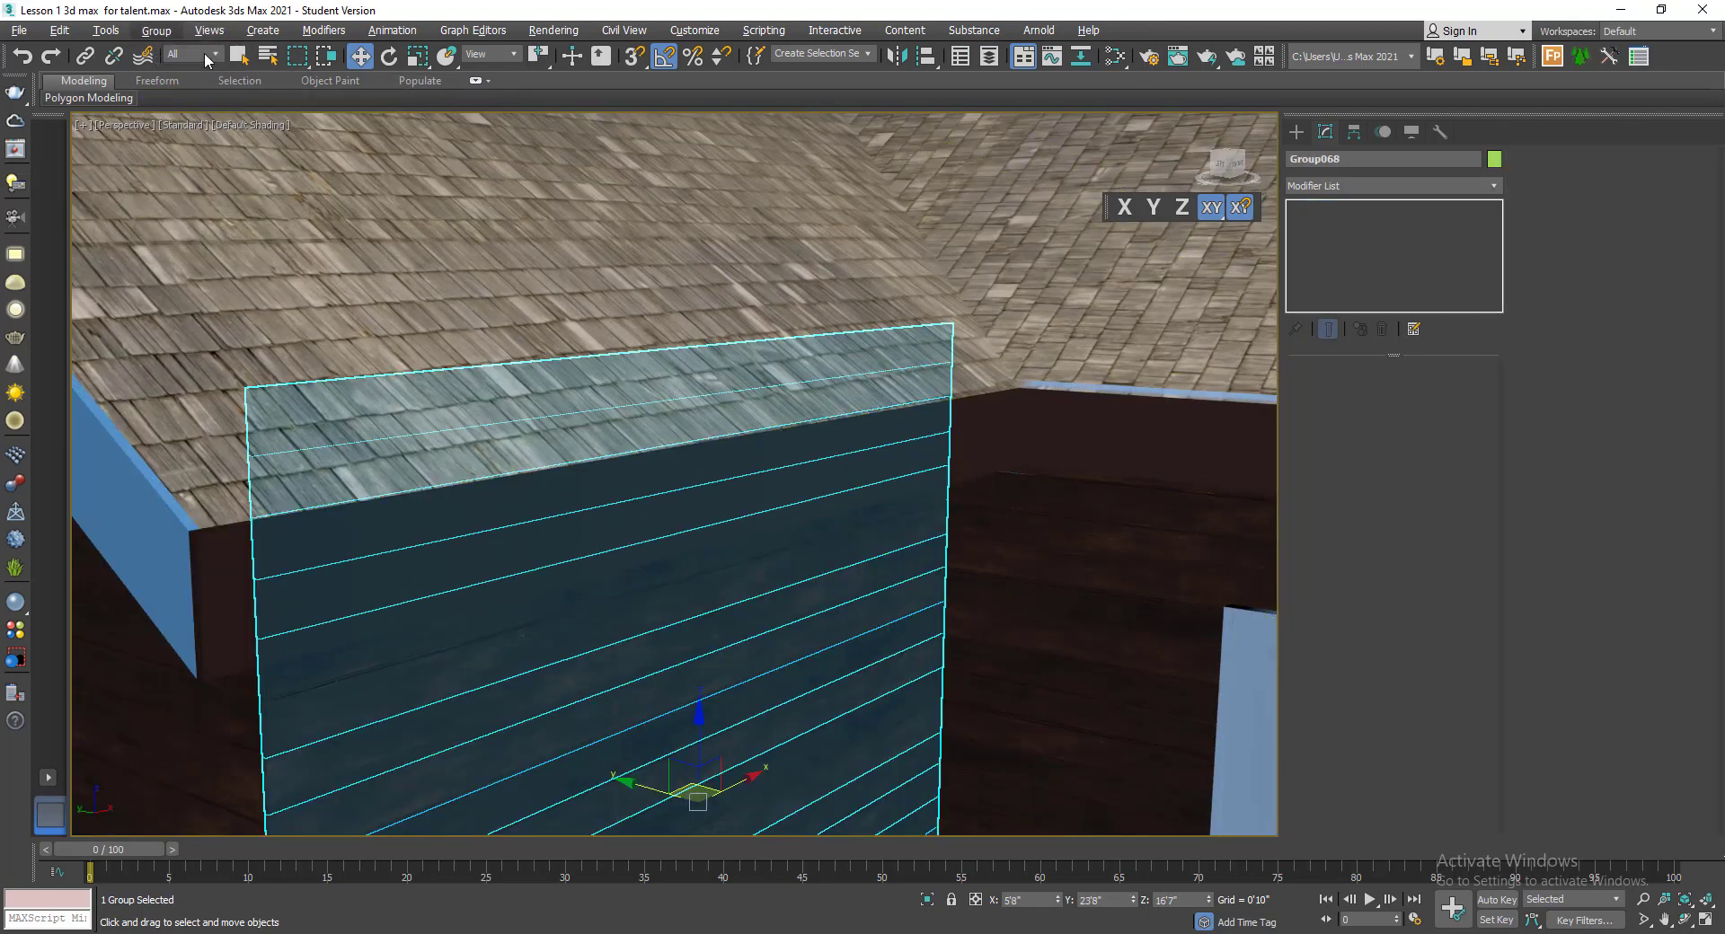
click(157, 30)
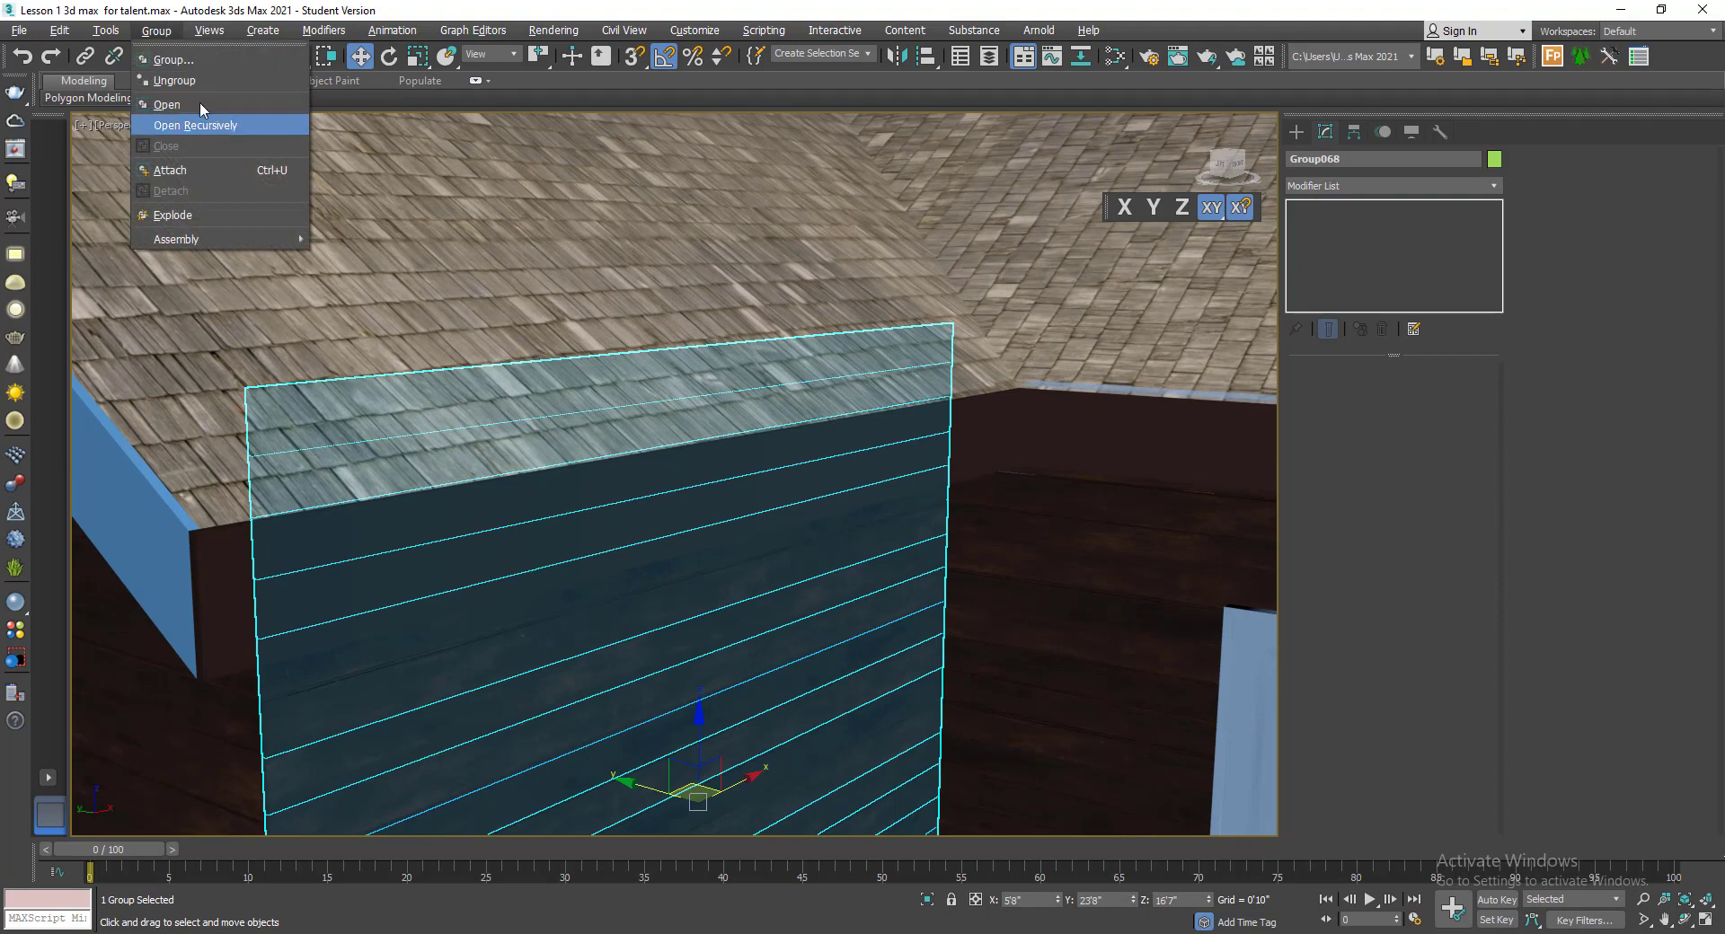
click(196, 125)
click(701, 552)
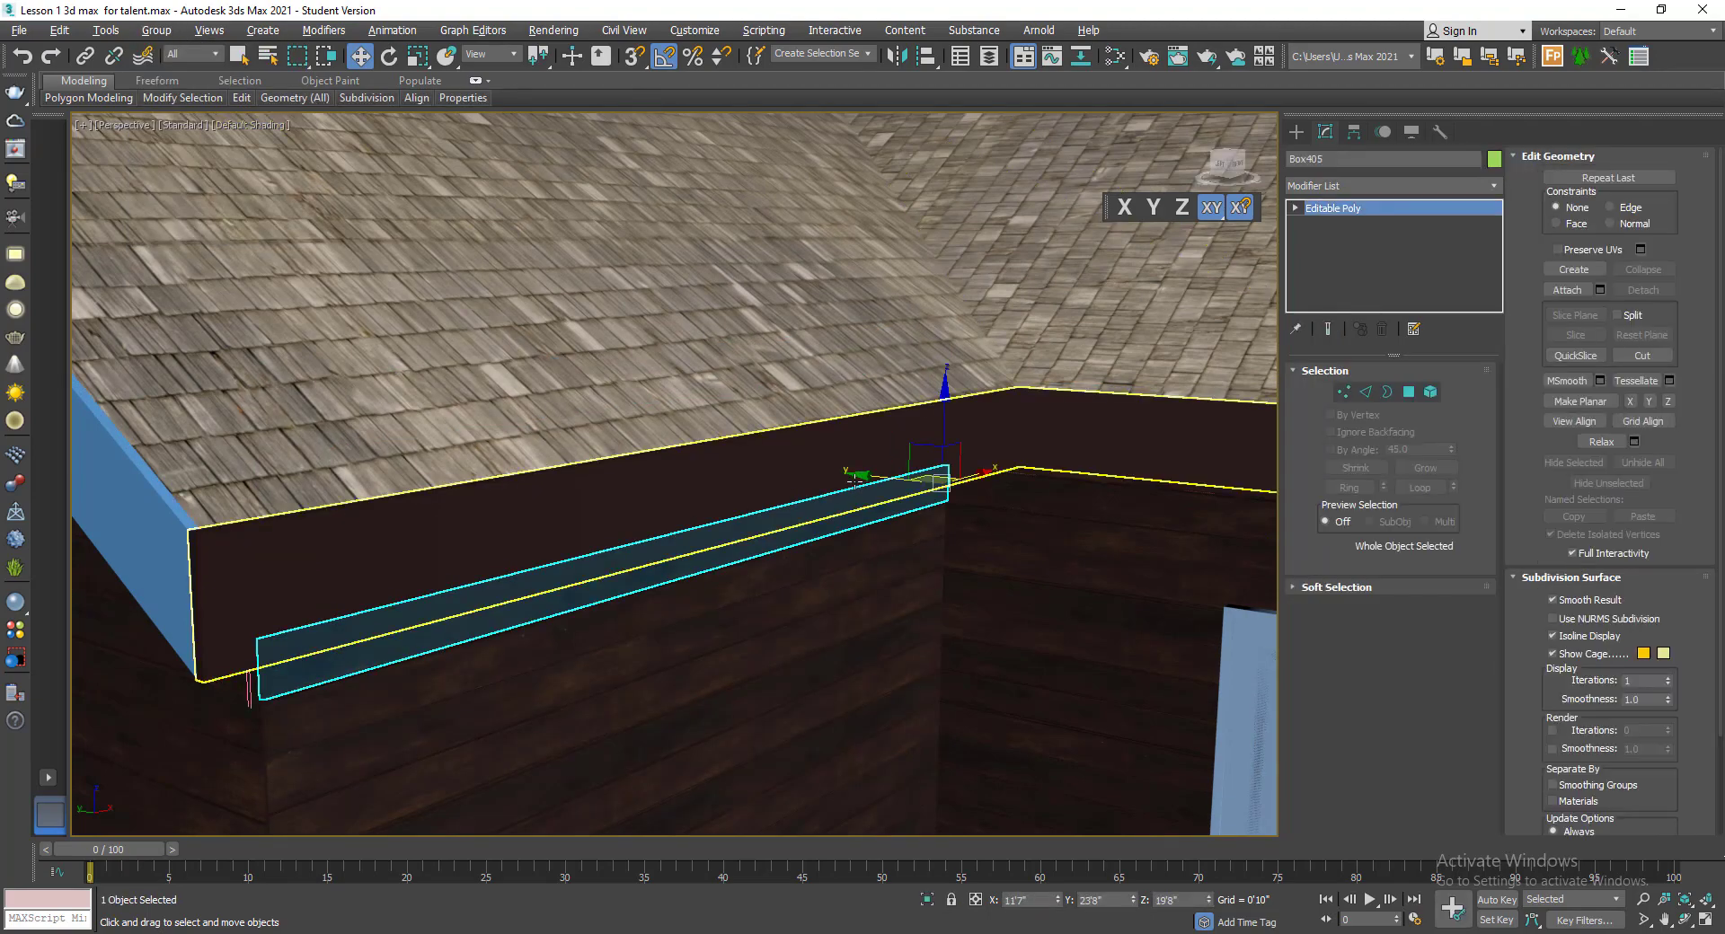
- Isolate the eave fascia board, add a UVW Map modifier to it and bring the rest of the house back
scroll(422, 582, up, 3)
middle_drag(439, 581, 631, 305)
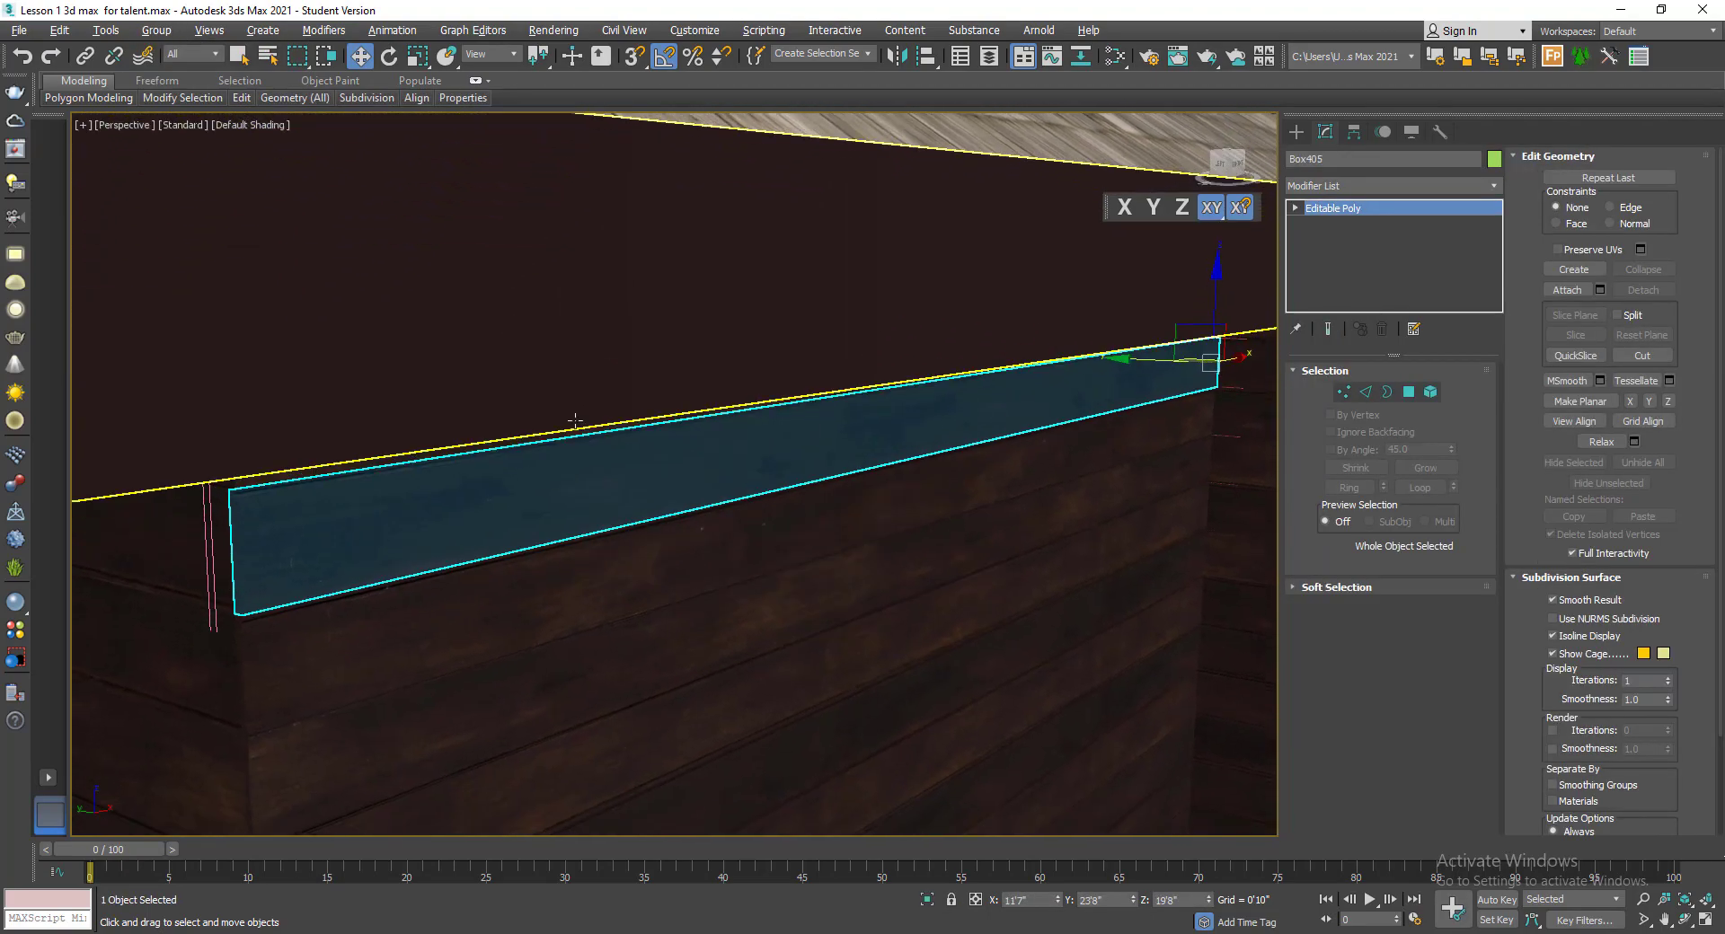
middle_drag(575, 421, 627, 486)
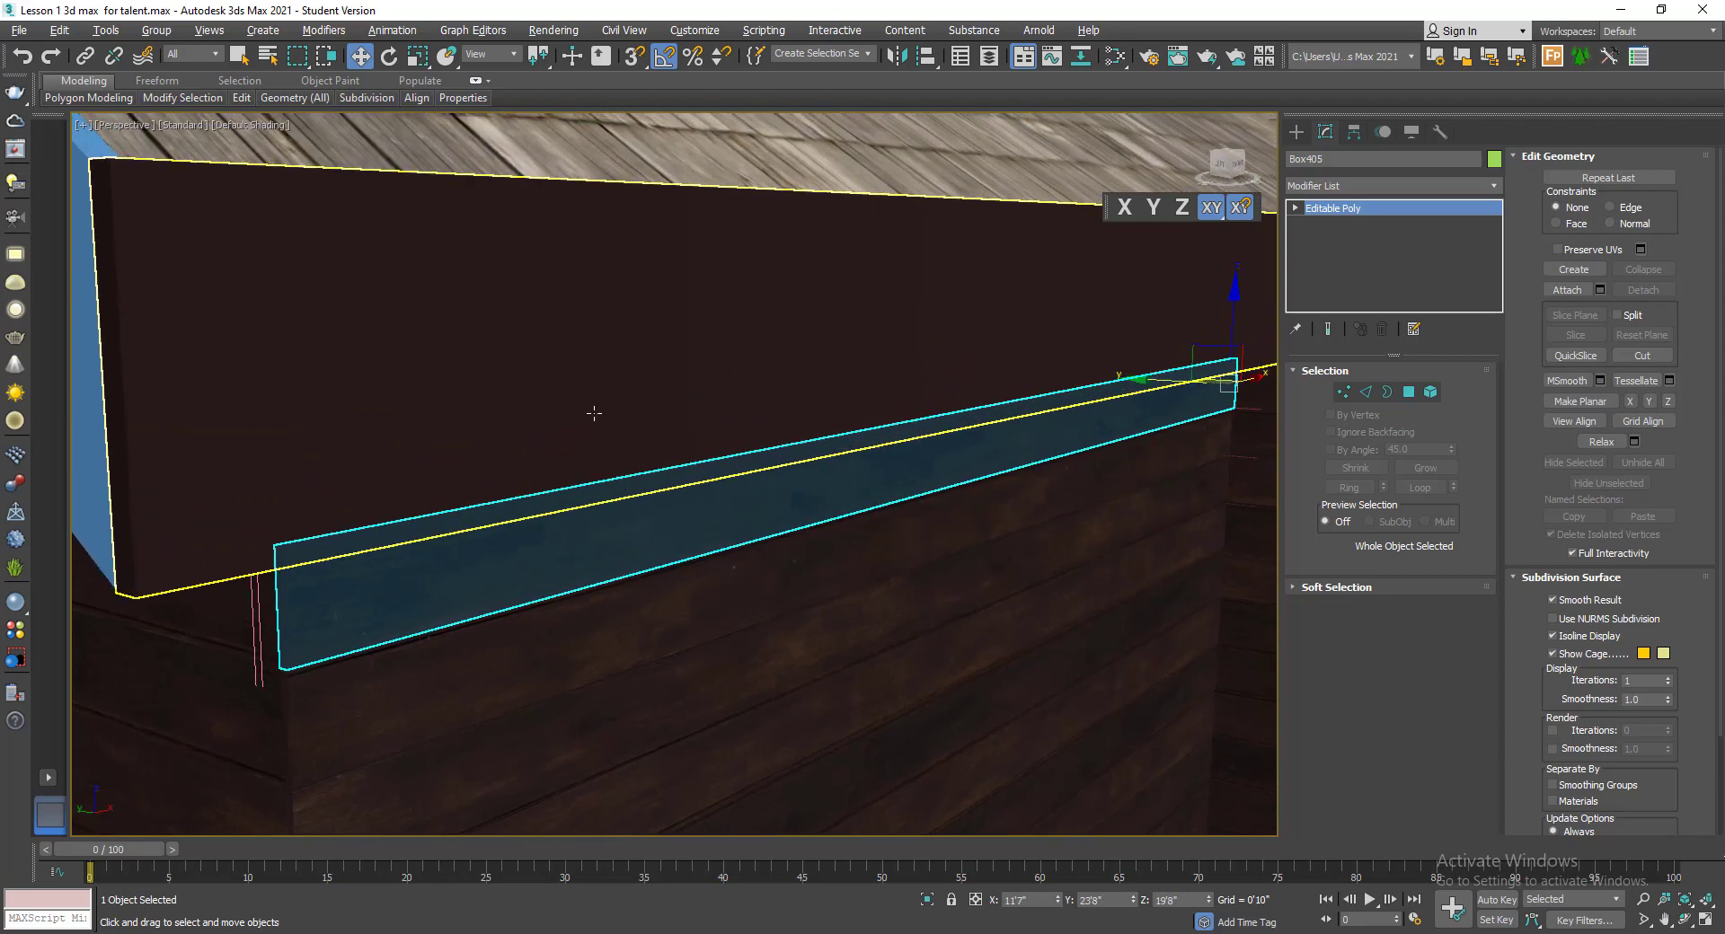
click(589, 408)
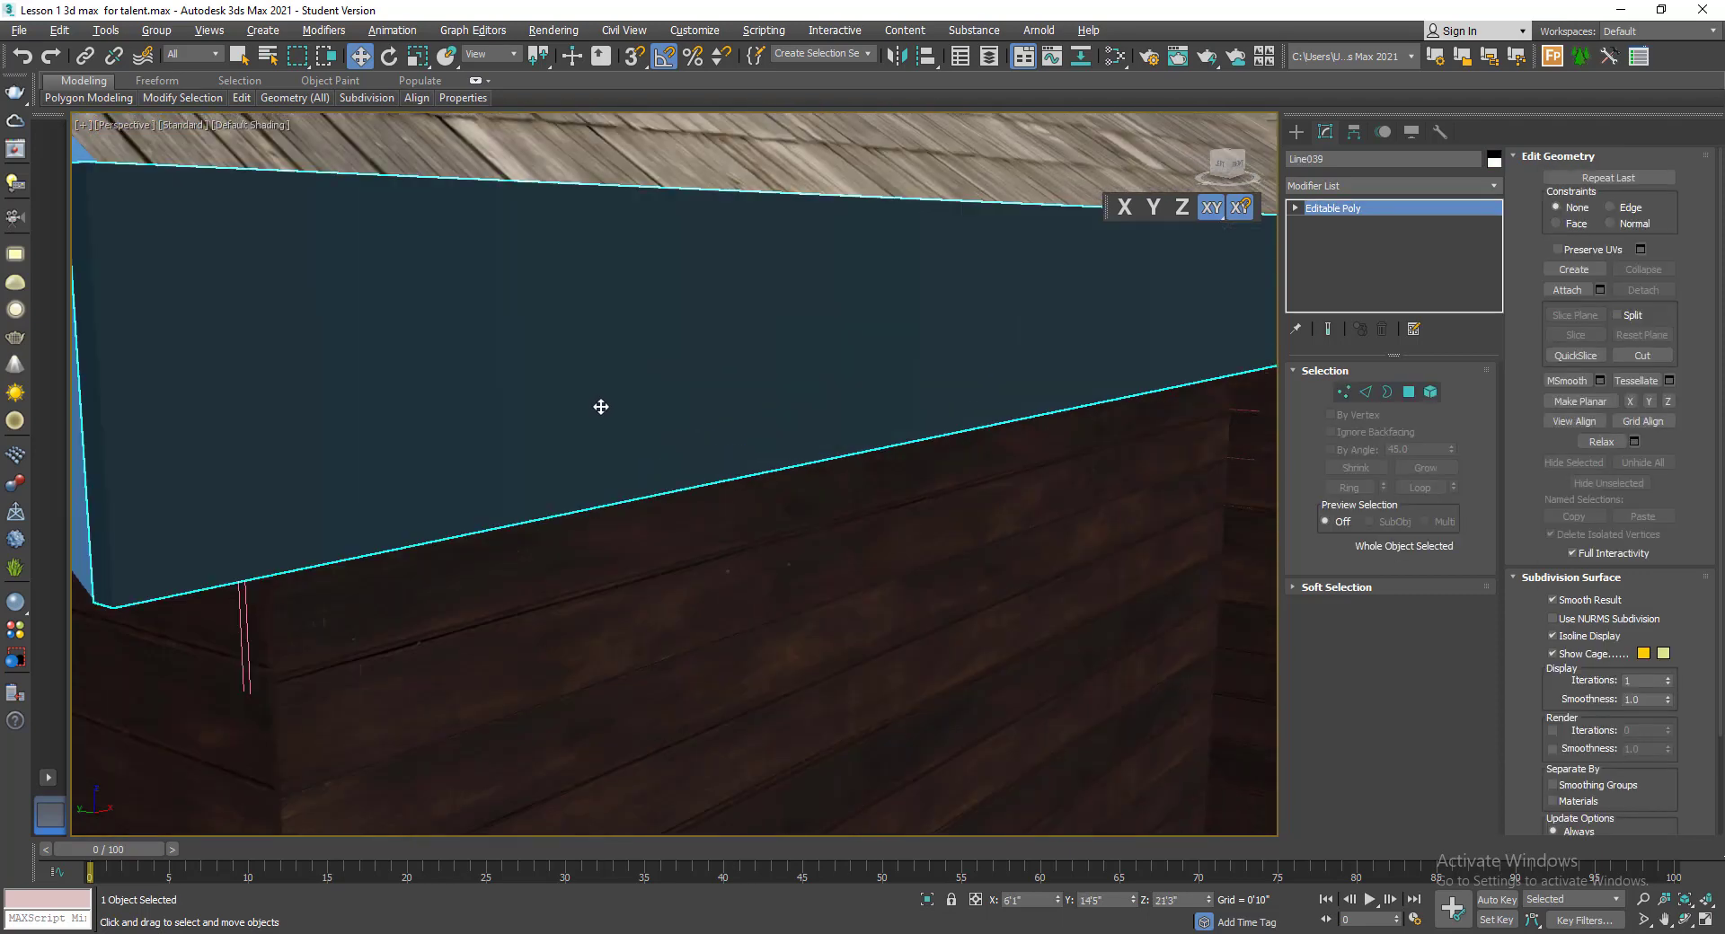
key(alt+q)
alt+middle_drag(616, 409, 1231, 385)
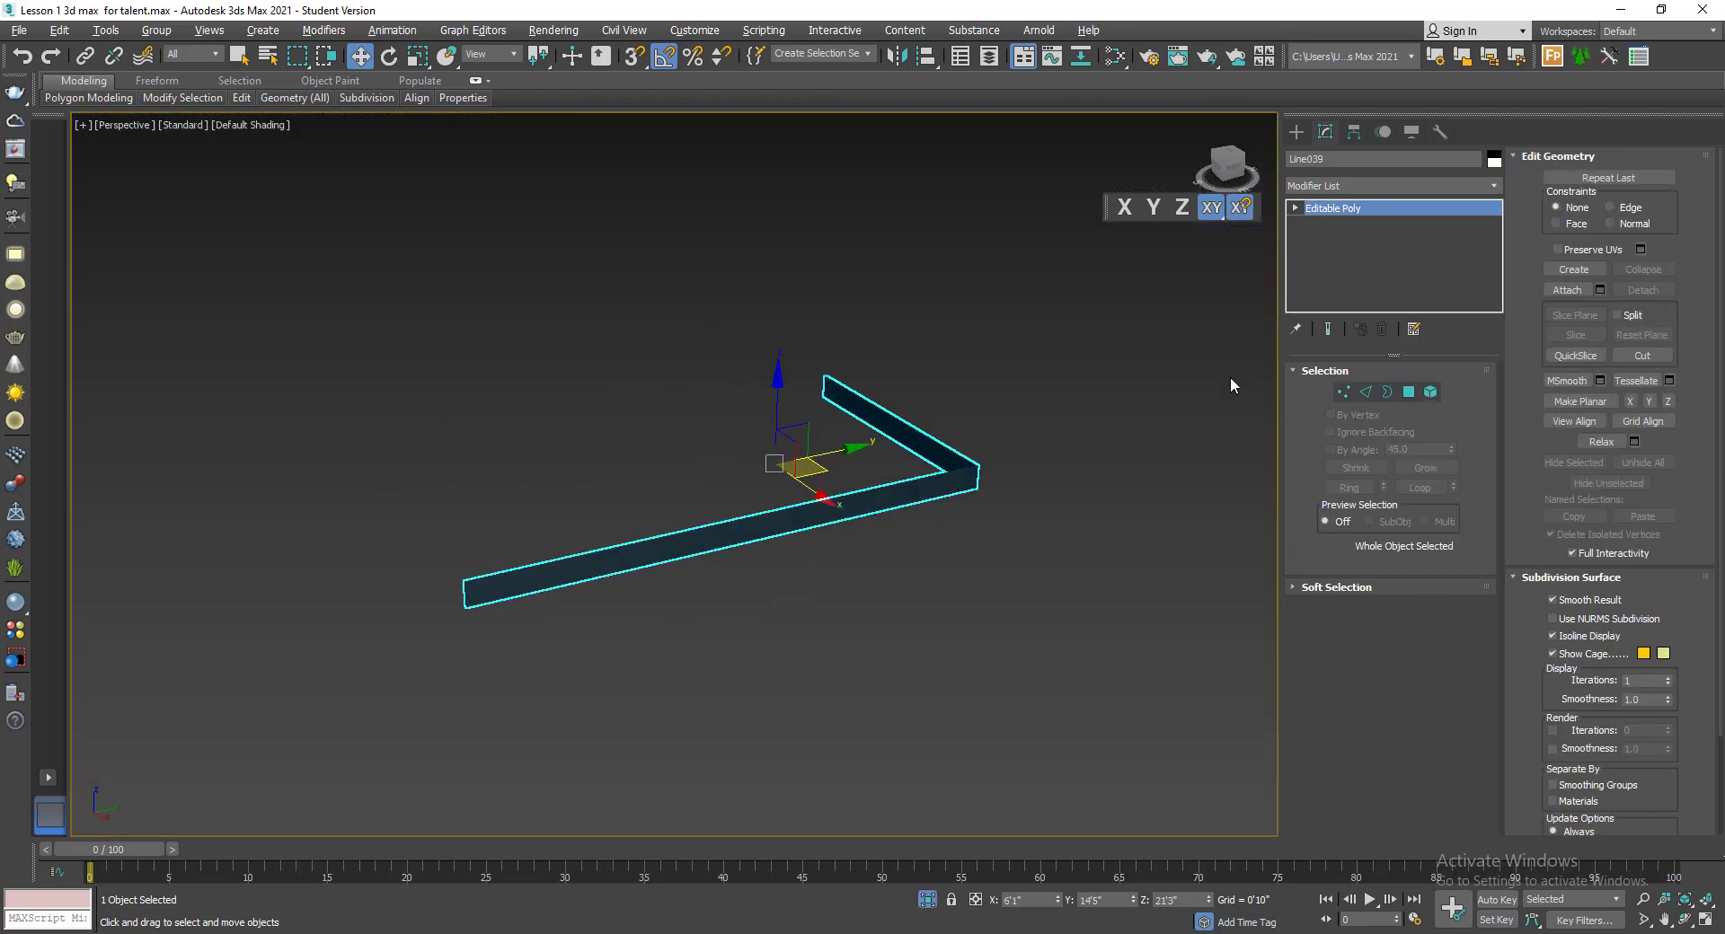
click(1358, 186)
text(uvw)
key(Return)
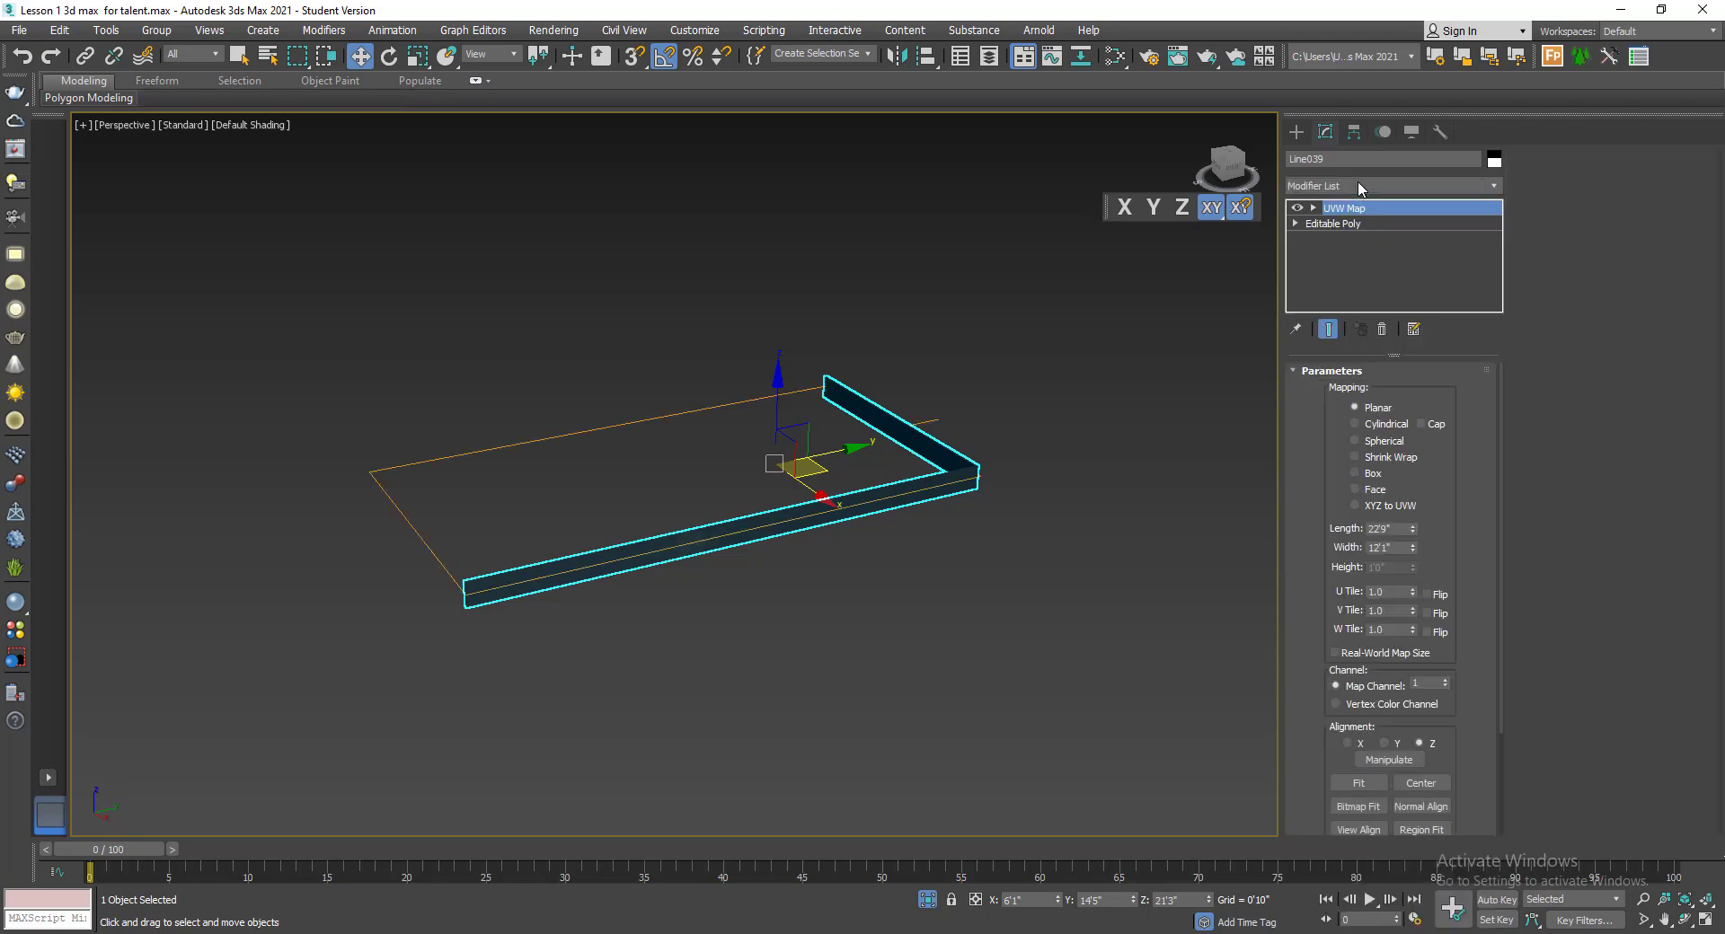
click(928, 900)
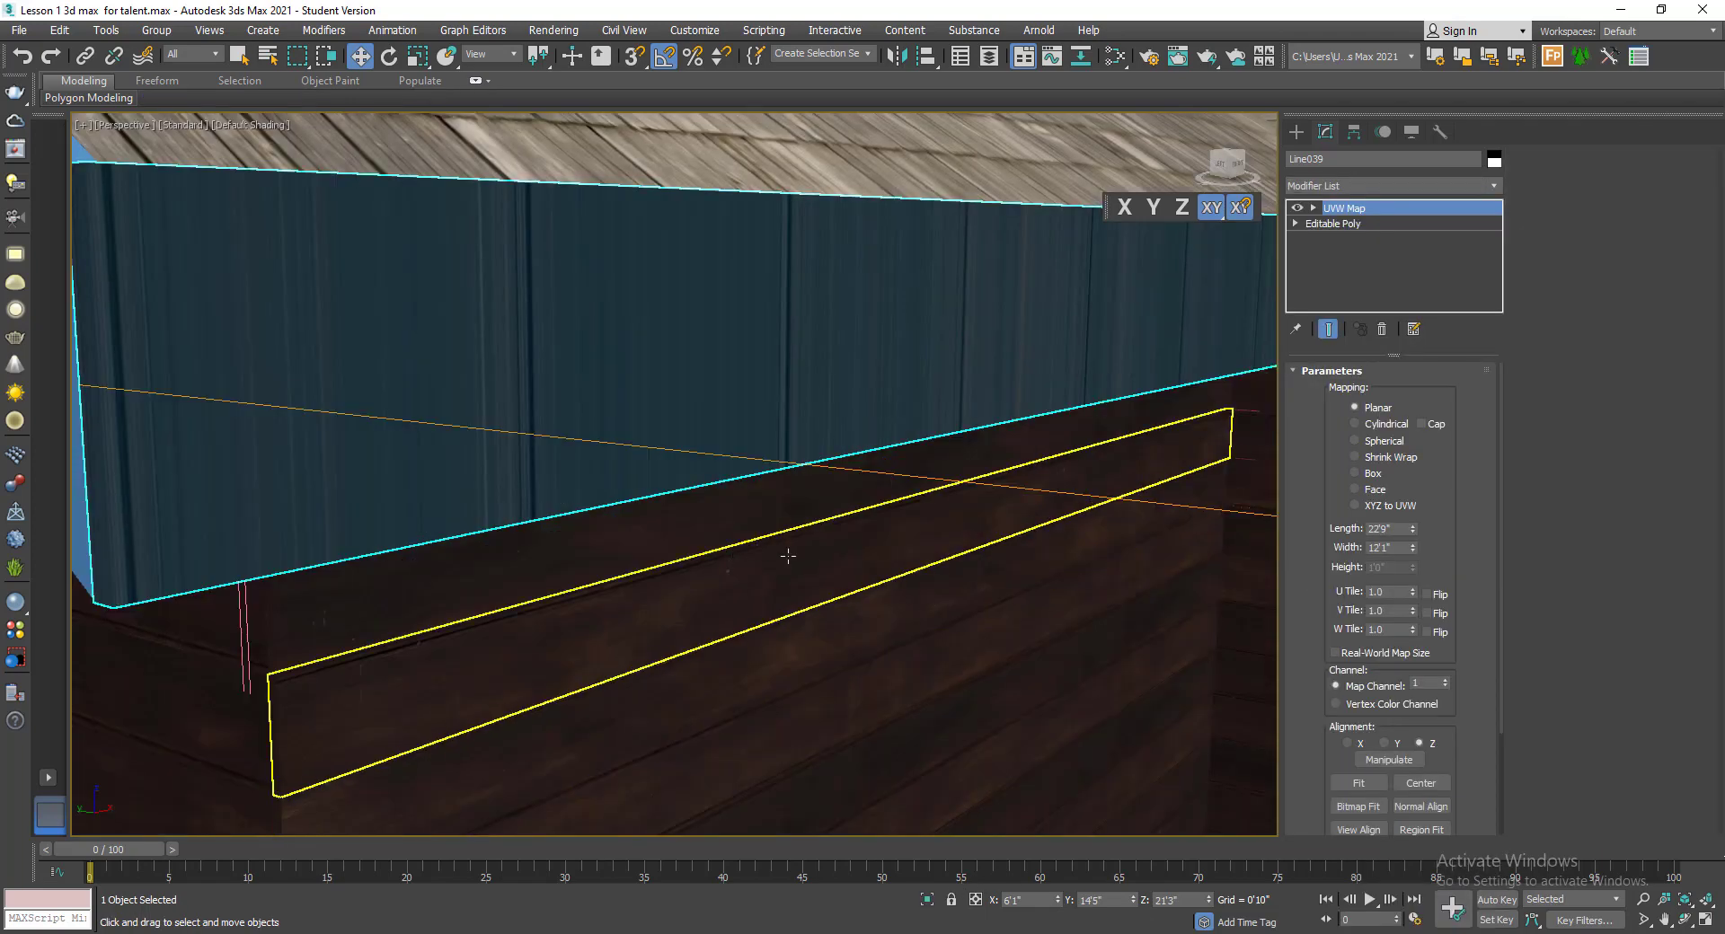
scroll(1463, 645, down, 3)
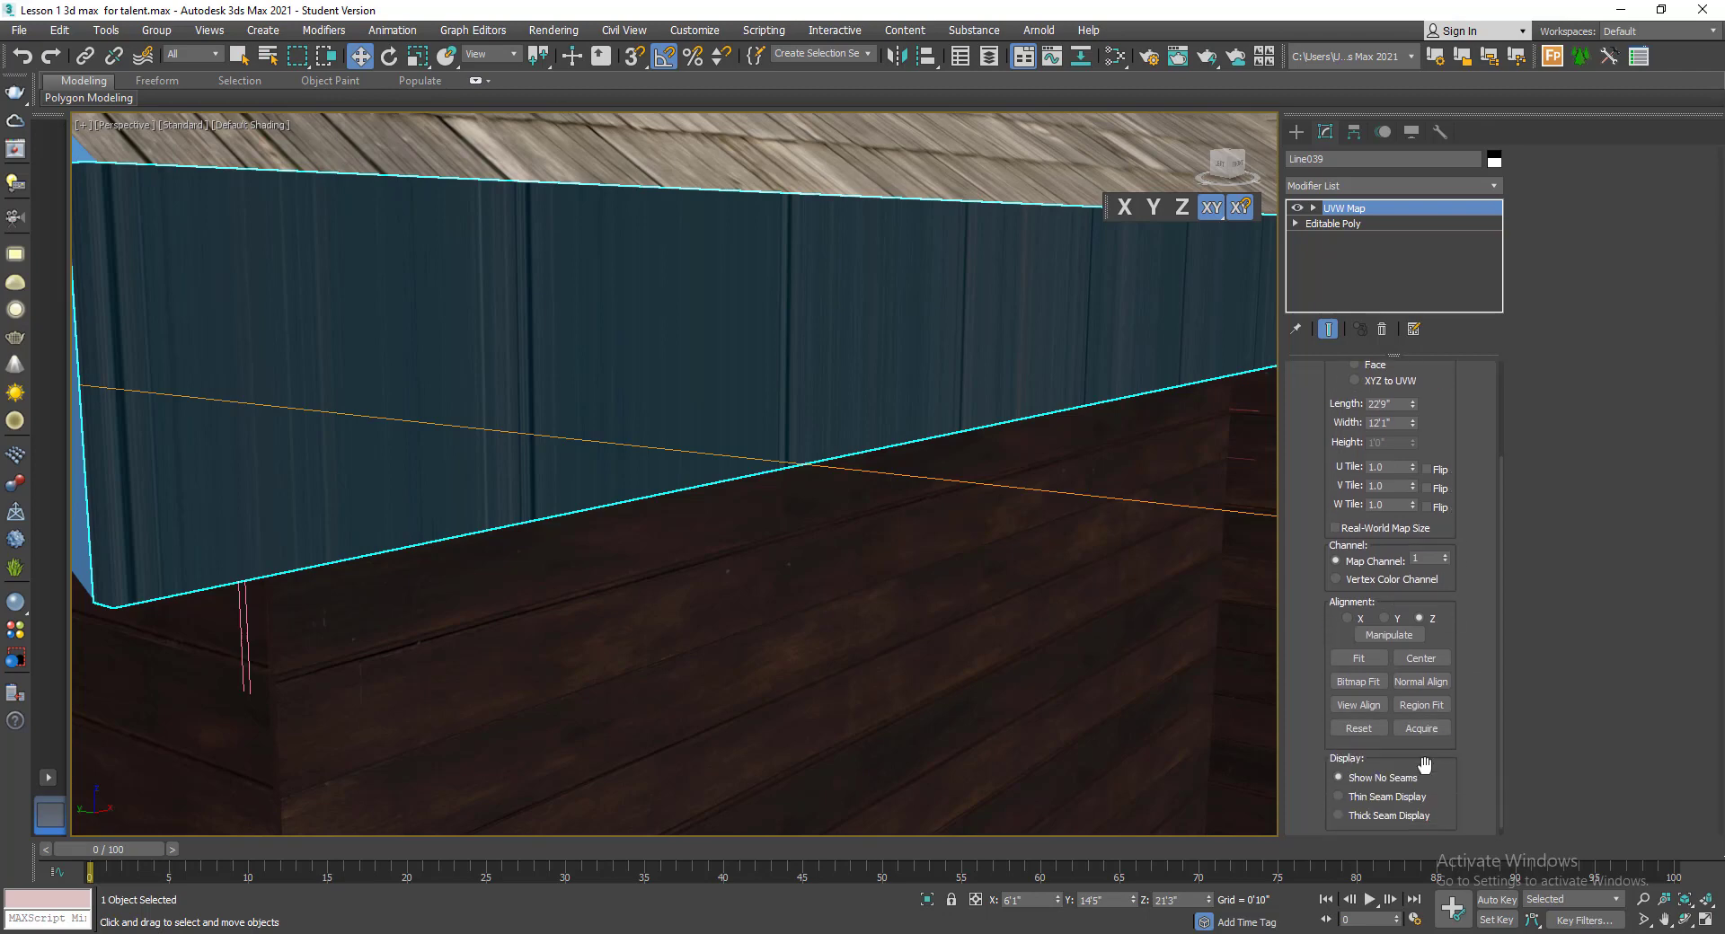
click(1421, 729)
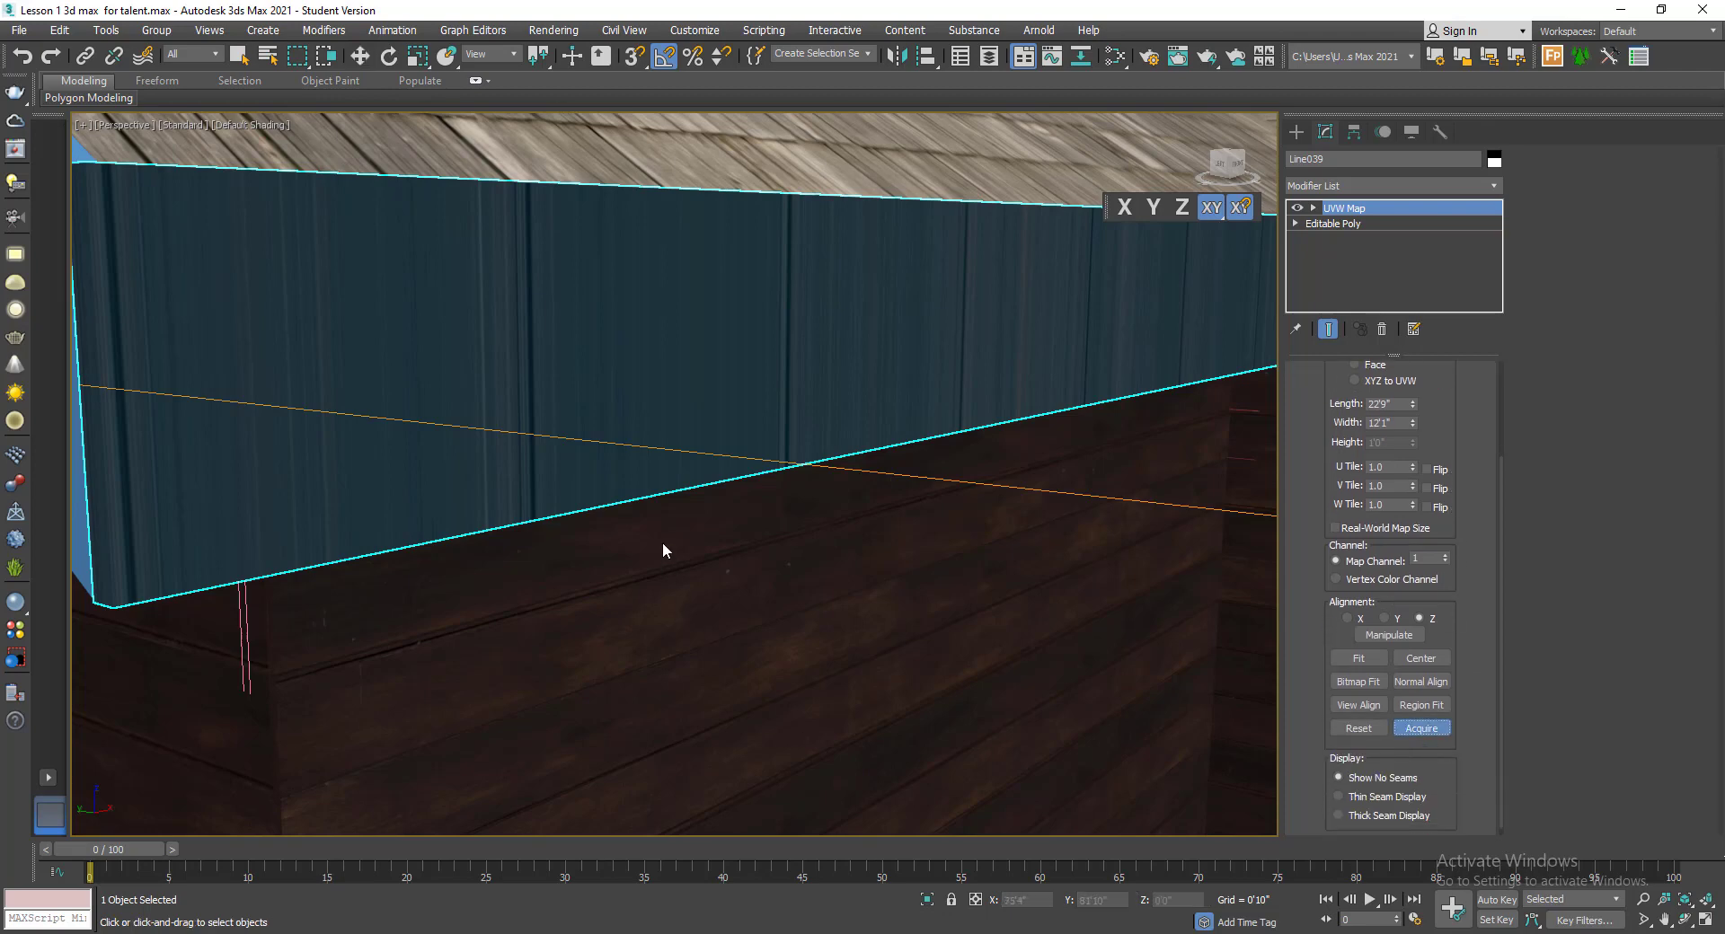
scroll(769, 641, down, 5)
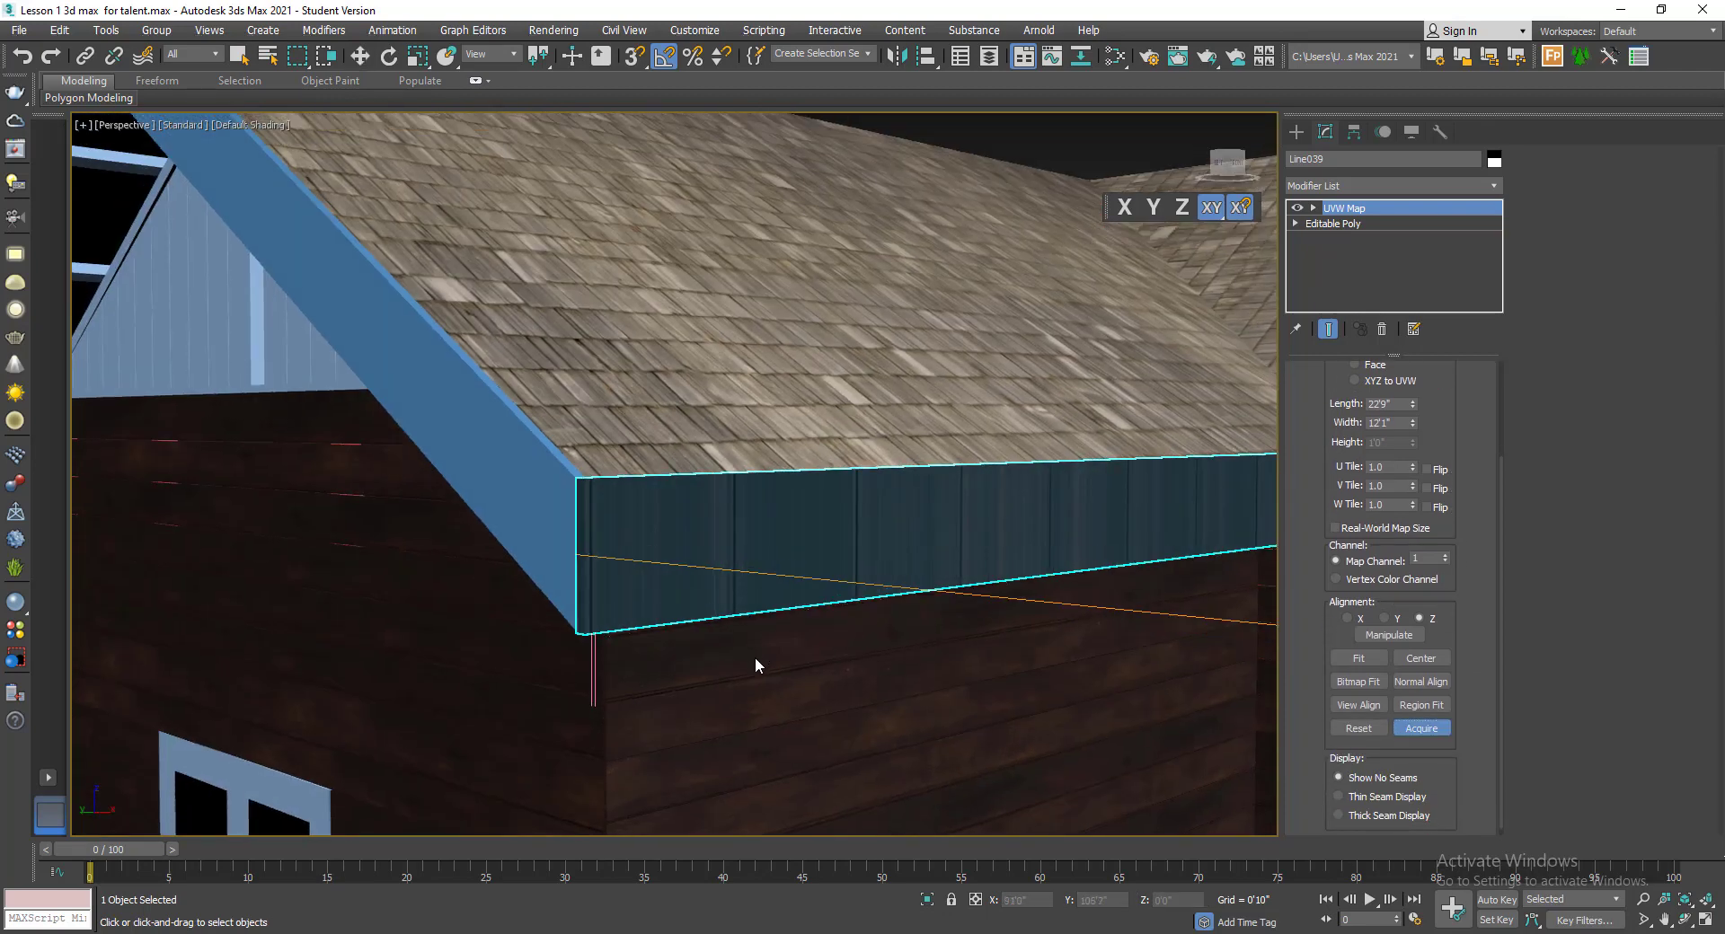
middle_drag(777, 666, 731, 618)
right_click(731, 618)
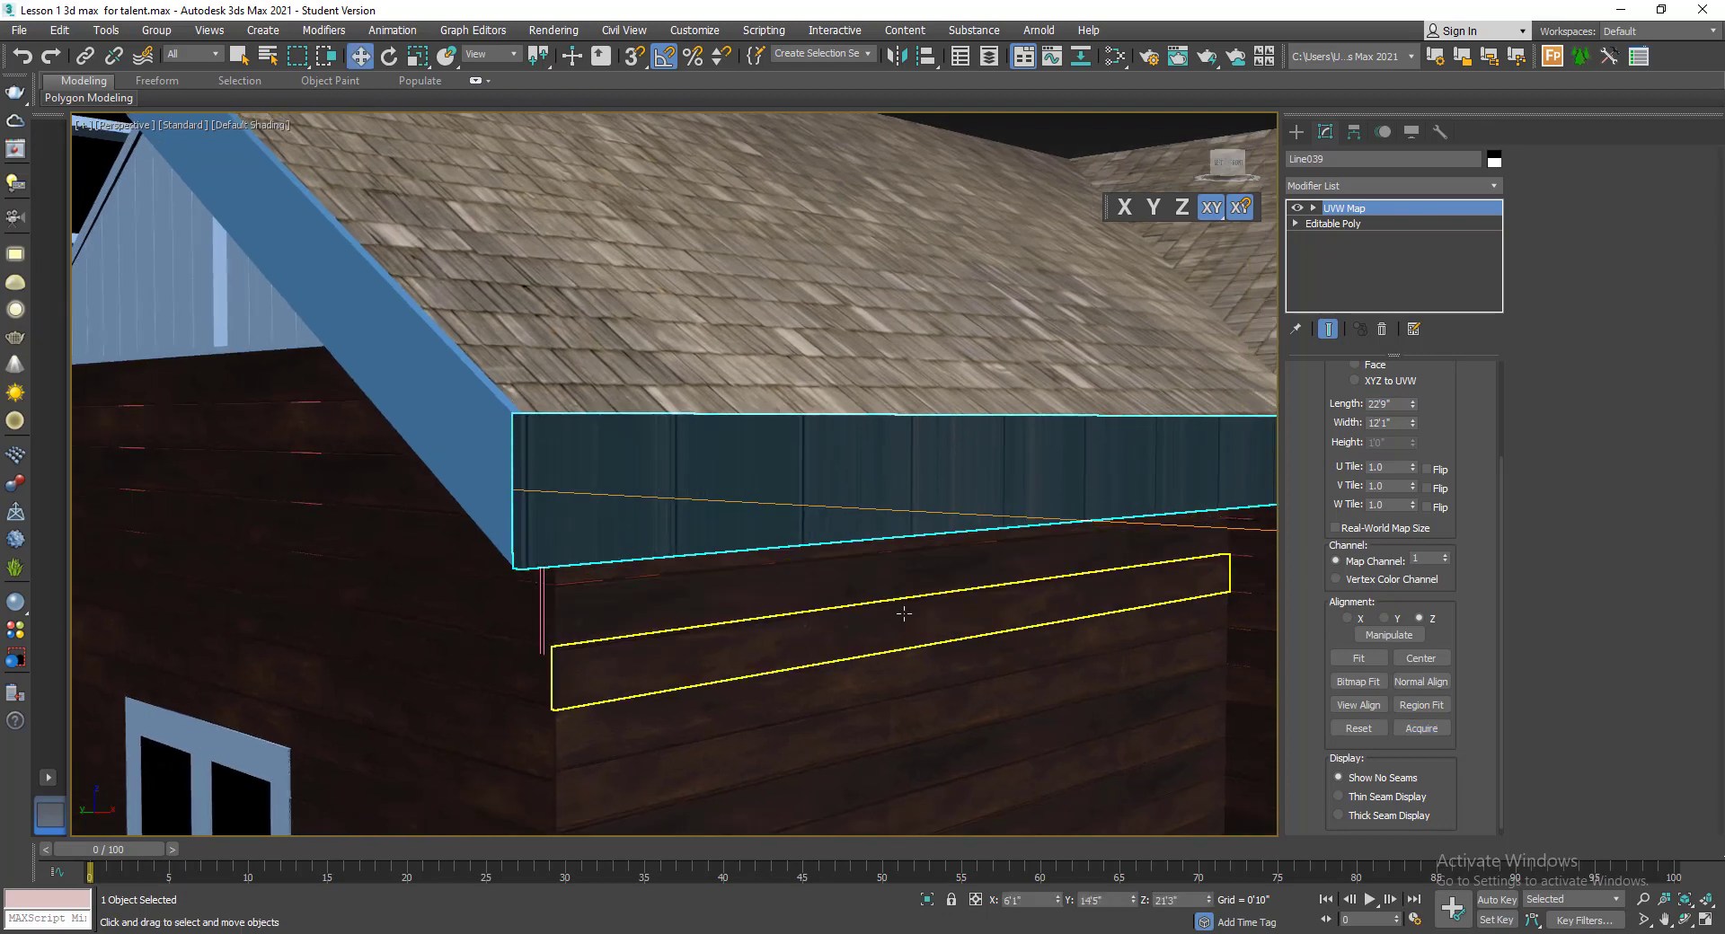
- Set the eave fascia's UVW mapping type to Box
scroll(1356, 490, up, 3)
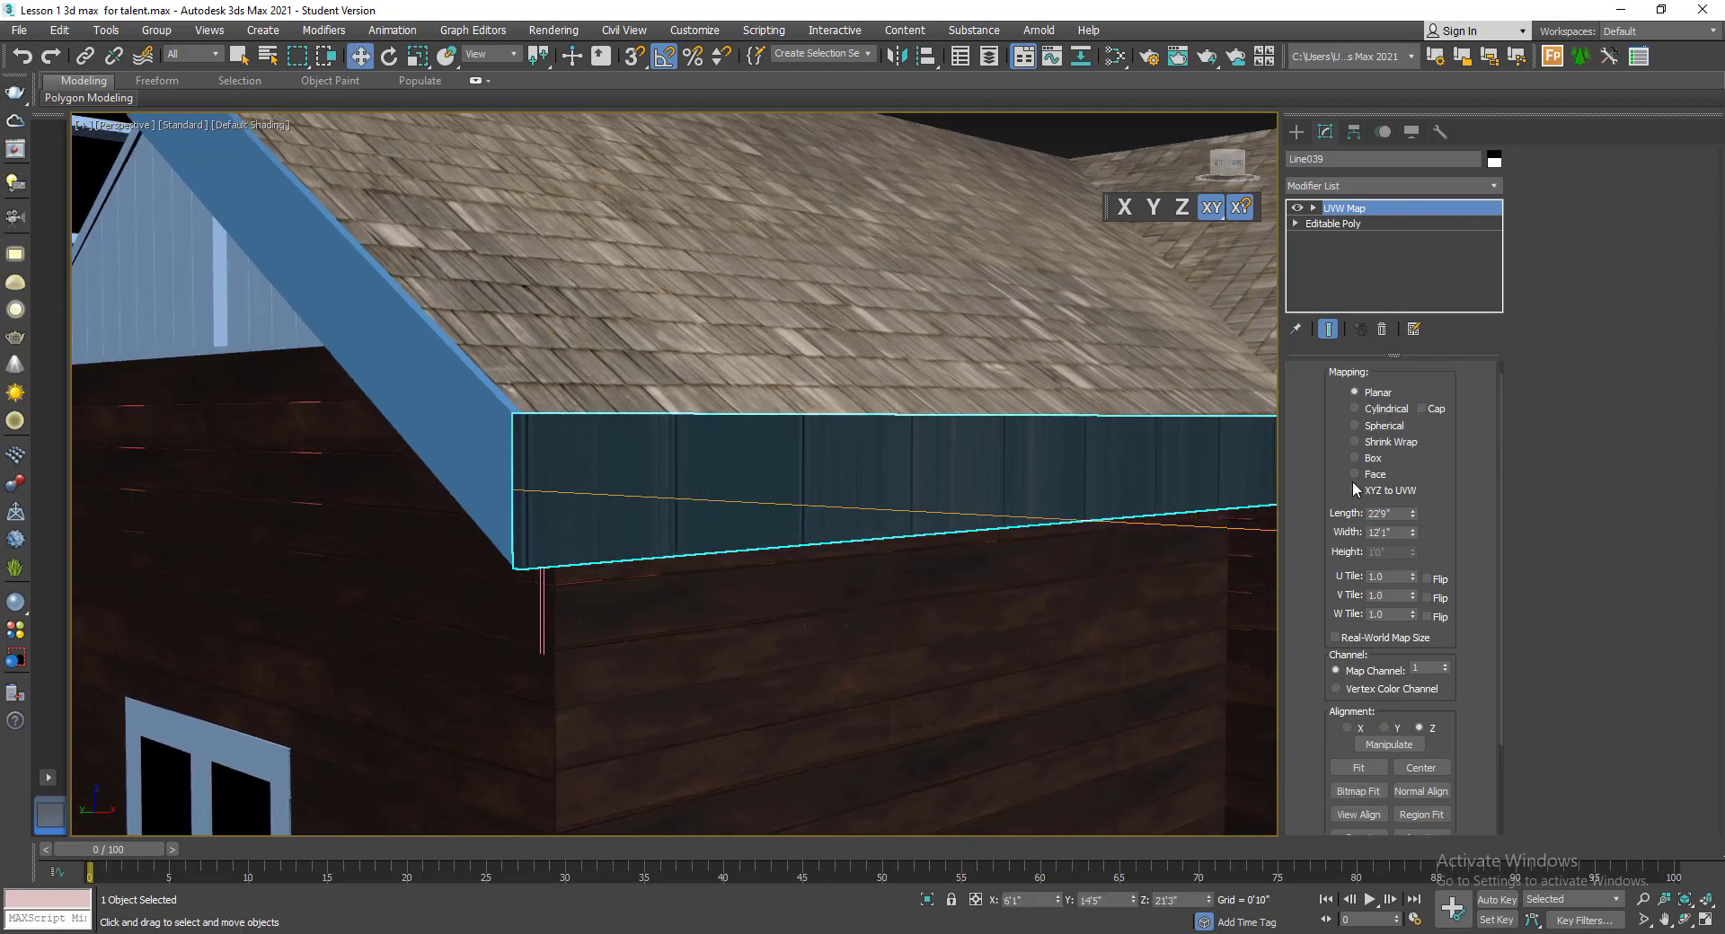
click(1369, 456)
scroll(1409, 659, down, 3)
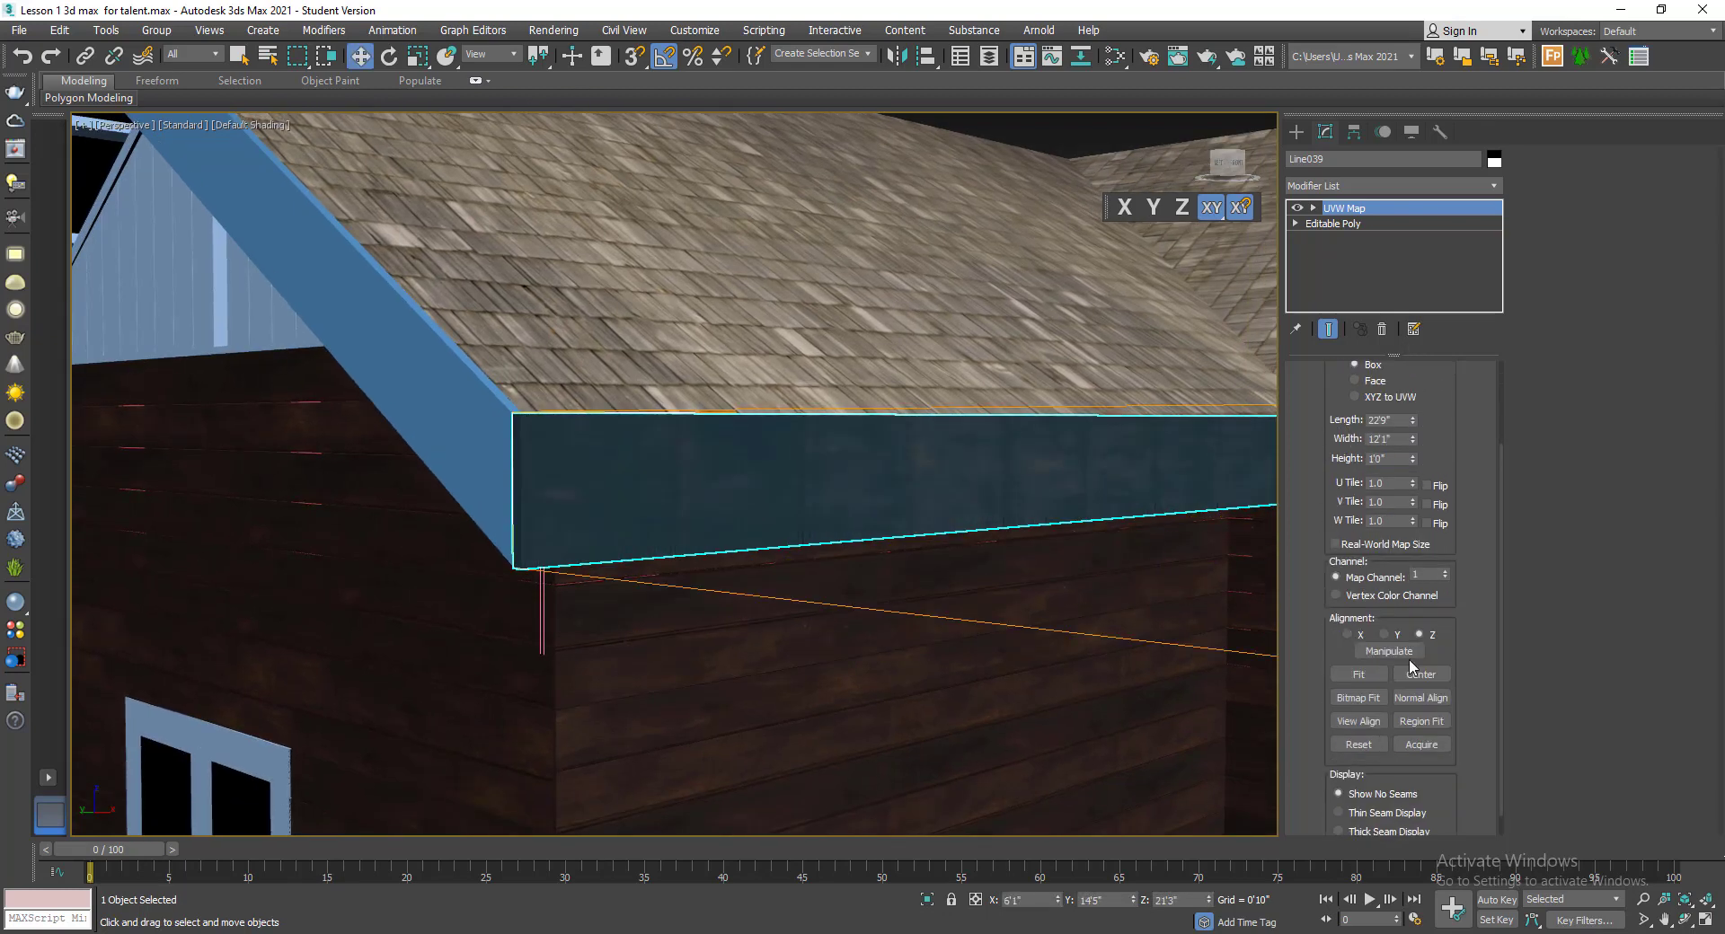
click(1437, 742)
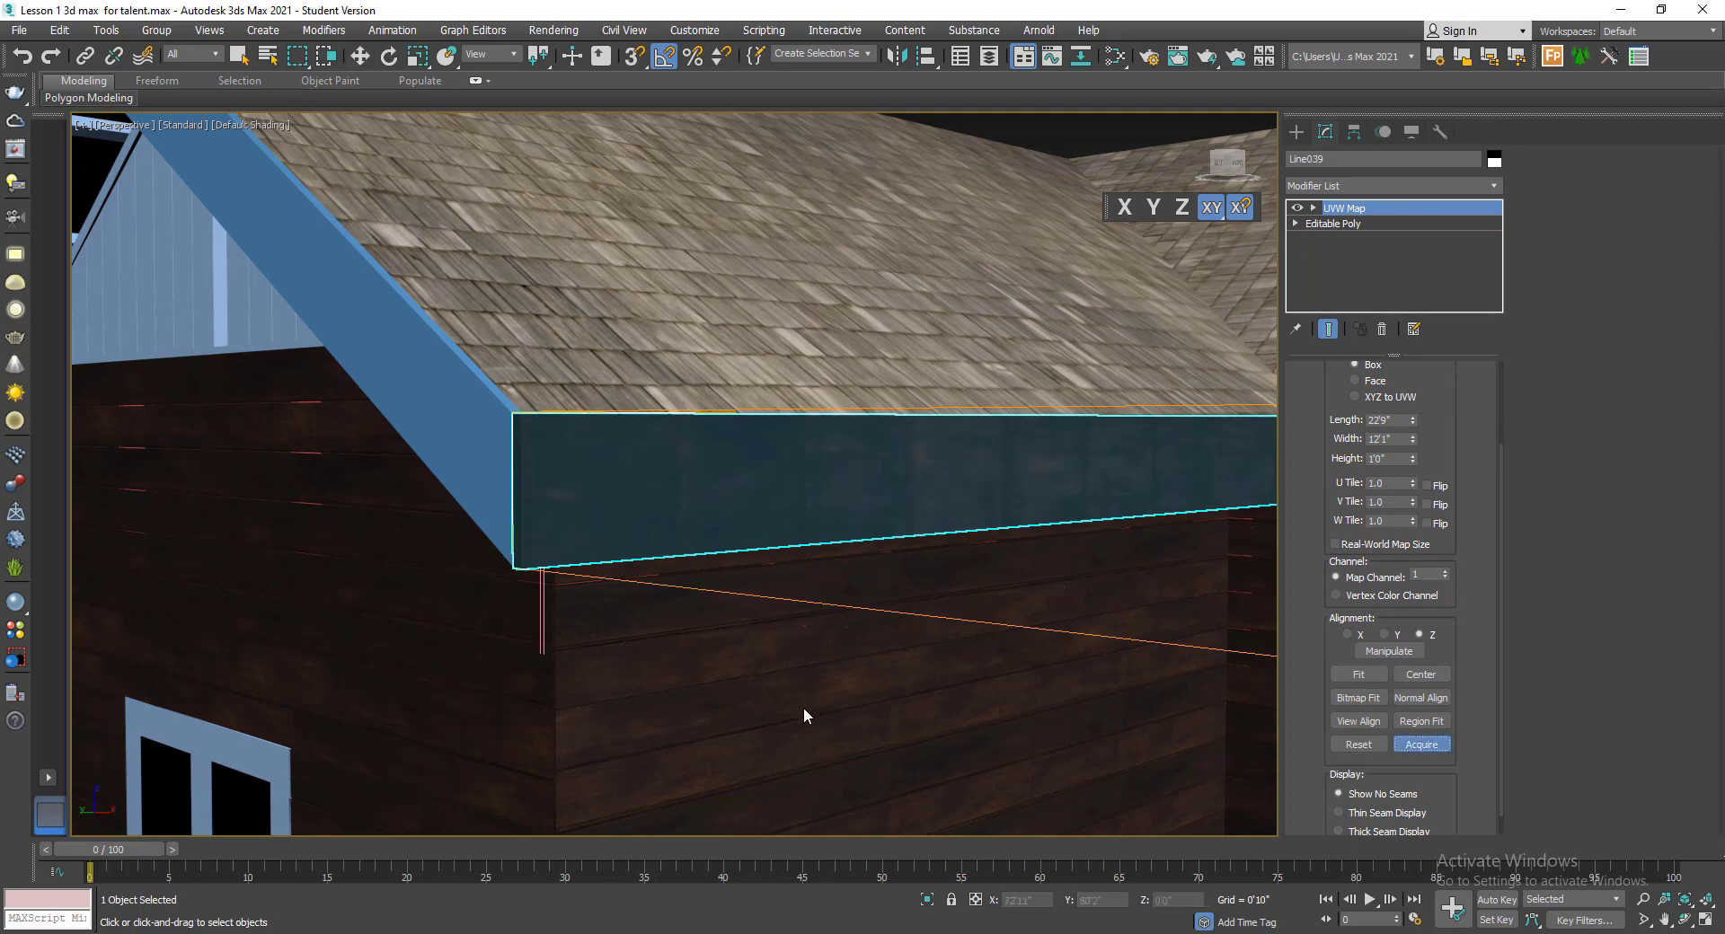
click(1424, 747)
- Set the length, width and height of the fascia's box mapping to 10'0" each
drag(1398, 425, 1356, 424)
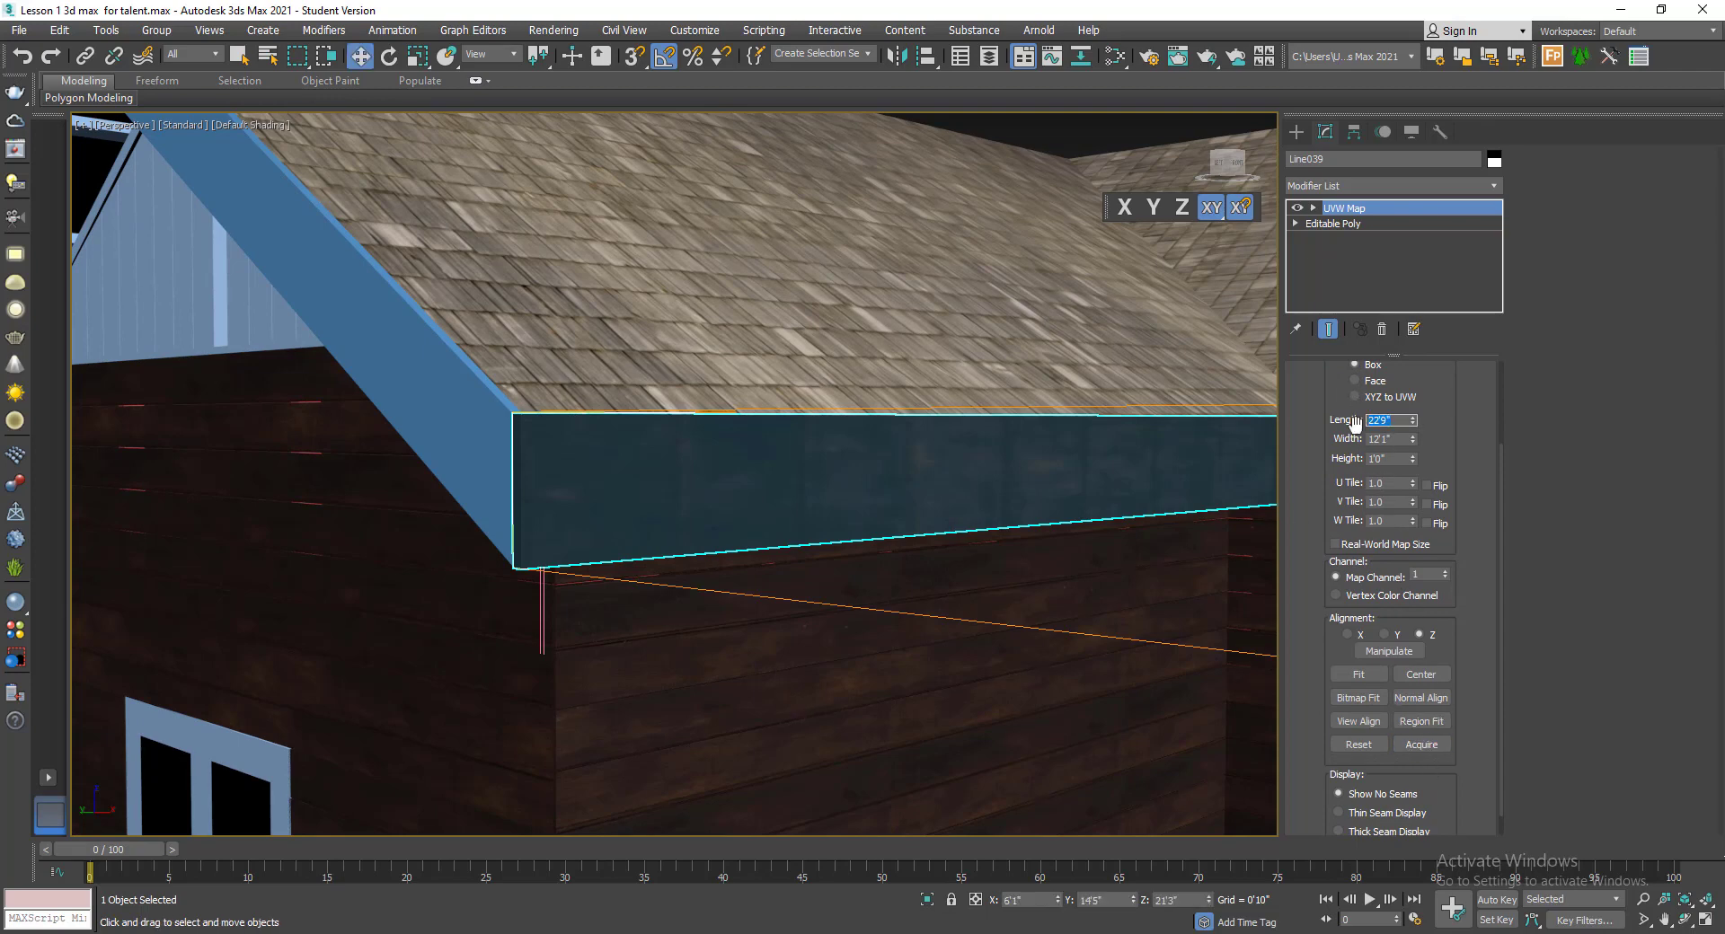
text(10)
key(Tab)
text(10)
key(Tab)
text(10)
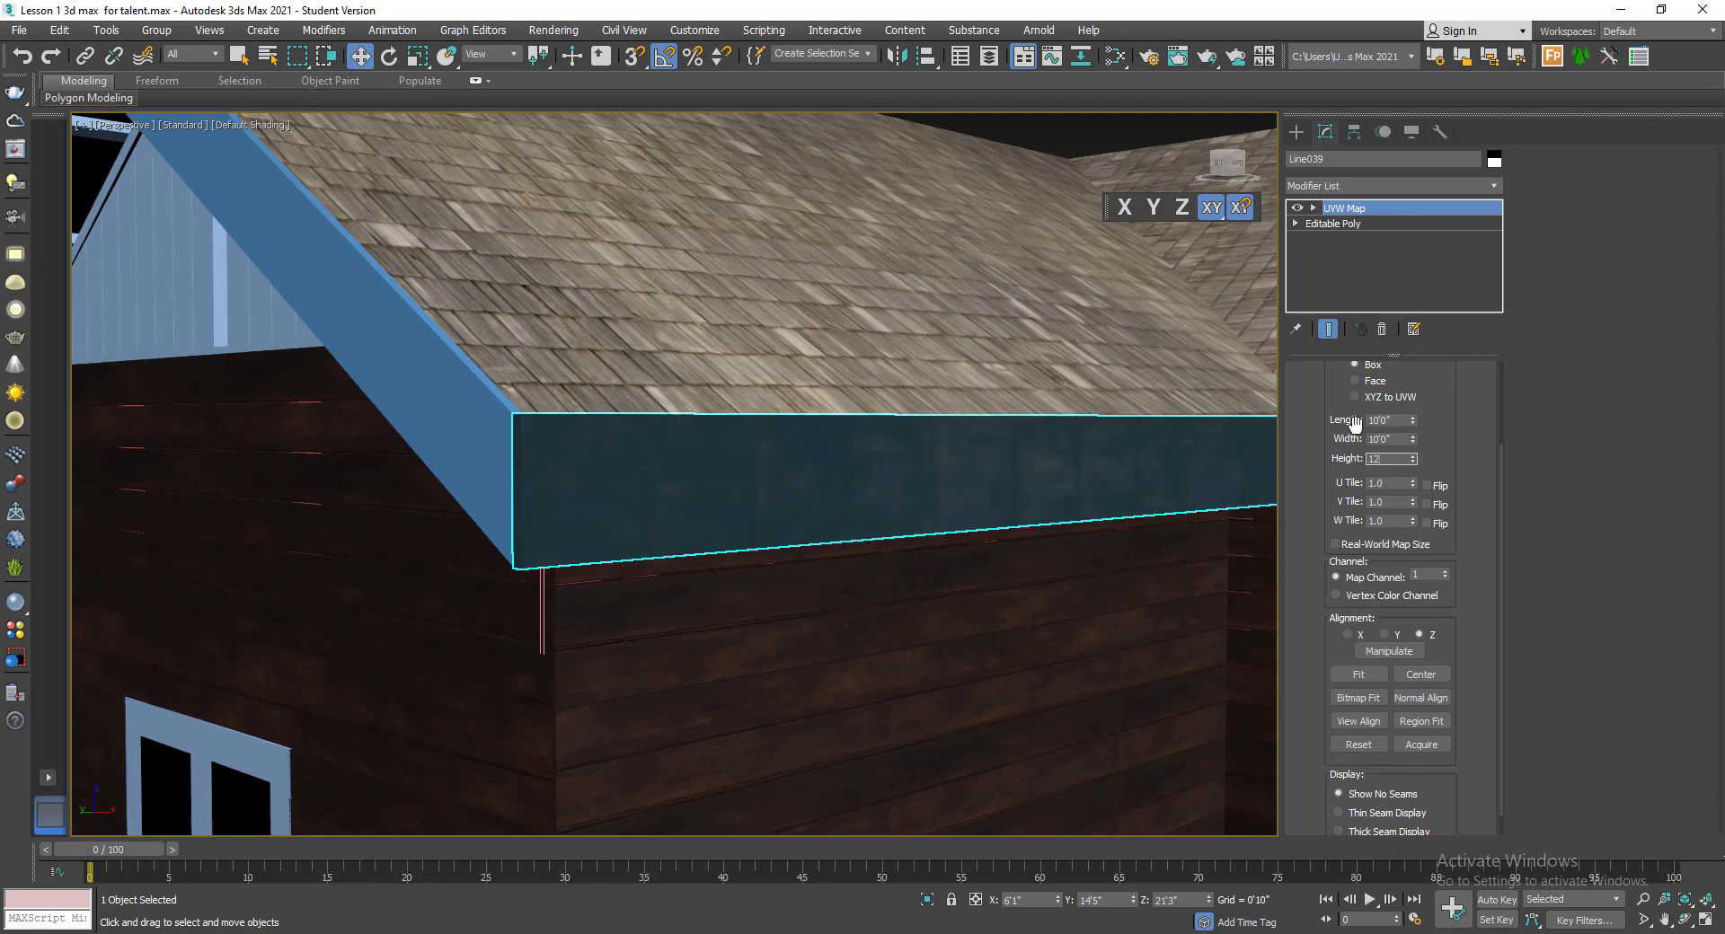
key(Return)
- Align the fascia's box mapping to the X axis and check the plank direction along the eave
alt+middle_drag(963, 657, 786, 712)
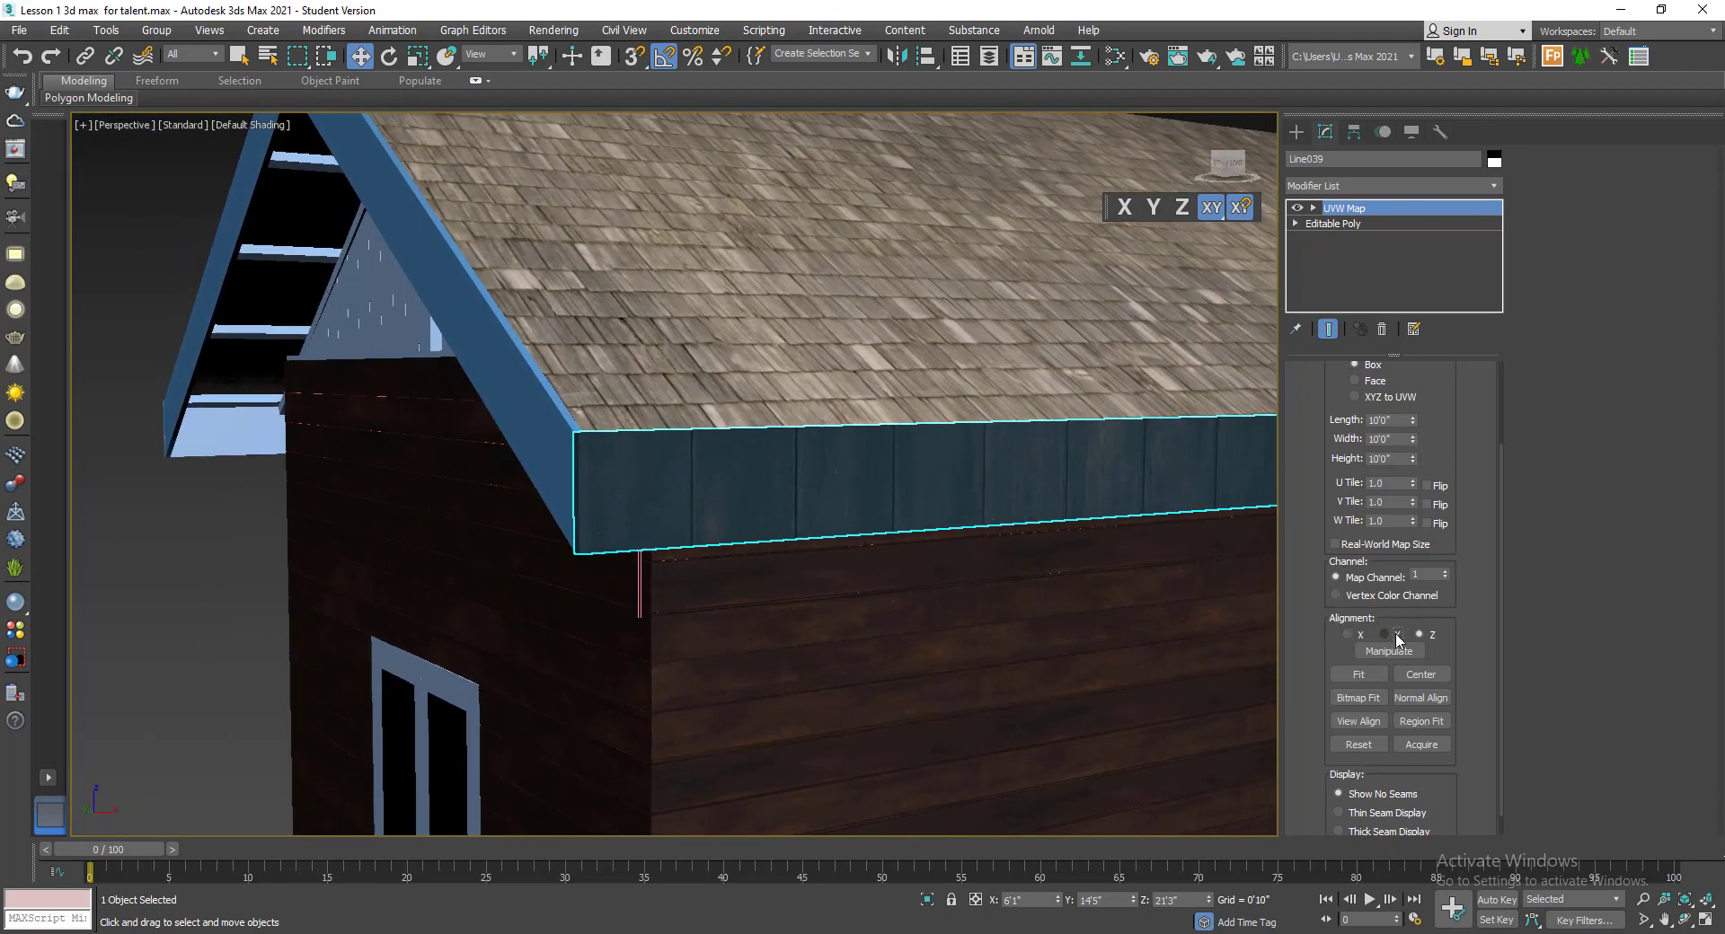
click(1349, 635)
scroll(886, 569, down, 5)
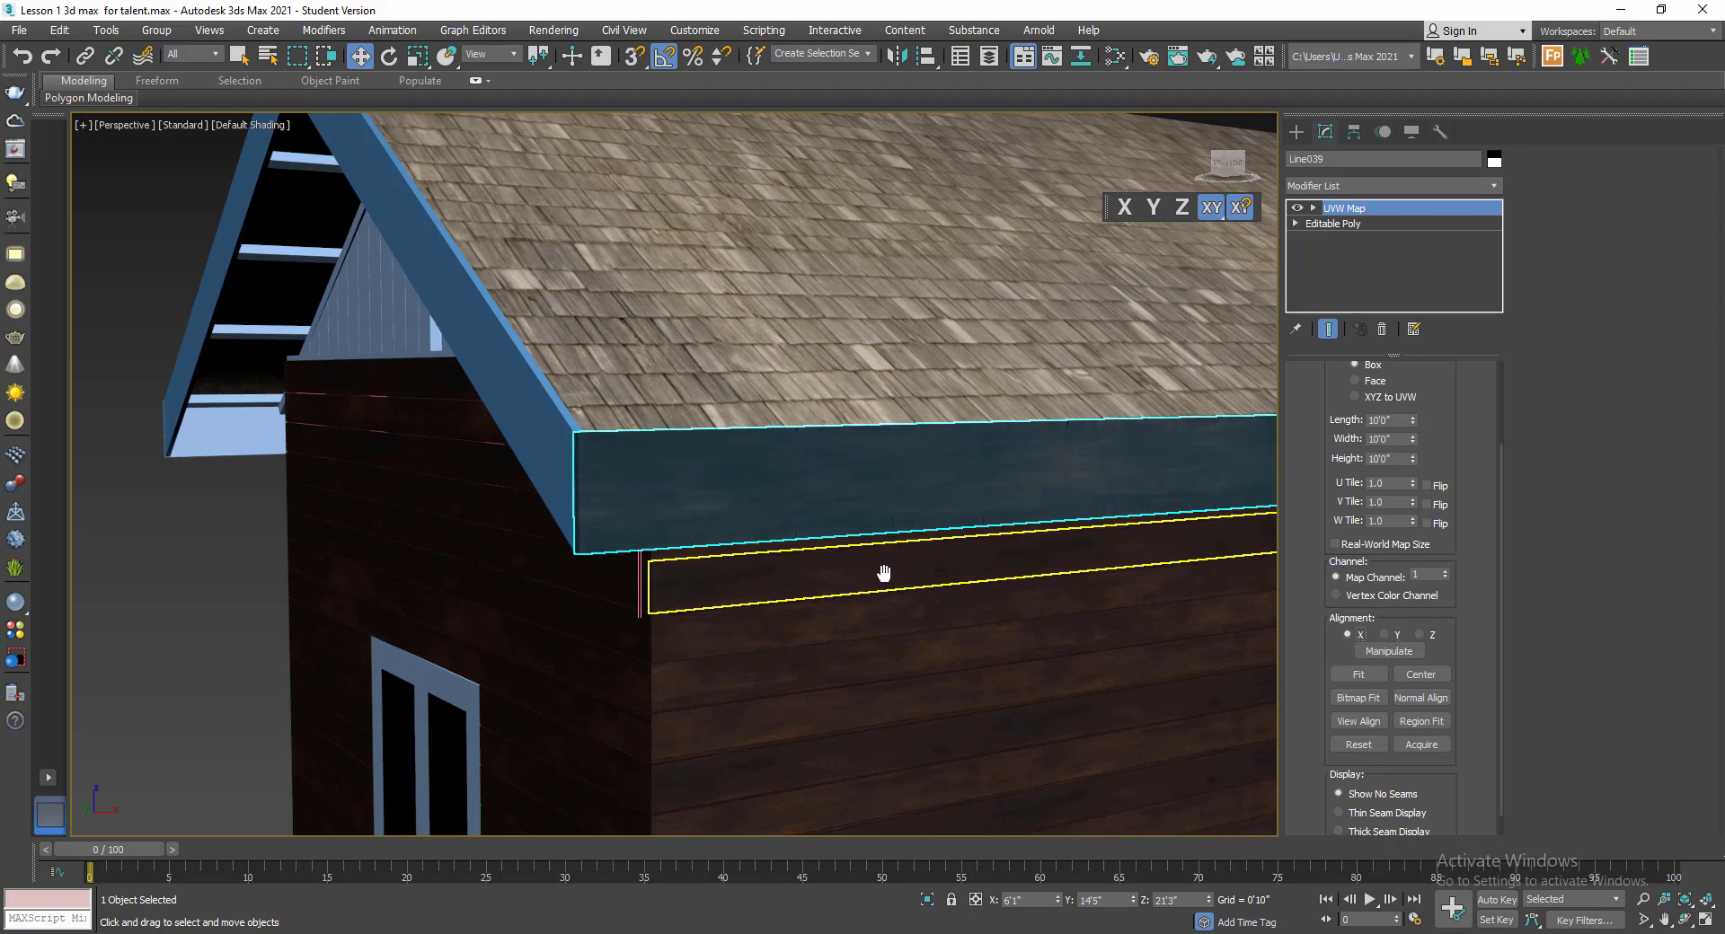
scroll(758, 593, up, 8)
scroll(808, 649, down, 10)
alt+middle_drag(810, 650, 842, 655)
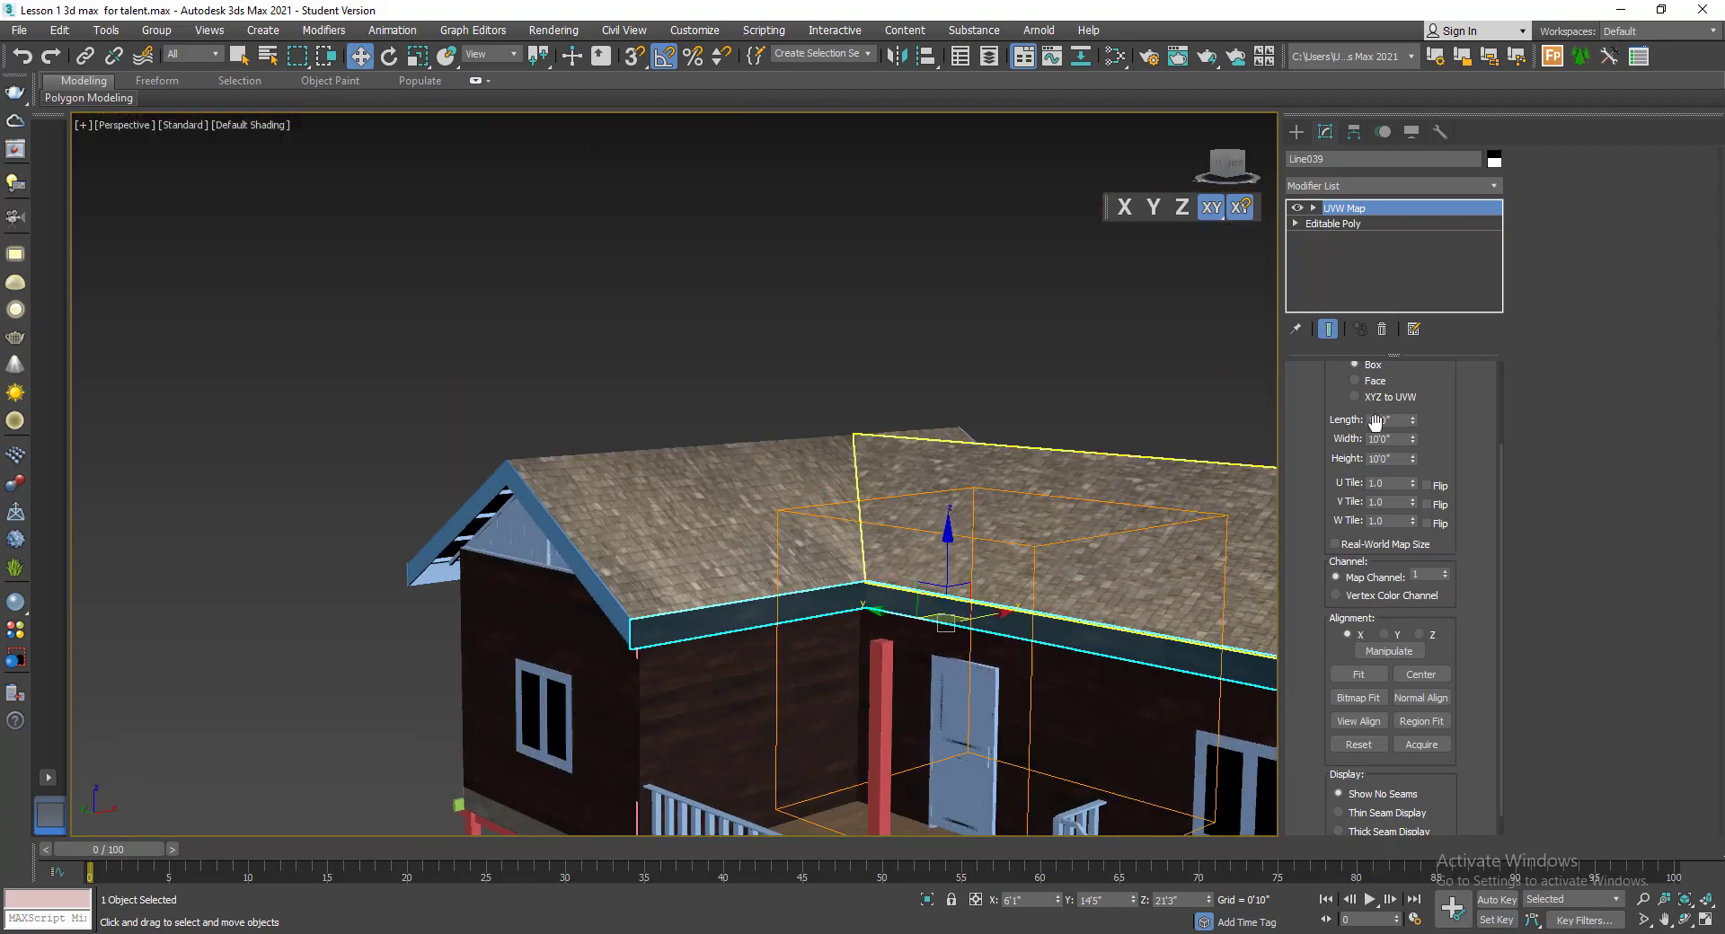
- Copy the eave fascia's UVW Map modifier for reuse, leaving only Editable Poly in its stack
right_click(1344, 212)
click(1367, 220)
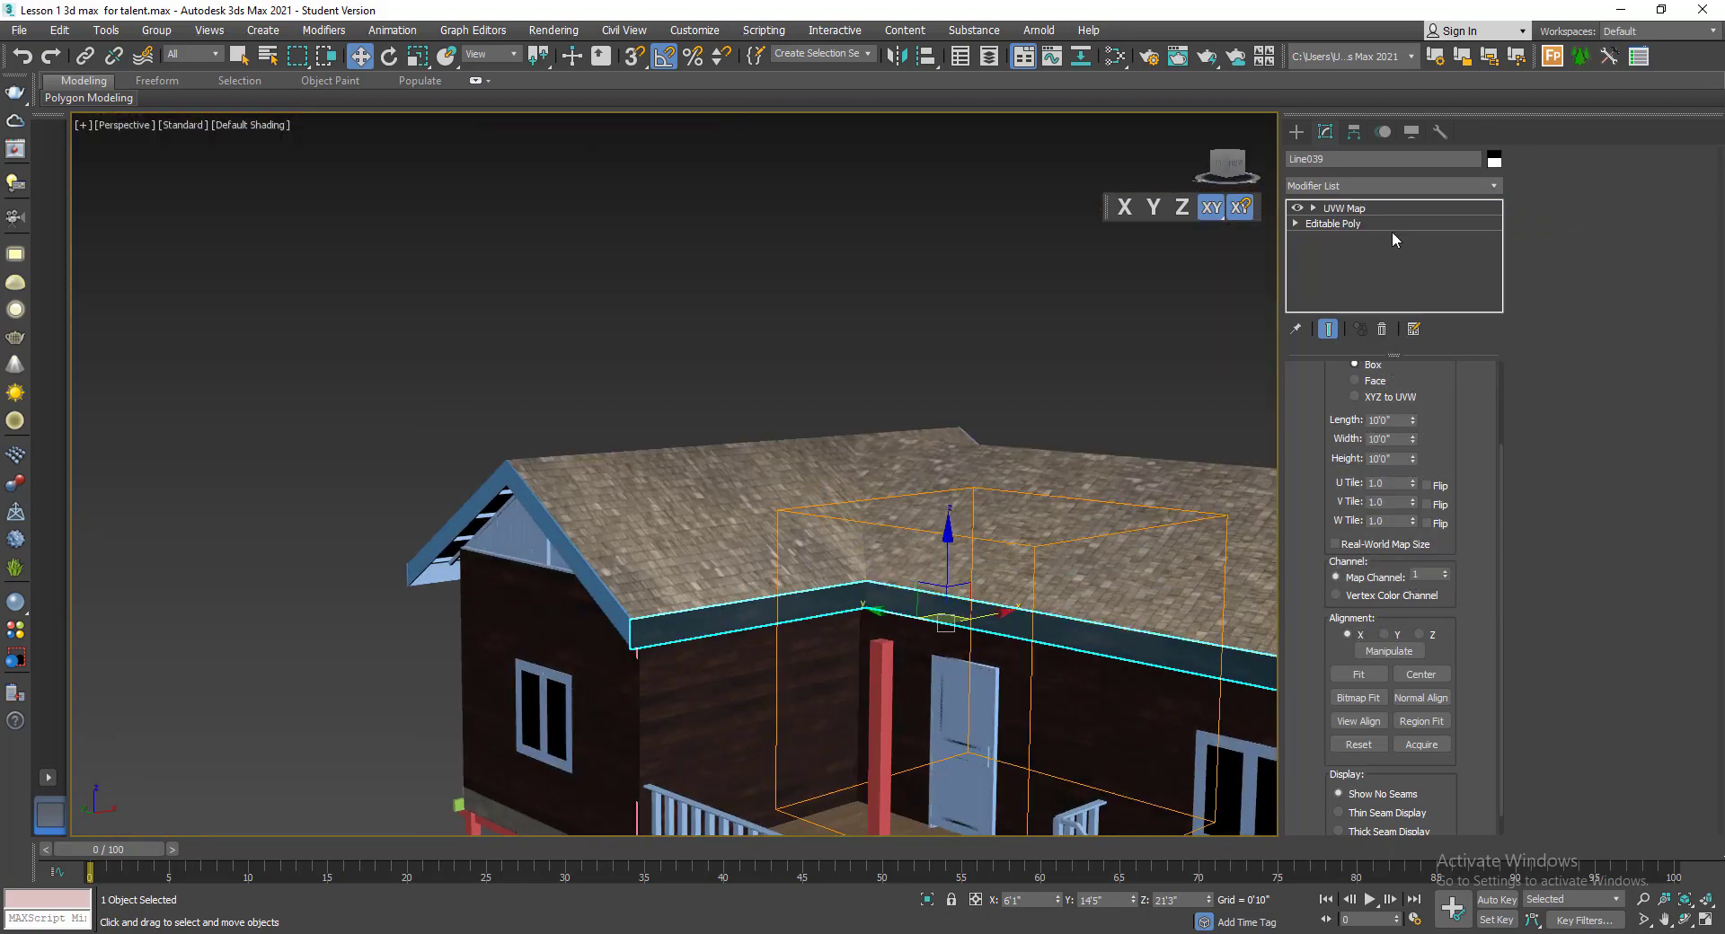
right_click(1375, 208)
click(1392, 284)
- Select the gable fascia board and assign the Wall1 material to it
scroll(758, 536, up, 8)
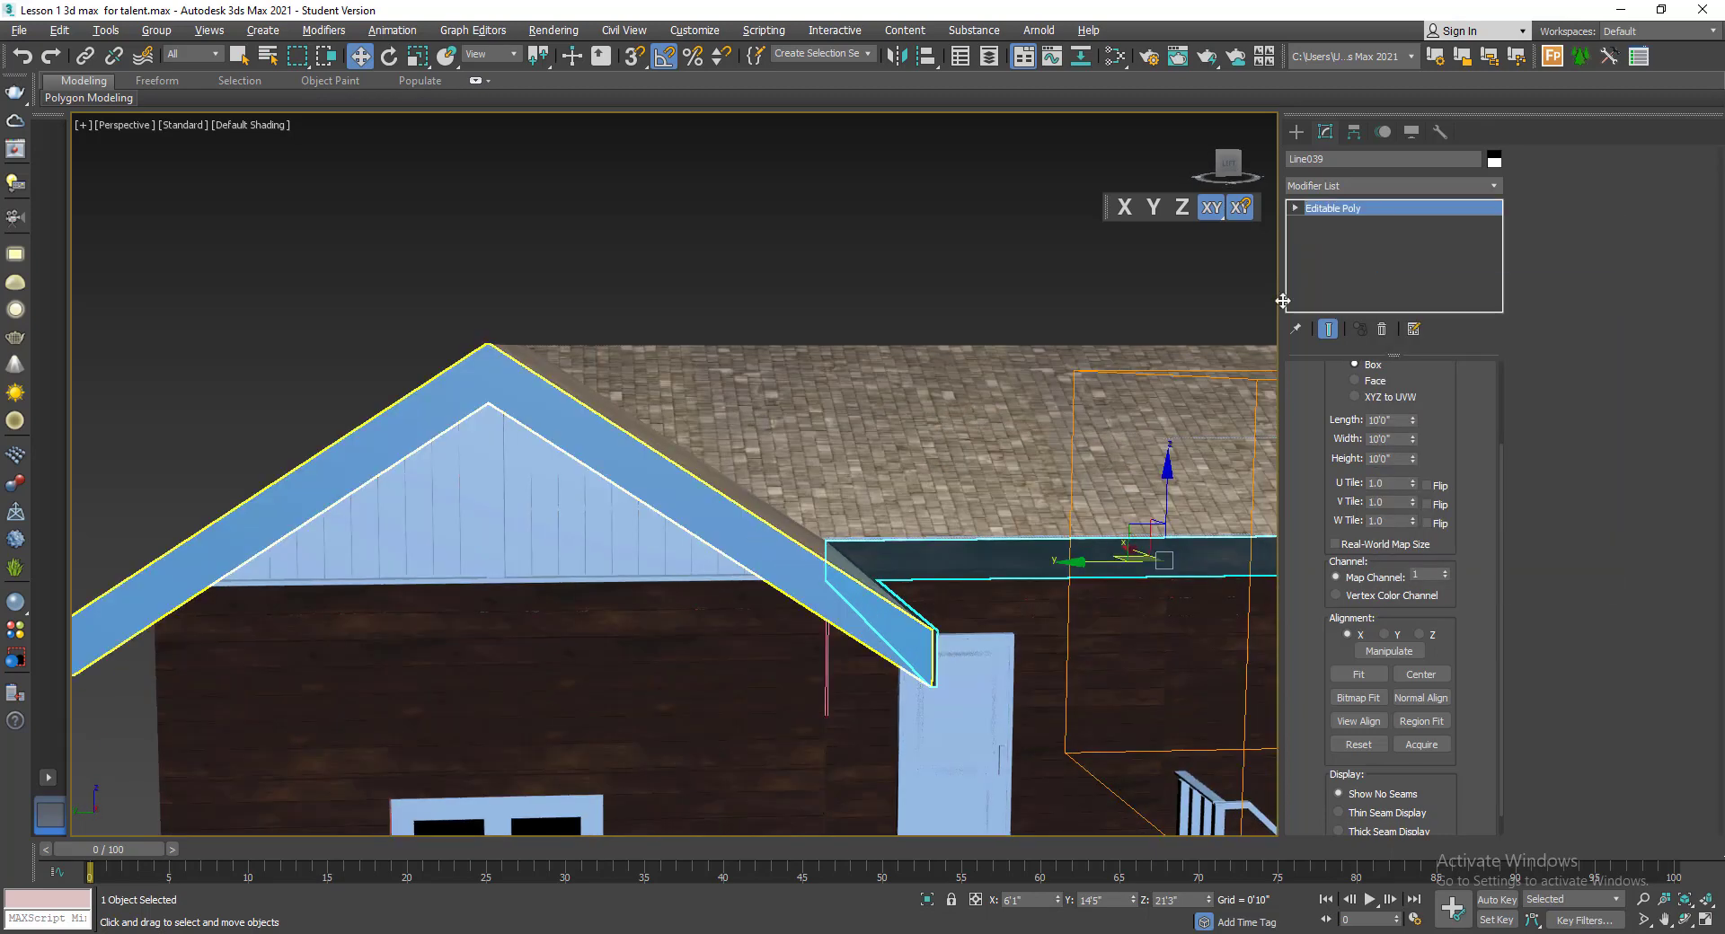
click(759, 536)
key(m)
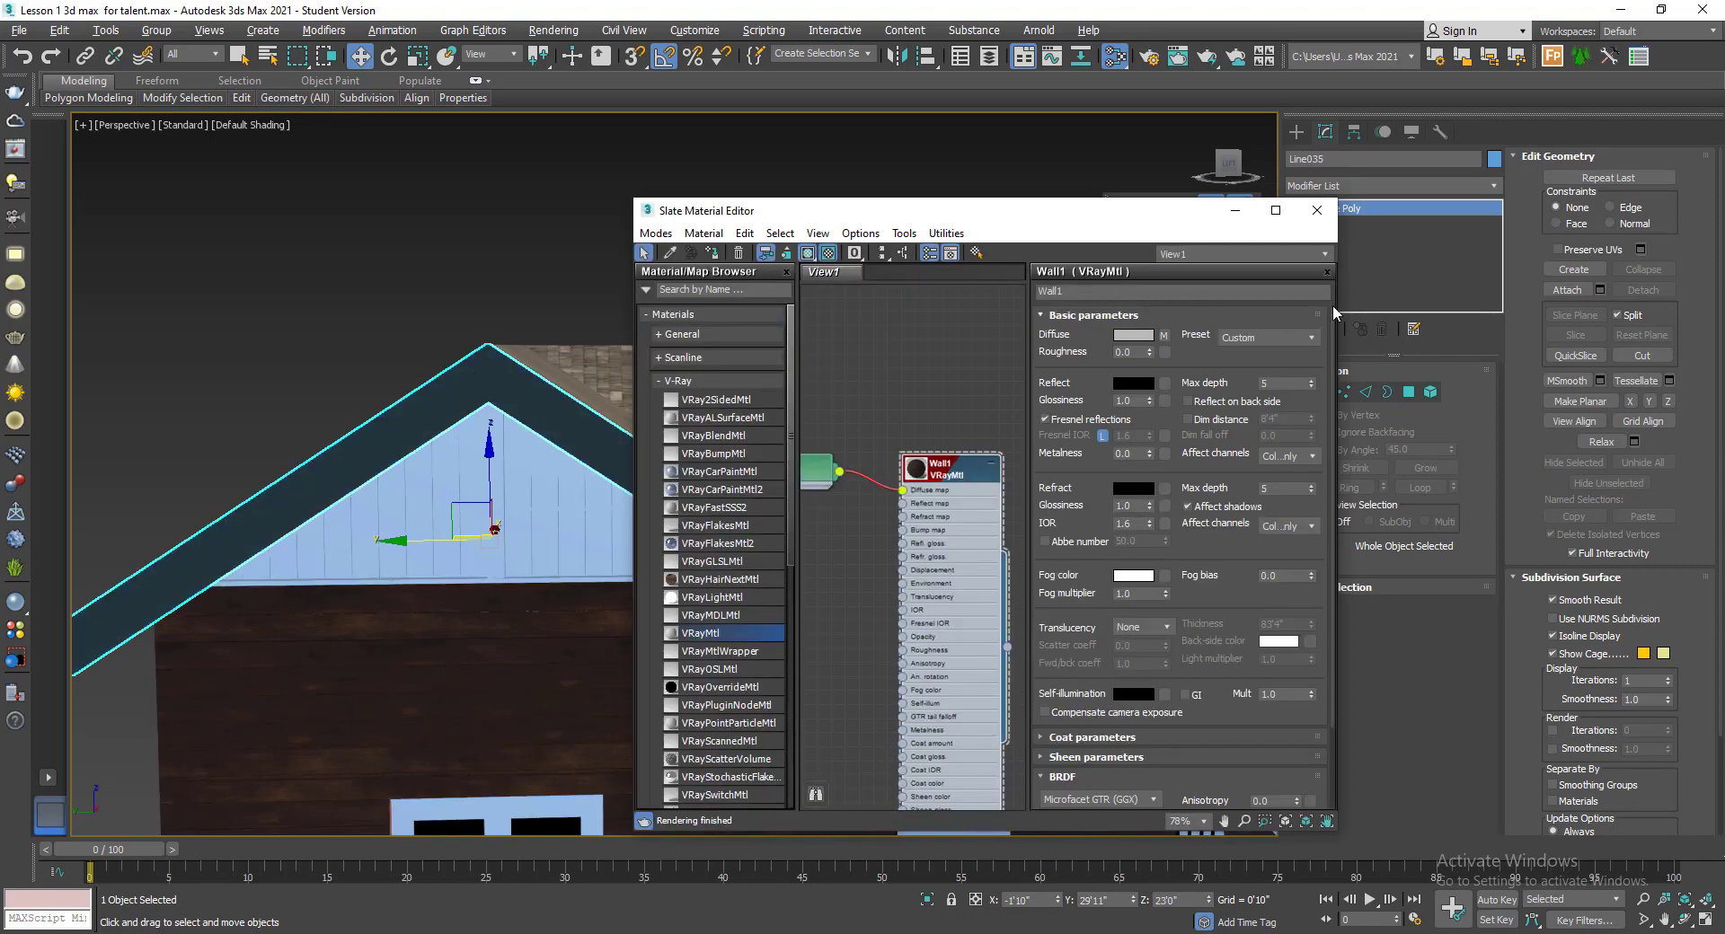
click(1317, 211)
- Paste the copied UVW Map modifier onto the gable fascia and inspect its plank texture
right_click(1353, 207)
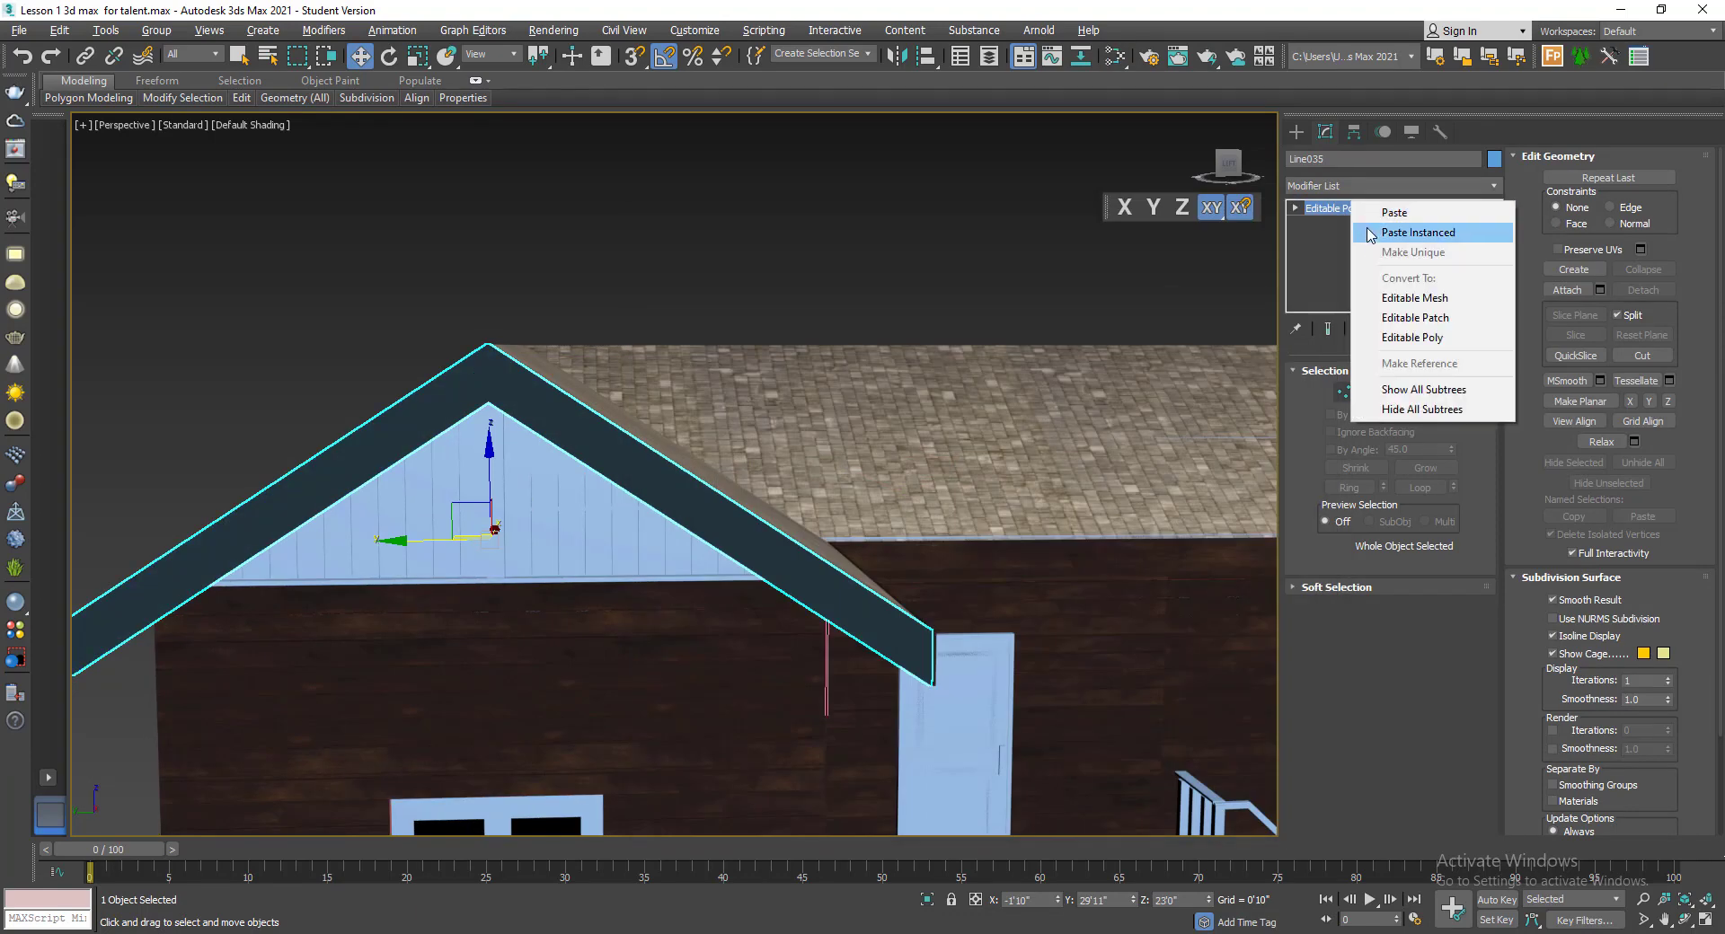
click(1384, 213)
scroll(799, 578, up, 5)
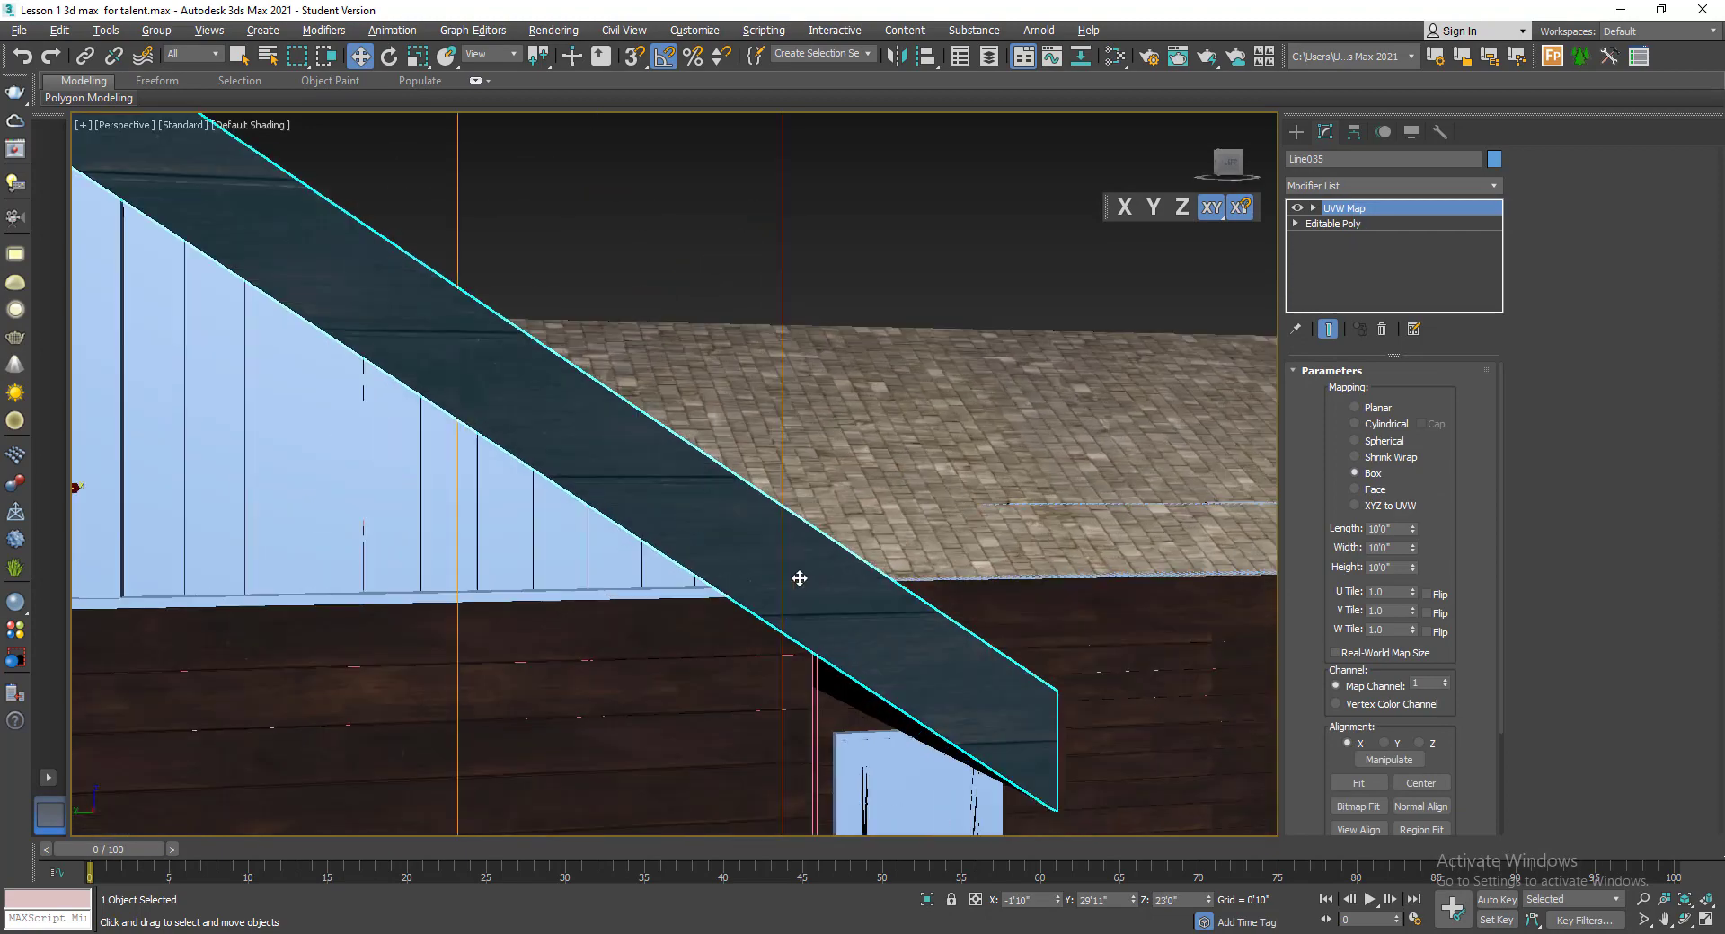
scroll(800, 578, down, 3)
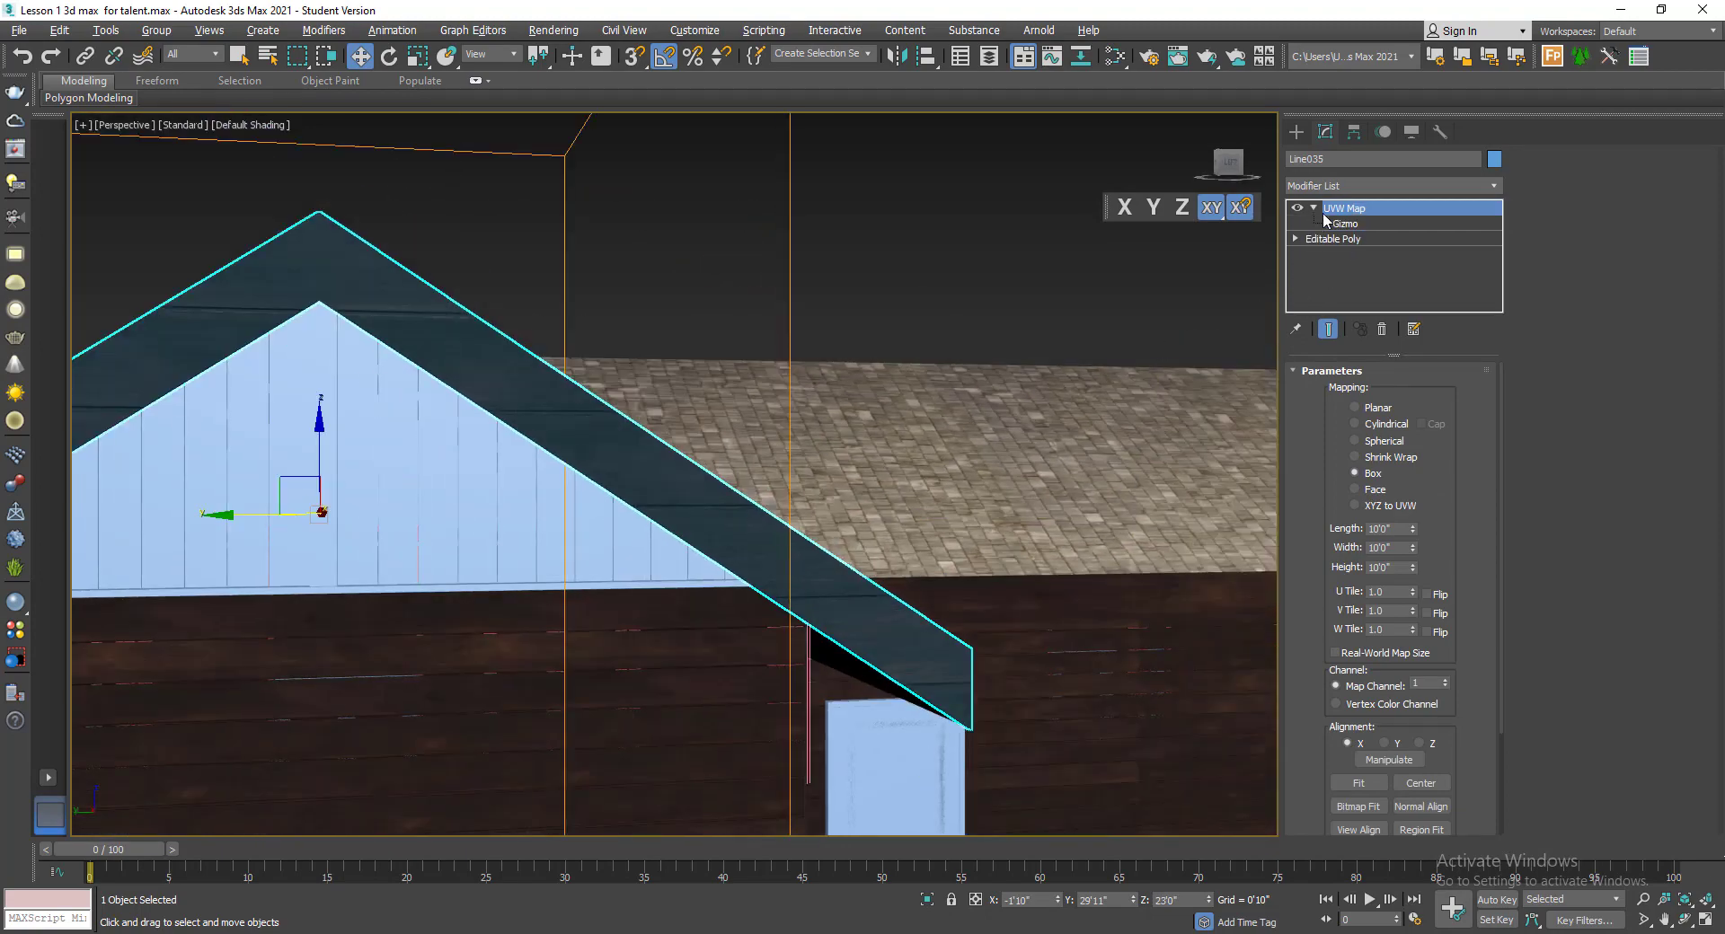
- Try rotating the gable fascia's UVW Map gizmo about the X axis to follow the roof slope, and delete the modifier
click(1336, 223)
scroll(795, 398, down, 5)
scroll(627, 471, up, 3)
key(e)
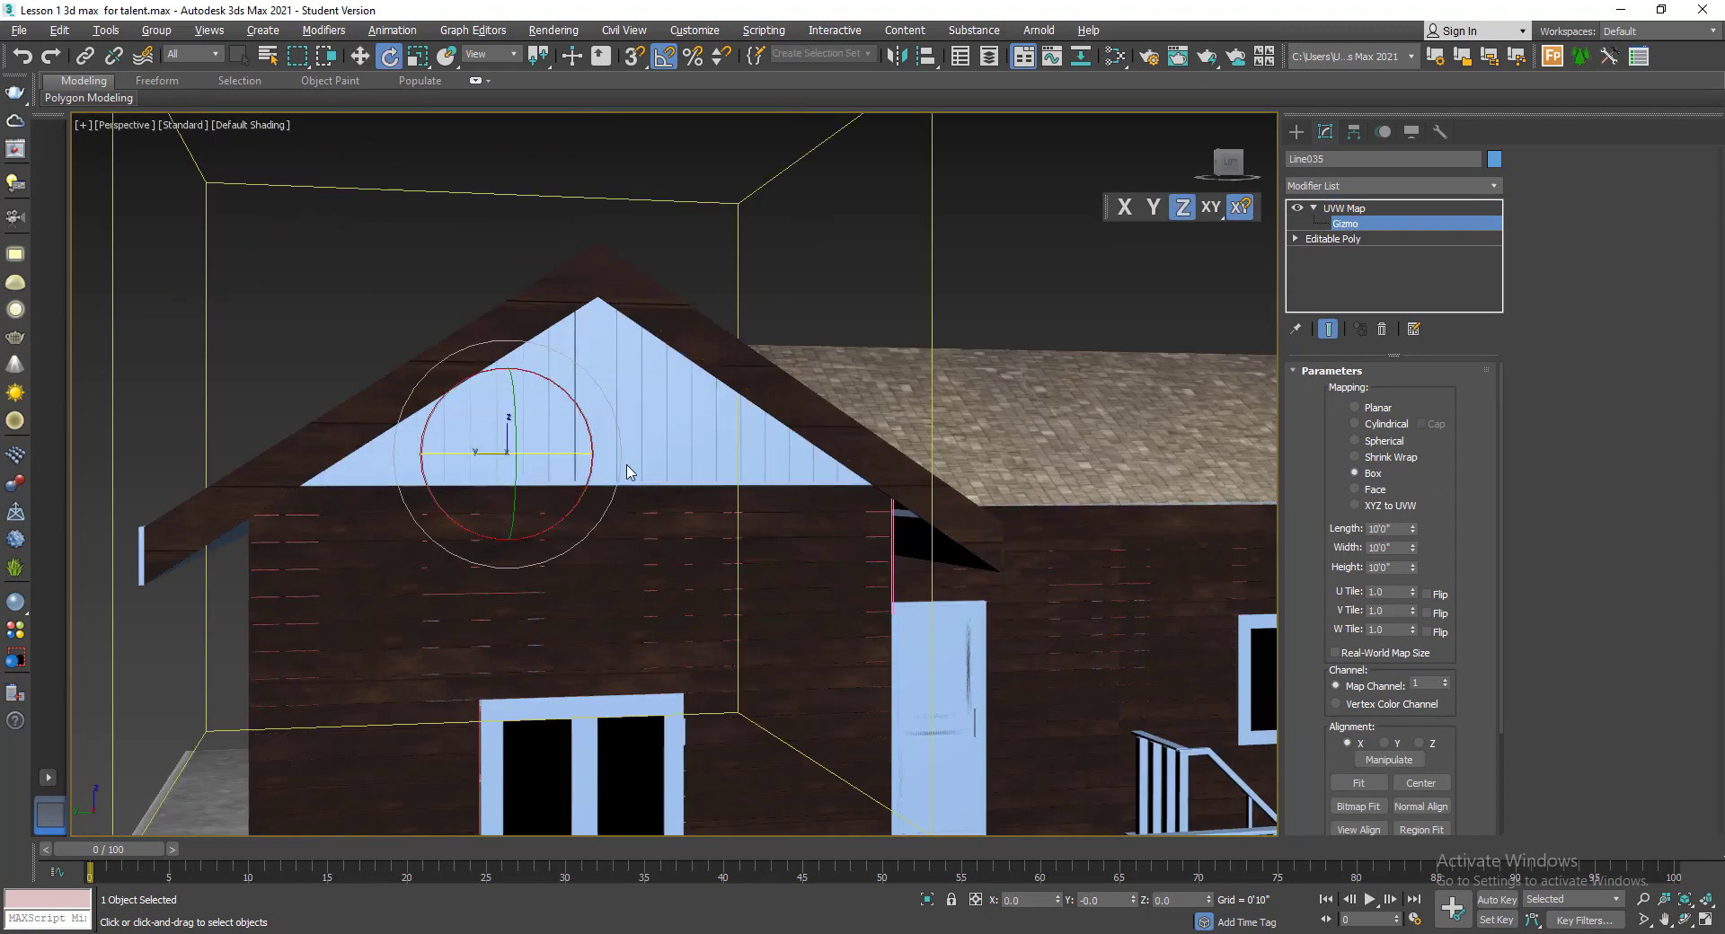
alt+middle_drag(627, 471, 610, 489)
scroll(612, 417, up, 2)
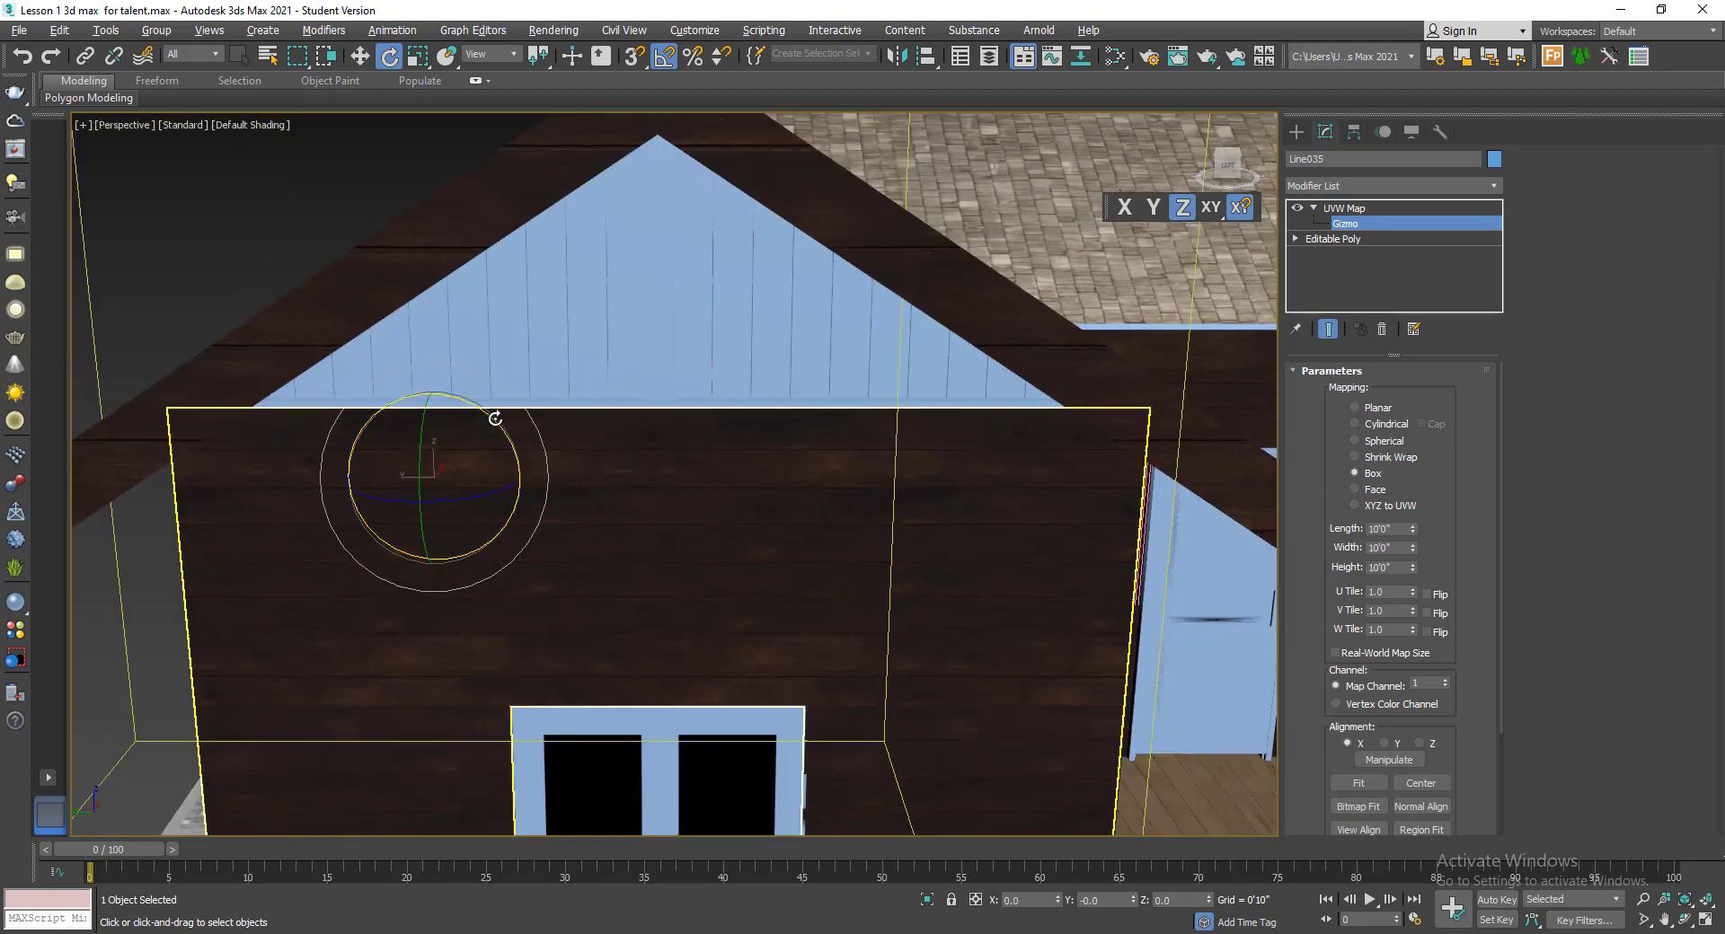
mouse_move(492, 412)
mouse_down()
mouse_move(509, 444)
mouse_move(478, 392)
mouse_up()
middle_drag(644, 401, 676, 591)
scroll(640, 377, up, 2)
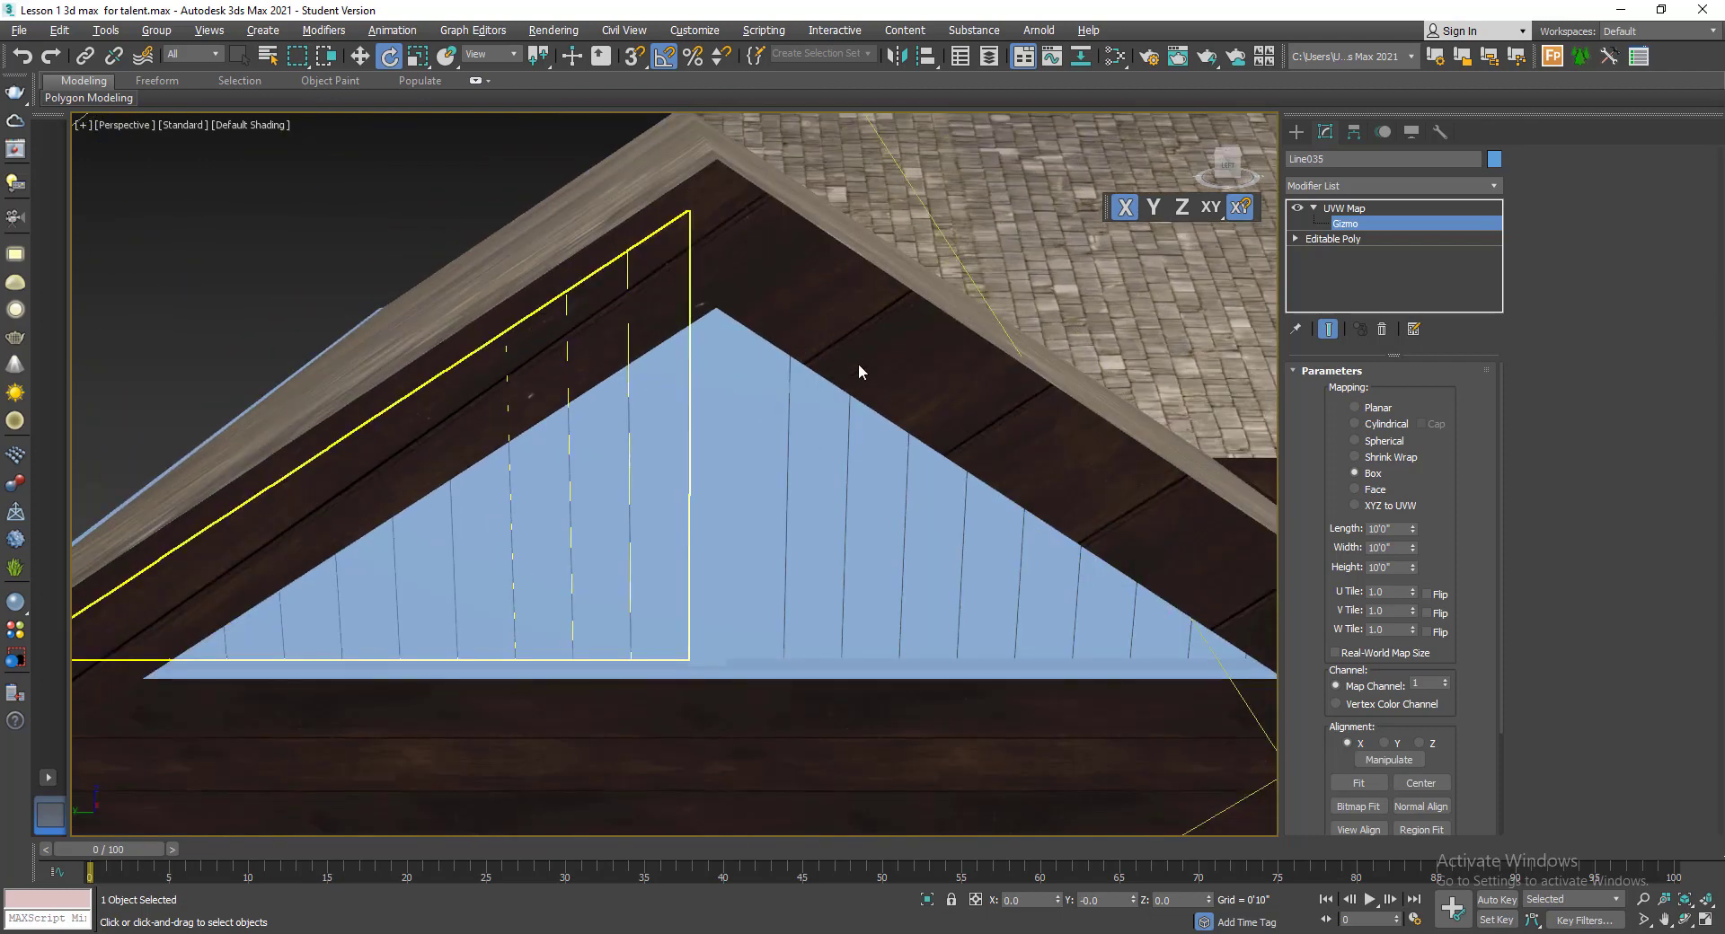
click(1382, 329)
- Isolate the gable fascia, select the four vertices at its apex and display edged faces
key(alt+q)
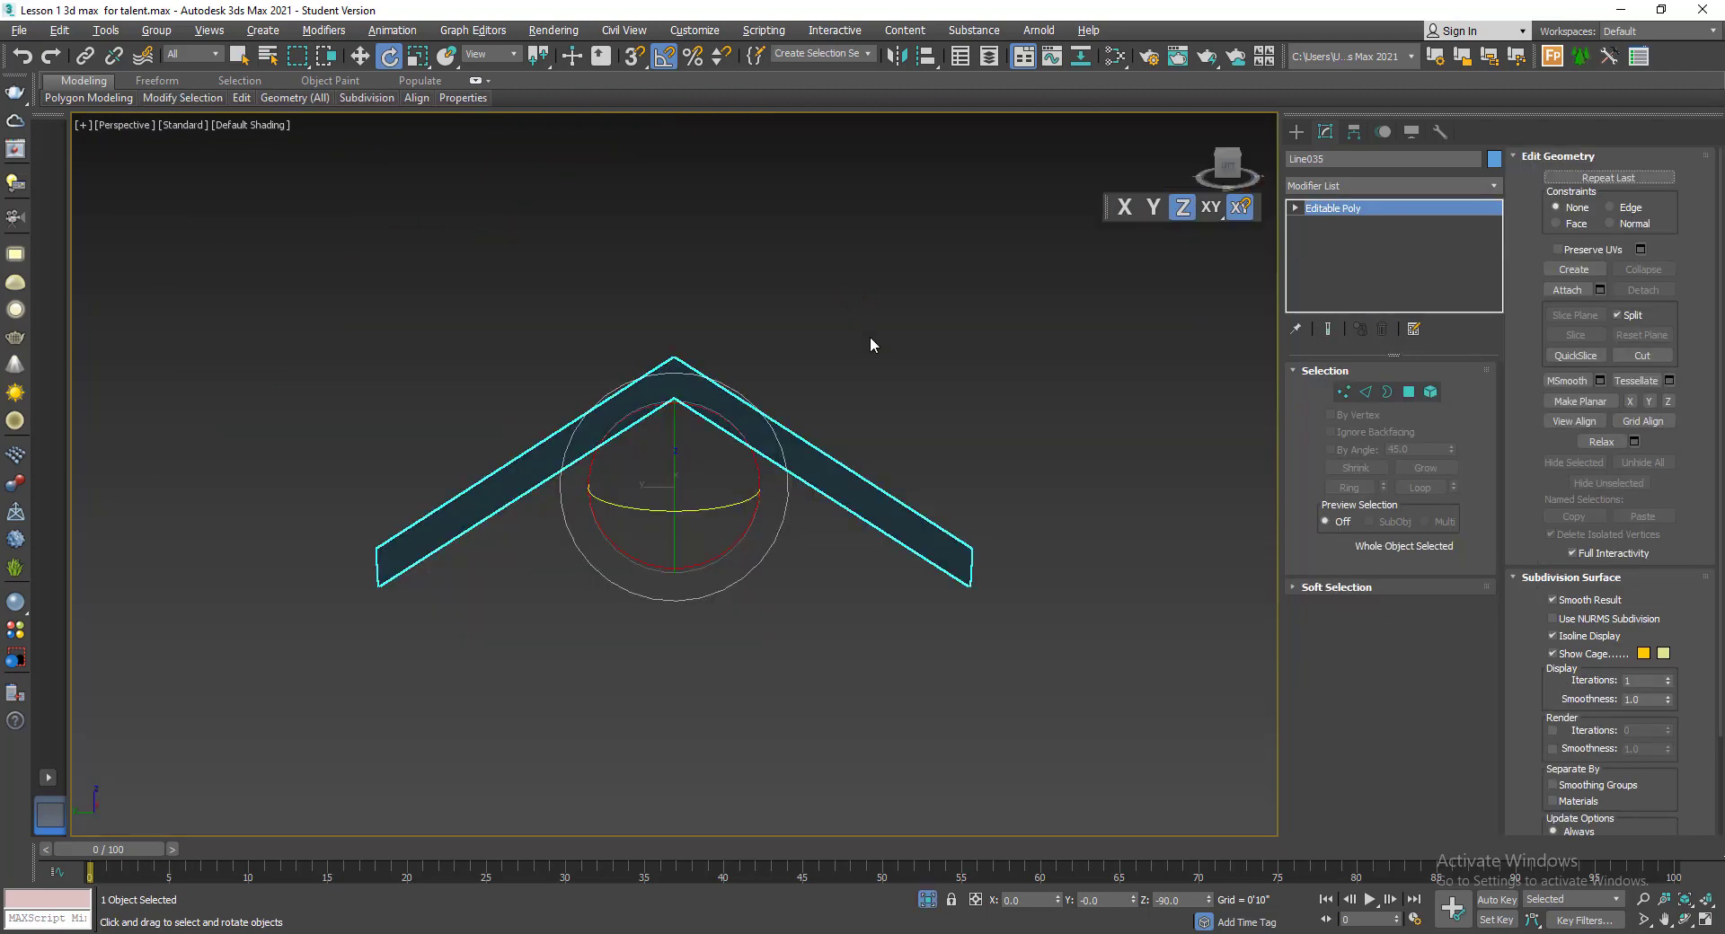
scroll(686, 387, up, 5)
click(1343, 394)
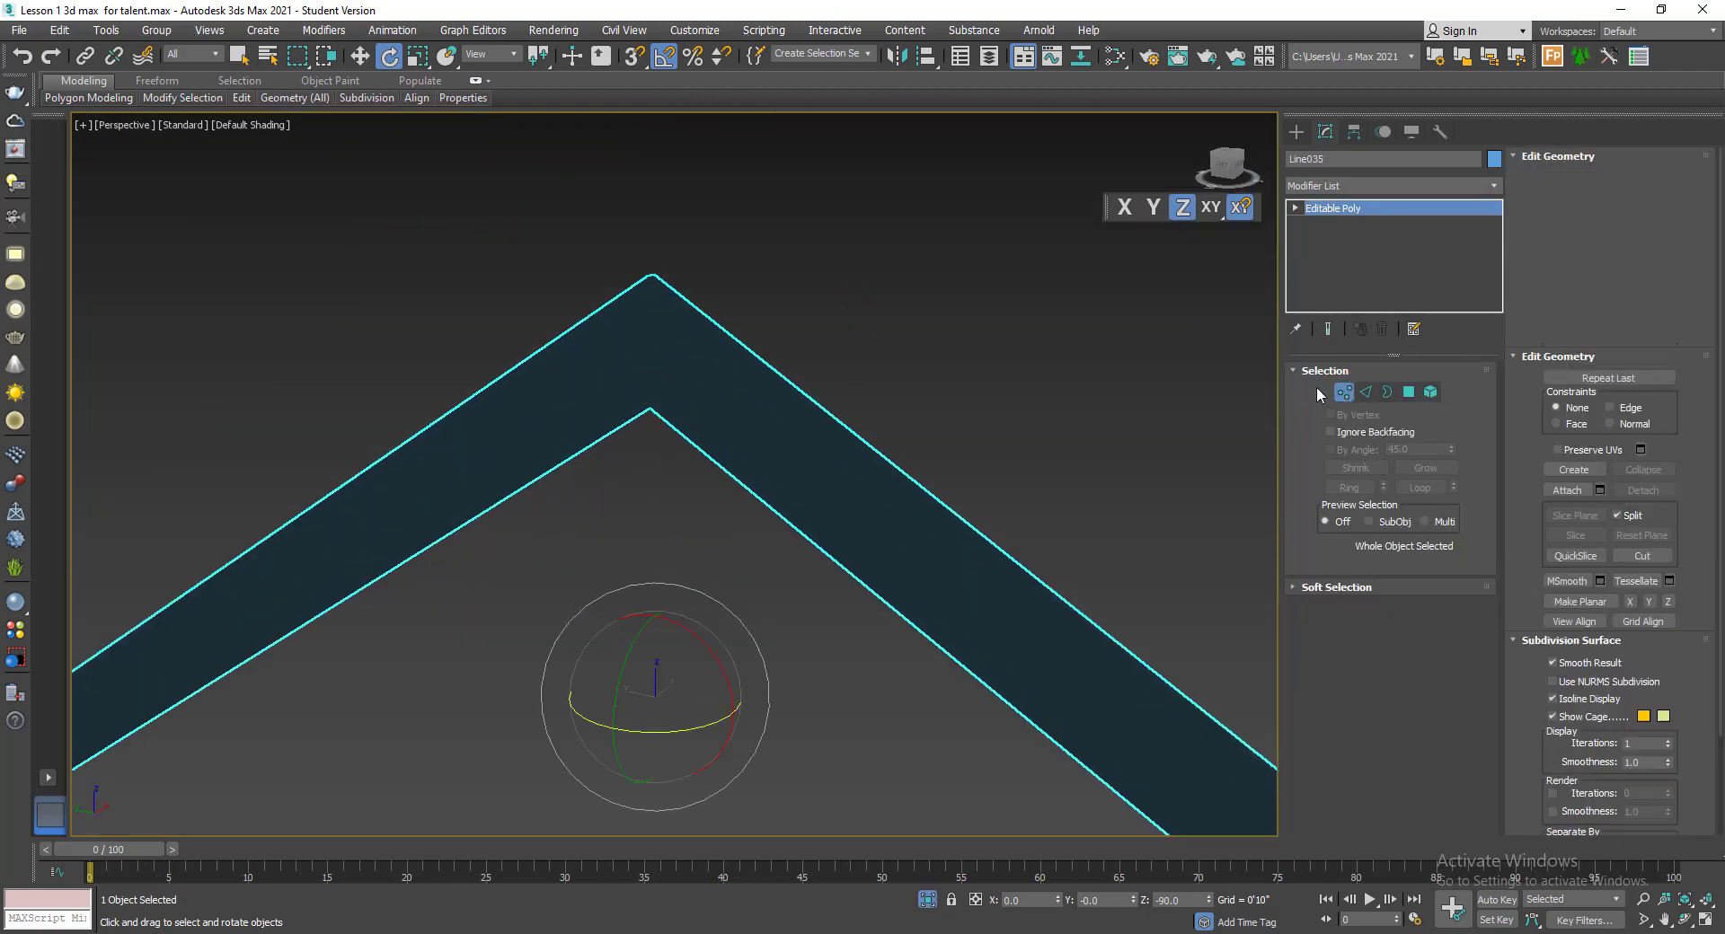
drag(578, 231, 715, 617)
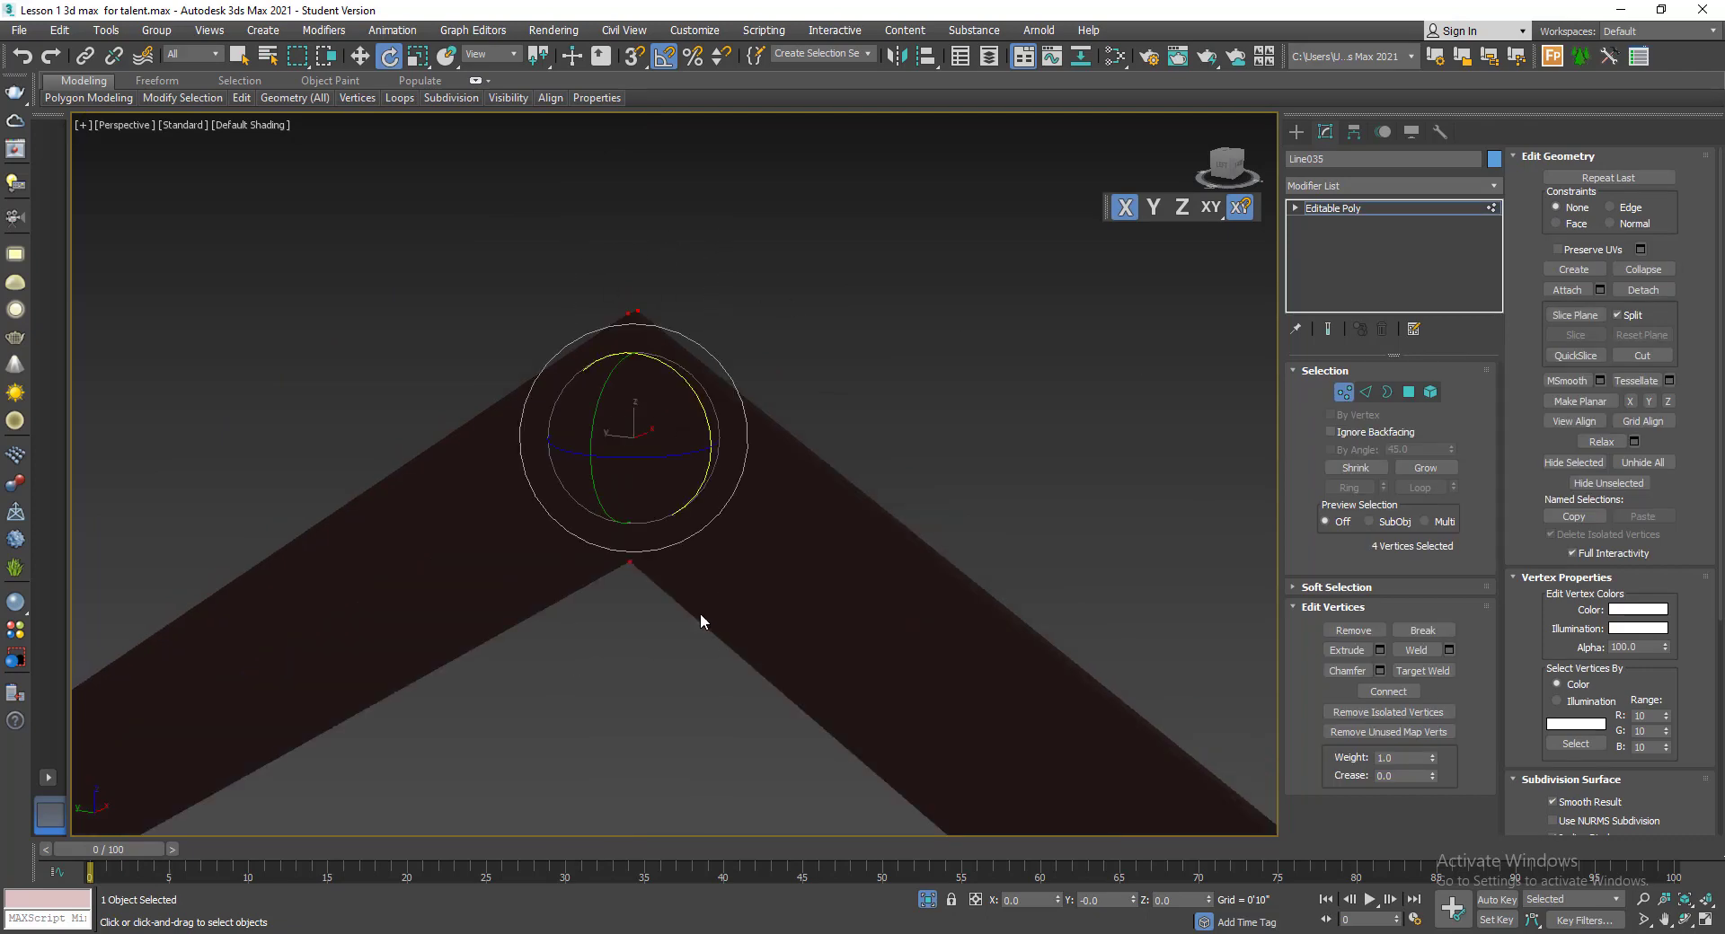
key(F4)
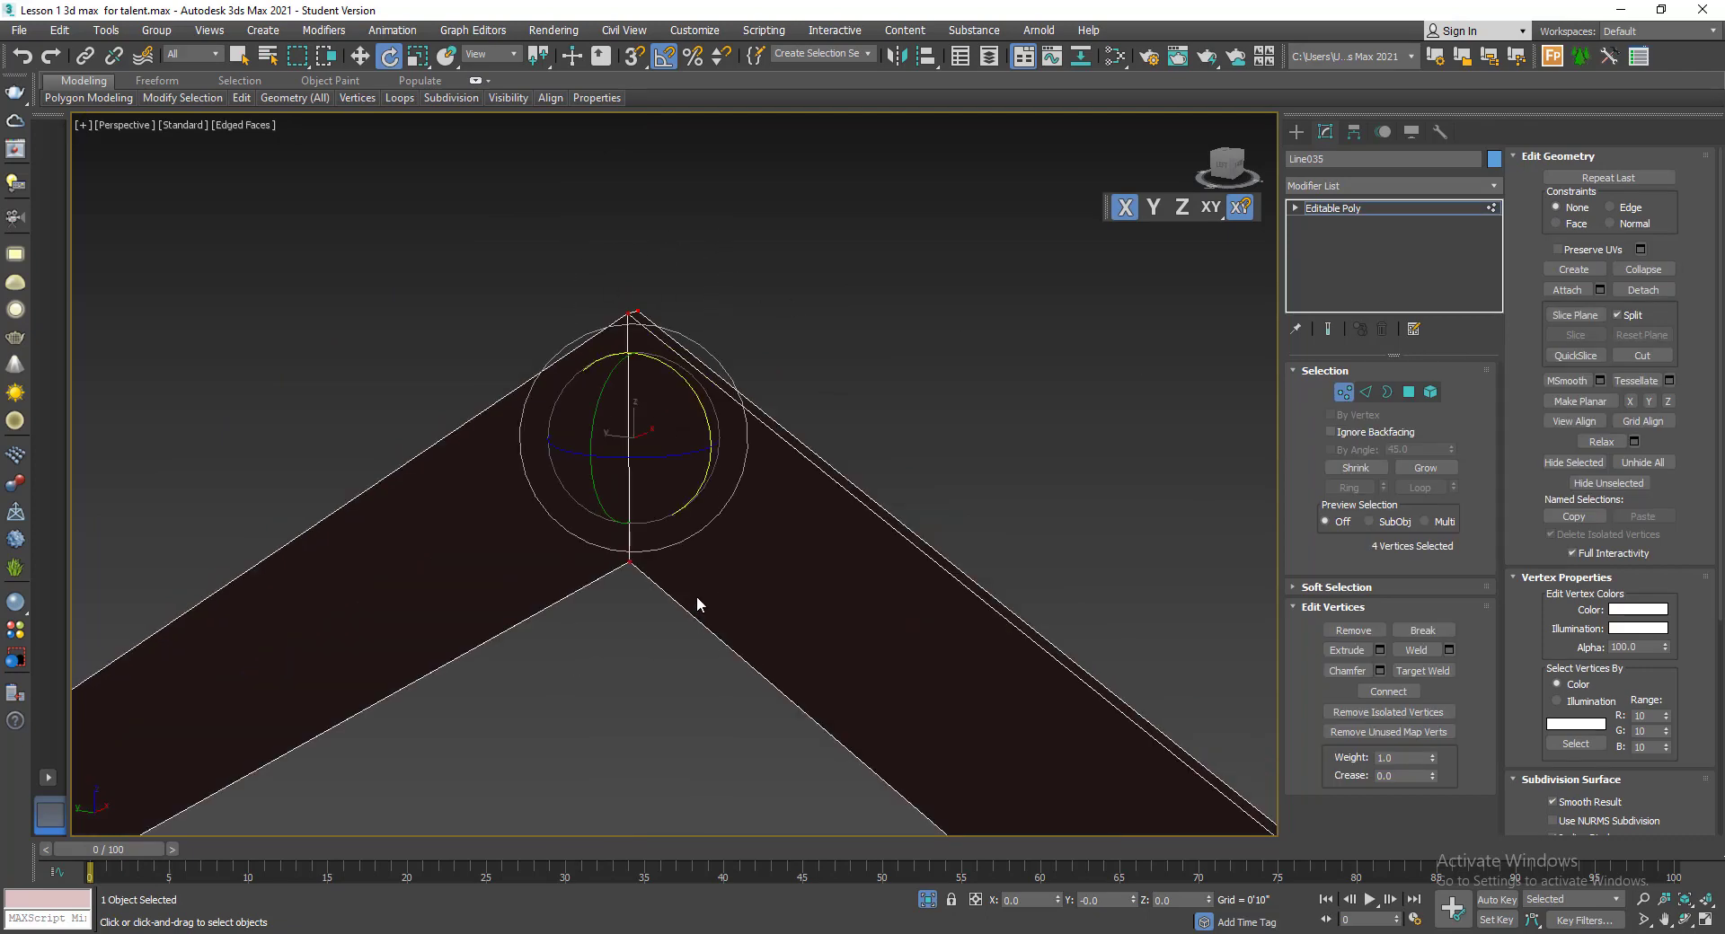
- Select all polygons of the gable fascia's right-hand slope and turn off shading of selected faces
click(1408, 392)
scroll(1108, 589, down, 5)
middle_drag(1108, 589, 888, 549)
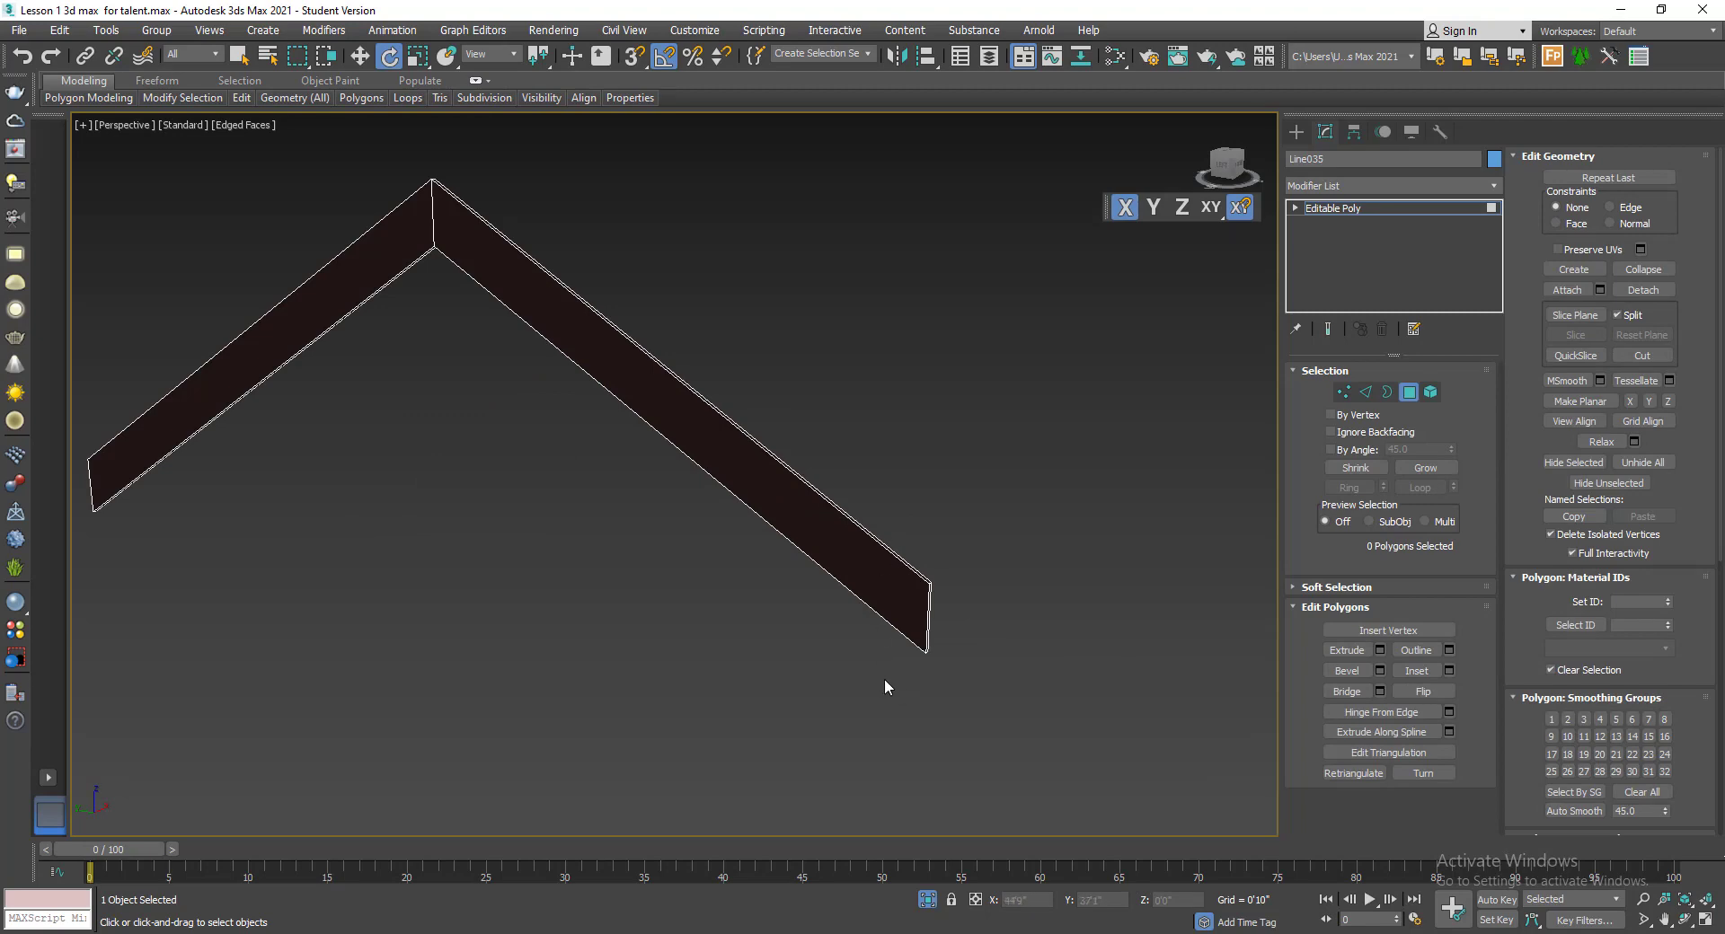
click(795, 476)
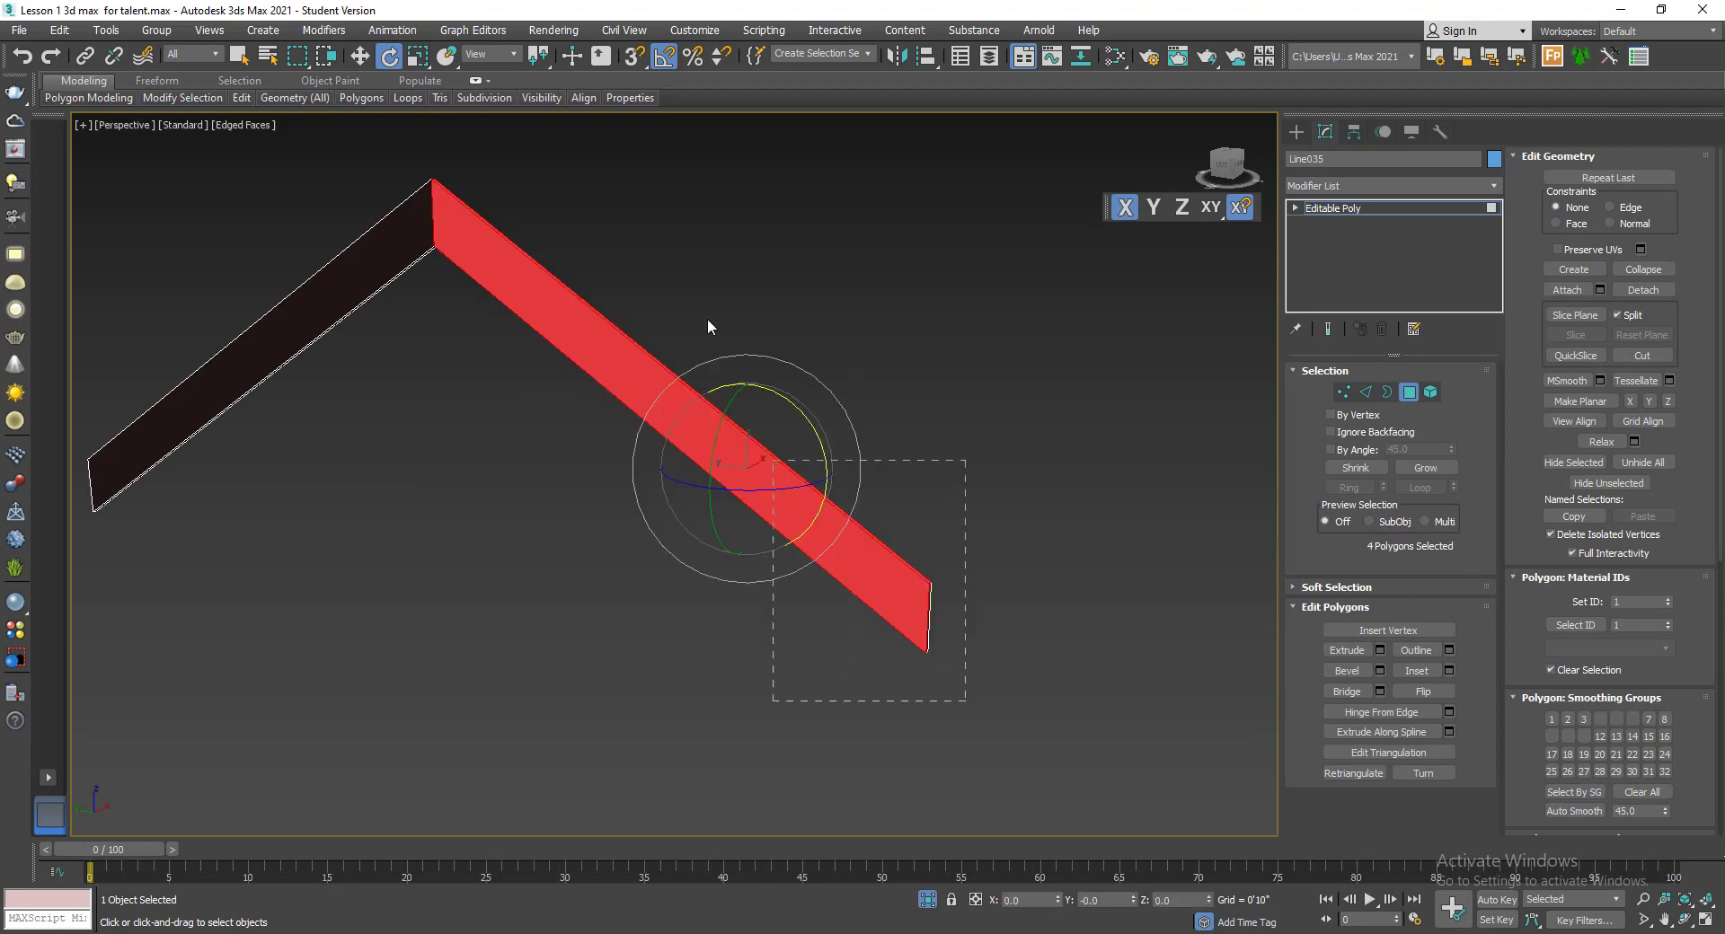
ctrl+drag(966, 700, 708, 318)
alt+middle_drag(741, 368, 821, 437)
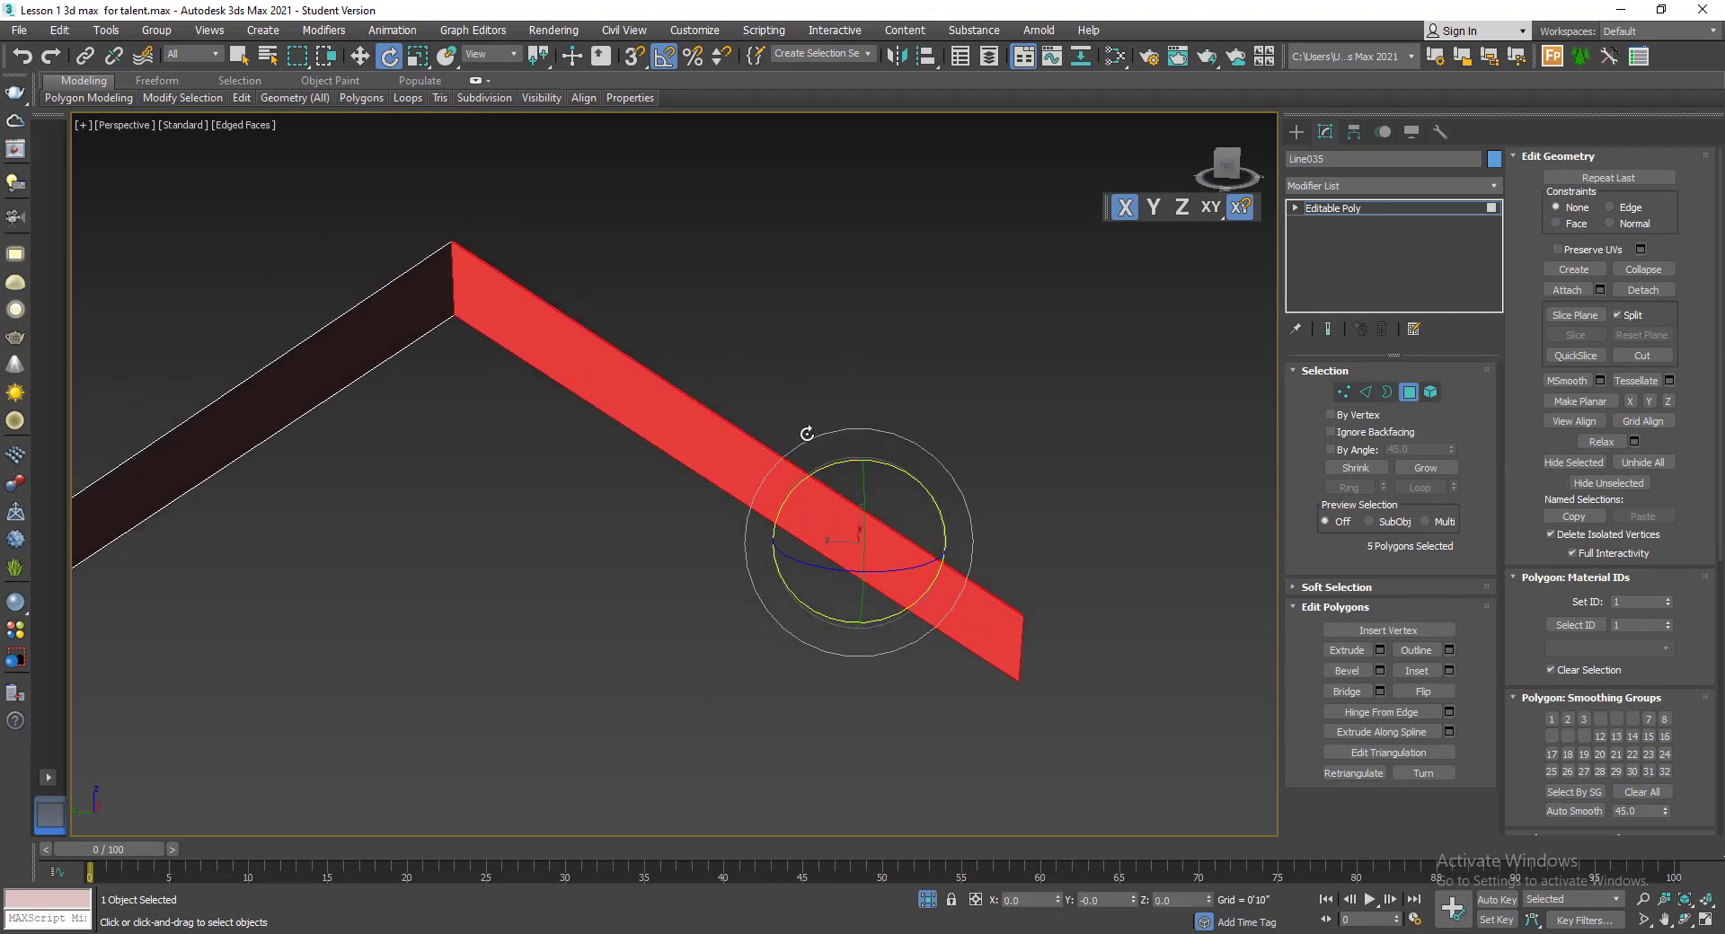
key(F2)
scroll(597, 354, up, 4)
middle_drag(596, 354, 803, 407)
- Paste the copied UVW Map modifier onto the selected slope's polygons and expand it to its sub-objects
click(1386, 189)
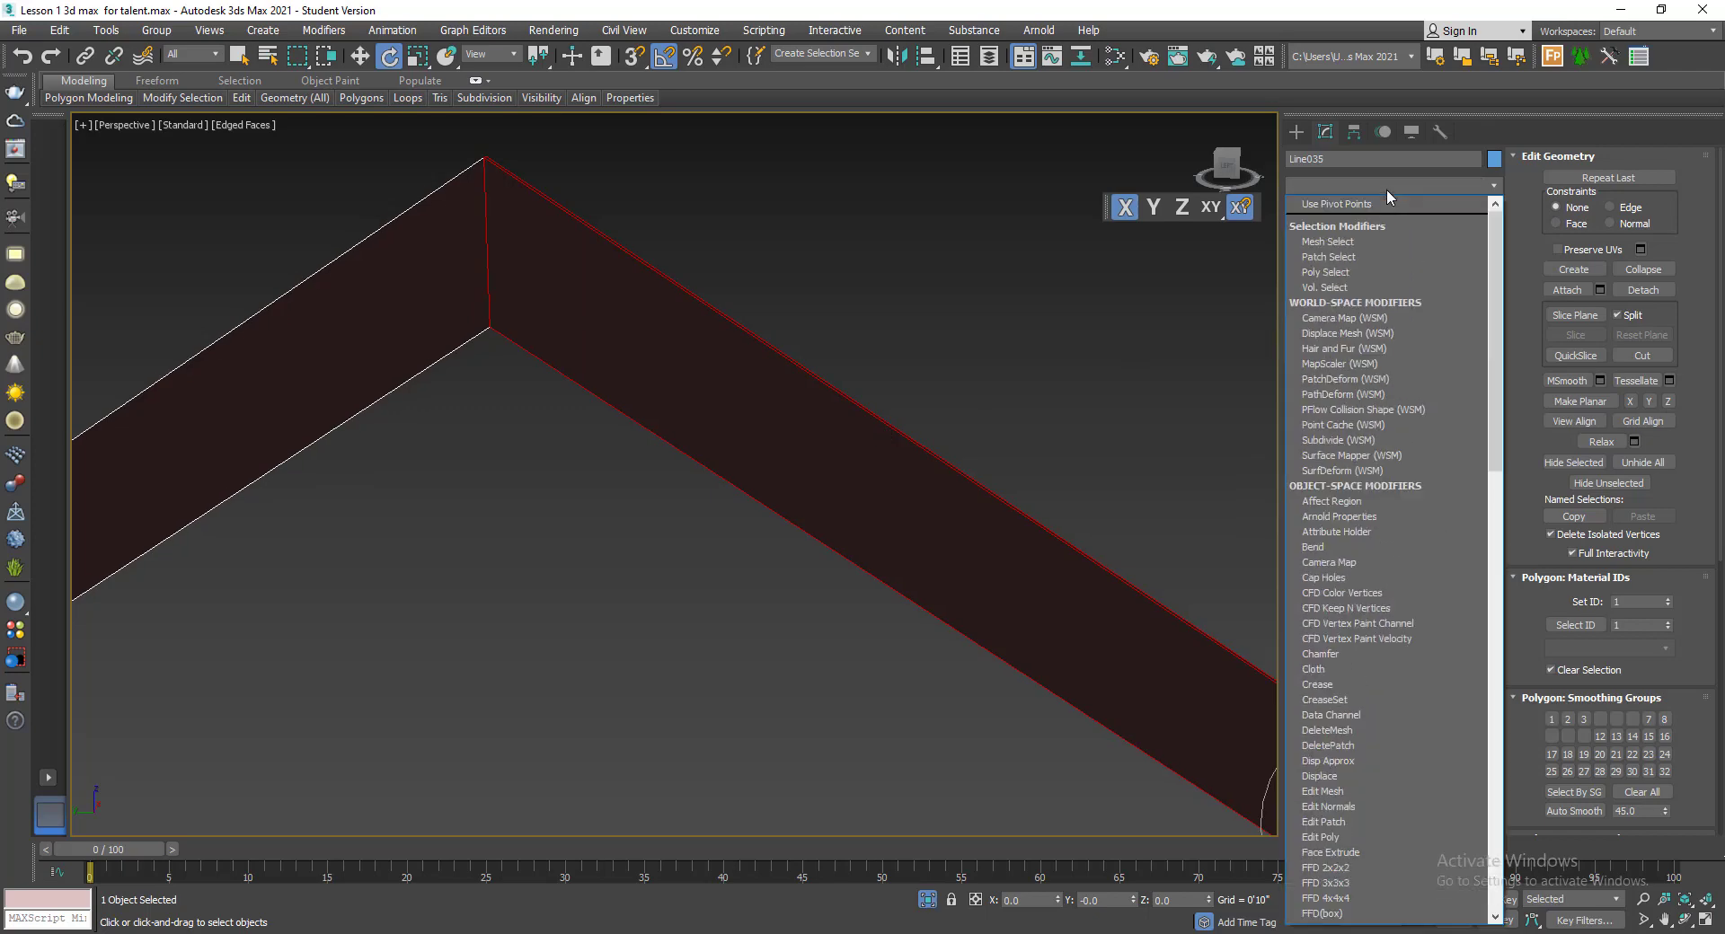
click(1387, 190)
right_click(1389, 206)
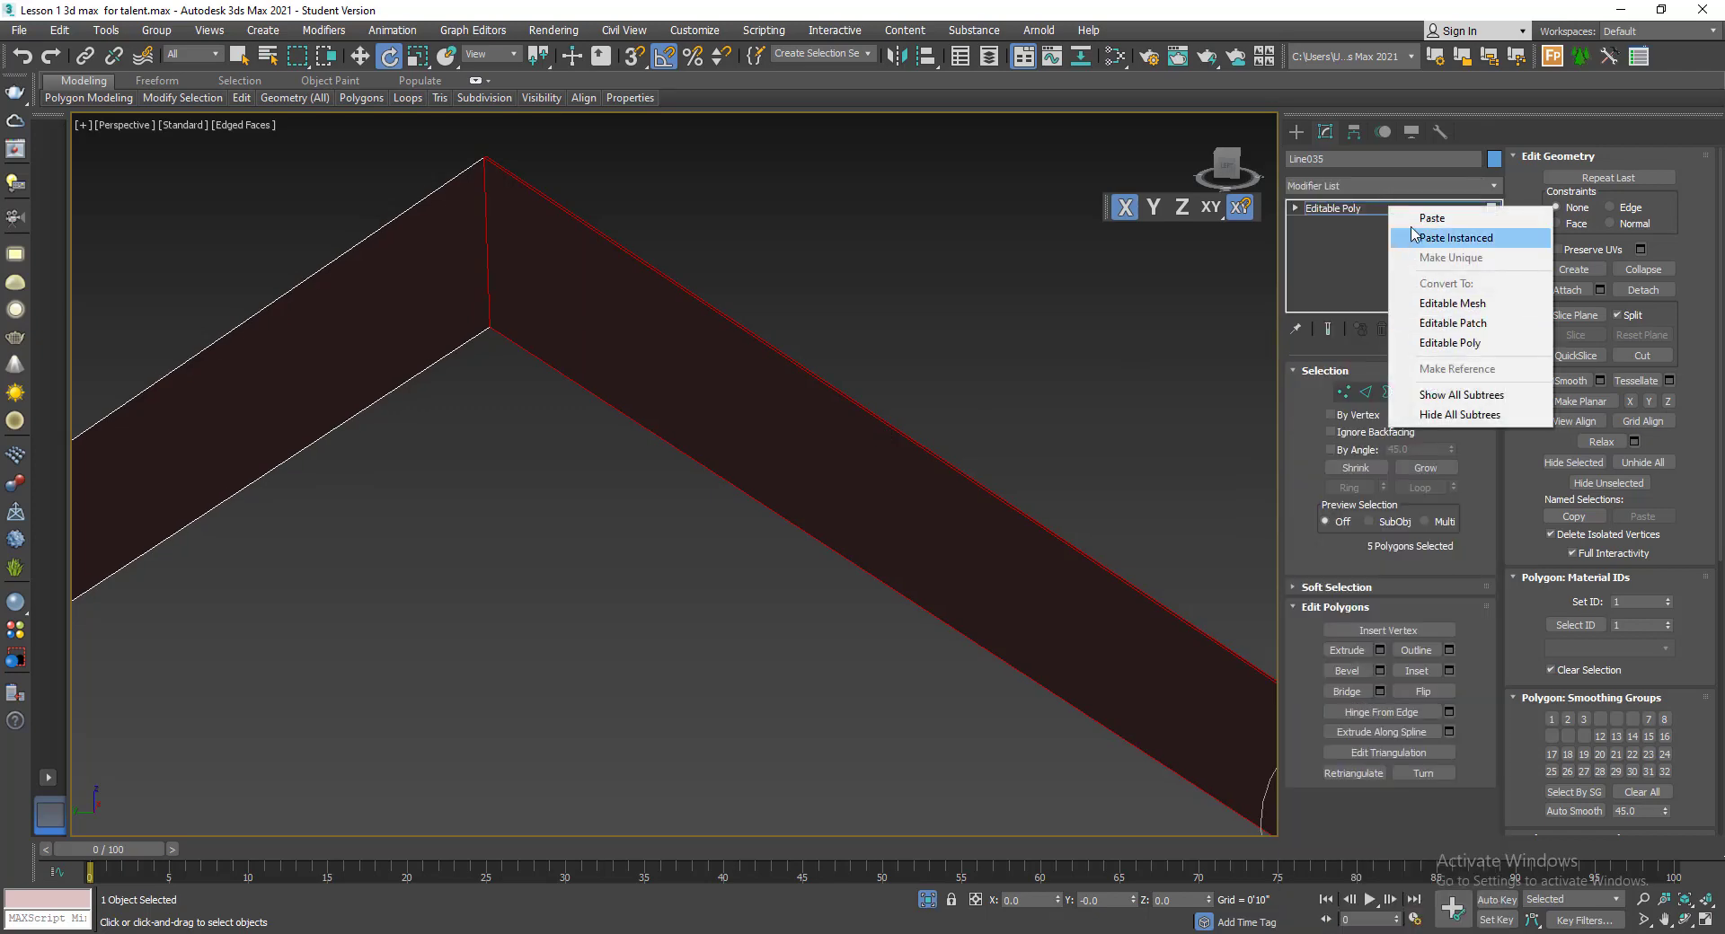
click(1429, 237)
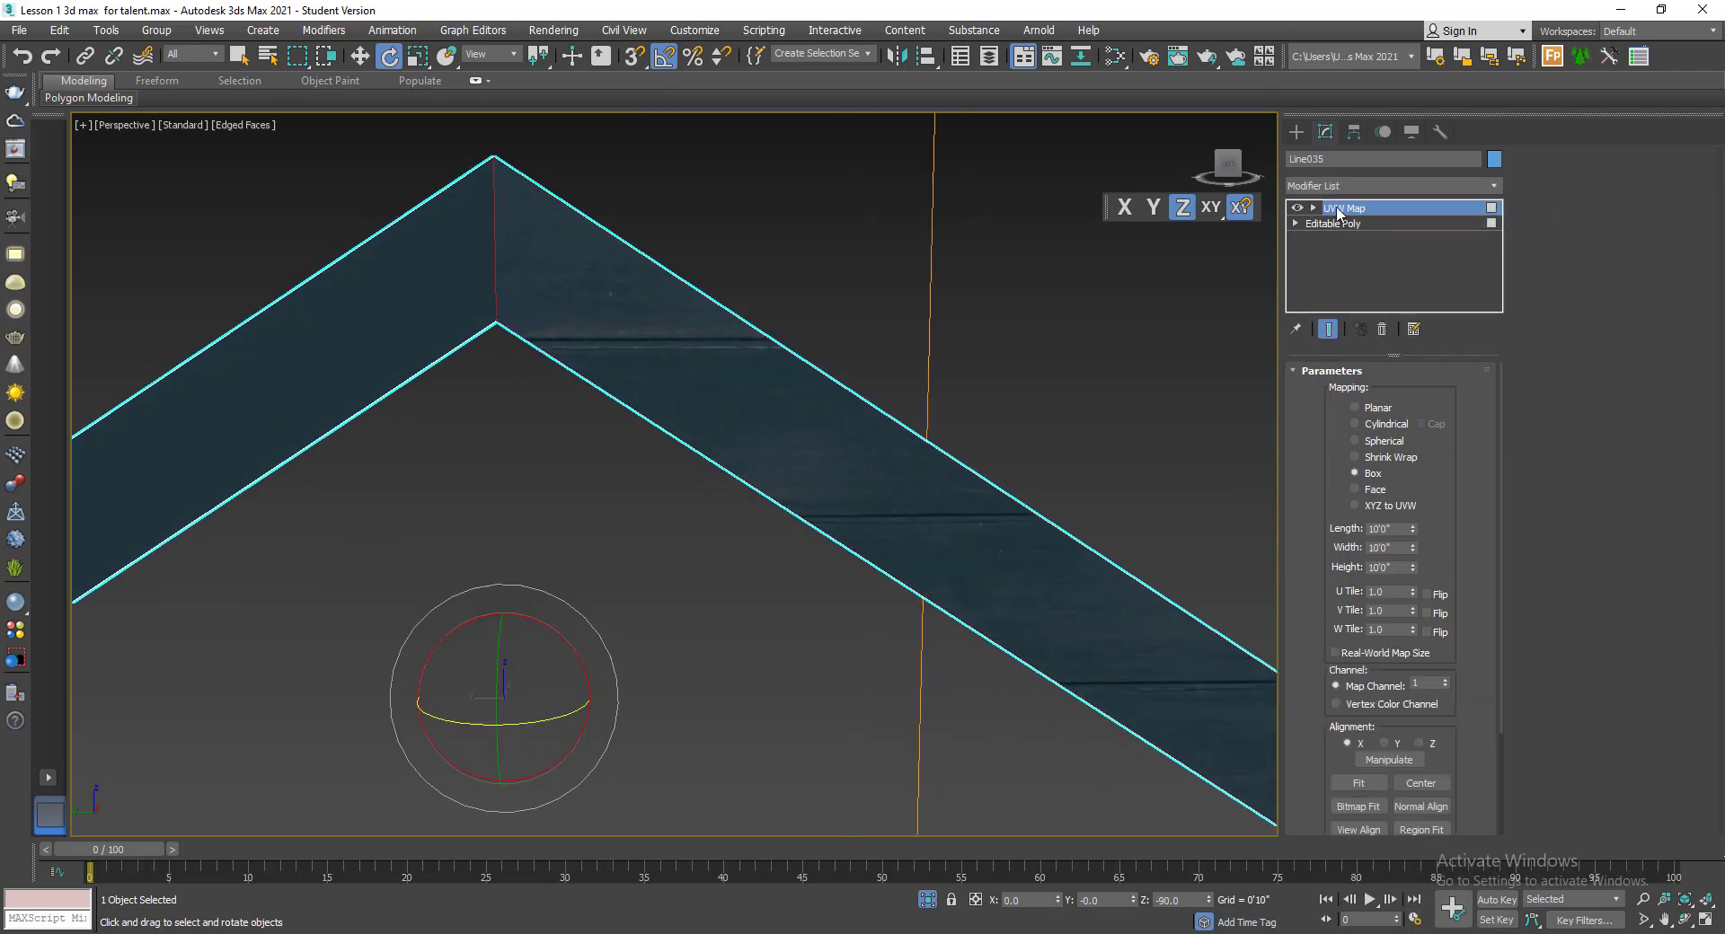
click(1314, 208)
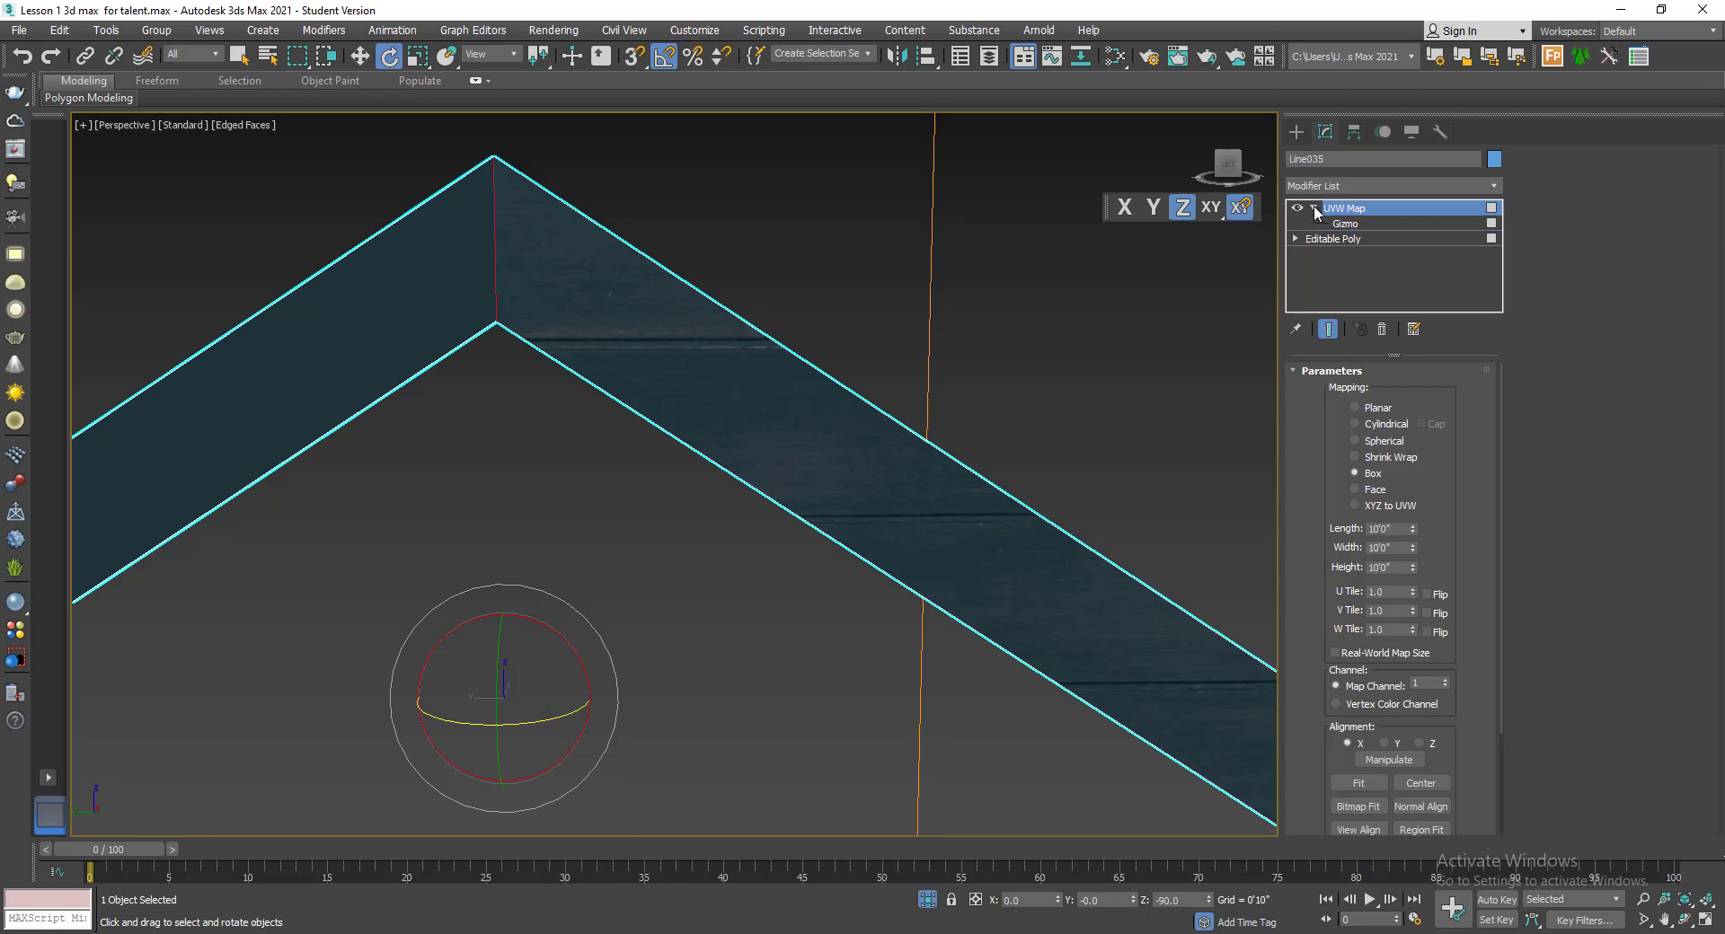
- Rotate the UVW Map gizmo about the X axis to follow the right-hand slope, and shift it along Y so no plank joint crosses the board
click(1348, 223)
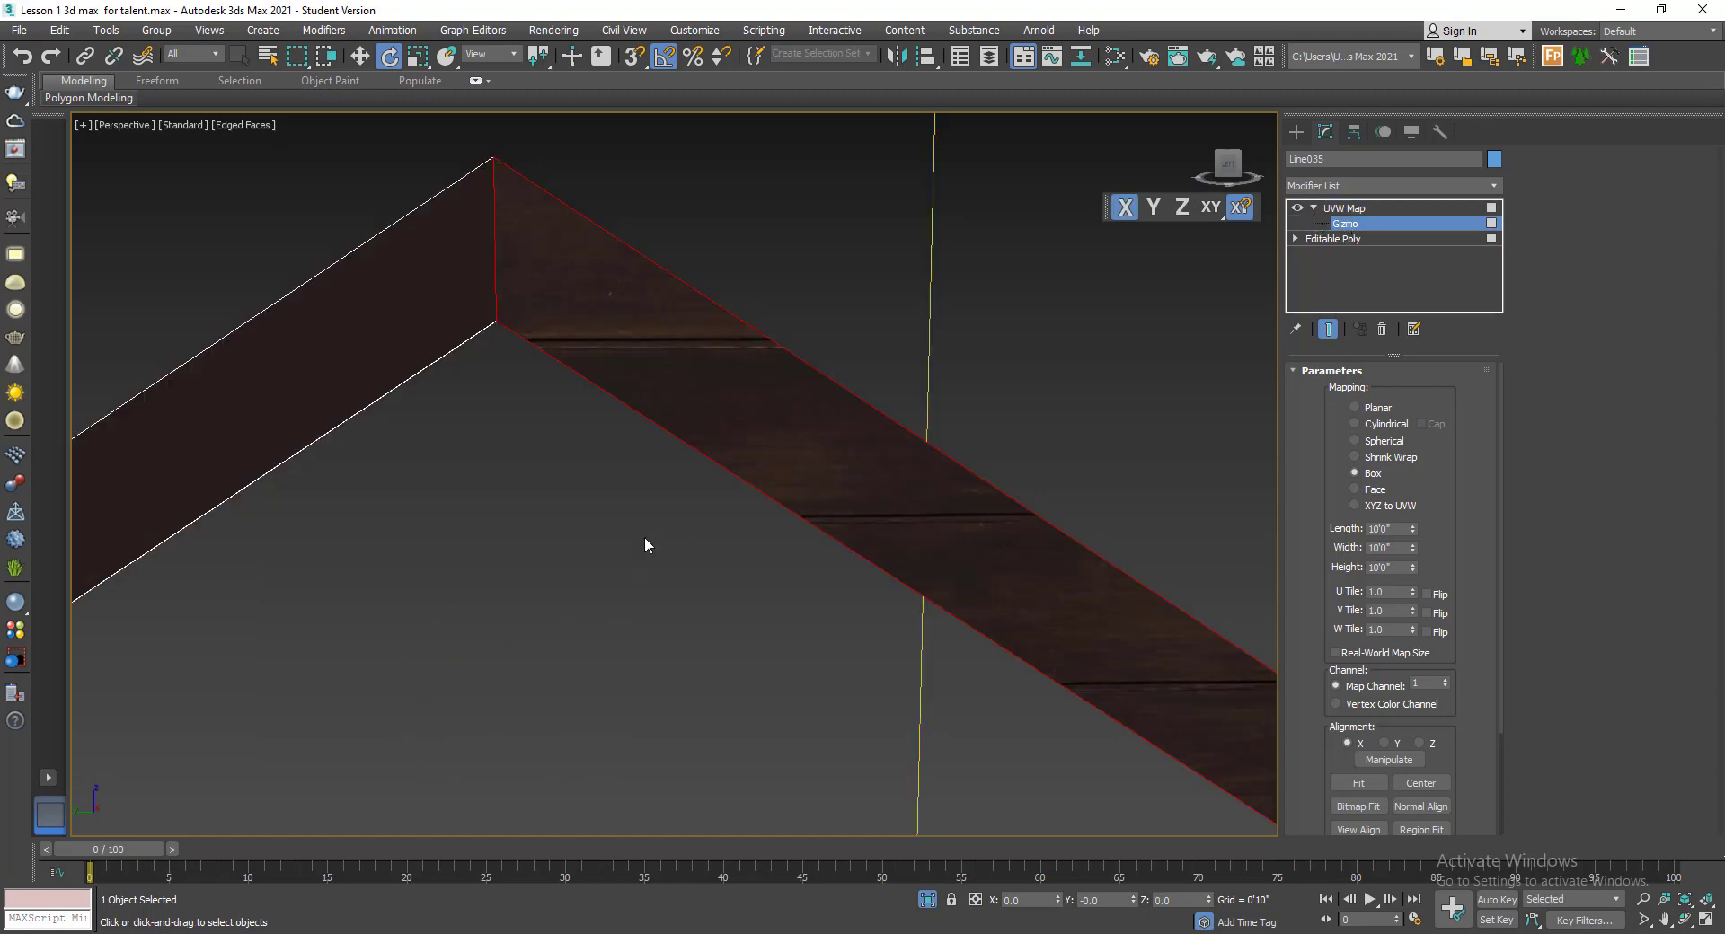
scroll(644, 545, down, 5)
scroll(539, 593, up, 2)
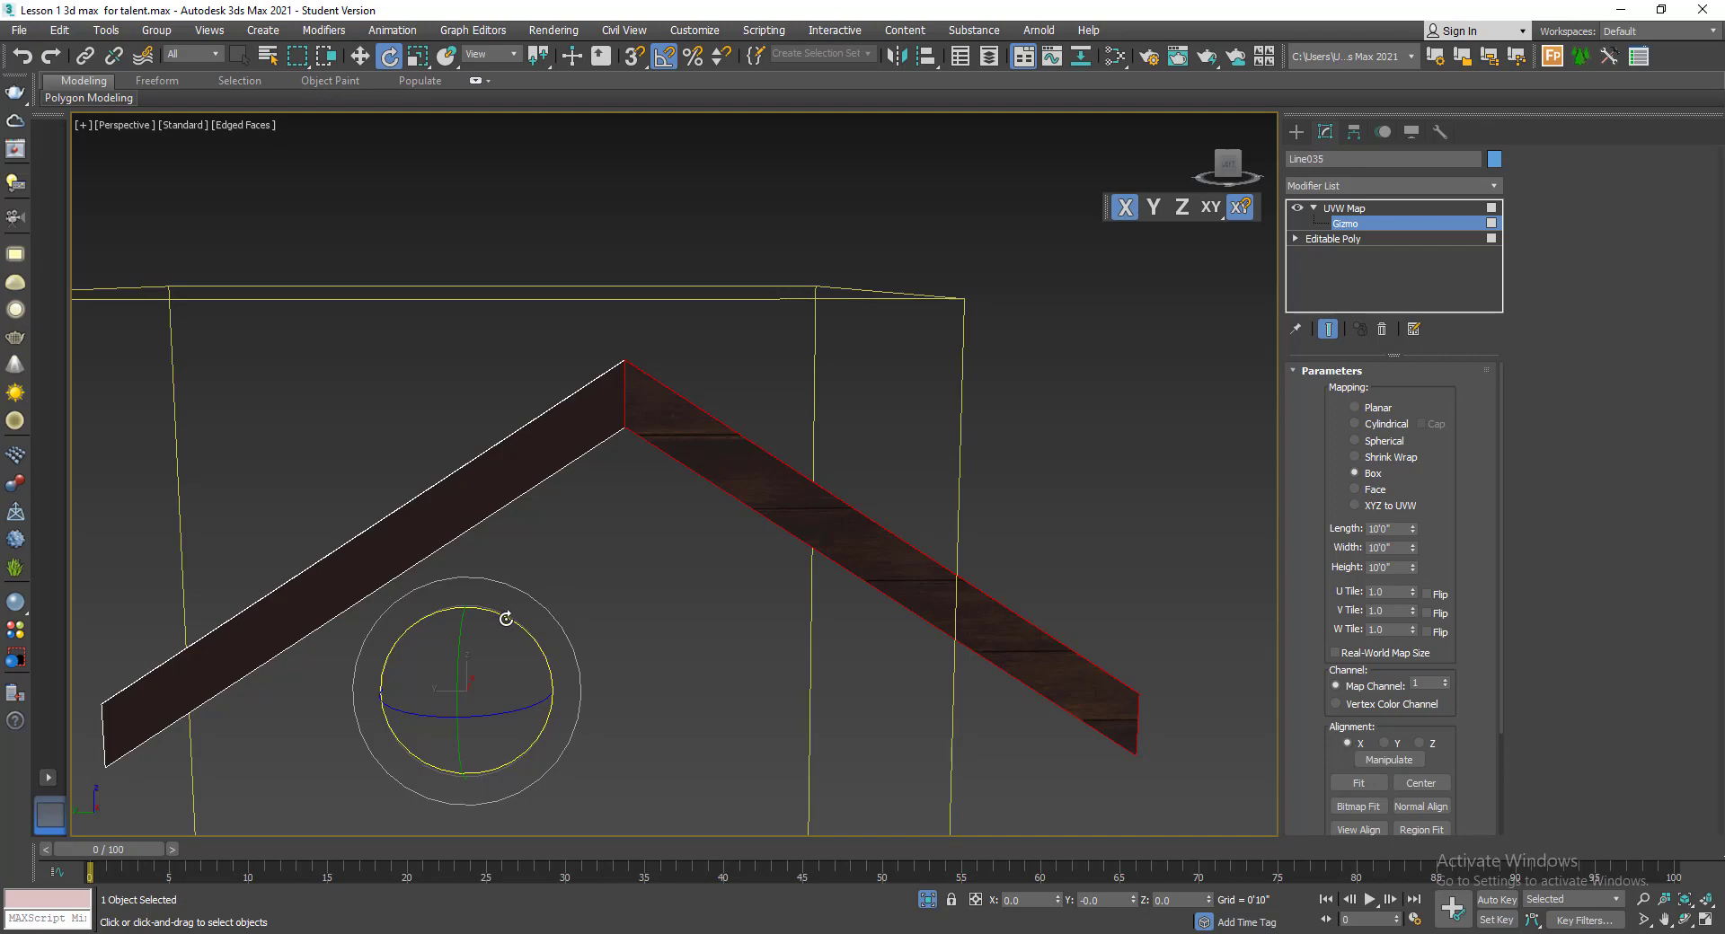
drag(506, 619, 577, 621)
key(w)
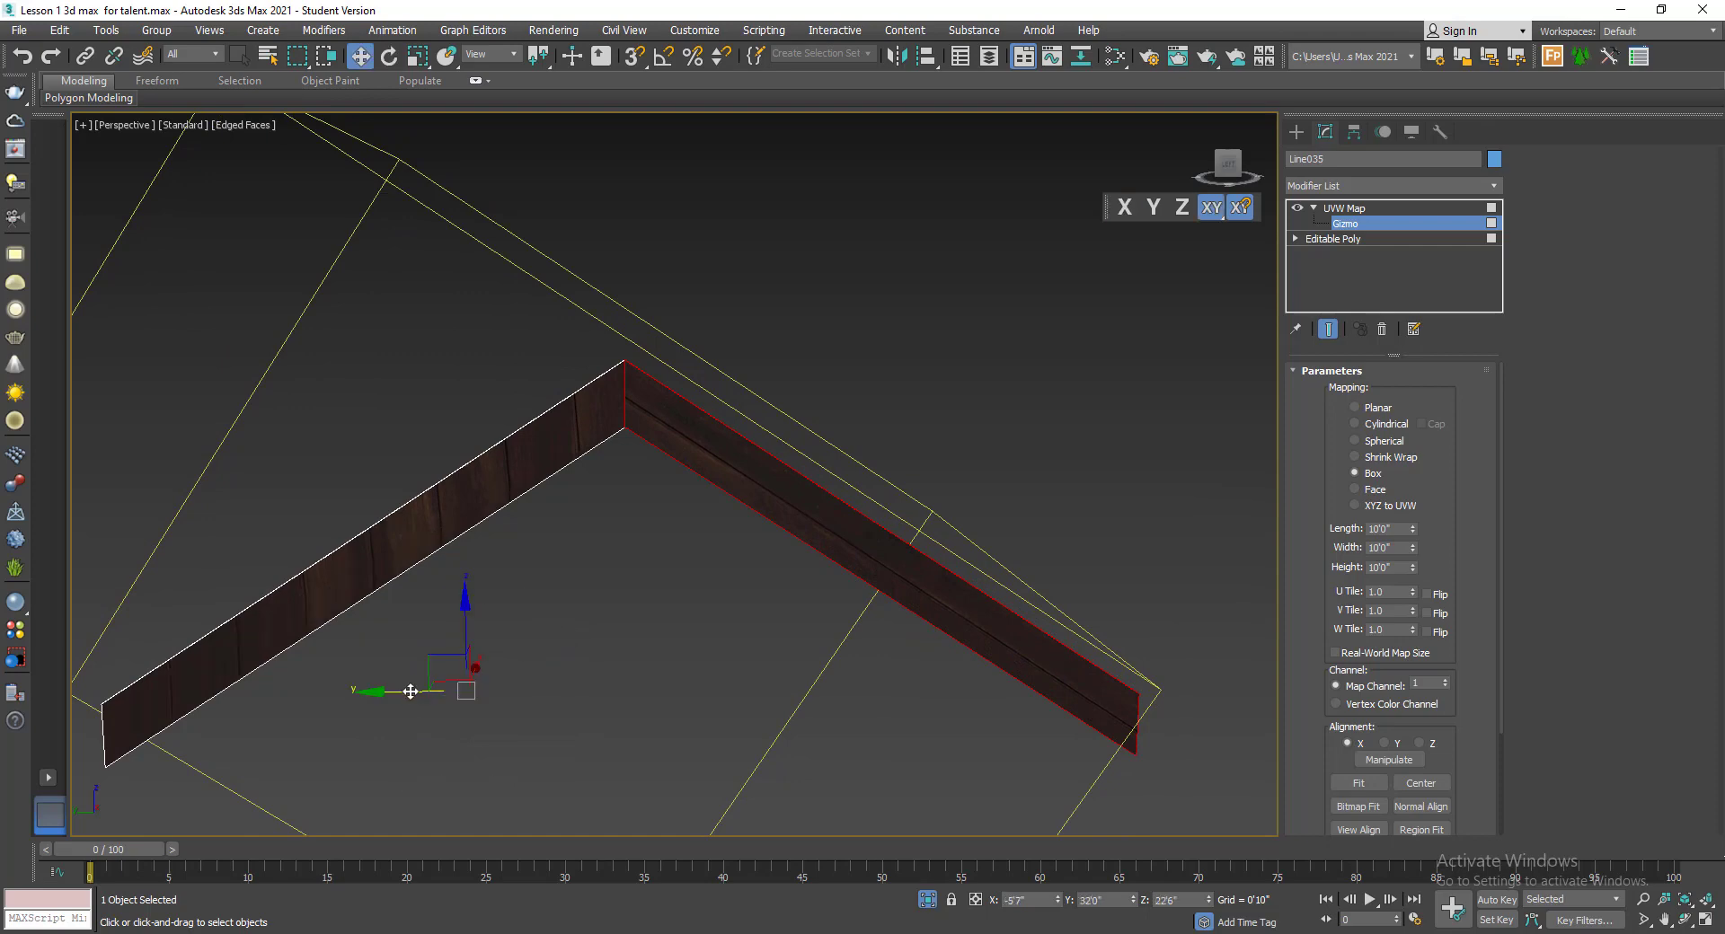
drag(410, 691, 517, 685)
scroll(763, 647, up, 5)
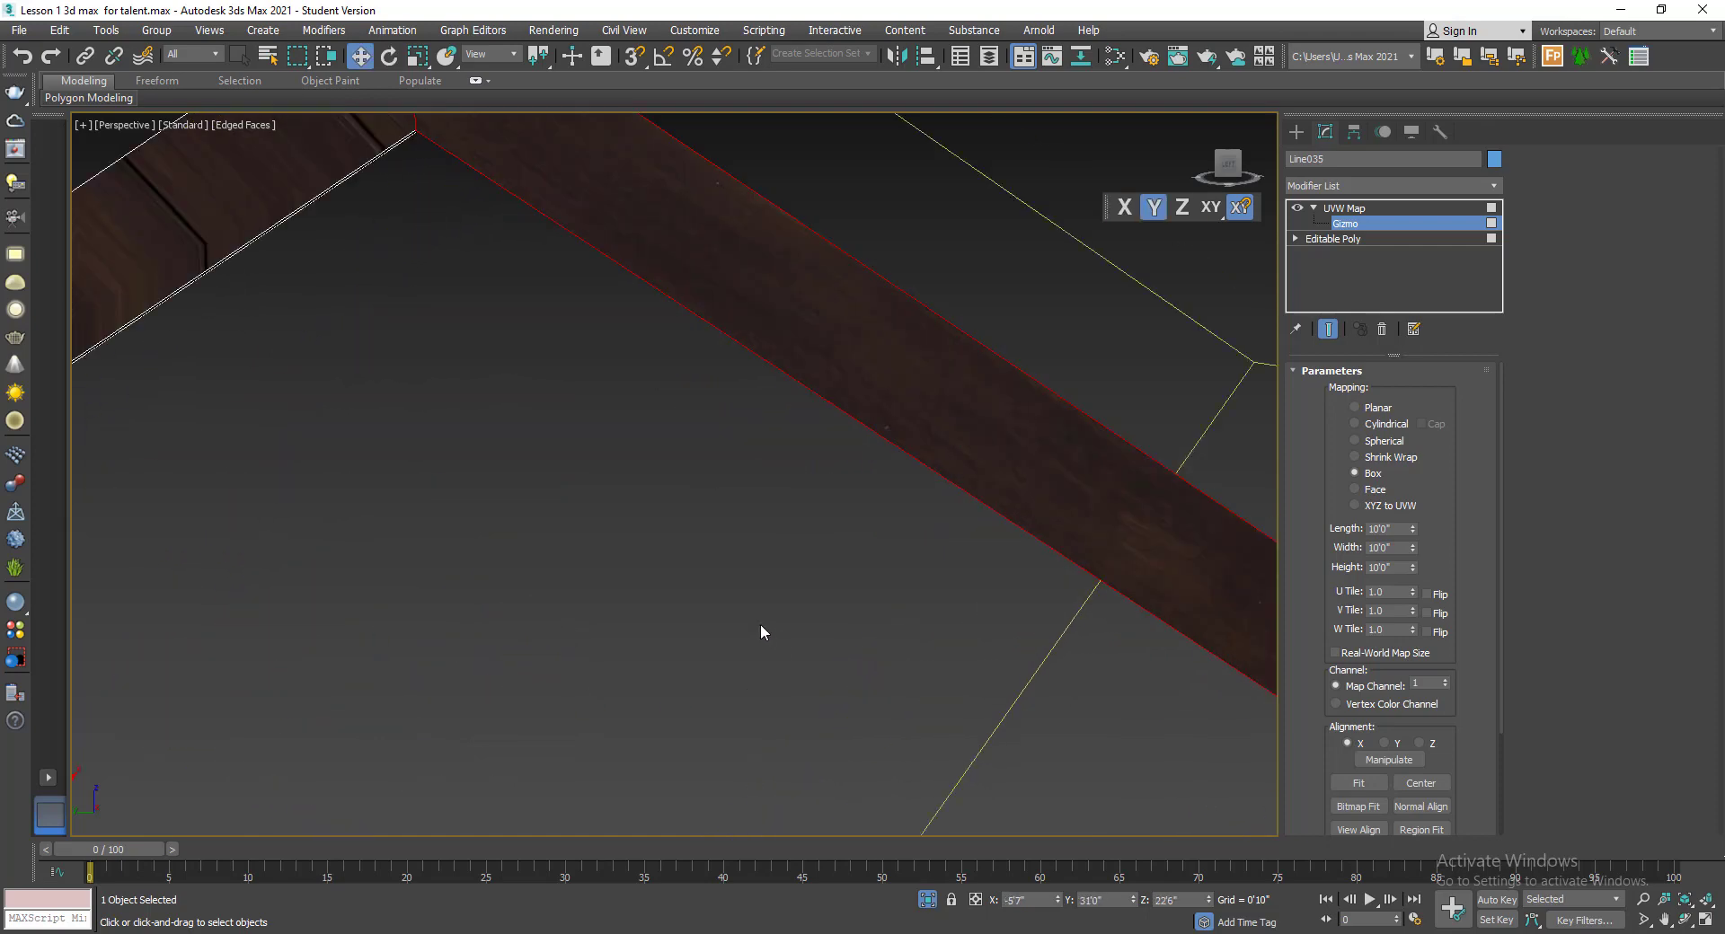
scroll(760, 625, down, 3)
- Copy the adjusted UVW Map modifier and convert the gable fascia to an Editable Poly
click(1342, 209)
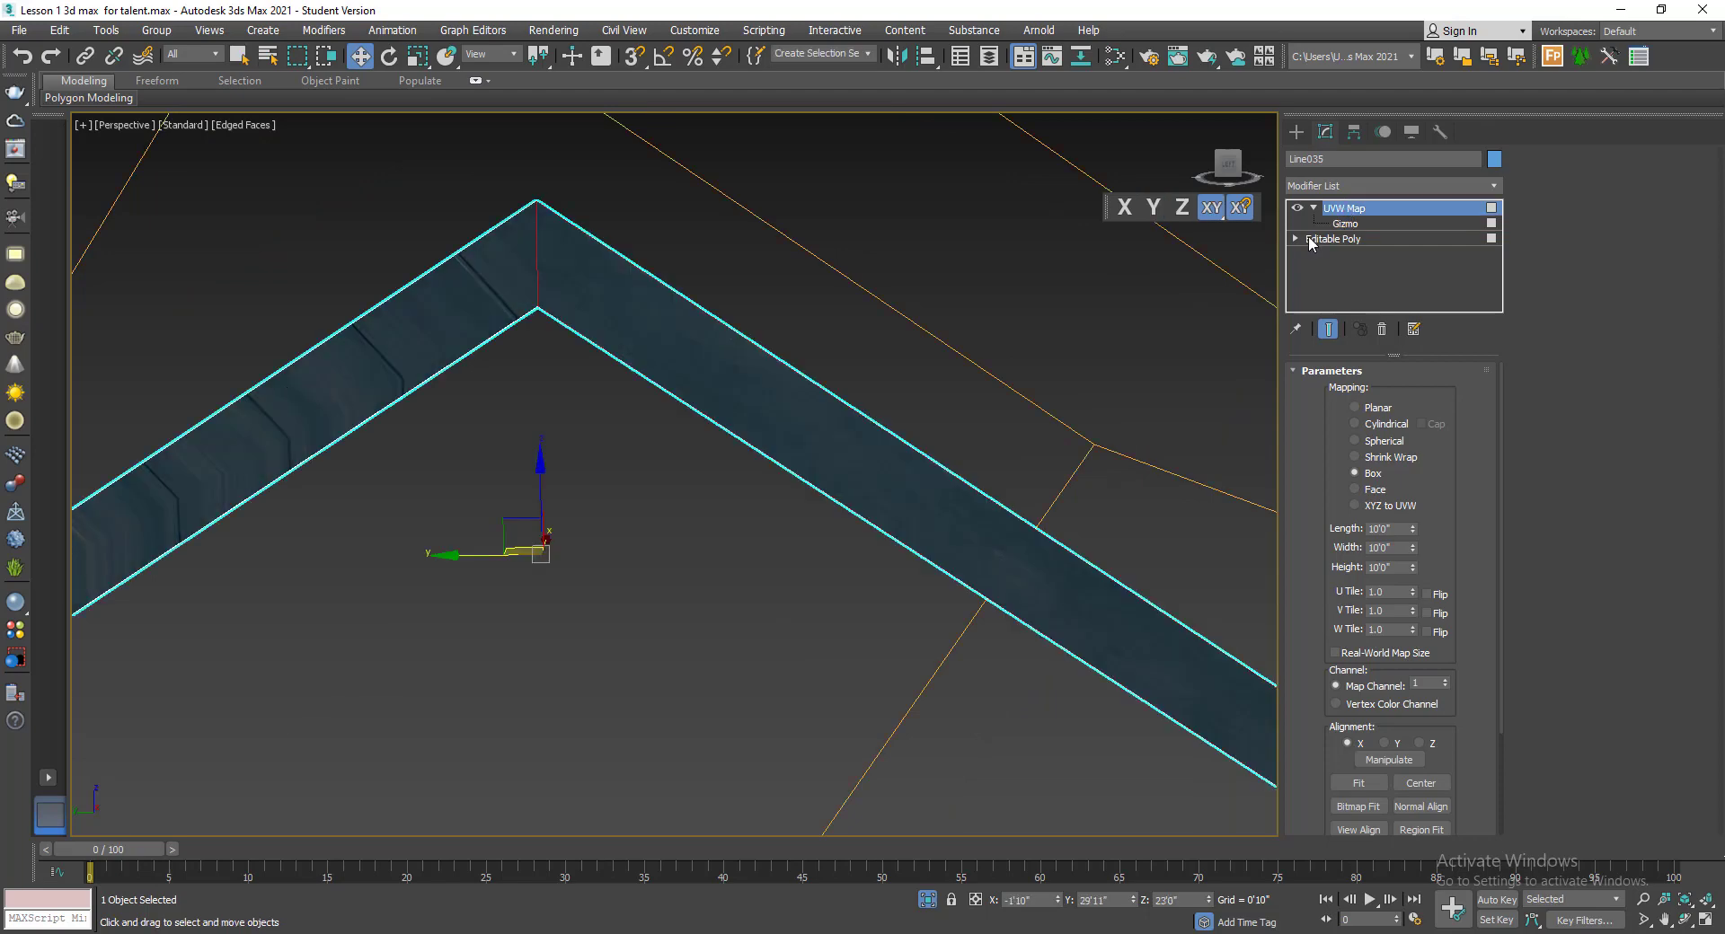
right_click(1345, 212)
click(1402, 279)
right_click(760, 372)
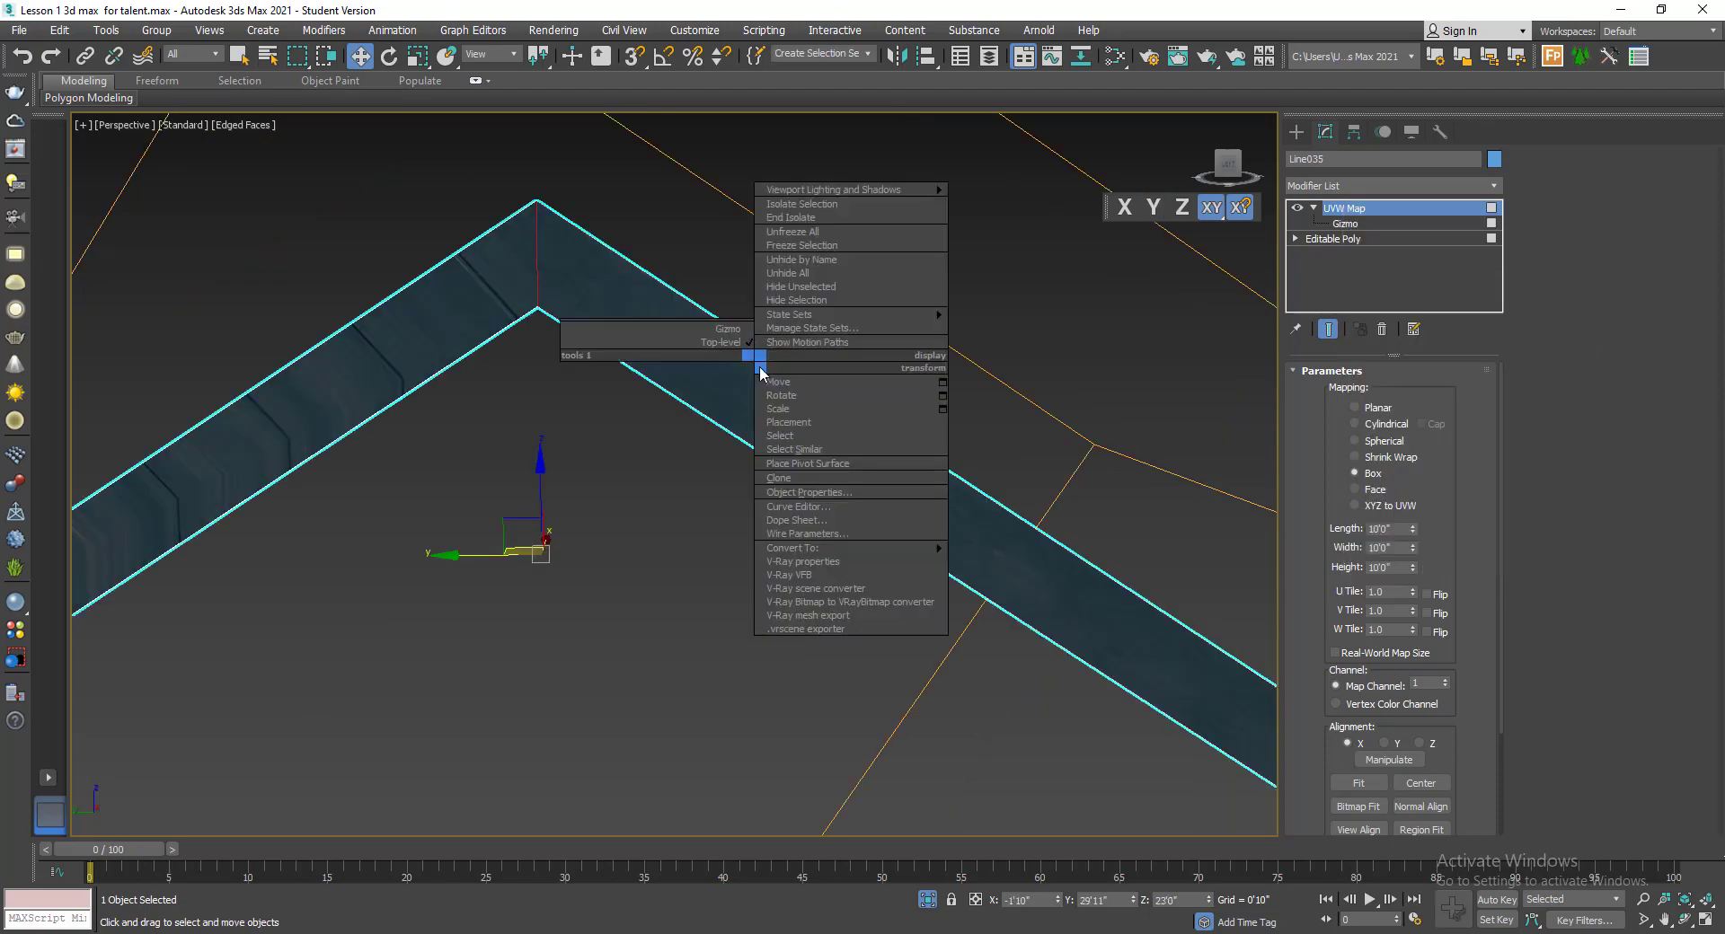
mouse_move(892, 550)
click(997, 564)
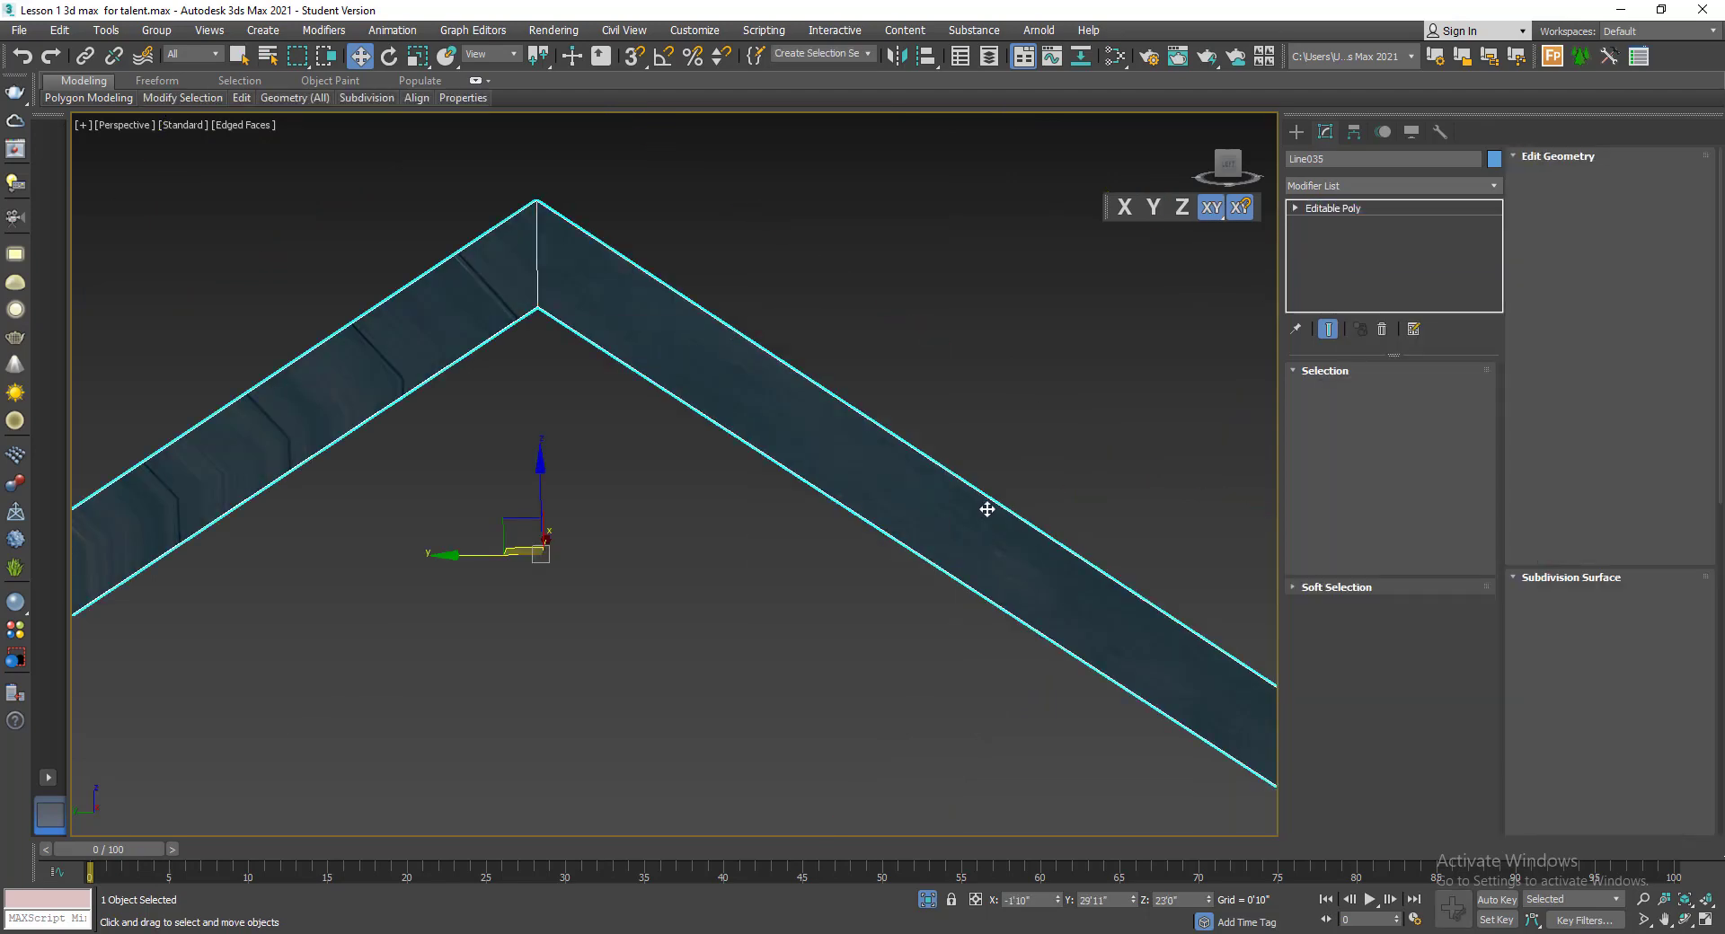
- Select all polygons of the gable fascia's left-hand slope and paste the copied UVW Map modifier onto them
click(1411, 393)
scroll(858, 525, down, 5)
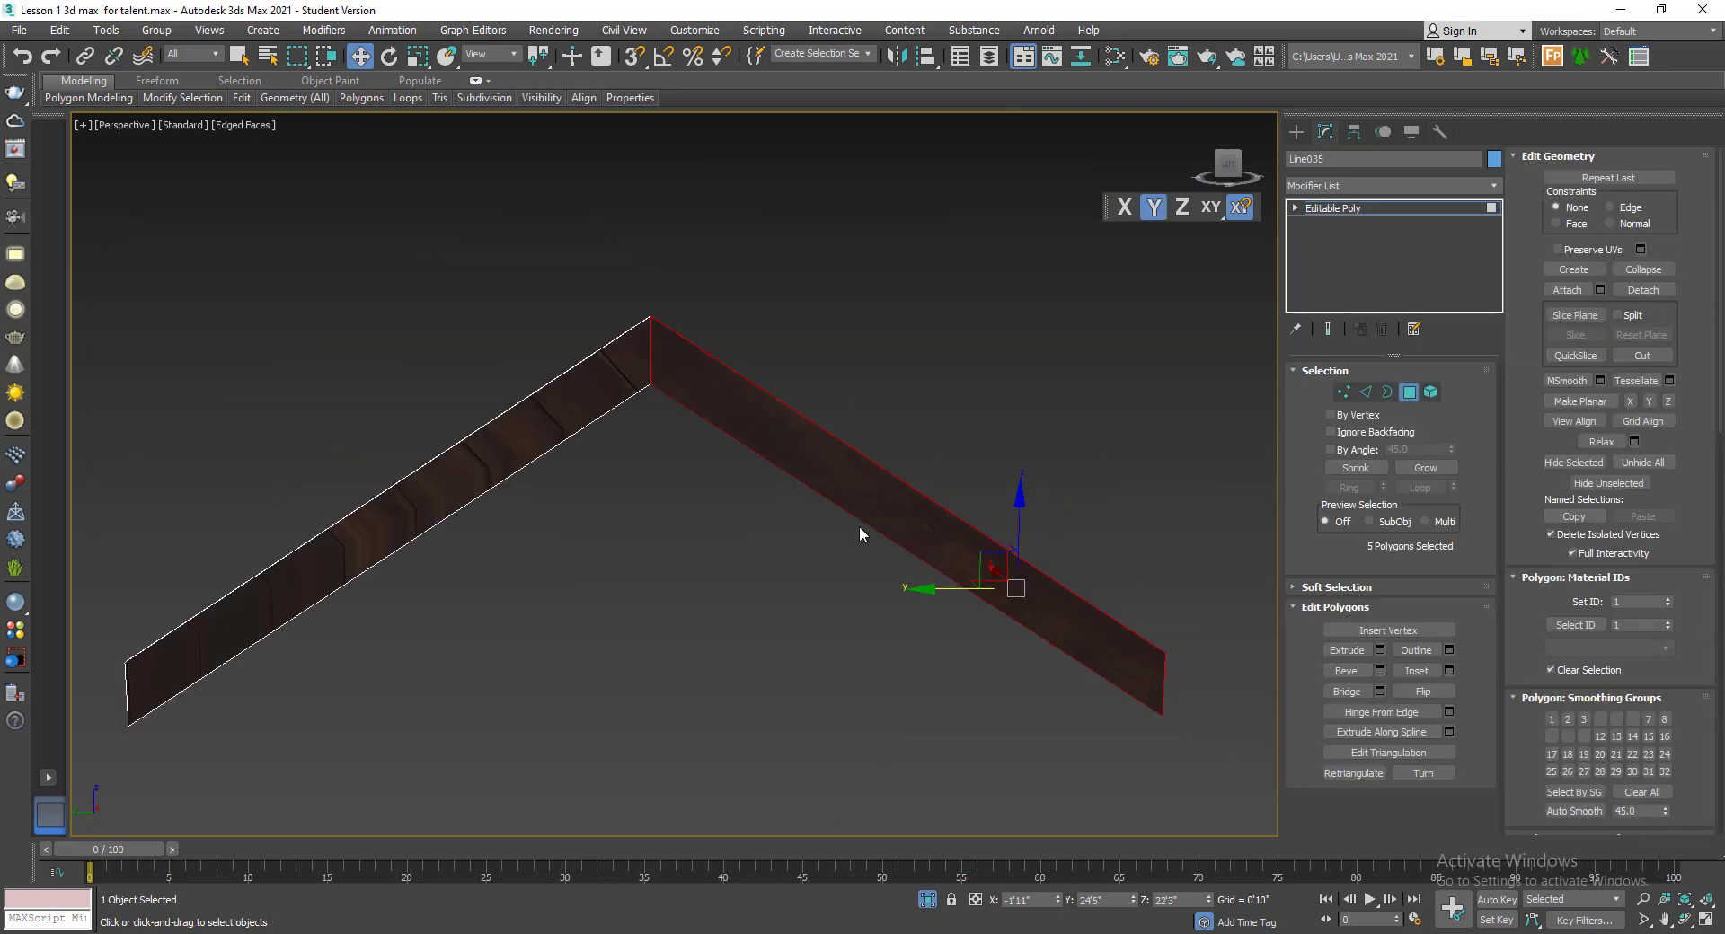
drag(655, 666, 320, 411)
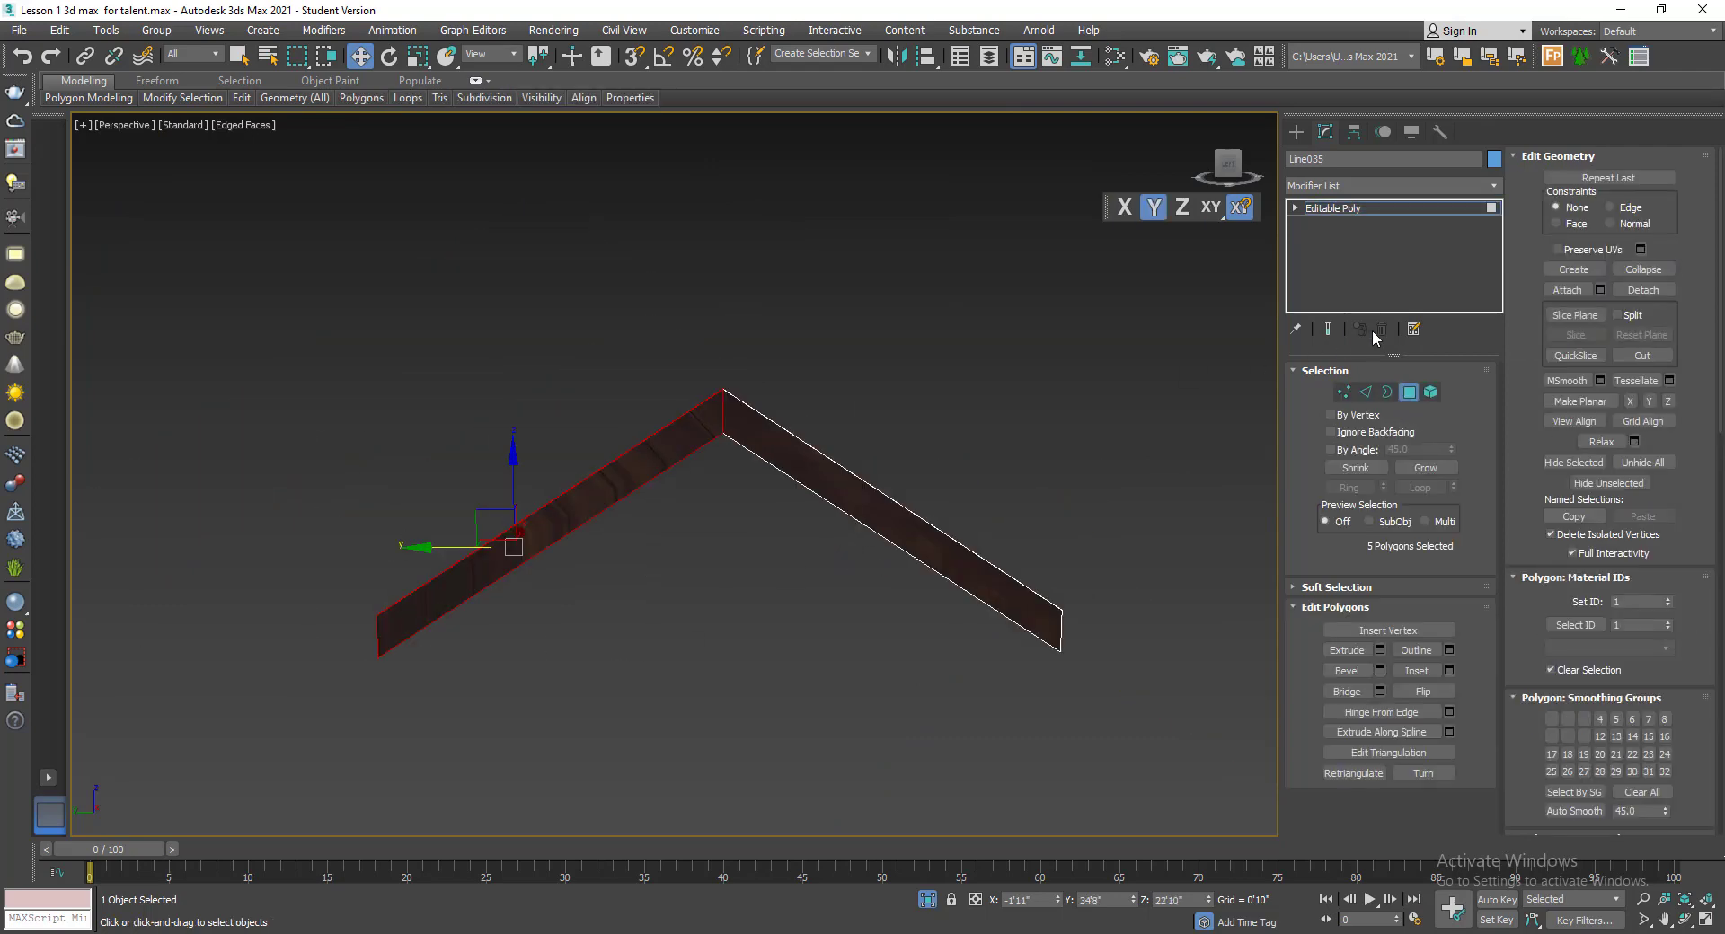
right_click(1361, 210)
click(1373, 224)
scroll(572, 490, up, 5)
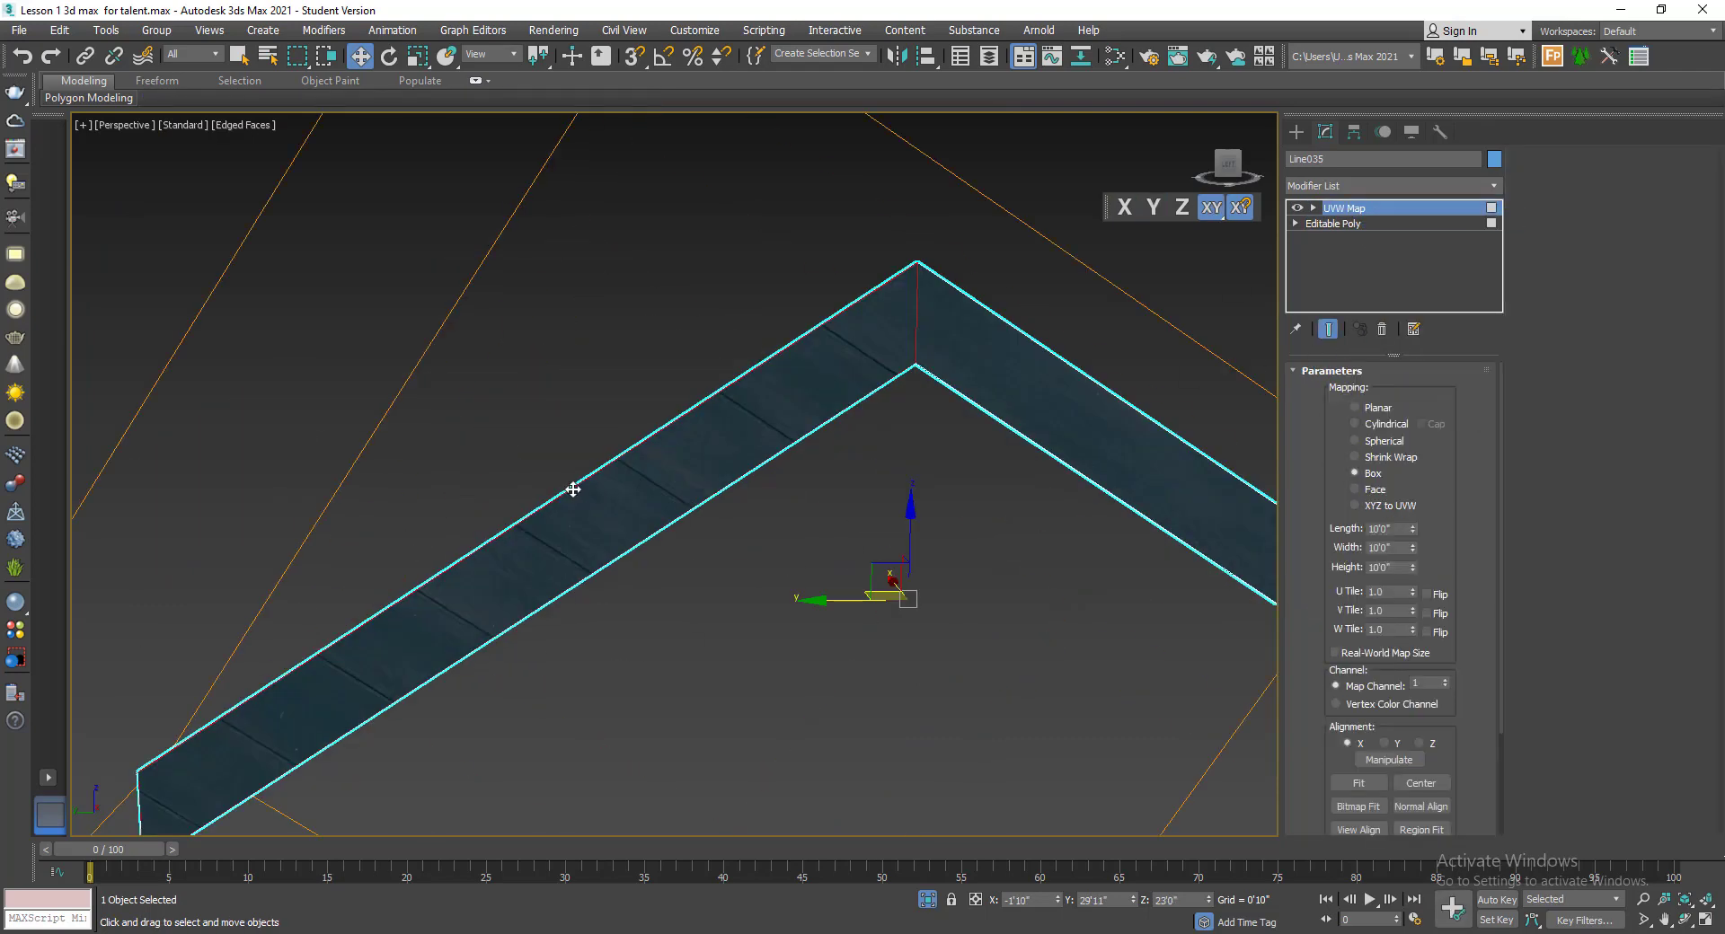
- Rotate the UVW Map gizmo about the X axis so the planks run along the left-hand slope
click(1345, 224)
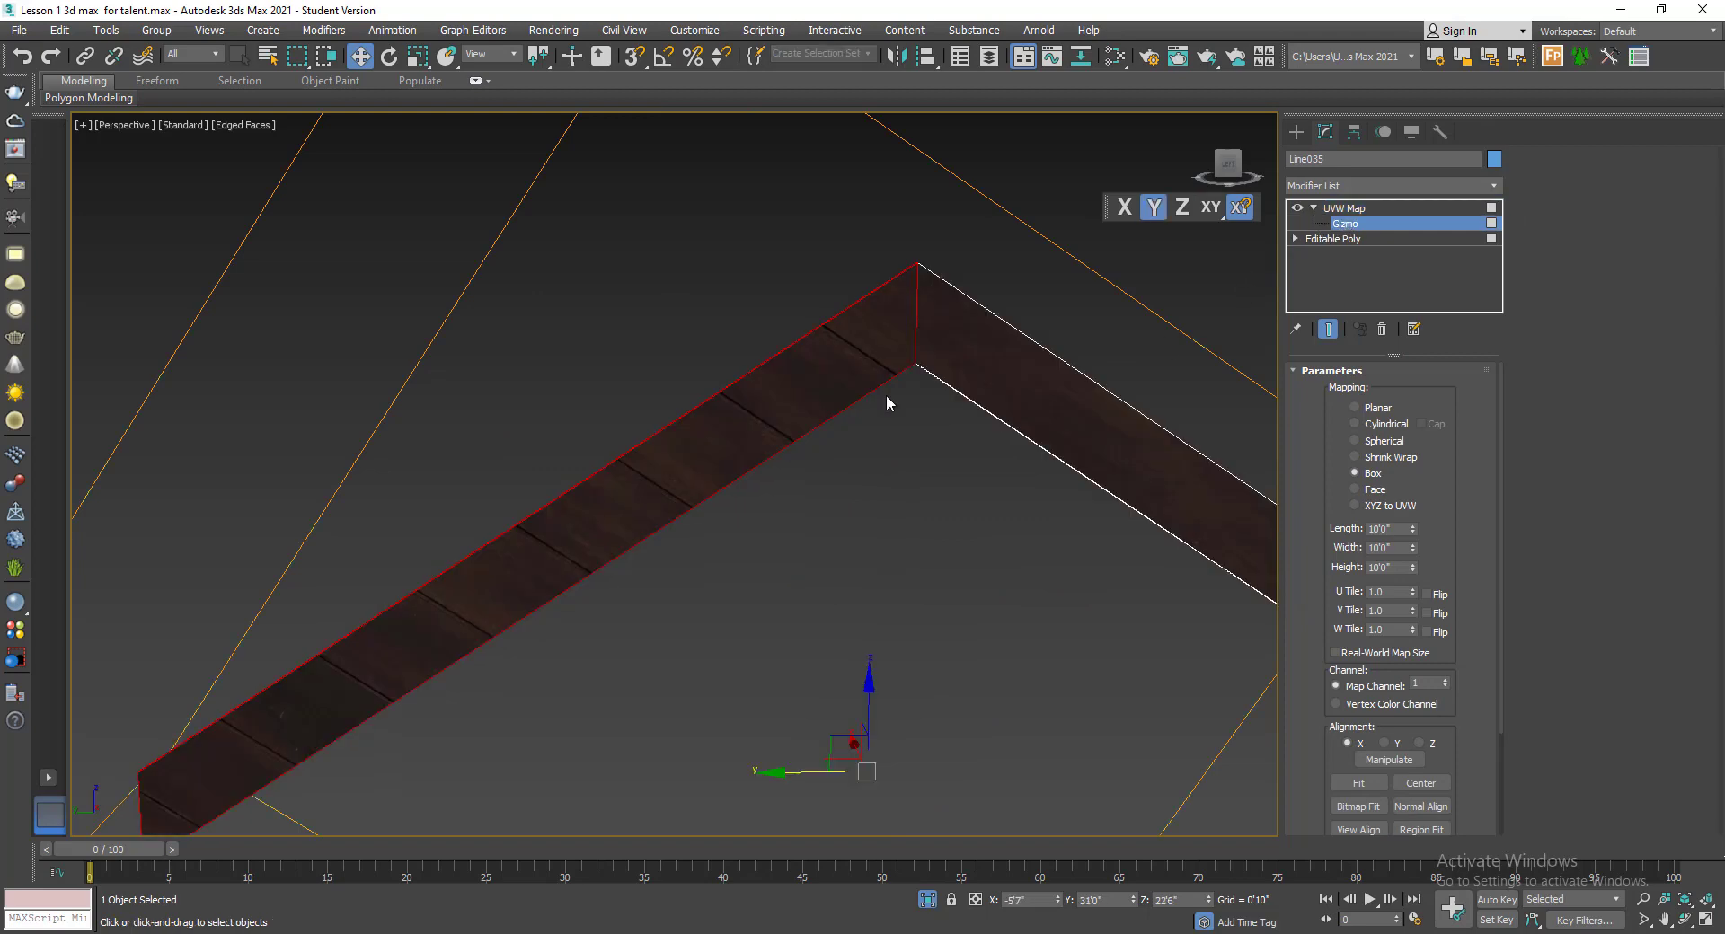
scroll(749, 480, down, 4)
key(e)
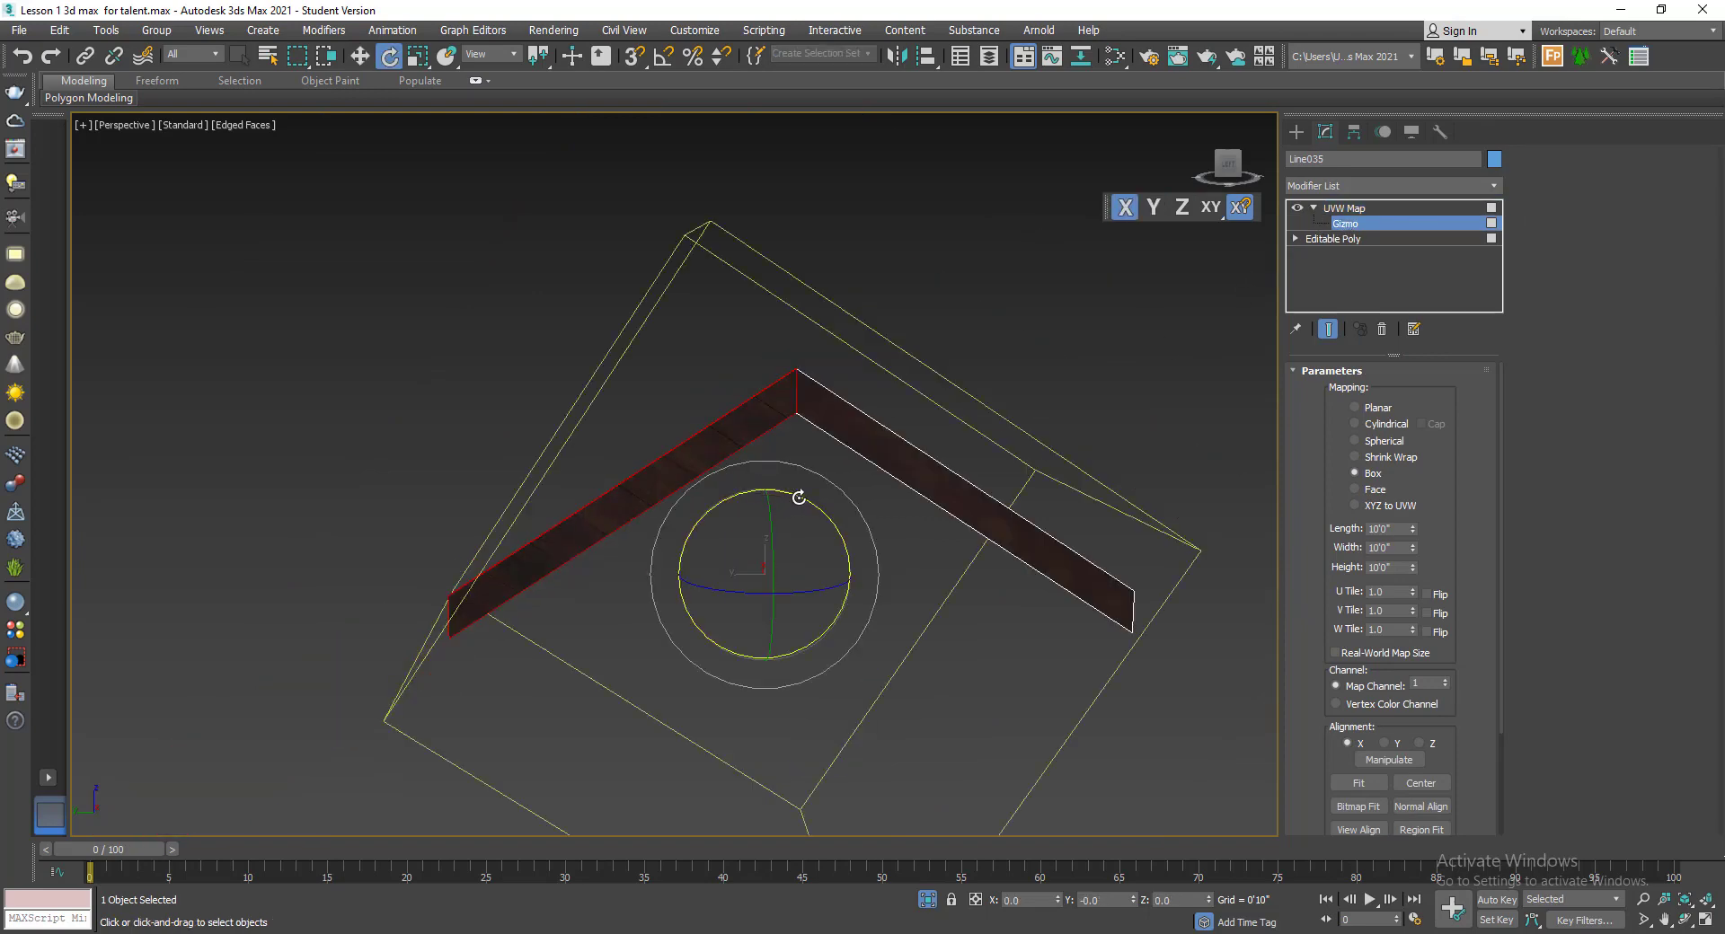
drag(798, 497, 720, 404)
scroll(721, 432, up, 3)
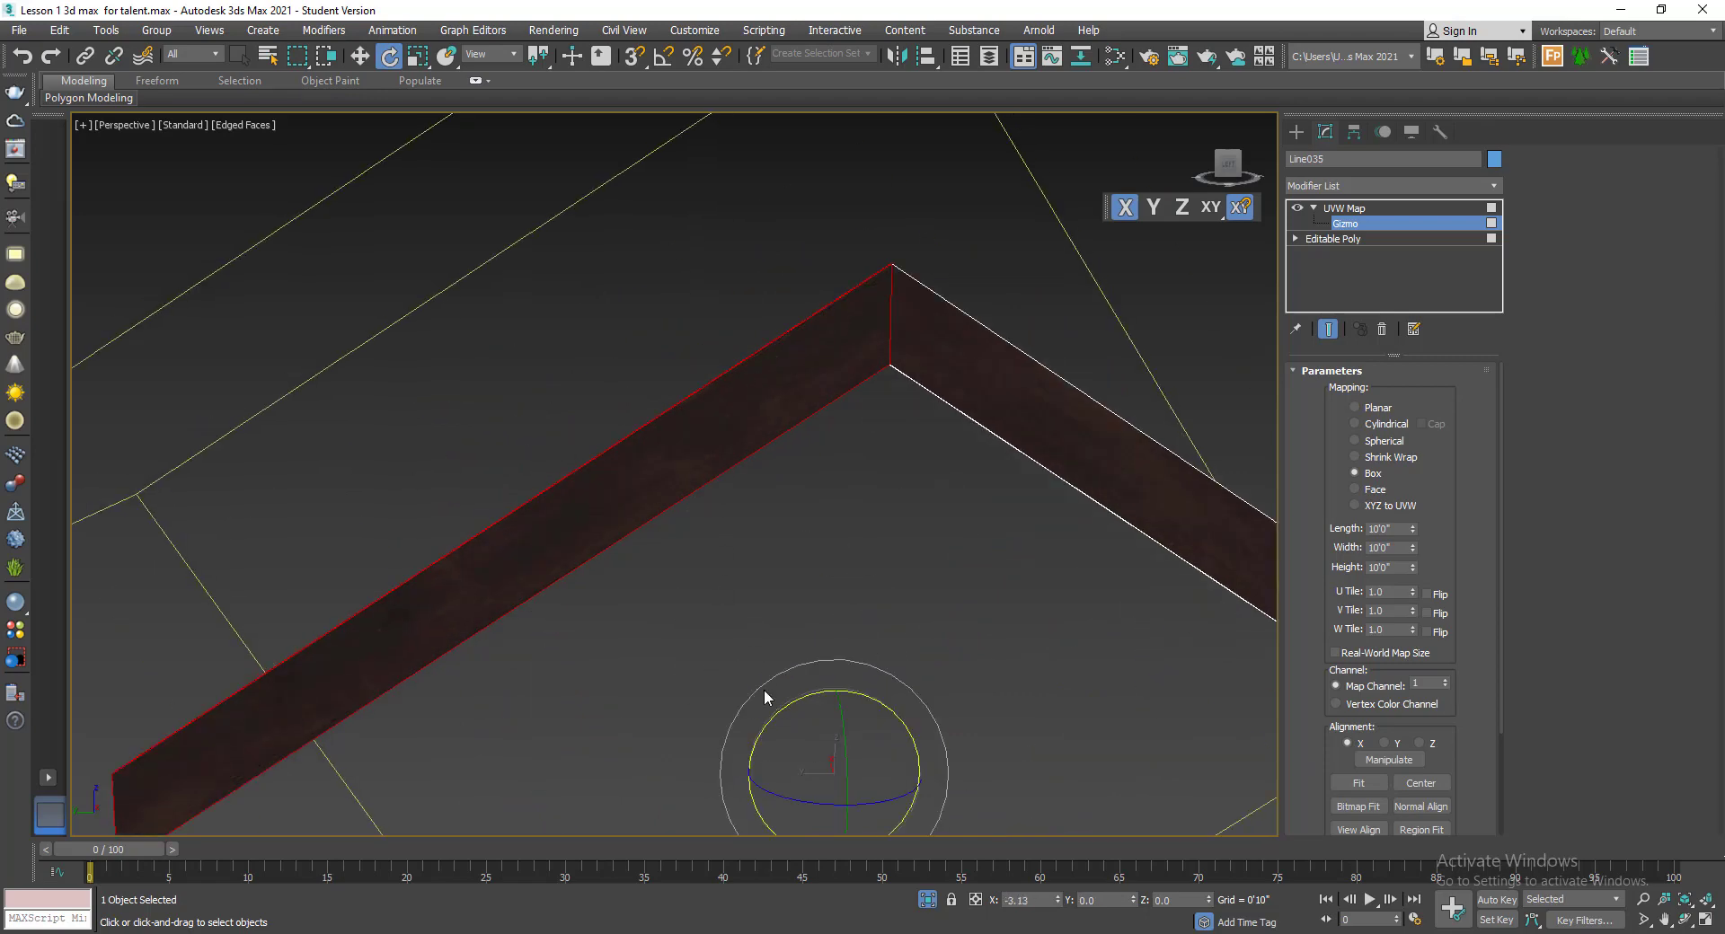
scroll(682, 503, down, 3)
- Convert the gable fascia to an Editable Poly, deselect it and exit isolation
right_click(659, 449)
mouse_move(823, 636)
click(934, 654)
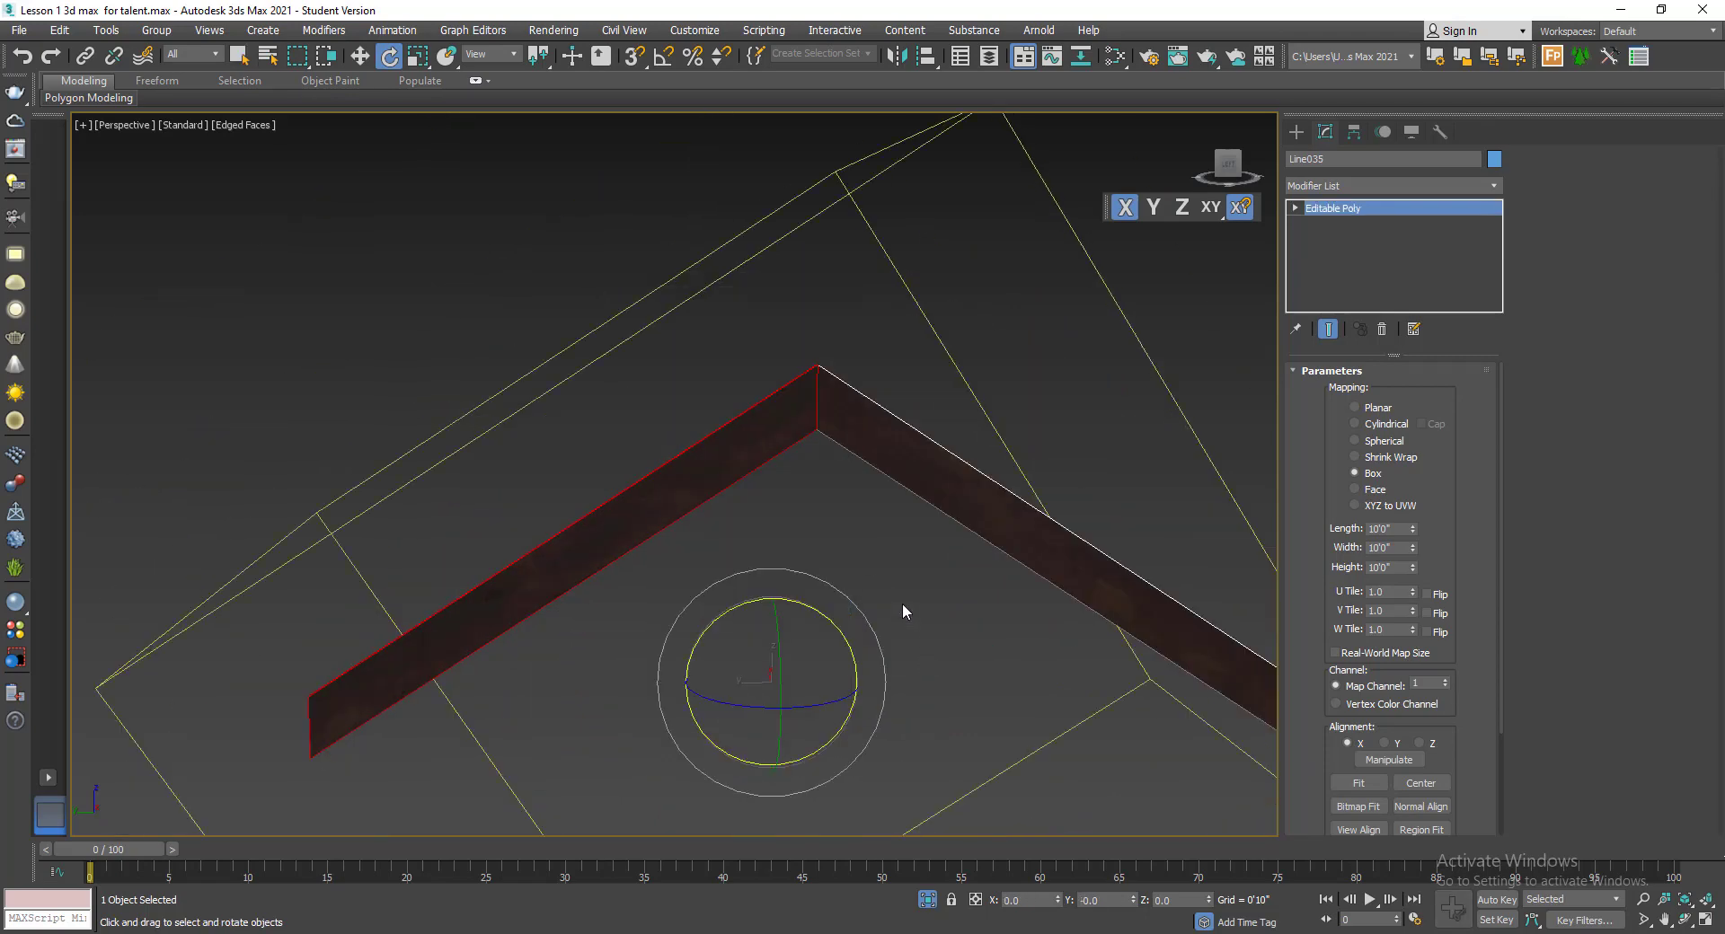
scroll(905, 608, down, 5)
click(1013, 821)
click(926, 900)
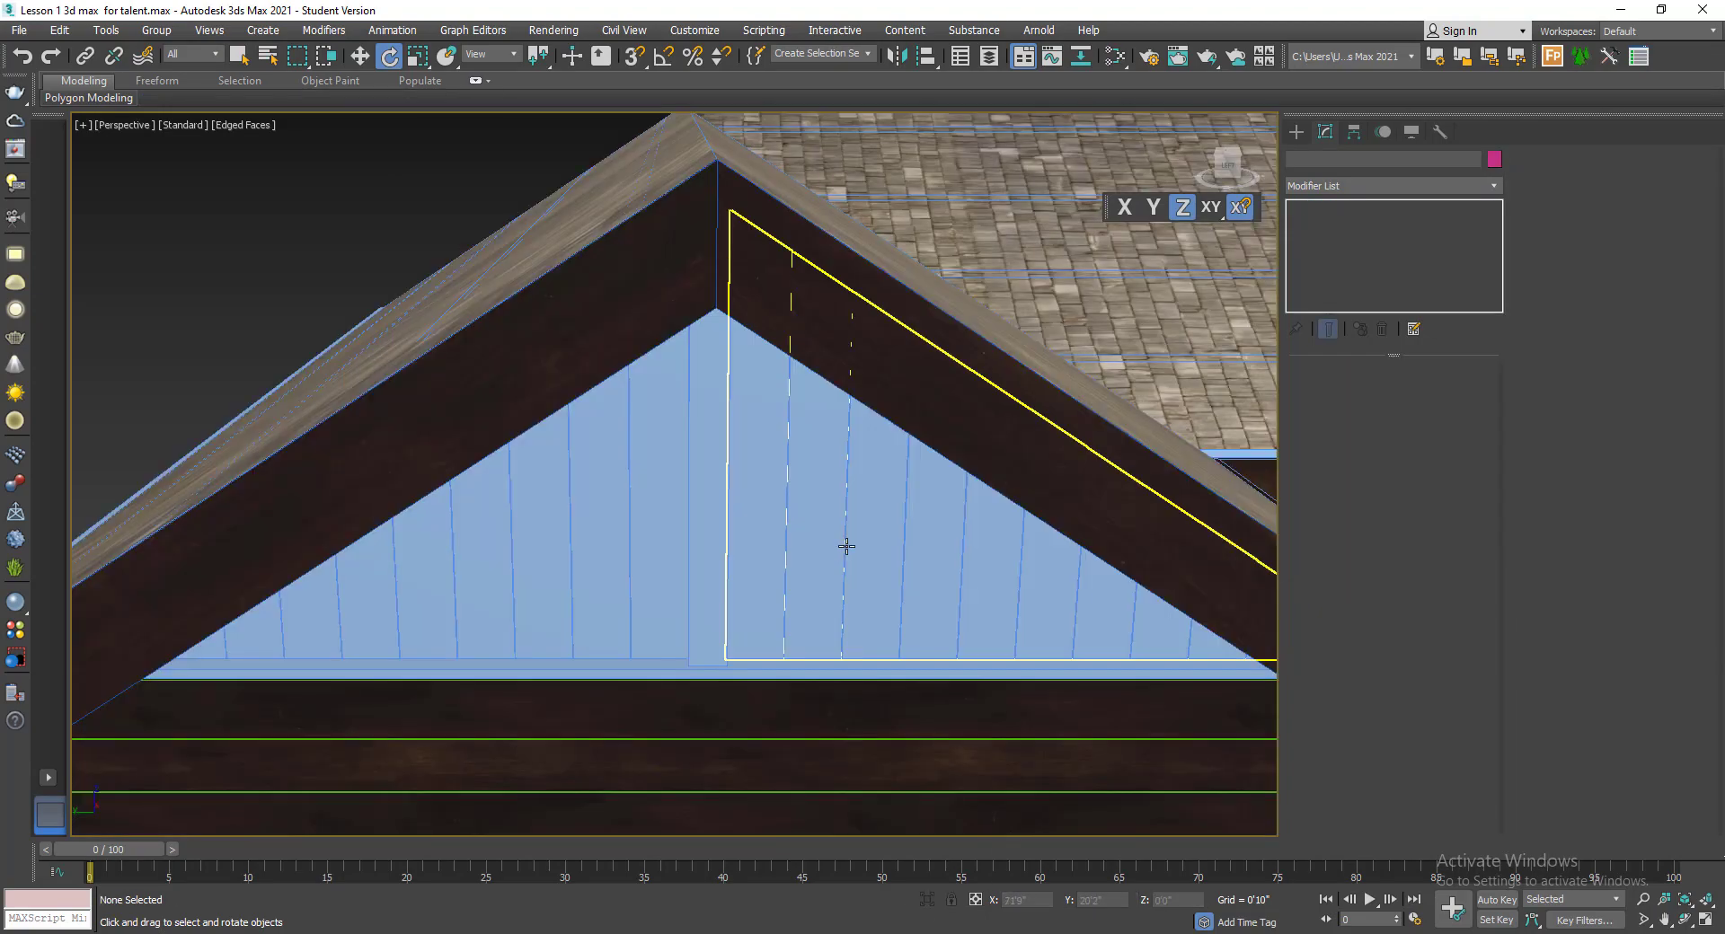
- Select the untextured fascia board on the opposite gable end of the same roof wing and delete it
scroll(853, 562, down, 3)
alt+middle_drag(931, 639, 707, 634)
scroll(728, 573, down, 4)
alt+middle_drag(730, 573, 665, 387)
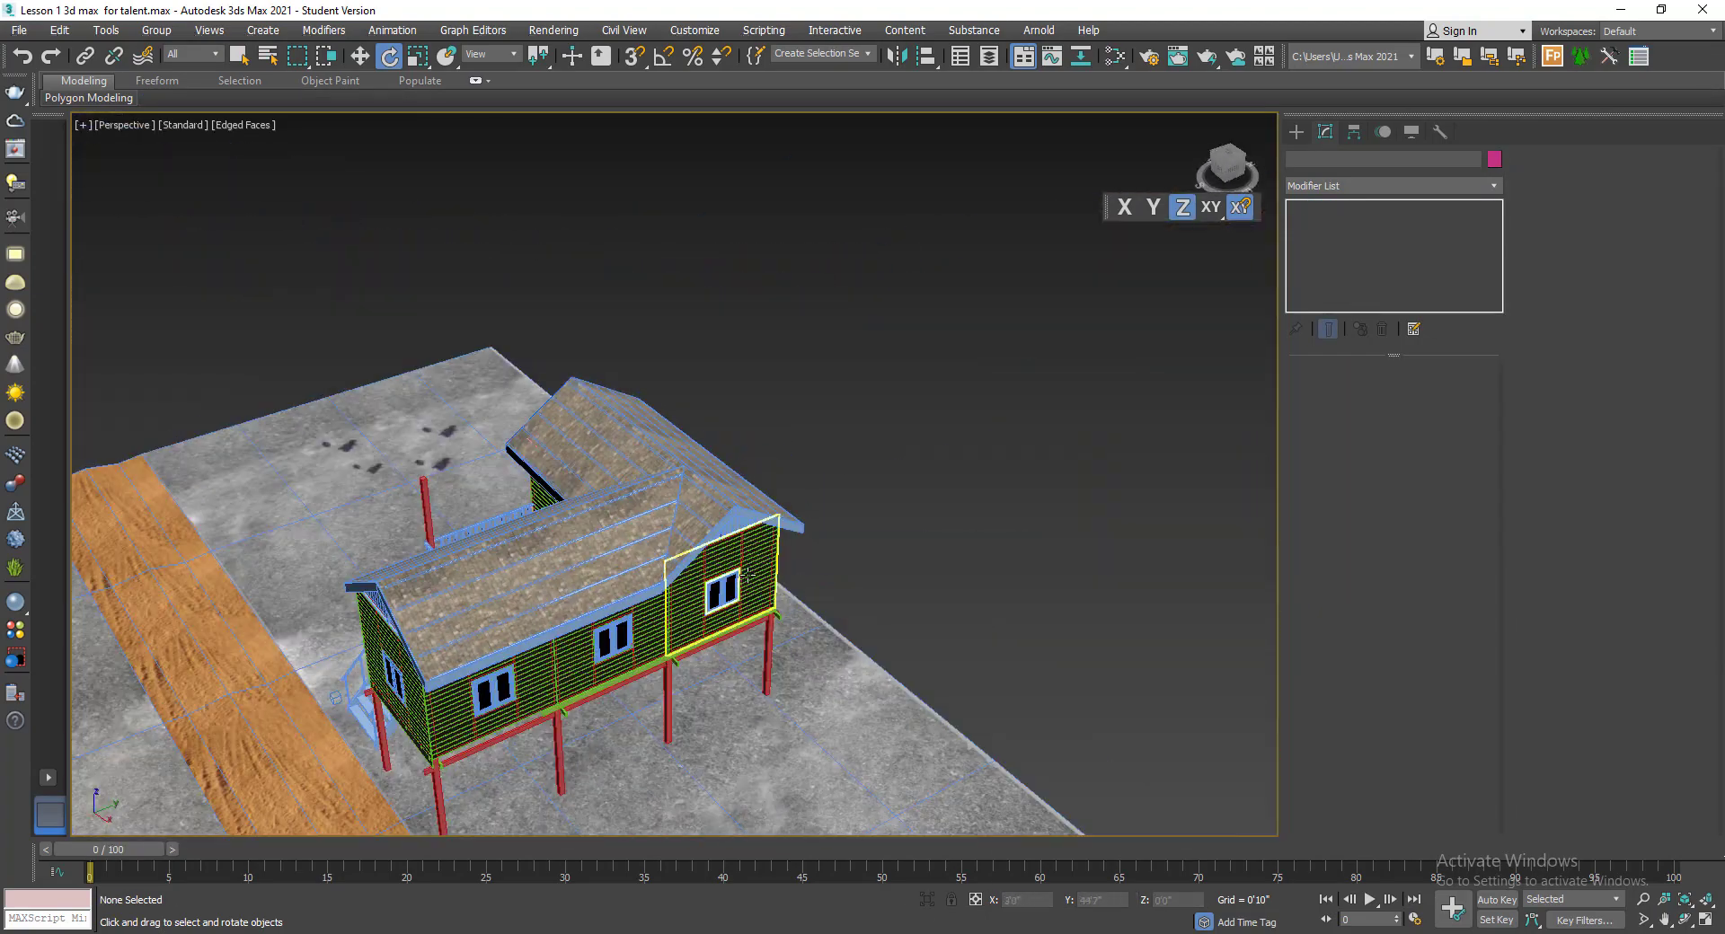
scroll(663, 385, up, 6)
click(663, 384)
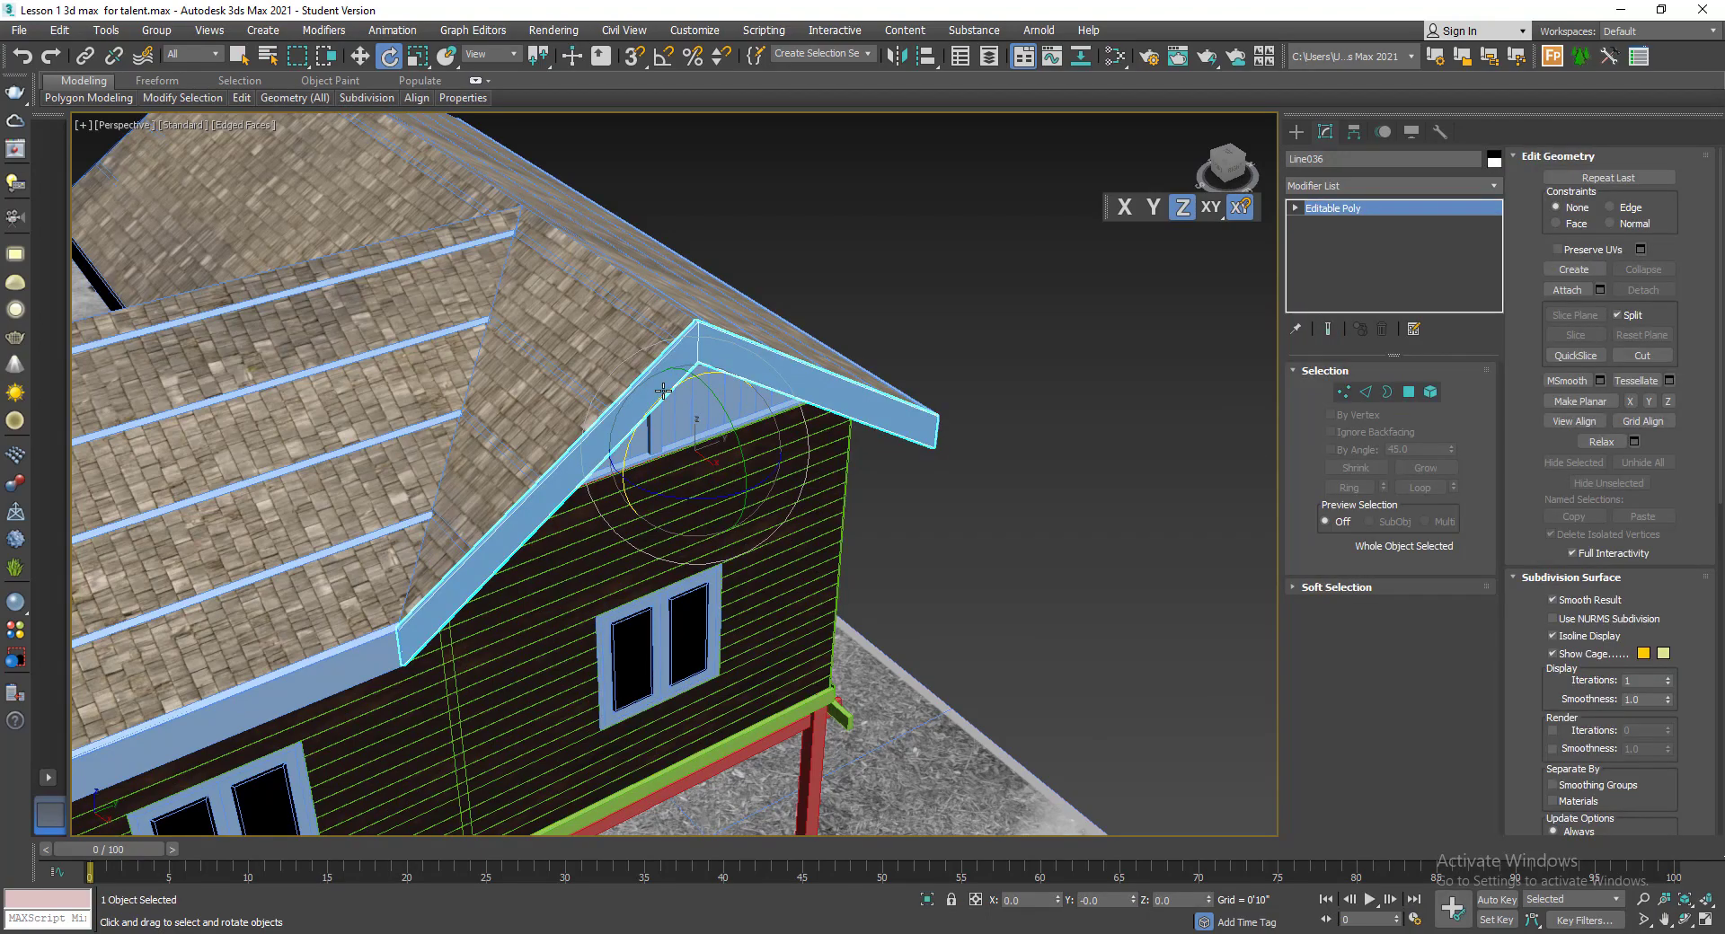
key(ctrl+z)
- Clone the textured gable fascia along the X axis to the opposite gable end
scroll(667, 400, down, 6)
alt+middle_drag(667, 399, 835, 467)
alt+middle_drag(484, 497, 601, 459)
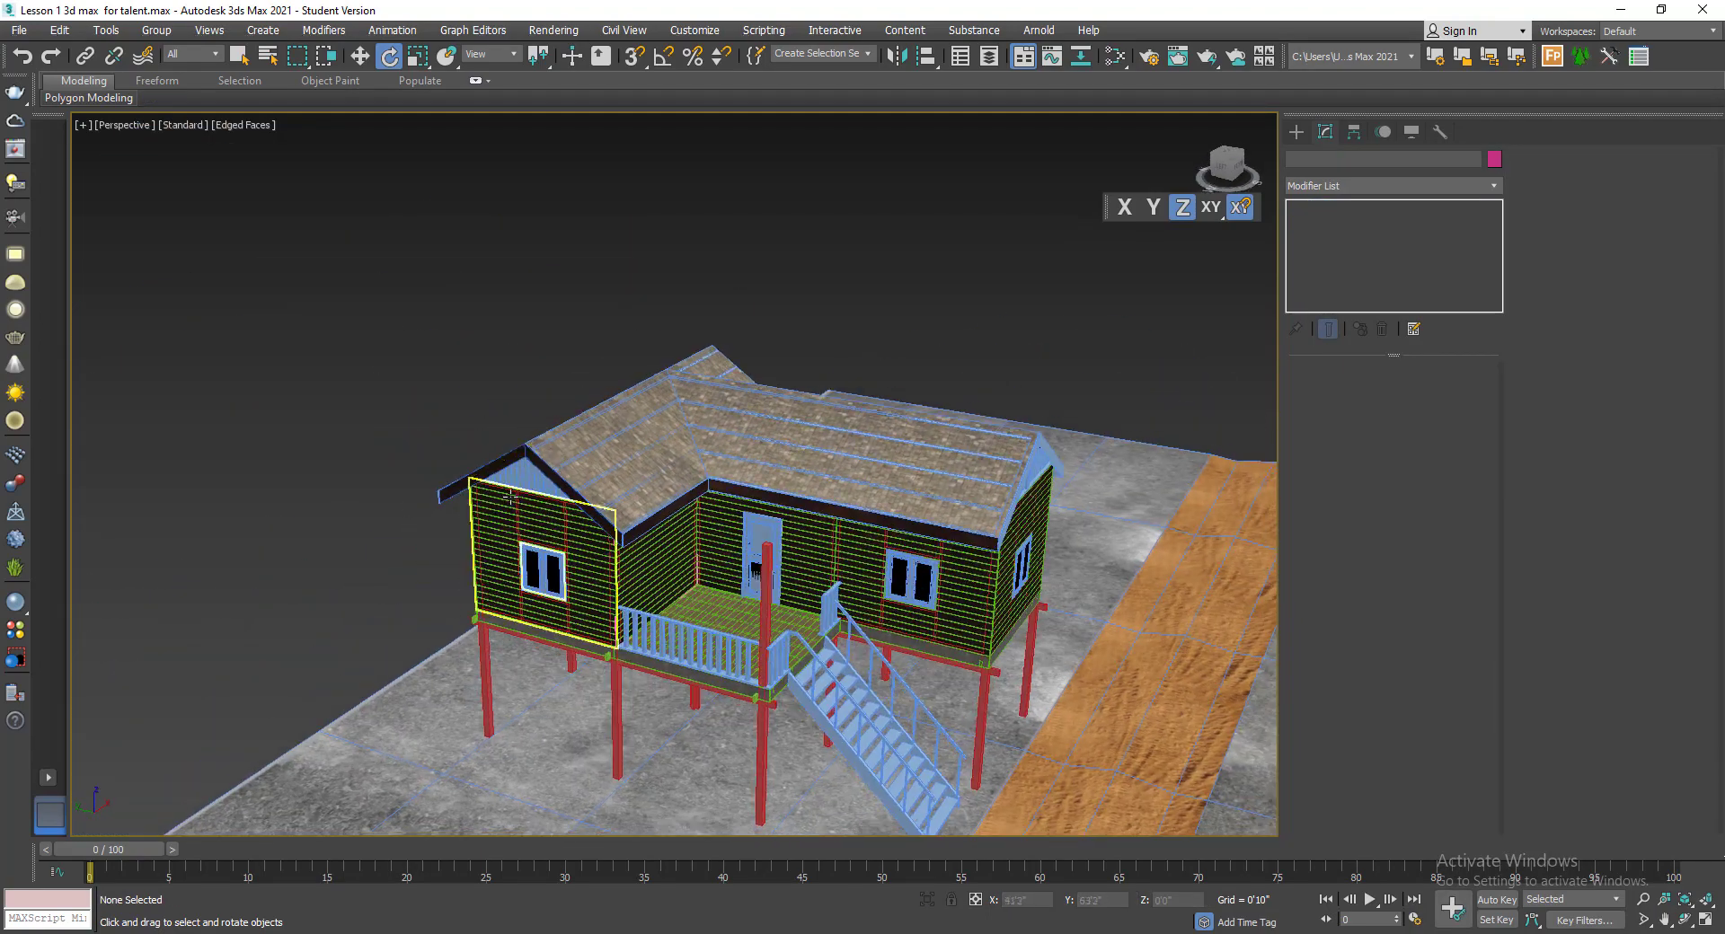
scroll(602, 459, up, 6)
click(601, 354)
scroll(633, 525, down, 3)
alt+middle_drag(635, 531, 611, 490)
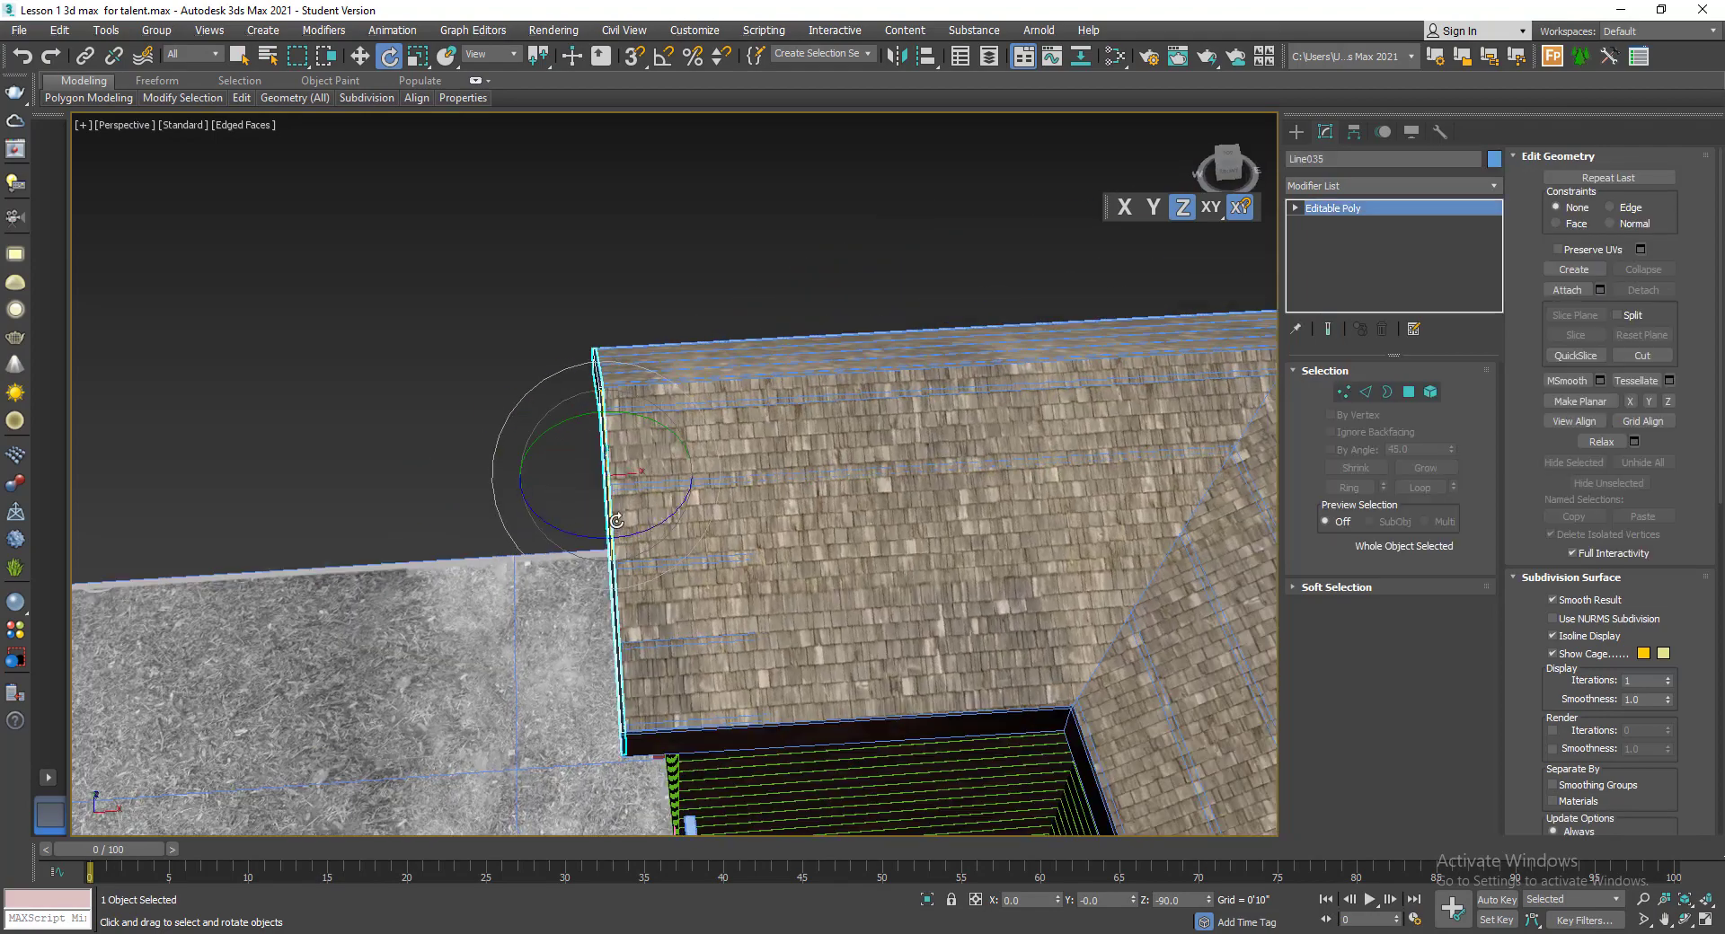
scroll(615, 490, down, 4)
key(w)
middle_drag(697, 581, 570, 577)
mouse_move(582, 483)
shift+mouse_down()
mouse_move(988, 504)
mouse_move(997, 530)
shift+mouse_up()
key(Return)
scroll(928, 469, up, 5)
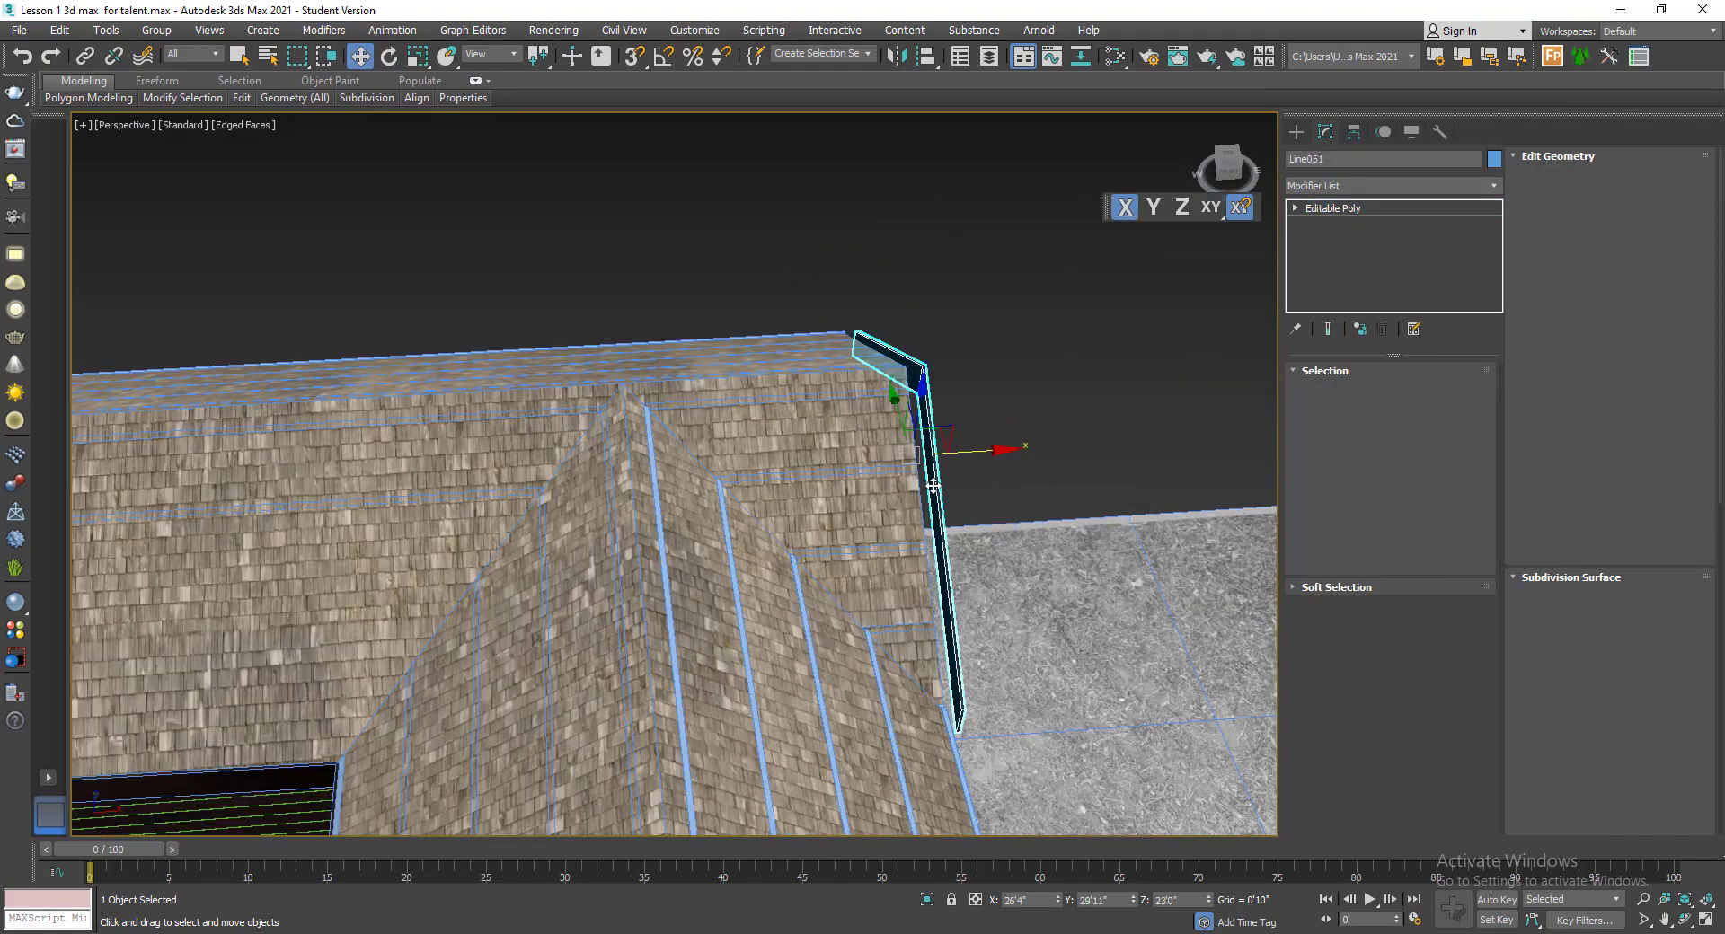
- Lock the selection and move the cloned fascia along X, snapping its apex endpoint to the roof's ridge corner
mouse_move(929, 476)
alt+middle_down()
mouse_move(885, 458)
mouse_move(902, 403)
alt+middle_up()
scroll(906, 387, up, 4)
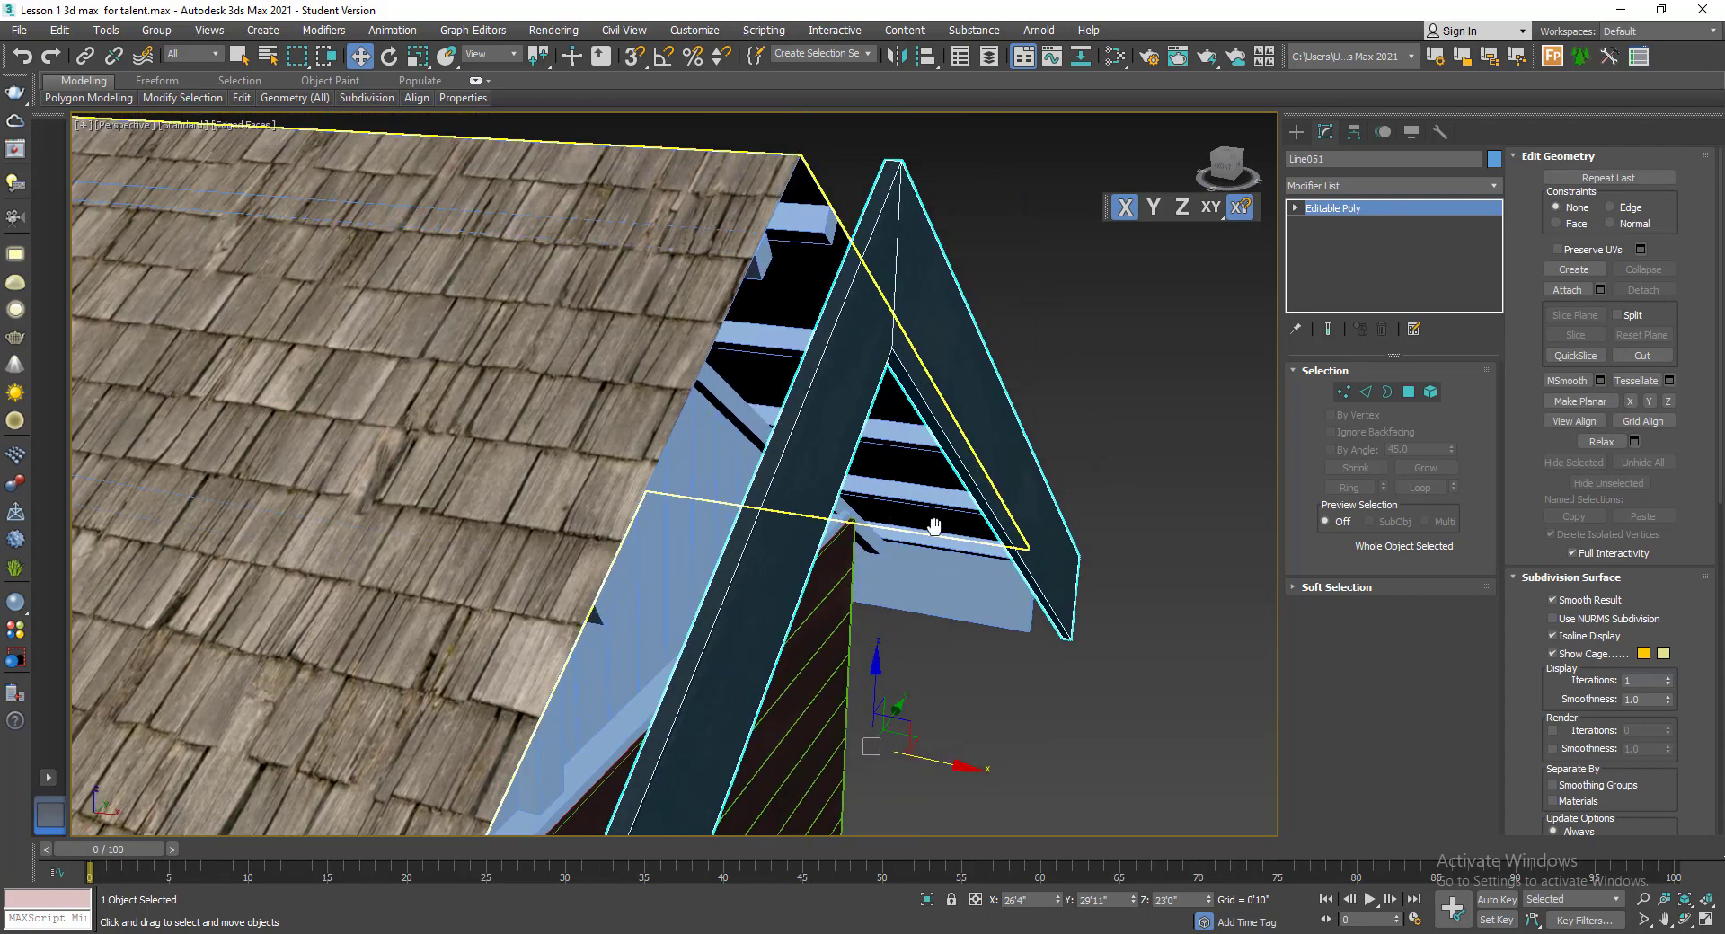
middle_drag(844, 154, 930, 377)
scroll(929, 377, up, 5)
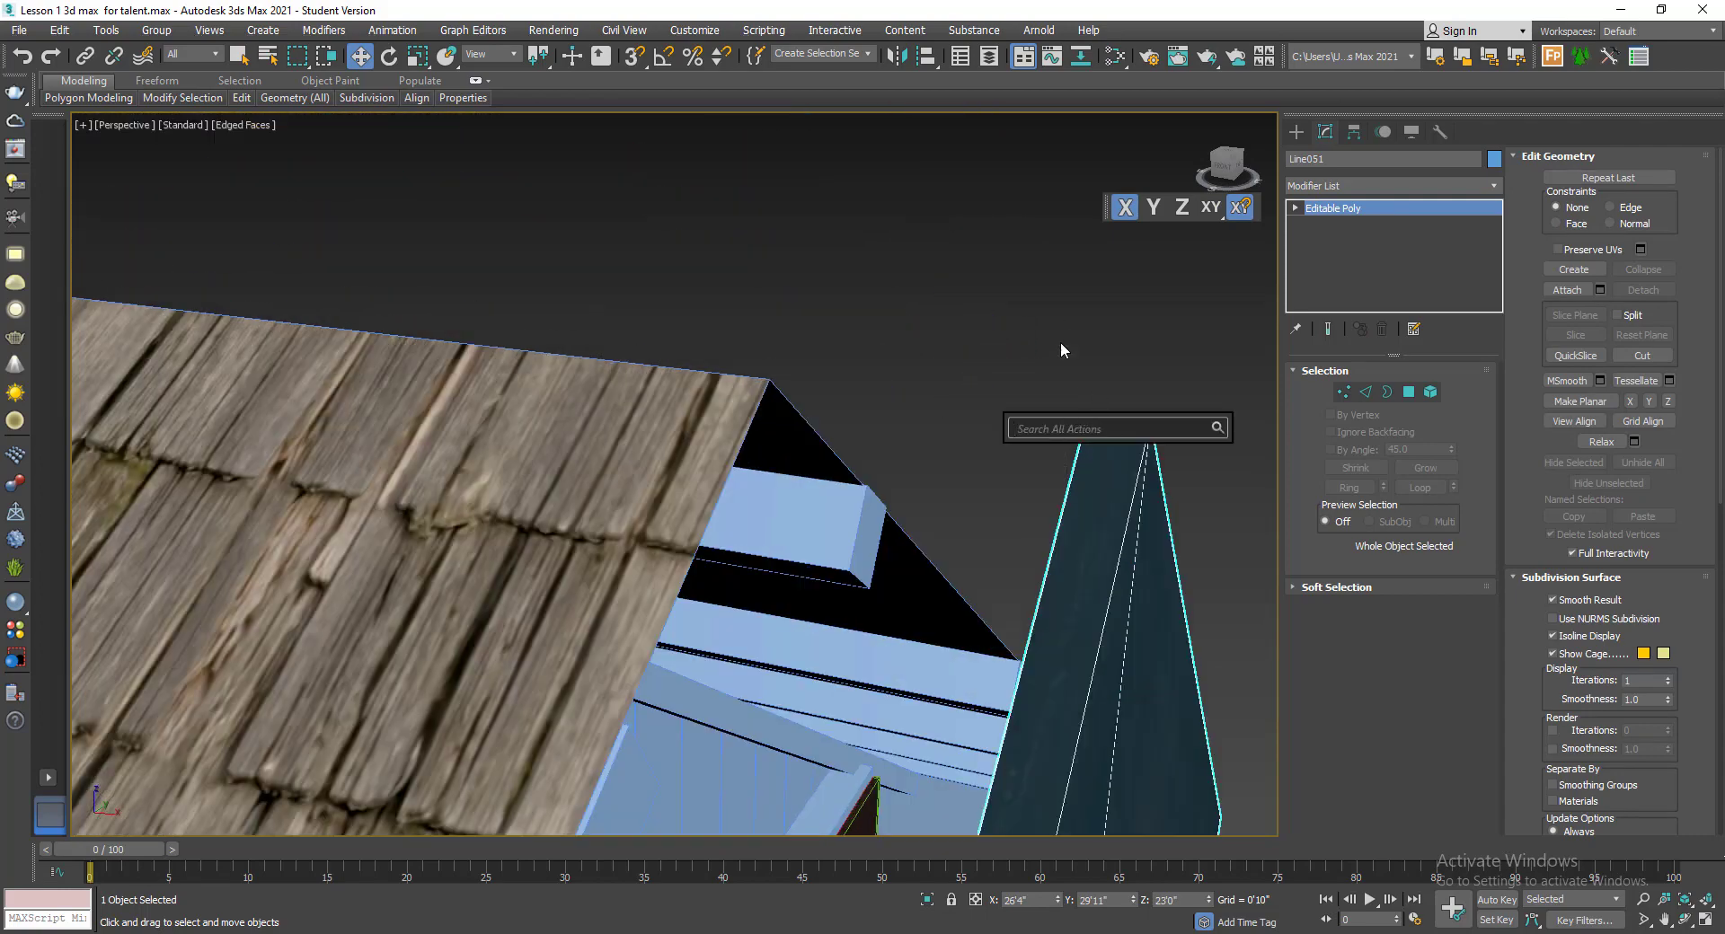
middle_drag(1061, 344, 1043, 325)
key(ctrl+space)
key(ctrl+space)
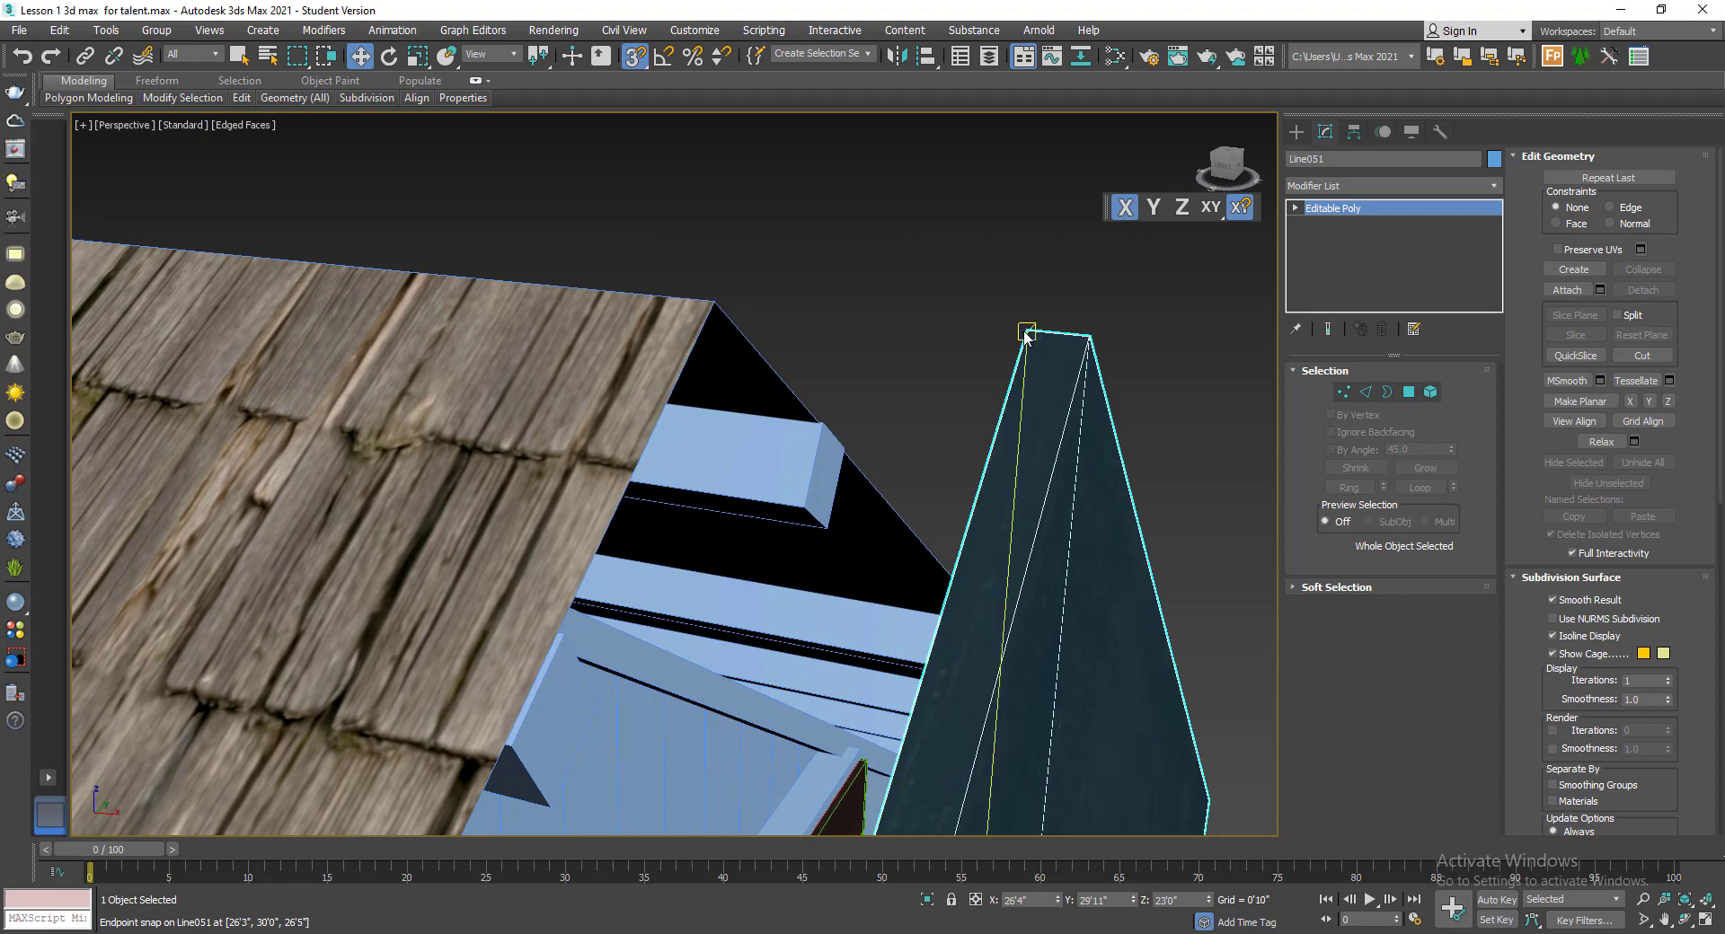
key(space)
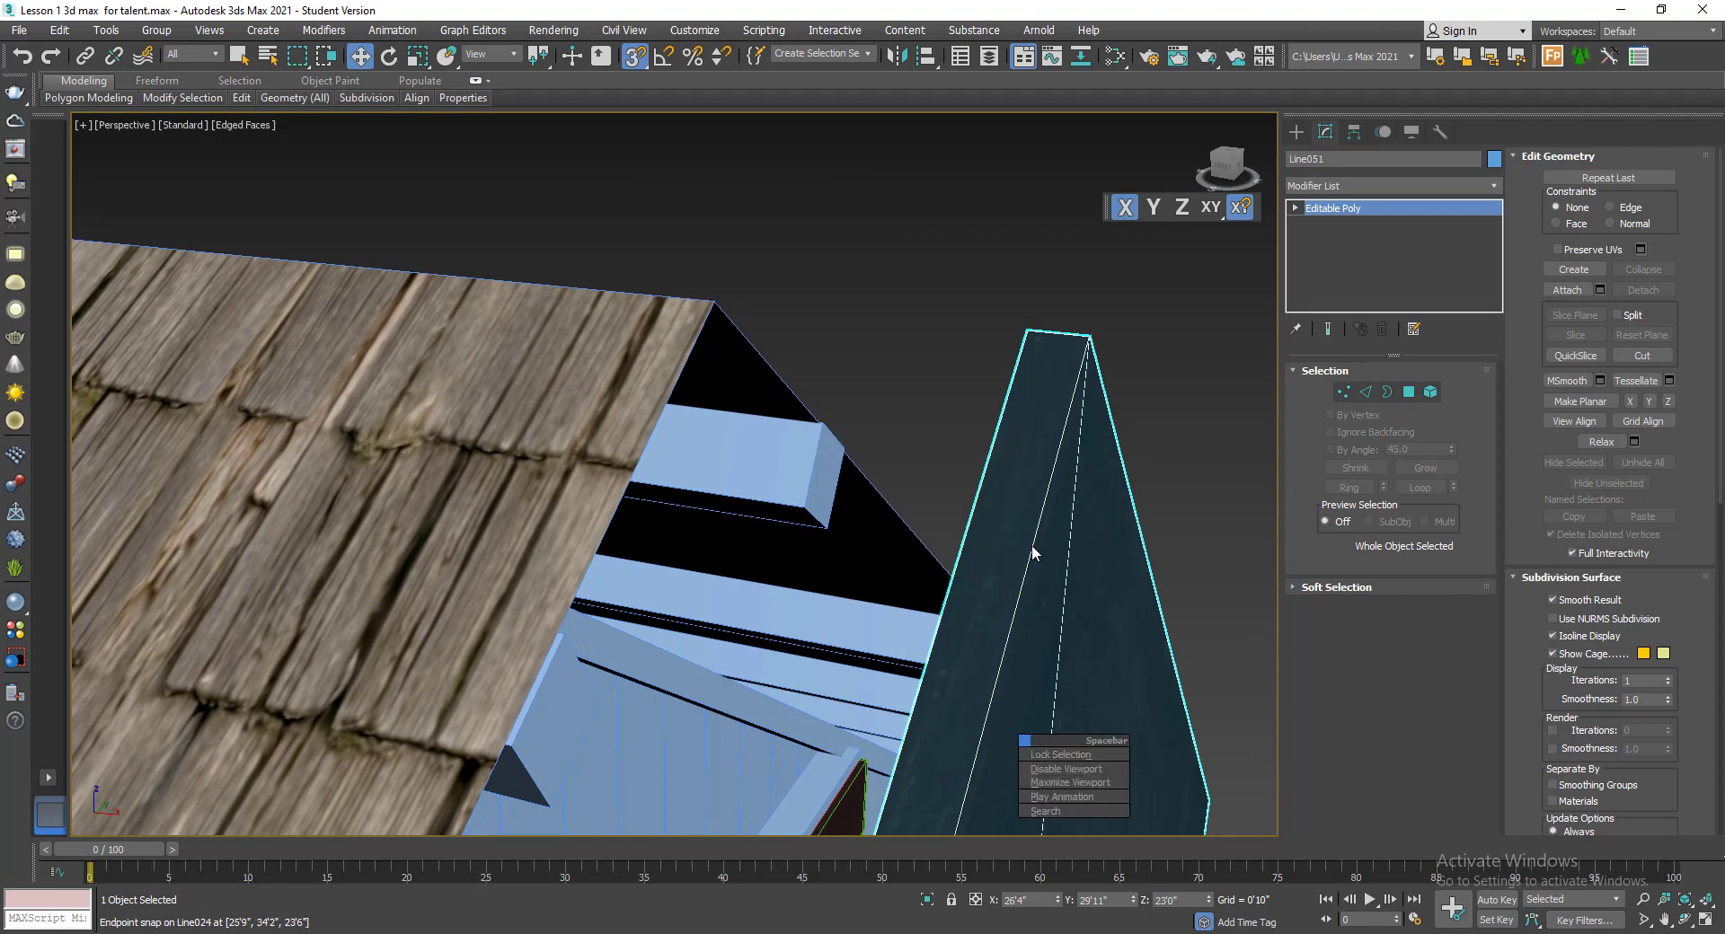
click(1078, 756)
drag(1002, 350, 720, 301)
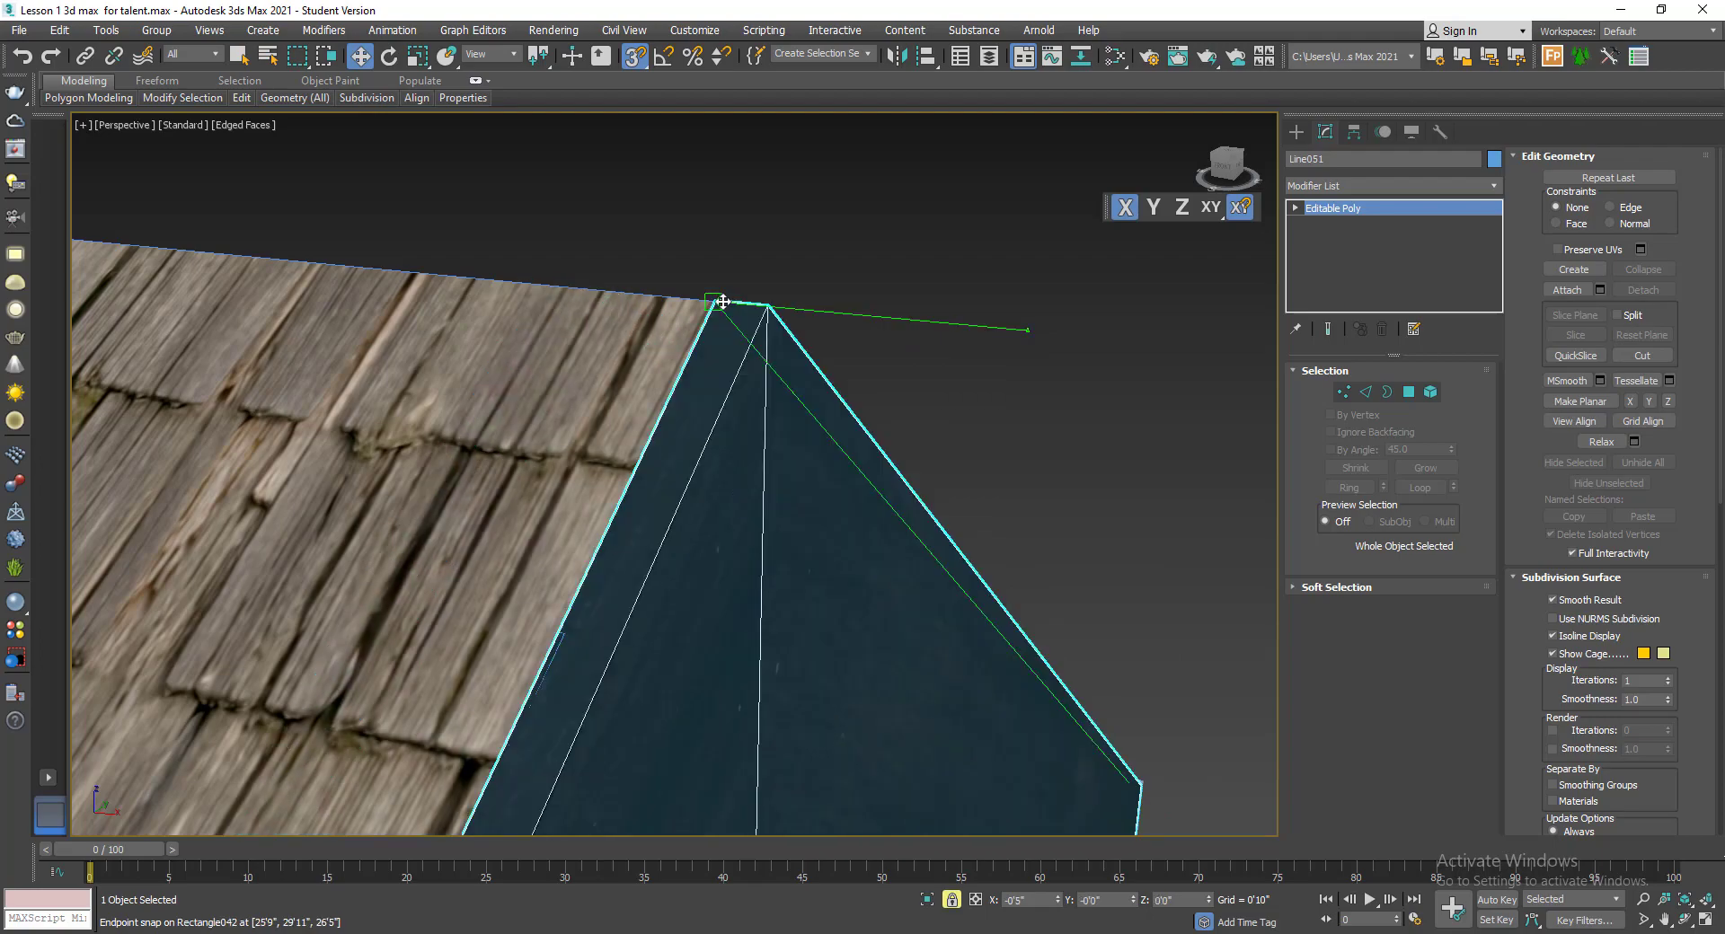
key(s)
- Check the cloned fascia's fit at the eave corner, then unlock the selection and deselect the board
scroll(755, 400, down, 2)
alt+middle_drag(754, 399, 942, 462)
scroll(674, 619, down, 5)
scroll(755, 595, up, 5)
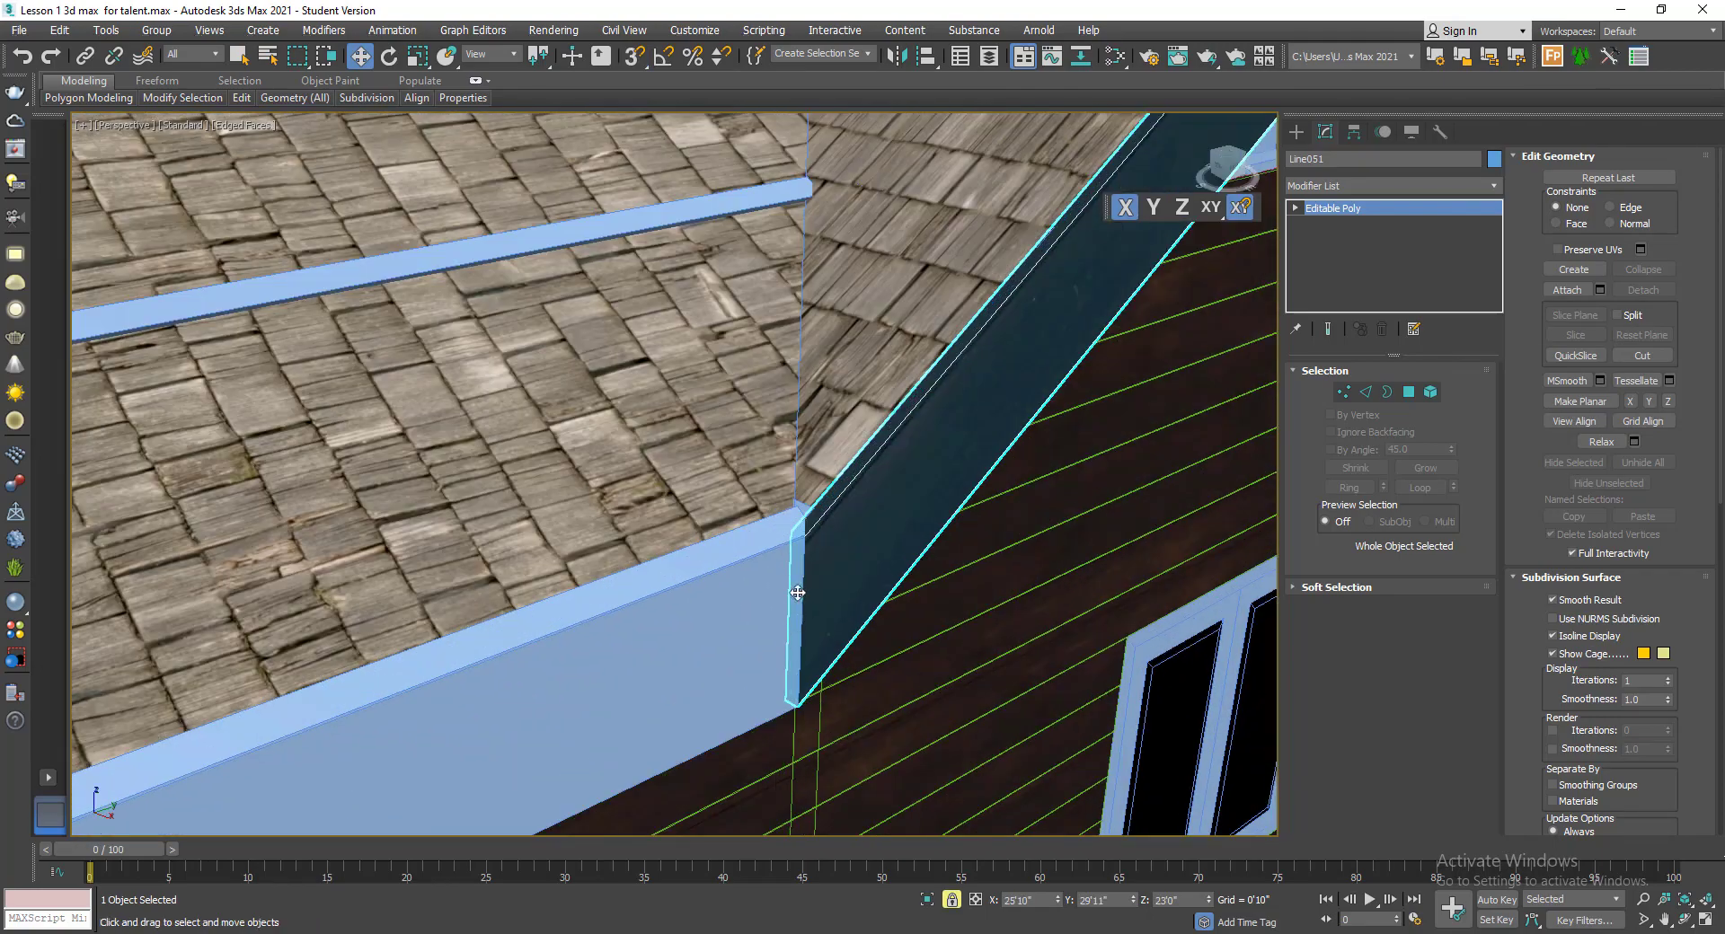
scroll(791, 593, down, 5)
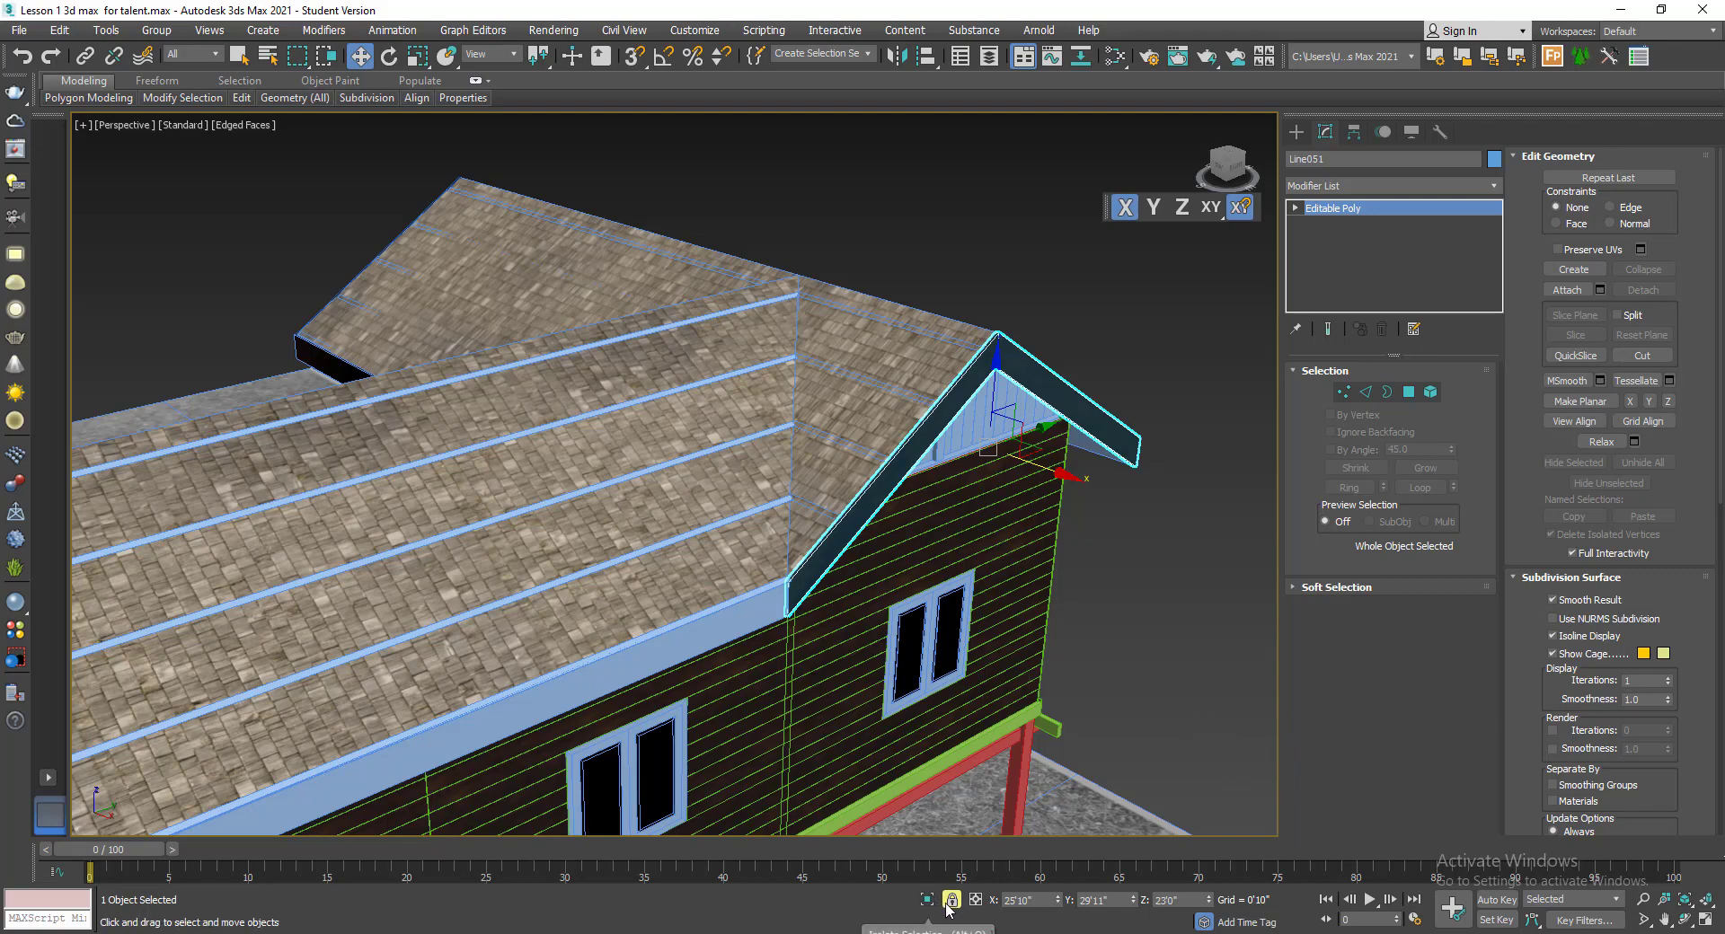
click(1183, 623)
scroll(1182, 624, down, 9)
alt+middle_drag(1182, 623, 1202, 677)
scroll(705, 454, up, 8)
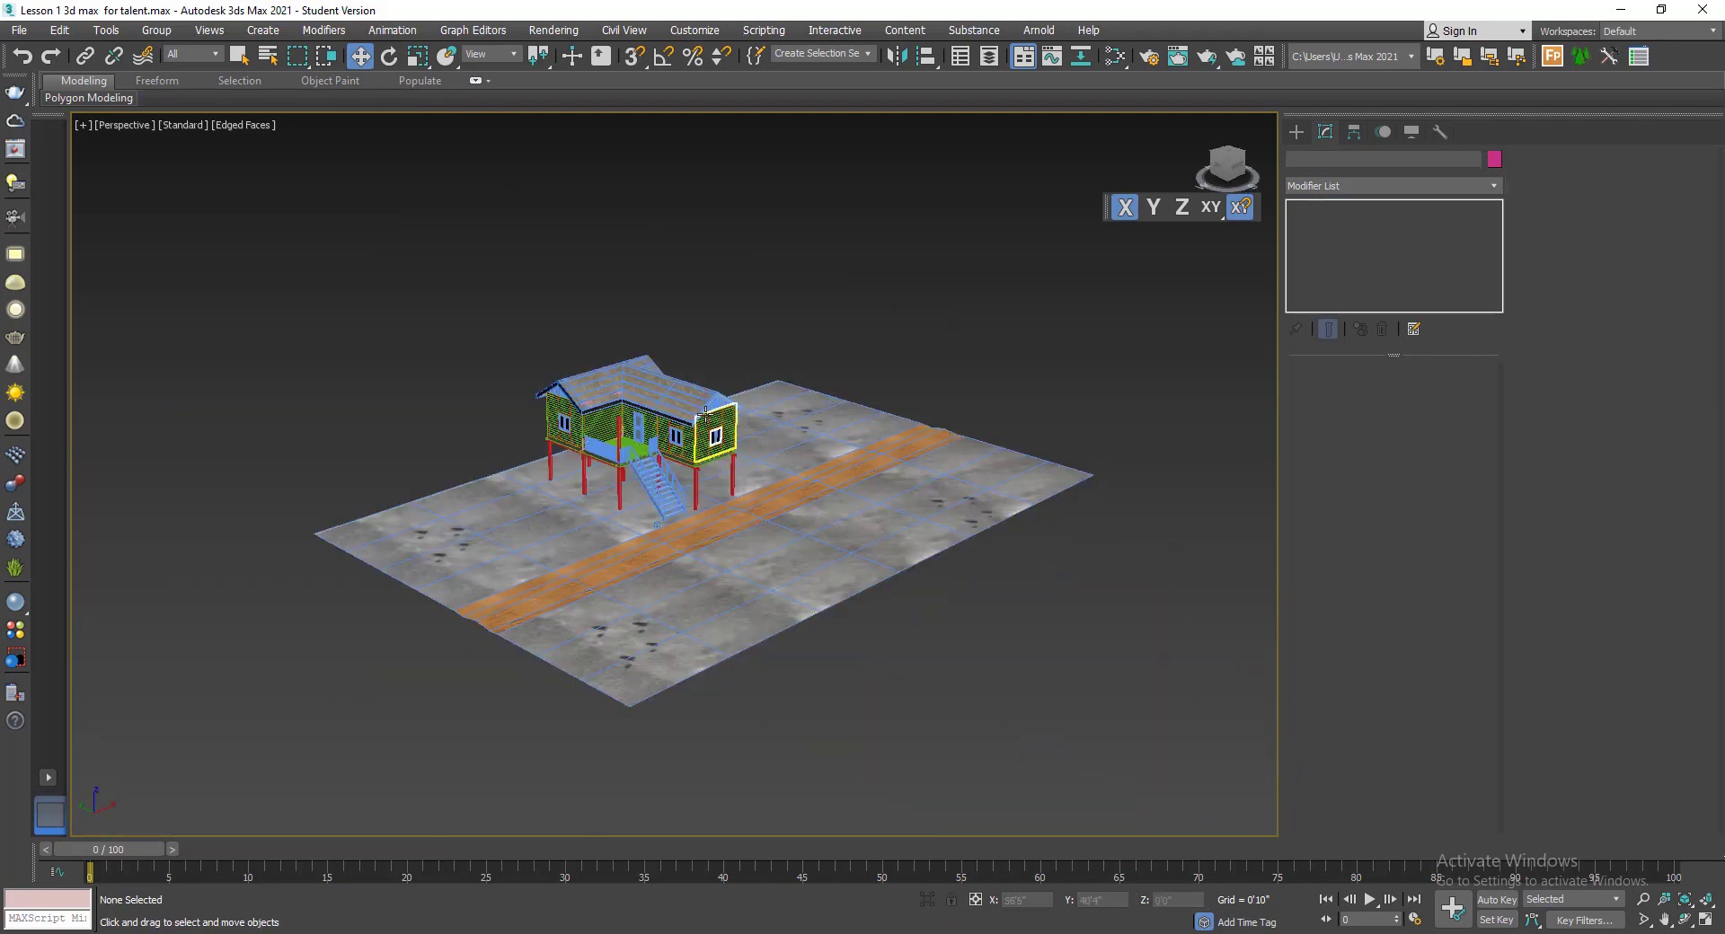
- Copy the UVW Map modifier from the textured inner eave fascia and paste it onto the untextured rear eave fascia
click(592, 450)
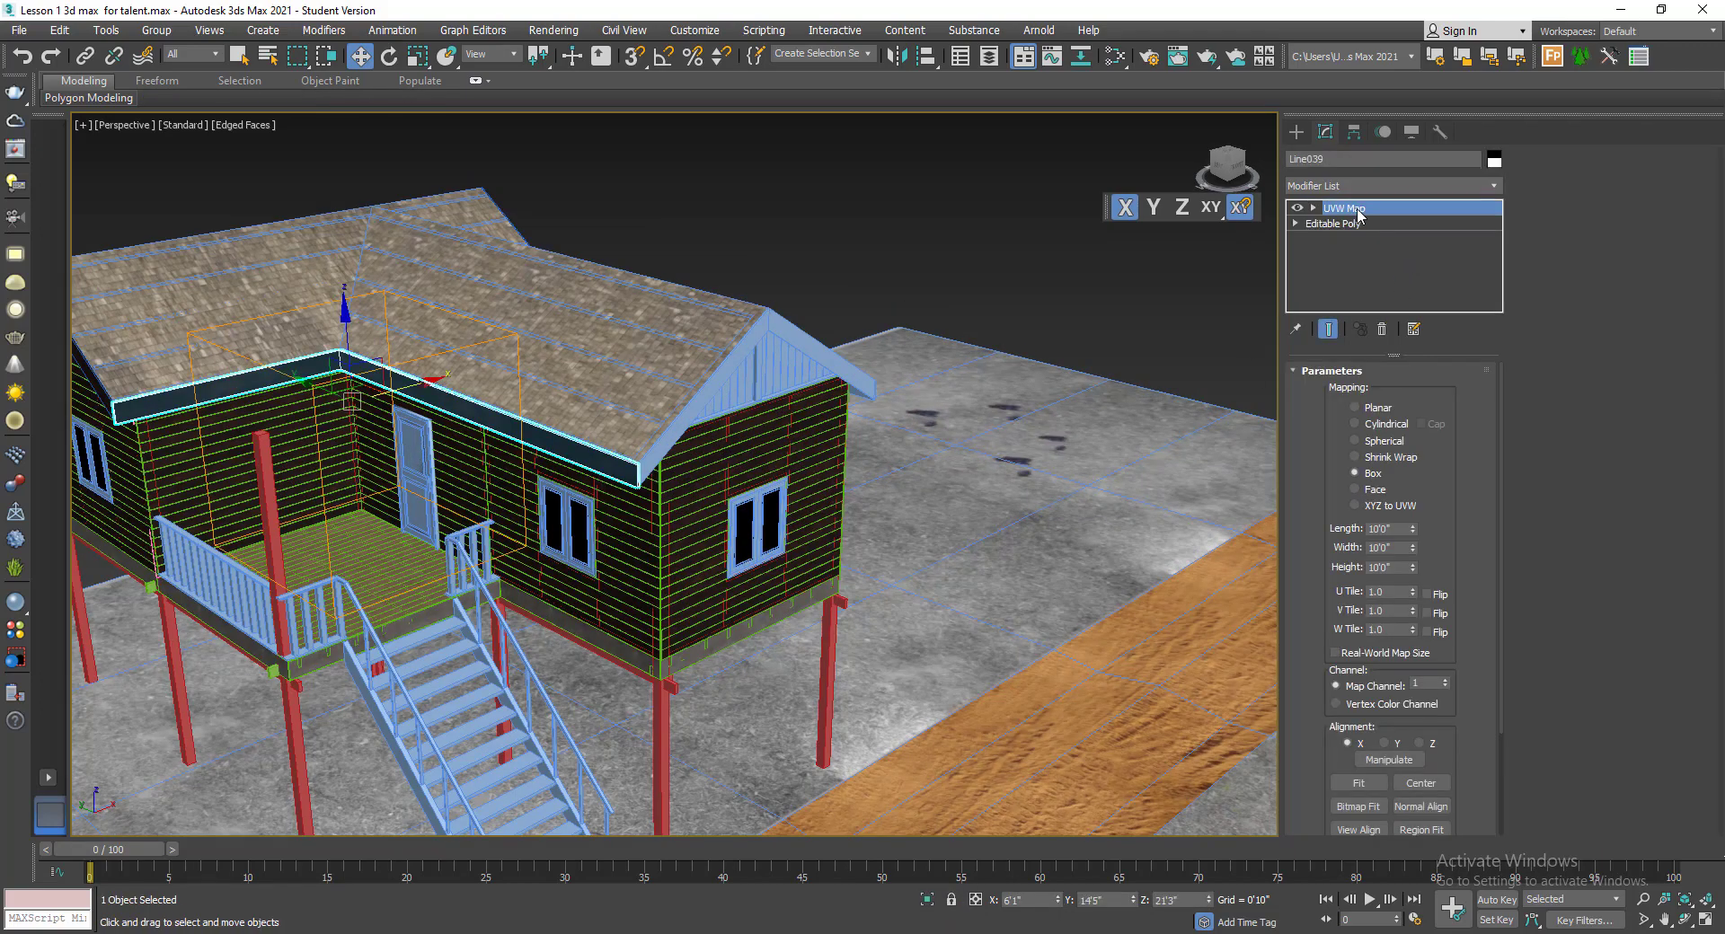
right_click(1357, 210)
click(1387, 289)
alt+middle_drag(1168, 467, 906, 541)
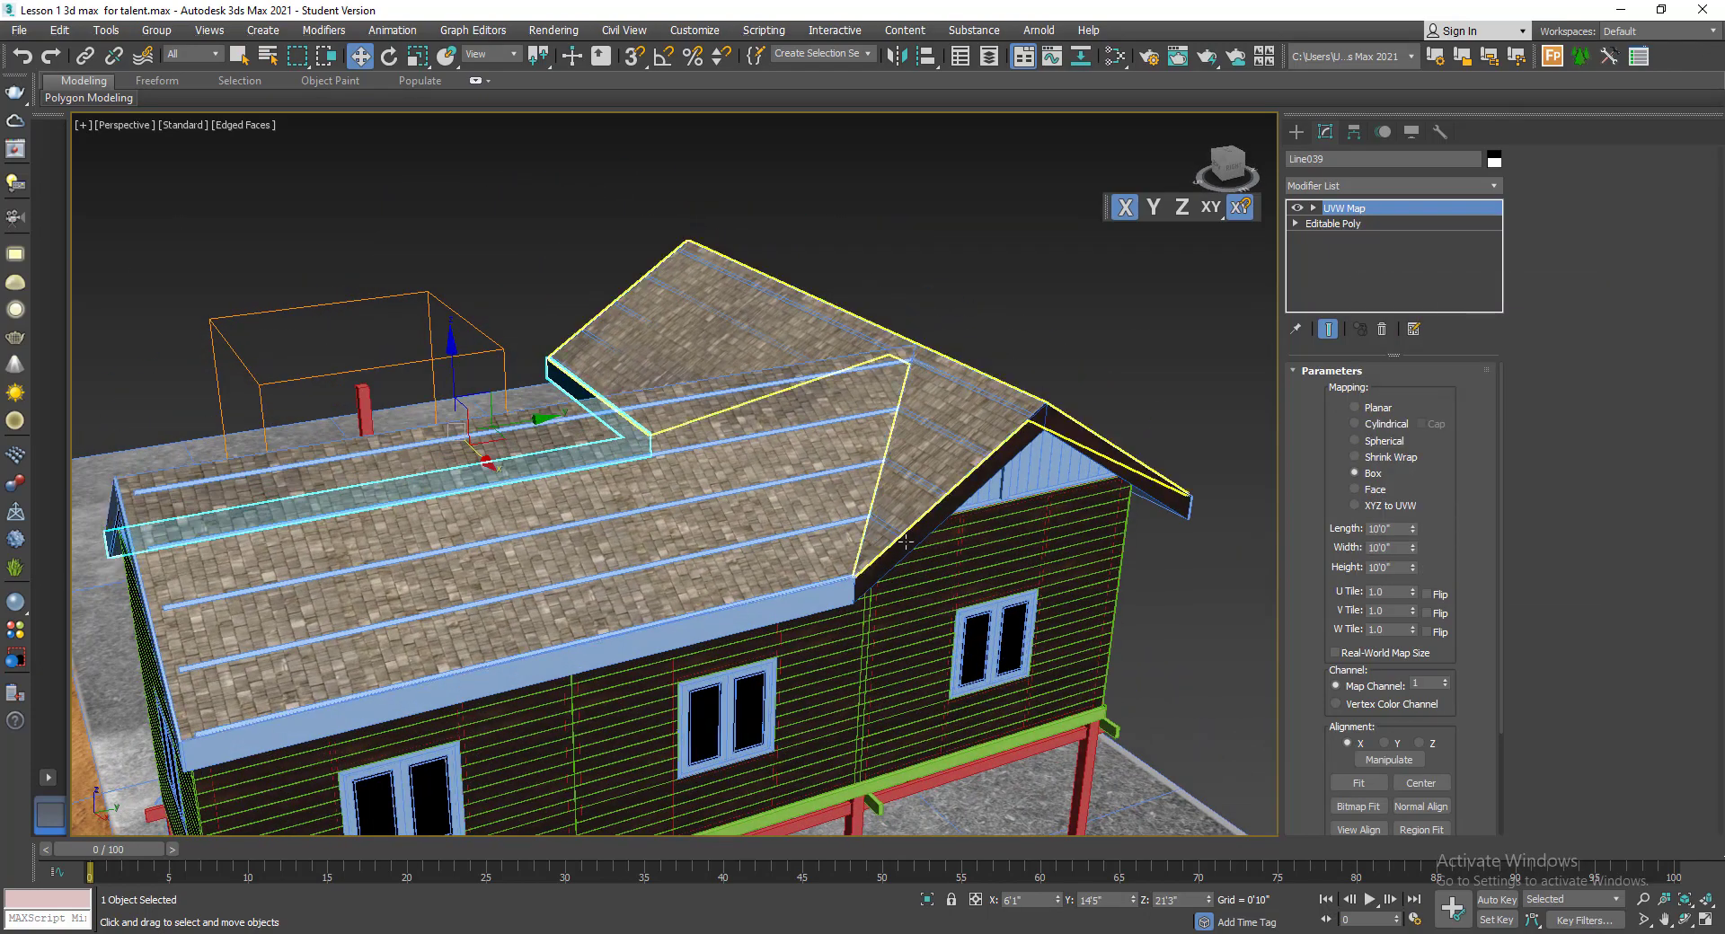
click(907, 537)
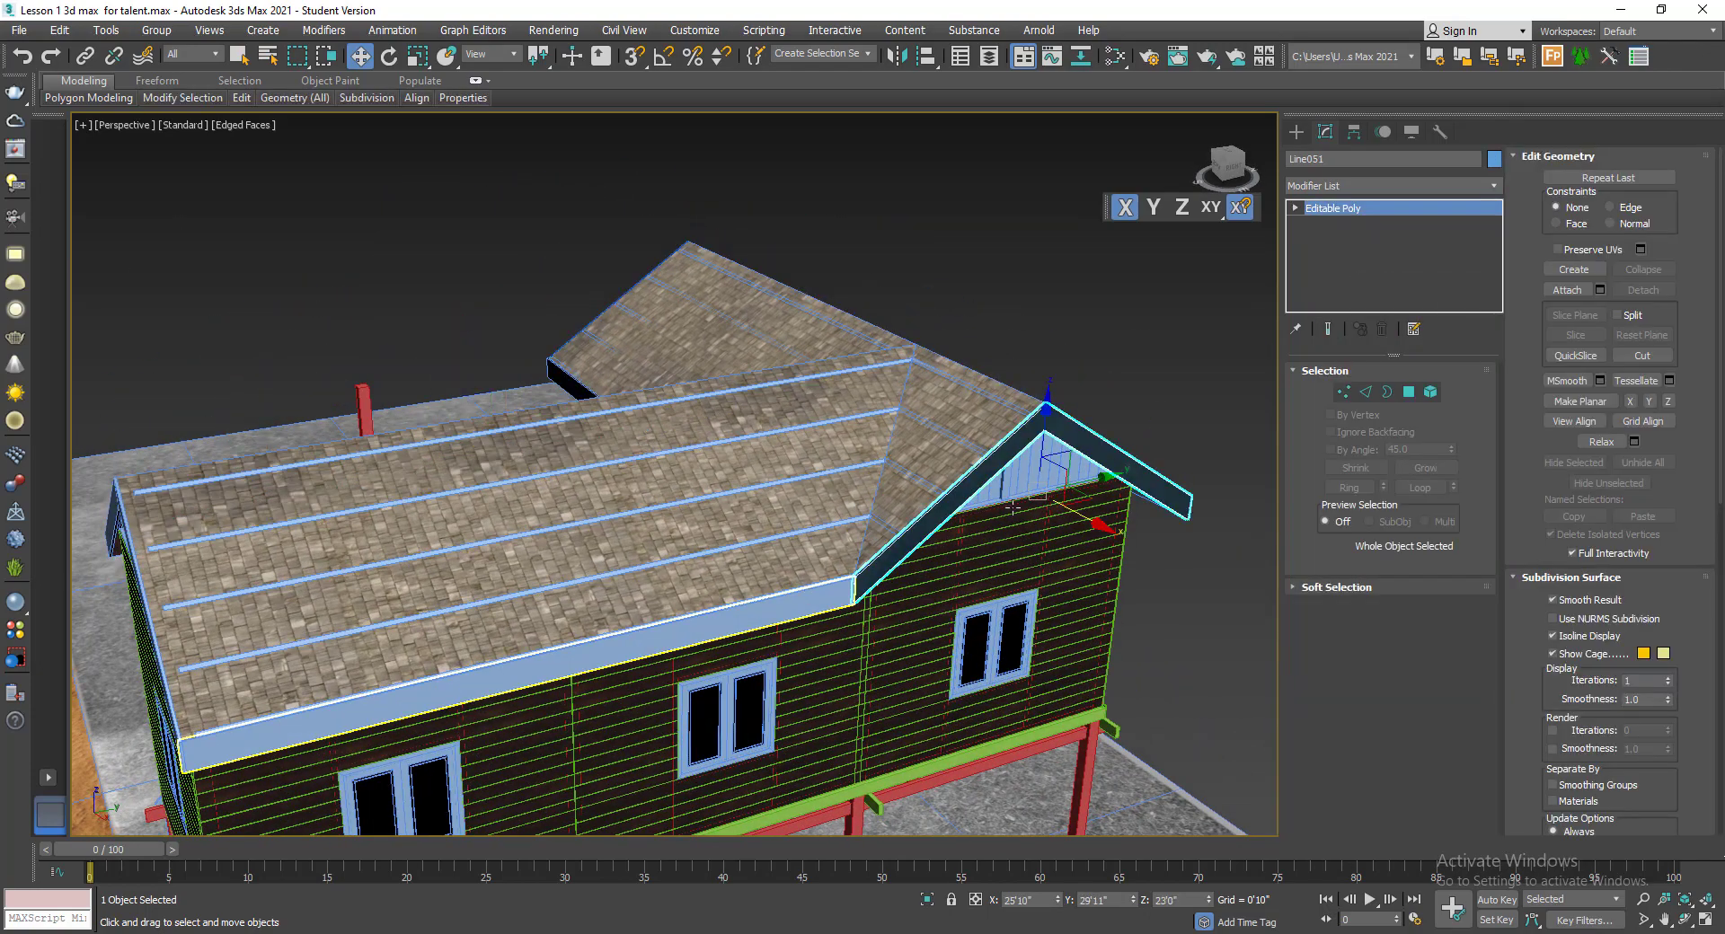
click(809, 611)
right_click(1328, 220)
click(1355, 226)
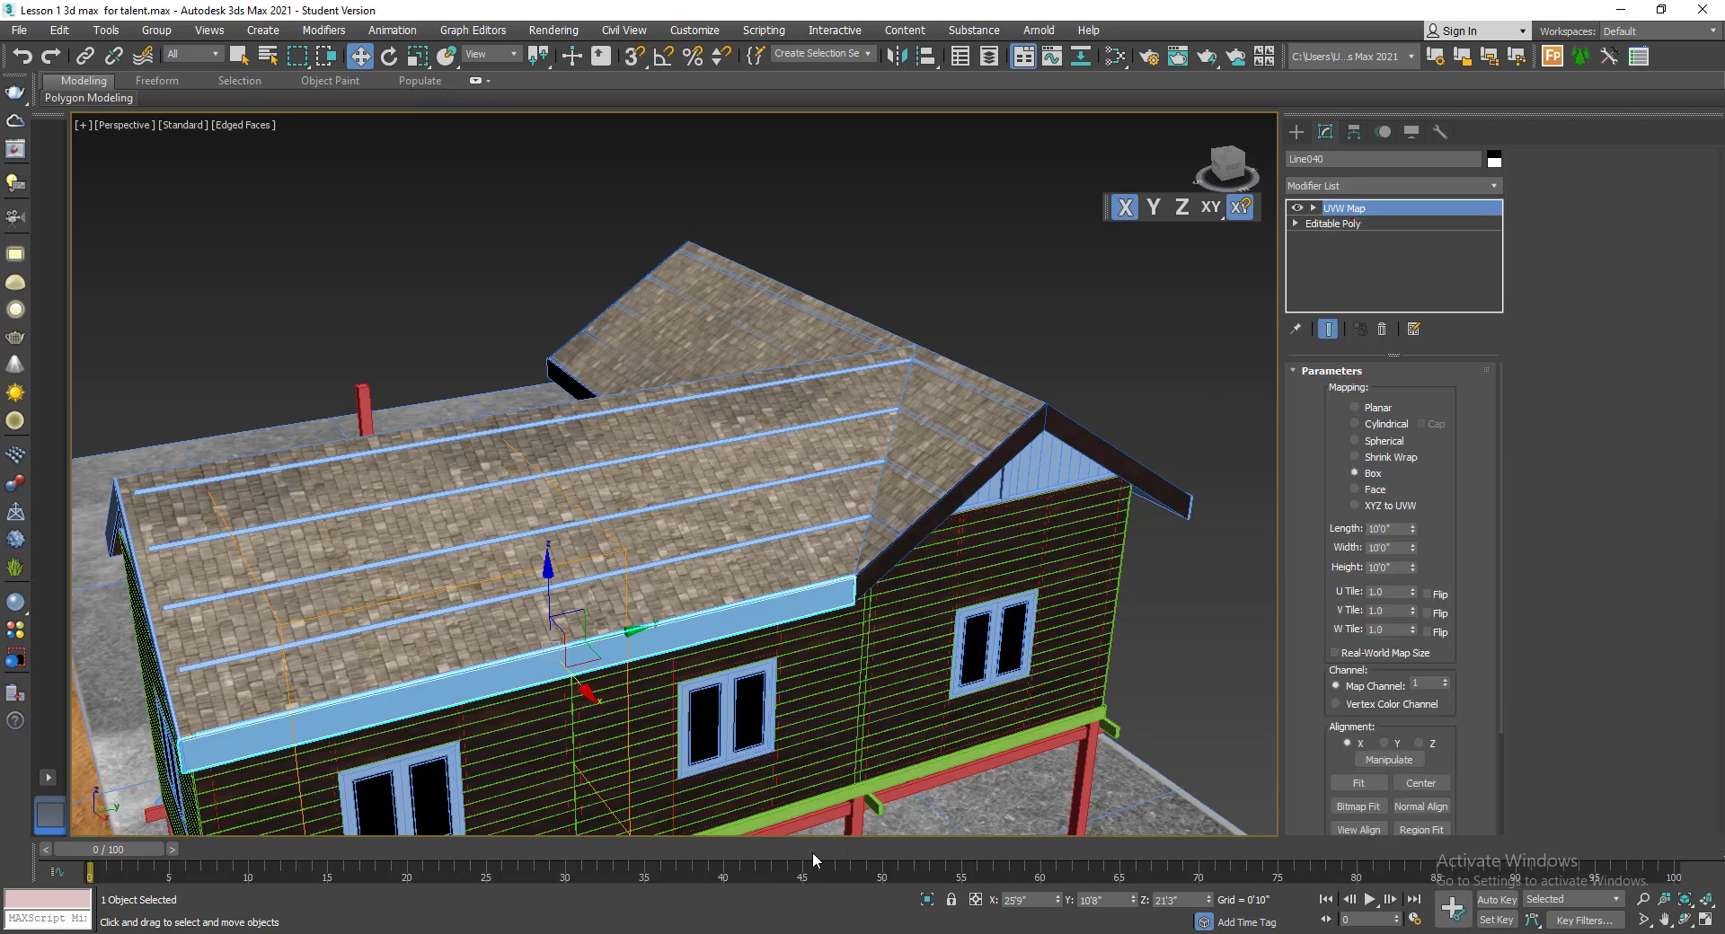
- Assign the Wall1 material to the rear eave fascia in the Slate Material Editor and close the editor
middle_drag(901, 638, 904, 619)
key(m)
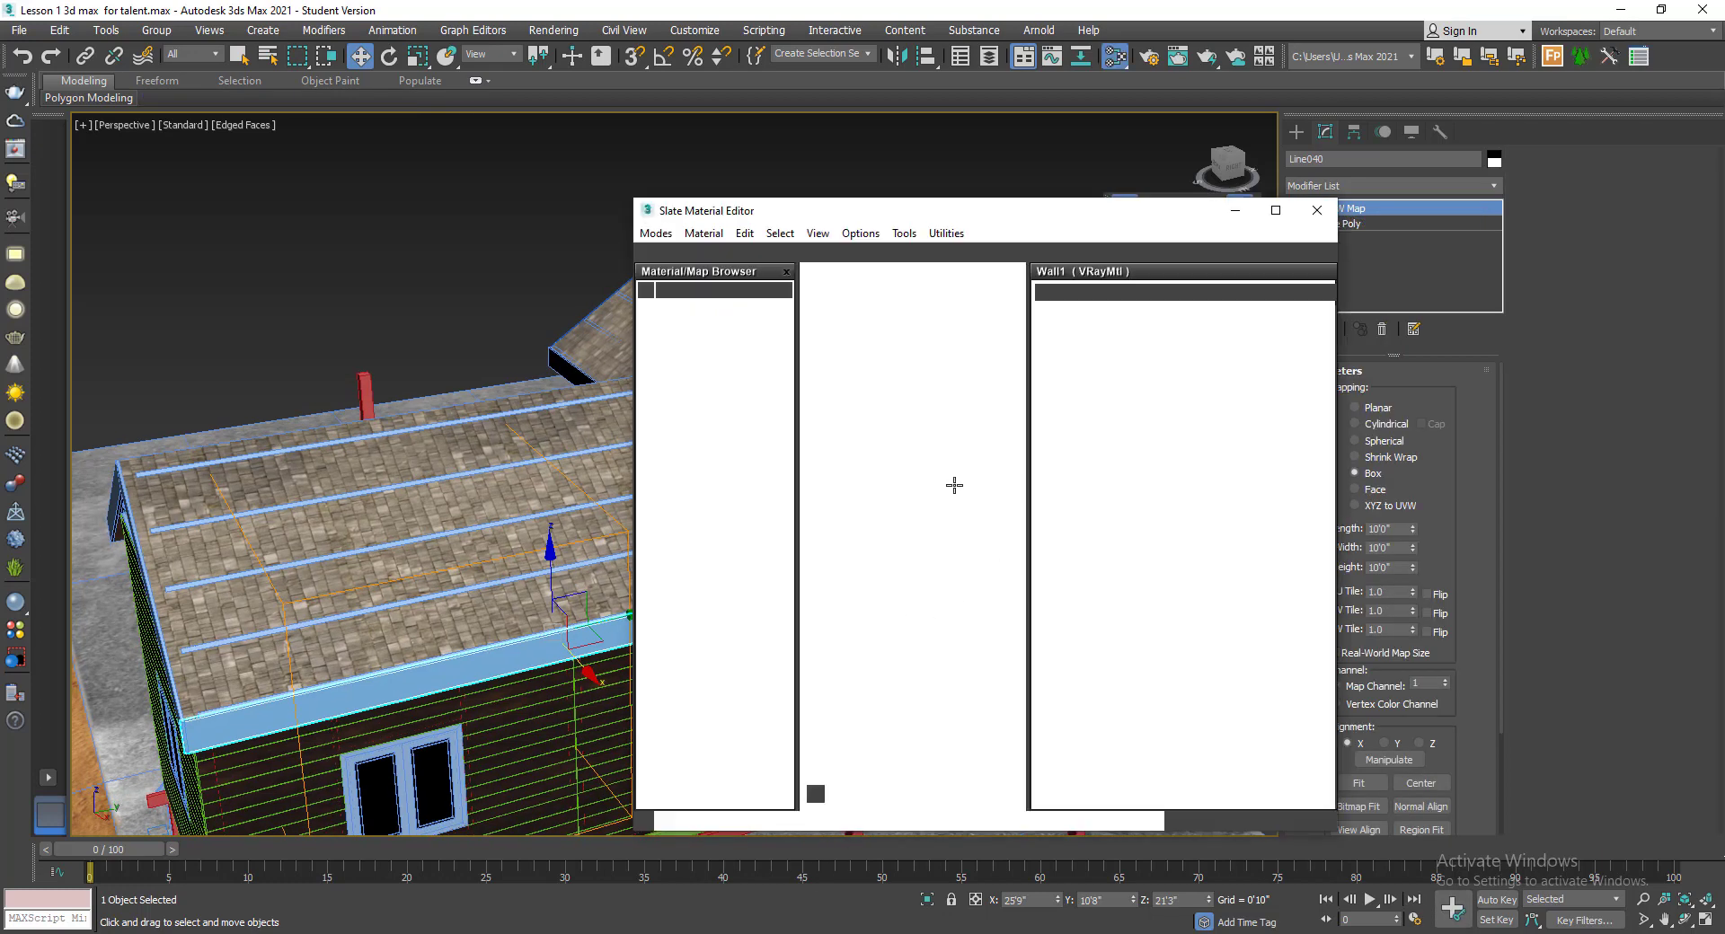
right_click(921, 463)
click(981, 488)
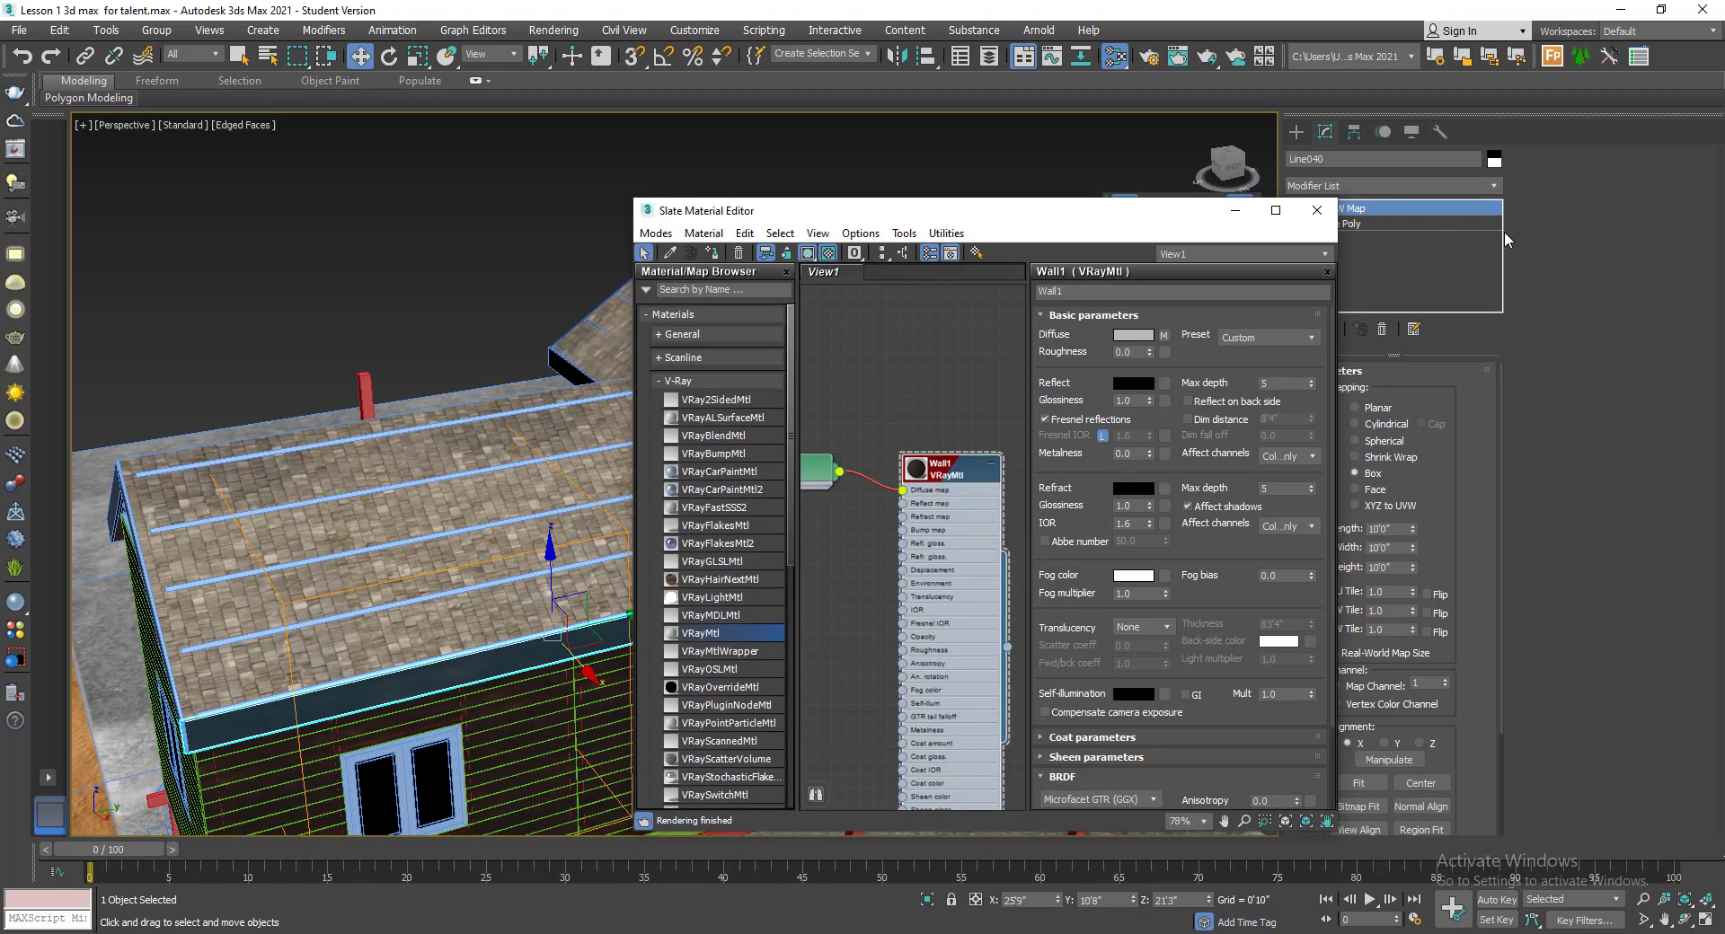
click(1315, 216)
- Select the untextured gable fascia together with the textured gable fascia of the adjacent wing and isolate both
alt+middle_drag(822, 530, 905, 435)
middle_drag(719, 530, 530, 404)
click(965, 406)
scroll(813, 414, down, 5)
alt+middle_drag(530, 404, 485, 404)
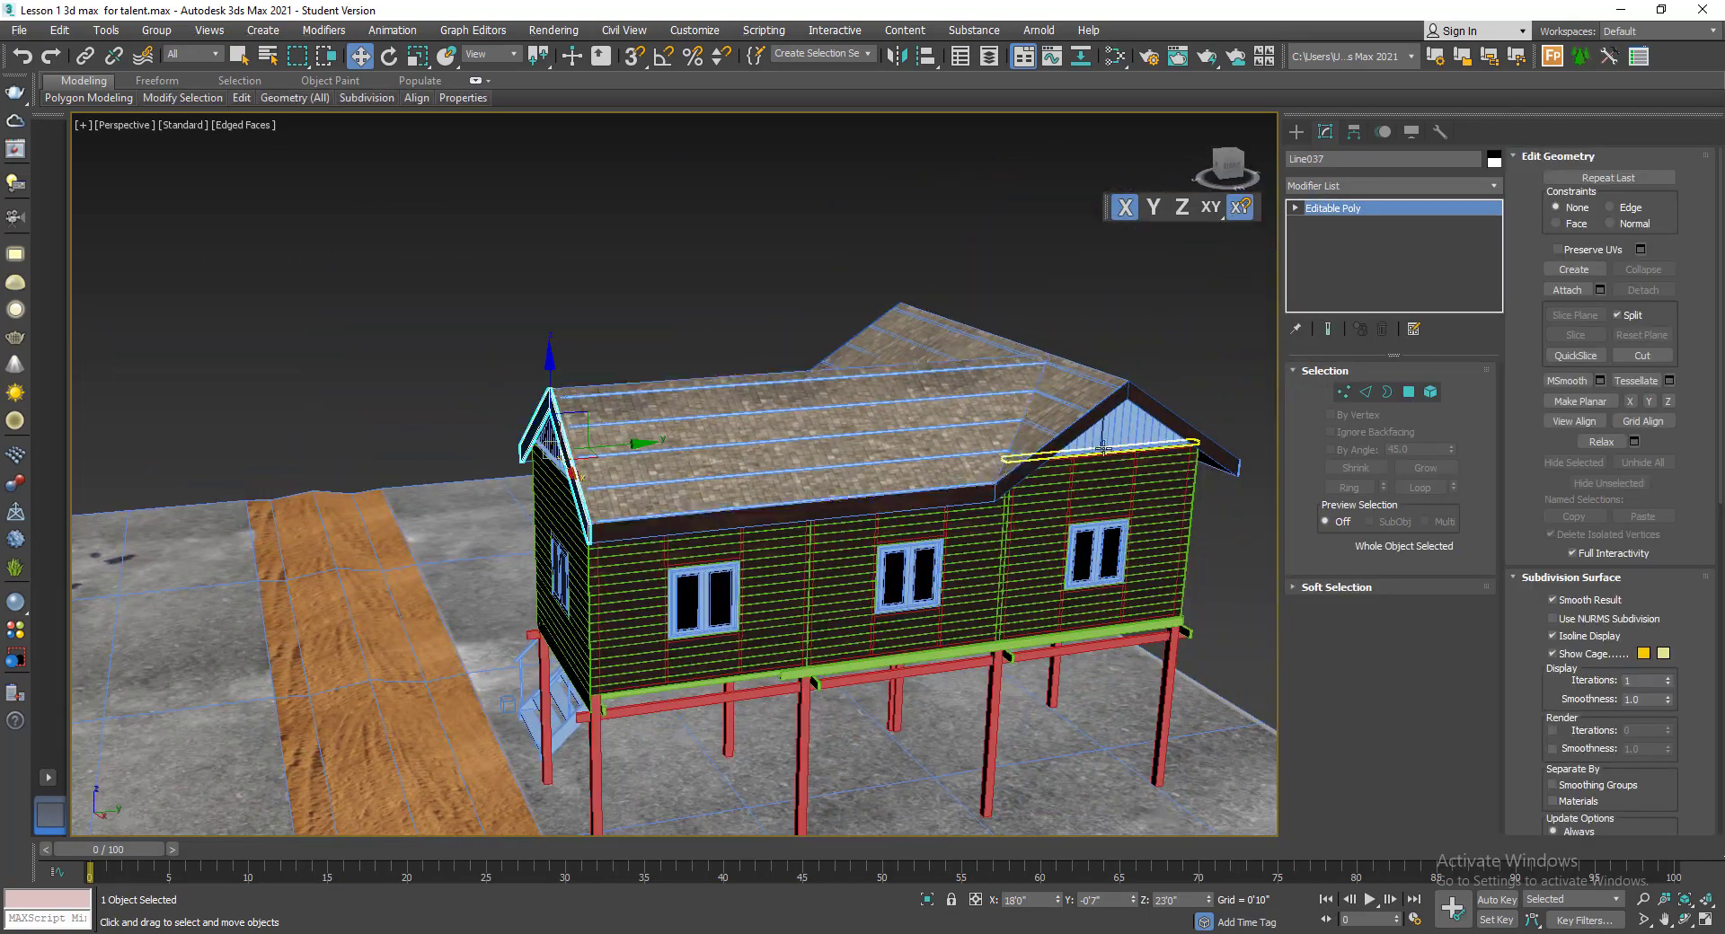
scroll(1061, 469, up, 5)
ctrl+click(1031, 412)
scroll(1030, 412, down, 6)
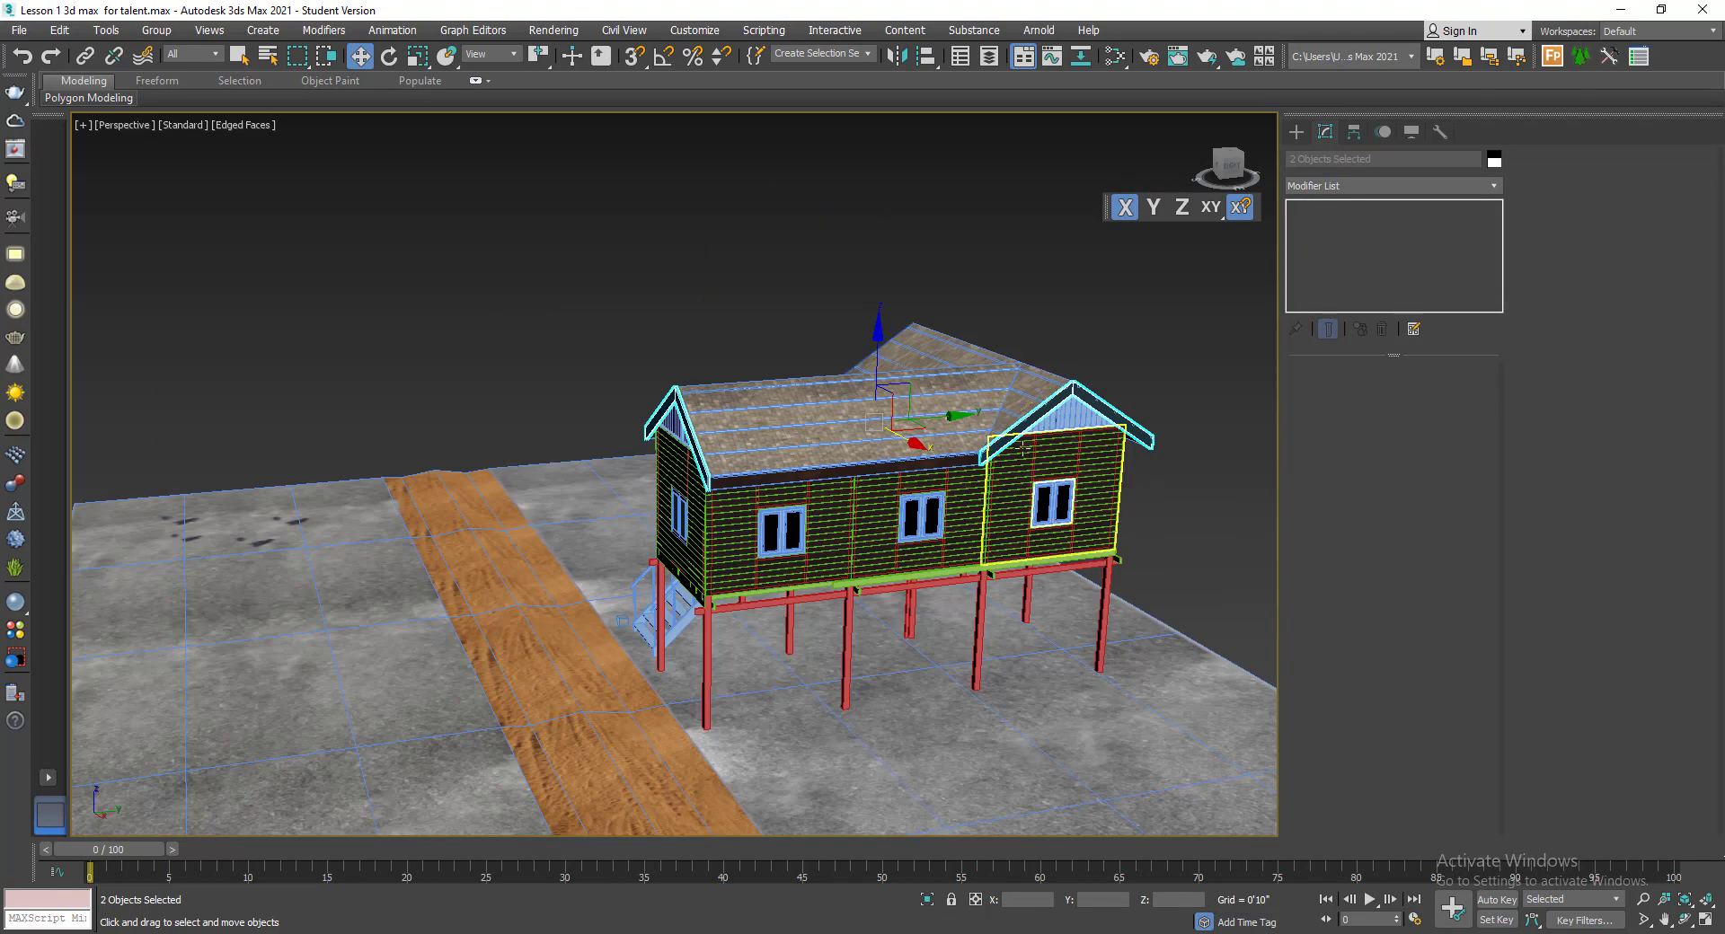
alt+middle_drag(1031, 412, 1047, 518)
click(927, 899)
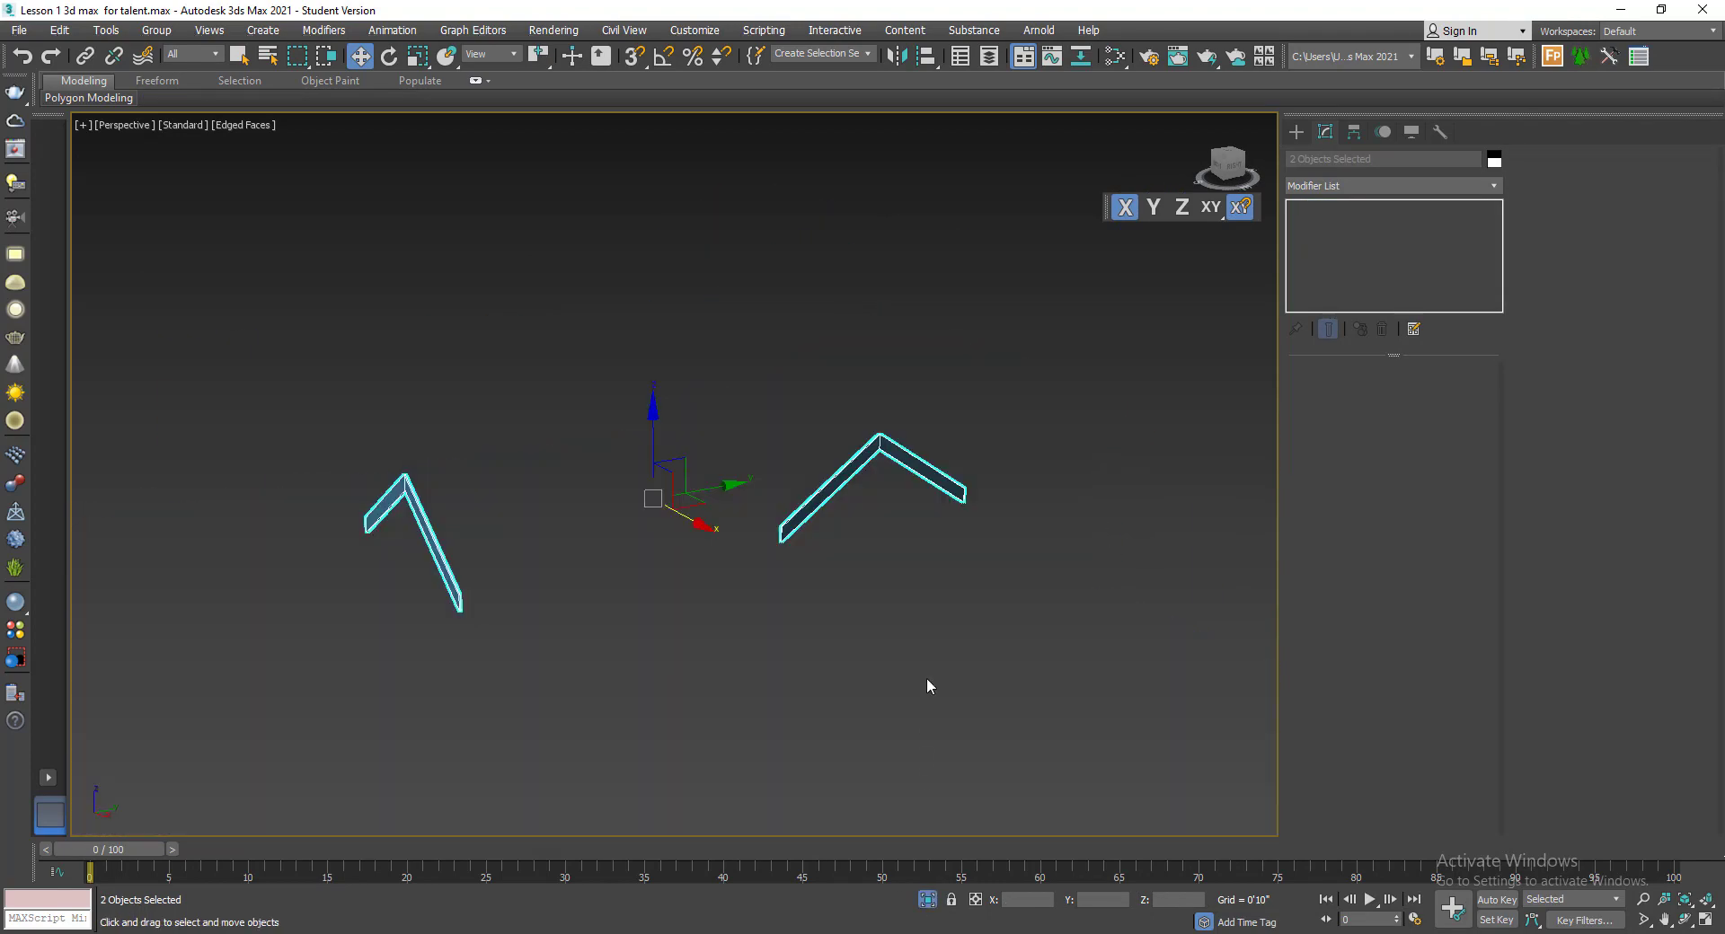
- Clone the textured gable fascia and place the copy beside the untextured one
click(907, 634)
drag(907, 628, 704, 408)
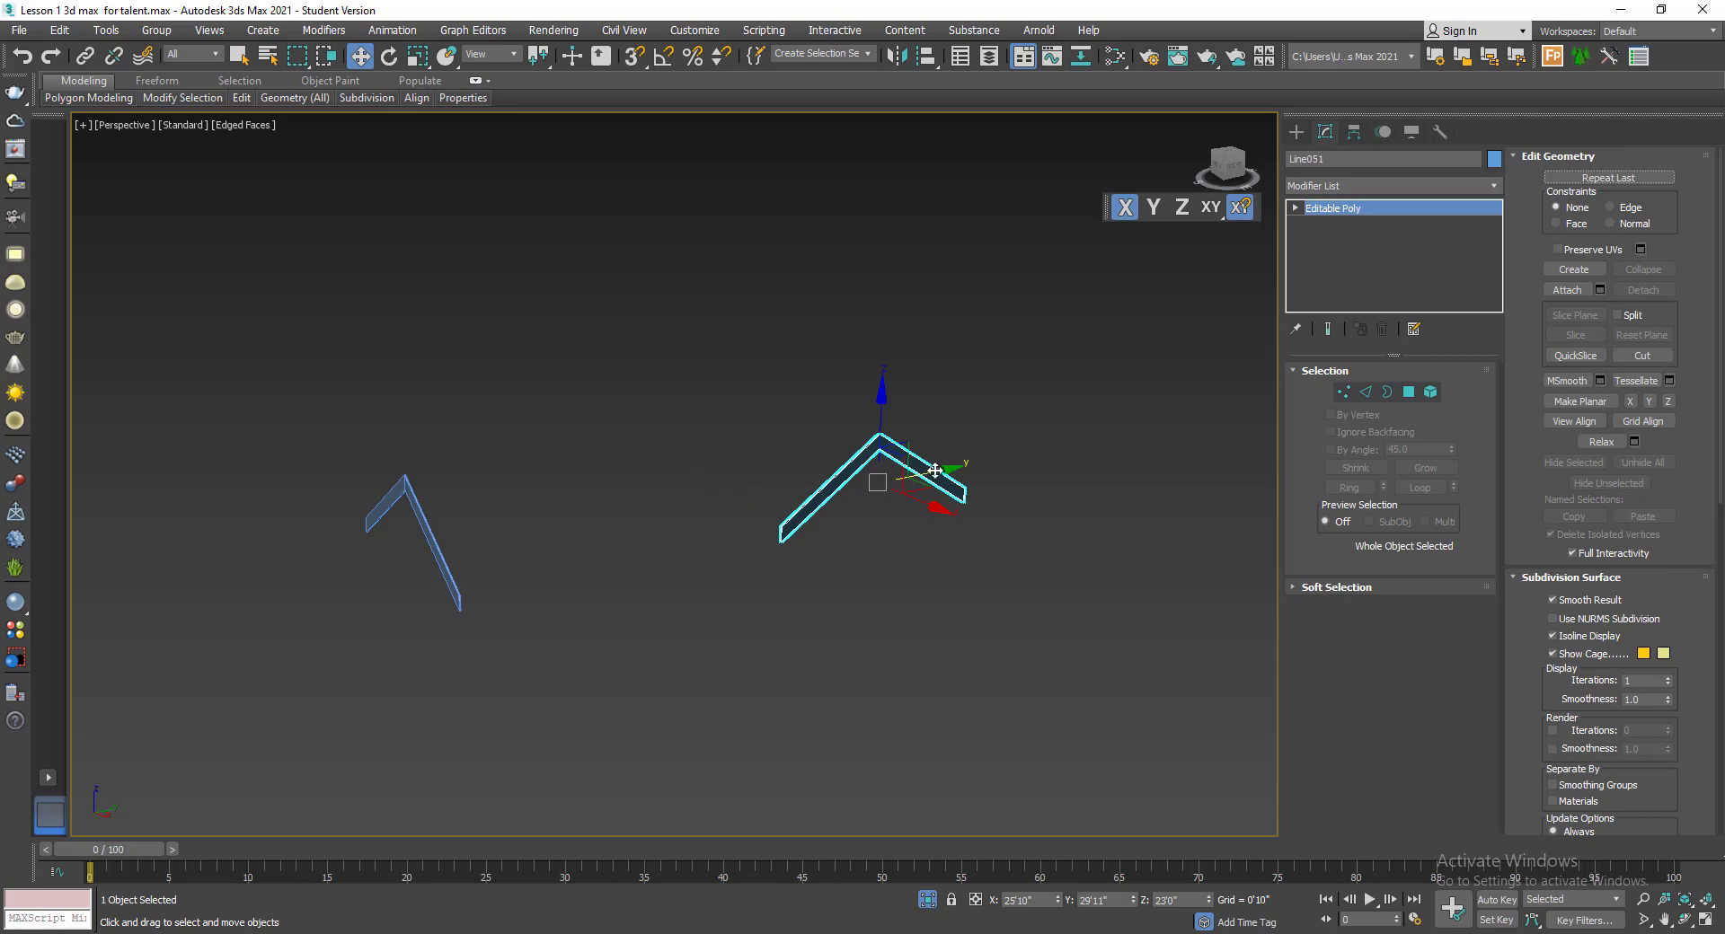
mouse_move(528, 543)
shift+mouse_down()
mouse_move(387, 604)
mouse_move(437, 604)
mouse_move(394, 622)
shift+mouse_up()
key(Return)
- Rotate the cloned fascia 90 degrees about Z with angle snap so it runs parallel to the untextured board
key(e)
key(a)
key(ctrl+z)
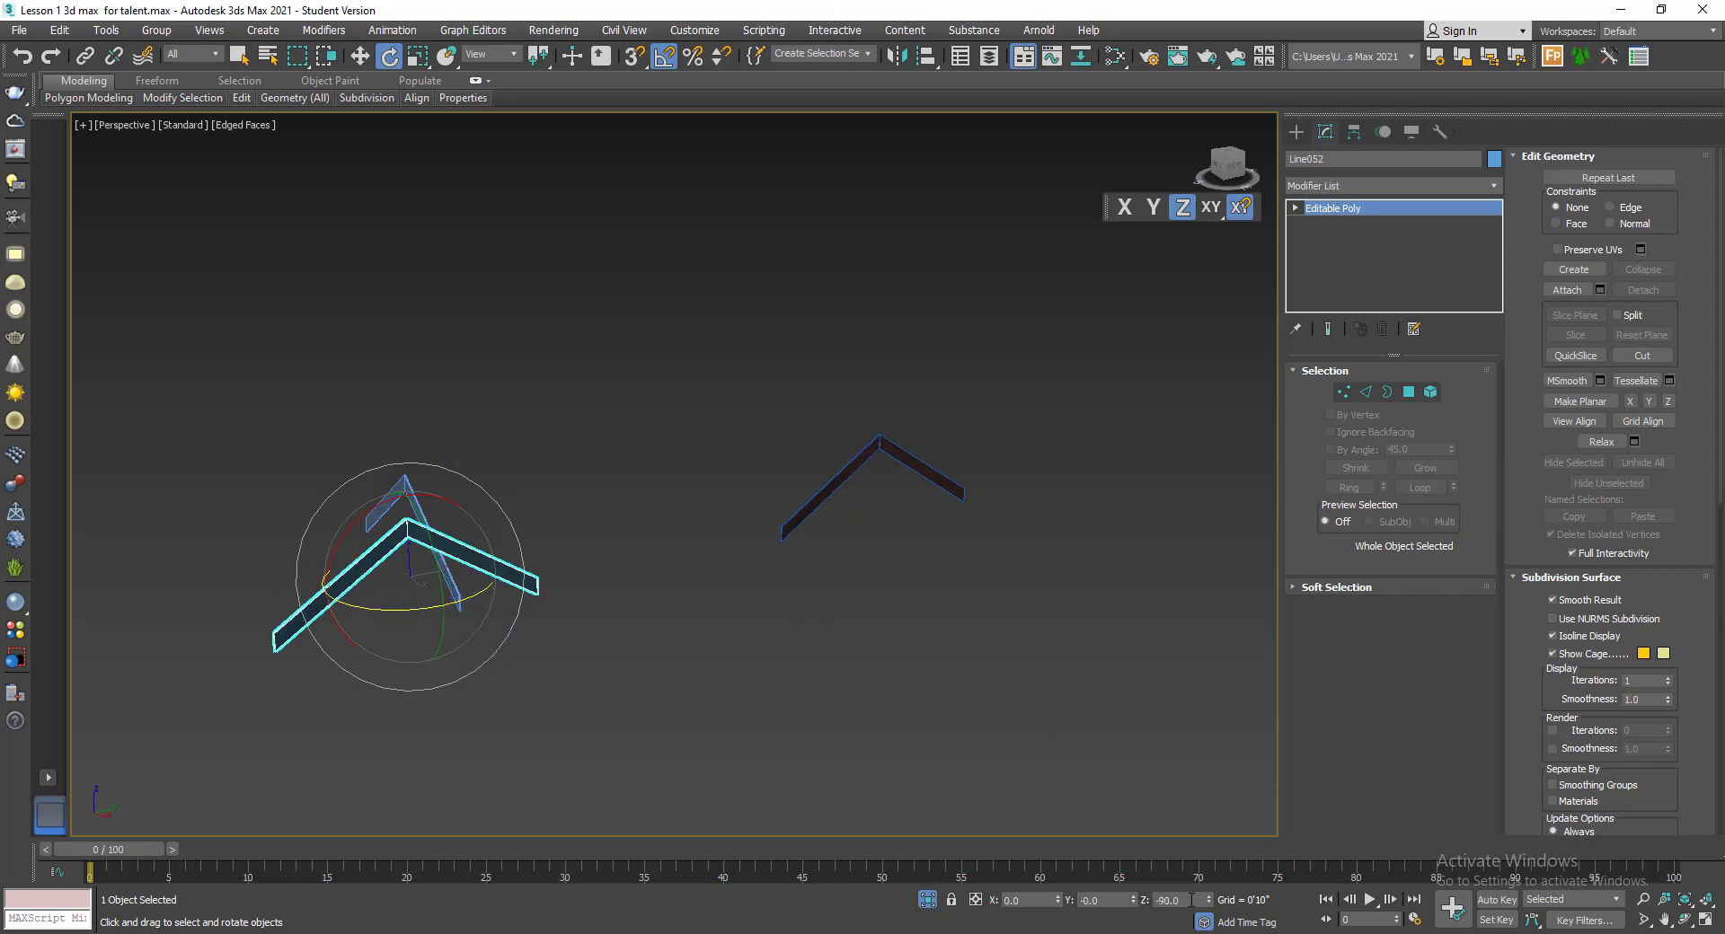
mouse_move(383, 619)
mouse_down()
mouse_move(930, 882)
mouse_move(1212, 895)
mouse_move(1147, 899)
mouse_move(1064, 858)
mouse_up()
right_click(1211, 903)
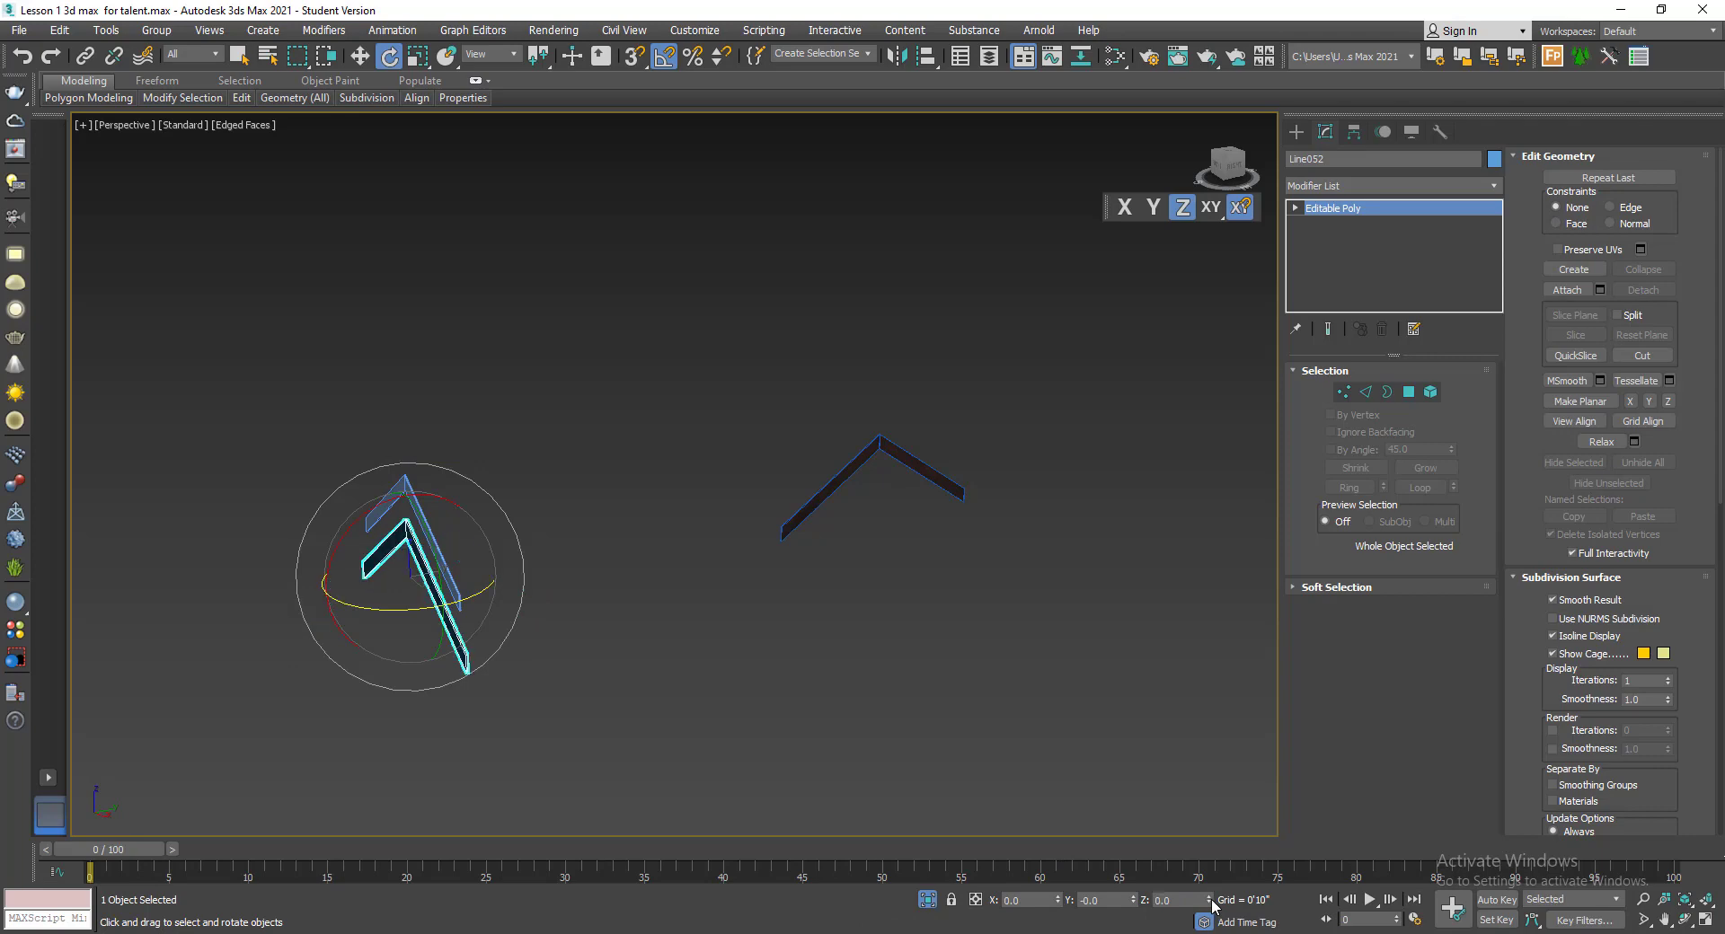
- Move the rotated clone in the XY plane close to the untextured gable fascia
key(z)
alt+middle_drag(494, 621, 685, 552)
key(w)
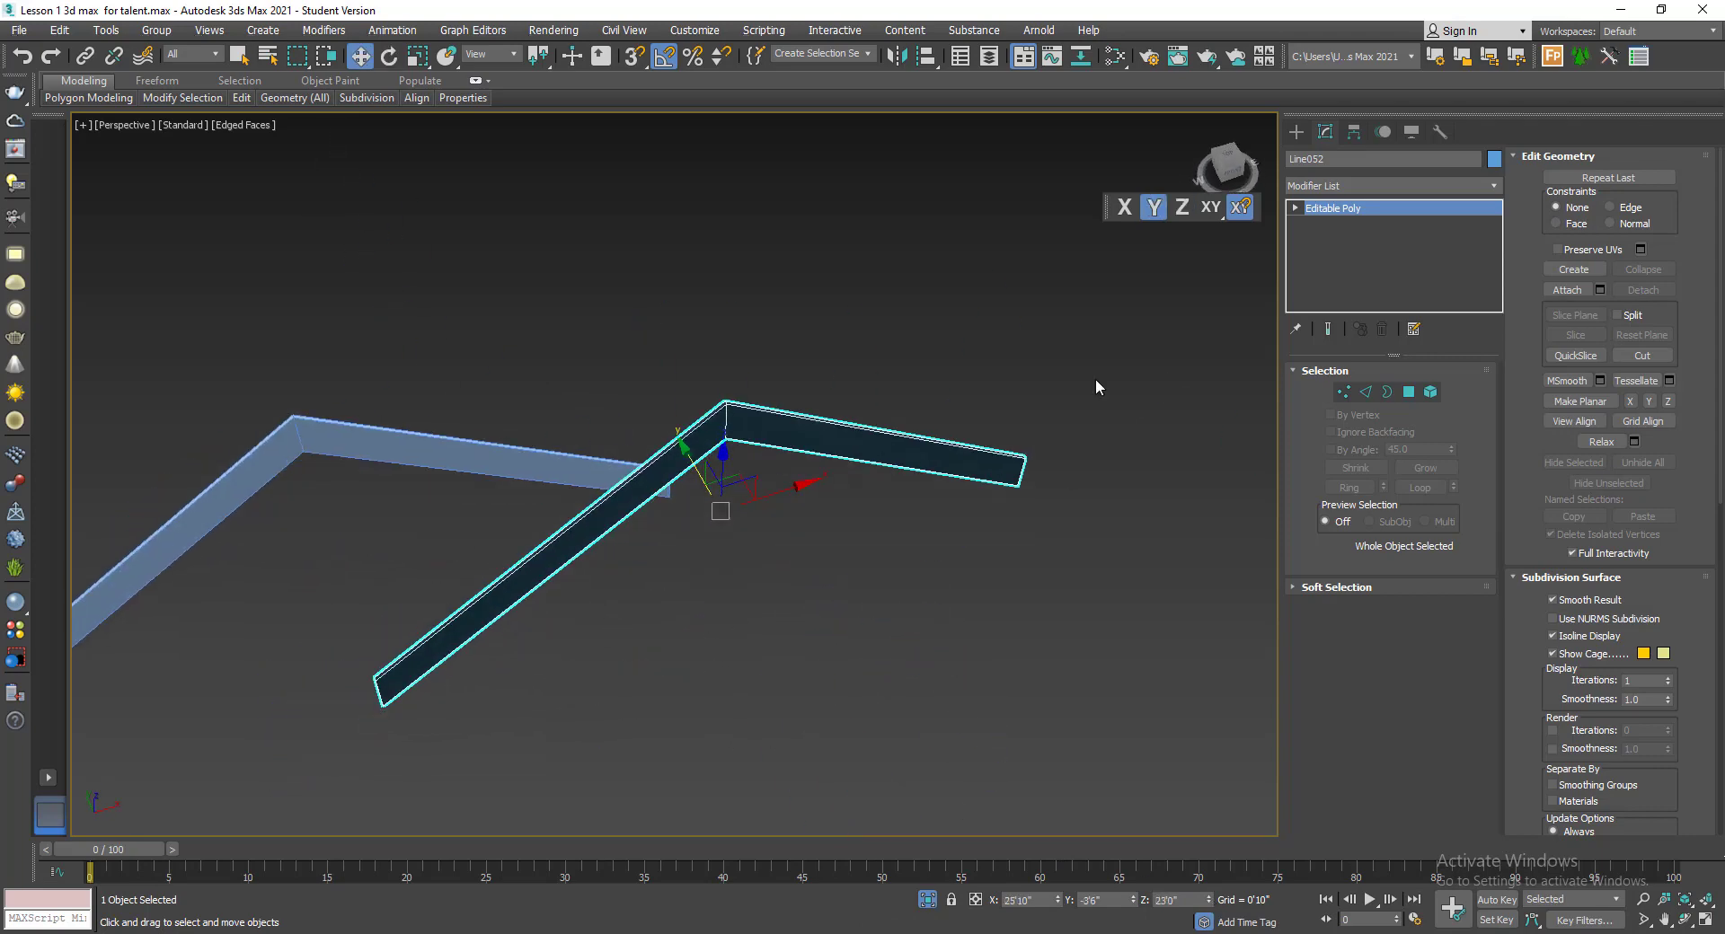
click(1212, 212)
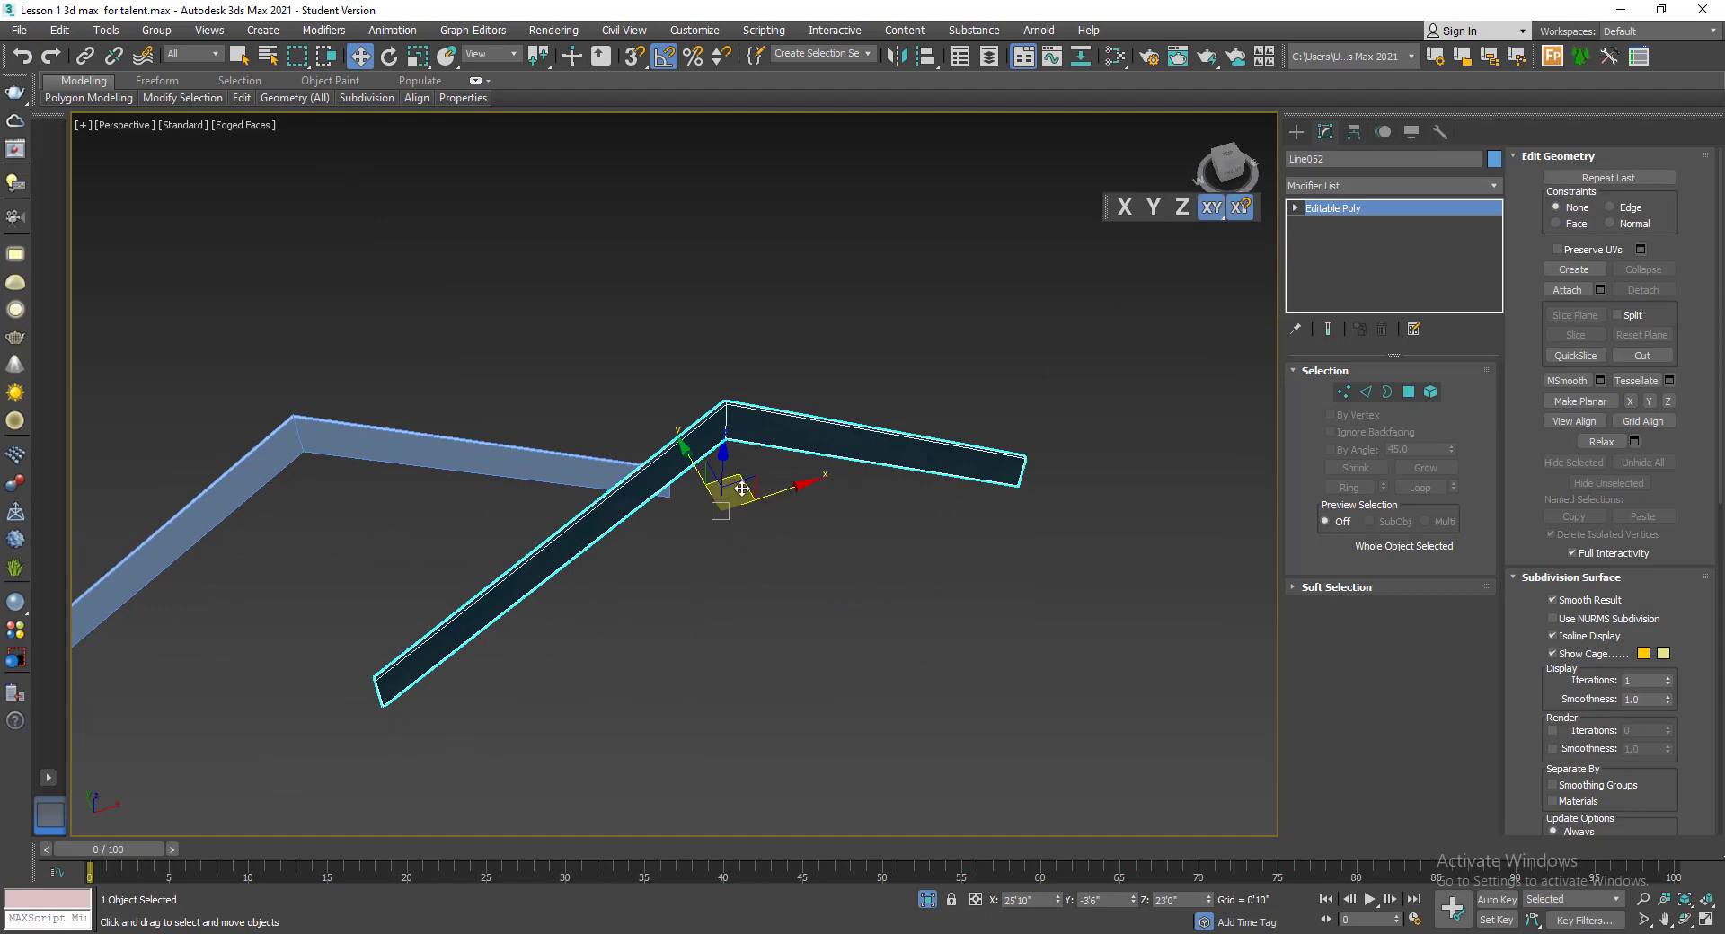
drag(742, 489, 473, 590)
scroll(435, 494, up, 3)
- Snap the cloned fascia's apex endpoint onto the matching apex corner of the untextured fascia, then unlock the selection
key(s)
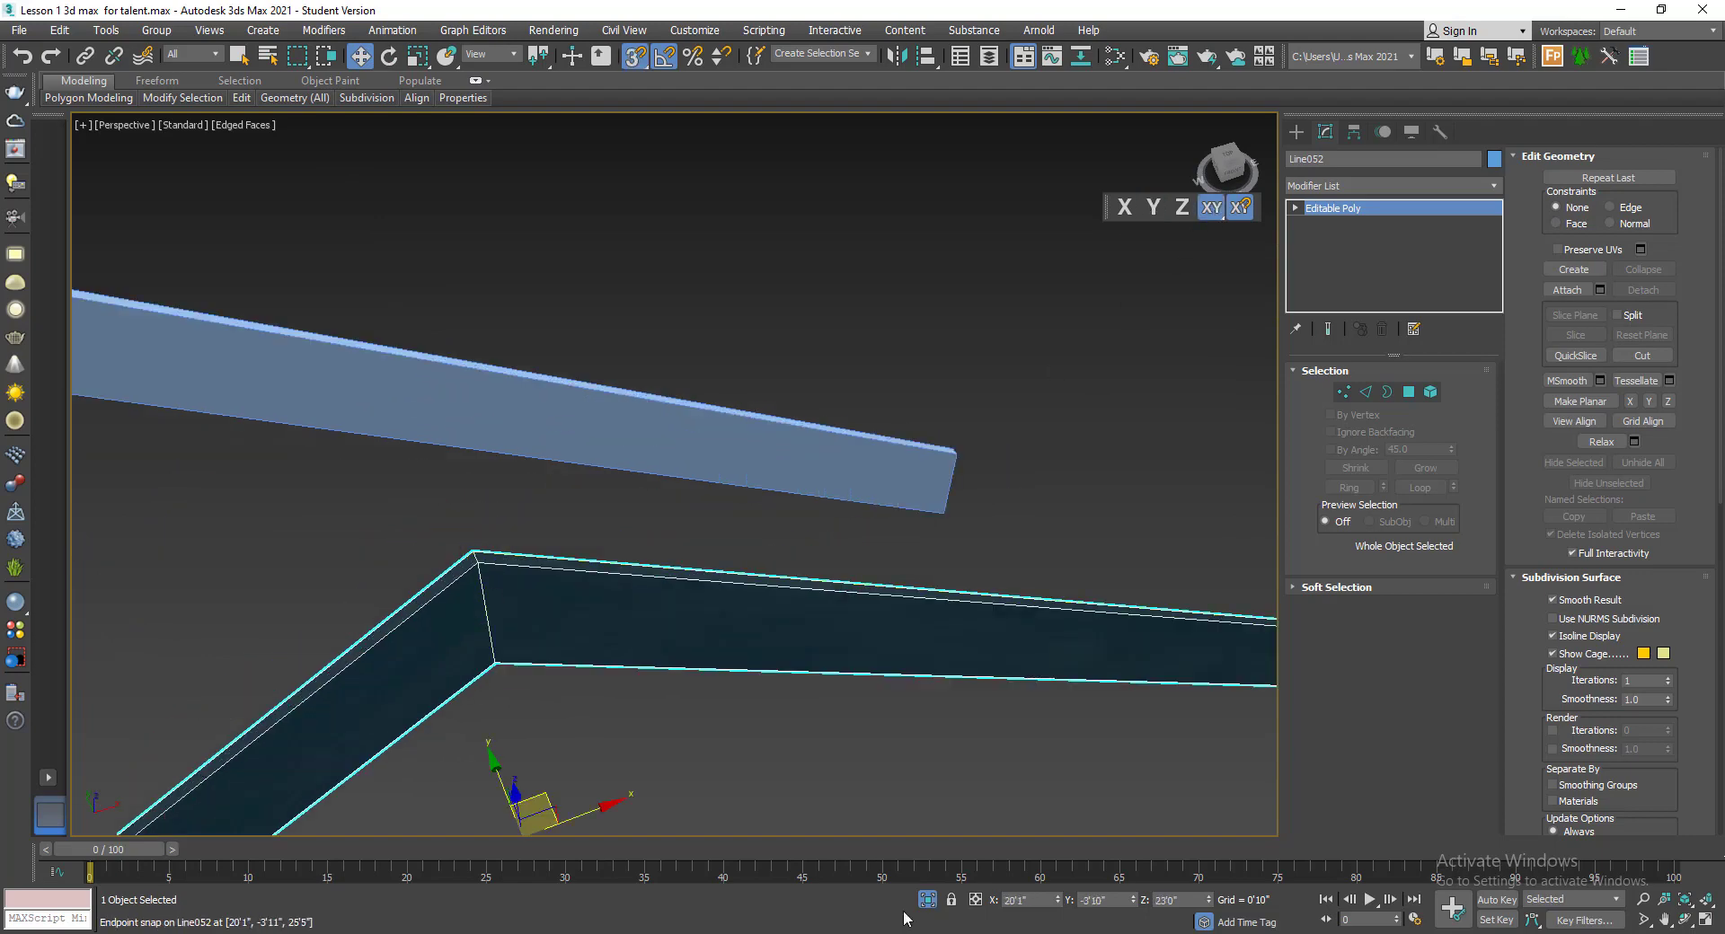
drag(483, 574, 403, 505)
scroll(368, 571, down, 4)
scroll(338, 476, up, 9)
scroll(340, 418, down, 5)
scroll(402, 505, down, 3)
alt+middle_drag(495, 559, 647, 628)
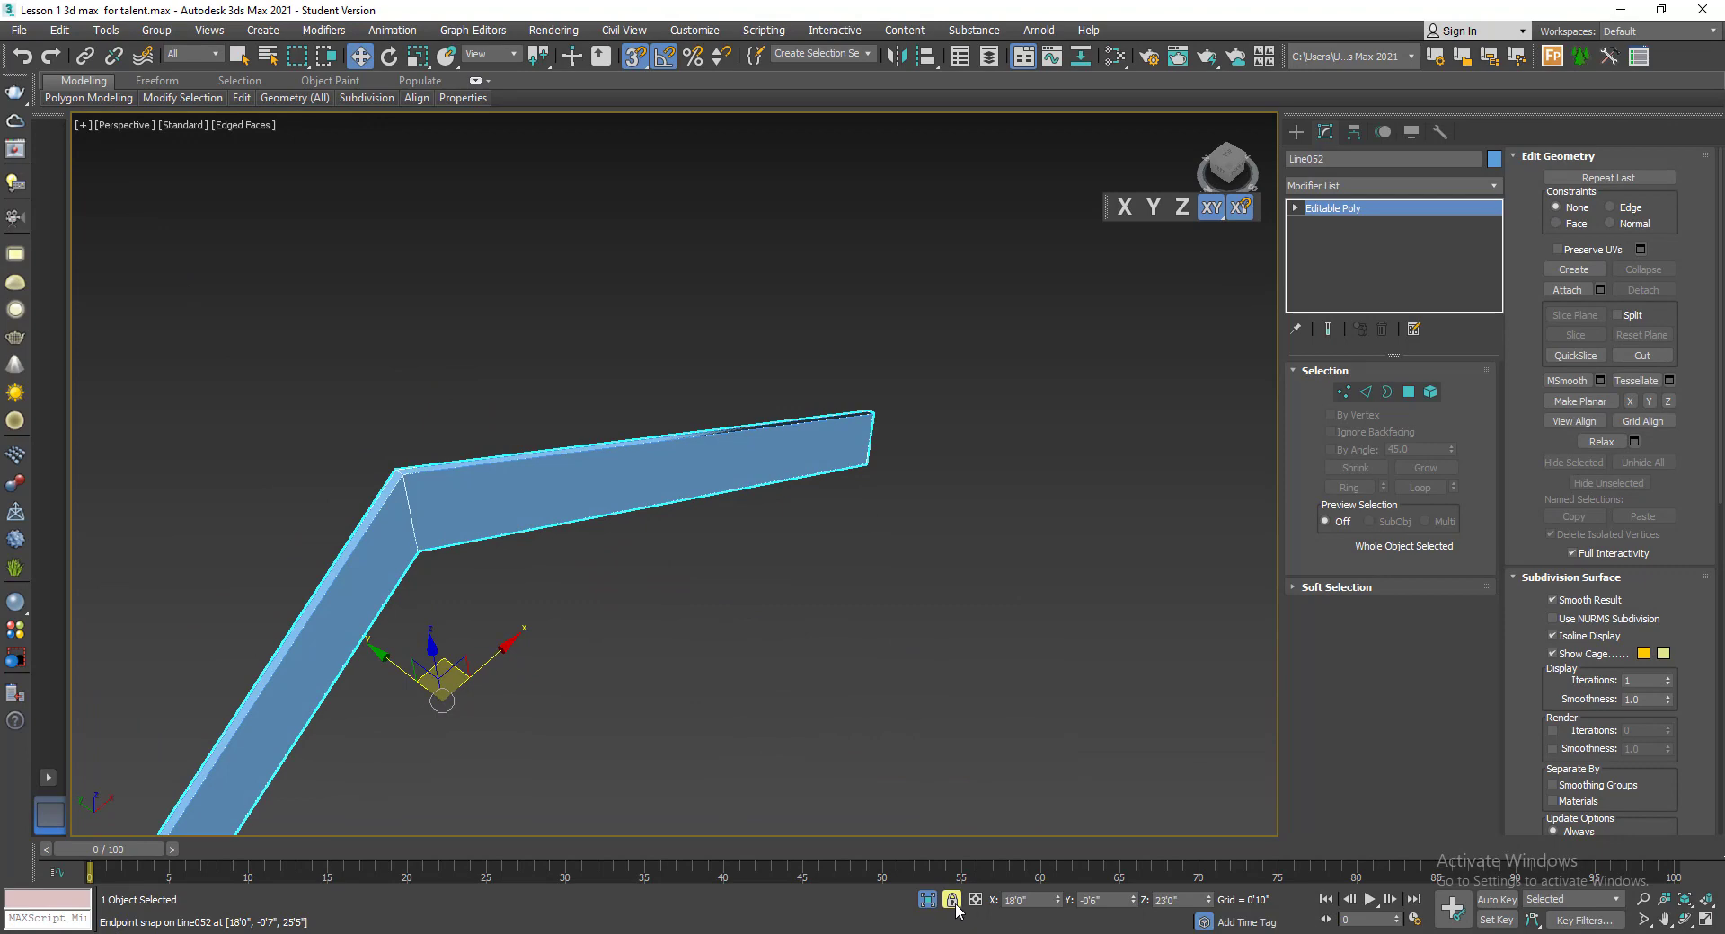
click(894, 662)
click(702, 500)
- Pull the textured clone away along Y to tell the overlapping boards apart, and undo the move
scroll(702, 501, down, 4)
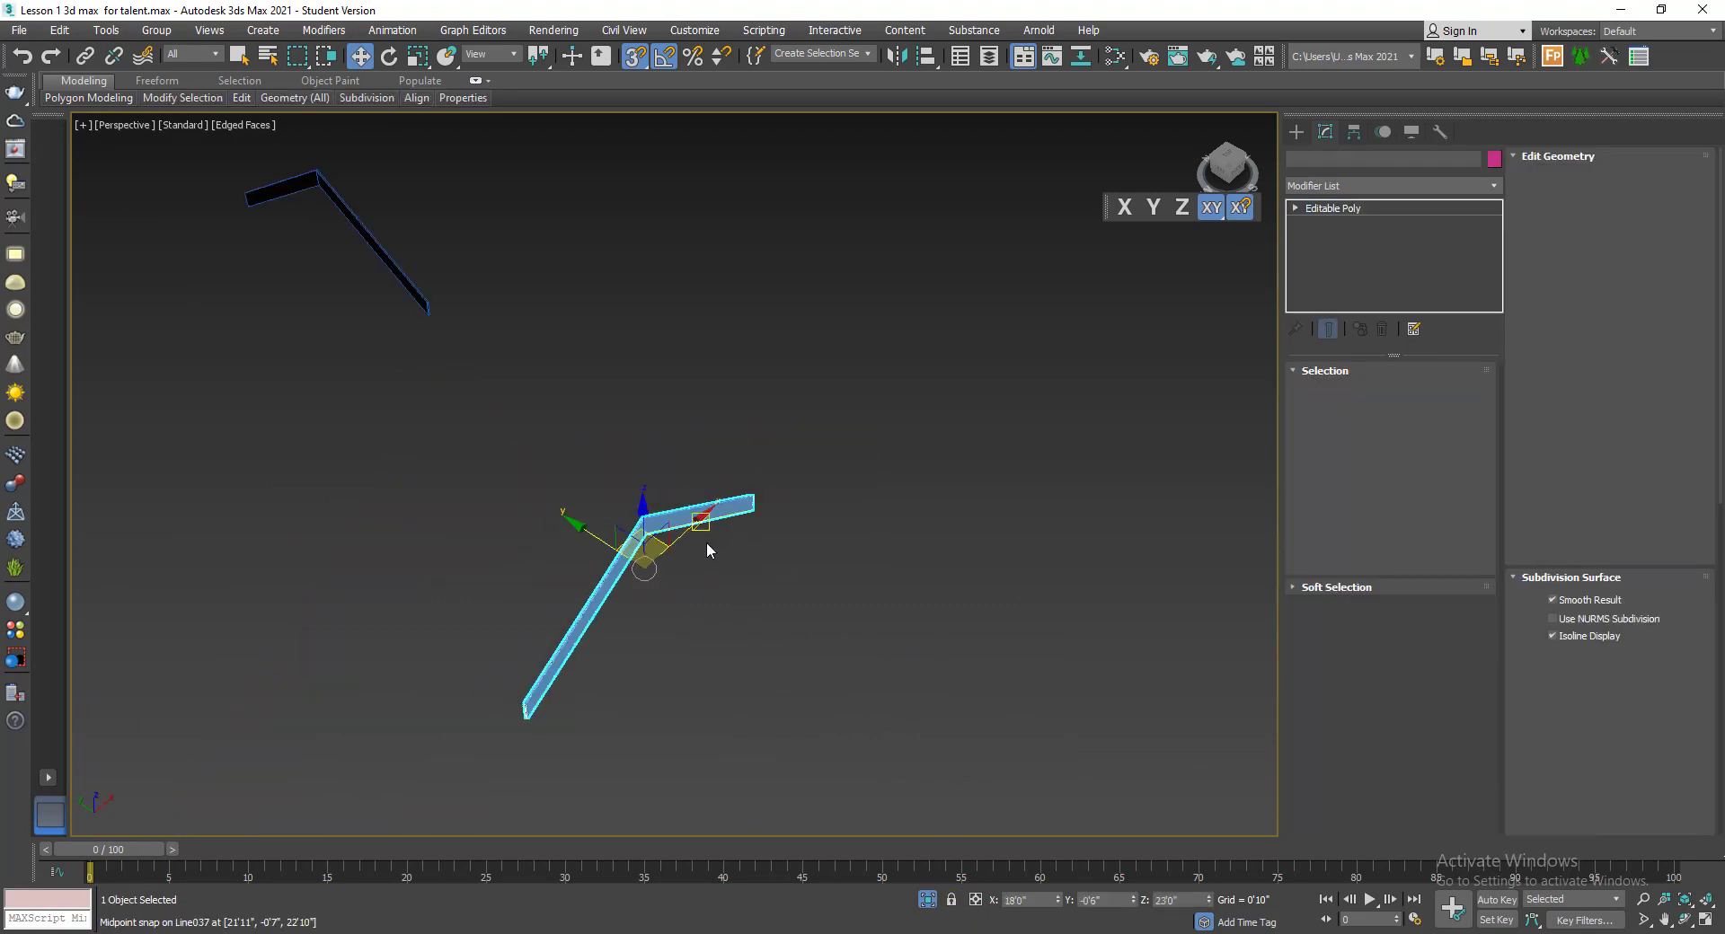
shift+drag(589, 534, 722, 471)
scroll(634, 575, up, 3)
drag(690, 385, 690, 386)
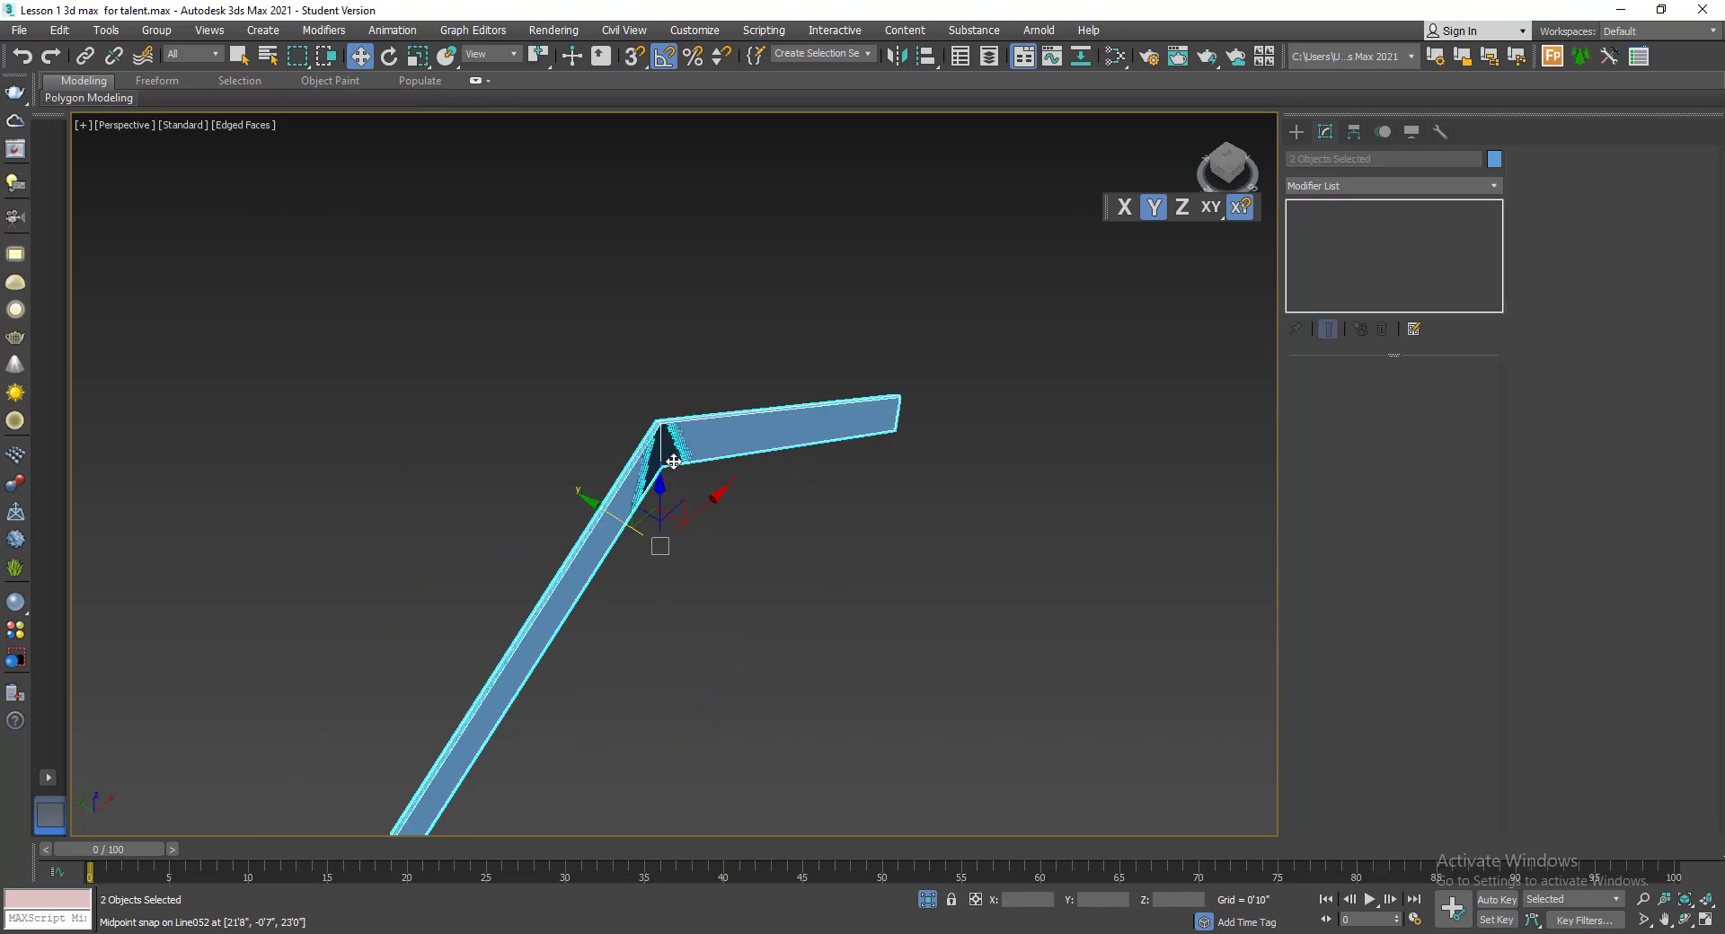
click(633, 546)
drag(633, 546, 674, 570)
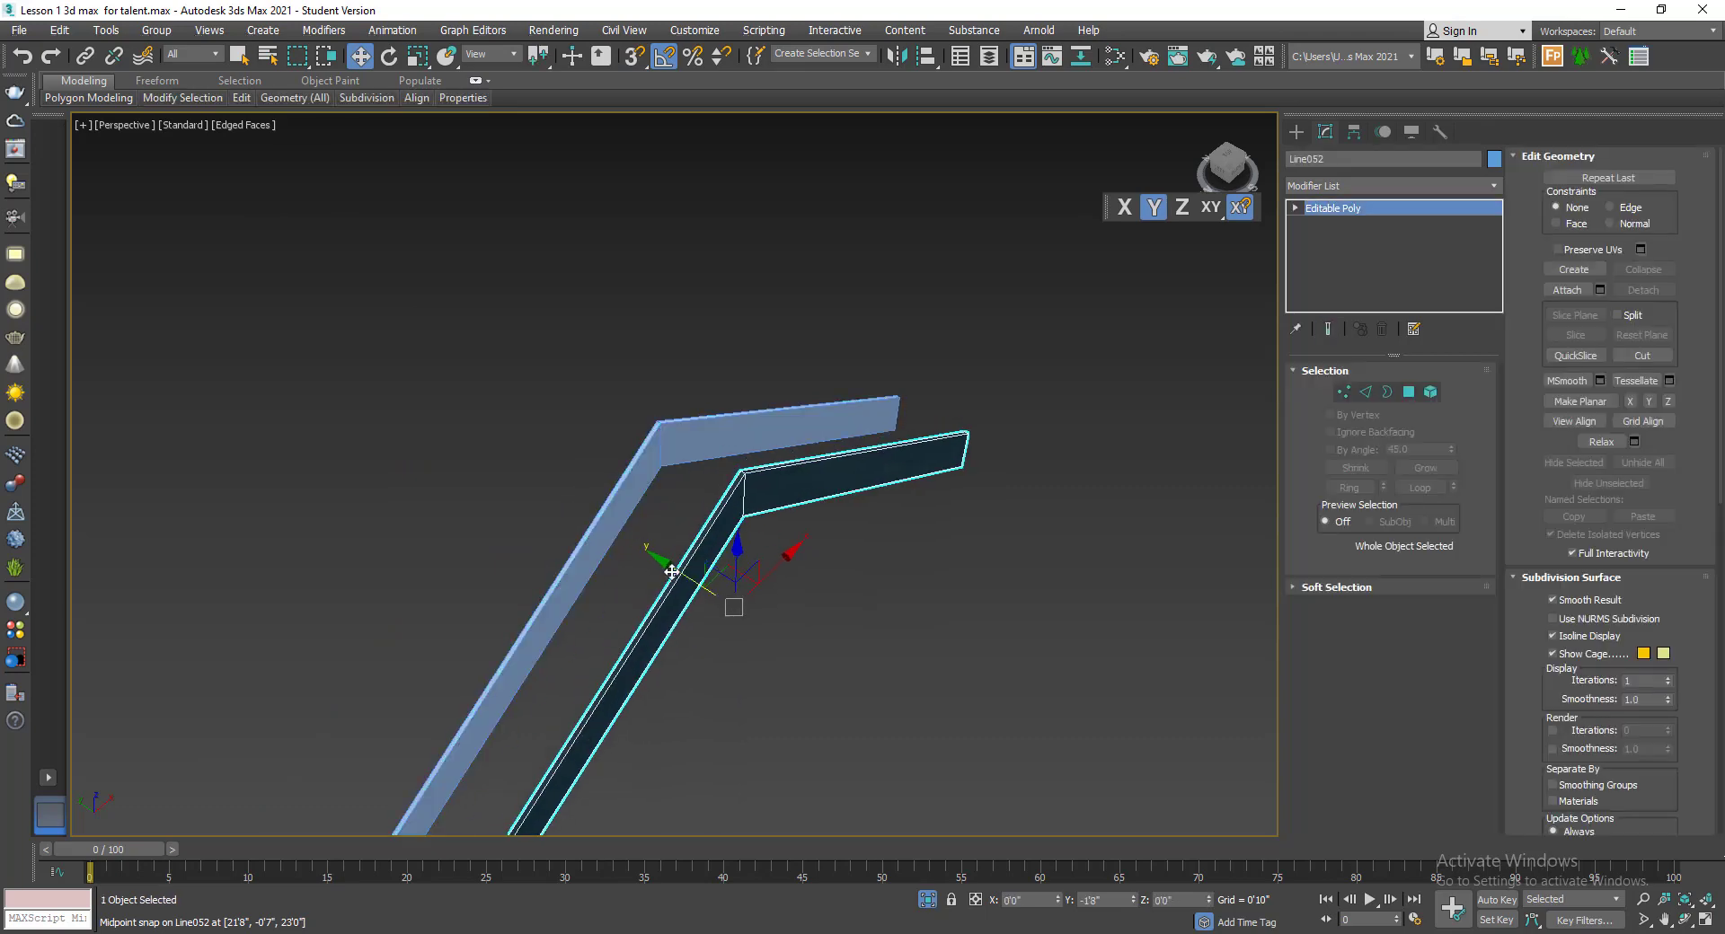
key(ctrl+z)
- Move the untextured gable fascia out of the overlap along Y, delete it, and exit isolation
key(Delete)
scroll(643, 445, up, 2)
click(643, 445)
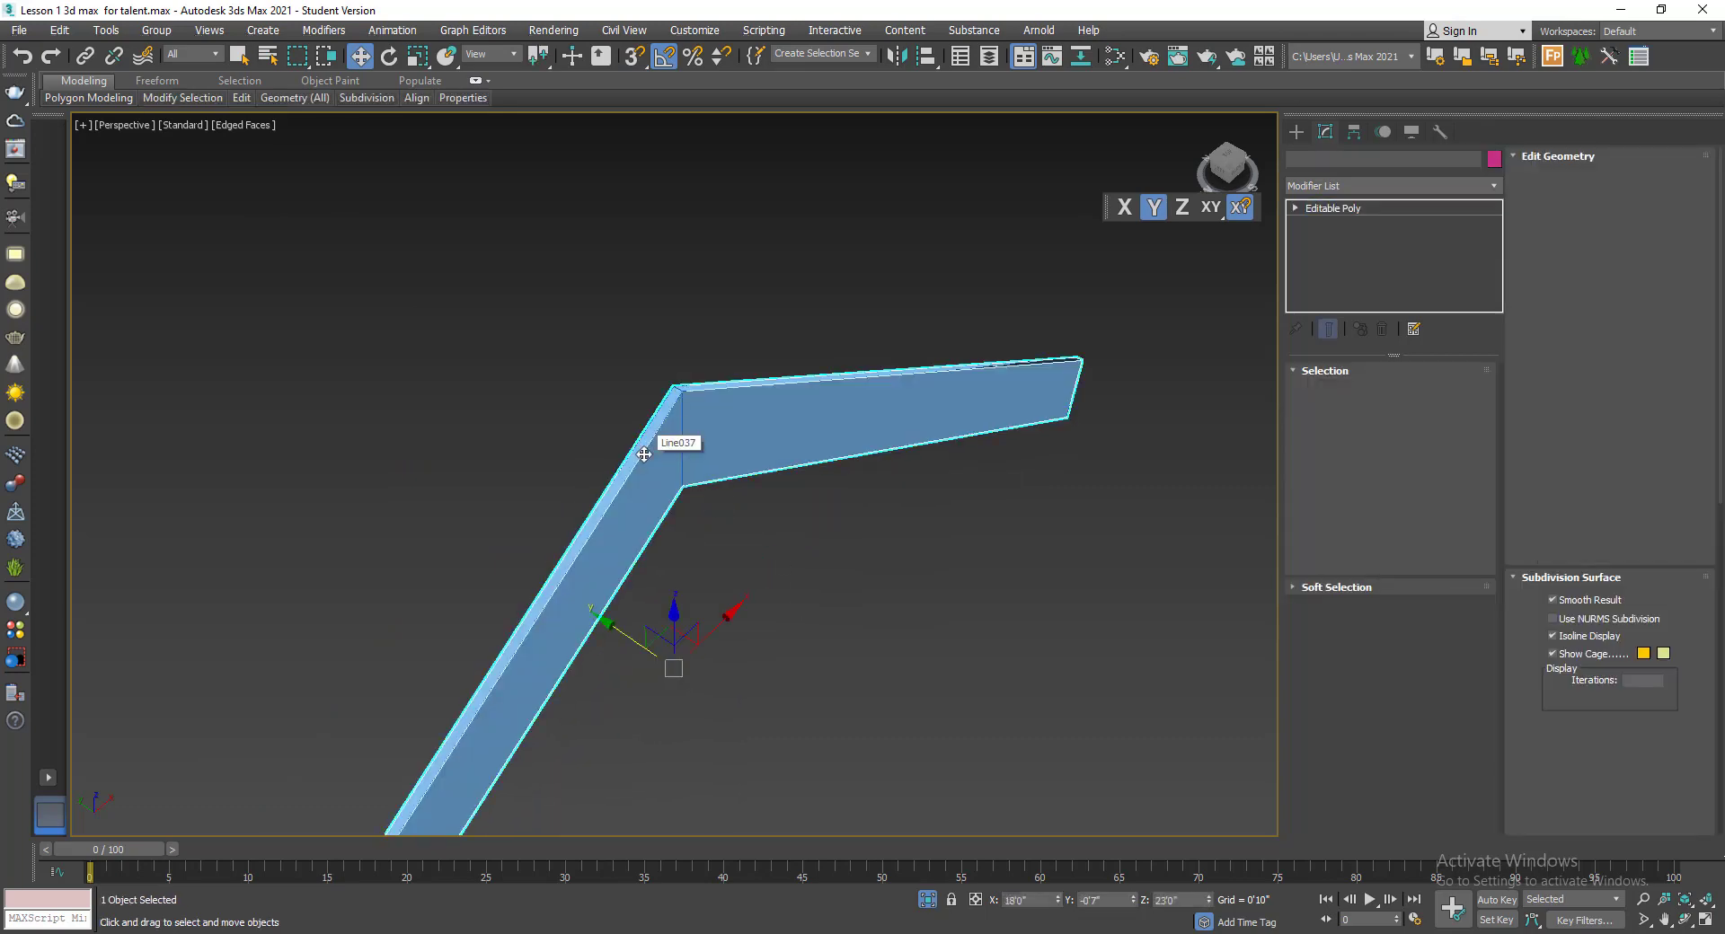
scroll(642, 567, down, 1)
key(Delete)
click(604, 556)
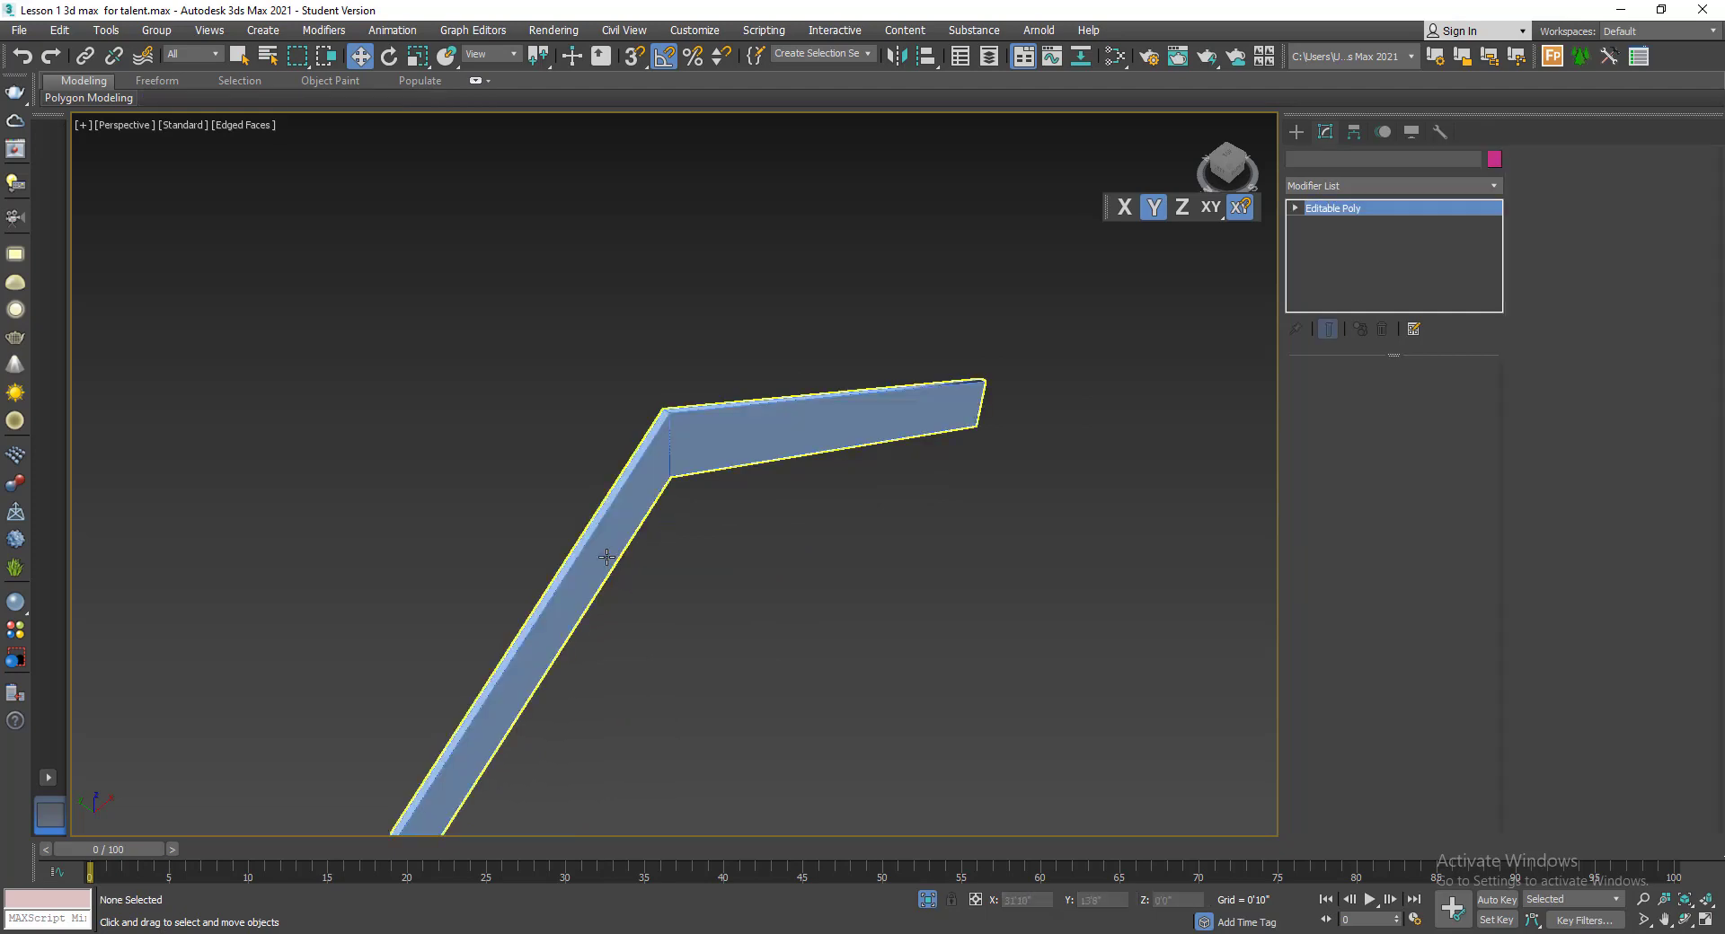
drag(628, 589, 730, 649)
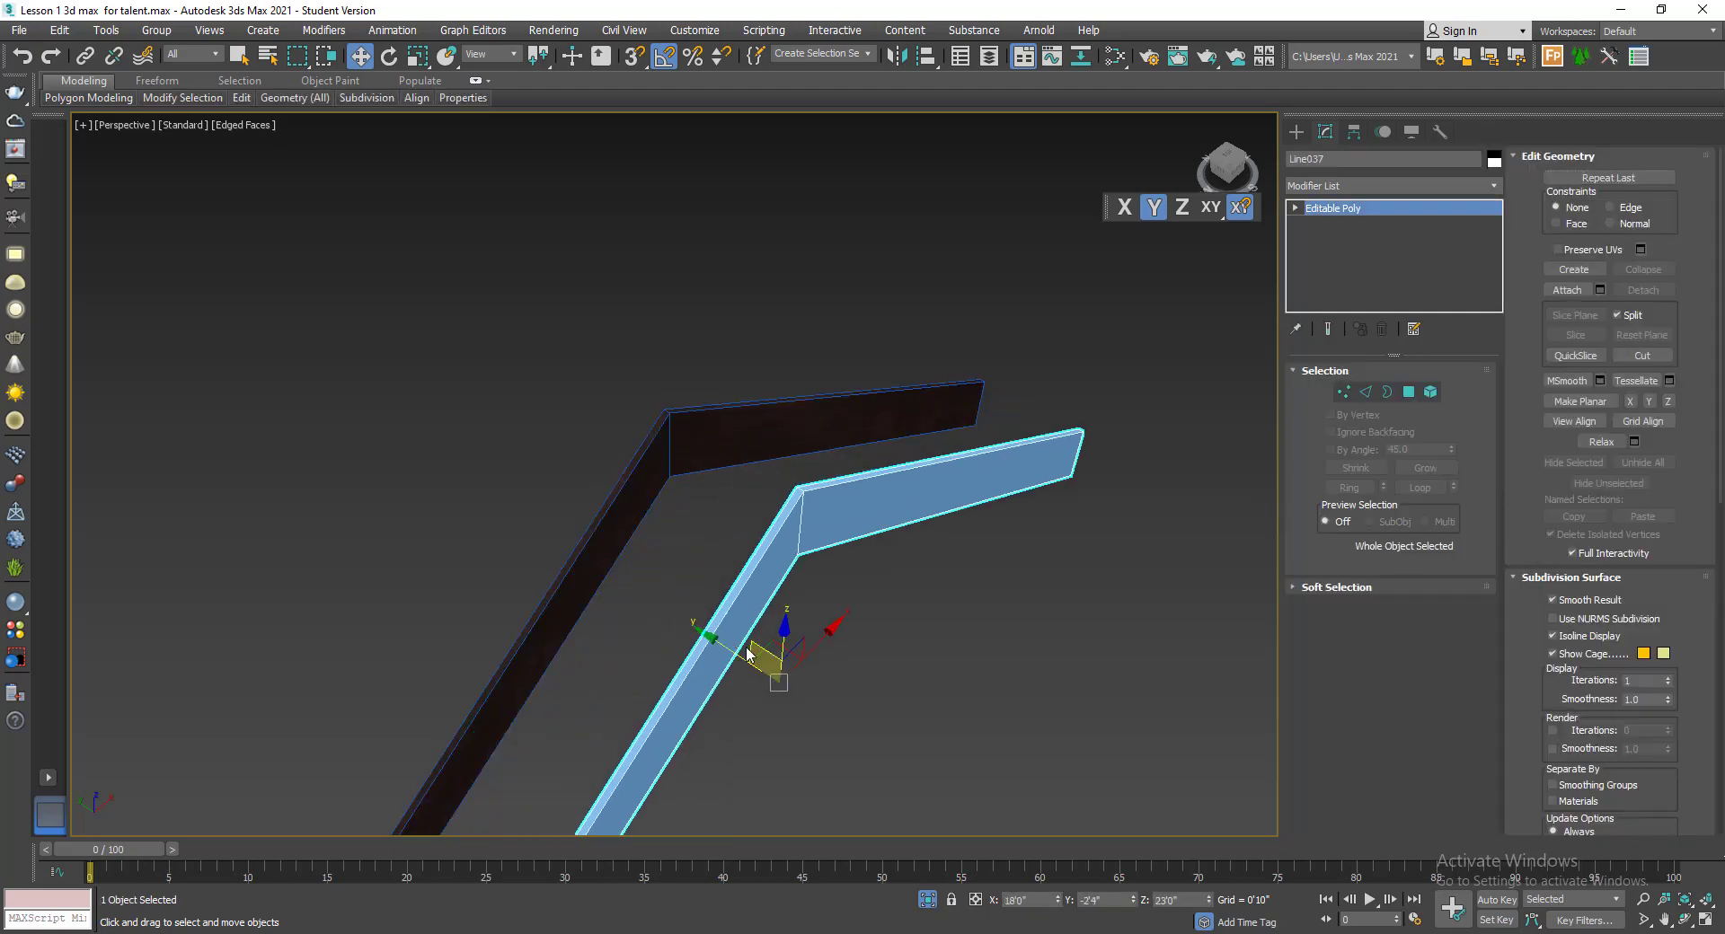
key(Delete)
click(928, 899)
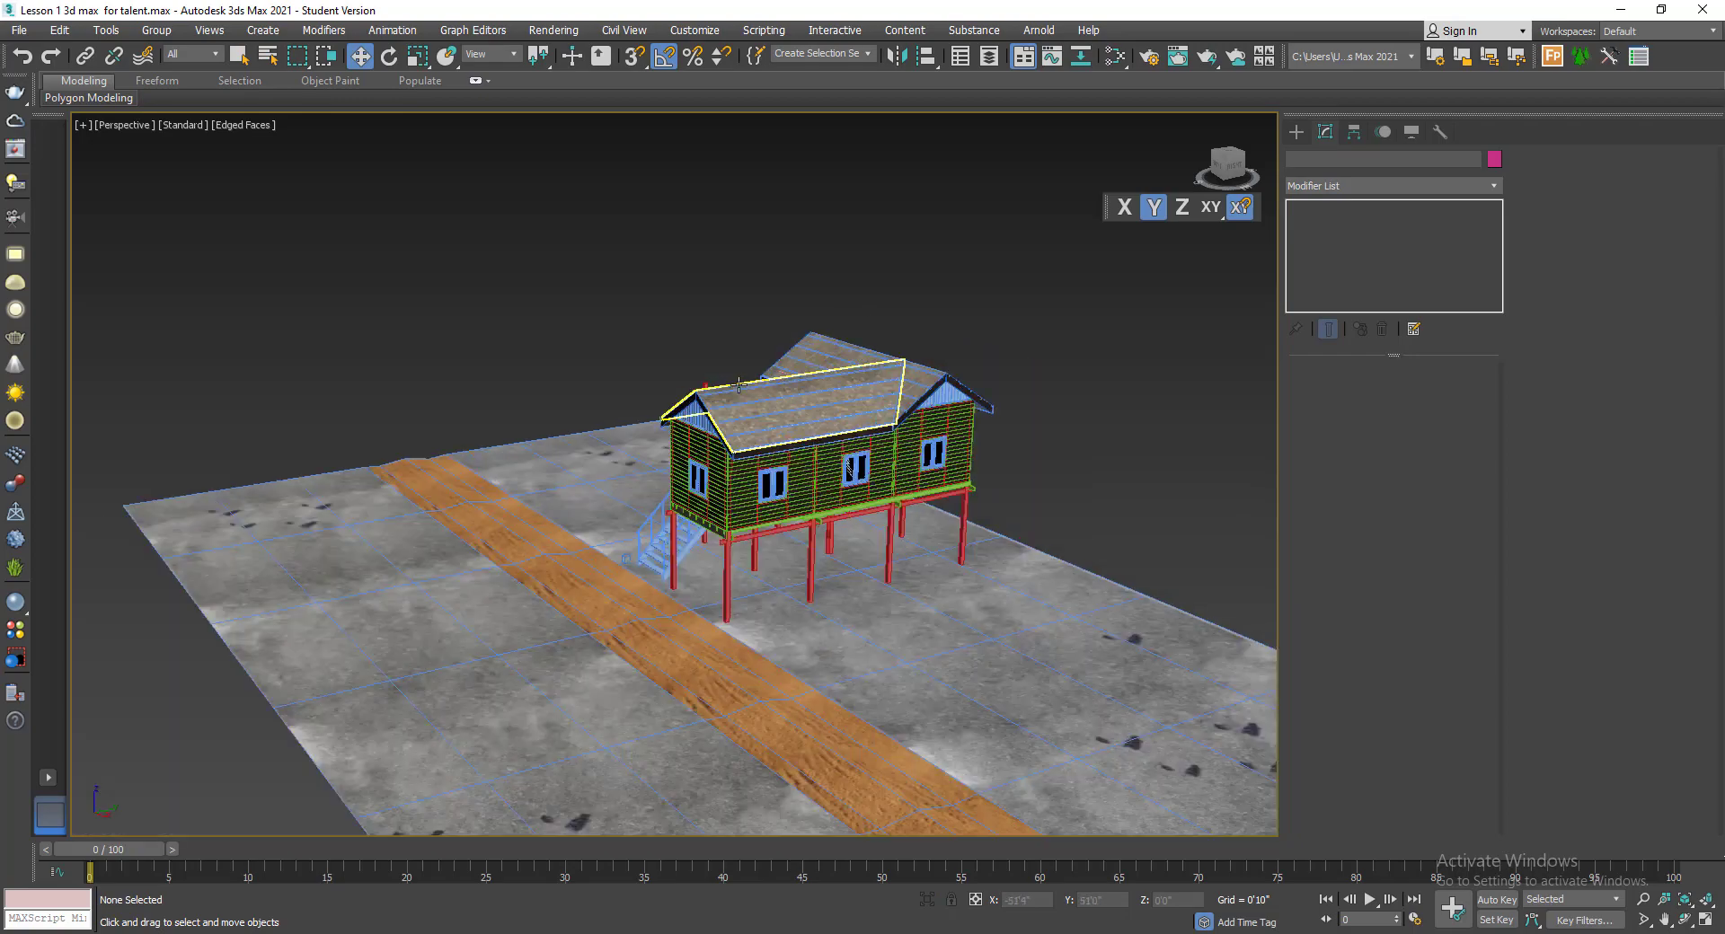
- Examine the gable ends, roof and fascia boards around the front of the house
scroll(816, 486, up, 6)
middle_drag(816, 486, 1195, 395)
middle_drag(763, 524, 749, 609)
click(1006, 480)
scroll(1005, 480, down, 5)
alt+middle_drag(1006, 480, 1016, 477)
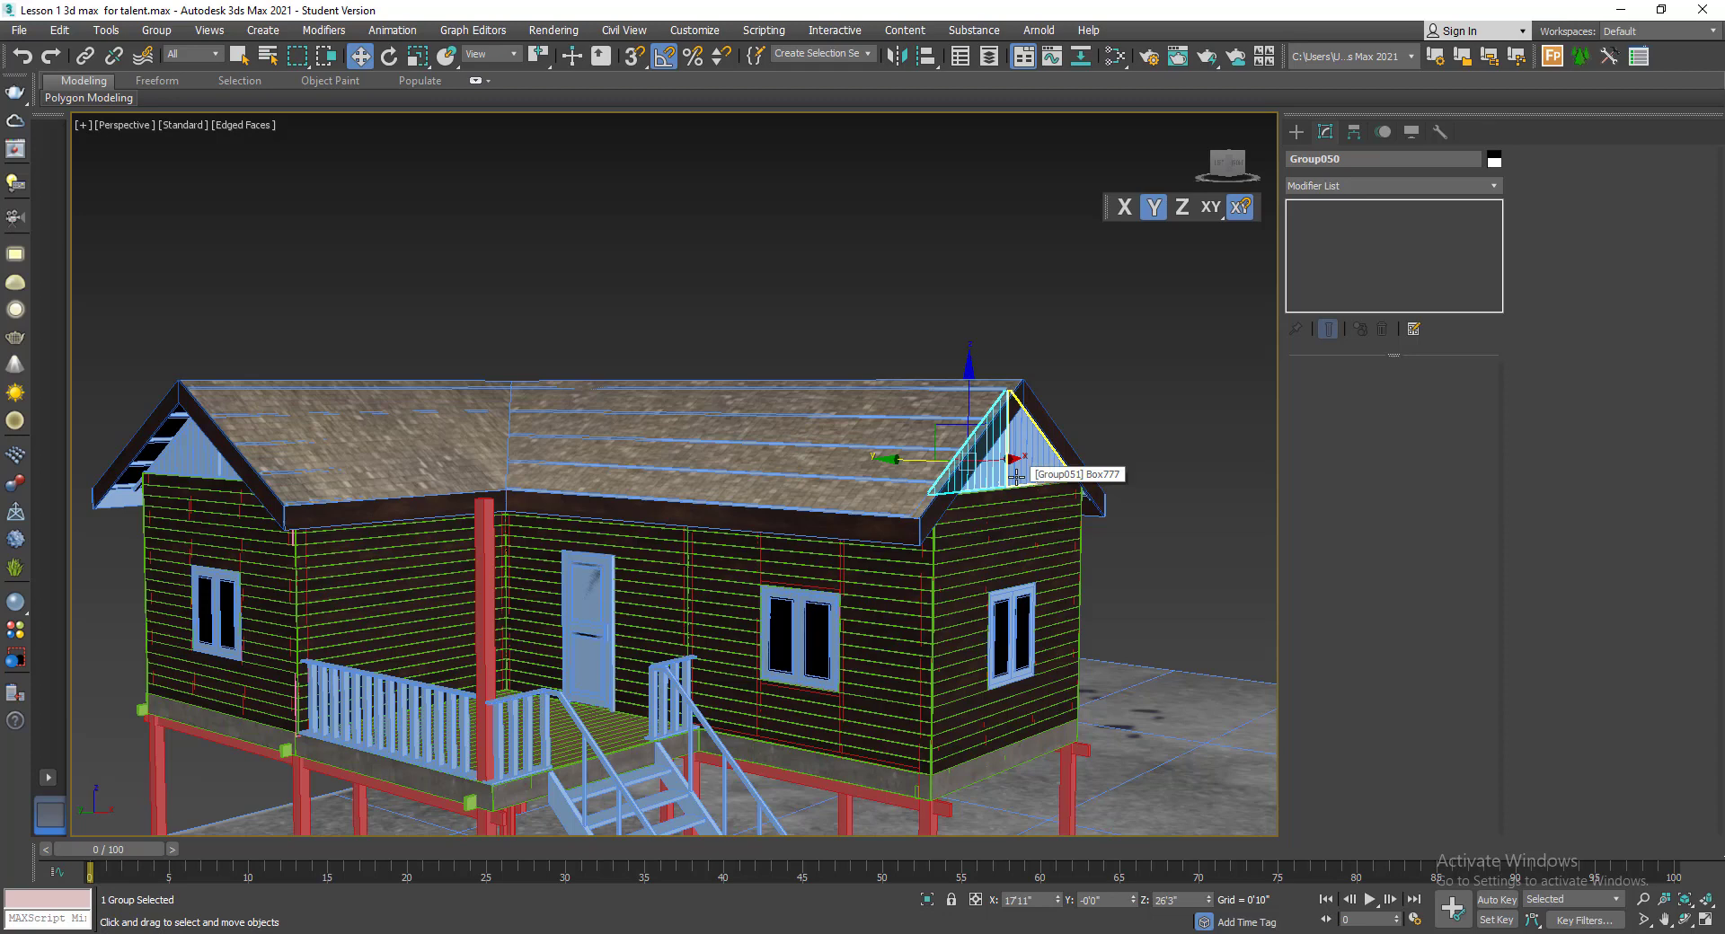
click(836, 310)
- Turn off the edged faces display and review the textured house from the front
key(F4)
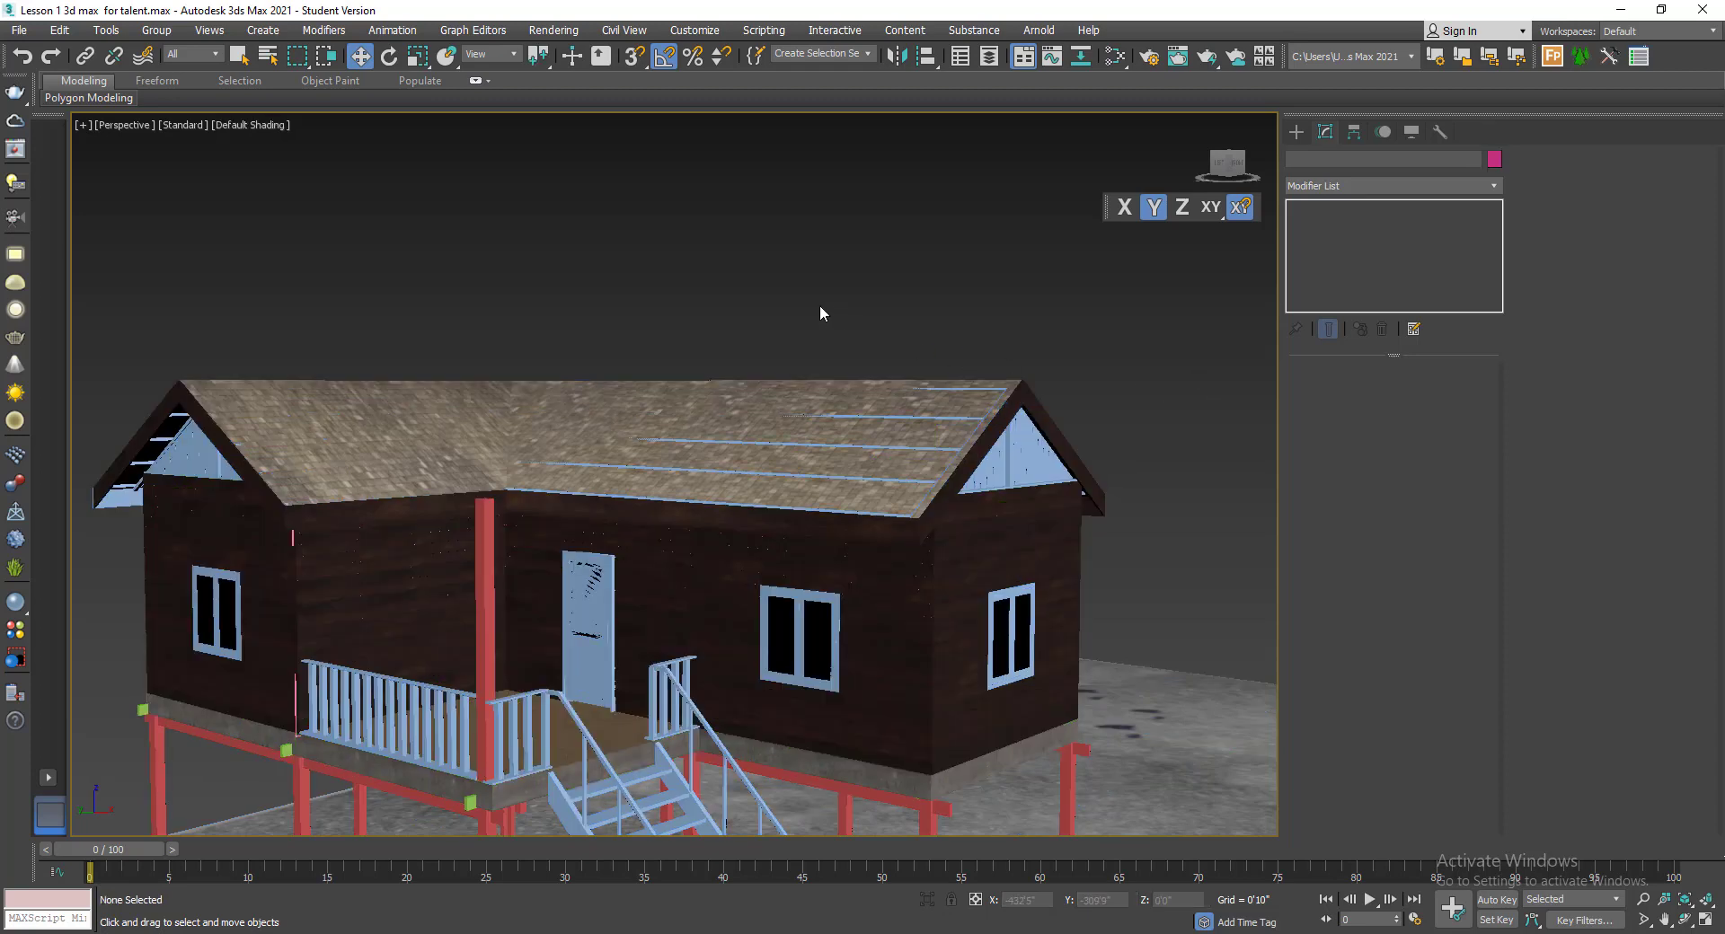
mouse_move(801, 336)
alt+middle_down()
mouse_move(775, 331)
mouse_move(796, 415)
mouse_move(796, 372)
mouse_move(756, 393)
alt+middle_up()
scroll(774, 330, up, 6)
scroll(798, 404, down, 5)
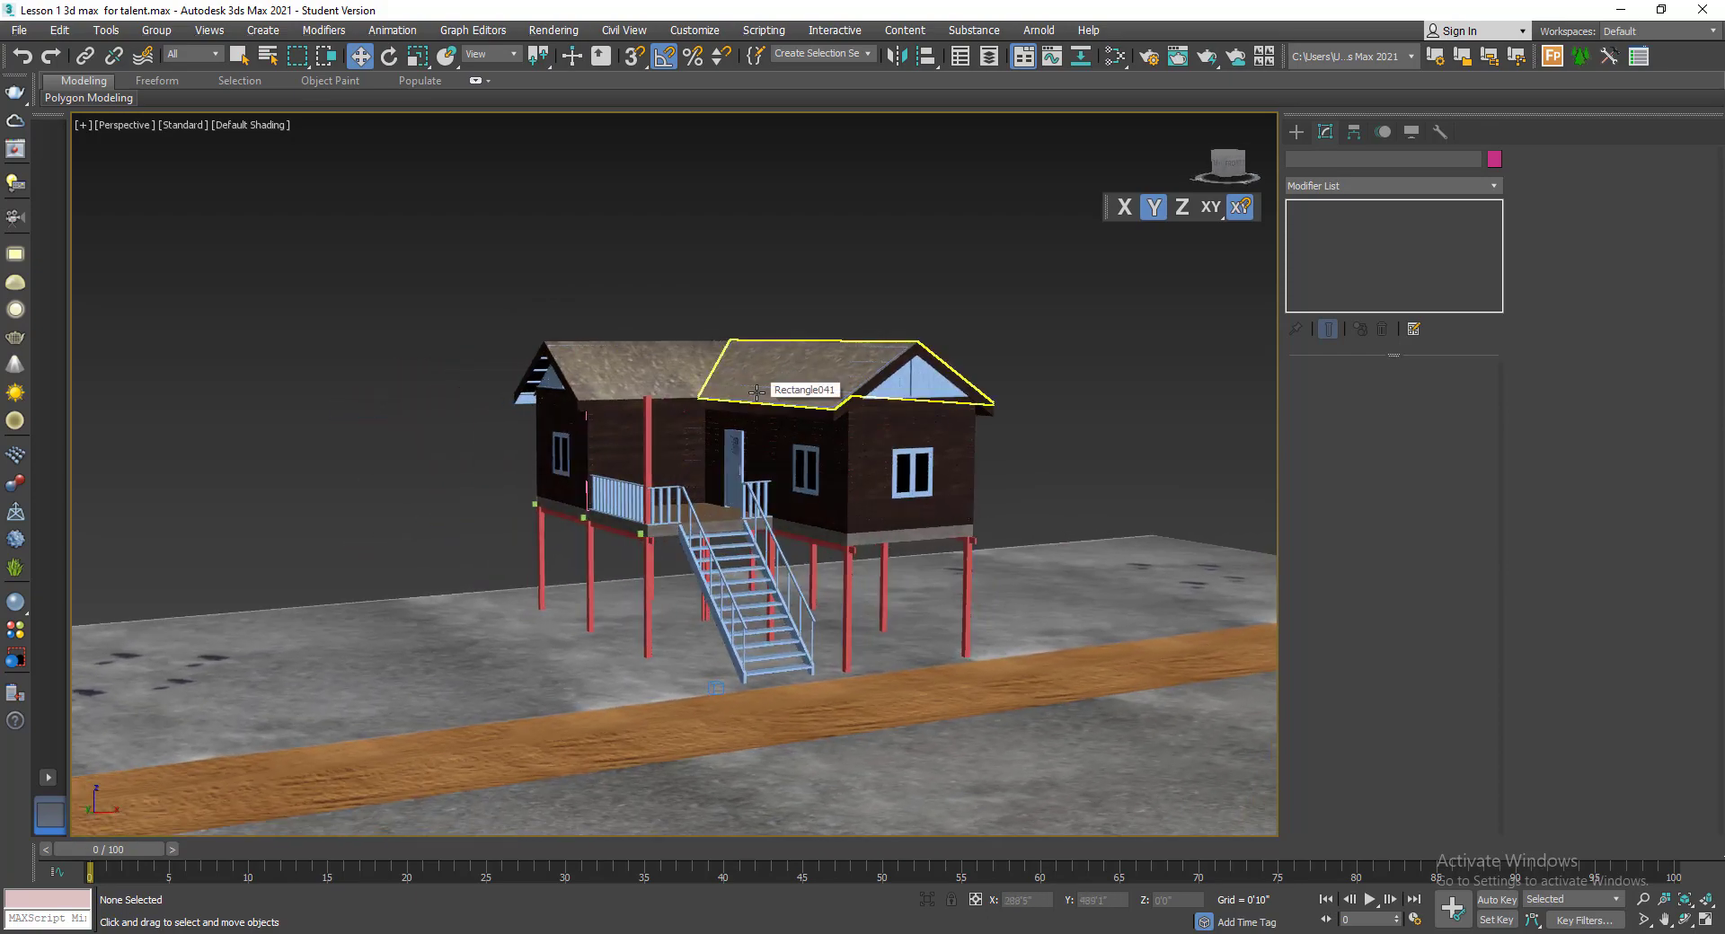
key(shift+z)
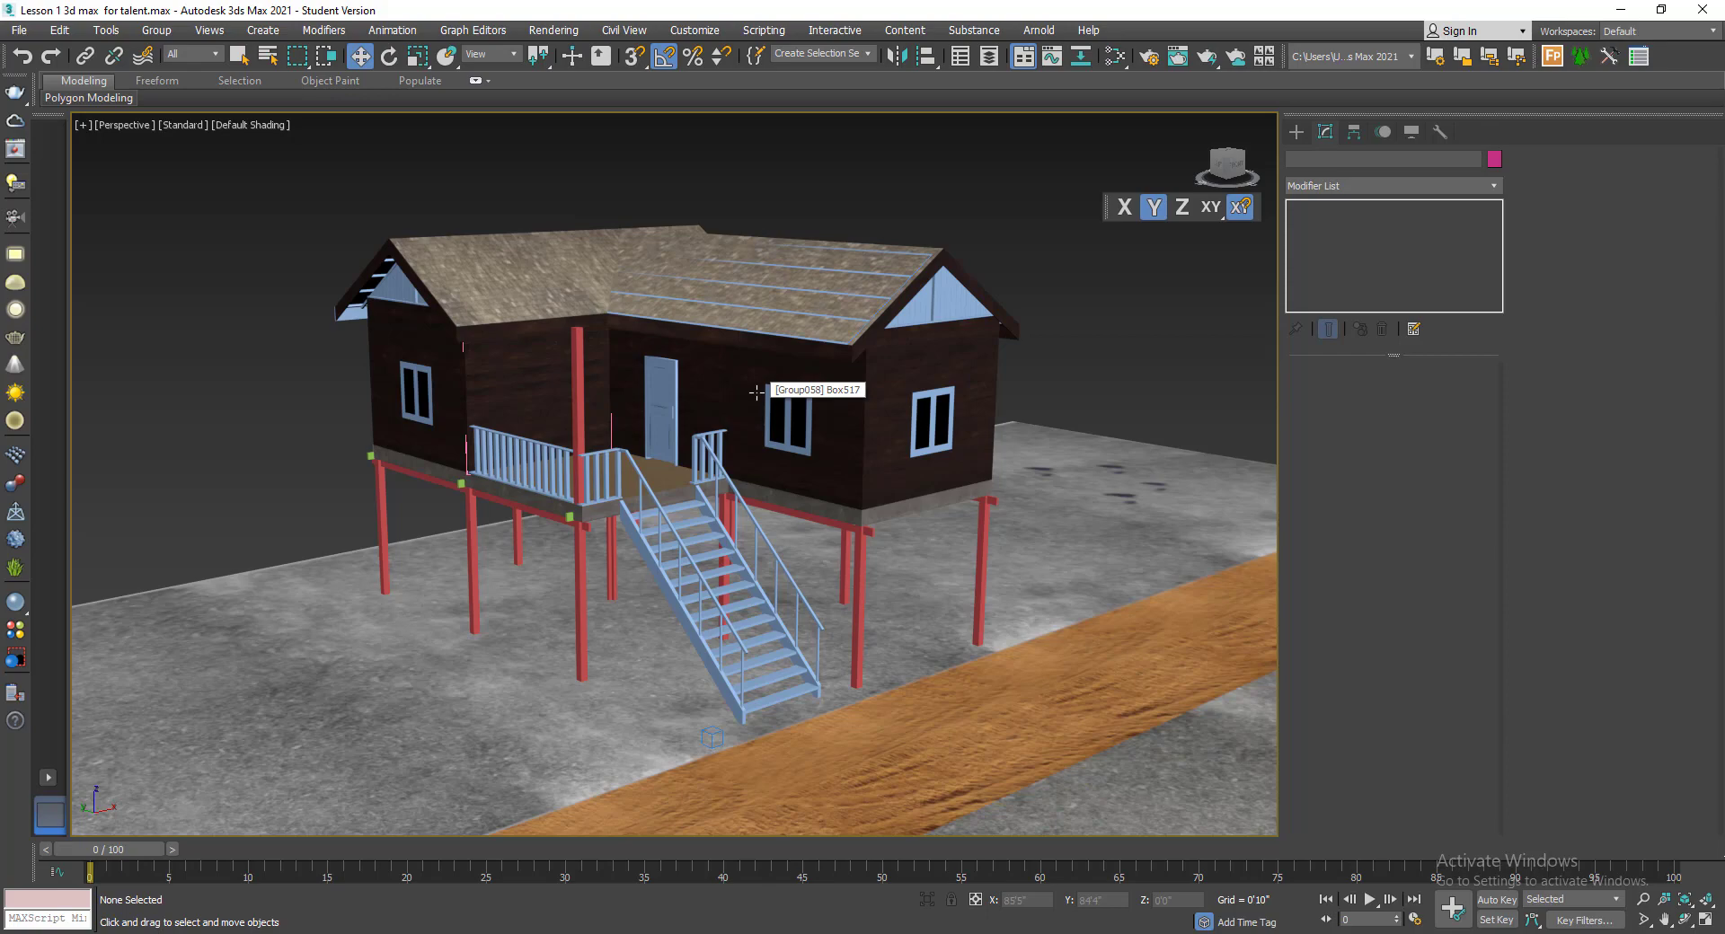
scroll(756, 393, down, 3)
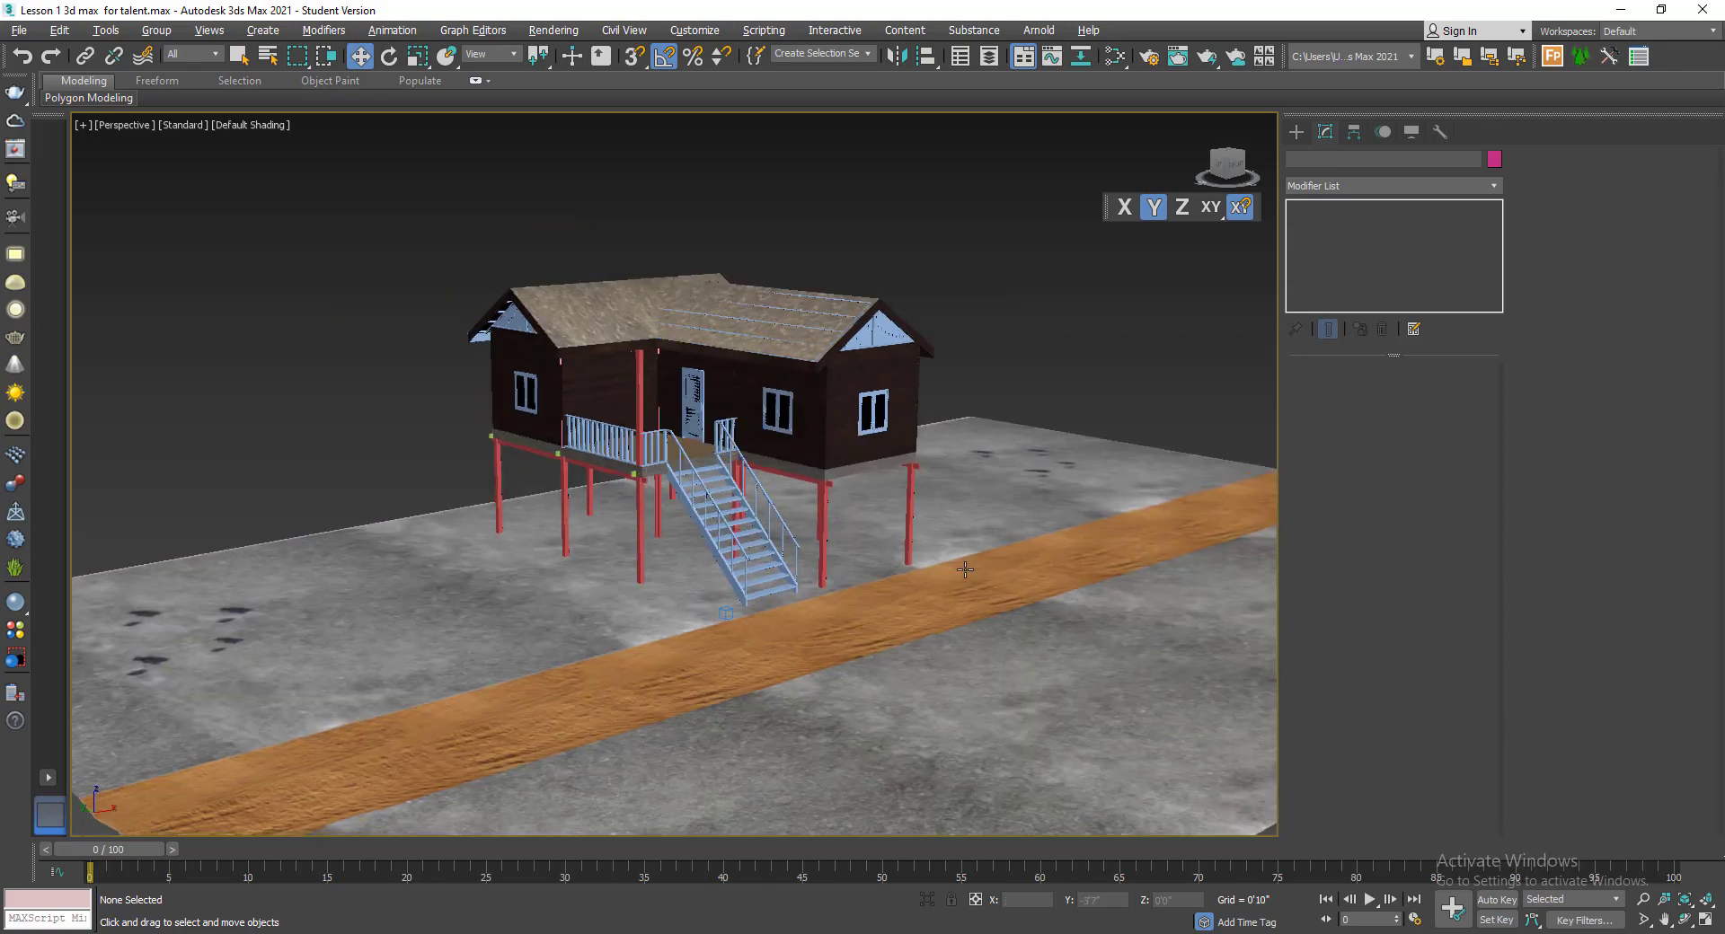
- Select the ground plane and, at edge level of its Unwrap UVW modifier, select the whole border along the house side
alt+middle_drag(979, 557, 984, 592)
click(984, 532)
scroll(889, 508, down, 2)
alt+middle_drag(890, 476, 887, 501)
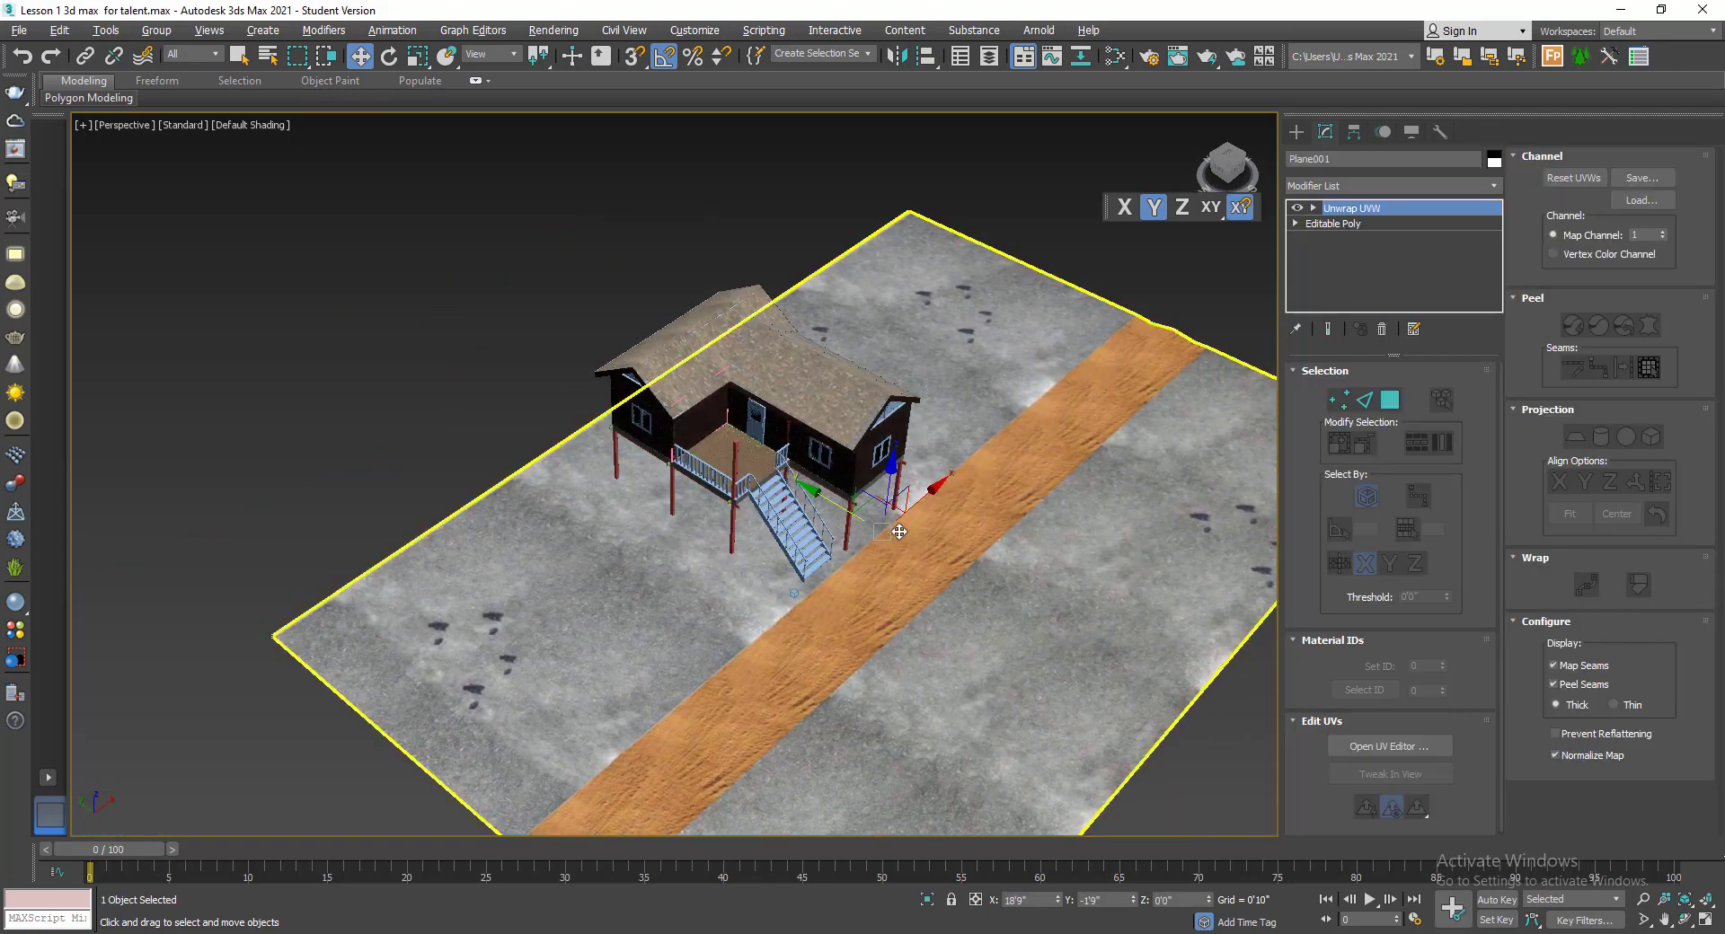
click(1363, 404)
alt+middle_drag(519, 497, 575, 523)
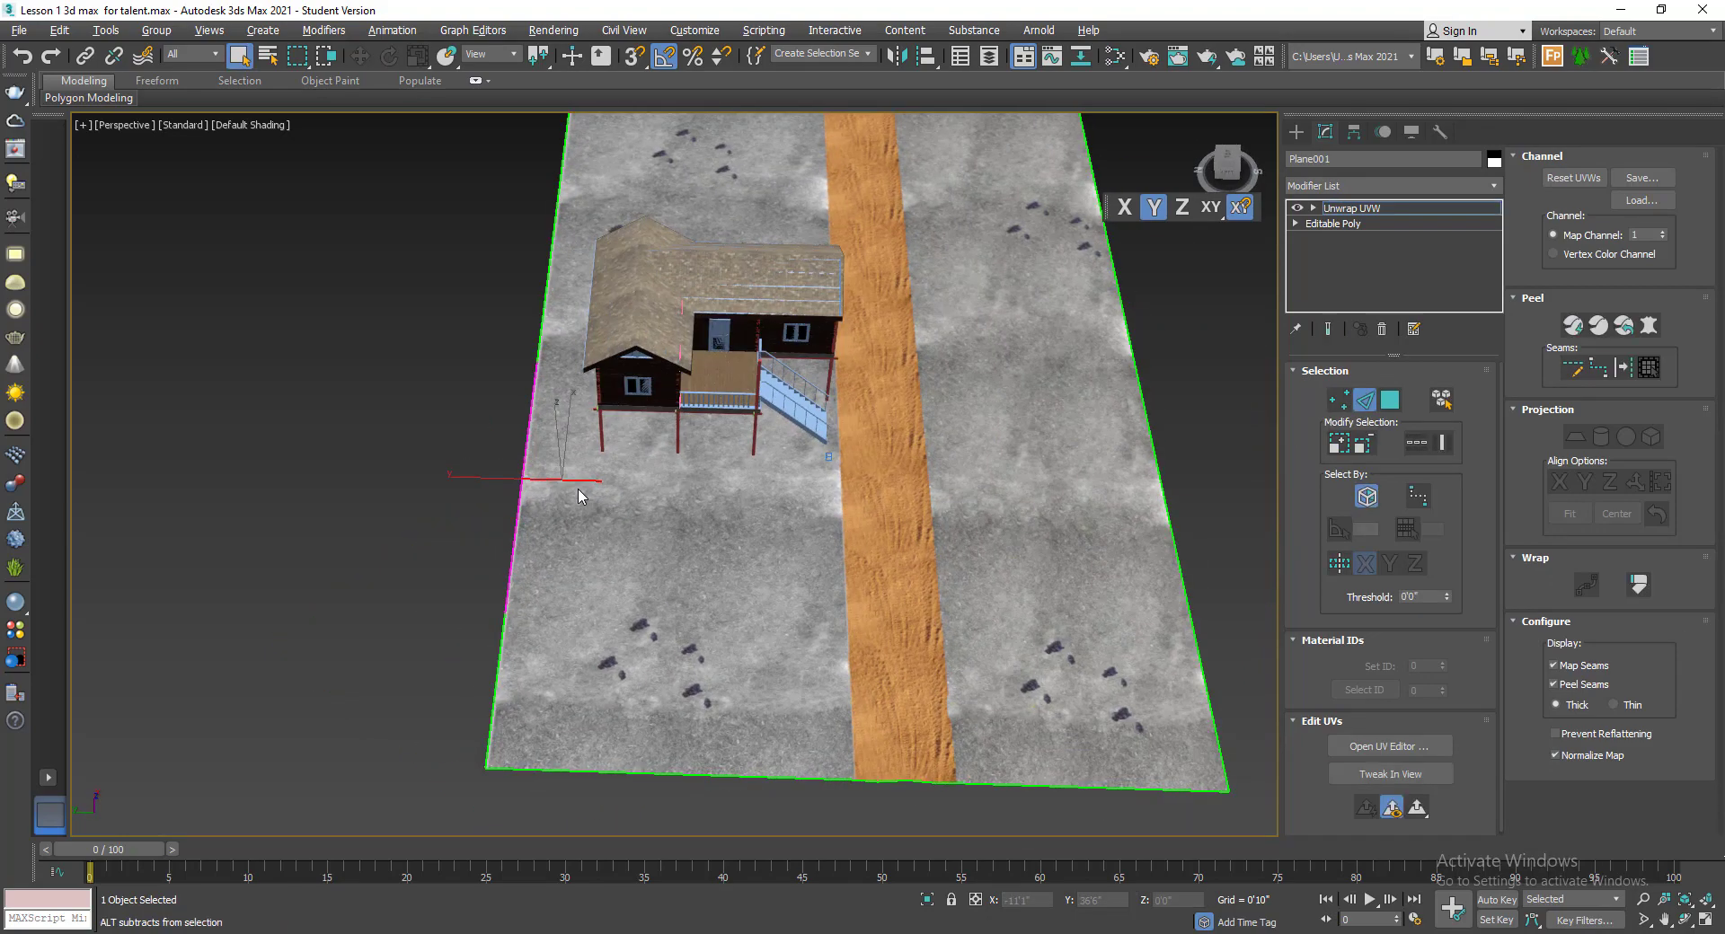
scroll(575, 523, down, 3)
scroll(575, 523, up, 5)
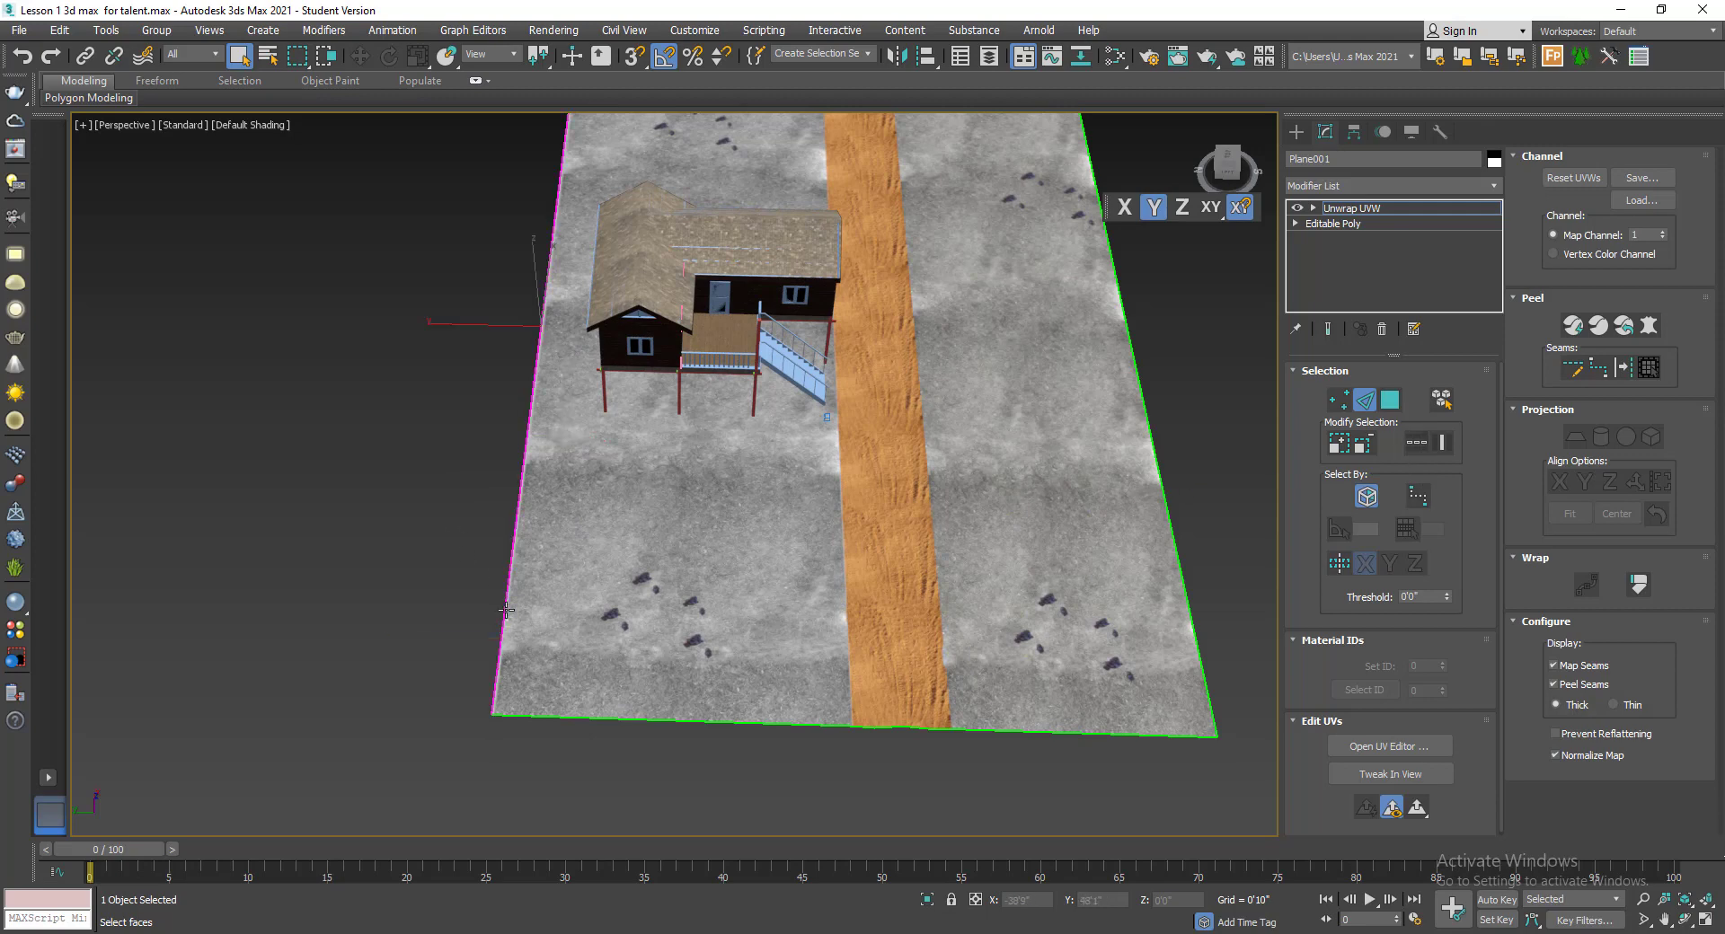
scroll(539, 577, down, 3)
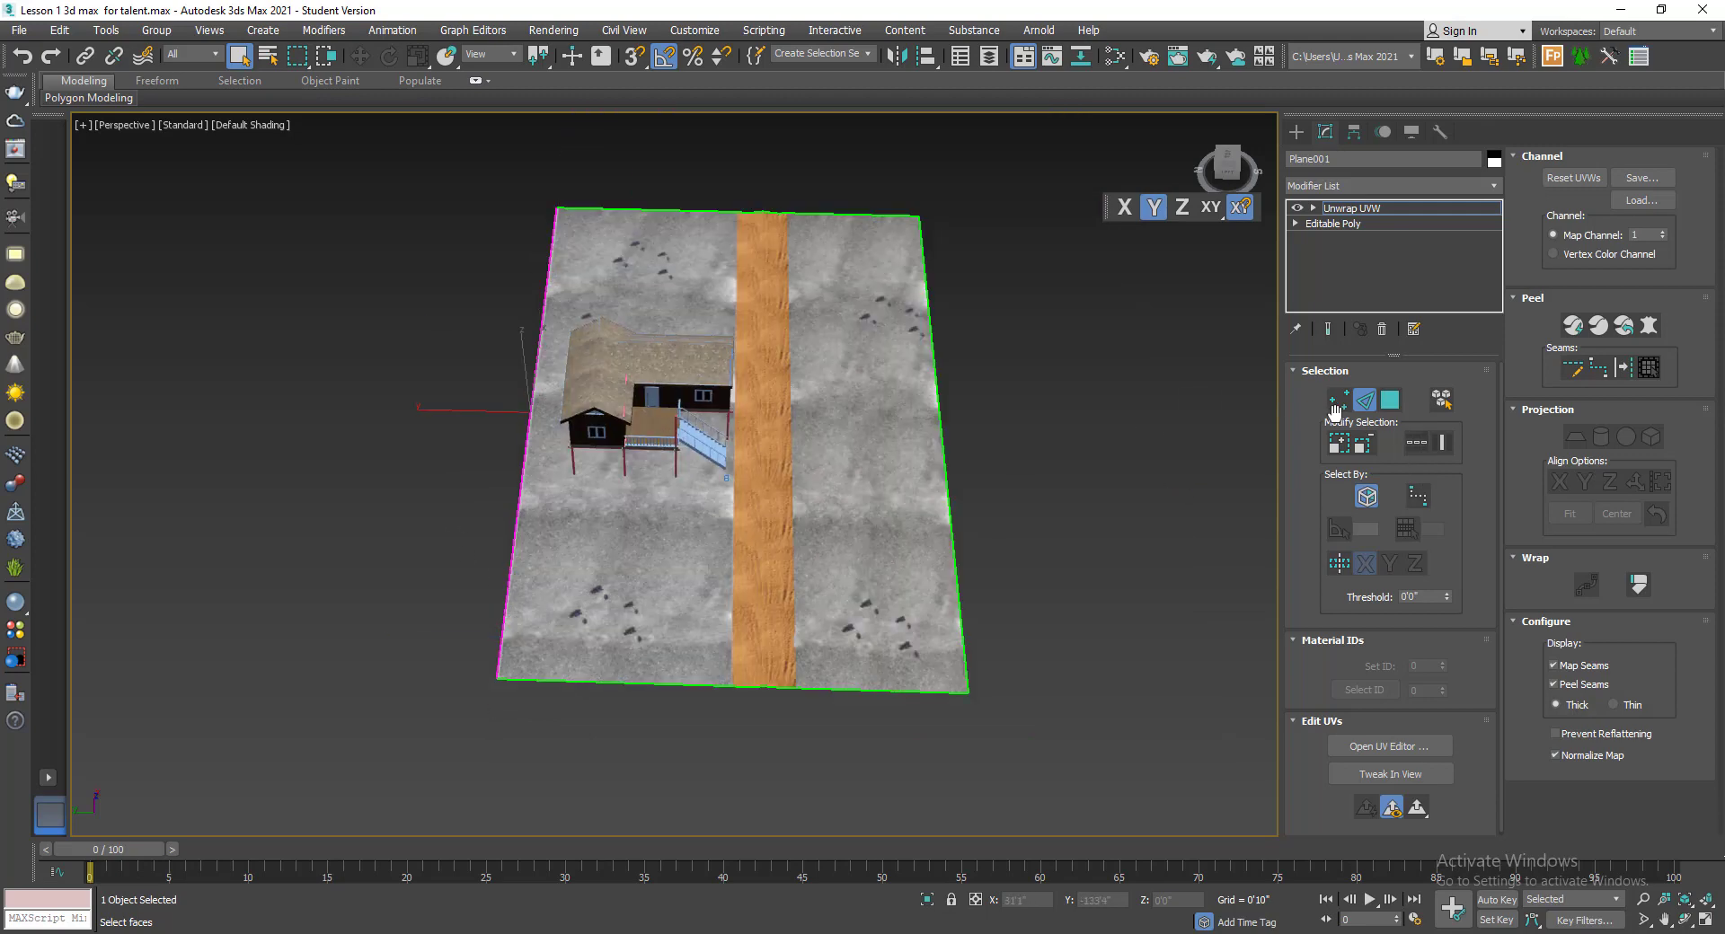
- Convert the ground plane to an Editable Poly and activate its edge sub-object level
click(1364, 404)
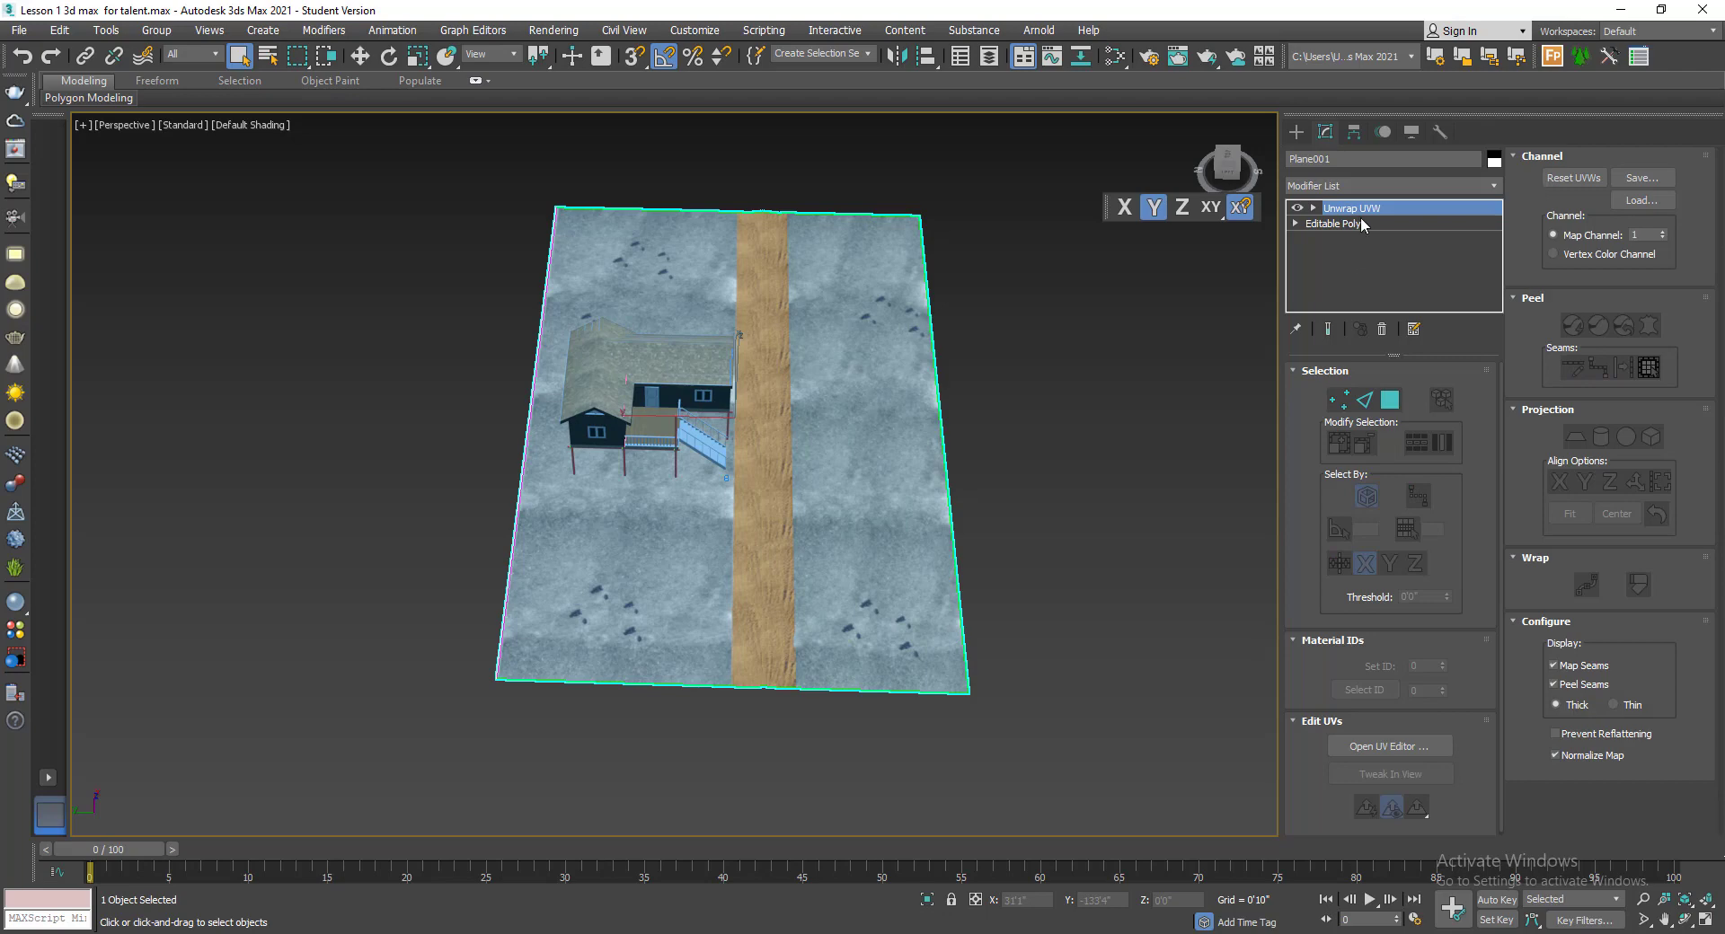
right_click(840, 321)
mouse_move(1006, 500)
click(1058, 503)
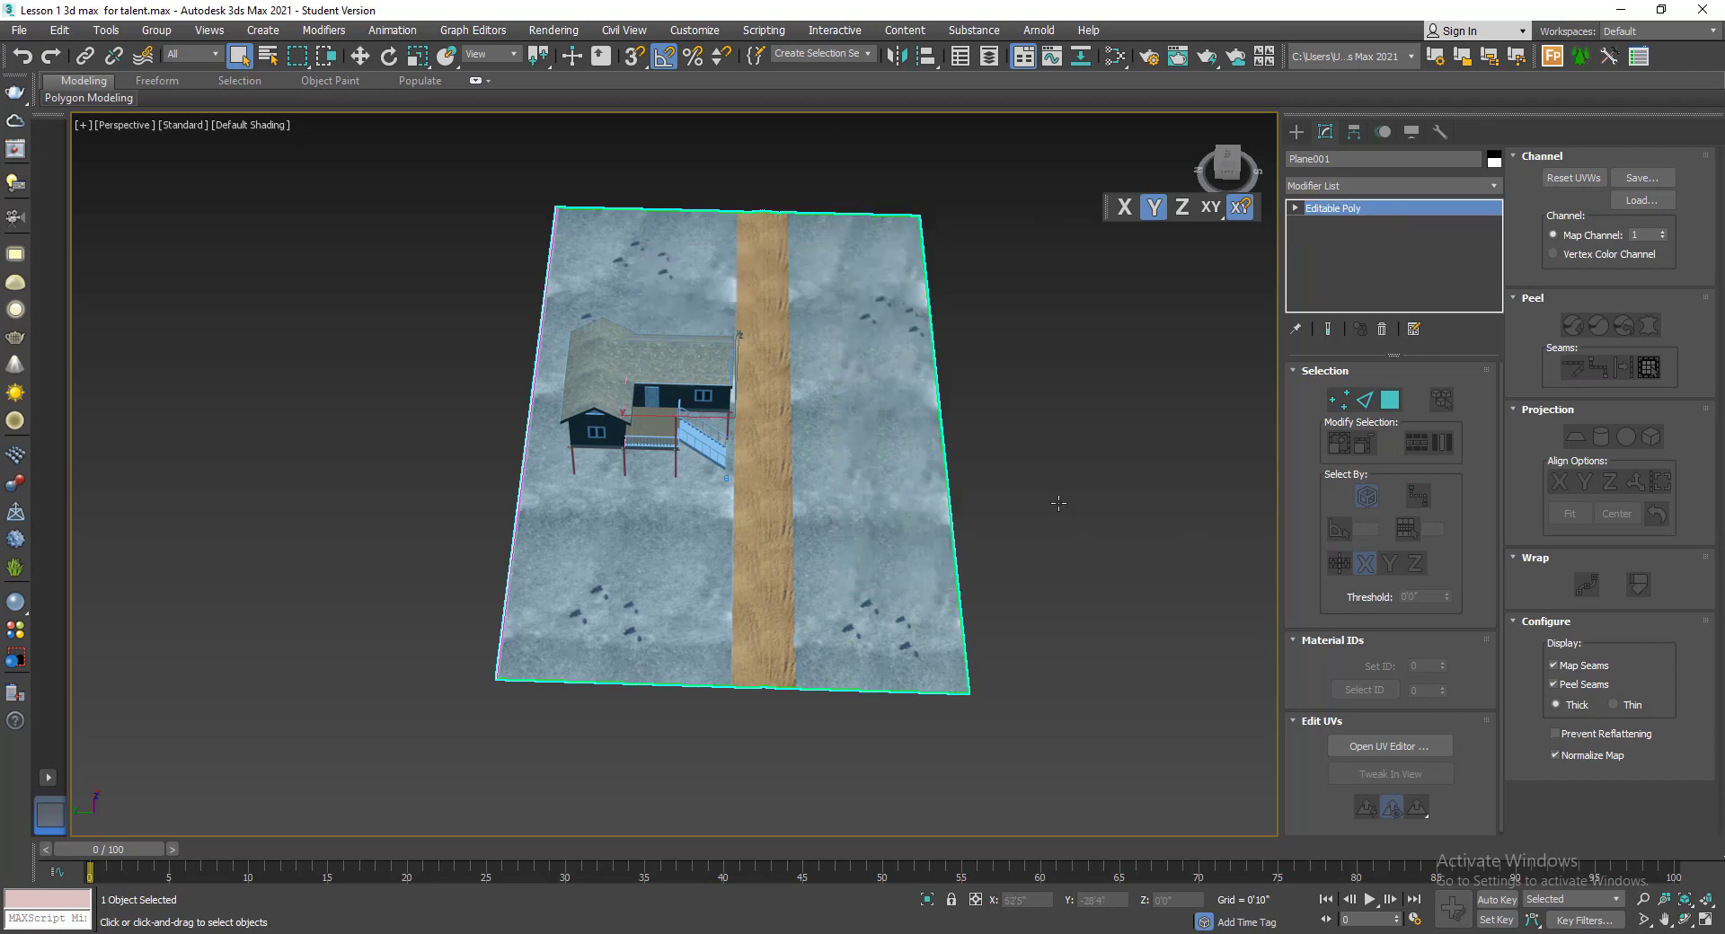
click(1365, 393)
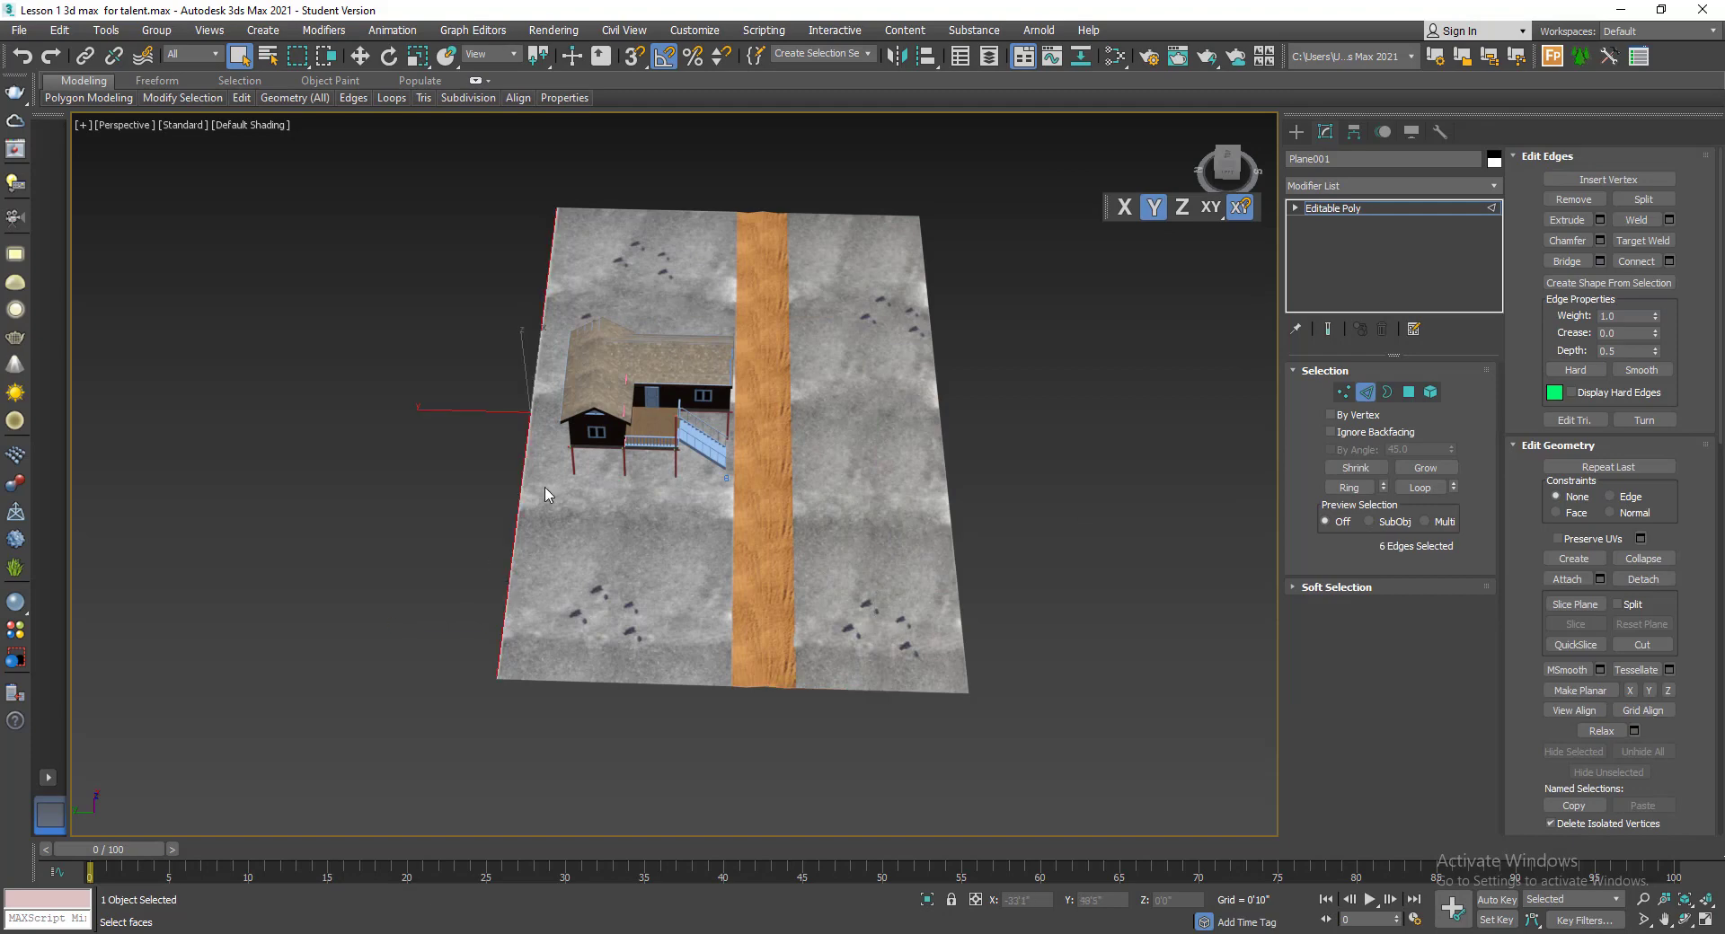
- Try to extend the ground plane by looping its house-side border edges and extruding them outward along Y
middle_drag(596, 362, 604, 370)
key(w)
click(458, 587)
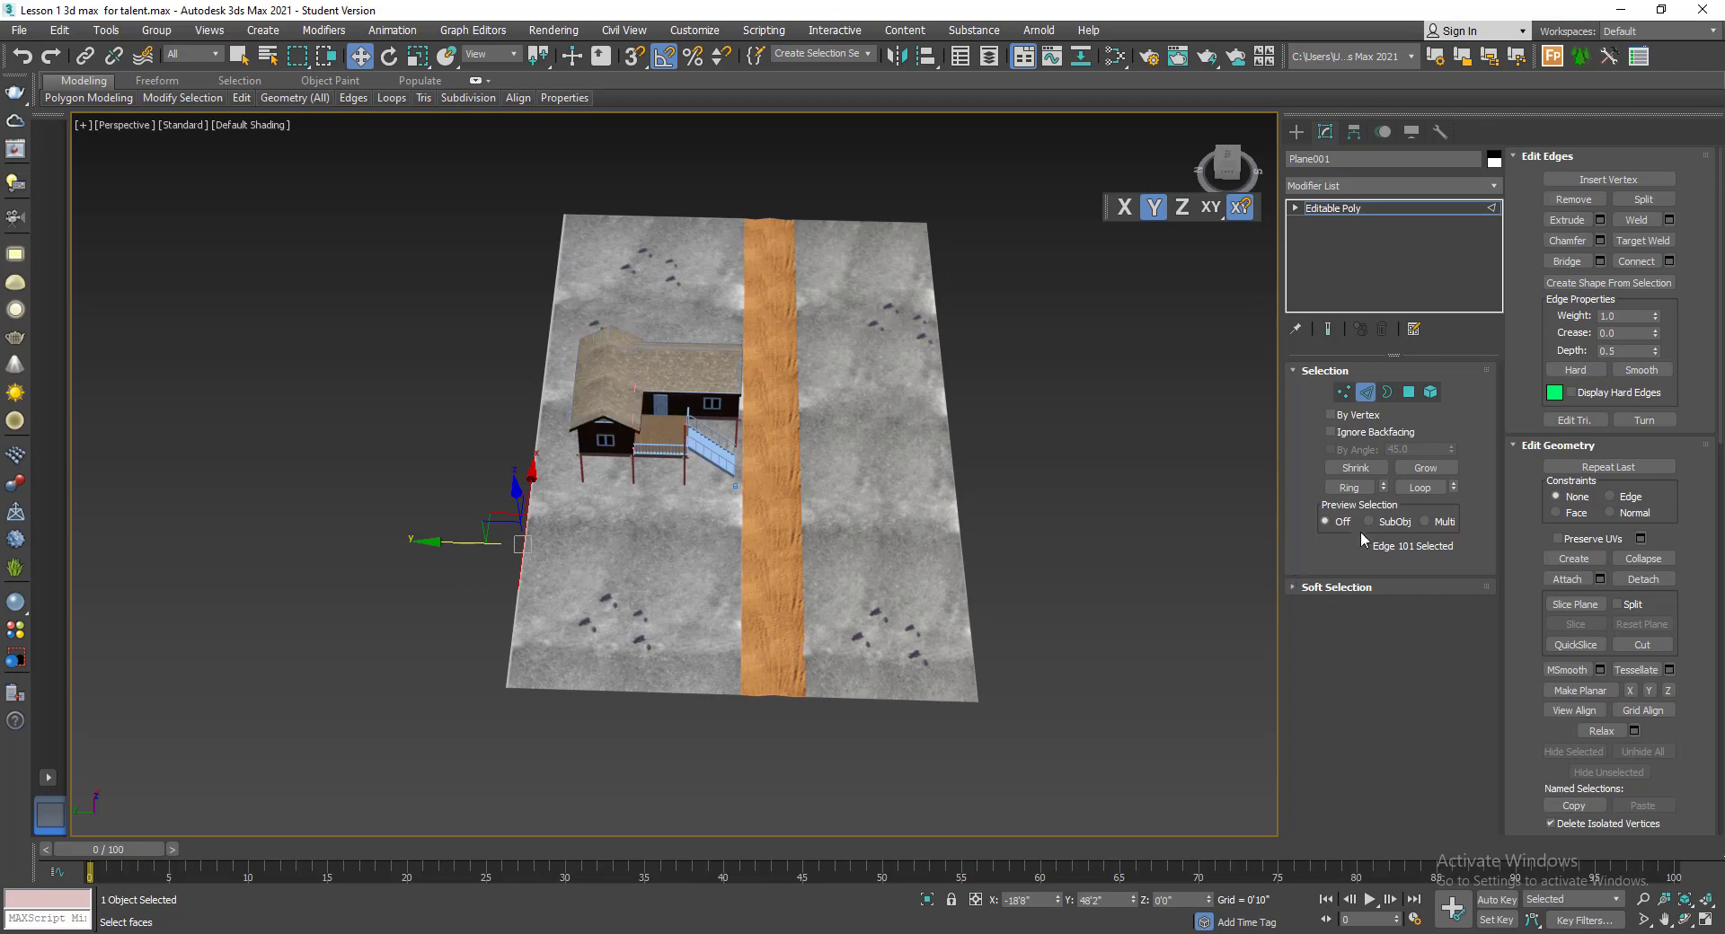
click(1420, 487)
middle_drag(629, 490, 831, 540)
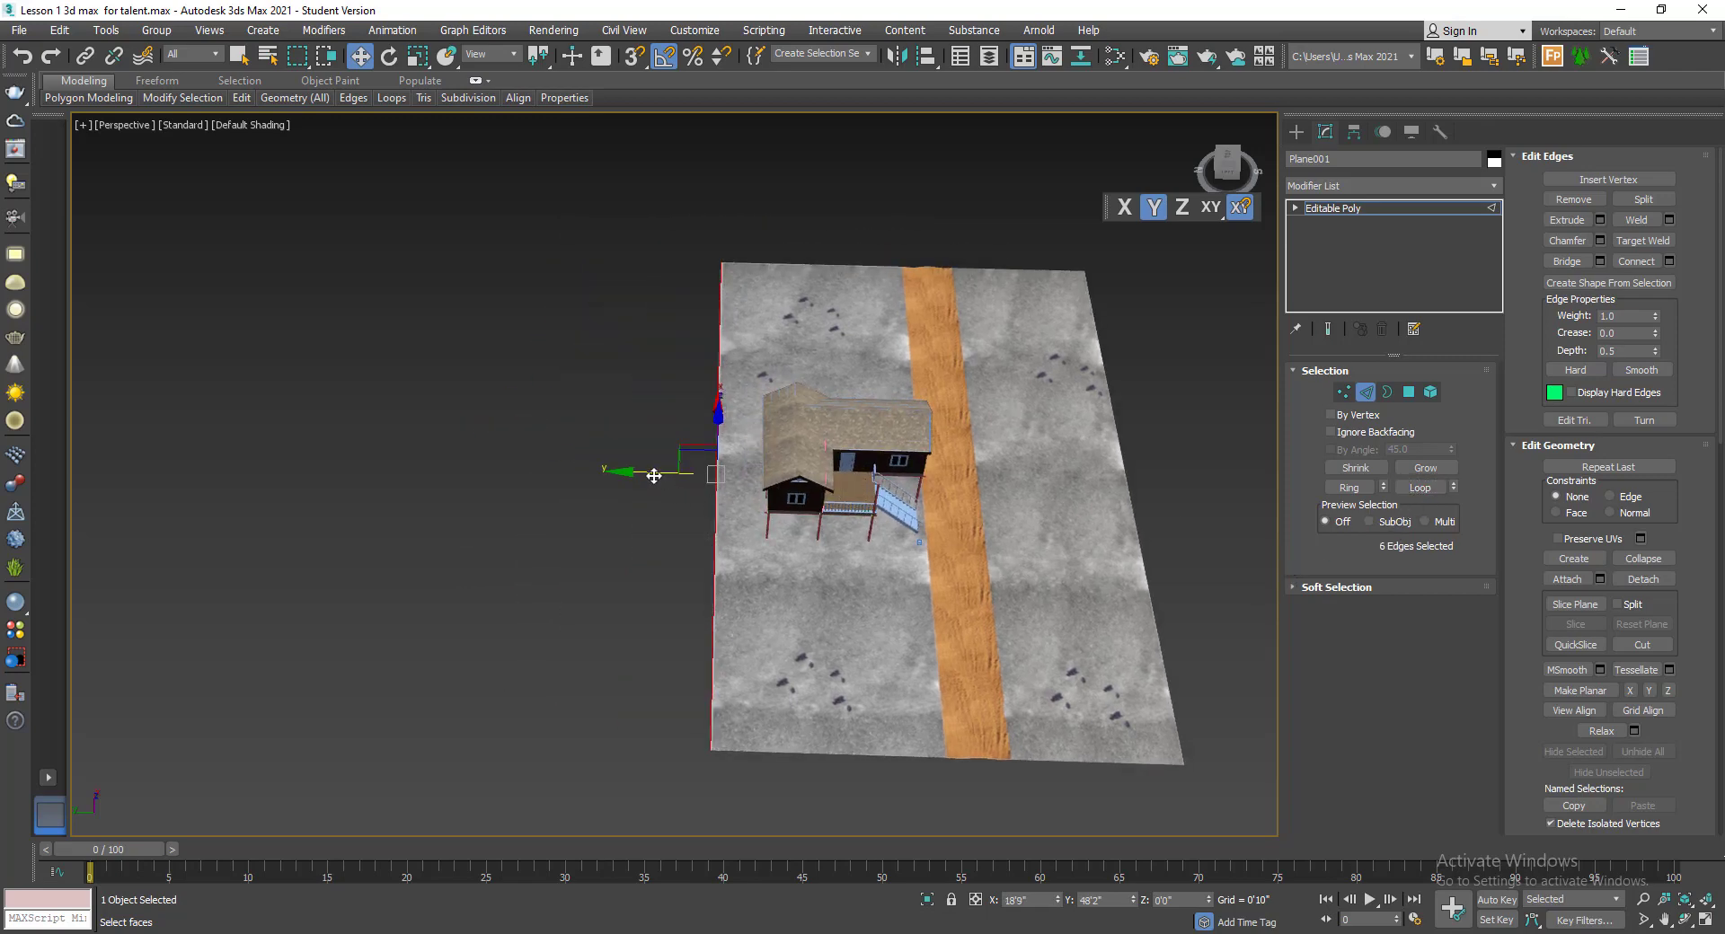
shift+drag(654, 476, 519, 468)
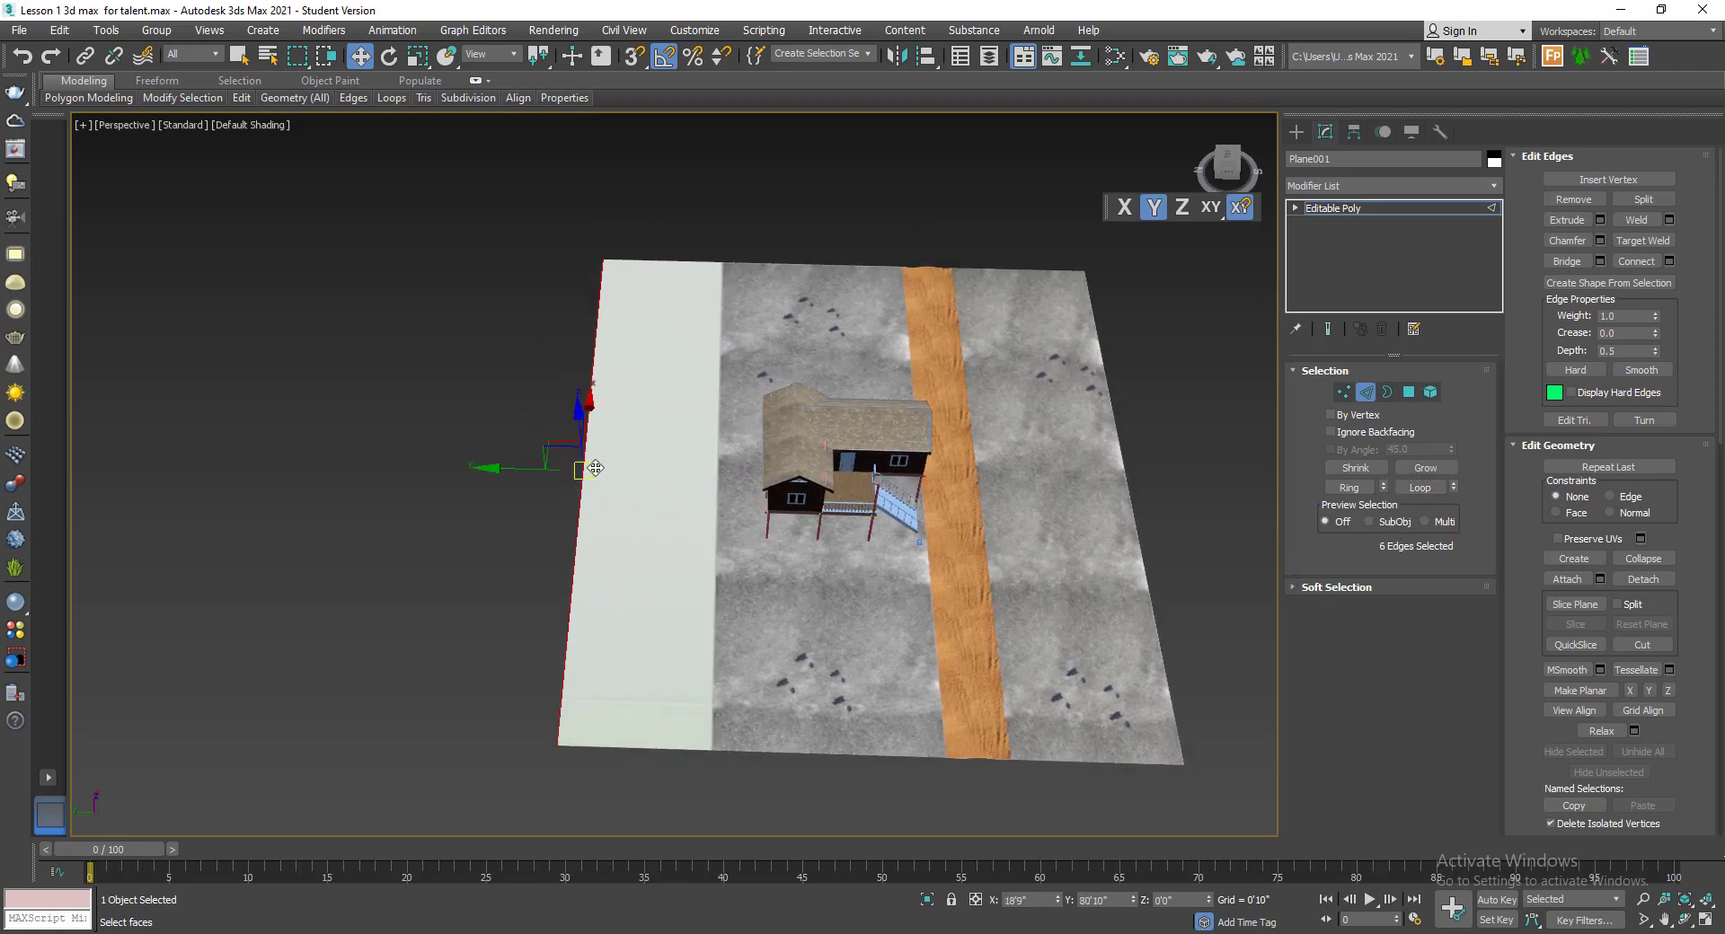
key(ctrl+z)
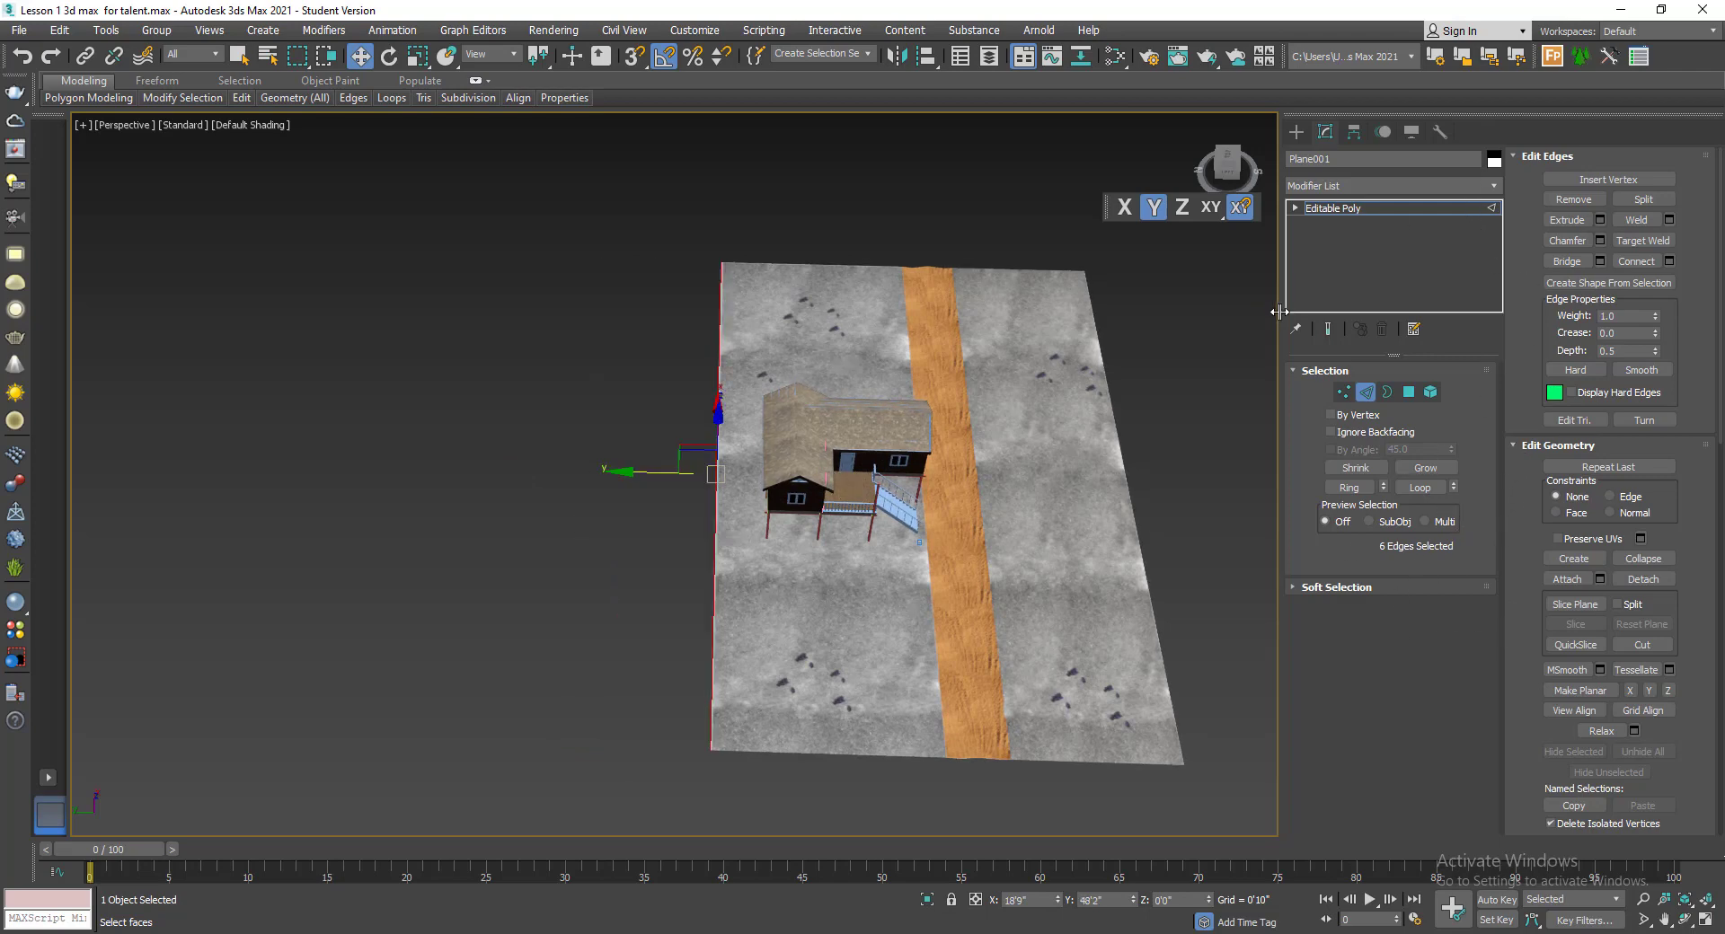
- Enlarge the viewport and enable Preserve UVs for the ground plane's editable poly
drag(1279, 309, 1509, 317)
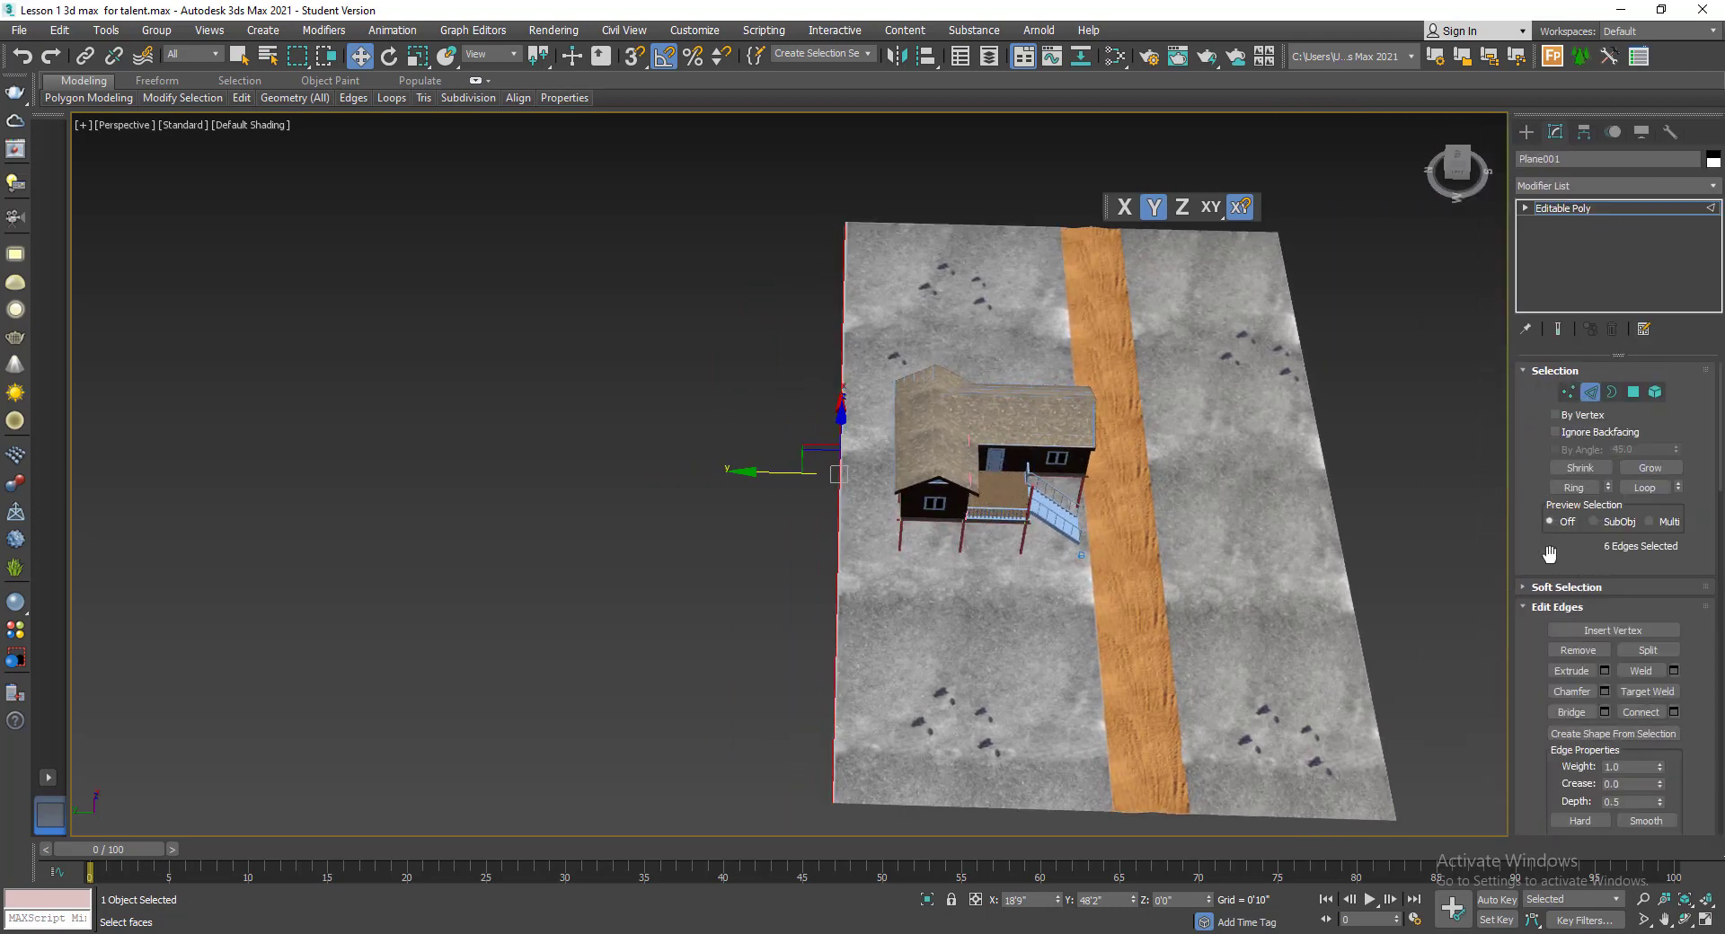
scroll(1550, 579, down, 1)
scroll(1519, 547, down, 2)
drag(1519, 547, 1484, 395)
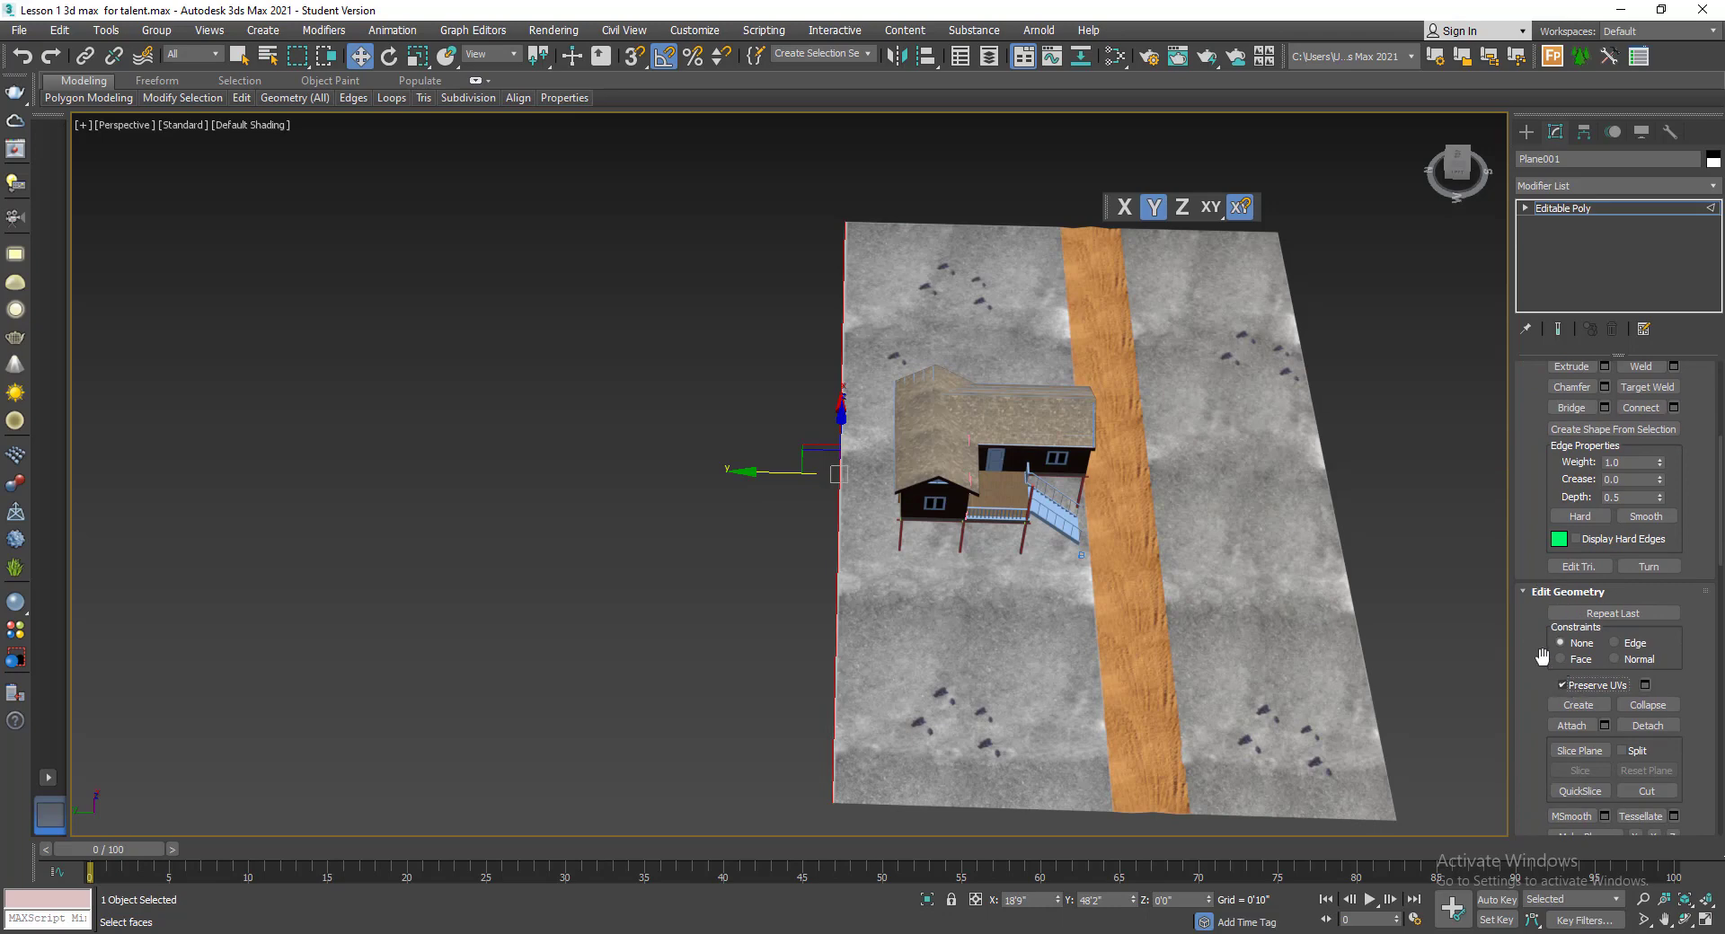
- Retry extruding the ground plane's house-side border edges outward along Y with Preserve UVs enabled
shift+drag(769, 472, 260, 385)
key(ctrl+z)
shift+drag(773, 478, 851, 450)
scroll(692, 443, down, 5)
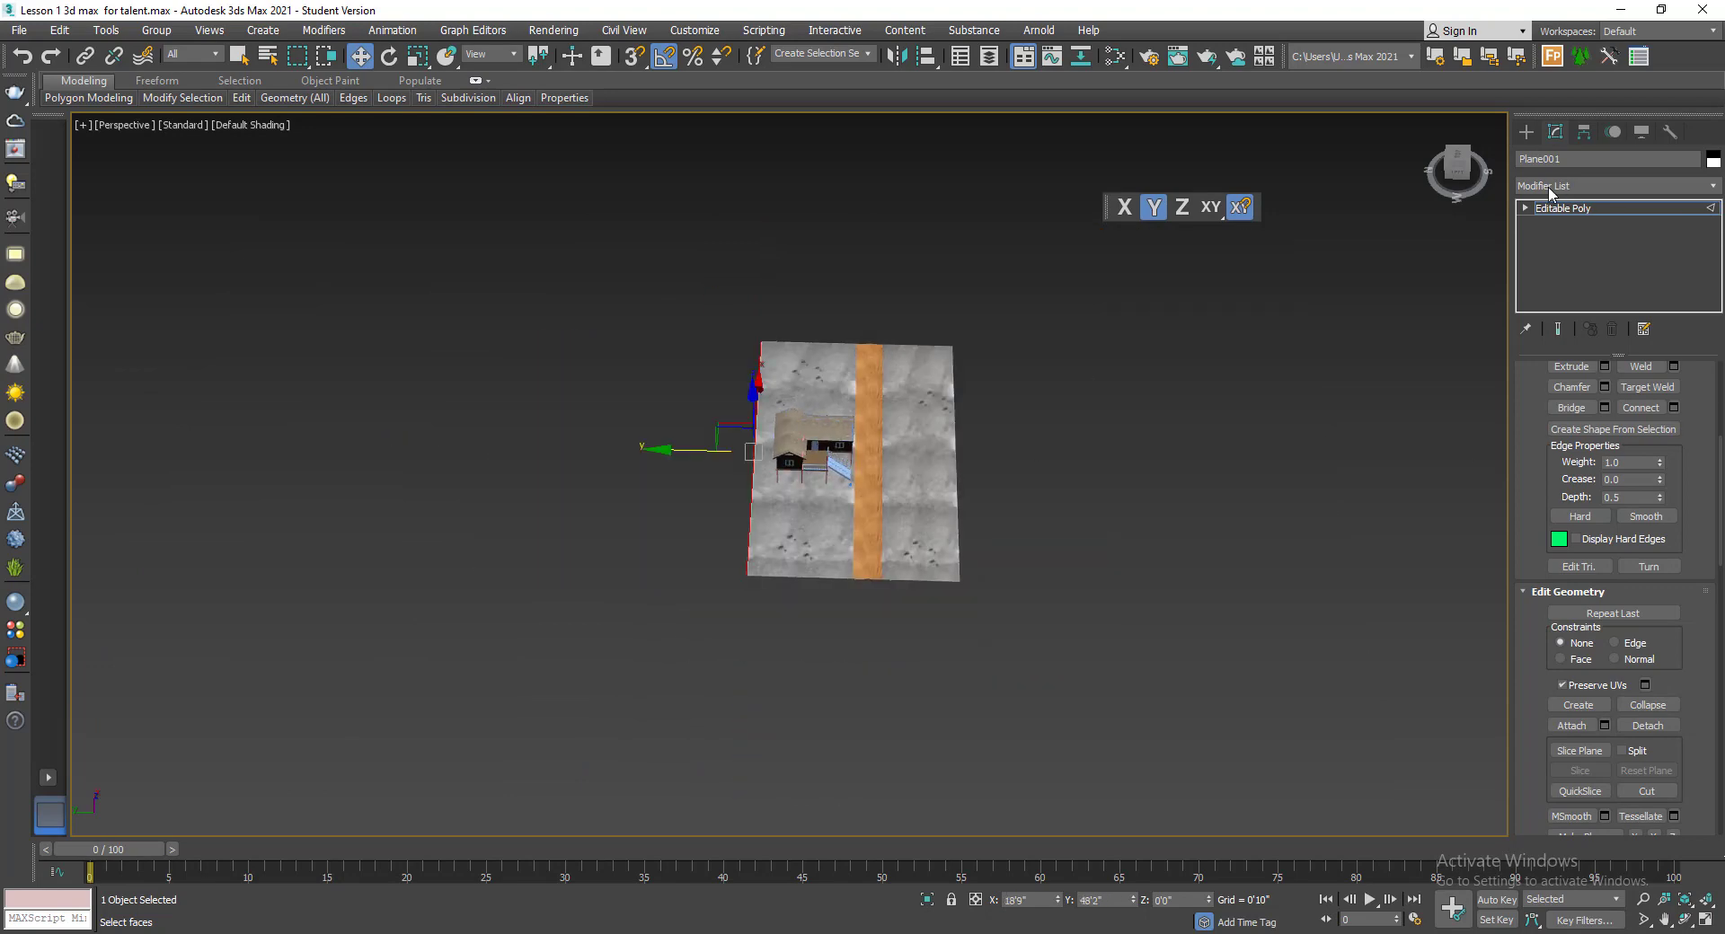
- Leave edge level and make one copy of the whole ground plane along Y beyond its house side
click(1524, 207)
click(1574, 239)
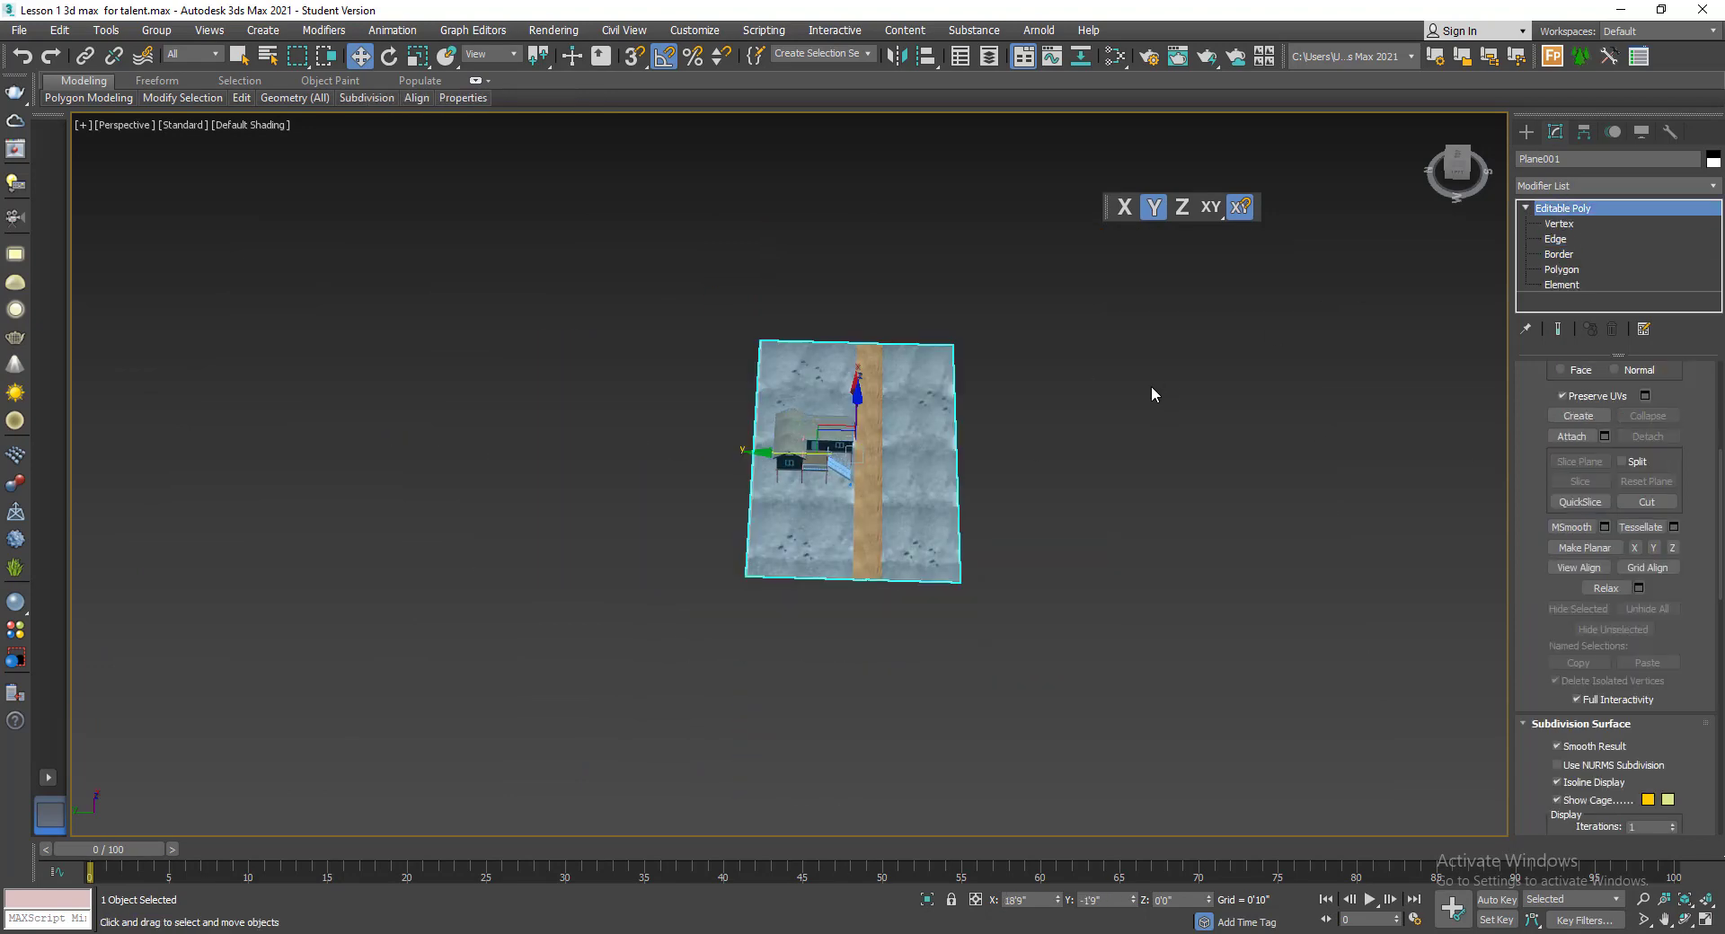
scroll(775, 476, up, 3)
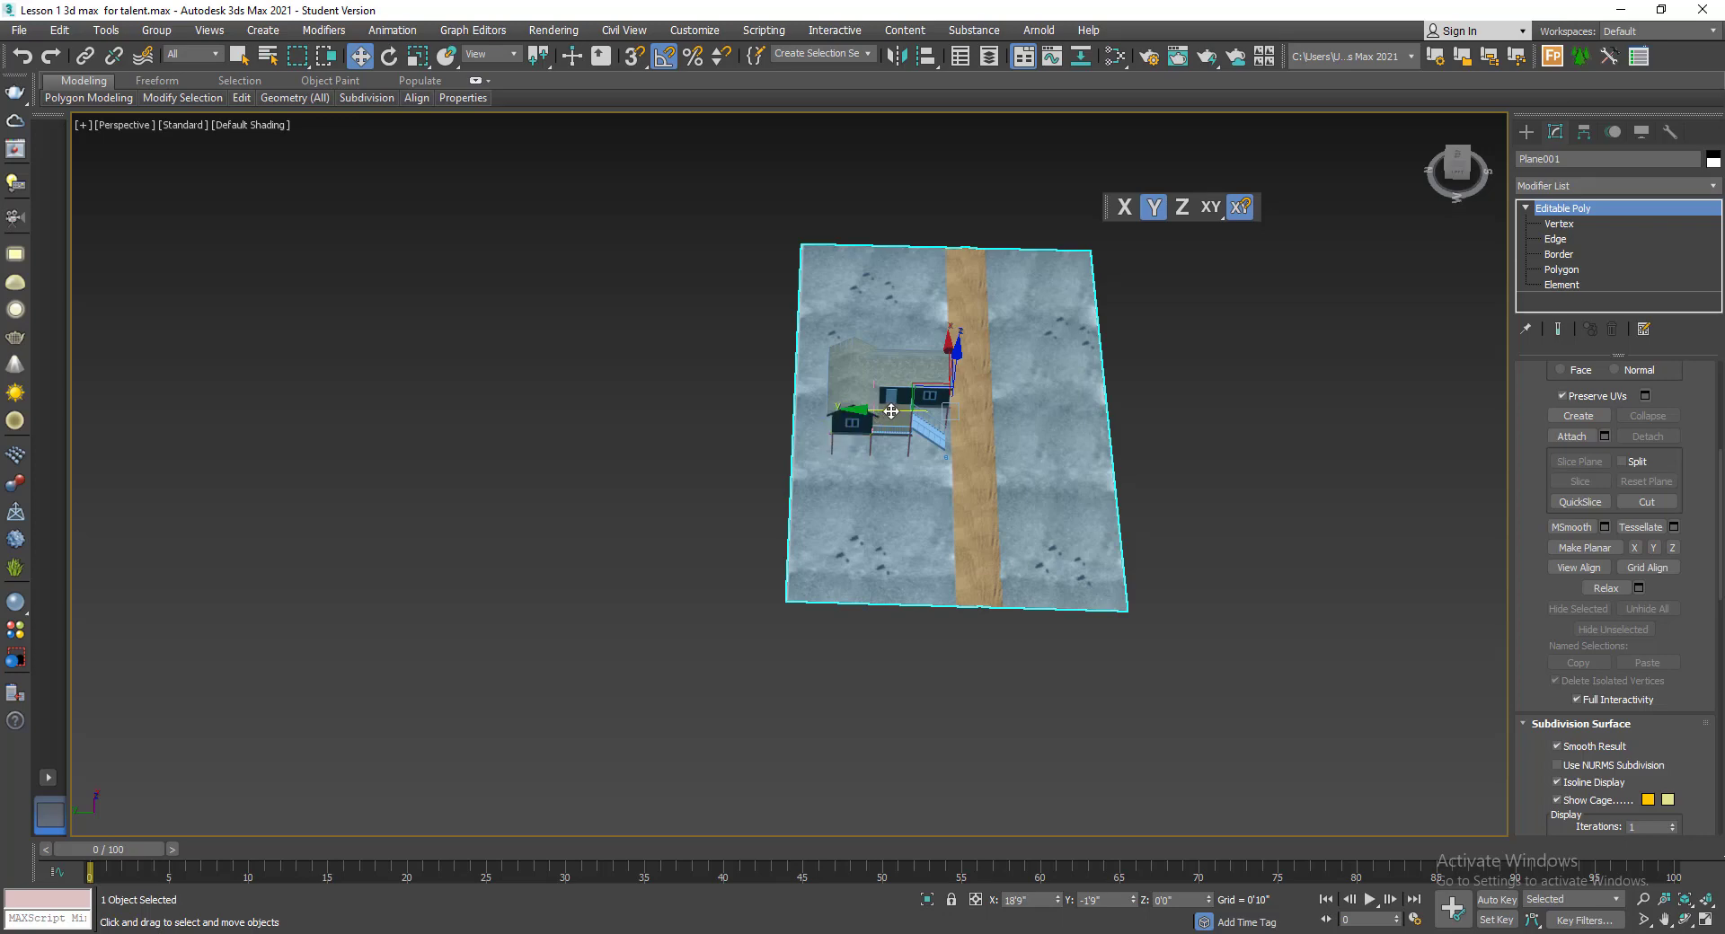
shift+drag(890, 411, 562, 401)
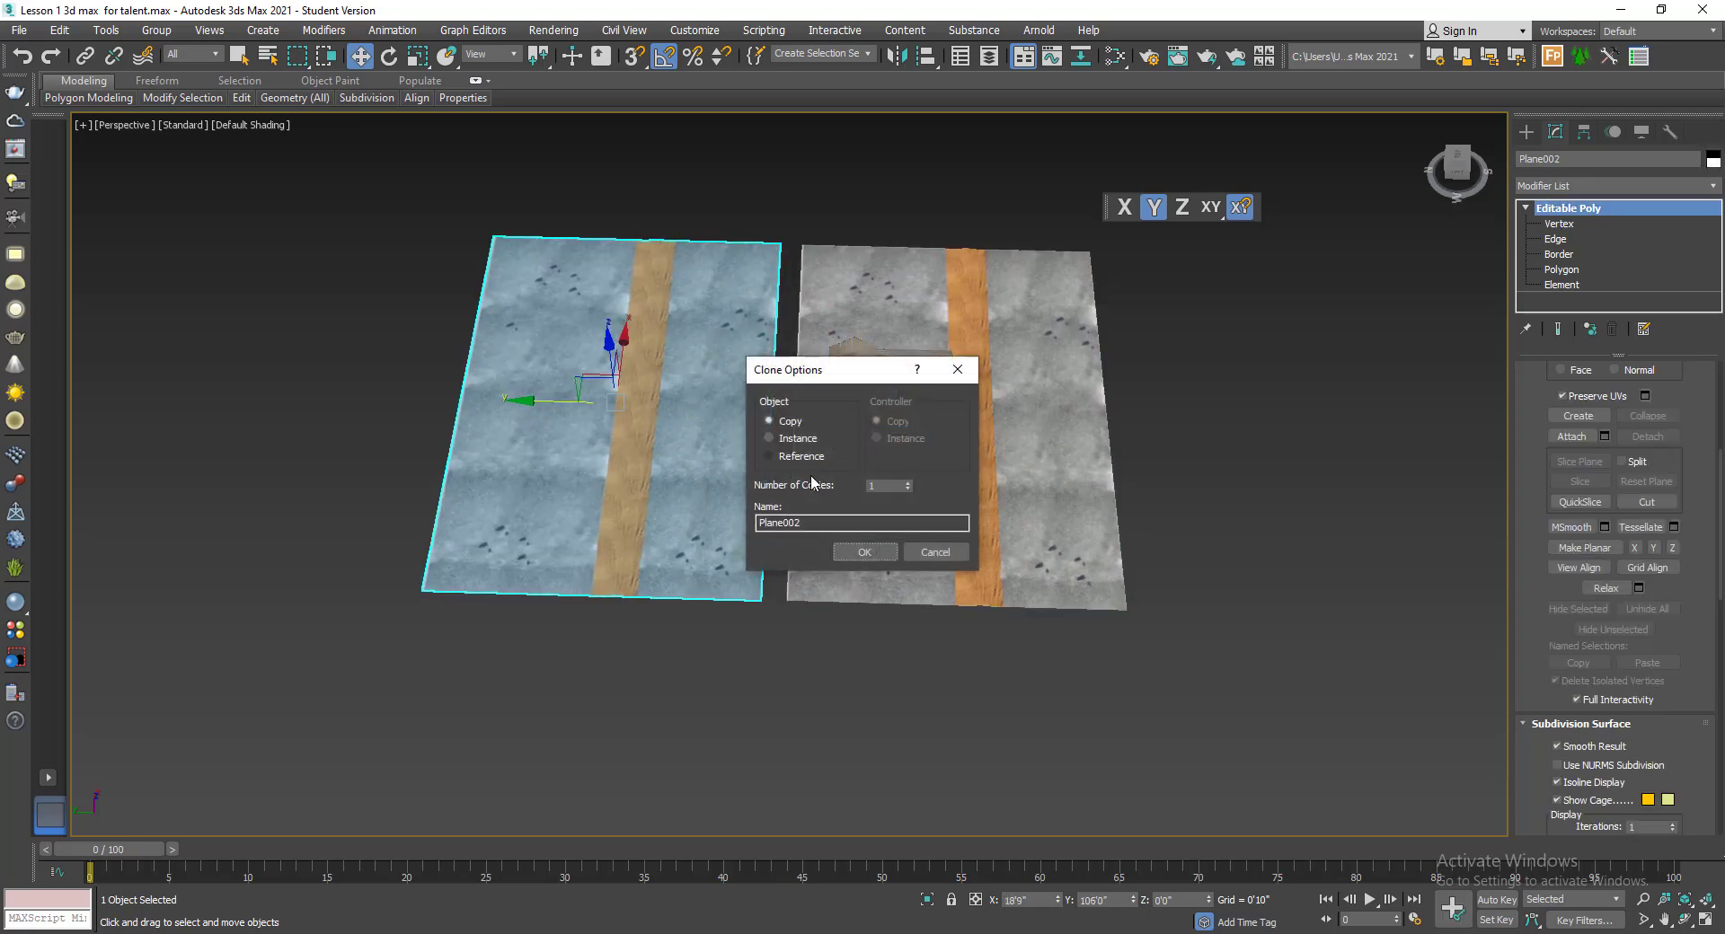
click(863, 554)
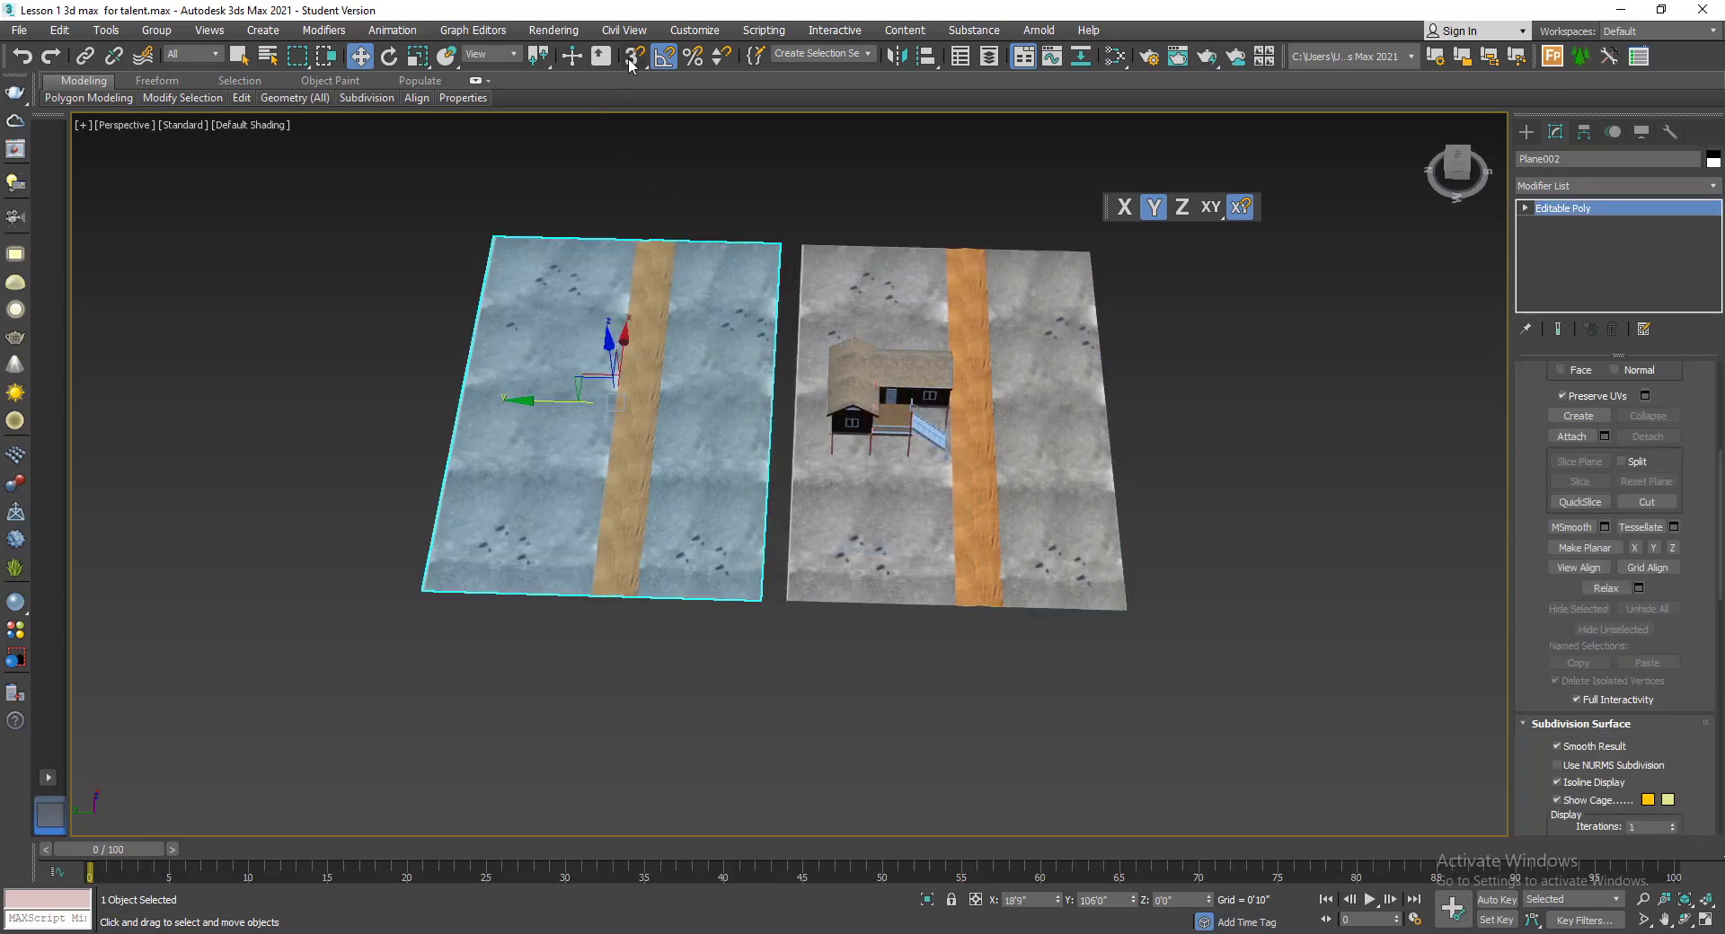
- Snap the copied plane's near corner to the original ground plane's corner, then turn off snapping and the selection lock
scroll(729, 584, up, 4)
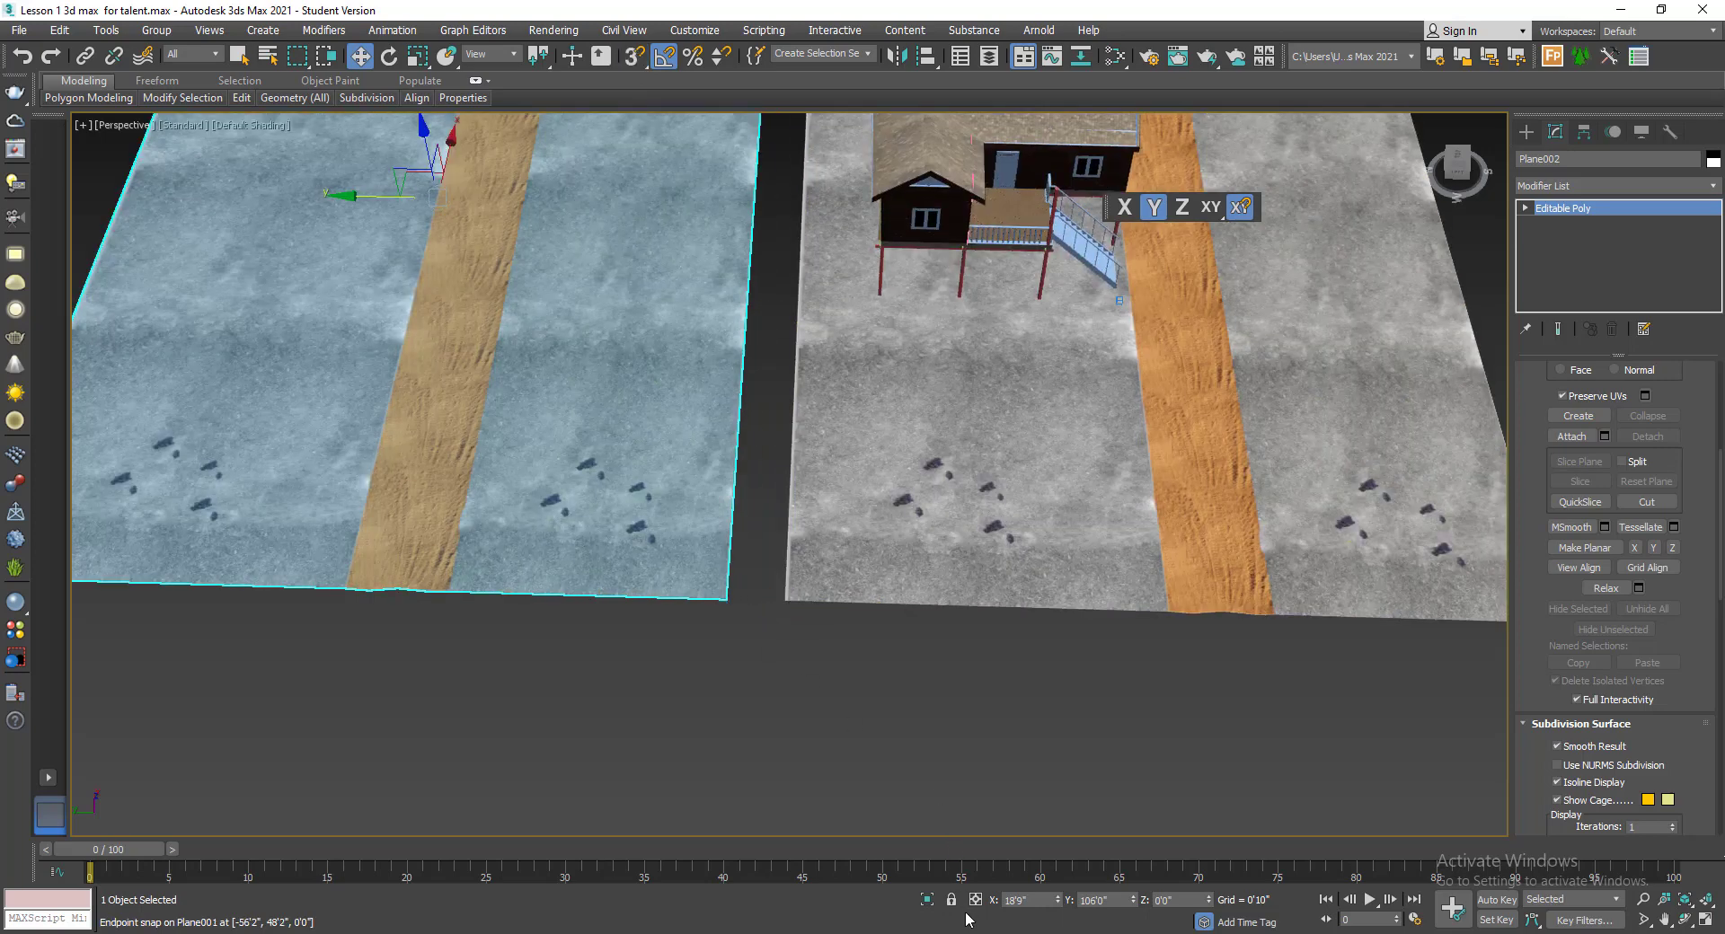
key(s)
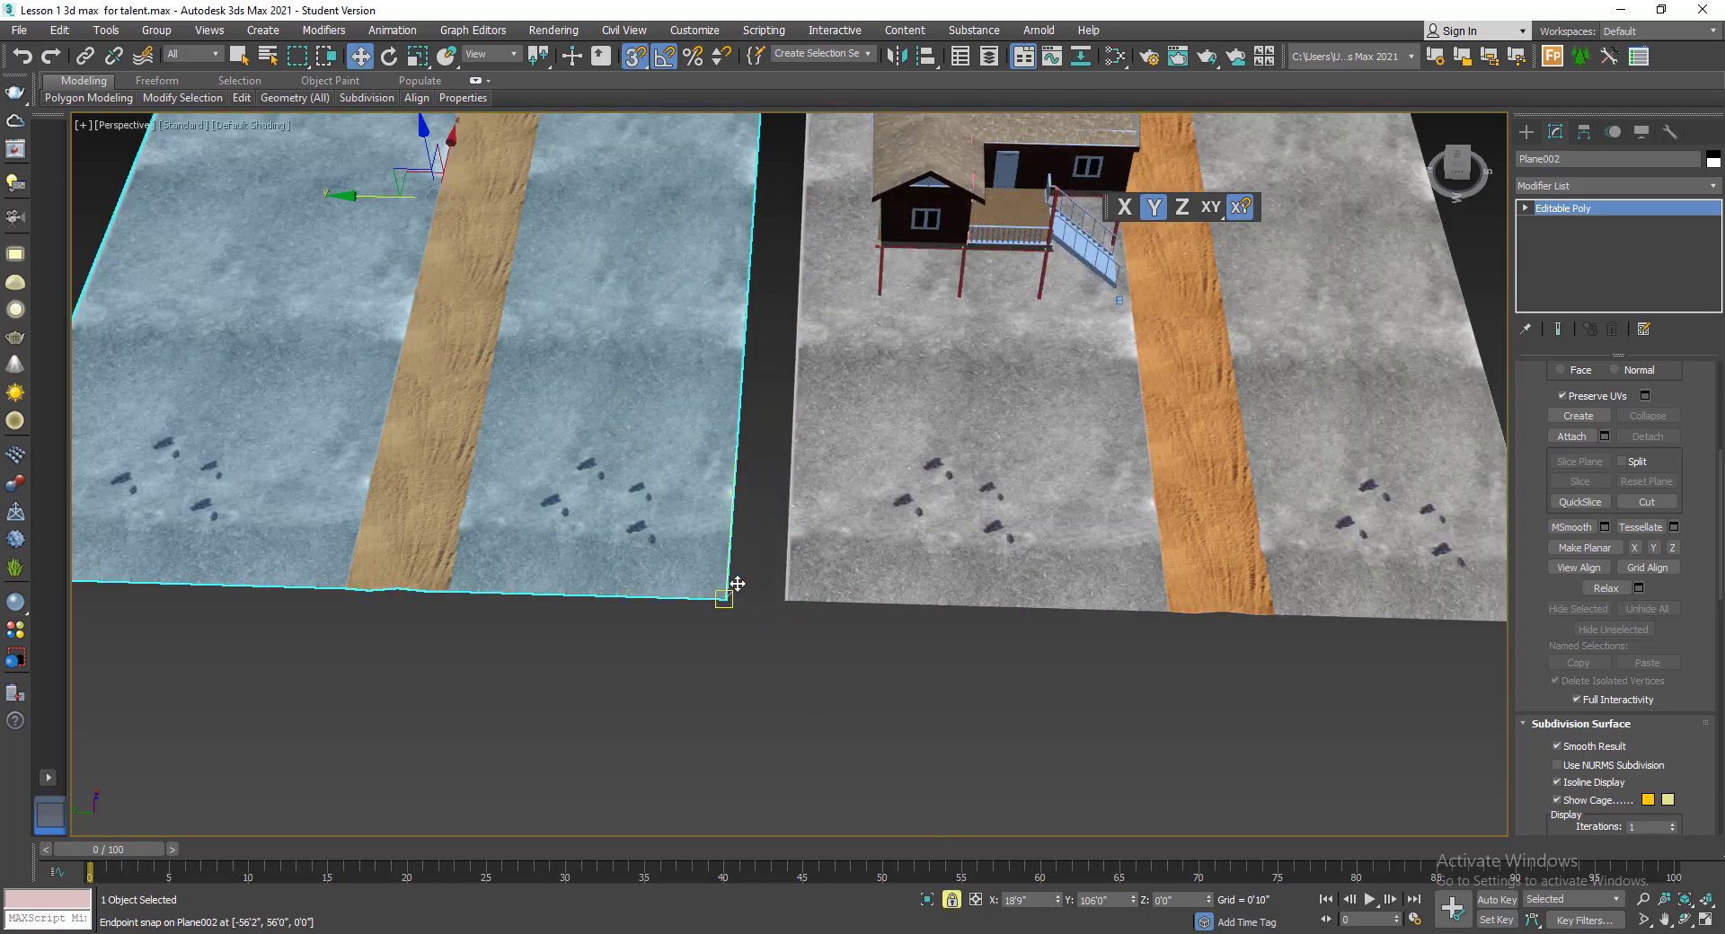
drag(737, 584, 789, 601)
scroll(789, 598, down, 4)
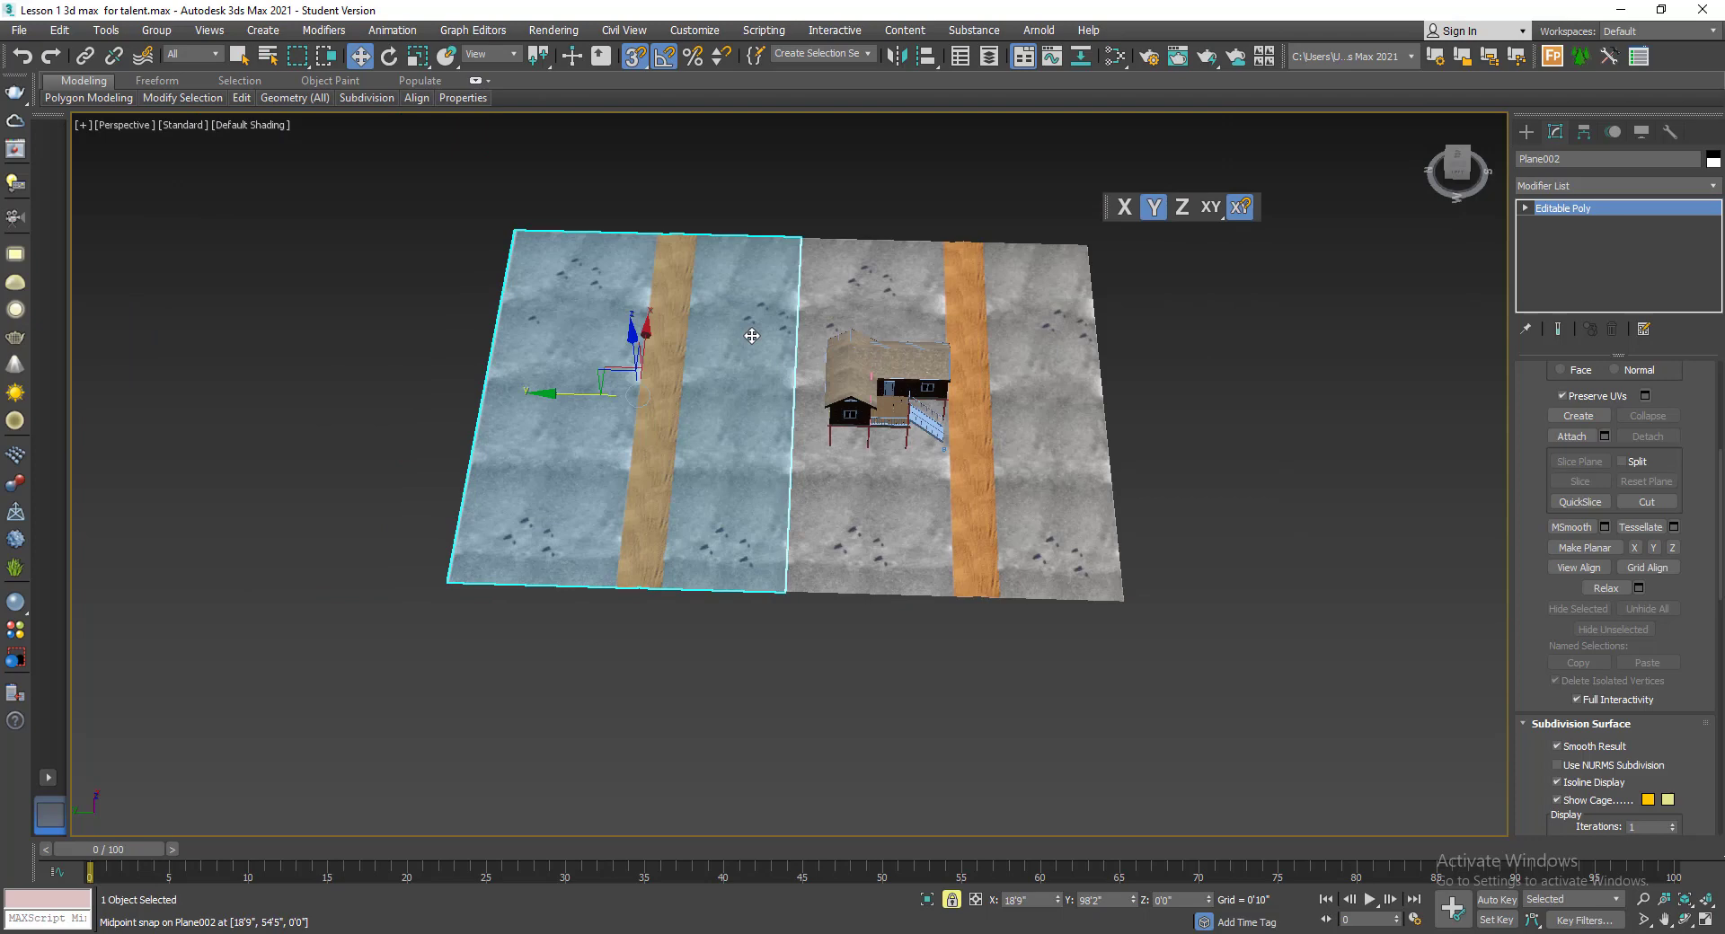
click(635, 57)
click(951, 899)
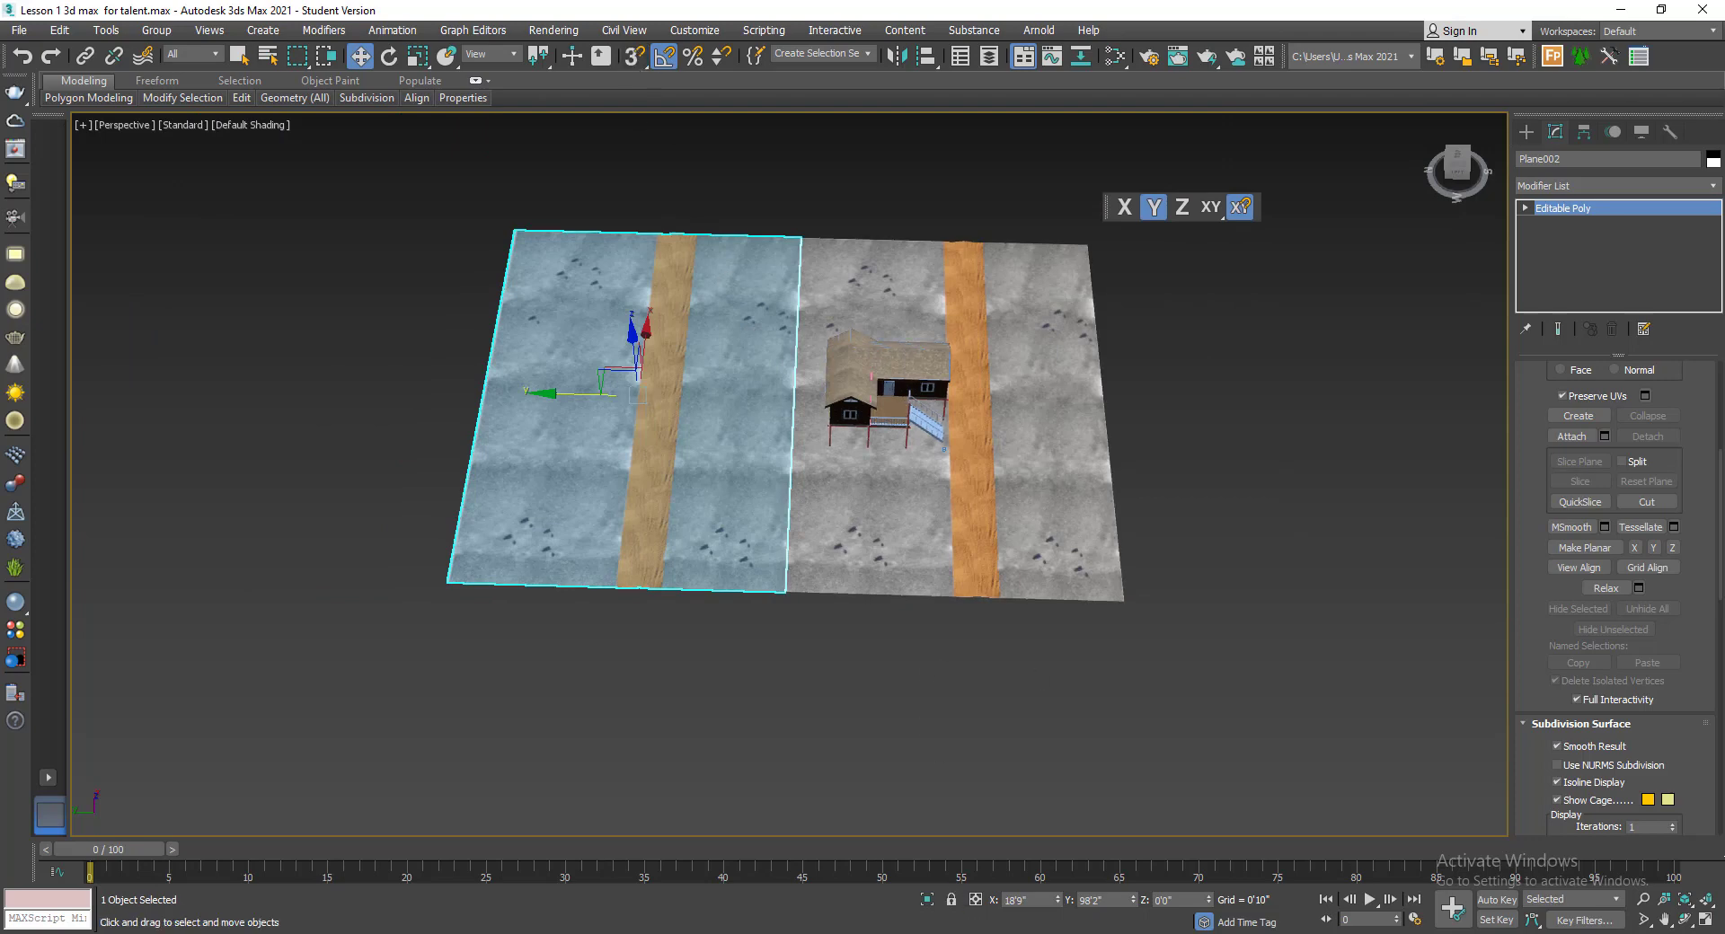
- Show edged faces and, at polygon level, delete the copied plane's polygons on the far side of the dirt path
middle_drag(994, 526, 1021, 511)
key(F4)
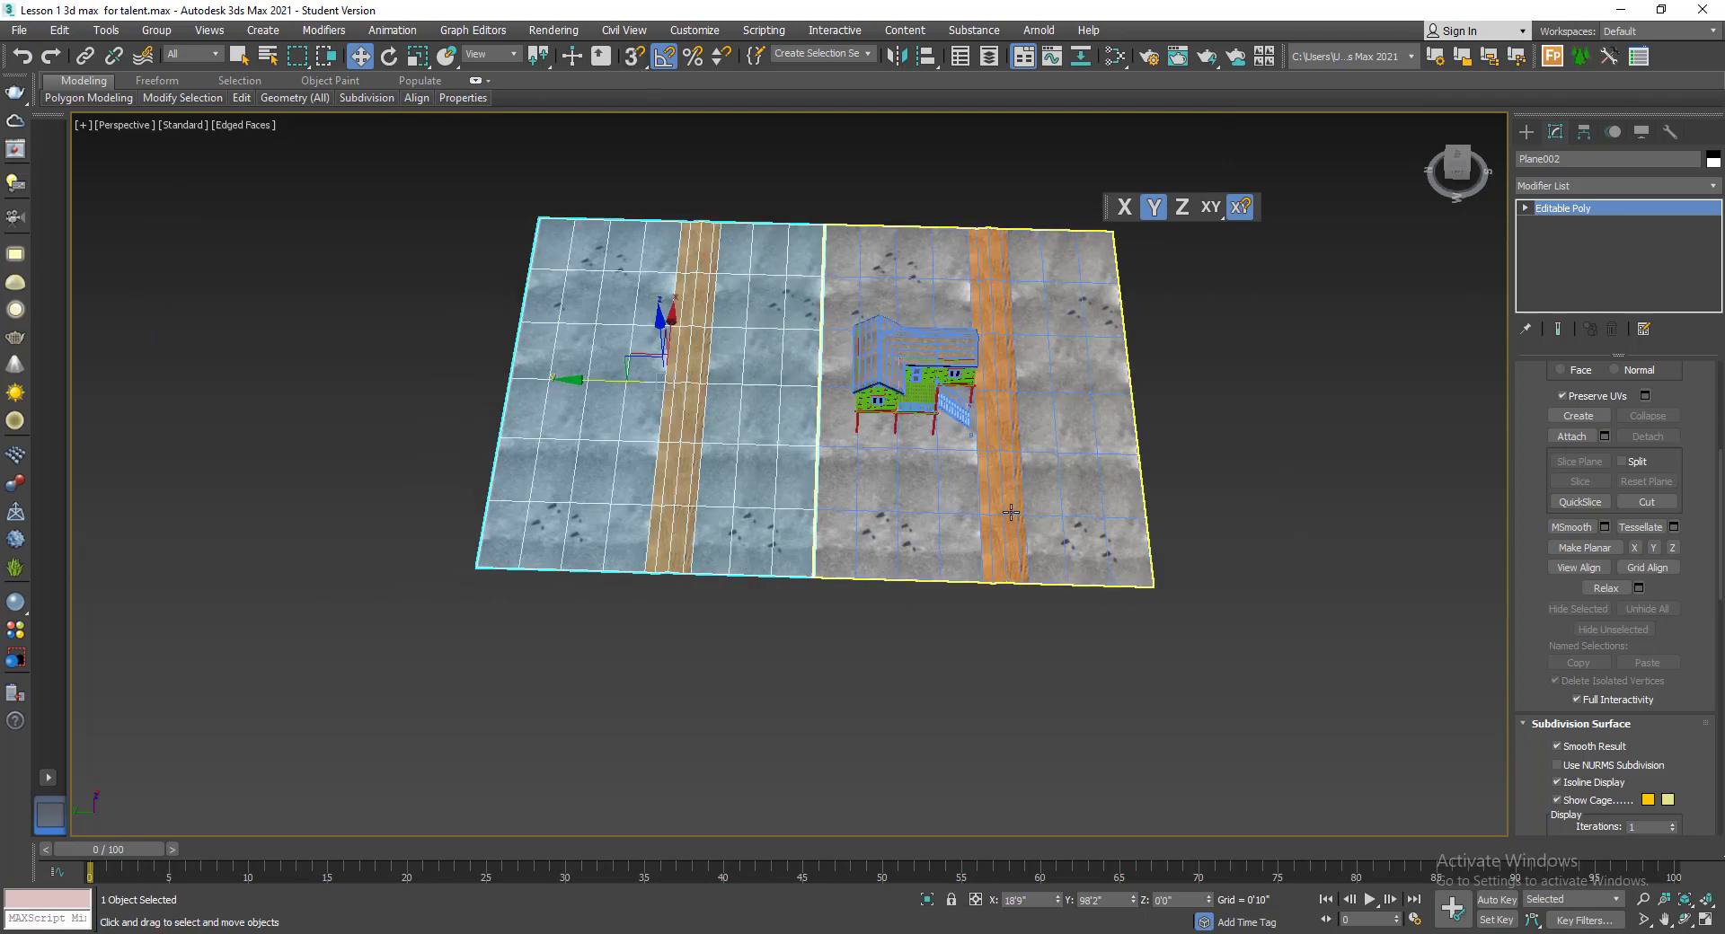
scroll(1631, 412, up, 5)
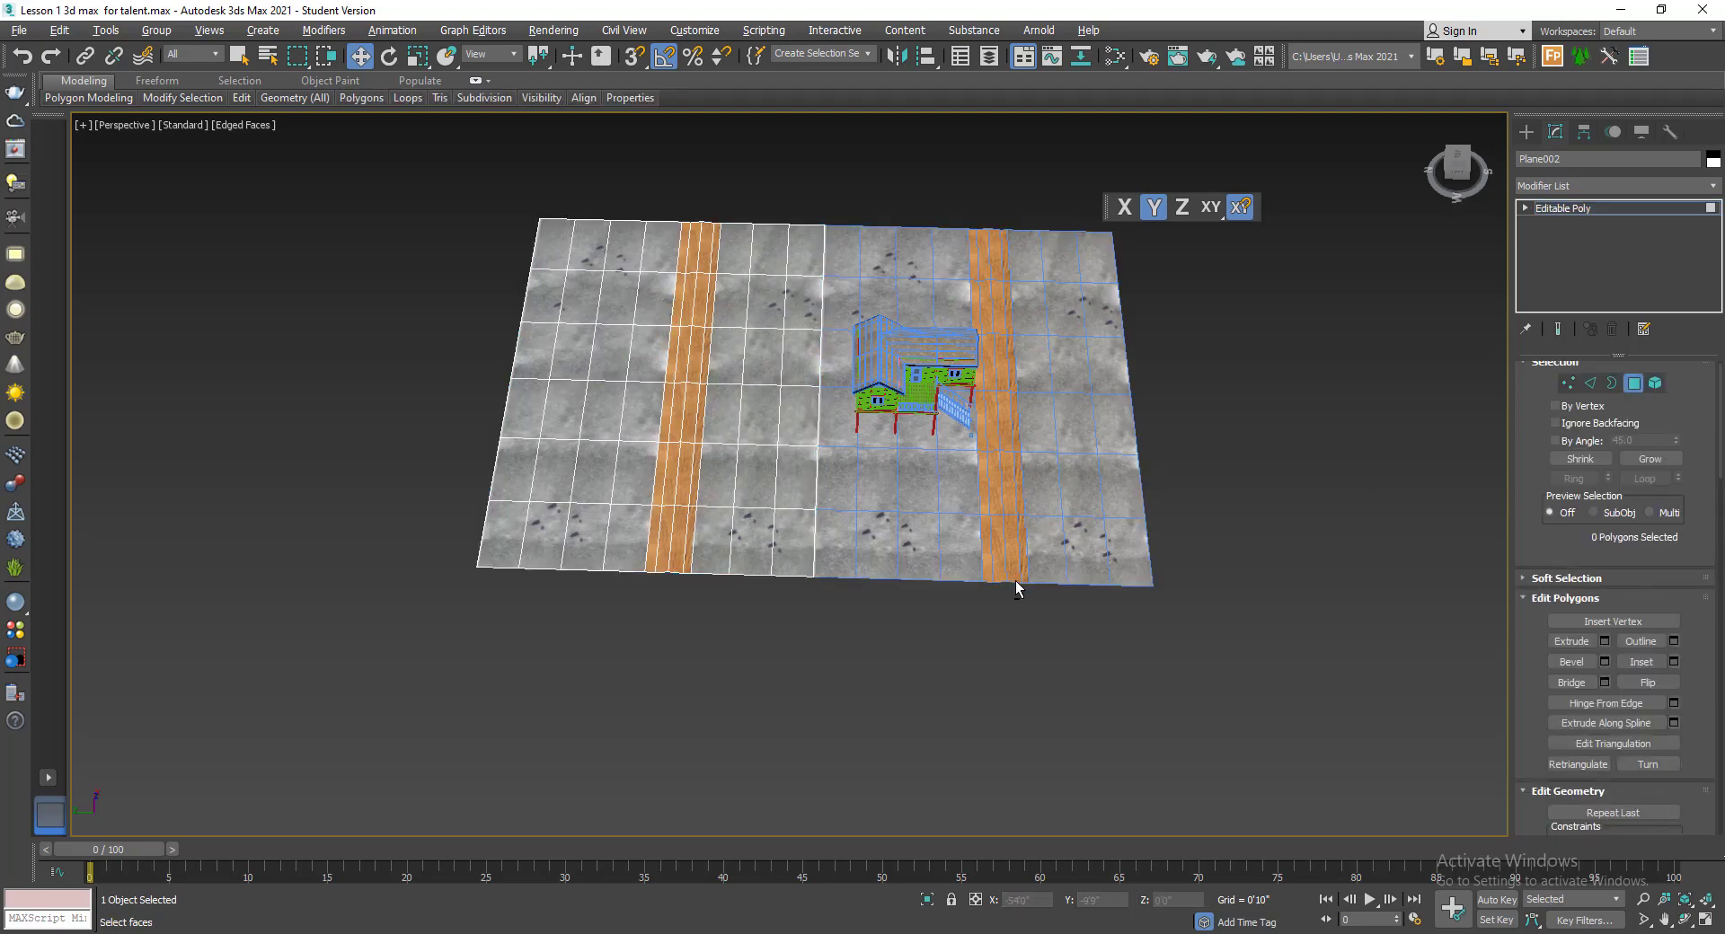
mouse_move(778, 571)
alt+middle_down()
mouse_move(747, 577)
mouse_move(790, 586)
alt+middle_up()
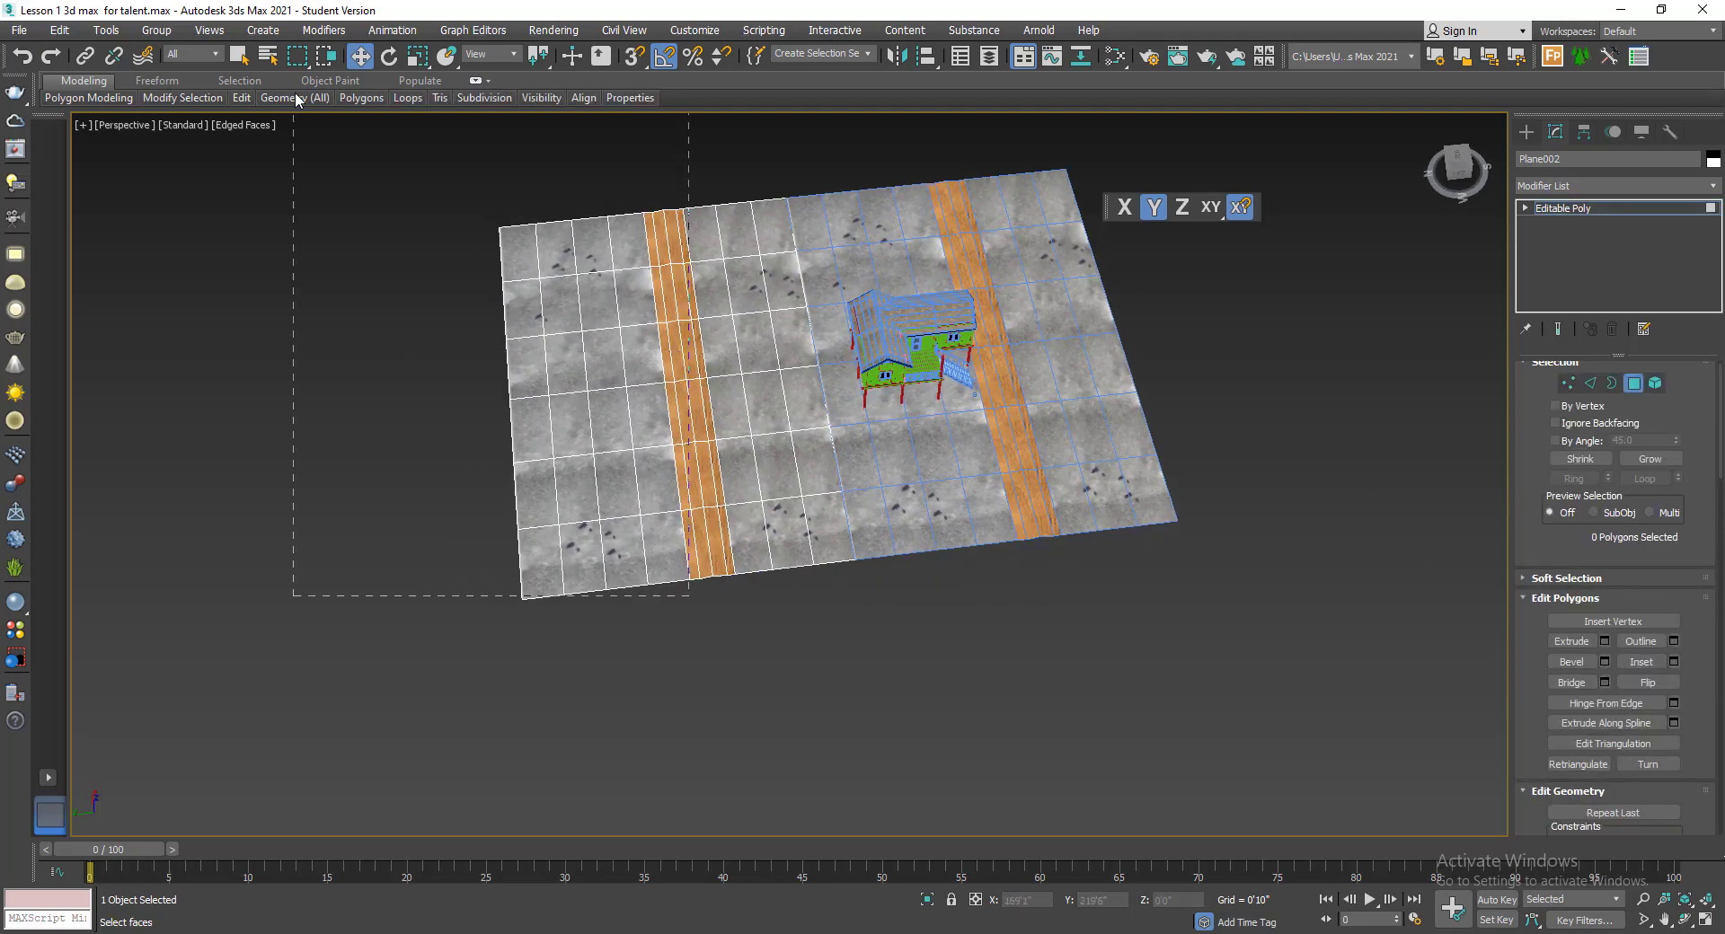
drag(296, 99, 296, 99)
alt+click(709, 231)
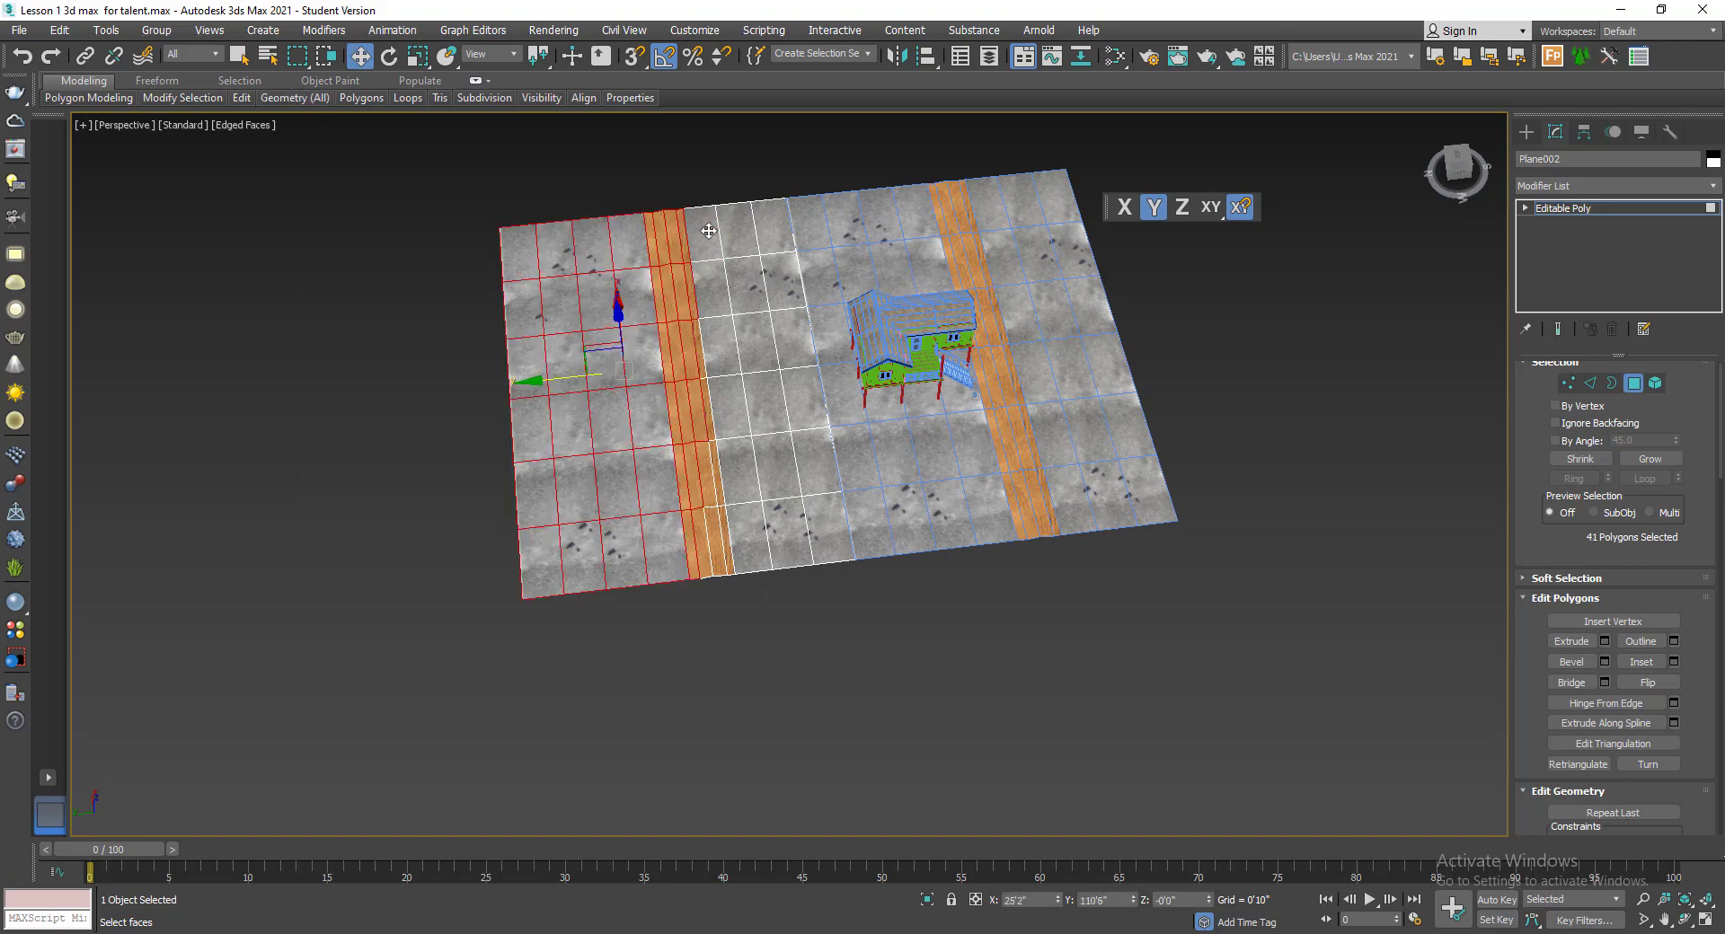
key(Delete)
- Delete the leftover dirt path polygons along the copied plane's outer edge and leave polygon level
scroll(679, 379, up, 5)
click(741, 342)
scroll(736, 334, down, 5)
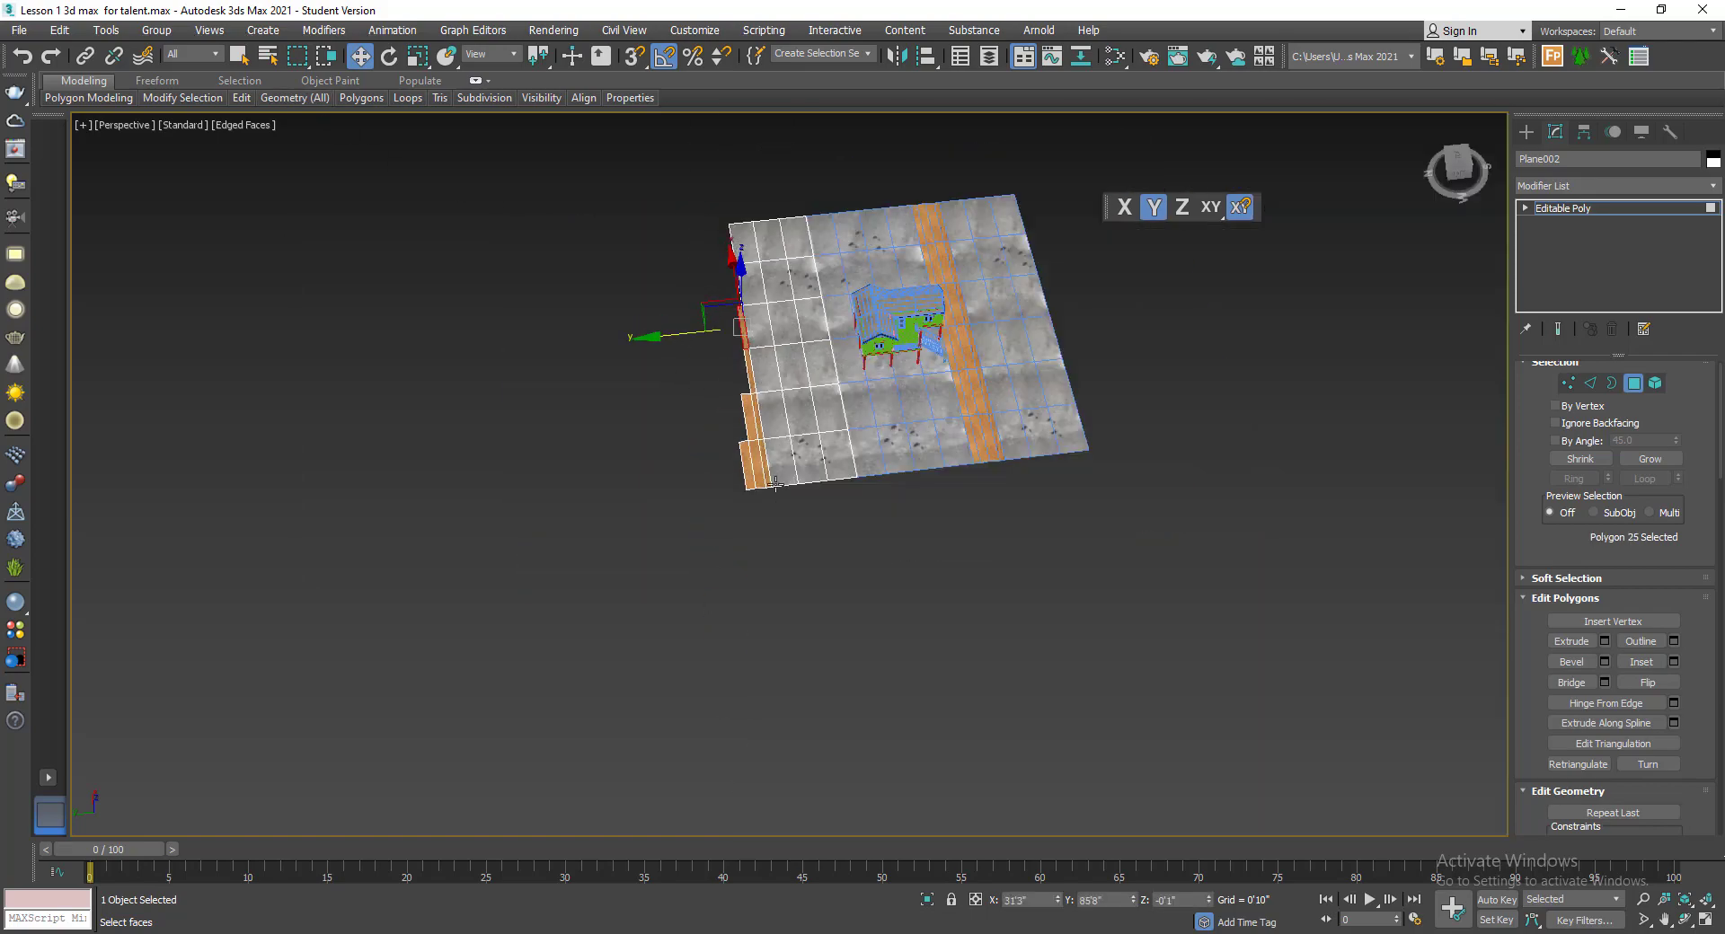
click(784, 485)
scroll(775, 485, up, 5)
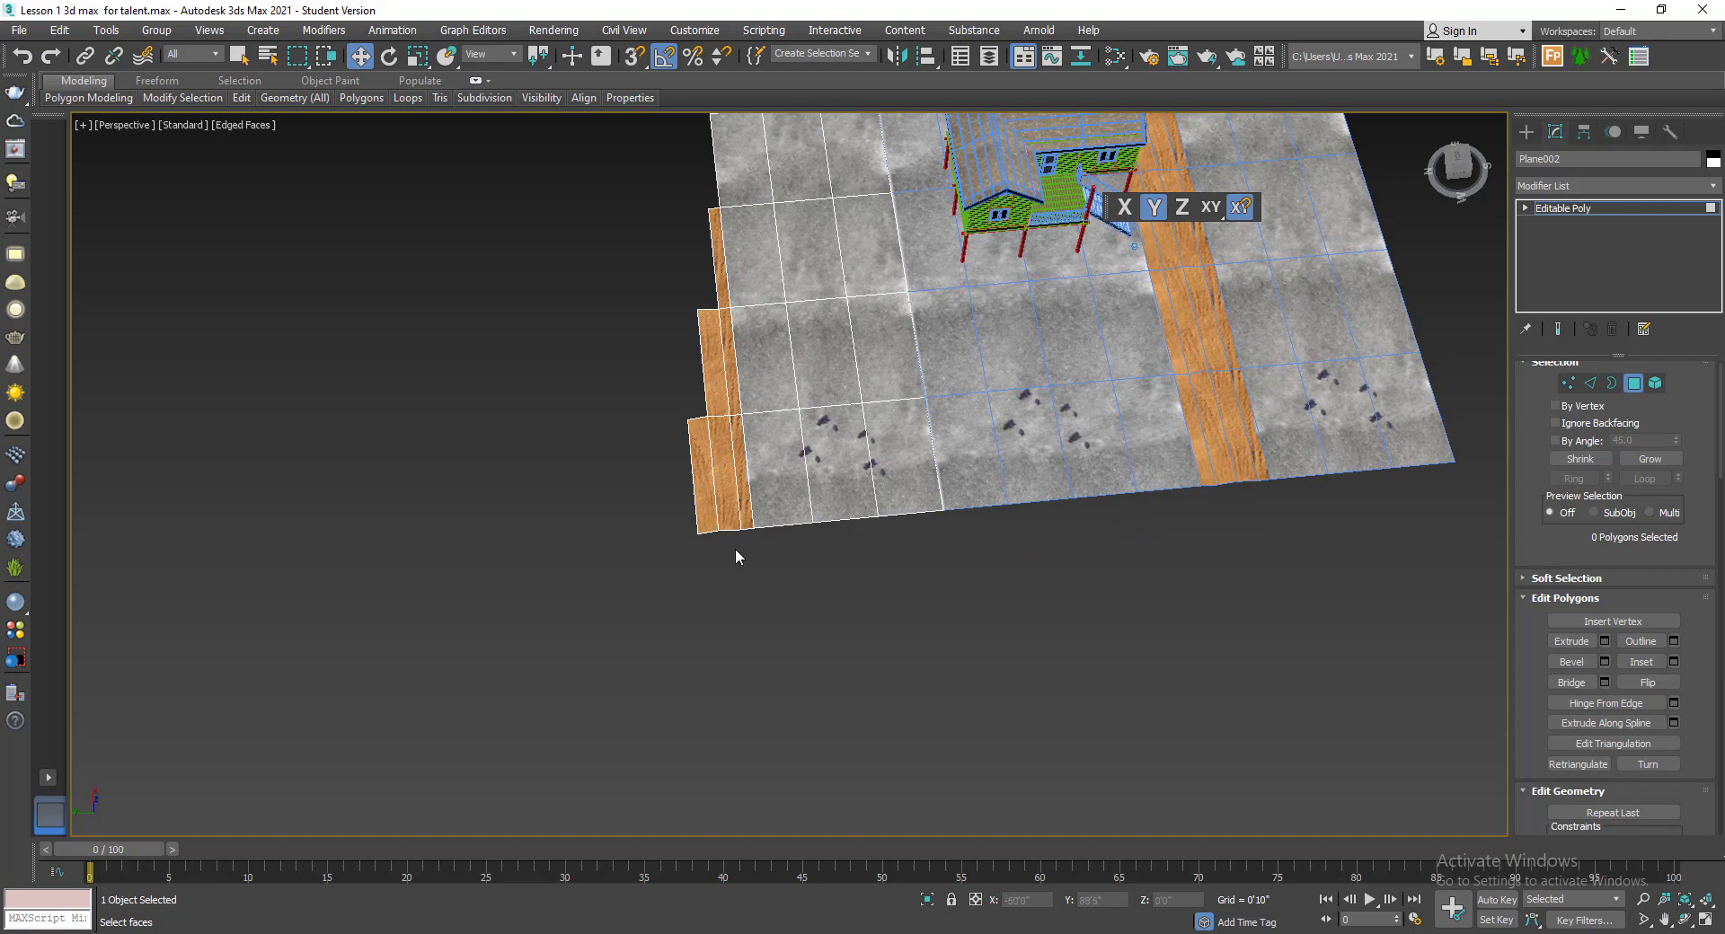
drag(647, 387, 642, 388)
key(Delete)
scroll(700, 379, up, 3)
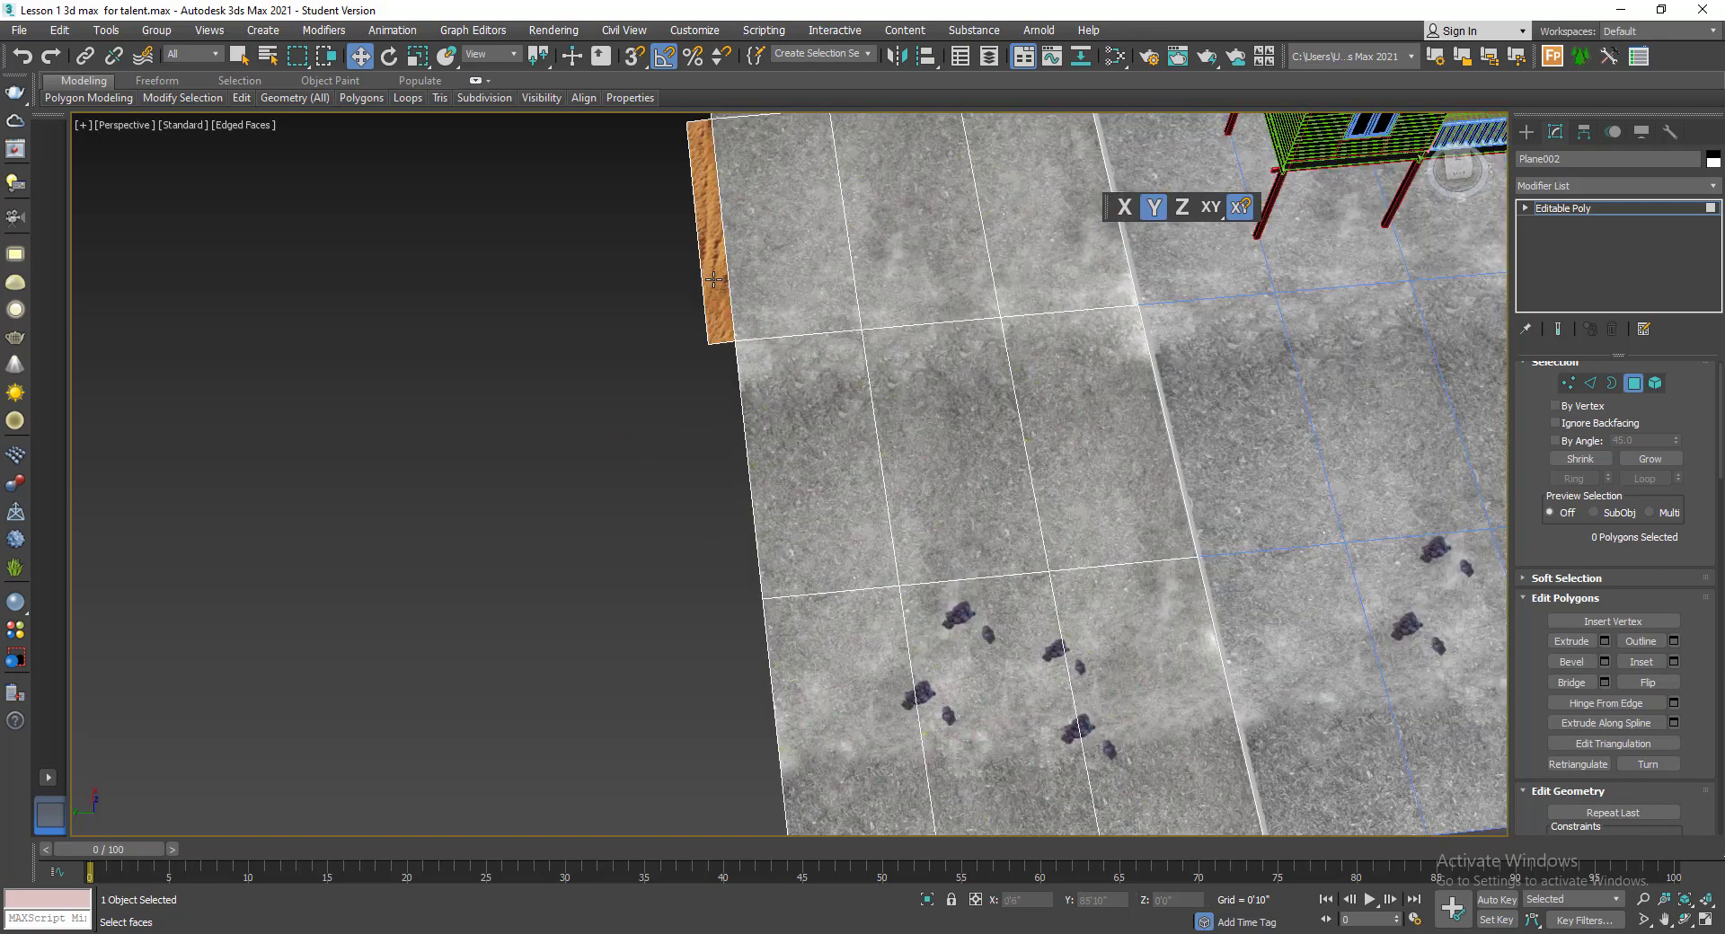
scroll(700, 378, down, 5)
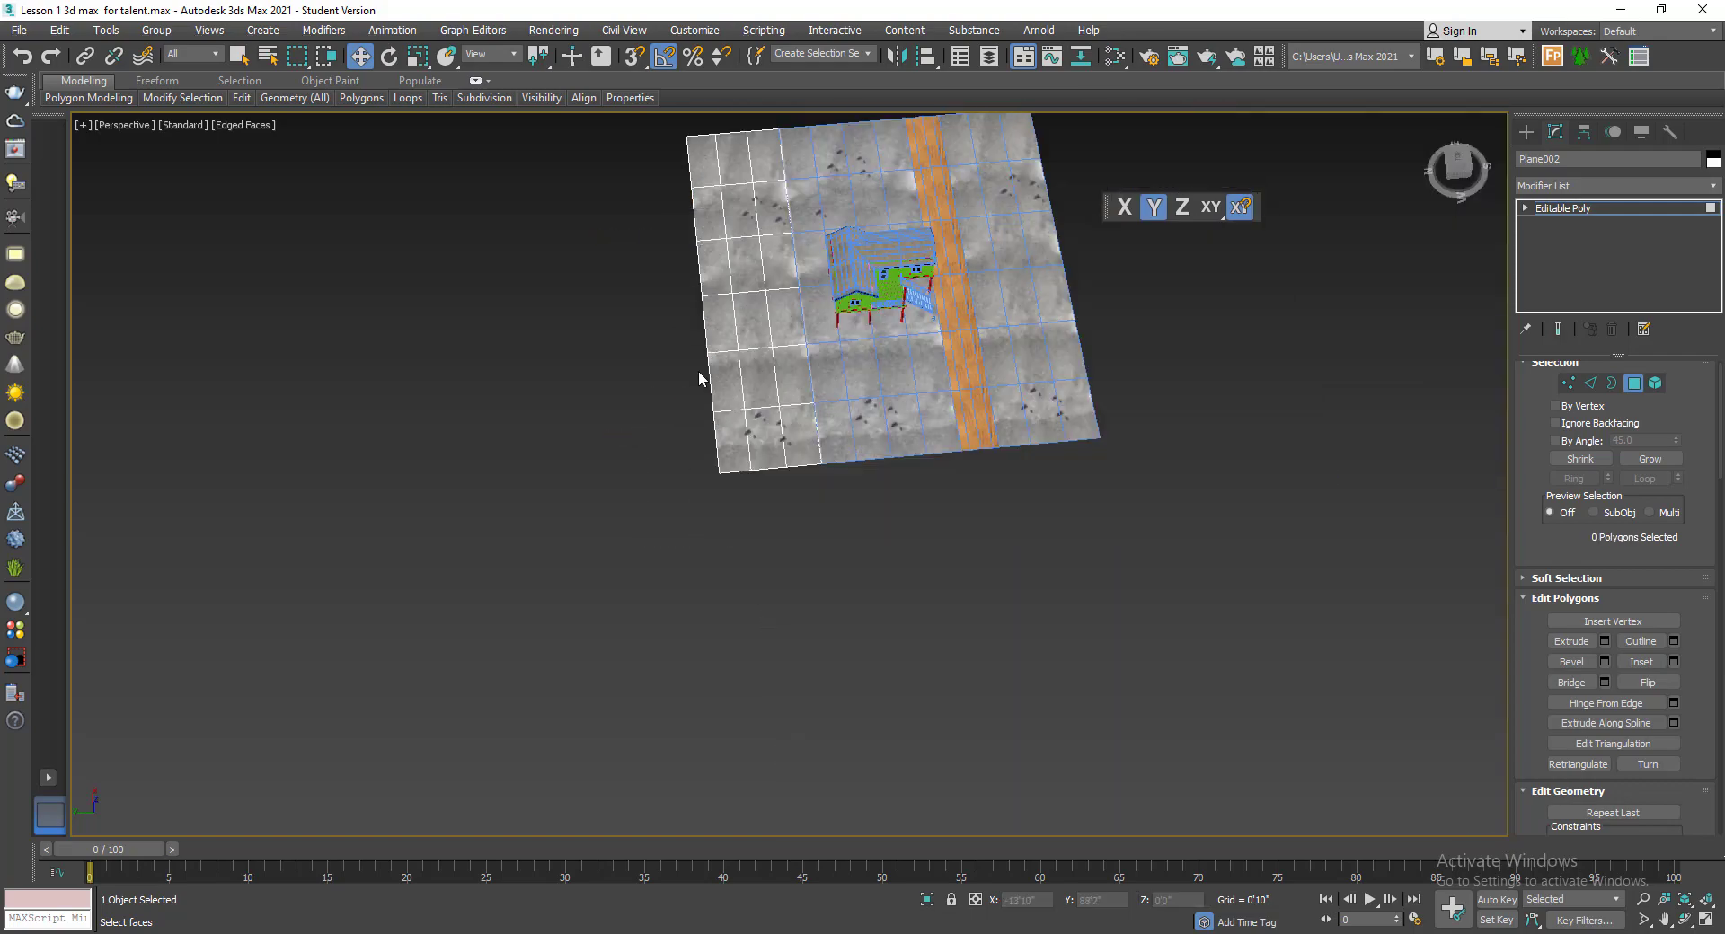
click(1636, 386)
- Make one copy of the trimmed ground strip along Y to the opposite side of the original ground plane
alt+middle_drag(1174, 466, 1015, 413)
scroll(989, 372, up, 4)
scroll(989, 383, down, 4)
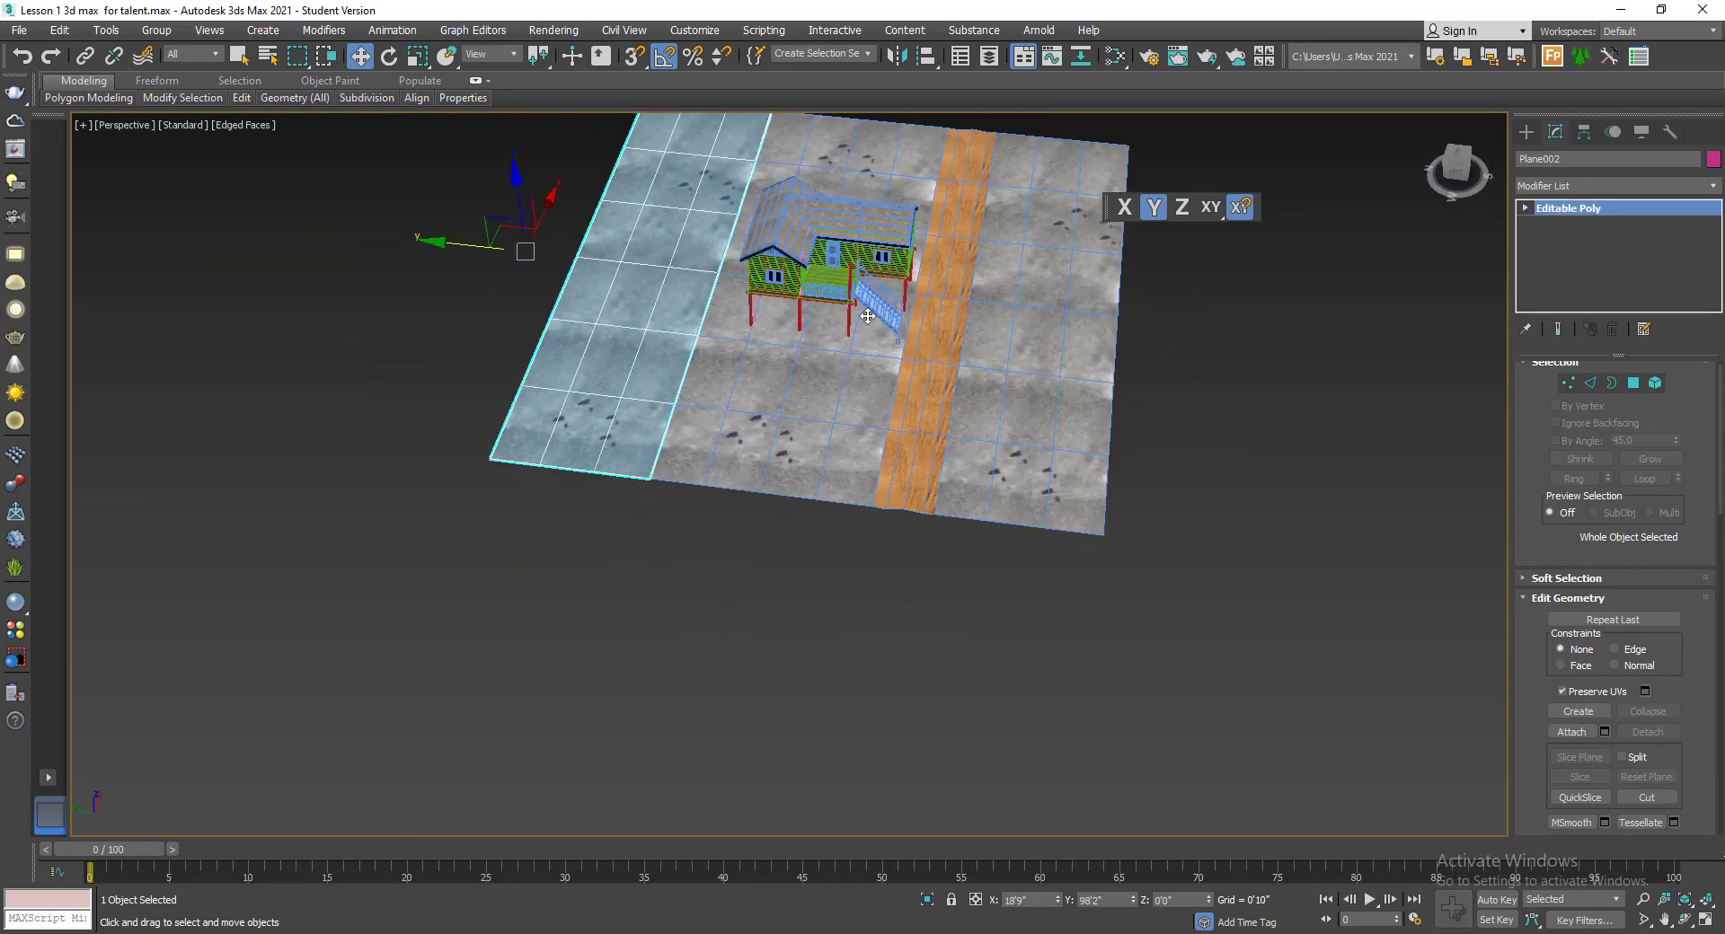
shift+drag(1151, 373, 1195, 385)
click(870, 552)
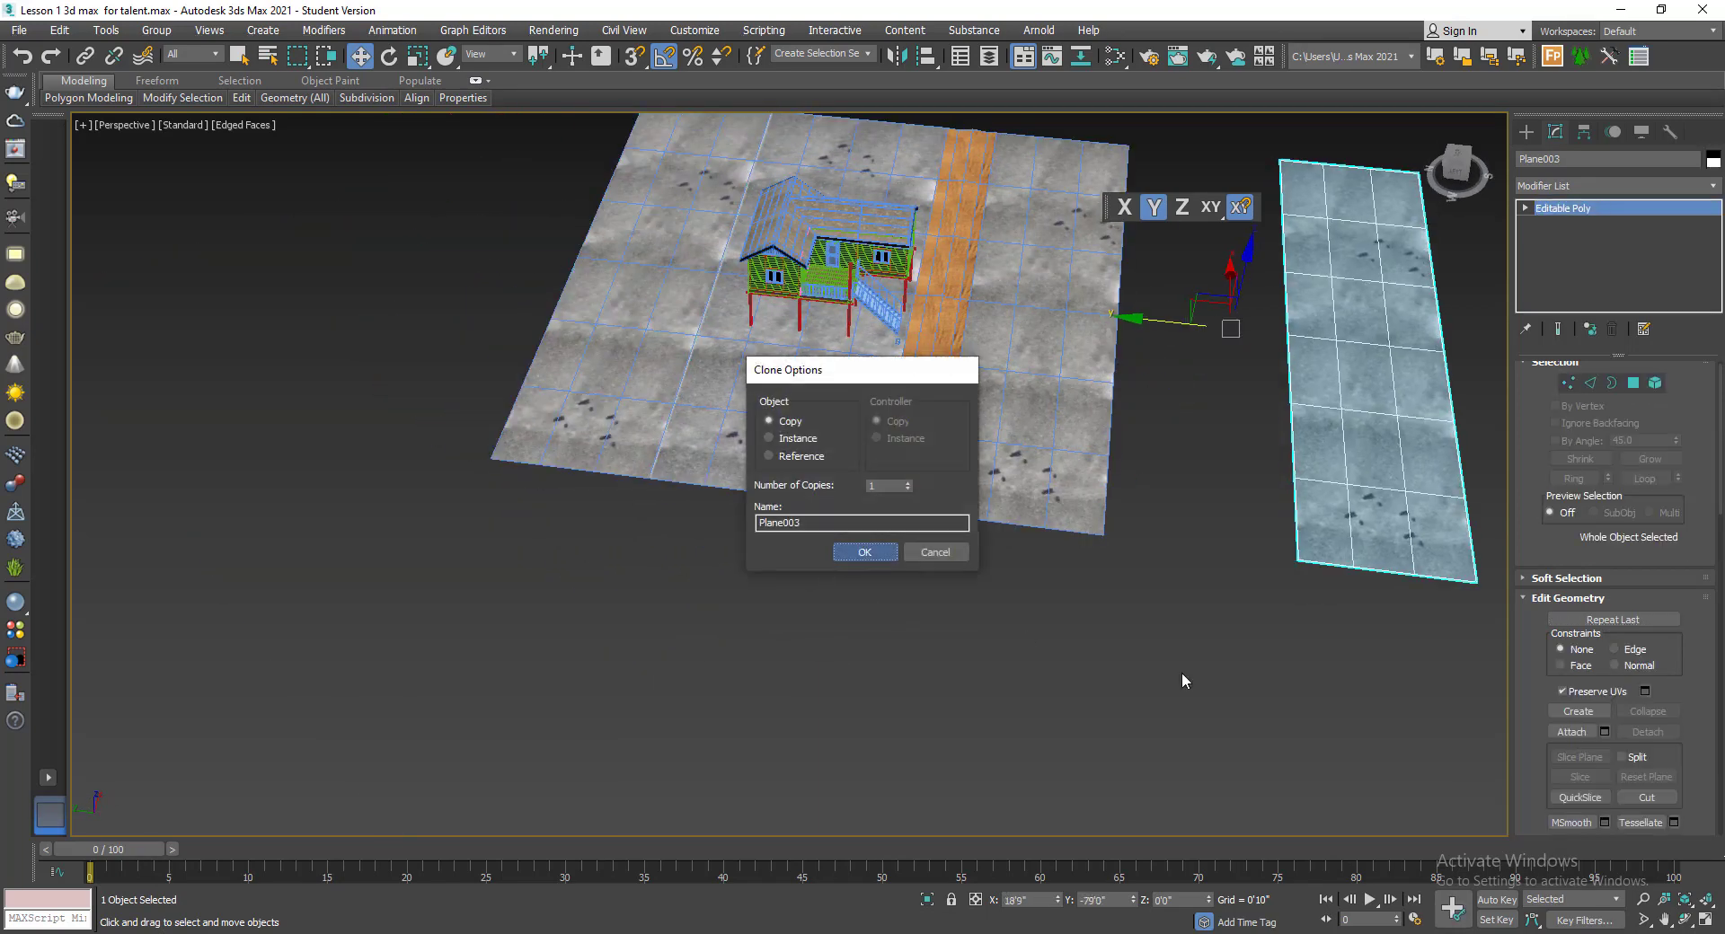
- Snap the new strip's corner to the ground plane's outer corner, then release the selection lock and deselect it
key(s)
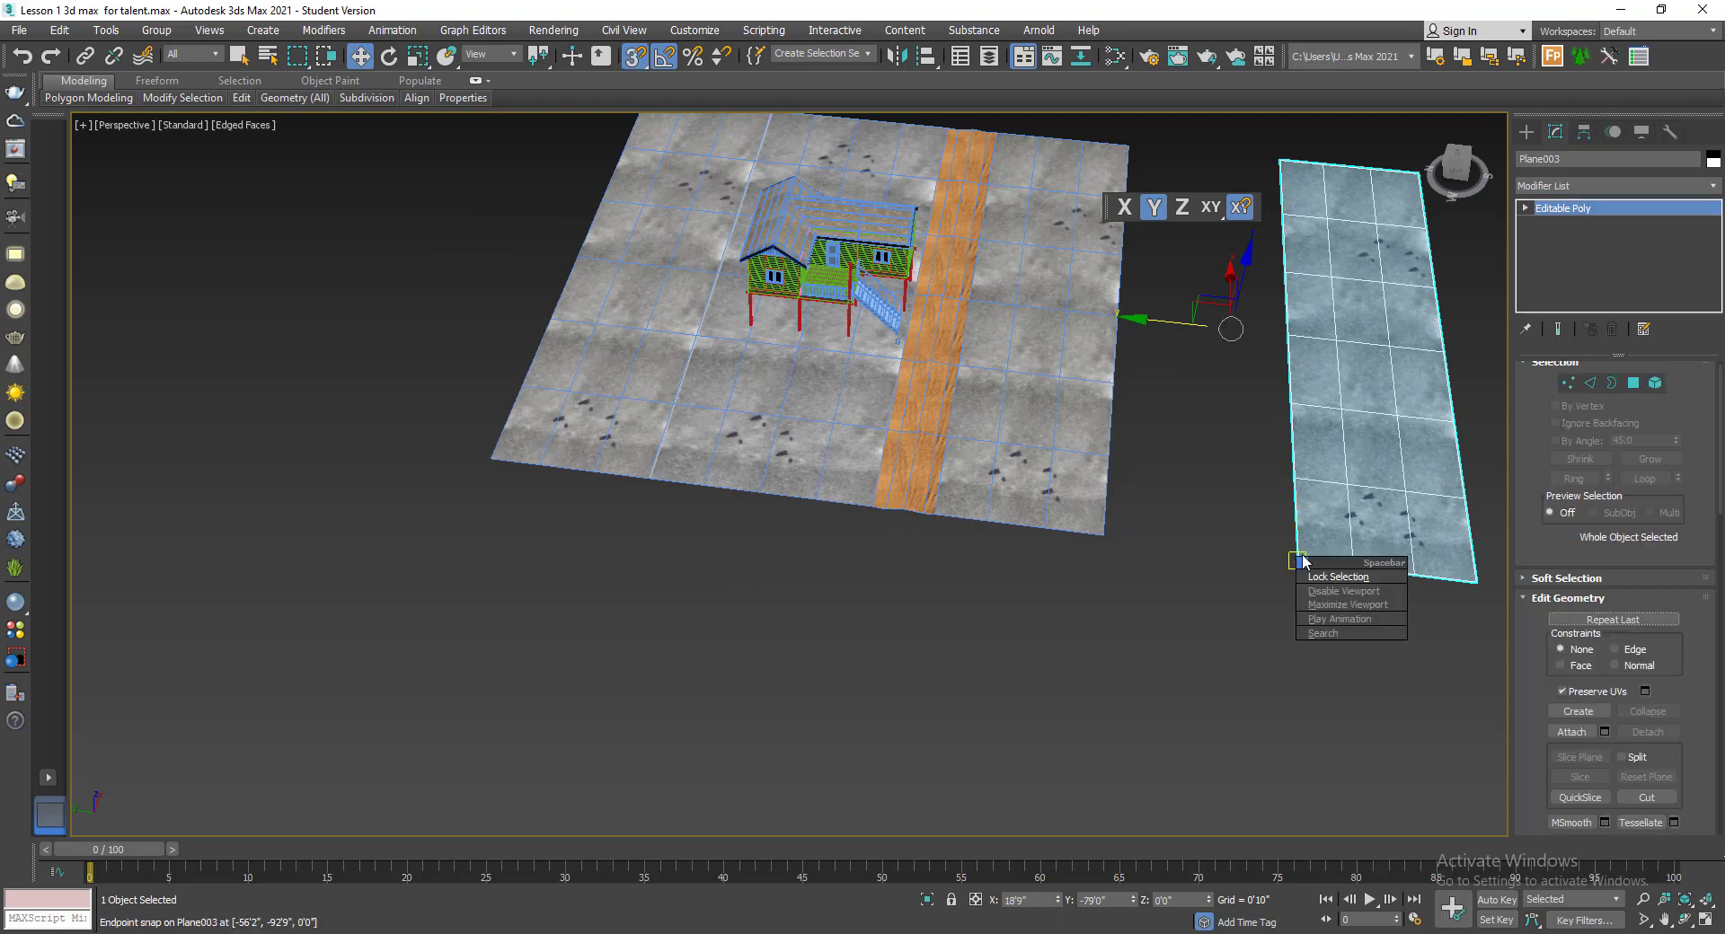
drag(1307, 559, 1117, 558)
scroll(1116, 524, down, 1)
alt+middle_drag(1116, 524, 997, 830)
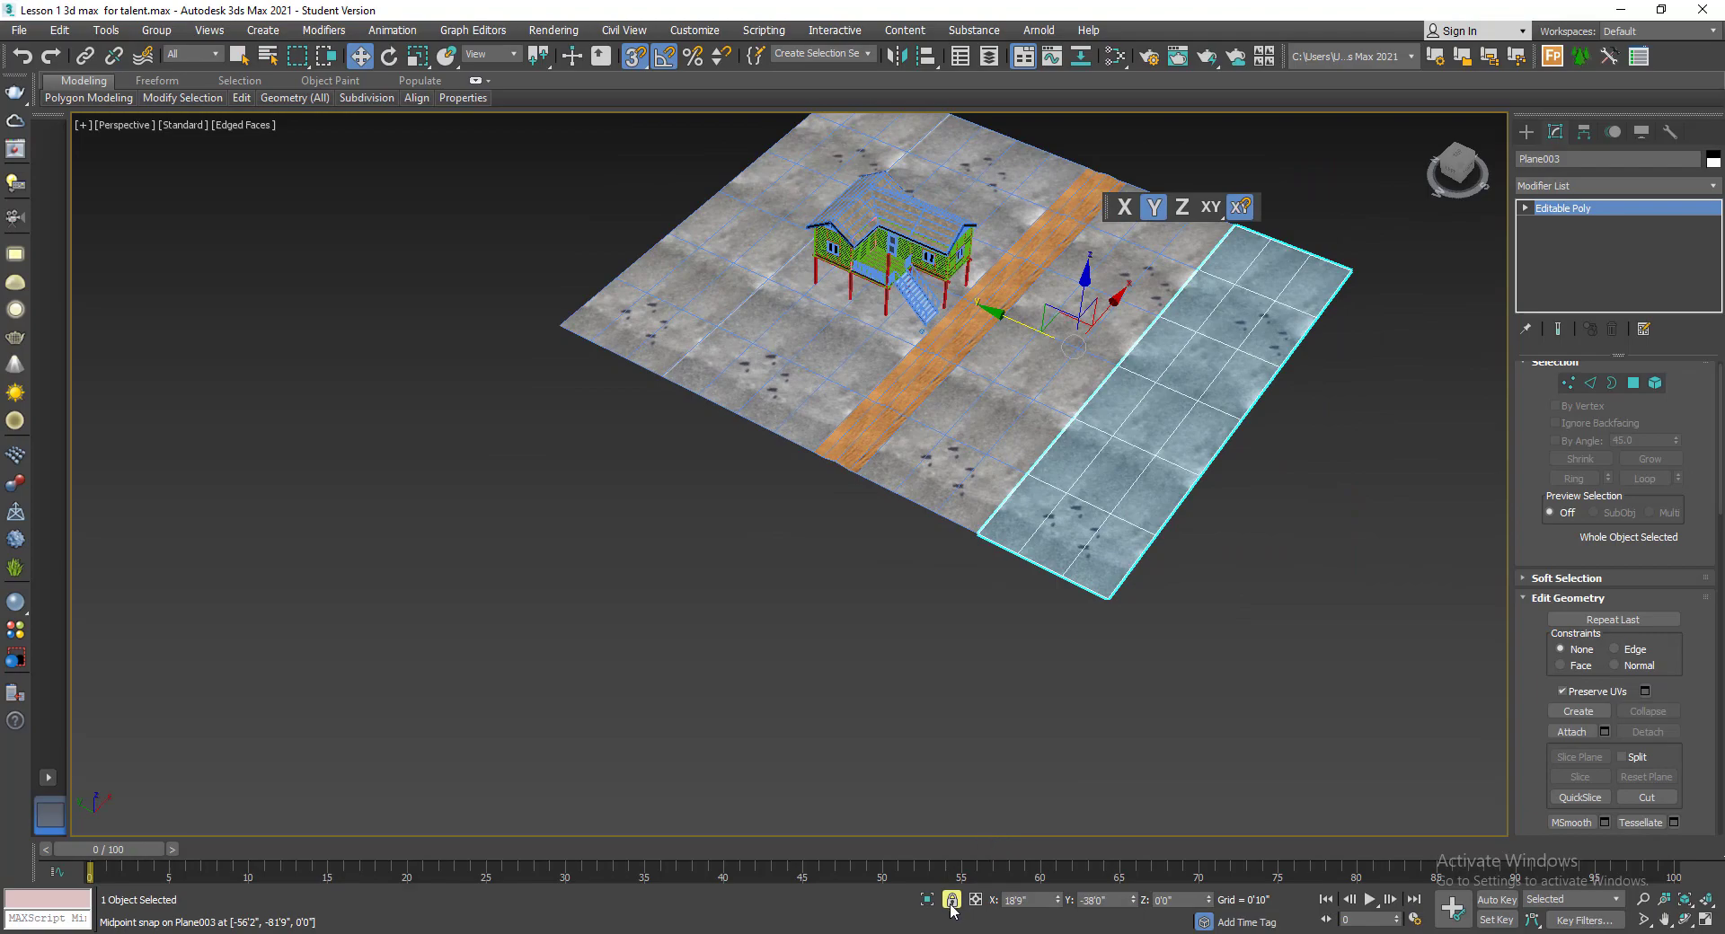
middle_drag(1174, 671, 1010, 780)
click(1010, 780)
- Select the three ground pieces together and make one copy of them along X beside the existing ground
scroll(785, 492, up, 6)
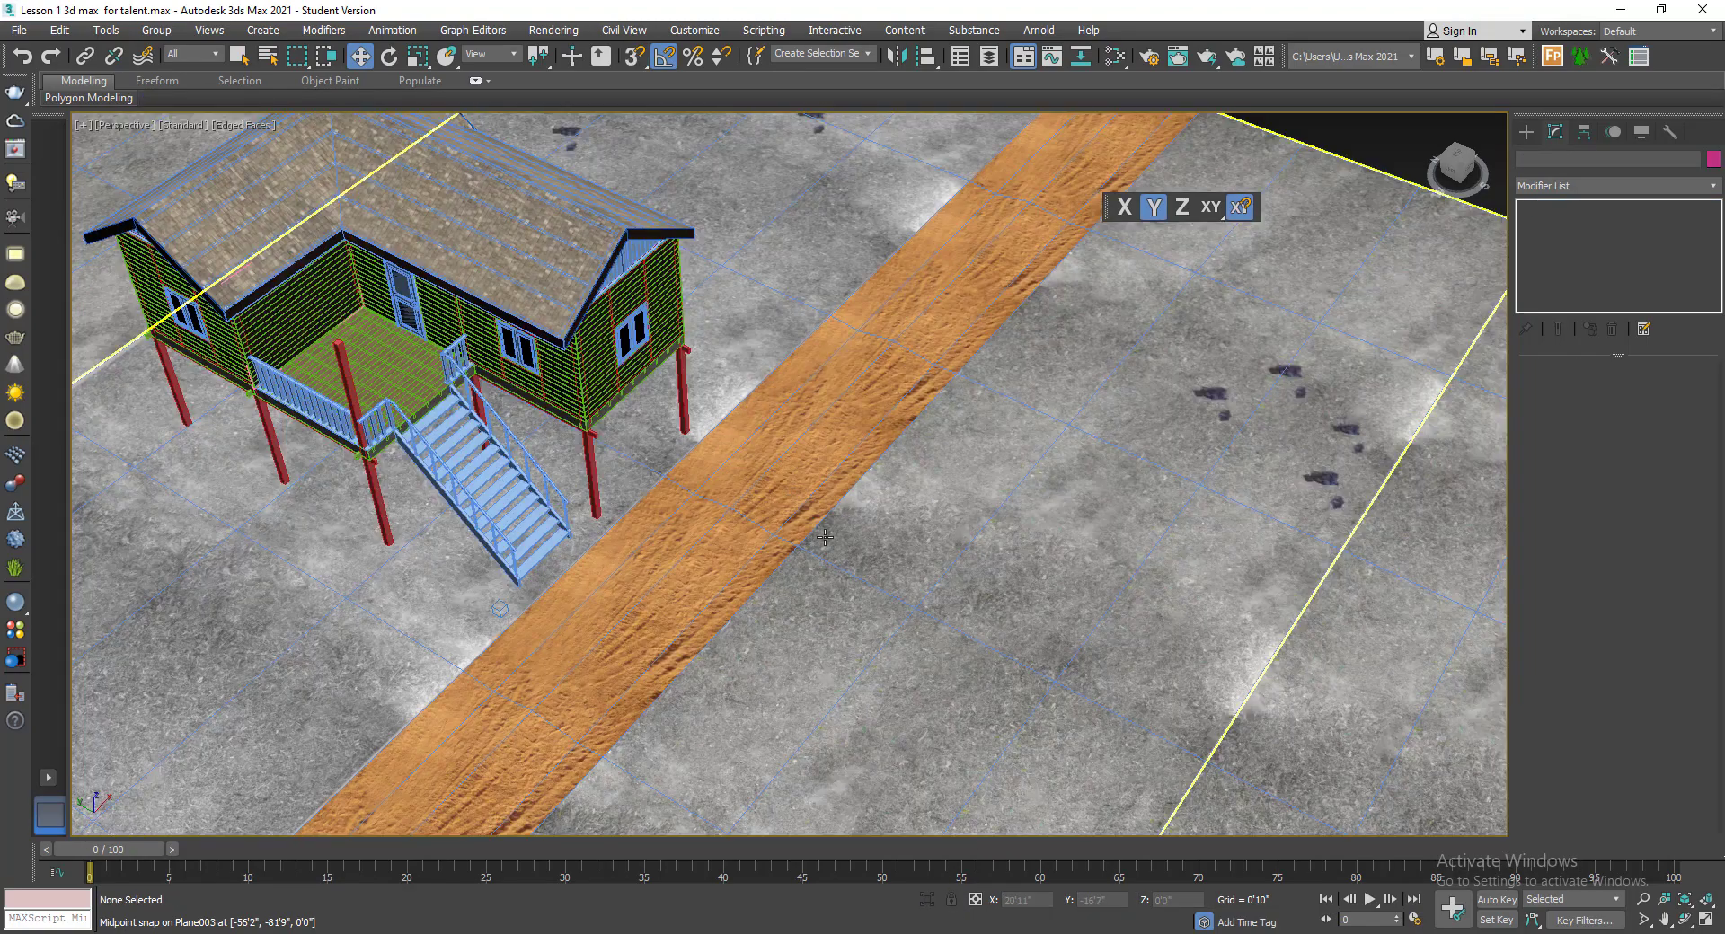
alt+middle_drag(787, 566, 817, 489)
scroll(817, 488, down, 8)
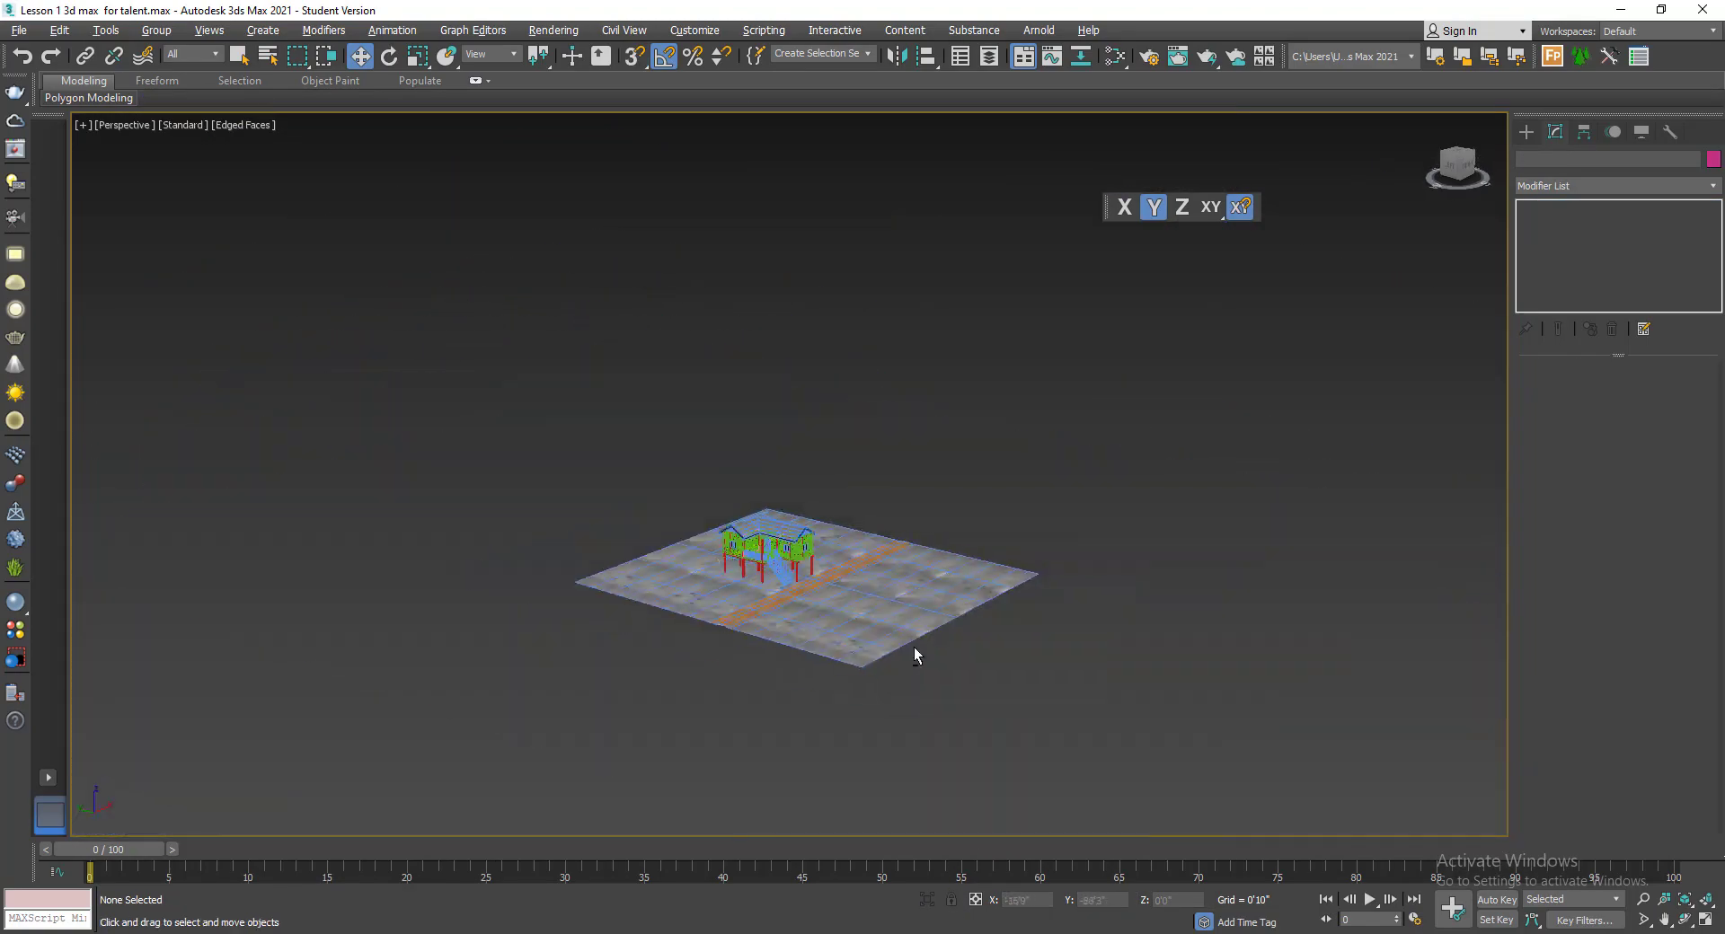
alt+middle_drag(913, 655, 866, 614)
drag(970, 389, 933, 360)
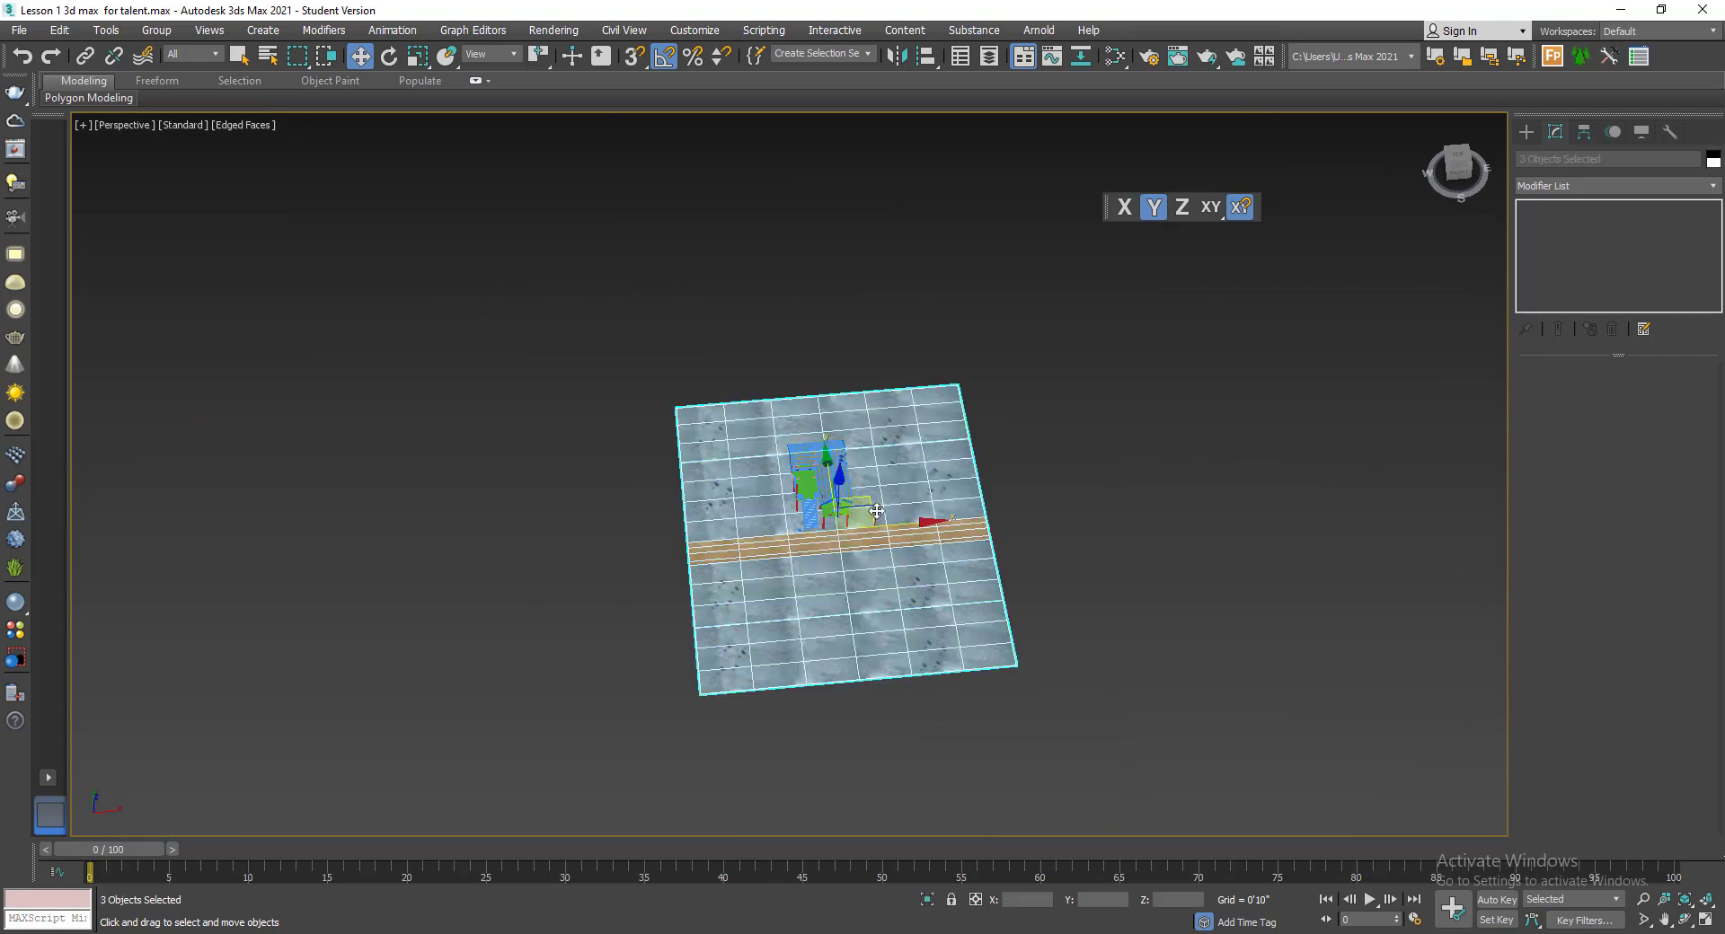
shift+drag(899, 523, 489, 559)
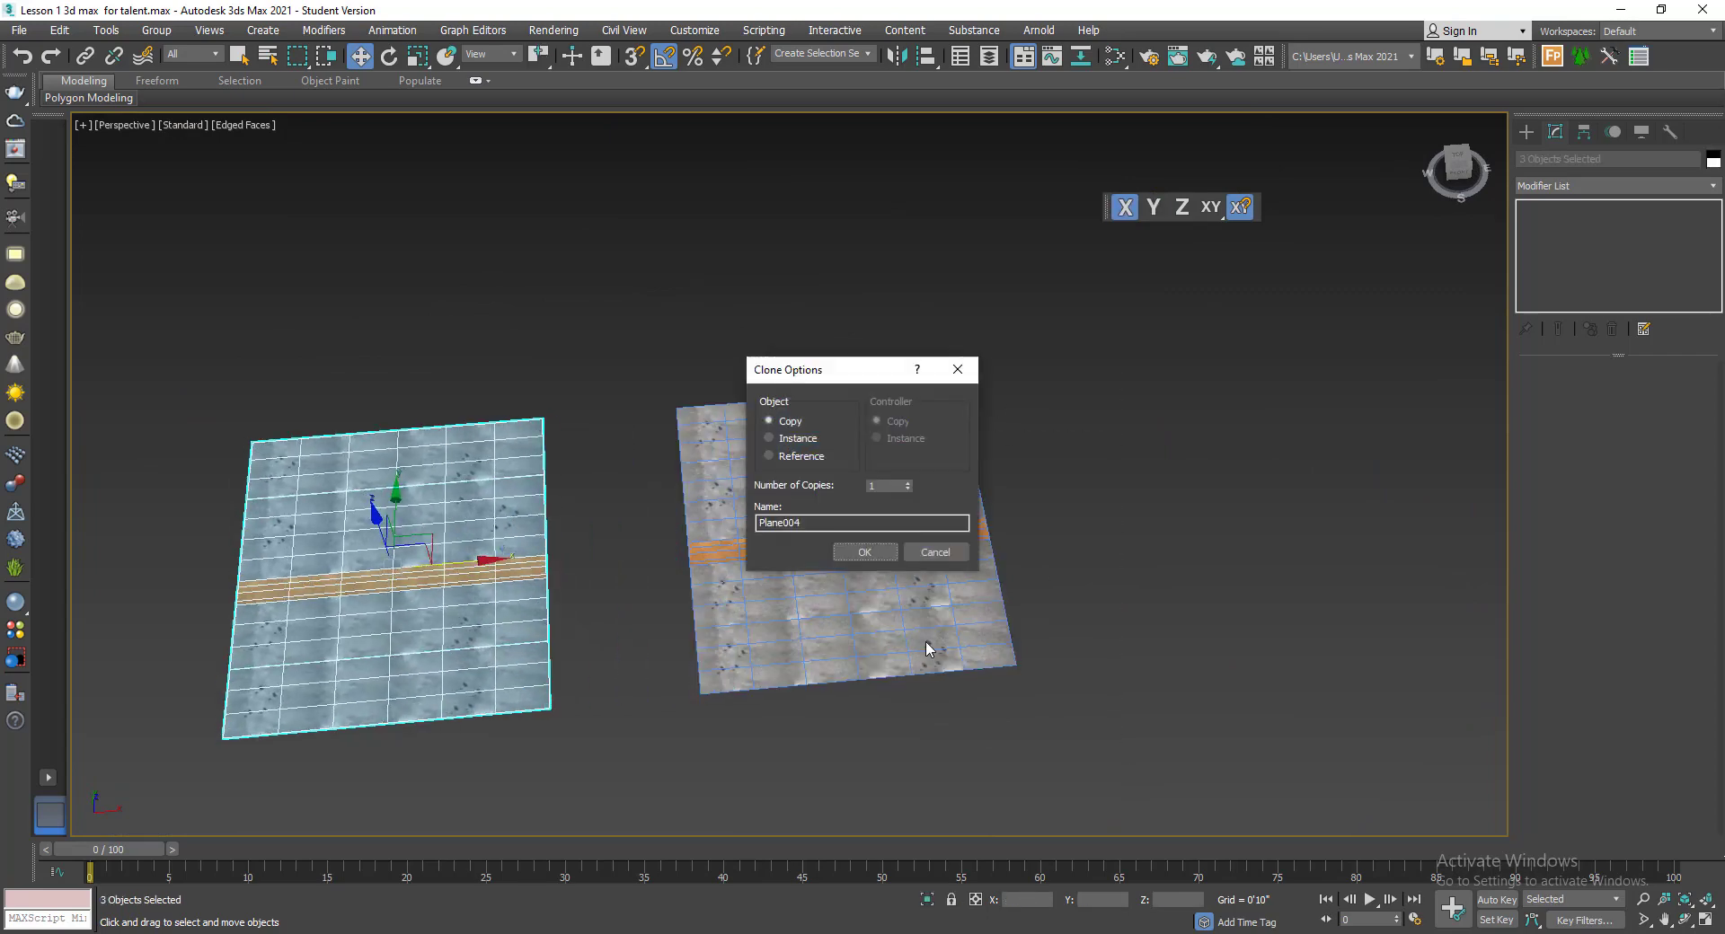
click(864, 552)
- Snap the copied ground pieces' corner to the existing ground's corner so they join, then turn snapping off
scroll(566, 685, up, 4)
key(s)
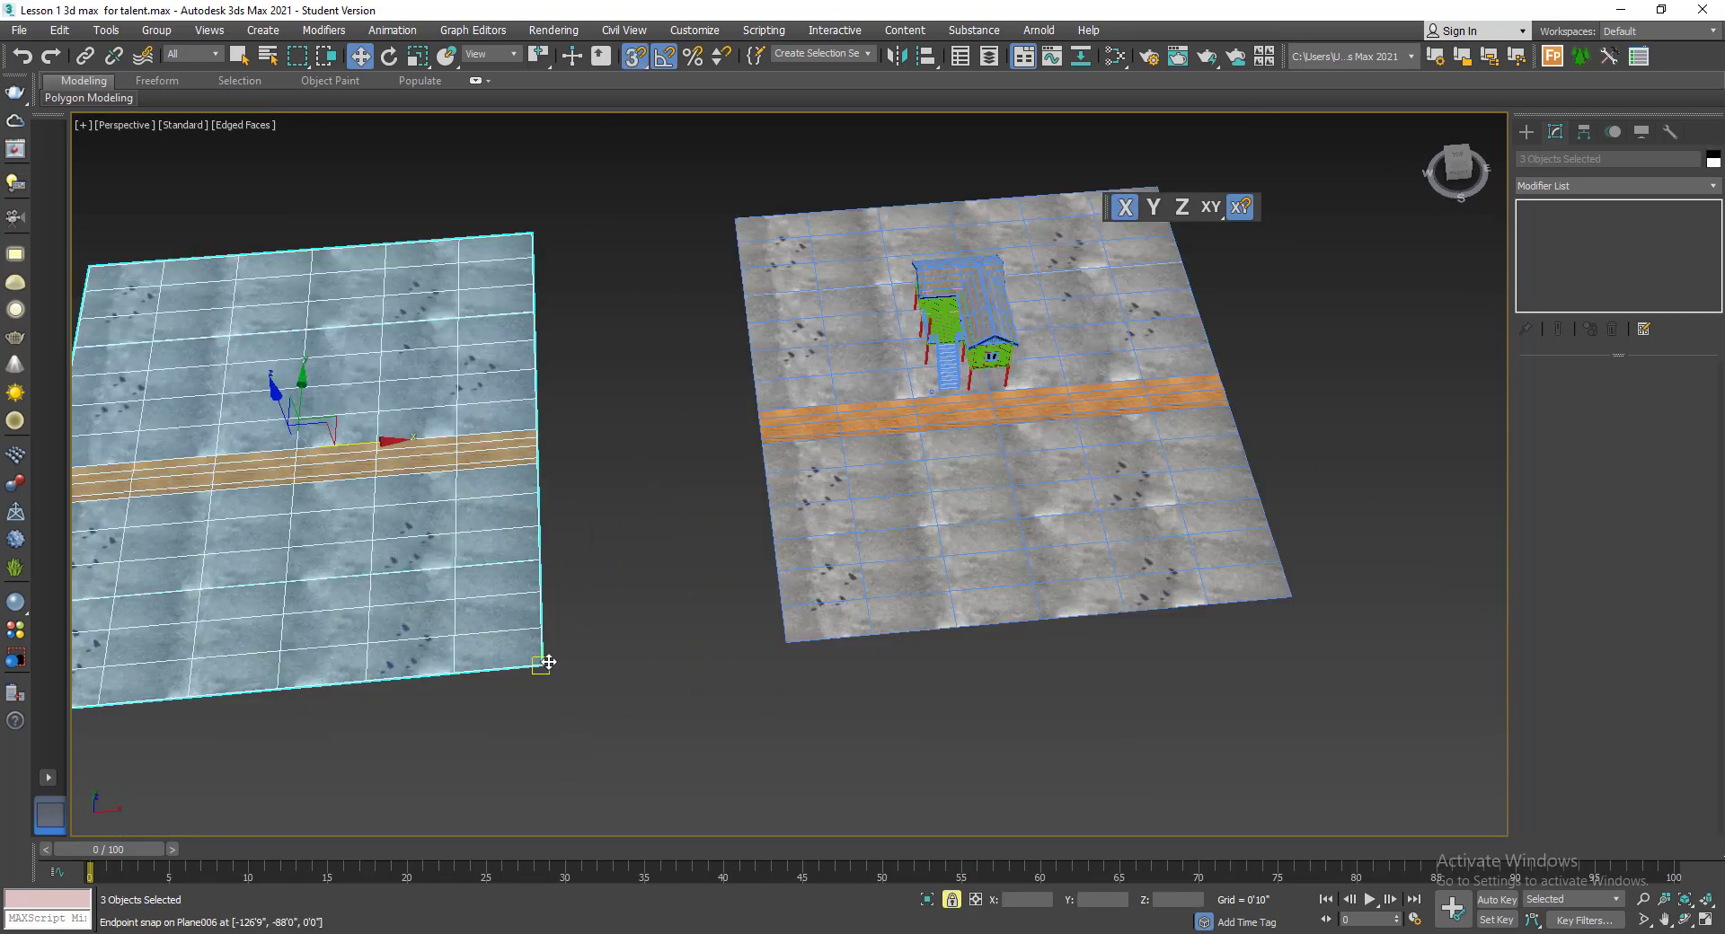
mouse_move(543, 662)
mouse_down()
mouse_move(770, 654)
mouse_move(784, 637)
mouse_up()
scroll(743, 669, down, 4)
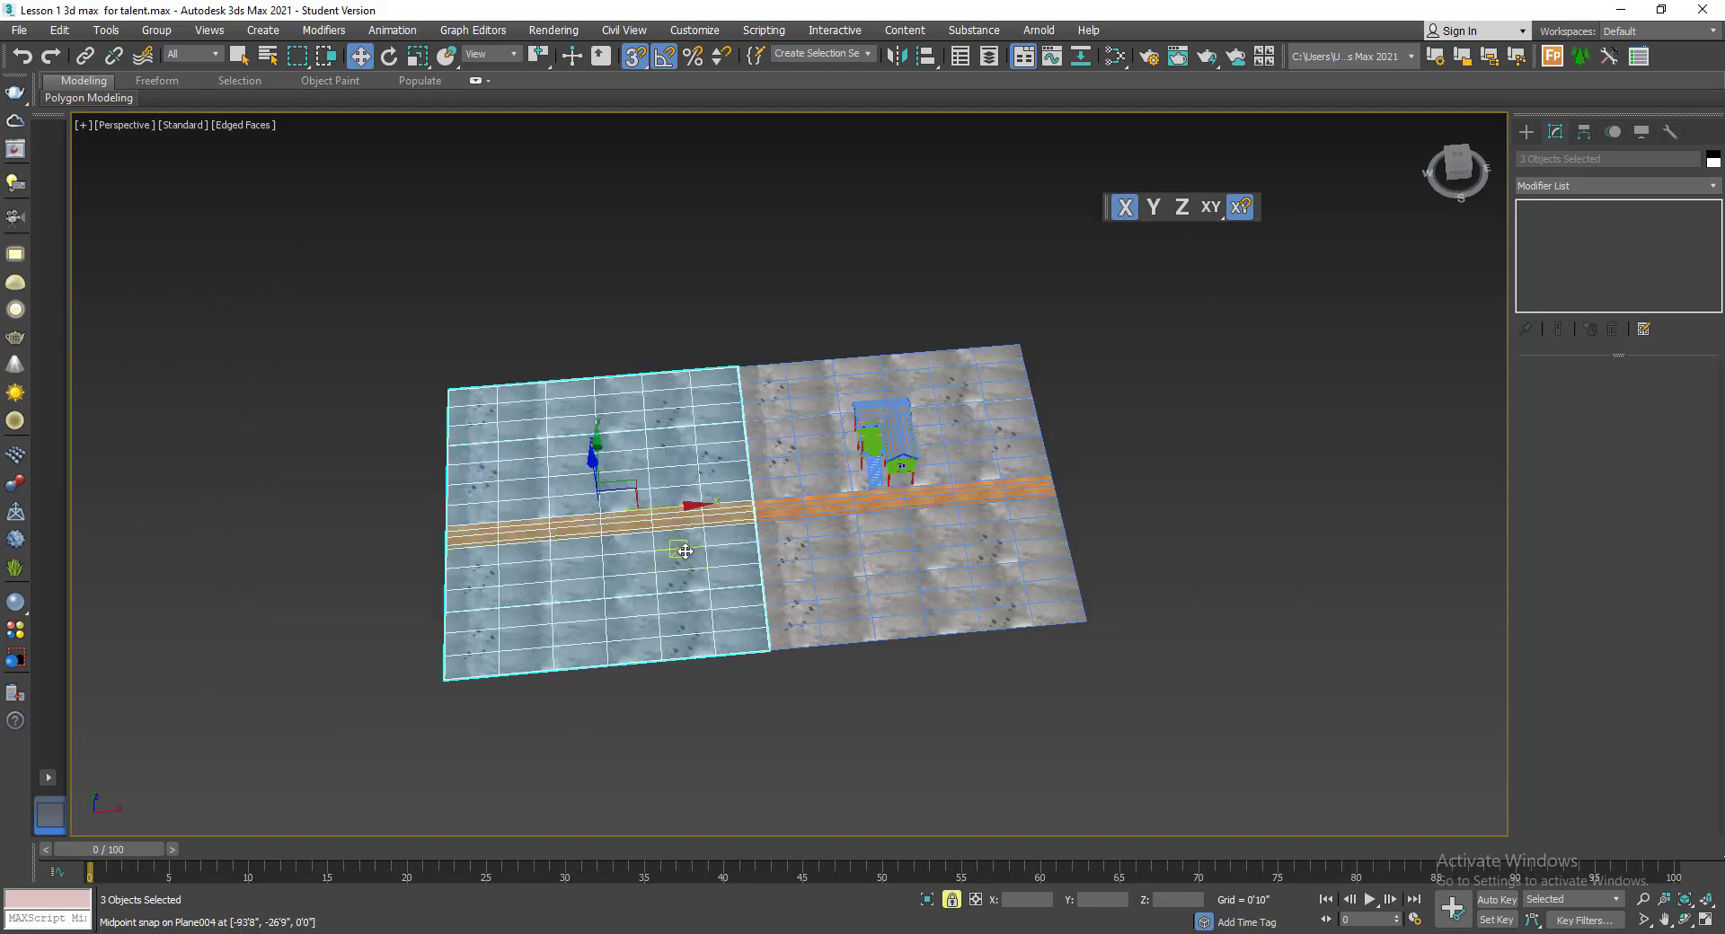
key(s)
- Copy the three selected ground pieces along X to the opposite side of the ground and snap their corner to its outer corner
shift+drag(680, 510, 1352, 510)
key(Return)
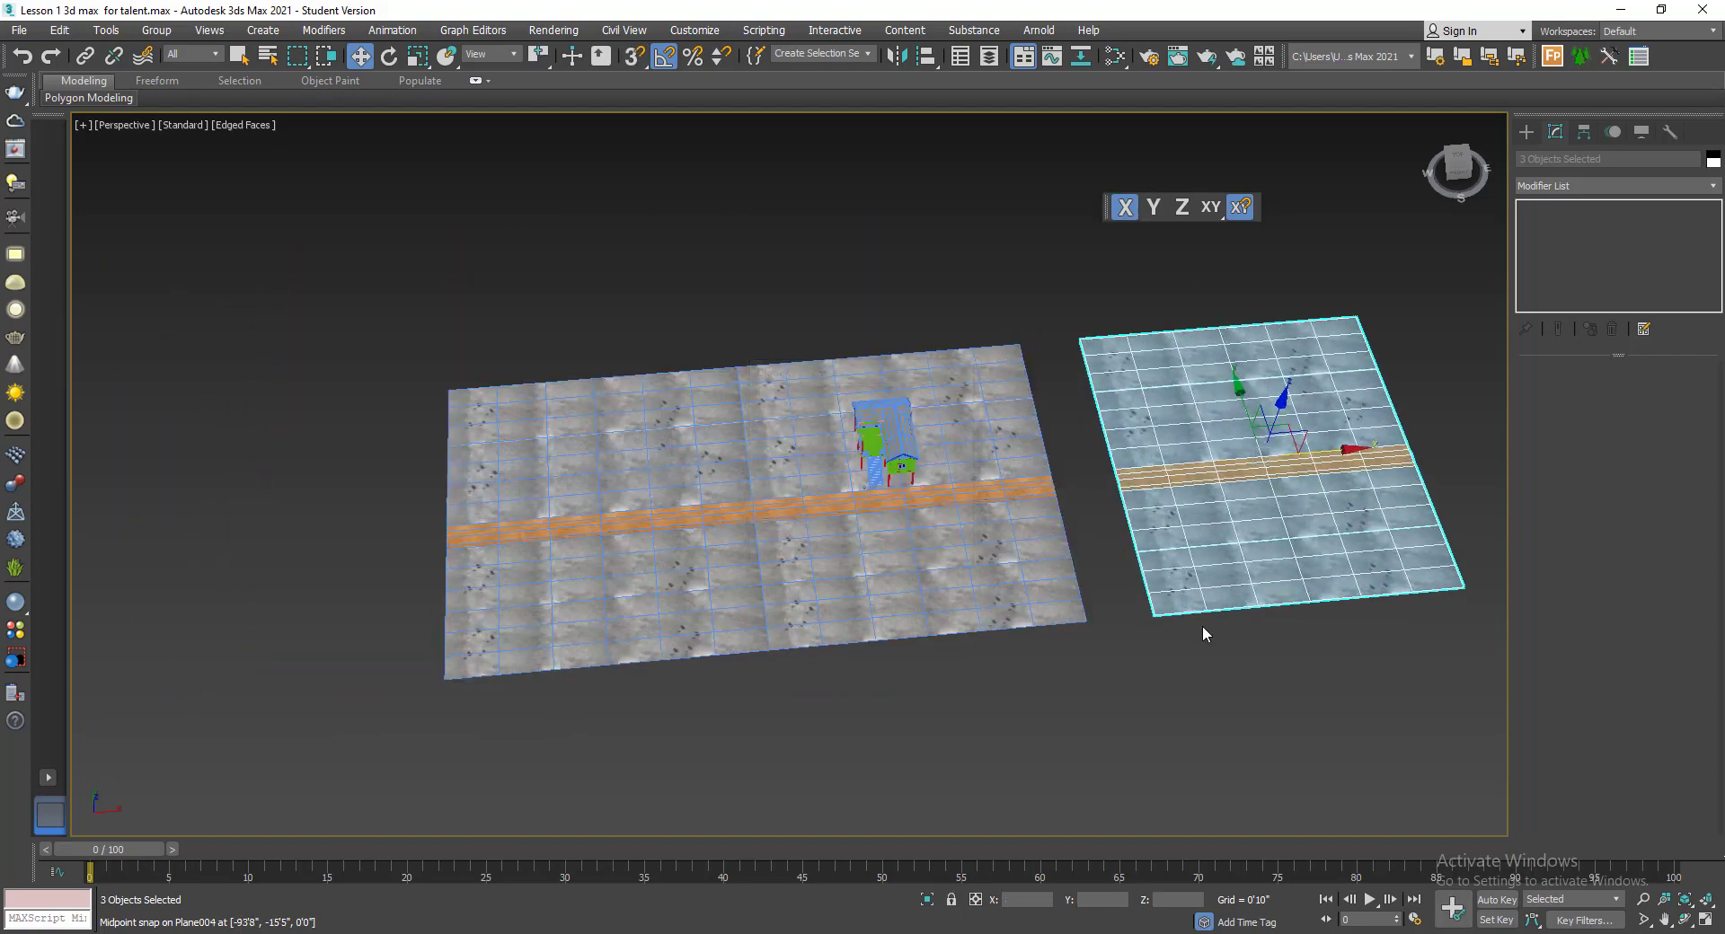
scroll(1120, 585, up, 5)
key(s)
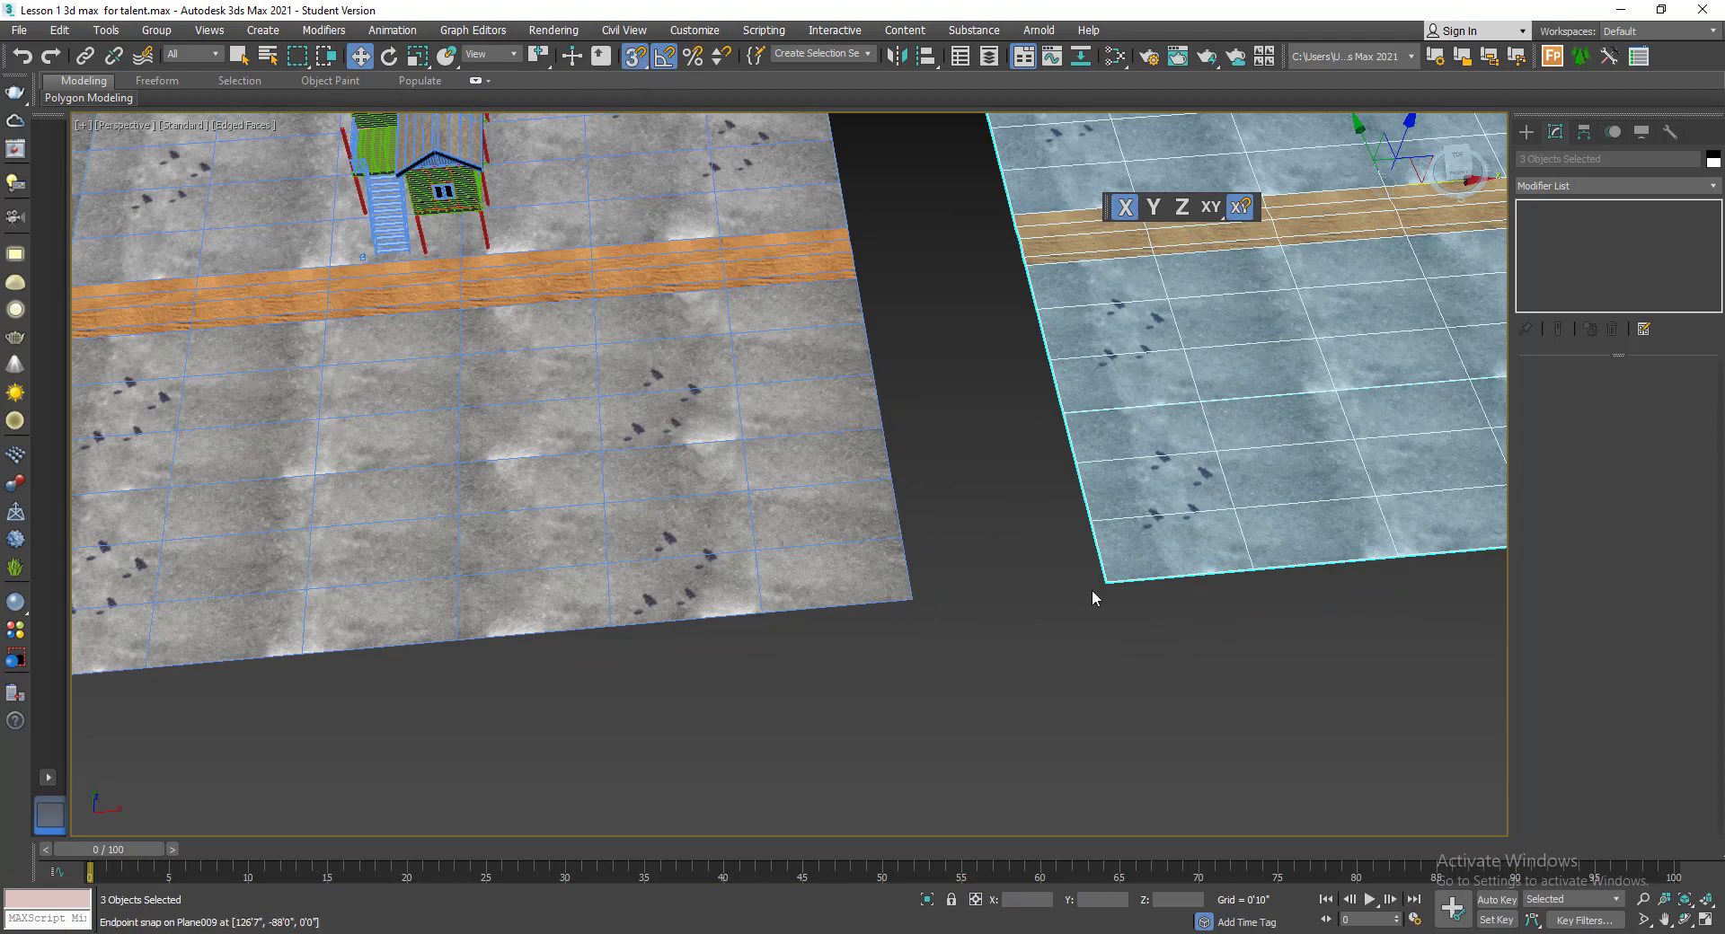
drag(1108, 573, 910, 601)
scroll(993, 659, down, 5)
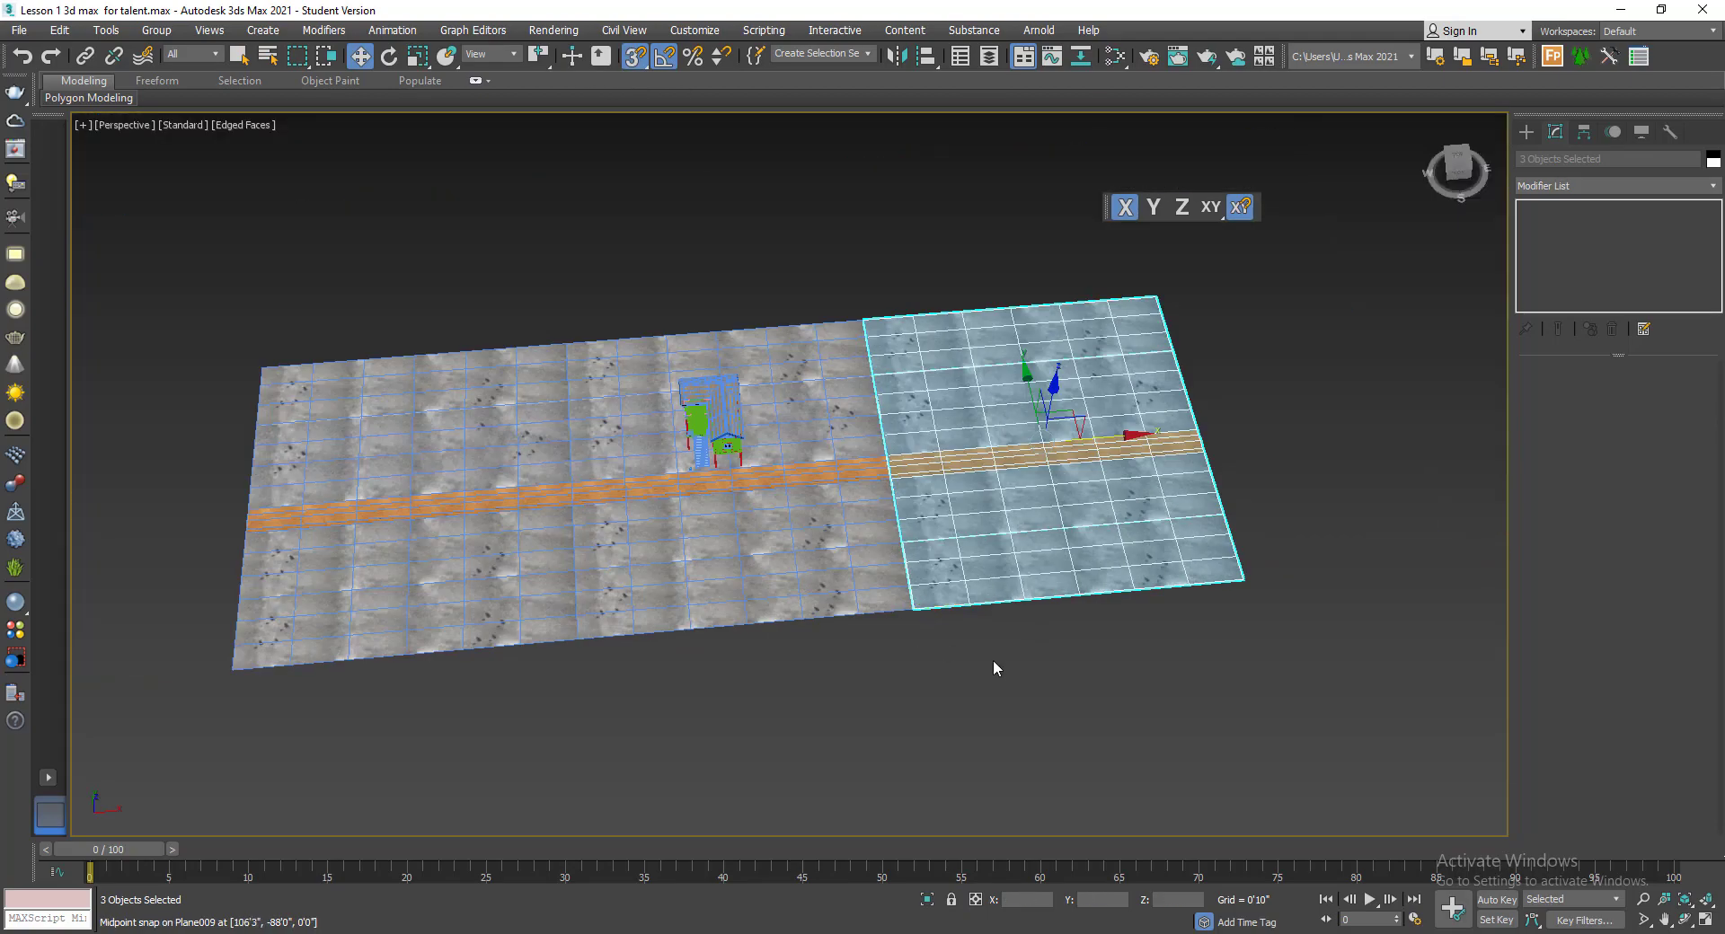
- Deselect the copied ground pieces and turn snapping off
alt+middle_drag(938, 672, 1086, 628)
scroll(1070, 584, up, 6)
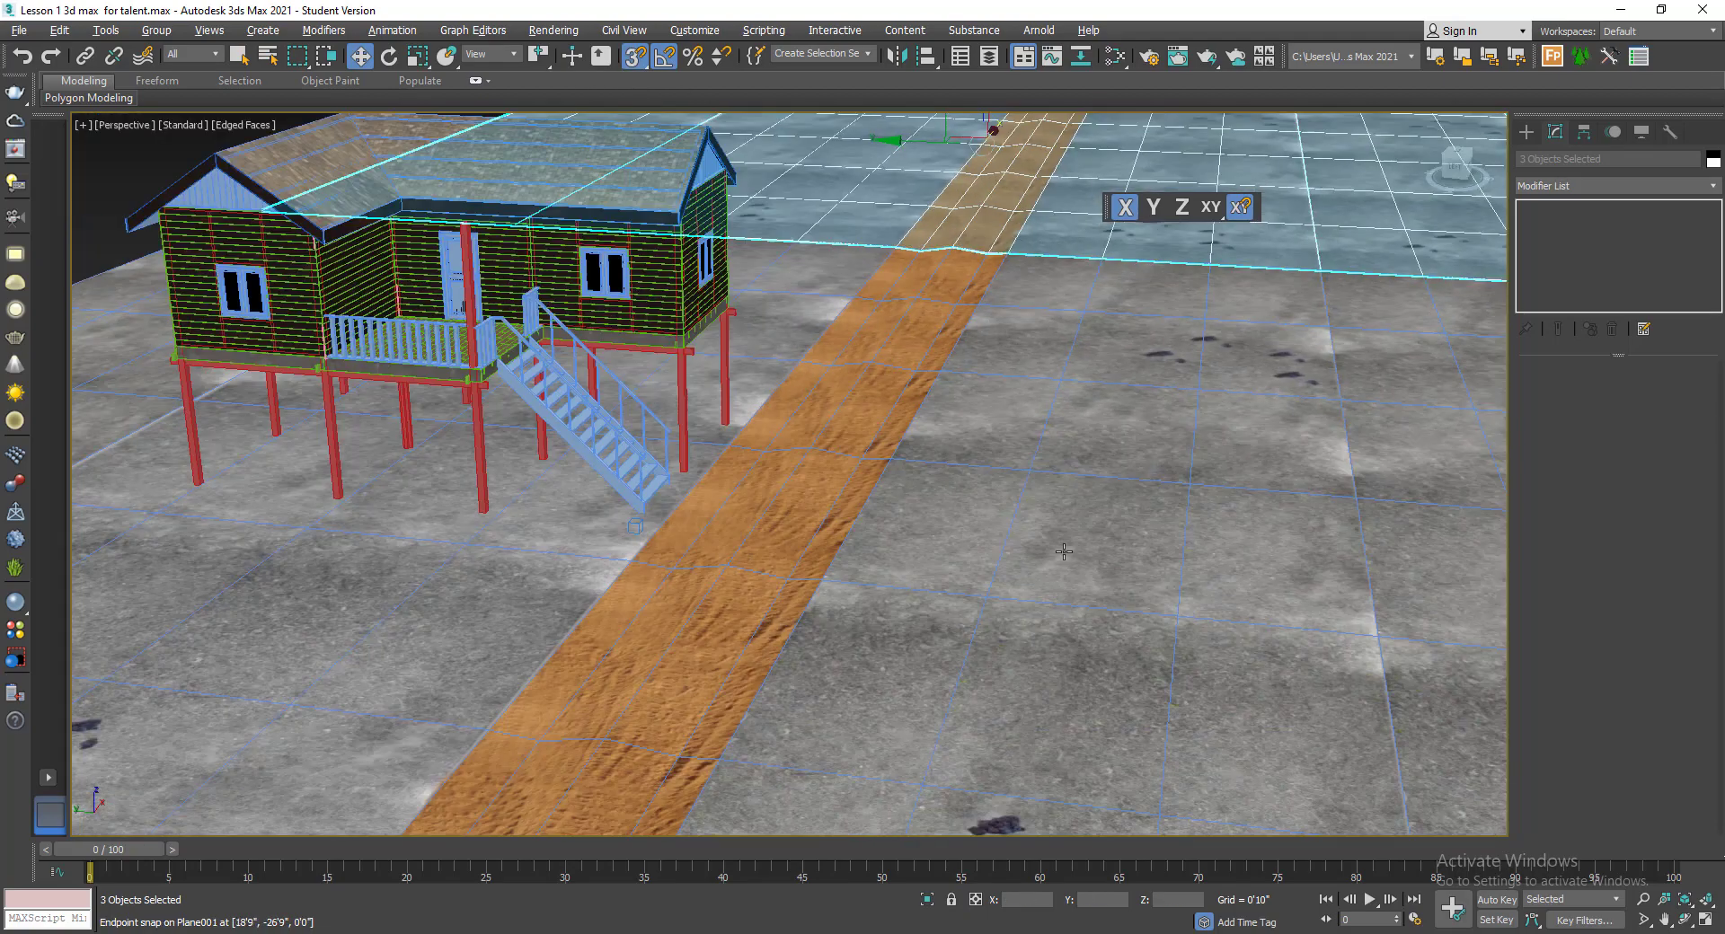
alt+middle_drag(1064, 551, 1046, 554)
scroll(1046, 554, down, 4)
scroll(1046, 554, down, 3)
click(770, 524)
scroll(778, 521, down, 4)
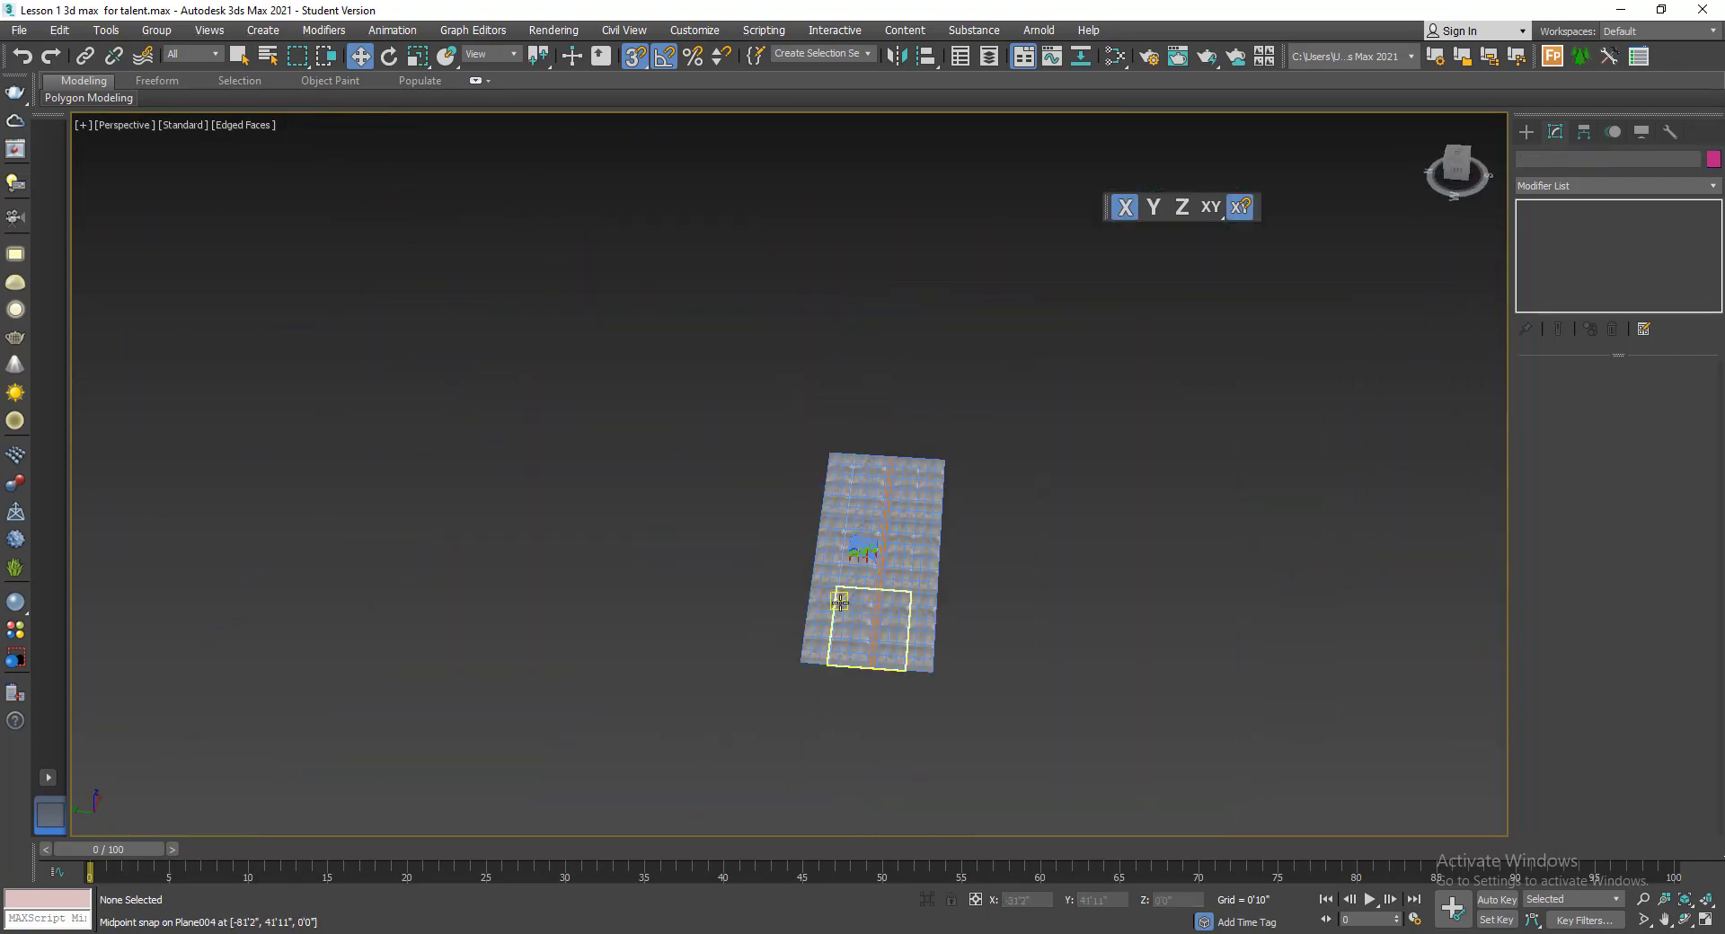
scroll(846, 594, up, 4)
key(s)
- Select the three narrow outer ground strips on the house's side and make one copy of them outward along Y
click(791, 632)
ctrl+click(801, 539)
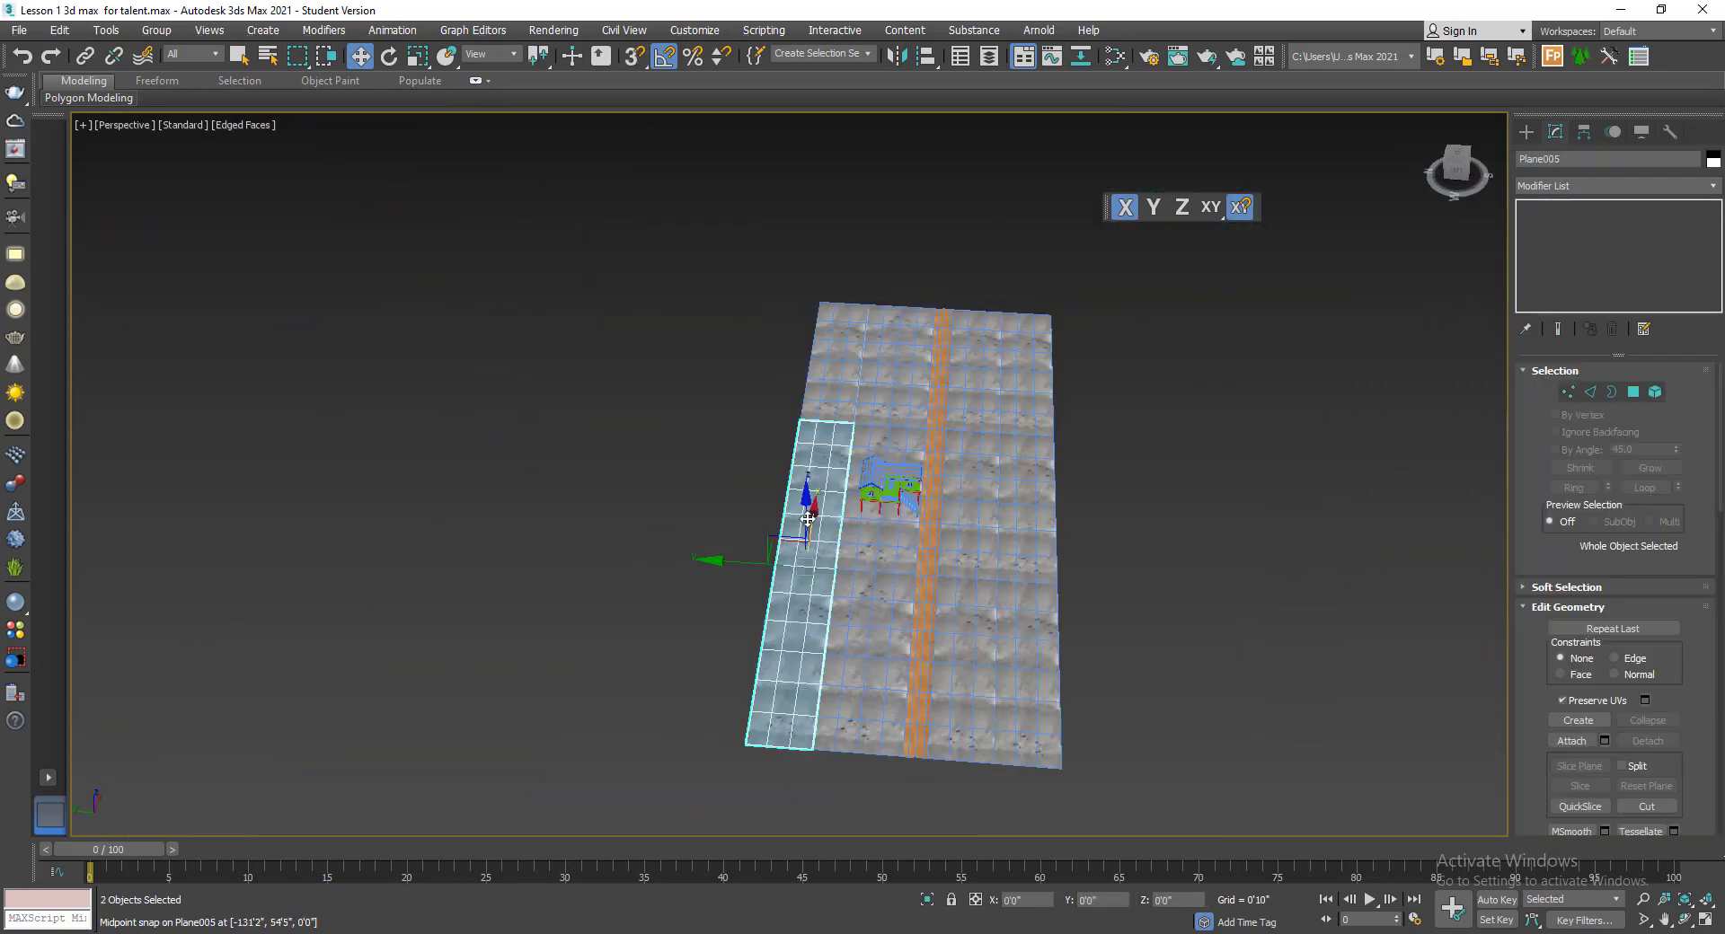
ctrl+click(843, 375)
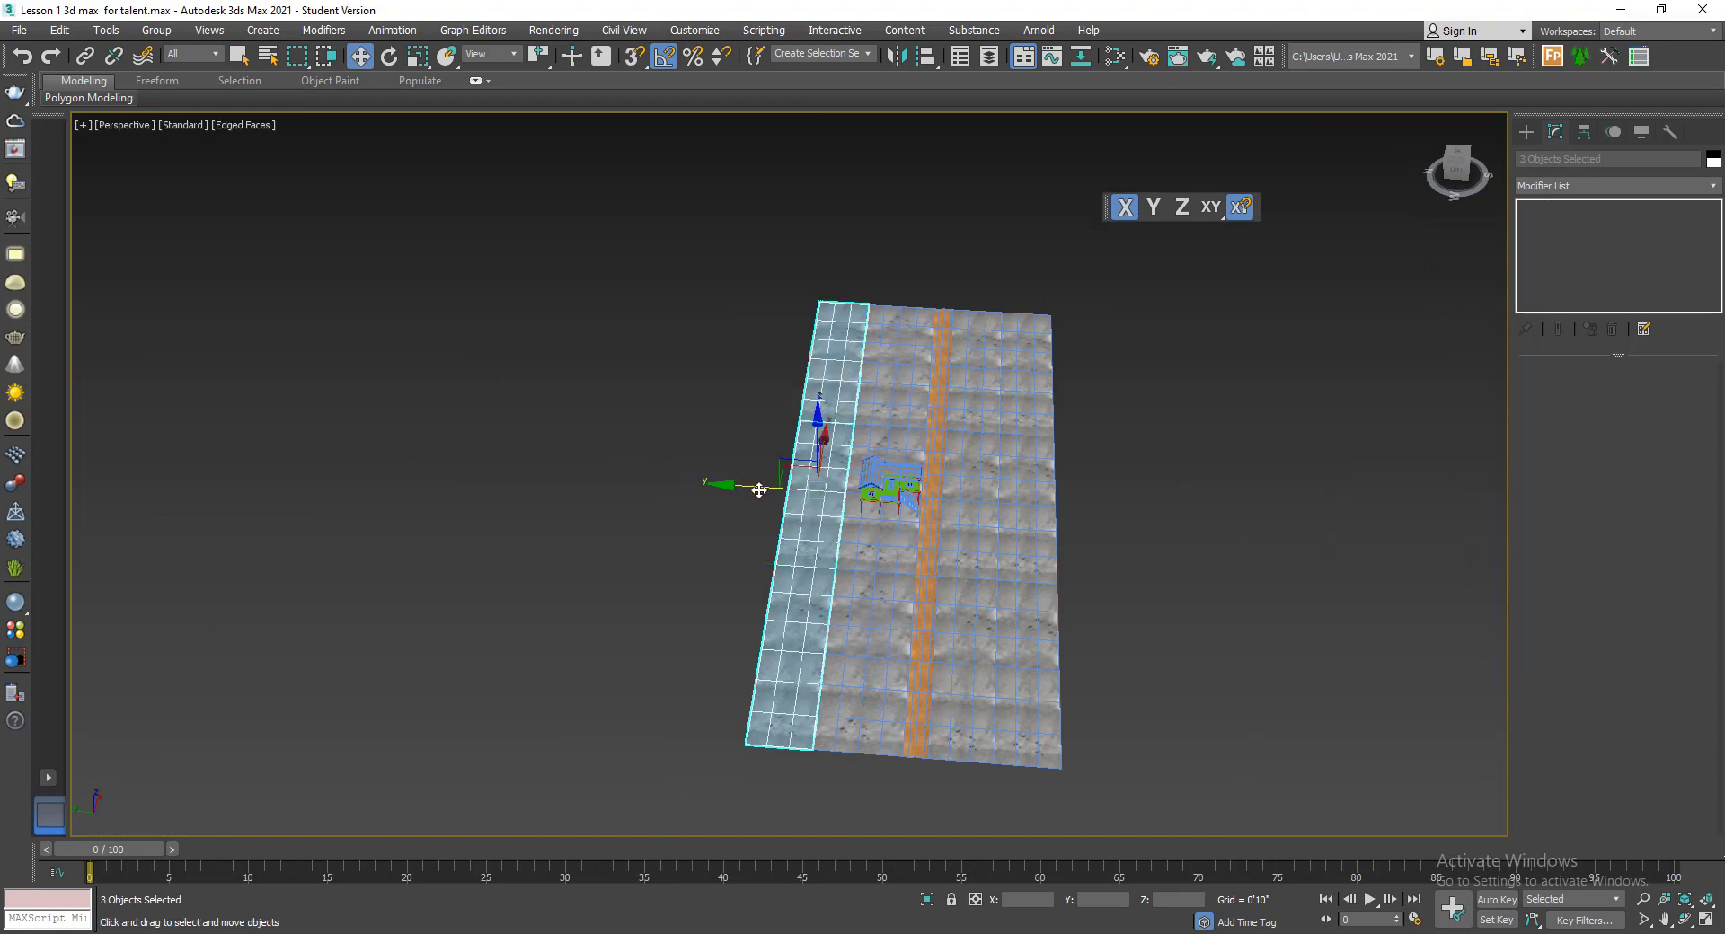
shift+drag(759, 490, 655, 467)
click(854, 551)
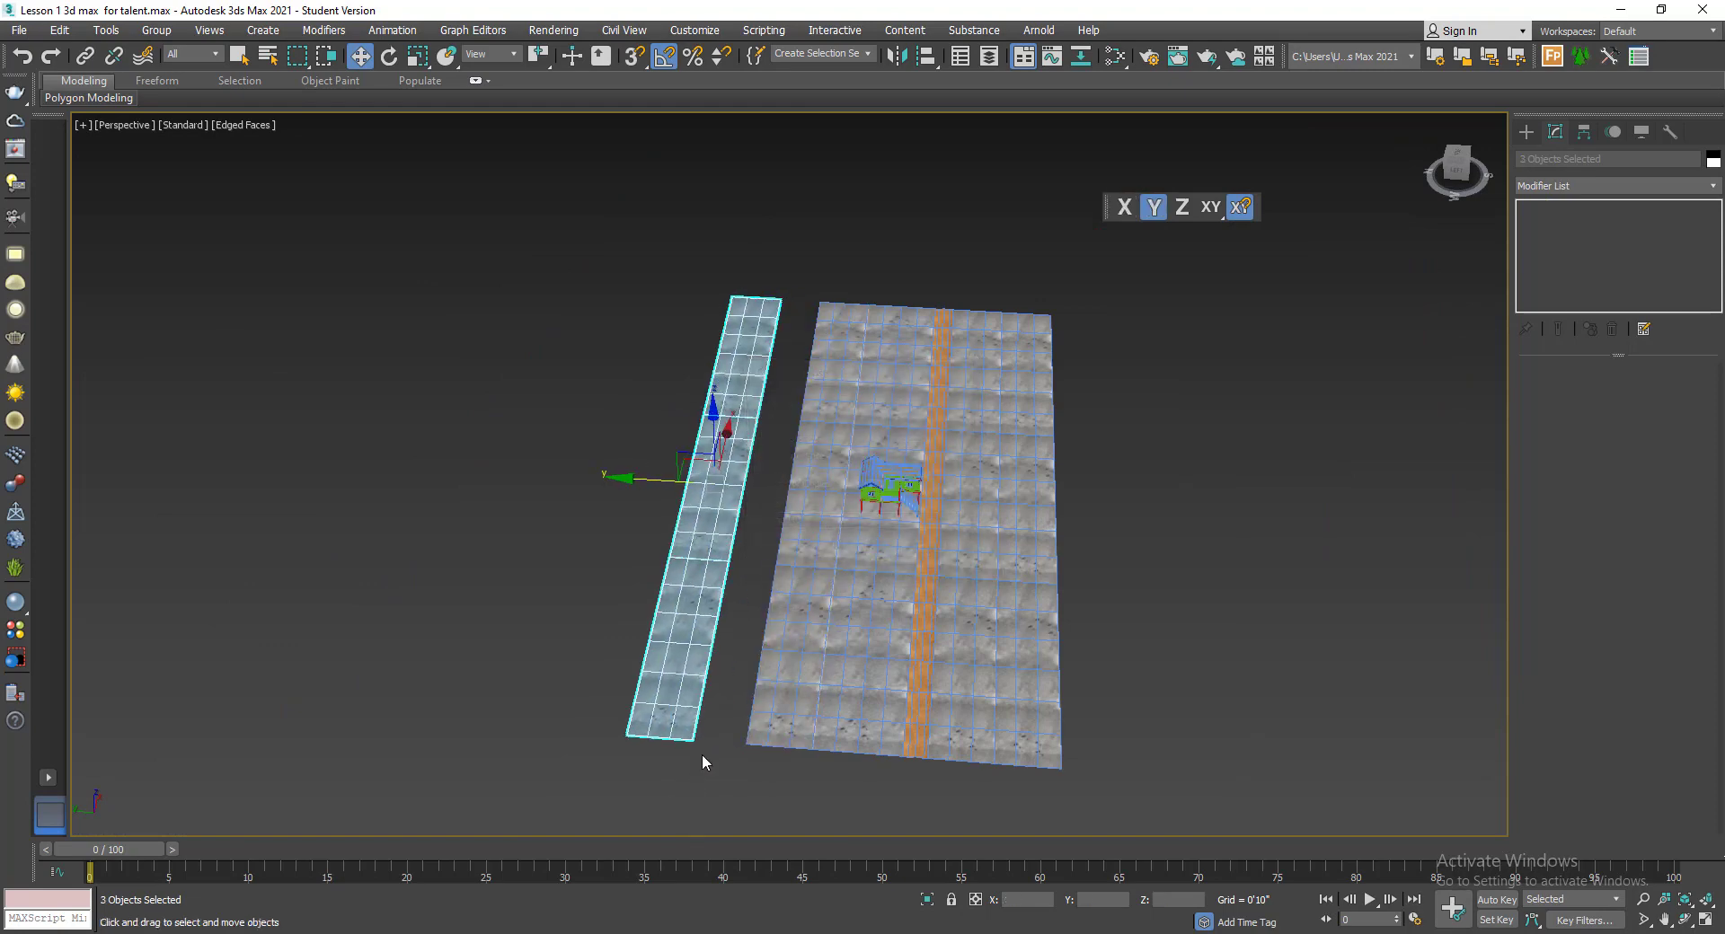
- Turn snapping on and snap the copied strips' inner corner to the ground's outer corner so they join
scroll(703, 761, up, 5)
key(s)
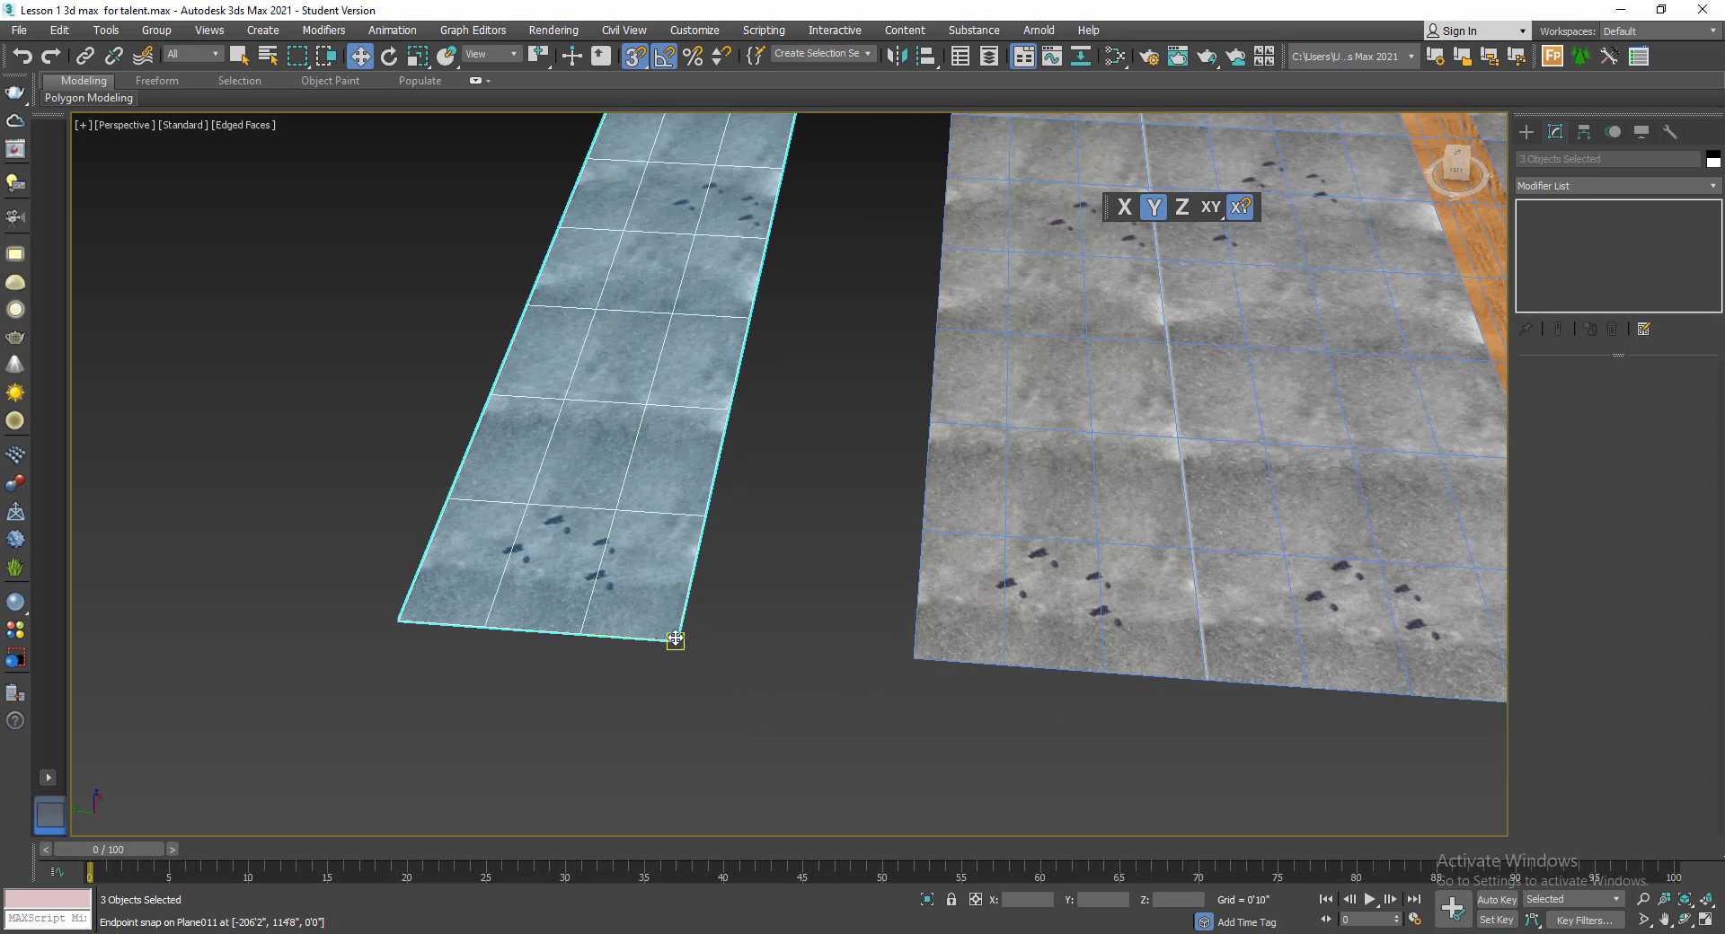
drag(680, 641, 910, 652)
scroll(910, 652, down, 3)
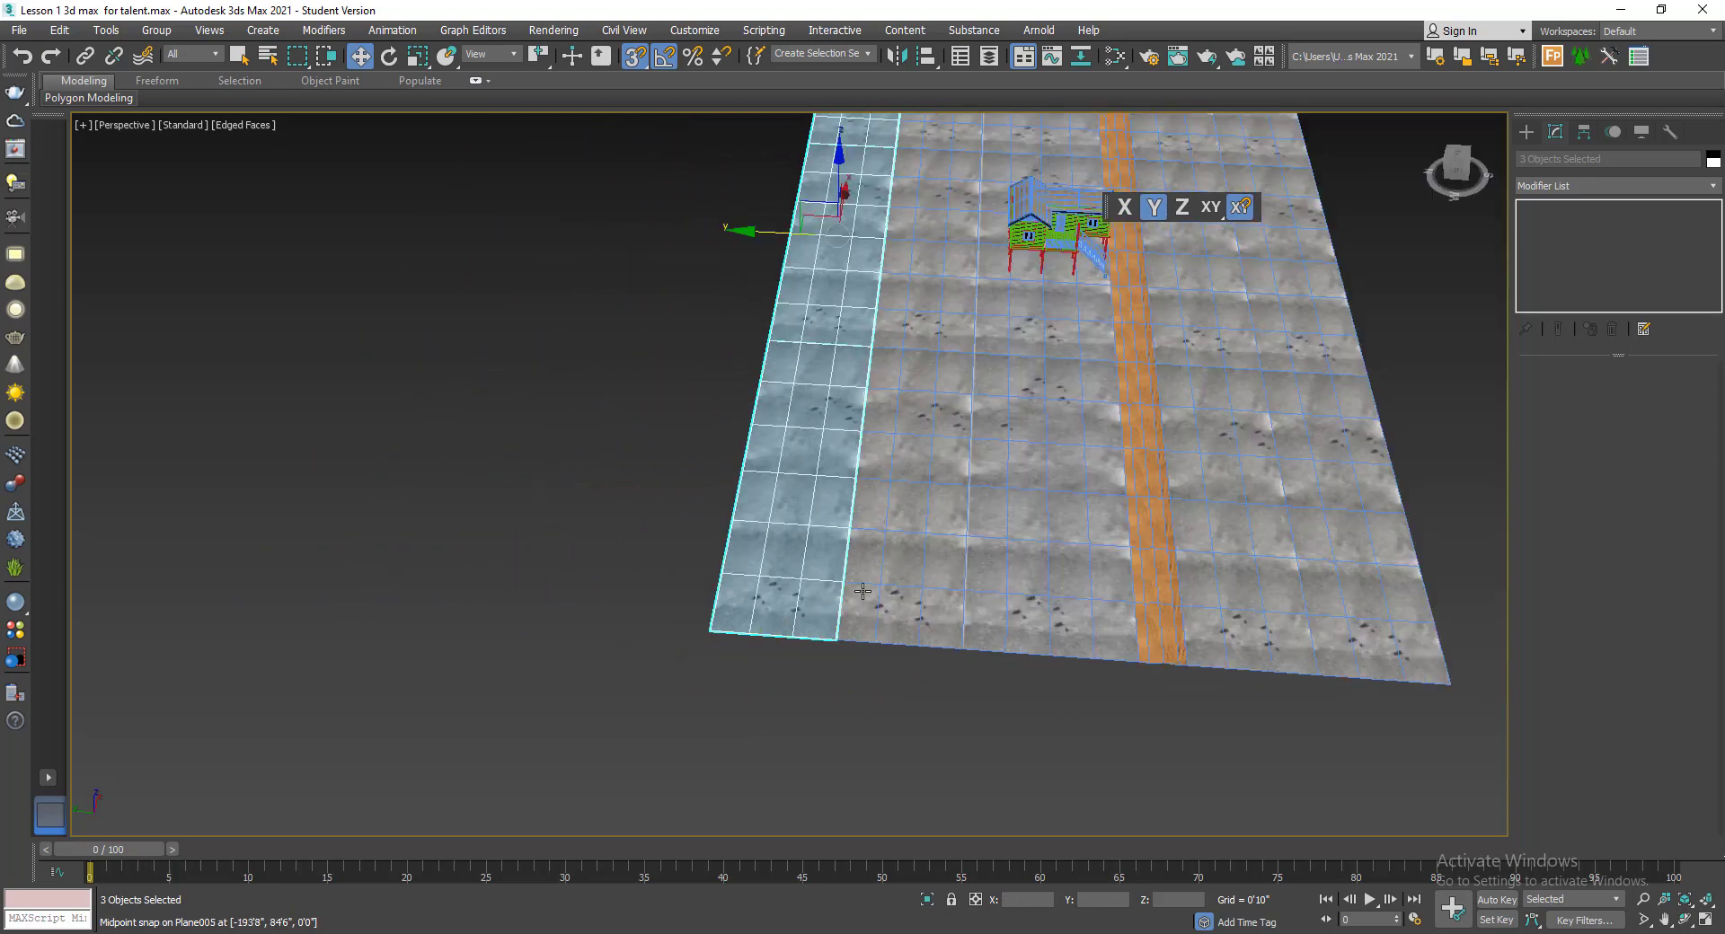
middle_drag(845, 584, 845, 638)
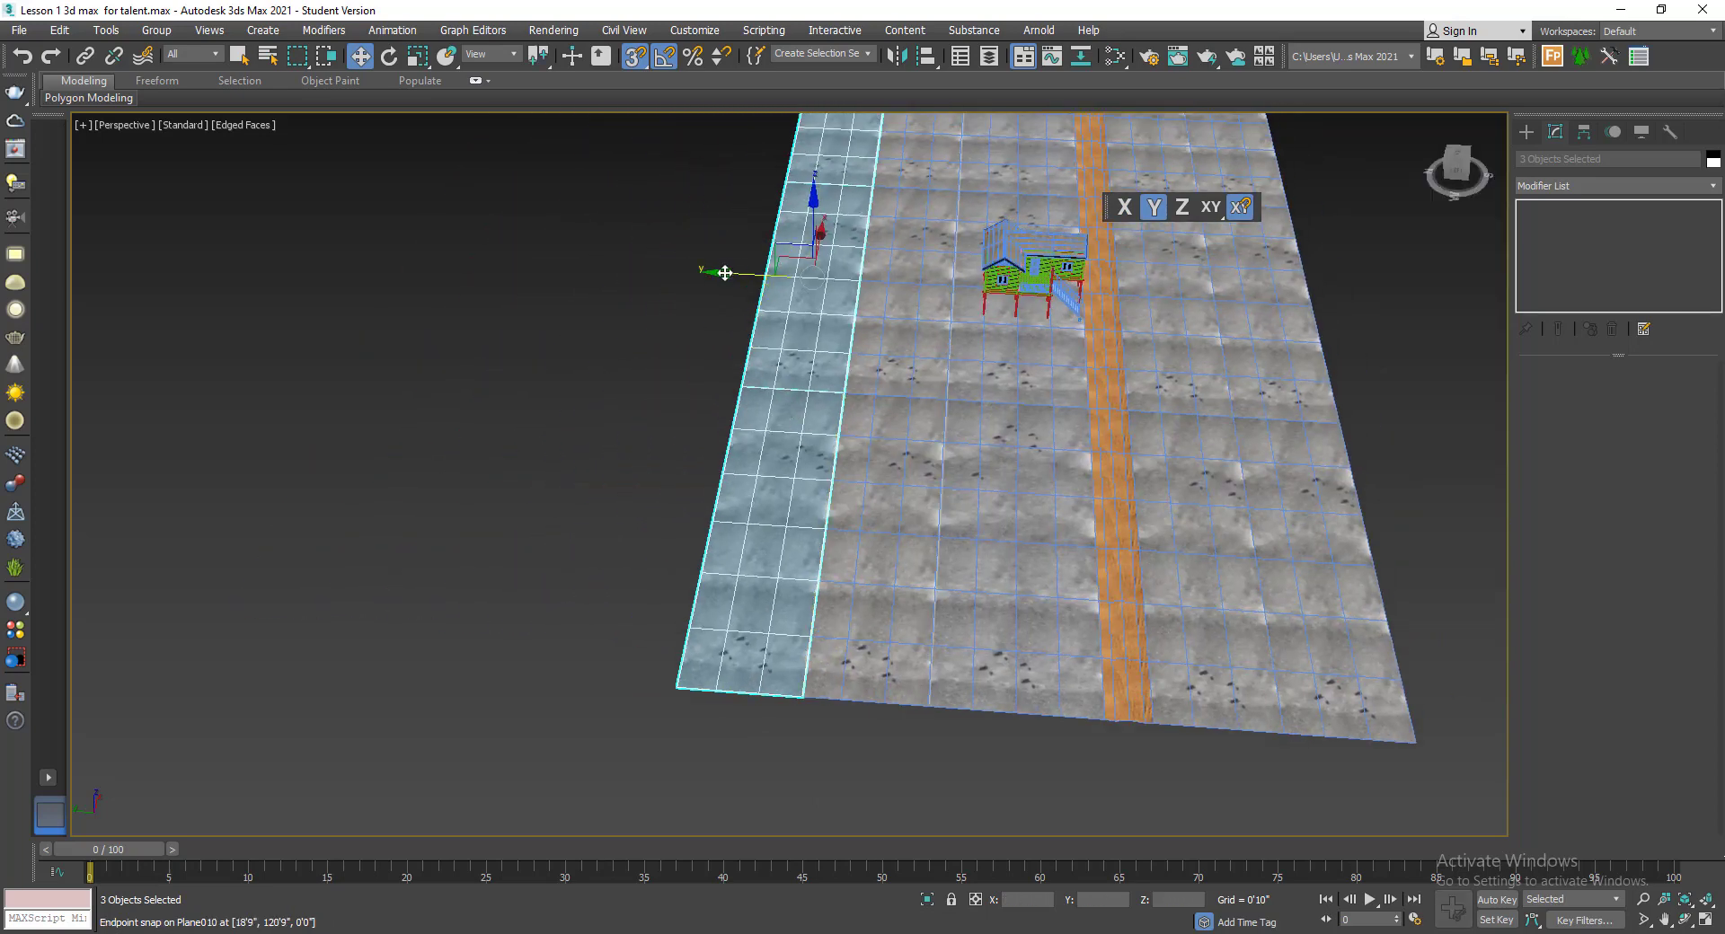
- Make another copy of the strip row outward along Y and snap its inner corner to the previous row's outer corner
shift+drag(716, 273, 668, 337)
key(Return)
scroll(516, 725, up, 5)
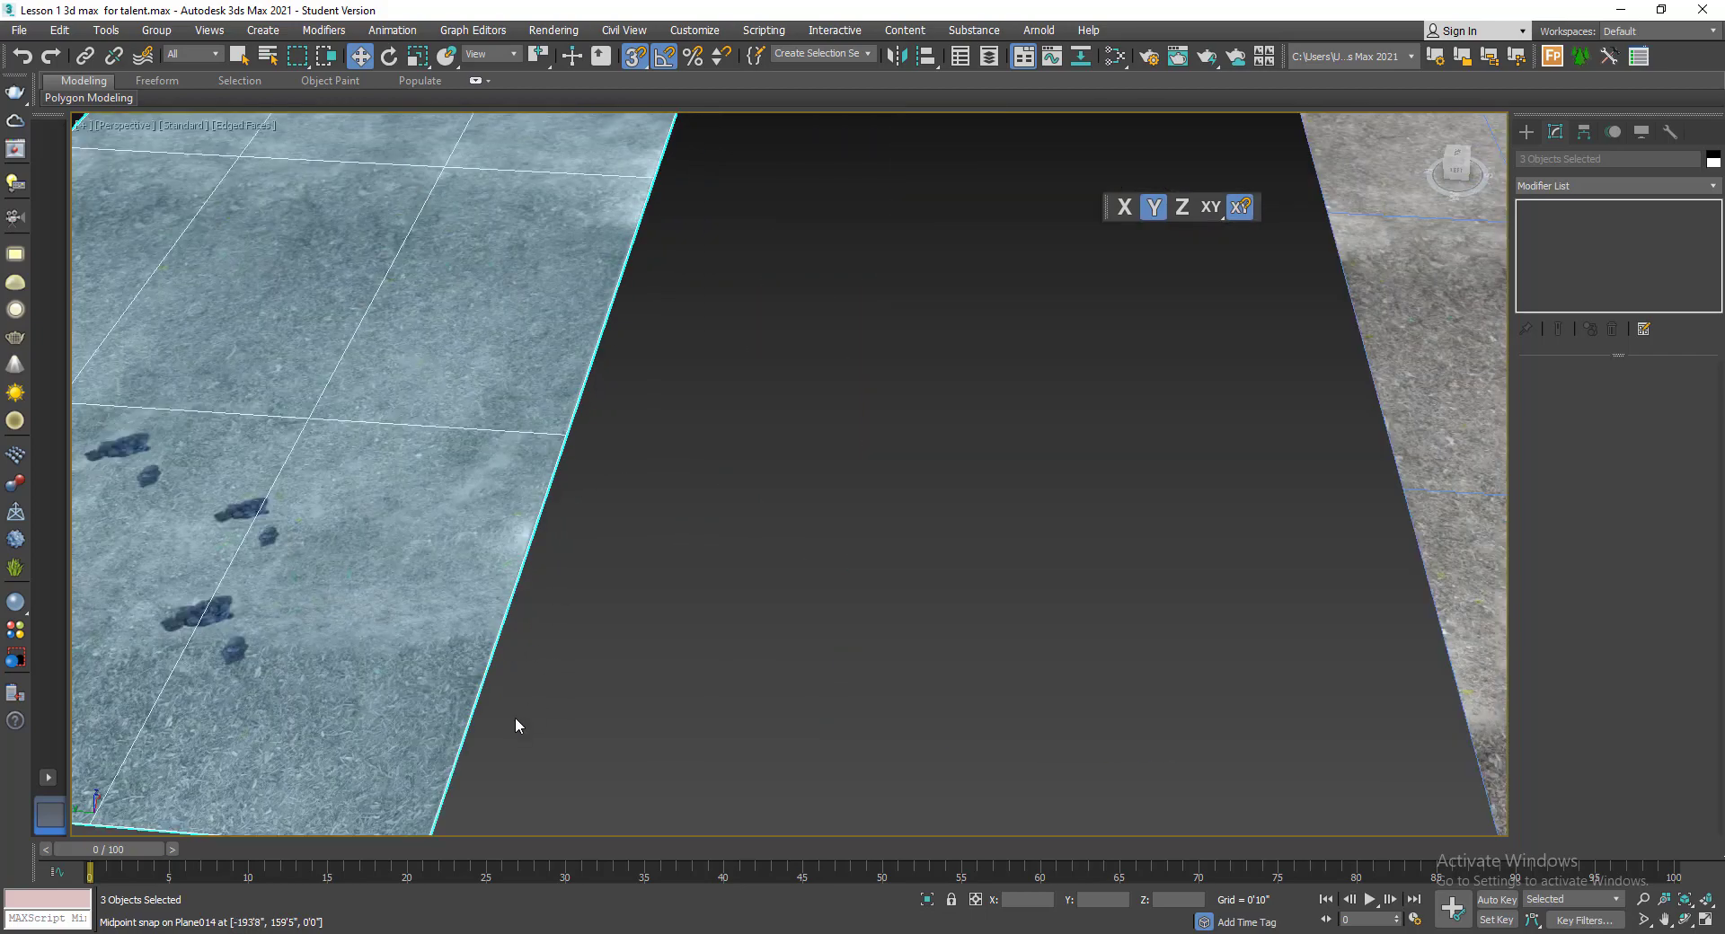
scroll(573, 689, down, 3)
scroll(573, 688, up, 3)
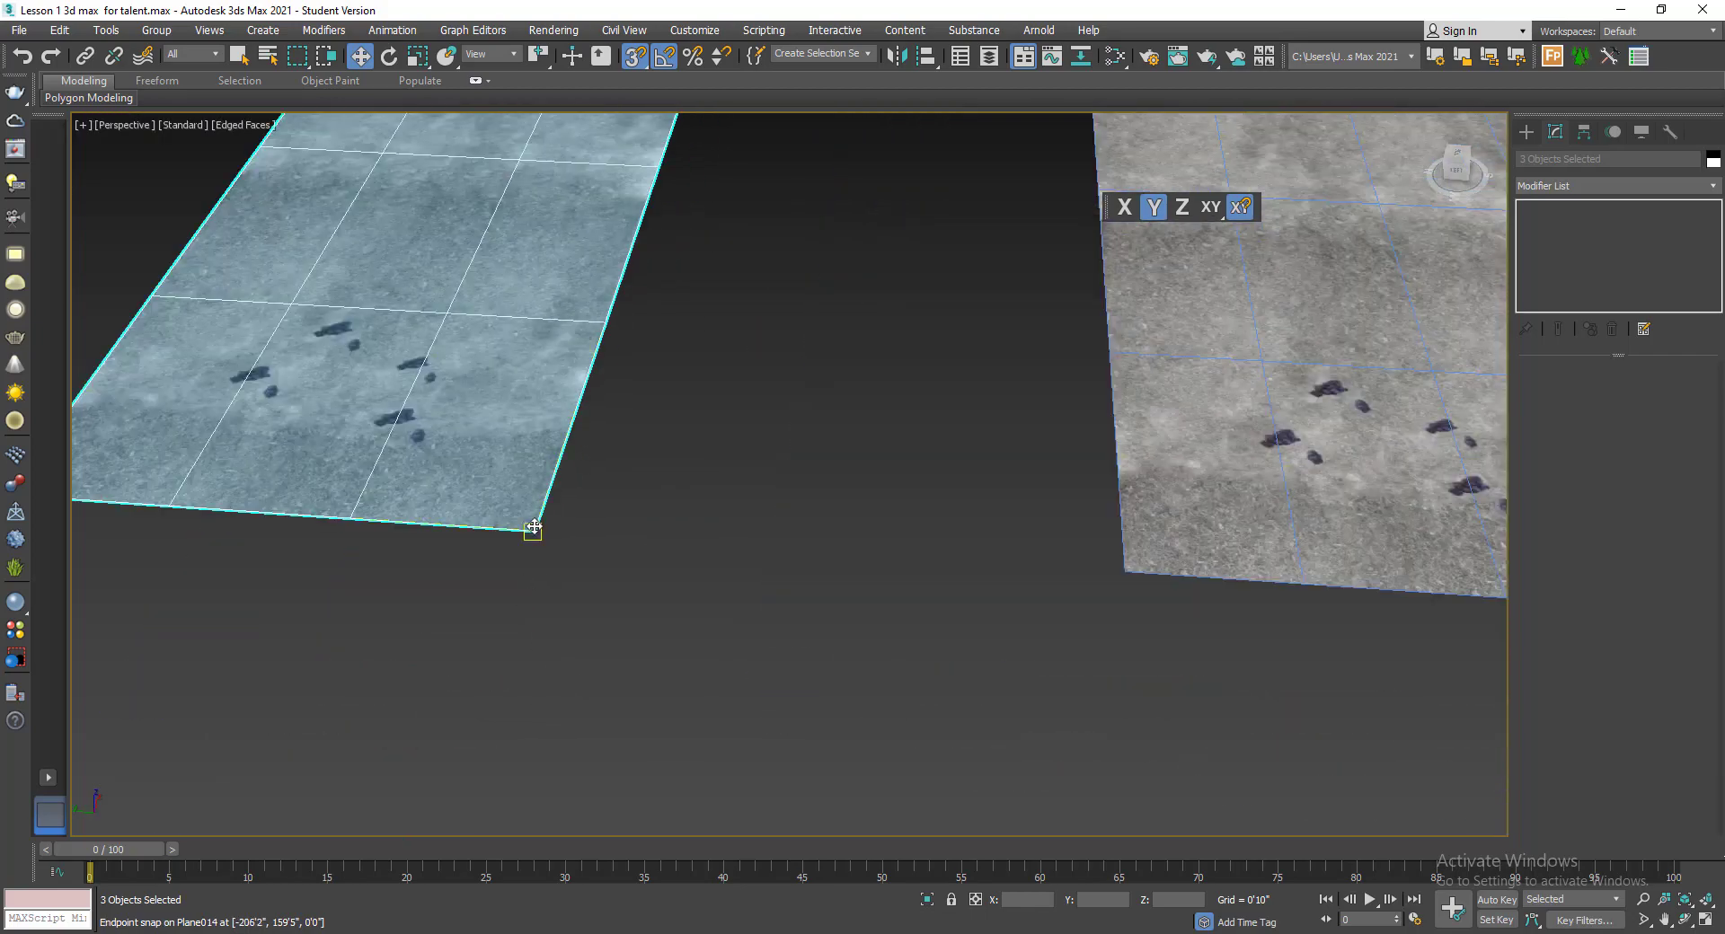
drag(533, 527, 1120, 560)
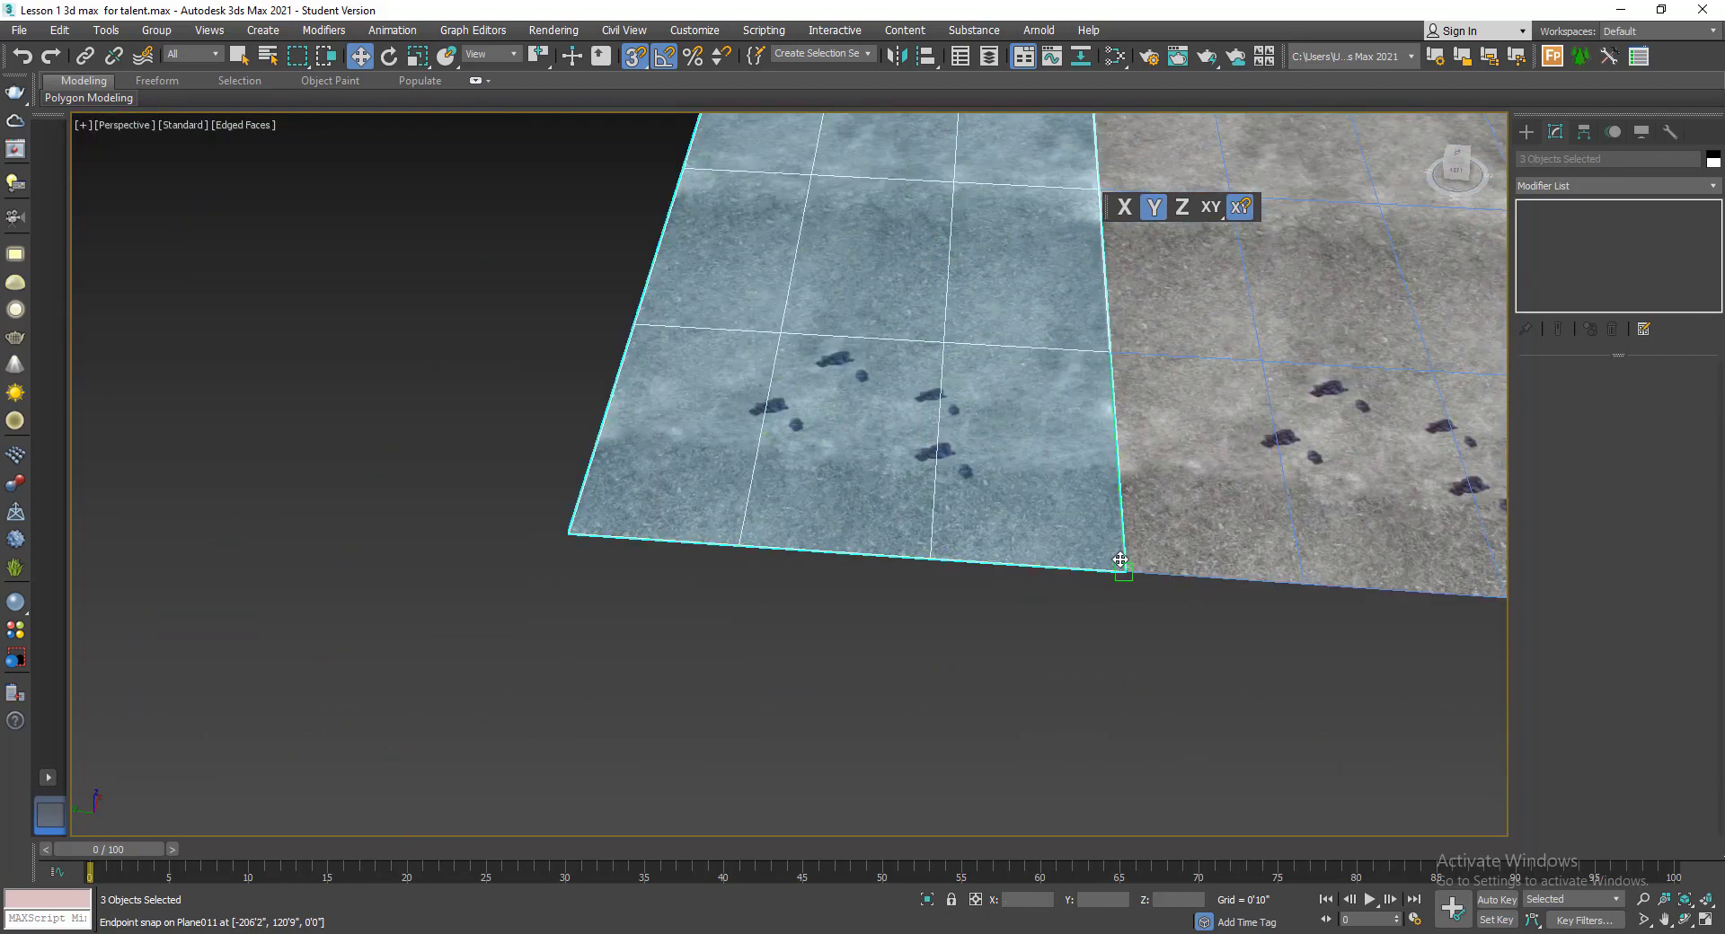
scroll(1120, 560, down, 8)
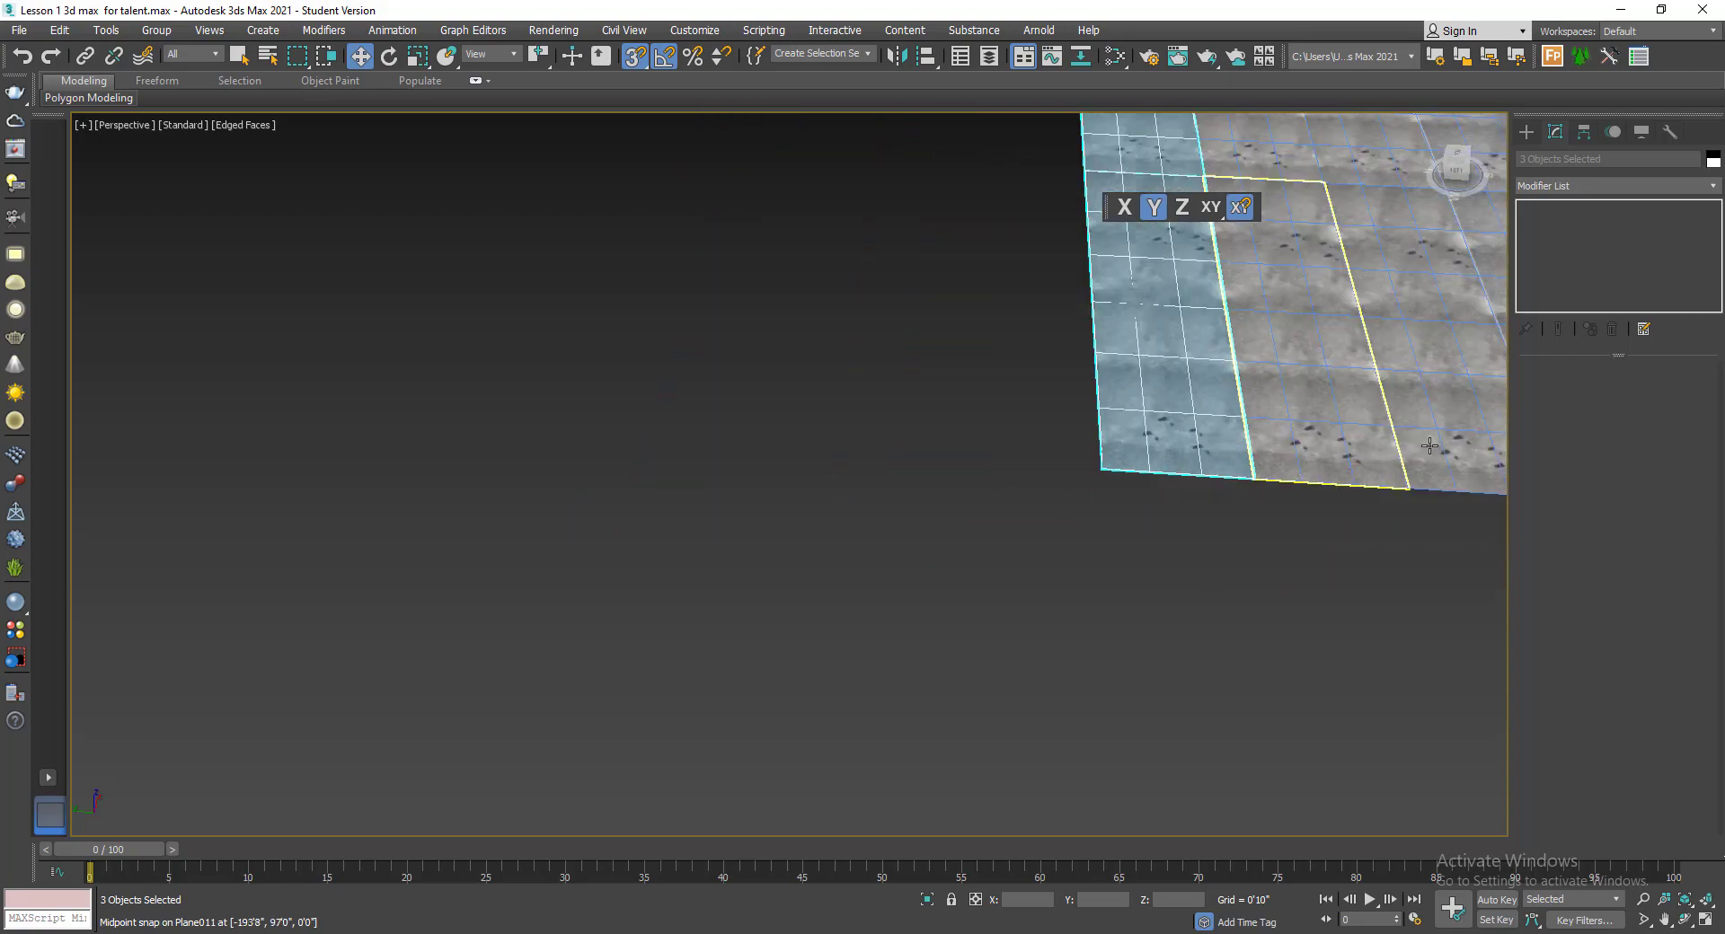
- Create a box about 44'10" long, 28'2" wide and 2'7" high on the ground beneath the house
alt+middle_drag(1023, 571, 993, 604)
scroll(997, 392, up, 4)
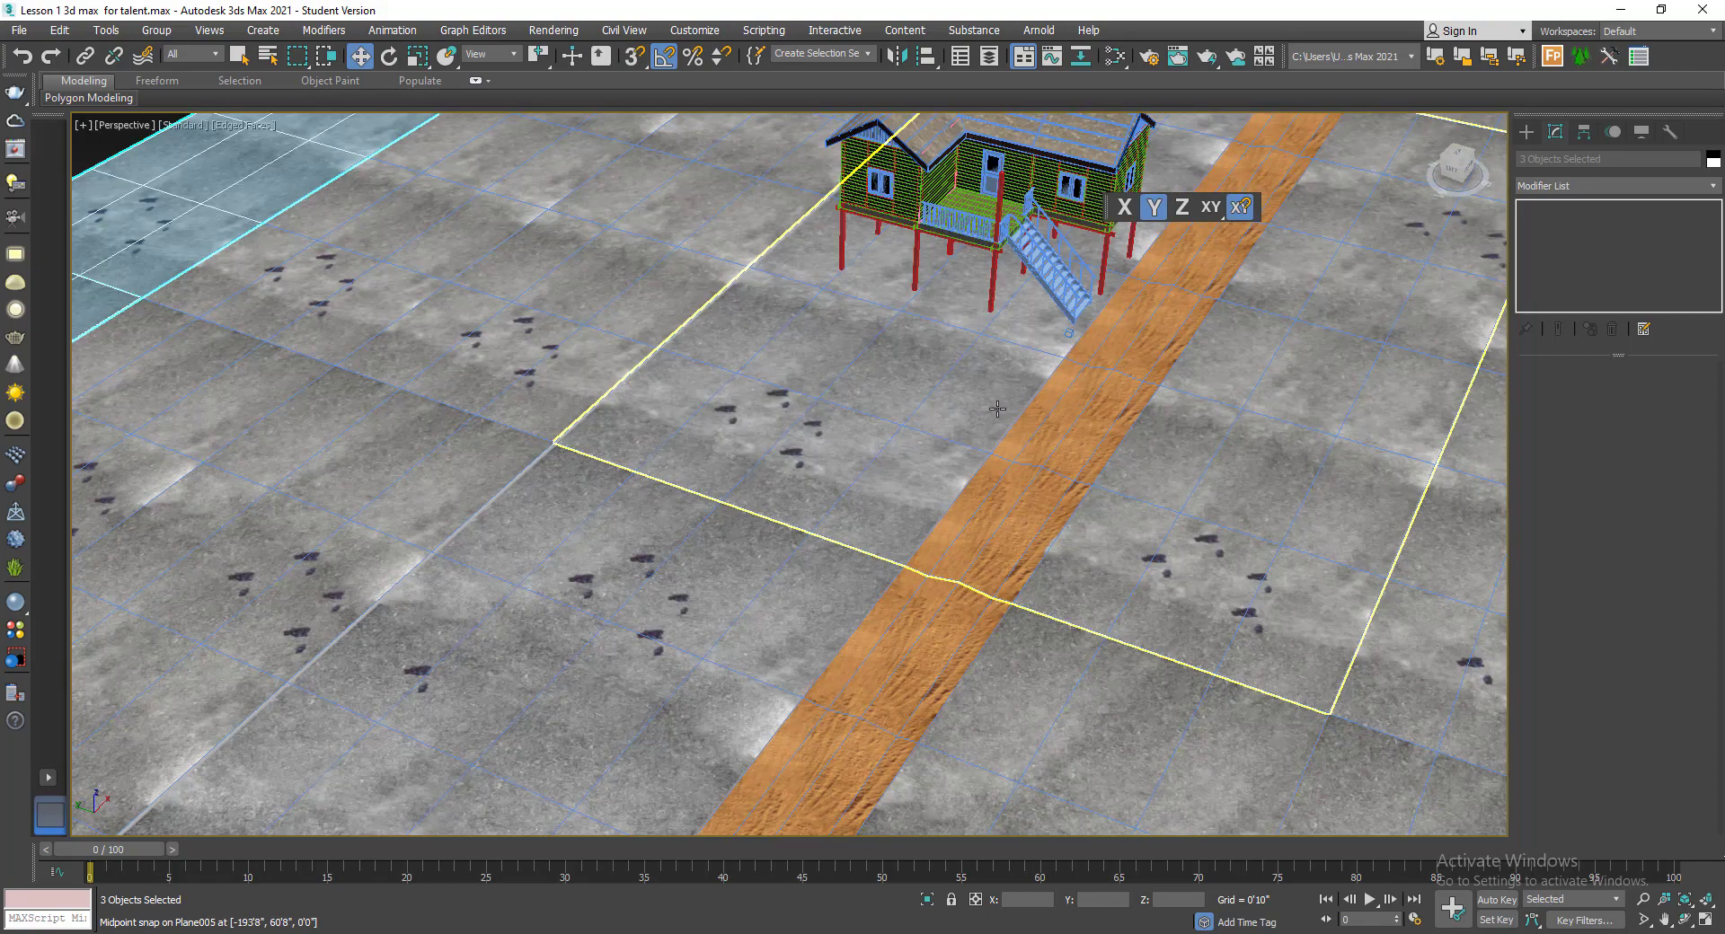
middle_drag(1001, 394, 819, 484)
scroll(818, 484, down, 4)
scroll(881, 428, up, 4)
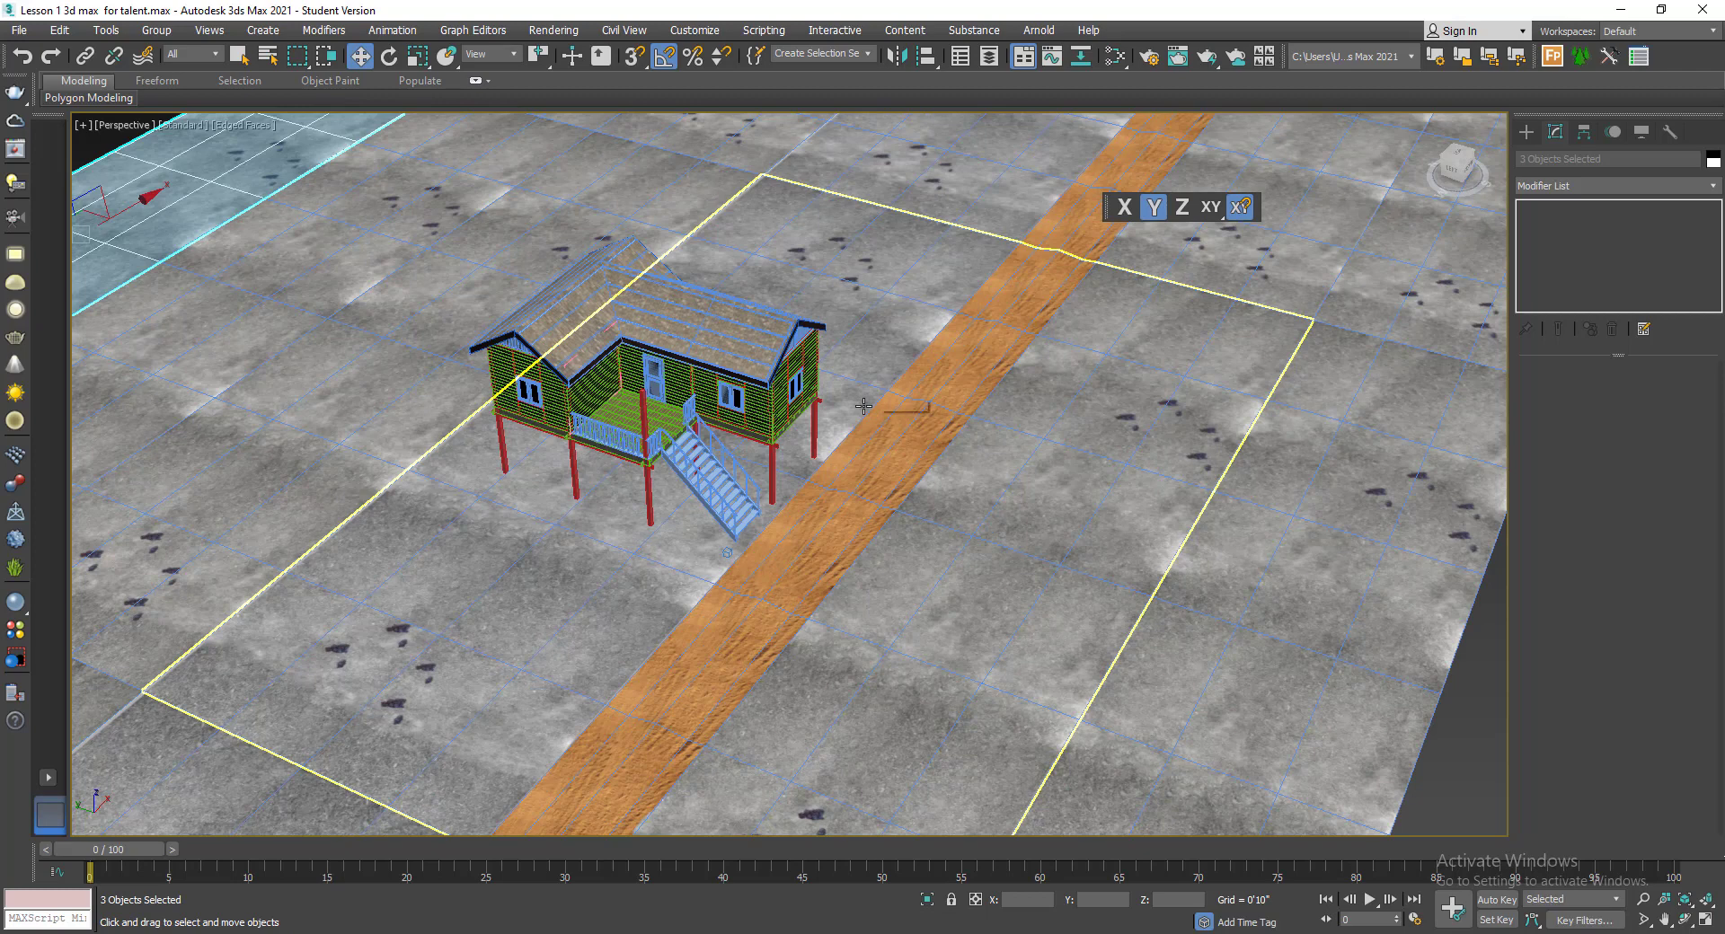
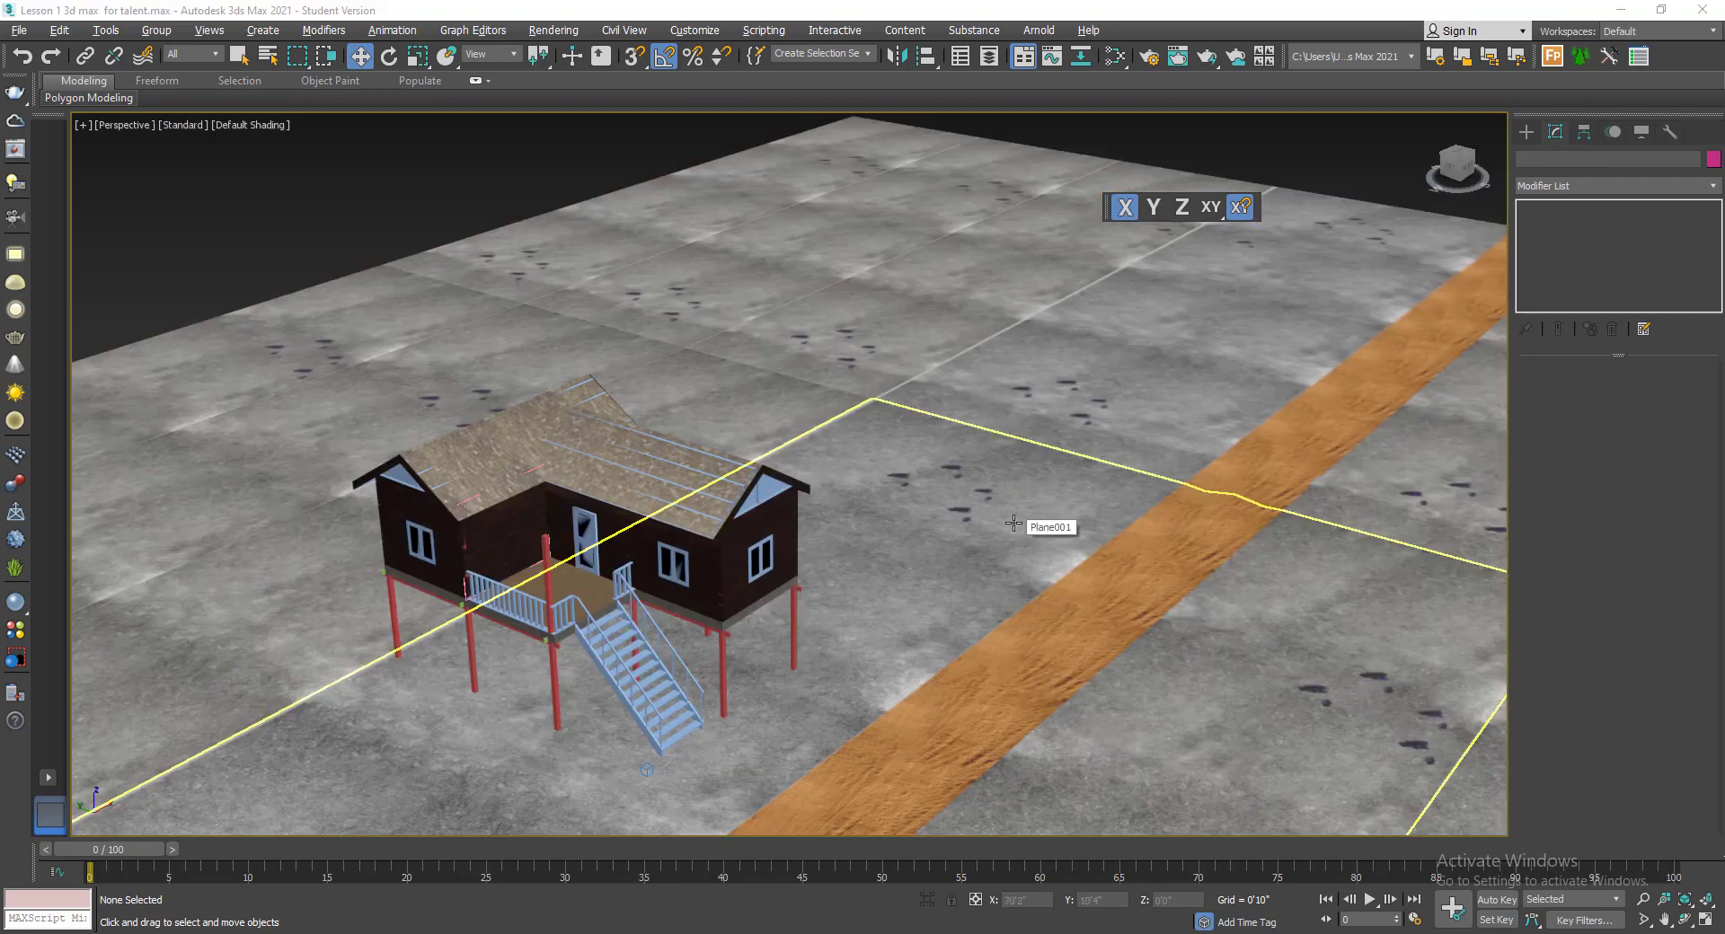
click(1525, 132)
click(1589, 241)
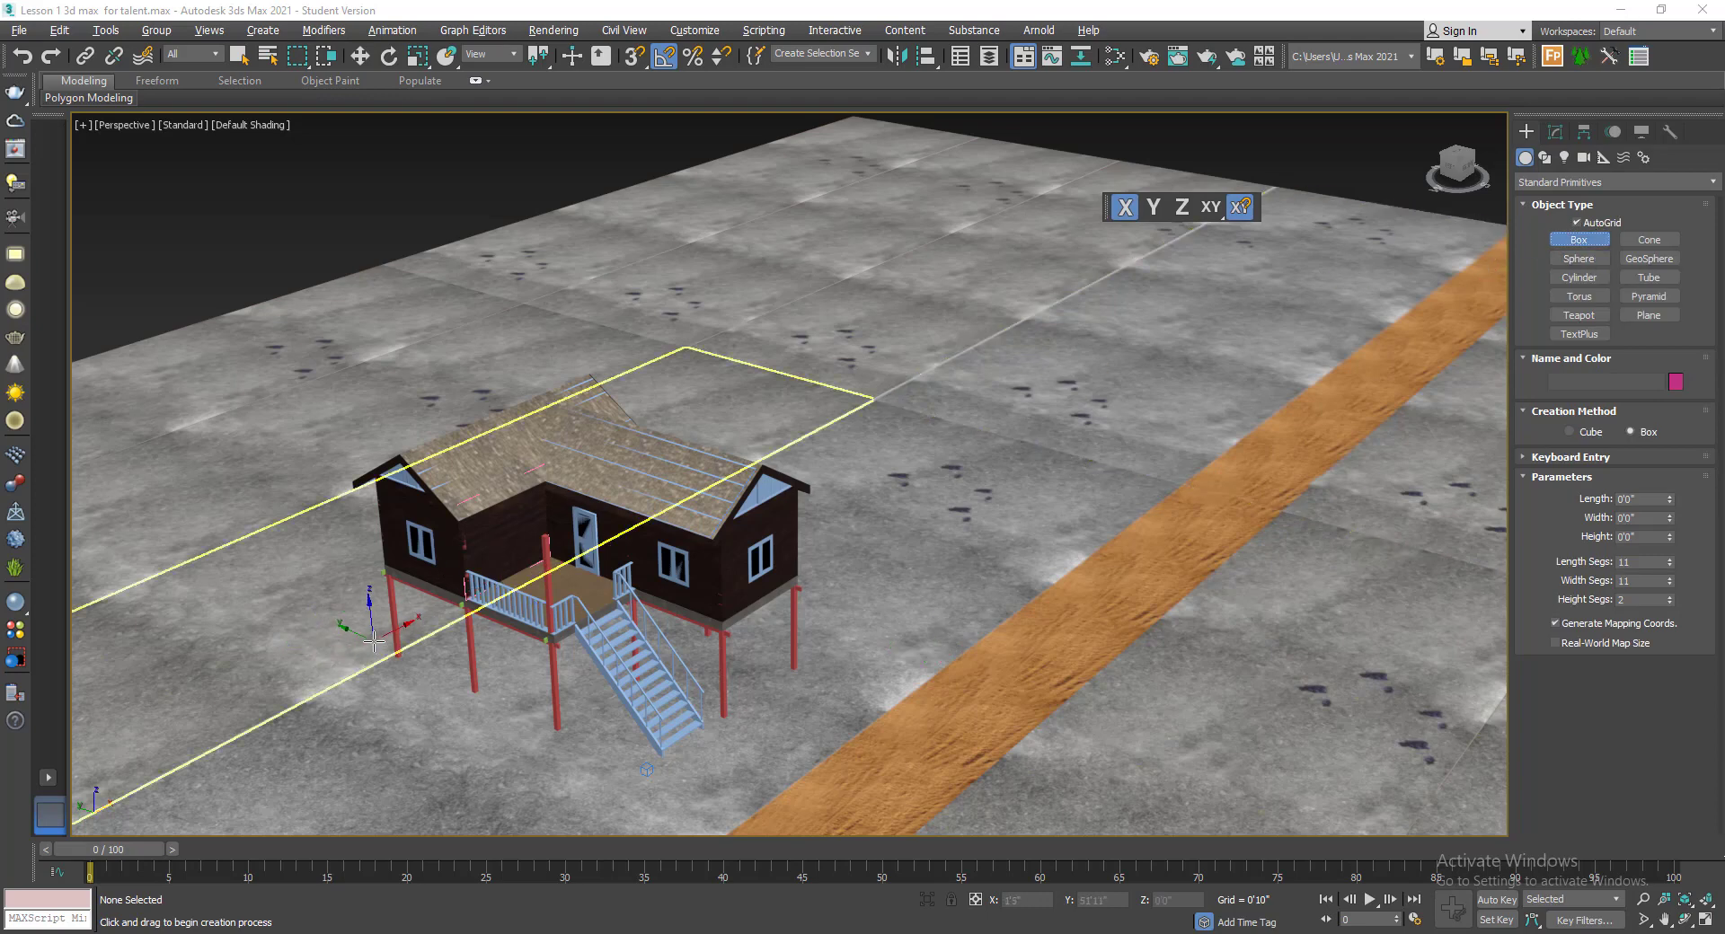
drag(374, 640, 851, 662)
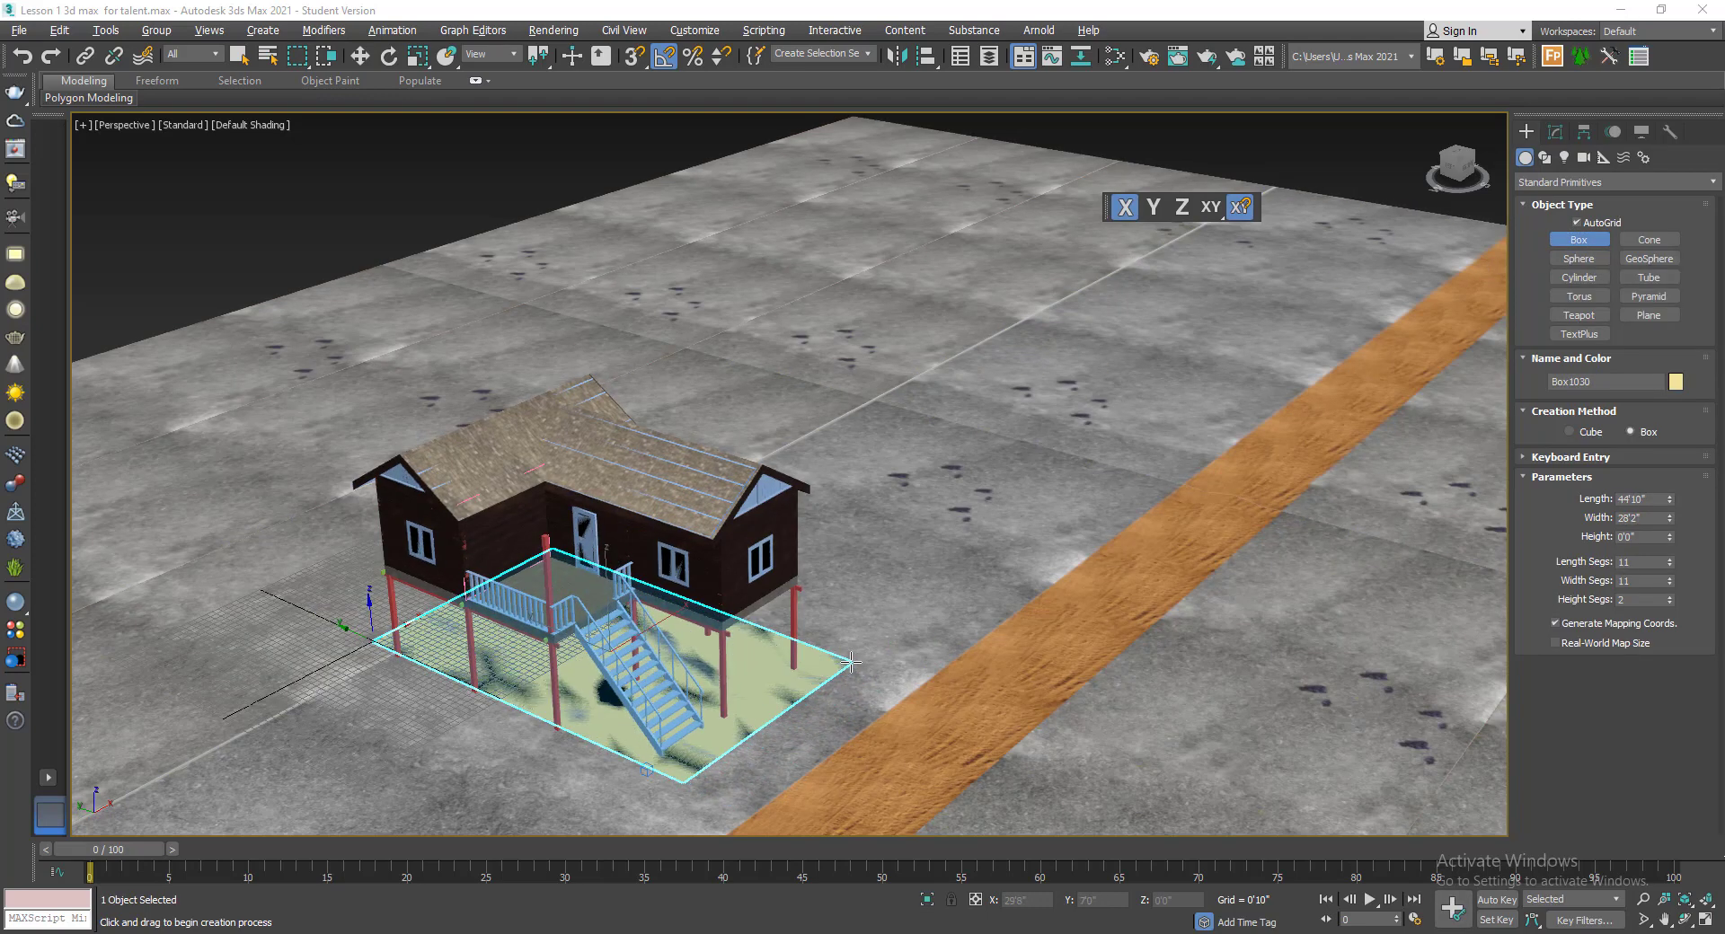
click(850, 641)
right_click(850, 640)
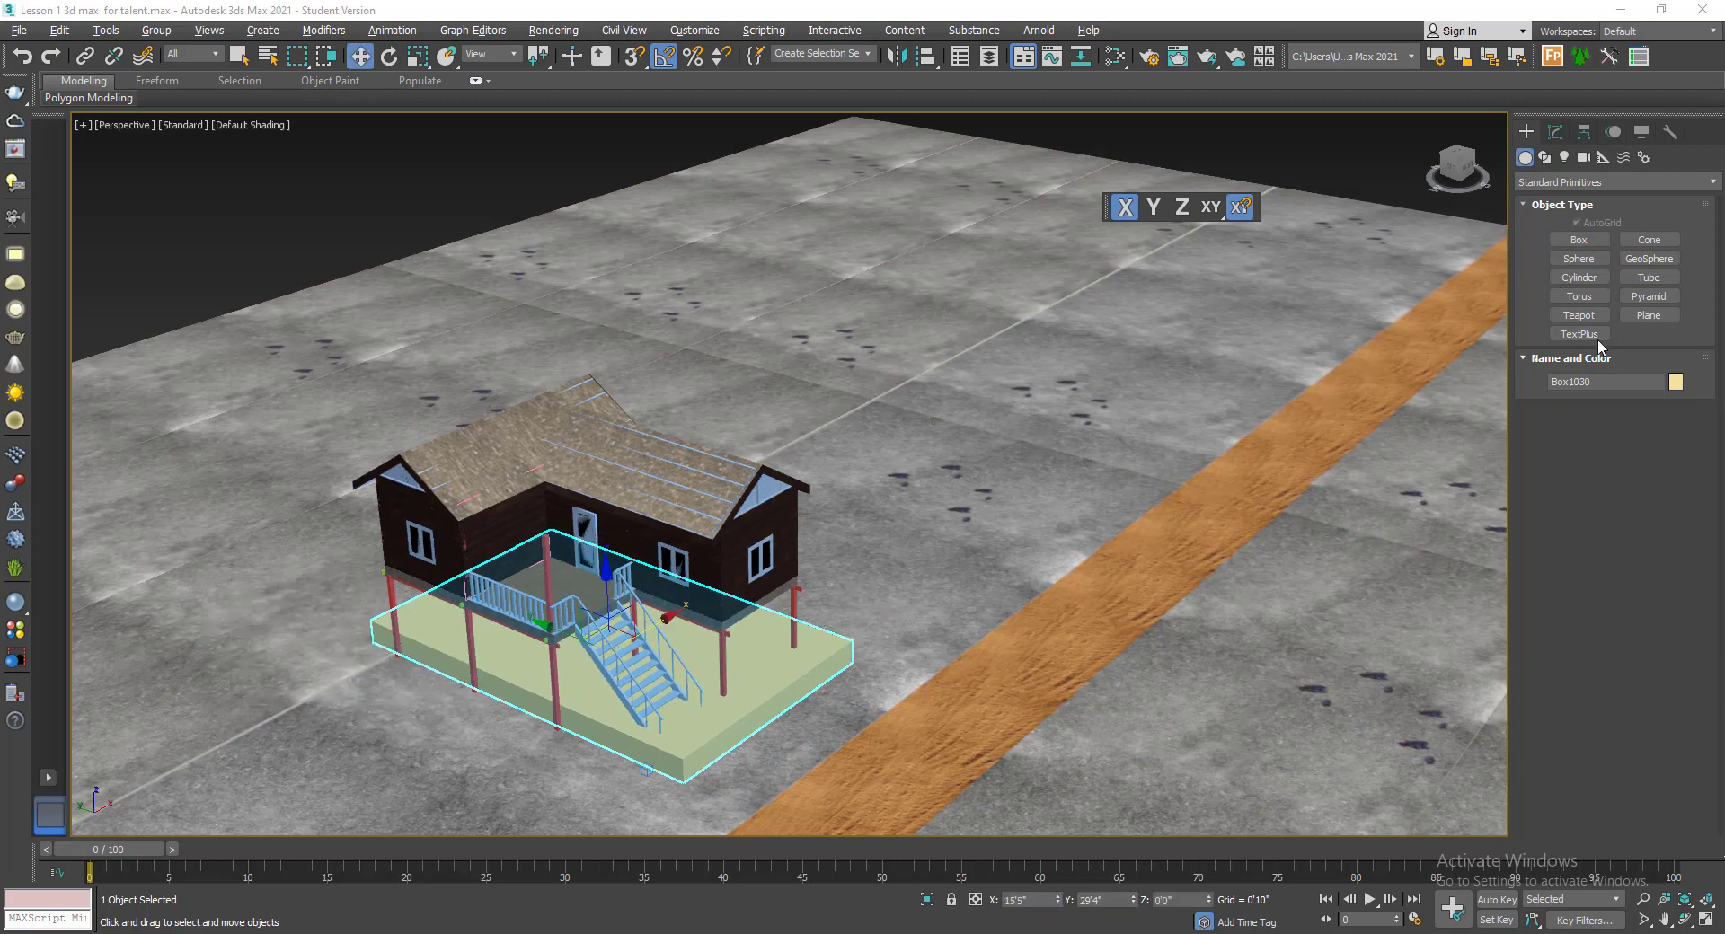
- Move the box slightly along X to 14'0" to position it under the house
alt+middle_drag(1123, 539, 899, 580)
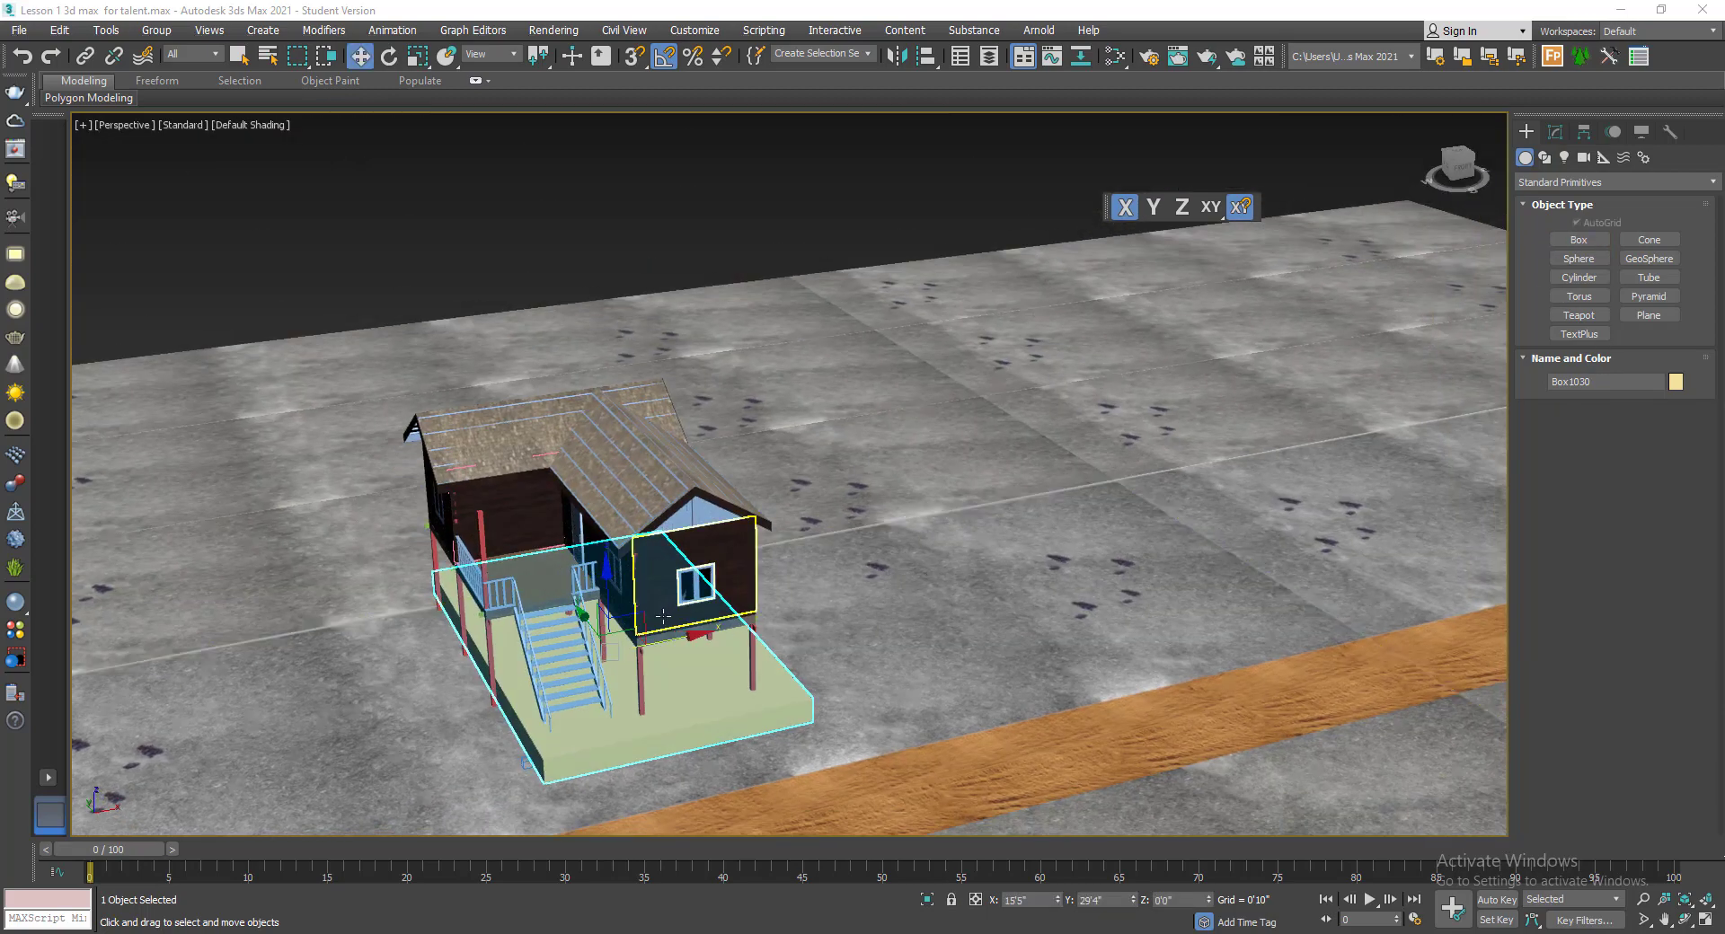
drag(688, 636, 667, 640)
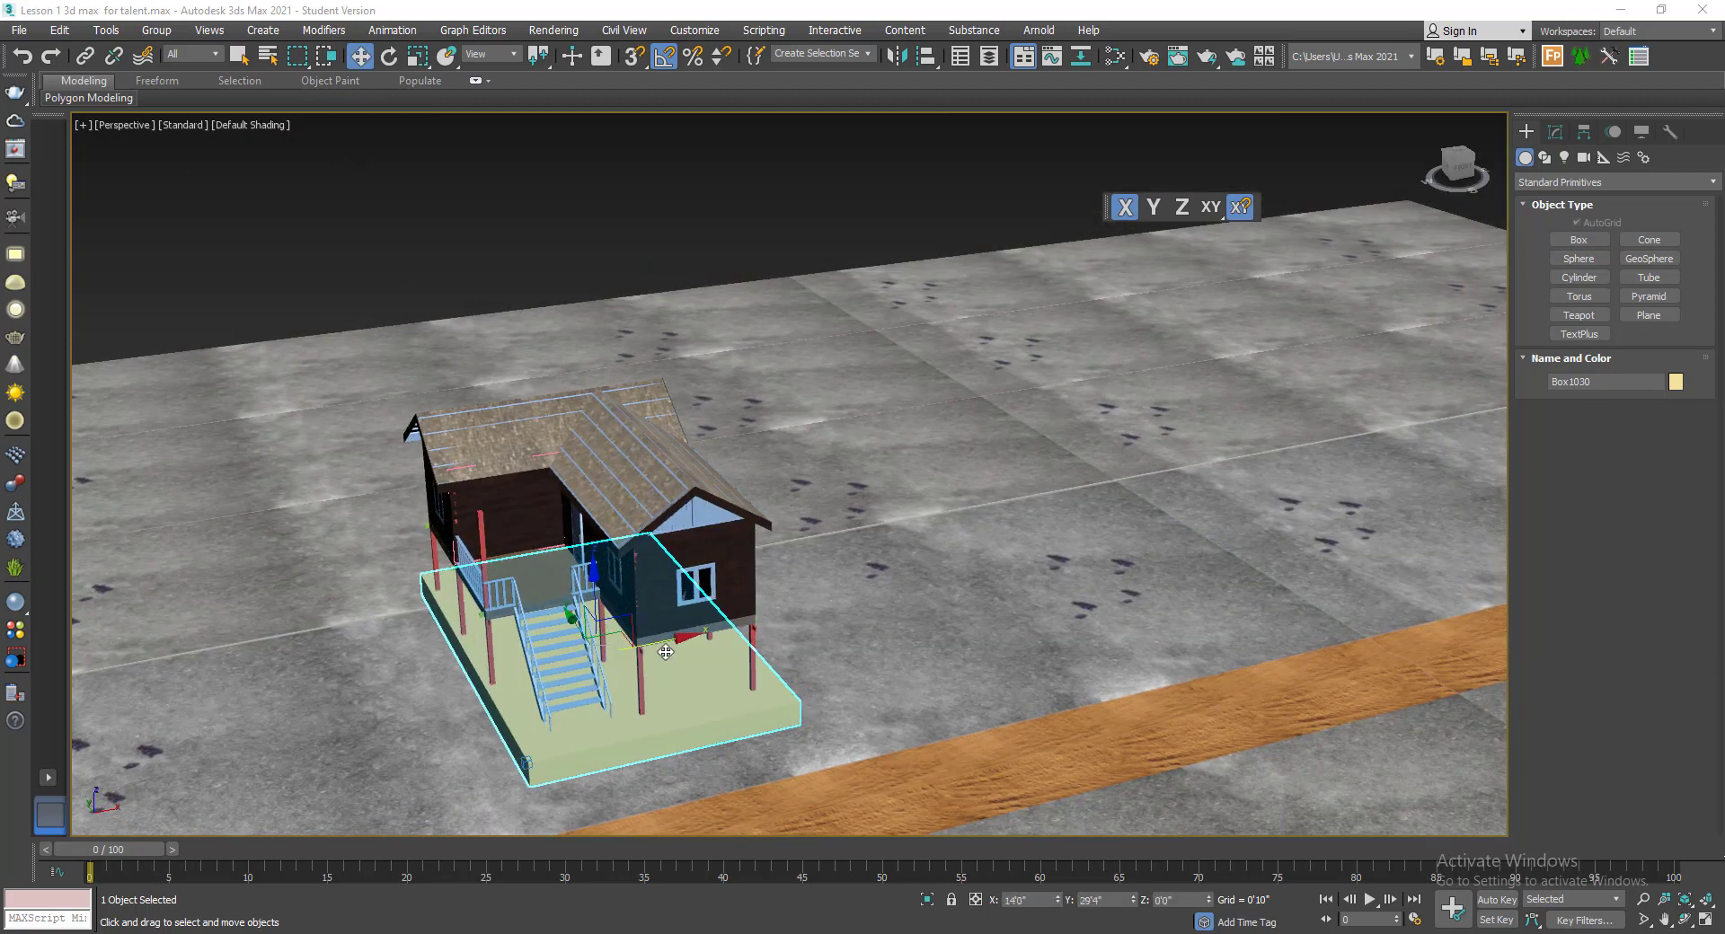
scroll(652, 670, up, 3)
alt+middle_drag(652, 671, 844, 625)
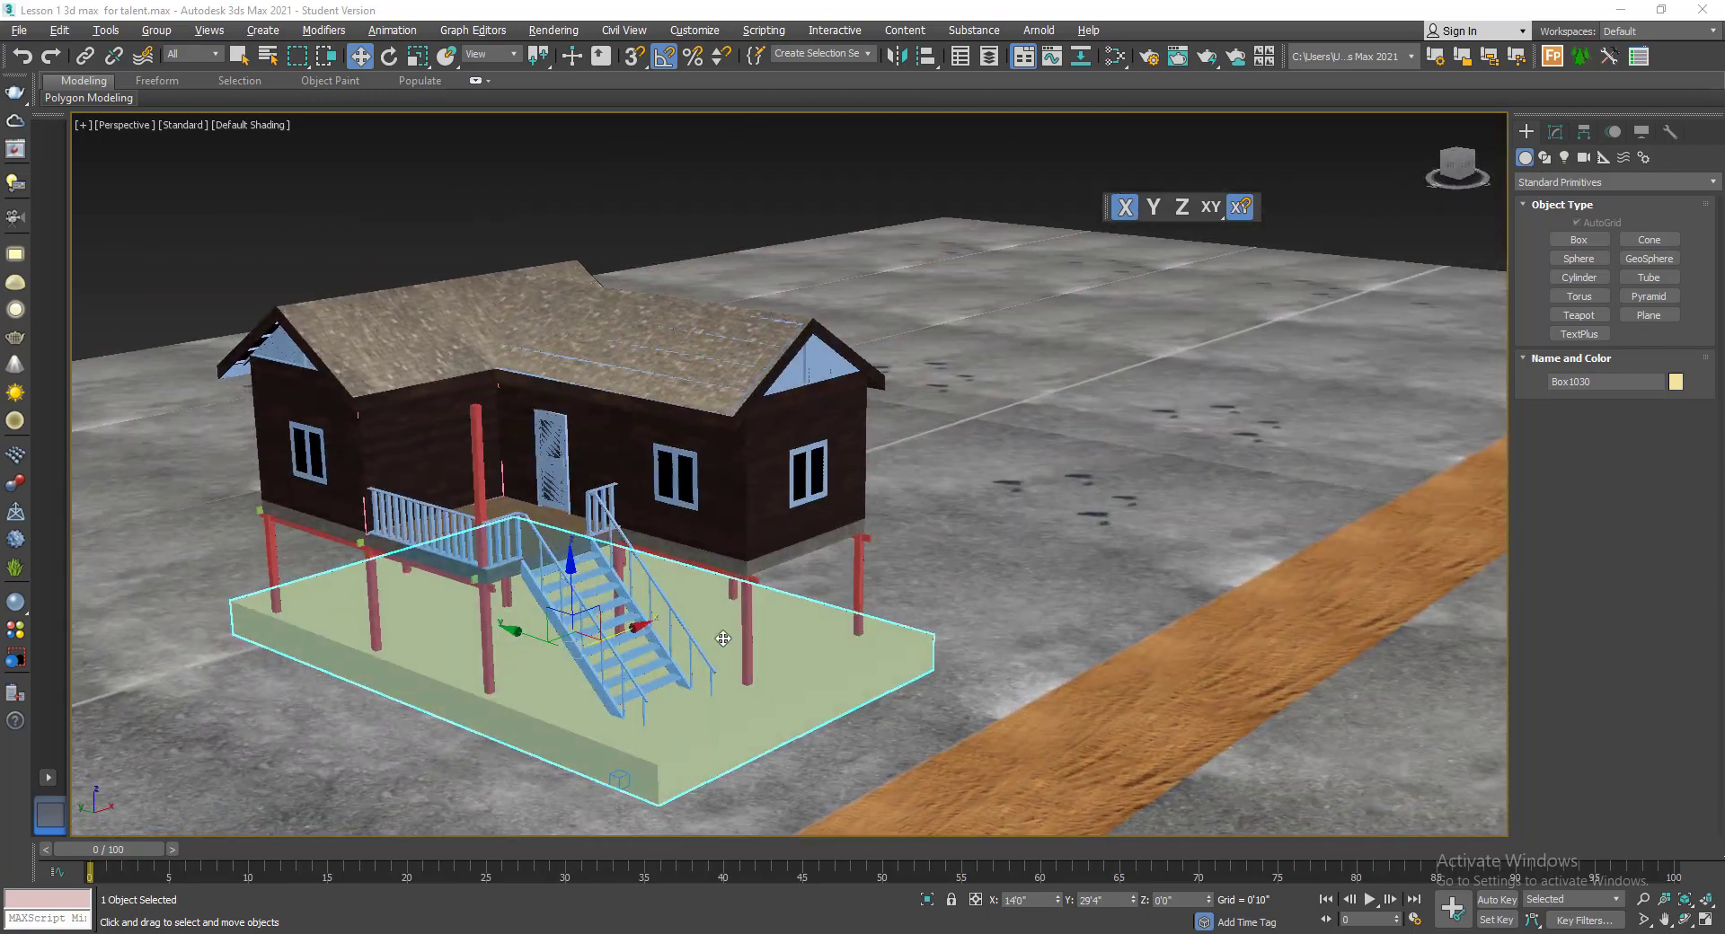
- Set the height of the box beneath the house to 1'0"
click(1555, 132)
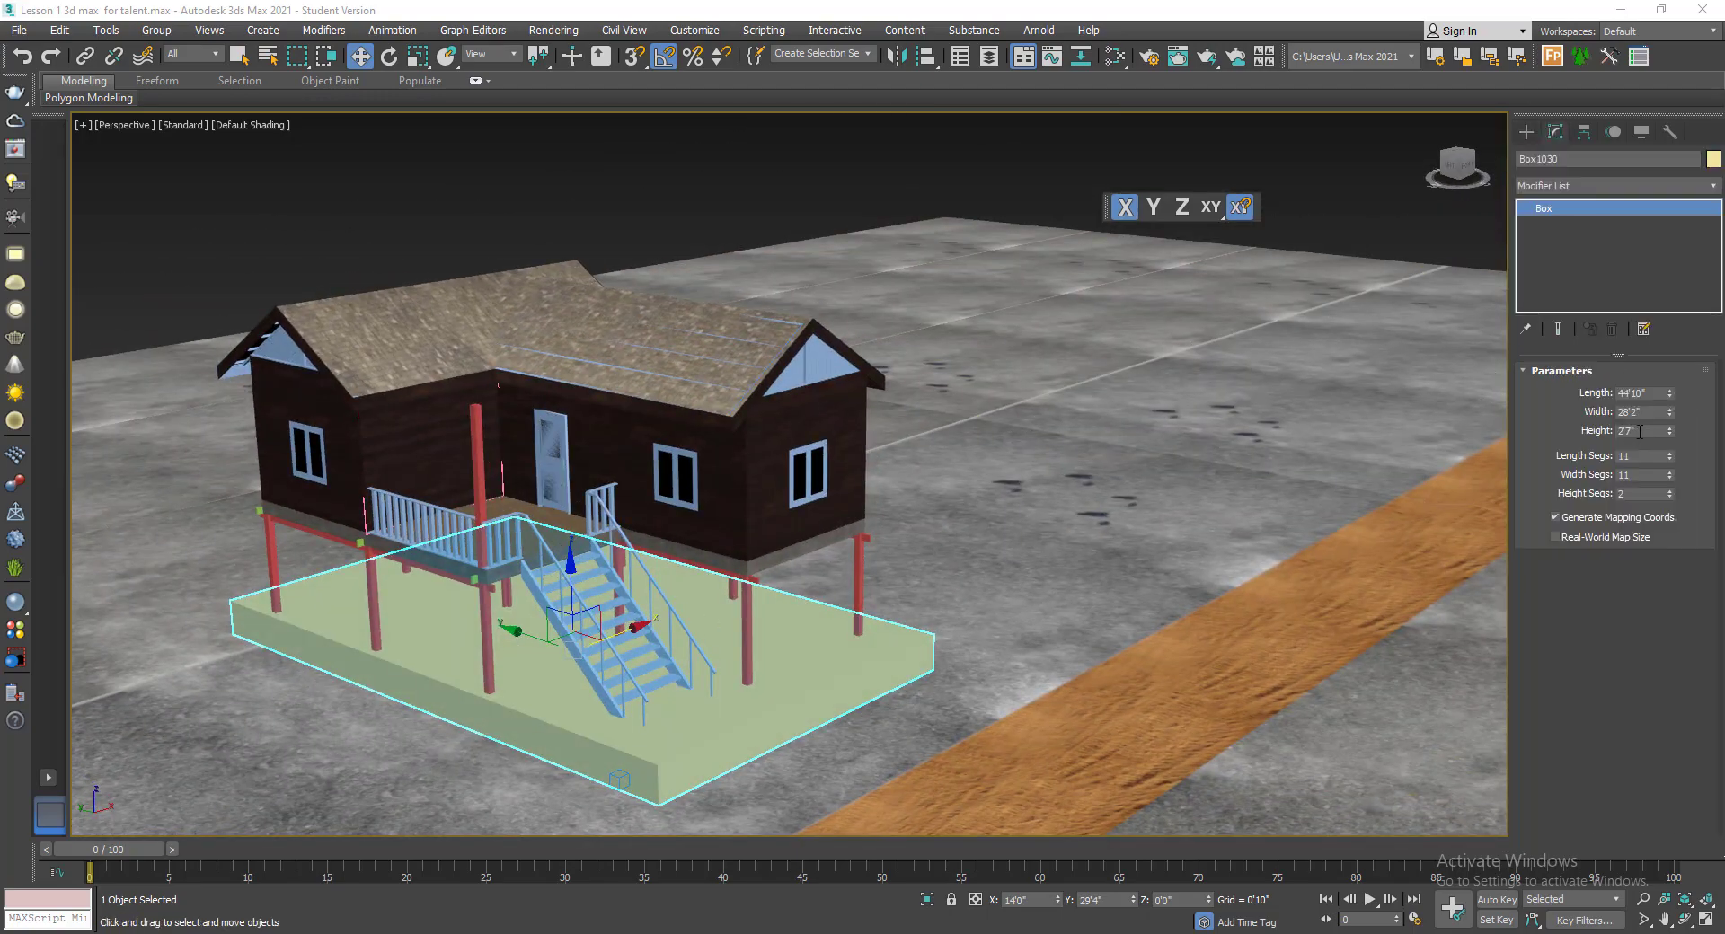
double_click(1634, 431)
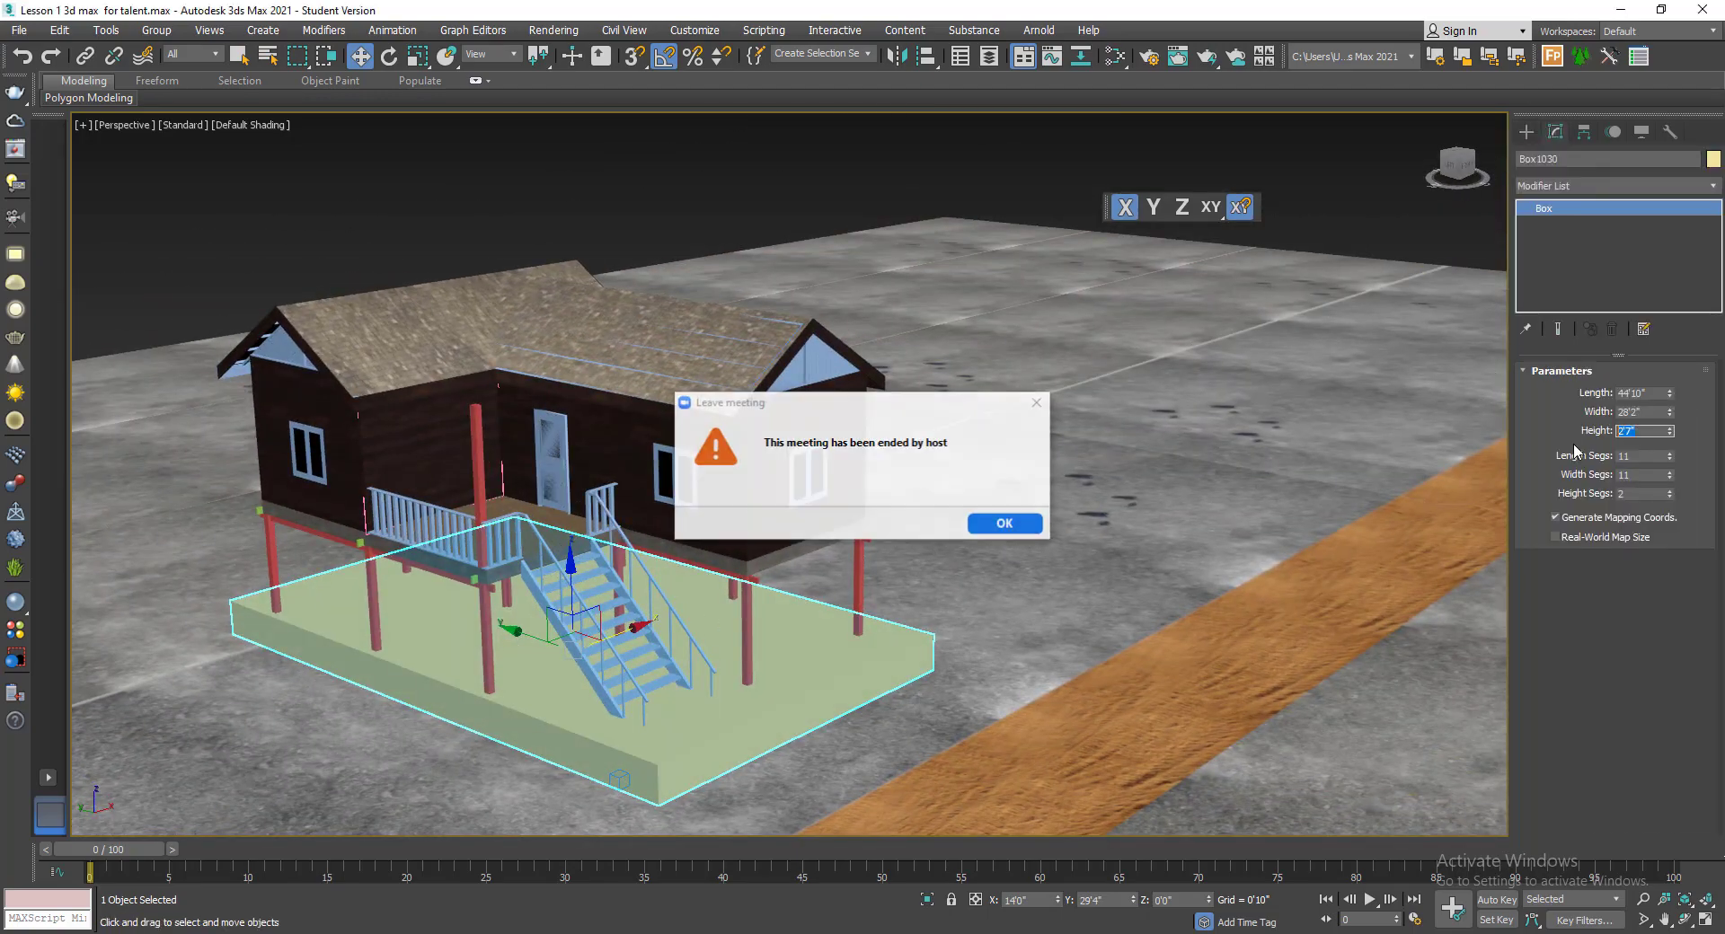
click(1288, 469)
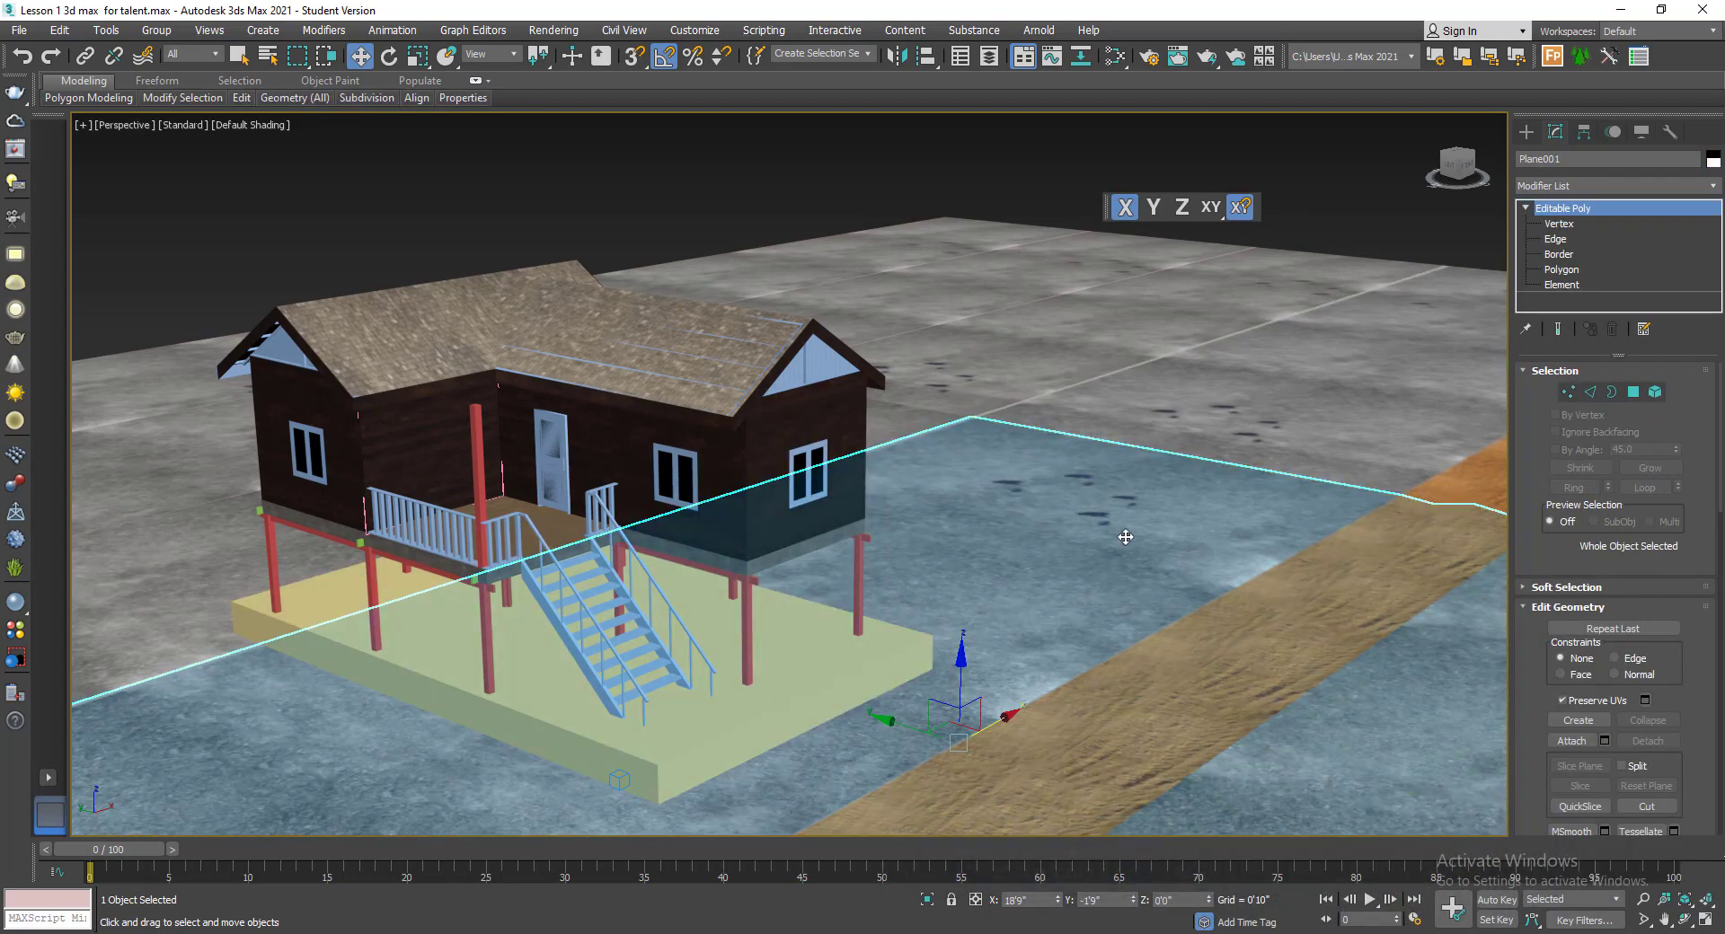
middle_drag(1082, 579, 1089, 499)
key(ctrl+z)
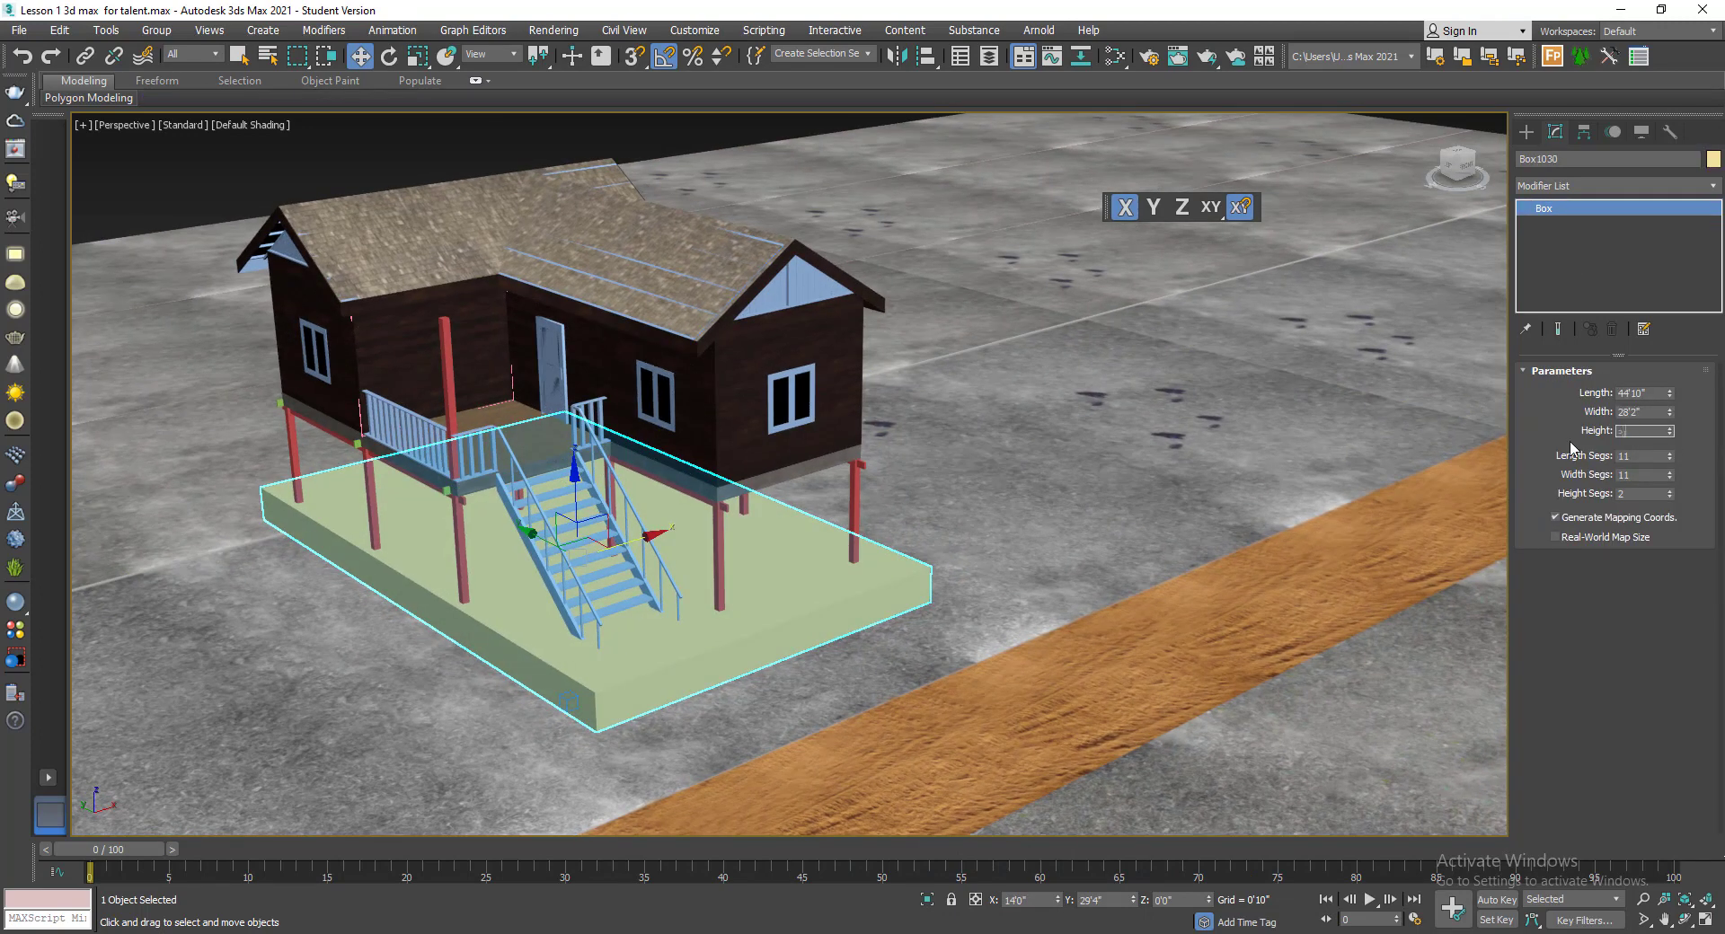
key(Return)
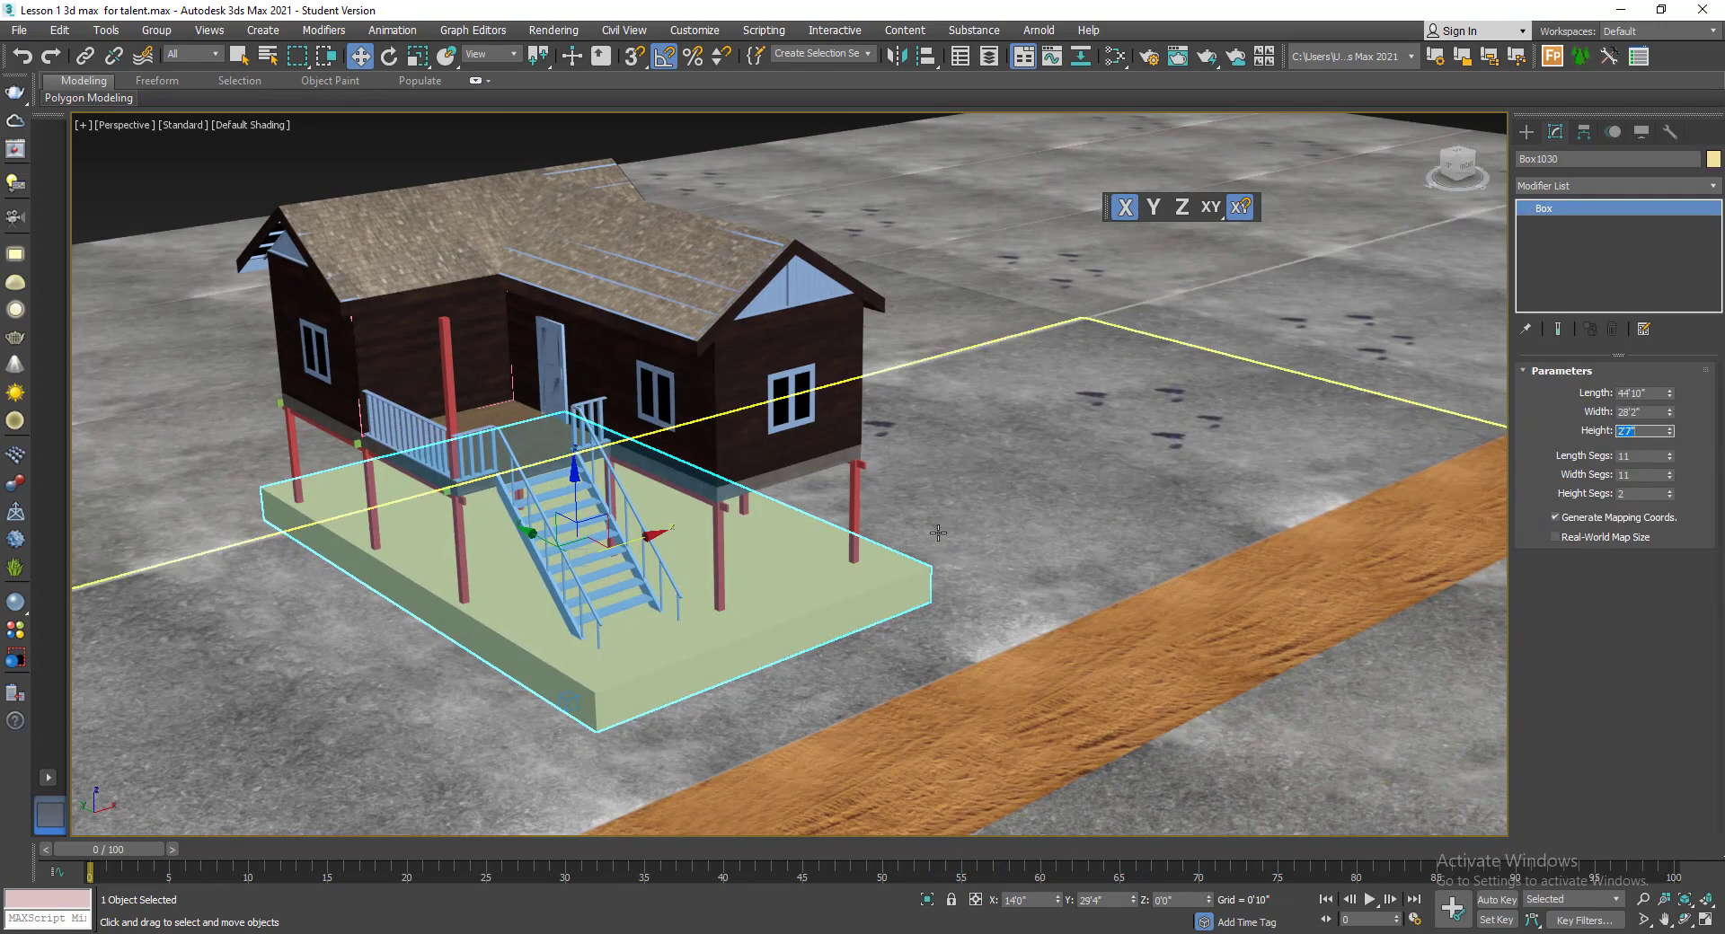
key(ctrl+space)
key(Return)
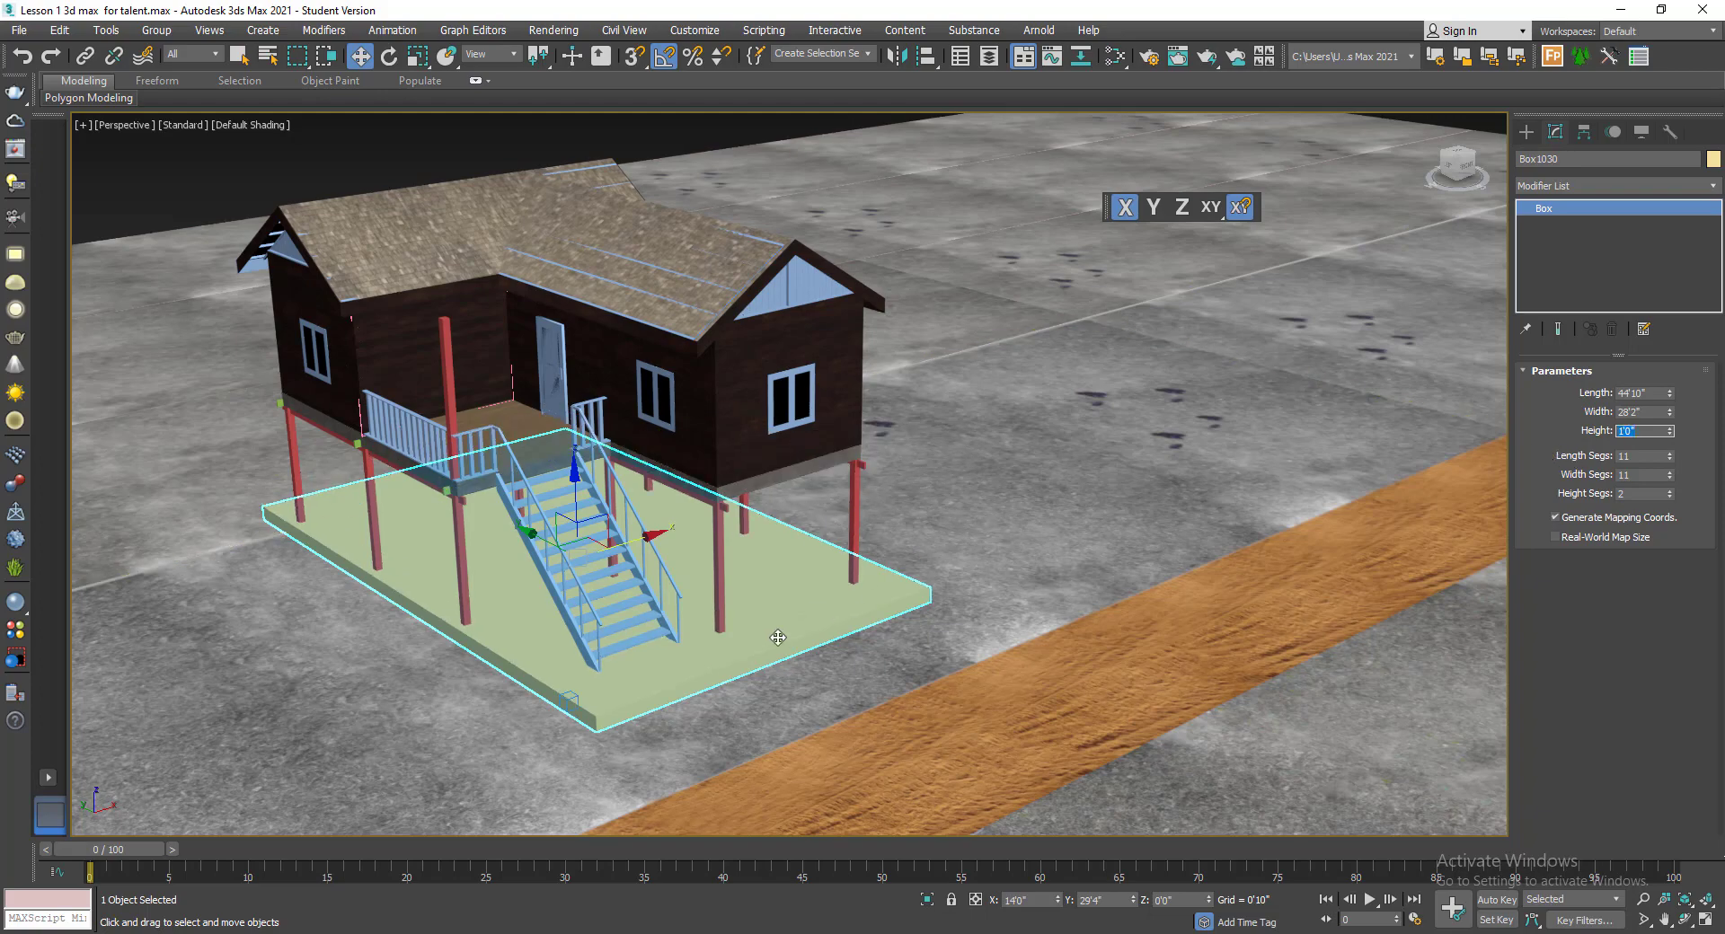
- Show edged faces in the viewport and convert the box to an Editable Poly
scroll(774, 637, up, 4)
scroll(775, 638, down, 1)
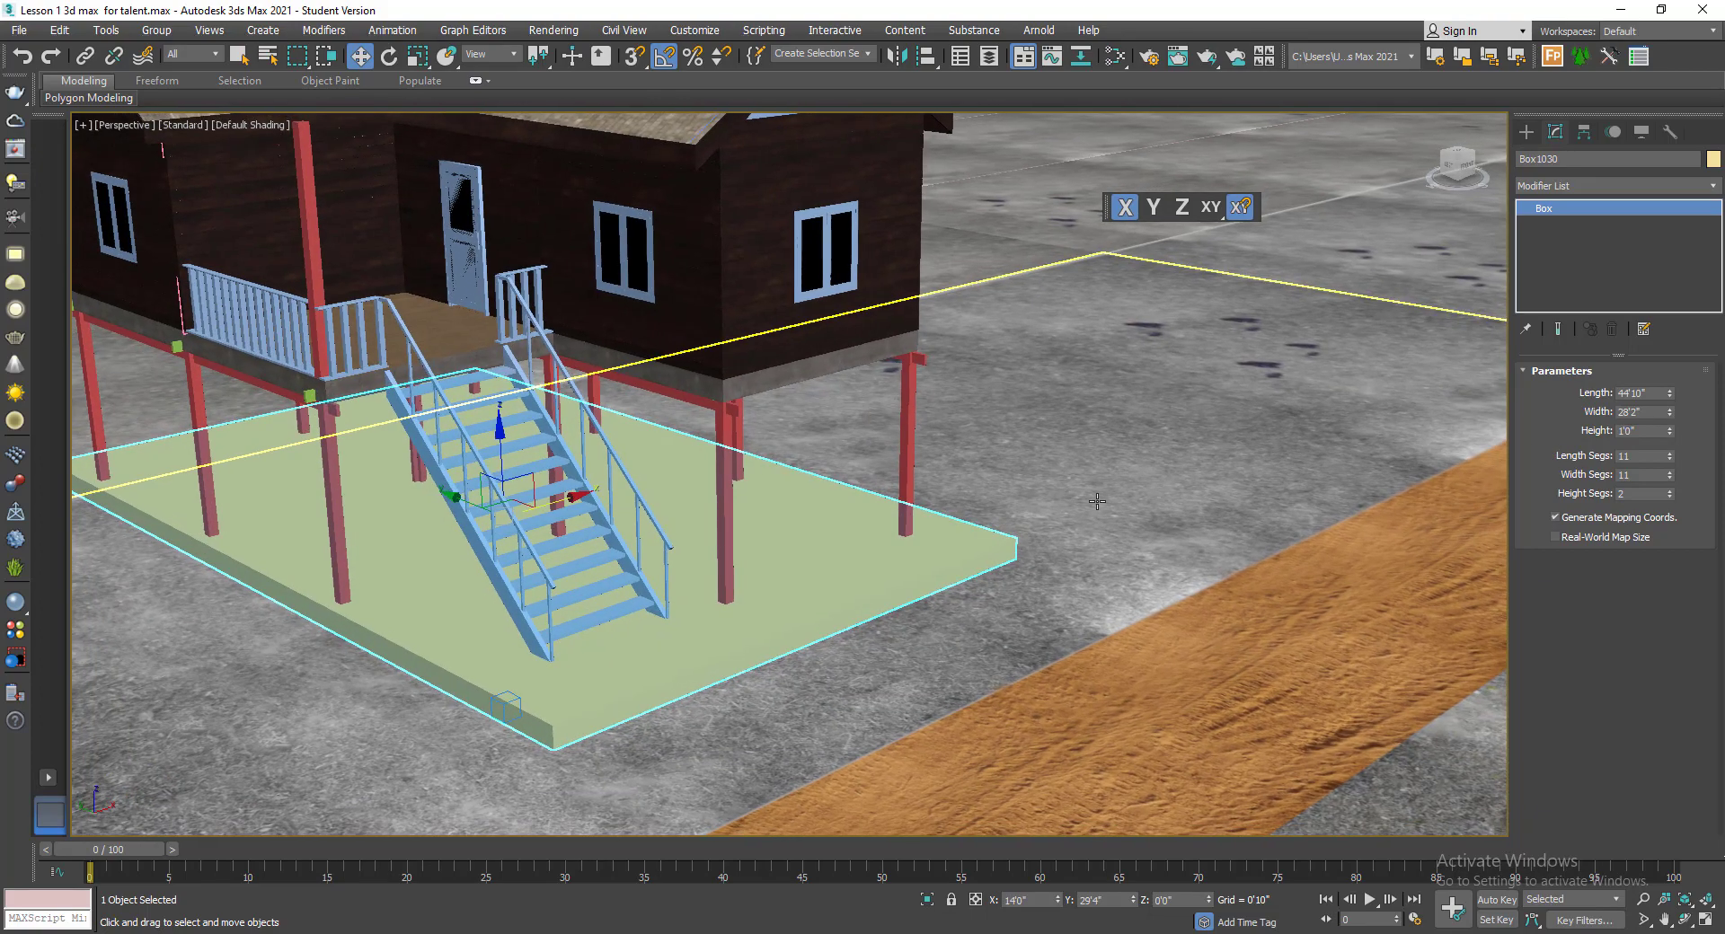
key(F4)
scroll(815, 590, up, 4)
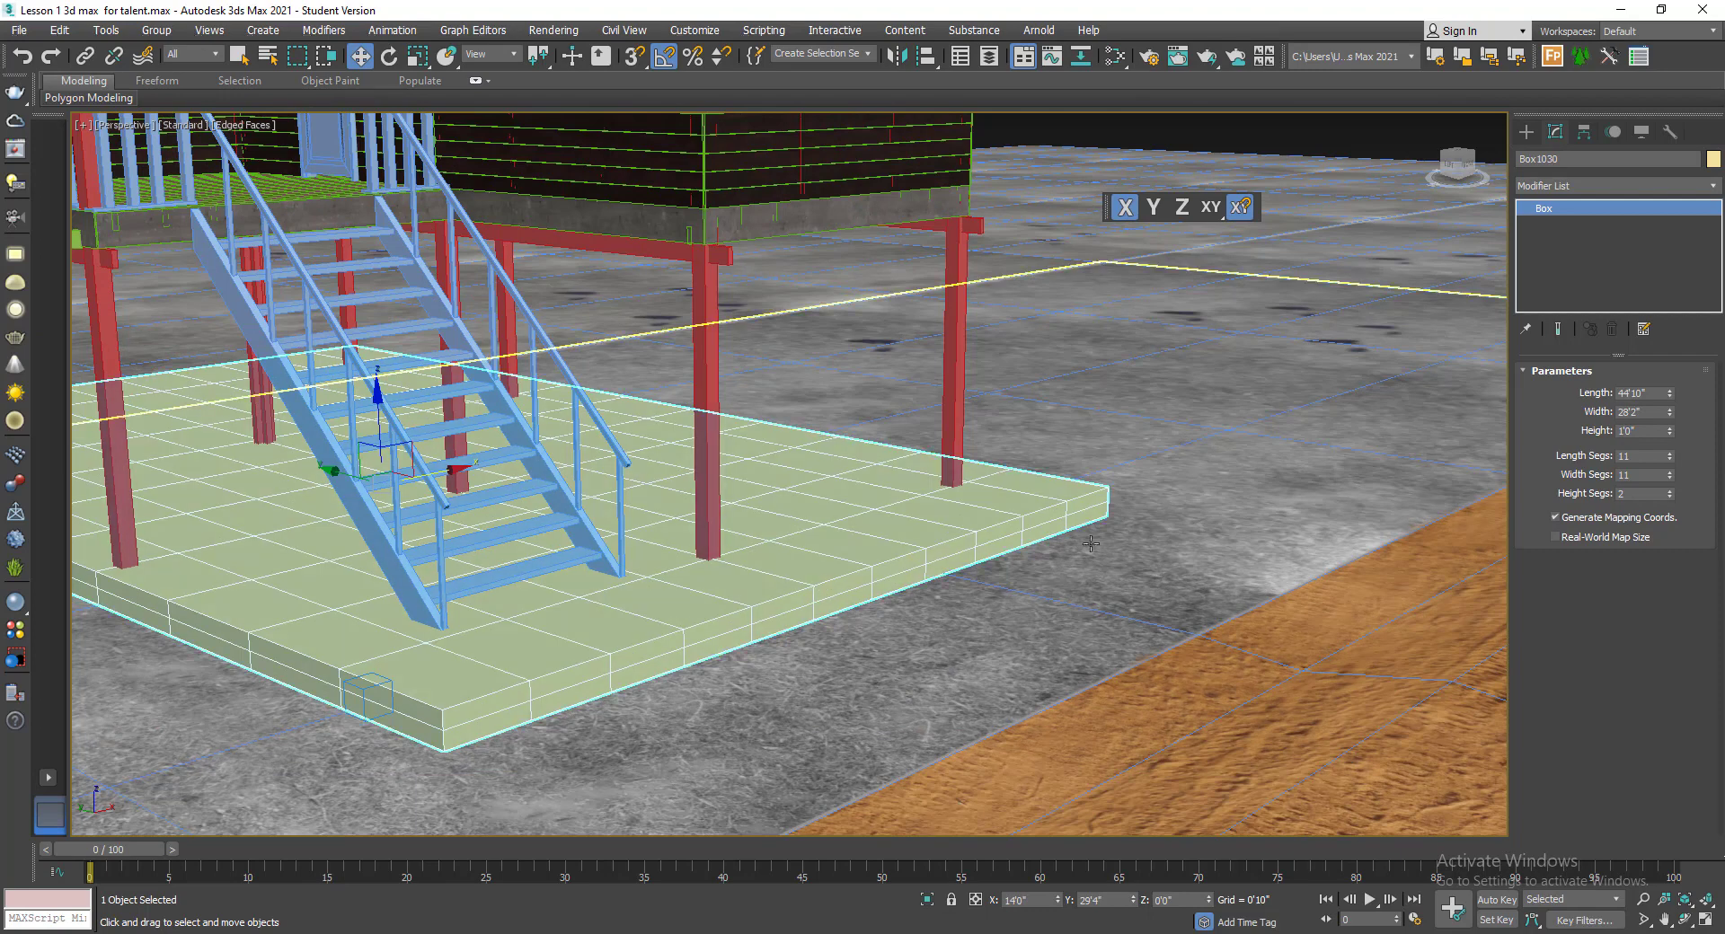
right_click(911, 378)
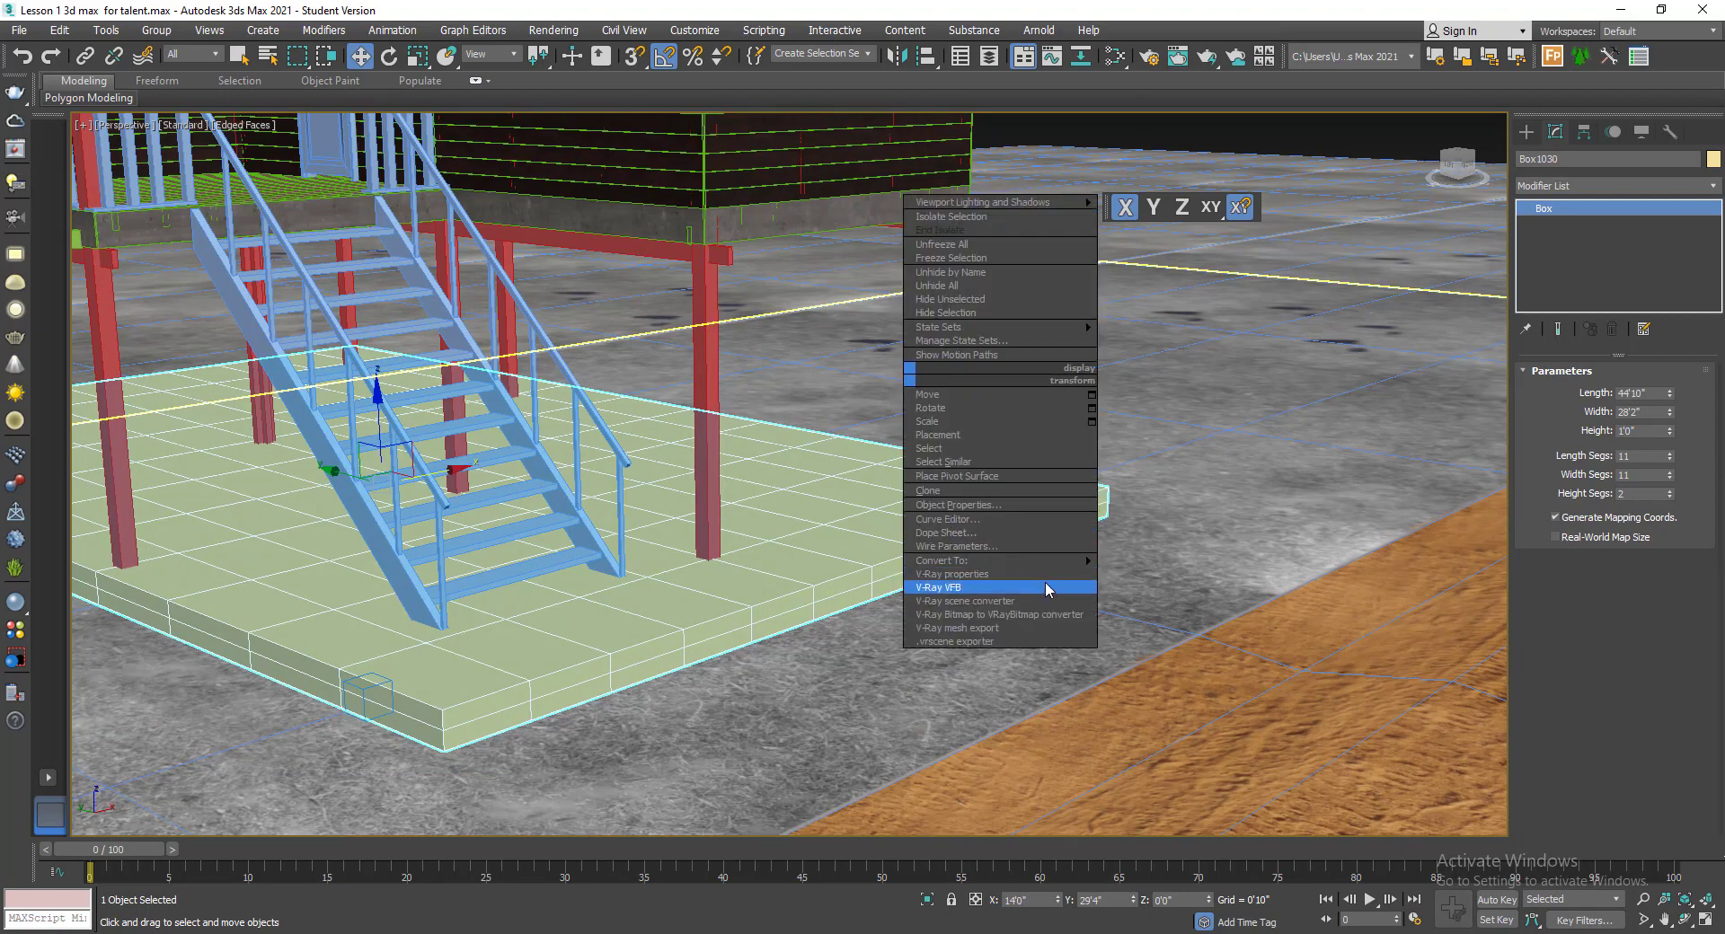
mouse_move(1083, 560)
click(1225, 574)
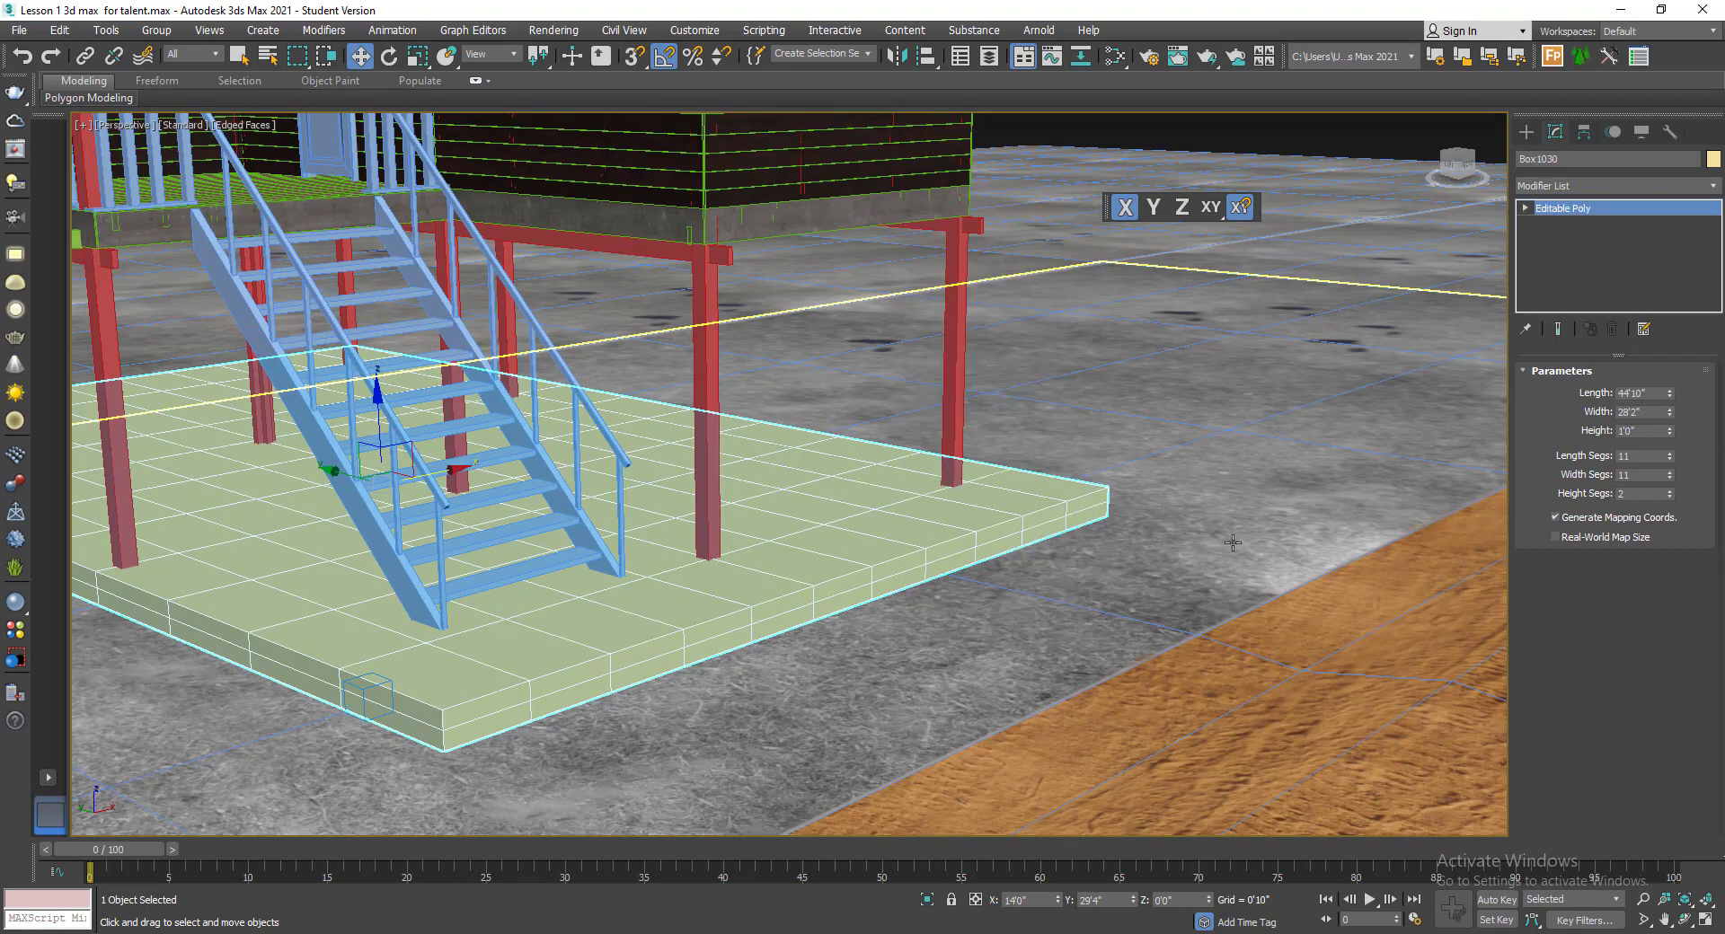
- Add a TurboSmooth modifier and an FFD 4x4x4 modifier to the base box beneath the house
click(1608, 186)
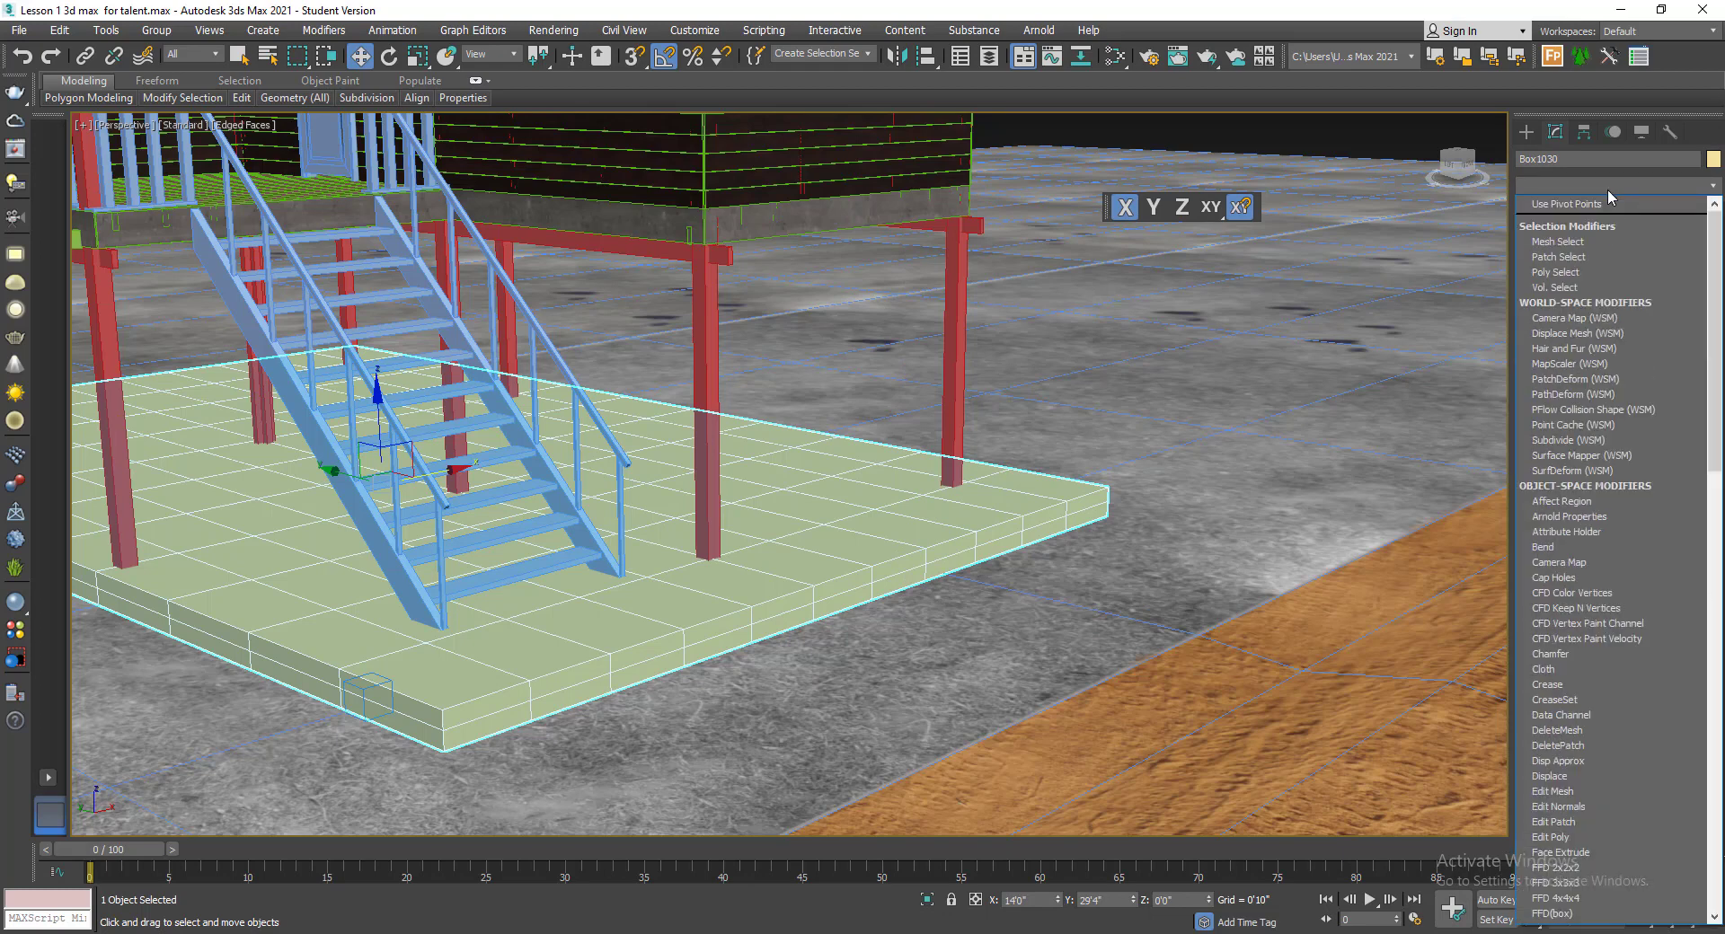
text(tu)
key(Return)
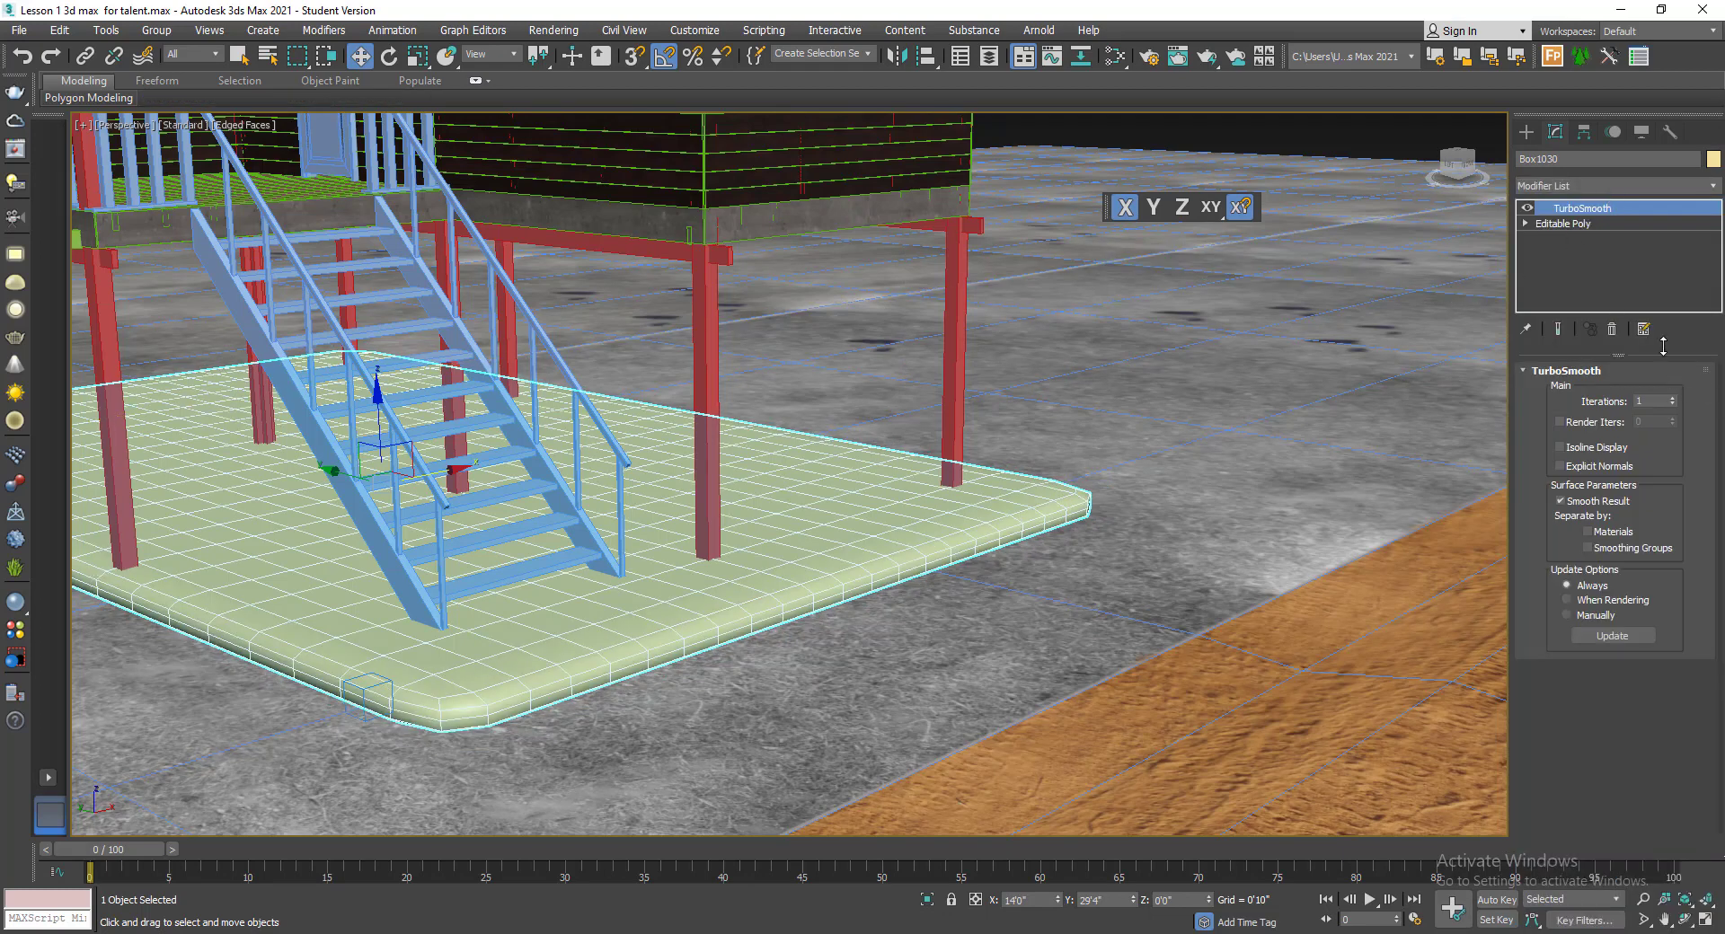
click(1576, 186)
text(f)
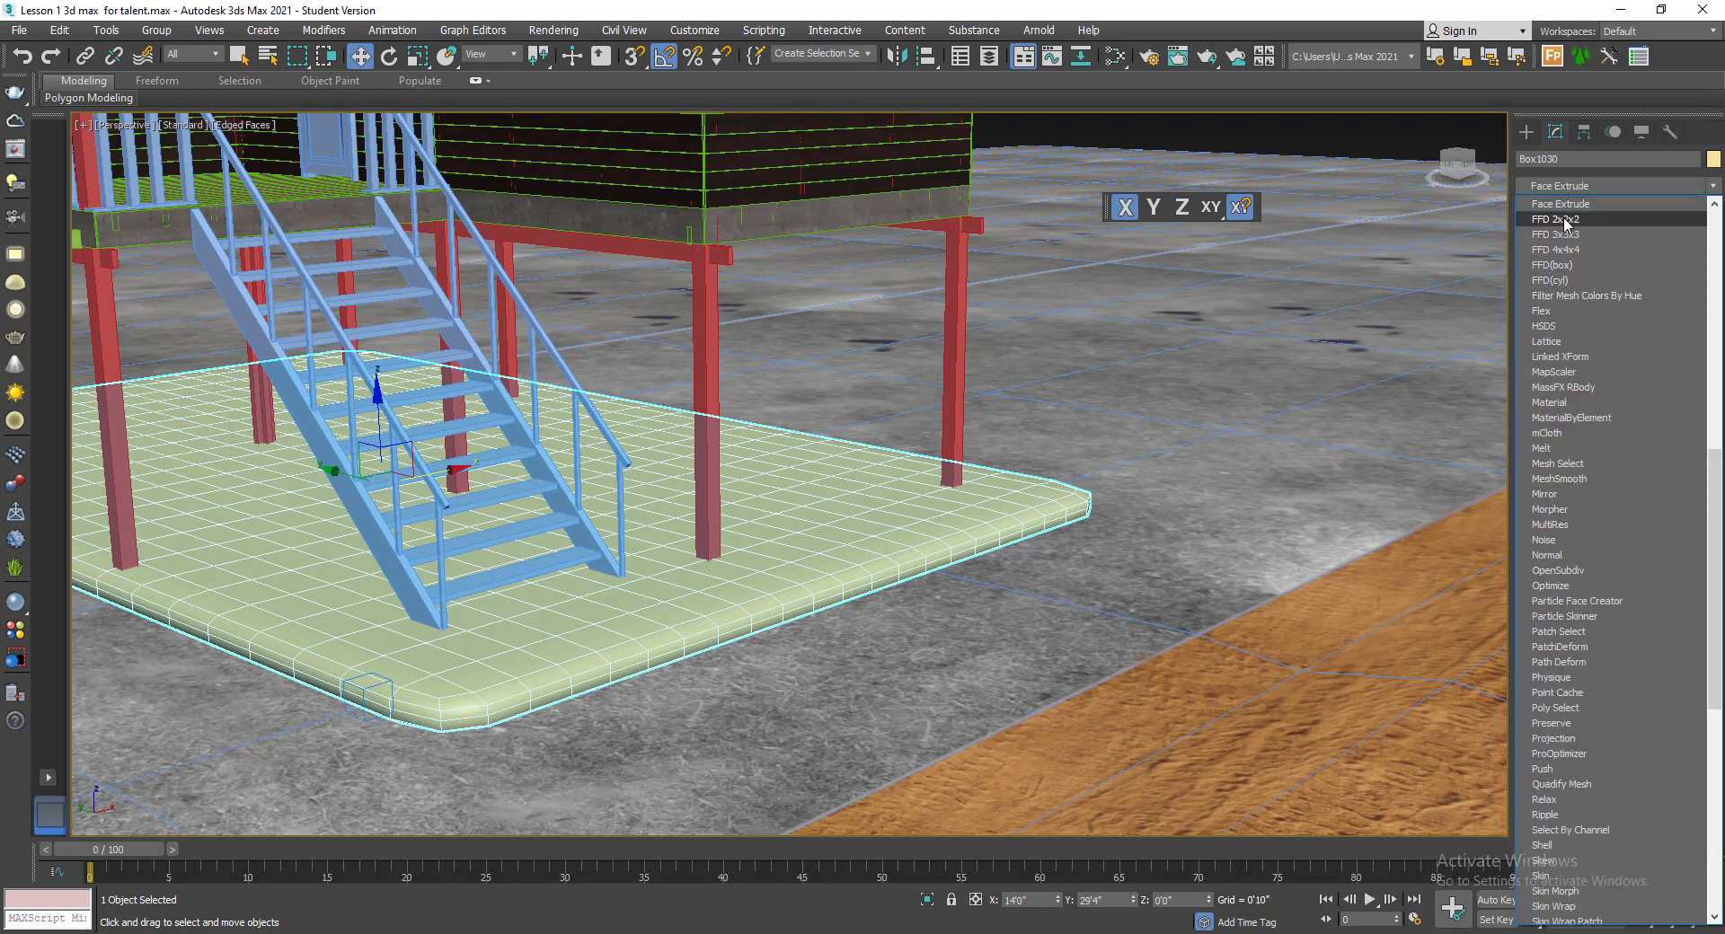
click(1566, 252)
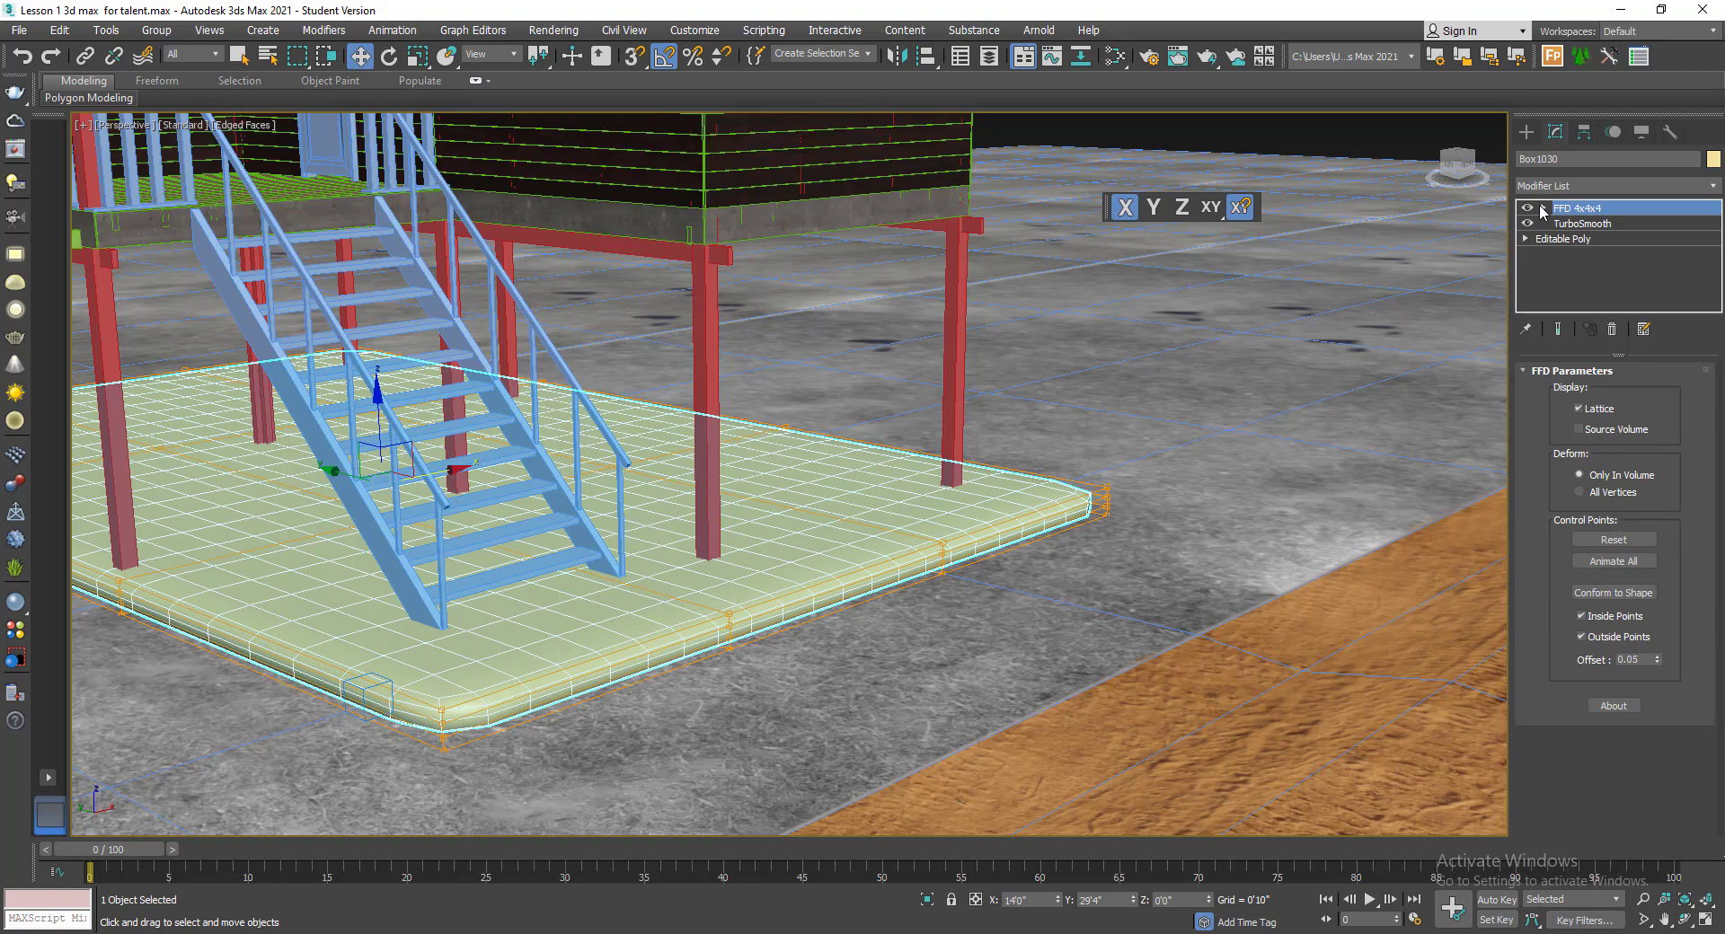
- Edit the FFD control points and lower the front-edge points at X 9'4" to about Z -0'1"
click(1543, 209)
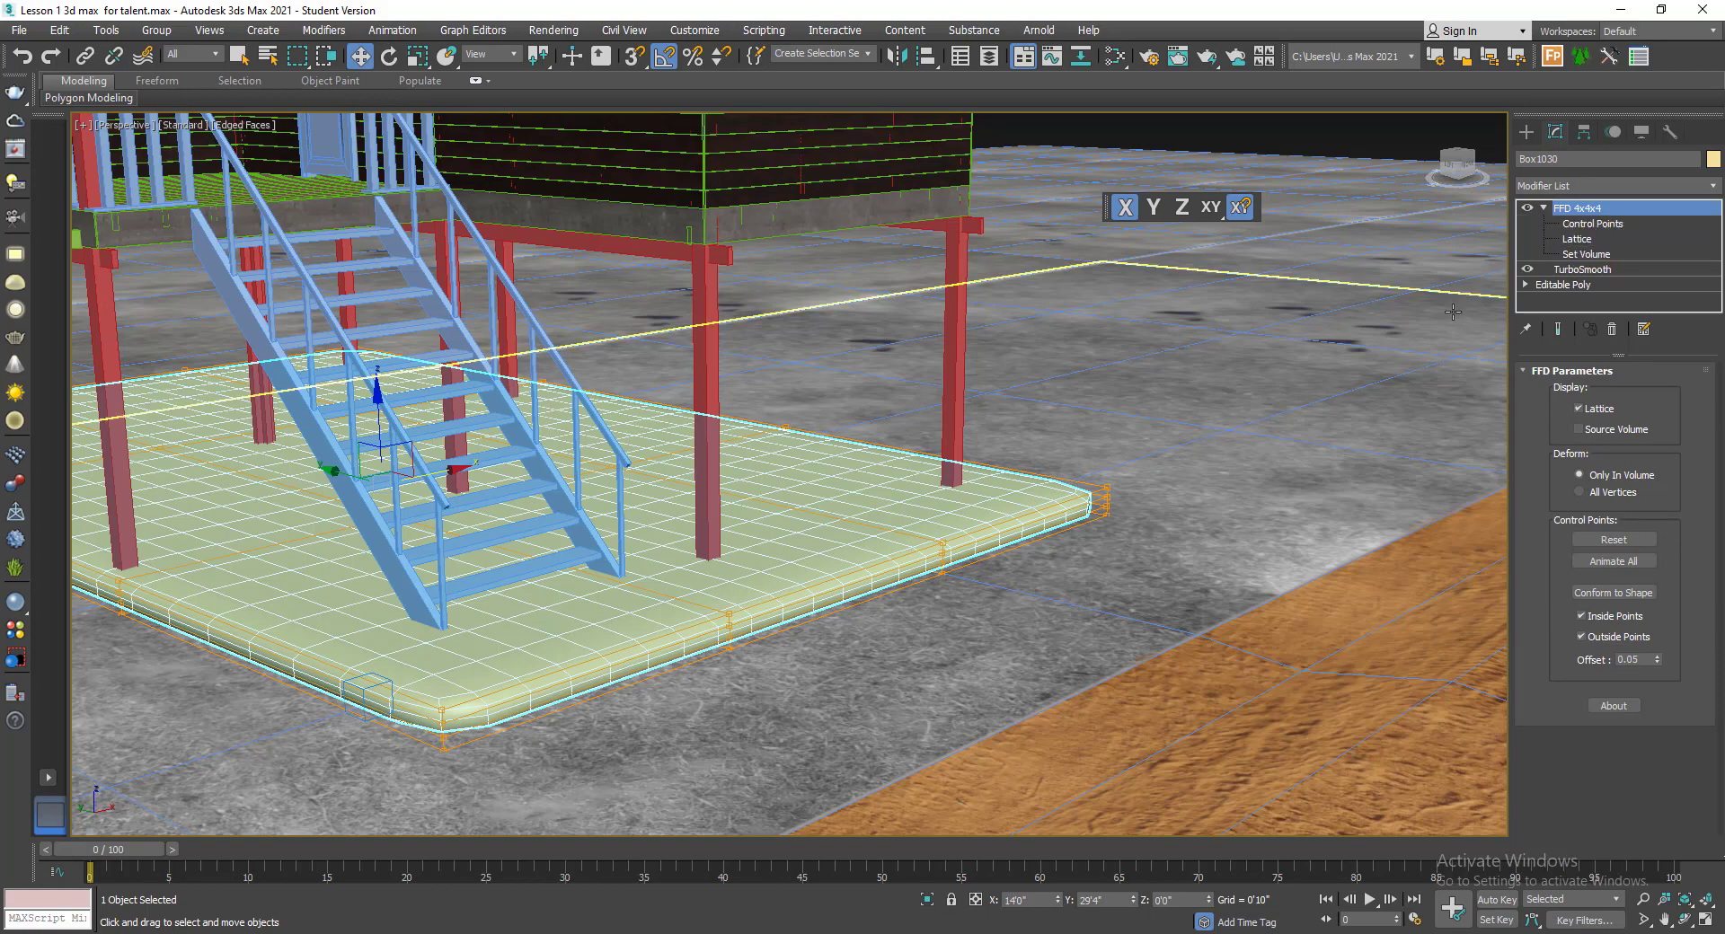
click(1572, 224)
scroll(714, 629, up, 4)
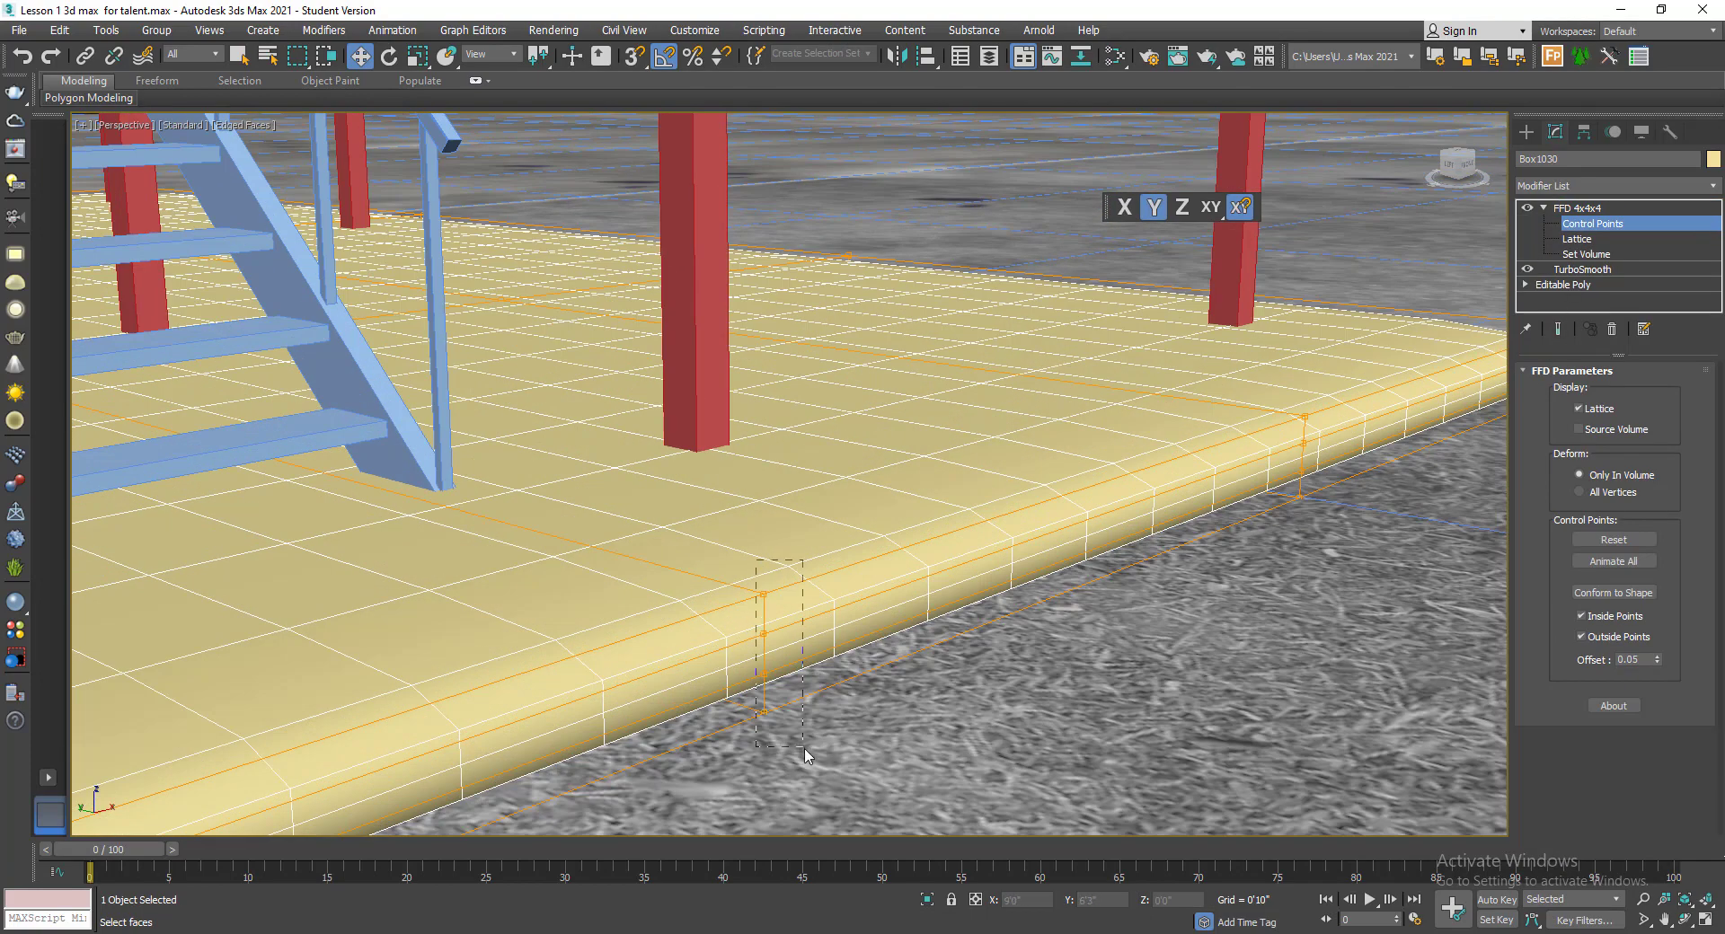
drag(805, 755, 804, 723)
scroll(847, 581, down, 5)
scroll(977, 478, up, 5)
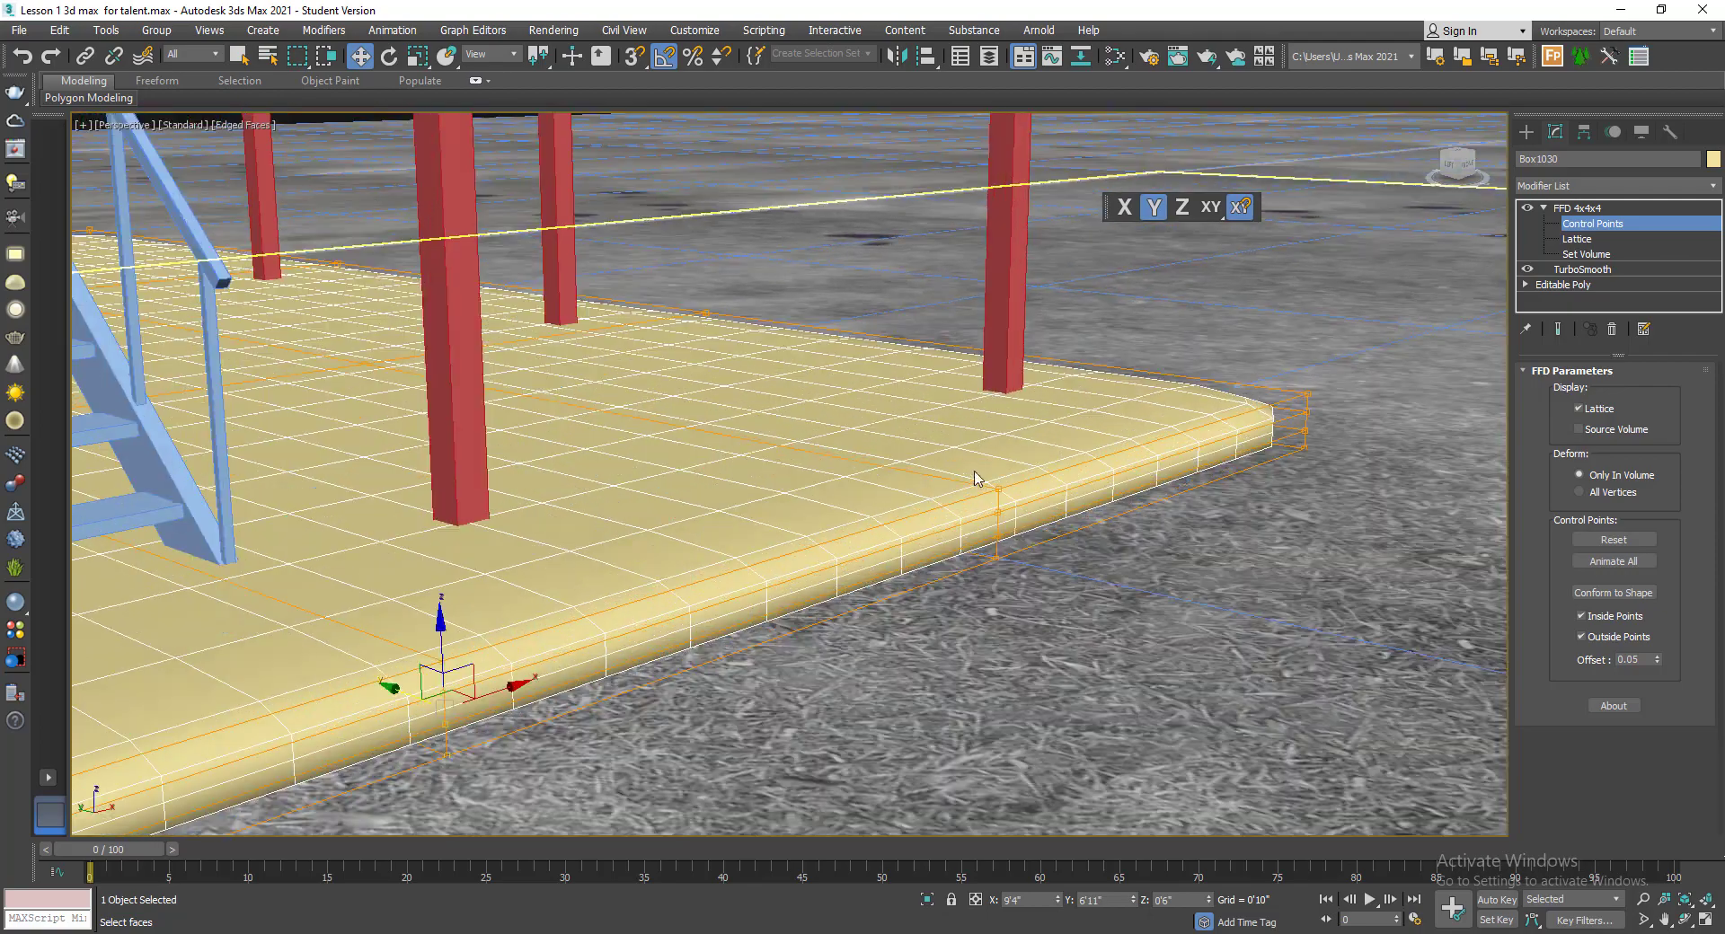
drag(1035, 637, 958, 455)
scroll(996, 568, down, 4)
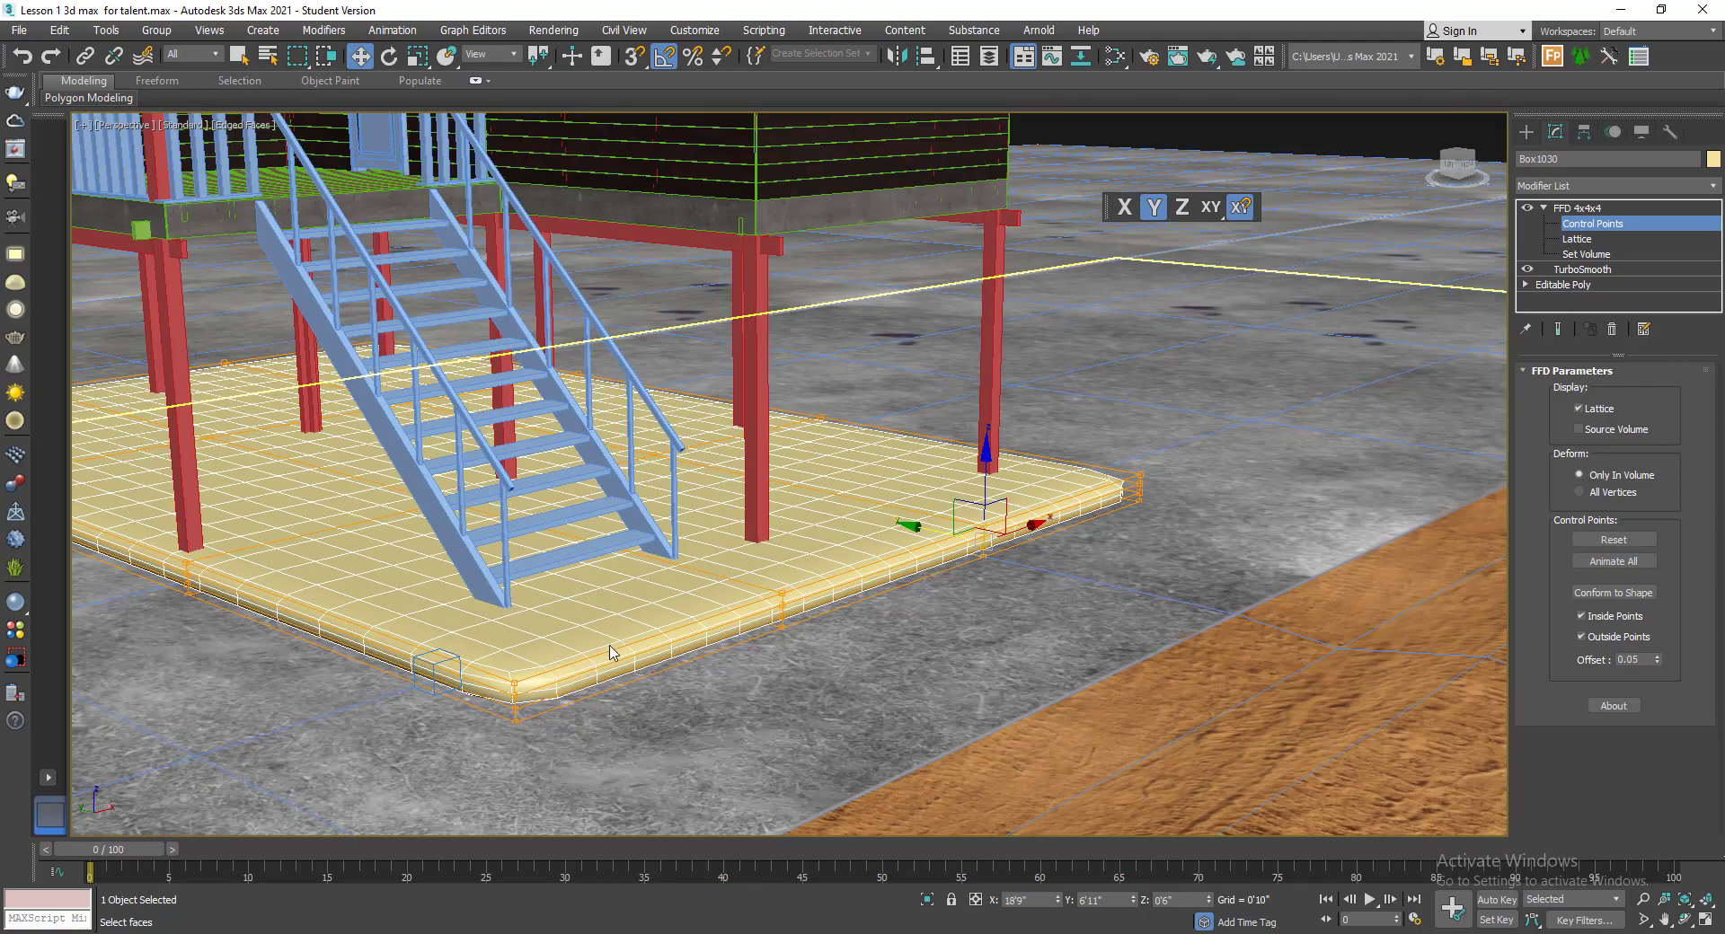
scroll(787, 593, up, 4)
mouse_move(777, 642)
mouse_down()
mouse_move(795, 577)
mouse_move(792, 615)
mouse_up()
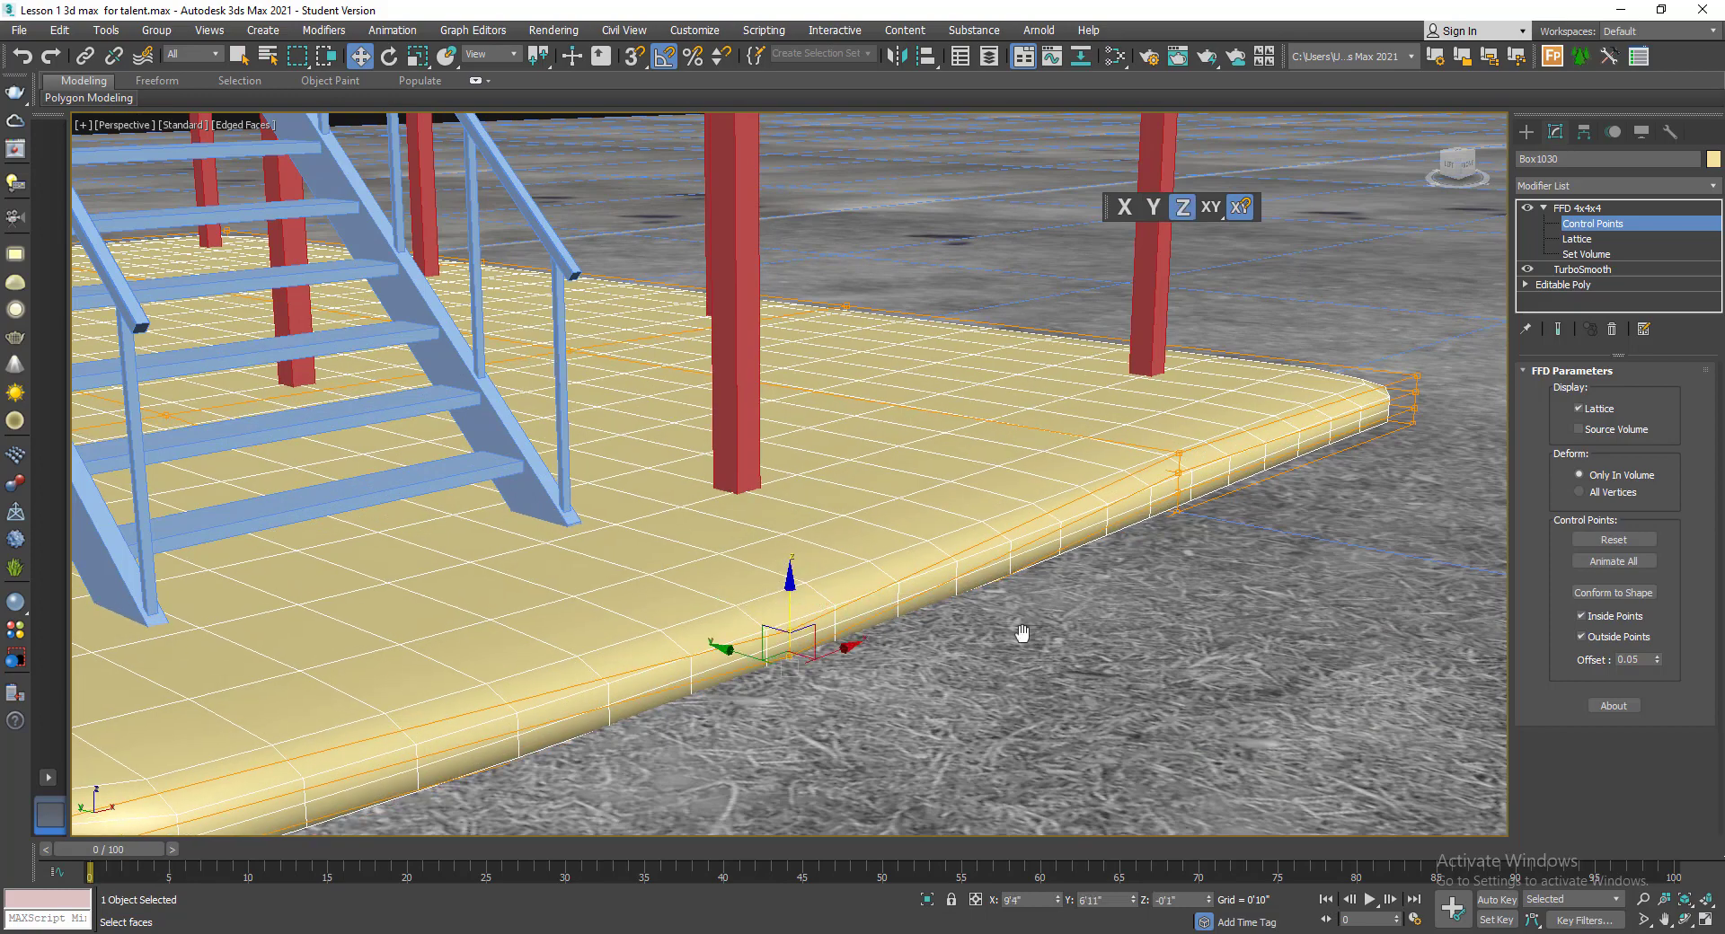
- Raise the top front-edge lattice point at X 18'9" to about Z 1'5"
middle_drag(1023, 634, 885, 665)
drag(1032, 642, 924, 390)
scroll(992, 475, up, 4)
drag(1004, 467, 1096, 539)
drag(1064, 409, 1064, 396)
scroll(1063, 382, down, 3)
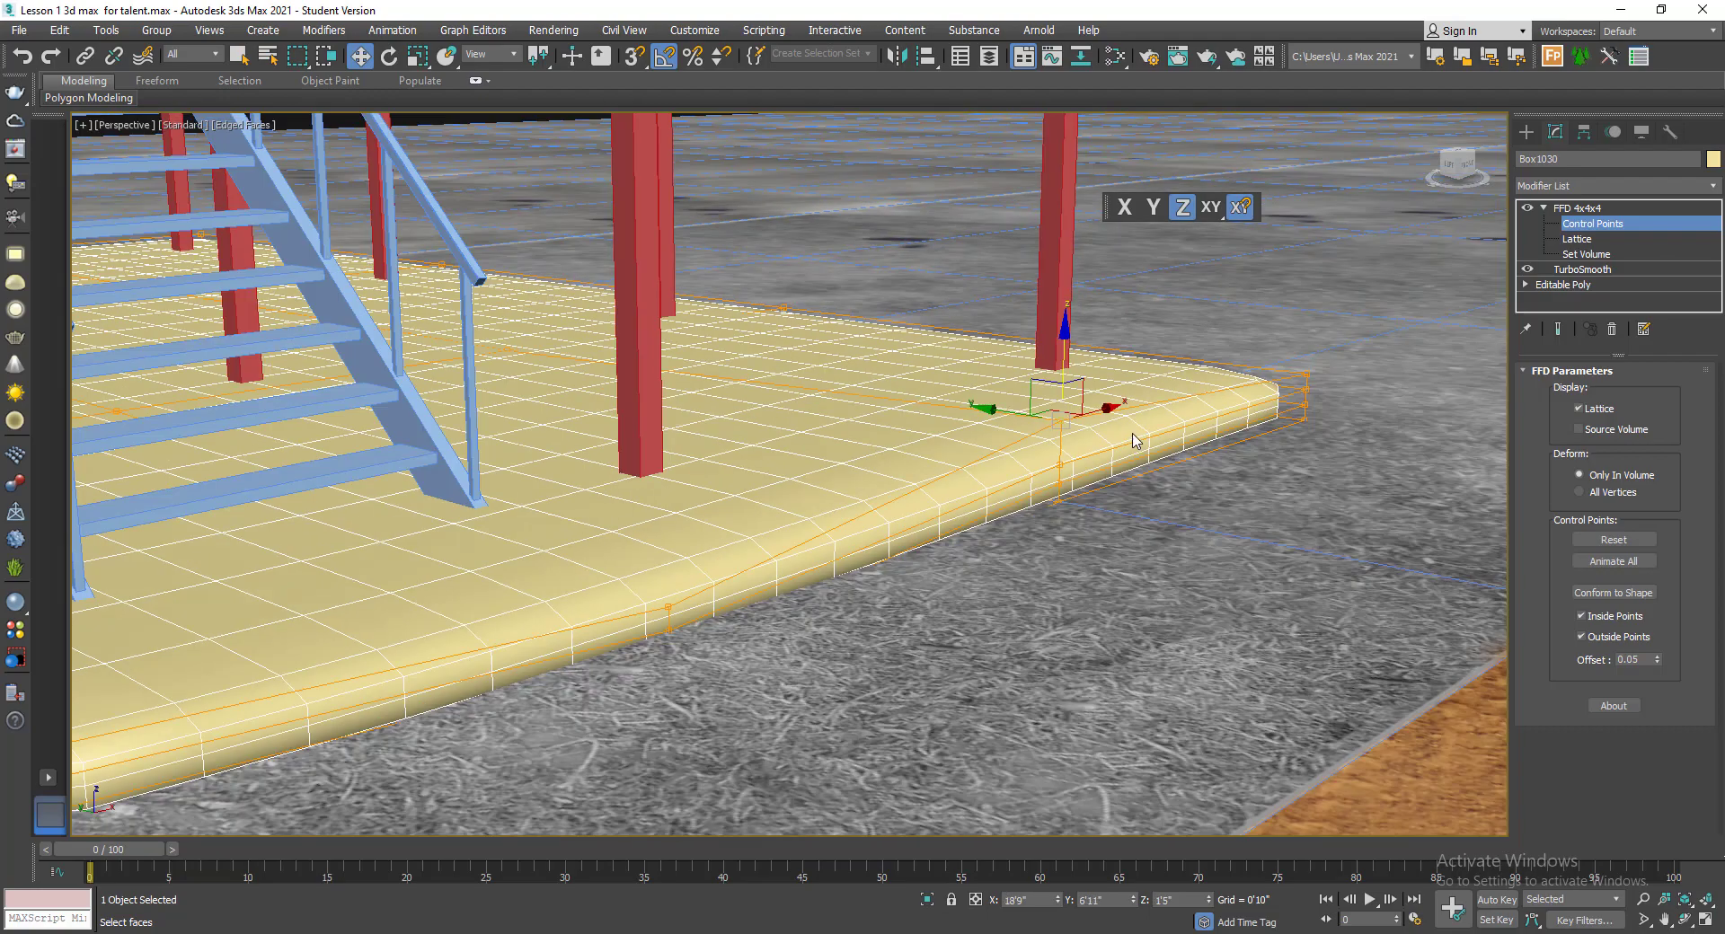
- Lower the top lattice point at the slab's far front corner to about Z 0'9"
scroll(1276, 405, up, 3)
alt+middle_drag(1231, 445, 1182, 467)
middle_drag(1474, 485, 1286, 499)
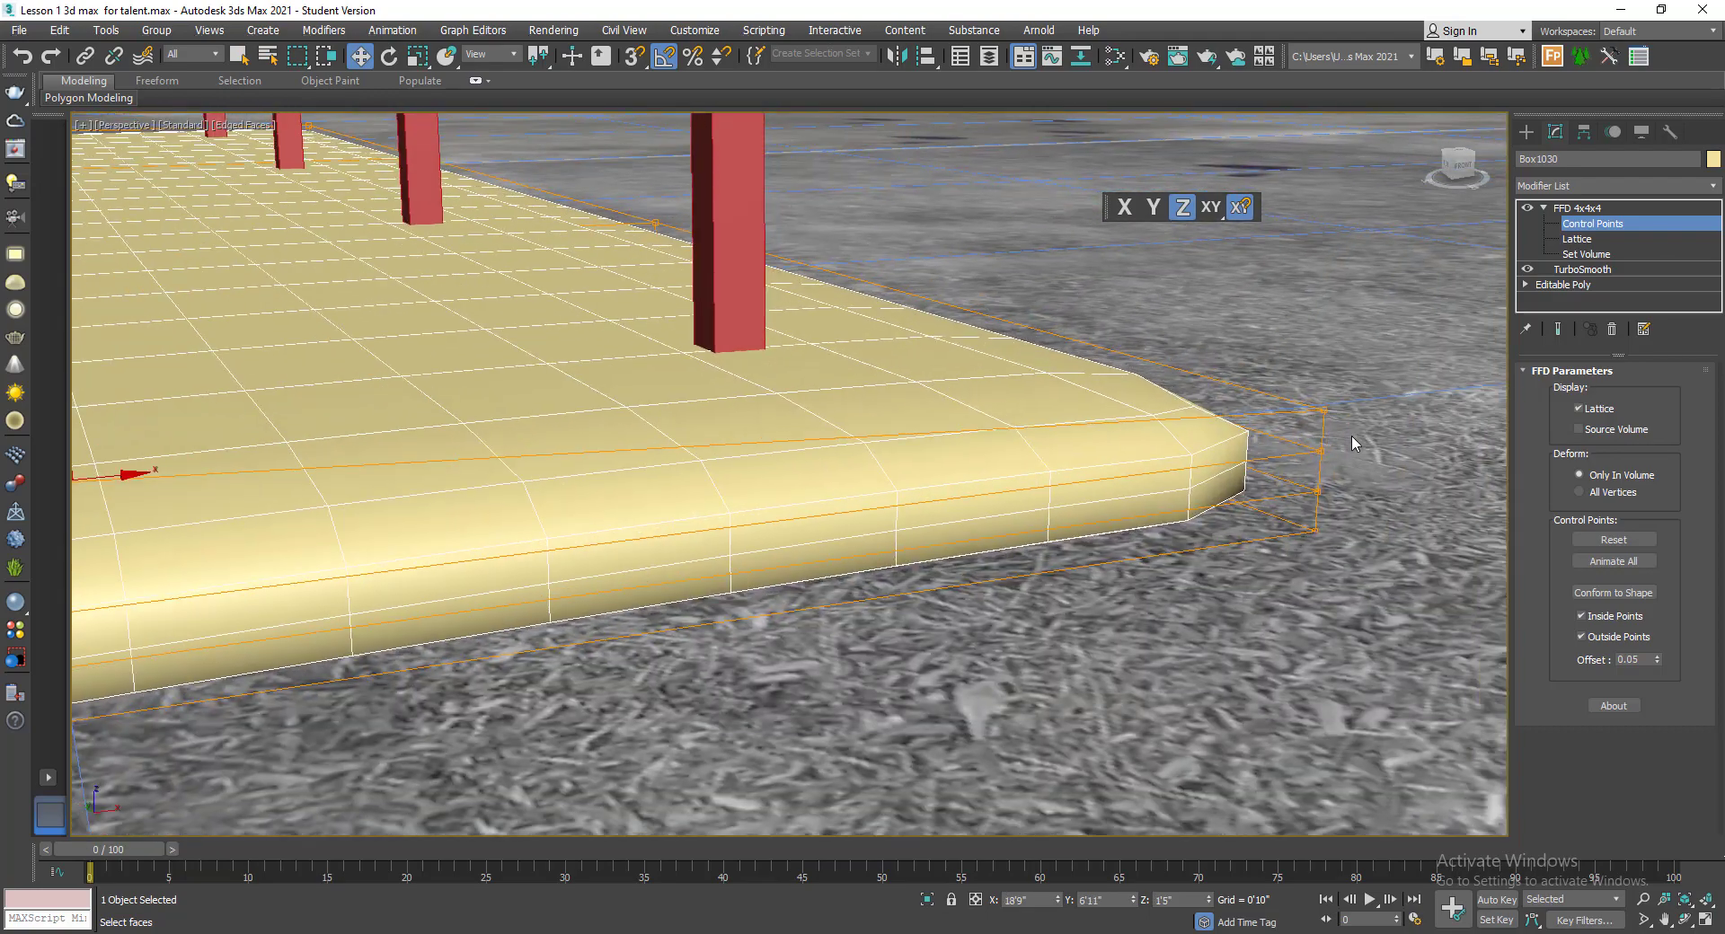
drag(1330, 356, 1327, 386)
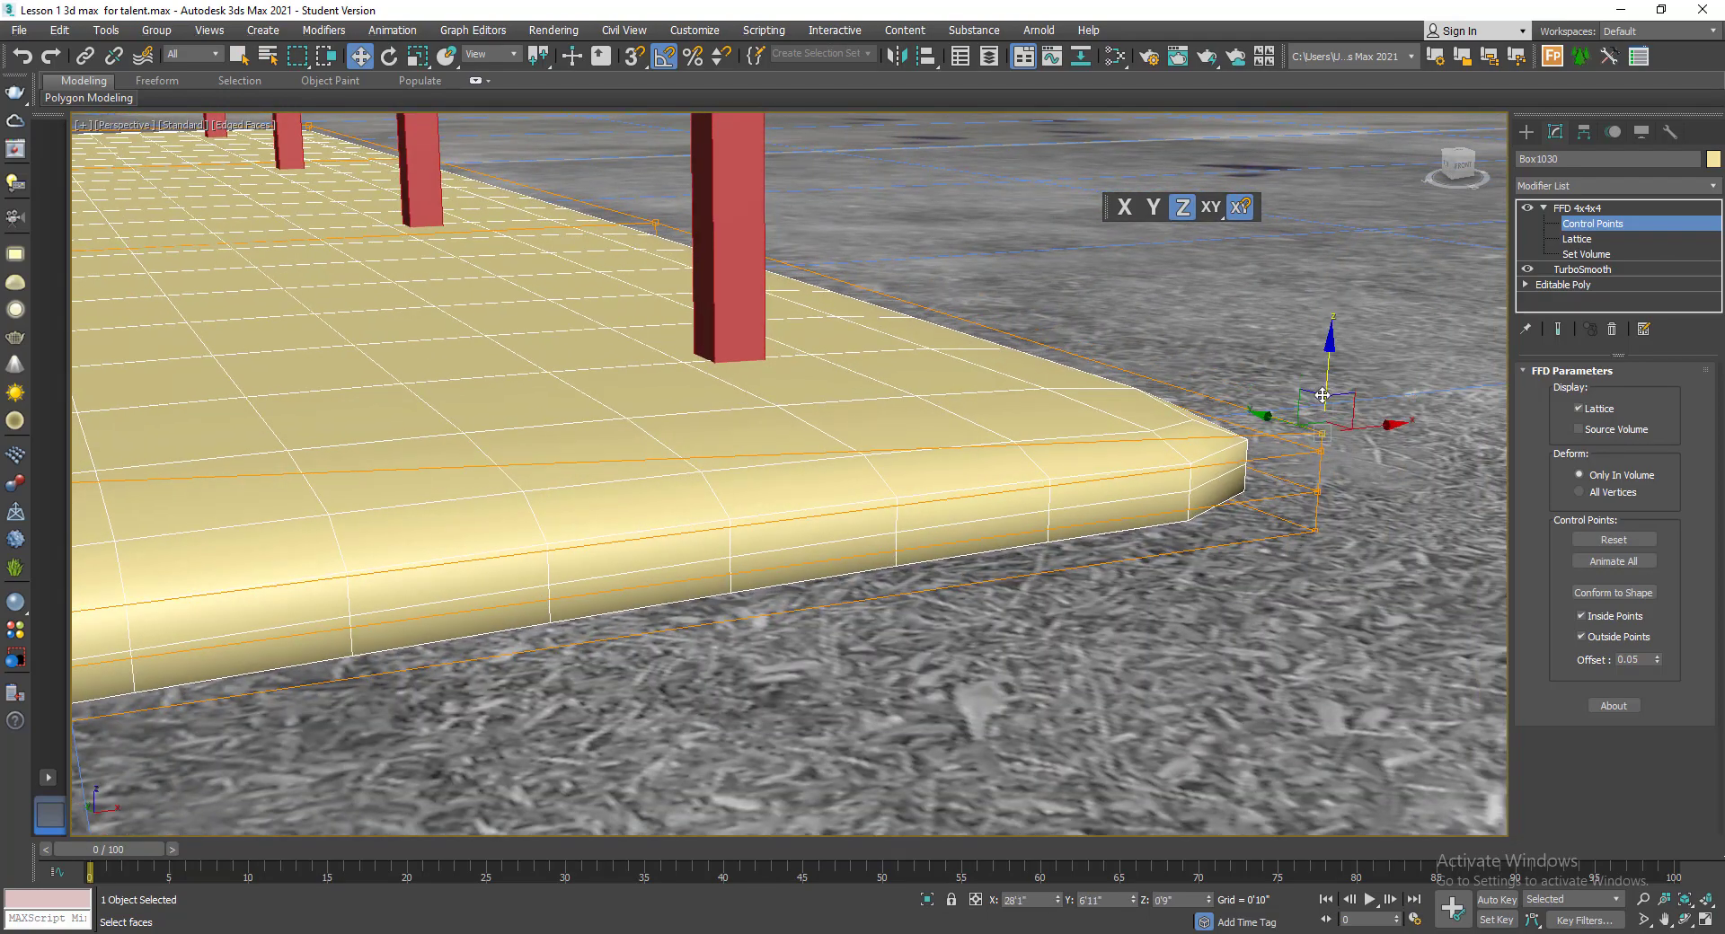
- Lower the lattice point on the slab's porch-side edge at Y 21'11" to about Z 0'1"
scroll(1314, 412, down, 5)
alt+middle_drag(1003, 481, 1085, 525)
scroll(771, 503, up, 6)
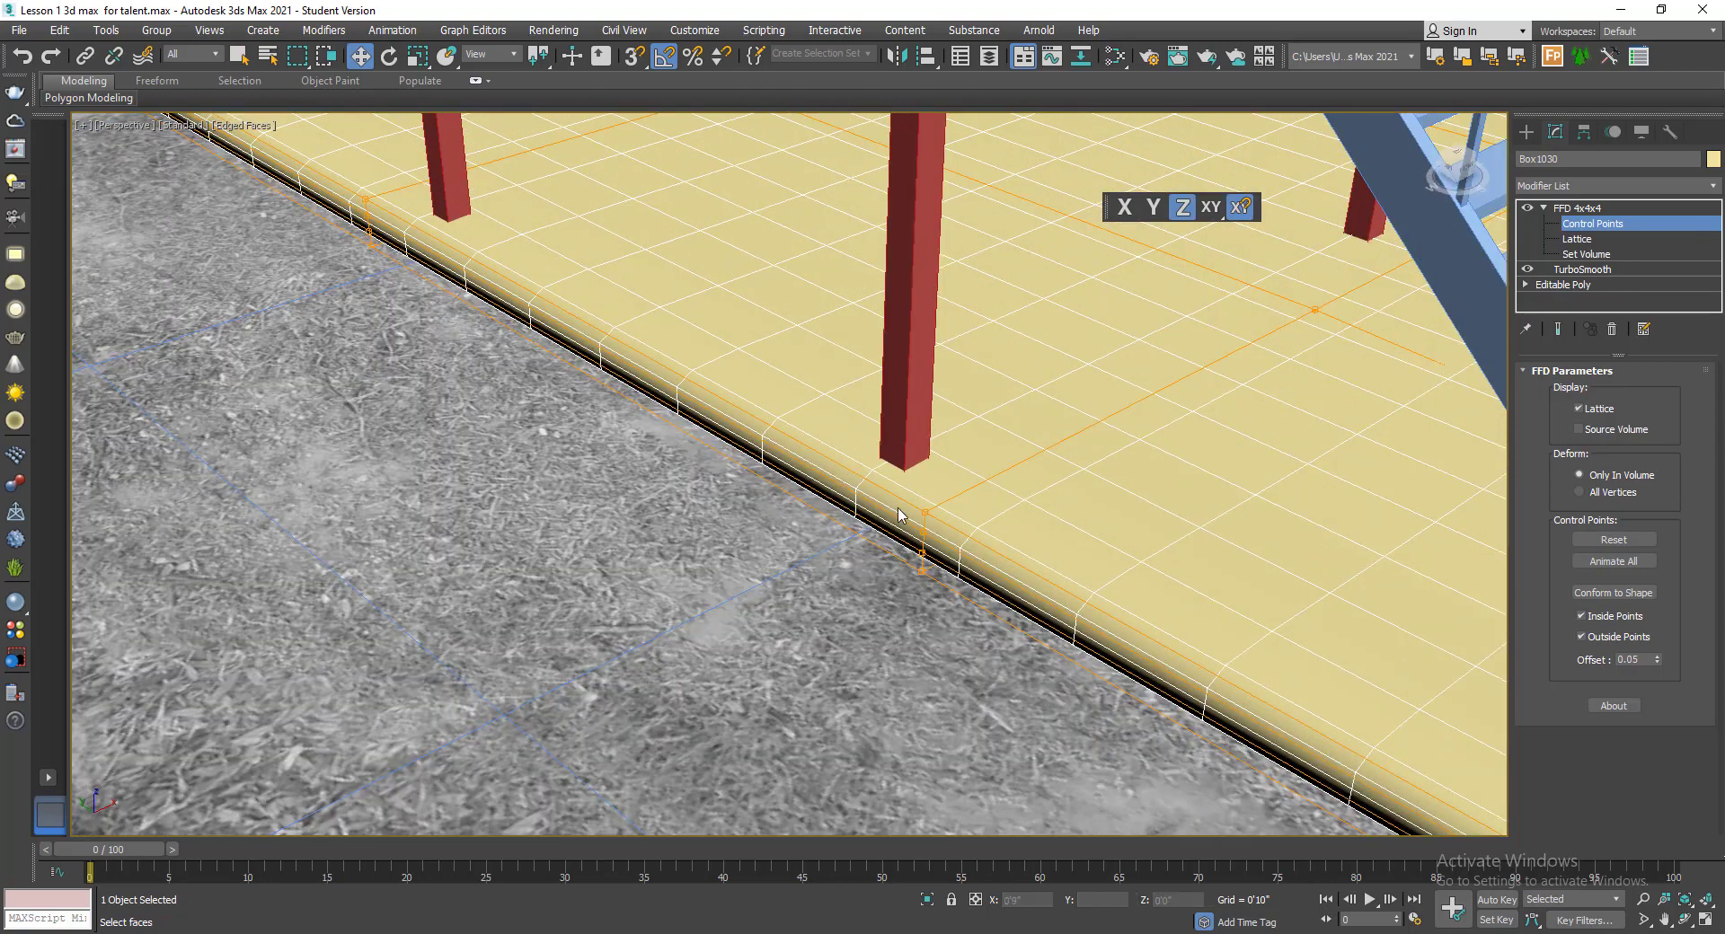
scroll(917, 521, up, 3)
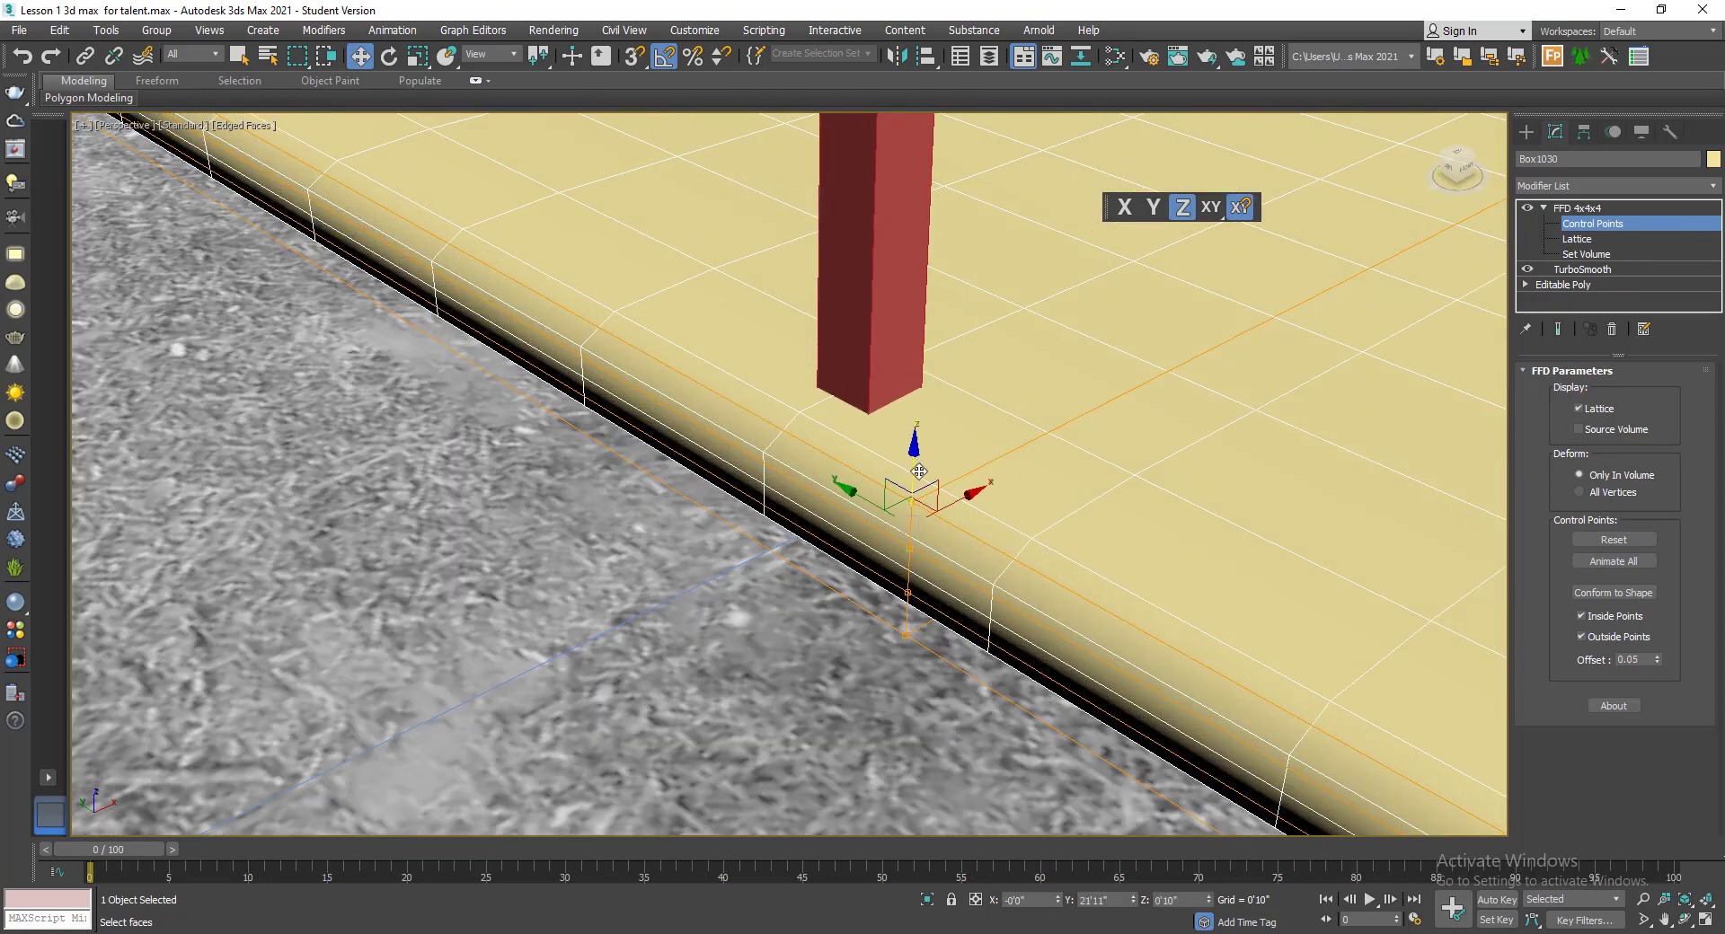
drag(920, 470, 916, 638)
scroll(903, 606, up, 2)
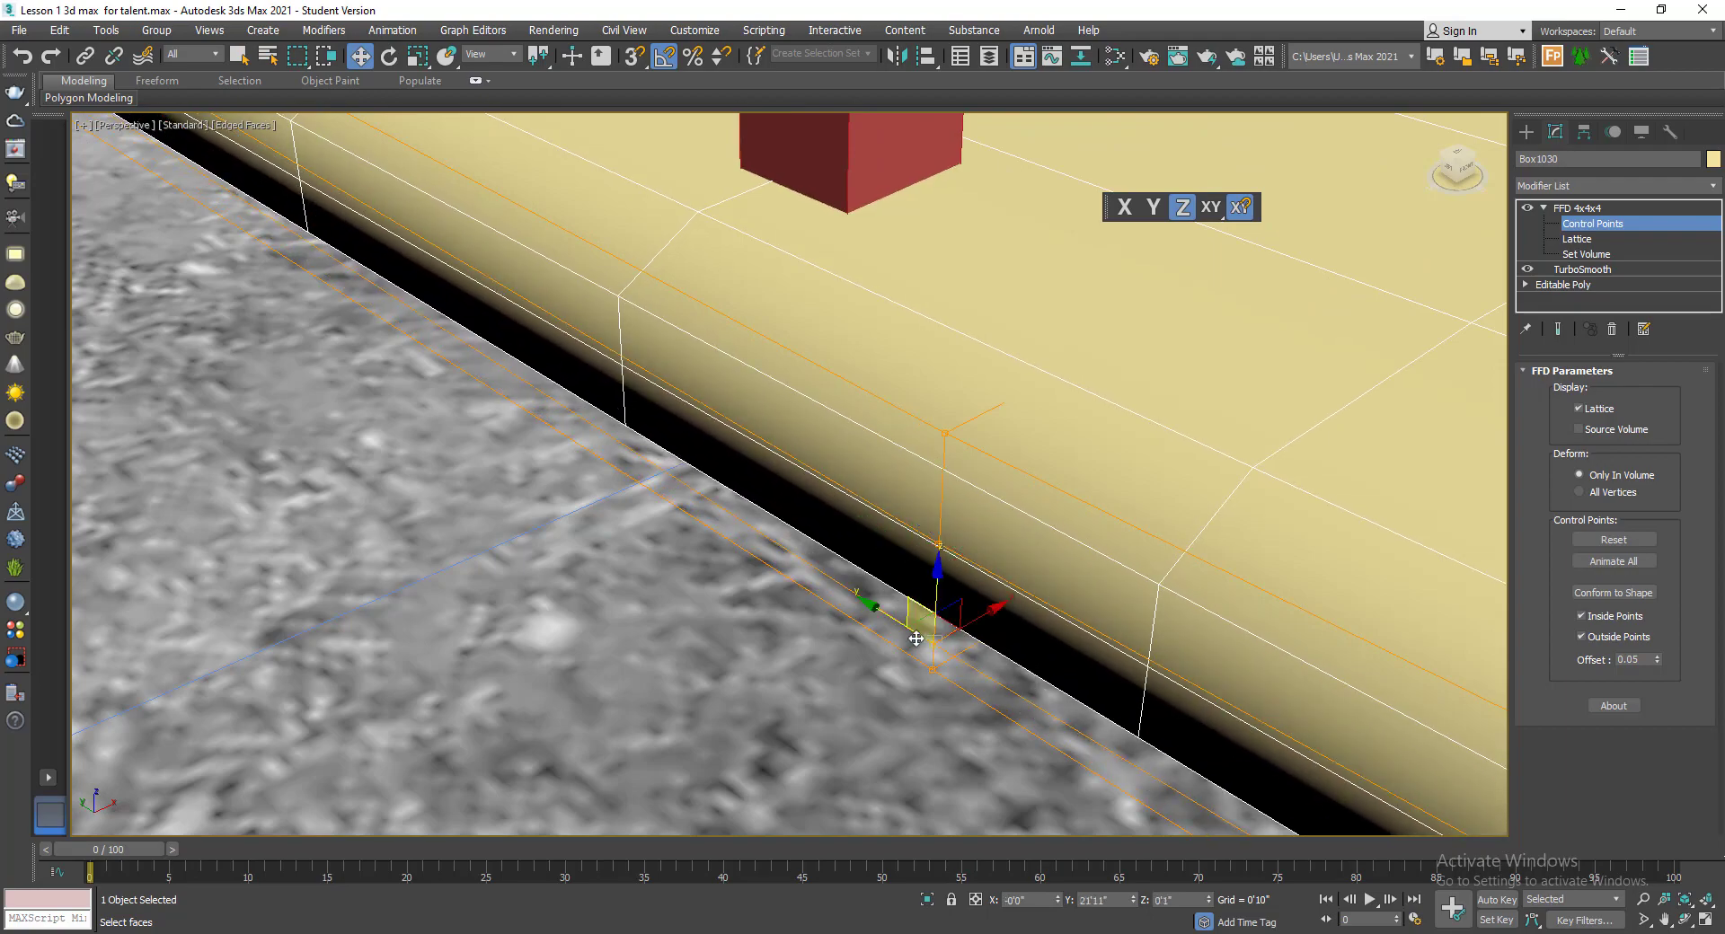
- Lower the top lattice point on the slab's porch-side edge at Y 36'10" to about Z 0'7"
scroll(915, 639, down, 8)
scroll(980, 546, up, 5)
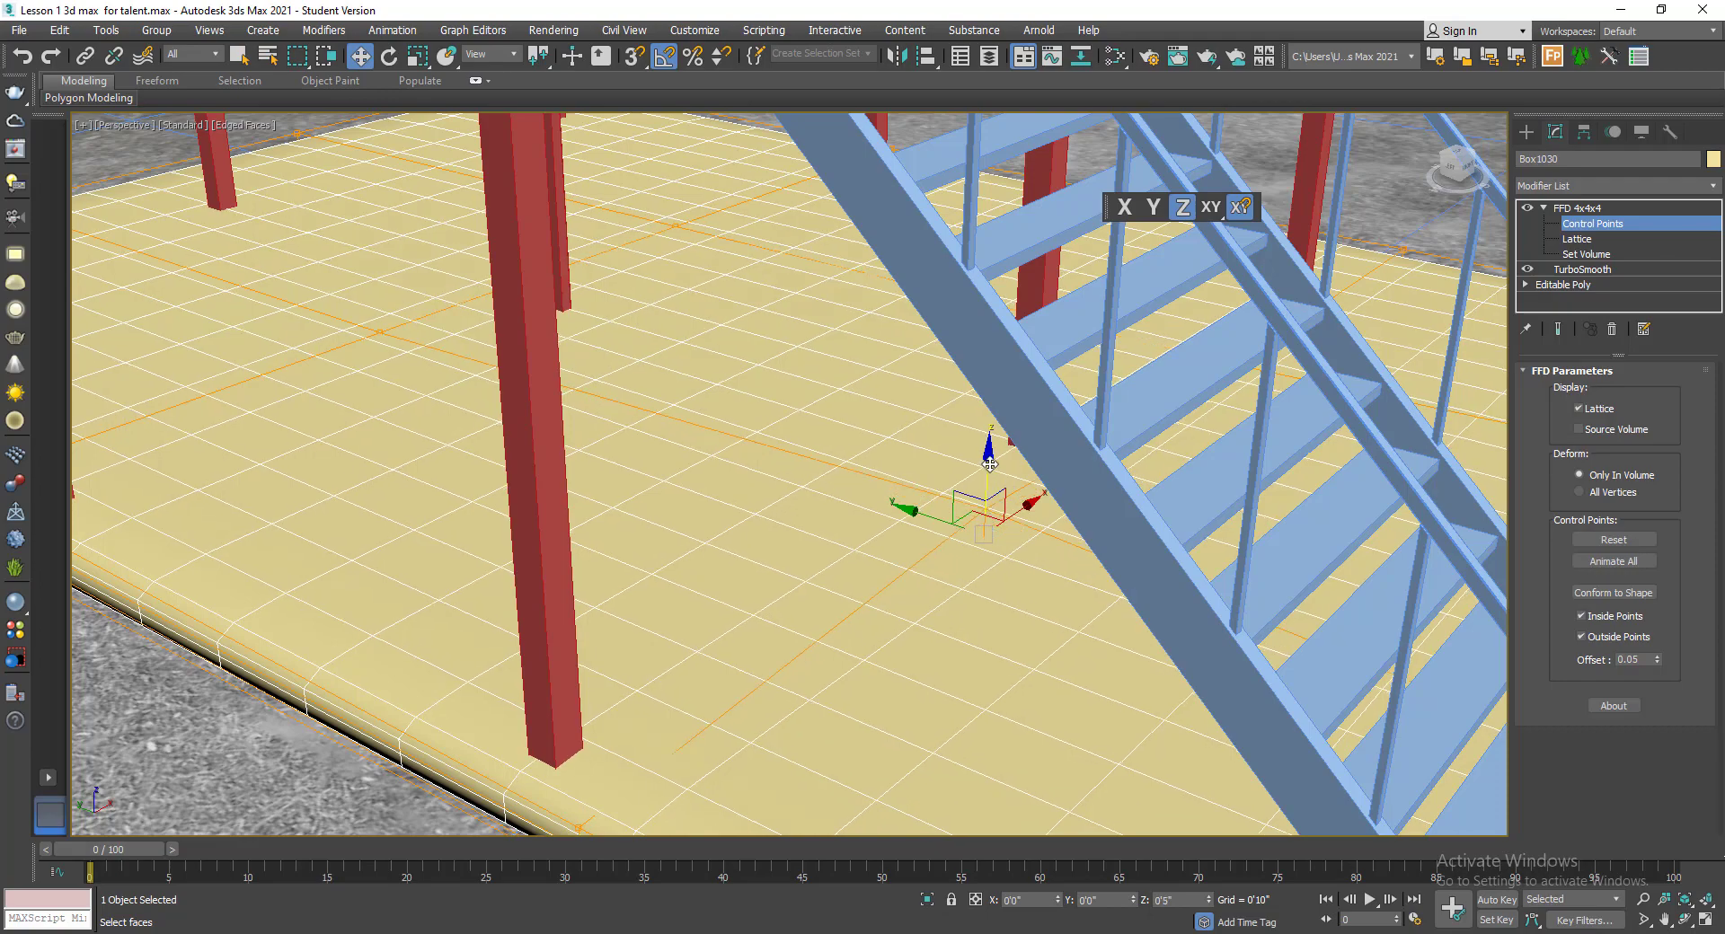
scroll(988, 477, down, 8)
scroll(530, 476, up, 8)
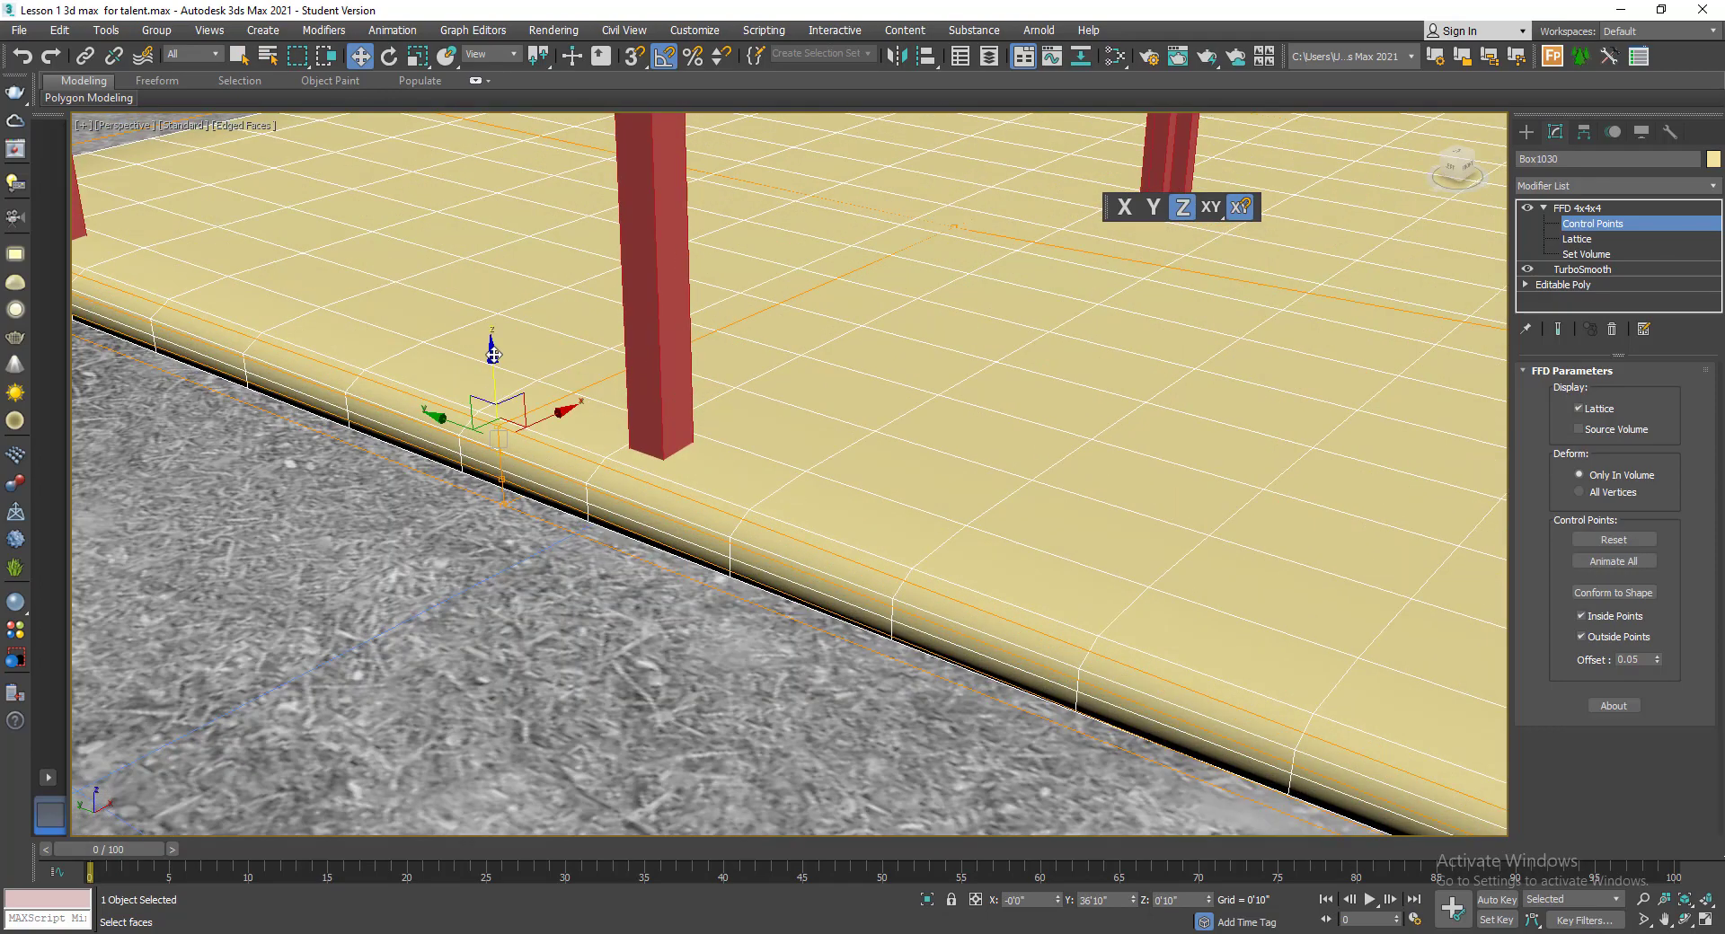
drag(493, 355, 493, 375)
scroll(493, 457, down, 4)
scroll(513, 513, down, 5)
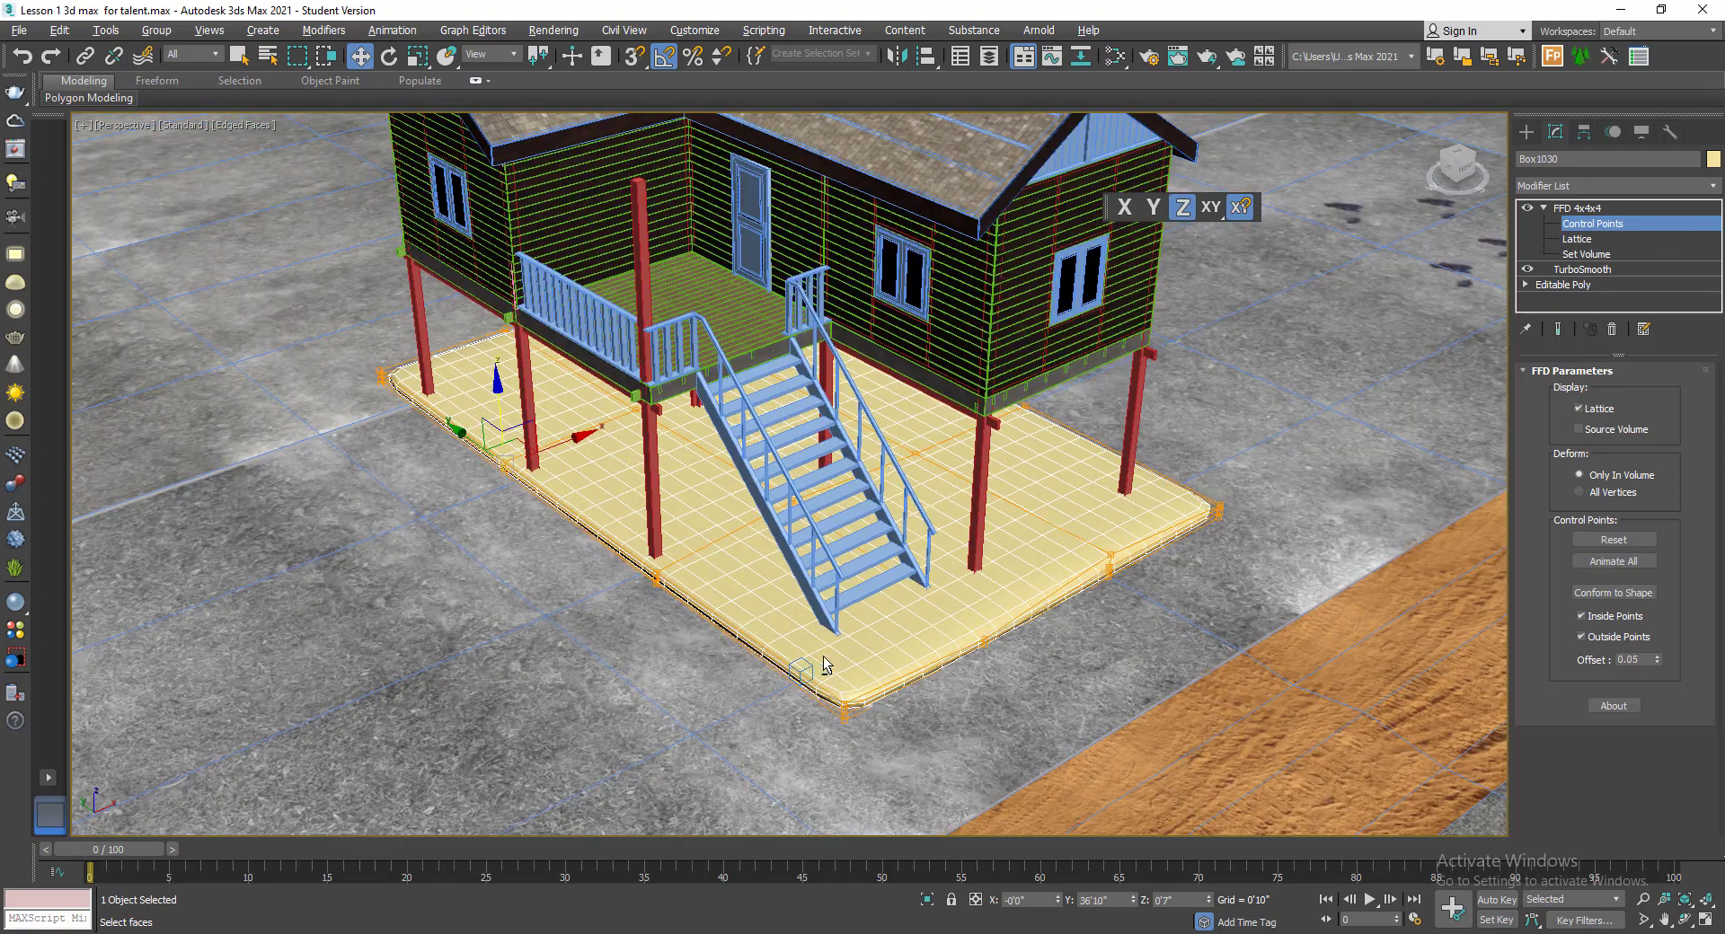
- Shift the control points of the slab corner nearest the stair foot along Y and X to reshape the corner
drag(915, 807, 914, 807)
scroll(831, 701, up, 5)
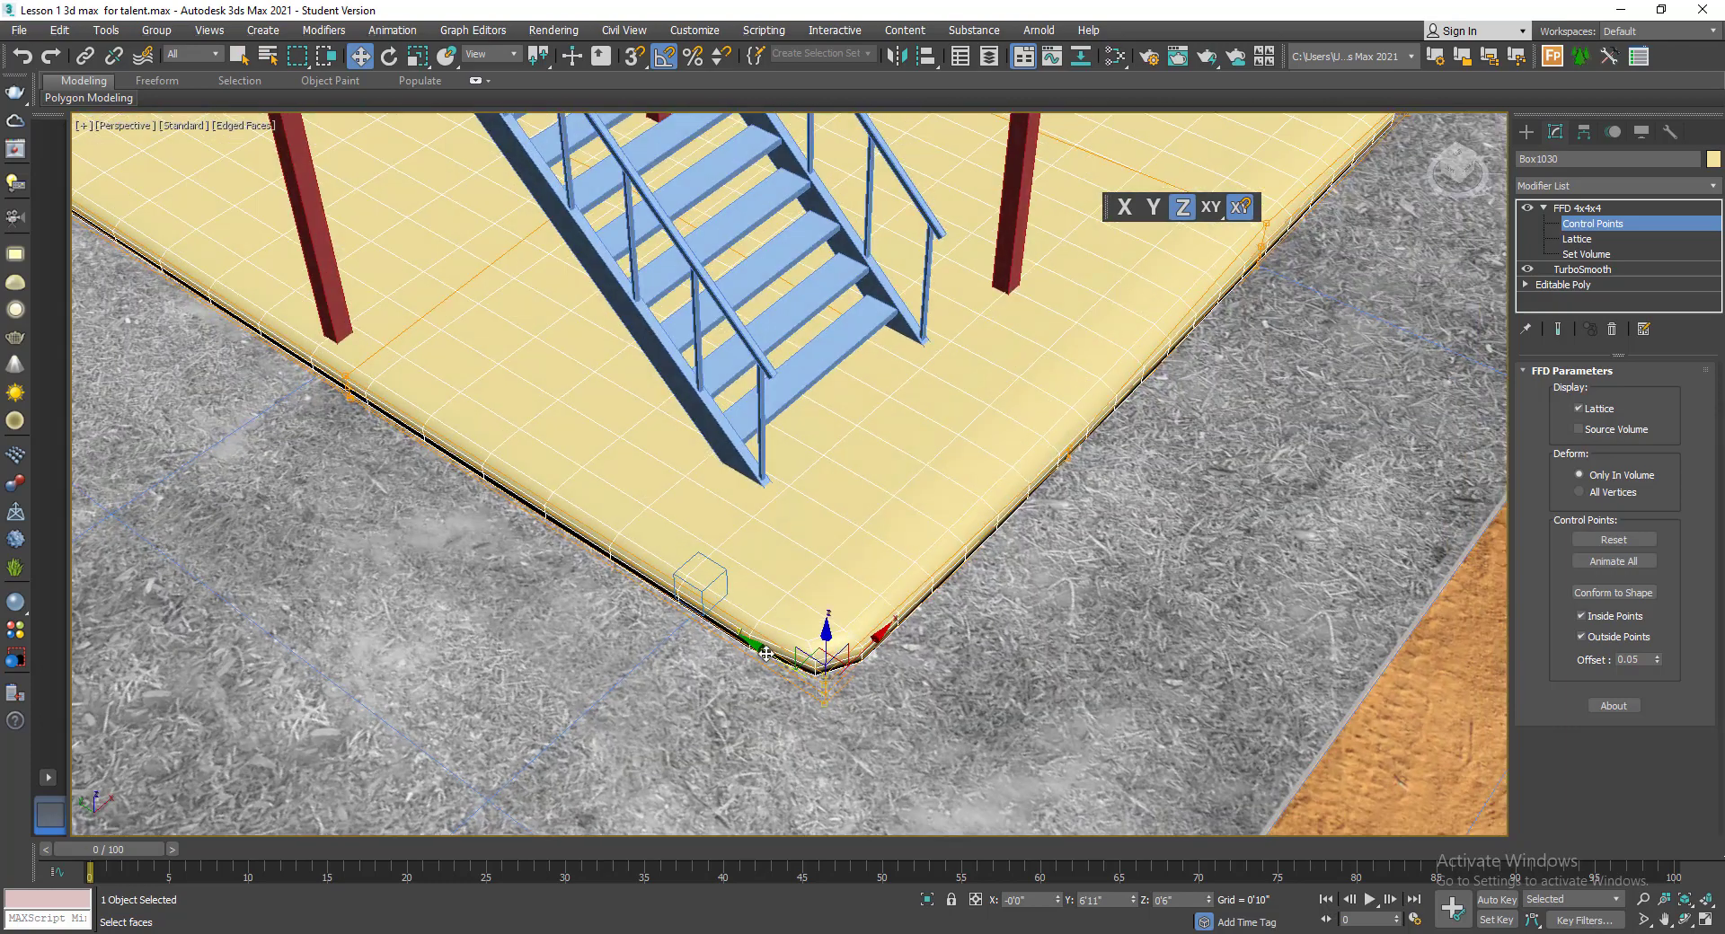
drag(766, 654, 829, 663)
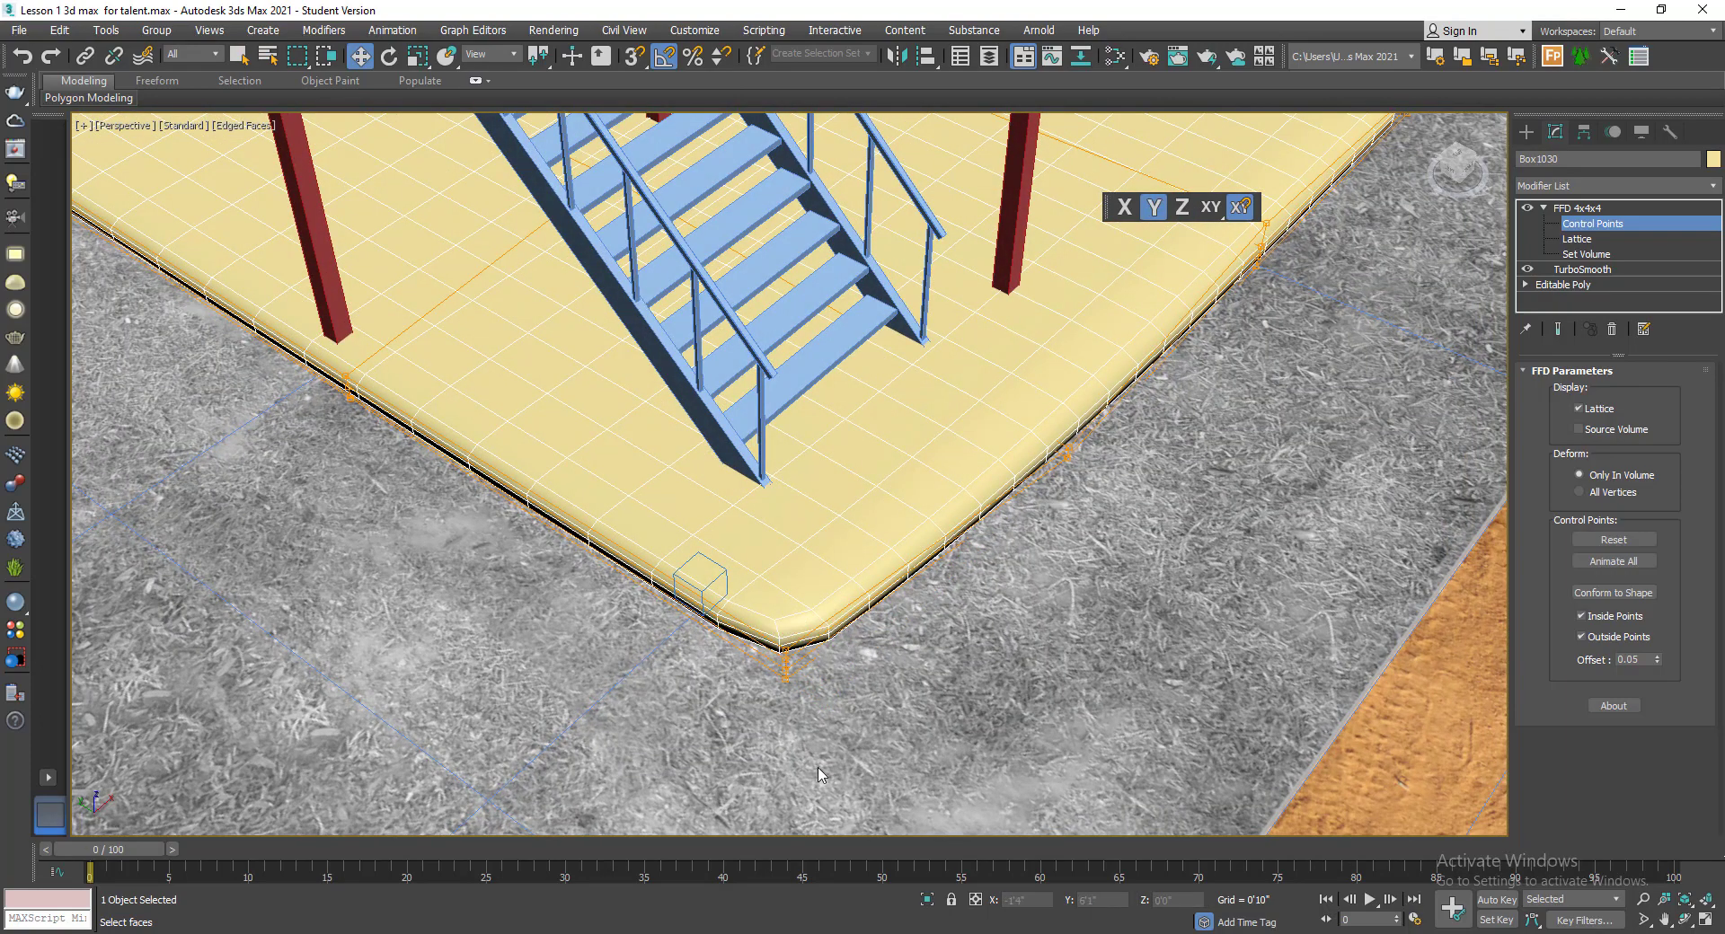
drag(828, 621, 865, 600)
- Move the front-edge lattice points at X 9'4" along Y to about 9'2" and adjust the points at X 18'9"
scroll(865, 600, down, 5)
scroll(987, 494, up, 6)
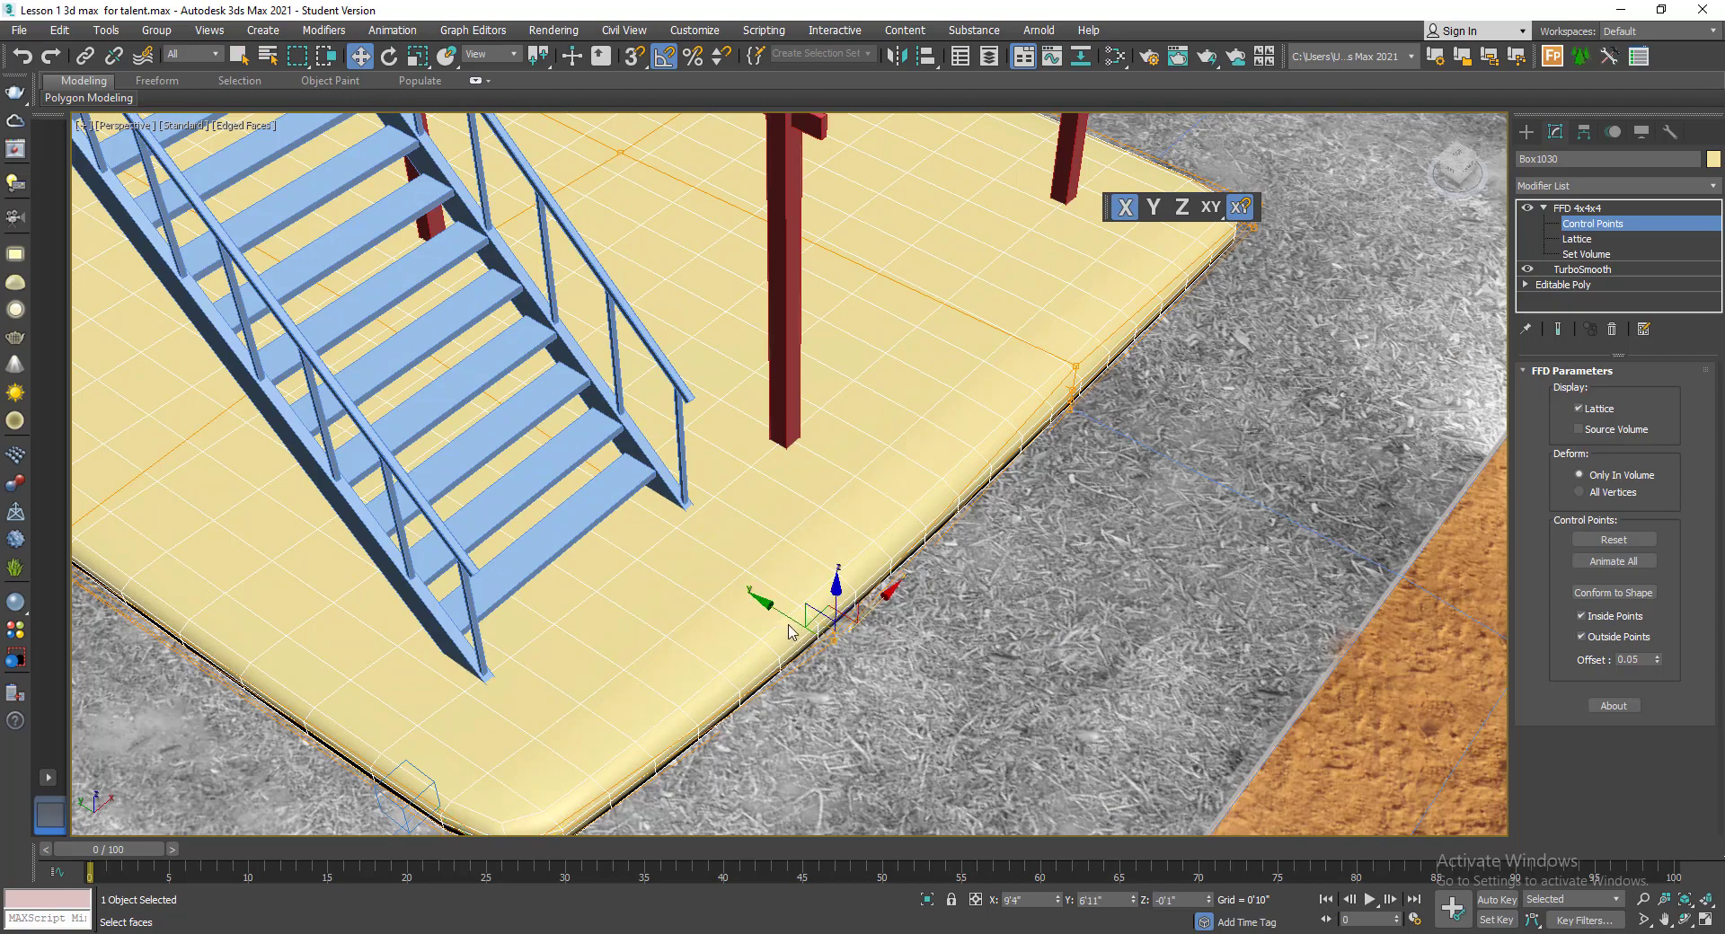
drag(774, 607, 733, 541)
middle_drag(956, 626, 921, 685)
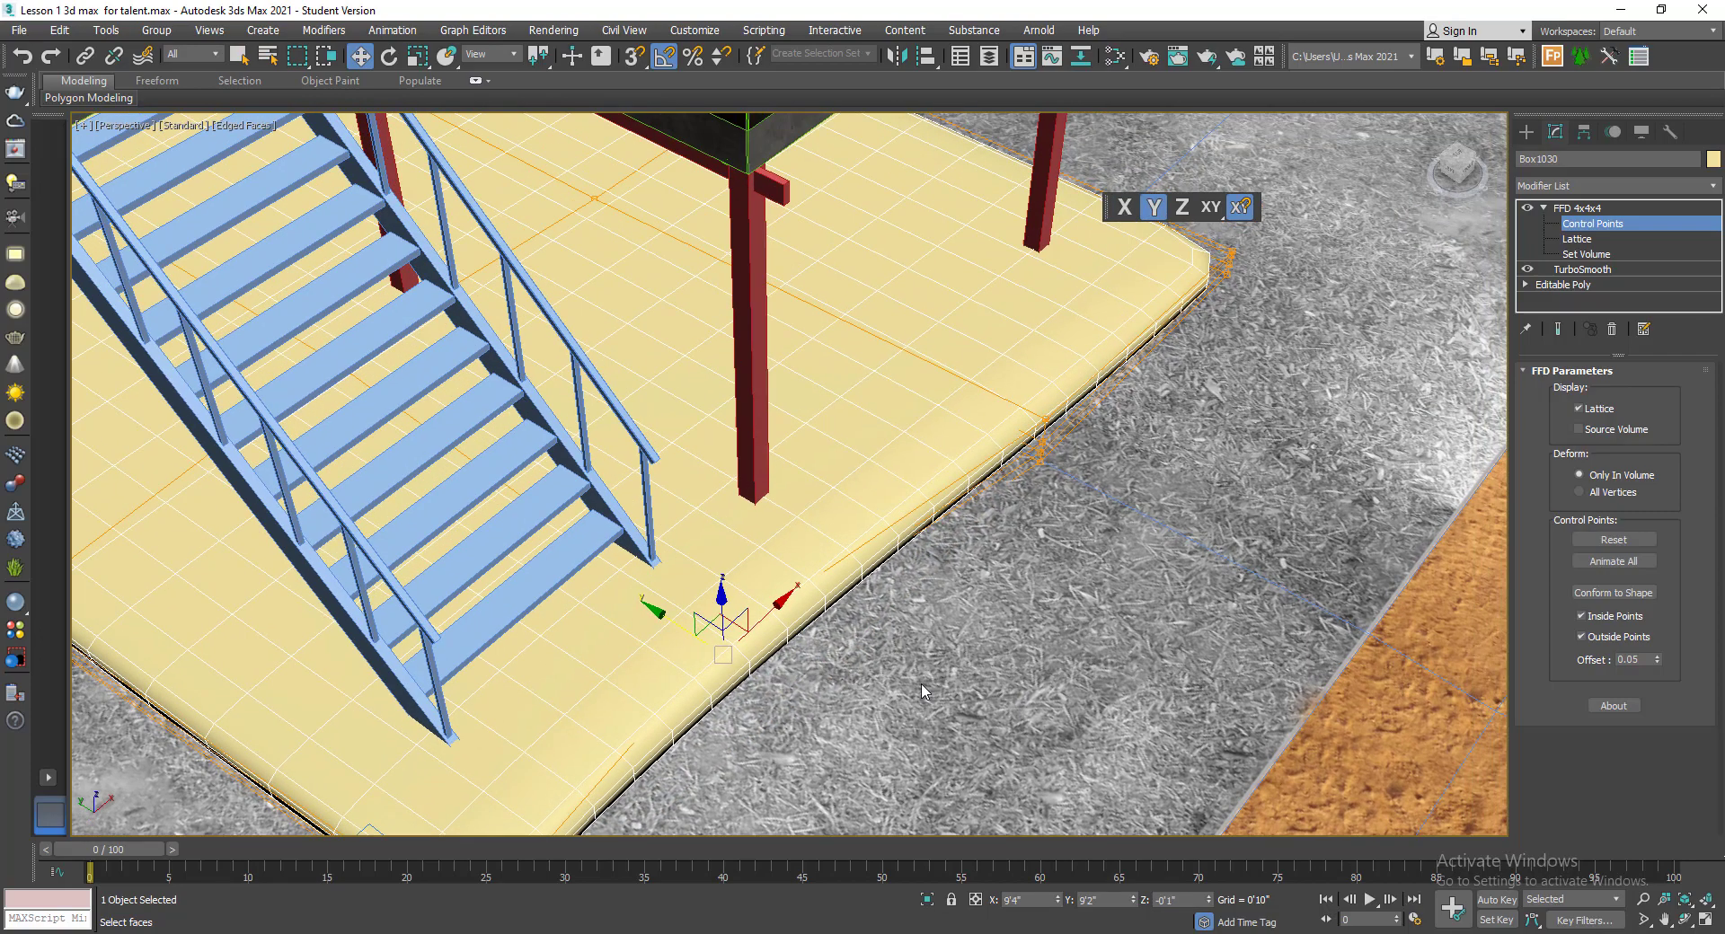
drag(991, 422, 995, 379)
scroll(1010, 473, down, 5)
alt+middle_drag(1011, 490, 982, 466)
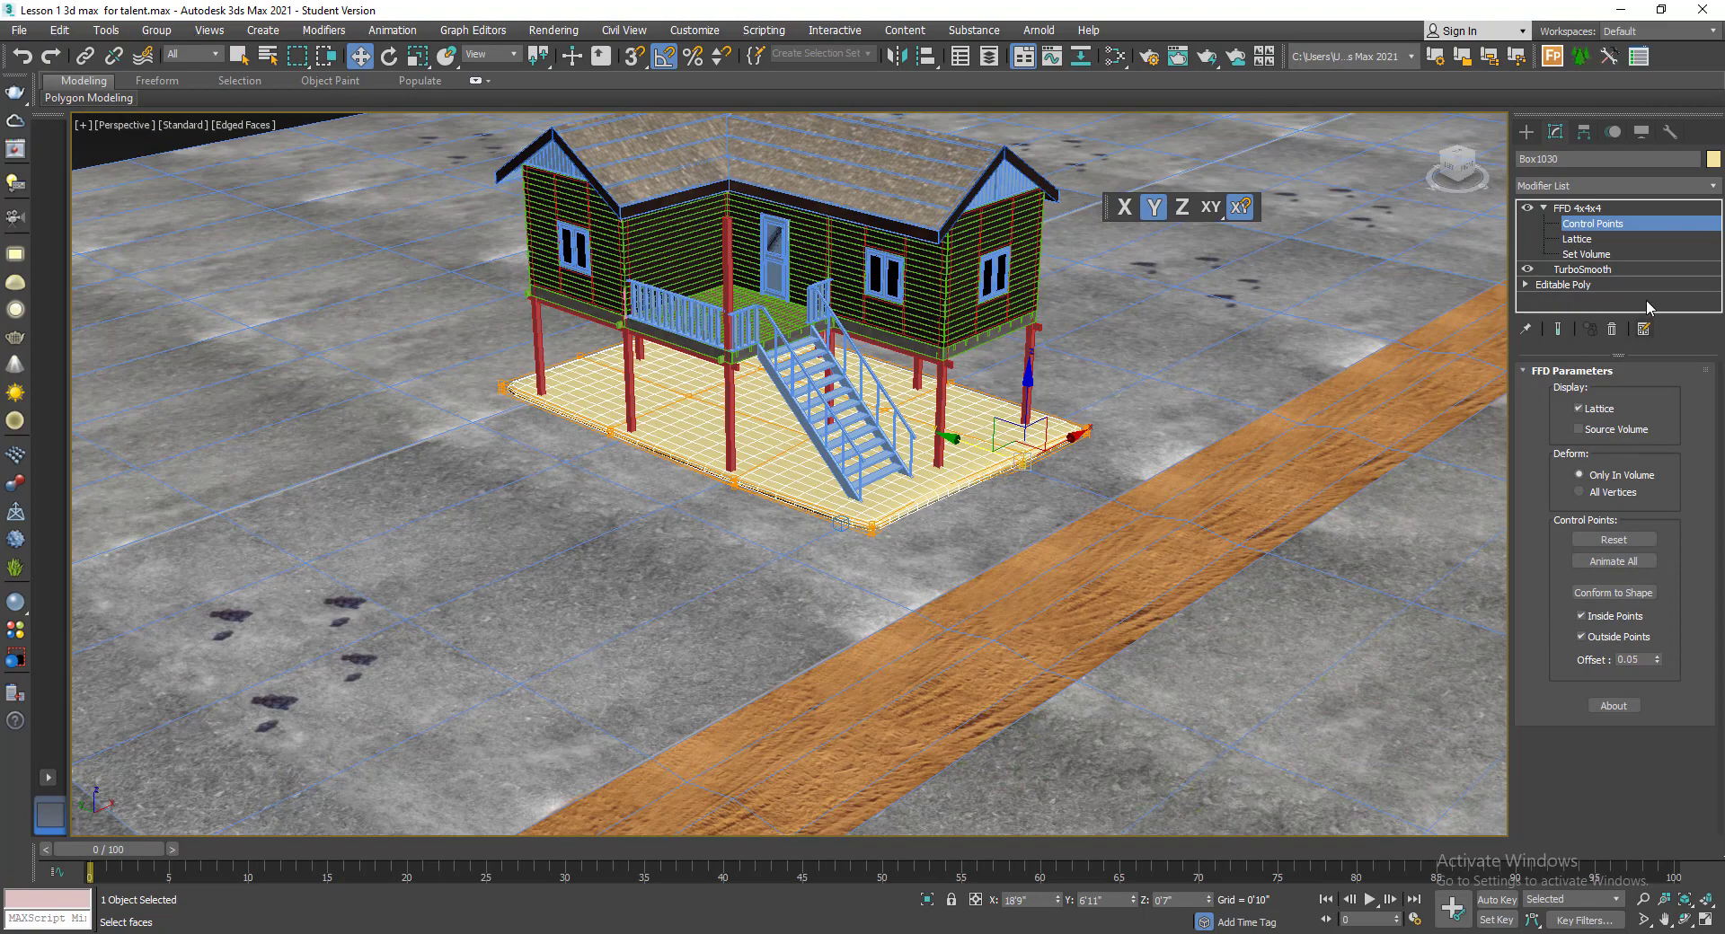
- Leave control point editing and add a second TurboSmooth modifier above the FFD 4x4x4
click(1586, 208)
click(1595, 186)
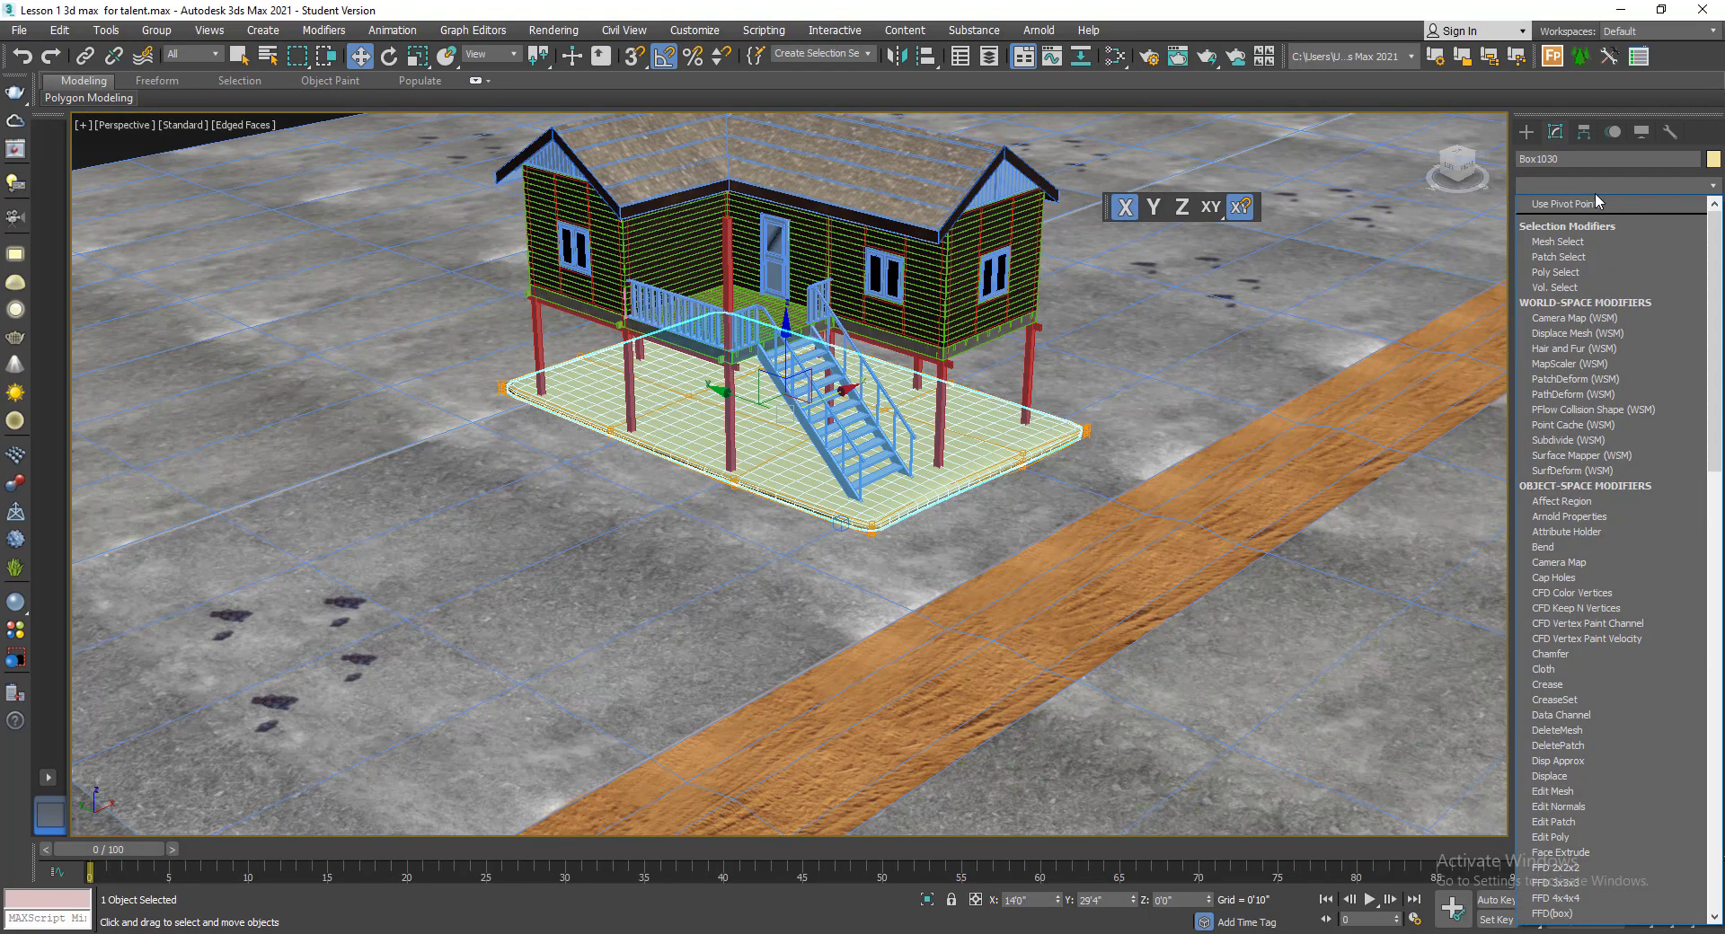
text(tu)
key(Return)
scroll(866, 507, up, 10)
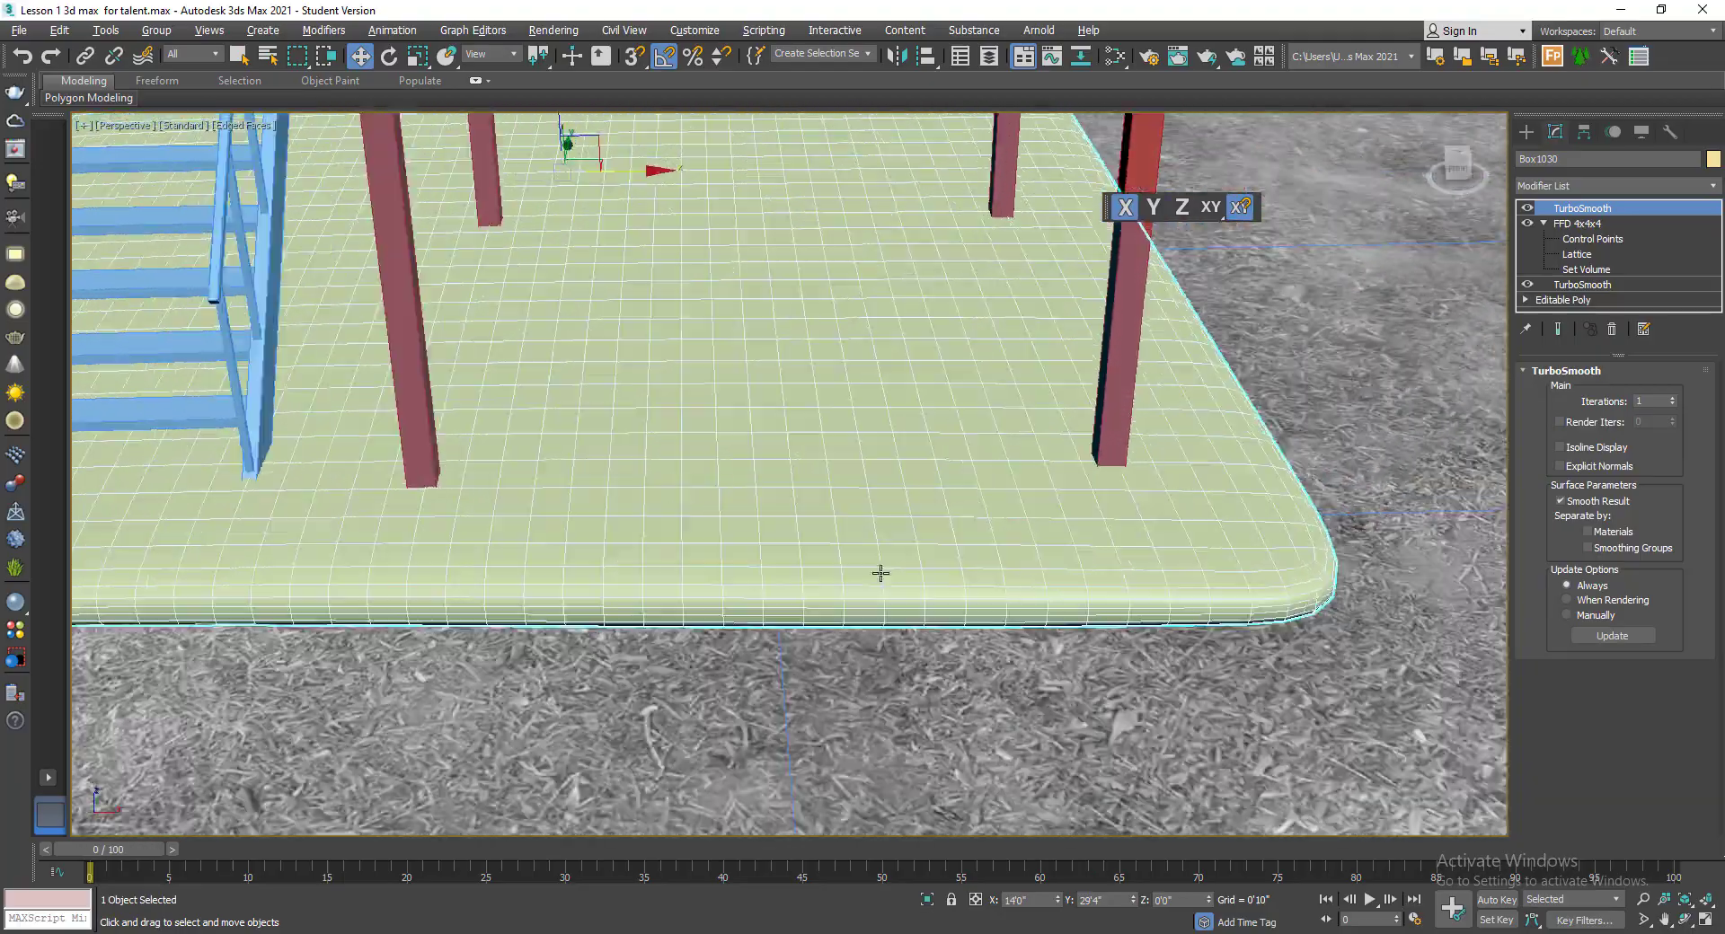
alt+middle_drag(880, 573, 884, 636)
- Create a new VRayMtl in the Slate Material Editor and name it floor
key(m)
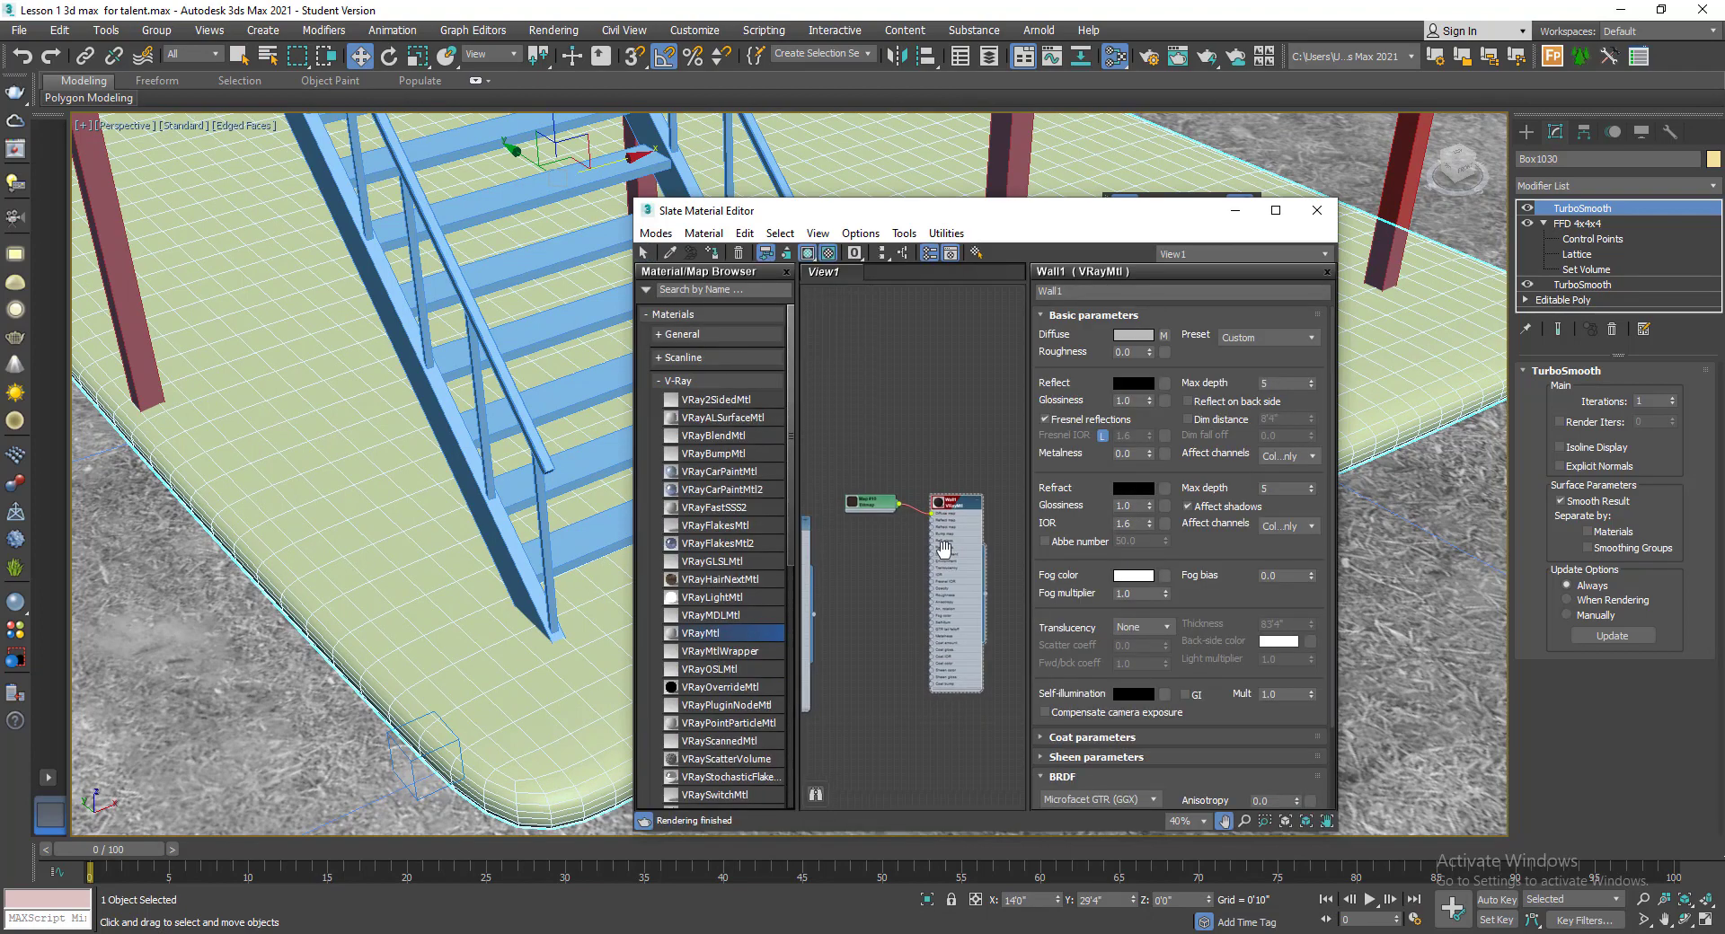
drag(784, 642, 903, 638)
scroll(899, 640, up, 2)
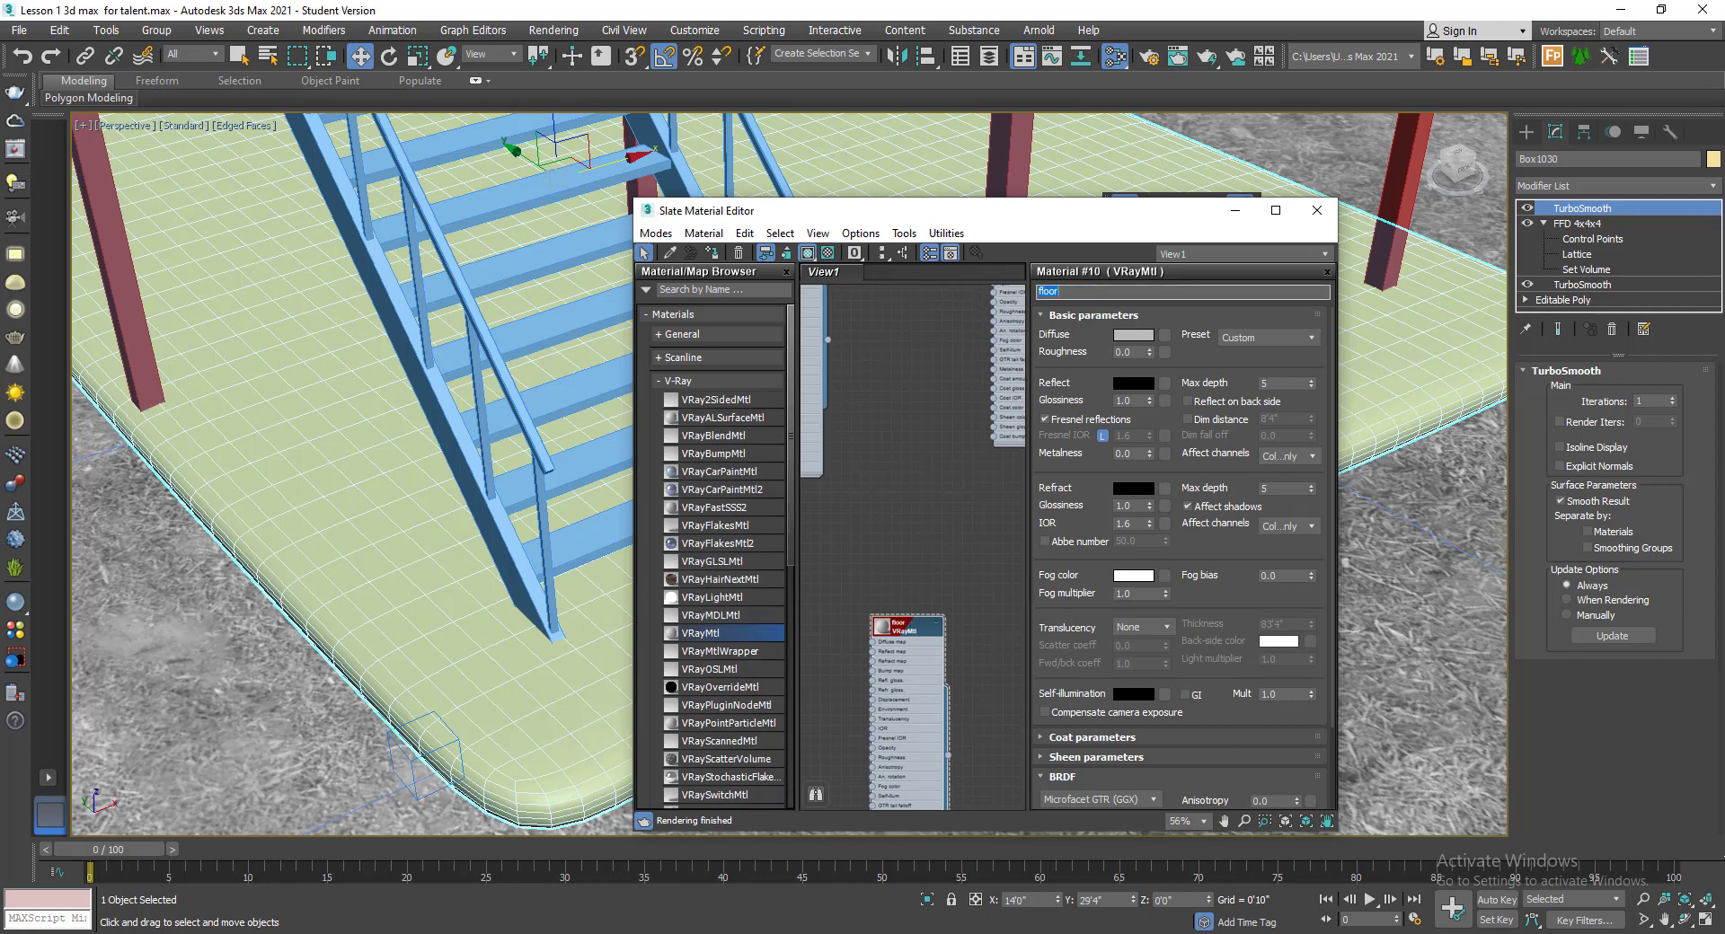
- Switch to File Explorer, extract concrete_floor_02_4k_jpg.zip into its own folder and open that folder beside the material editor
key(alt+Tab)
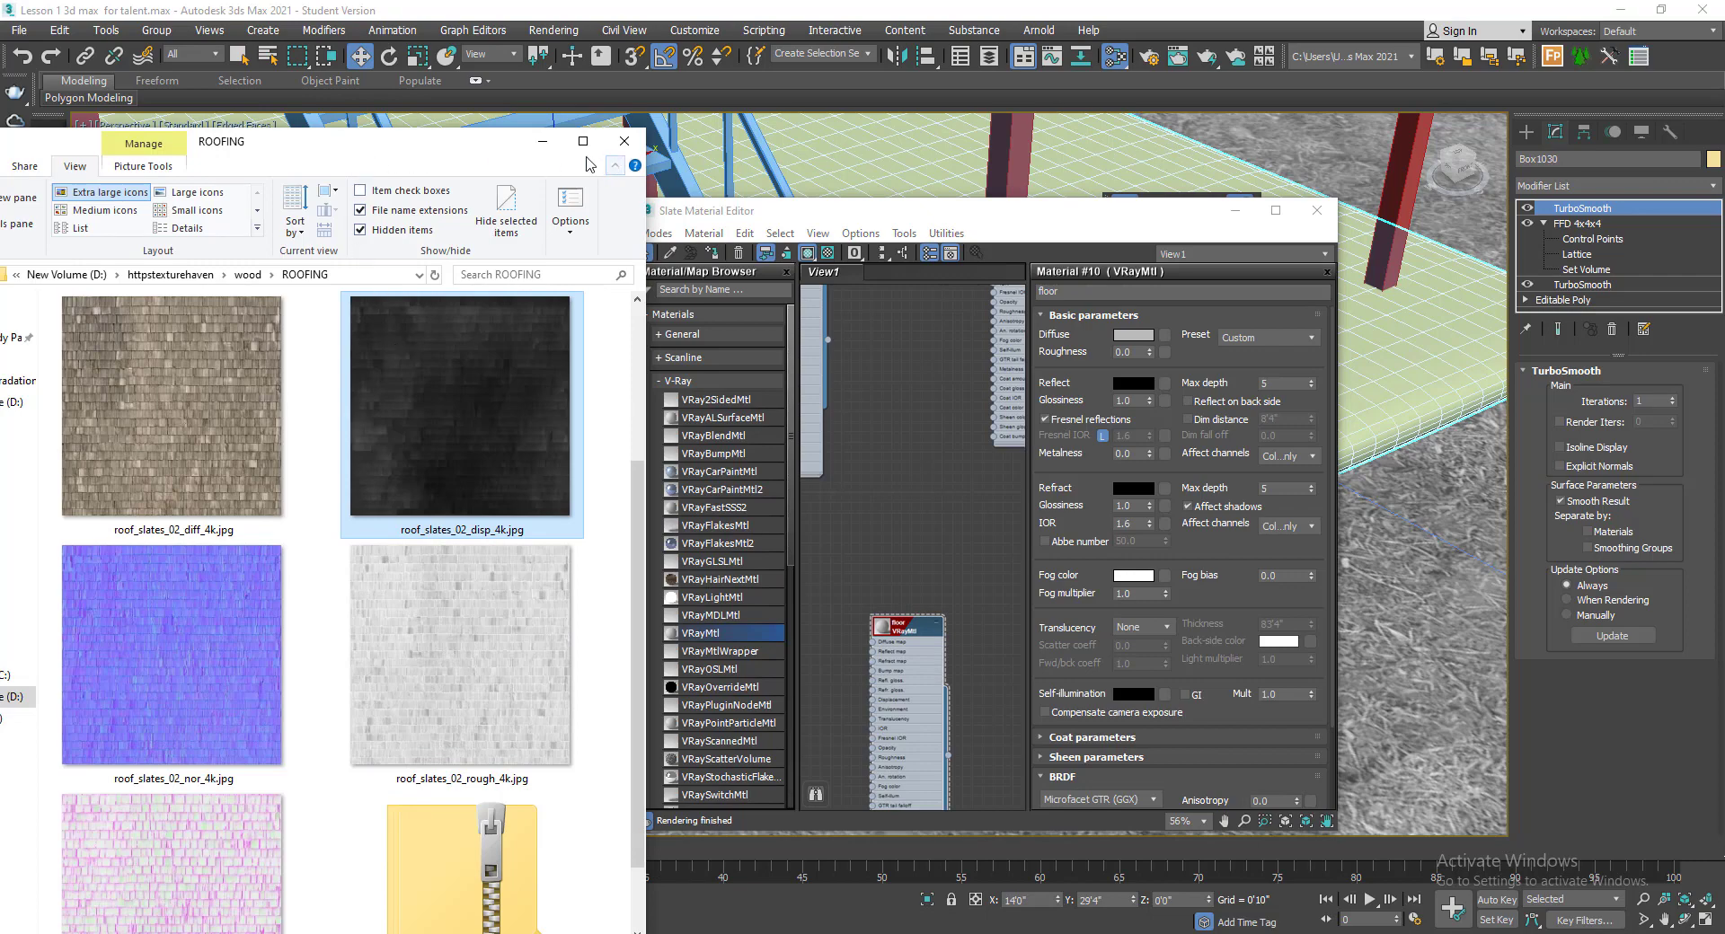
click(583, 141)
click(307, 373)
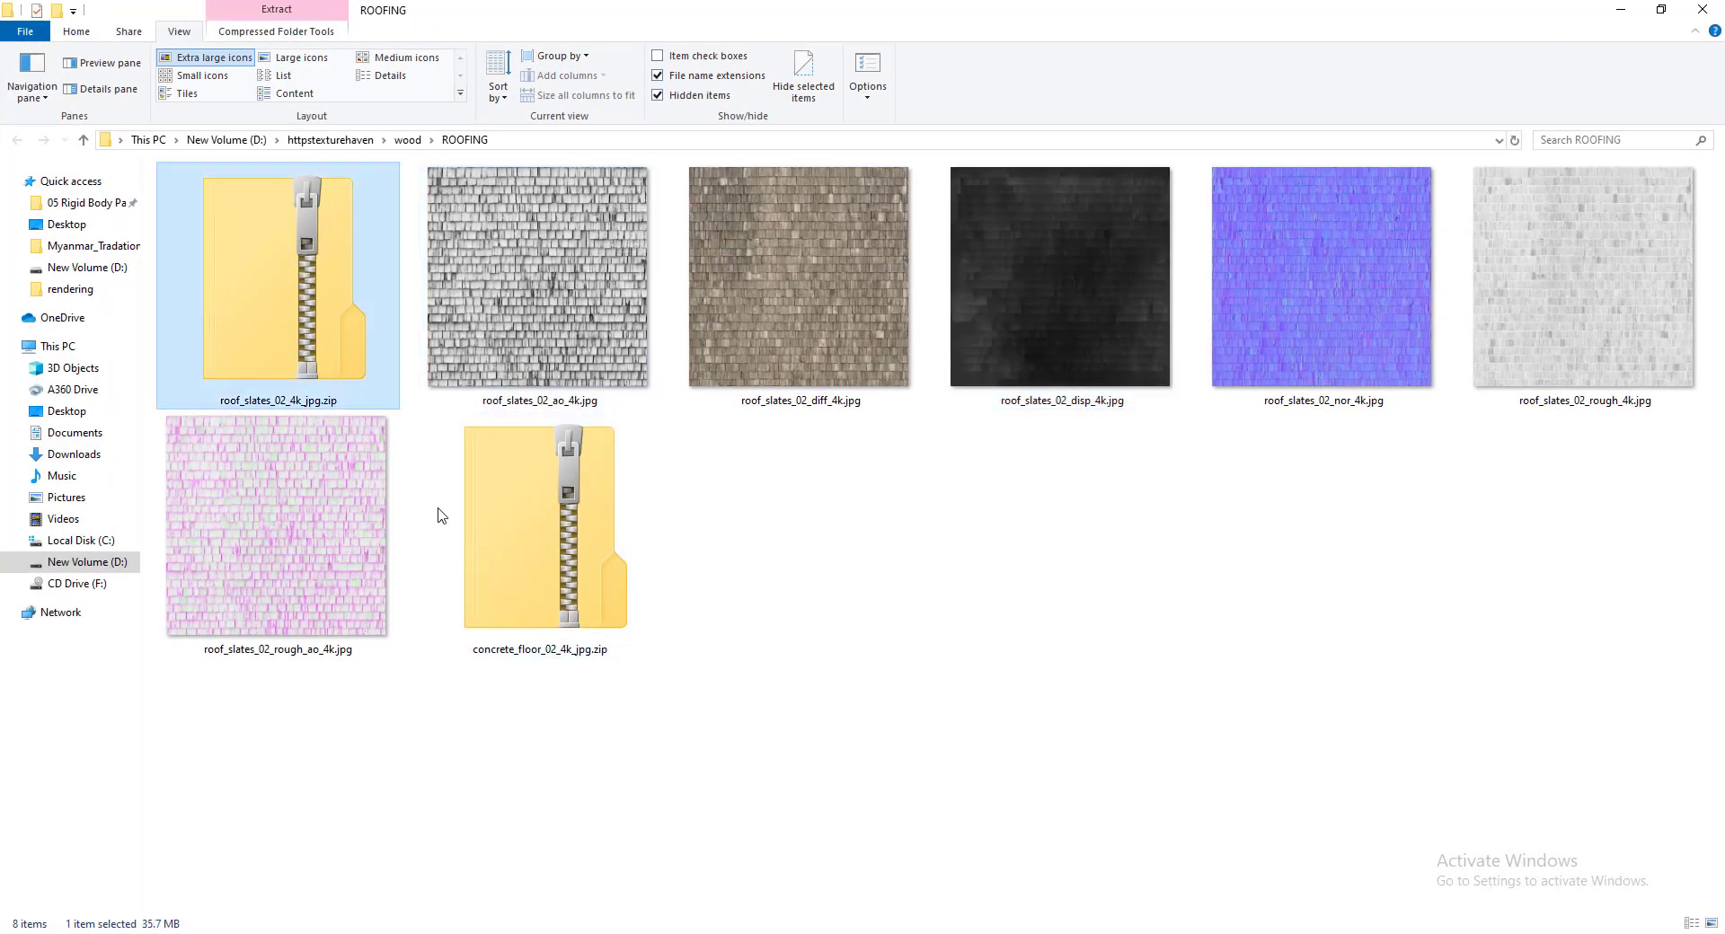
click(543, 565)
right_click(547, 545)
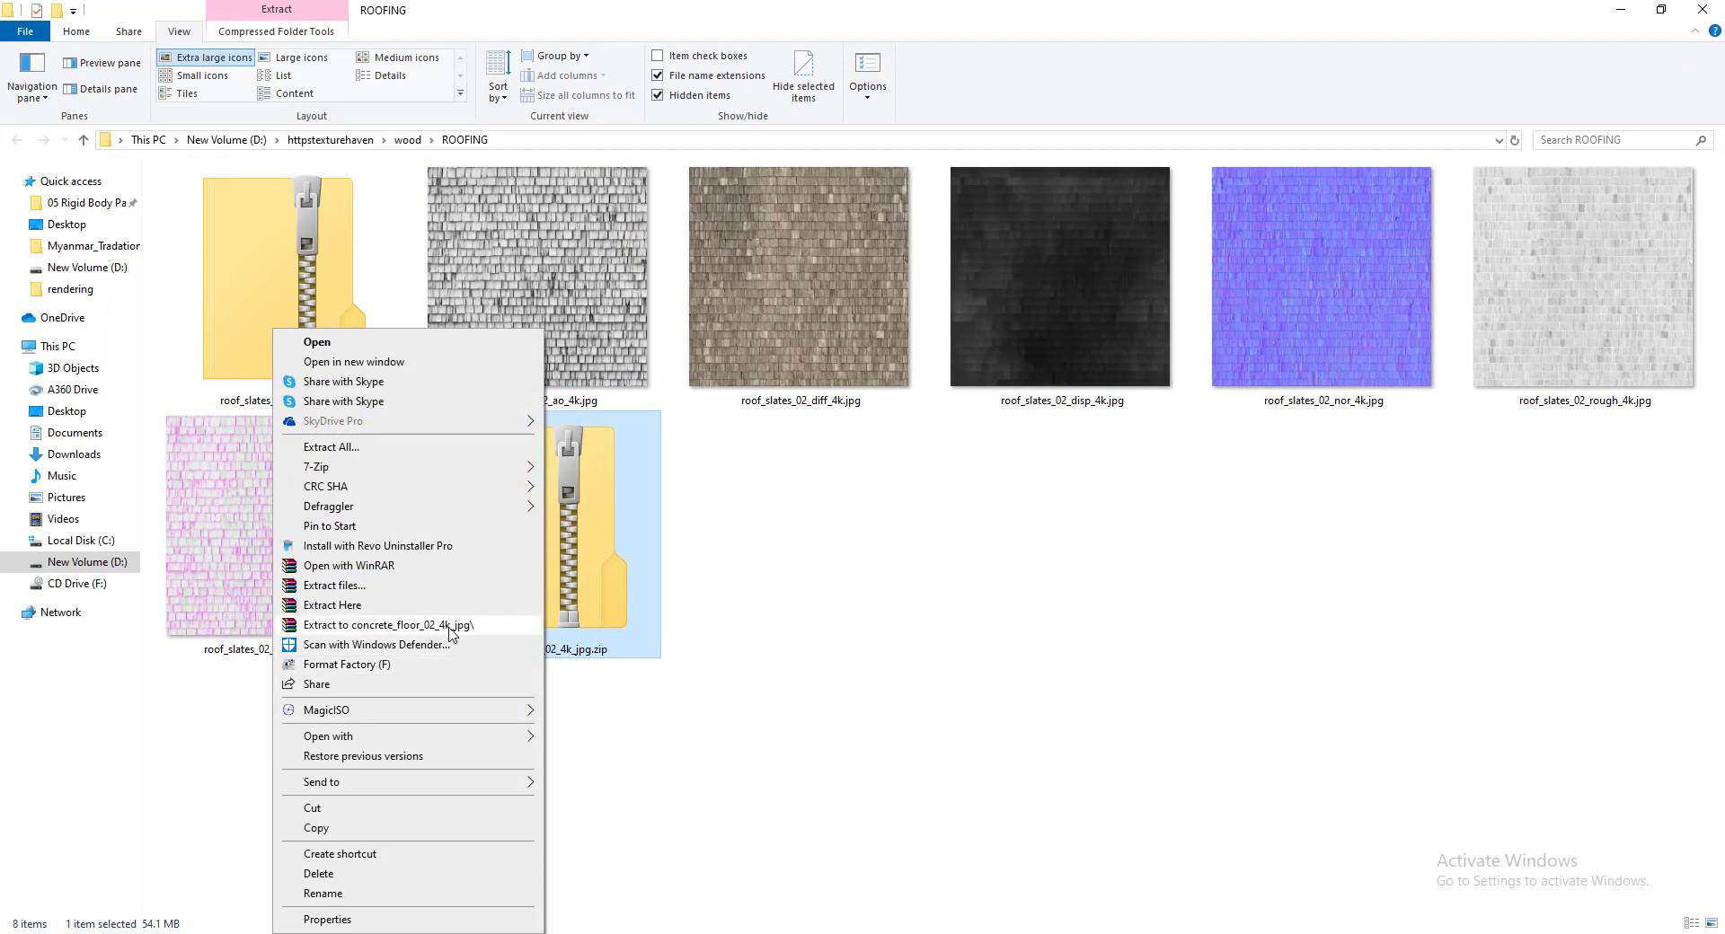
click(450, 626)
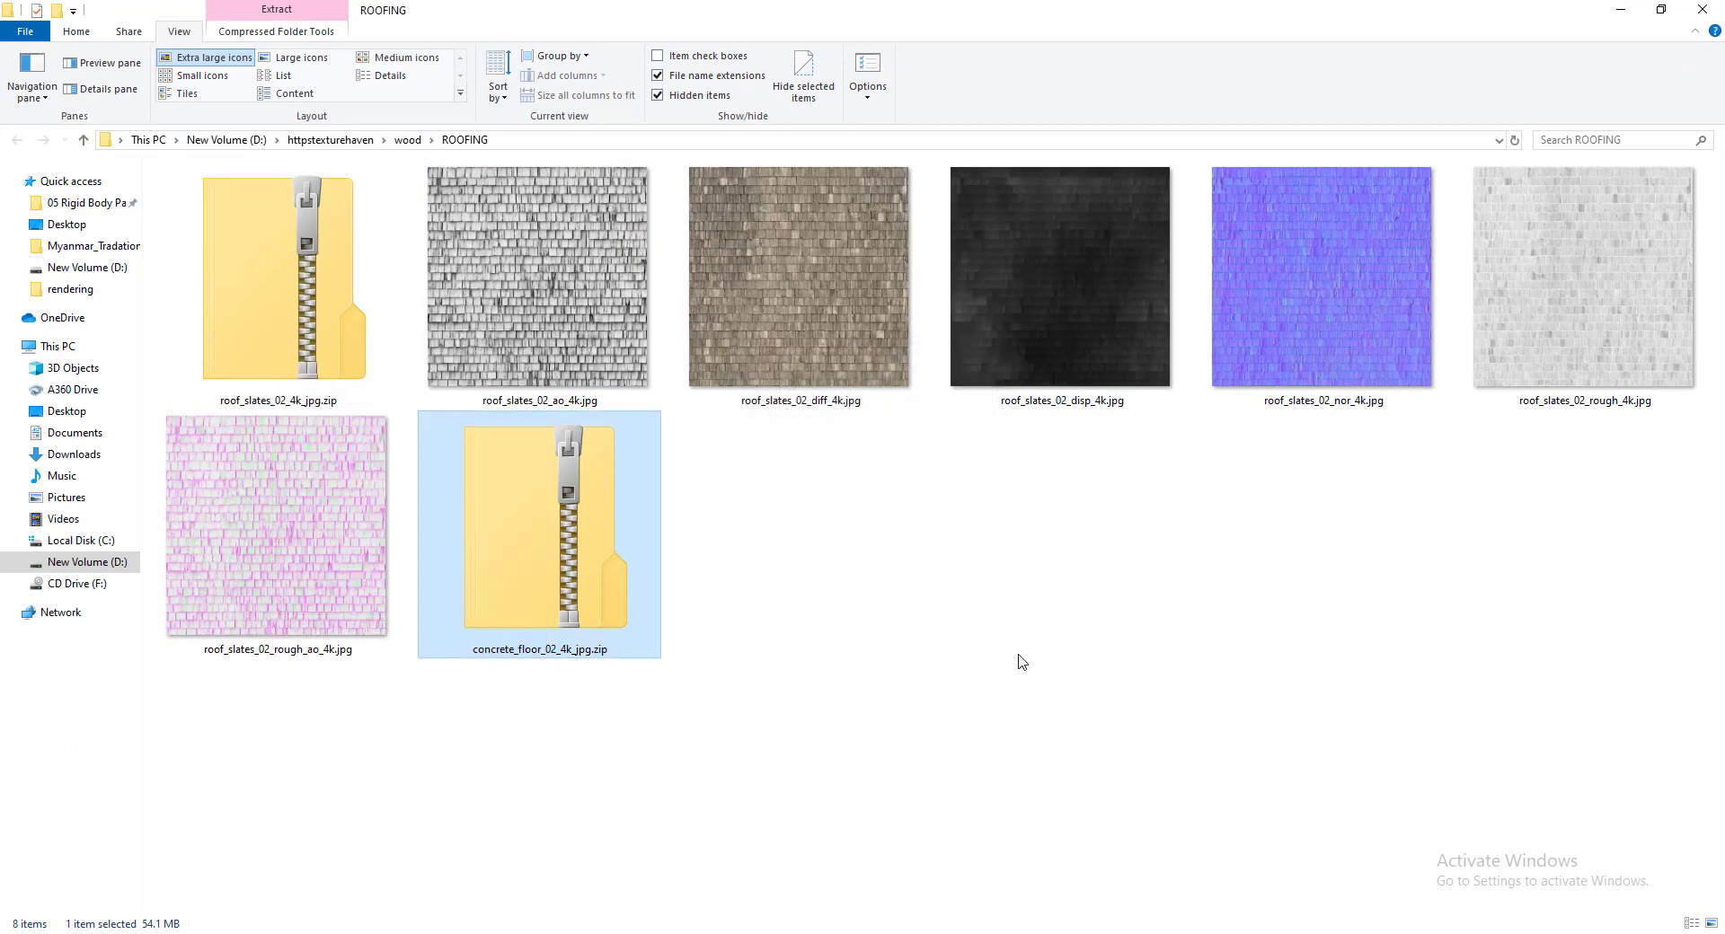
double_click(323, 316)
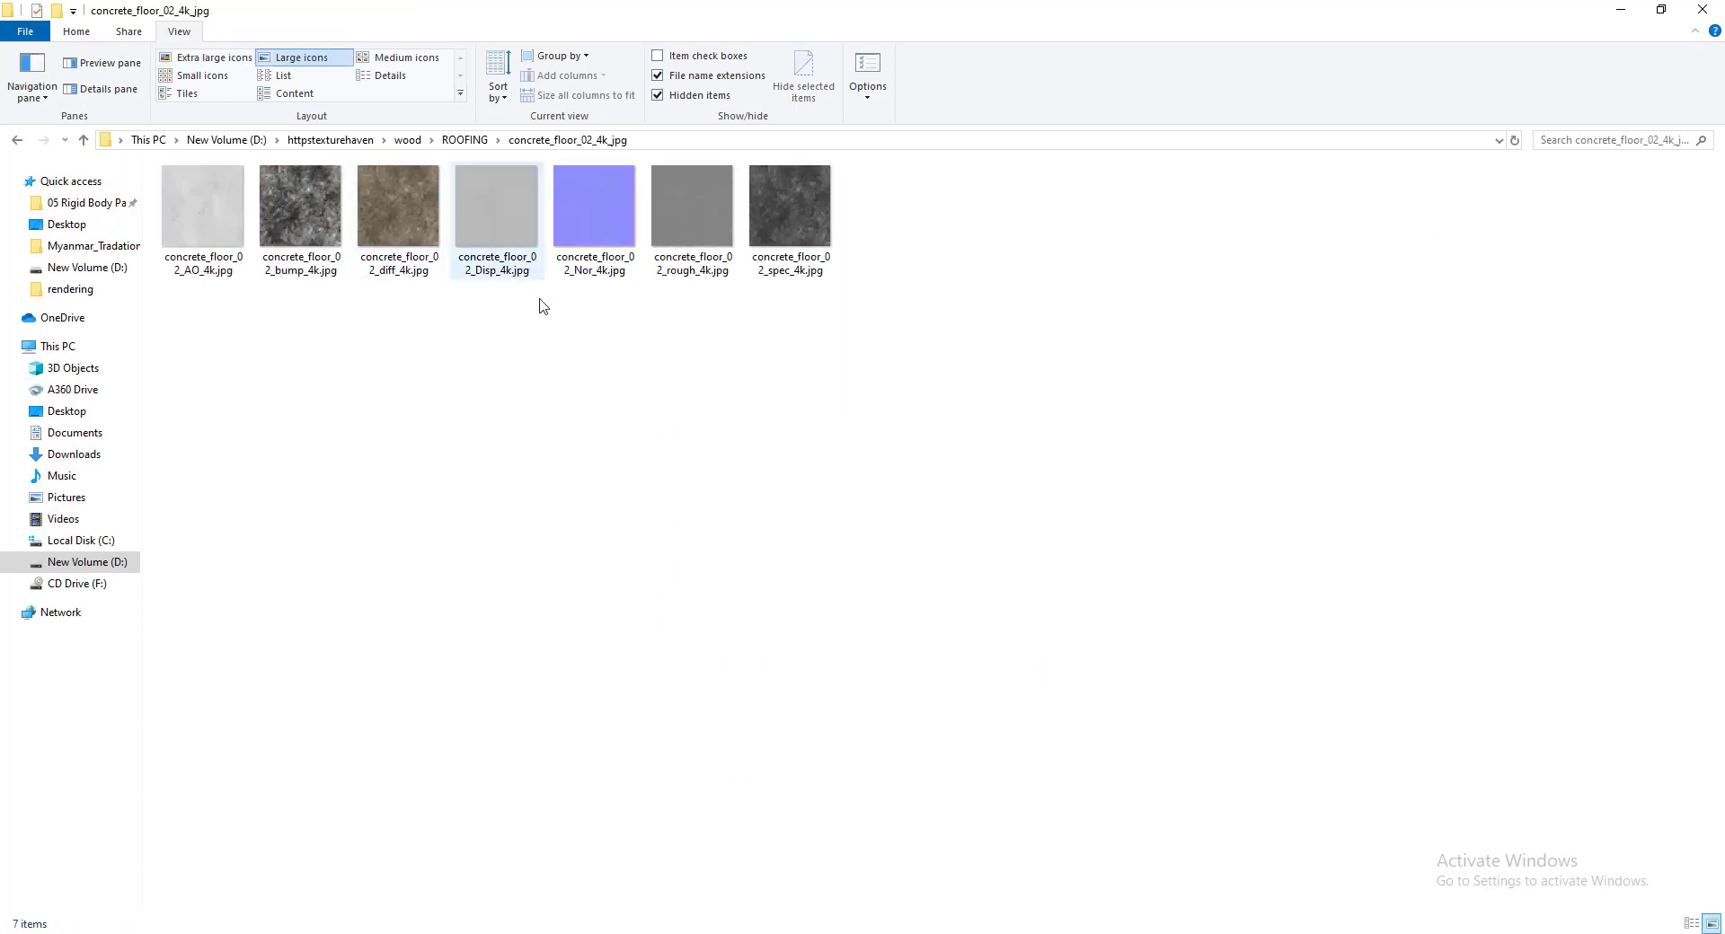
click(1661, 11)
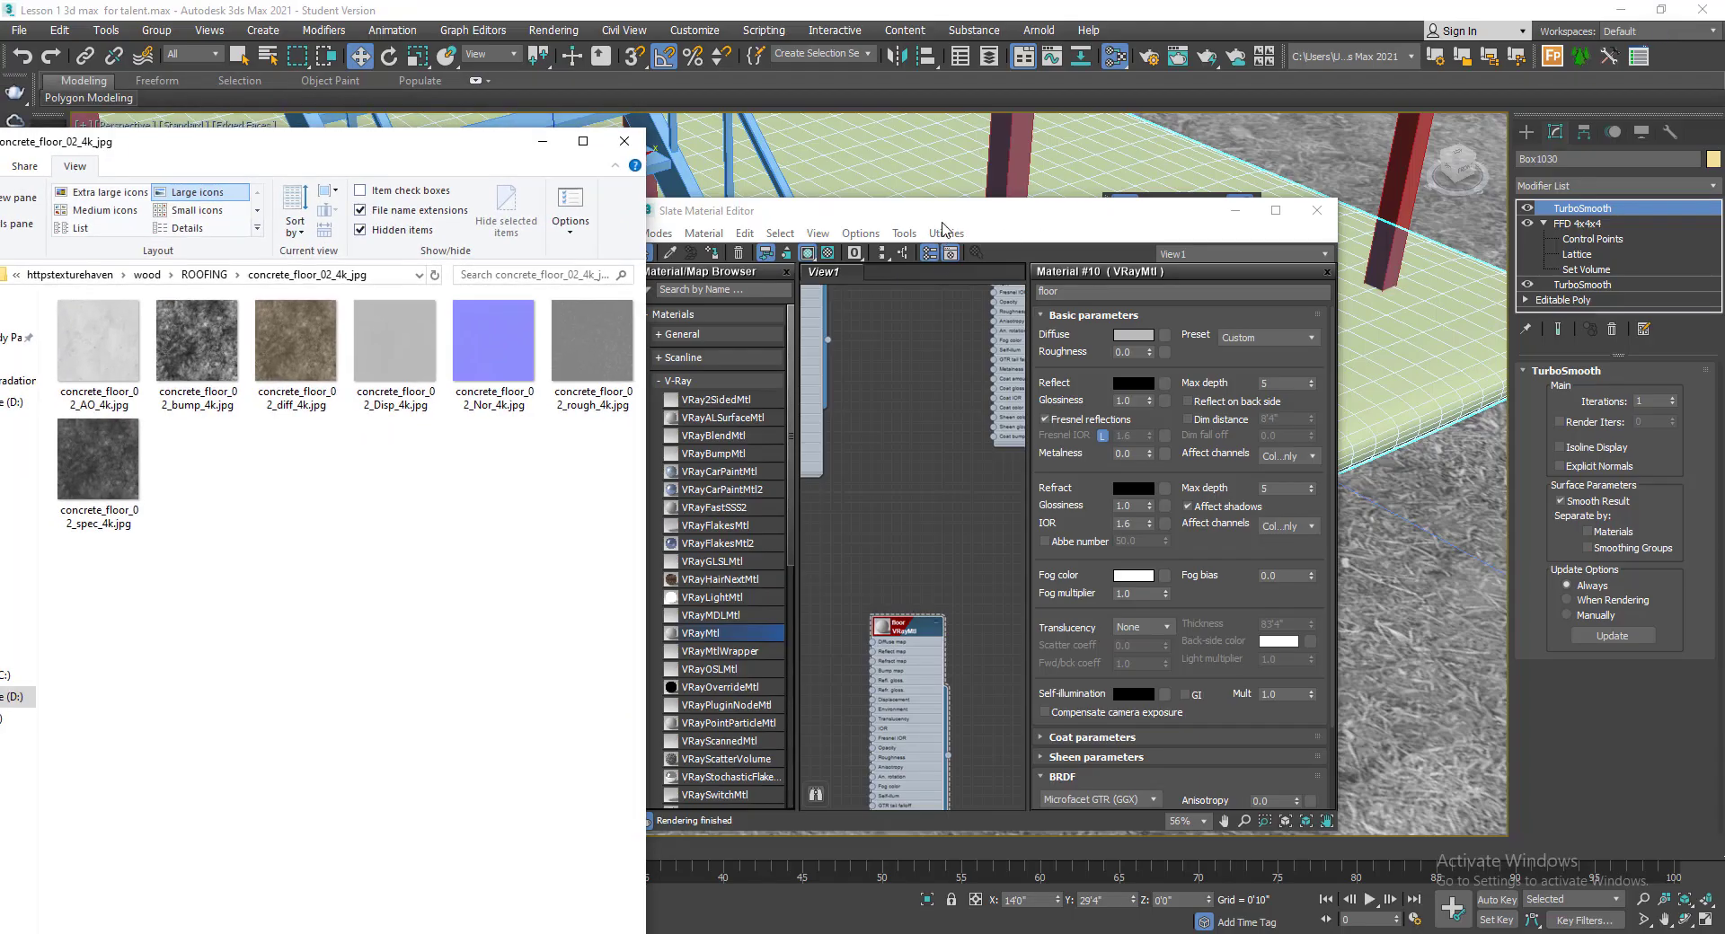
- Bring concrete_floor_02_diff_4k.jpg into the material graph as a bitmap node beside the floor material
scroll(889, 661, up, 6)
middle_drag(906, 677, 925, 538)
key(alt+Tab)
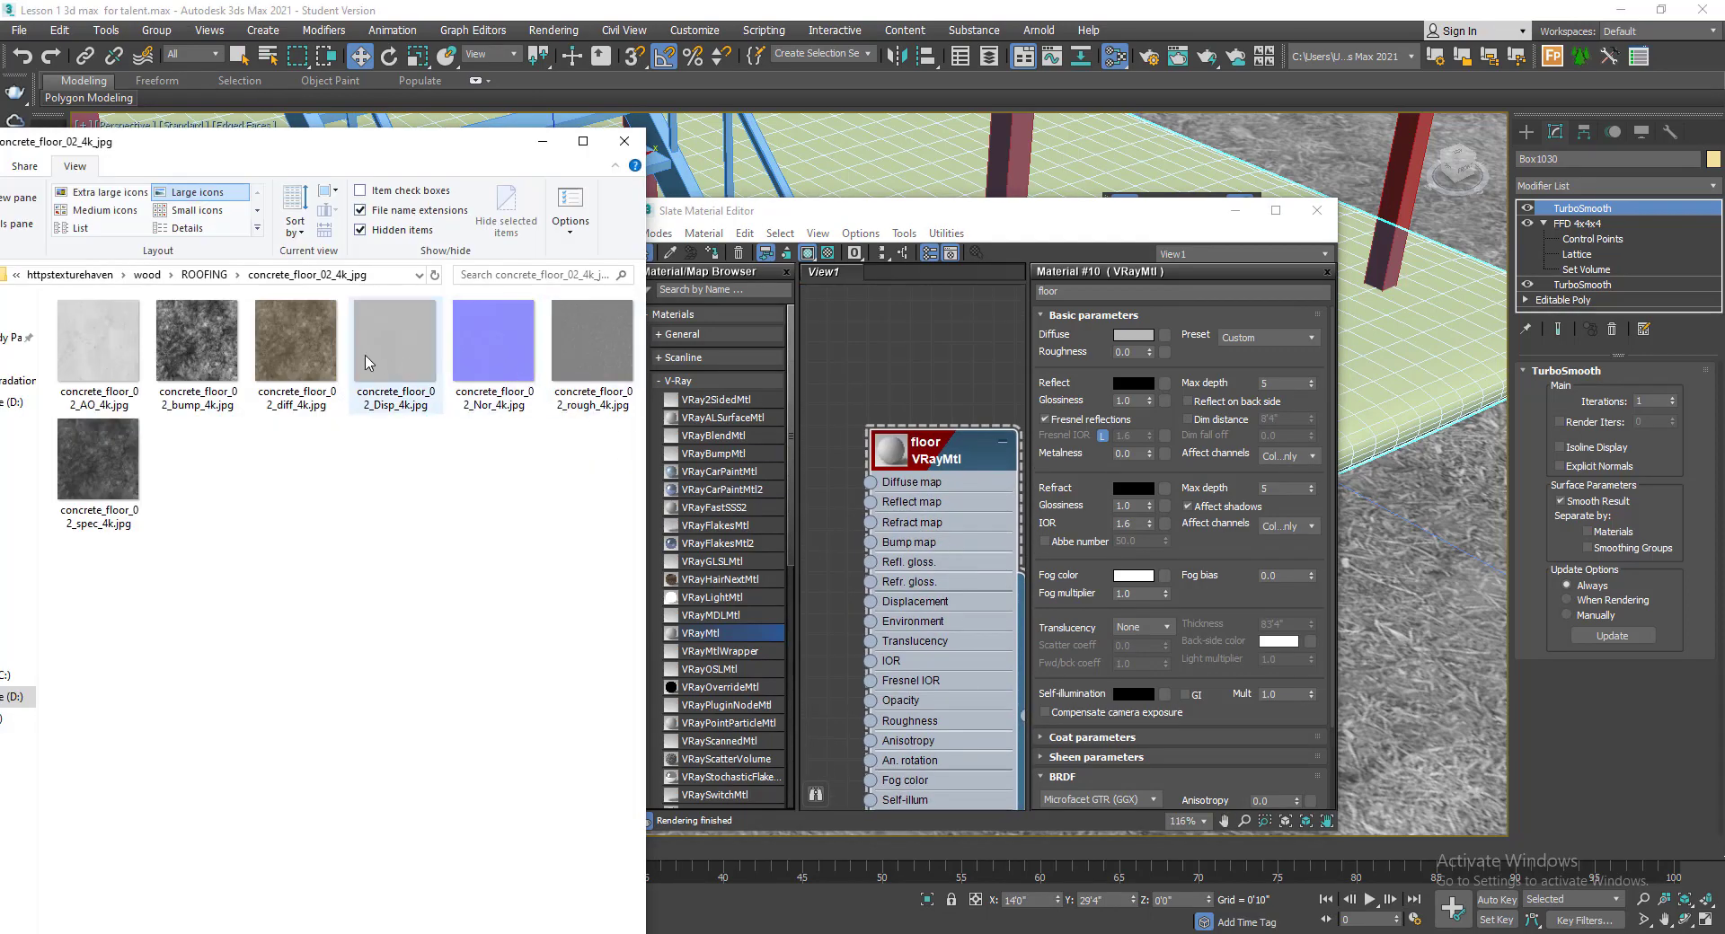
drag(296, 408, 929, 490)
middle_drag(929, 454, 998, 522)
scroll(909, 563, up, 2)
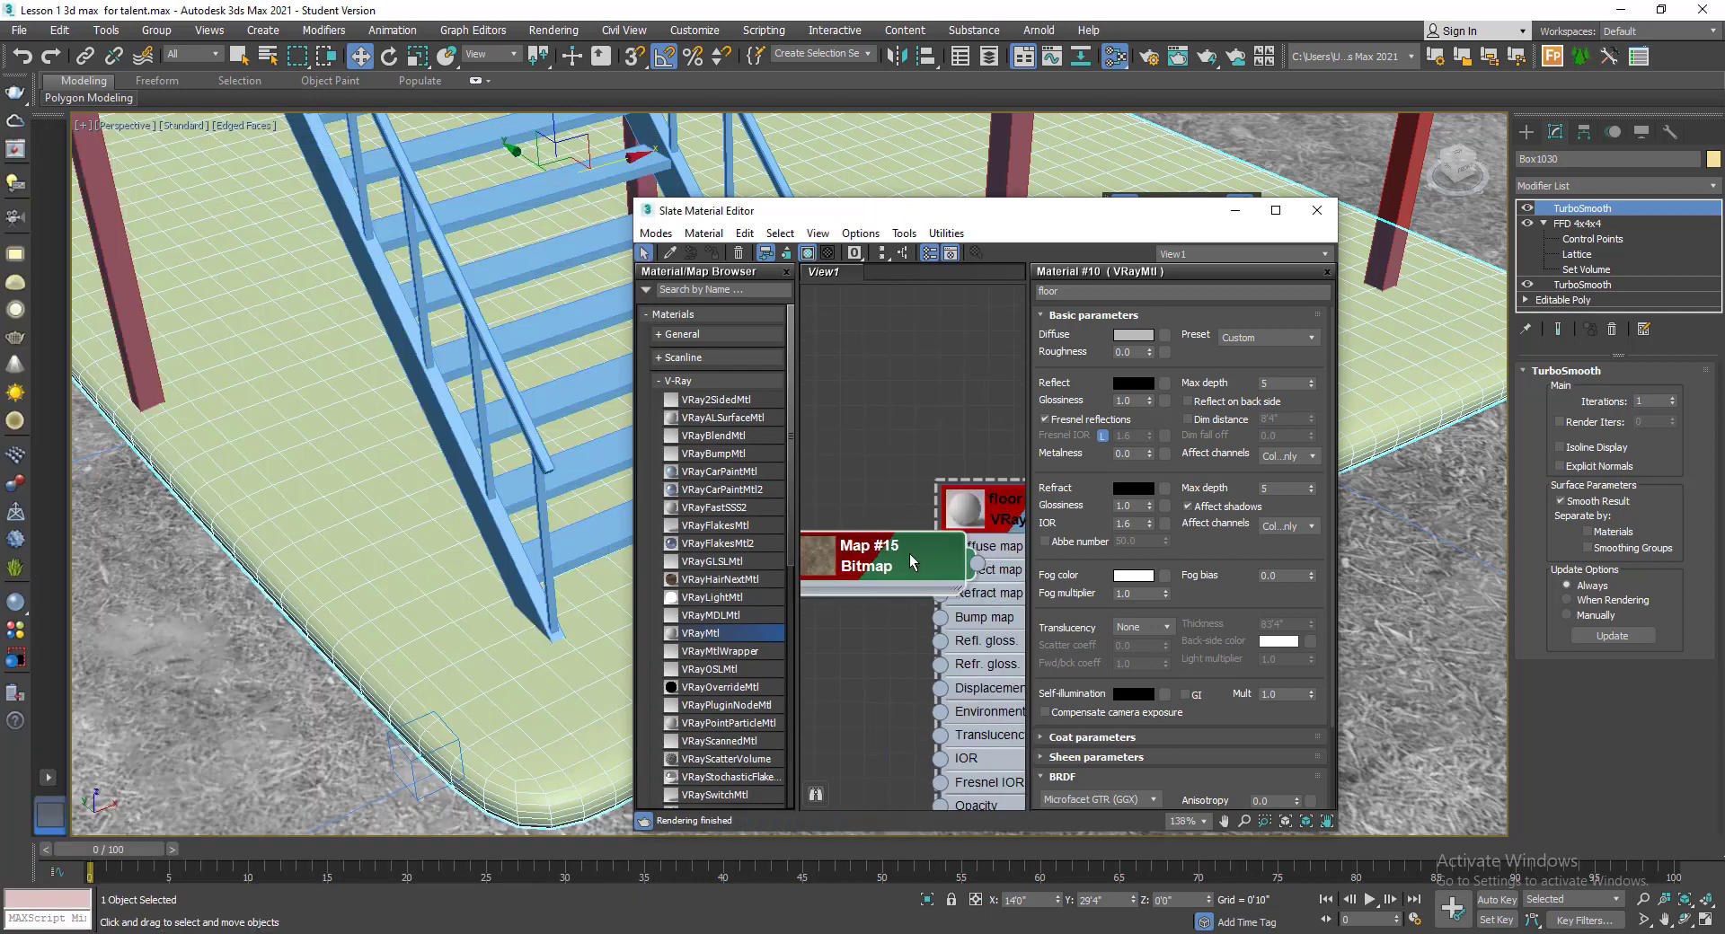
- Connect the concrete diffuse bitmap to the Diffuse map input of the floor material
drag(909, 563, 807, 565)
middle_drag(897, 567, 883, 561)
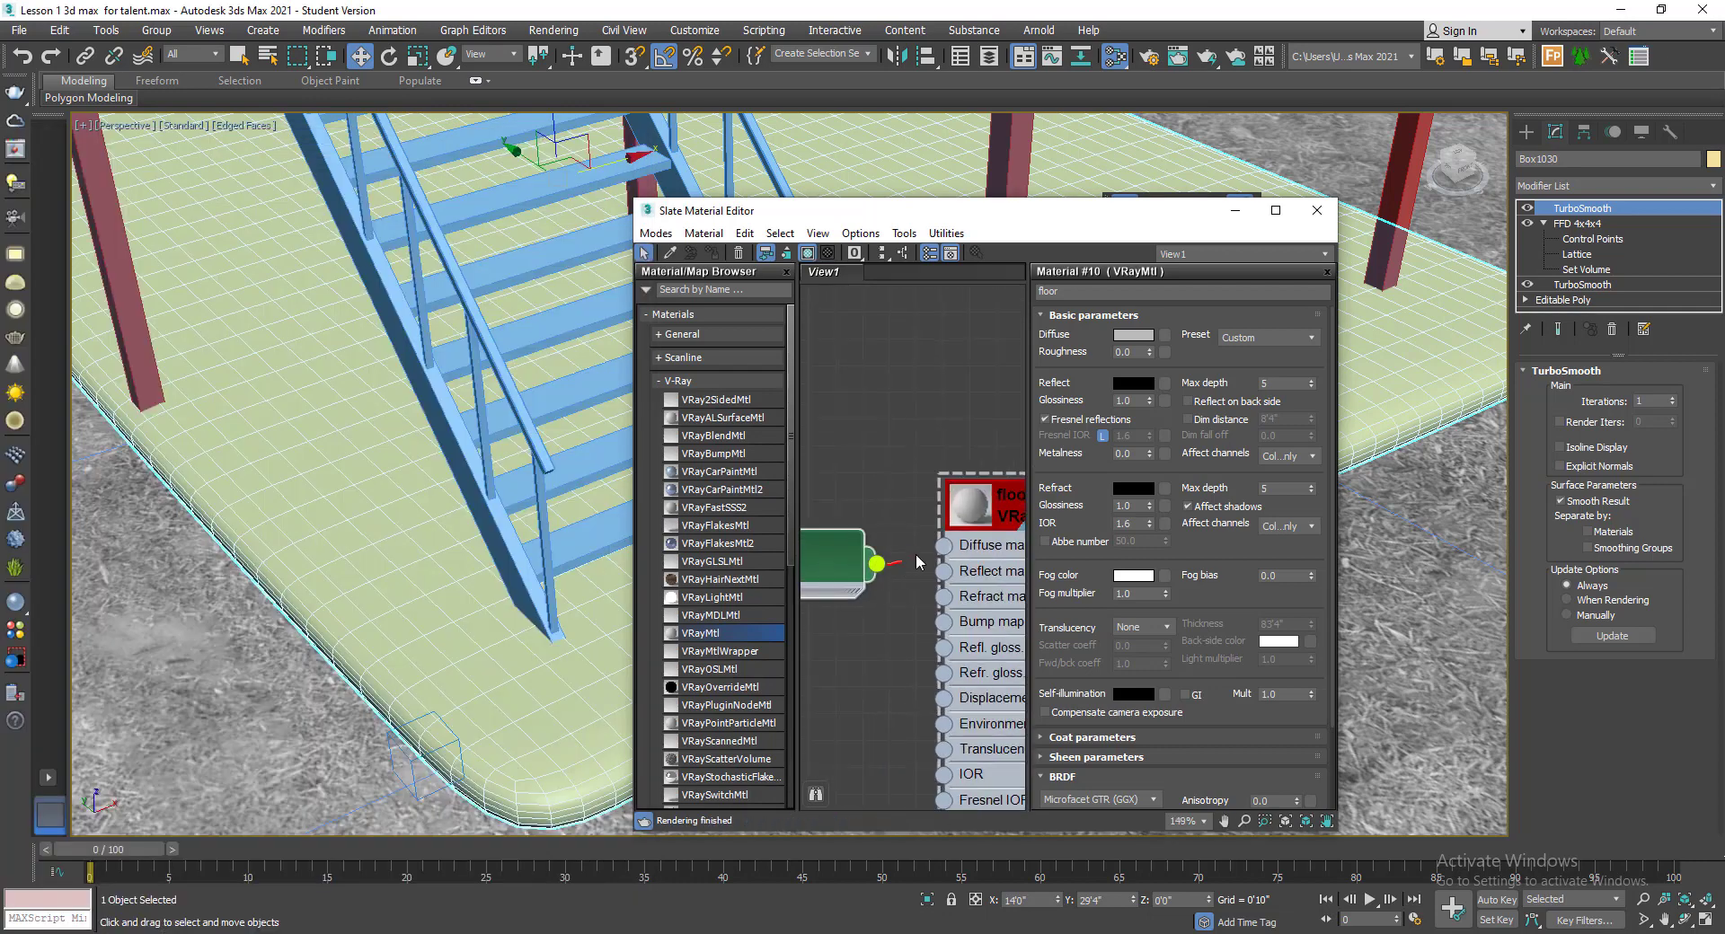
click(446, 679)
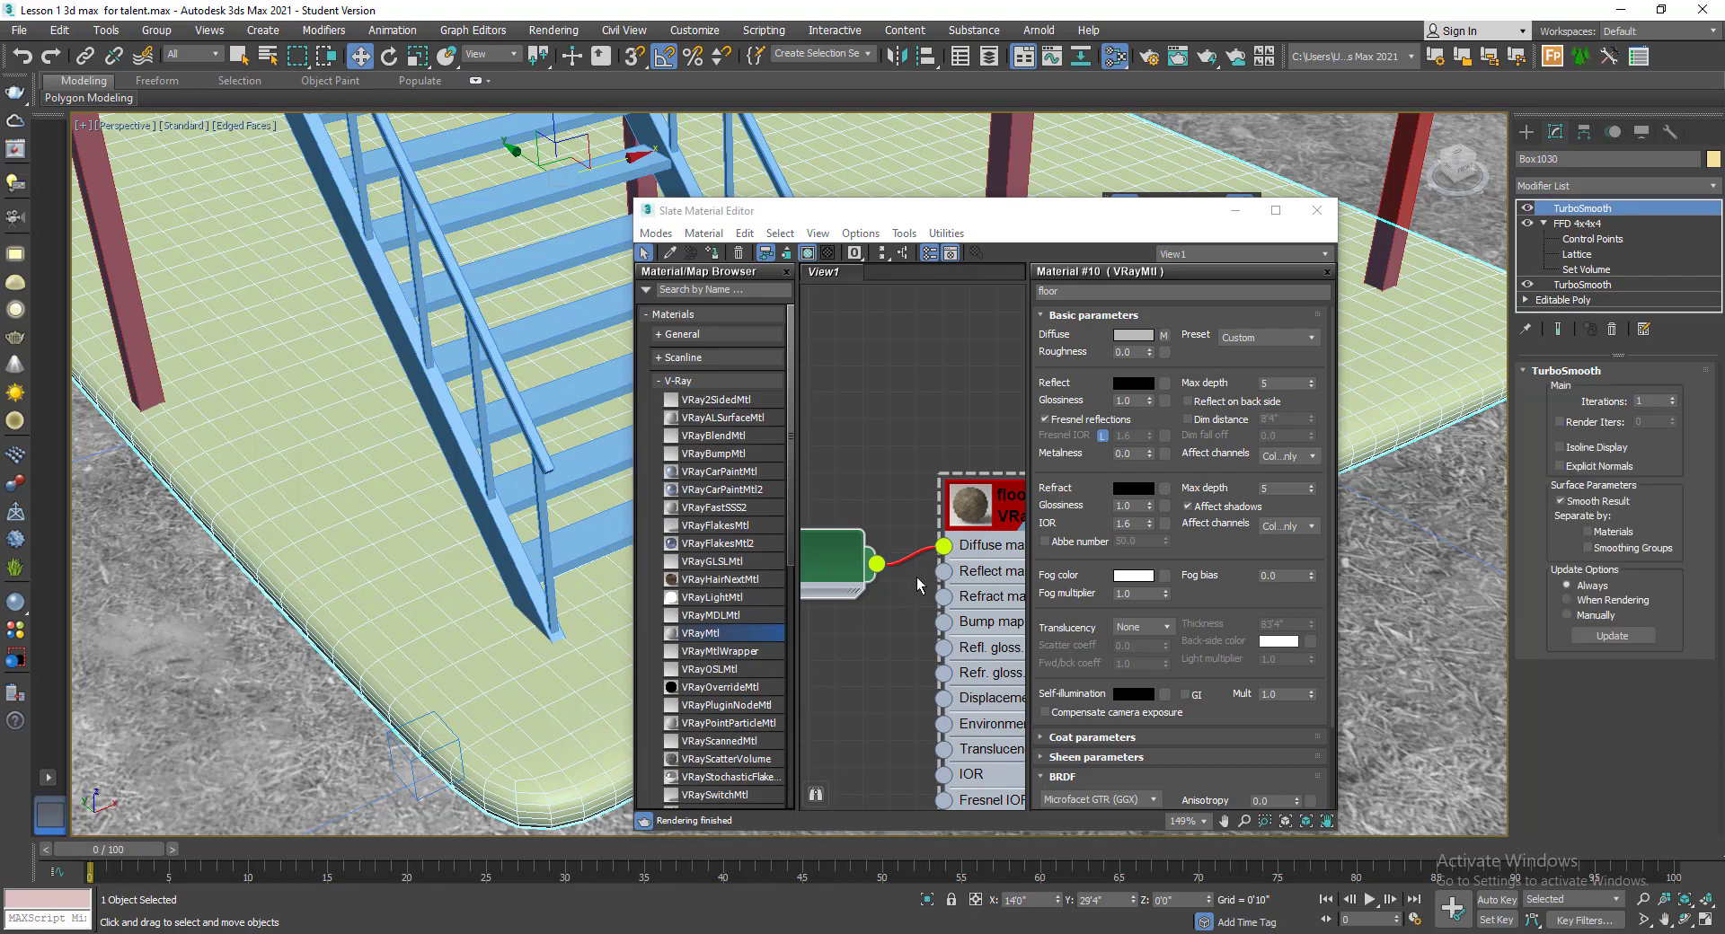
- Assign the floor material to the selected slab and keep its texture shown shaded in the viewport
right_click(1008, 515)
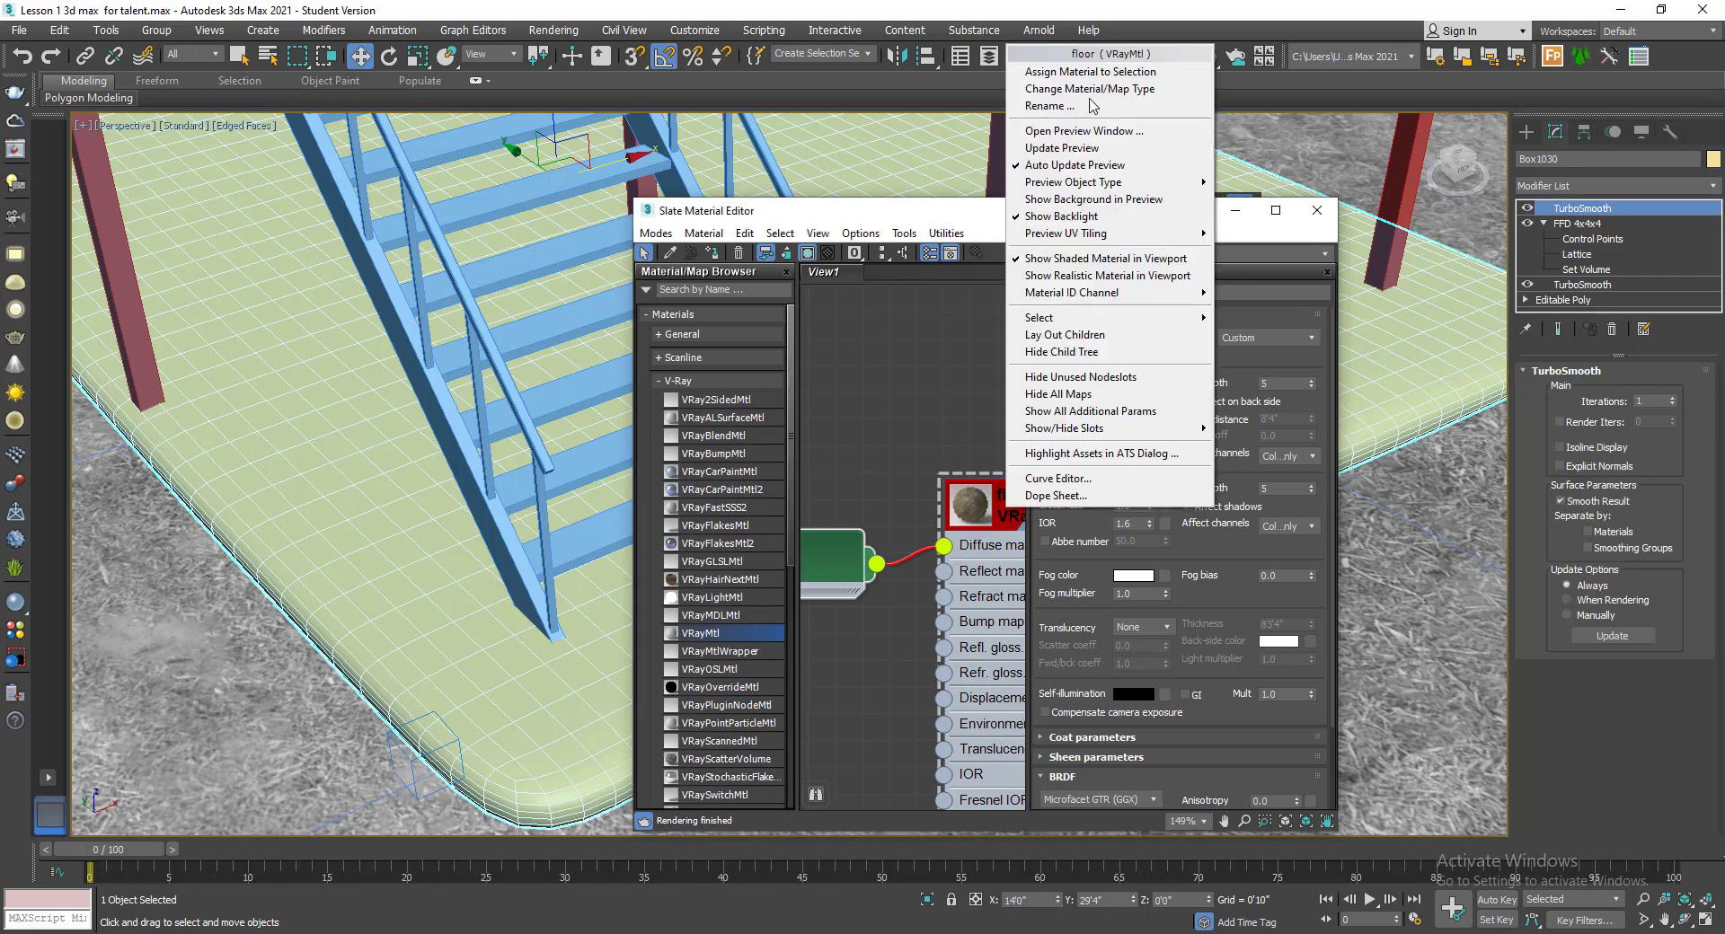
click(1077, 75)
middle_drag(1020, 494, 945, 534)
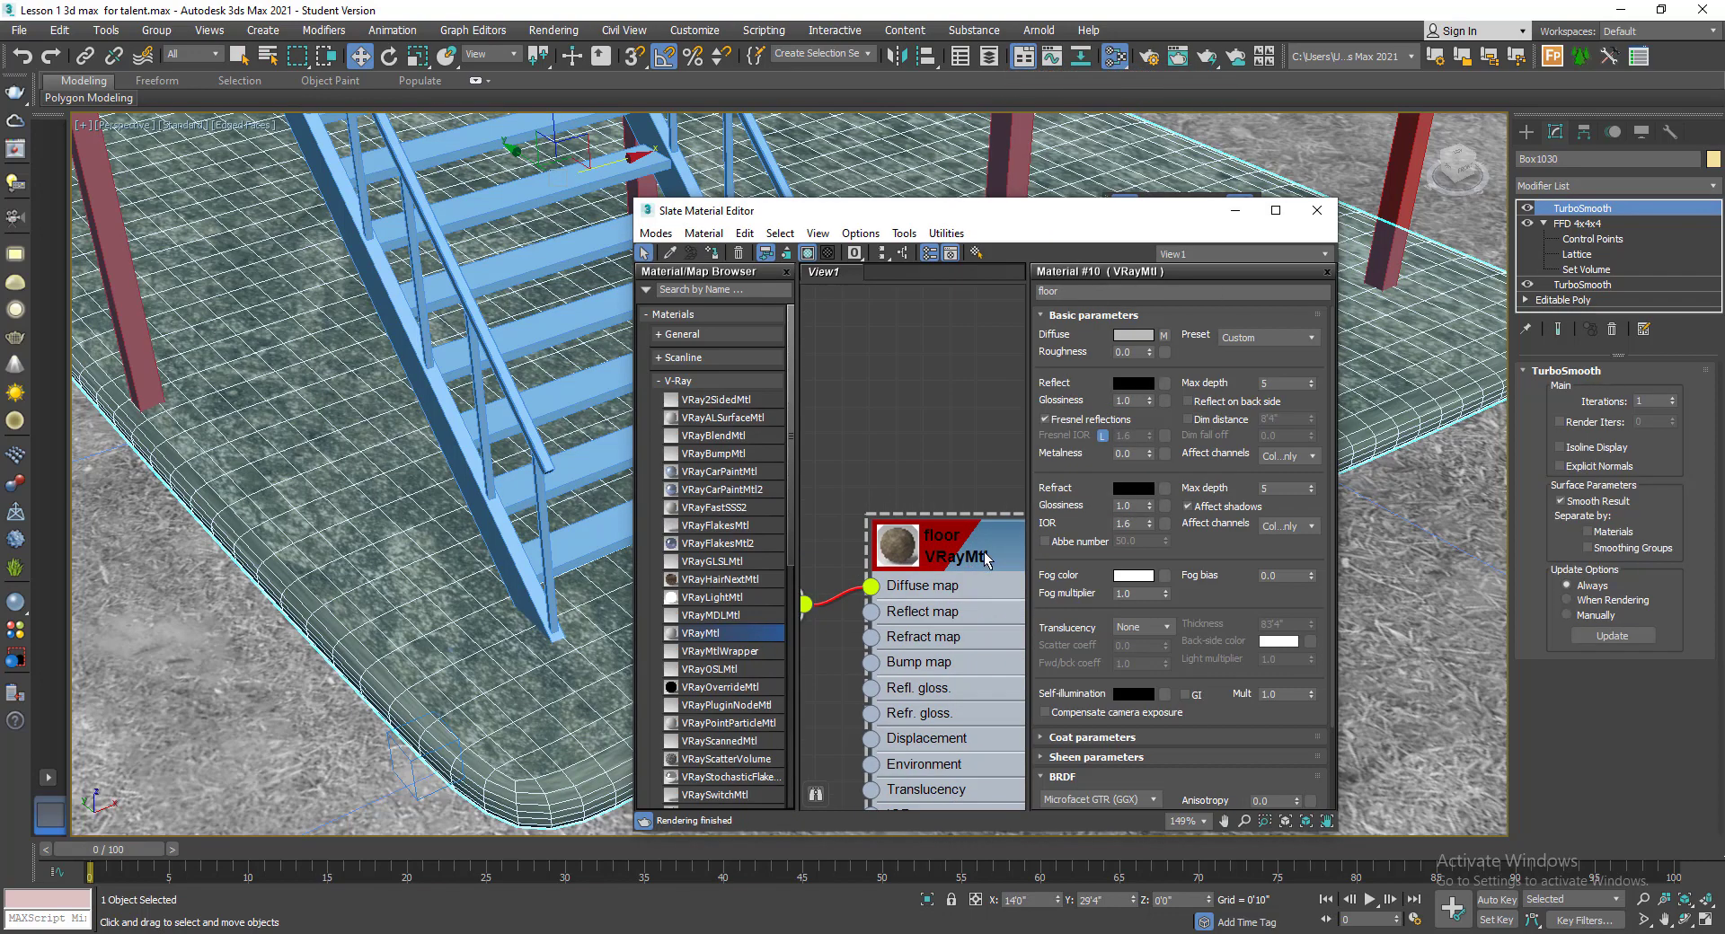
click(805, 256)
click(805, 256)
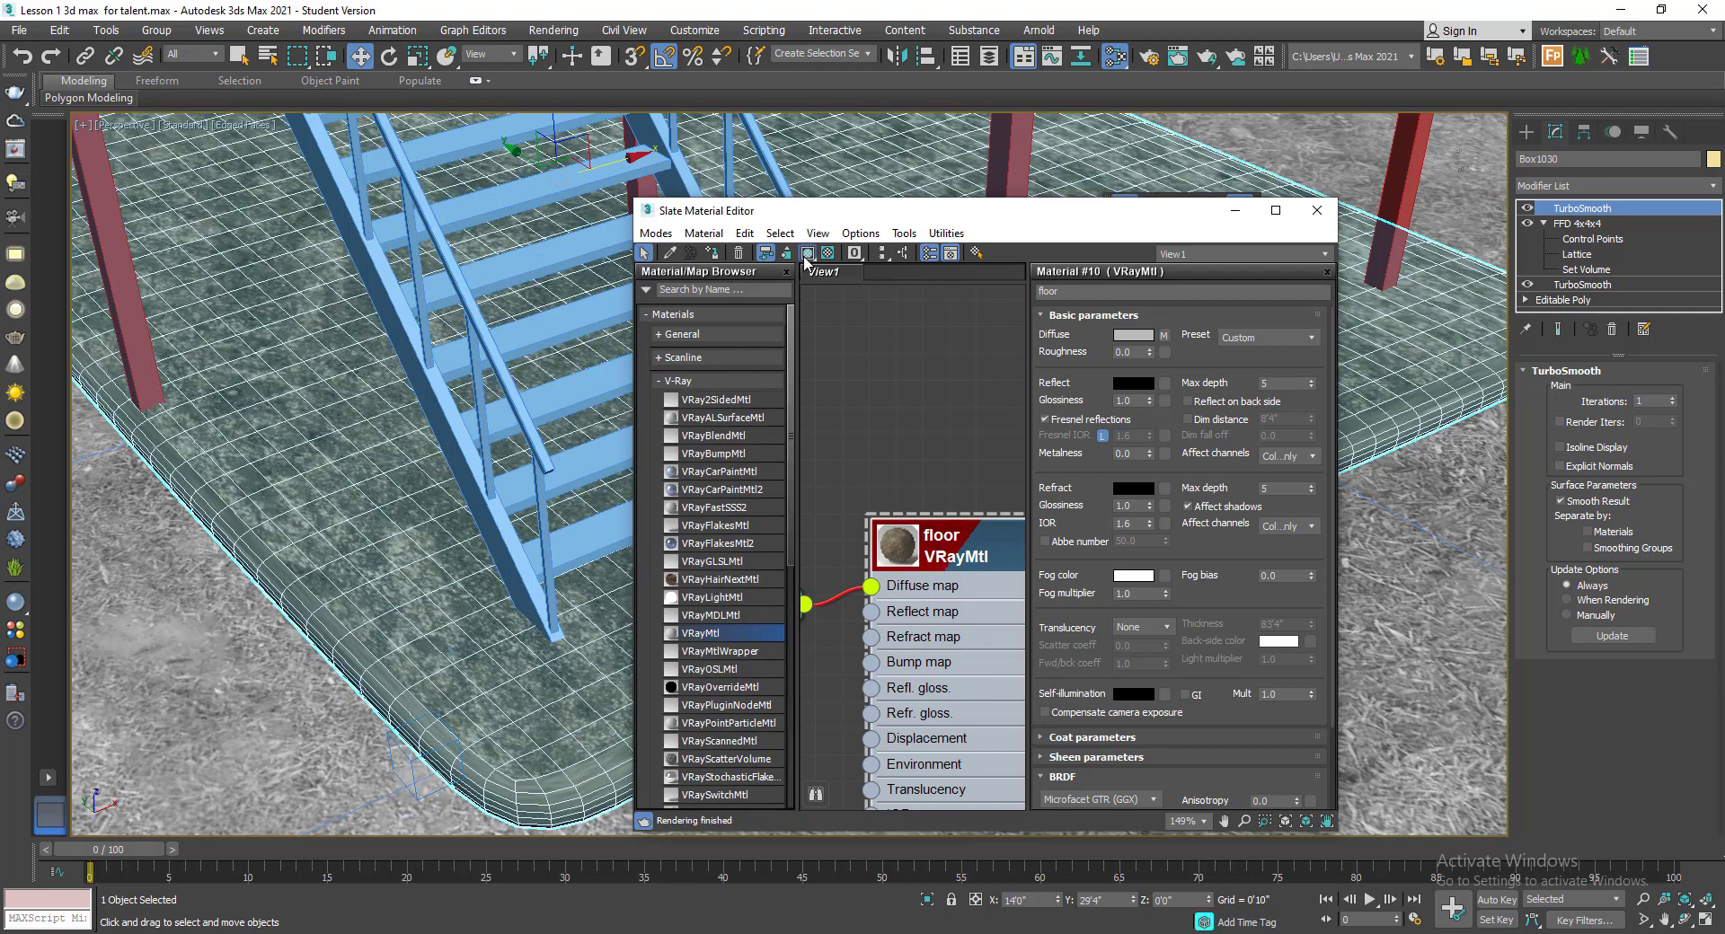
click(805, 256)
click(805, 256)
- Bring the concrete_floor_02 normal map (Nor, 4k) from File Explorer into the material graph as a bitmap node and maximize the material editor
key(alt+Tab)
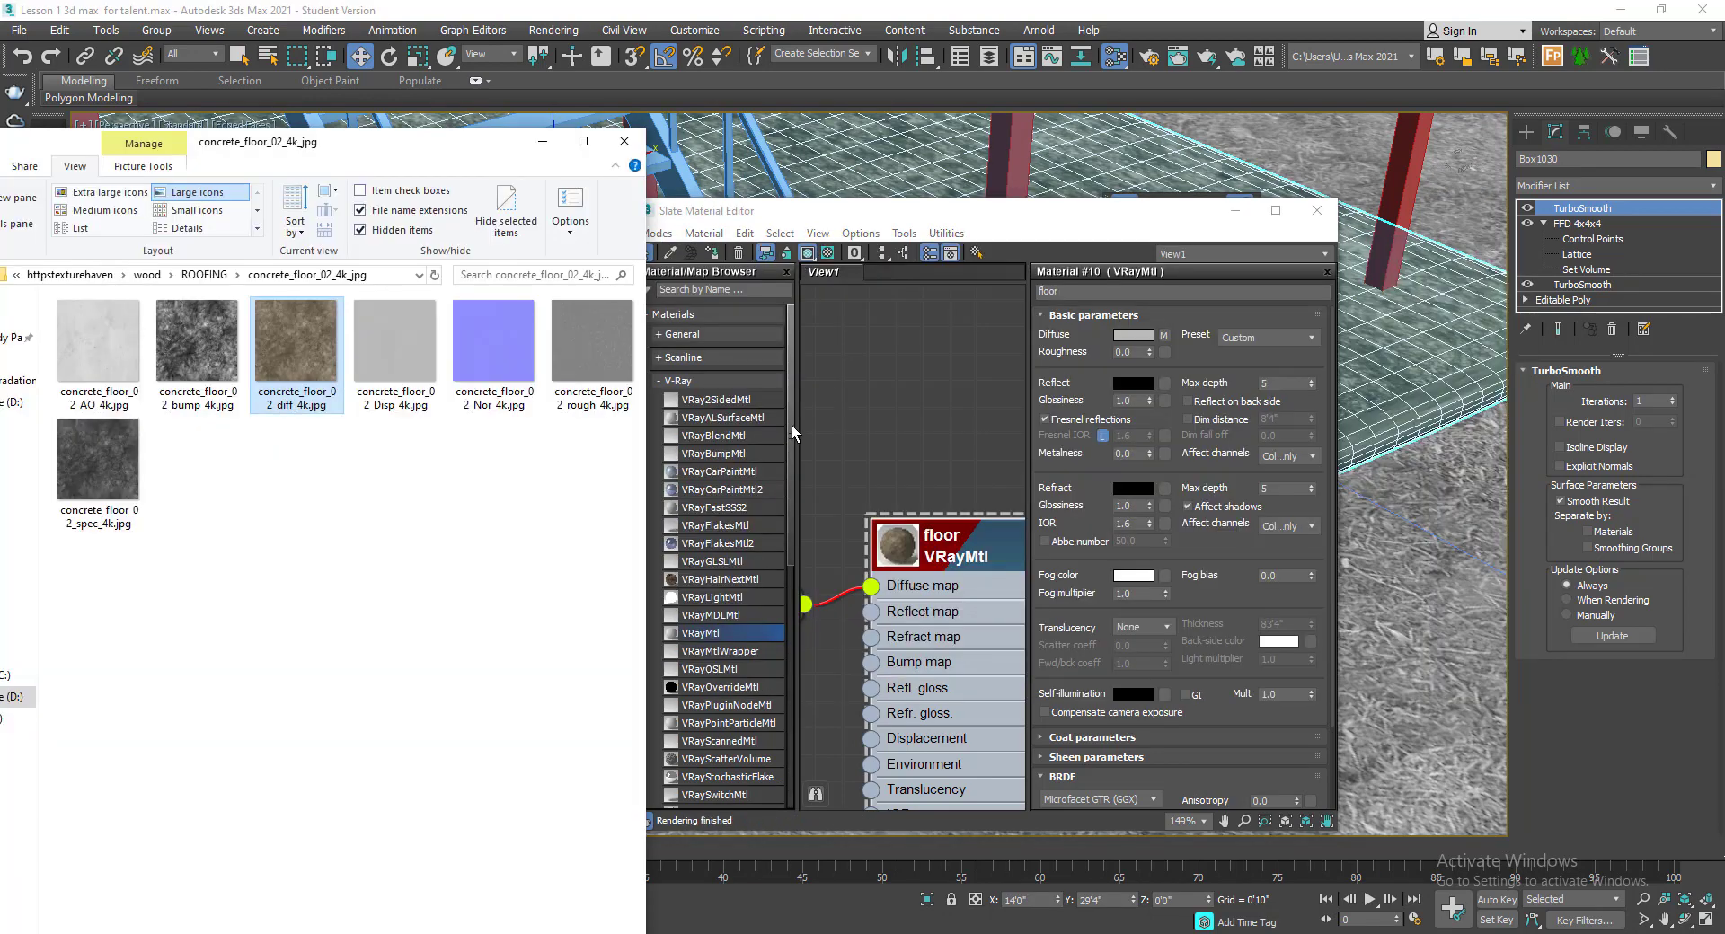
drag(485, 377, 829, 453)
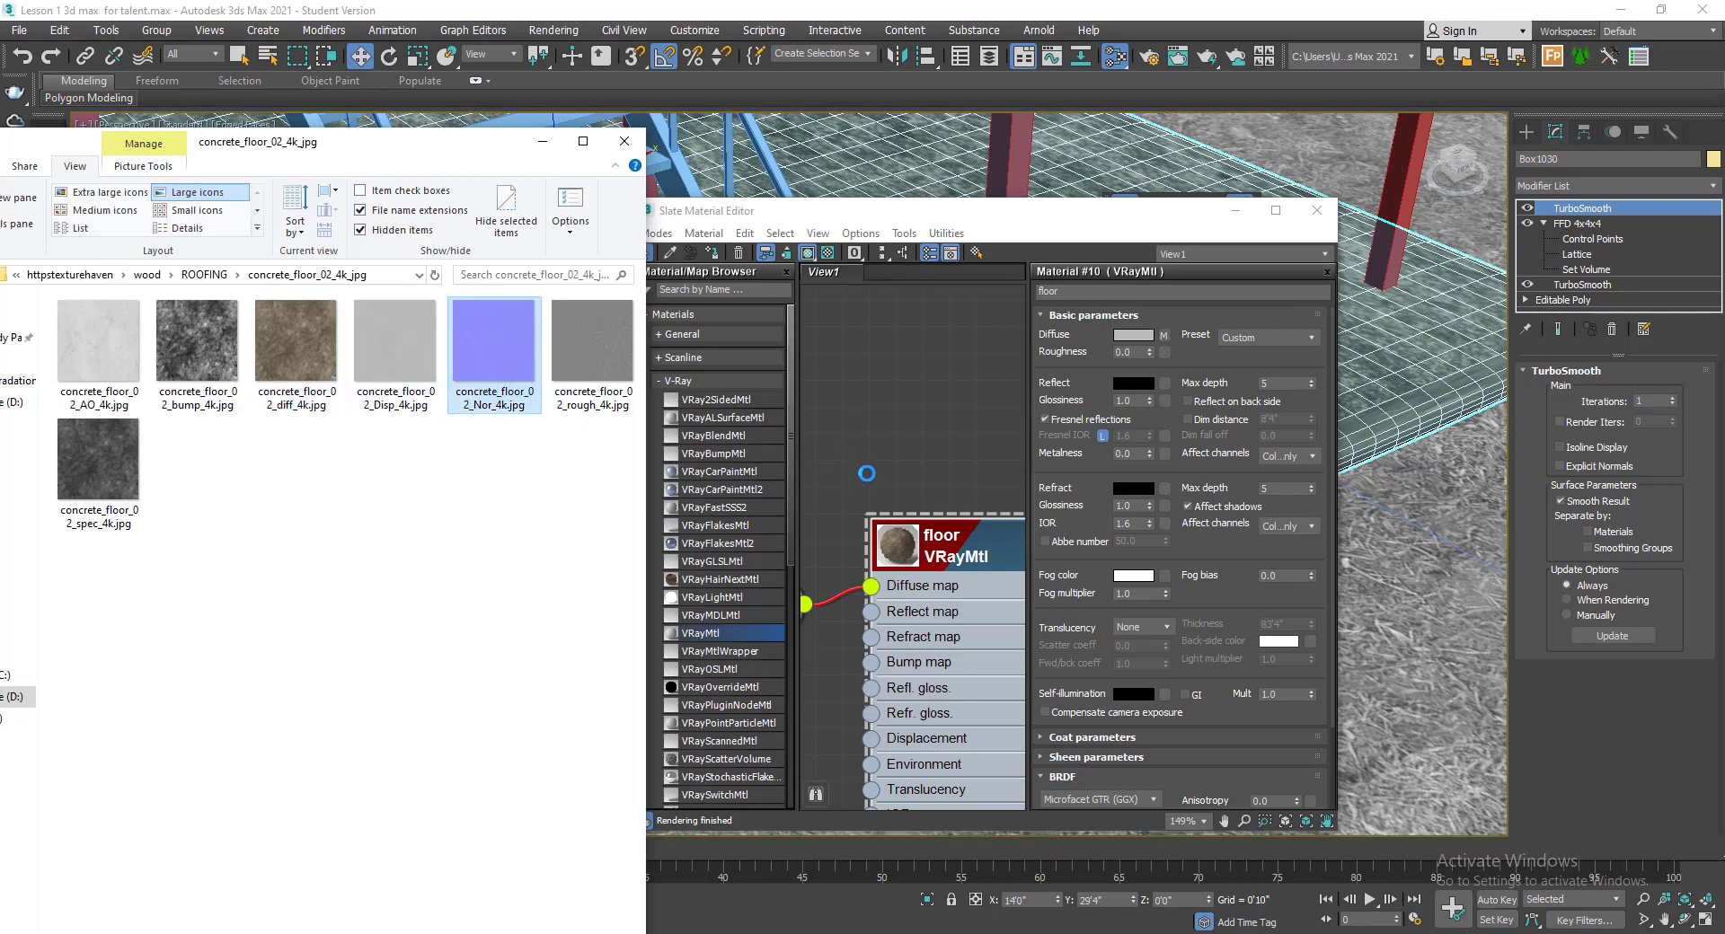
middle_drag(898, 509, 1019, 455)
scroll(1018, 449, down, 1)
drag(959, 397, 777, 633)
click(1276, 210)
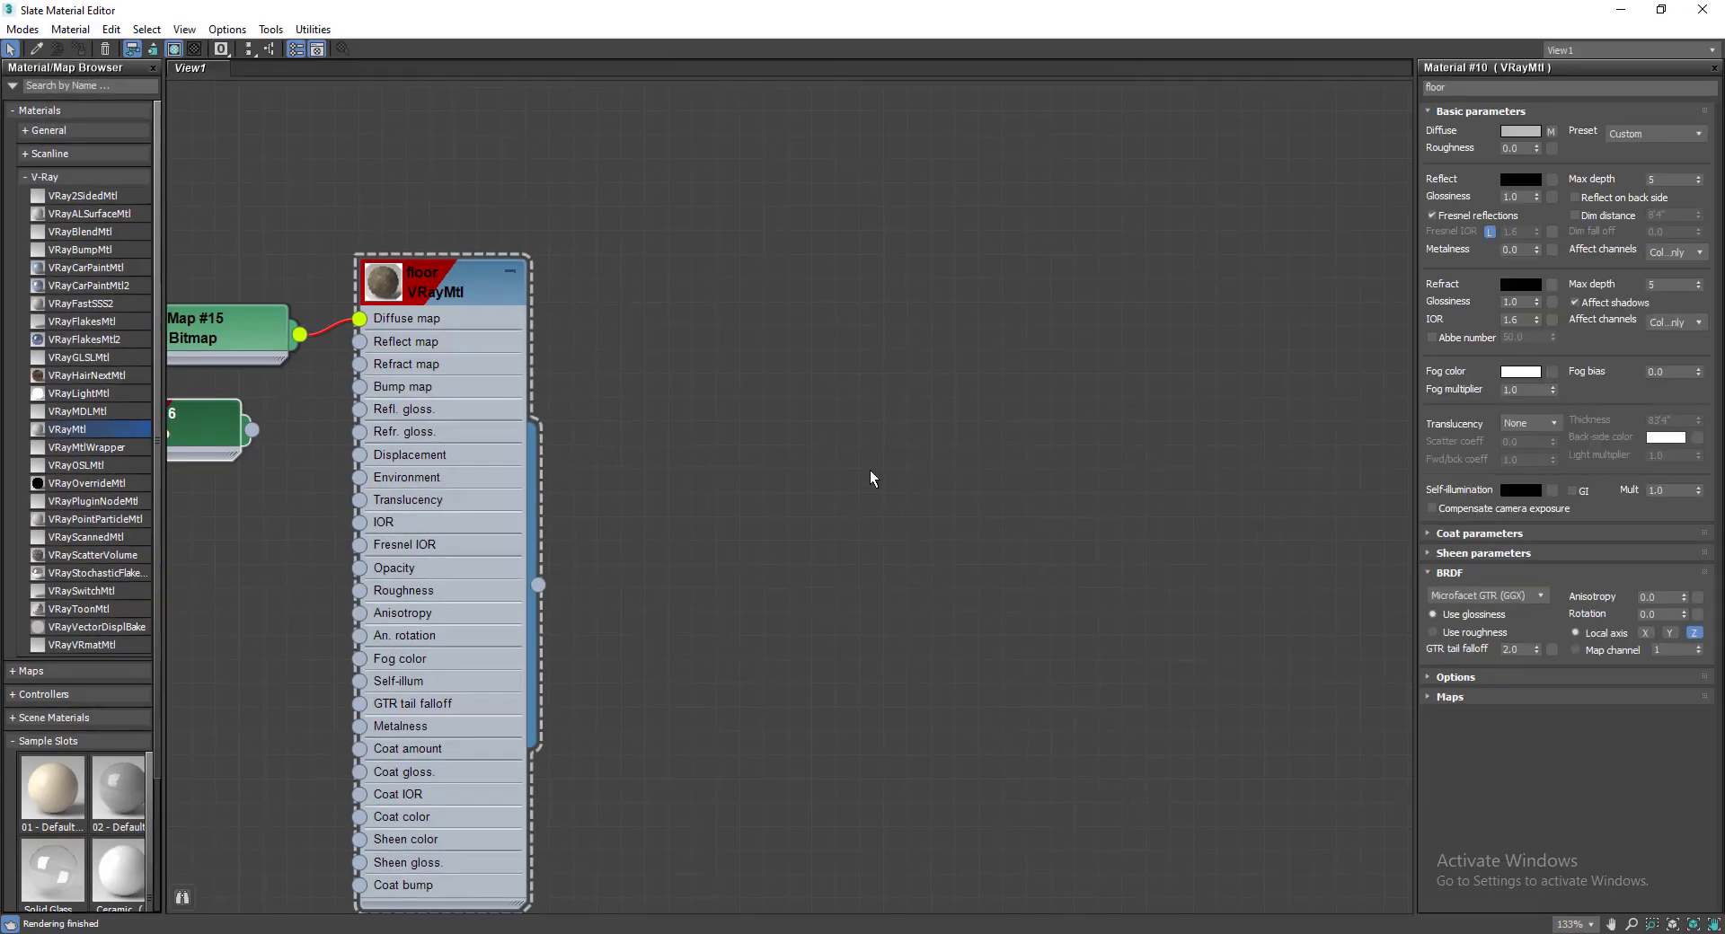
middle_drag(274, 409, 759, 485)
scroll(759, 485, up, 1)
scroll(793, 503, up, 1)
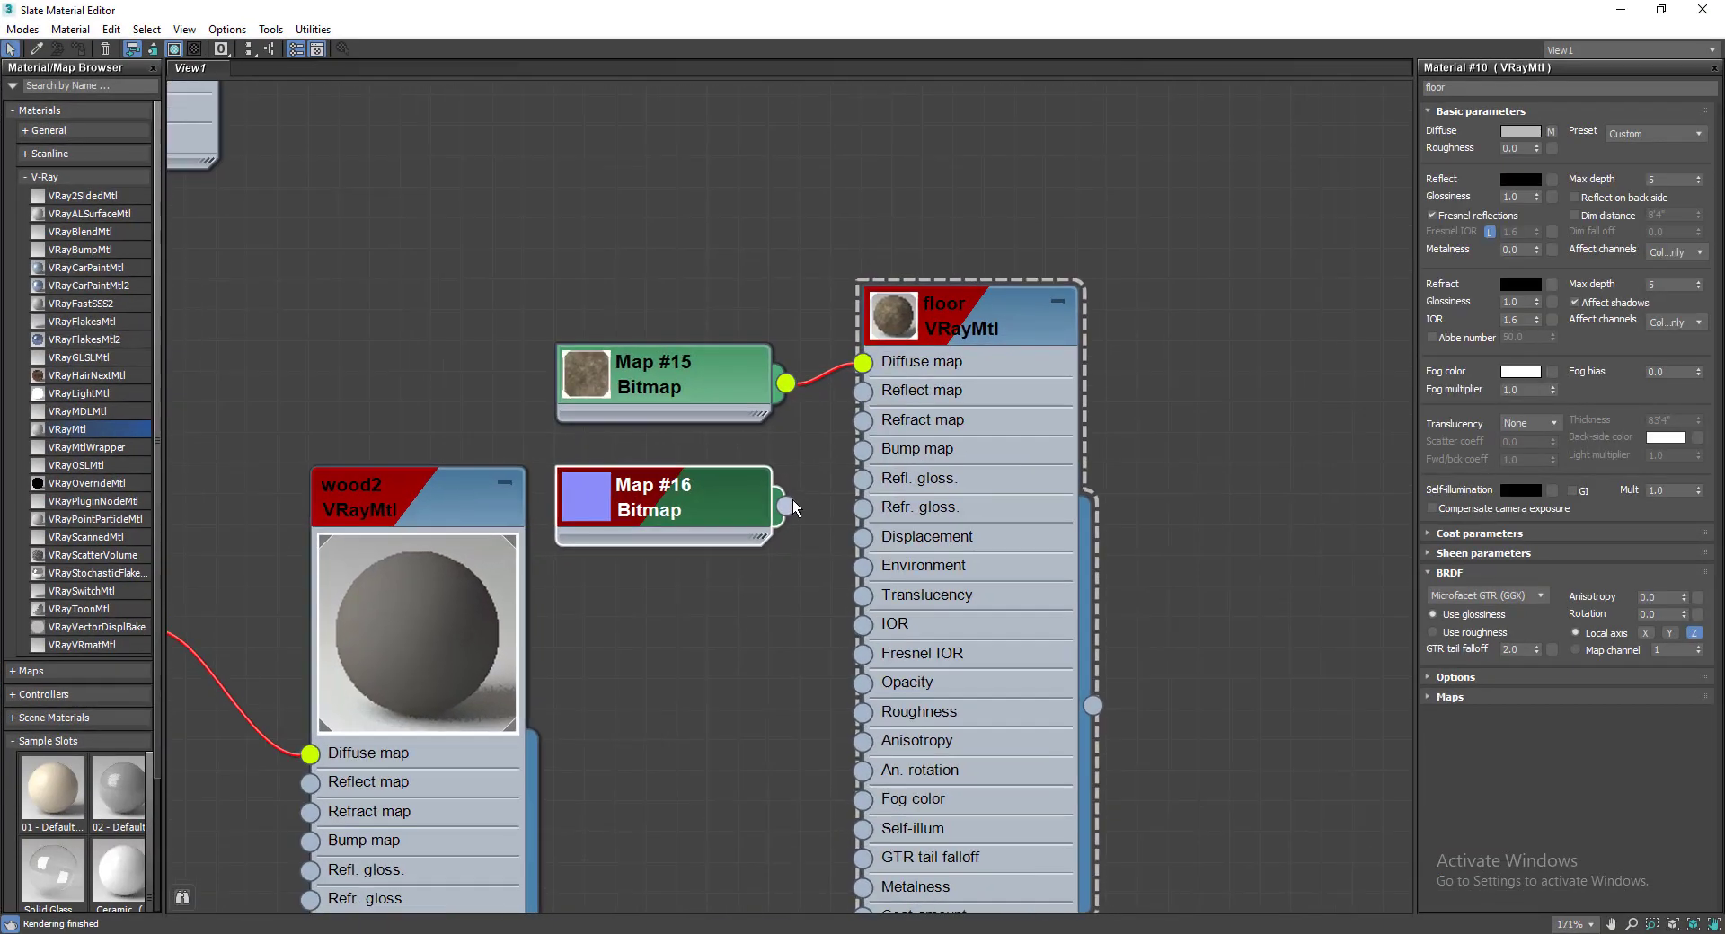
scroll(861, 458, up, 1)
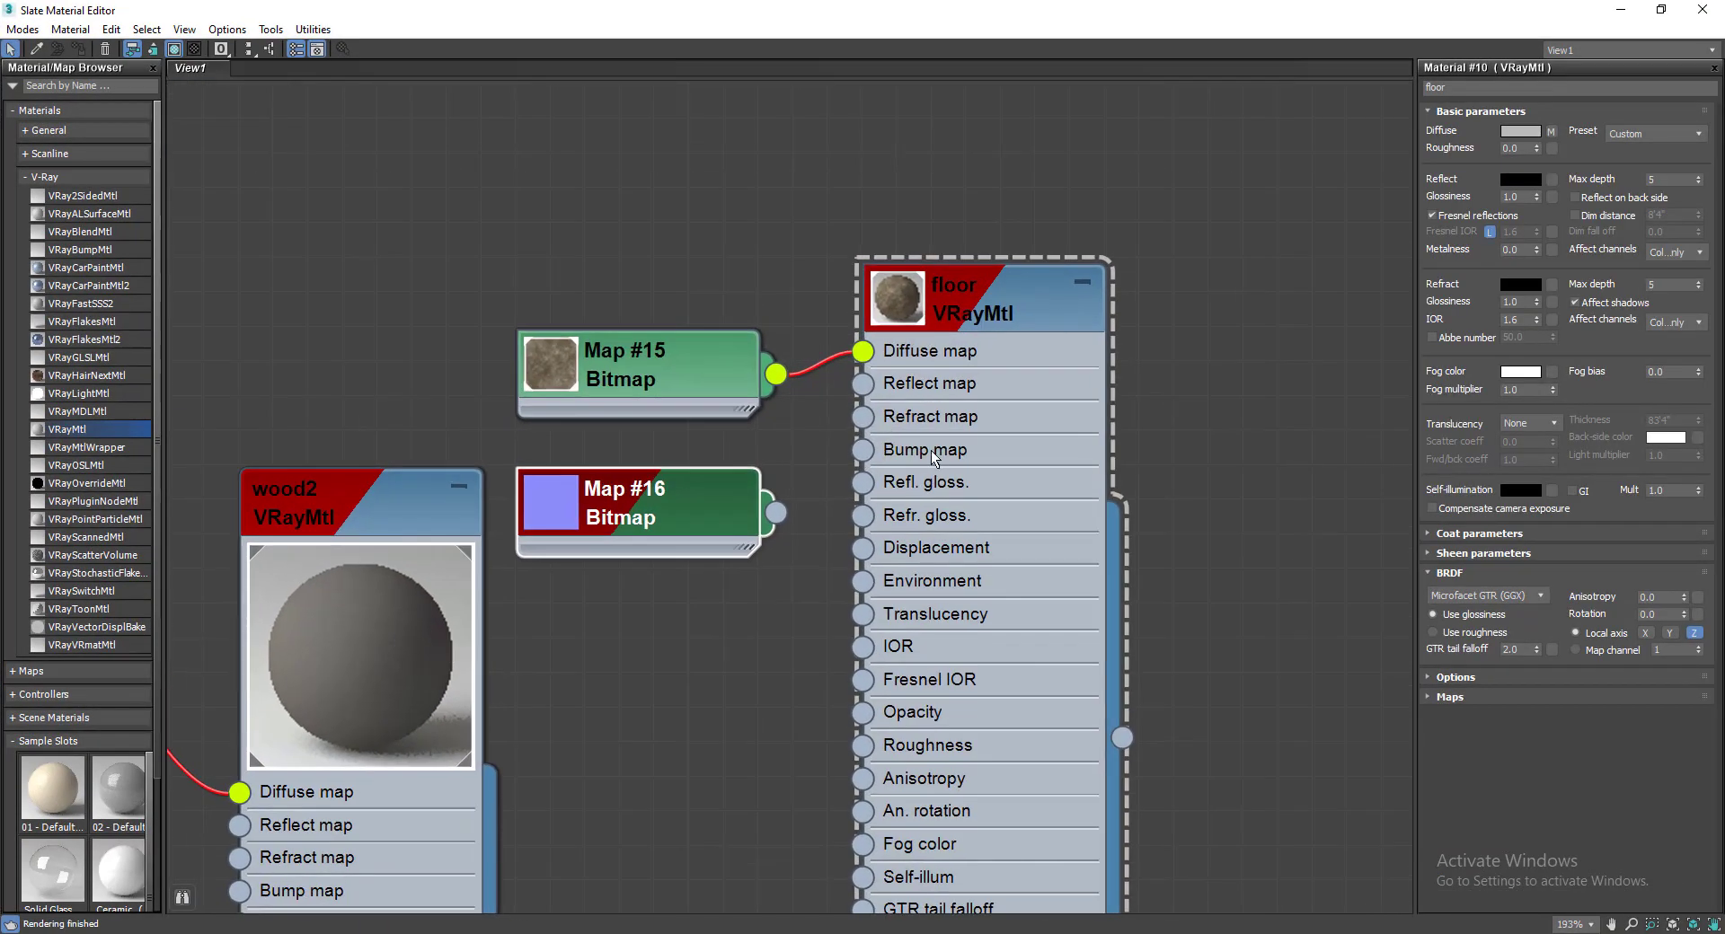
- Add a VRayNormalMap to the floor material's Bump map input and connect the normal bitmap to its Normal map input
drag(806, 473, 808, 471)
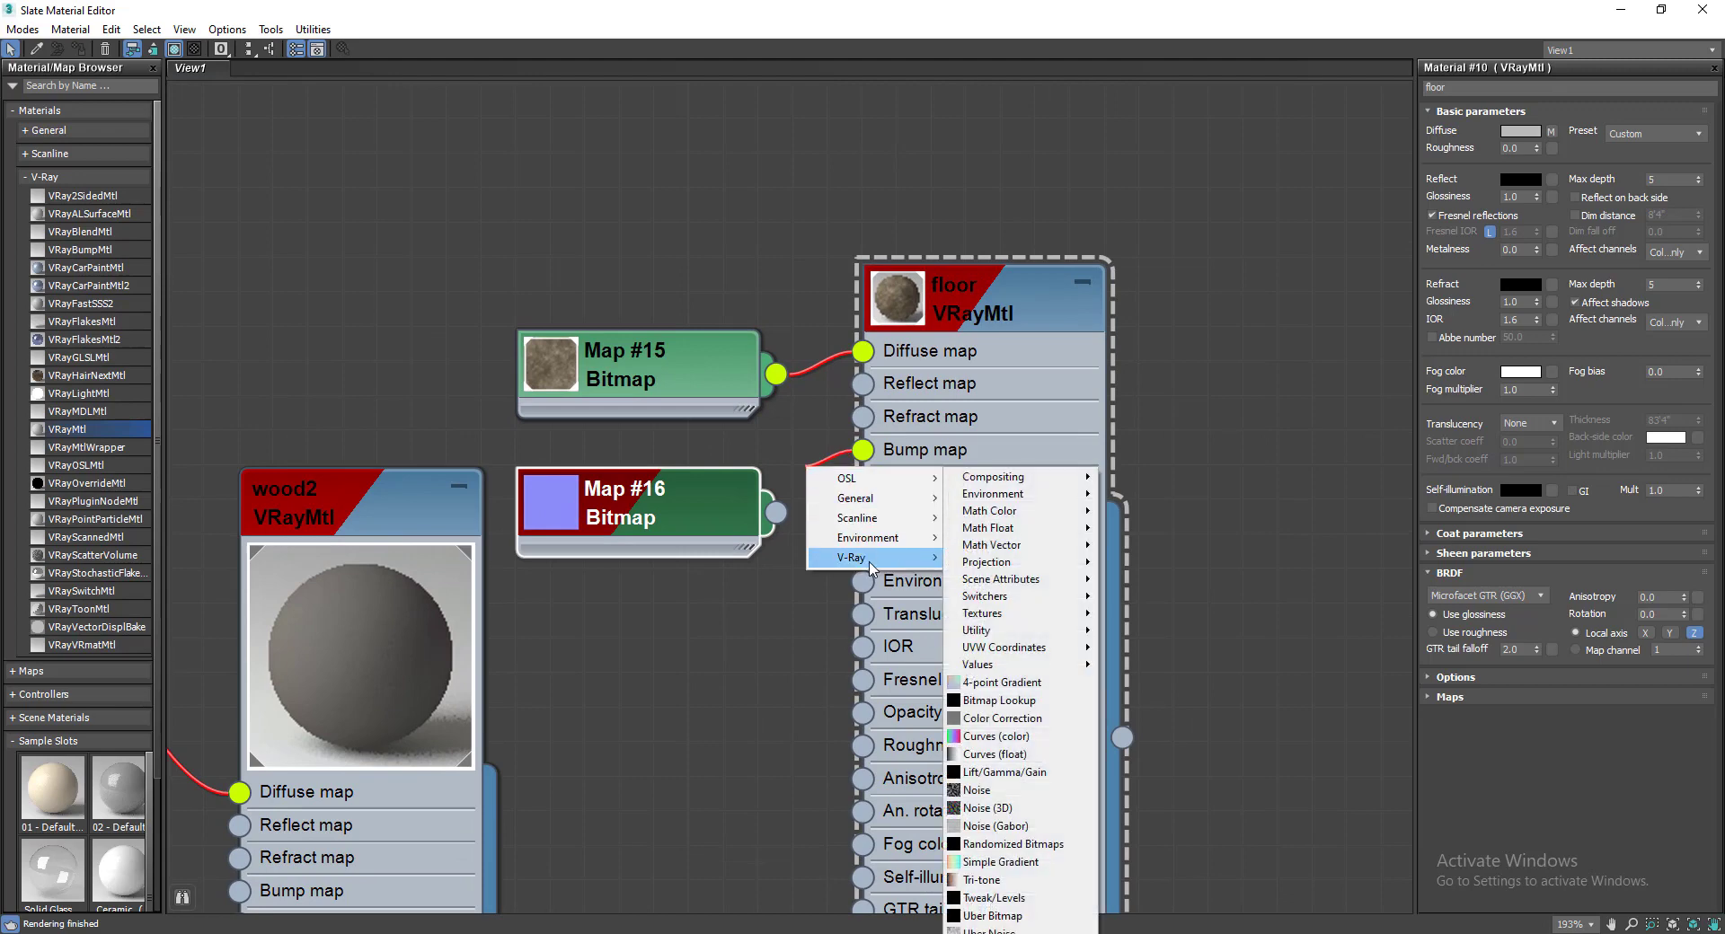
mouse_move(881, 558)
click(1055, 307)
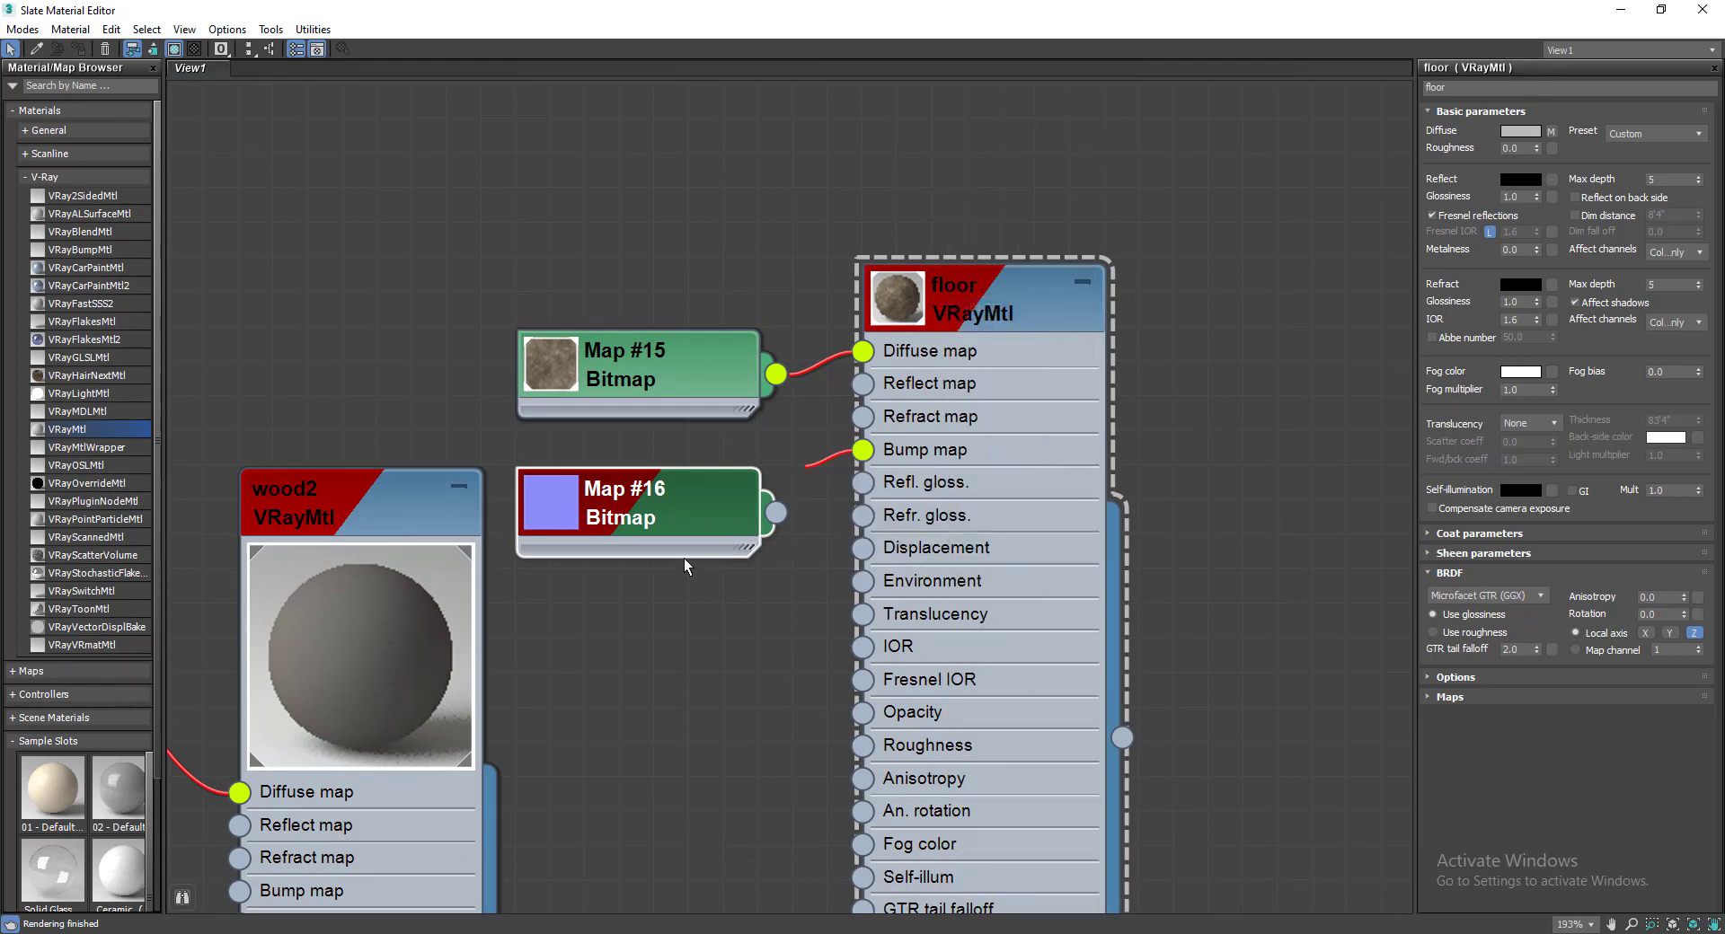
drag(746, 548, 576, 413)
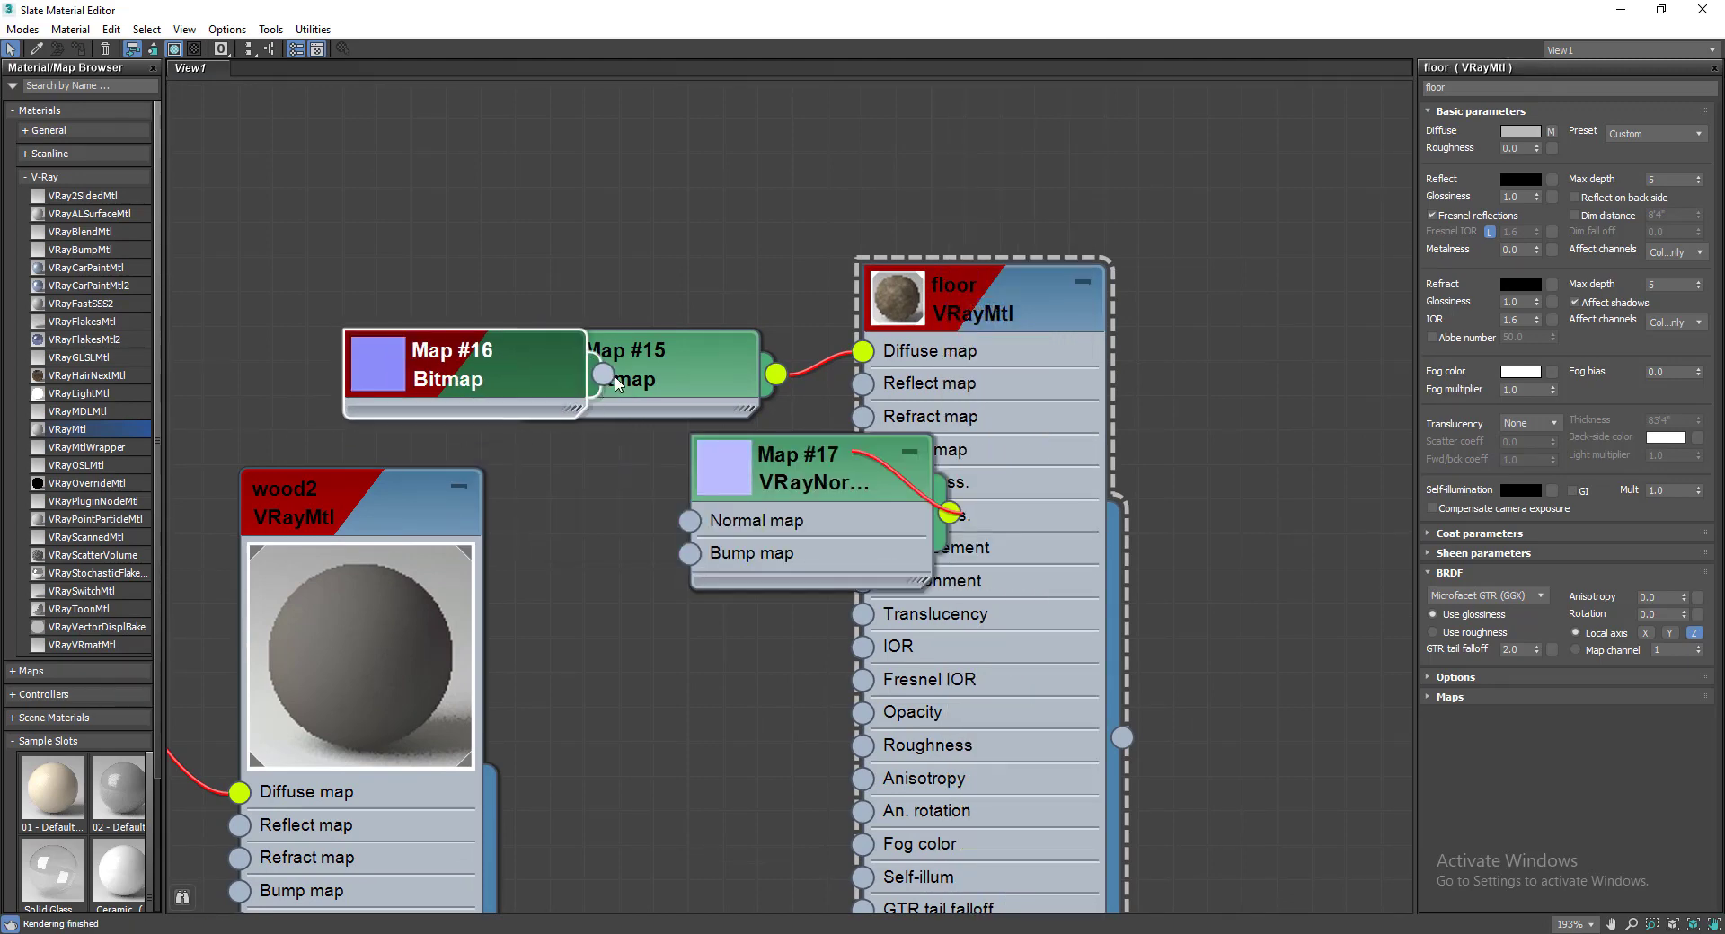
drag(680, 521, 687, 521)
- Spread out the diffuse bitmap, normal bitmap and VRayNormalMap nodes beside the floor material, and return to the viewport
drag(701, 359, 692, 251)
scroll(727, 359, down, 1)
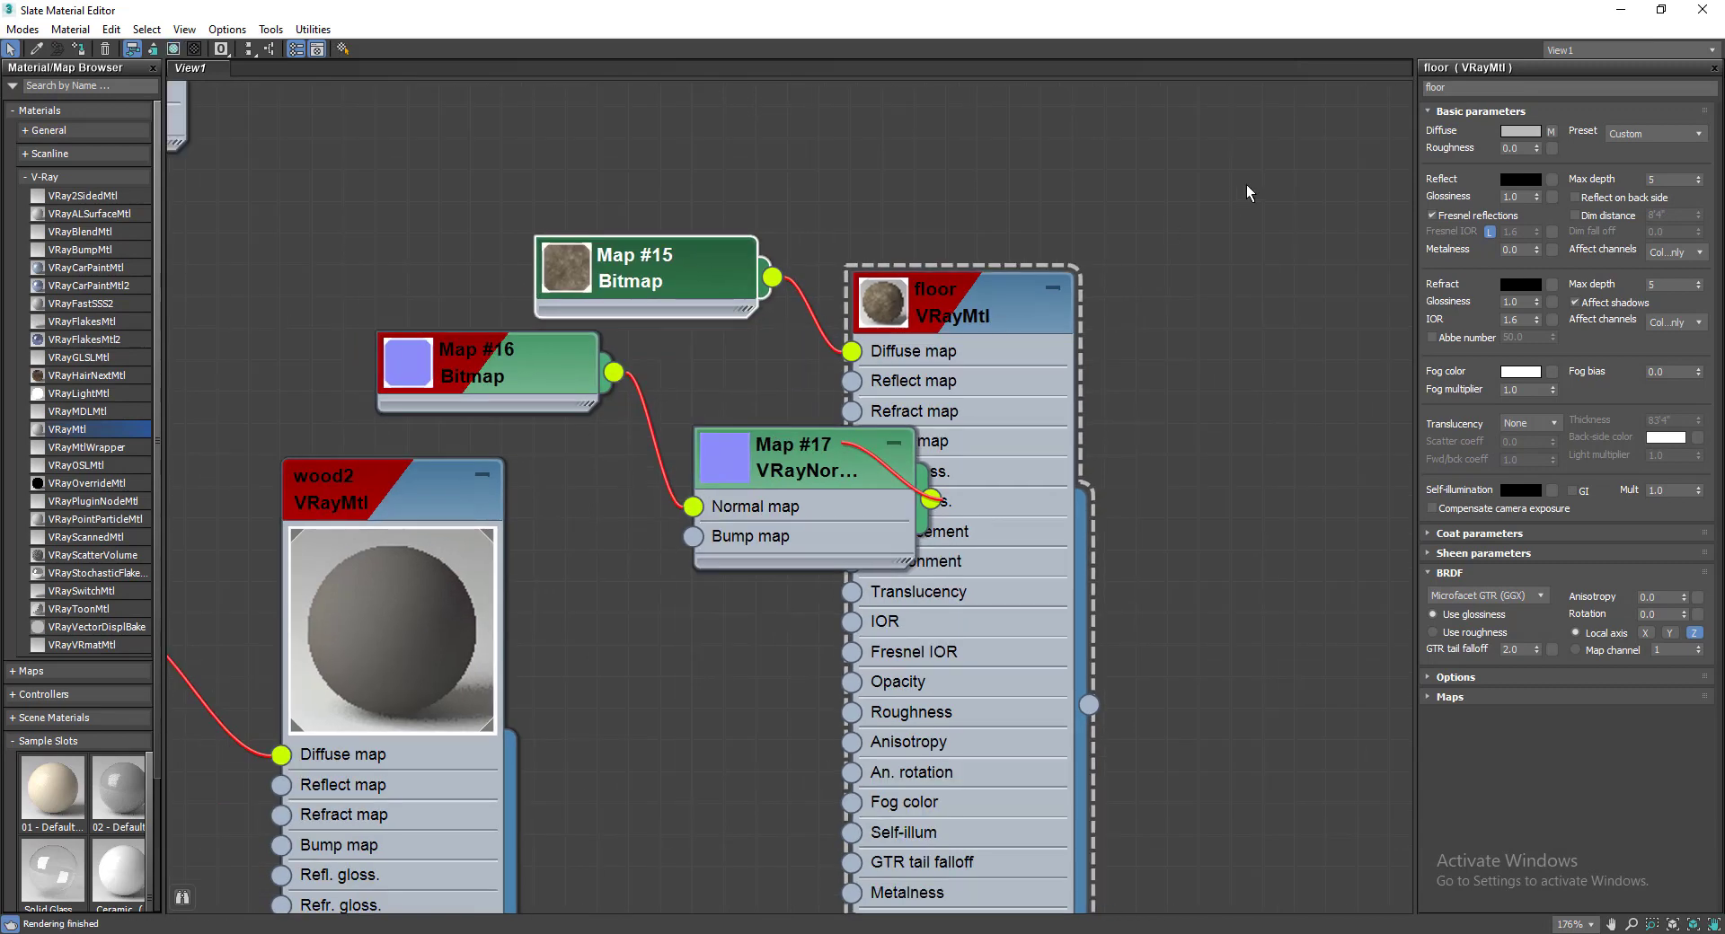
drag(1245, 185, 593, 562)
scroll(579, 546, down, 1)
drag(684, 440, 940, 469)
drag(817, 432, 738, 609)
click(874, 461)
drag(1189, 492, 1016, 491)
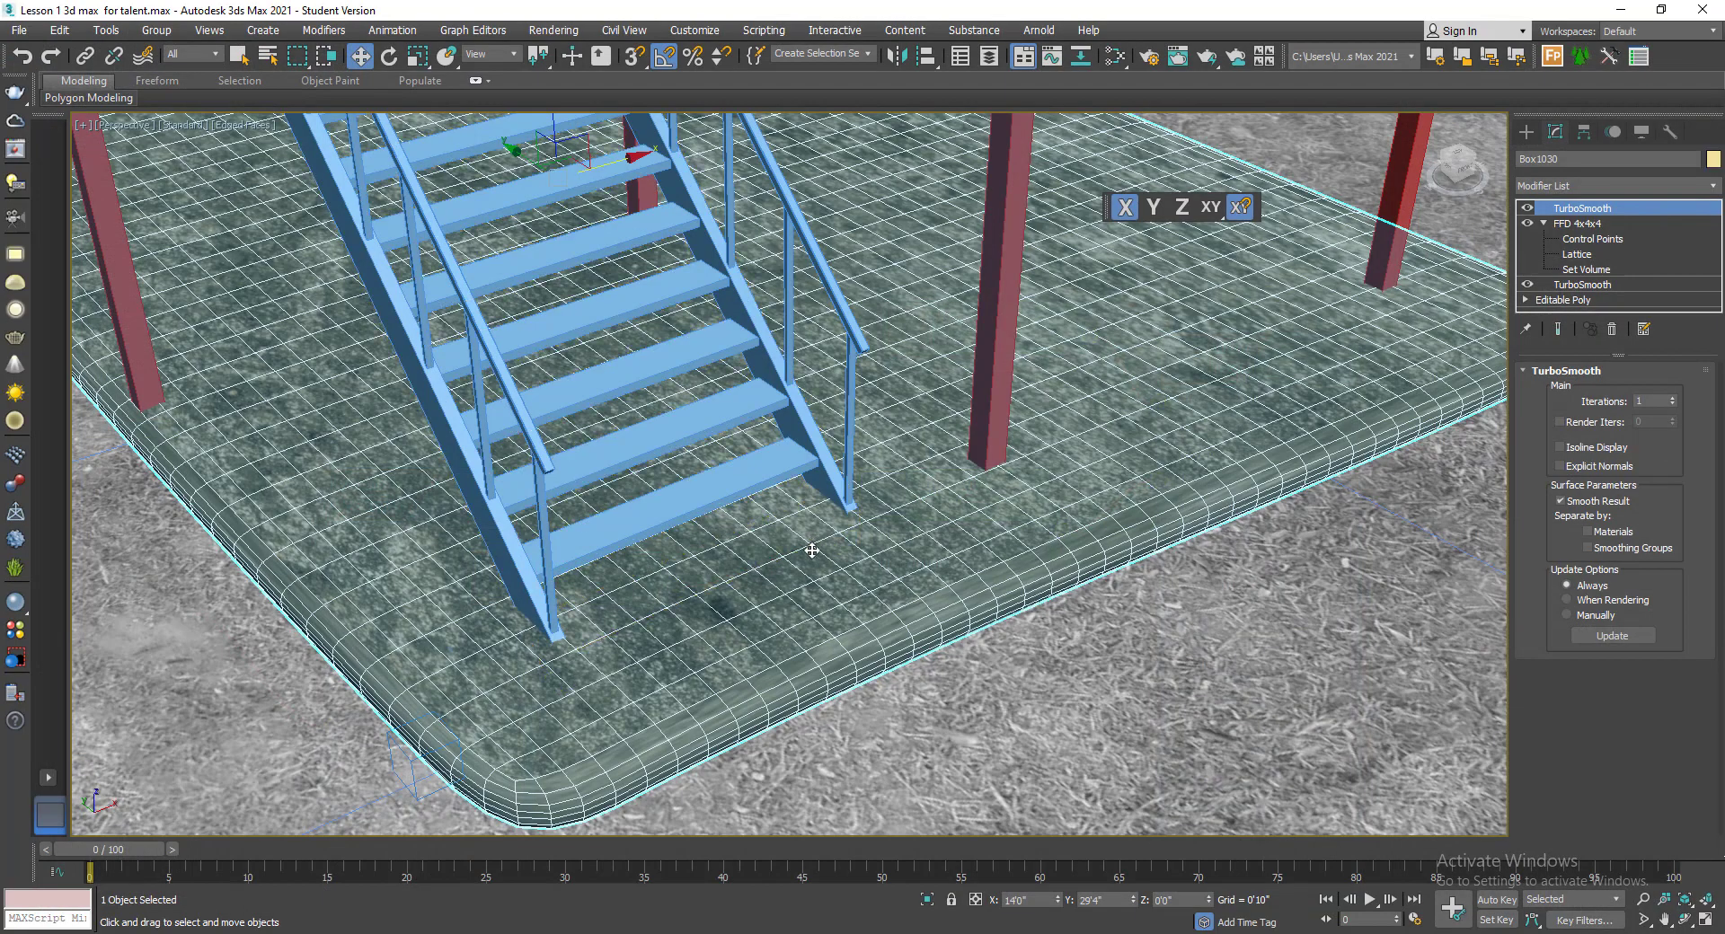
- Add a UVW Map modifier above the slab's second TurboSmooth and set its mapping to Box
scroll(771, 634, up, 3)
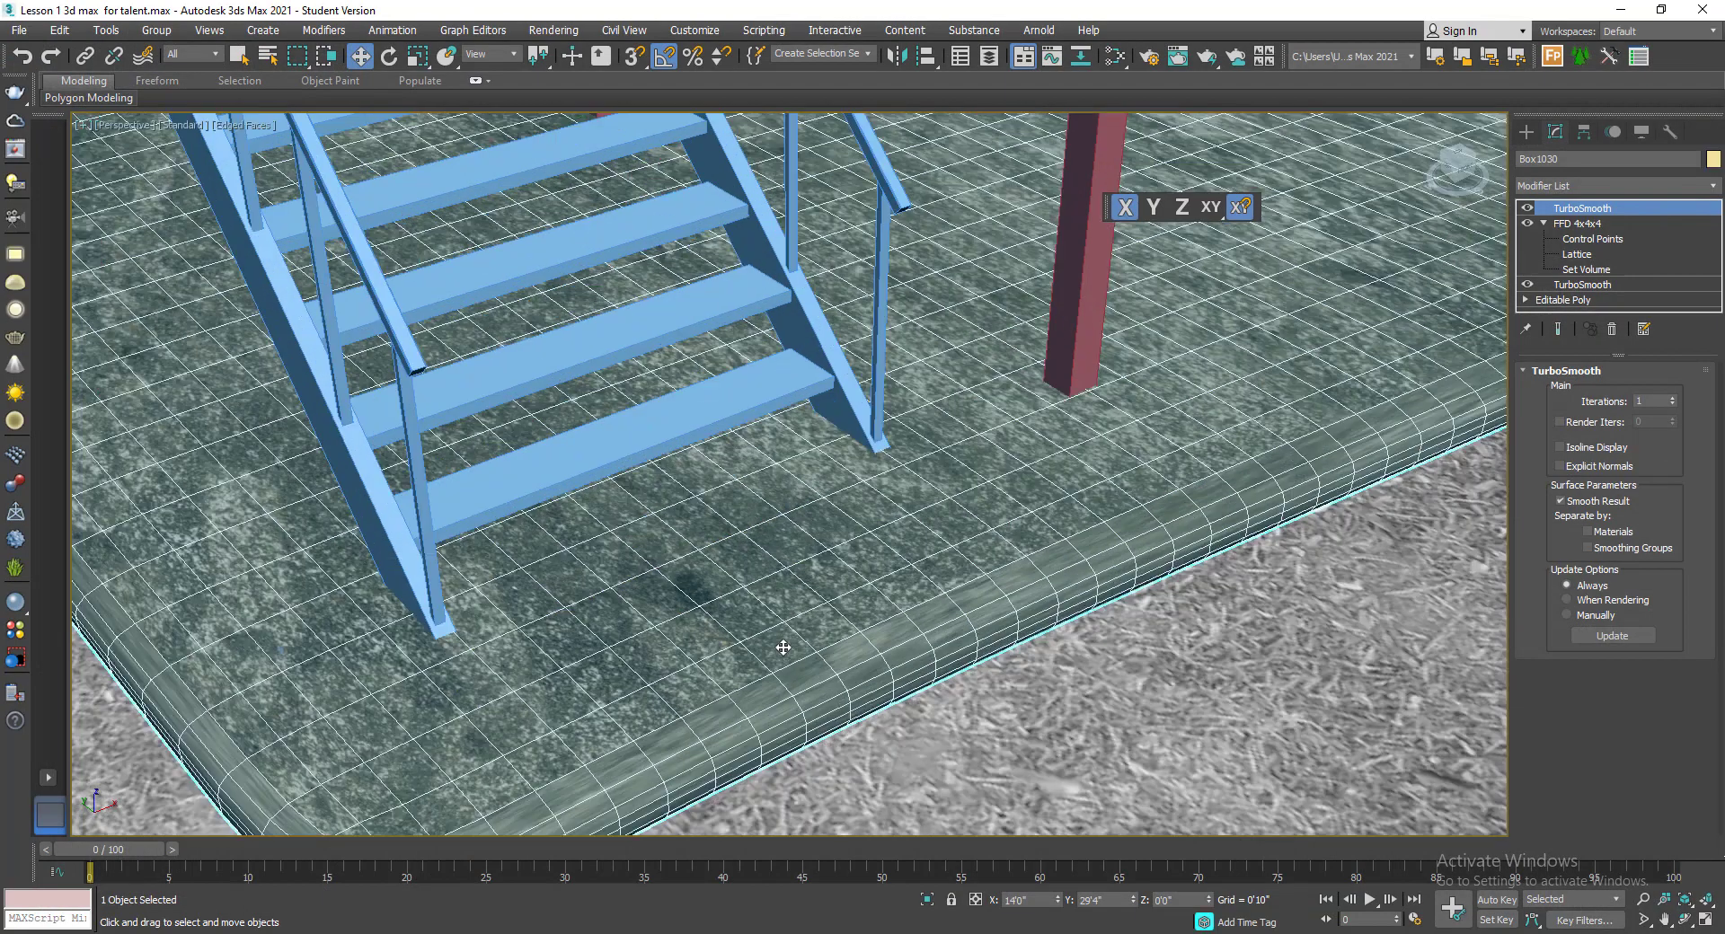
click(1573, 185)
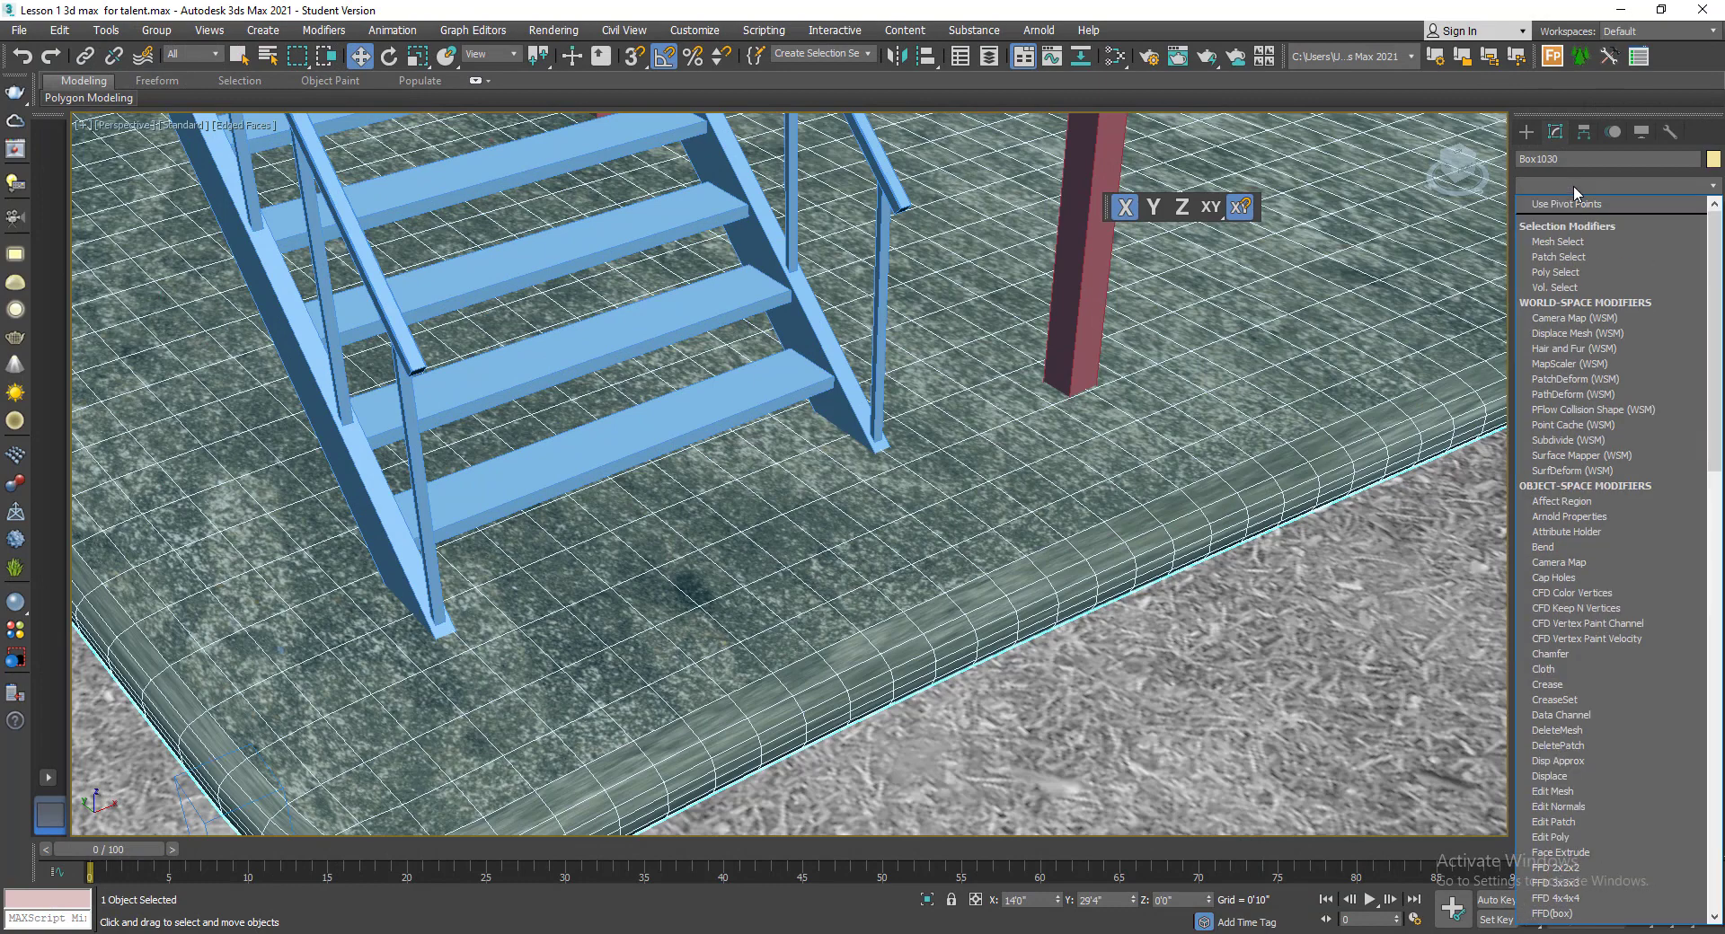
text(uvw)
key(Return)
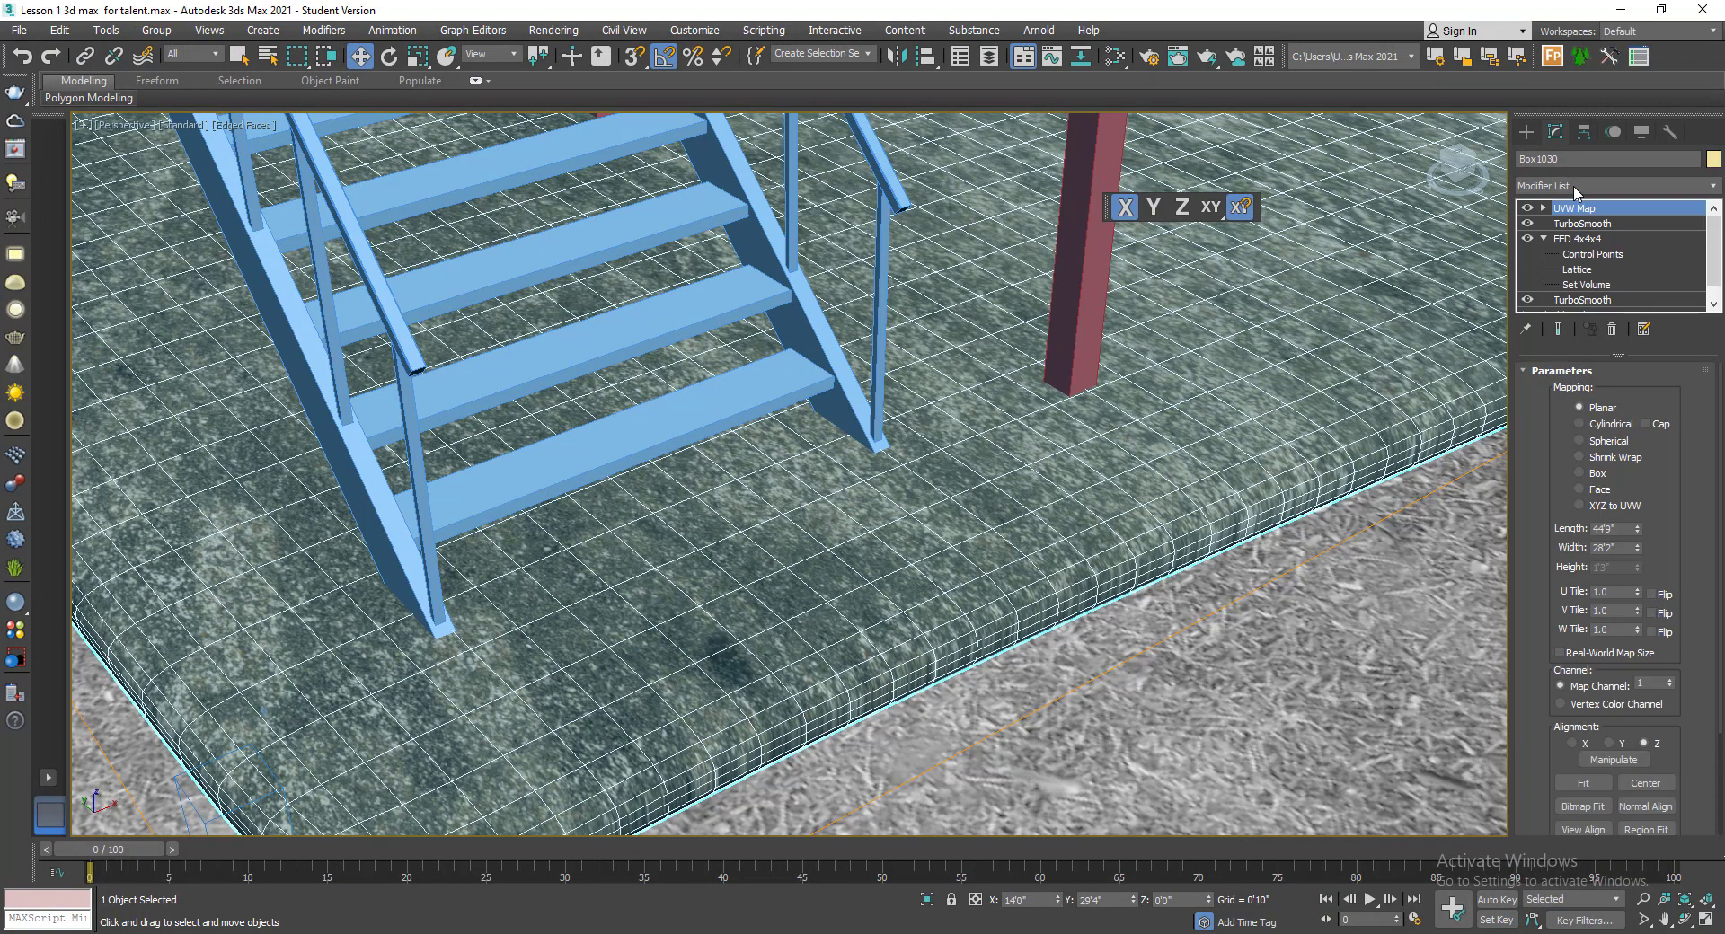
click(1604, 475)
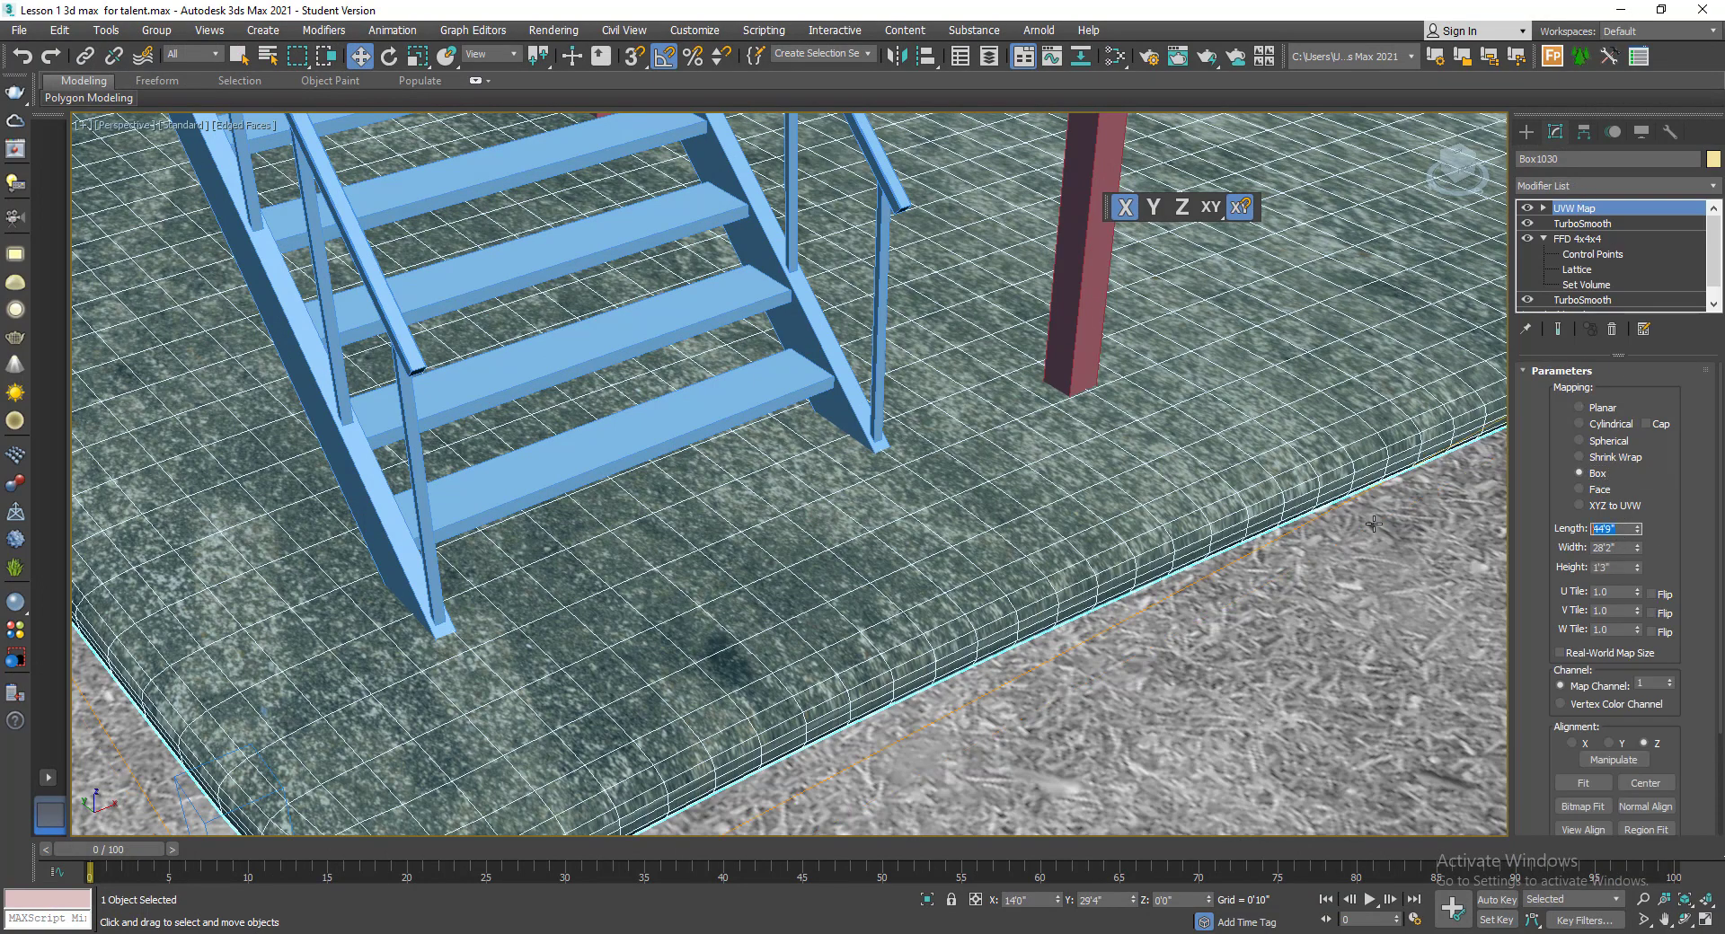
- Set the slab's UVW Map length, width and height to 120 inches (10'0") each
text(120)
key(Tab)
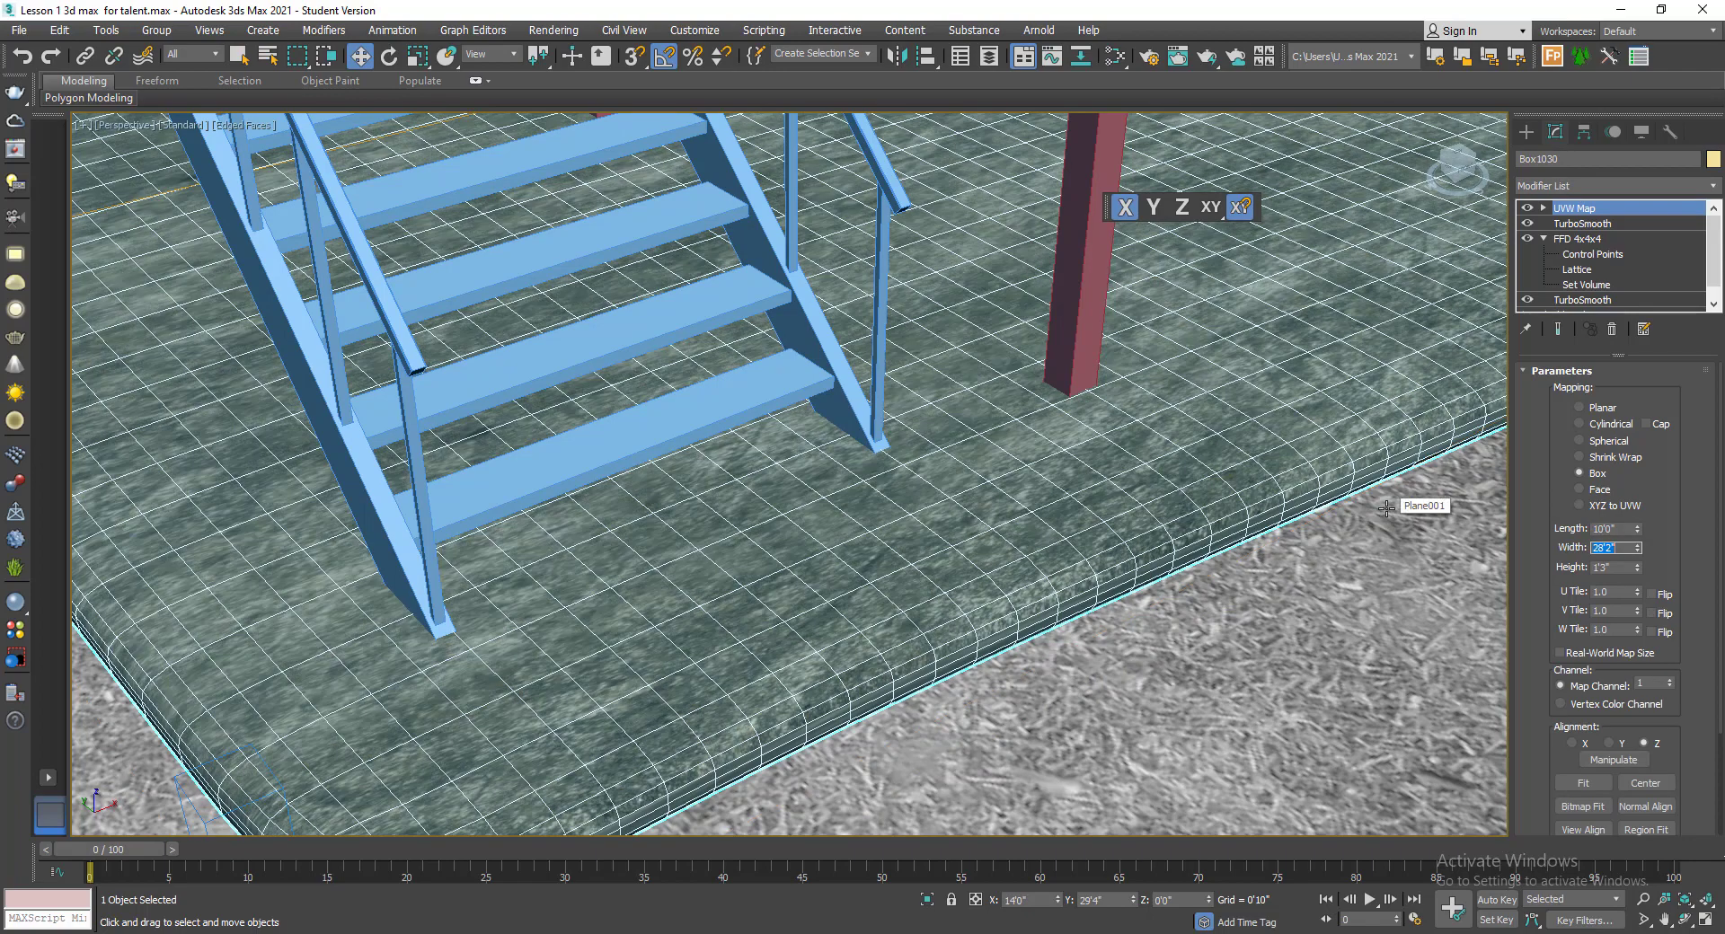
text(120)
key(Tab)
text(120)
key(Return)
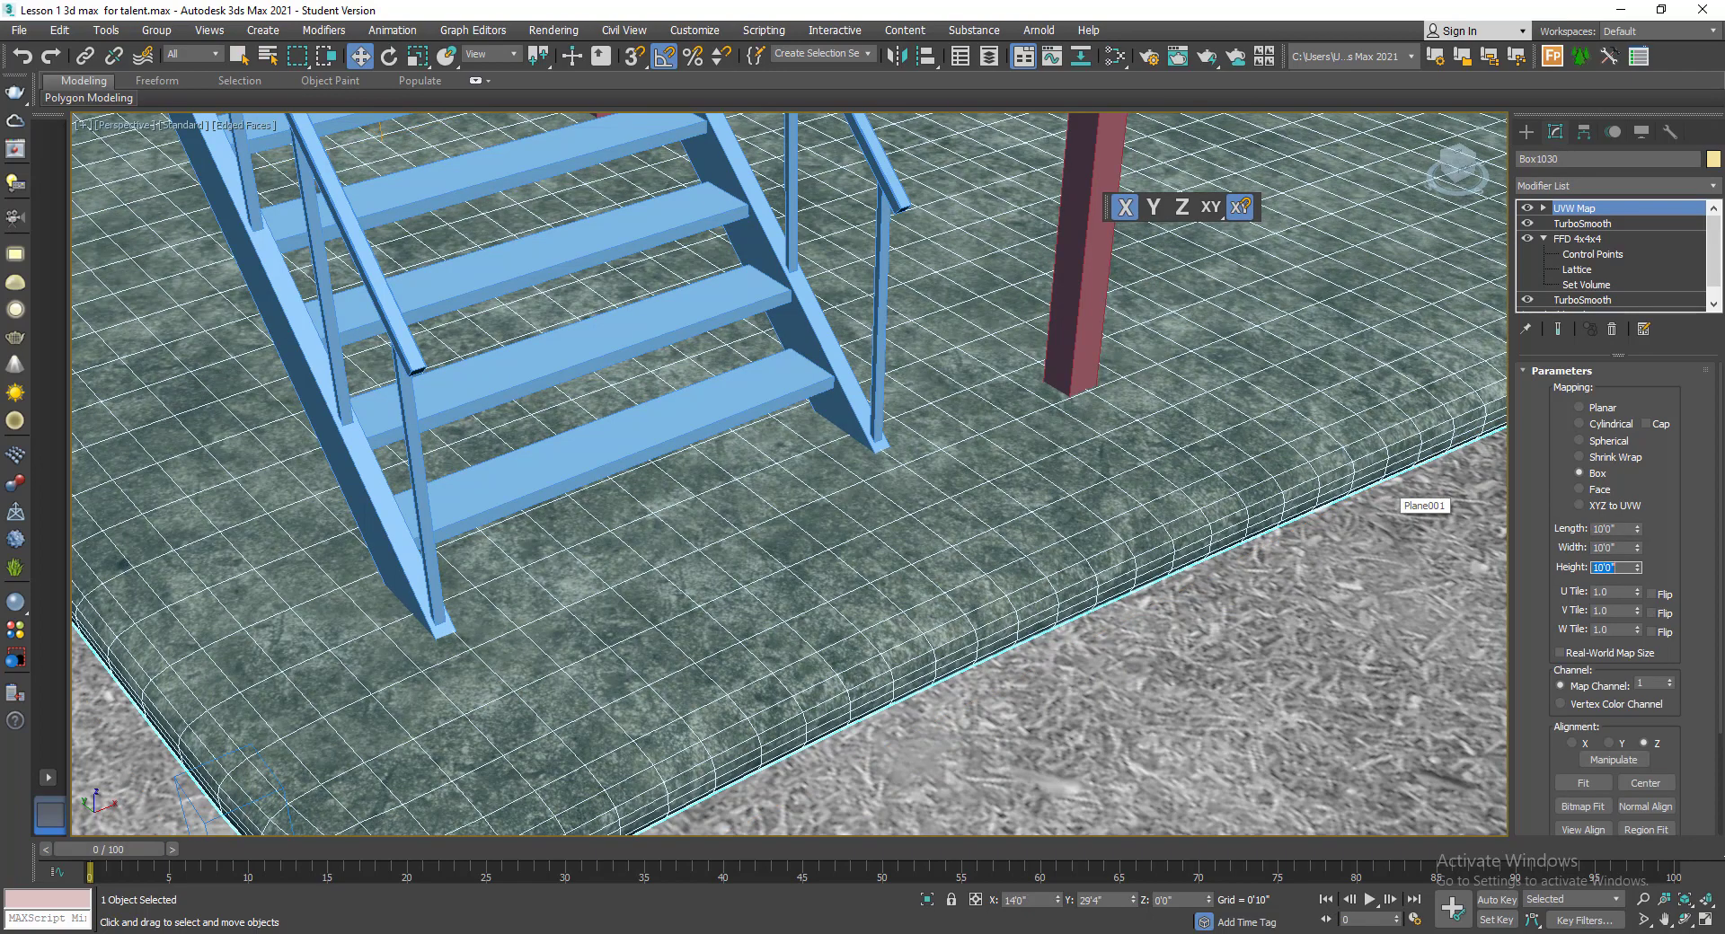
- Deselect the slab and turn off the edged faces display in the perspective view
scroll(1243, 569, down, 10)
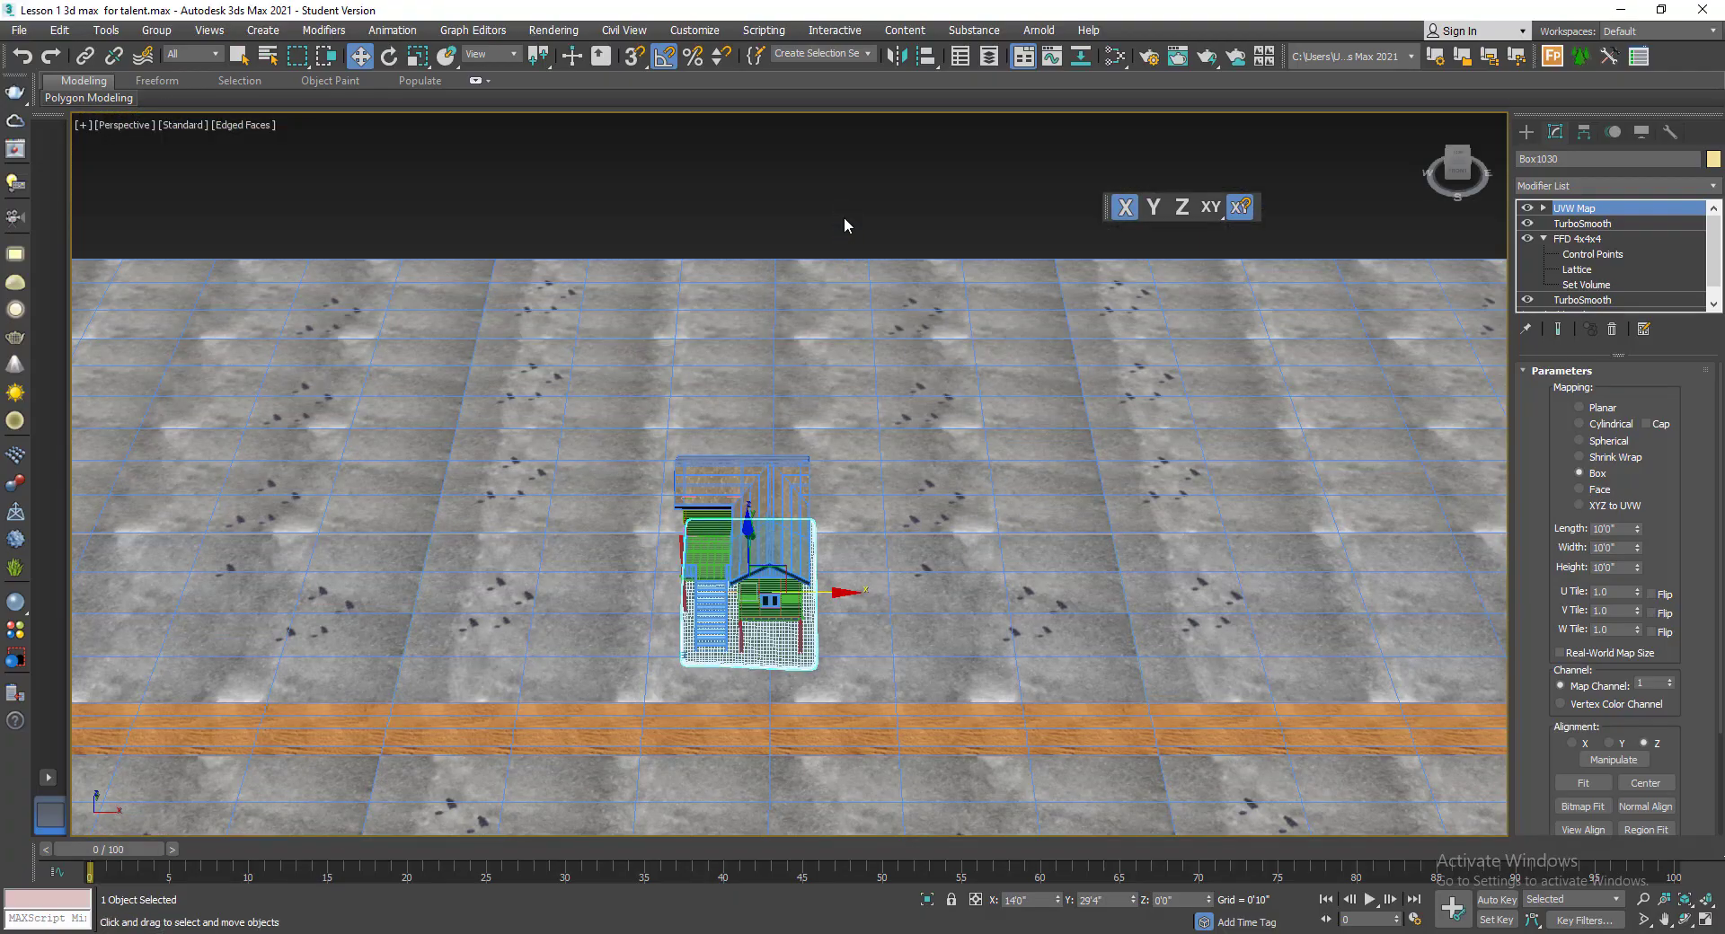
click(844, 224)
scroll(756, 615, up, 5)
key(F4)
- Examine the textured house, its slab base and the porch railing and posts from several angles and distances
alt+middle_drag(756, 615, 841, 598)
scroll(844, 653, up, 5)
scroll(796, 712, up, 3)
scroll(790, 698, down, 3)
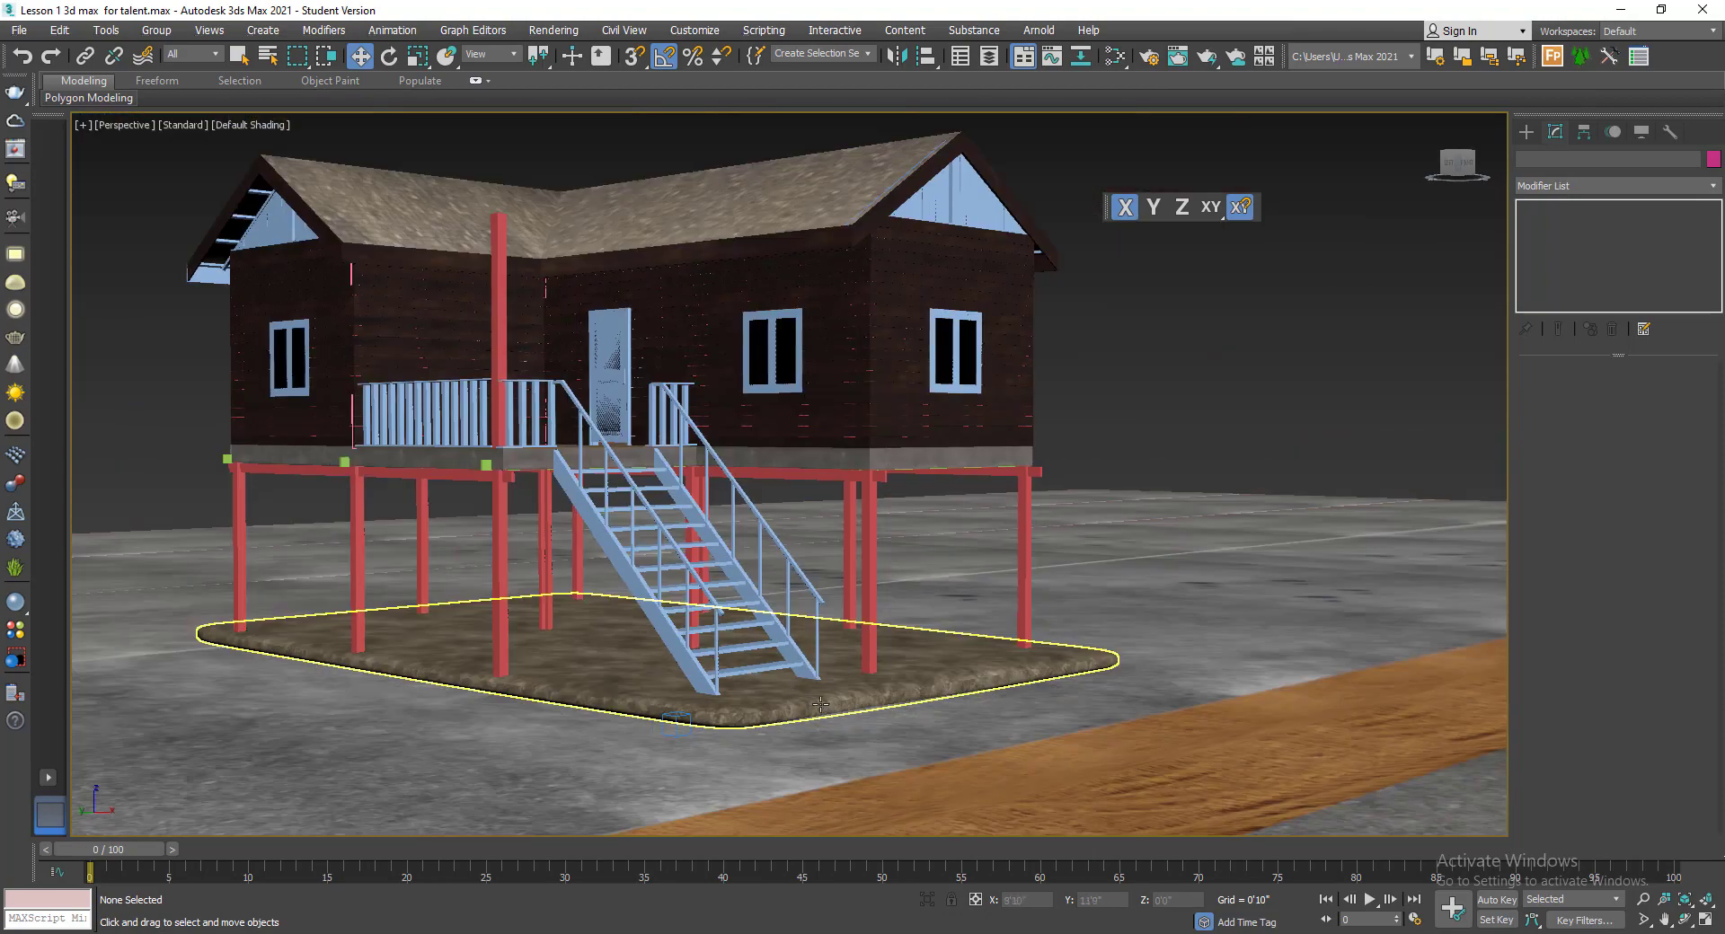
alt+middle_drag(823, 687, 832, 652)
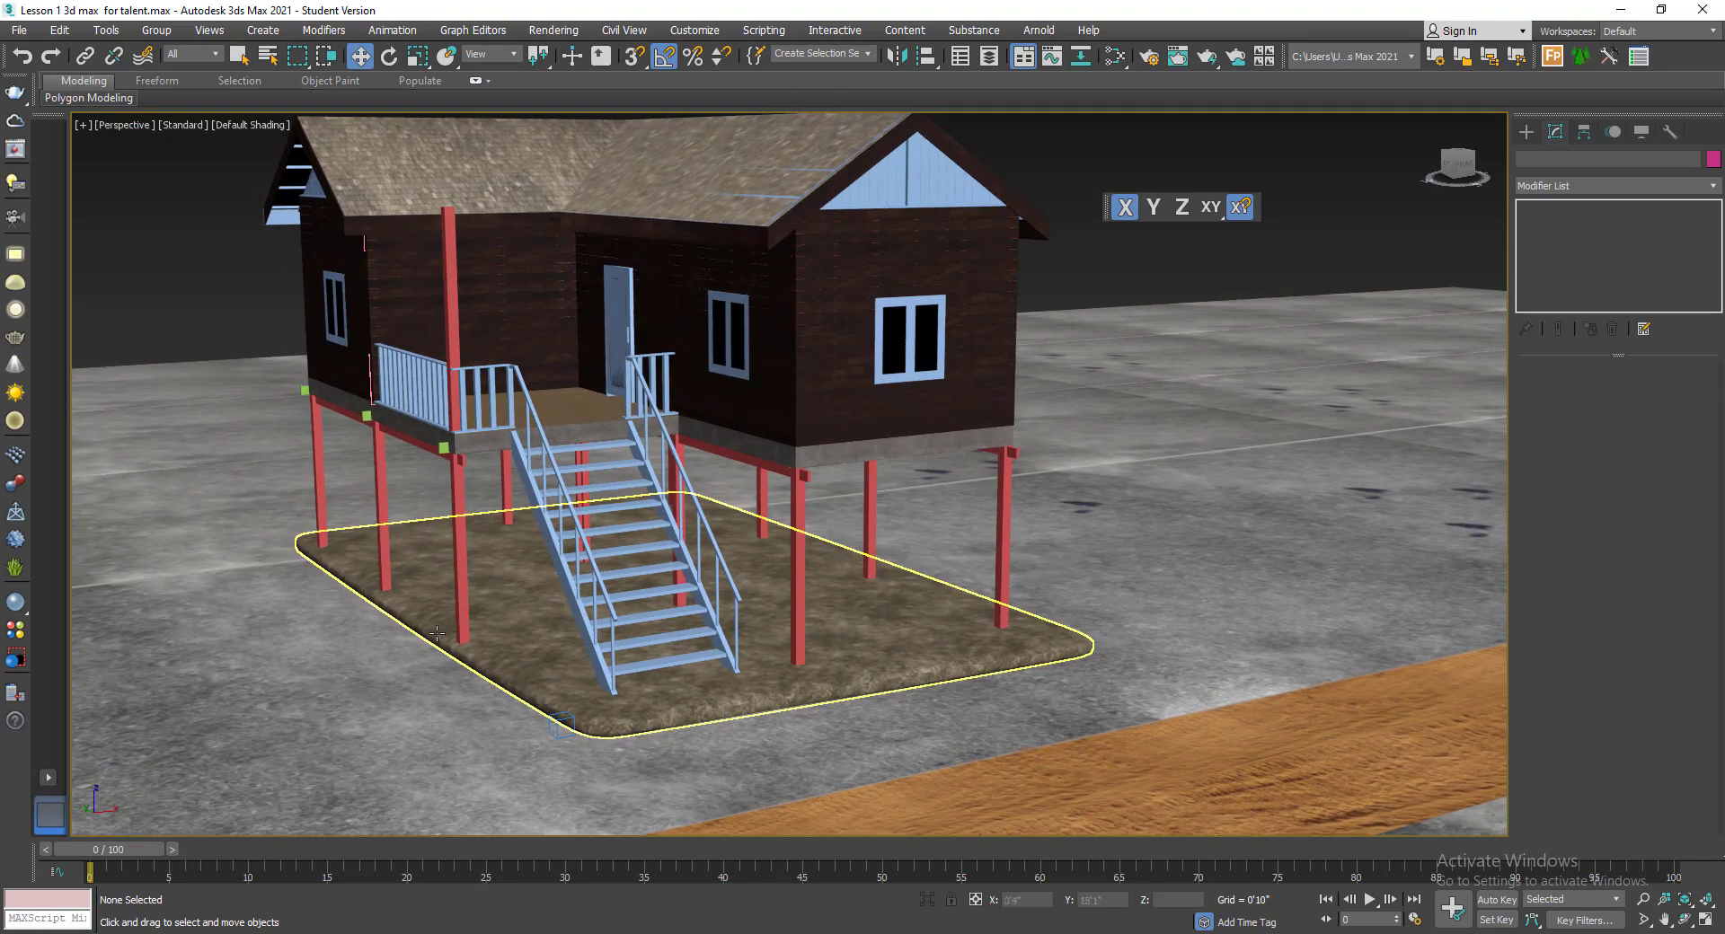
scroll(437, 592, up, 4)
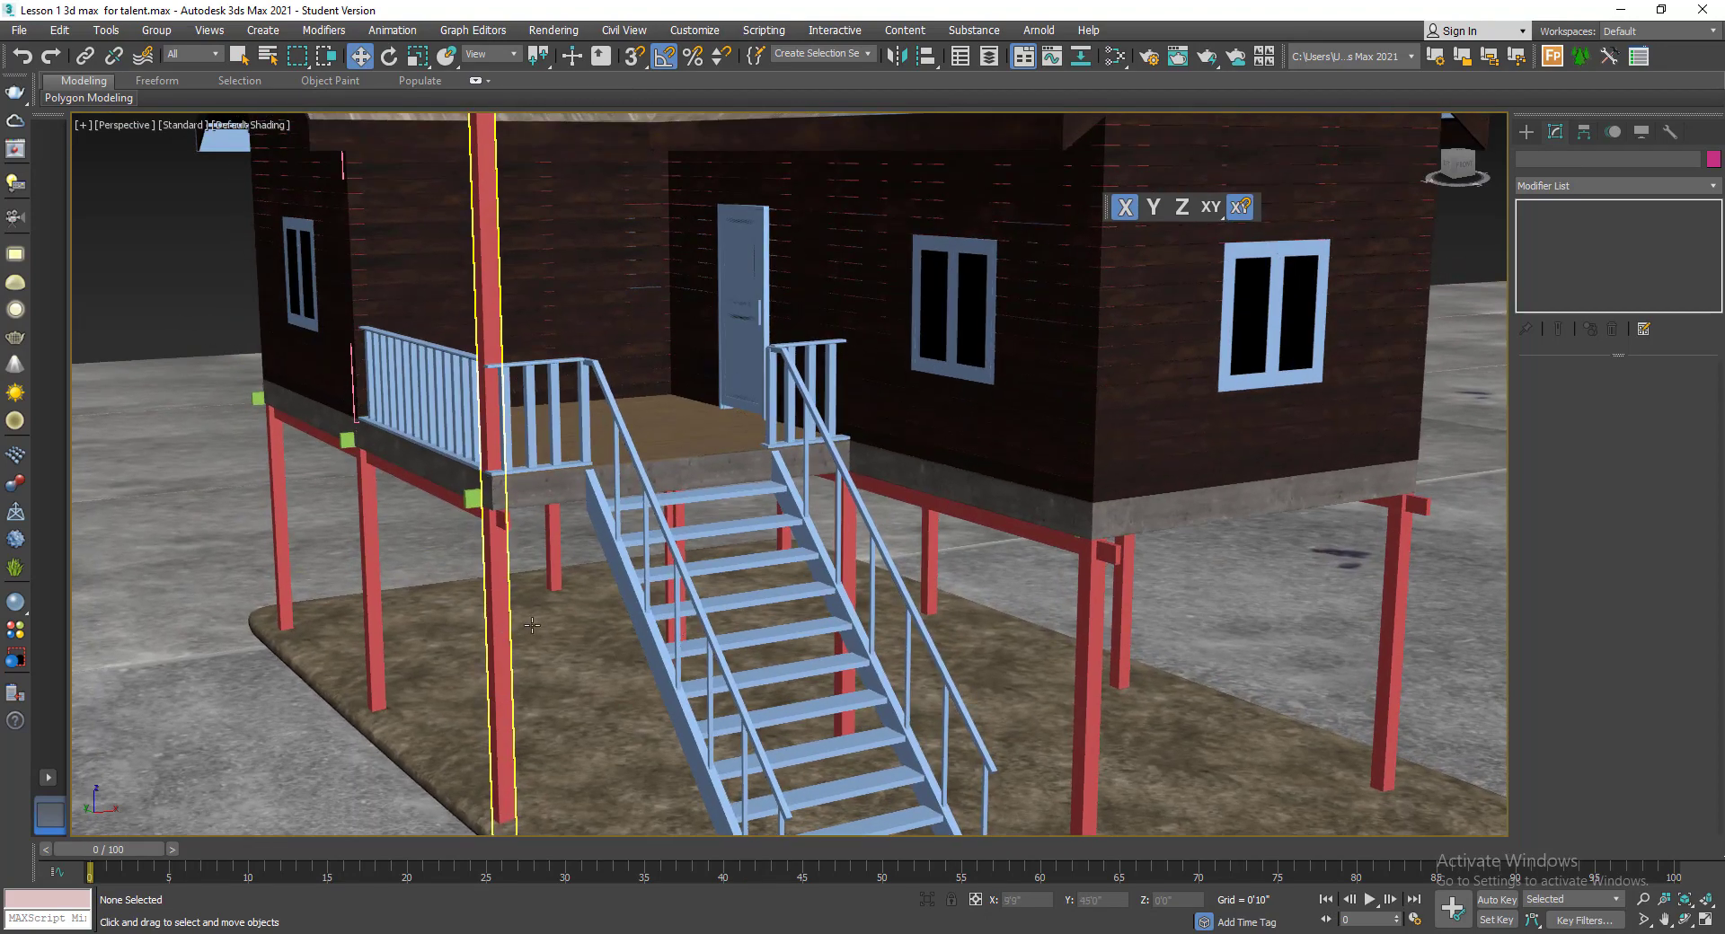
scroll(532, 625, down, 4)
scroll(450, 476, up, 7)
scroll(450, 476, down, 7)
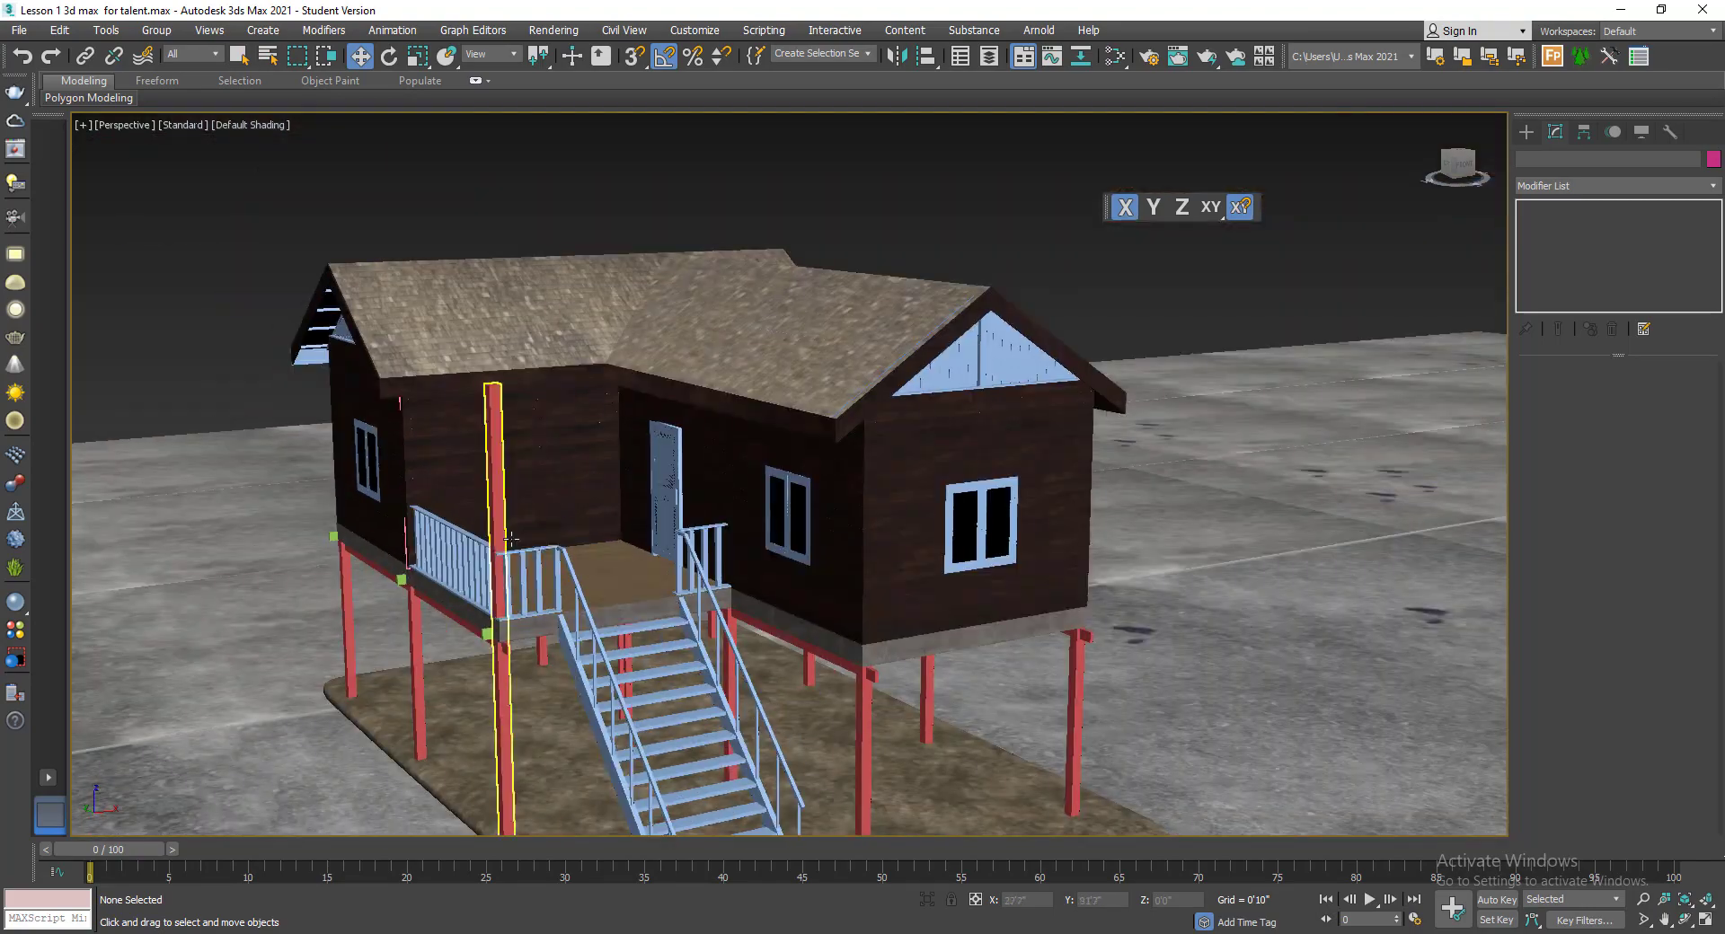
scroll(539, 546, up, 2)
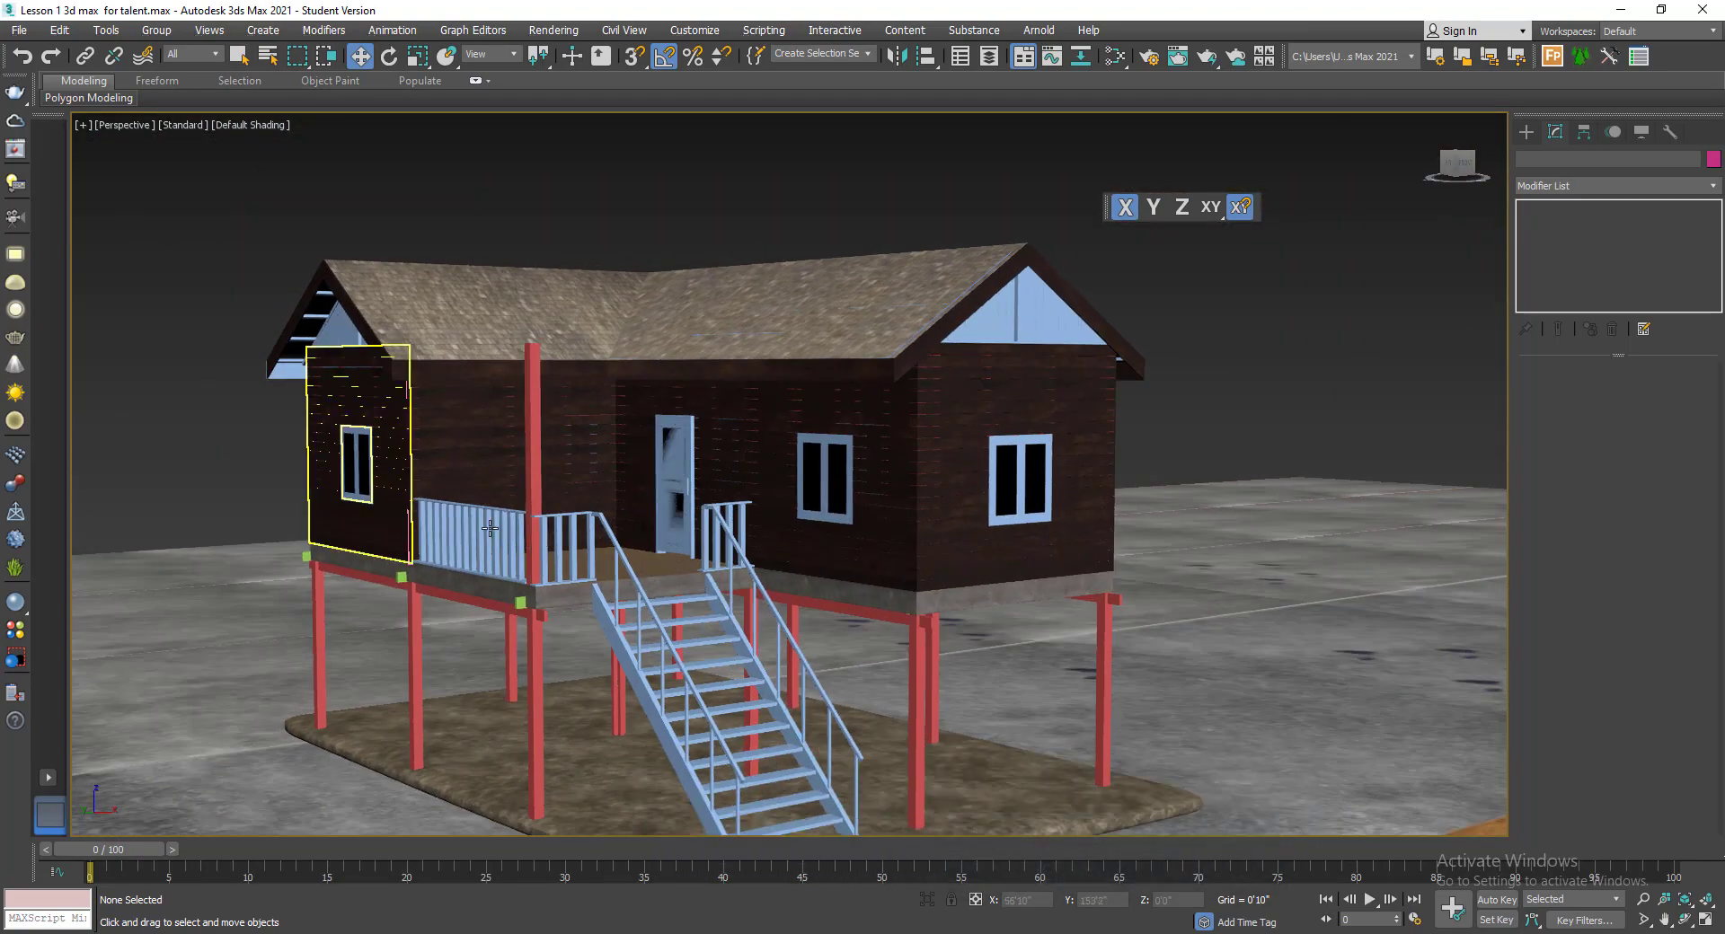
scroll(608, 434, up, 6)
- Reopen the material editor in a smaller window and pick the Wall1 material from the house's dark wood wall
key(m)
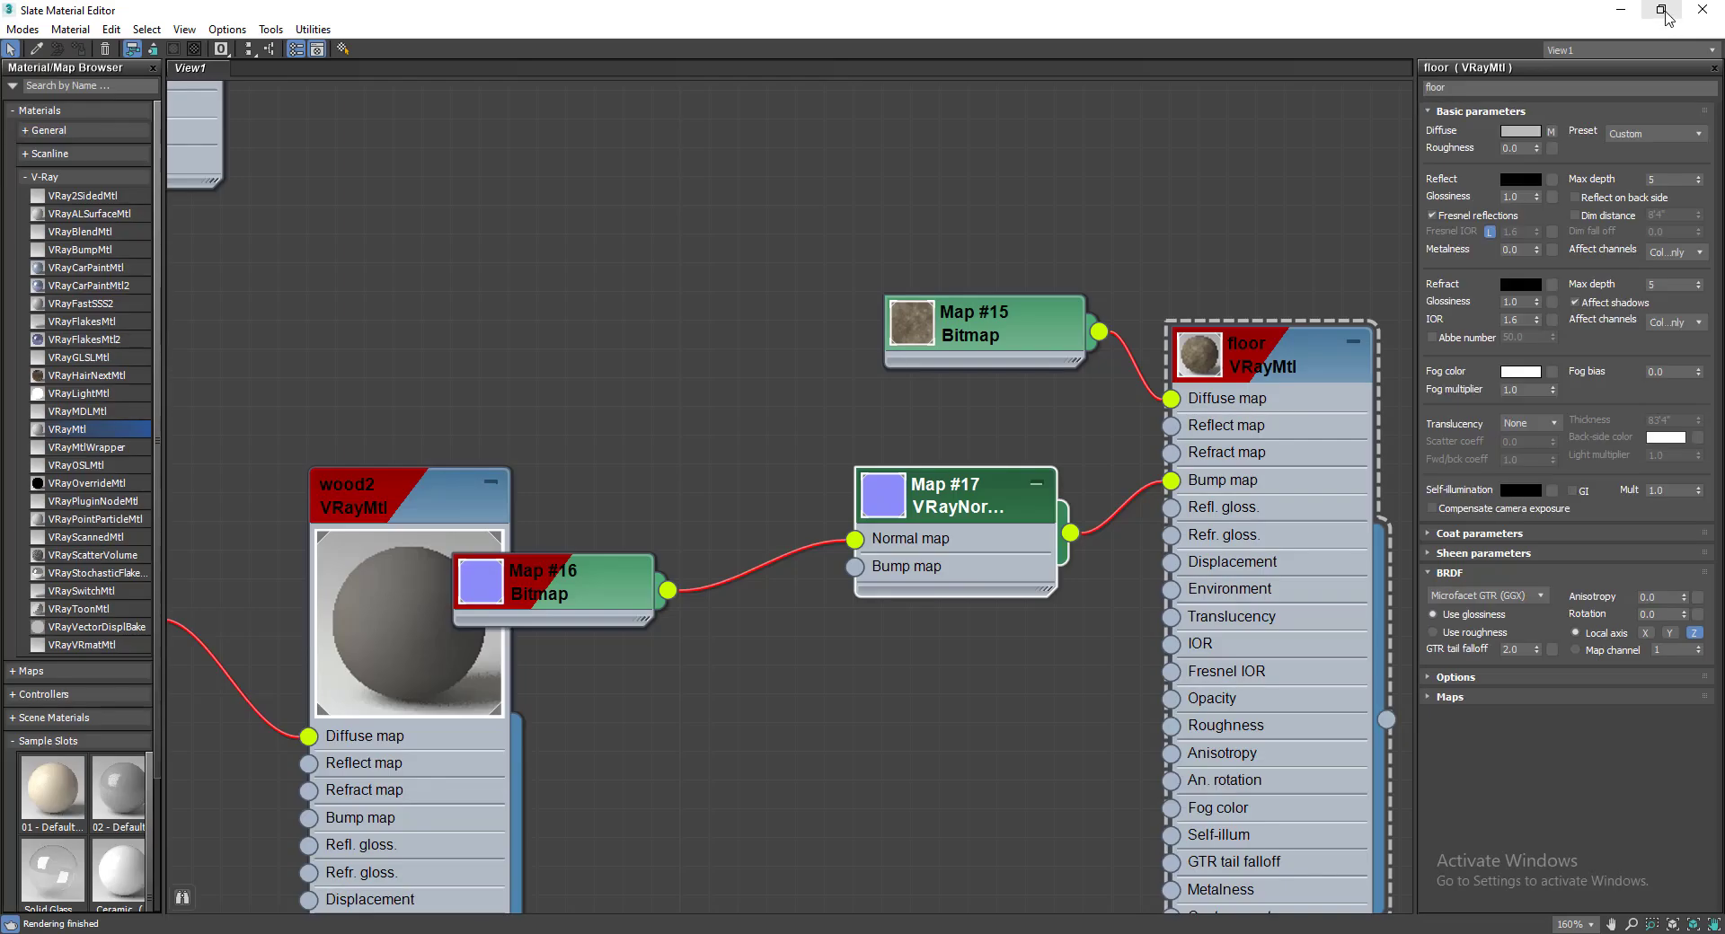
click(1661, 9)
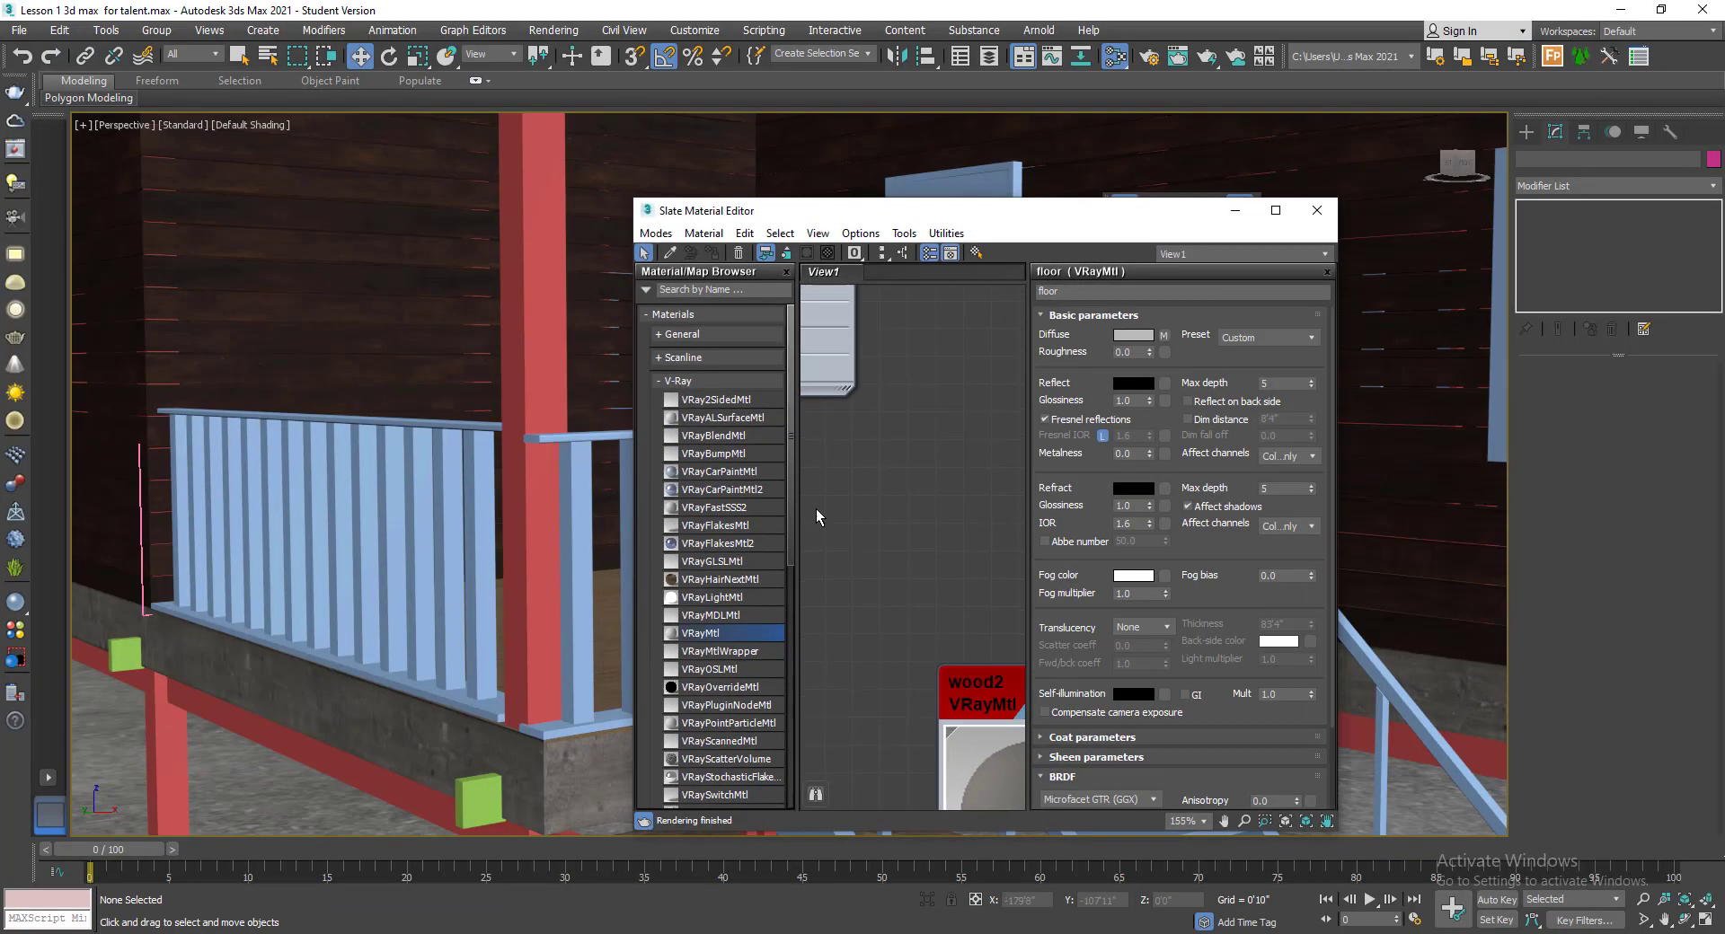
scroll(915, 604, down, 10)
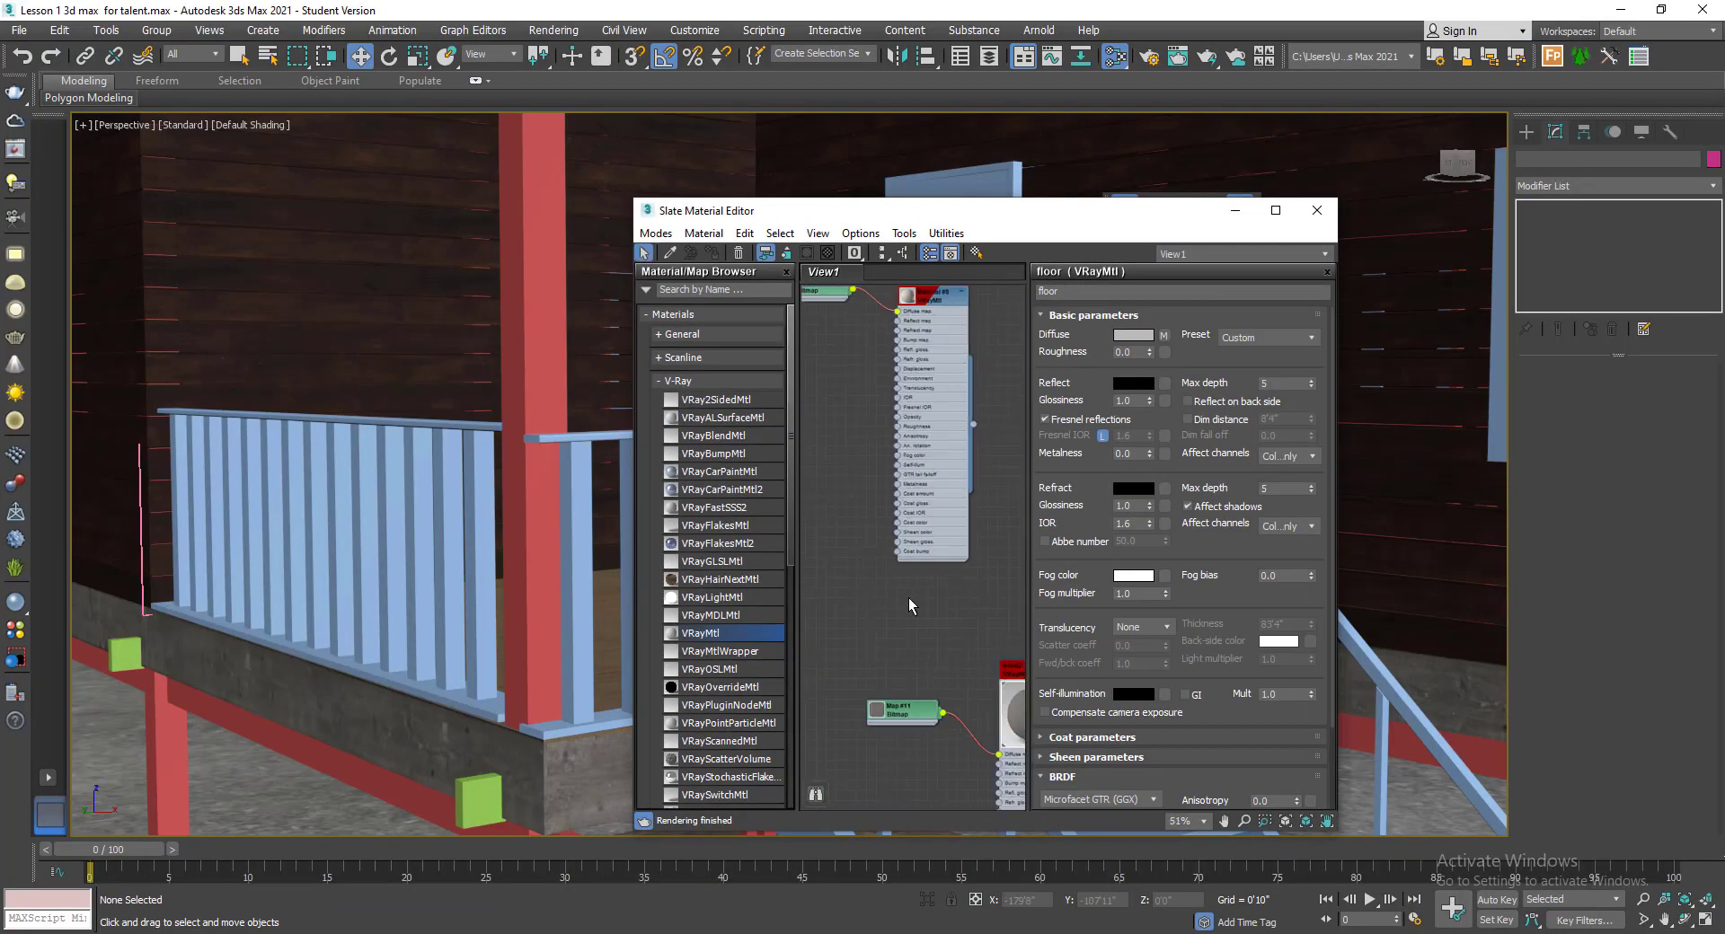
scroll(915, 605, up, 5)
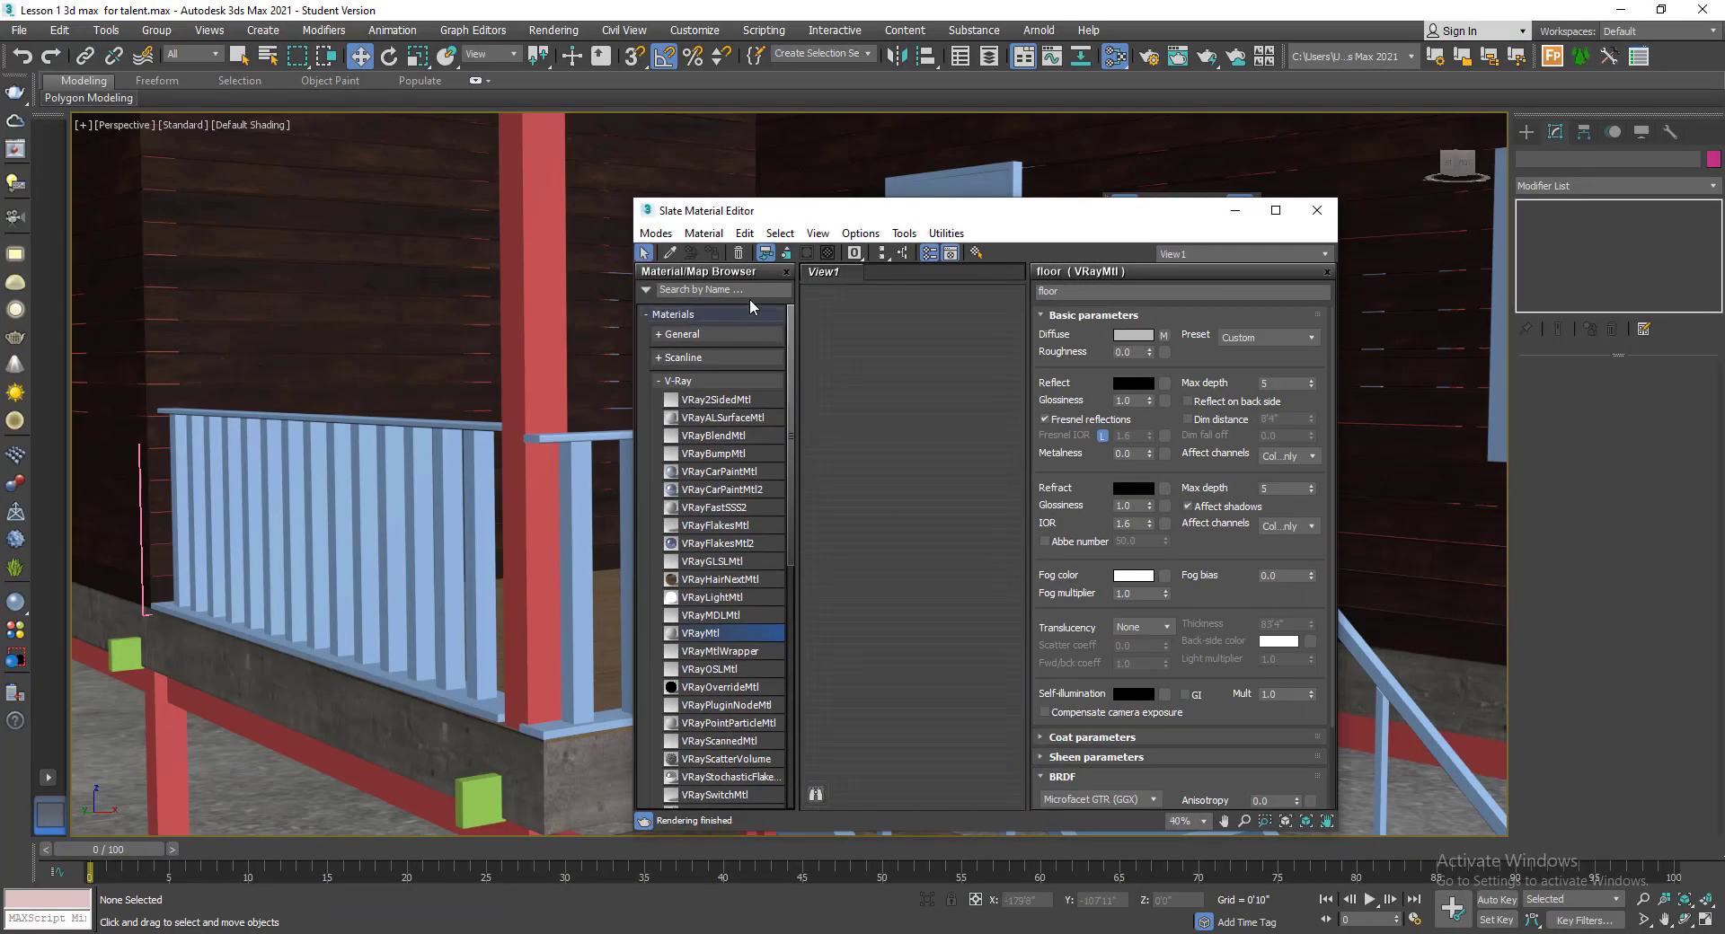
click(670, 253)
click(427, 301)
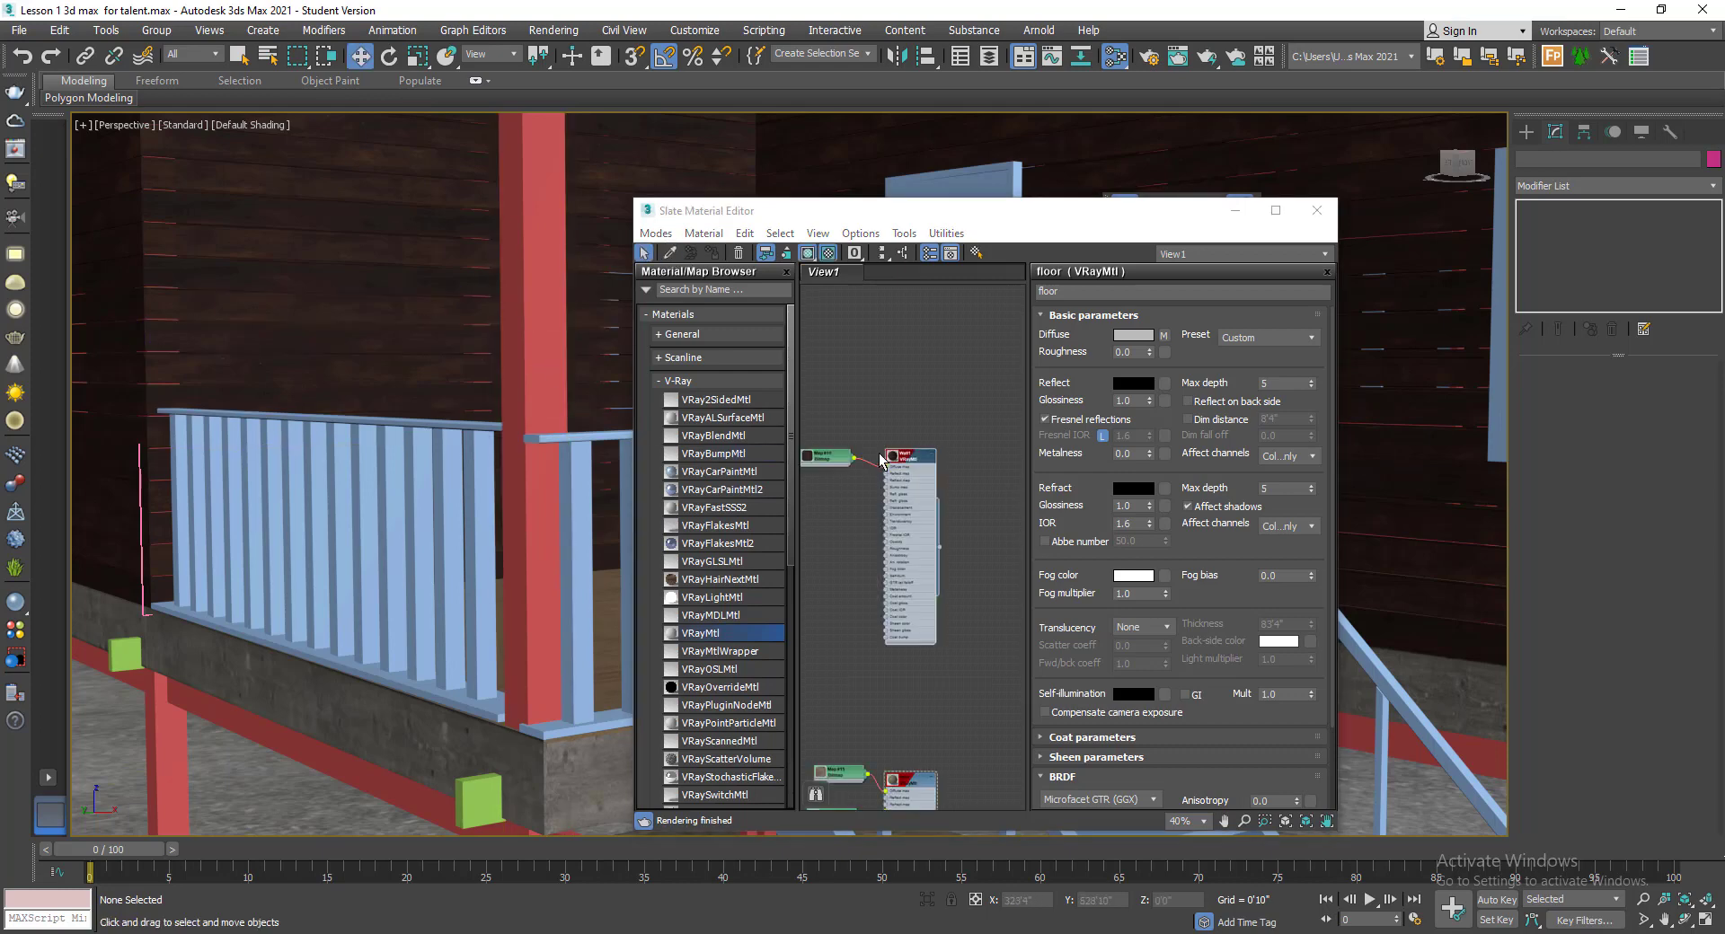
- Assign the Wall1 material to the tall red post at the porch corner and close the material editor
click(569, 381)
right_click(933, 454)
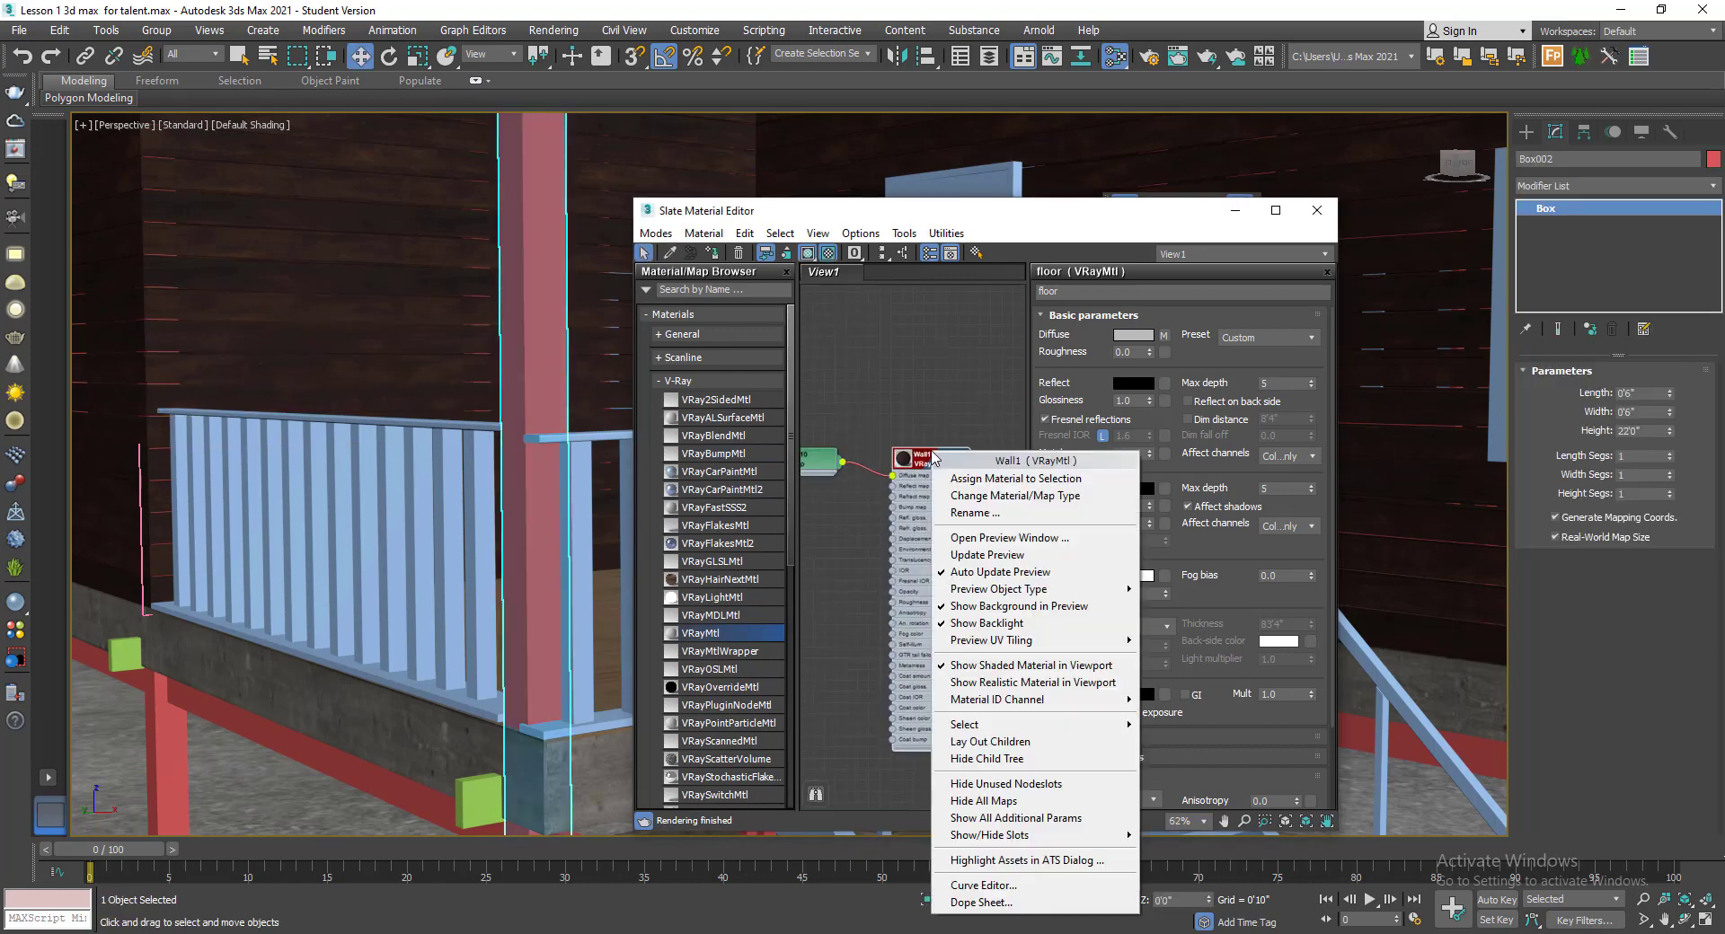
click(962, 479)
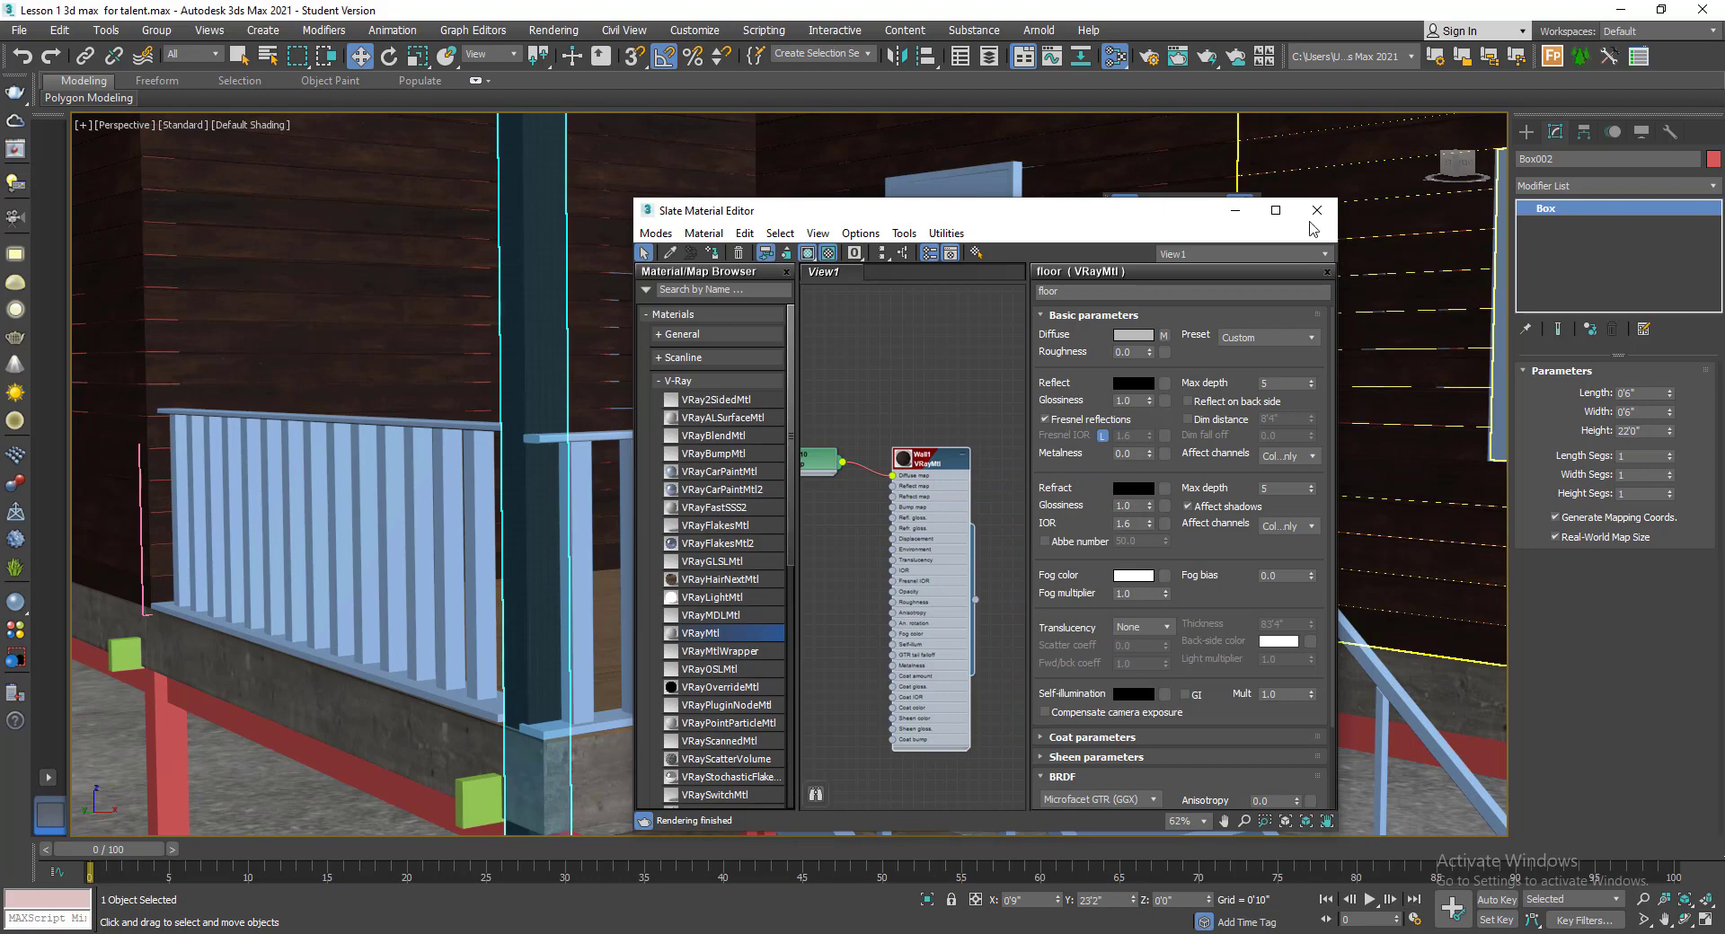
click(1317, 210)
scroll(939, 504, down, 10)
scroll(939, 504, up, 3)
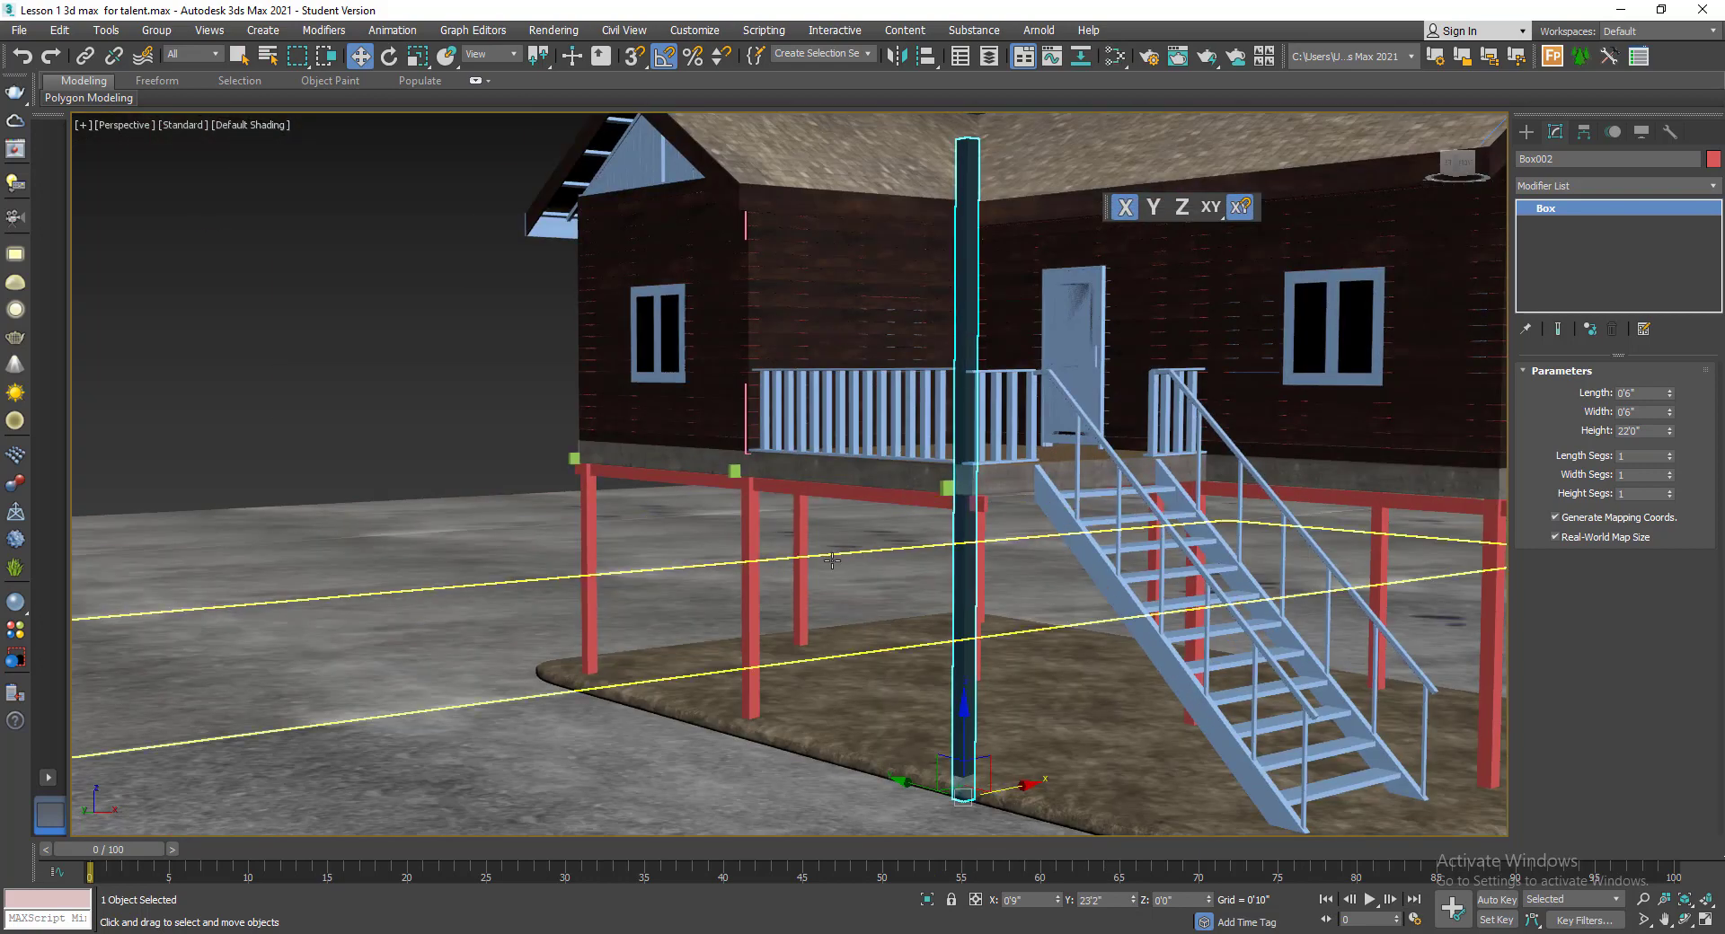
- Select the red support posts beneath the porch and around the staircase together, including the post already given the dark wood material
click(804, 546)
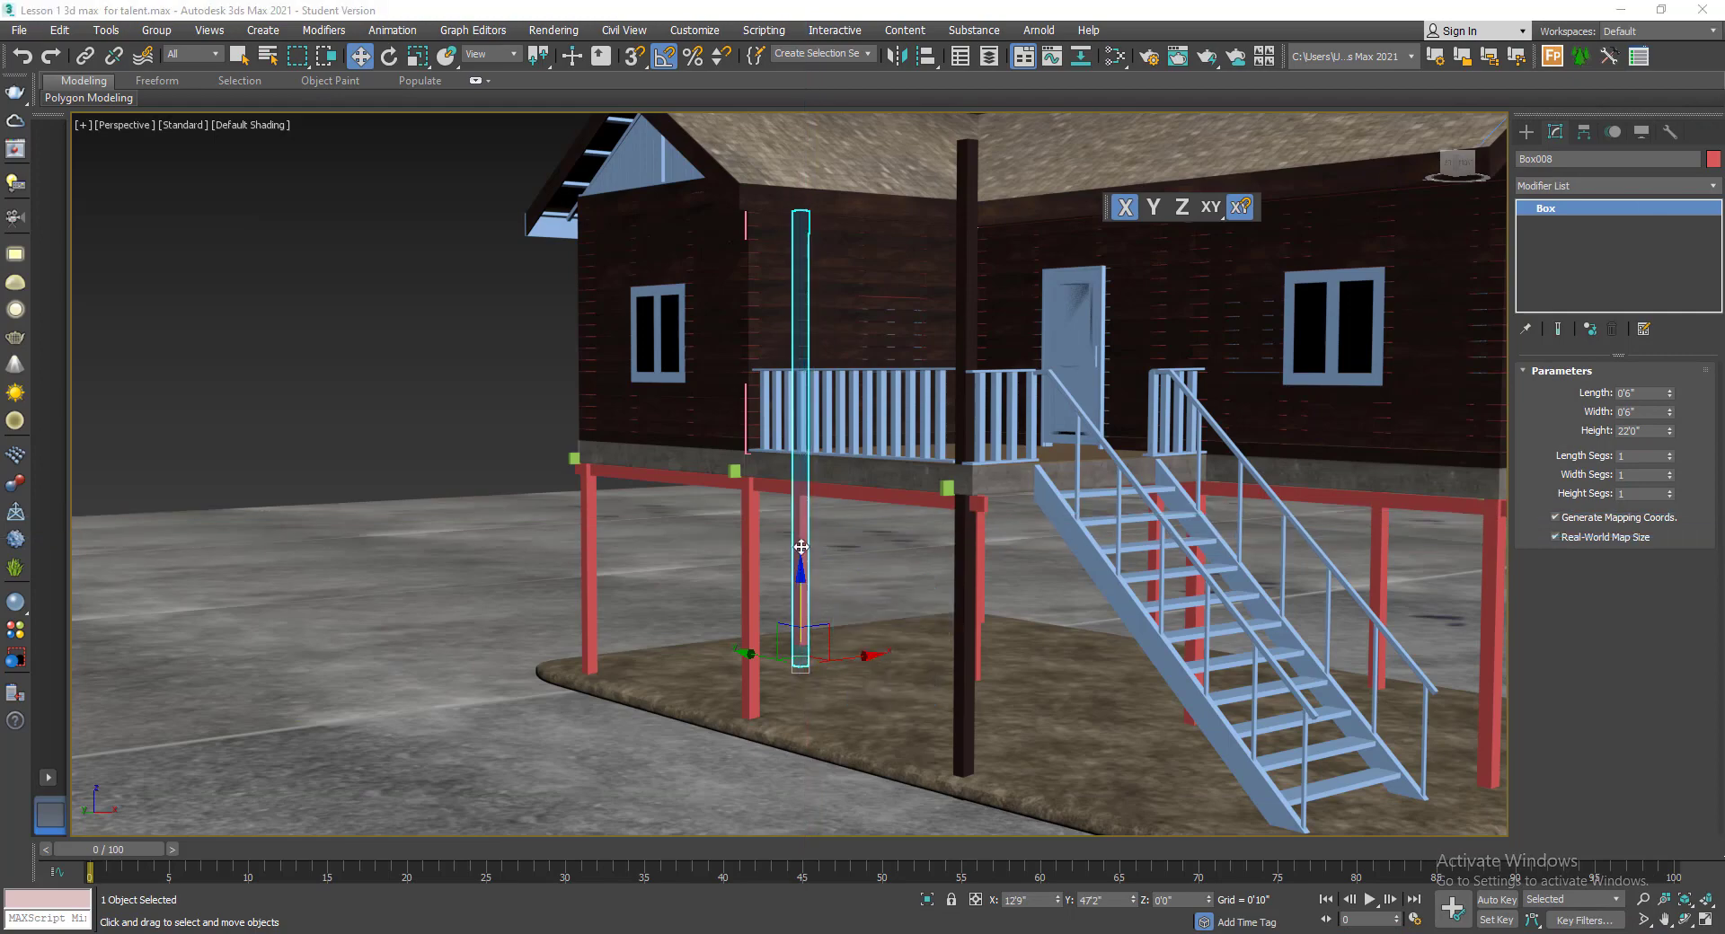
alt+middle_drag(801, 546, 796, 531)
ctrl+click(735, 530)
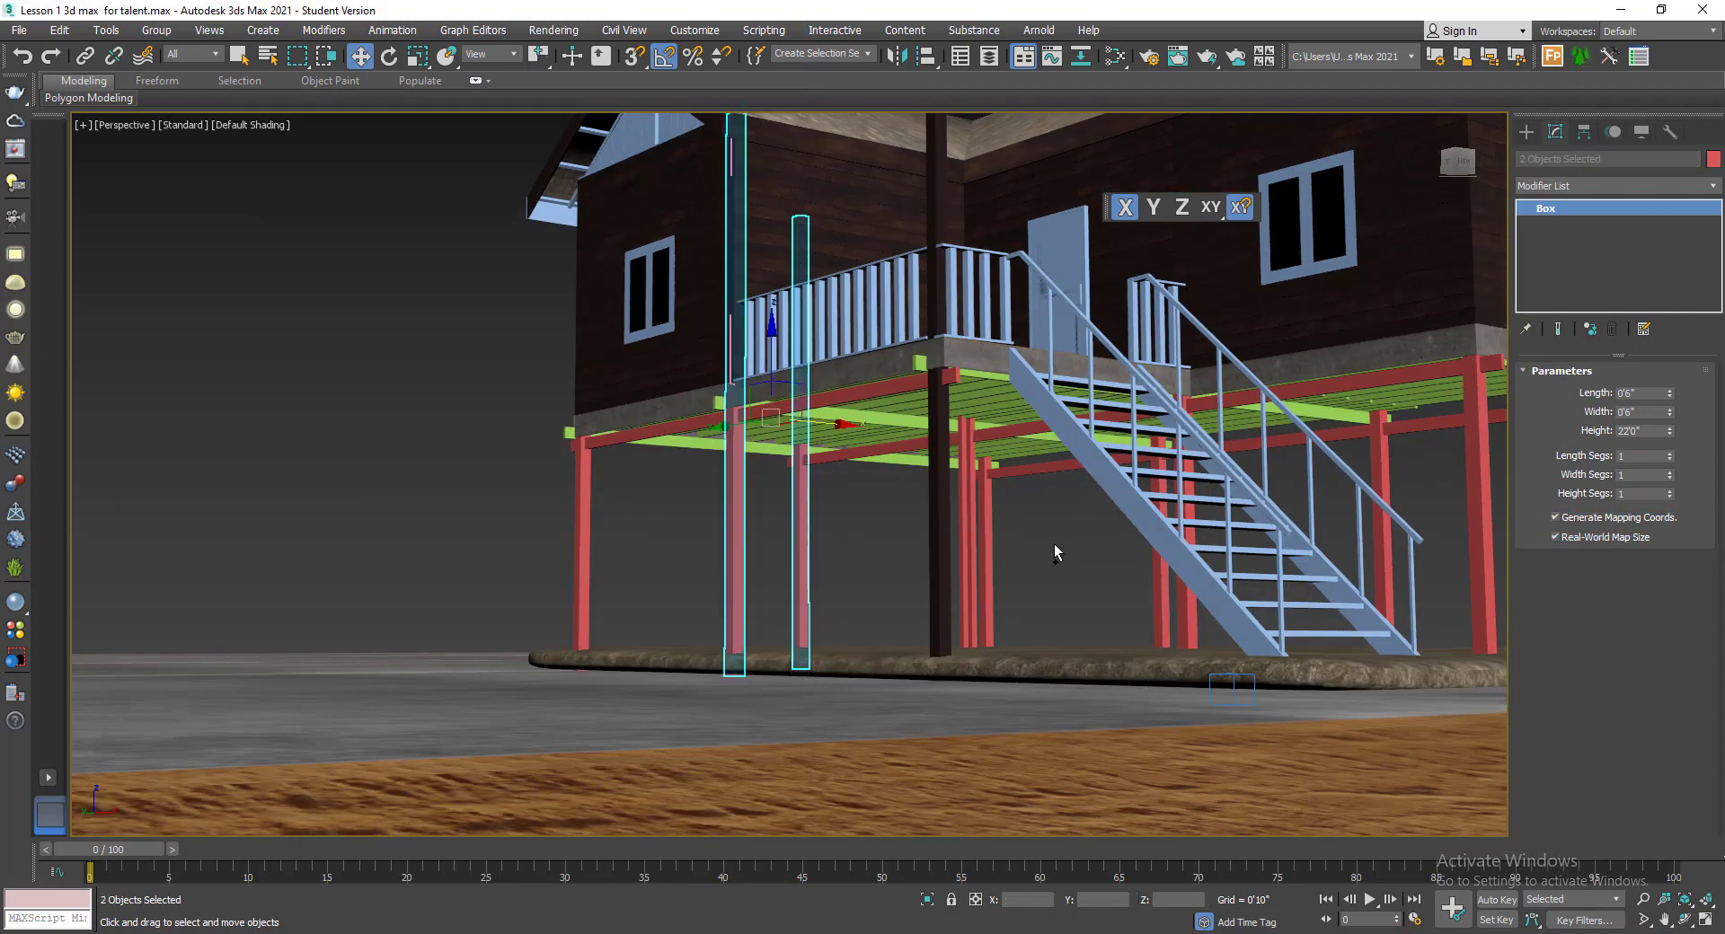
ctrl+drag(1055, 544, 921, 584)
middle_drag(1048, 566, 952, 578)
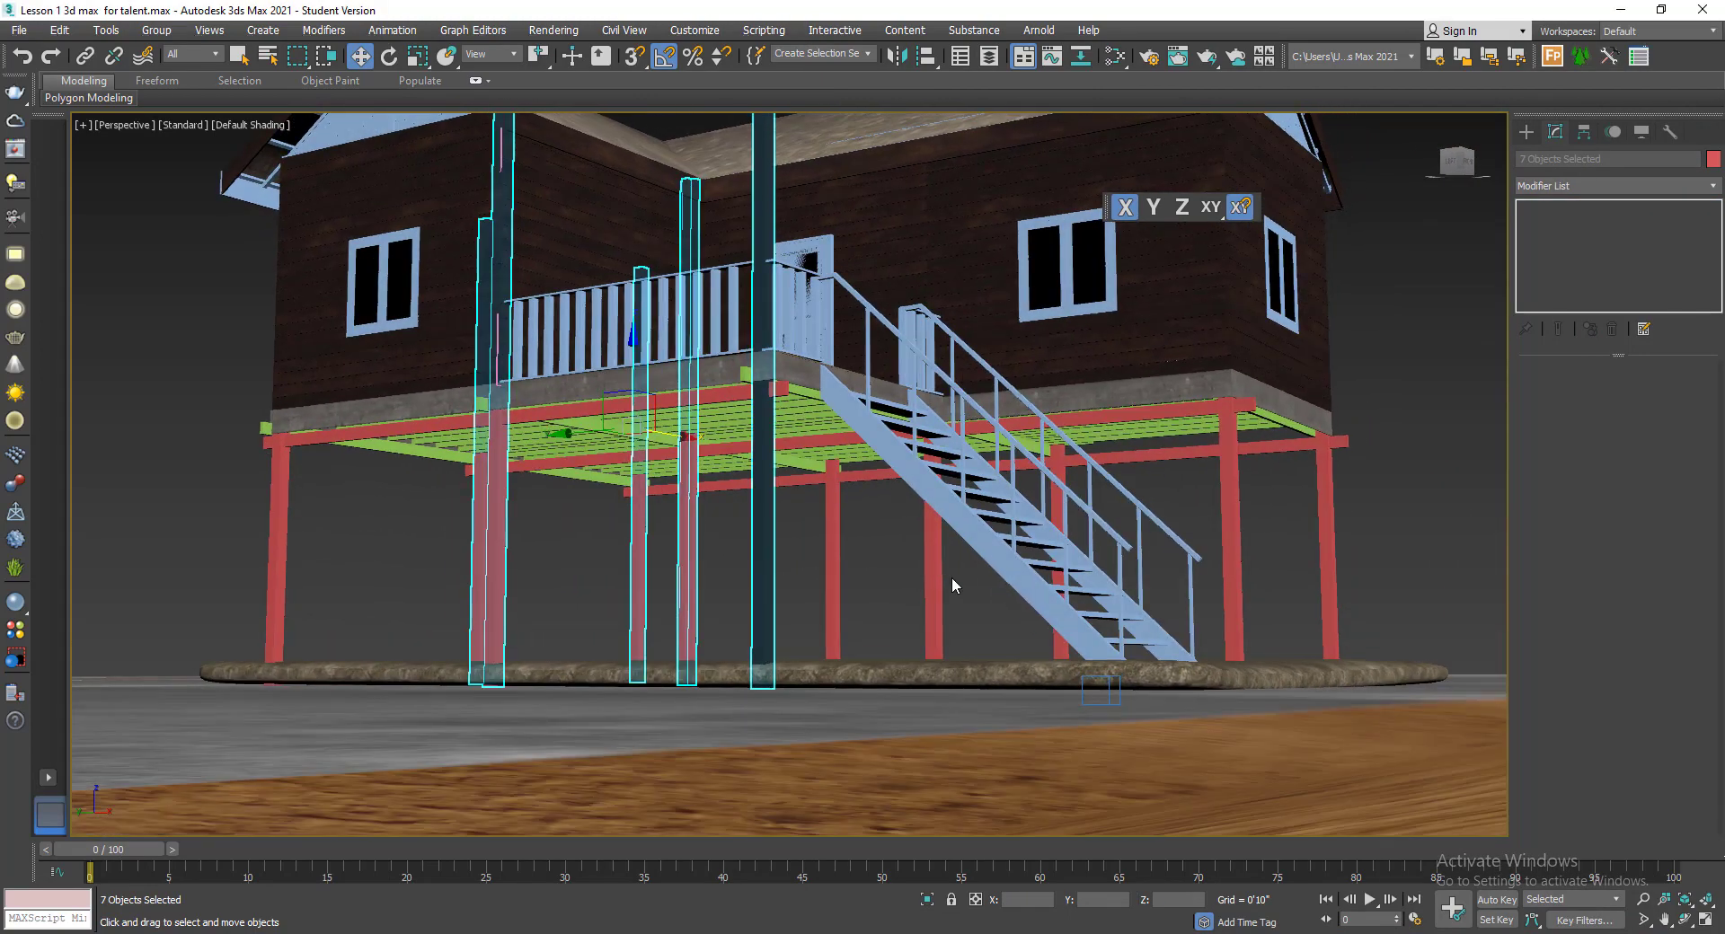
scroll(951, 578, up, 3)
ctrl+drag(953, 579, 730, 598)
- Add the remaining red posts under the house wing beside the staircase to the selection, including its outer corner posts
scroll(733, 599, down, 6)
alt+middle_drag(920, 592, 867, 604)
scroll(864, 603, up, 5)
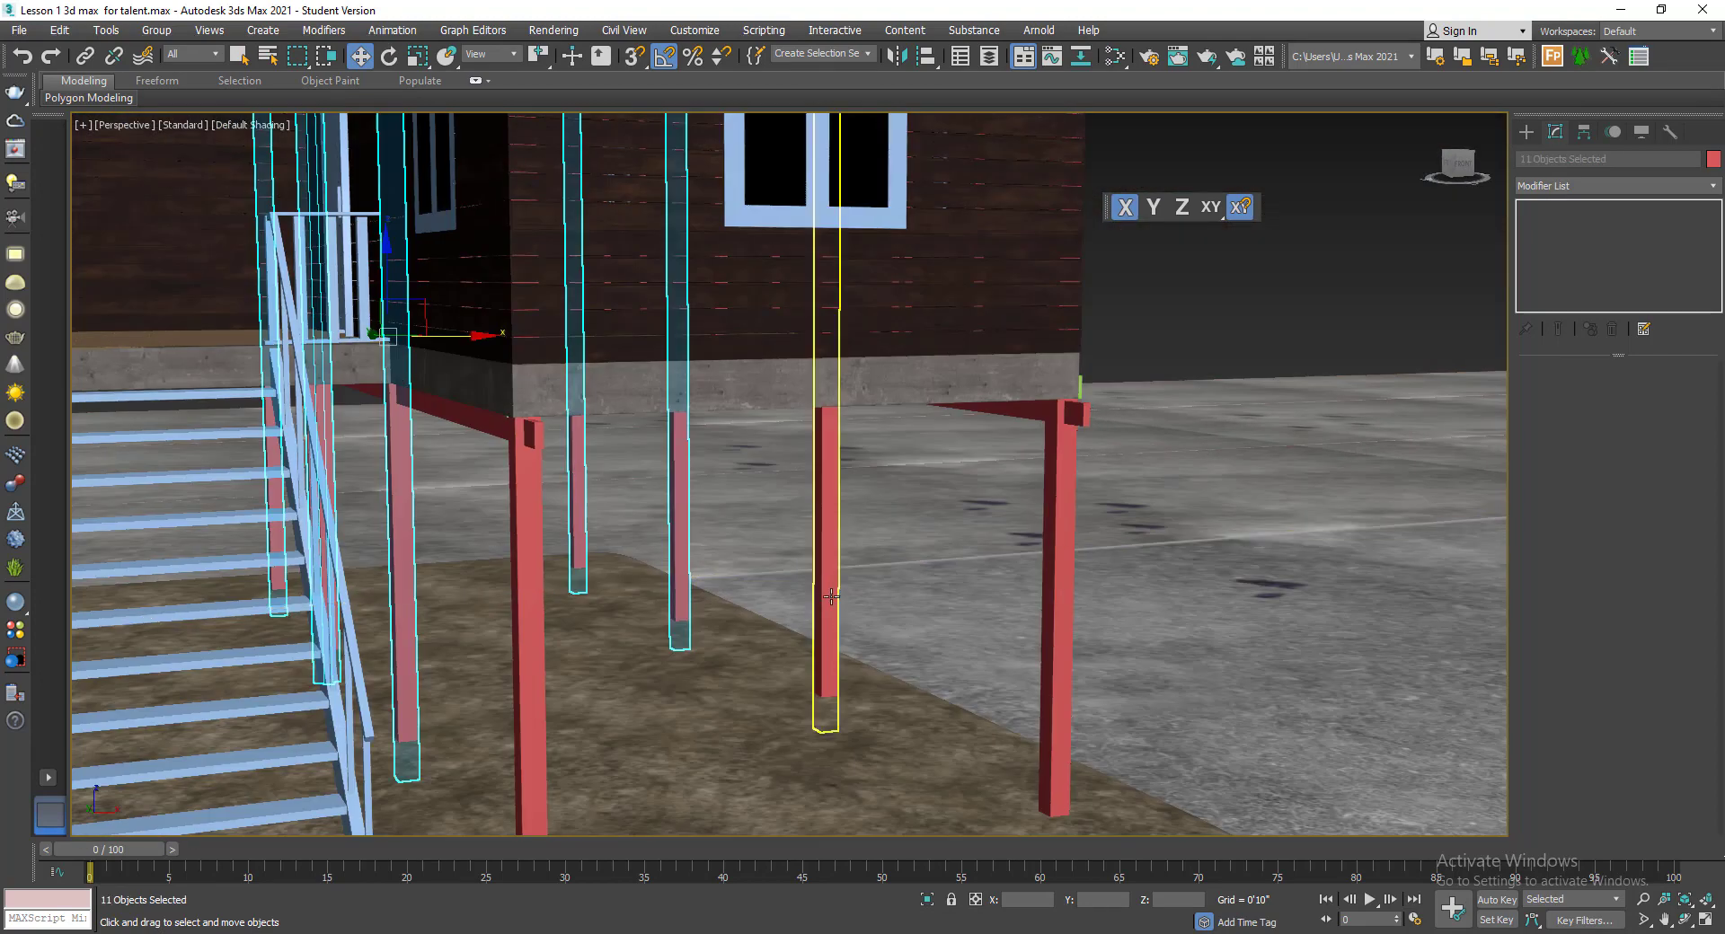
ctrl+click(832, 596)
ctrl+click(532, 642)
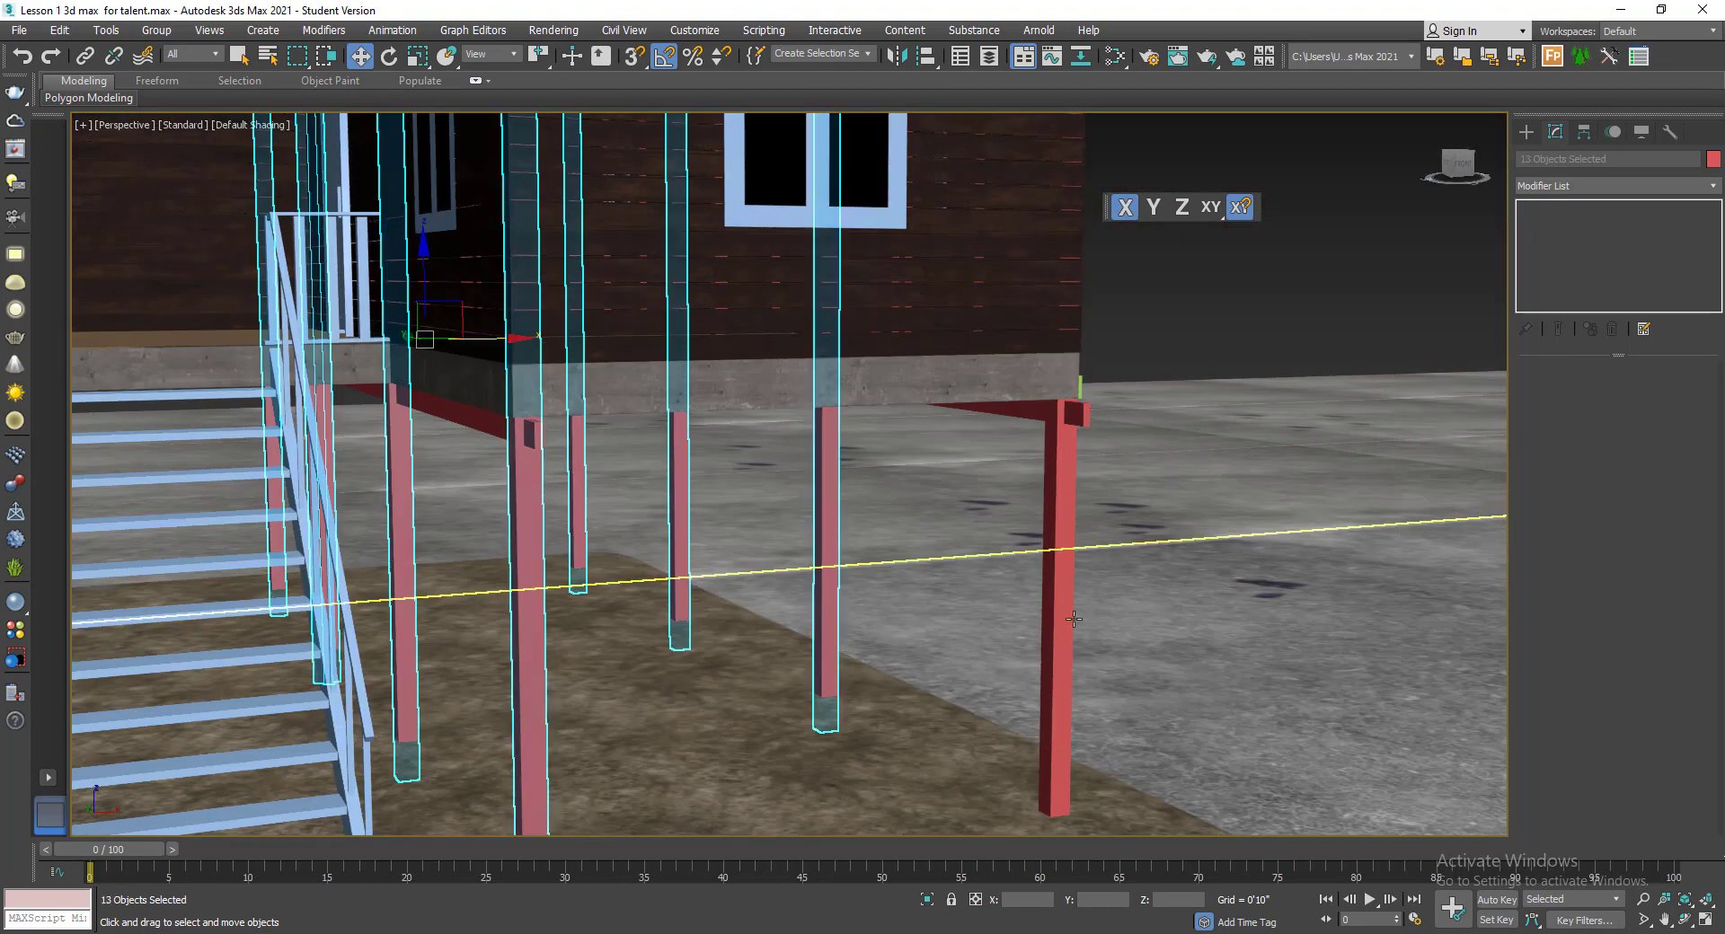
ctrl+click(1074, 619)
scroll(1074, 619, down, 6)
scroll(1027, 553, up, 6)
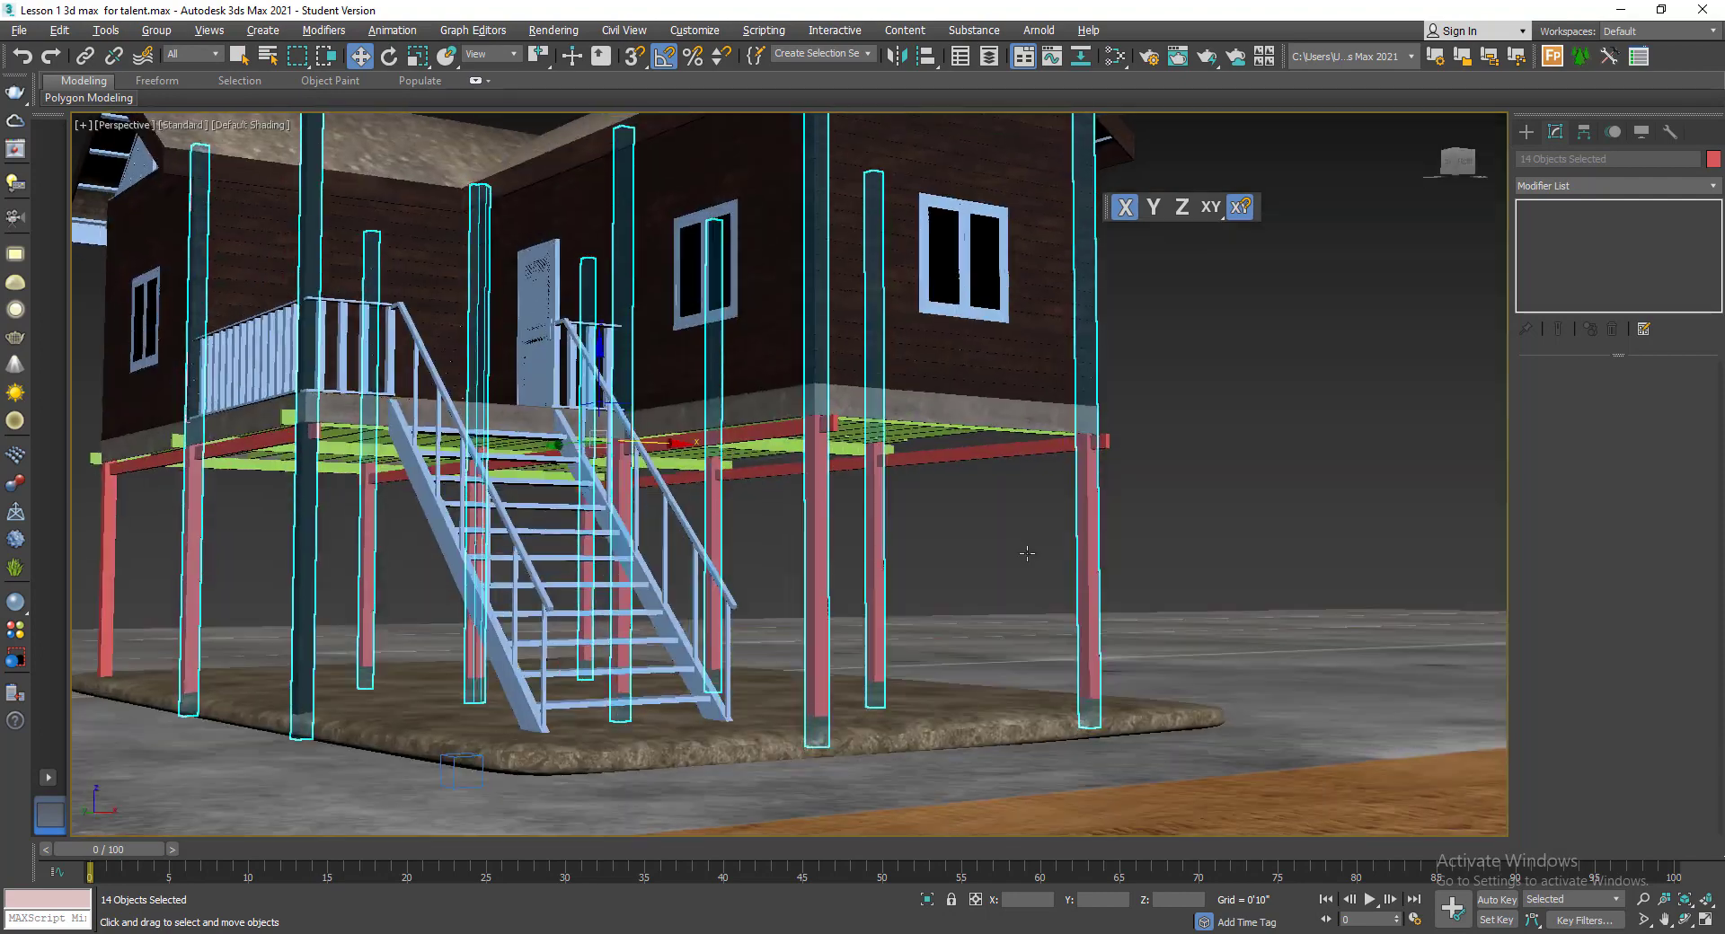
- Add the long red horizontal beams that run beneath the floor joists, from the rear to the porch front, to the post selection
scroll(1027, 553, up, 2)
ctrl+click(968, 464)
key(Print)
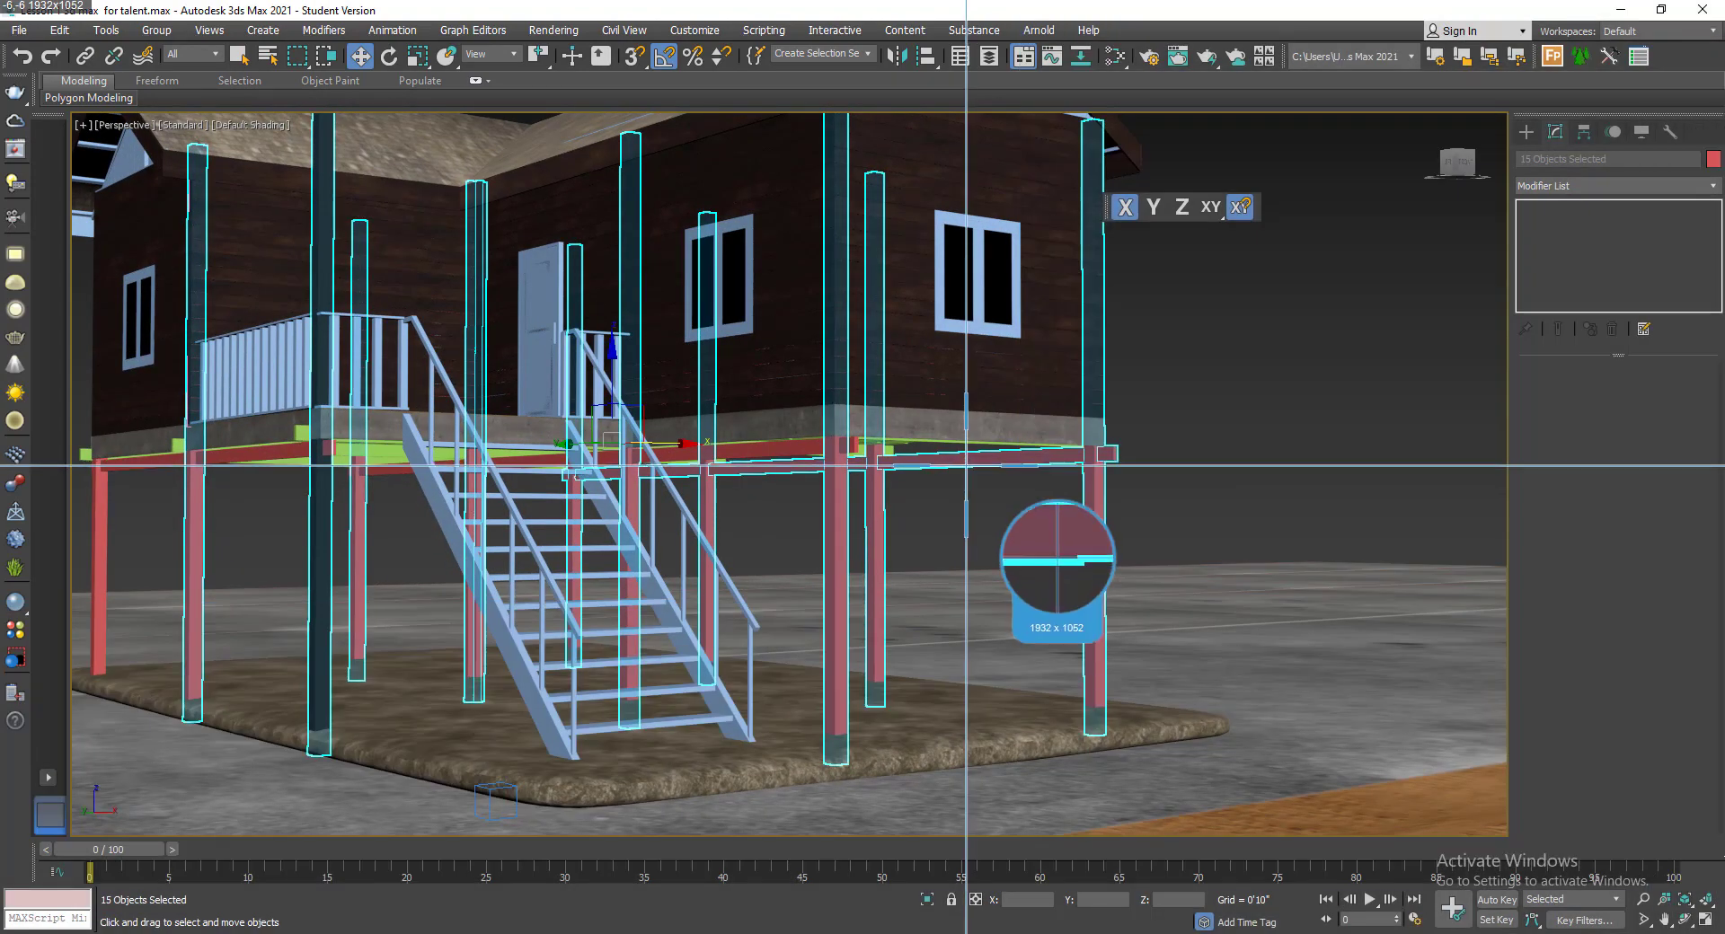
click(957, 507)
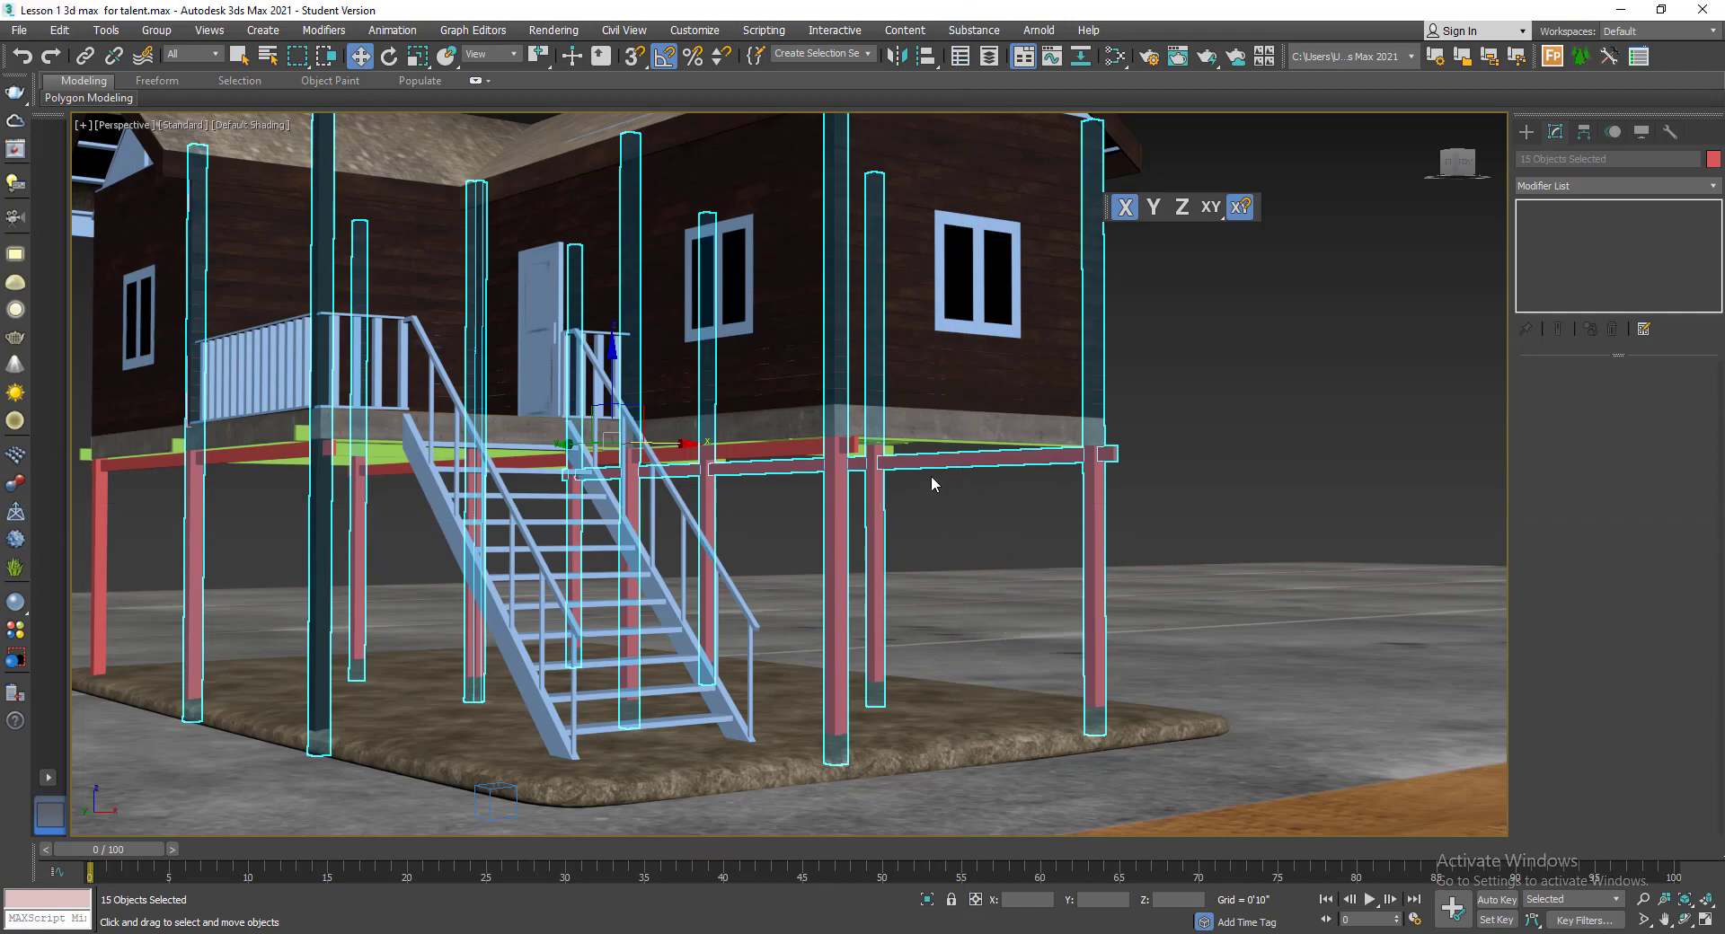
scroll(900, 473, up, 3)
scroll(905, 478, down, 5)
scroll(881, 471, up, 8)
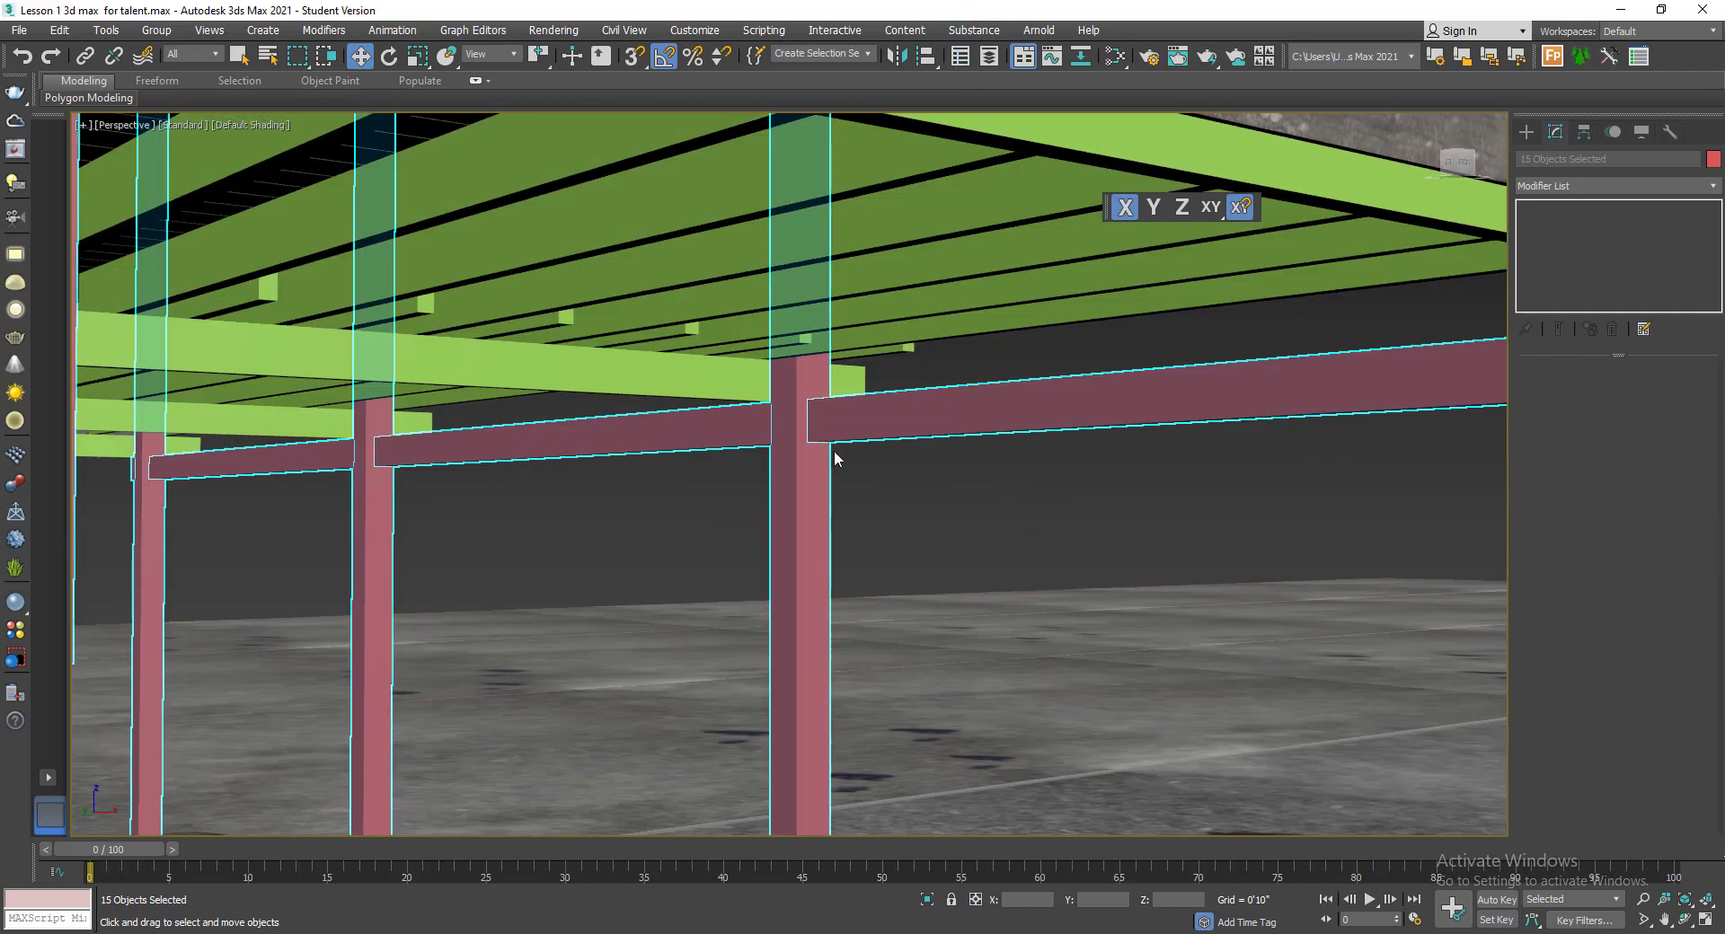
scroll(926, 458, down, 5)
scroll(854, 454, down, 4)
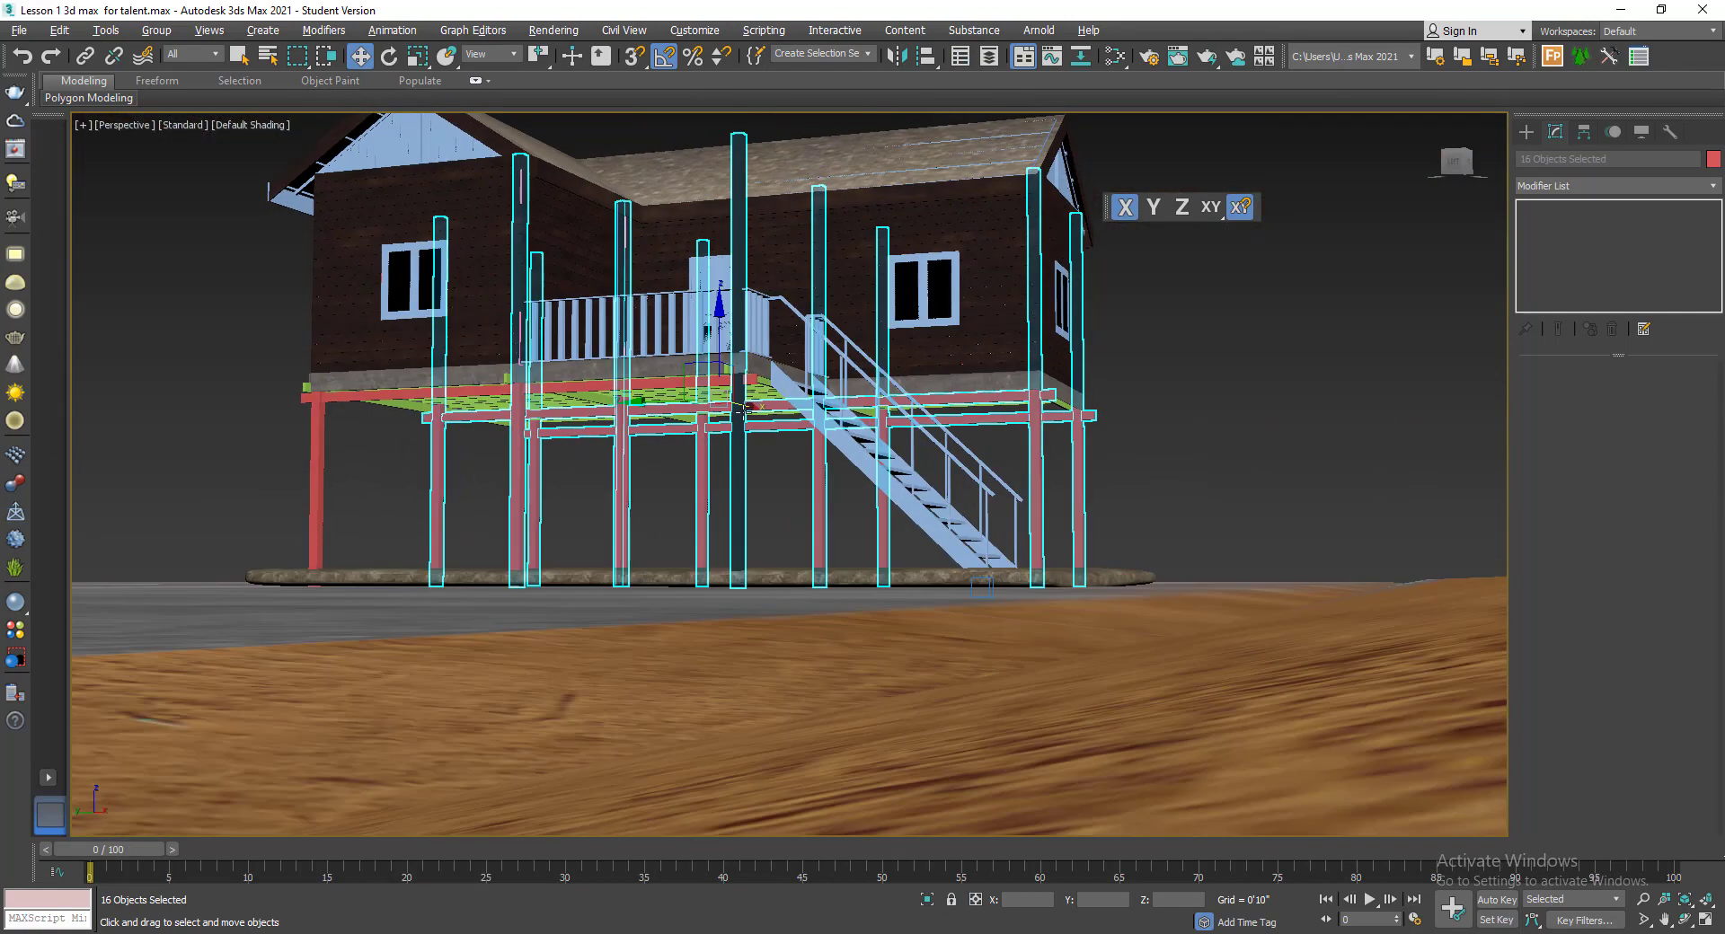
scroll(739, 408, up, 4)
ctrl+click(584, 409)
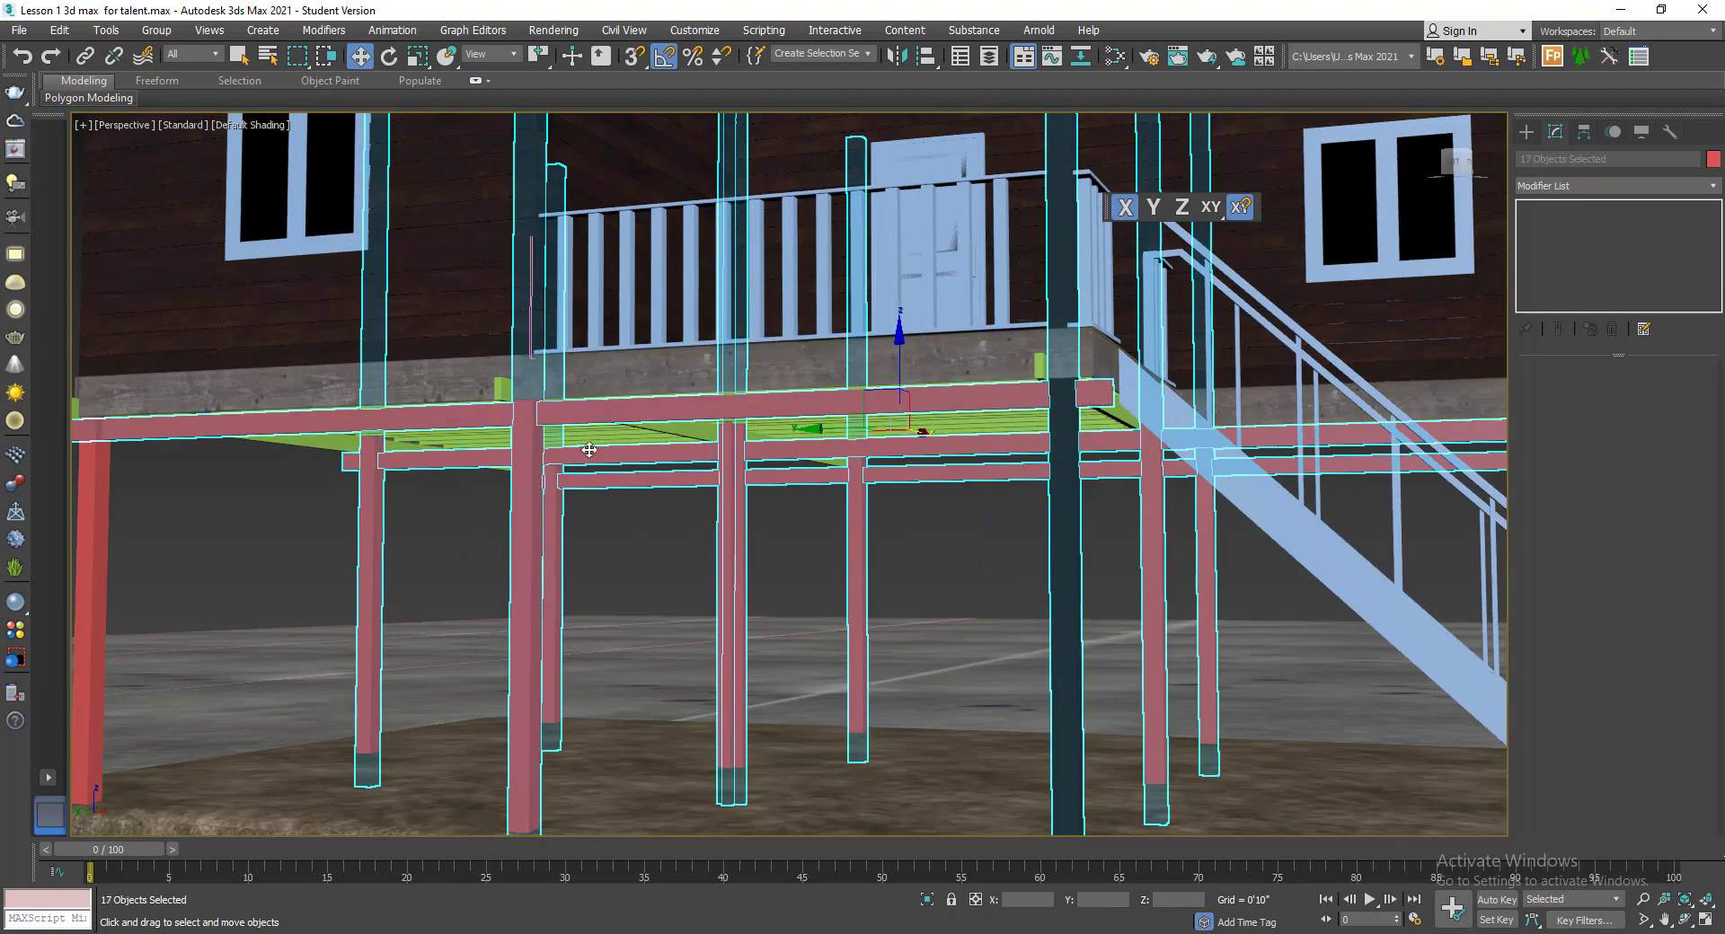
- Add the remaining beam under the floor to the selected posts and beams, and isolate the selection
alt+middle_drag(588, 452, 701, 435)
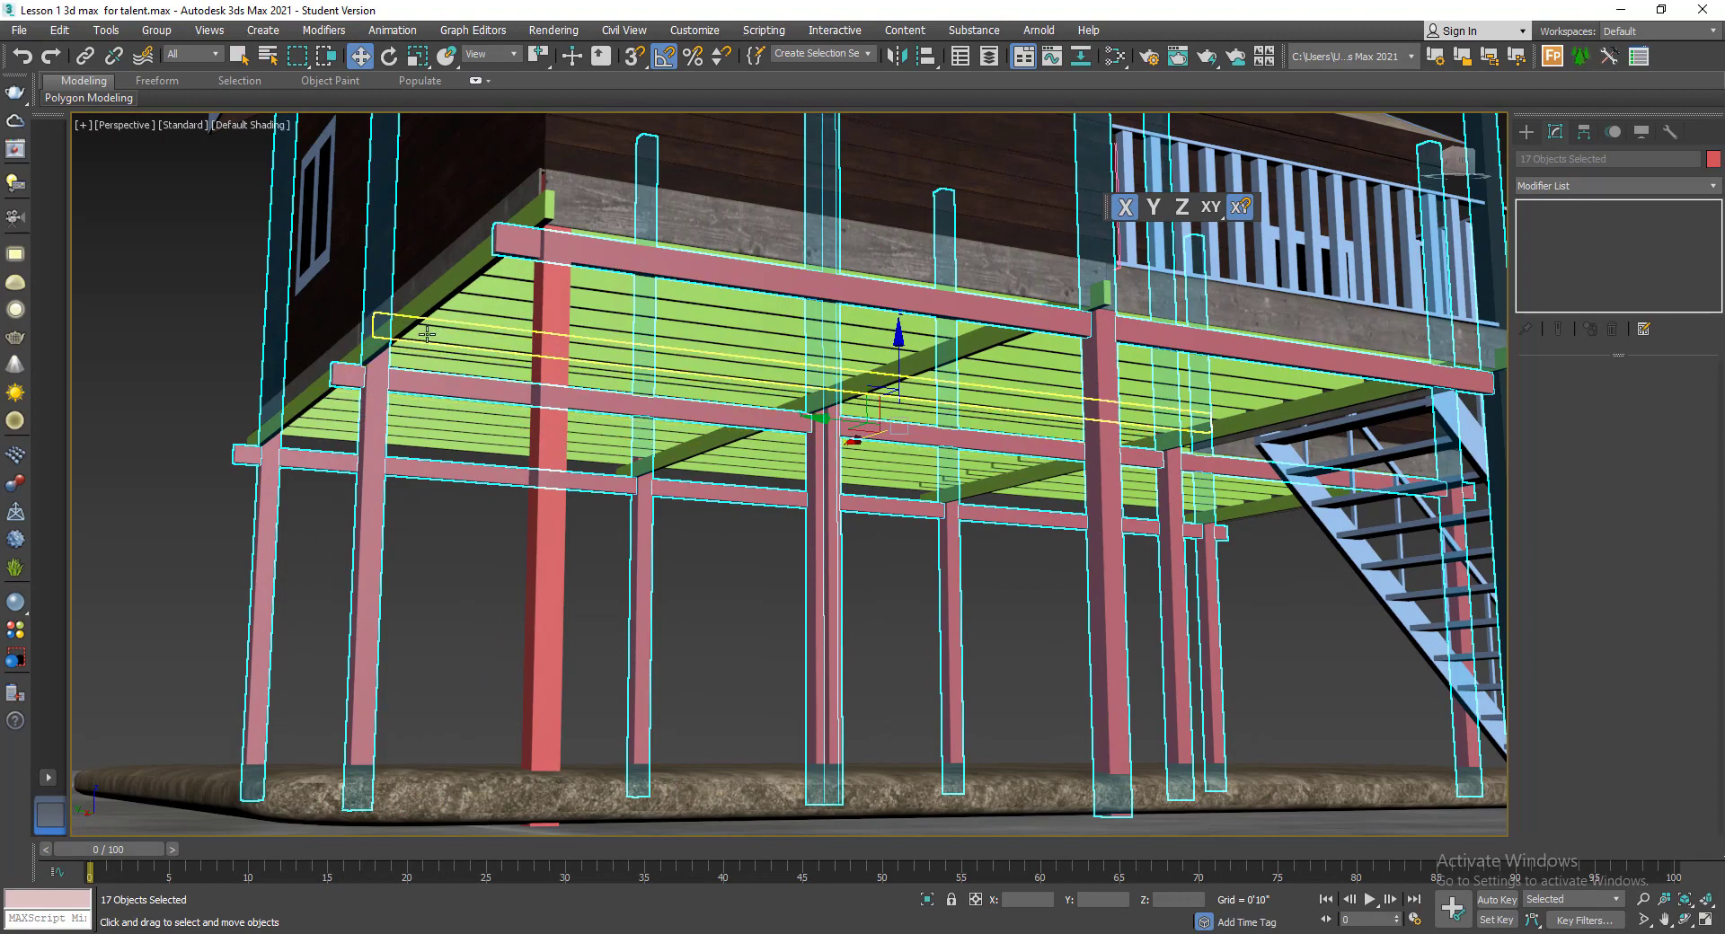
ctrl+click(426, 316)
scroll(432, 324, down, 3)
alt+middle_drag(970, 325, 718, 427)
key(alt+q)
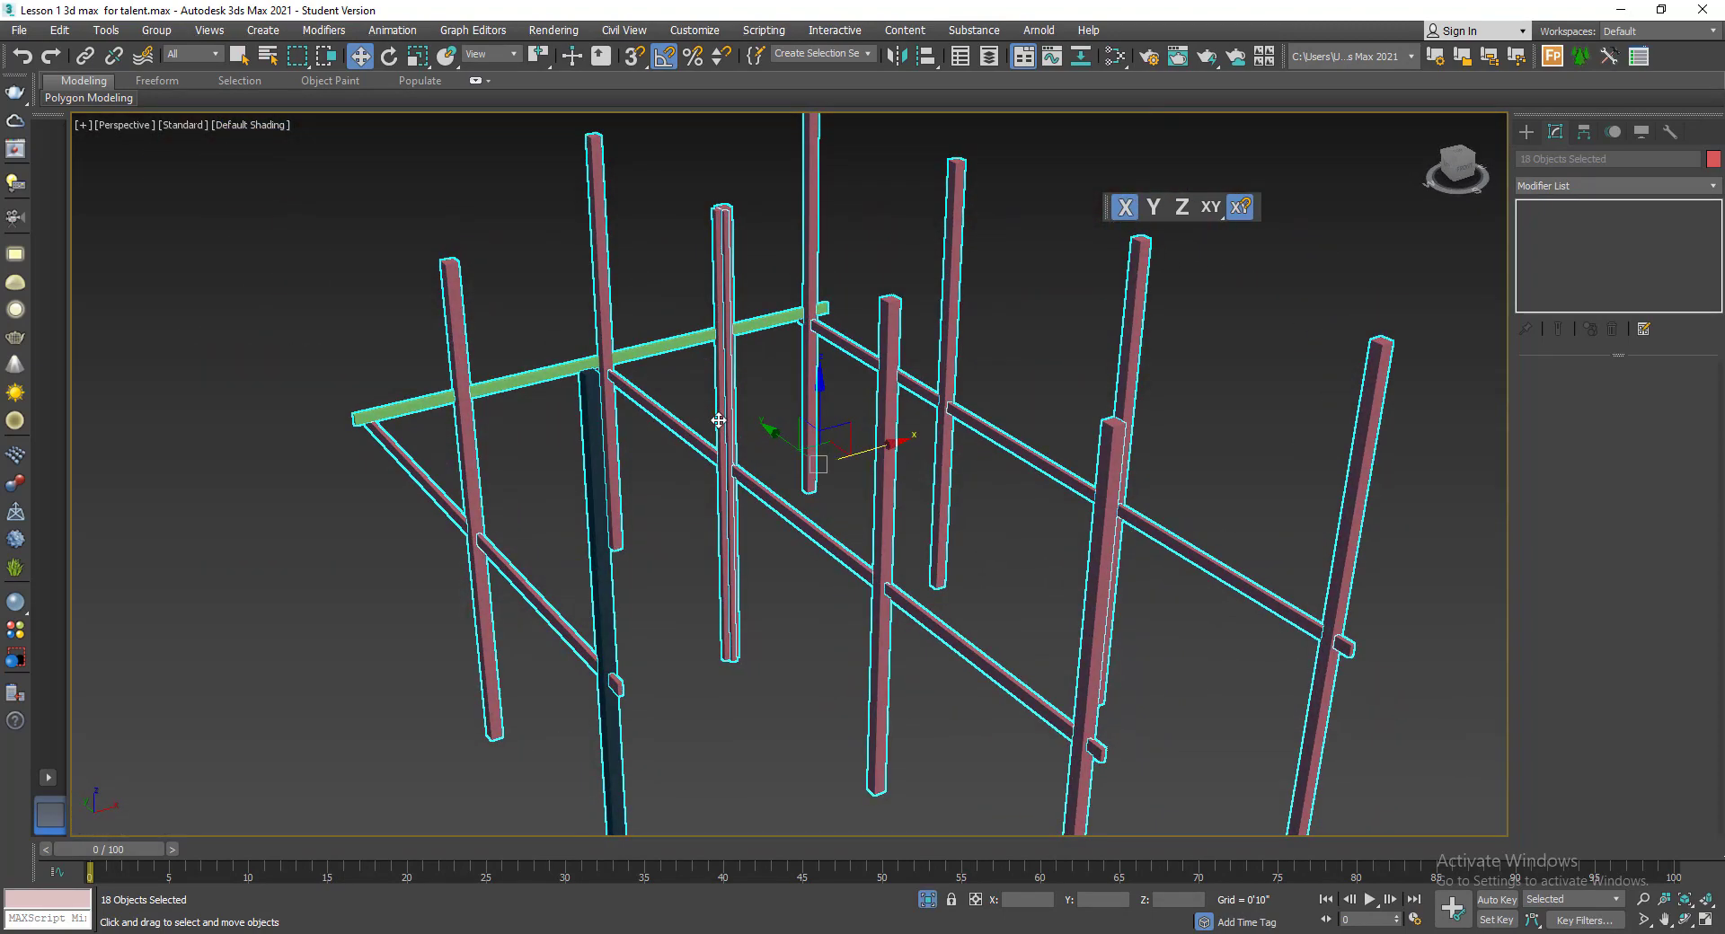
- Assign the existing Wall VRayMtl wood material to the isolated posts and beams
key(m)
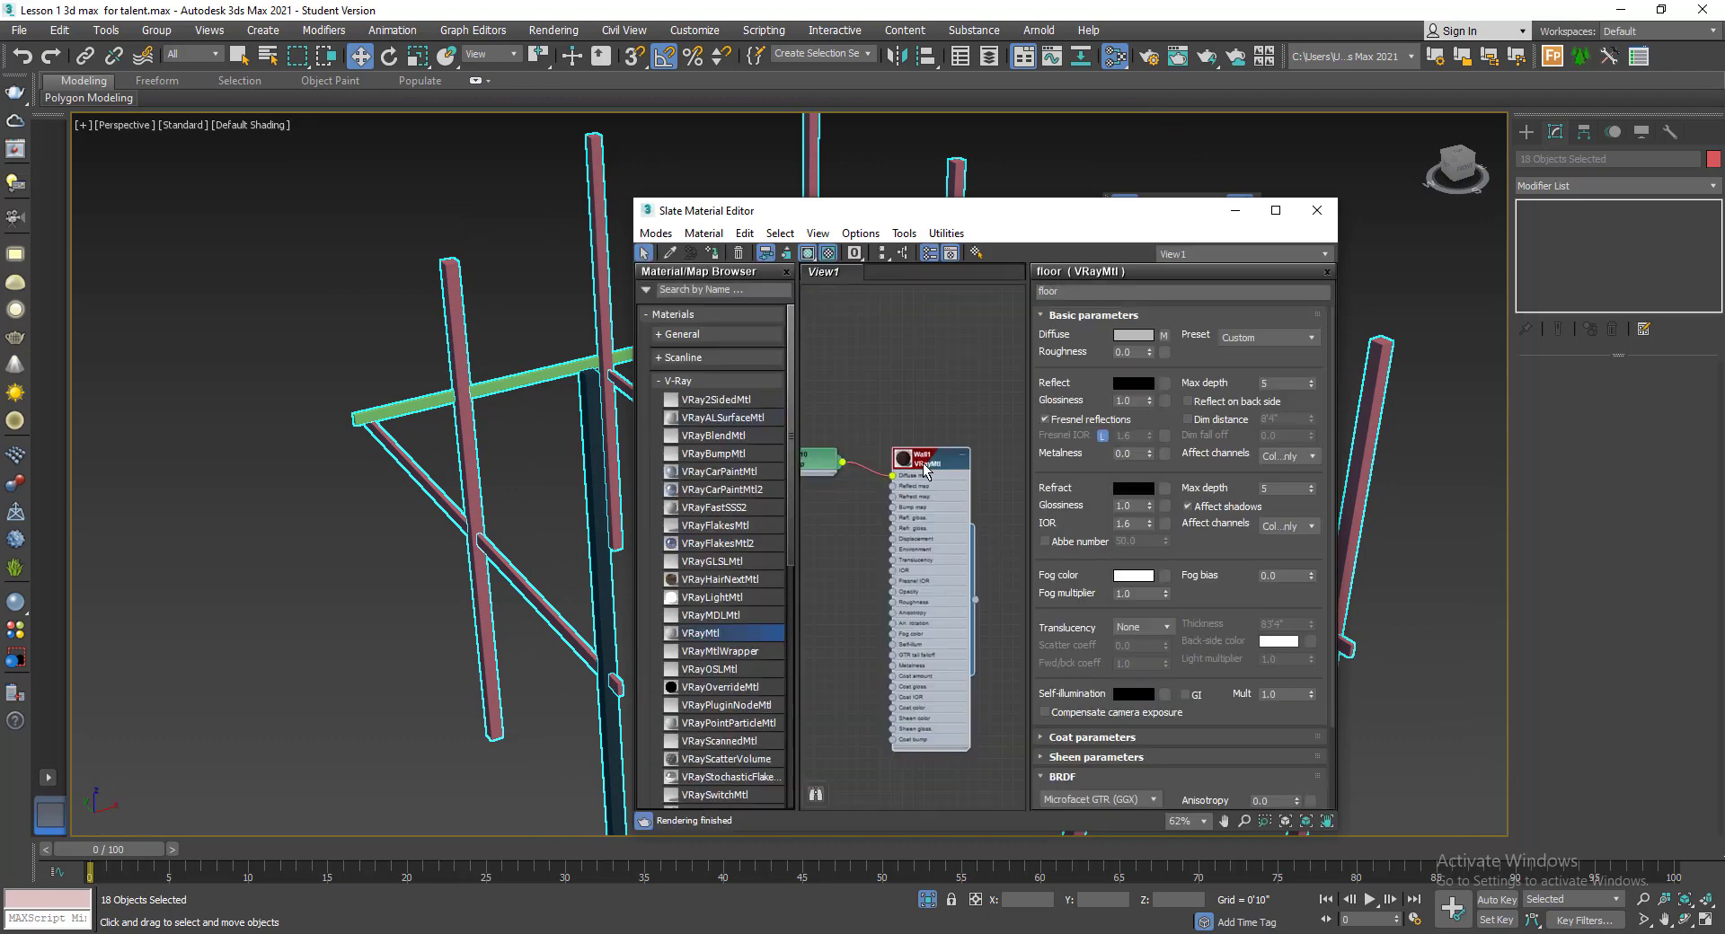
right_click(925, 468)
click(972, 492)
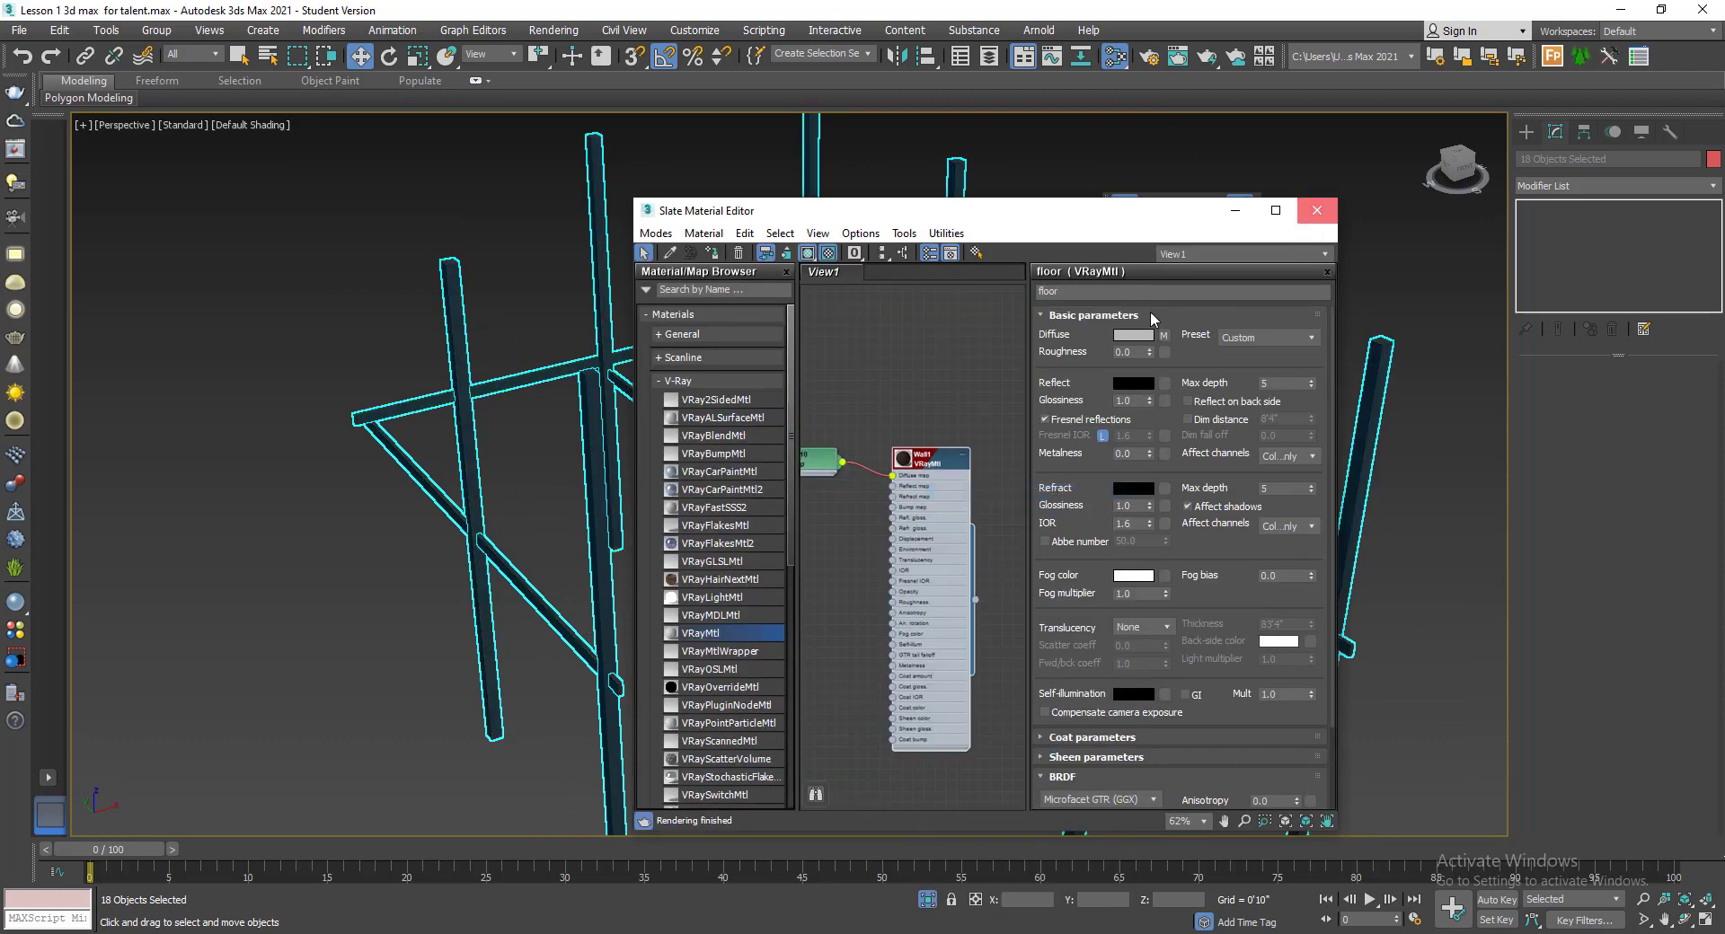
scroll(834, 538, up, 3)
scroll(835, 521, down, 3)
alt+middle_drag(835, 521, 864, 518)
scroll(864, 519, down, 3)
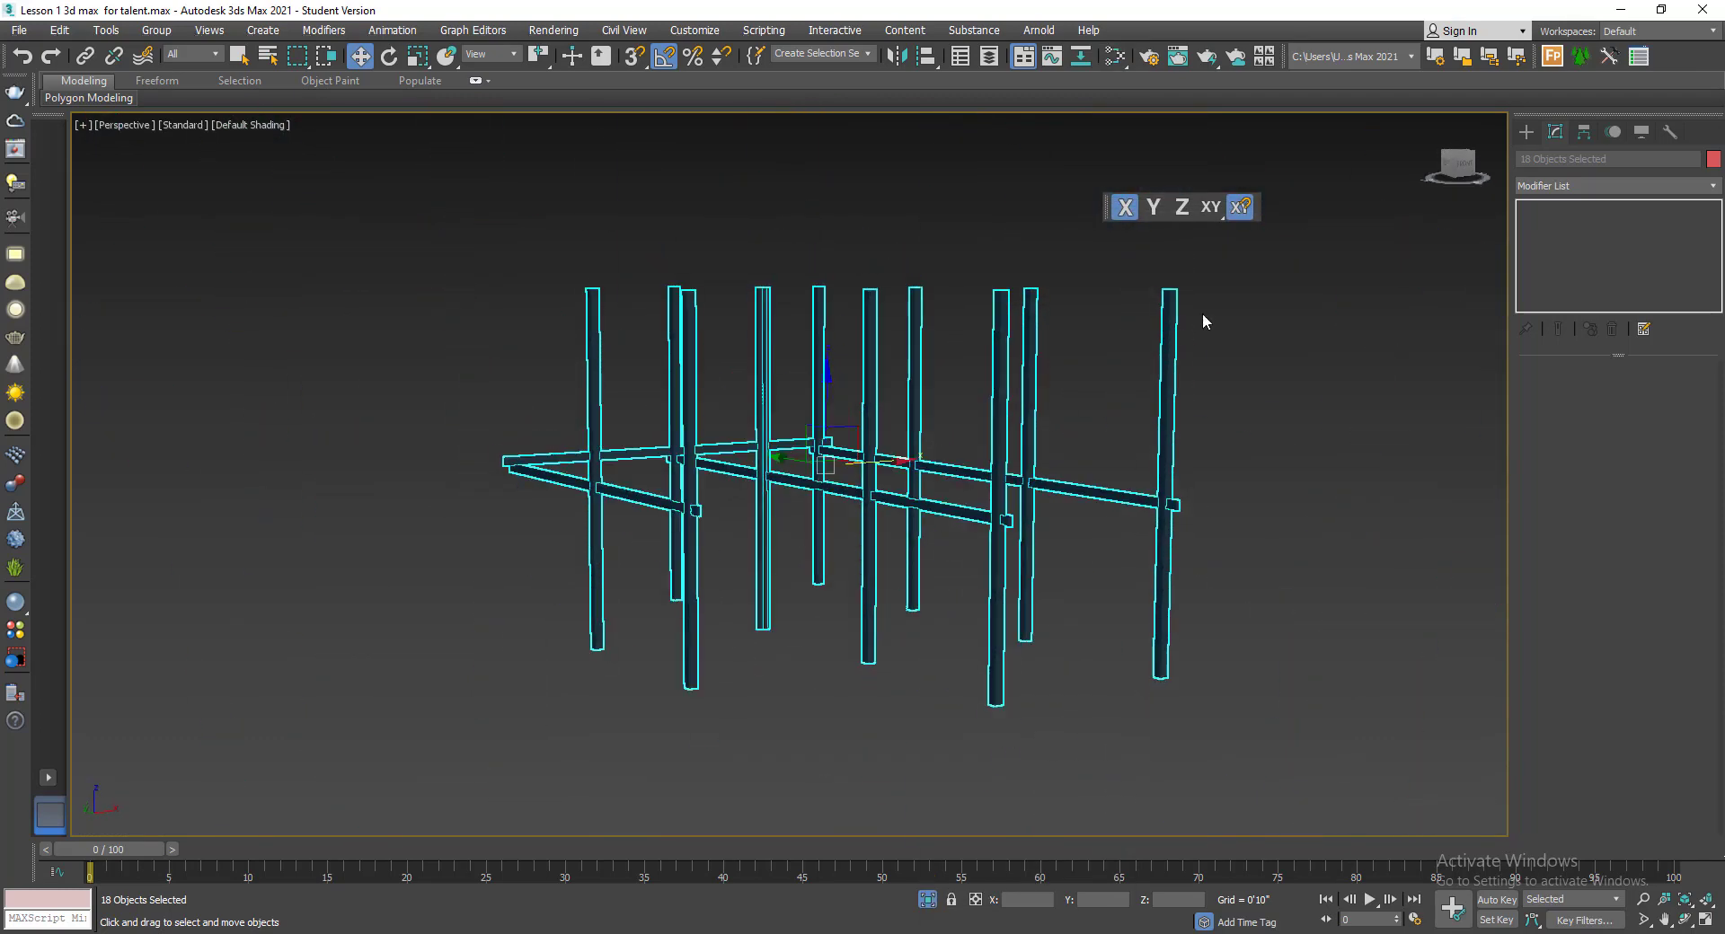
drag(664, 367, 650, 376)
key(ctrl+z)
- Add a UVW Map modifier to all the selected posts and beams and use Box mapping
click(1617, 185)
text(uvw)
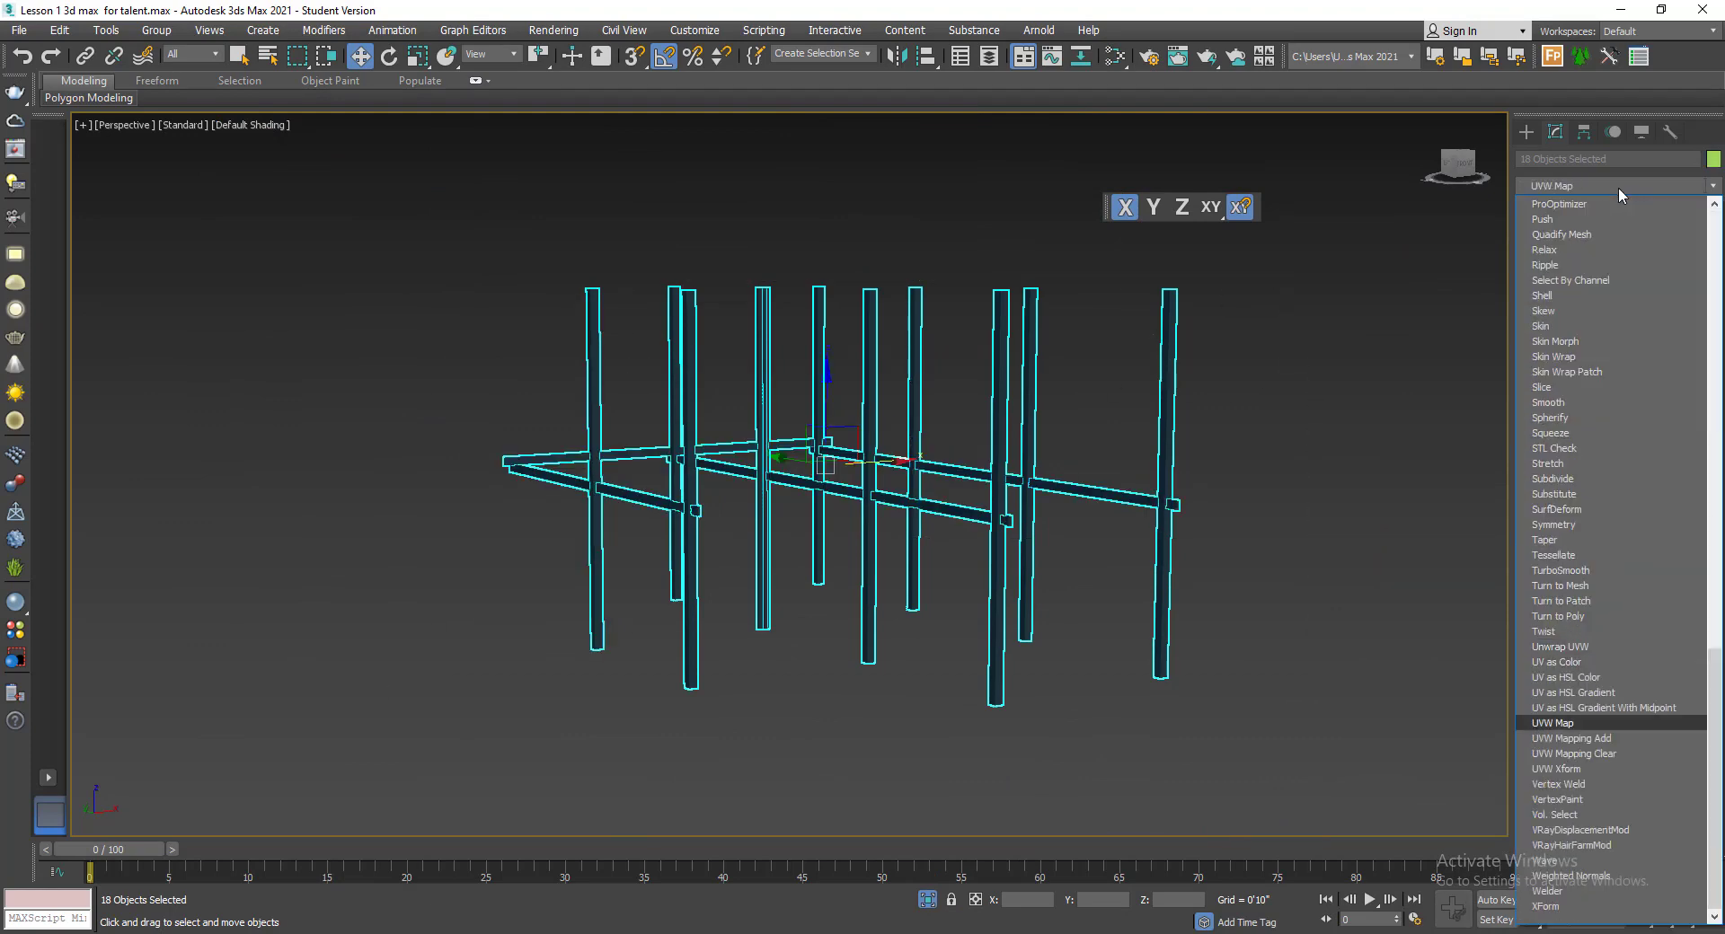
key(Return)
scroll(1001, 607, up, 5)
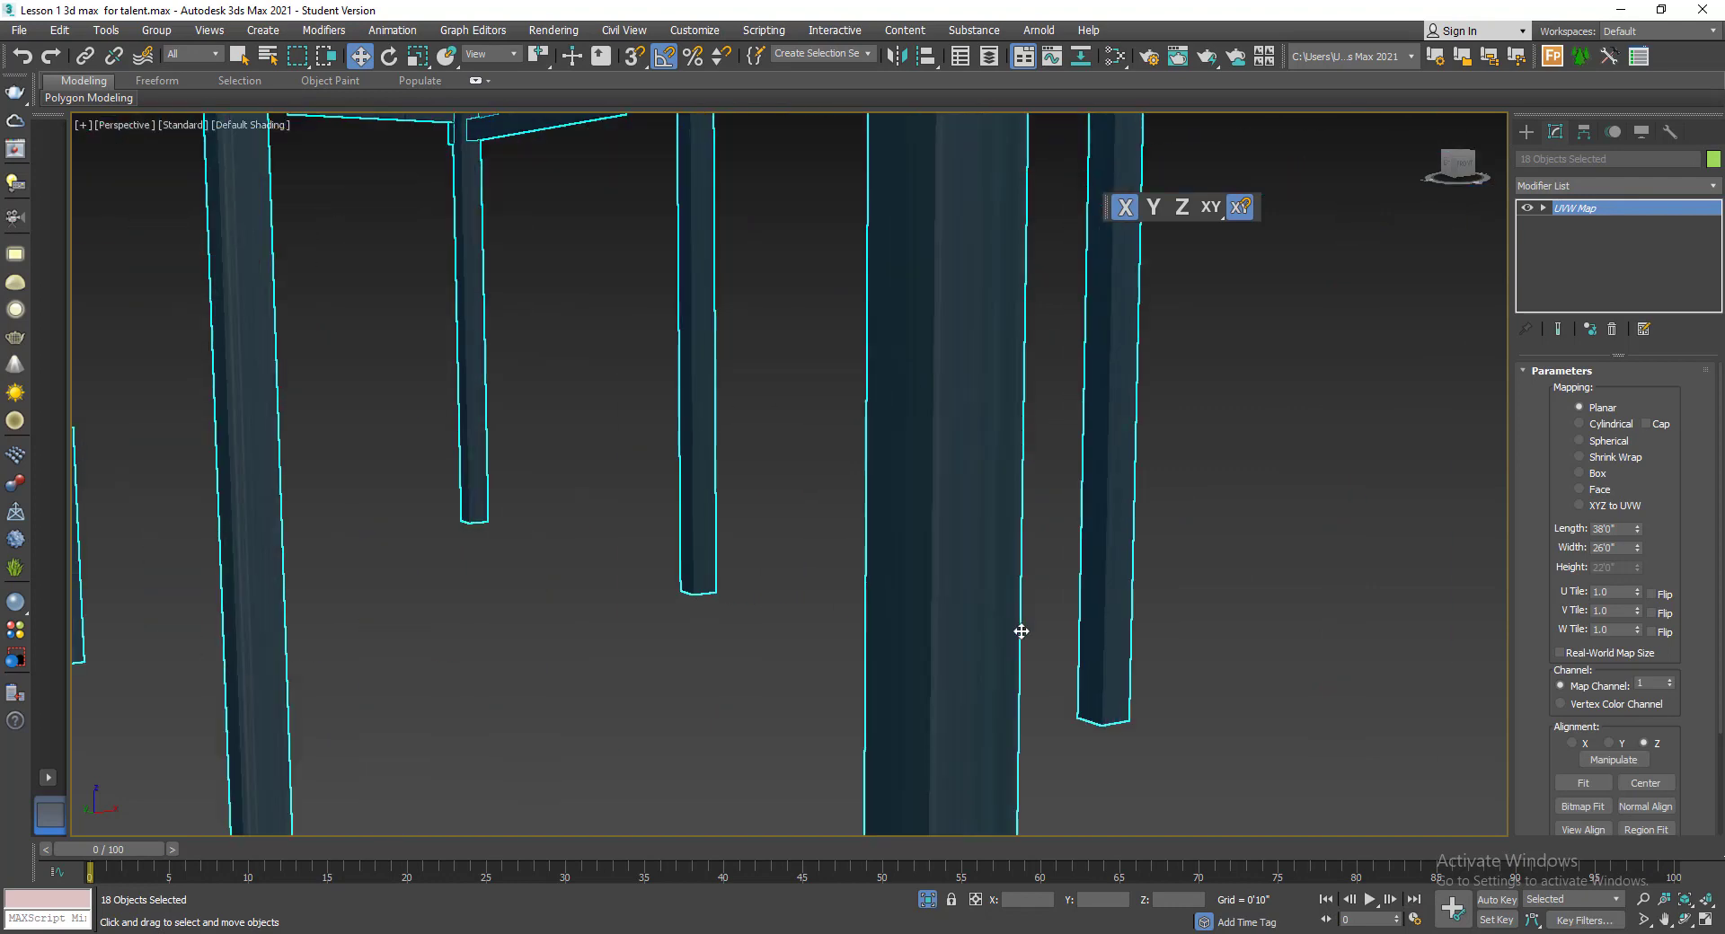
middle_drag(1171, 636, 1503, 661)
click(1581, 473)
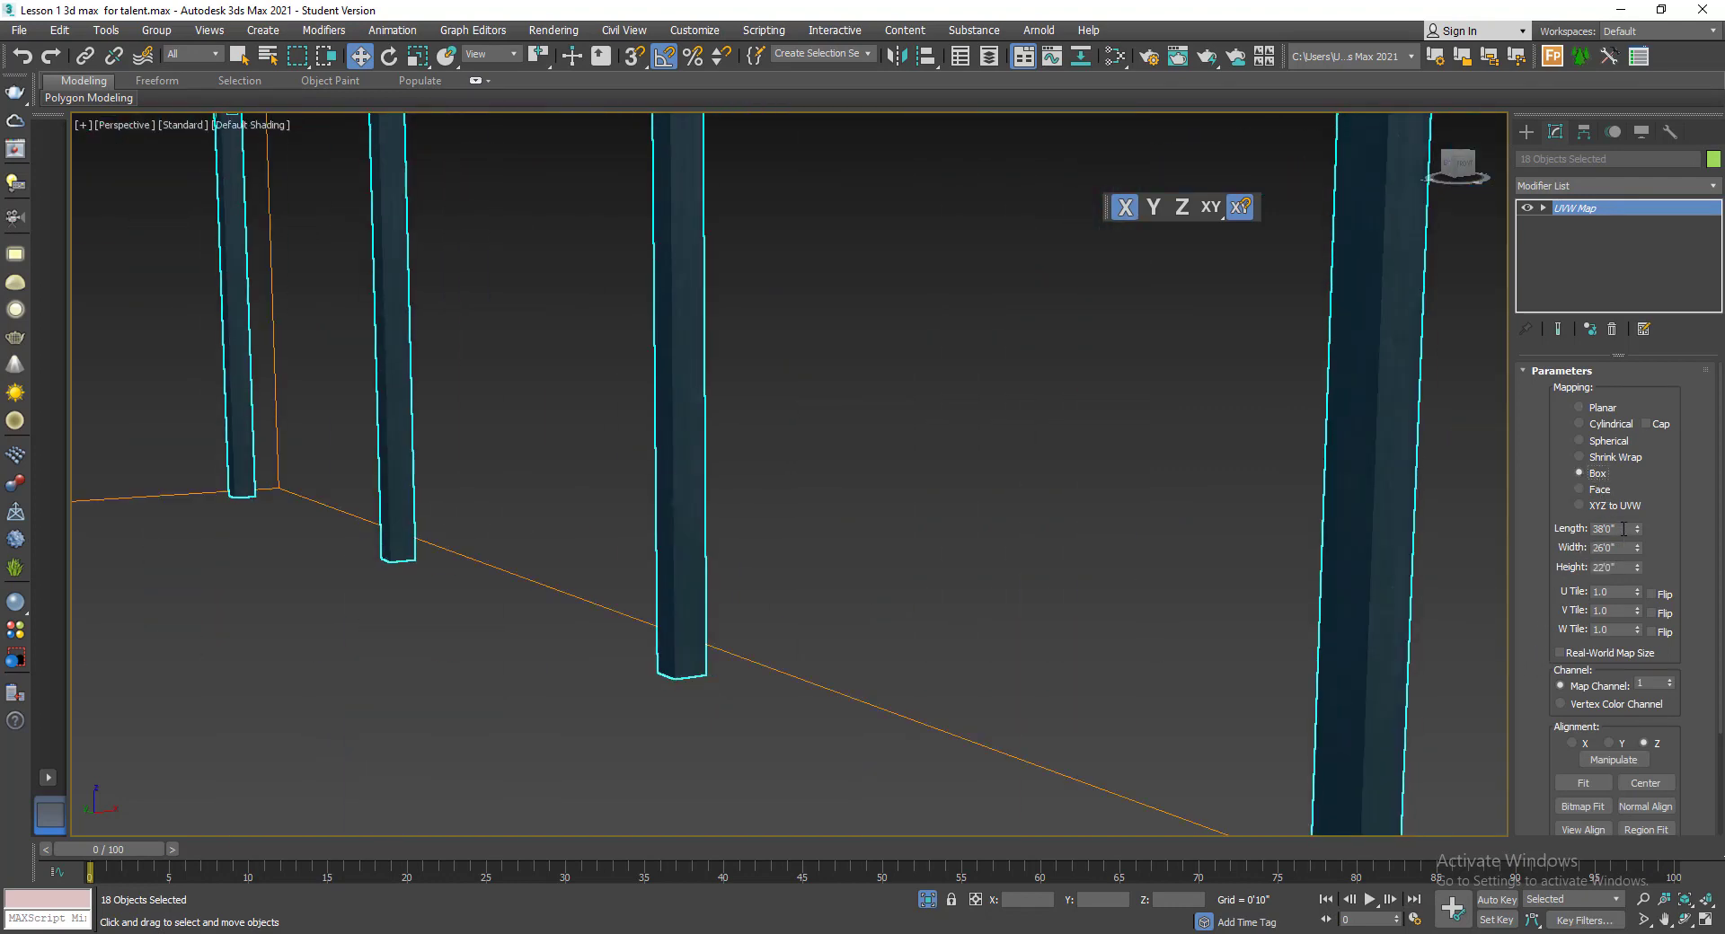
- Set the box mapping's length, width and height to 10'0" each
text(10)
key(Tab)
text(10)
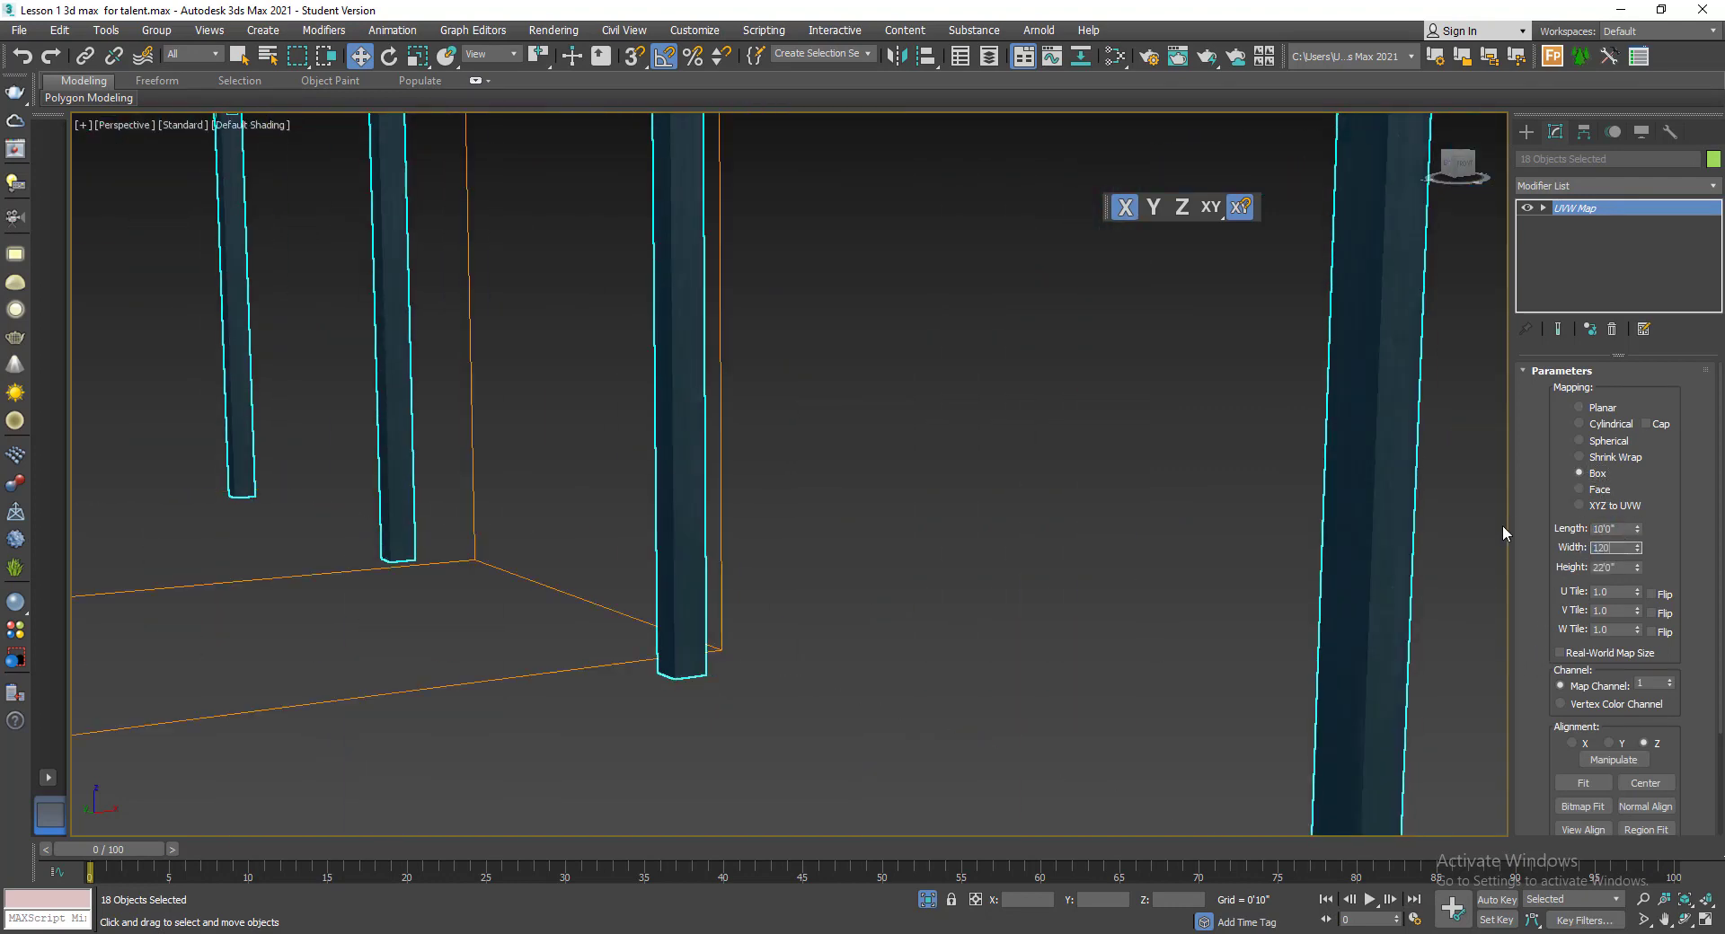
key(Tab)
text(12)
key(Return)
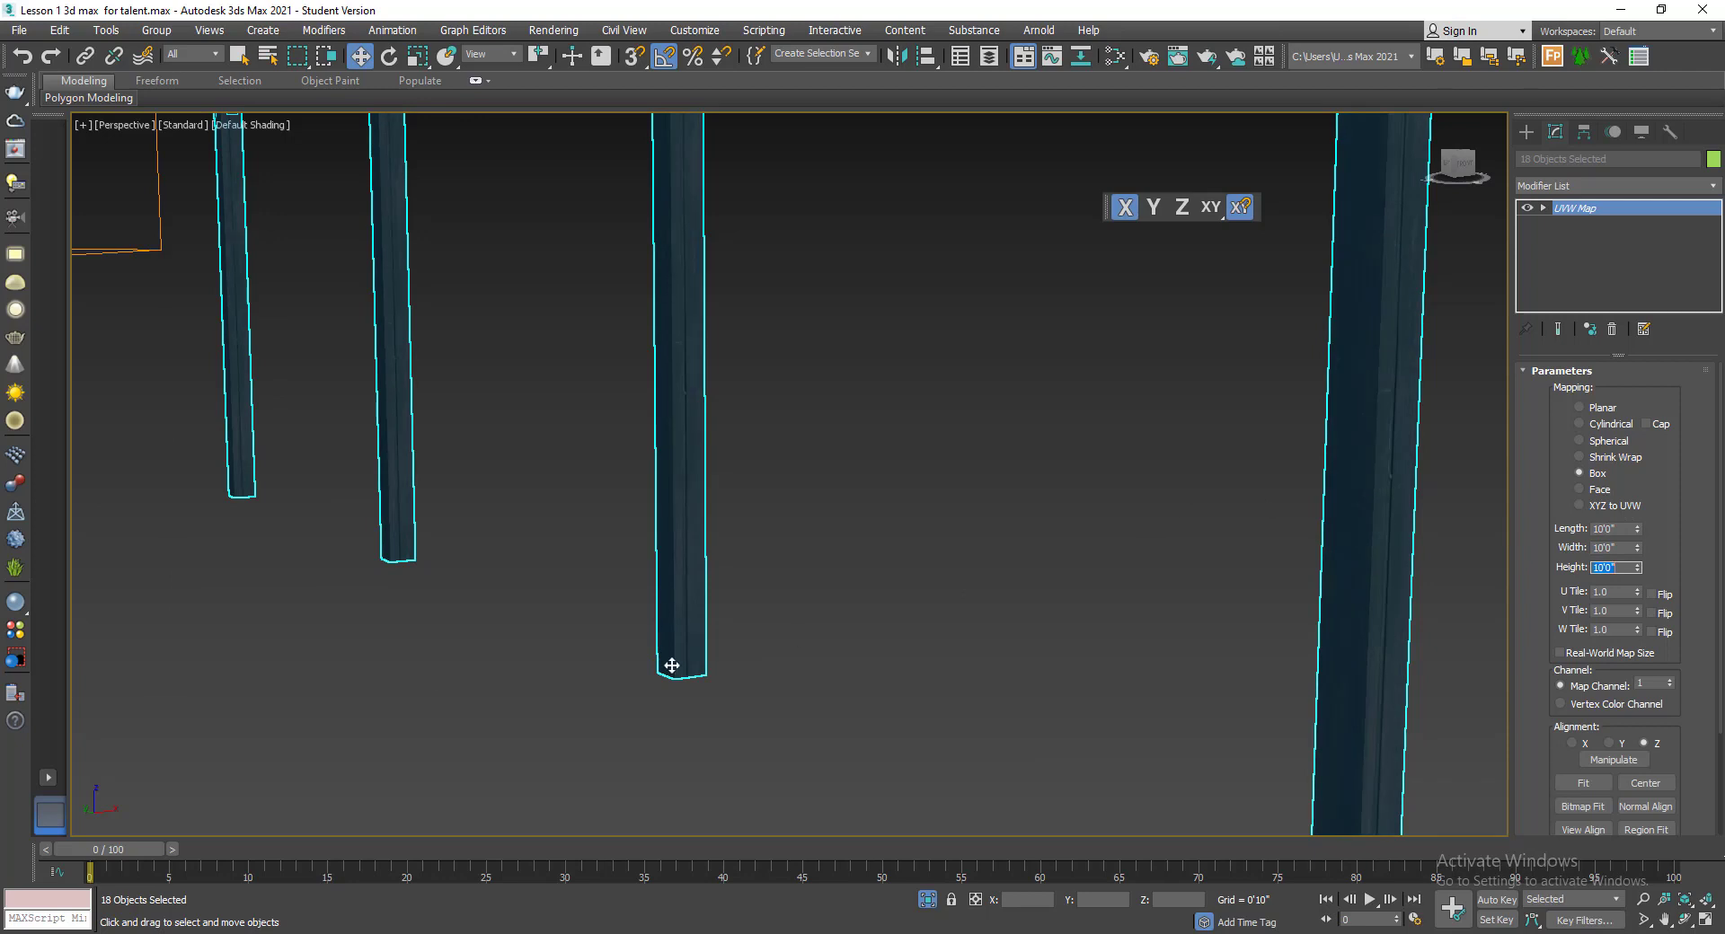
- Examine how the wood texture falls on the lower ends of individual posts
scroll(655, 586, up, 6)
scroll(655, 586, down, 5)
alt+middle_drag(726, 606, 916, 480)
click(708, 627)
scroll(683, 634, down, 5)
scroll(655, 598, up, 6)
click(647, 593)
alt+middle_drag(647, 593, 764, 611)
scroll(763, 610, down, 3)
middle_drag(920, 625, 171, 422)
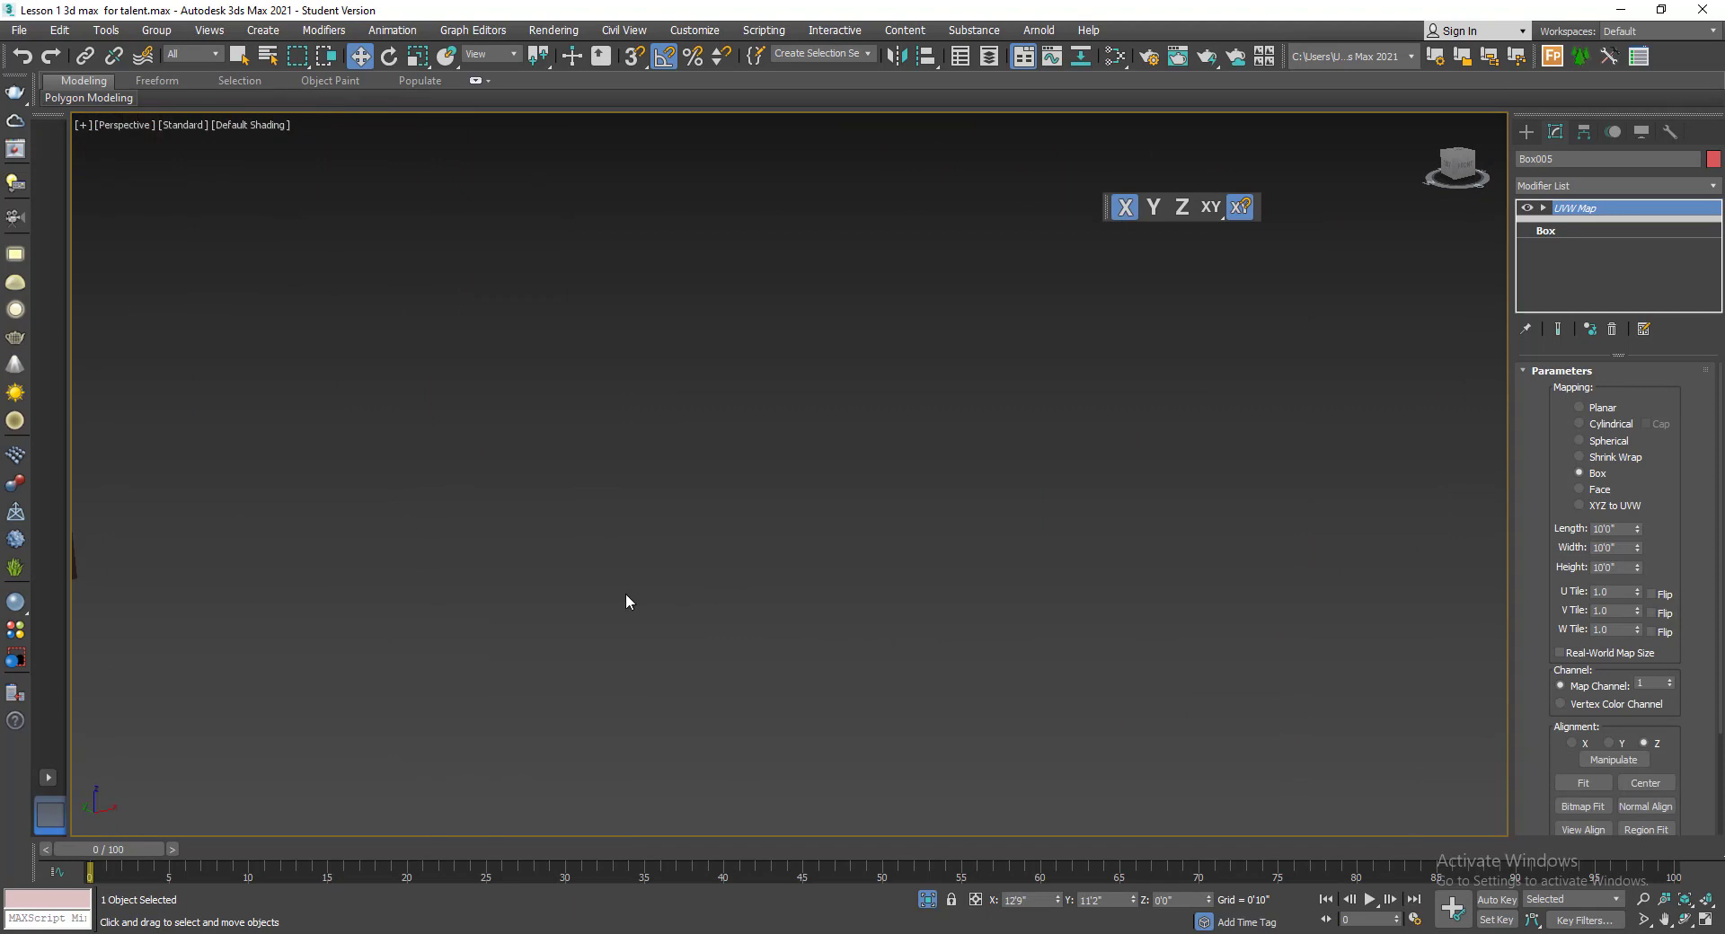
- Select the corner post Box009 and make its UVW Map modifier unique
alt+middle_drag(625, 602, 579, 611)
click(580, 611)
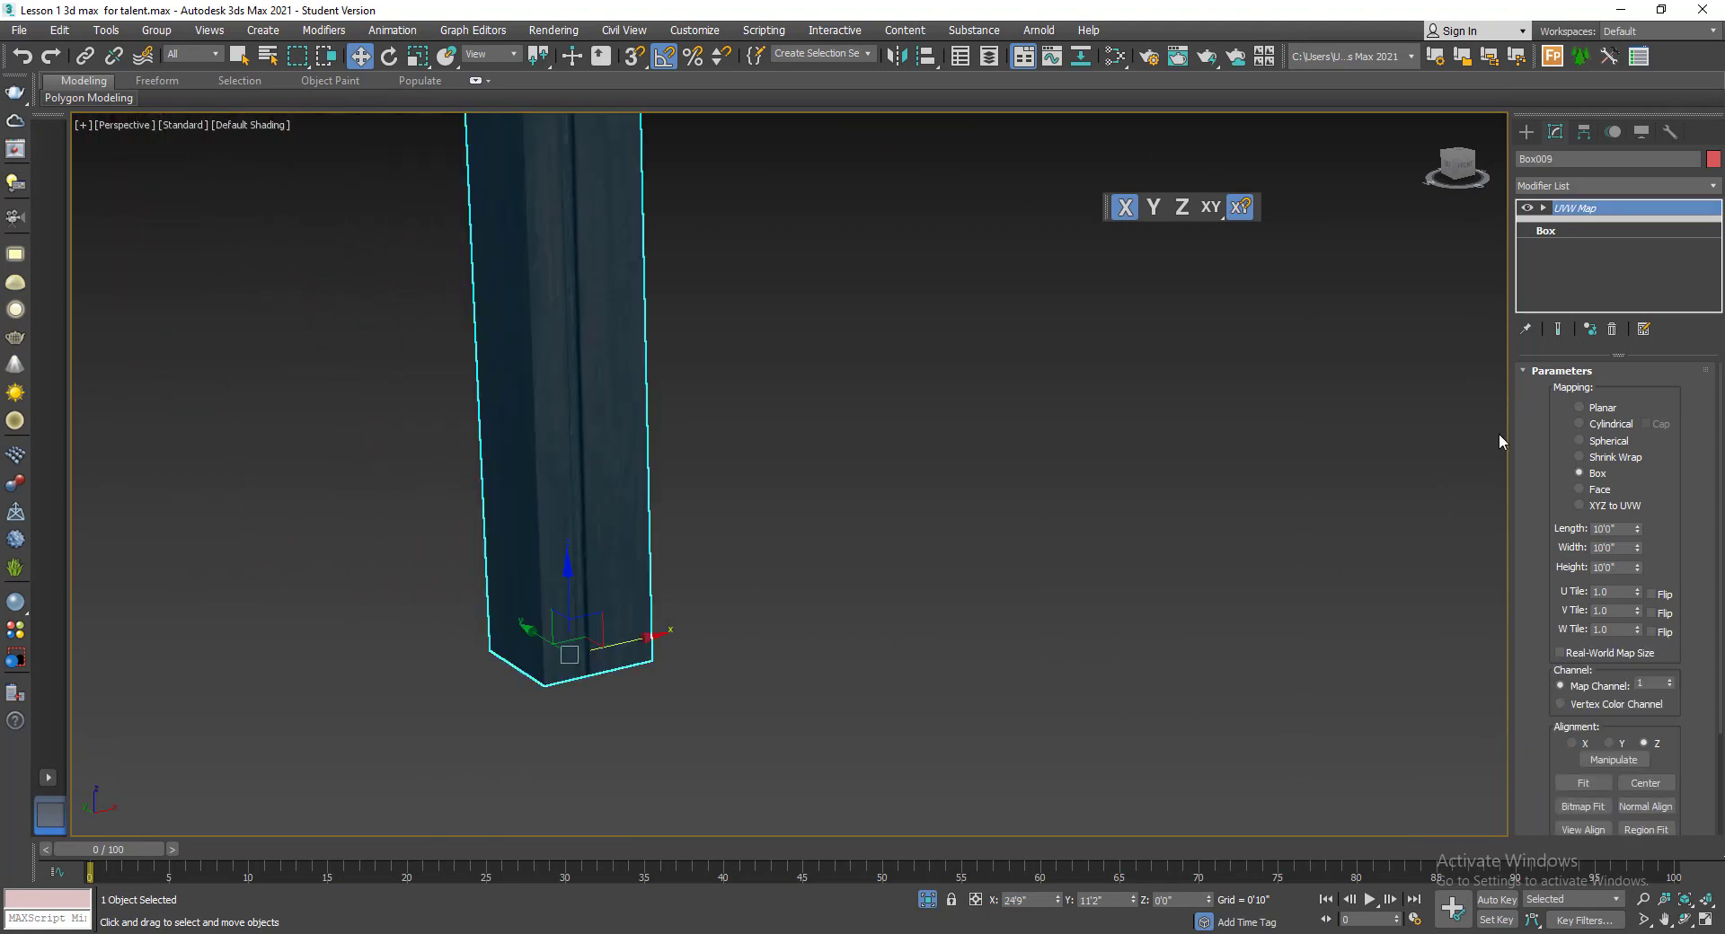
click(1543, 208)
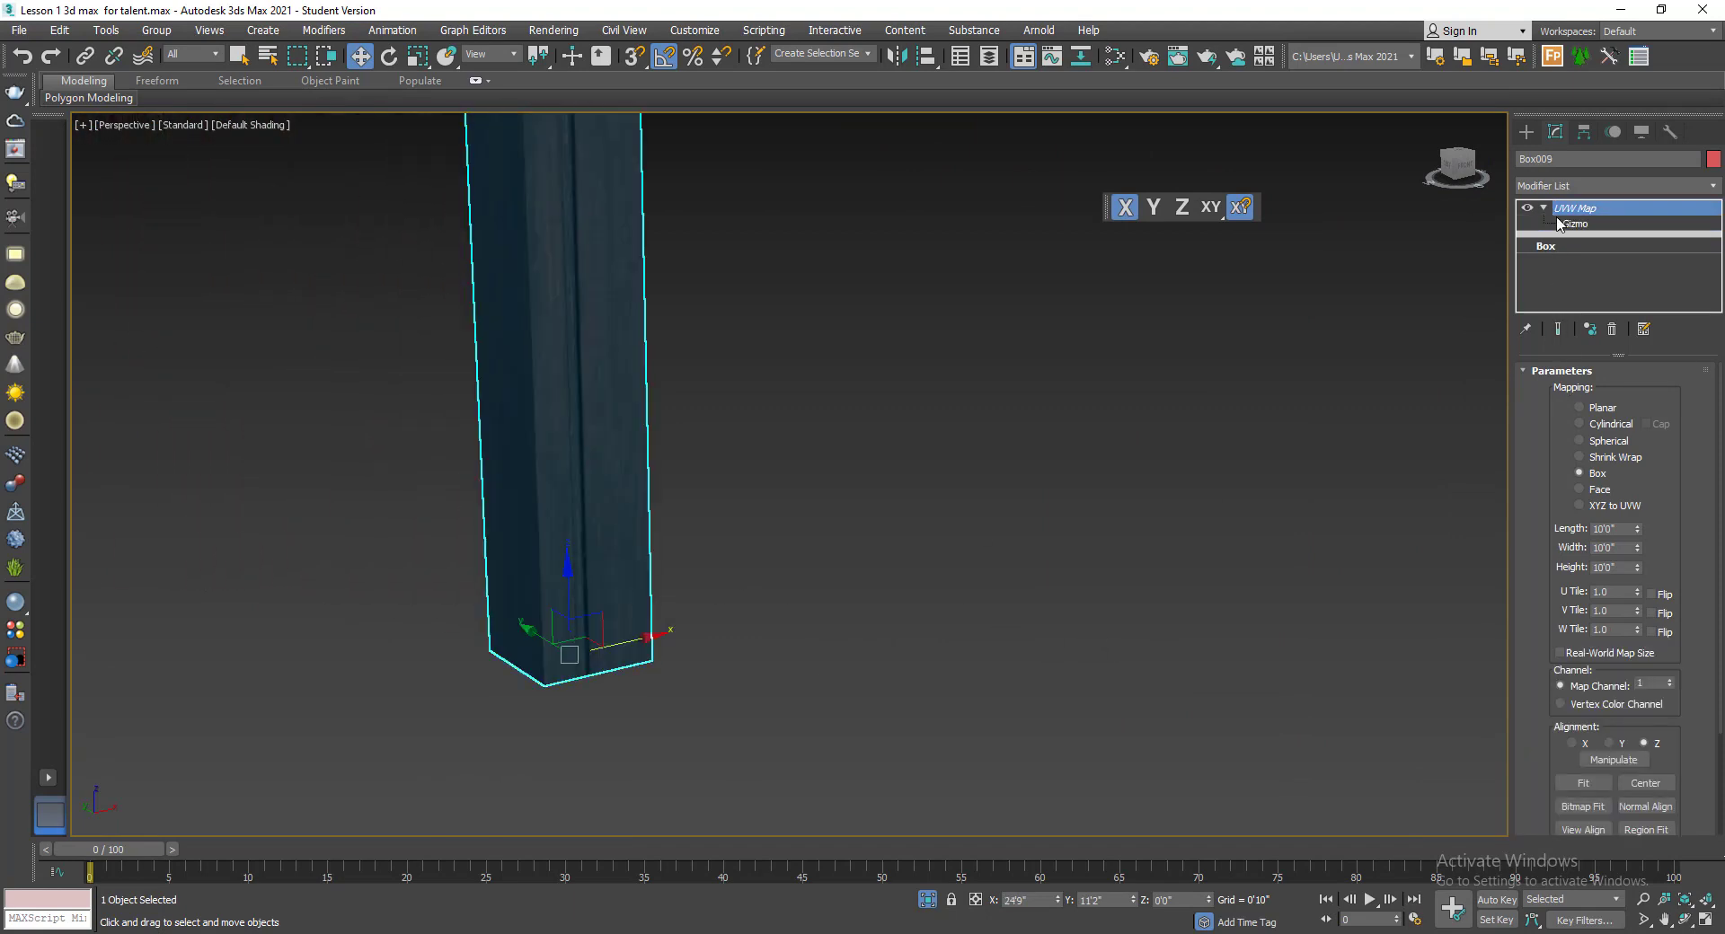
click(1597, 329)
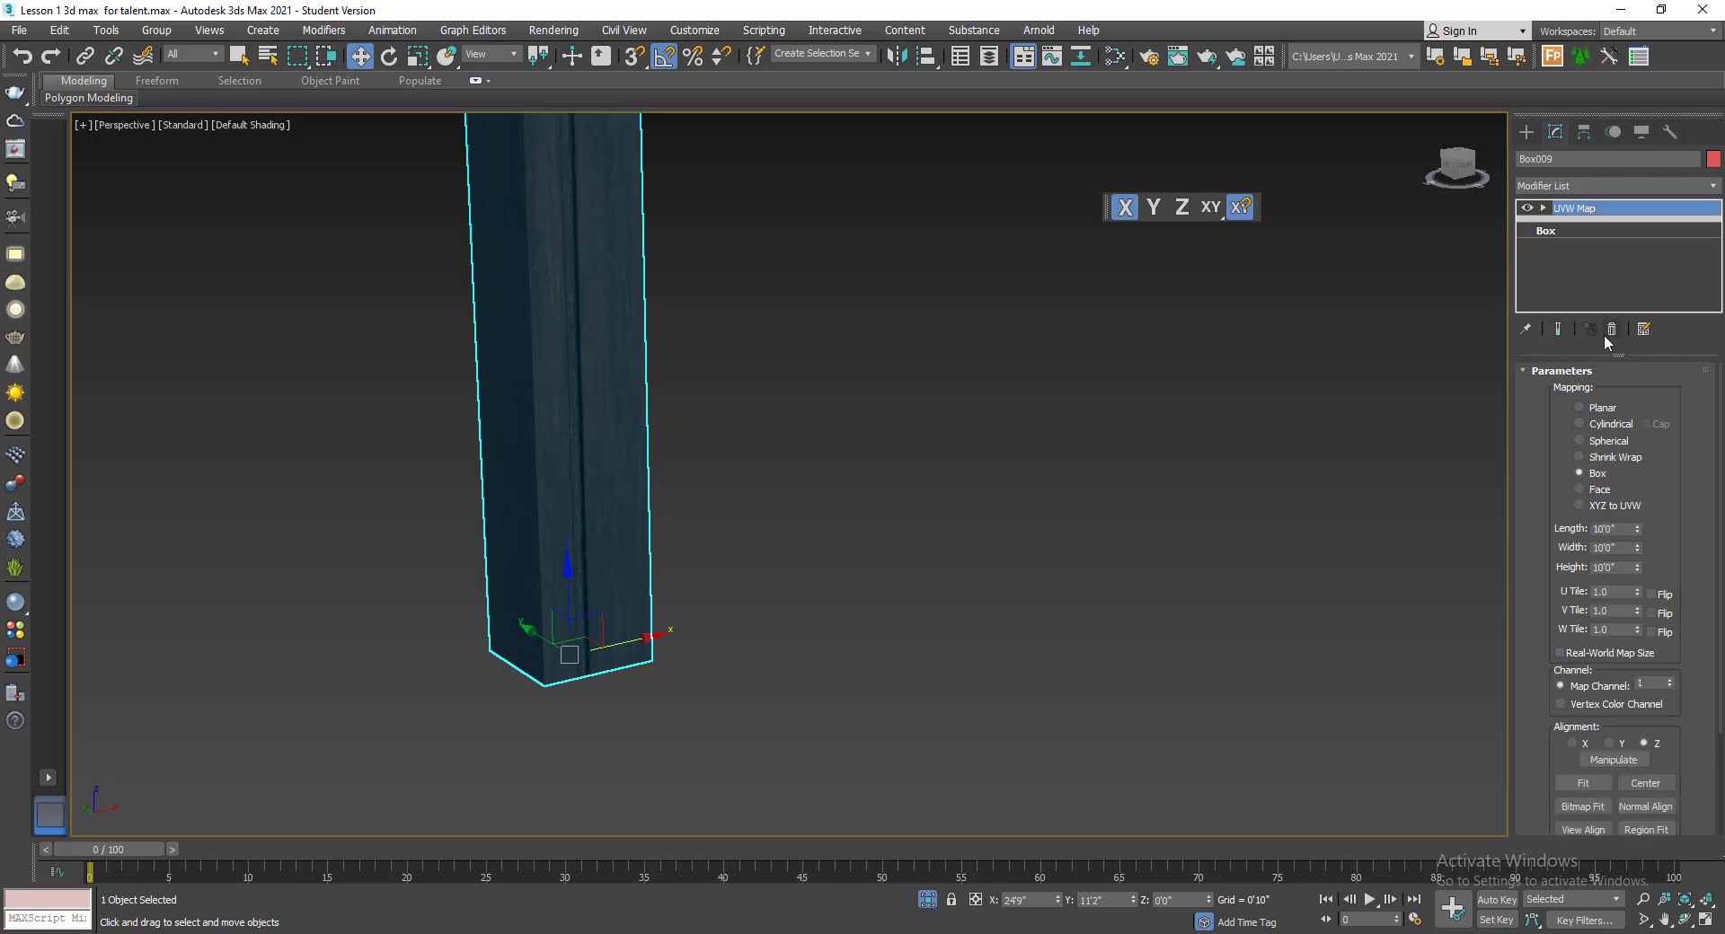
- Move the corner post's UVW Map gizmo along X to 24'0"
click(1575, 224)
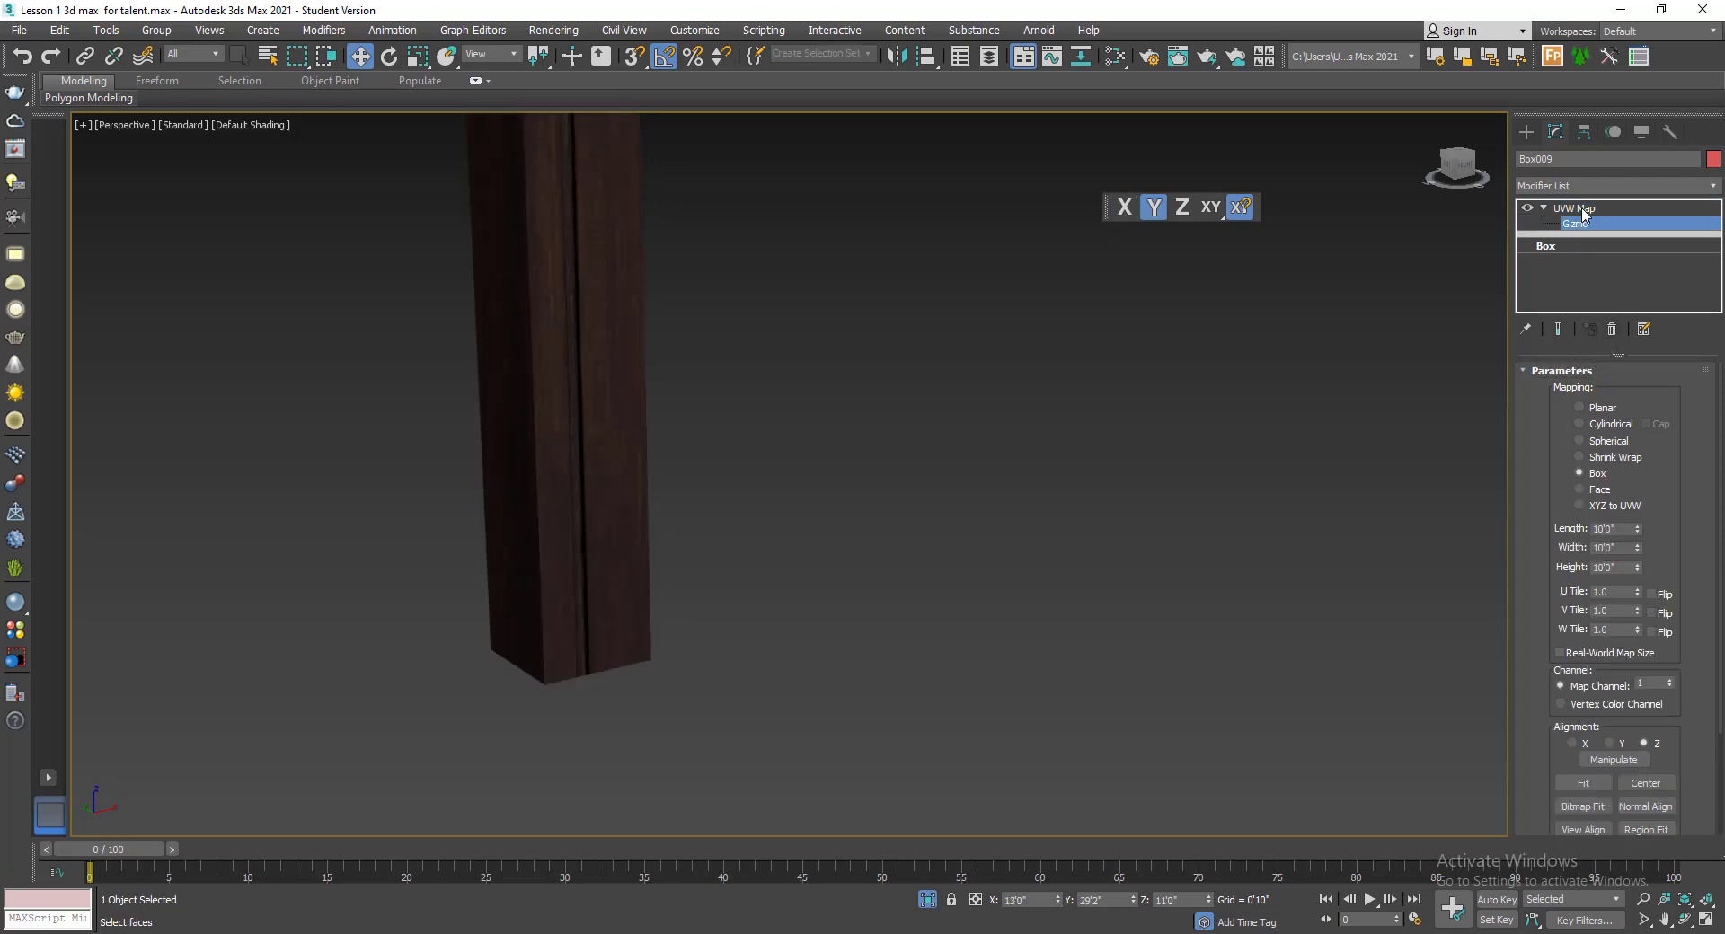
click(1579, 209)
click(1570, 245)
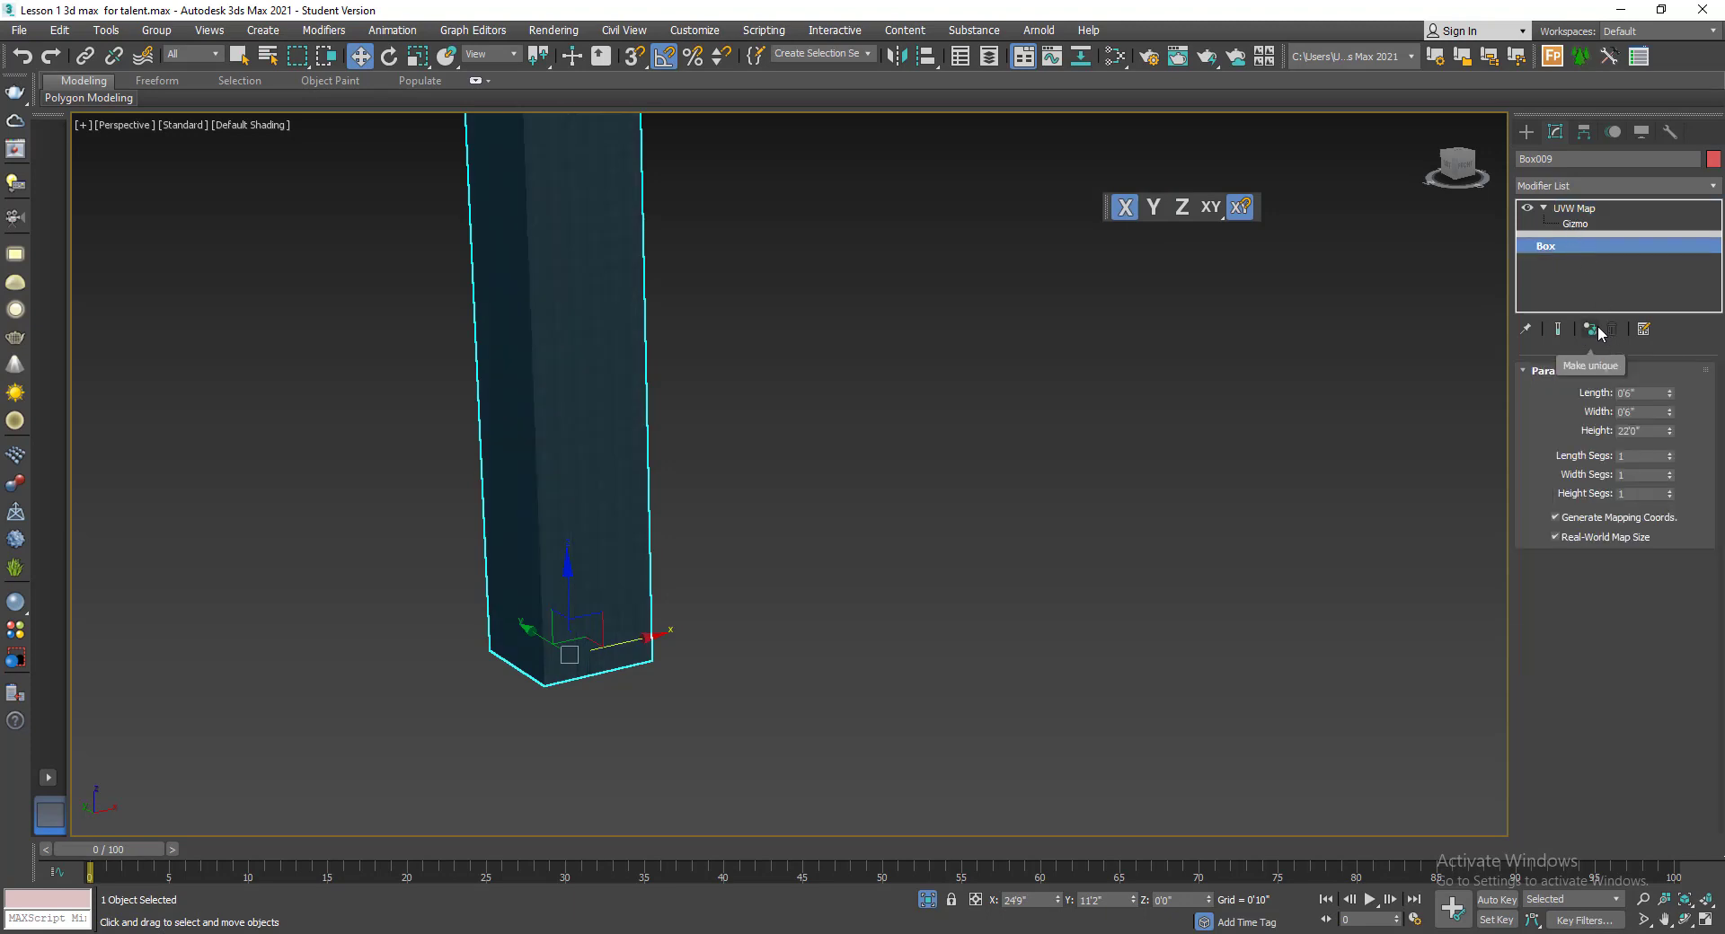
click(1574, 226)
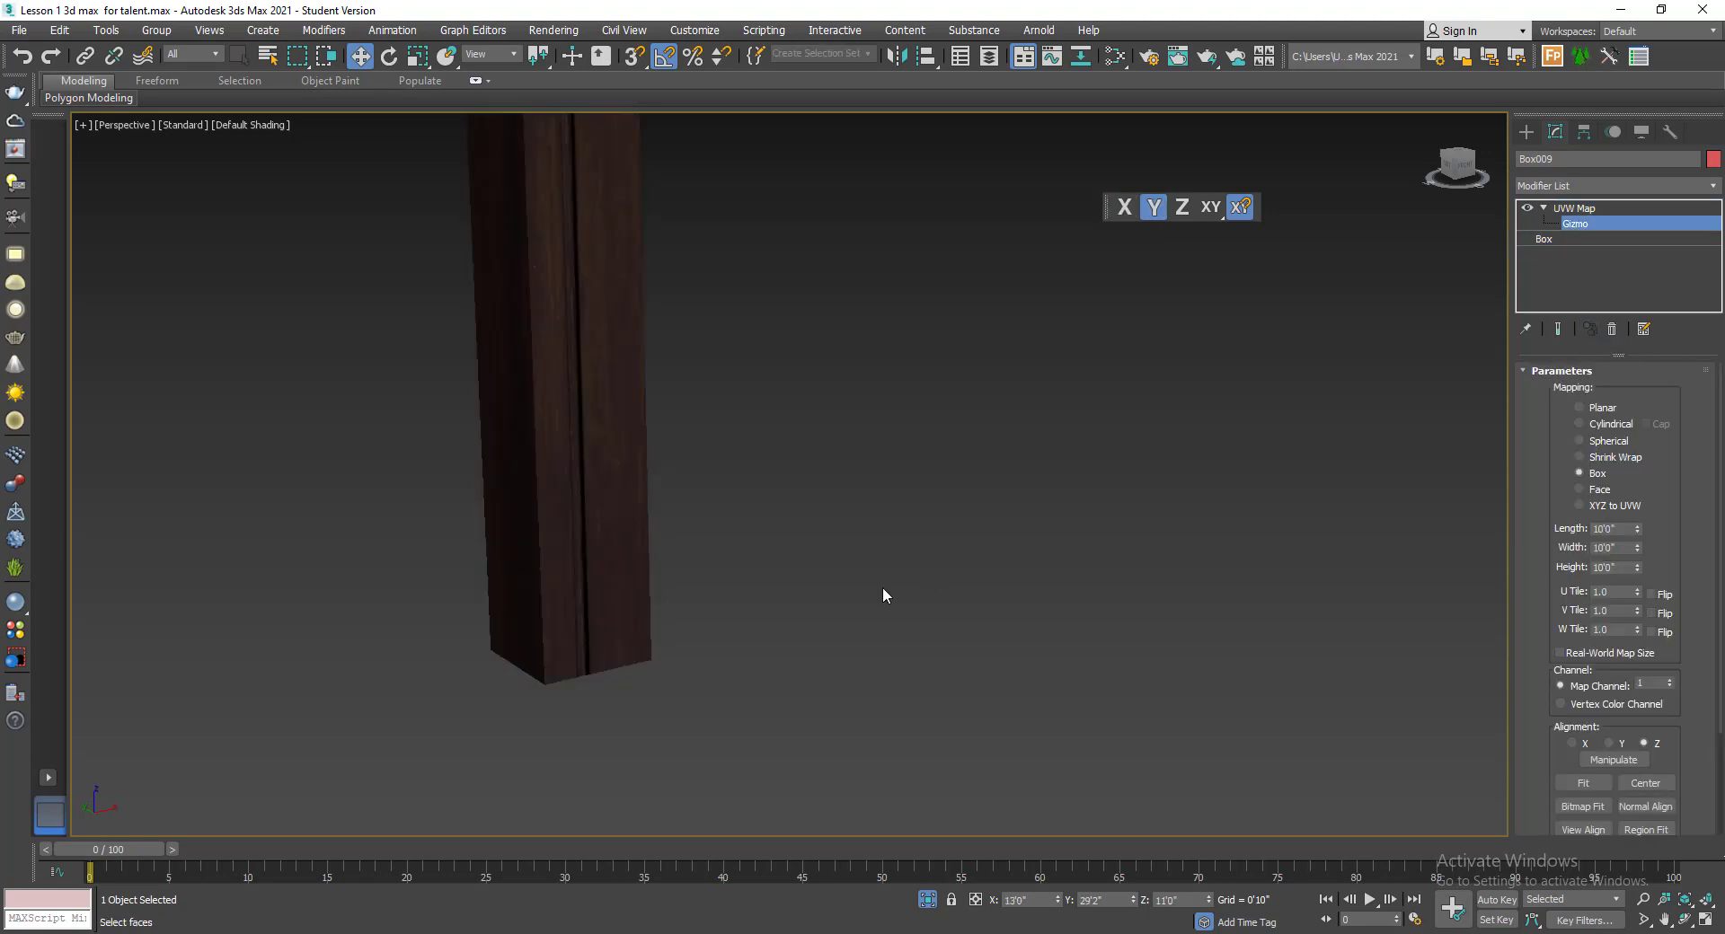
scroll(882, 593, down, 8)
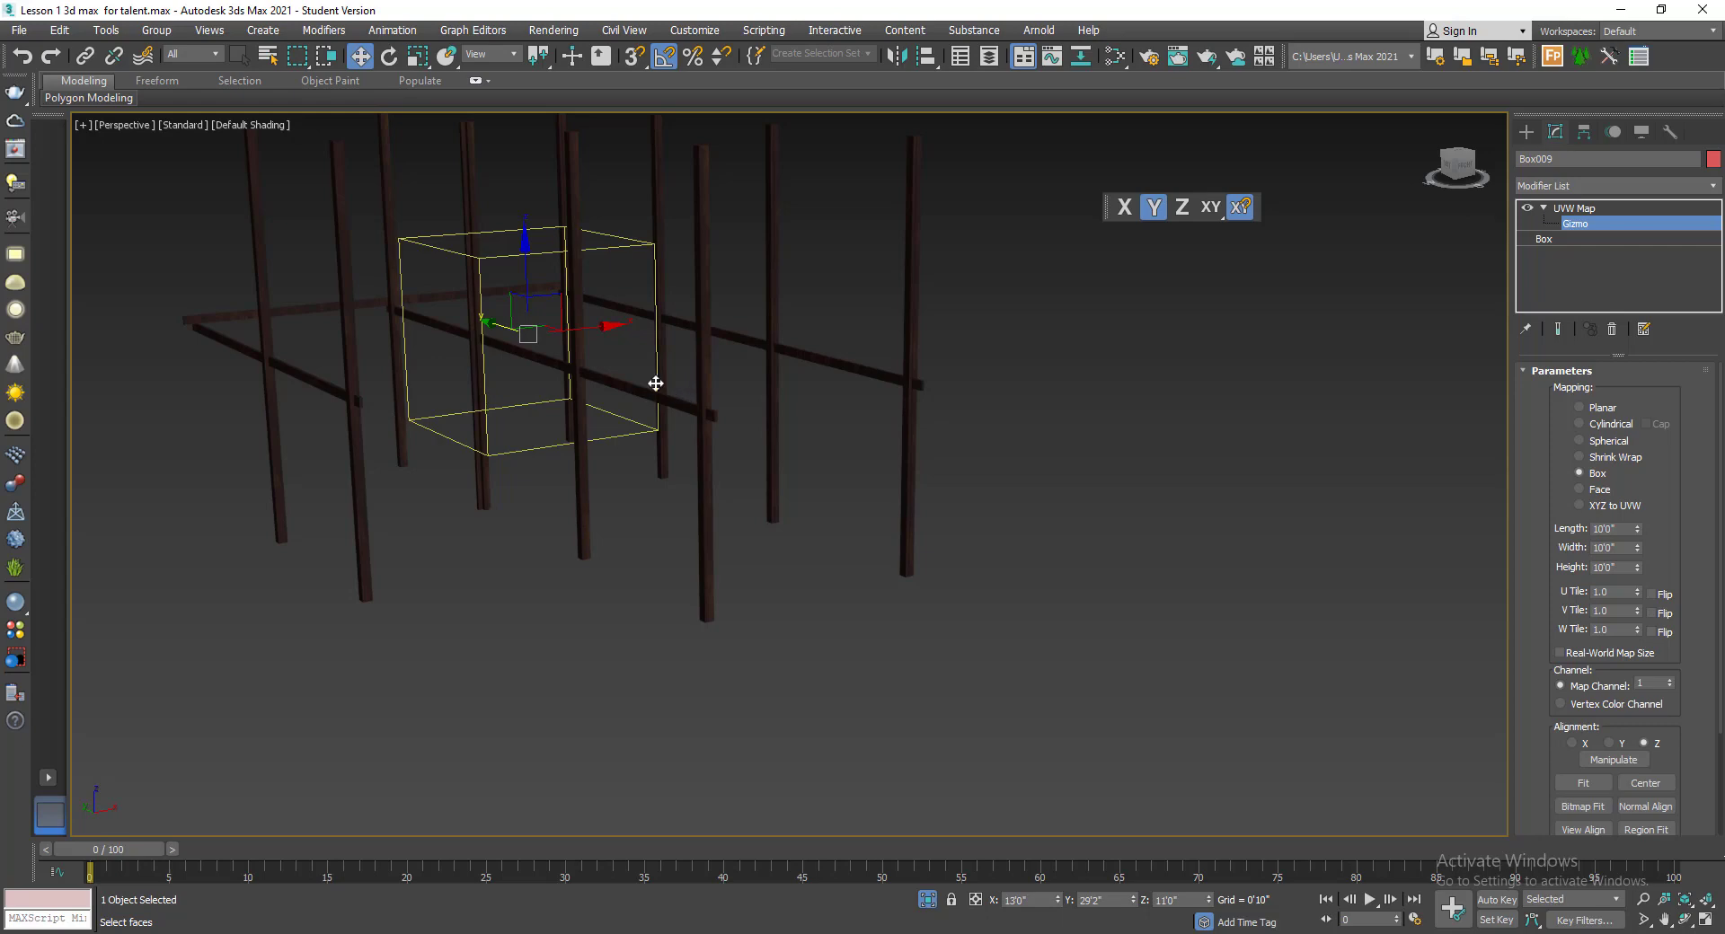
drag(589, 327, 769, 320)
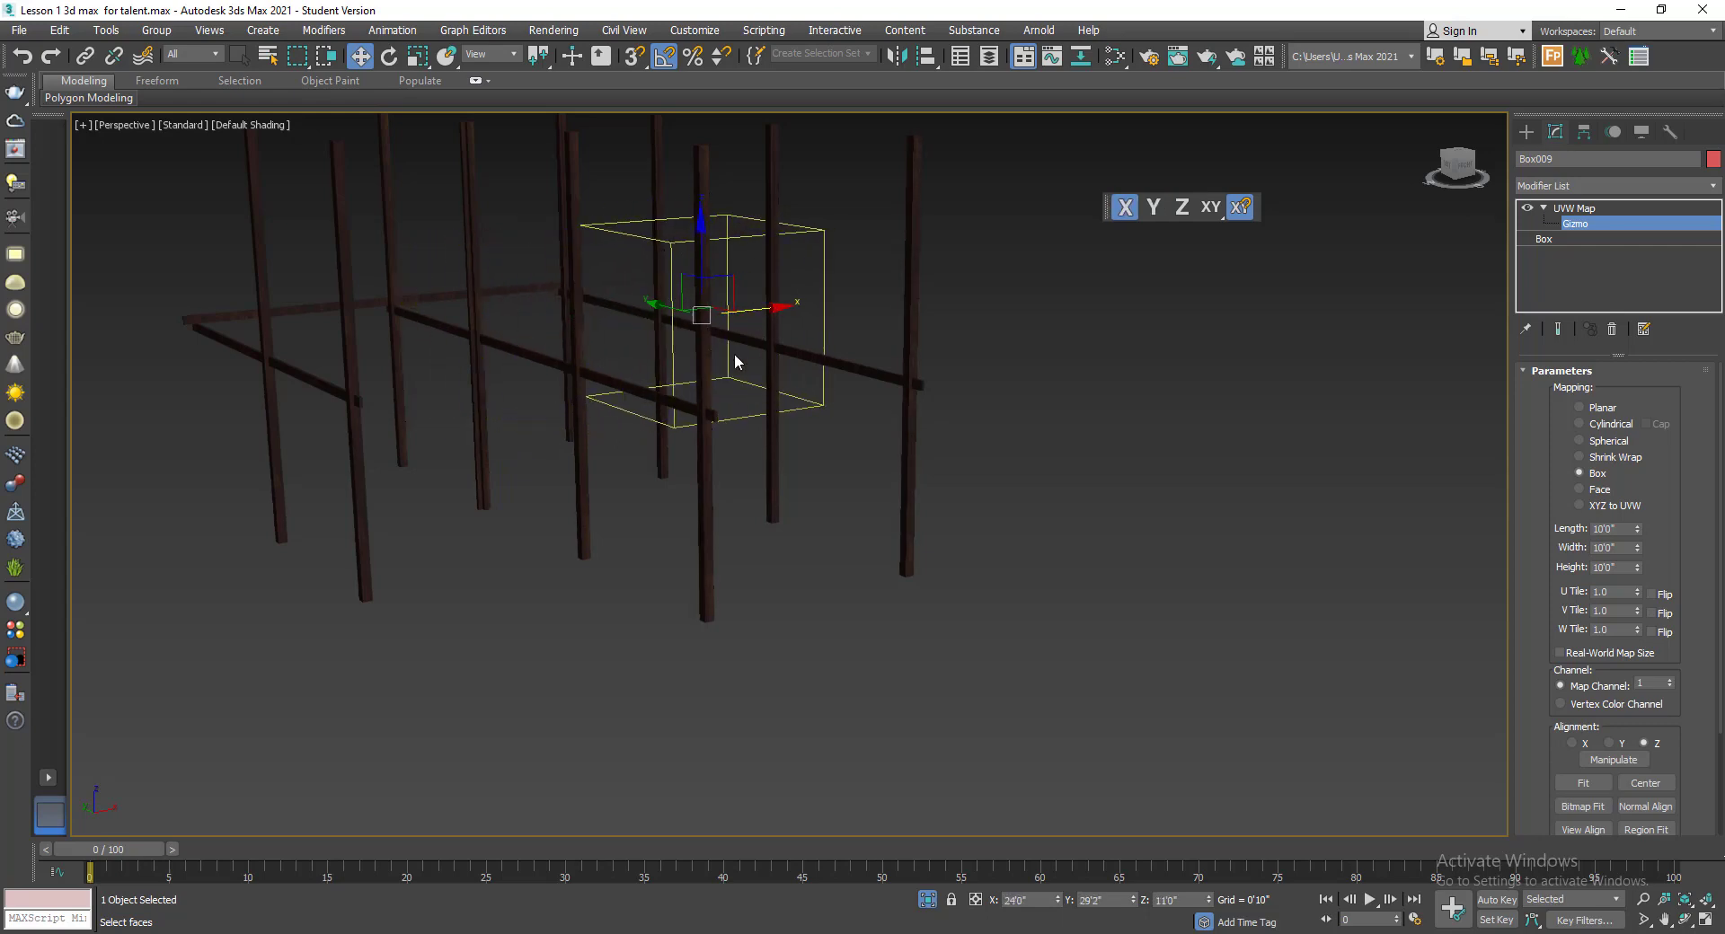
- Move the corner post's UVW Map gizmo along Y to about 10'8", centring it near the post
scroll(735, 353, up, 5)
alt+middle_drag(734, 370, 660, 323)
scroll(721, 397, down, 3)
drag(640, 282, 924, 485)
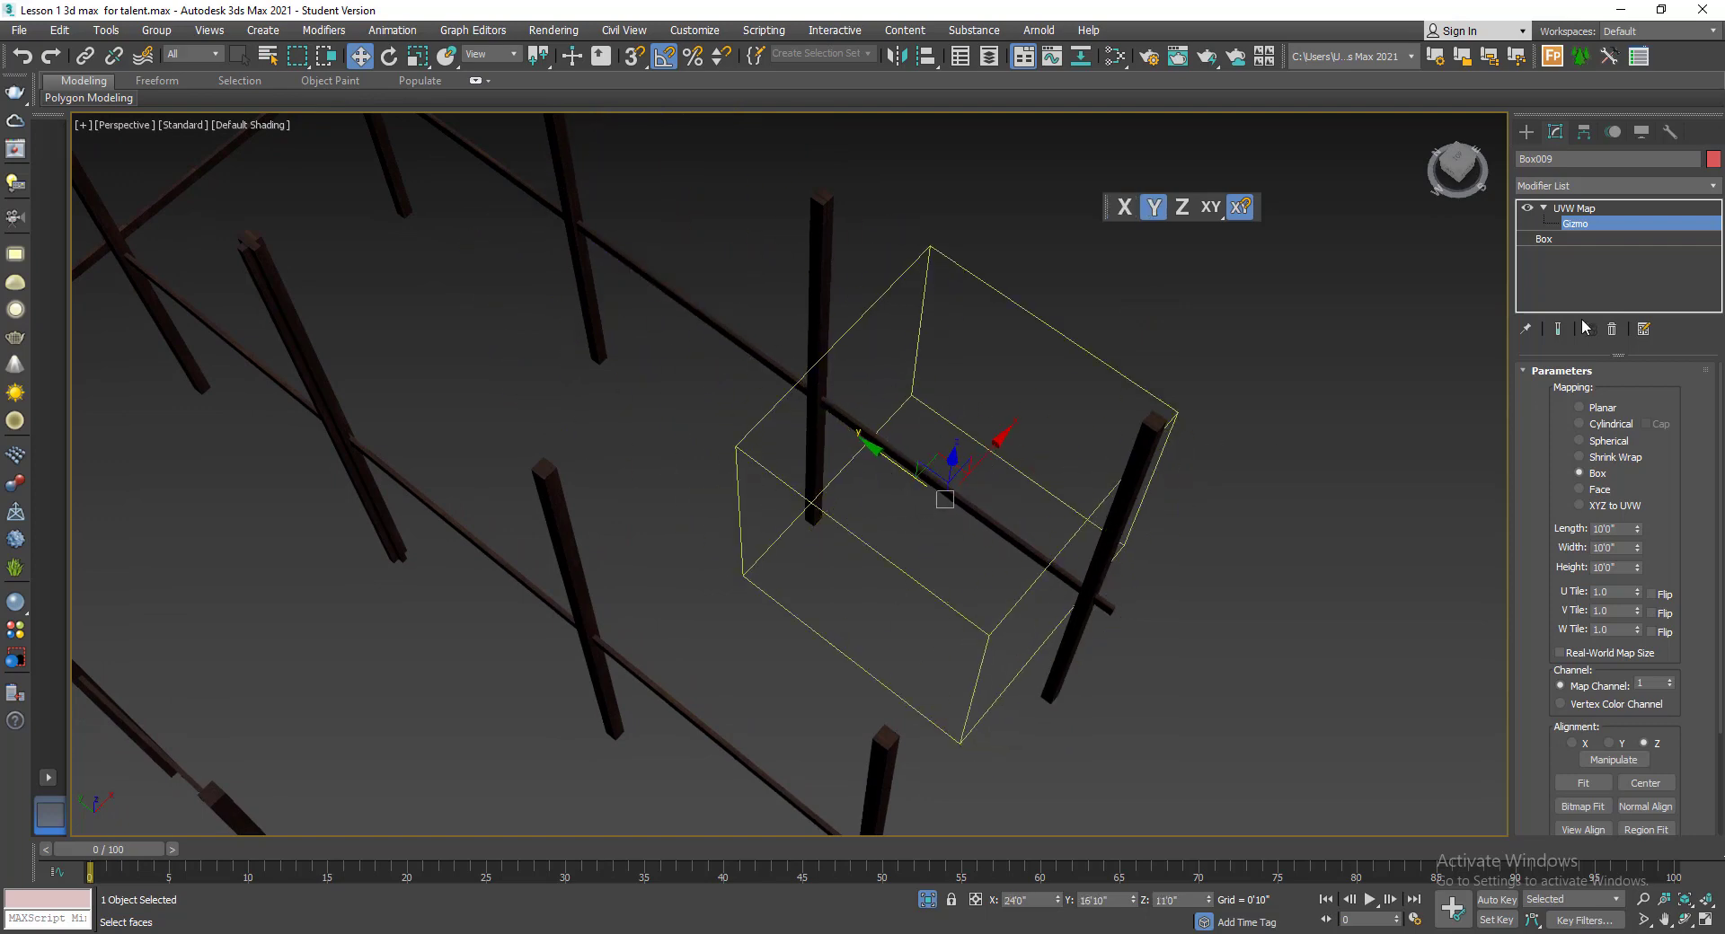
click(1579, 208)
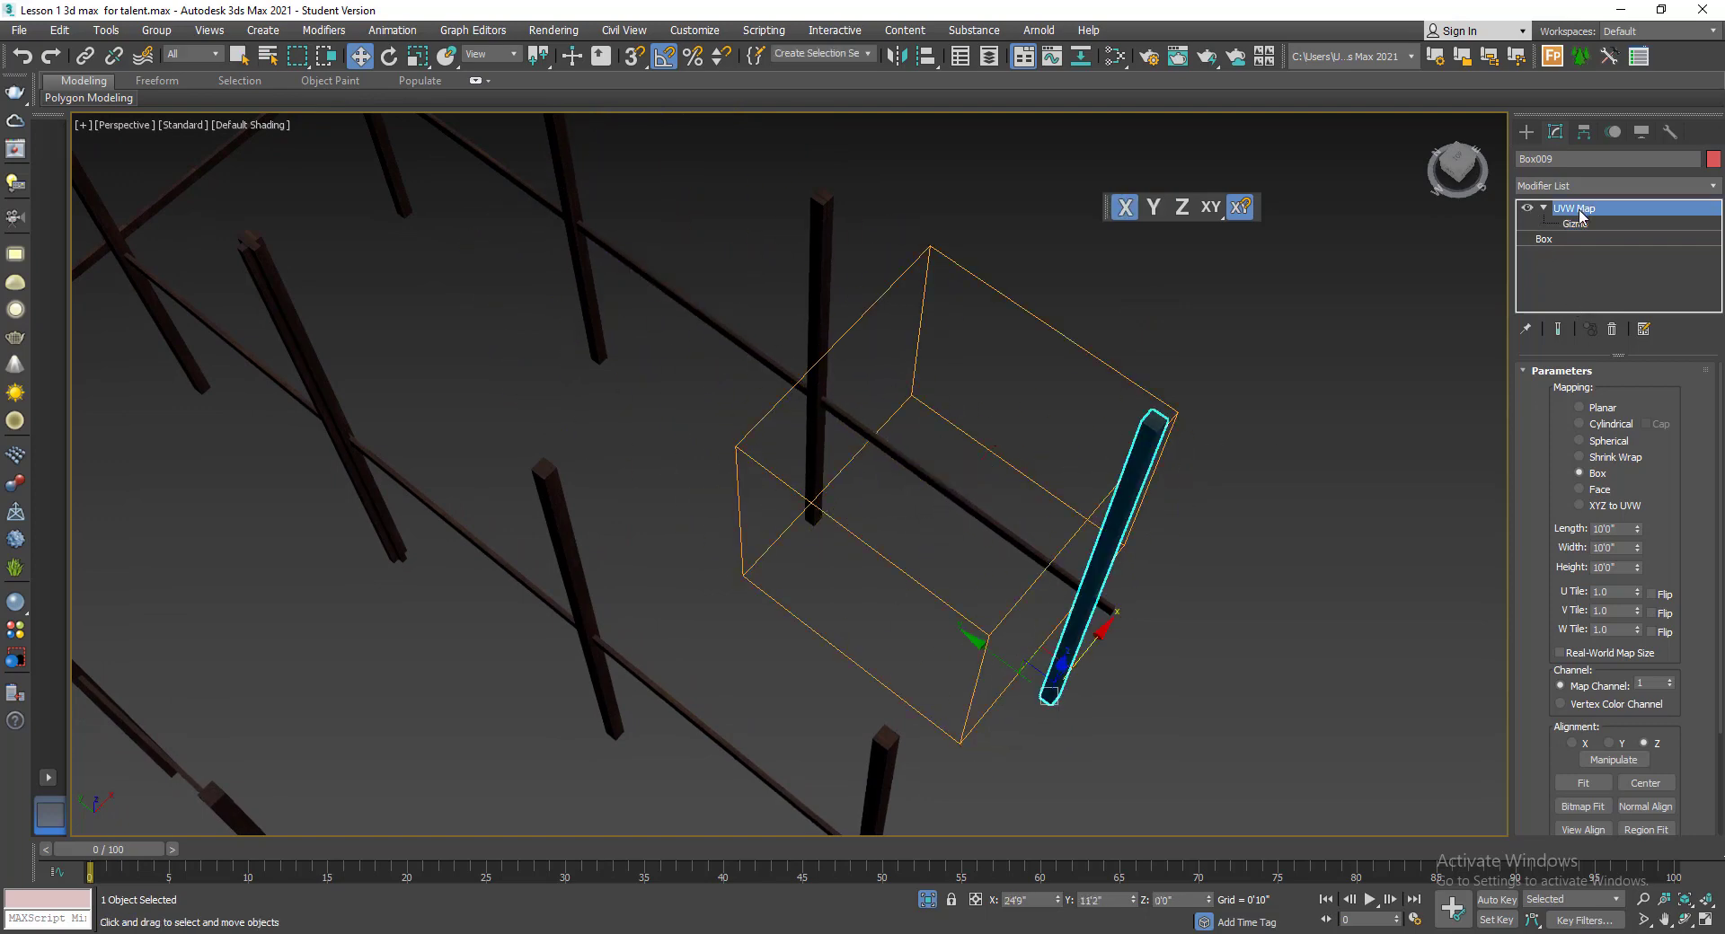
click(1571, 224)
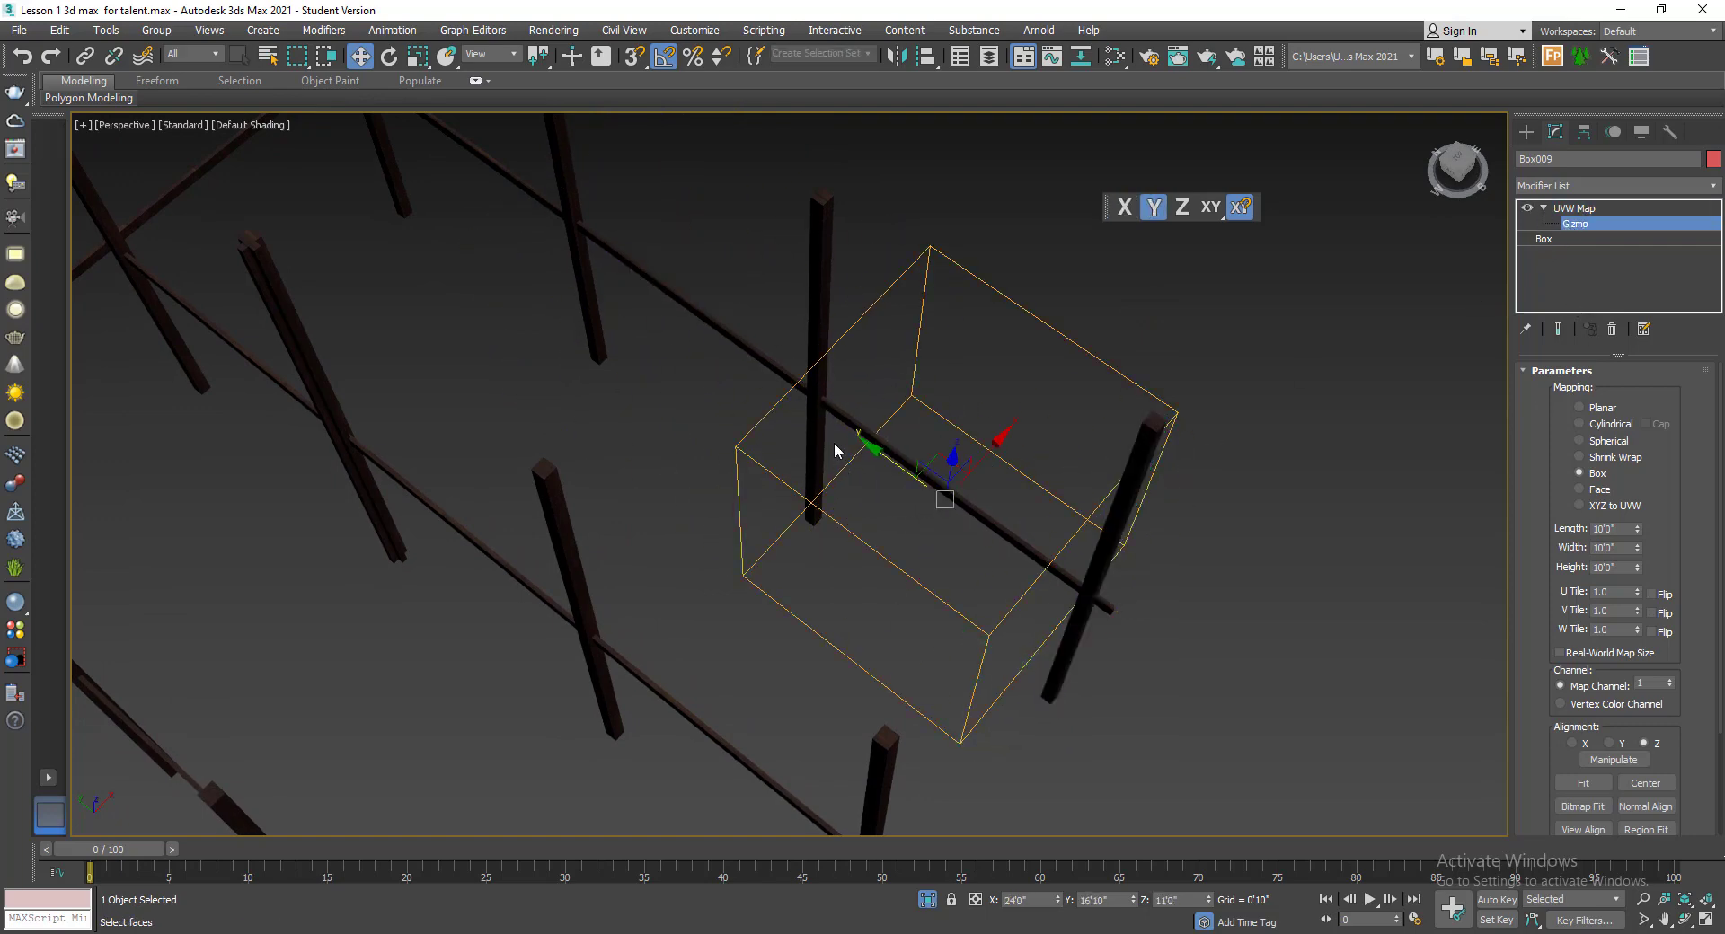
drag(882, 457, 1030, 566)
- Fine-tune the UVW Map gizmo to about X 23'11" and Y 10'11" to shift the plank seam on the corner post
scroll(1096, 628, up, 4)
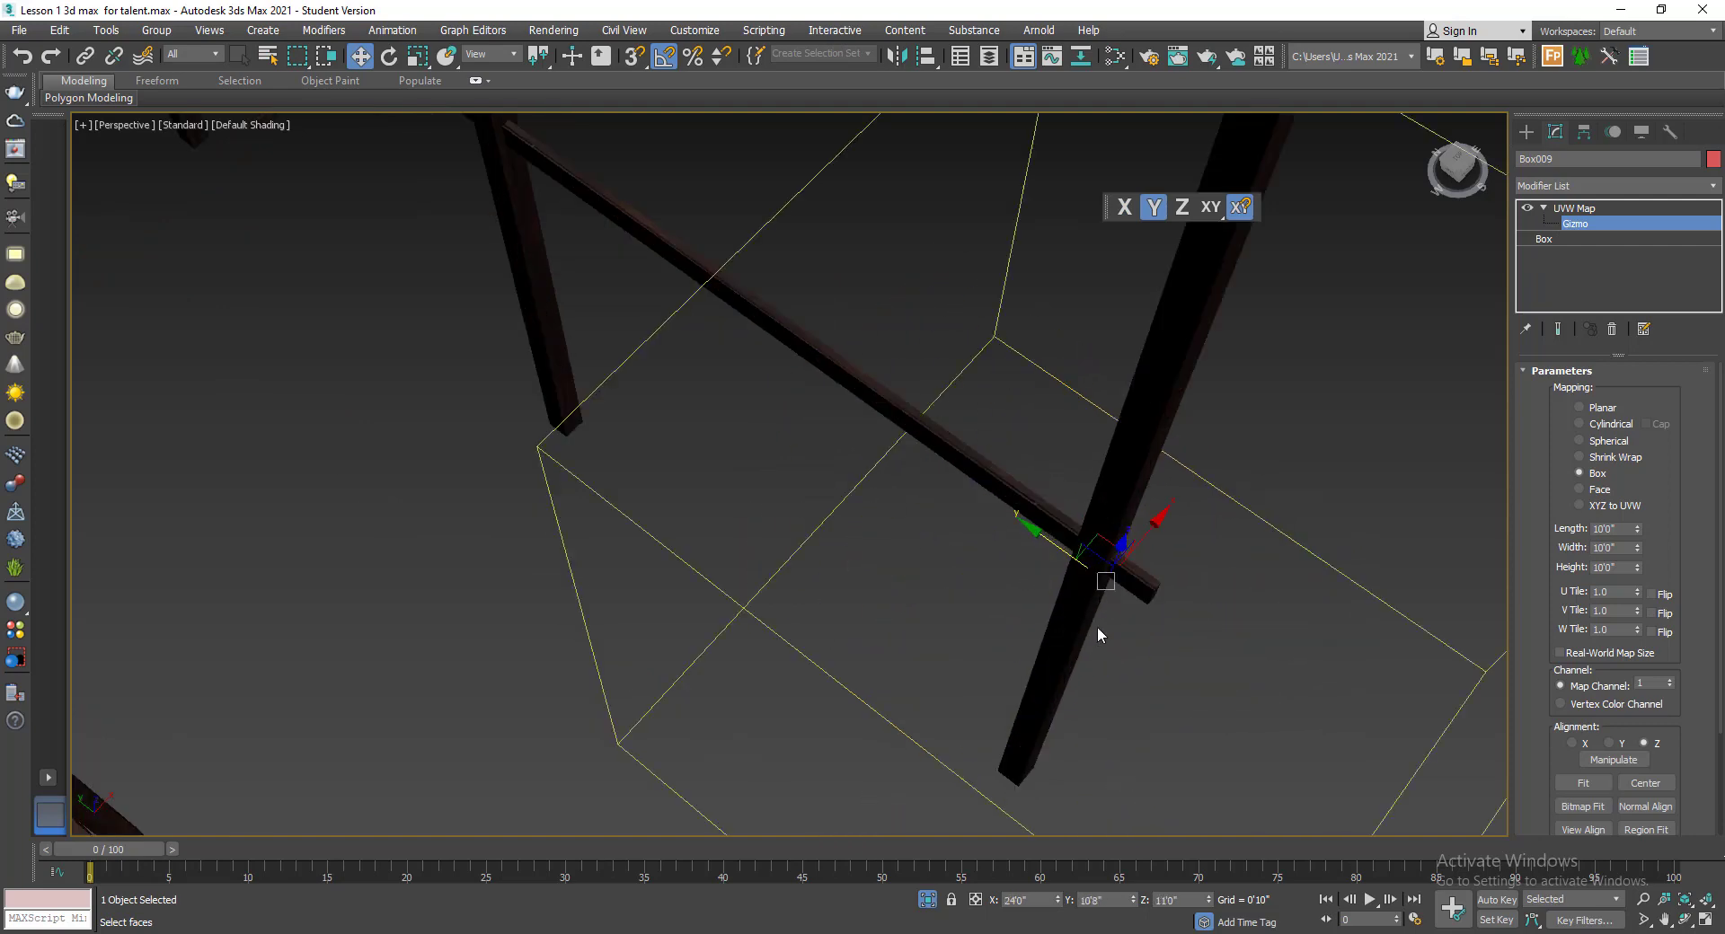
alt+middle_drag(1097, 627, 963, 487)
scroll(1028, 502, up, 4)
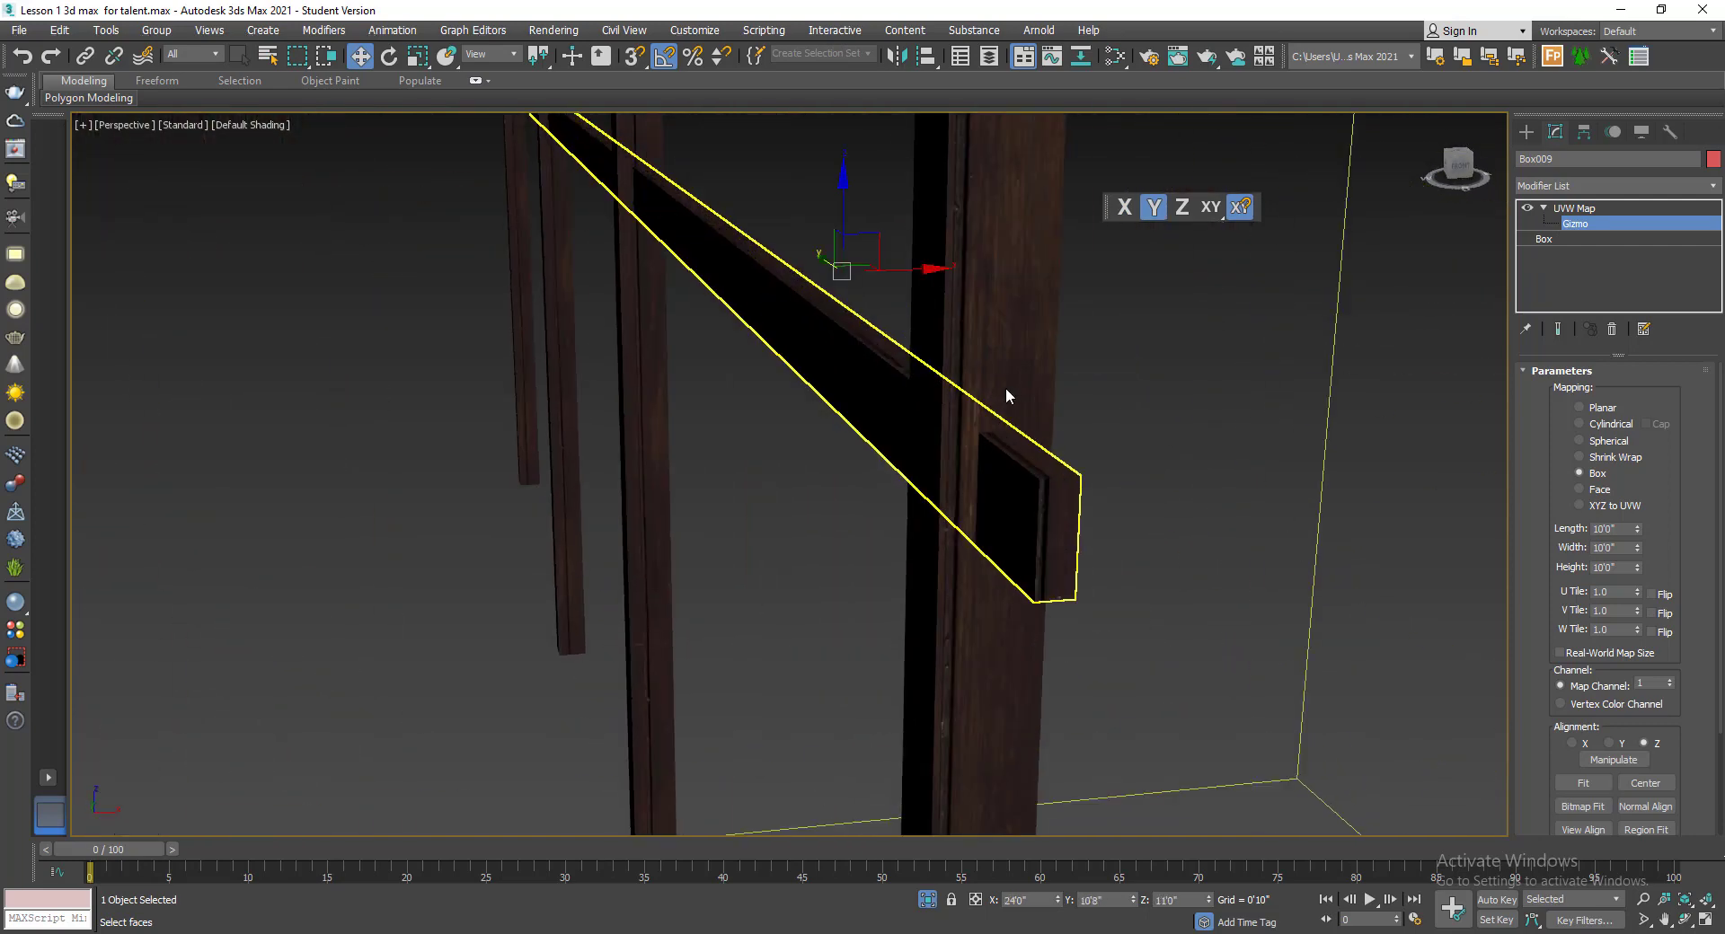
alt+middle_drag(1005, 387, 773, 629)
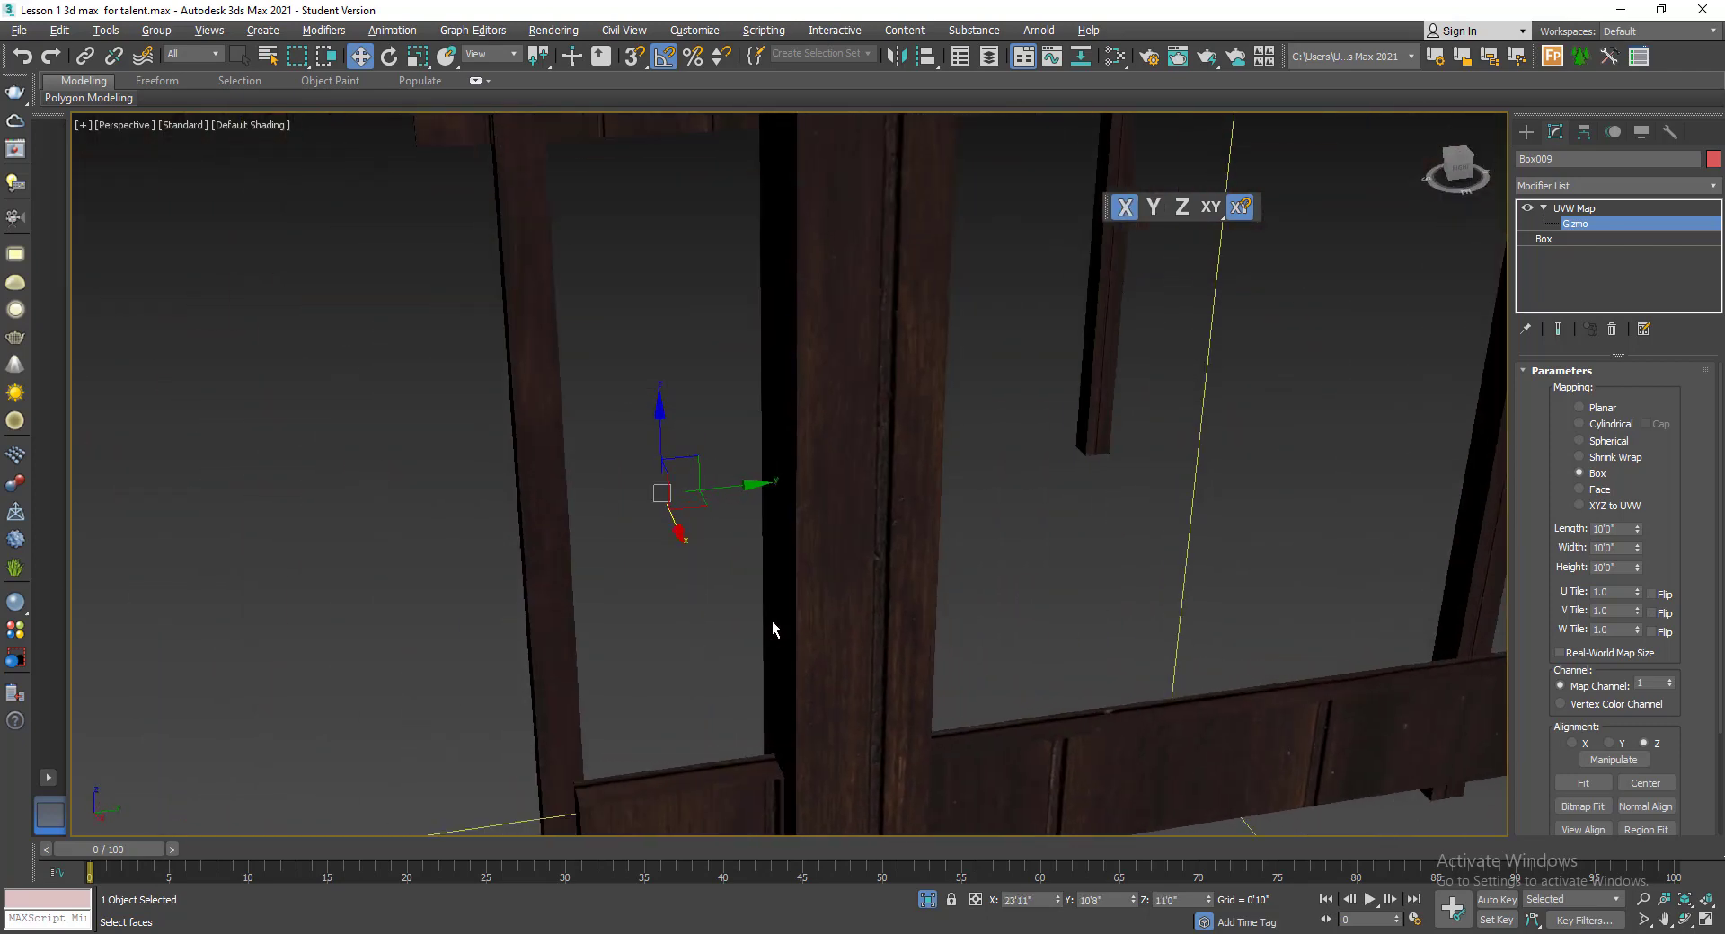
alt+middle_drag(770, 542, 1076, 564)
drag(623, 495, 550, 493)
alt+middle_drag(550, 493, 912, 575)
scroll(907, 580, down, 4)
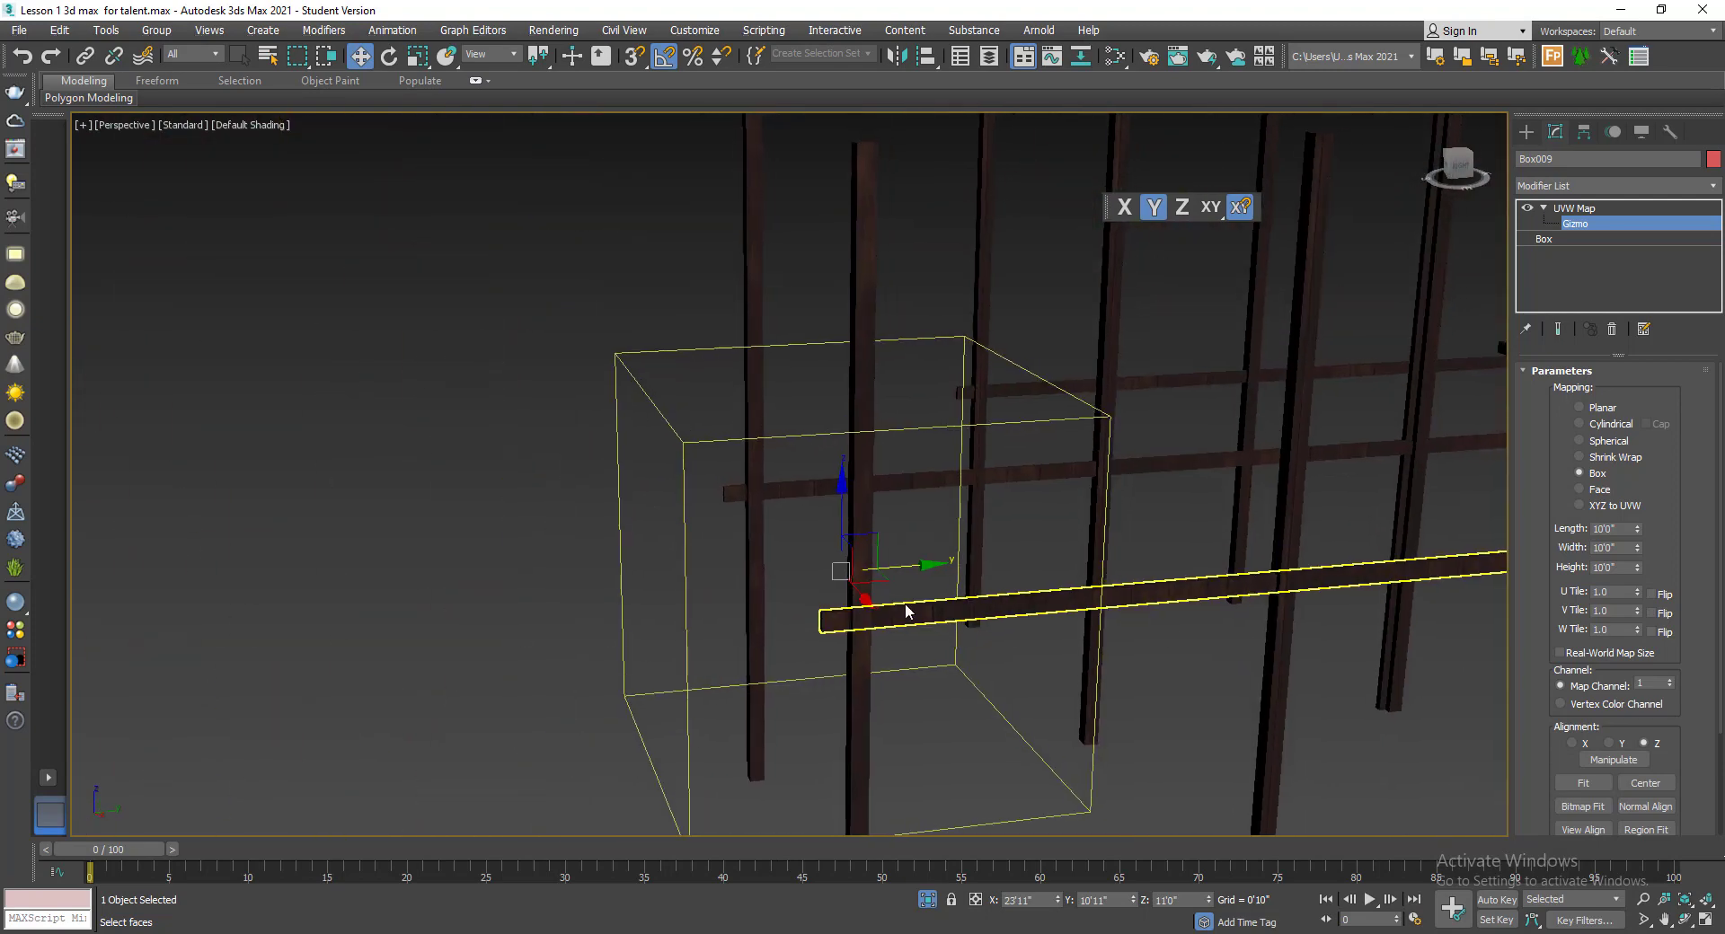
- Try converting the corner post to an Editable Poly
right_click(899, 573)
click(1150, 770)
alt+middle_drag(1147, 735, 1065, 730)
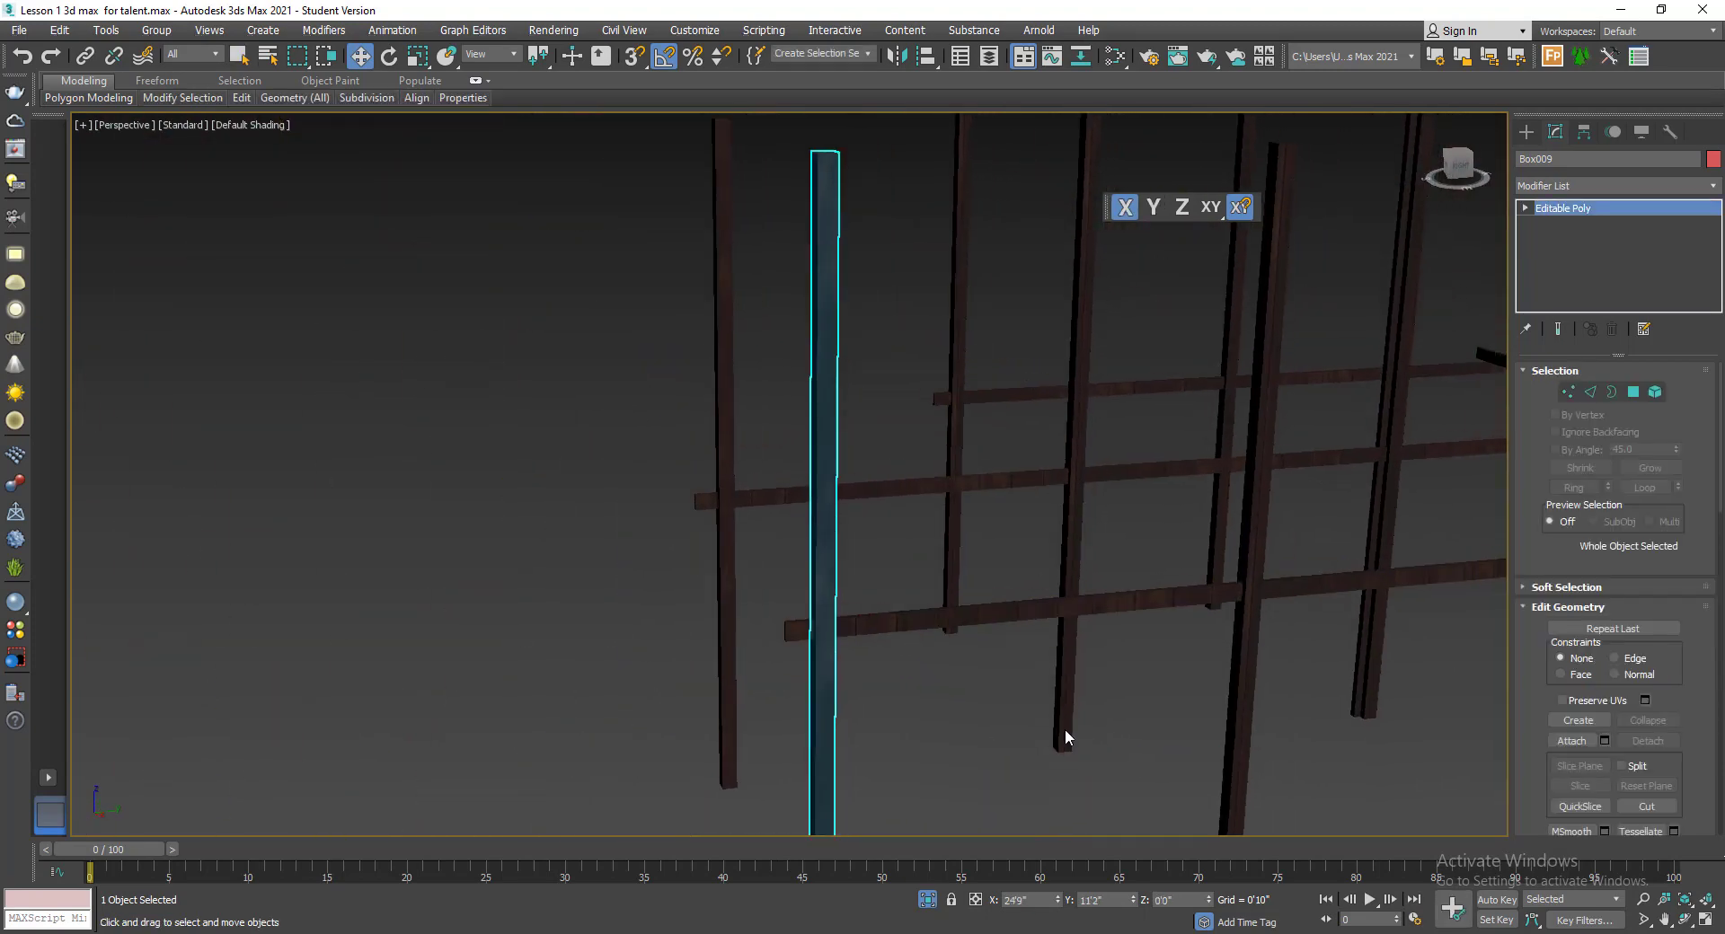
scroll(1069, 577, up, 4)
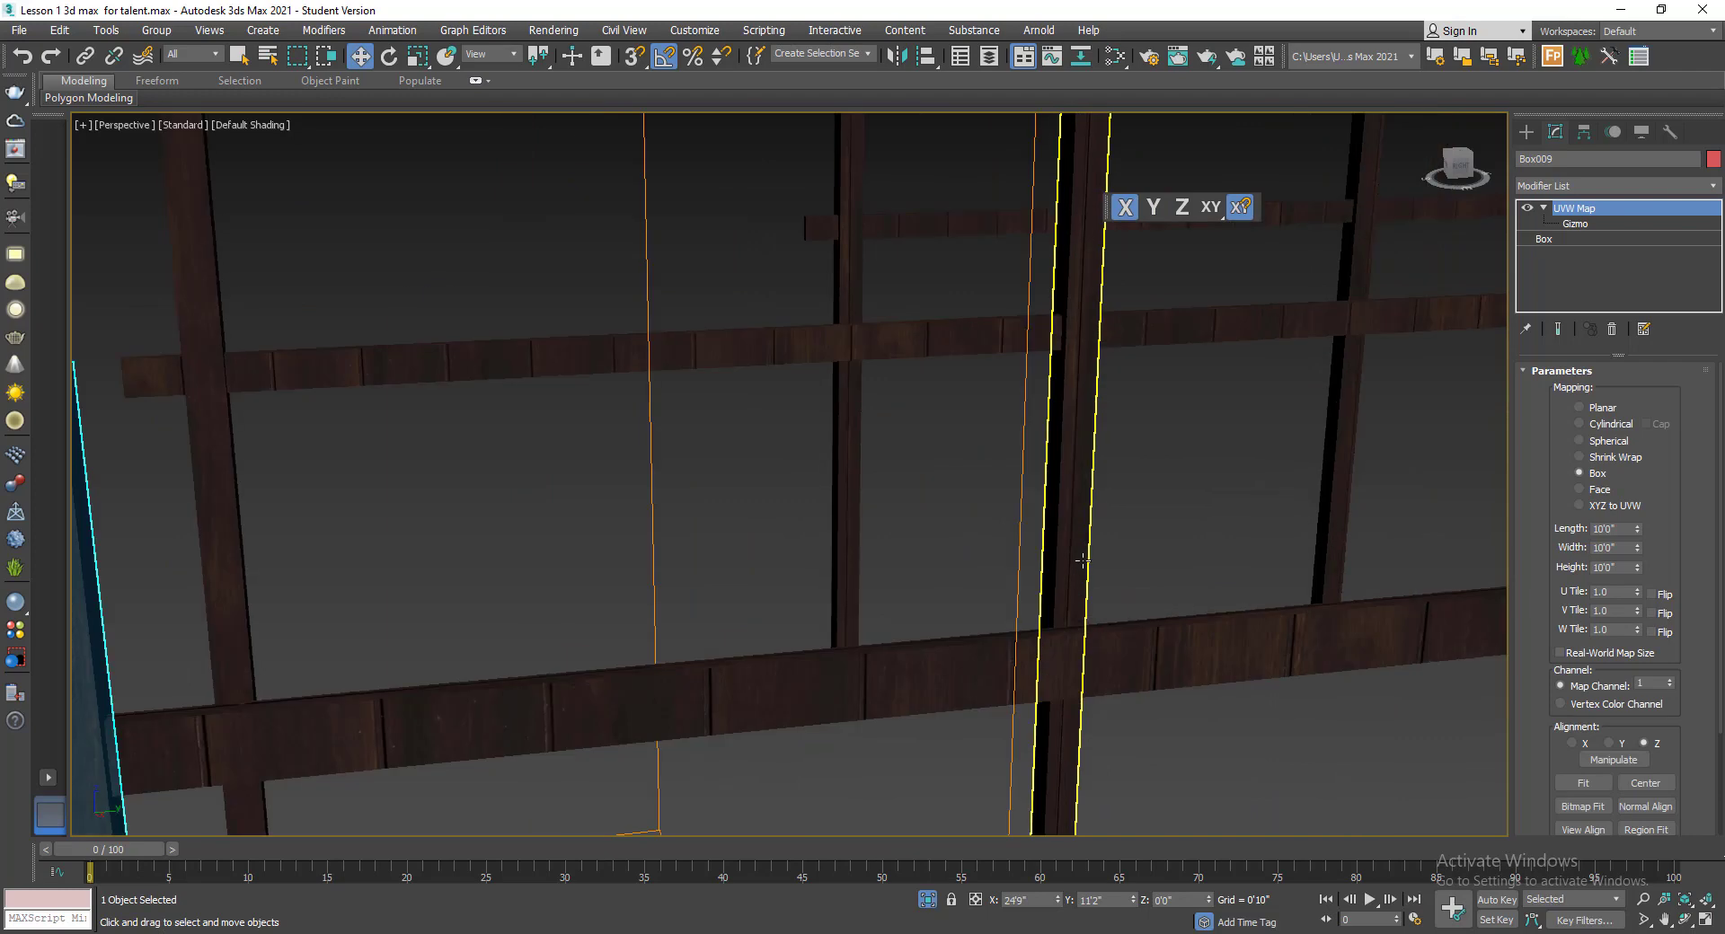
click(1071, 575)
right_click(1088, 378)
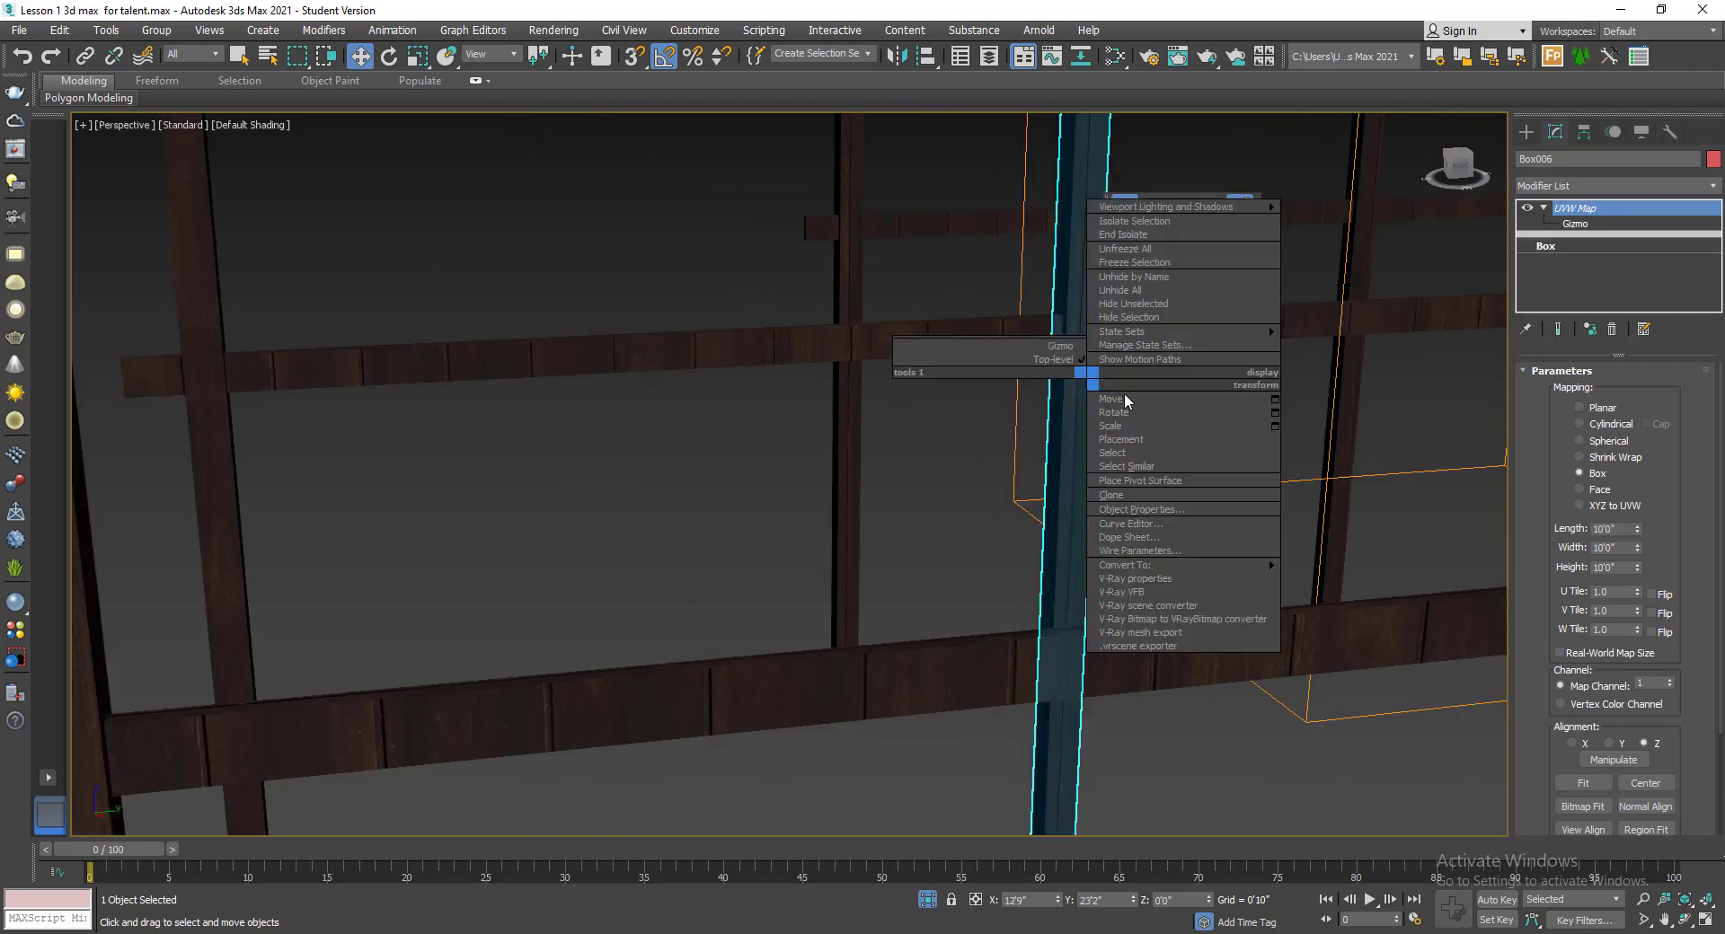
click(1585, 212)
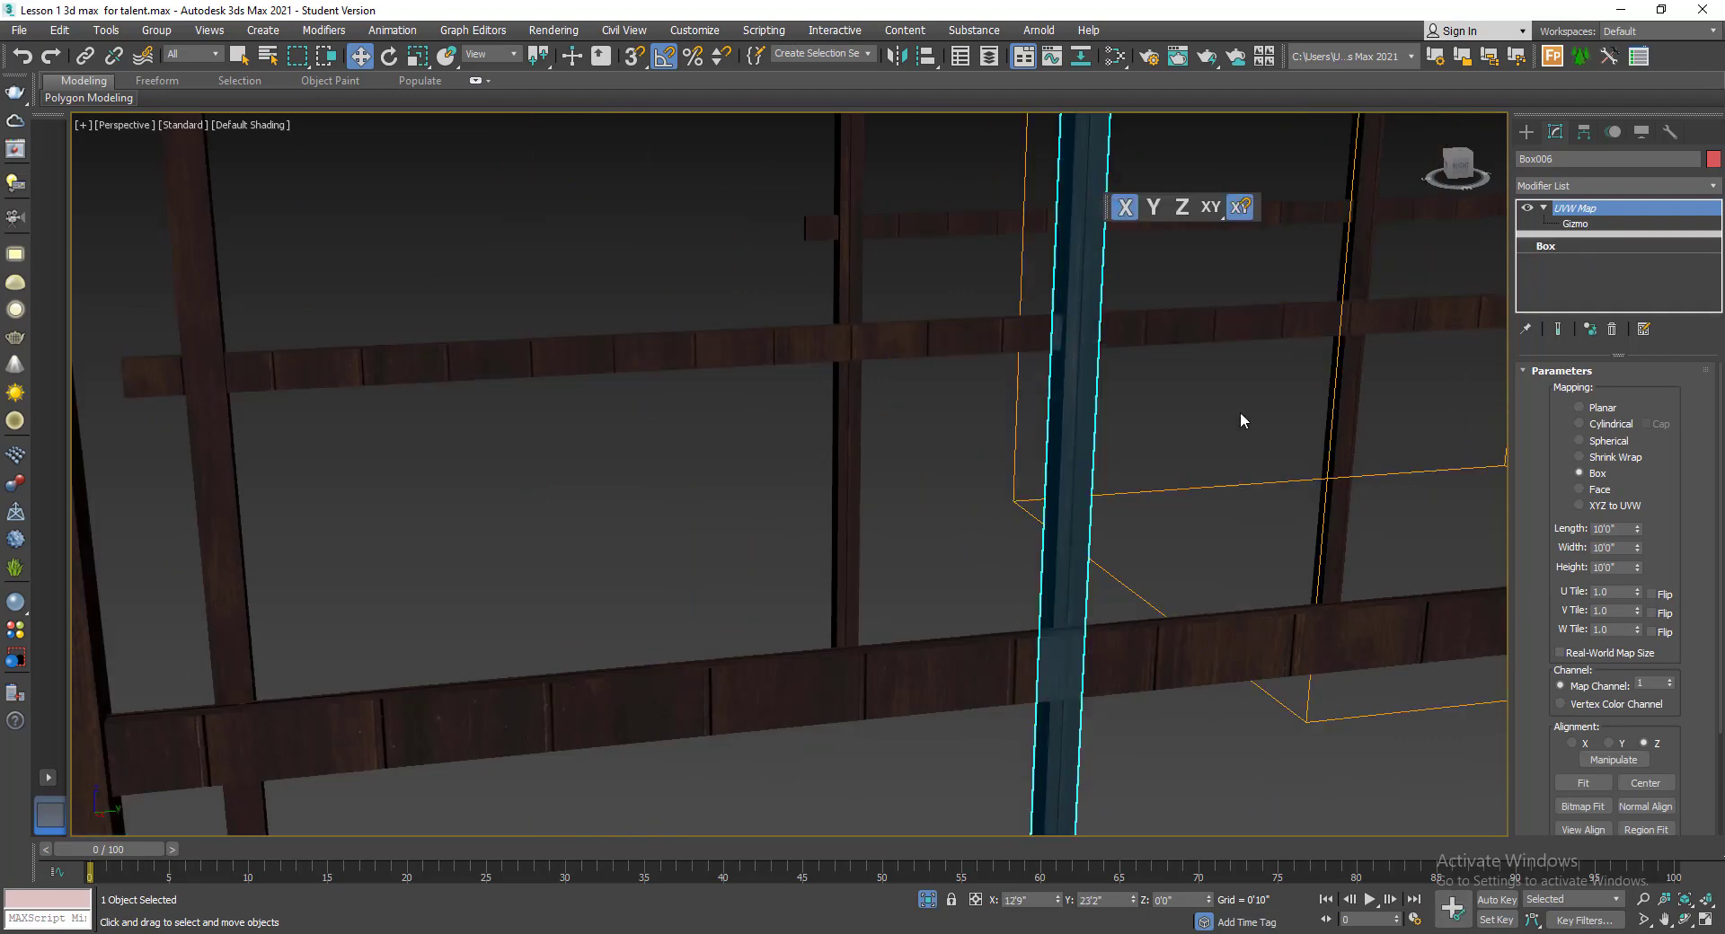
right_click(1055, 471)
click(890, 499)
scroll(898, 503, down, 6)
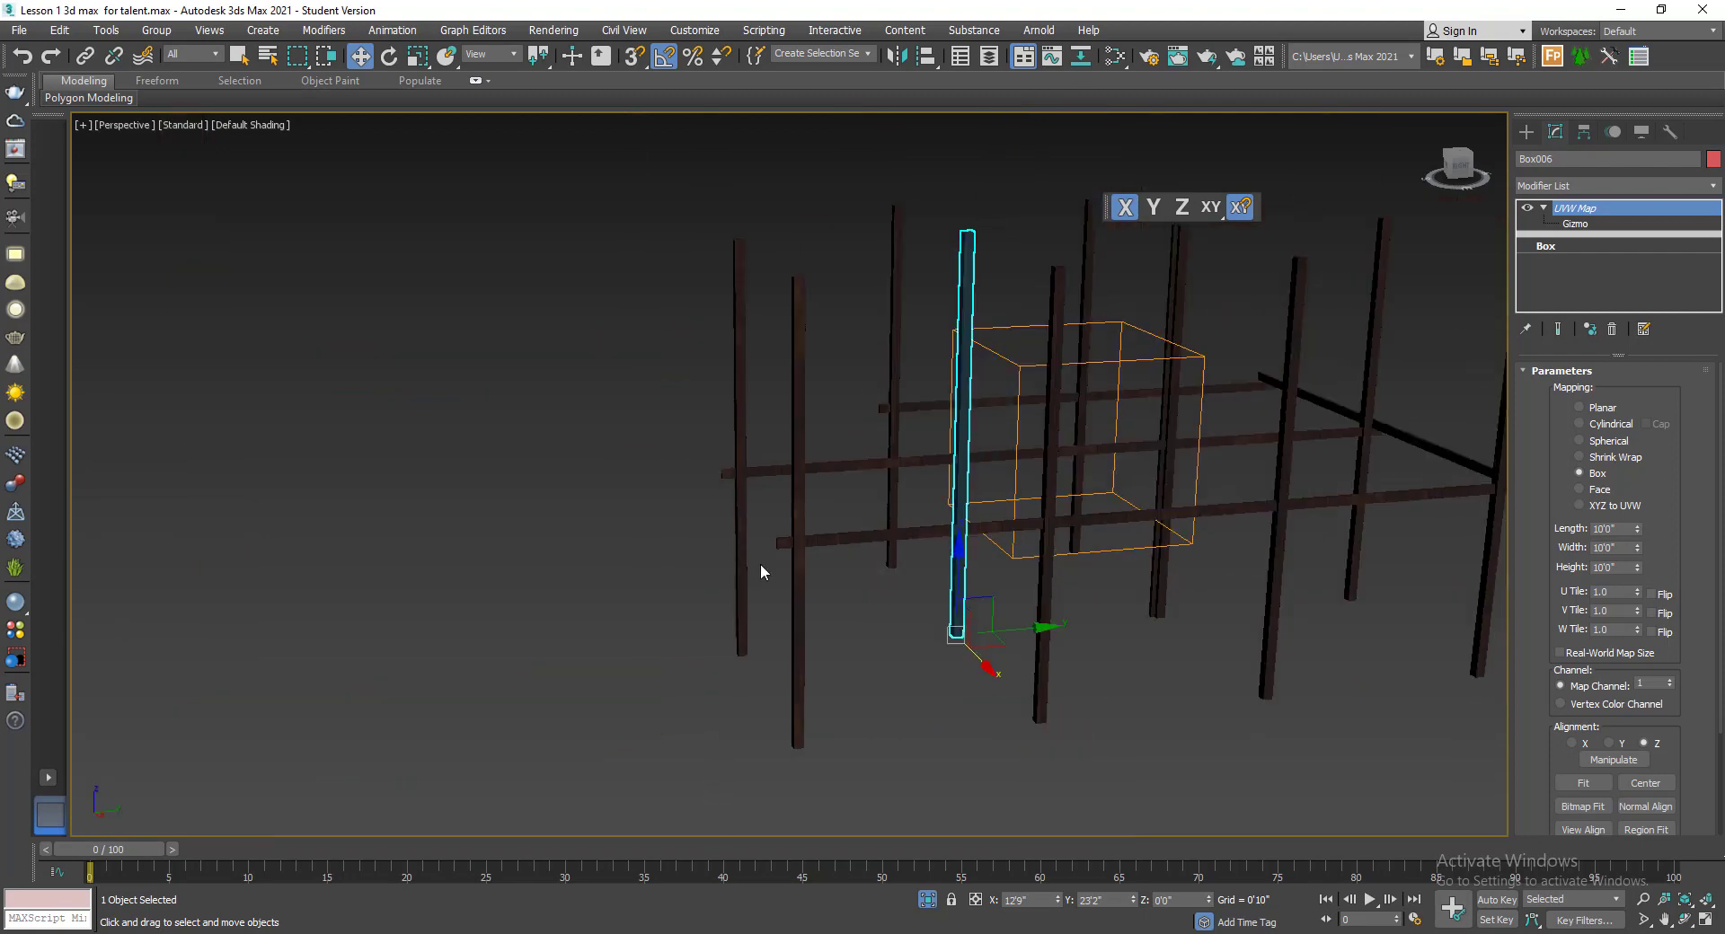
- Convert the neighbouring front post Box010 to an Editable Poly
click(794, 611)
click(1045, 573)
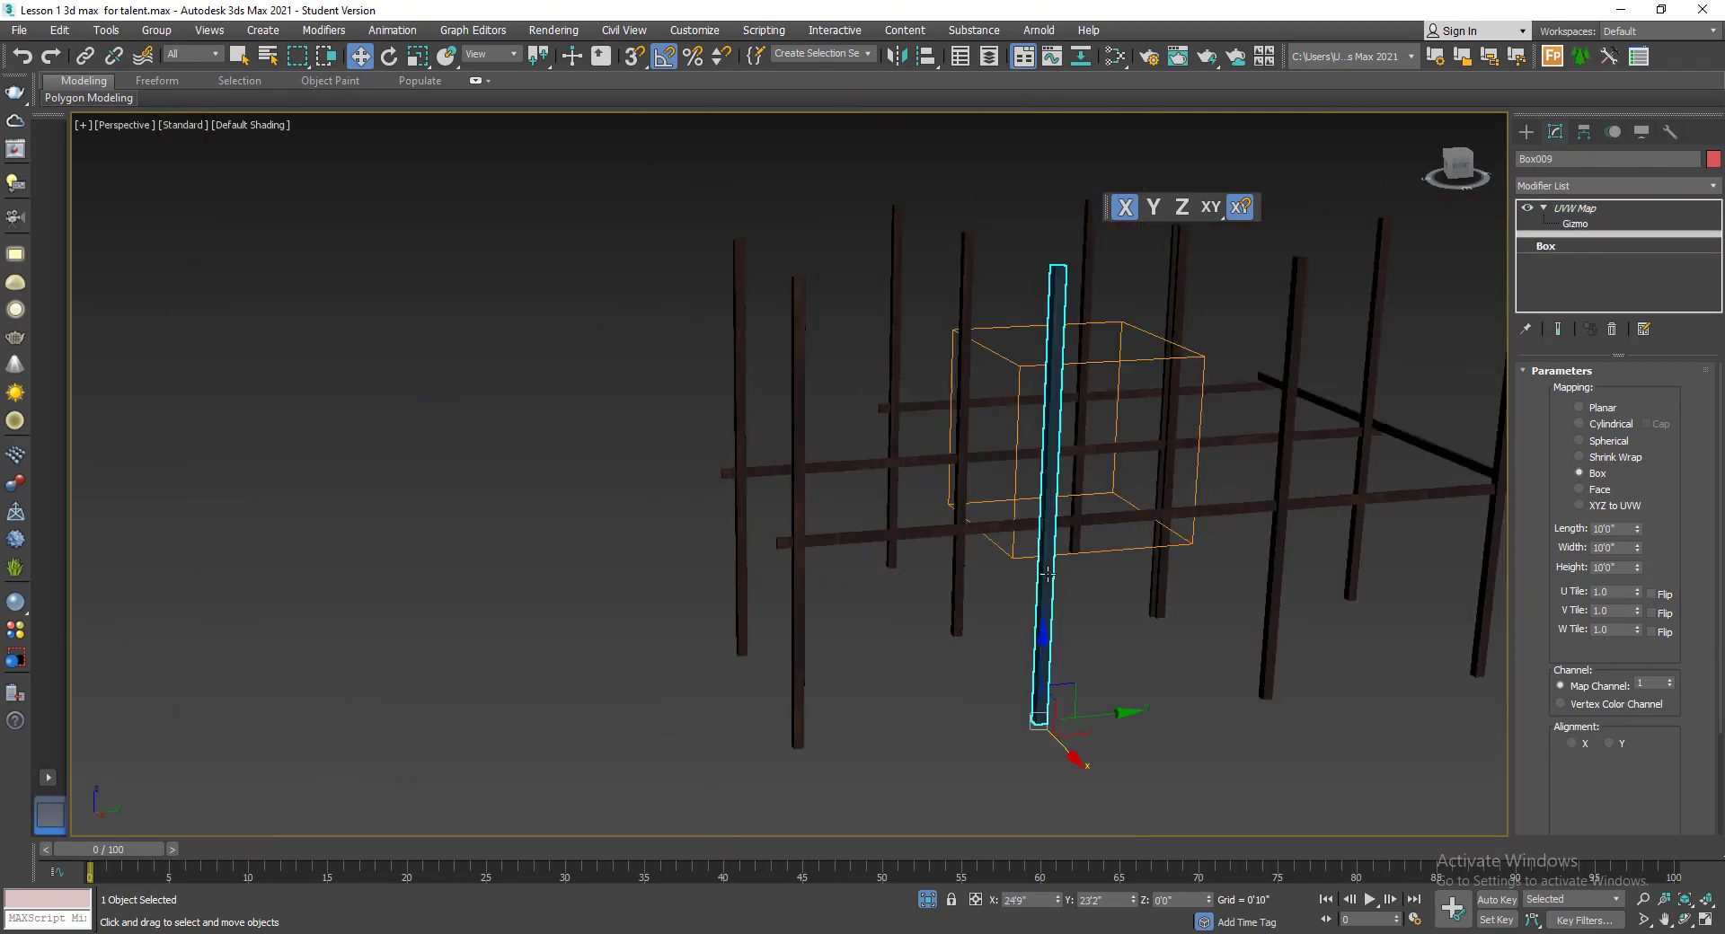
right_click(1044, 564)
mouse_move(1218, 757)
click(1307, 770)
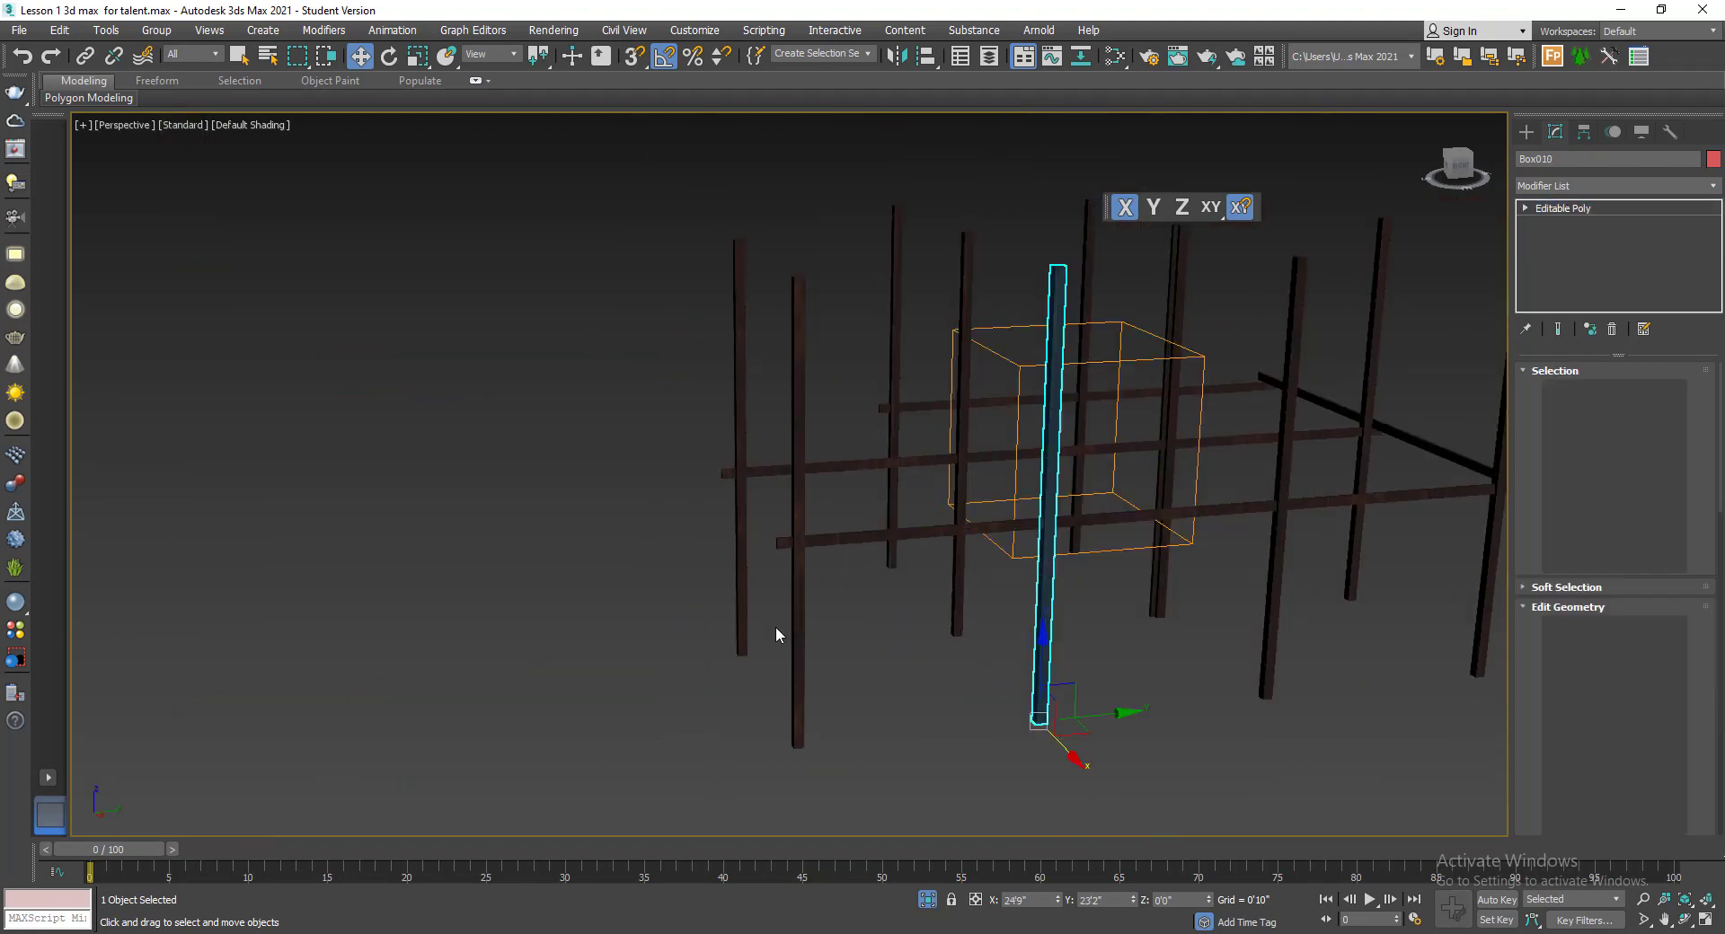
- Copy the adjusted UVW Map modifier from the corner post Box009
click(798, 620)
right_click(1610, 208)
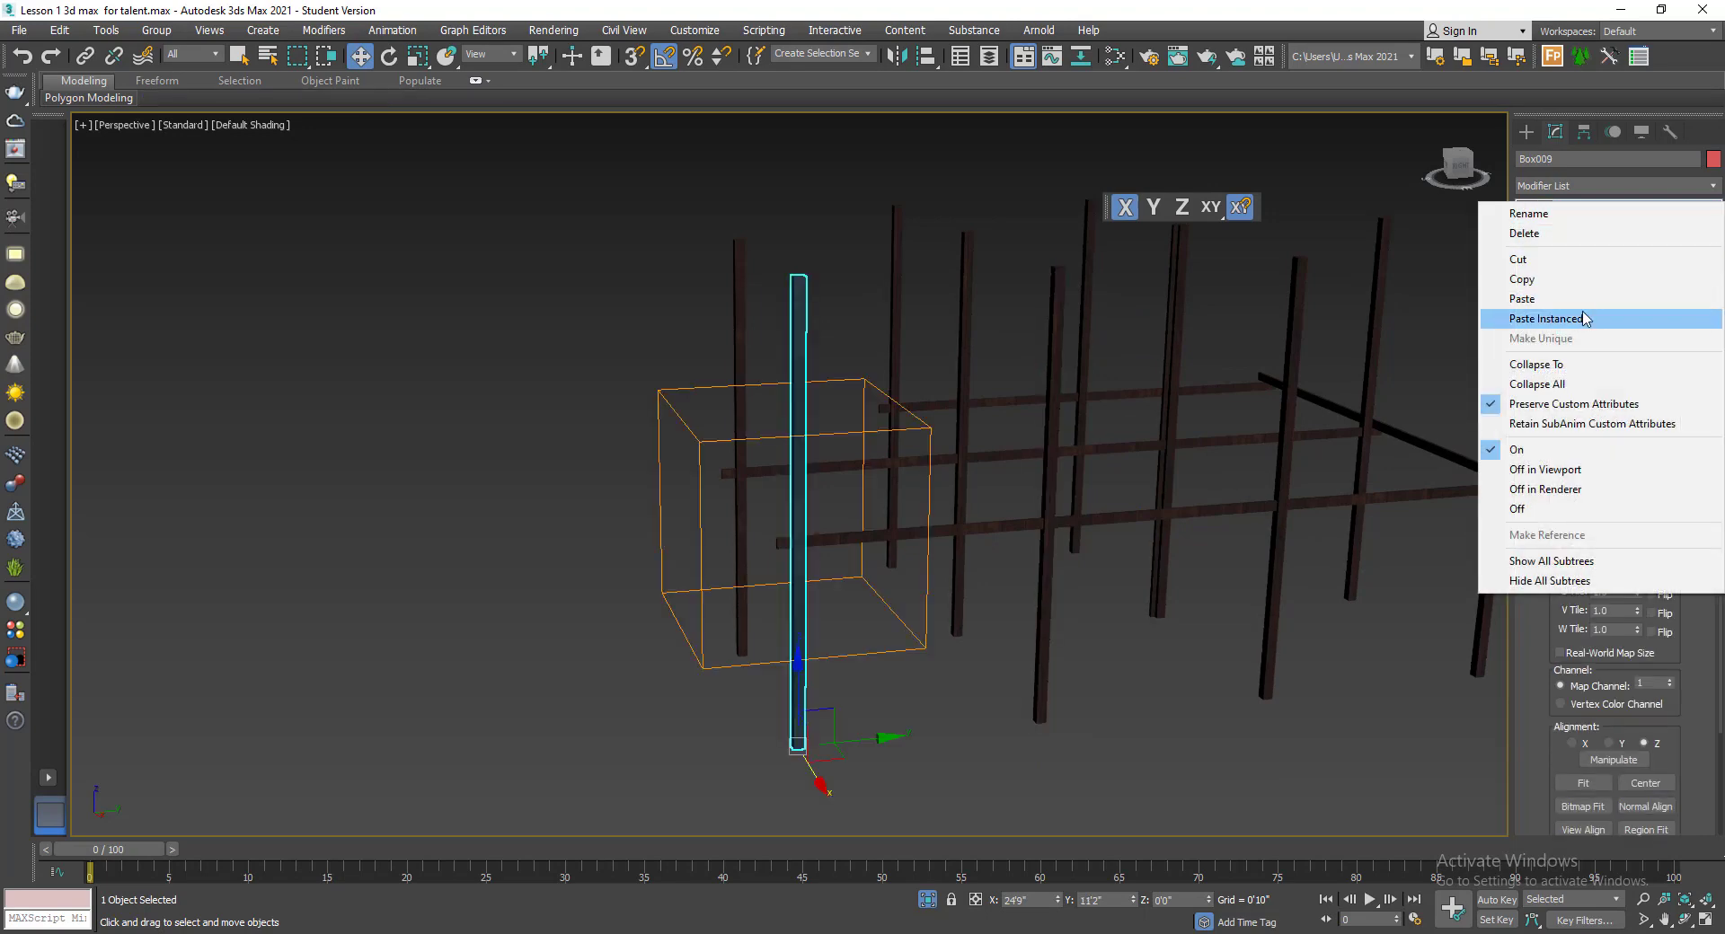
click(1528, 281)
scroll(1101, 618, up, 3)
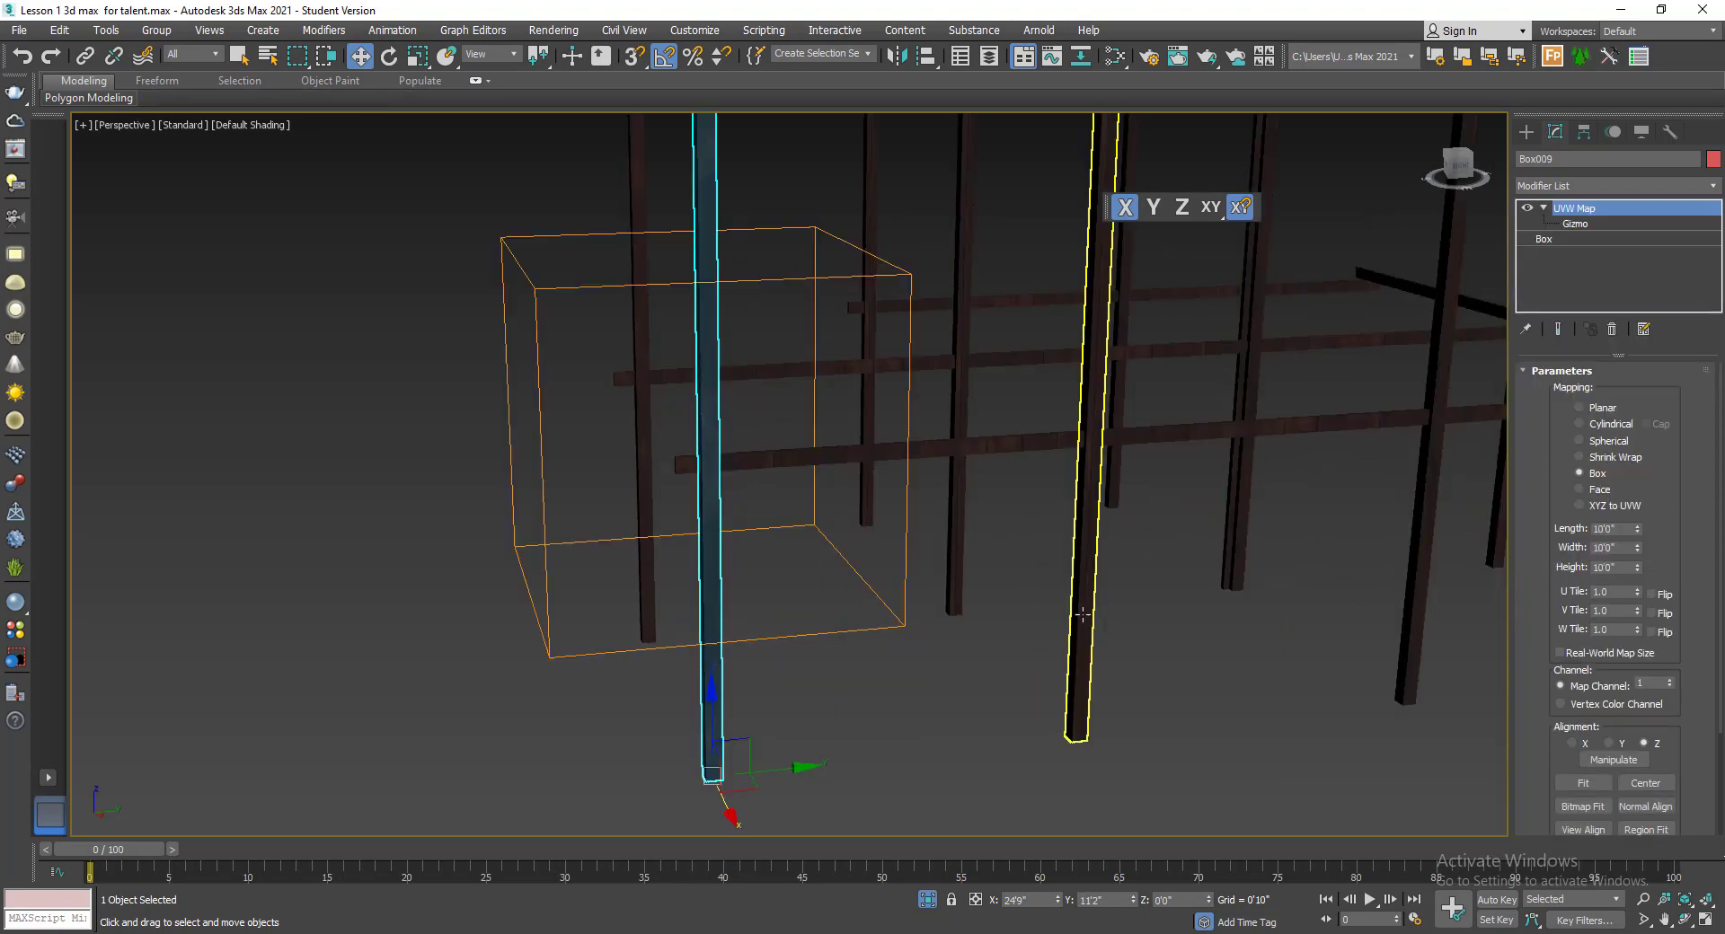
- Paste the copied UVW Map modifier onto the neighbouring front post Box010
click(1082, 614)
right_click(1613, 221)
click(1596, 232)
scroll(1174, 562, up, 3)
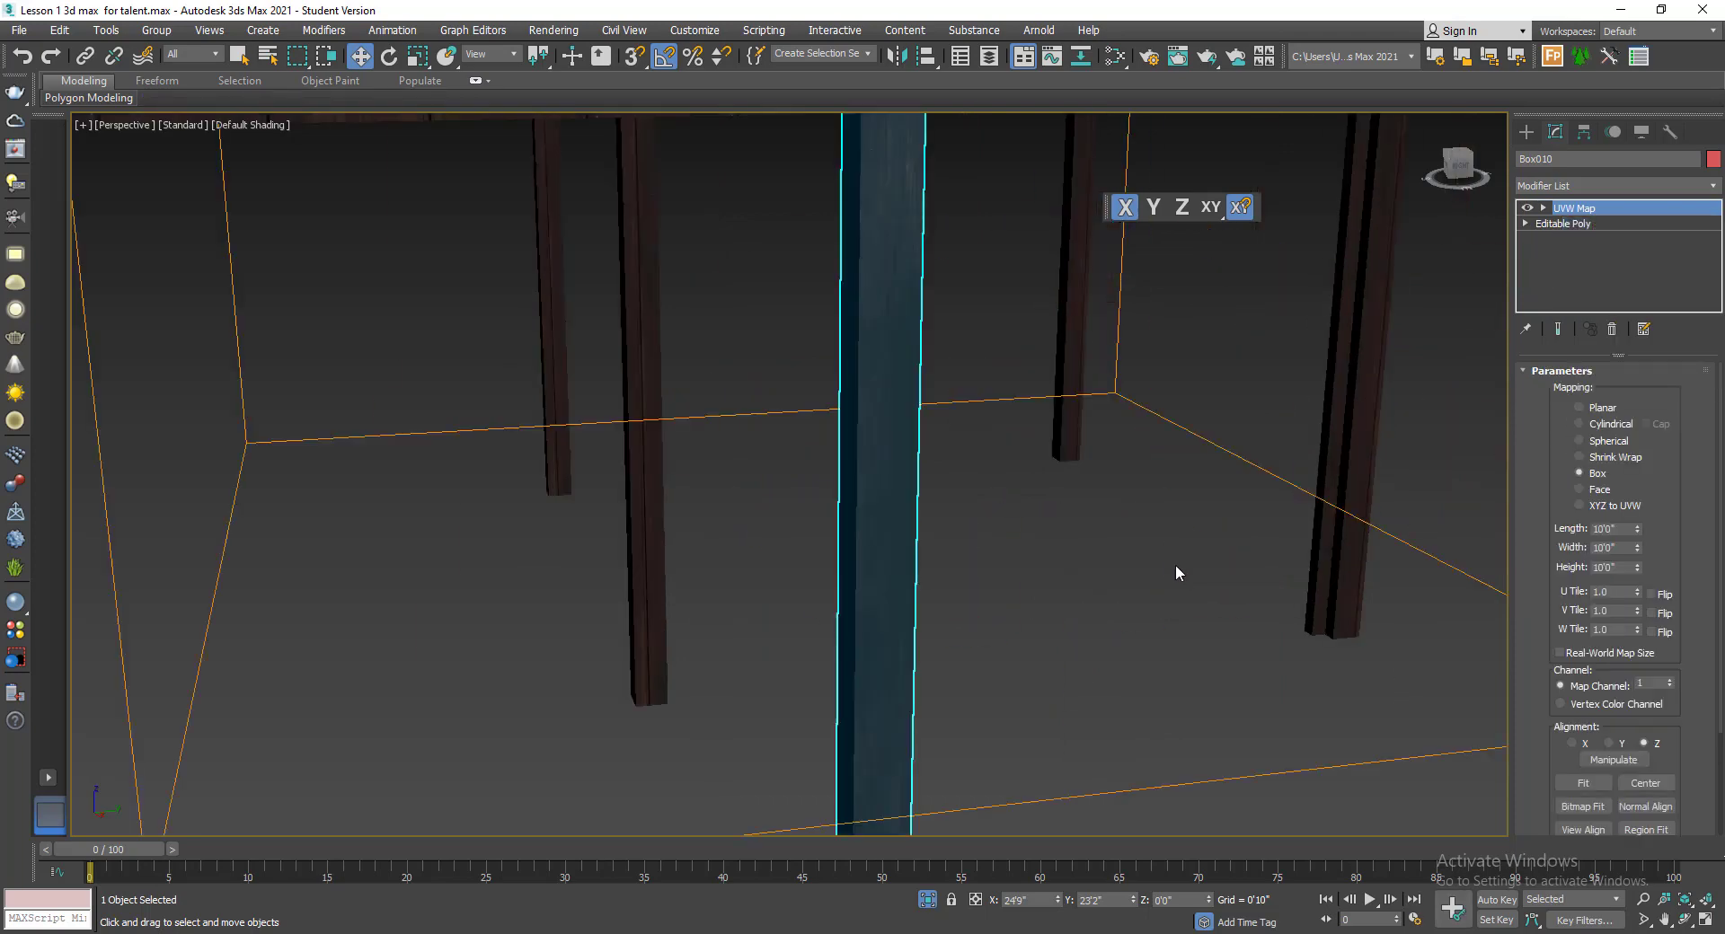
scroll(1177, 573, down, 5)
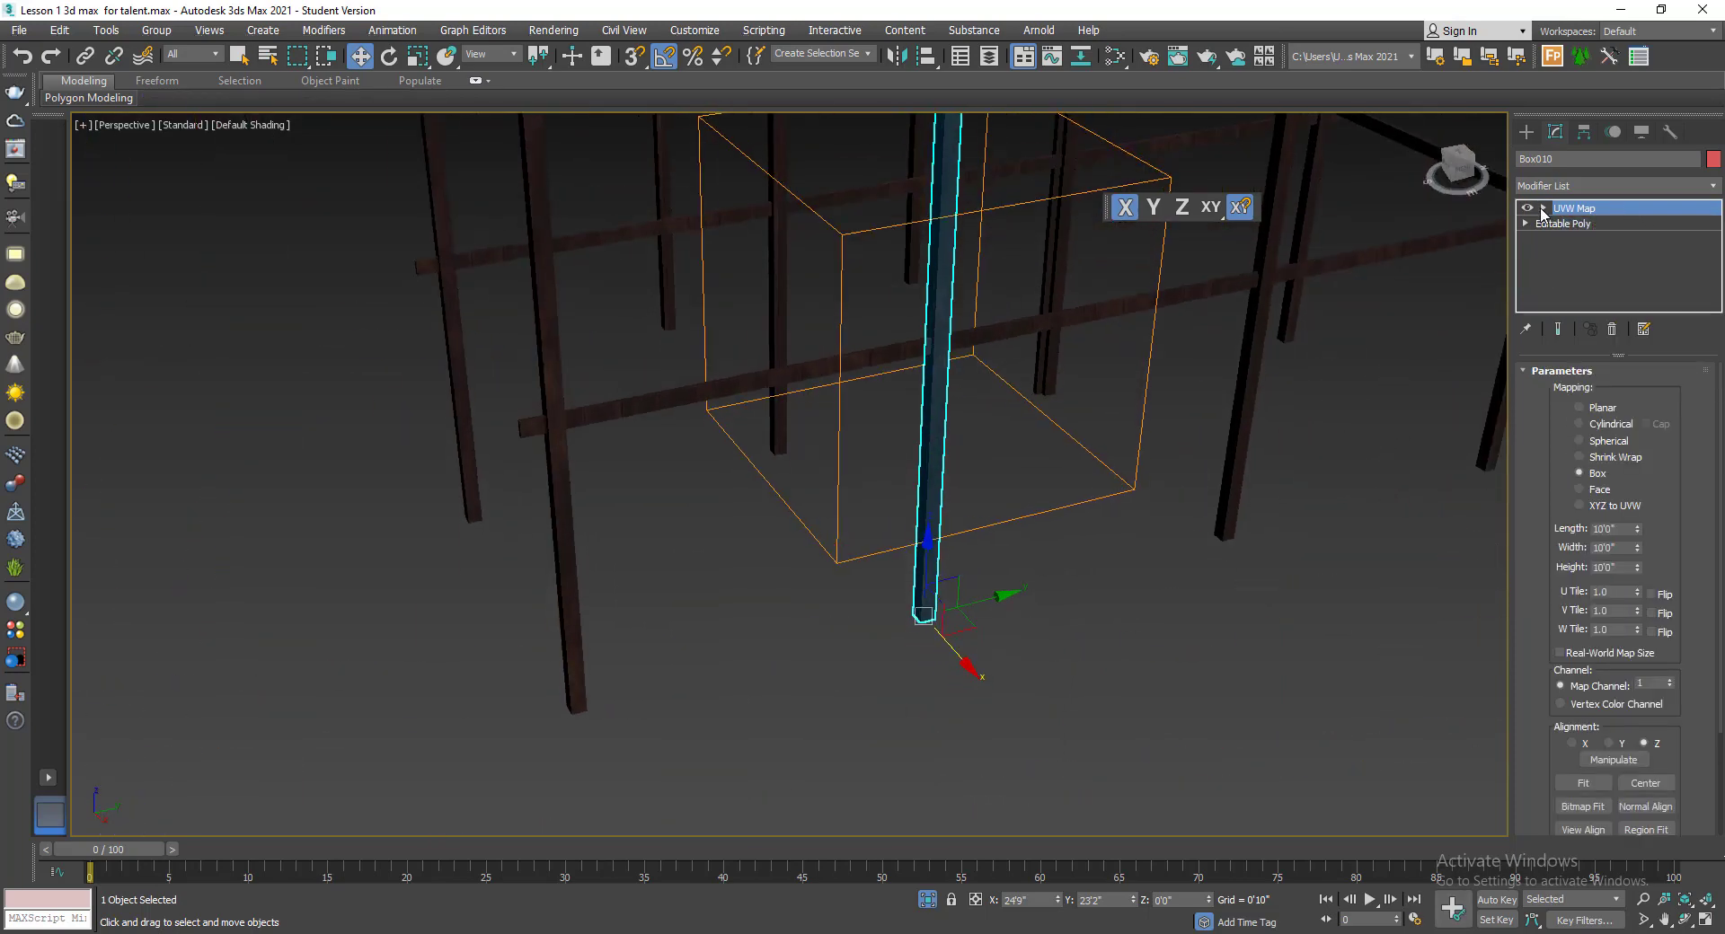
- Examine the UVW Map gizmo and the wood texture on post Box010 from several angles, then leave gizmo level
click(1575, 224)
scroll(966, 602, up, 3)
scroll(973, 579, up, 4)
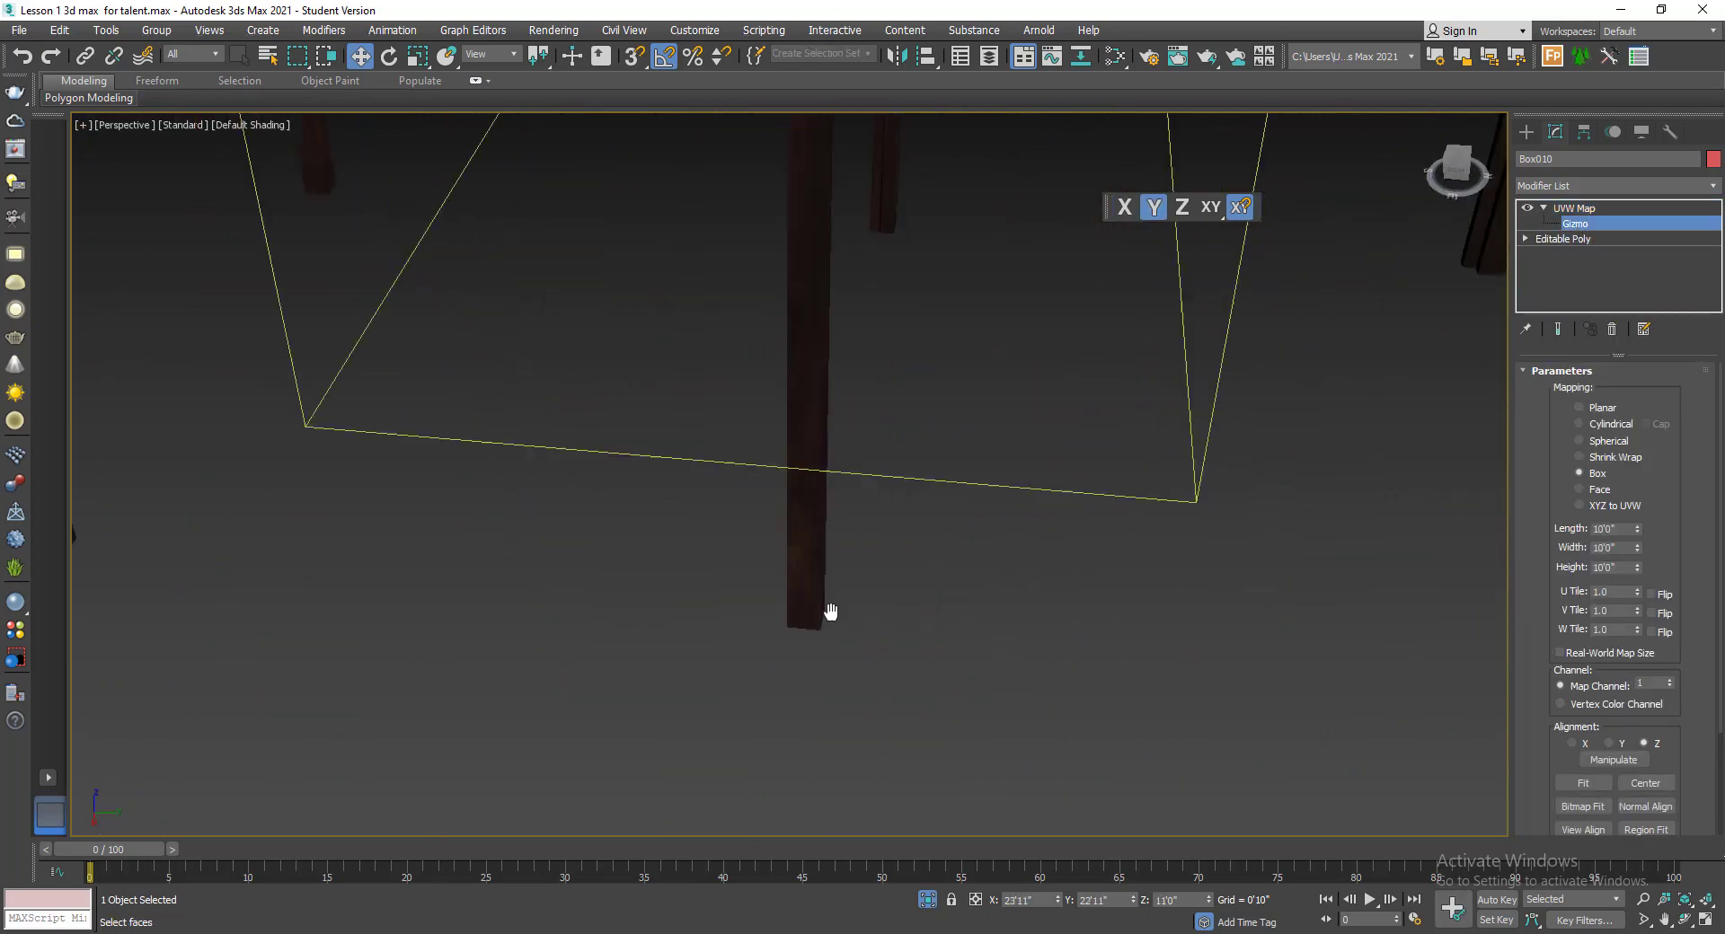
alt+middle_drag(785, 572, 778, 637)
scroll(784, 648, down, 5)
scroll(791, 661, up, 5)
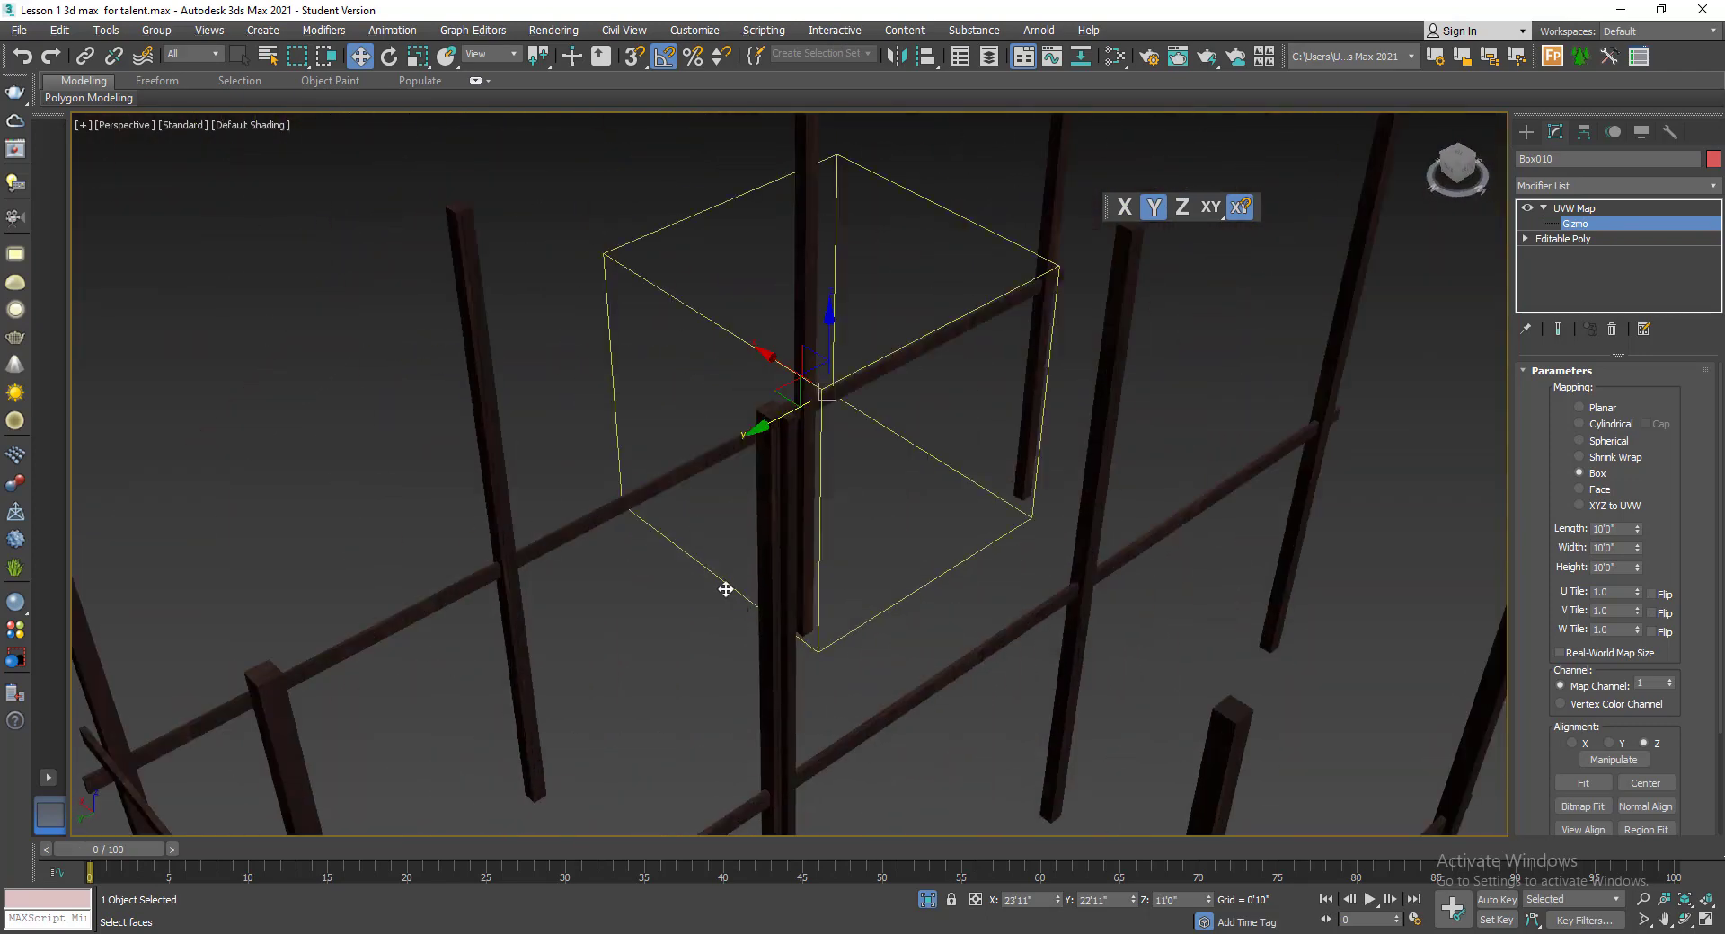
scroll(499, 444, down, 6)
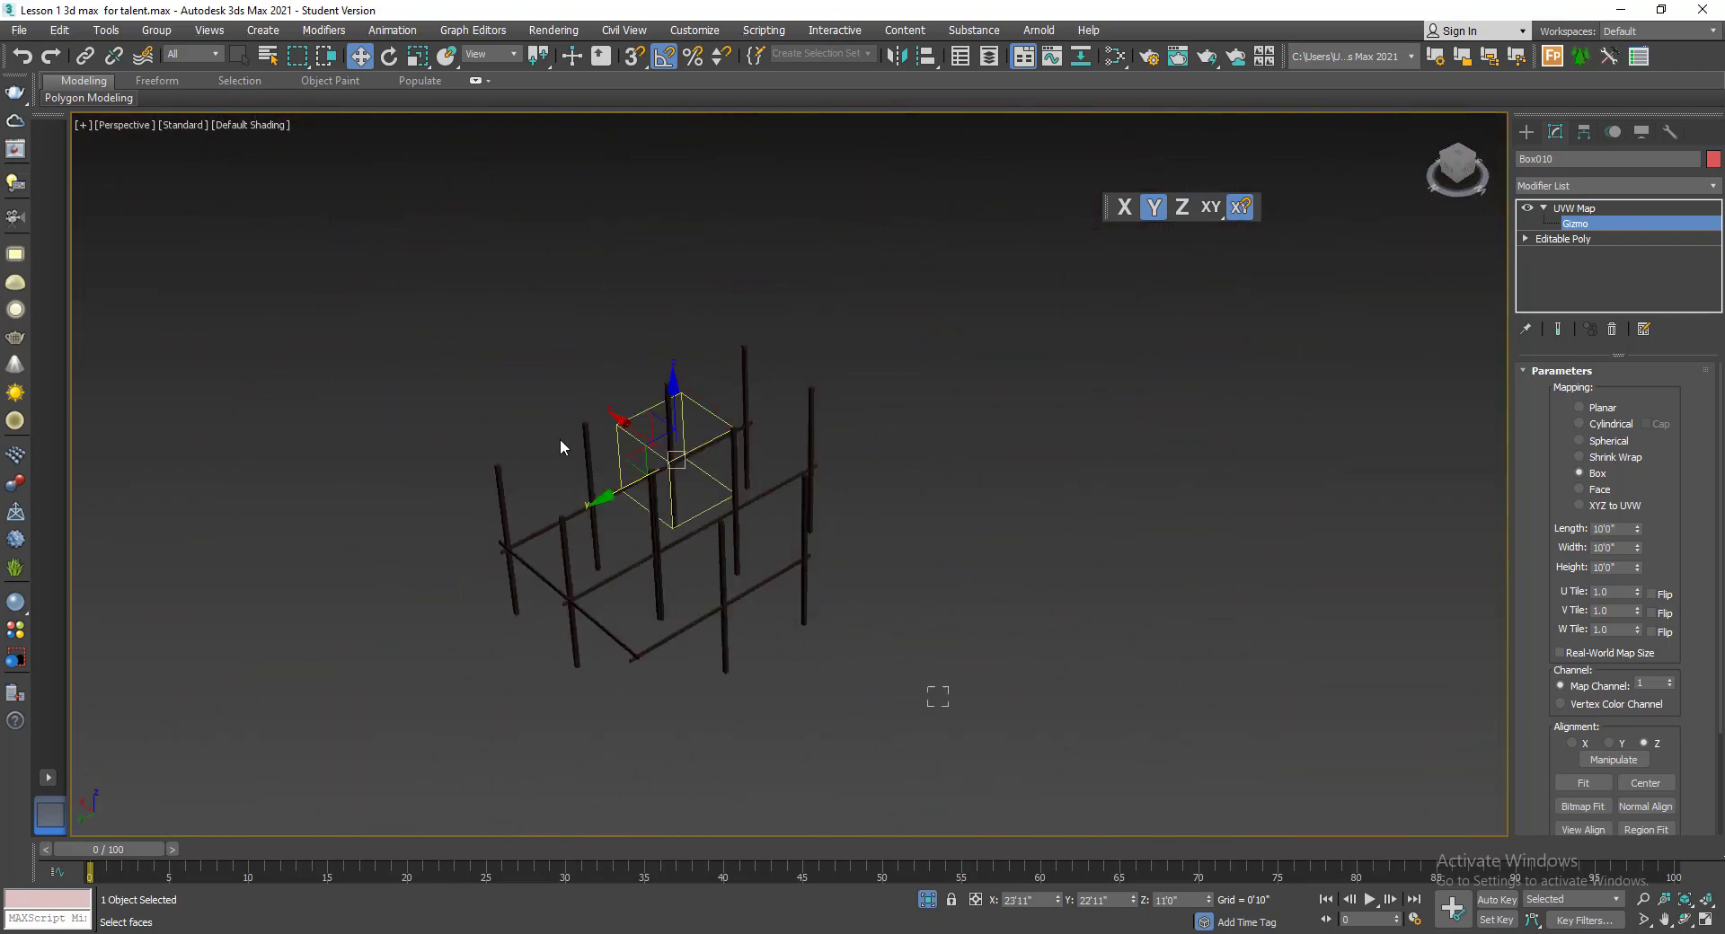
right_click(544, 310)
click(1059, 515)
click(1574, 209)
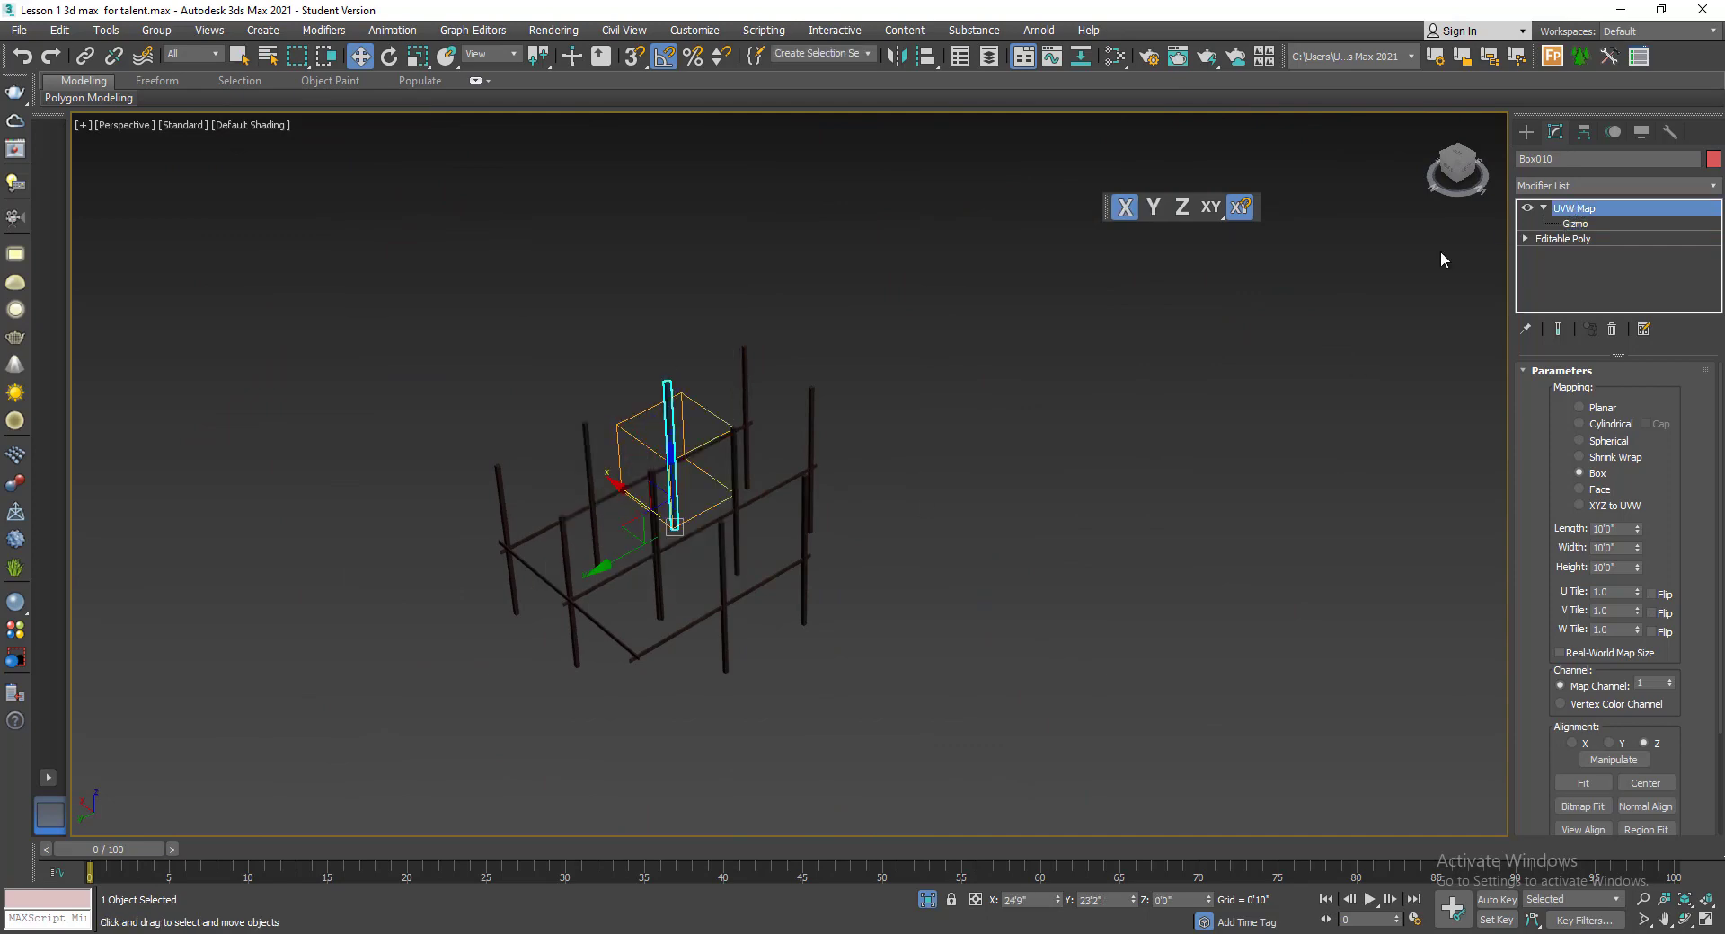
- Convert all the isolated posts and beams to Editable Poly
key(ctrl+a)
right_click(570, 237)
mouse_move(683, 418)
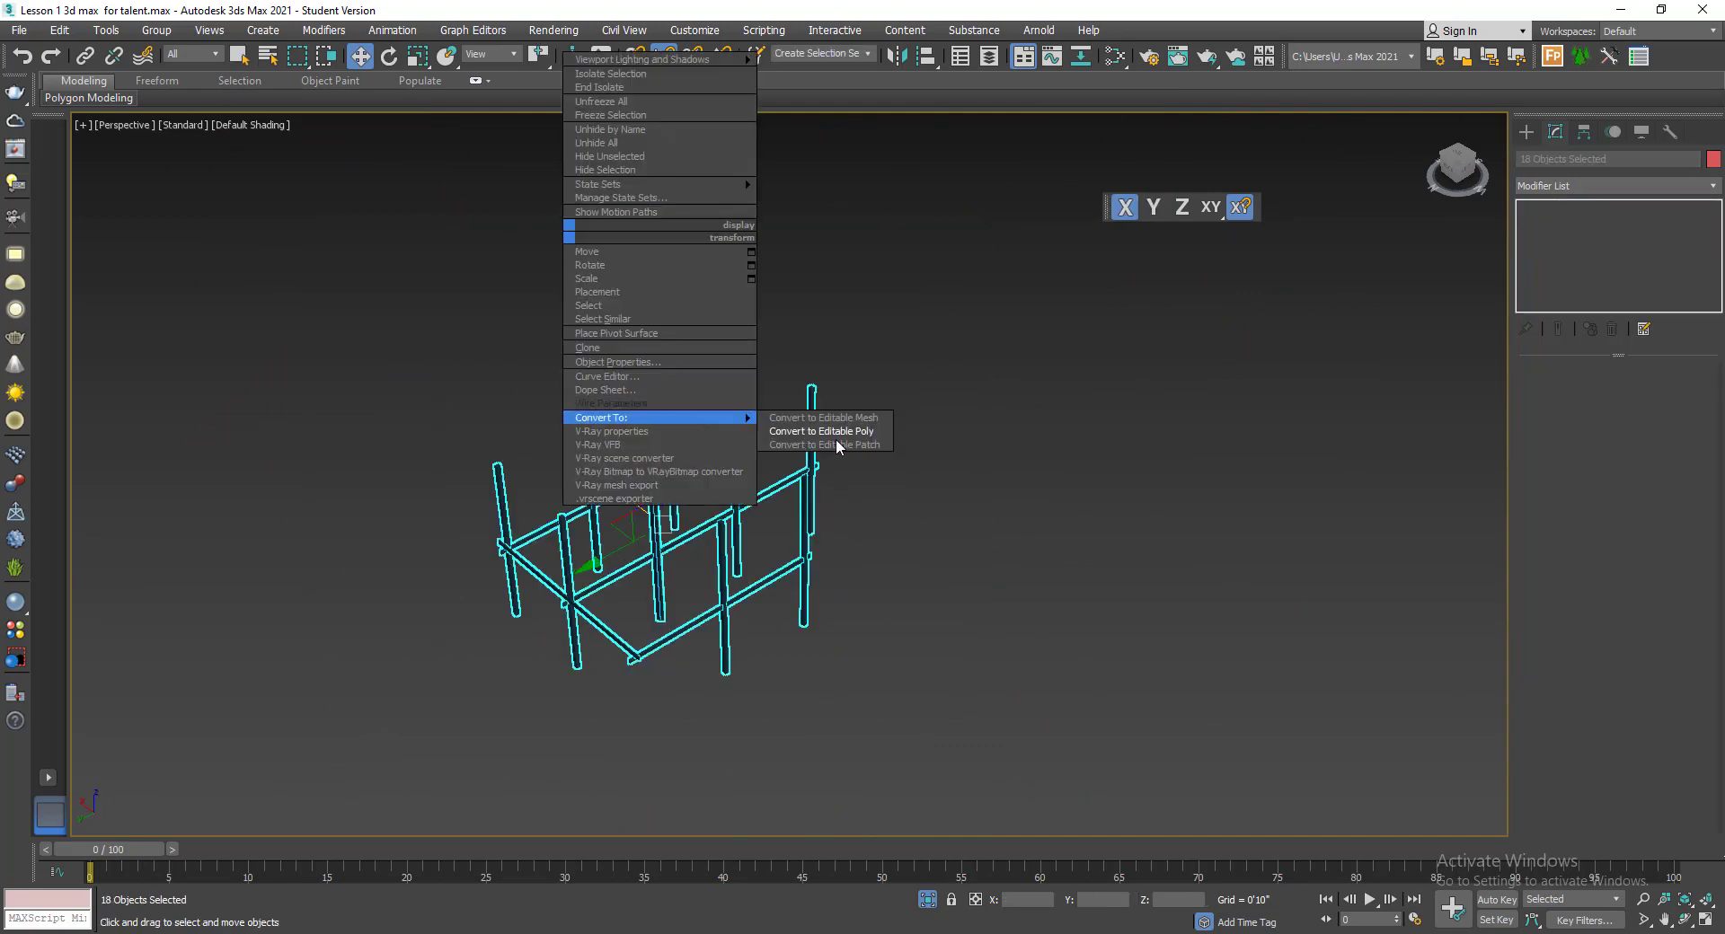
click(852, 437)
scroll(608, 462, up, 10)
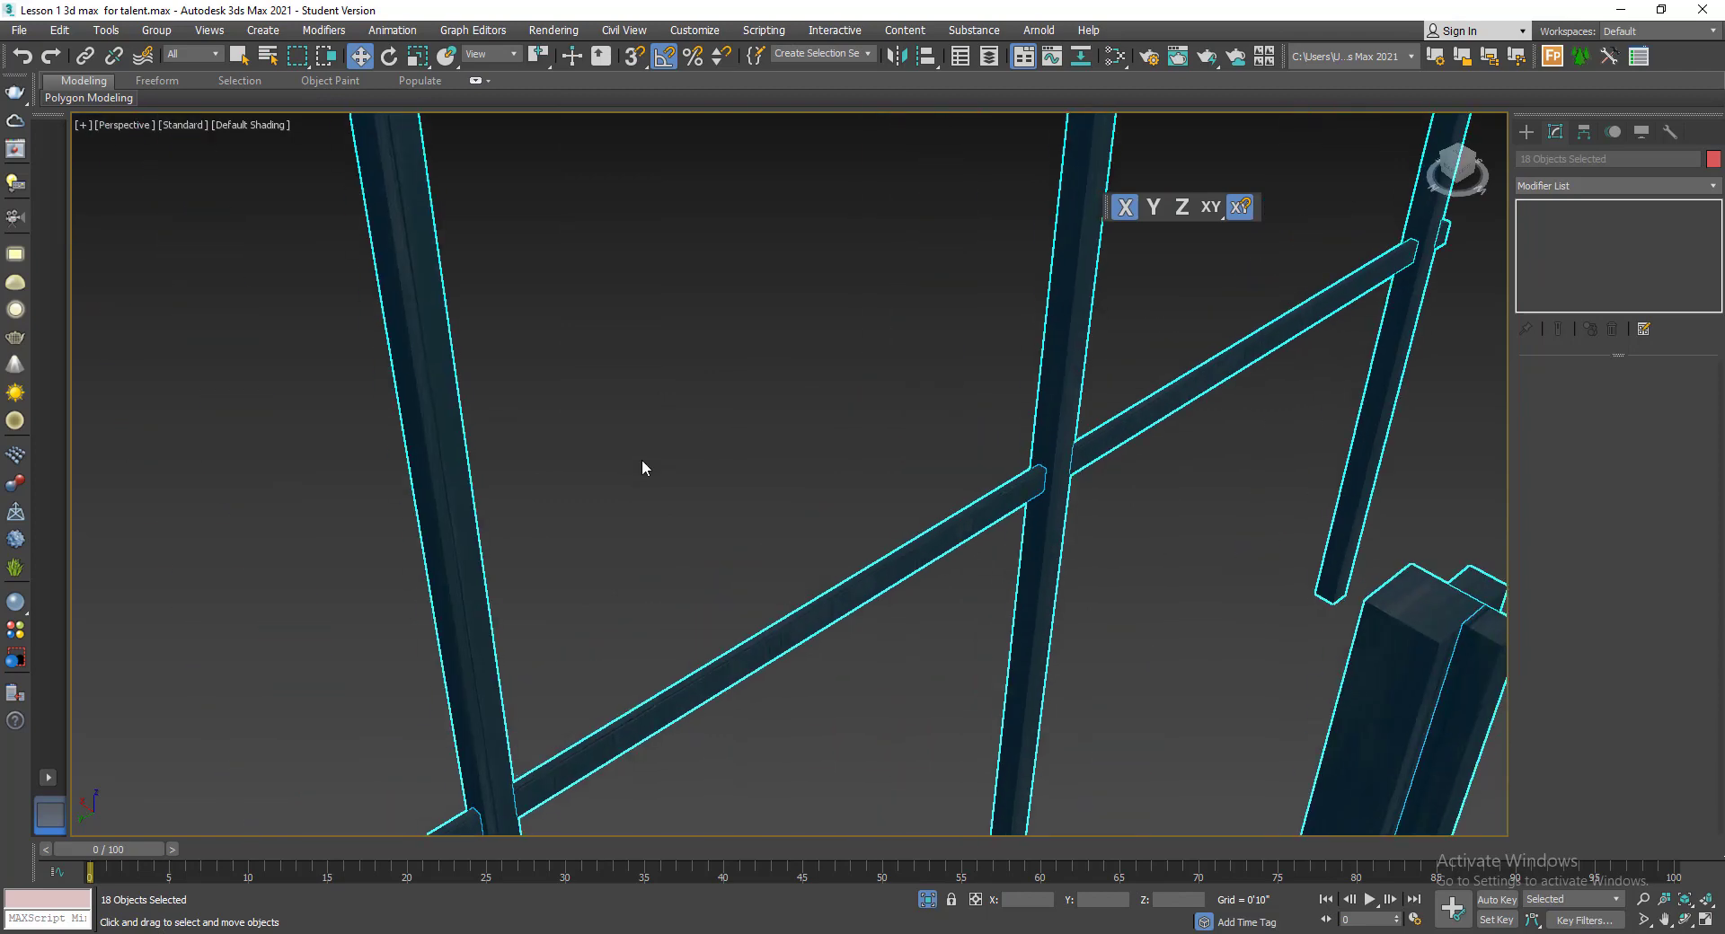
- Paste the UVW Map modifier onto post Box759 and check its wood texture
click(643, 470)
click(462, 521)
right_click(1605, 201)
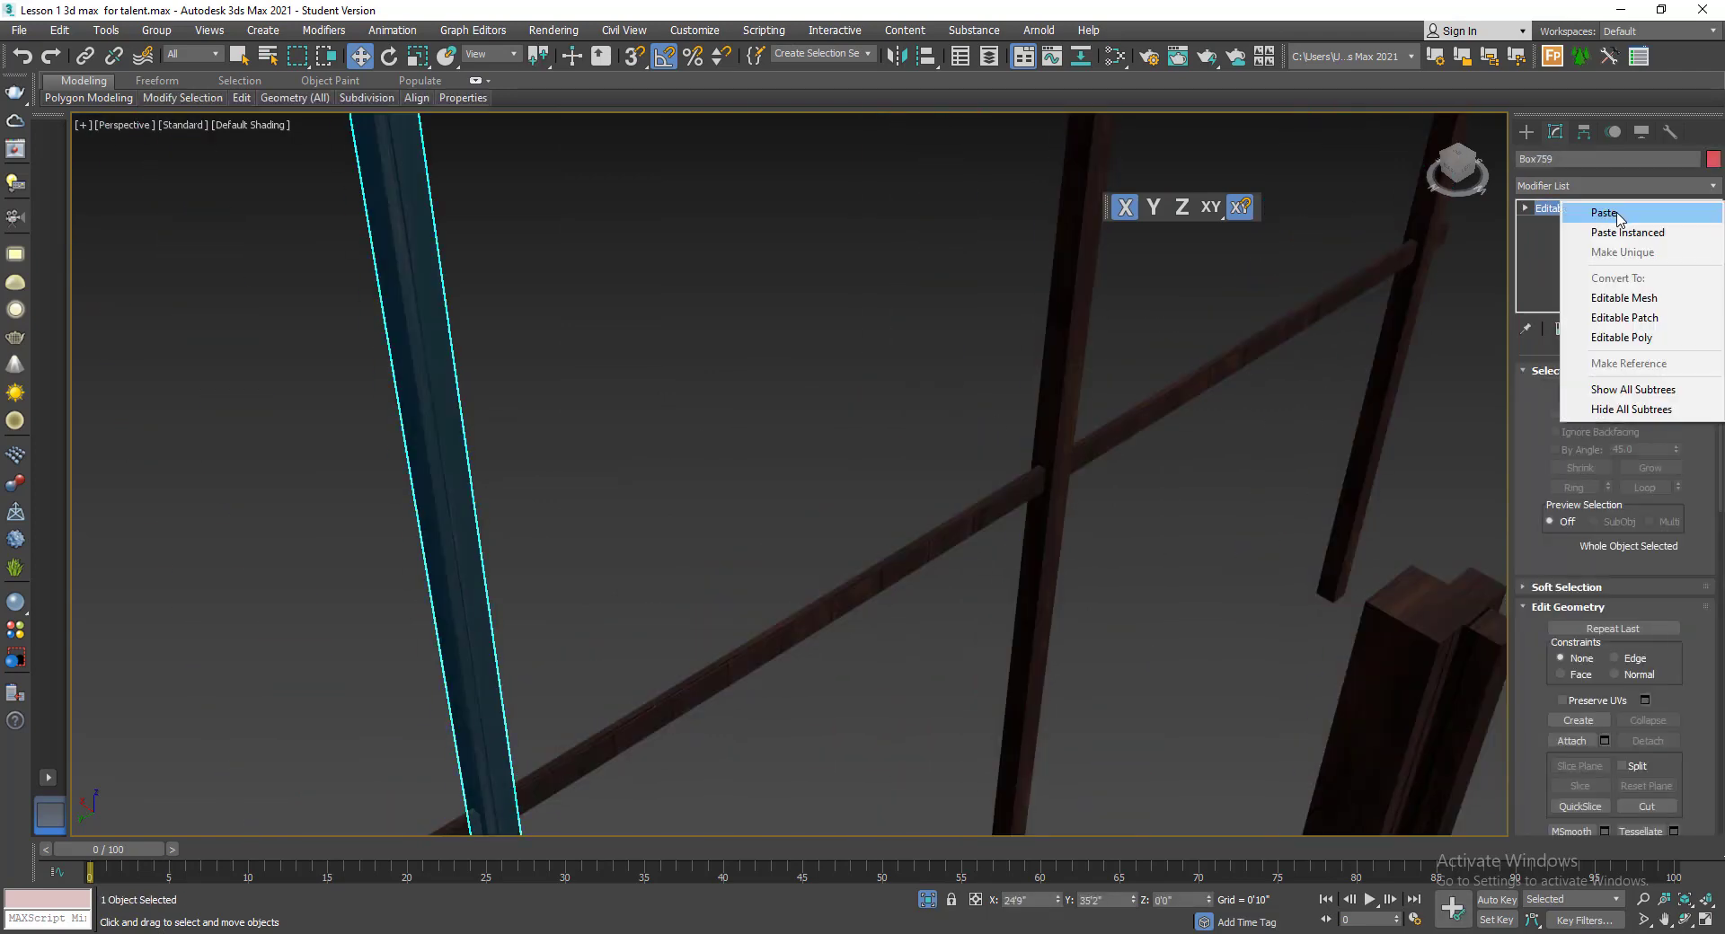
click(1616, 214)
alt+middle_drag(710, 517, 641, 548)
scroll(677, 553, up, 4)
scroll(646, 543, down, 3)
scroll(640, 526, up, 3)
scroll(712, 554, down, 8)
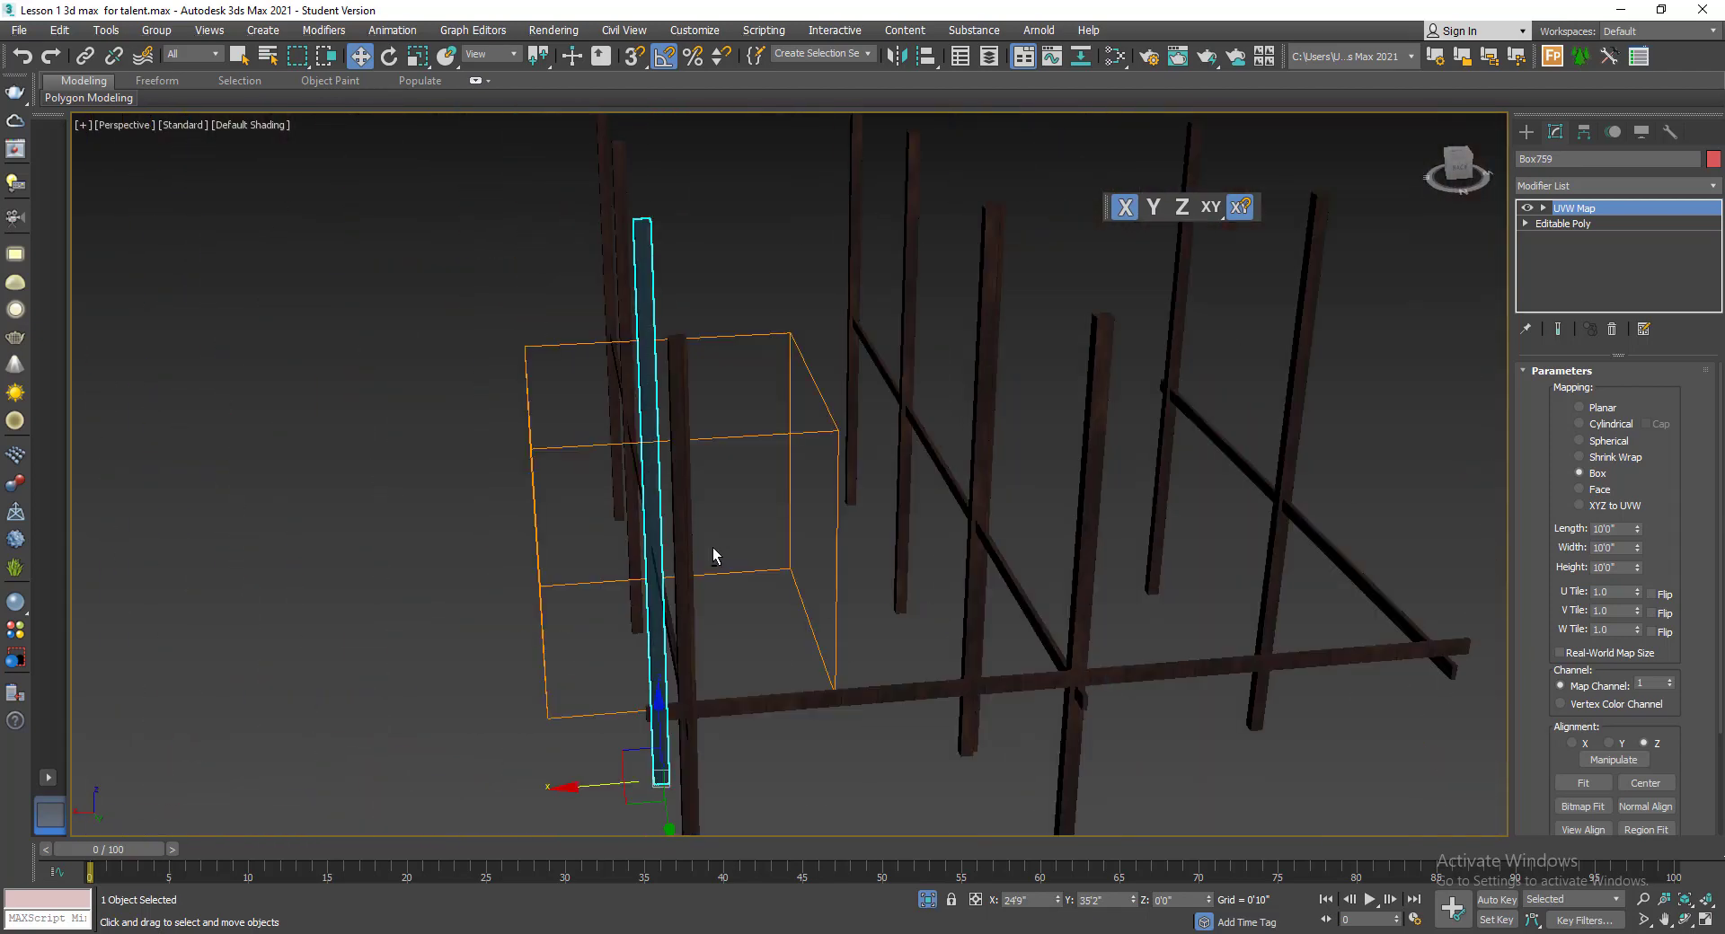
- Move post Box759 aside along X, then delete it and the duplicate post Box760 that overlaps the same spot
scroll(607, 752, up, 4)
scroll(638, 789, up, 2)
middle_drag(639, 771, 563, 672)
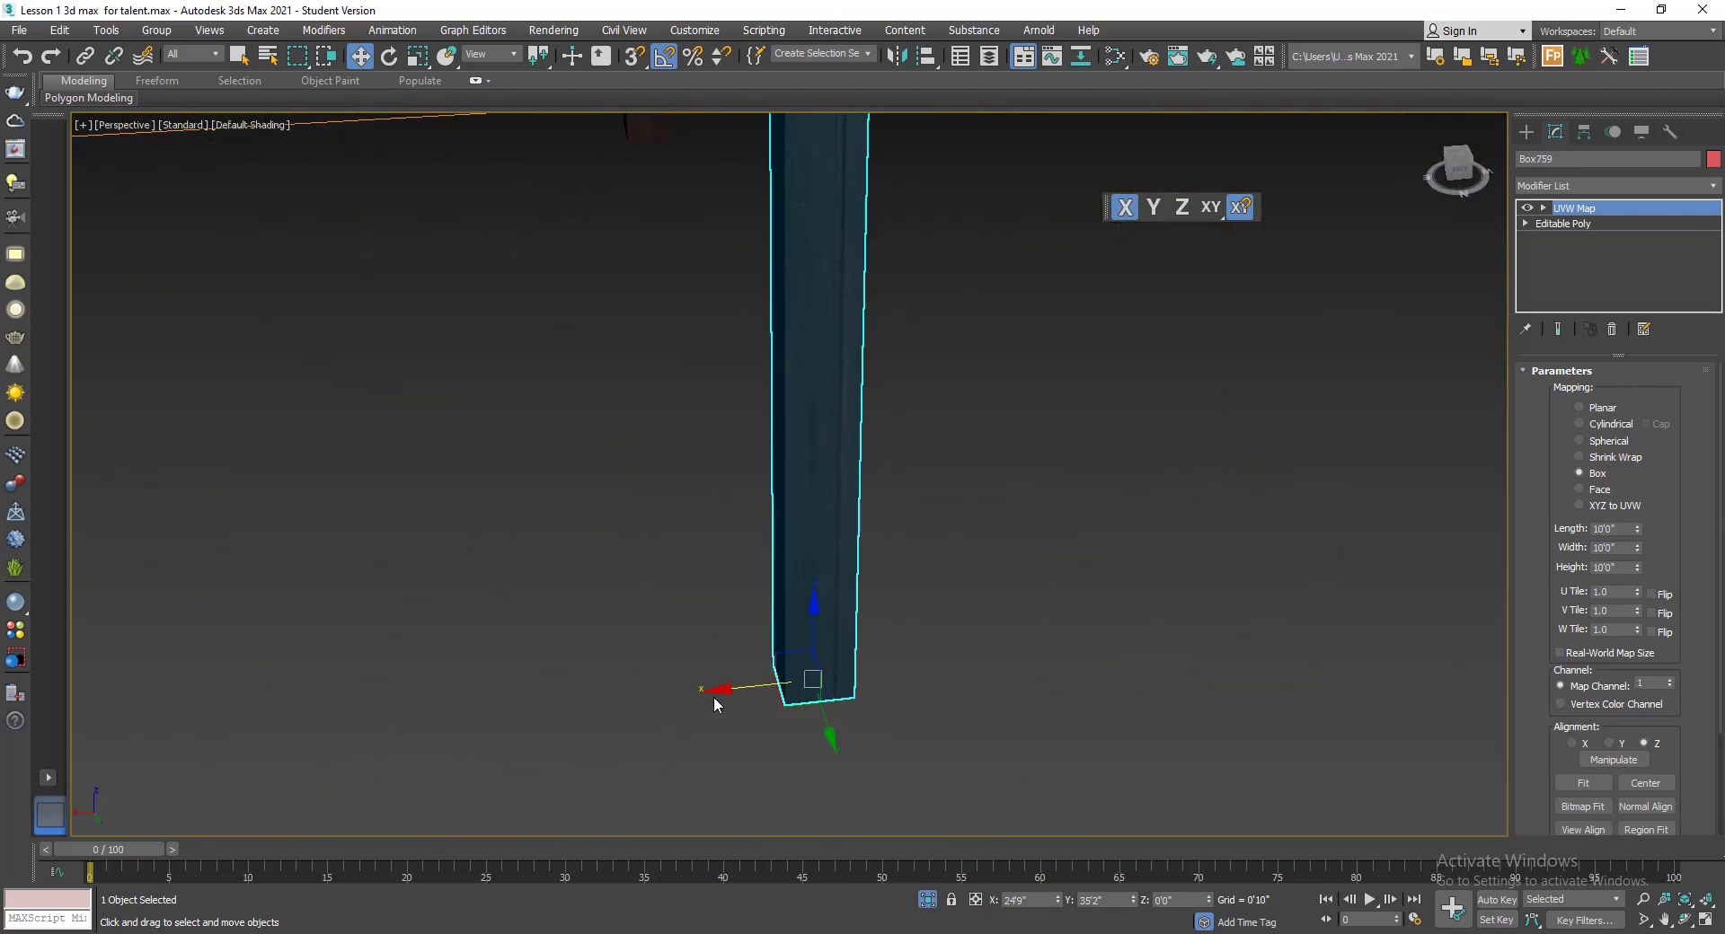
drag(723, 692, 995, 664)
scroll(875, 689, down, 4)
scroll(875, 688, down, 3)
mouse_move(875, 688)
alt+middle_down()
mouse_move(904, 707)
mouse_move(899, 694)
alt+middle_up()
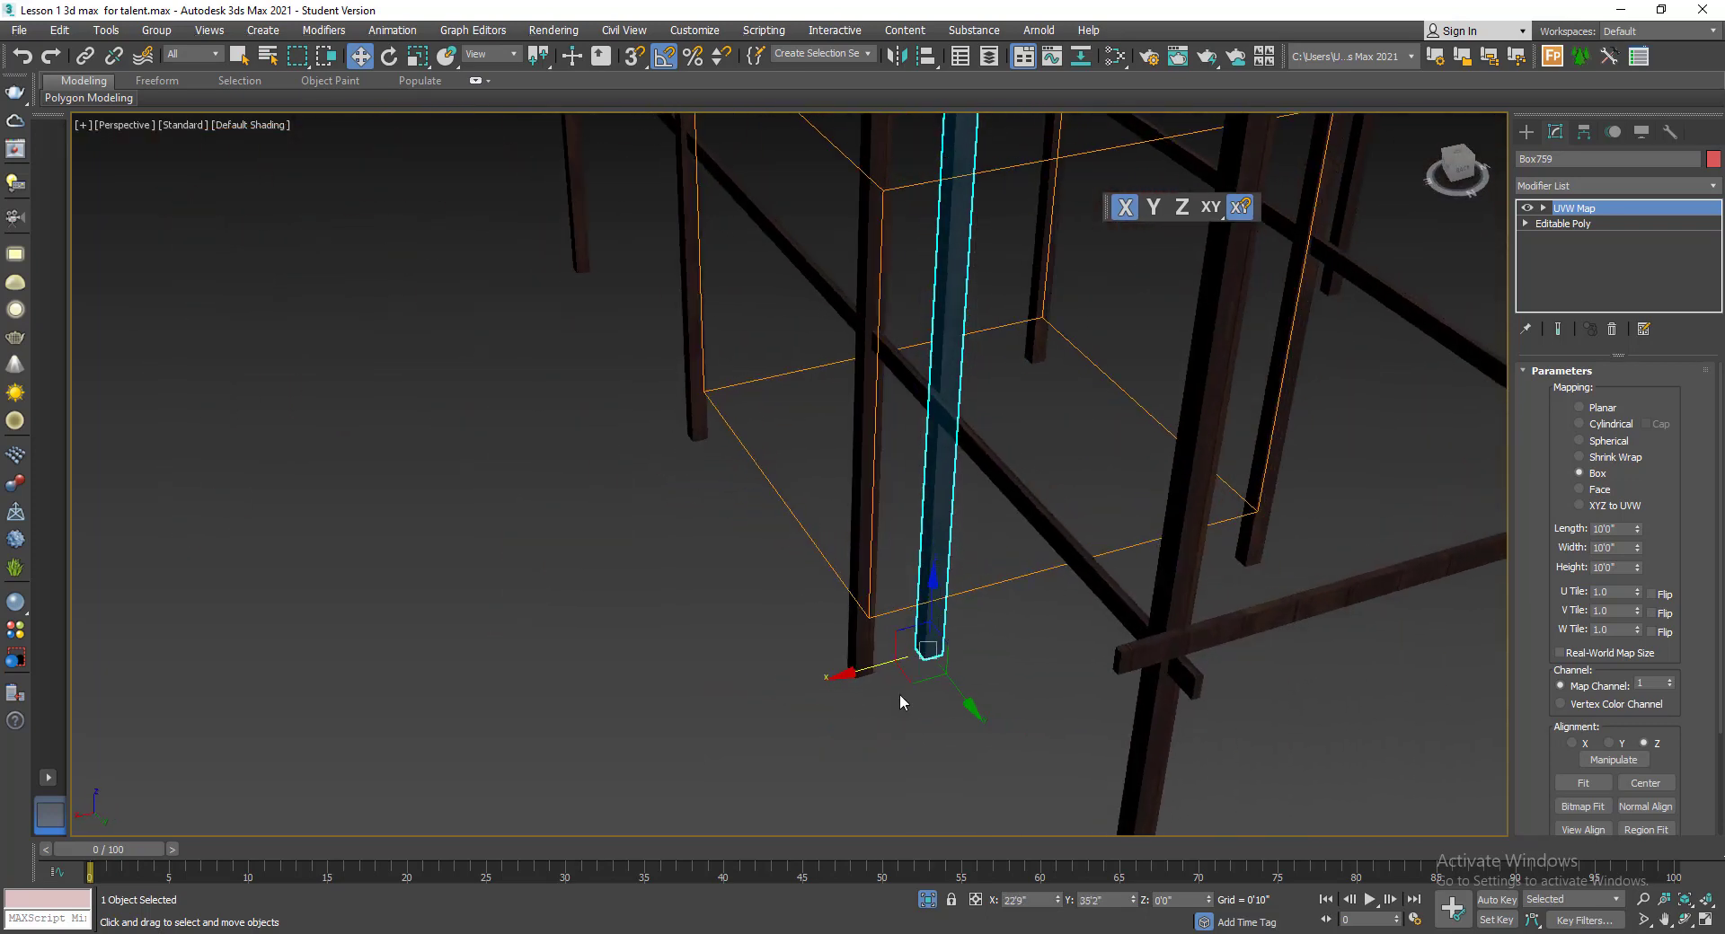
click(898, 694)
click(862, 642)
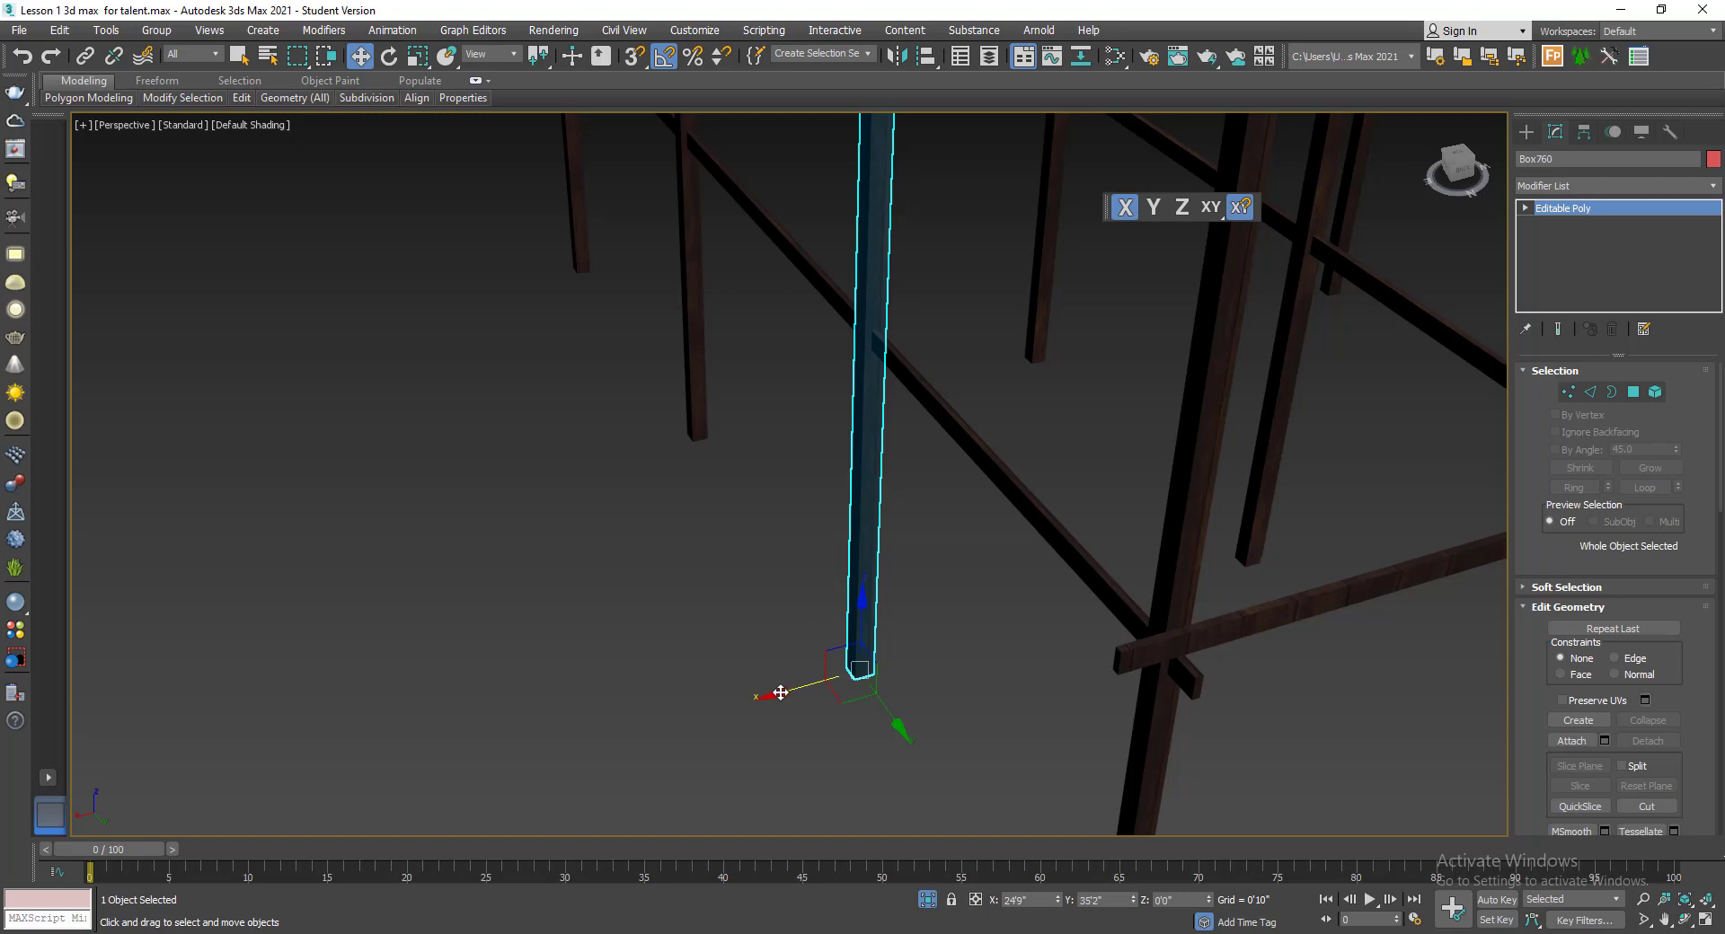
drag(780, 693, 589, 706)
key(Delete)
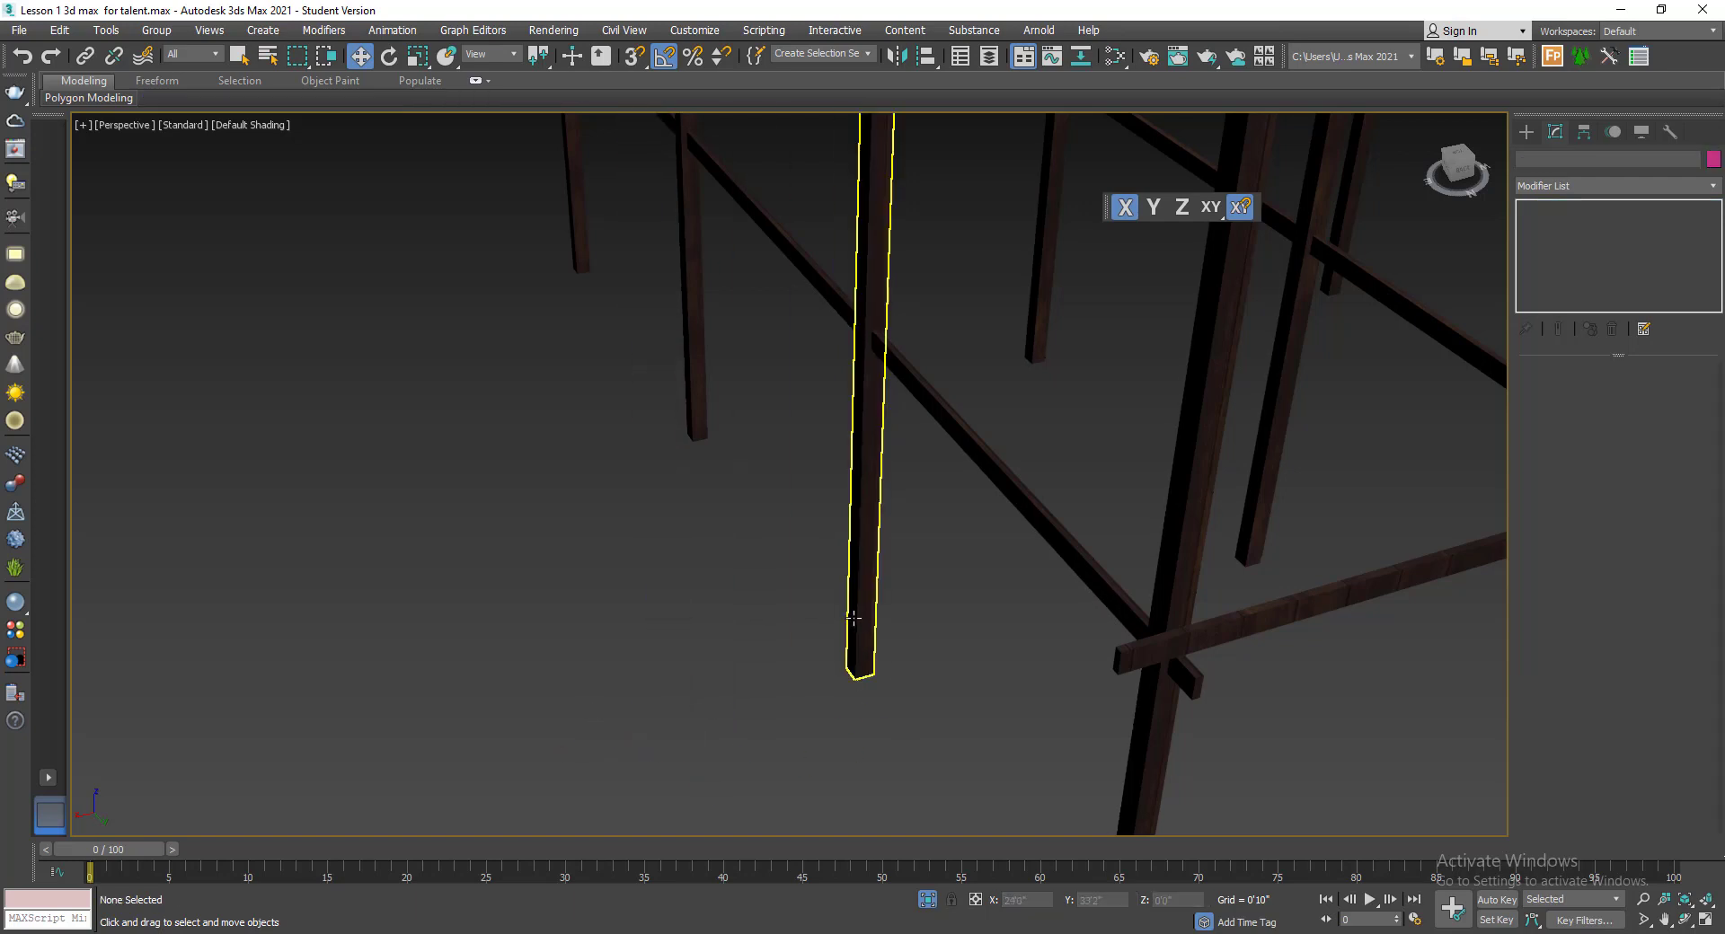
- Check the remaining front posts for overlapping duplicates by moving them aside, and undo each move
click(852, 619)
drag(797, 690, 588, 747)
scroll(835, 620, down, 3)
key(ctrl+z)
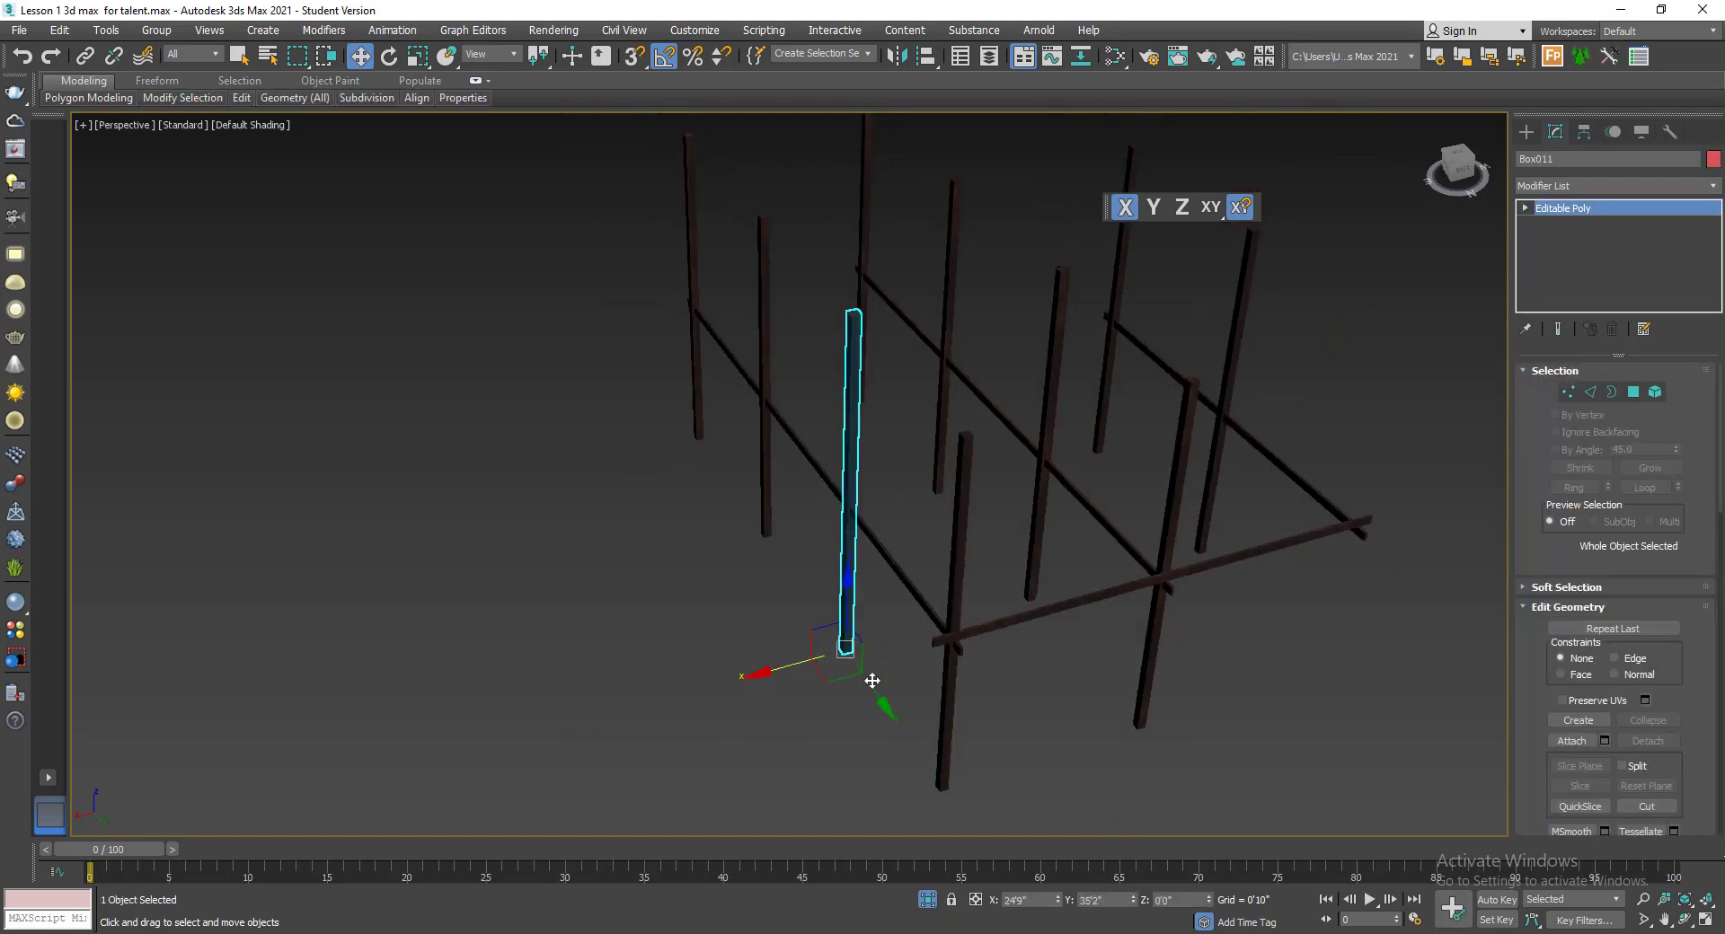
click(940, 741)
drag(944, 726, 530, 583)
key(ctrl+z)
click(760, 531)
key(ctrl+z)
- Paste the UVW Map modifier onto post Box011 and convert the post to Editable Poly
scroll(839, 606, up, 5)
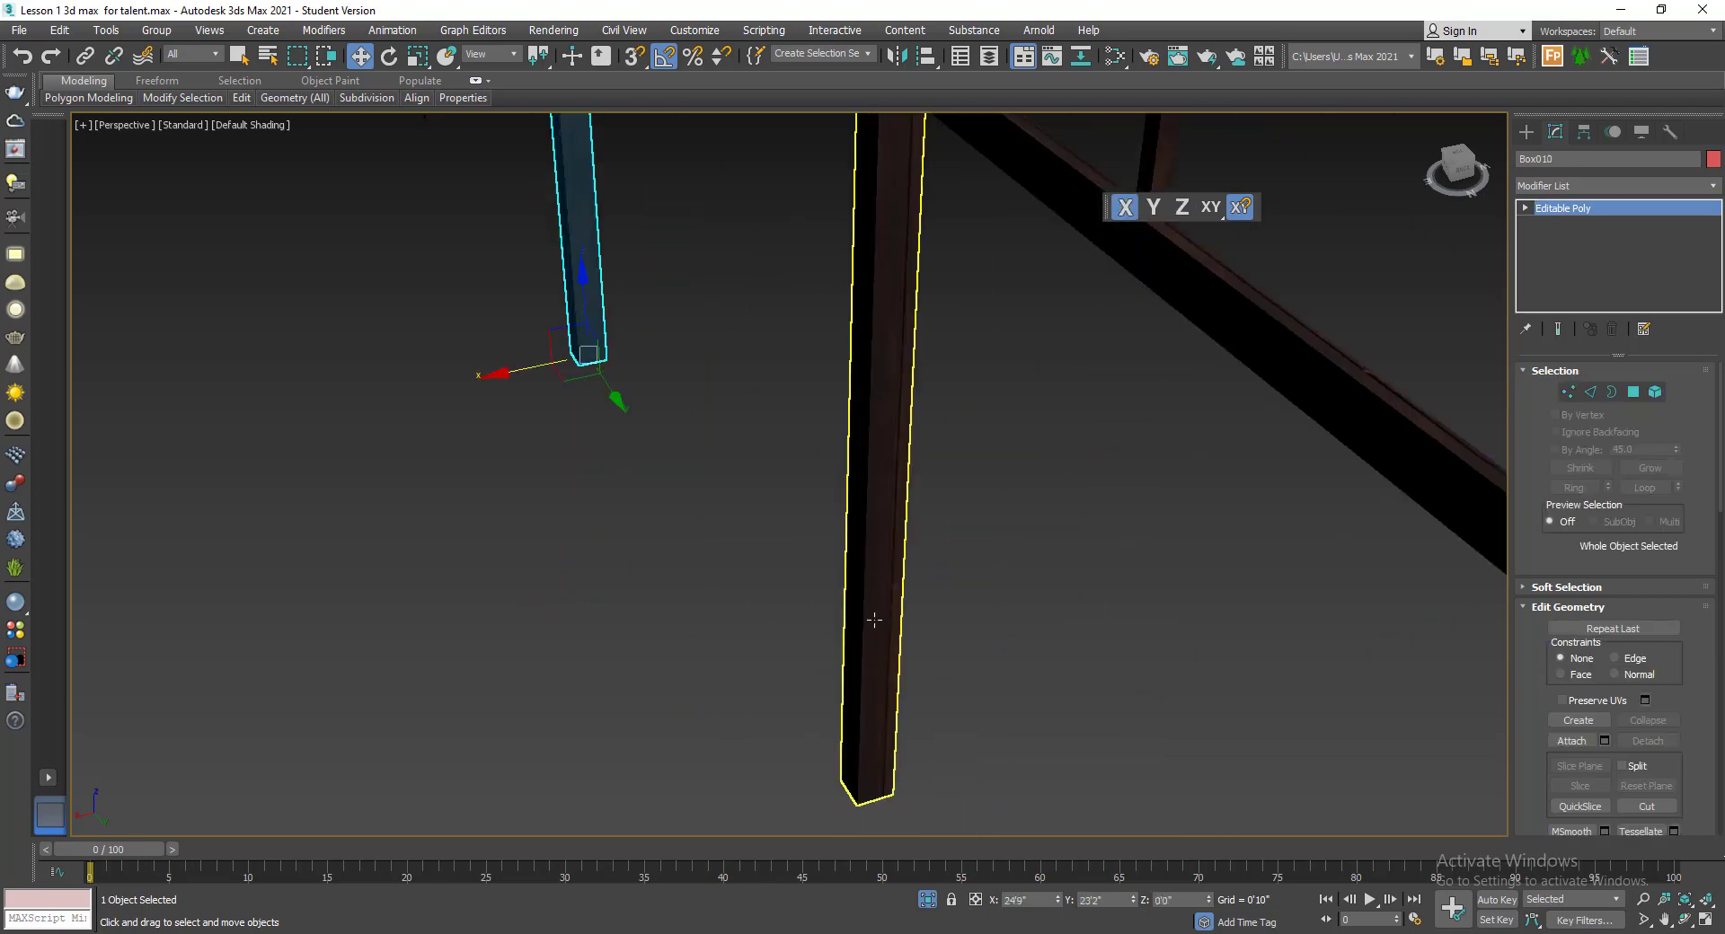
click(874, 619)
right_click(1605, 212)
click(1604, 217)
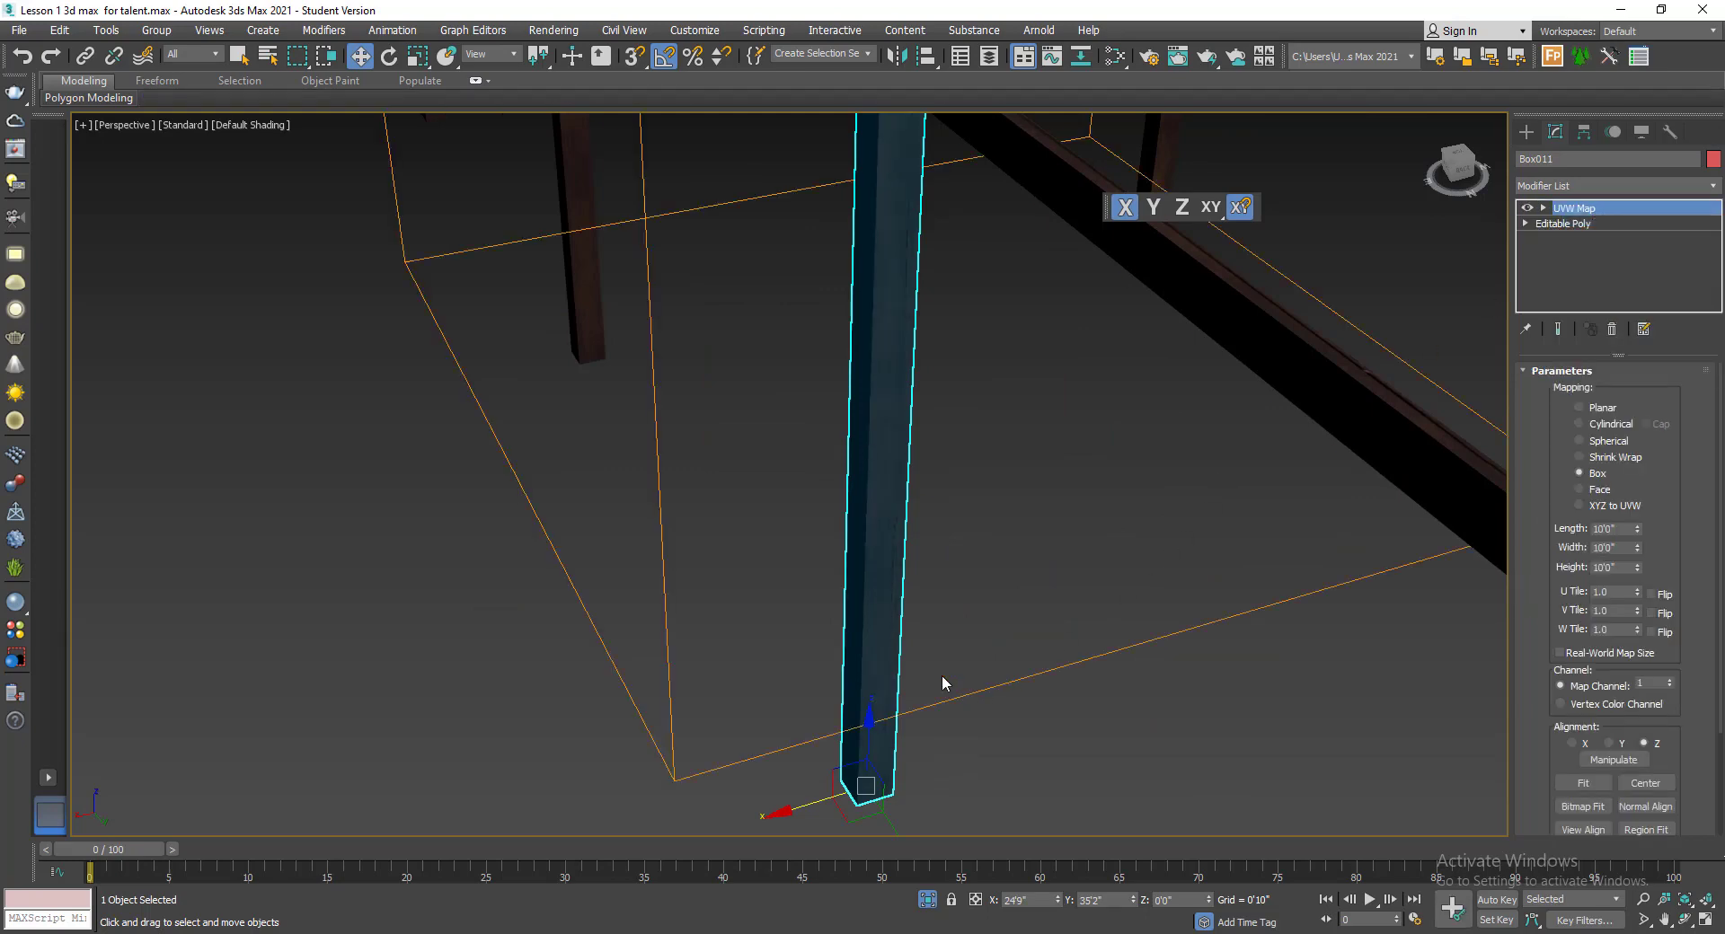
scroll(942, 677, up, 5)
alt+middle_drag(968, 641, 769, 589)
scroll(769, 588, down, 8)
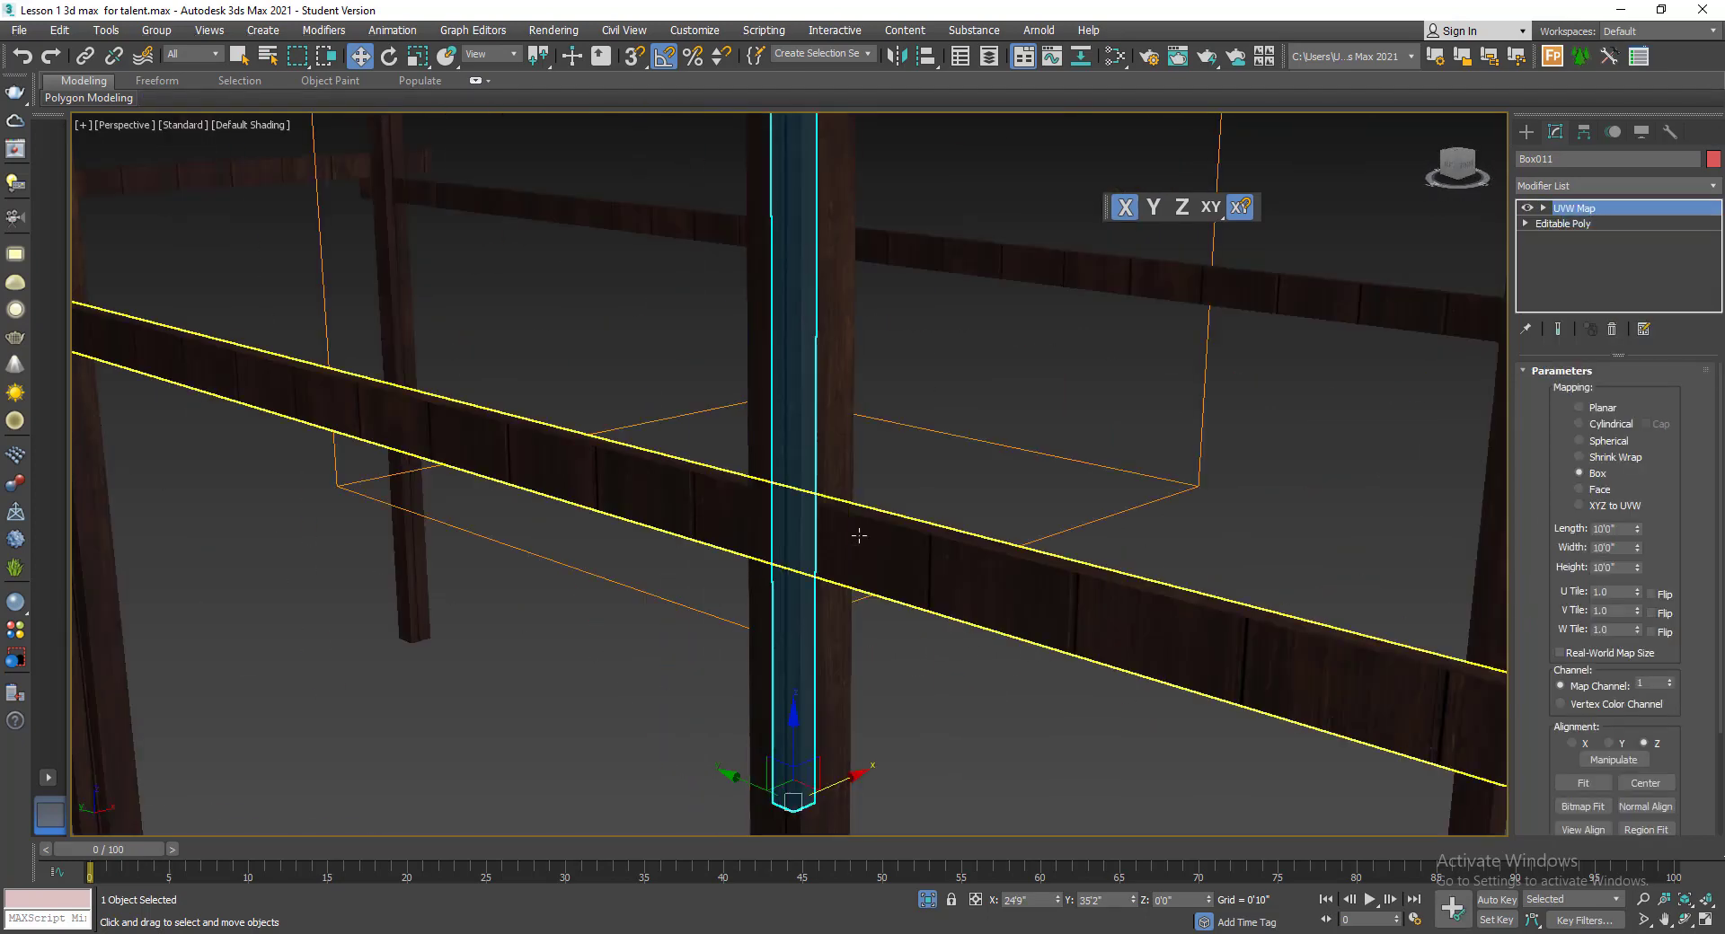
right_click(859, 535)
mouse_move(1022, 717)
click(1114, 717)
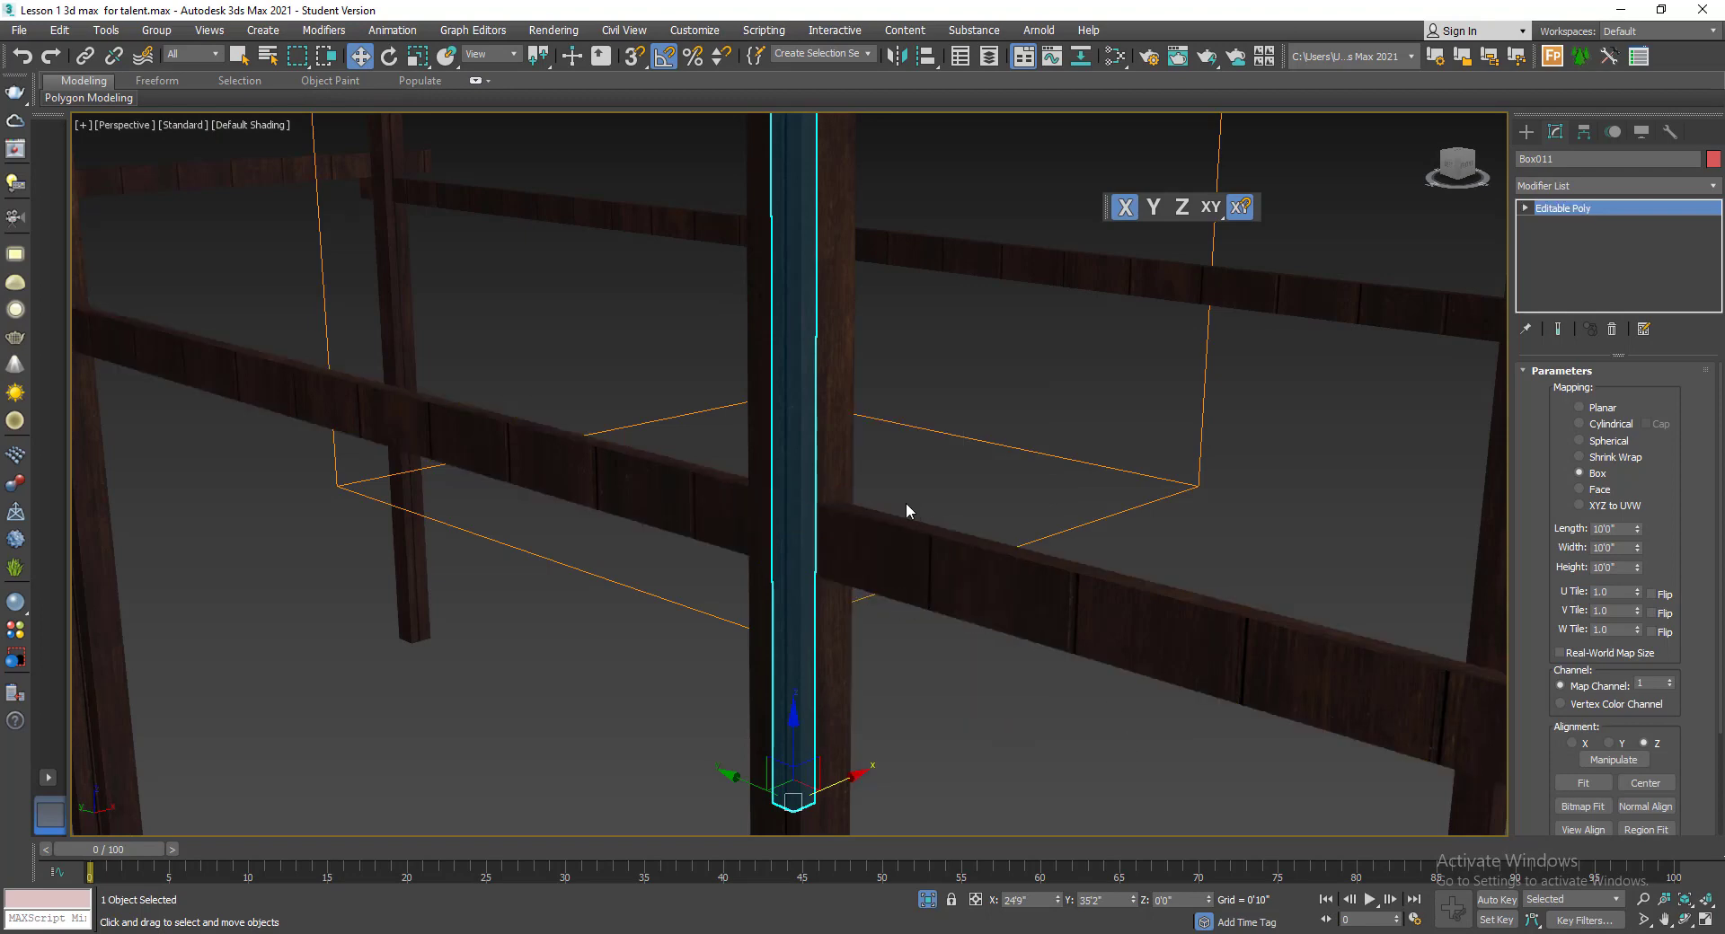
- Inspect the wood texture on the next post, Box012
scroll(905, 503, down, 10)
alt+middle_drag(986, 570, 988, 629)
scroll(834, 492, up, 8)
scroll(791, 548, up, 4)
click(806, 552)
scroll(625, 553, down, 15)
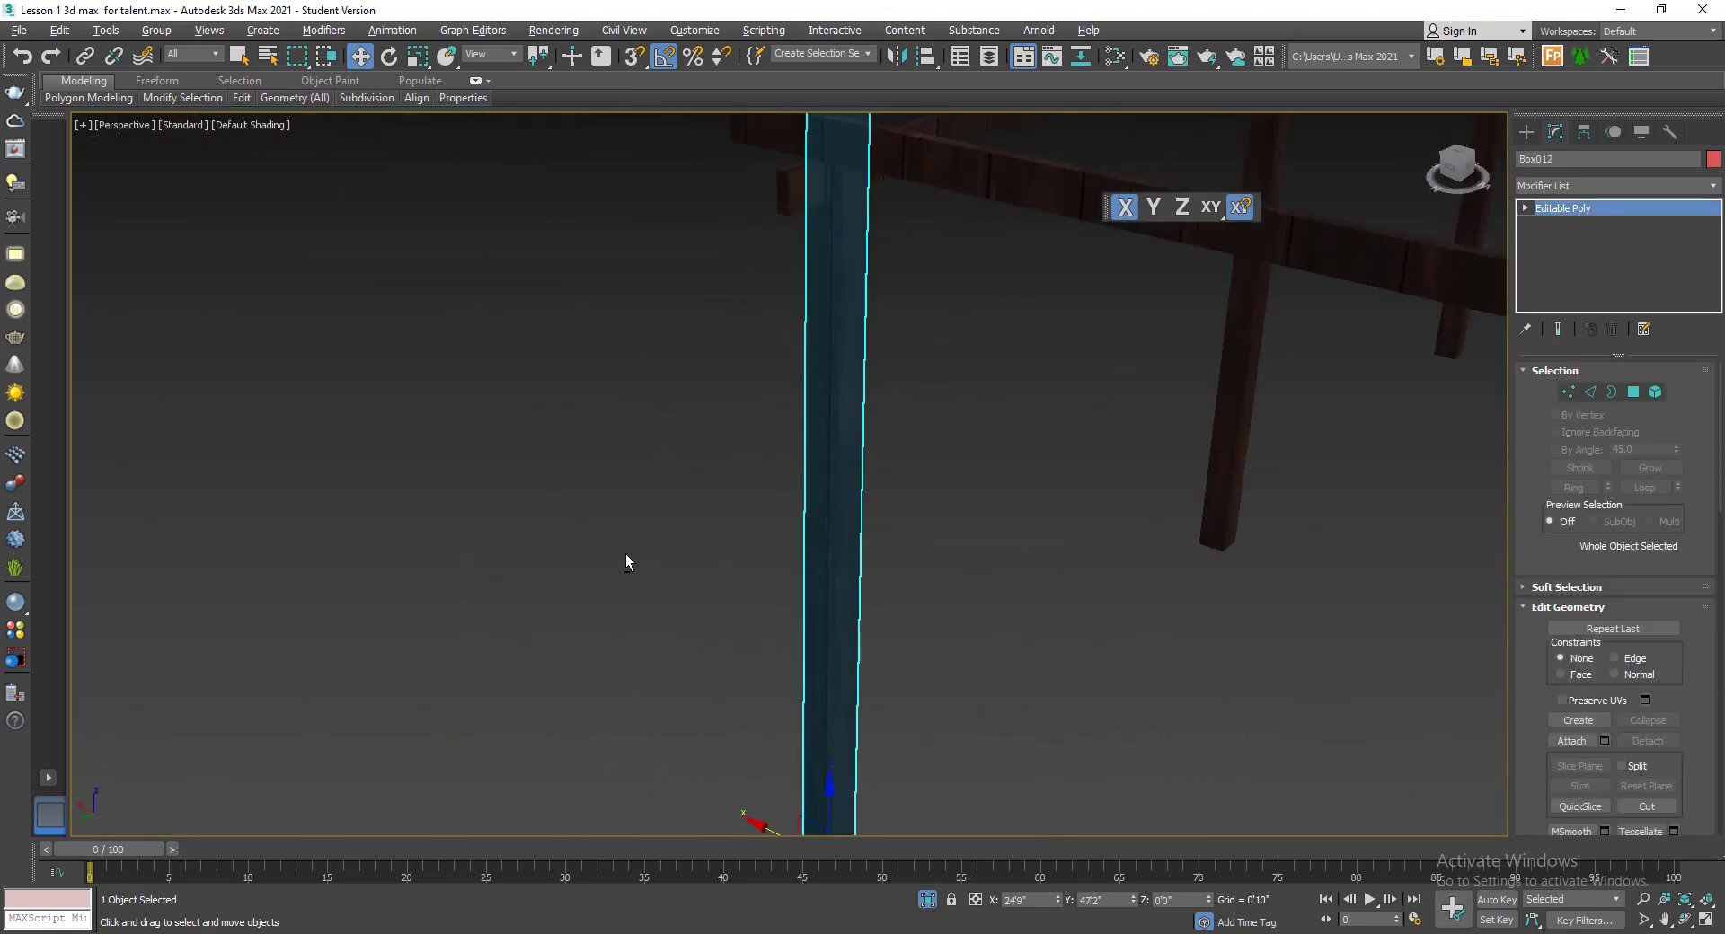
- End the isolation to bring back the whole house, clear the selection and review the textured model
click(928, 900)
scroll(1087, 325, down, 5)
click(1087, 325)
scroll(773, 584, up, 6)
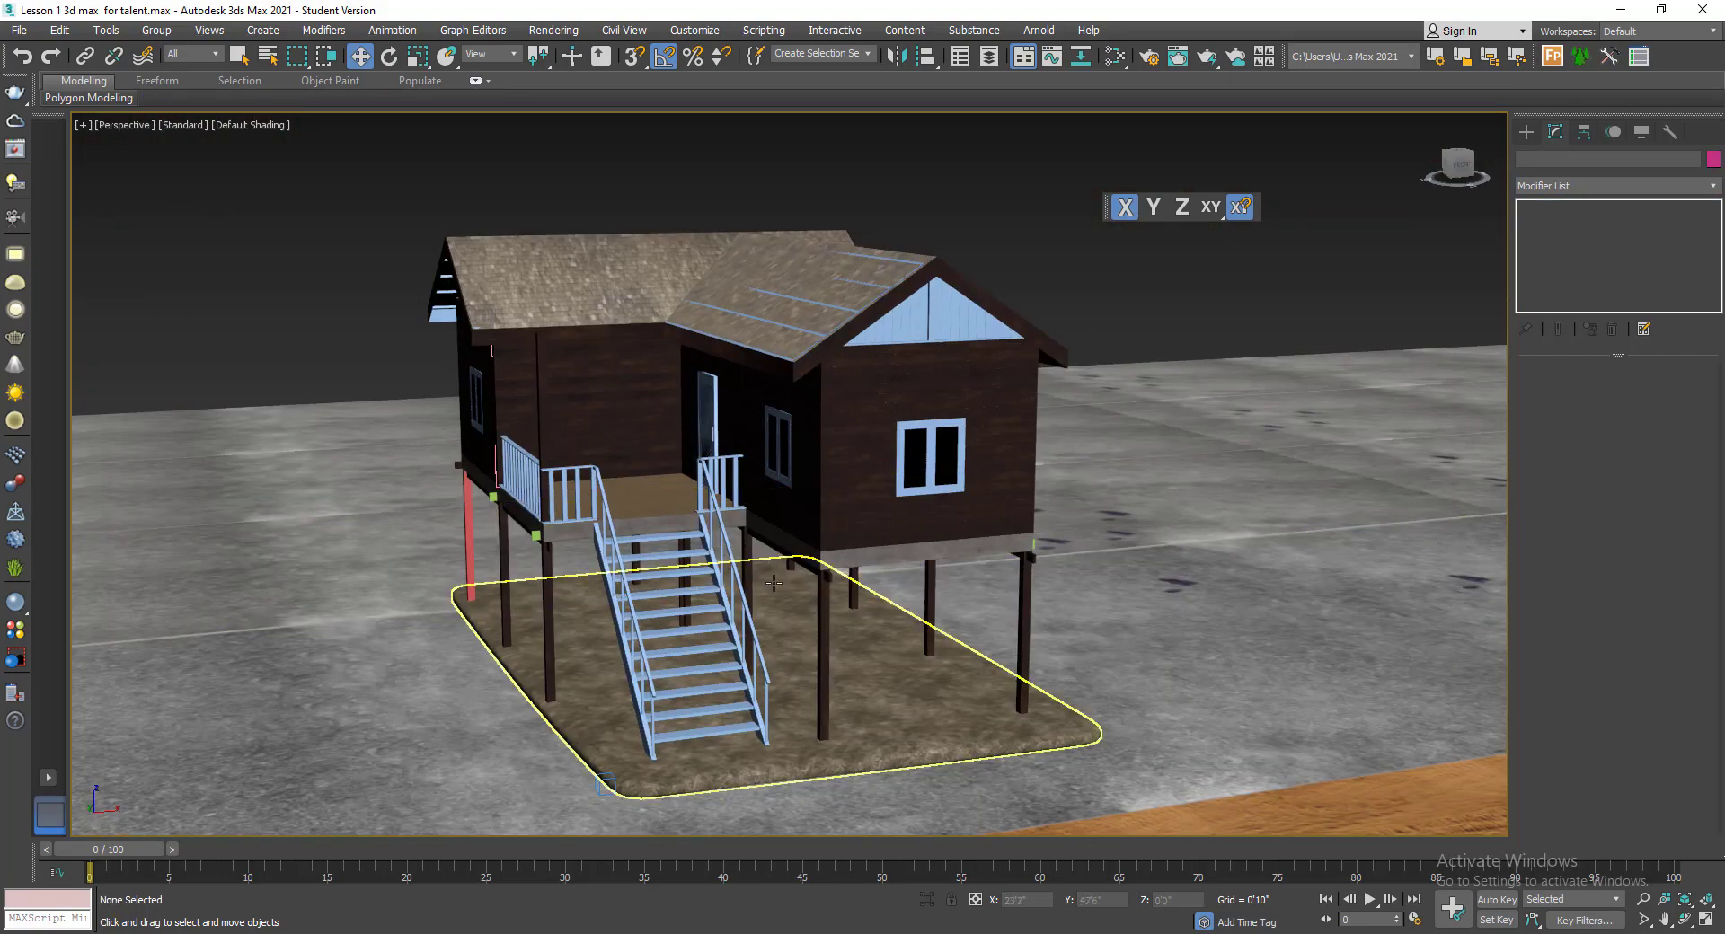
scroll(773, 583, up, 4)
alt+middle_drag(774, 583, 822, 566)
scroll(823, 566, down, 5)
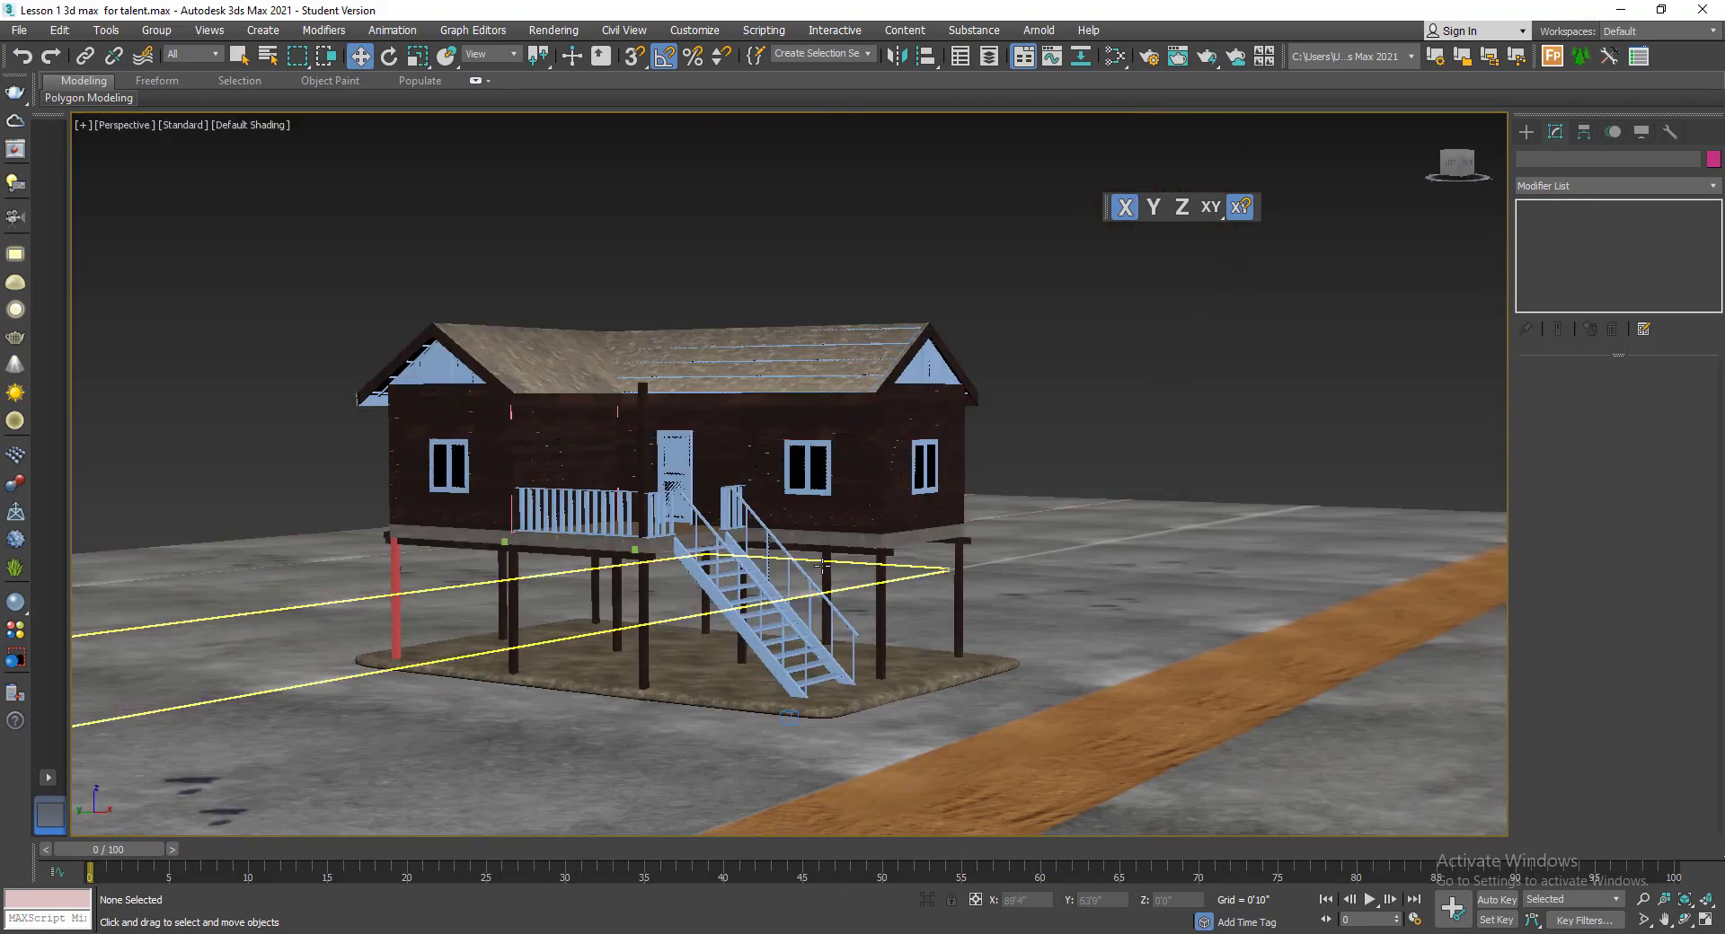
scroll(757, 586, up, 1)
scroll(677, 526, down, 5)
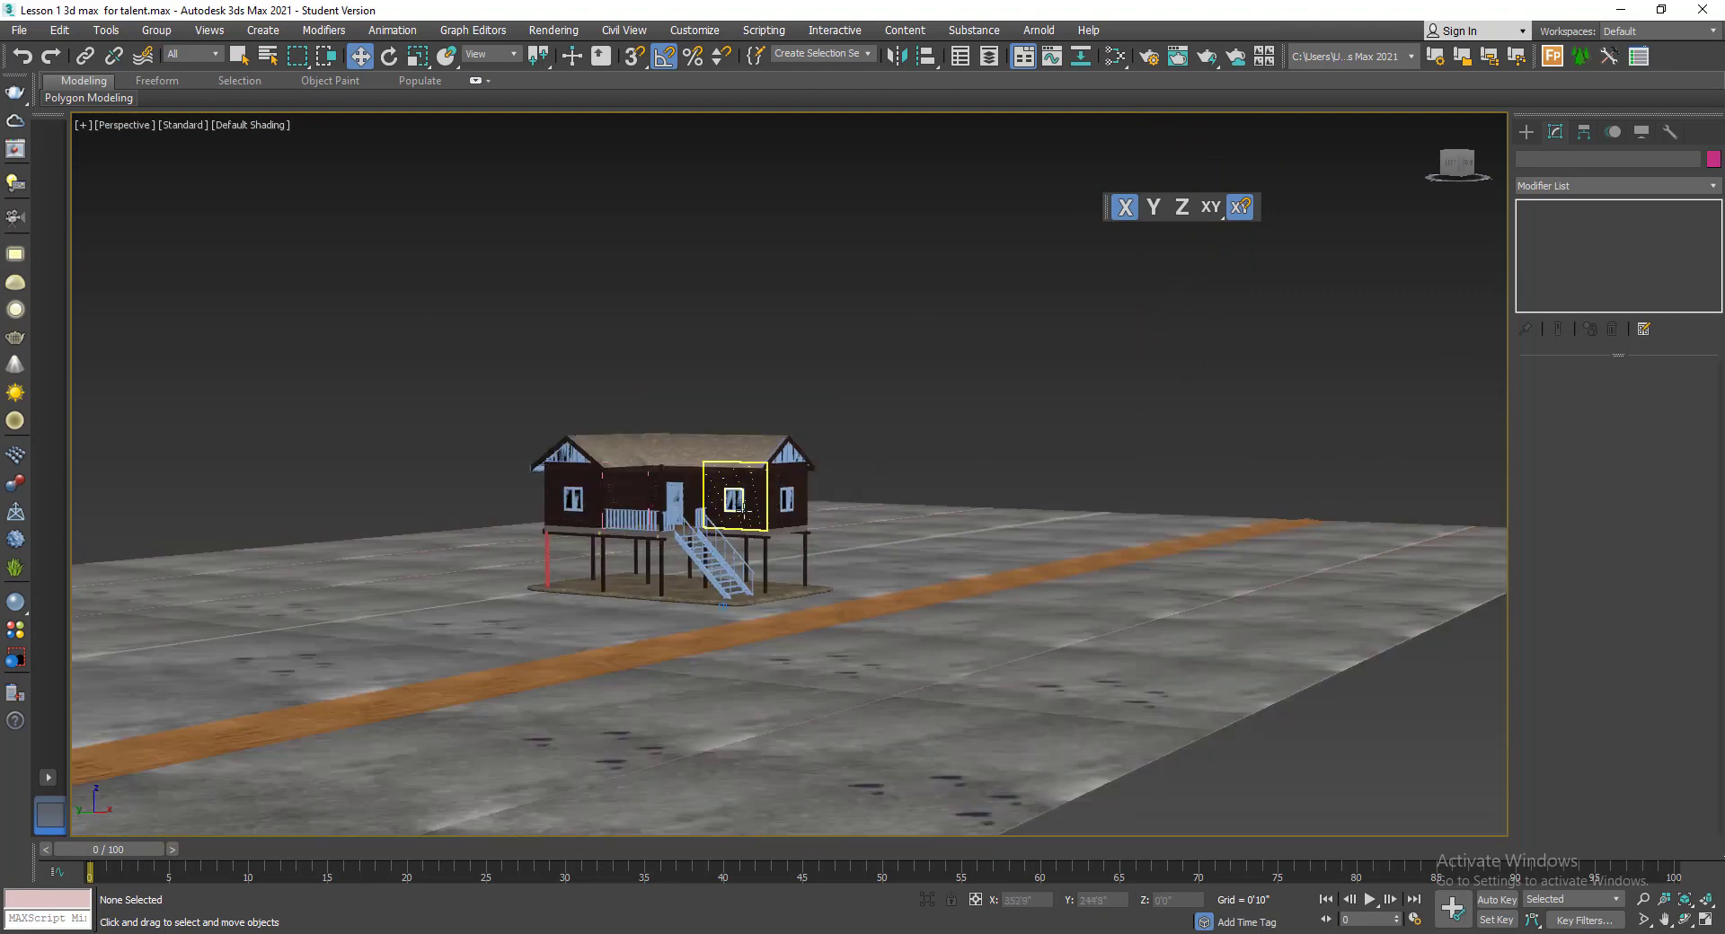
scroll(715, 535, up, 3)
alt+middle_drag(732, 530, 748, 549)
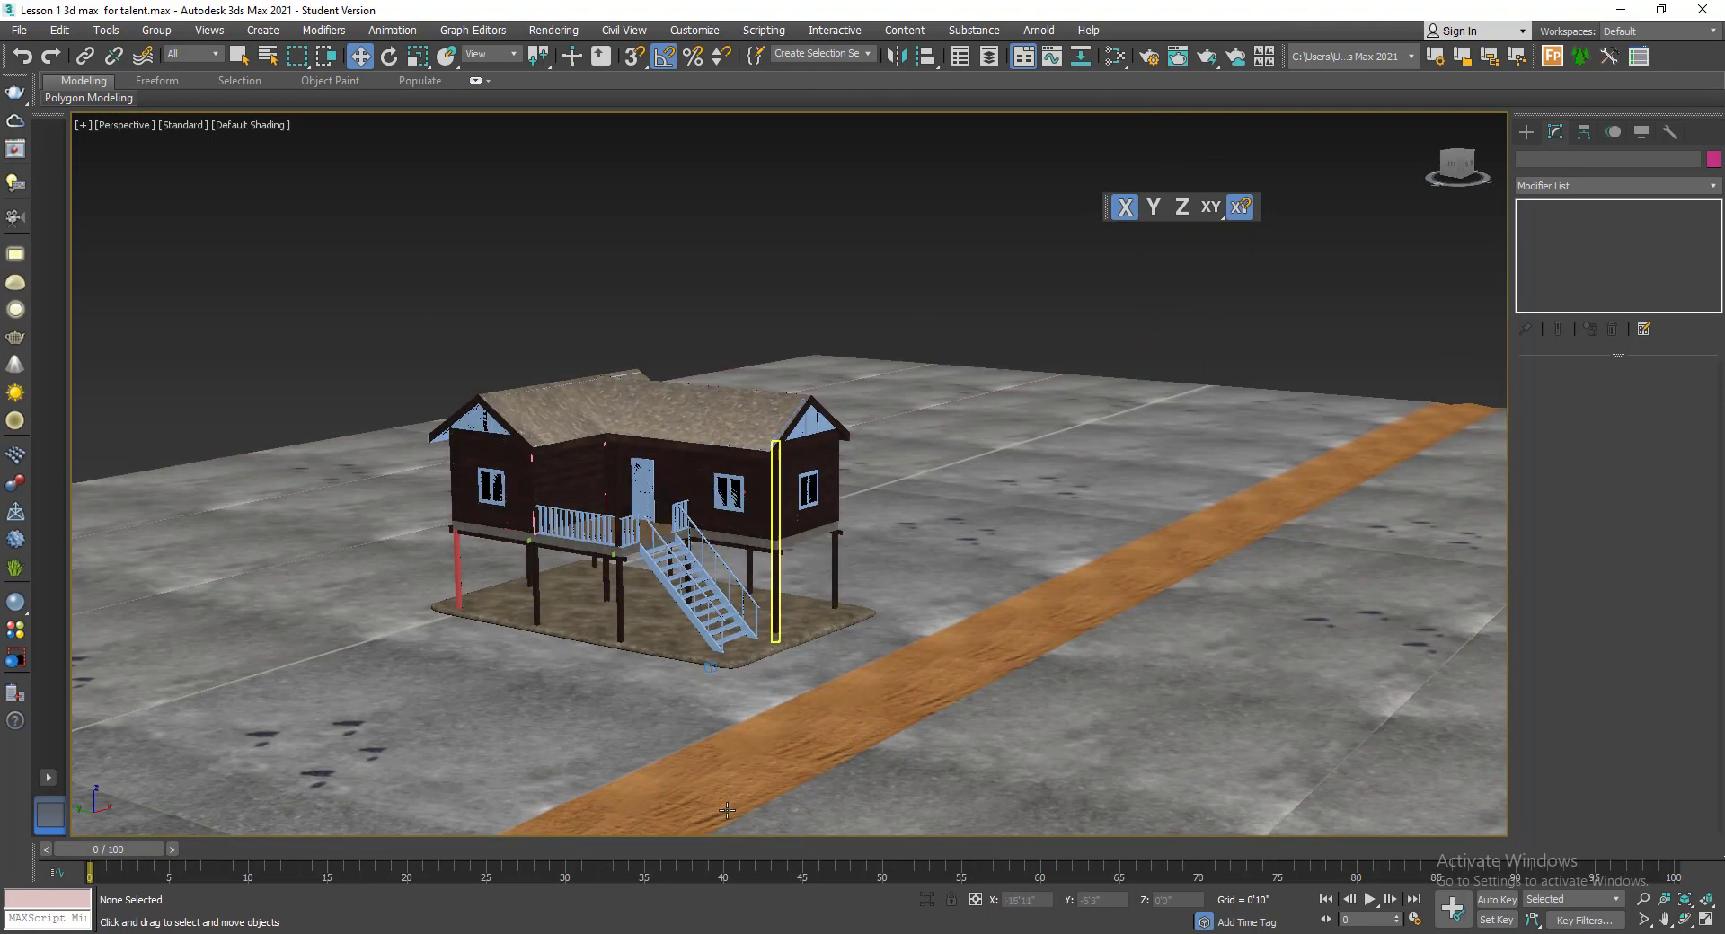
- Switch to File Explorer and browse New Volume (D:) and its #project folder for project files
key(alt+Tab)
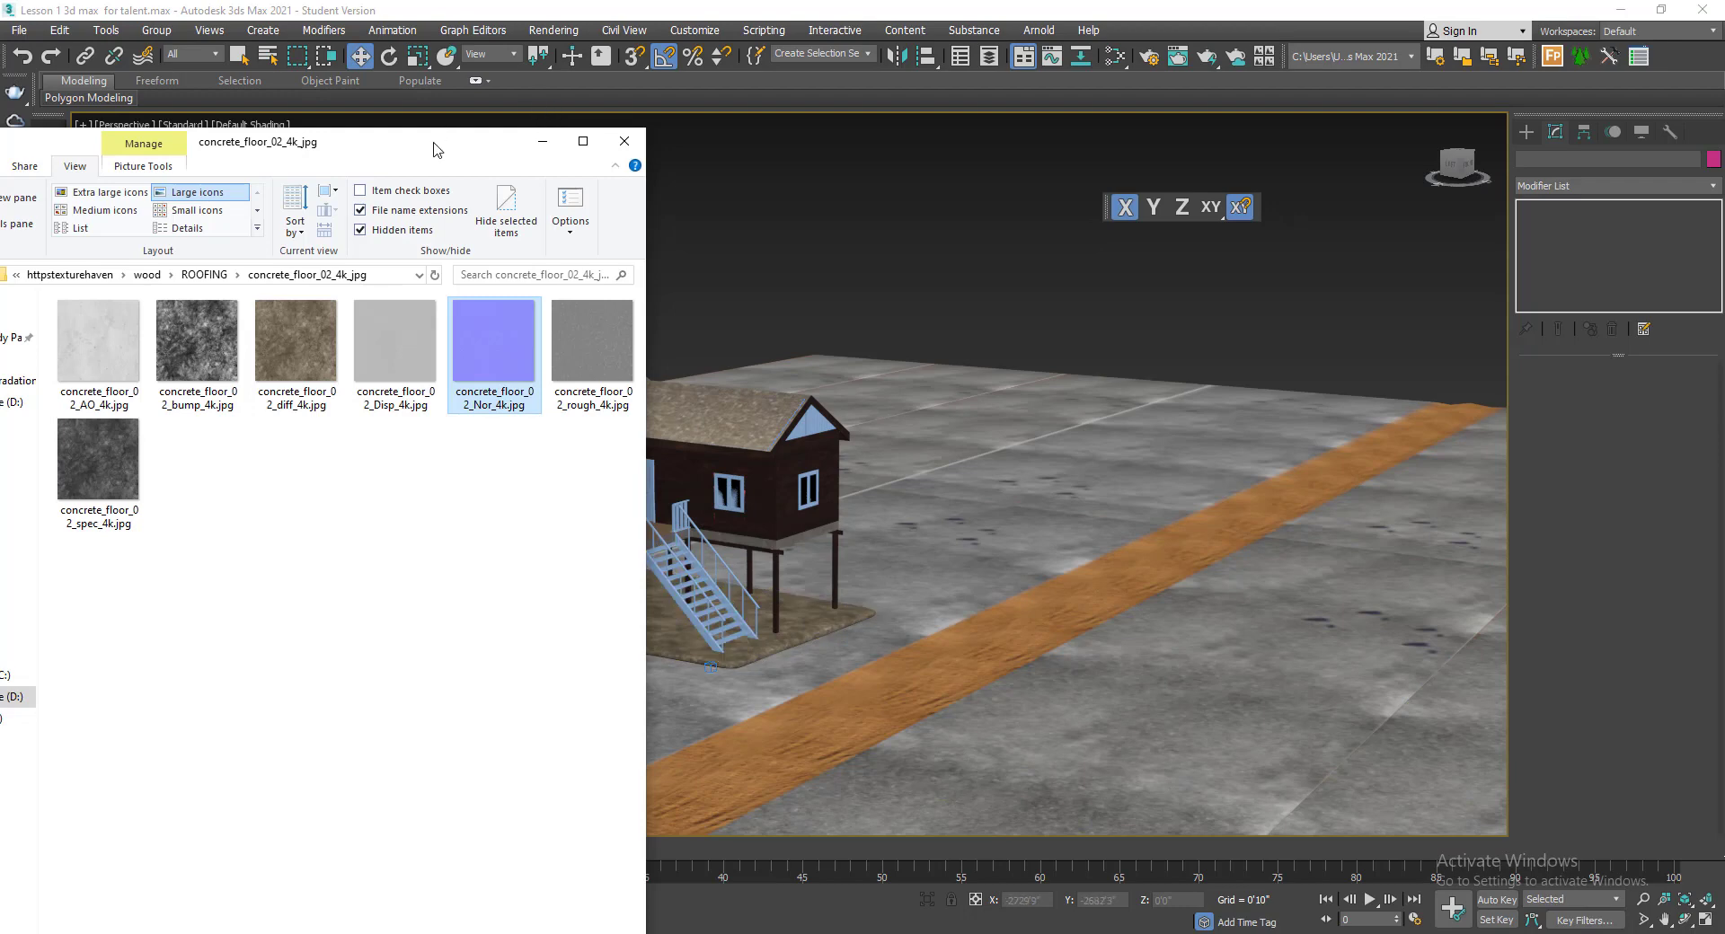
drag(434, 149, 822, 143)
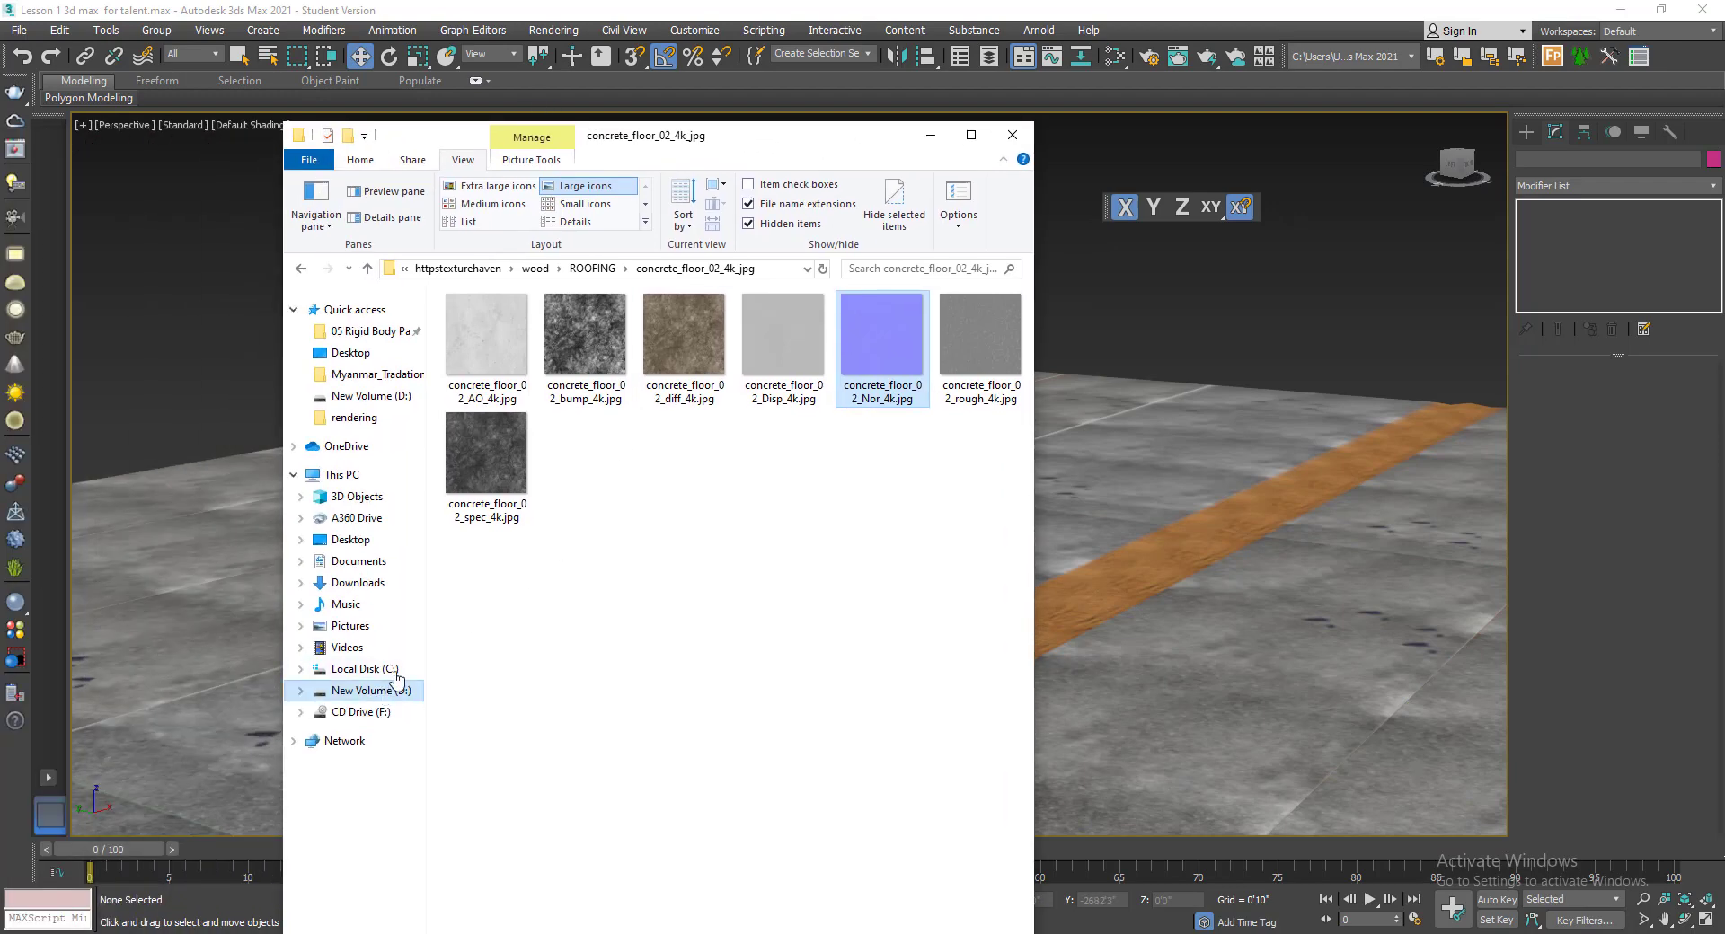
click(397, 682)
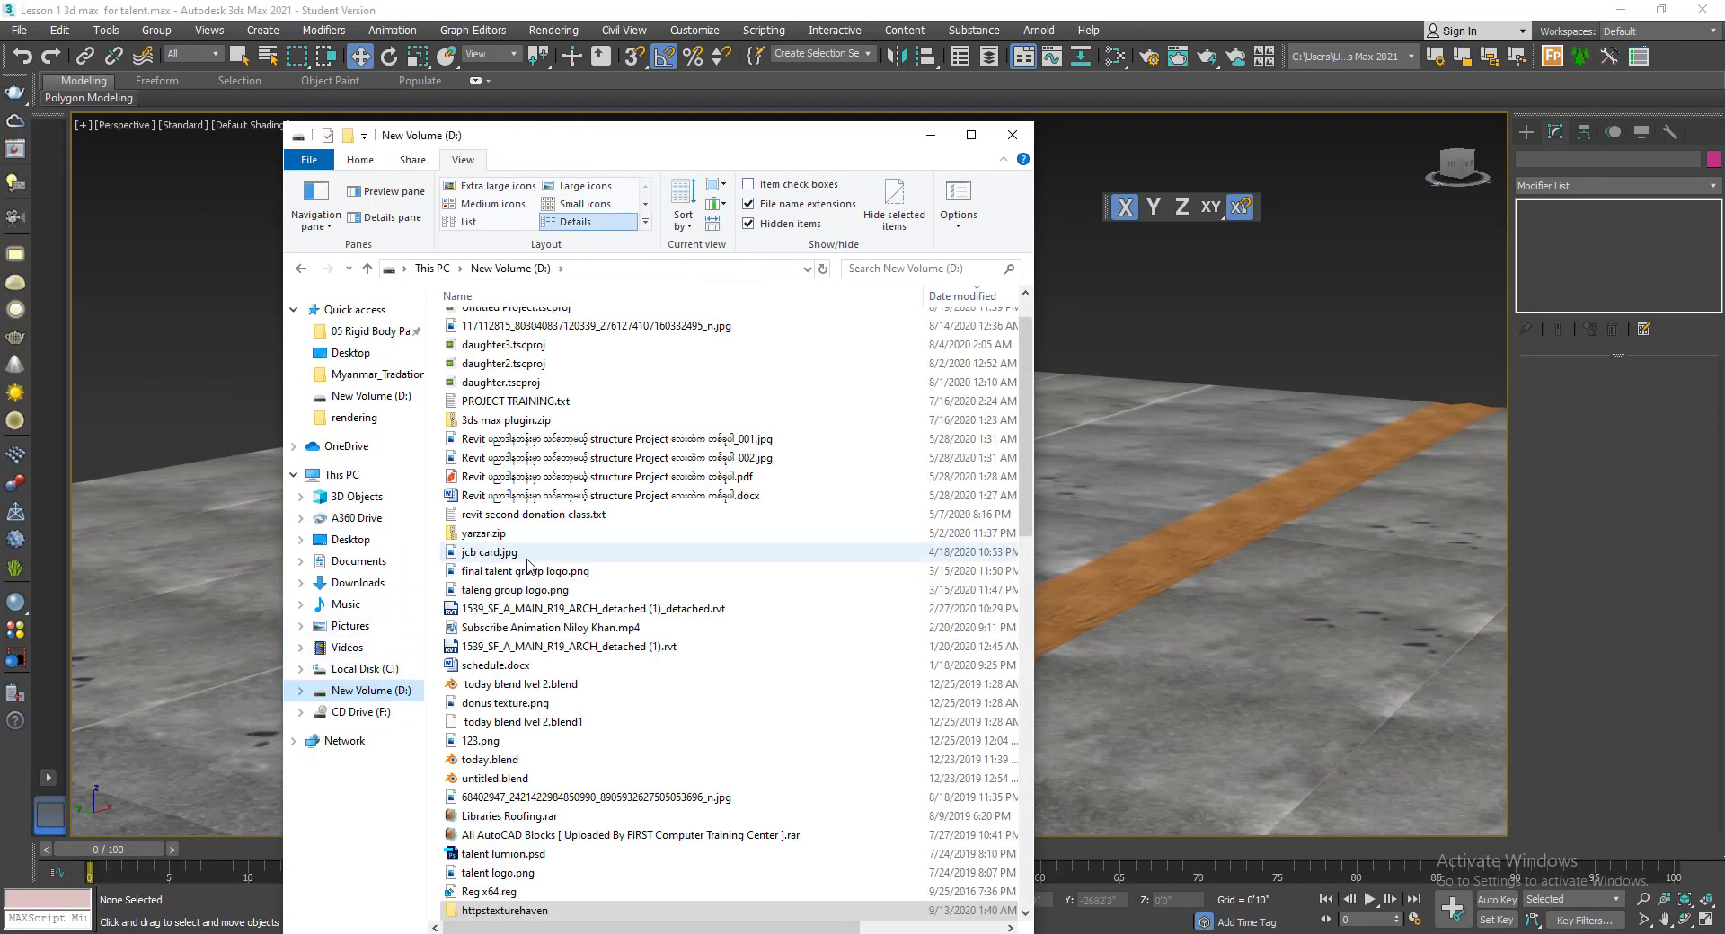
scroll(528, 566, down, 2)
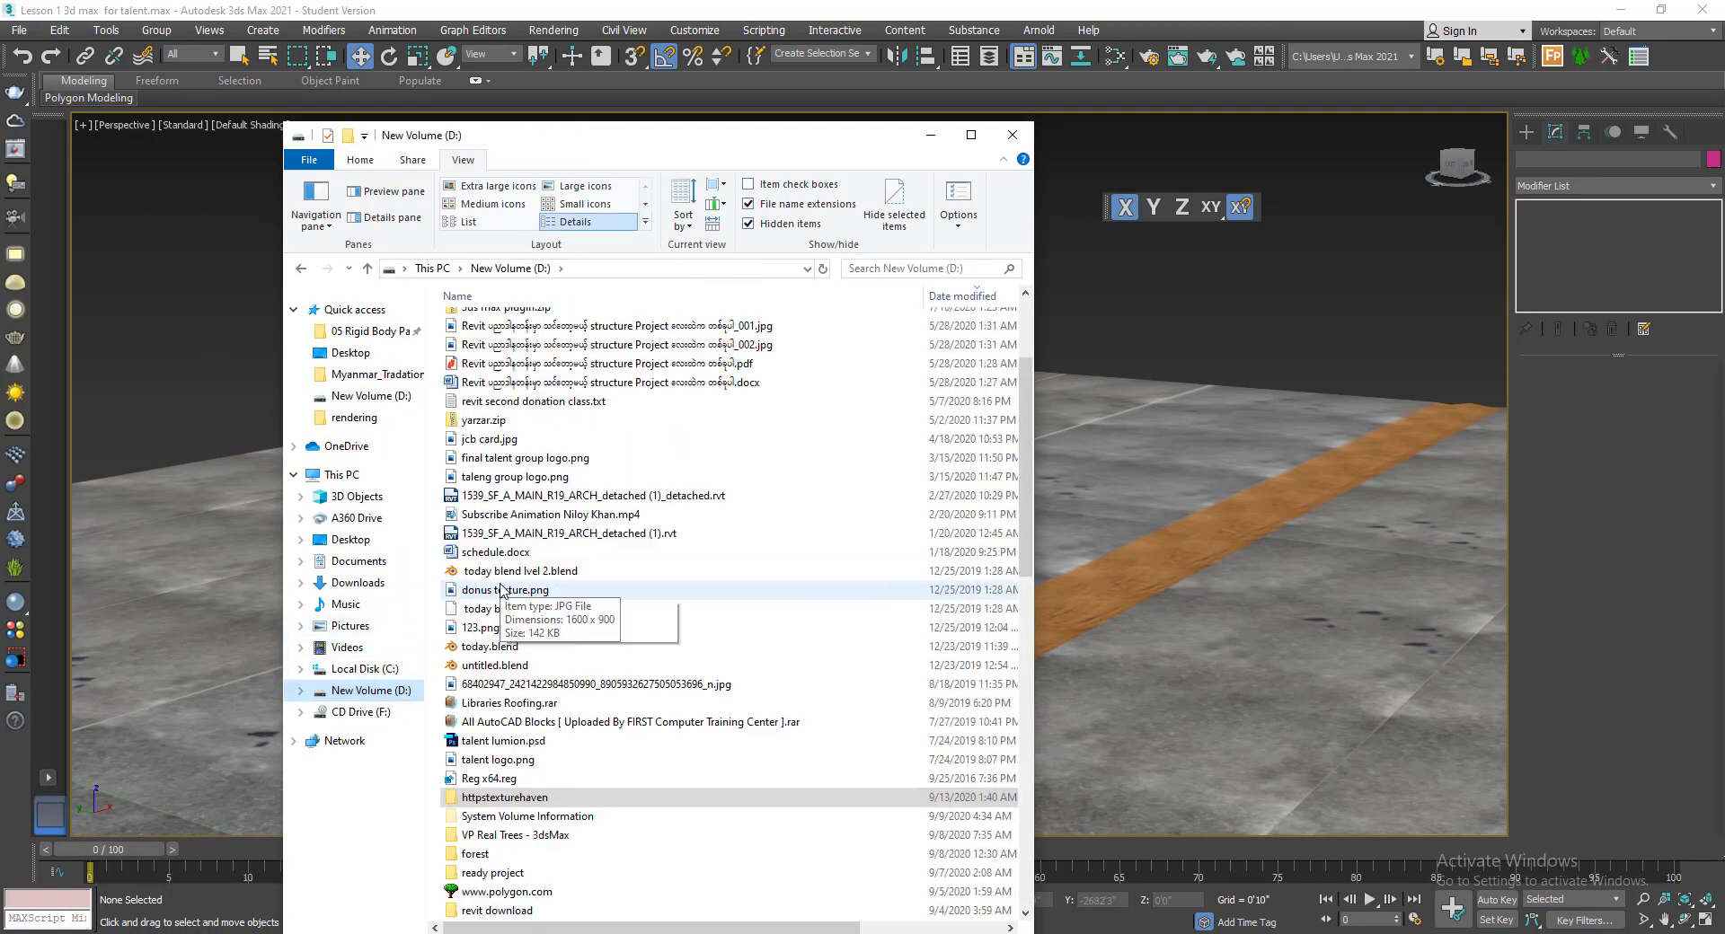
click(384, 692)
scroll(573, 827, down, 3)
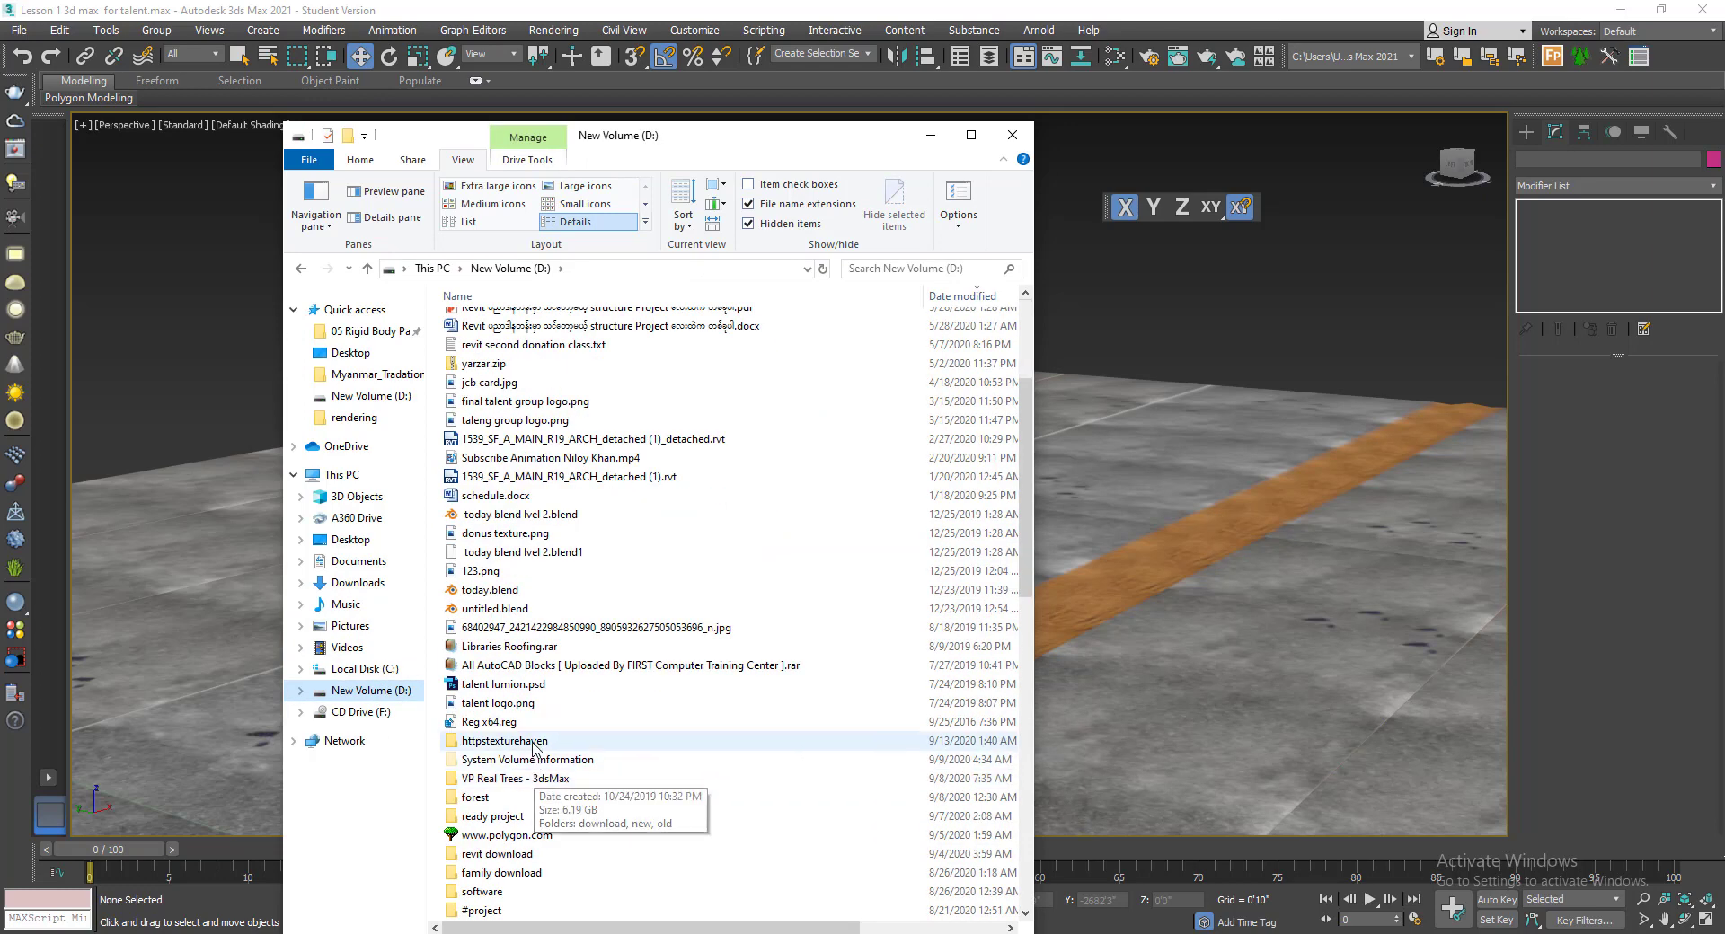
scroll(516, 840, down, 2)
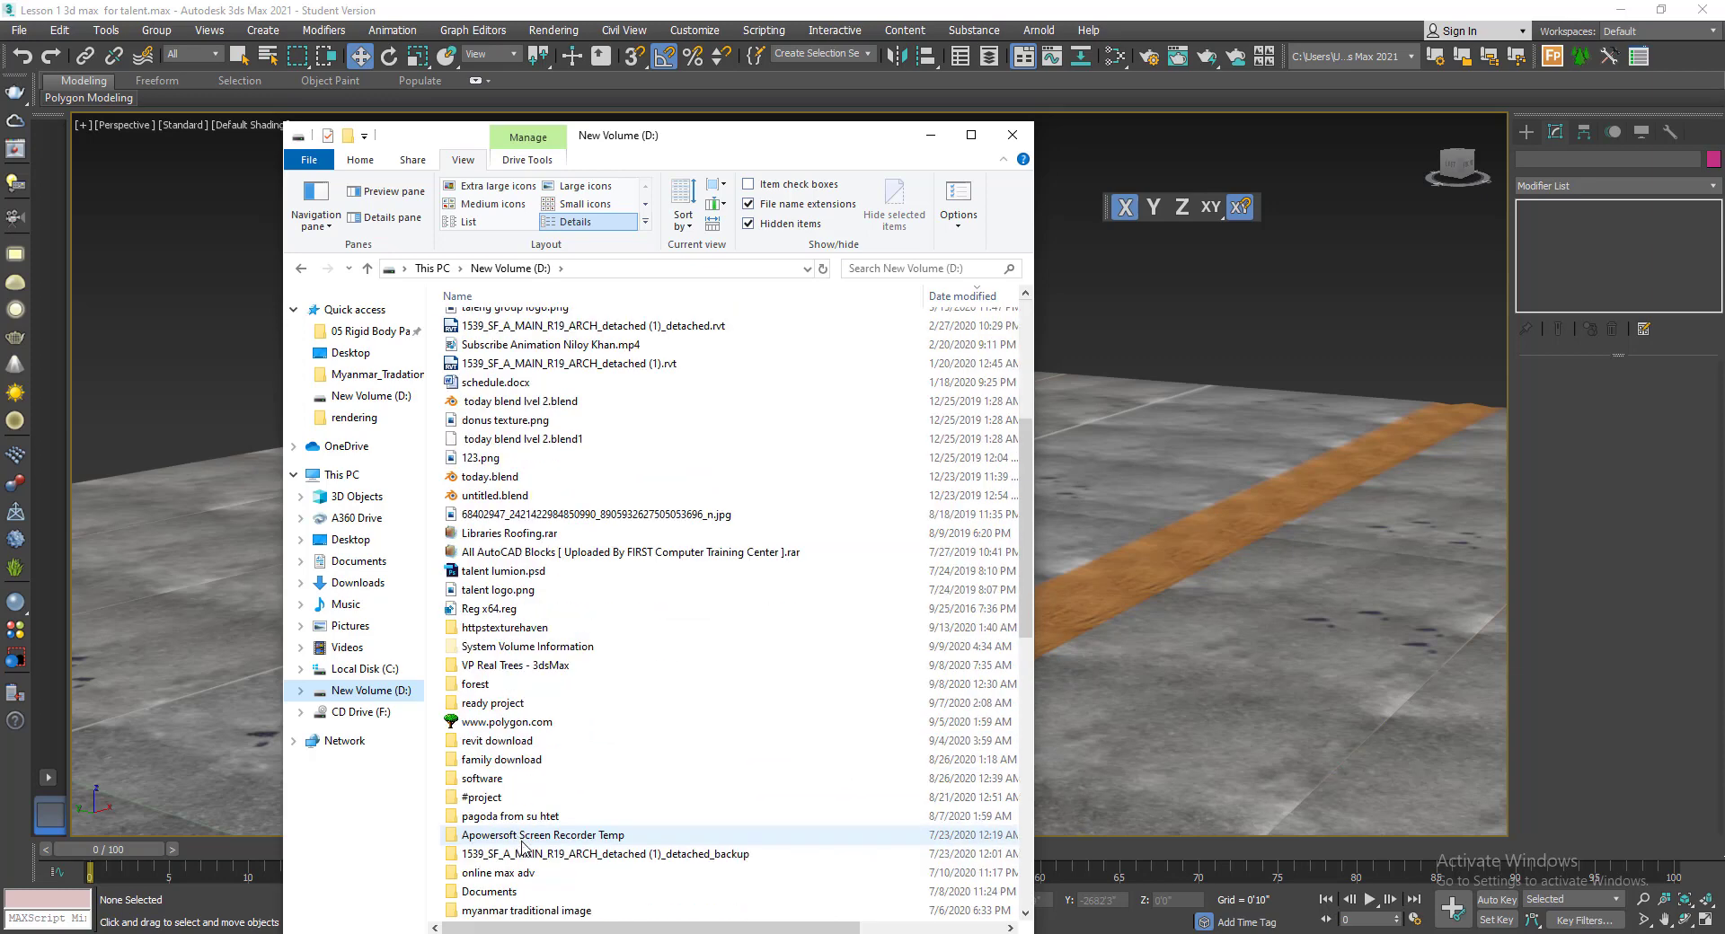
double_click(516, 784)
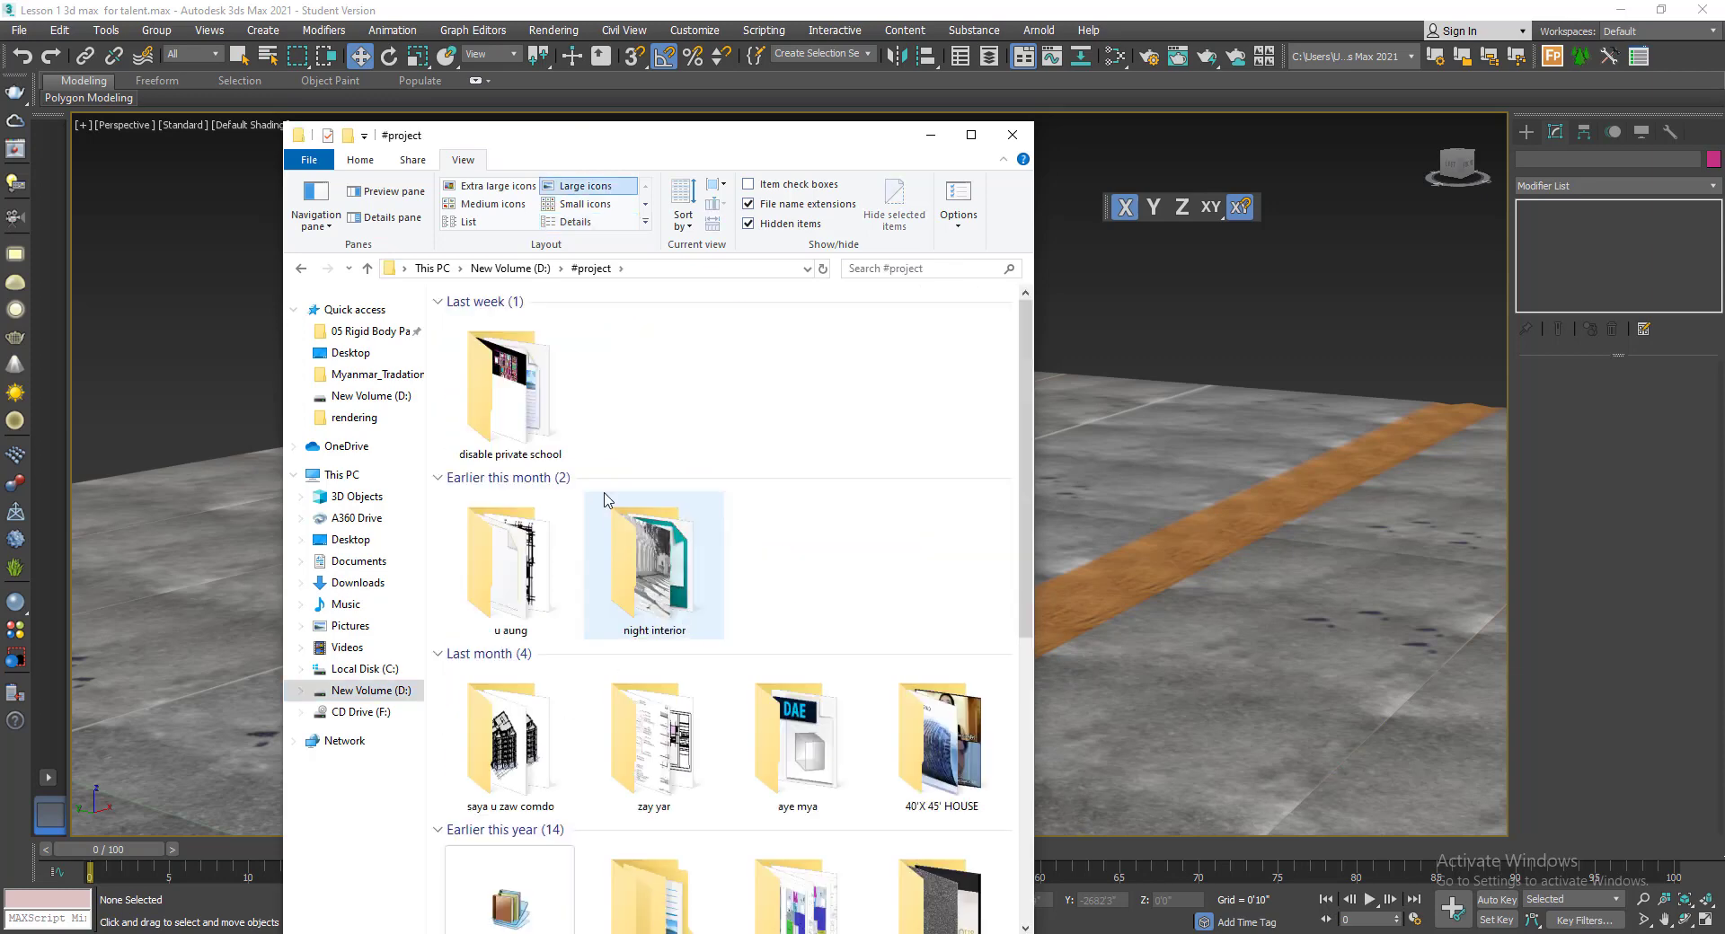
click(543, 579)
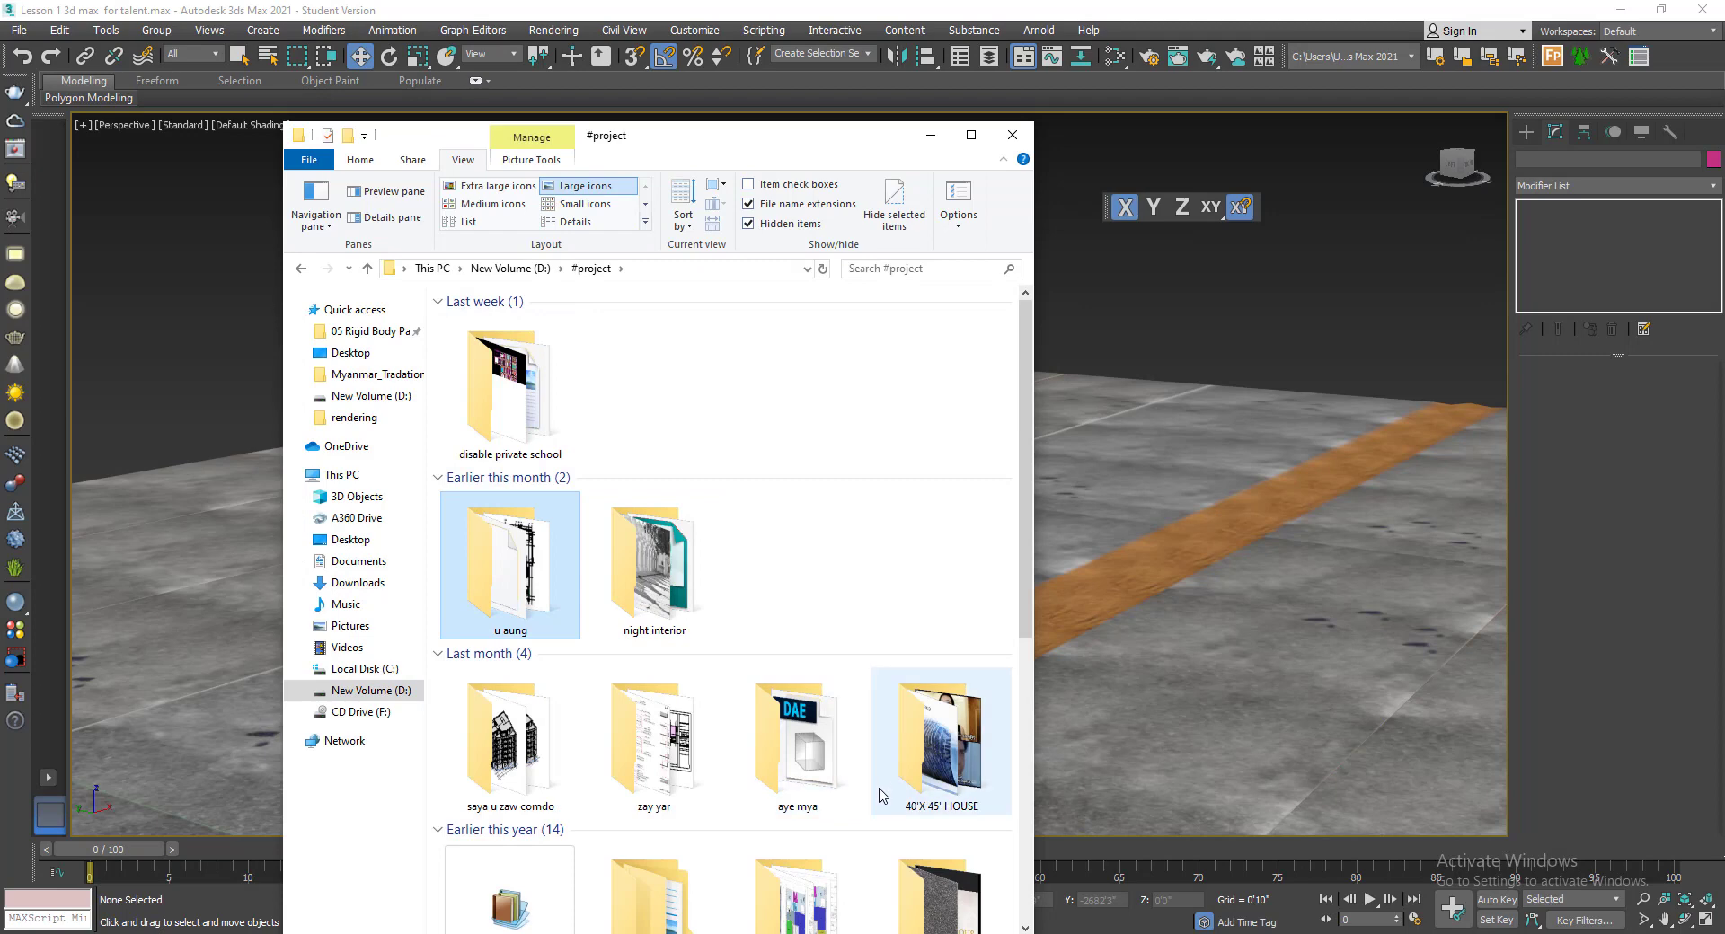
scroll(885, 782, down, 3)
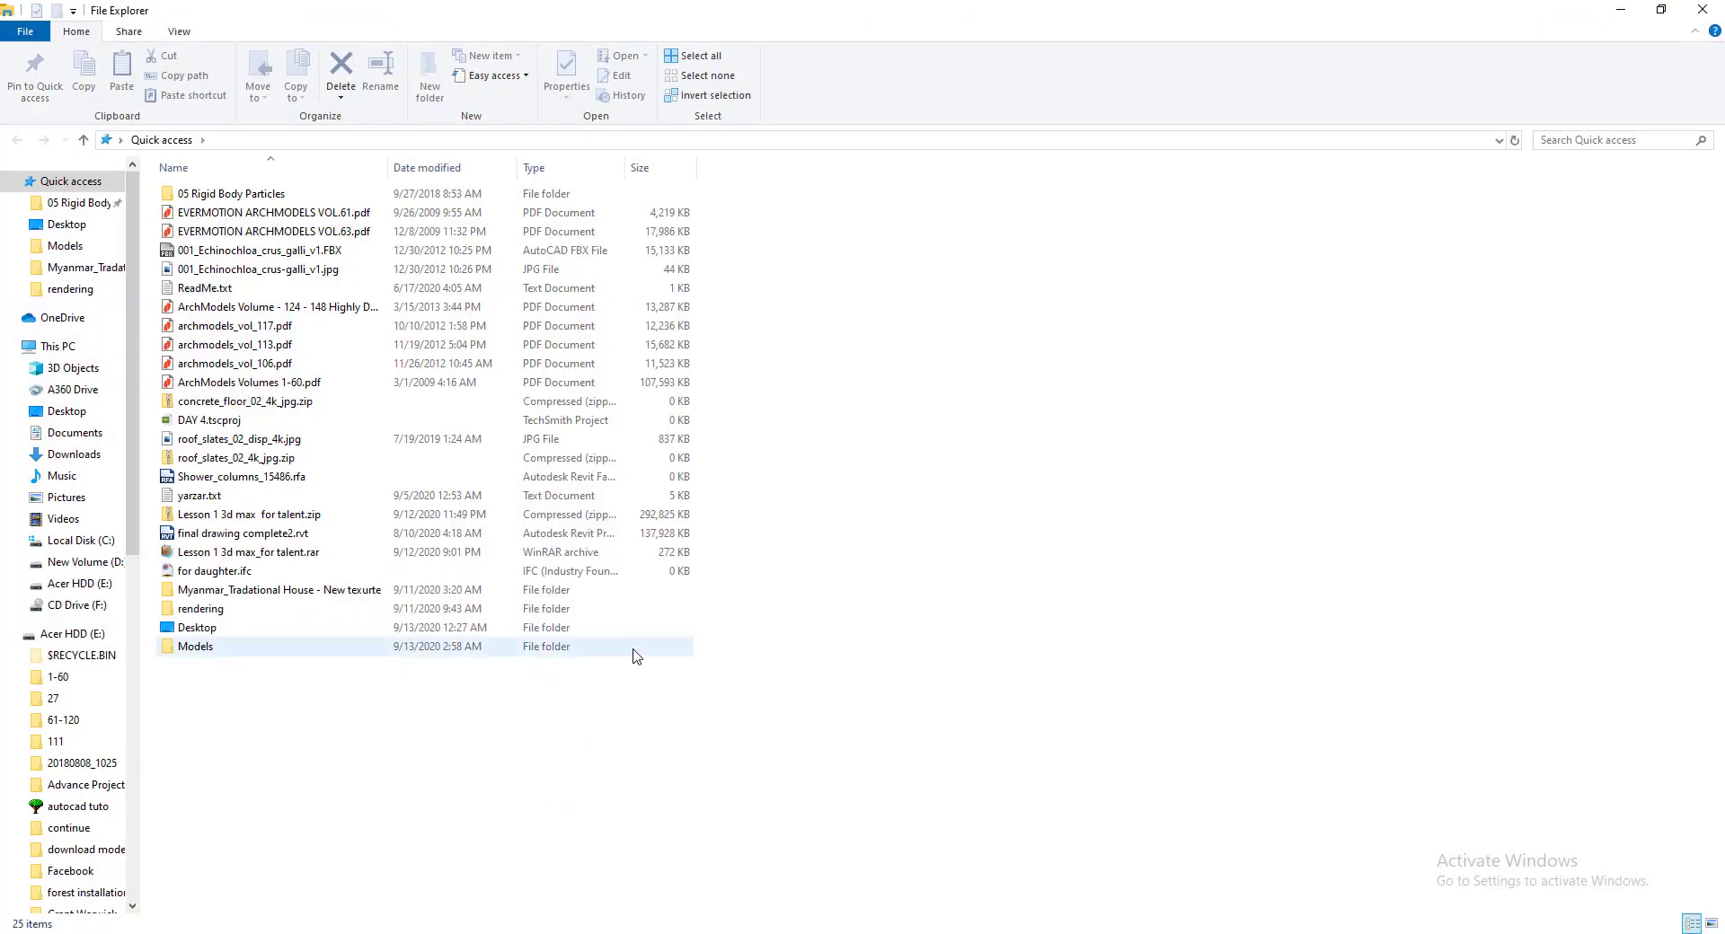
- Open the ready project folder on New Volume (D:) from the File Explorer Quick access window
click(85, 561)
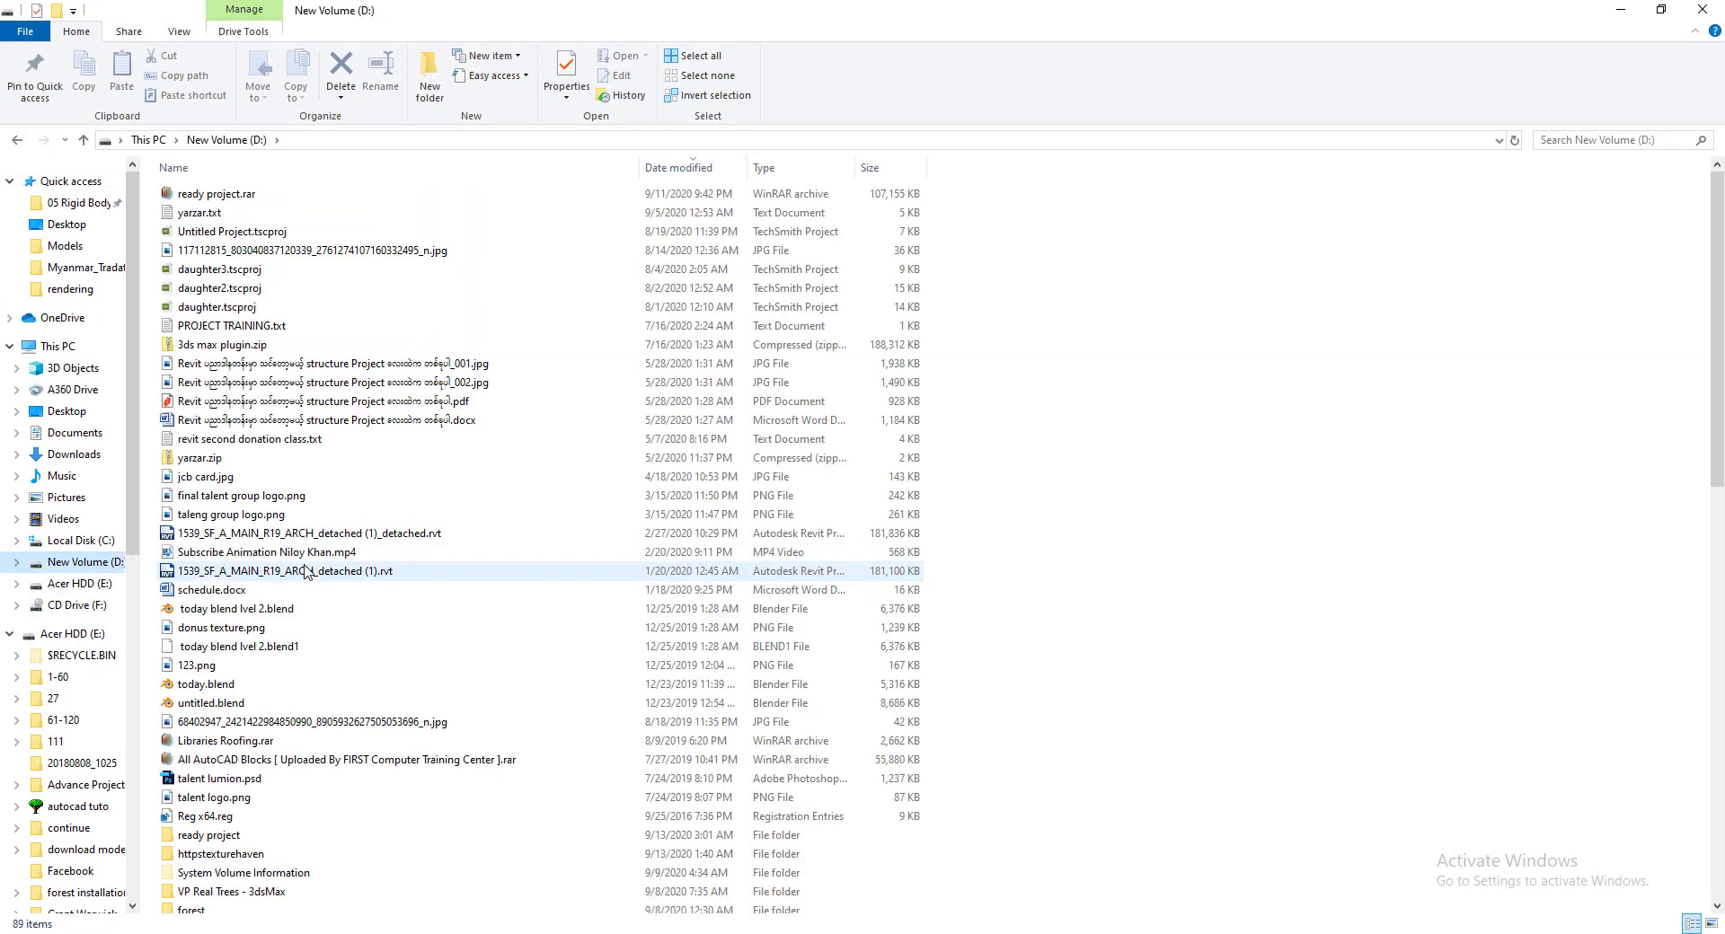
click(304, 571)
click(207, 816)
double_click(216, 837)
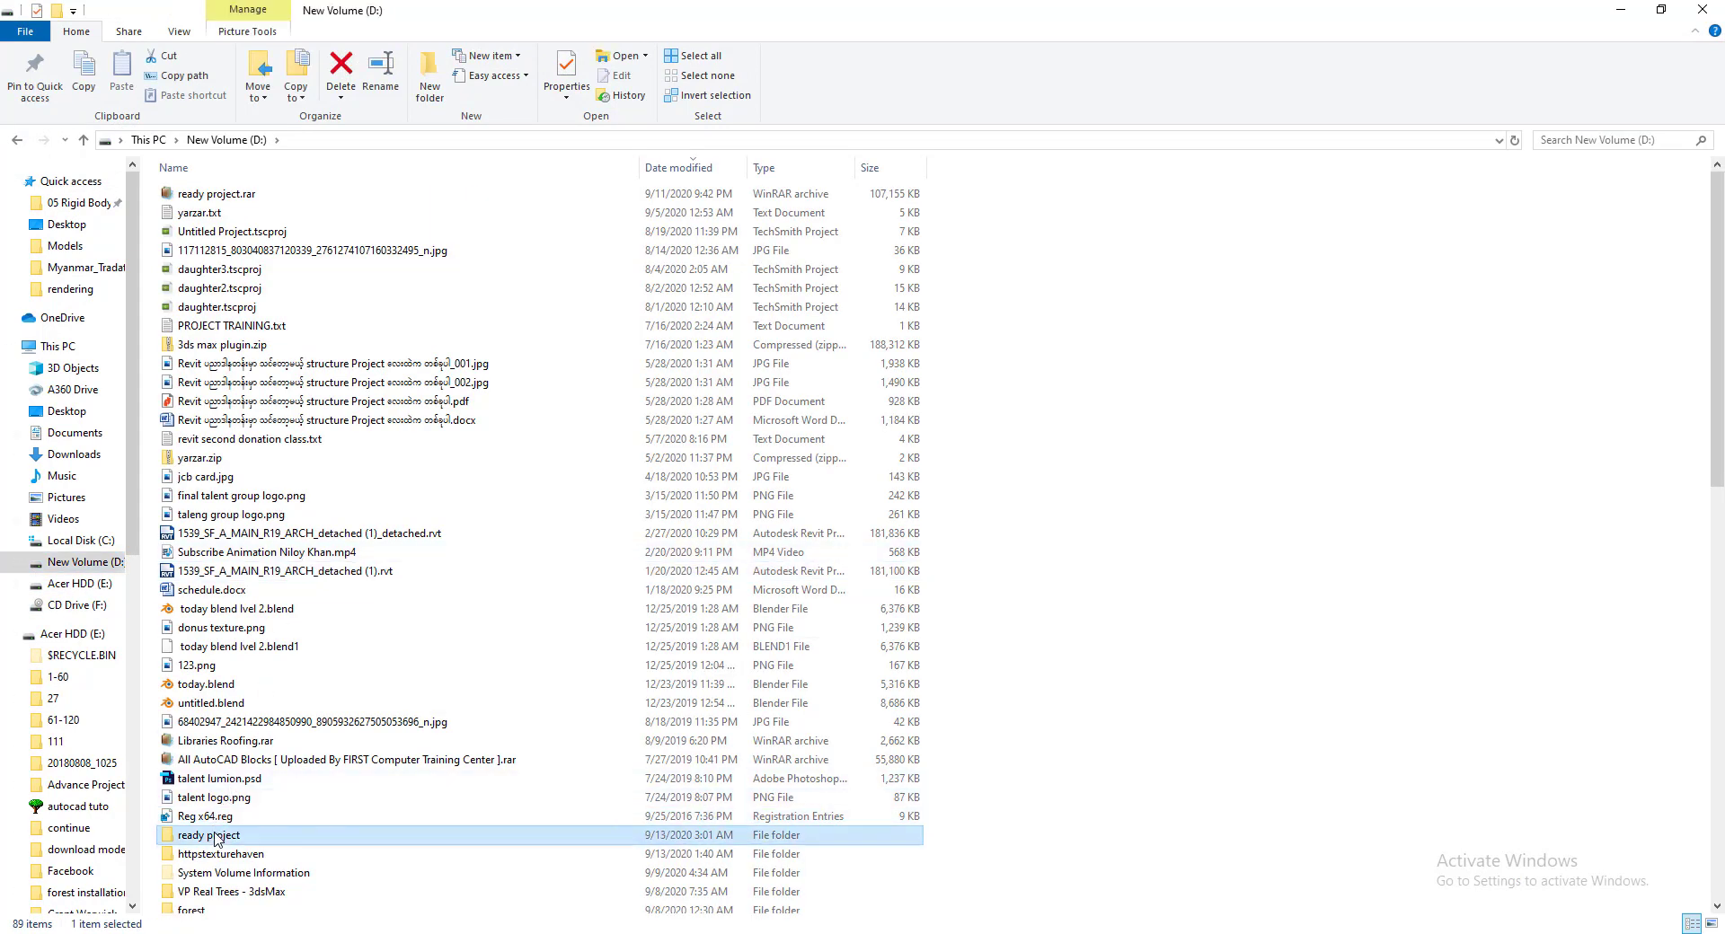
- Group the files in the ready project folder by type and look over its FBX and 3ds Max scene files
right_click(651, 671)
mouse_move(597, 719)
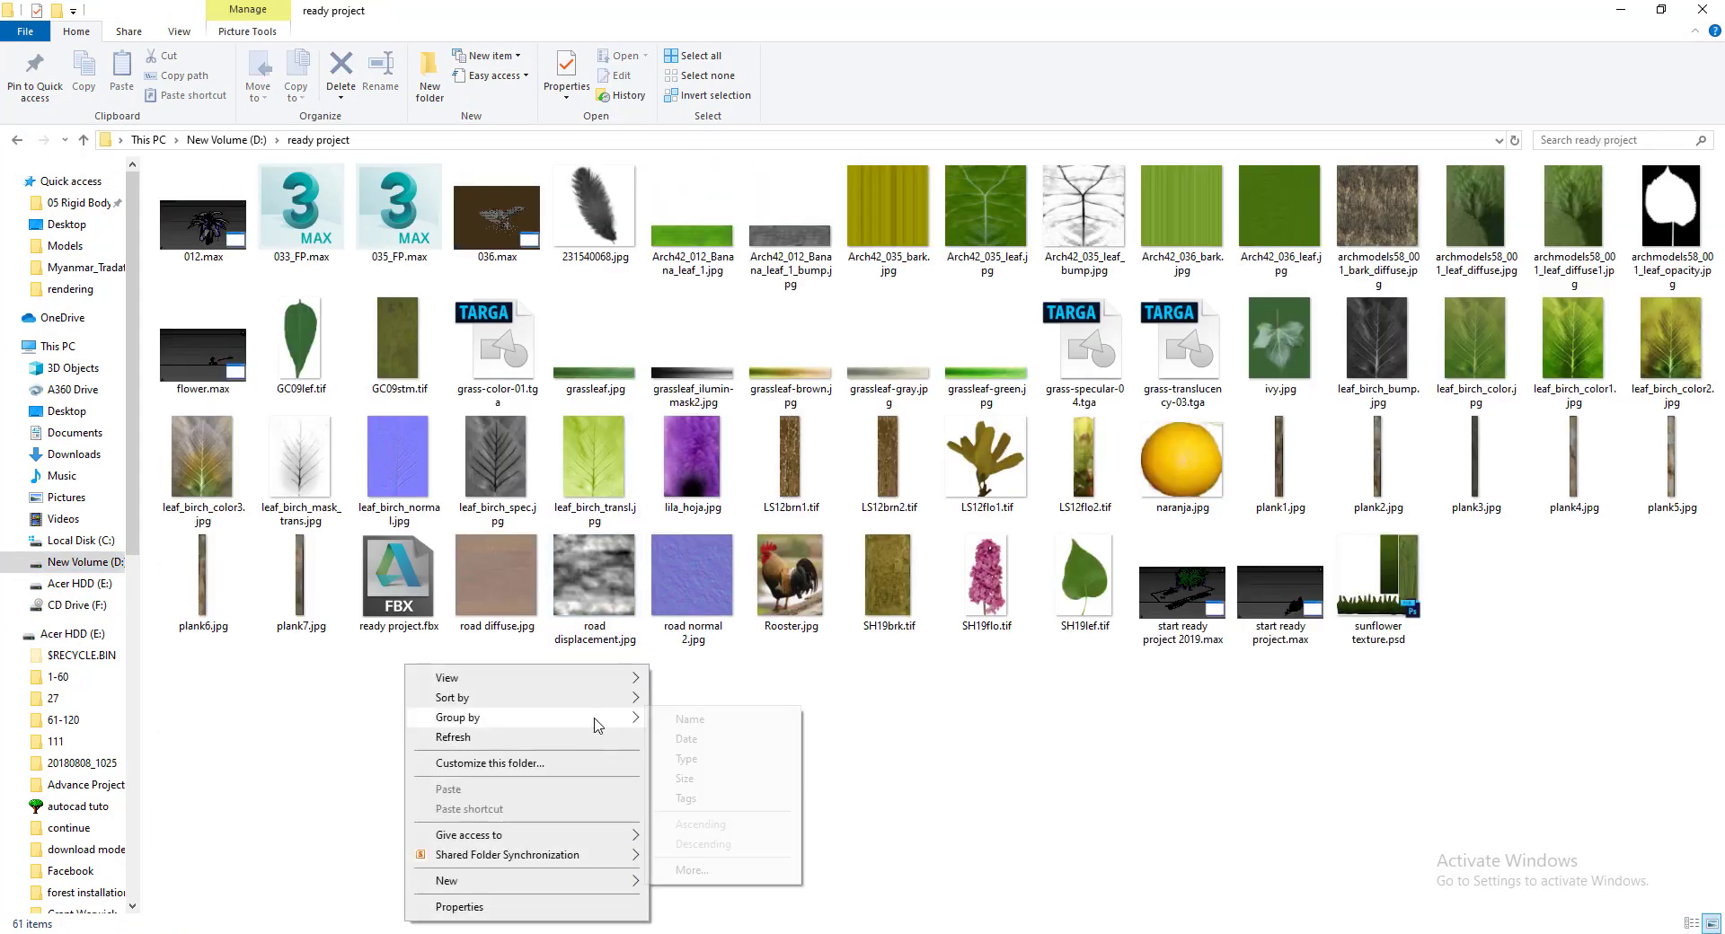
click(716, 759)
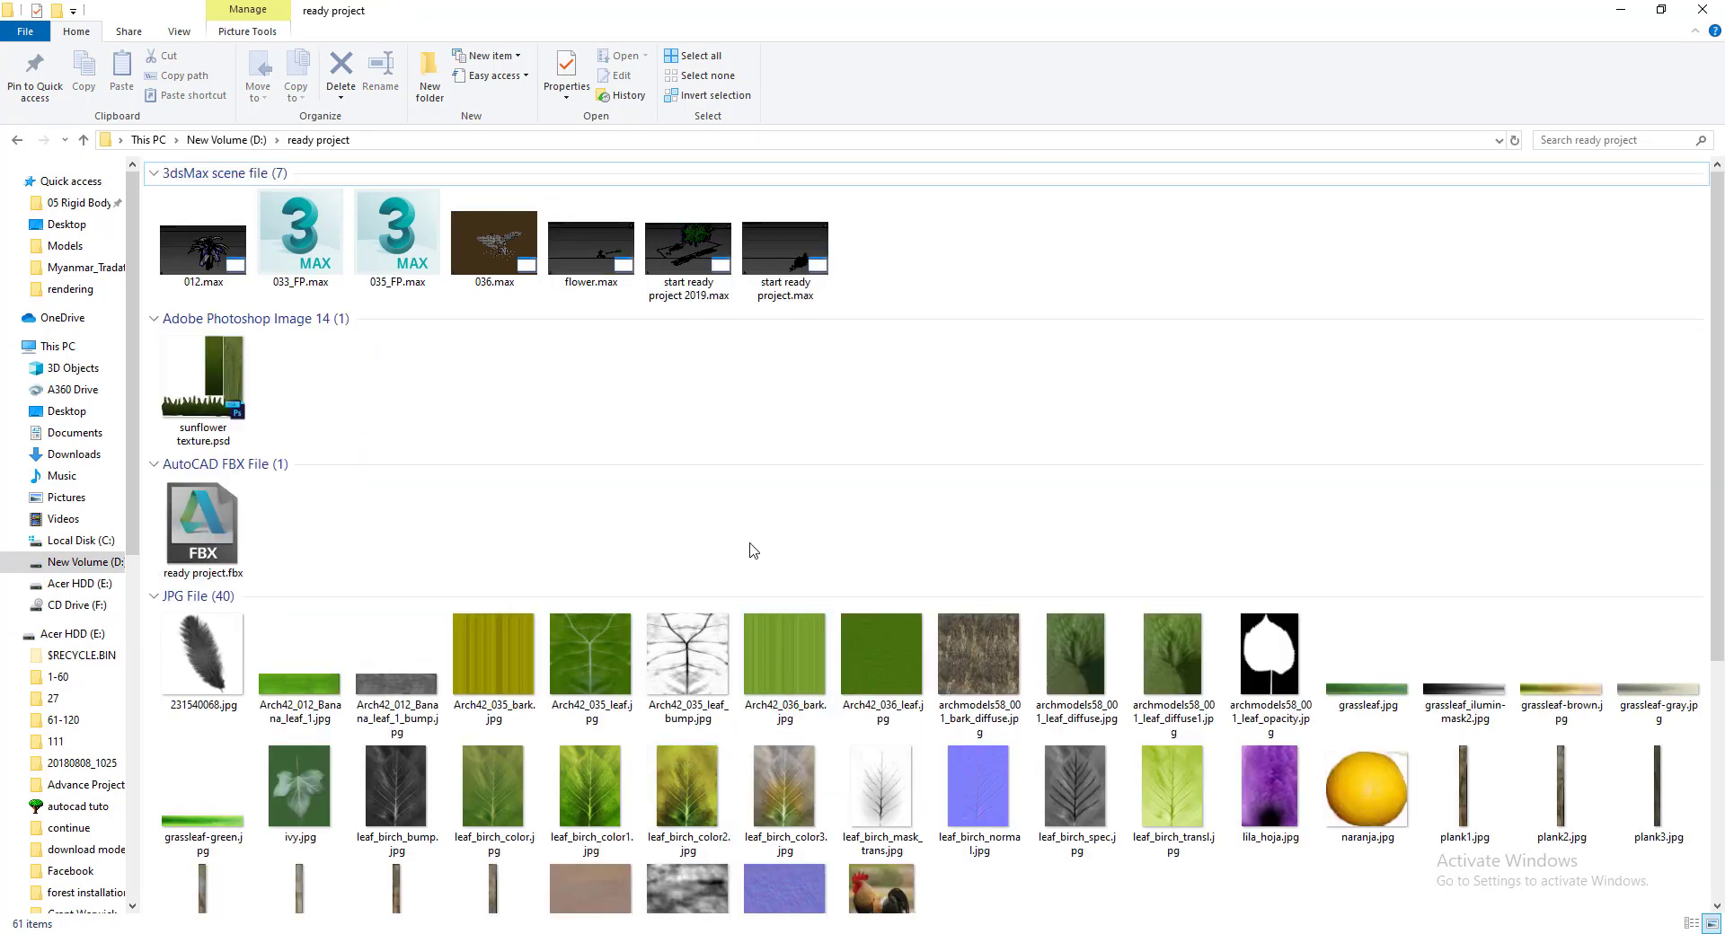
click(218, 557)
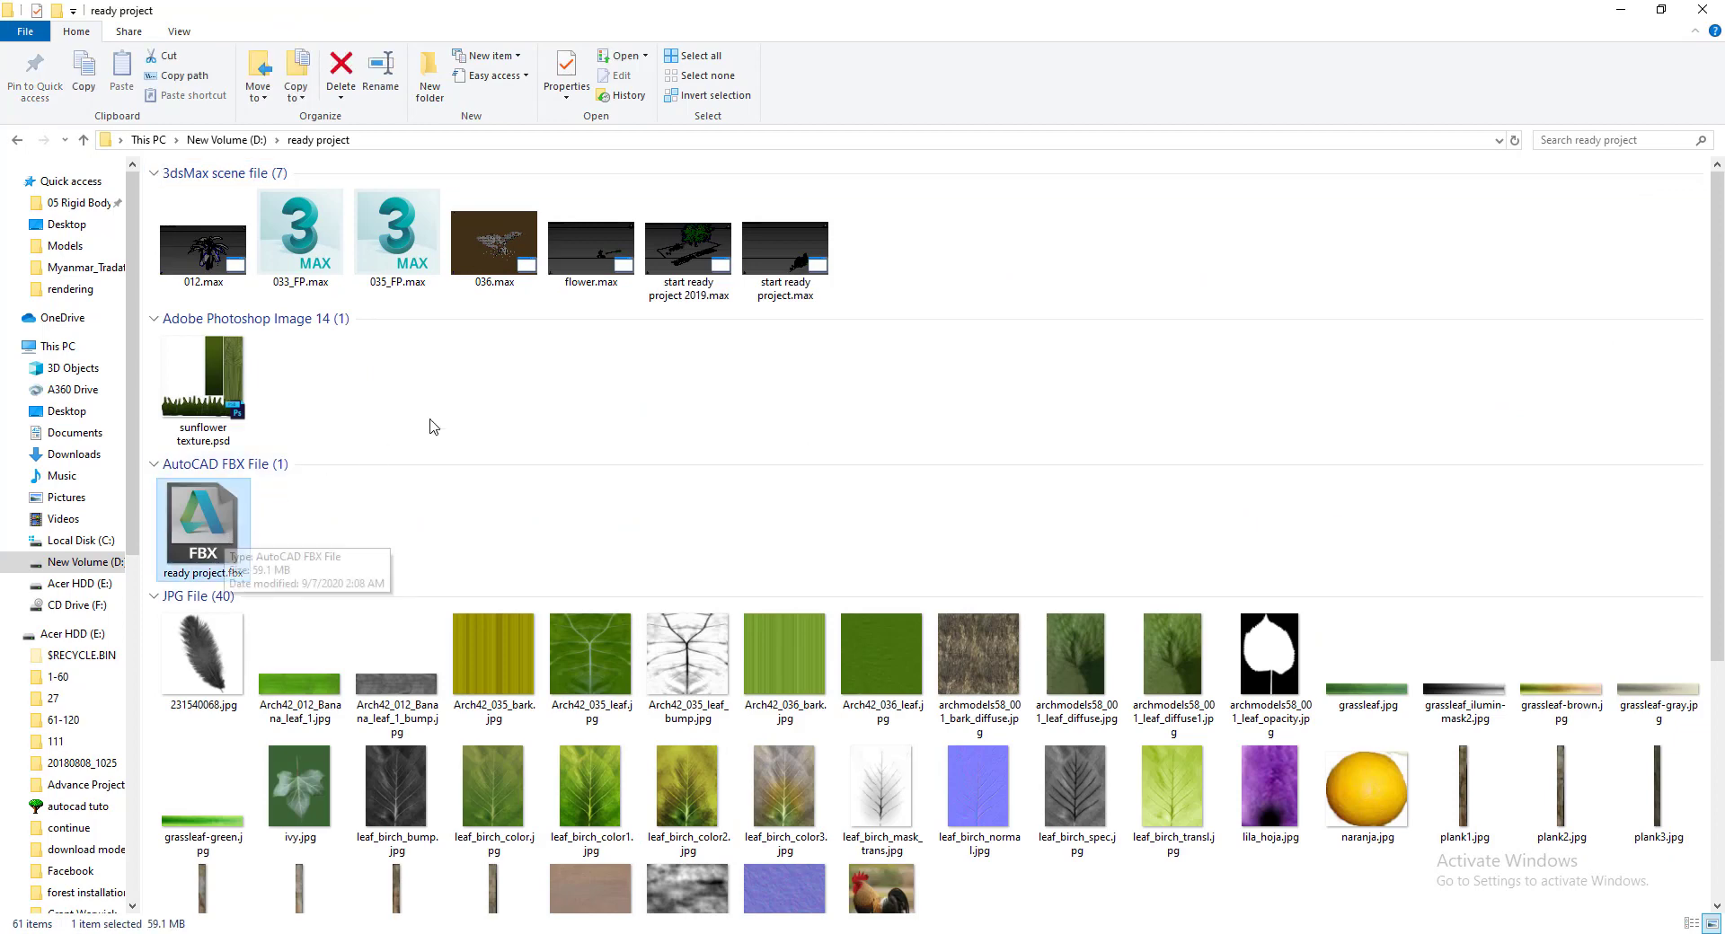
click(320, 261)
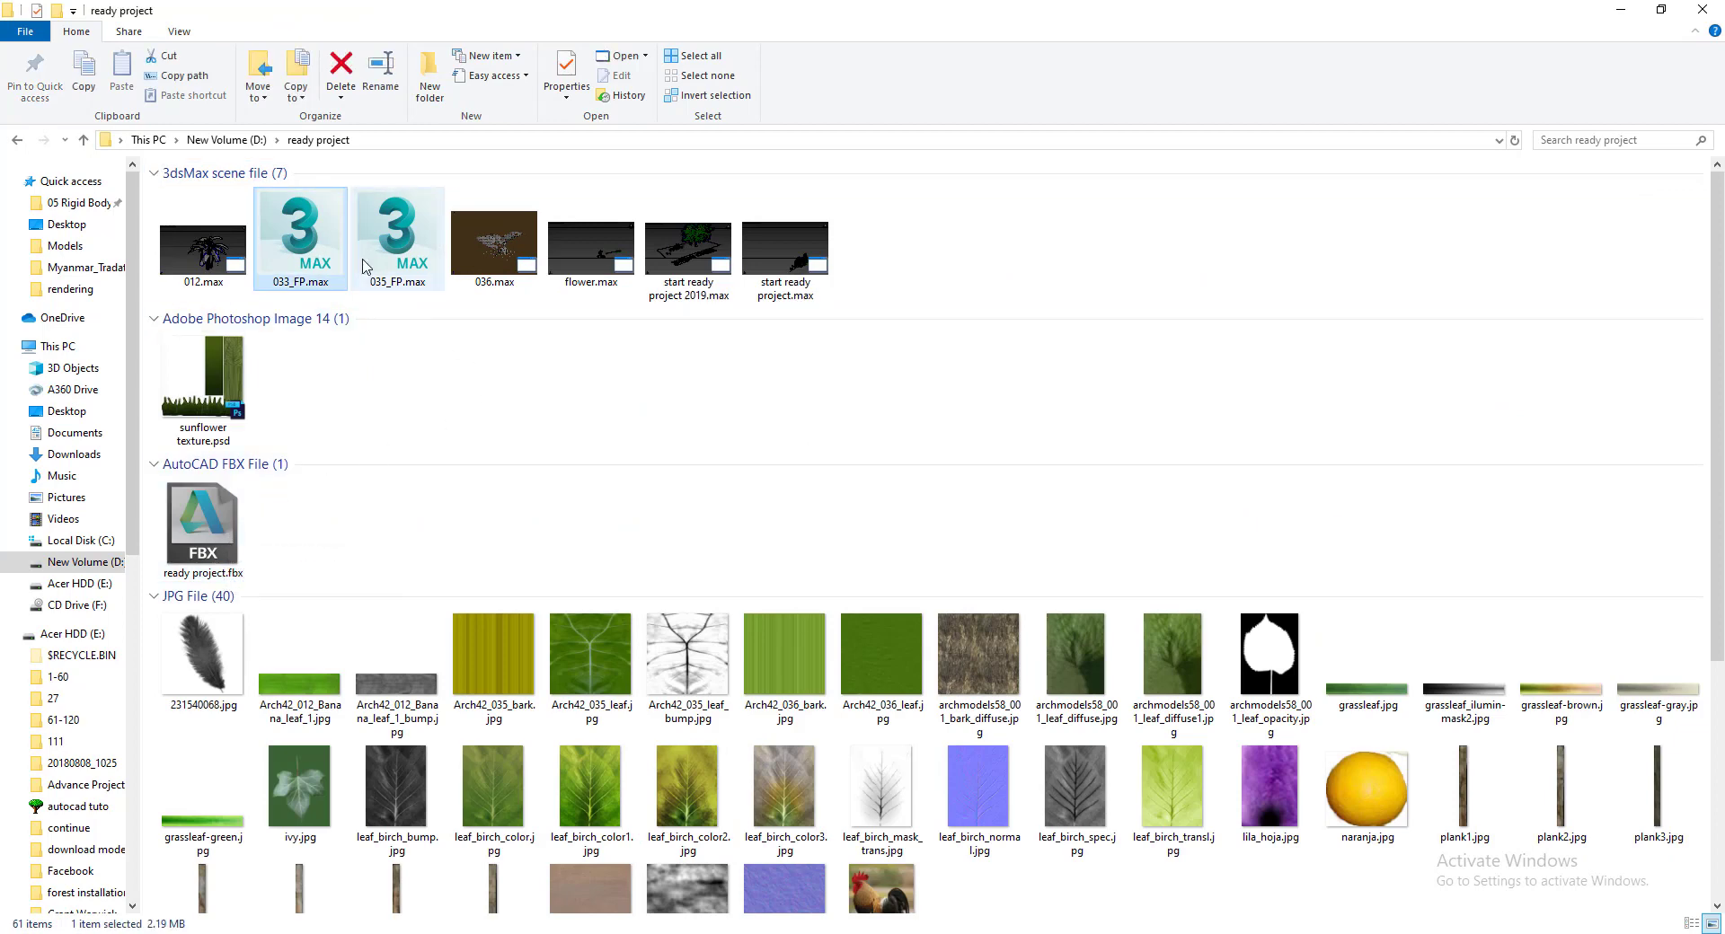
click(386, 262)
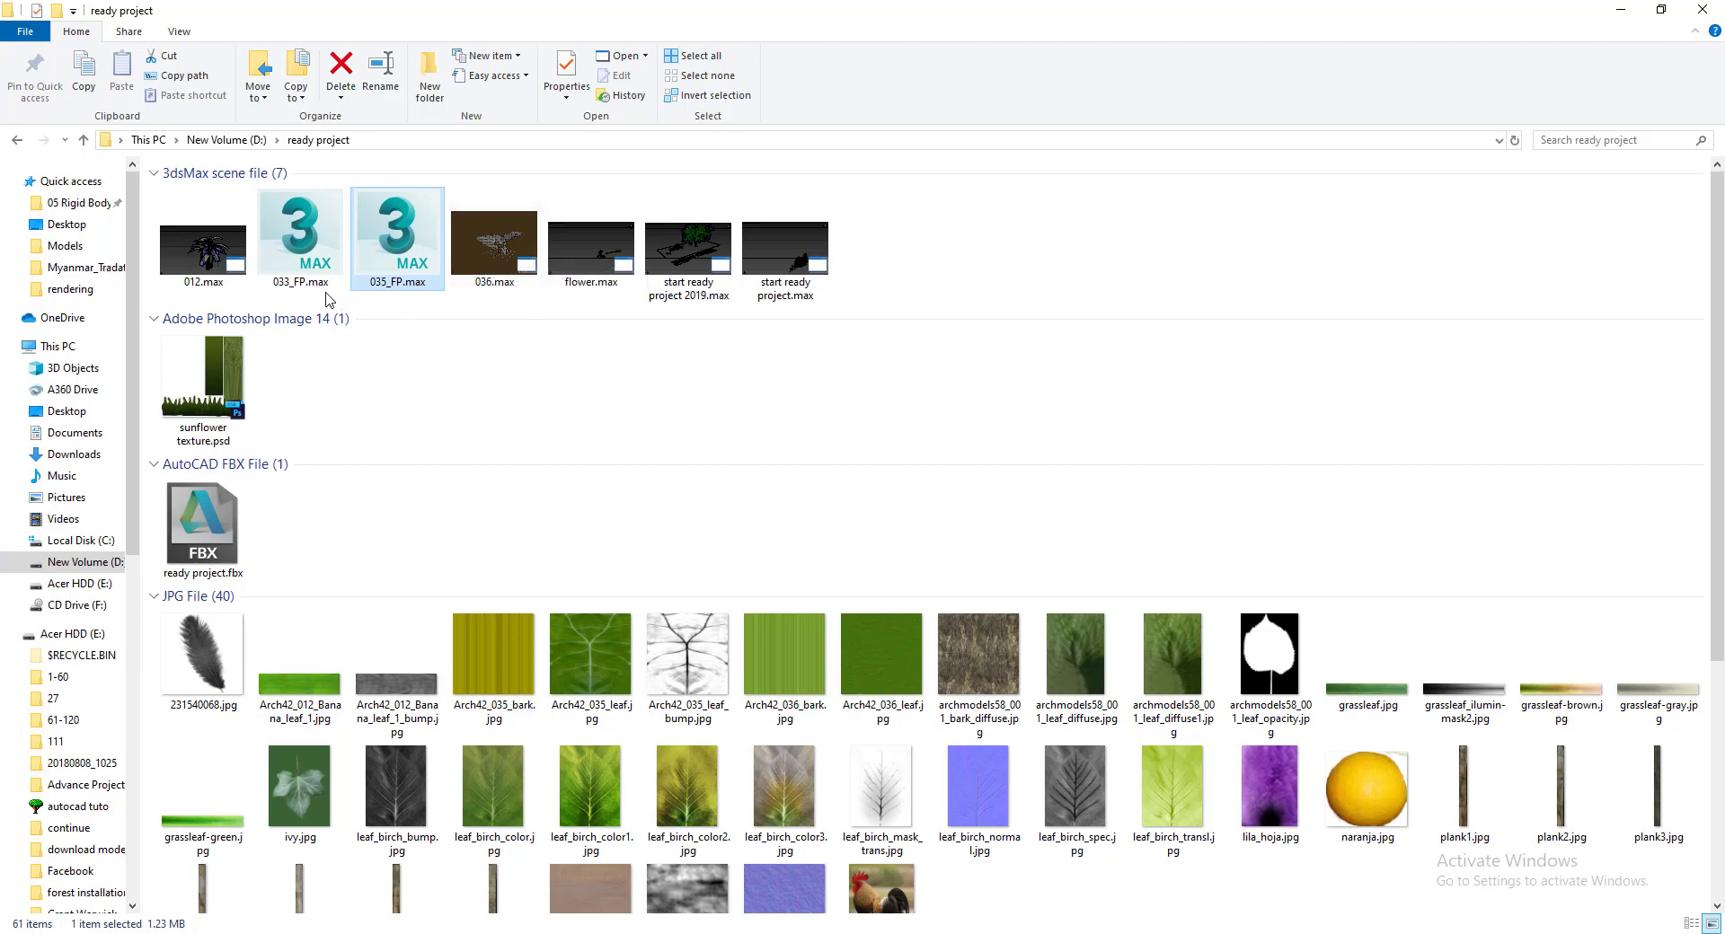
- Shrink the File Explorer window over the 3ds Max scene and merge 012.max from the ready project folder into it
drag(212, 271, 542, 690)
key(alt+Tab)
drag(539, 680, 198, 233)
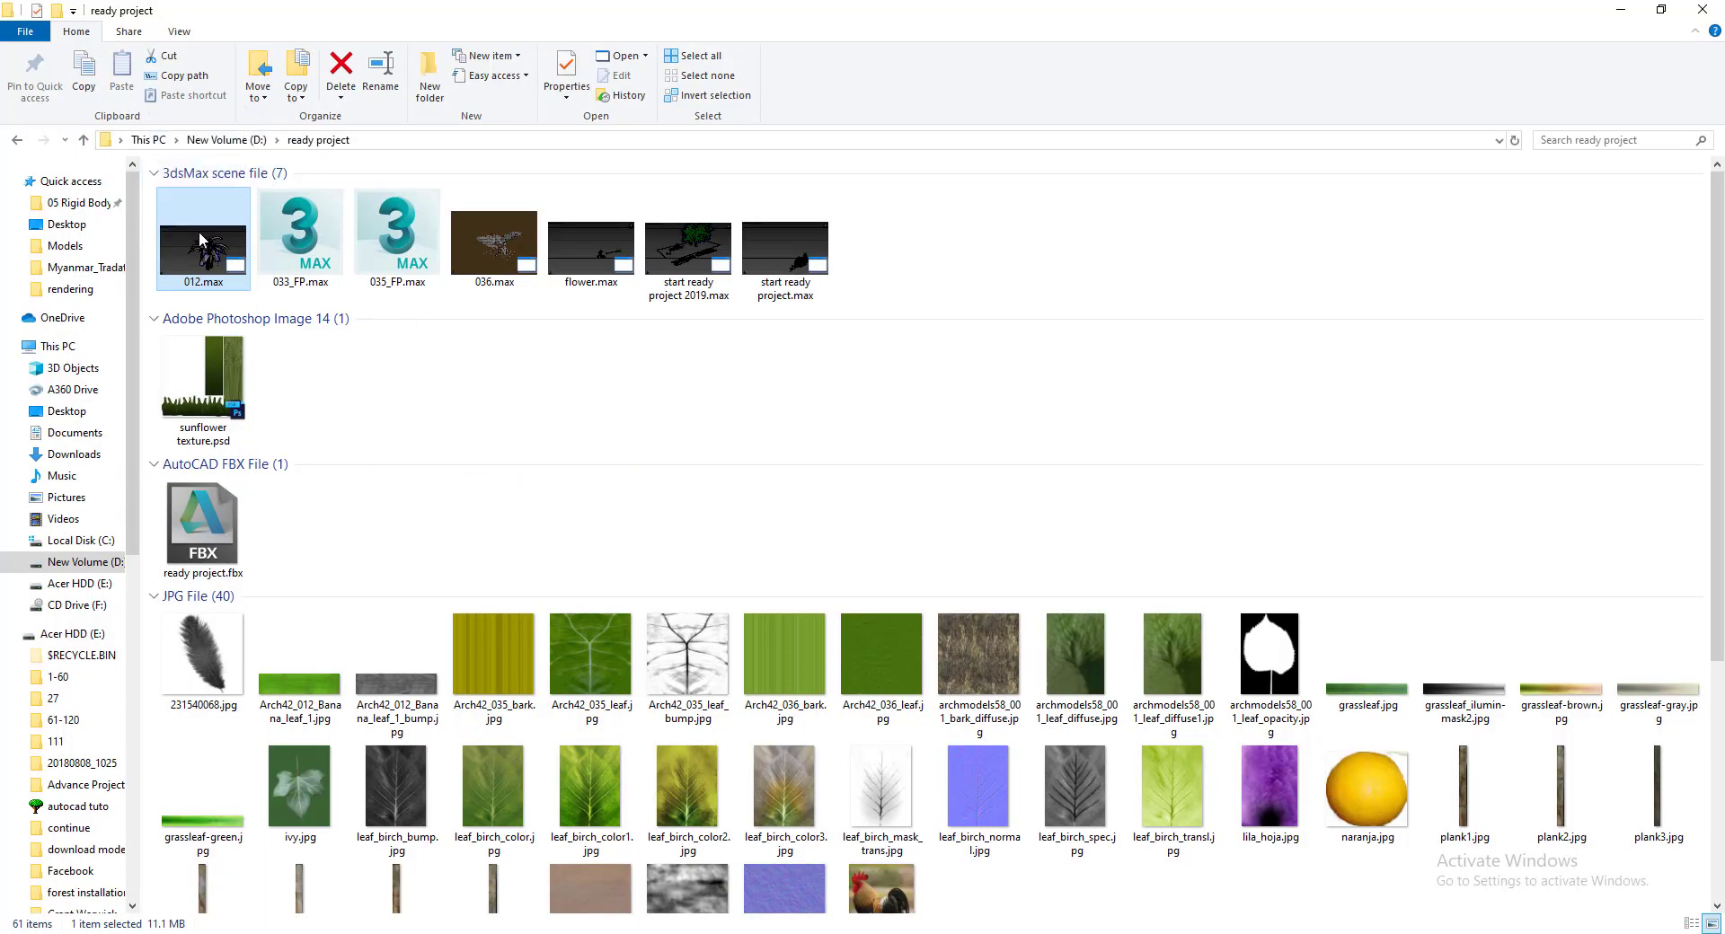
click(1662, 10)
drag(692, 125, 1399, 272)
drag(1001, 490, 353, 358)
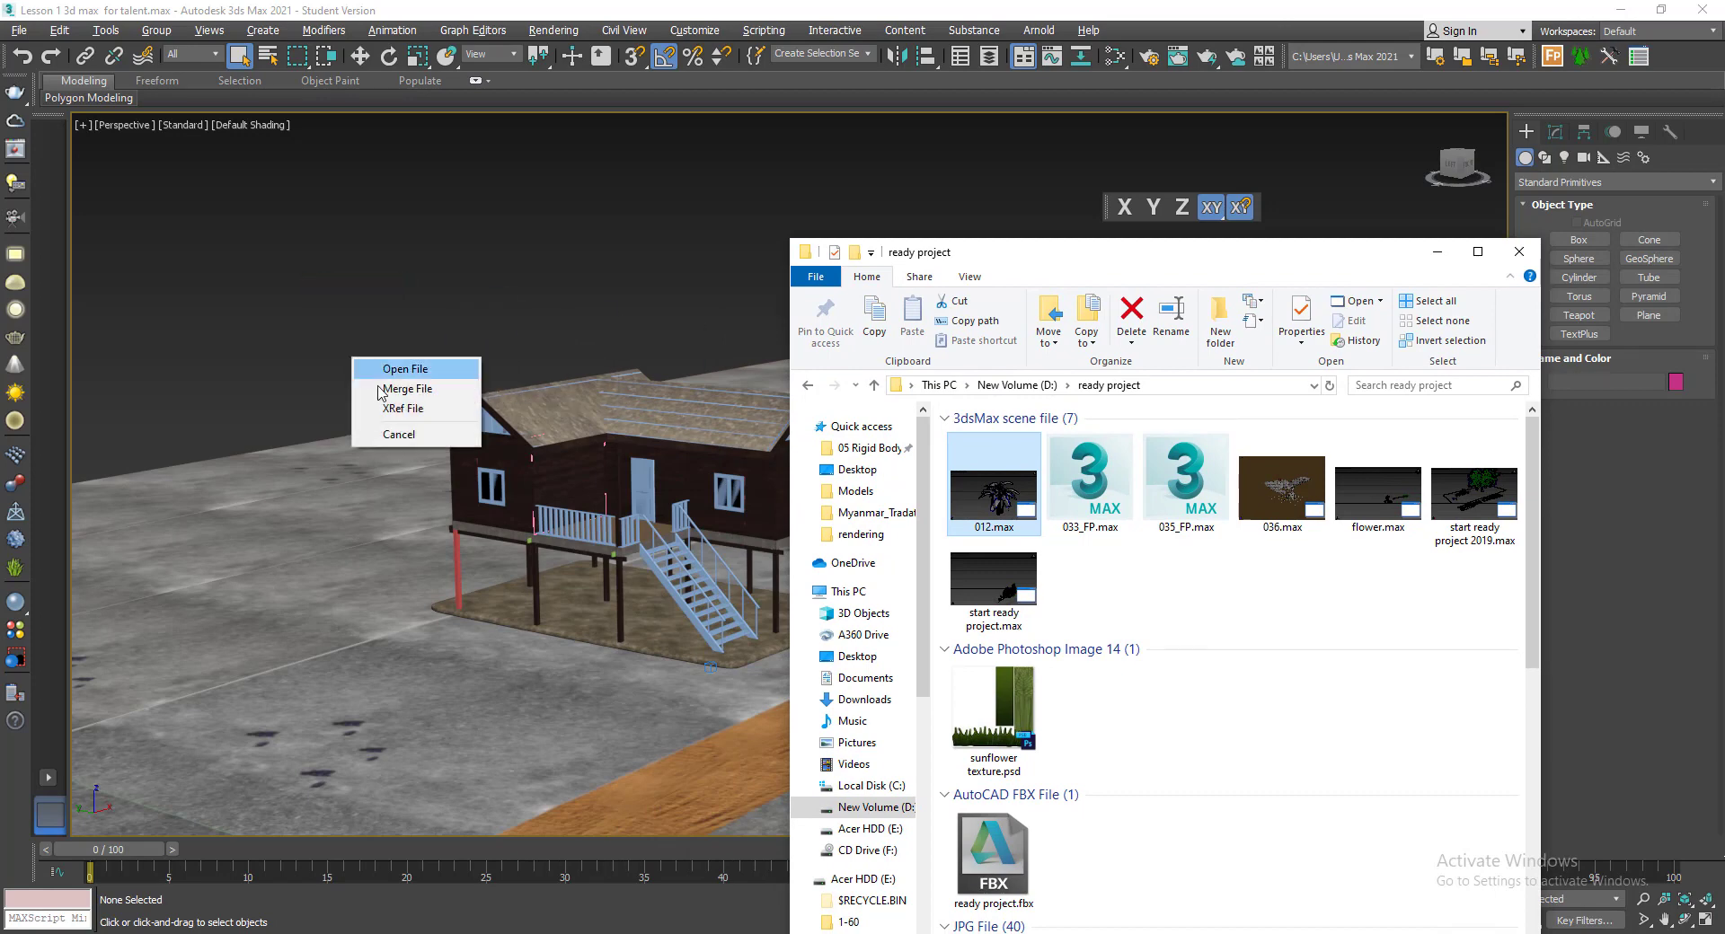
click(425, 391)
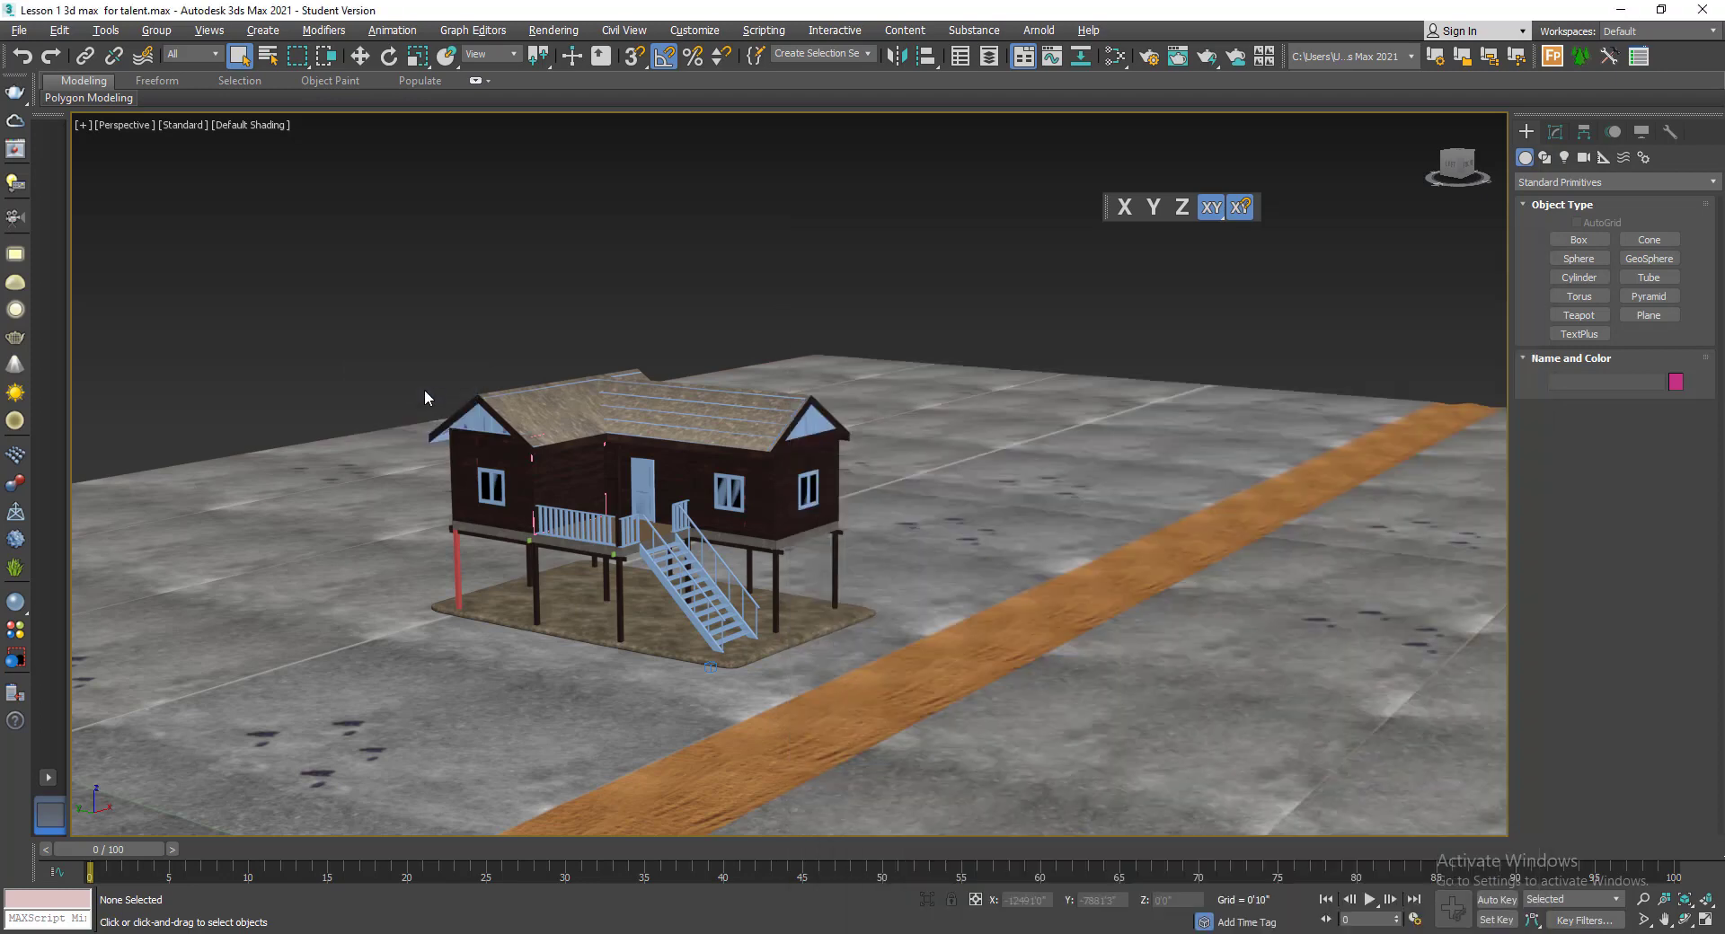
- Dismiss the security notice and place the merged banana plants on the ground beside the house's gable end
click(926, 529)
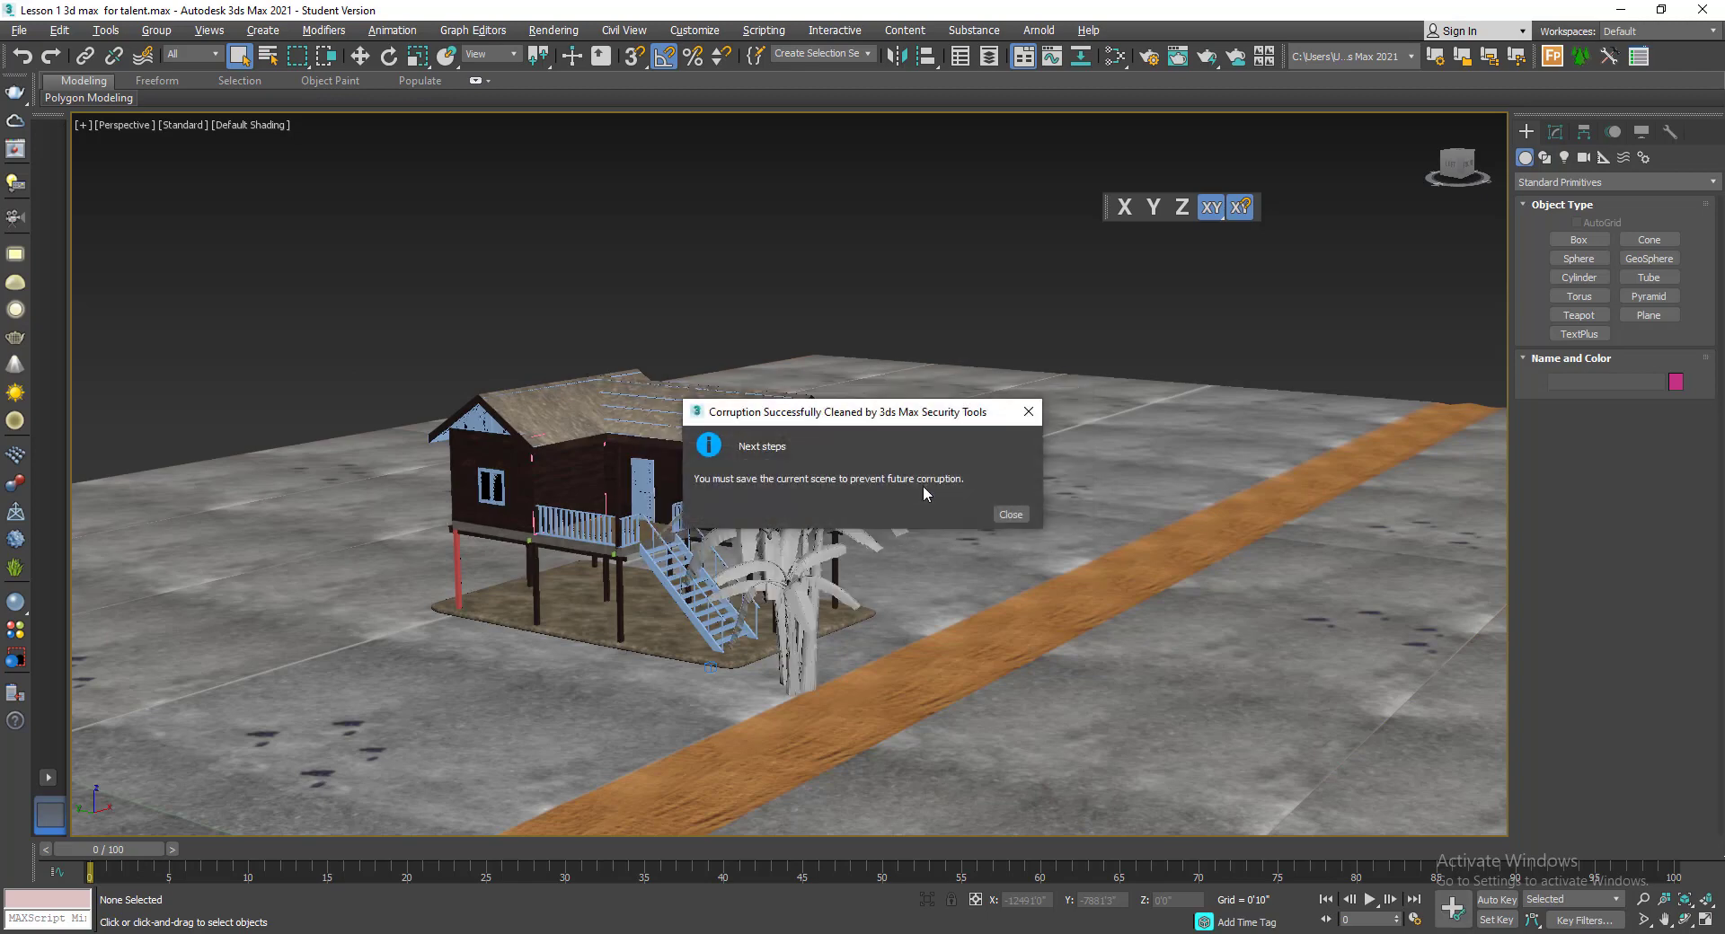
click(1010, 515)
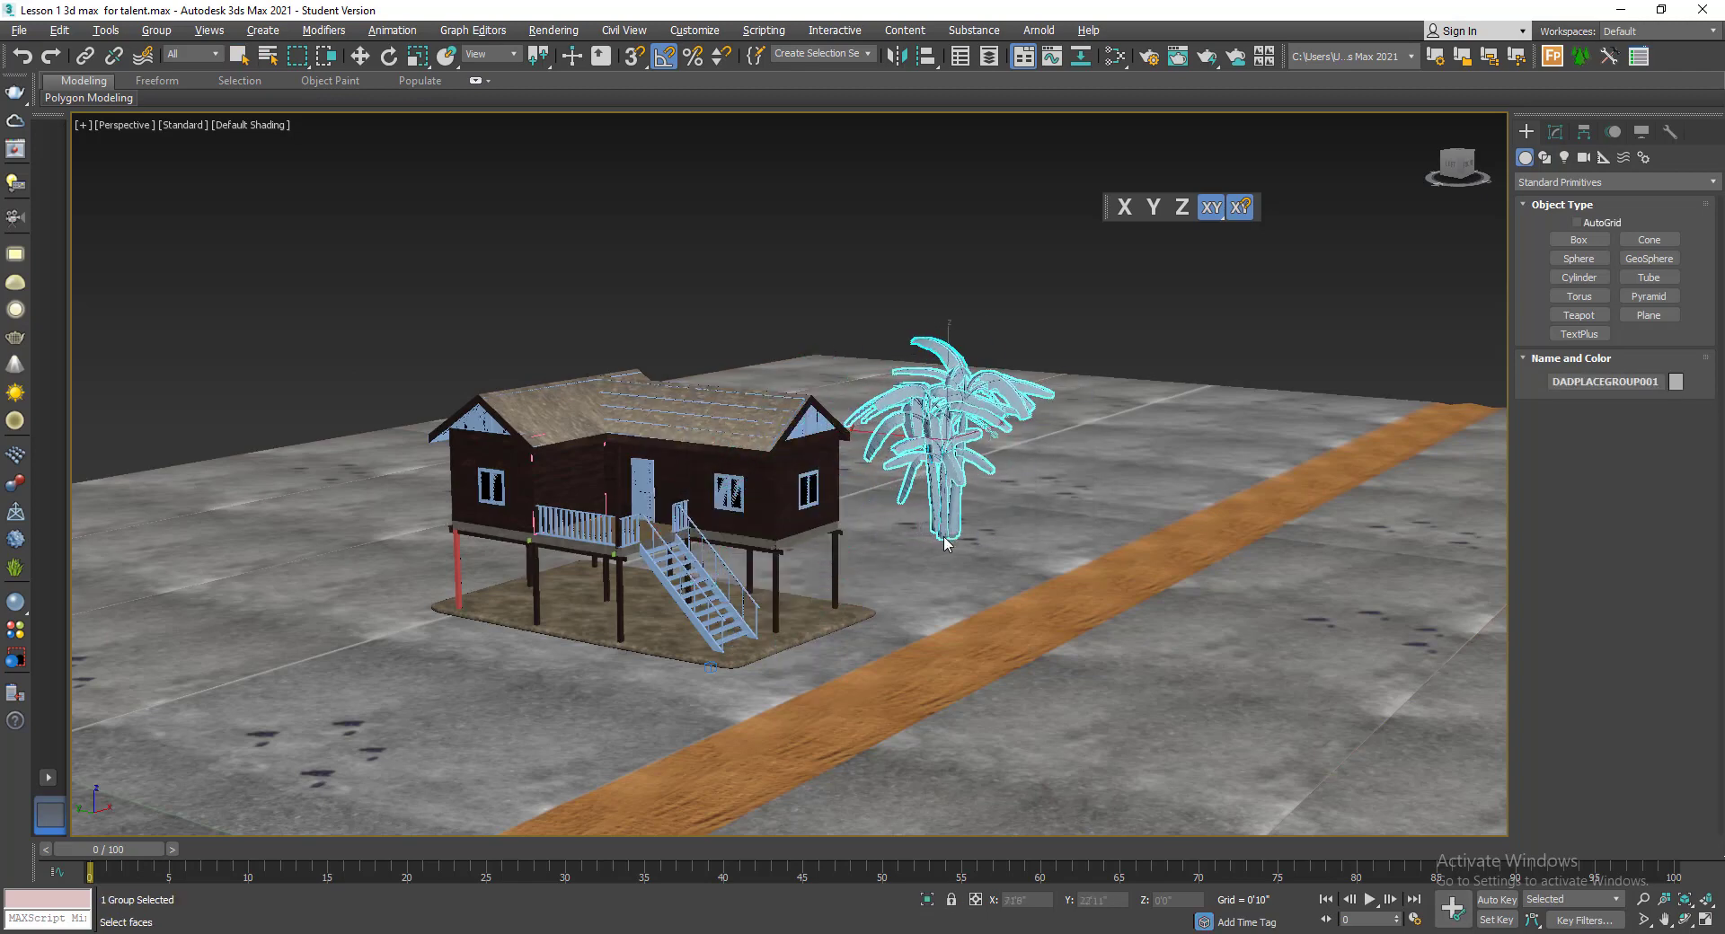
scroll(795, 598, down, 4)
alt+middle_drag(723, 629, 674, 655)
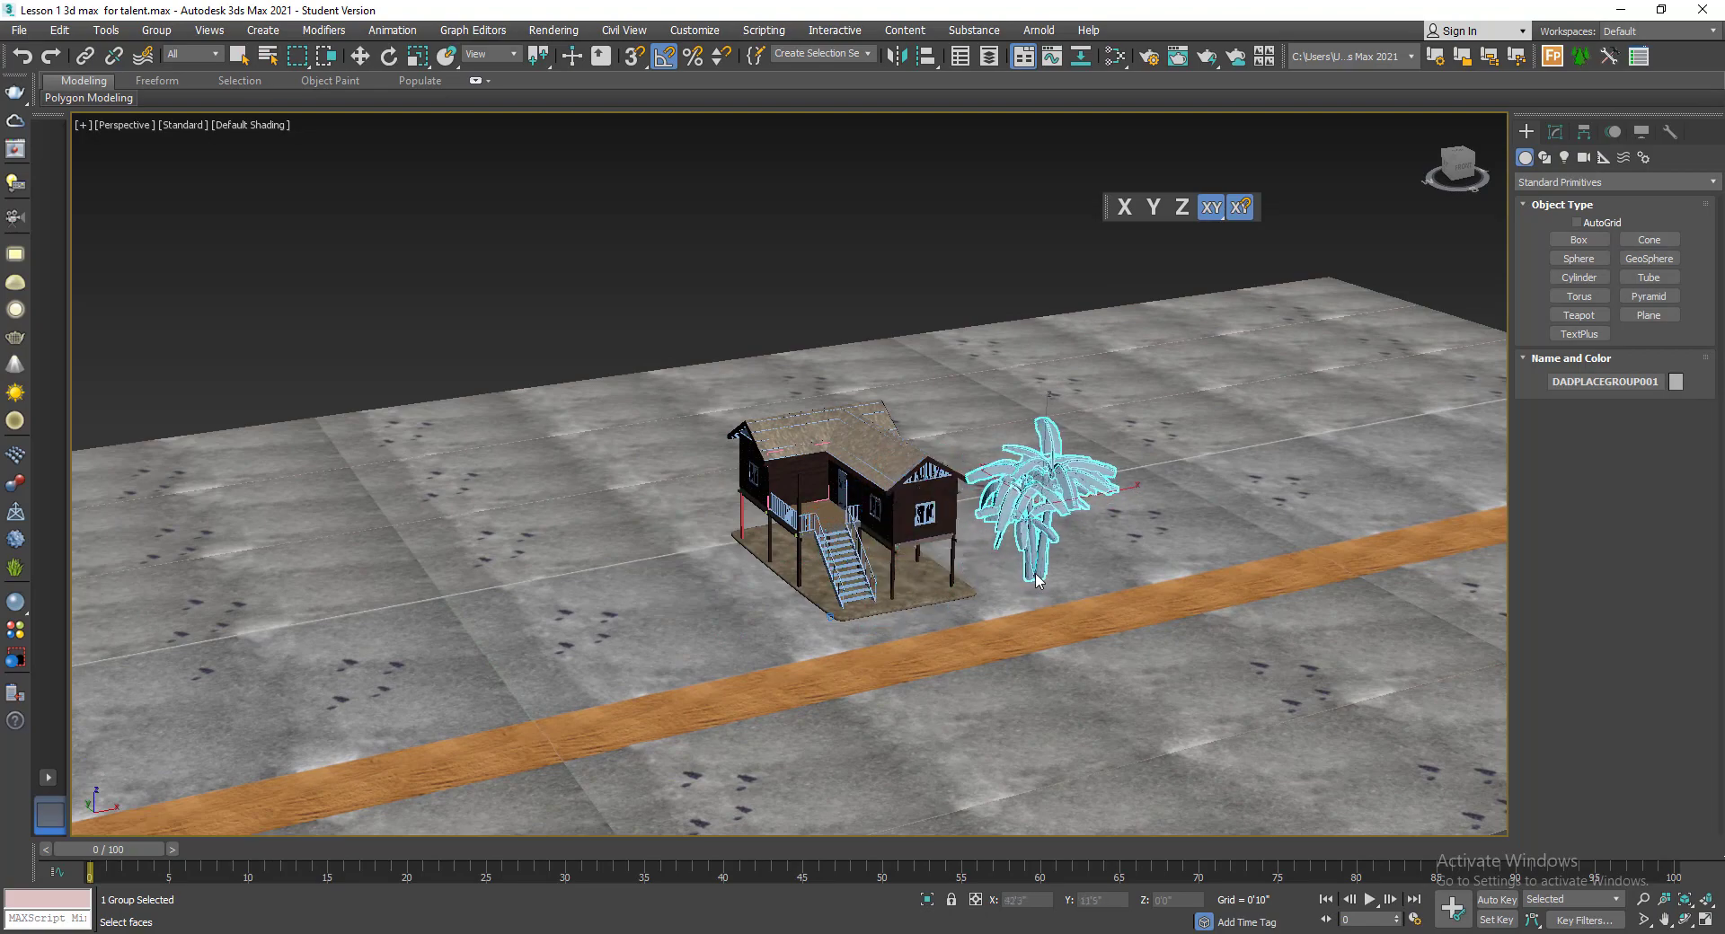
click(1043, 575)
scroll(1046, 557, up, 10)
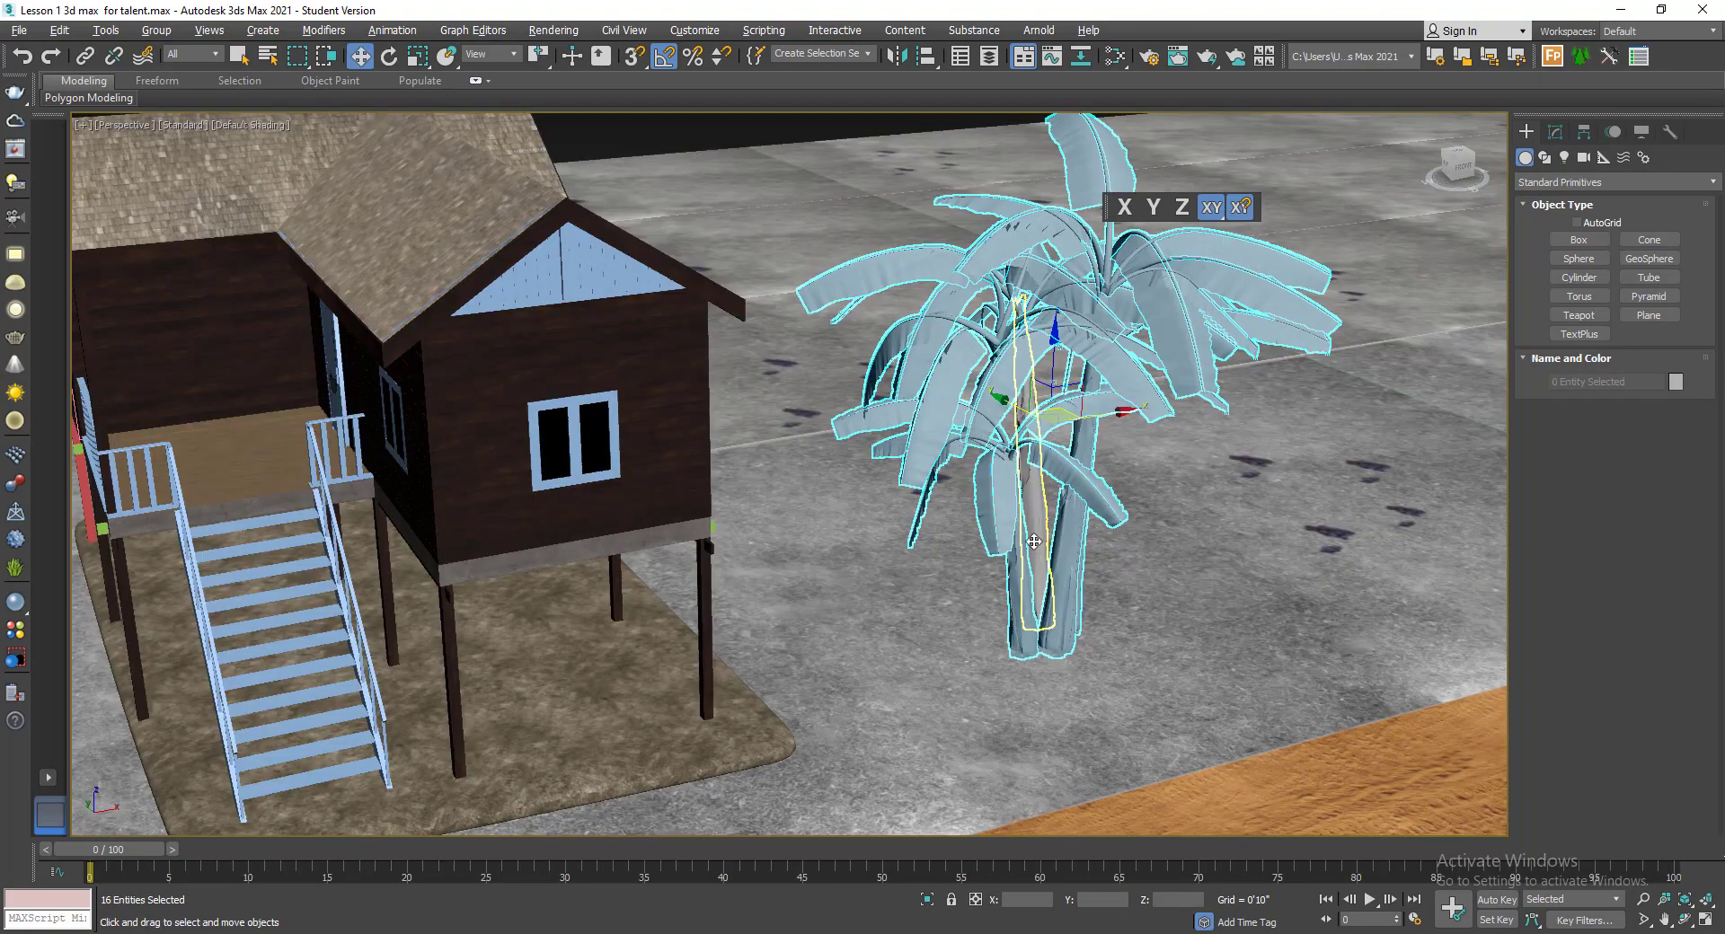
scroll(1056, 504, down, 5)
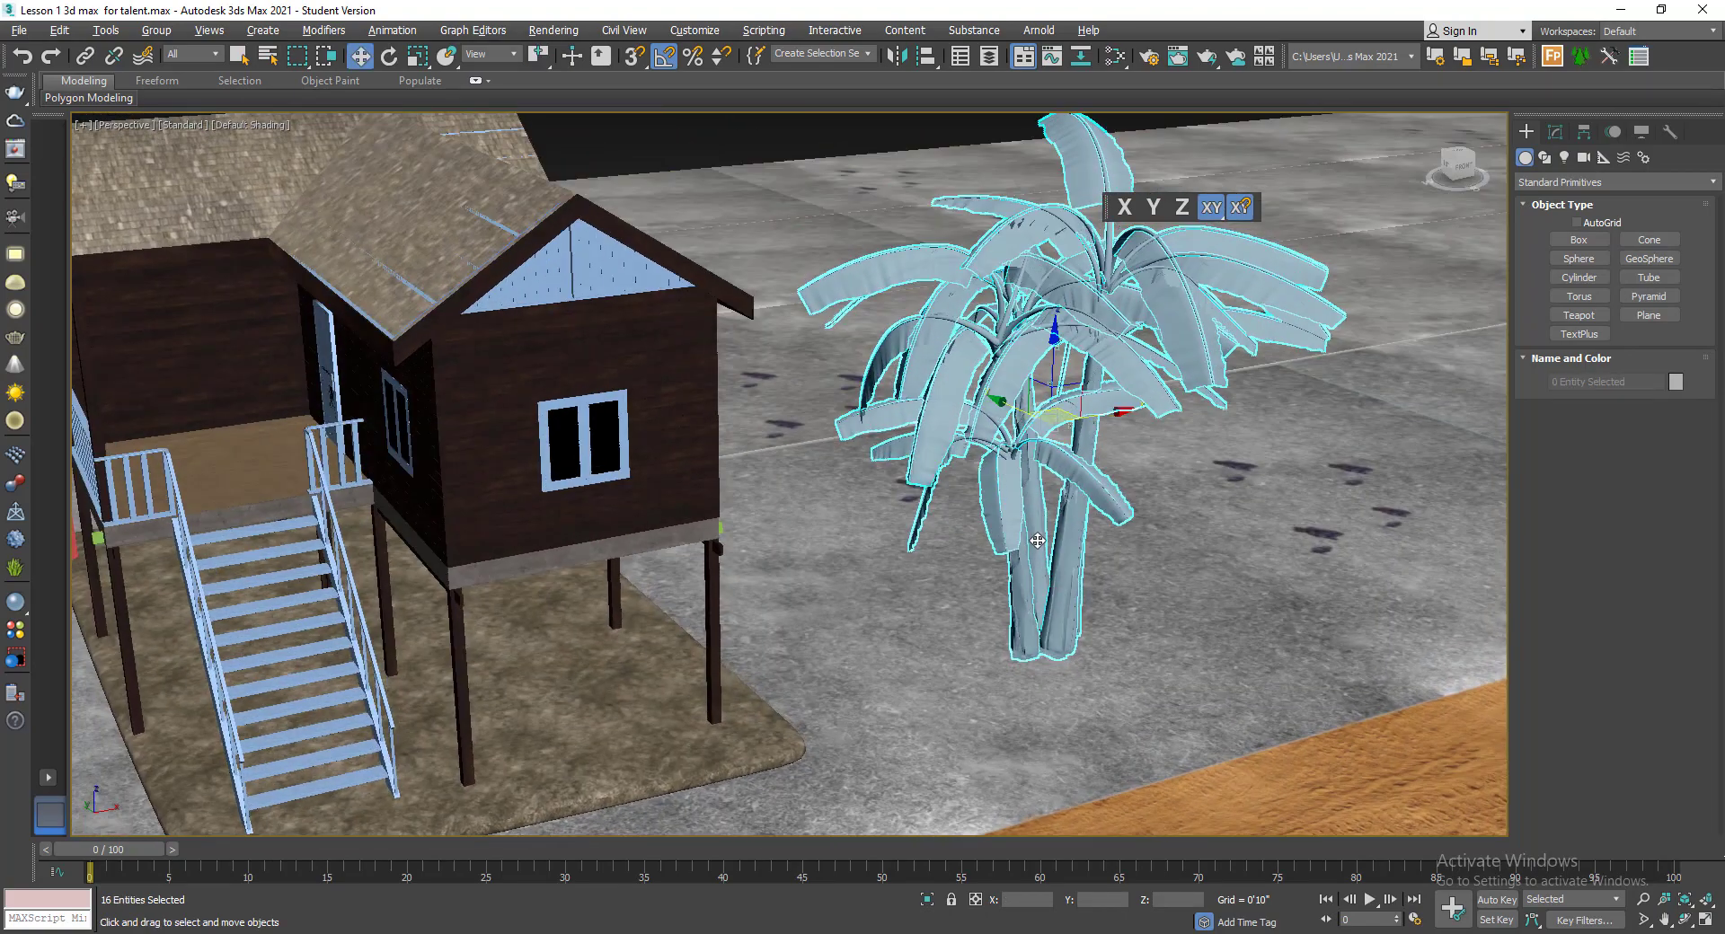
- Return to the ready project folder and merge 033_FP.max into the house scene
key(alt+Tab)
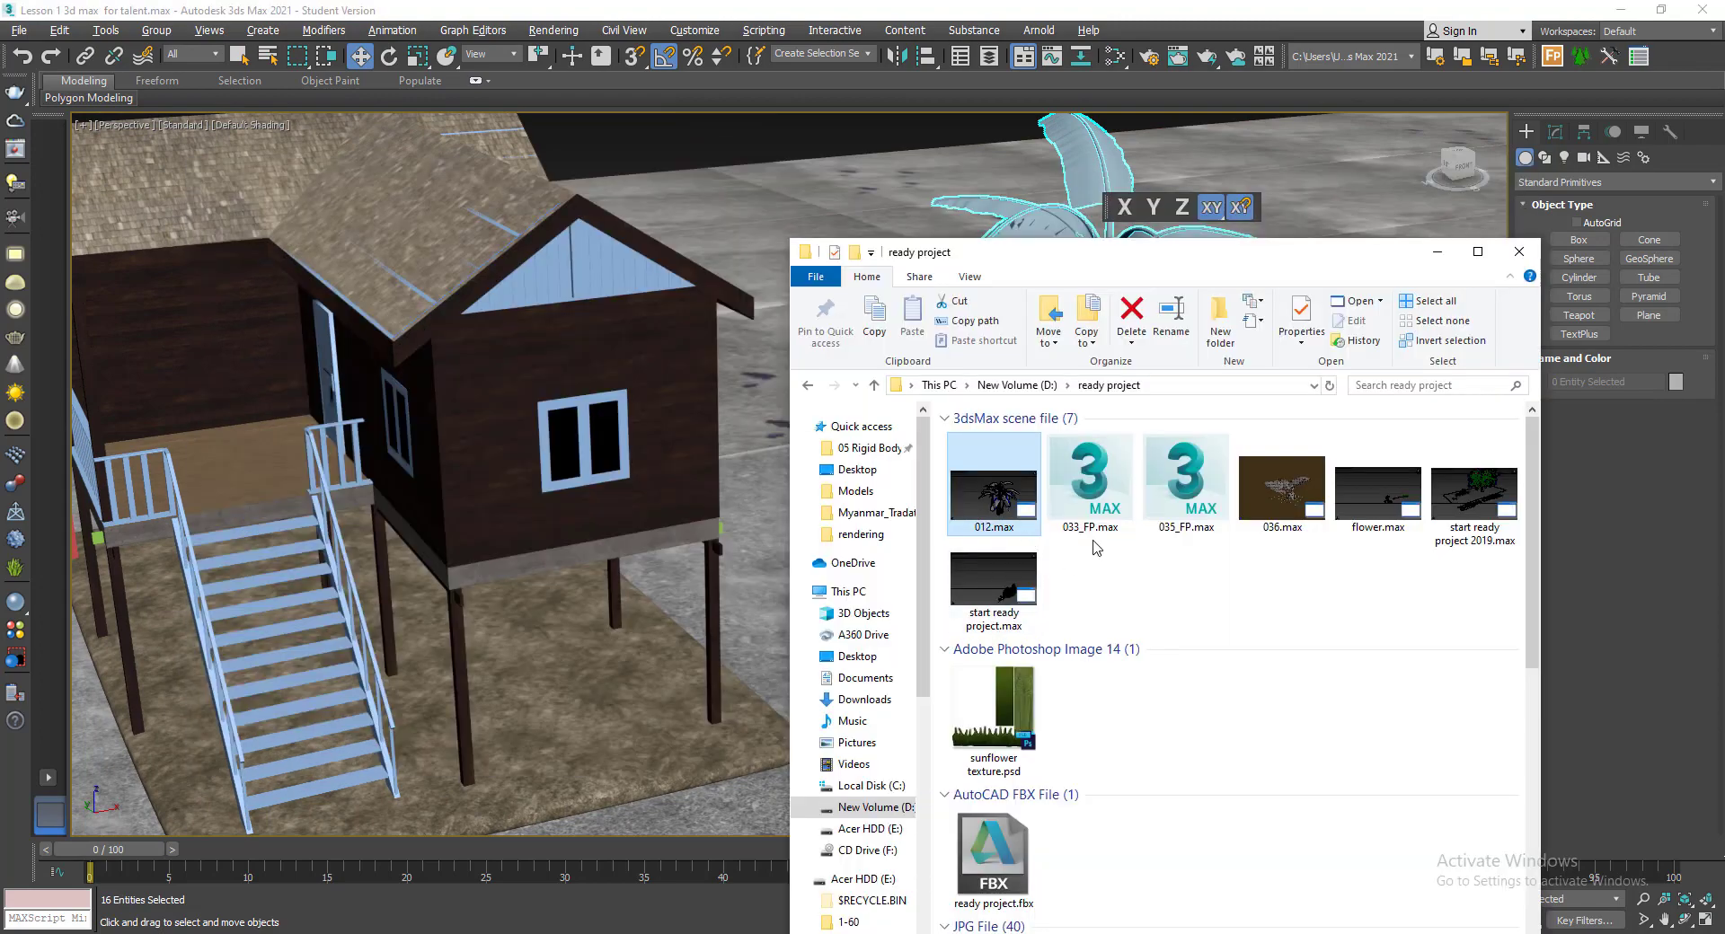
scroll(539, 539, down, 4)
middle_drag(704, 537, 560, 530)
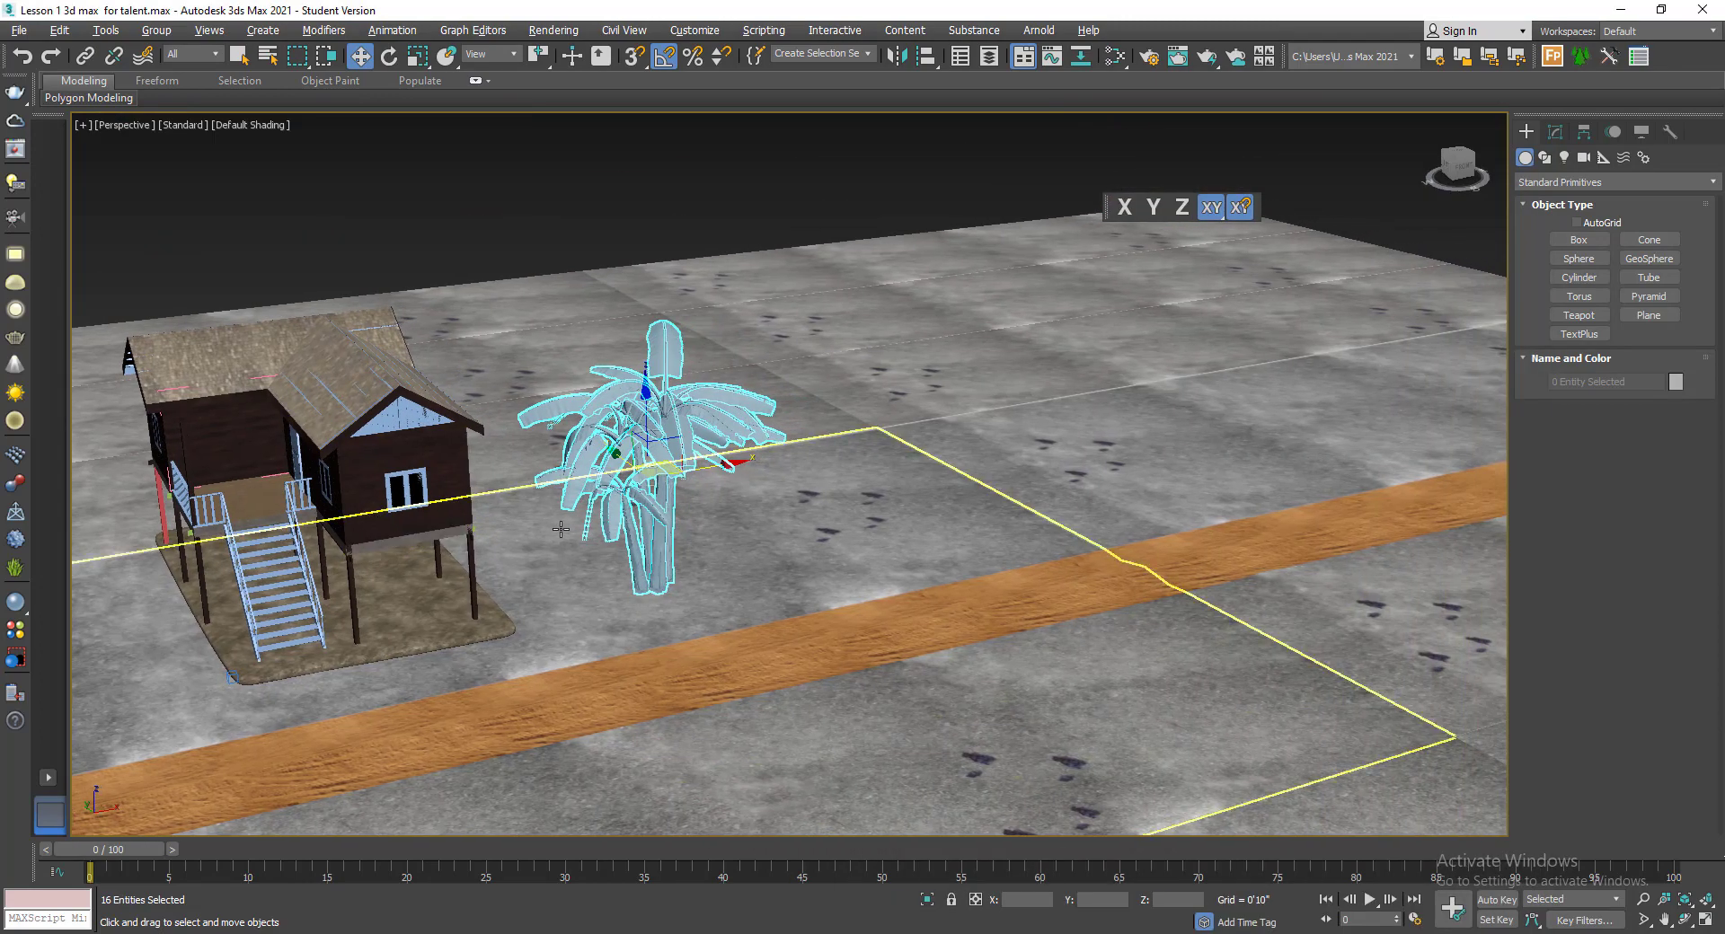
key(alt+Tab)
drag(1167, 260, 1245, 251)
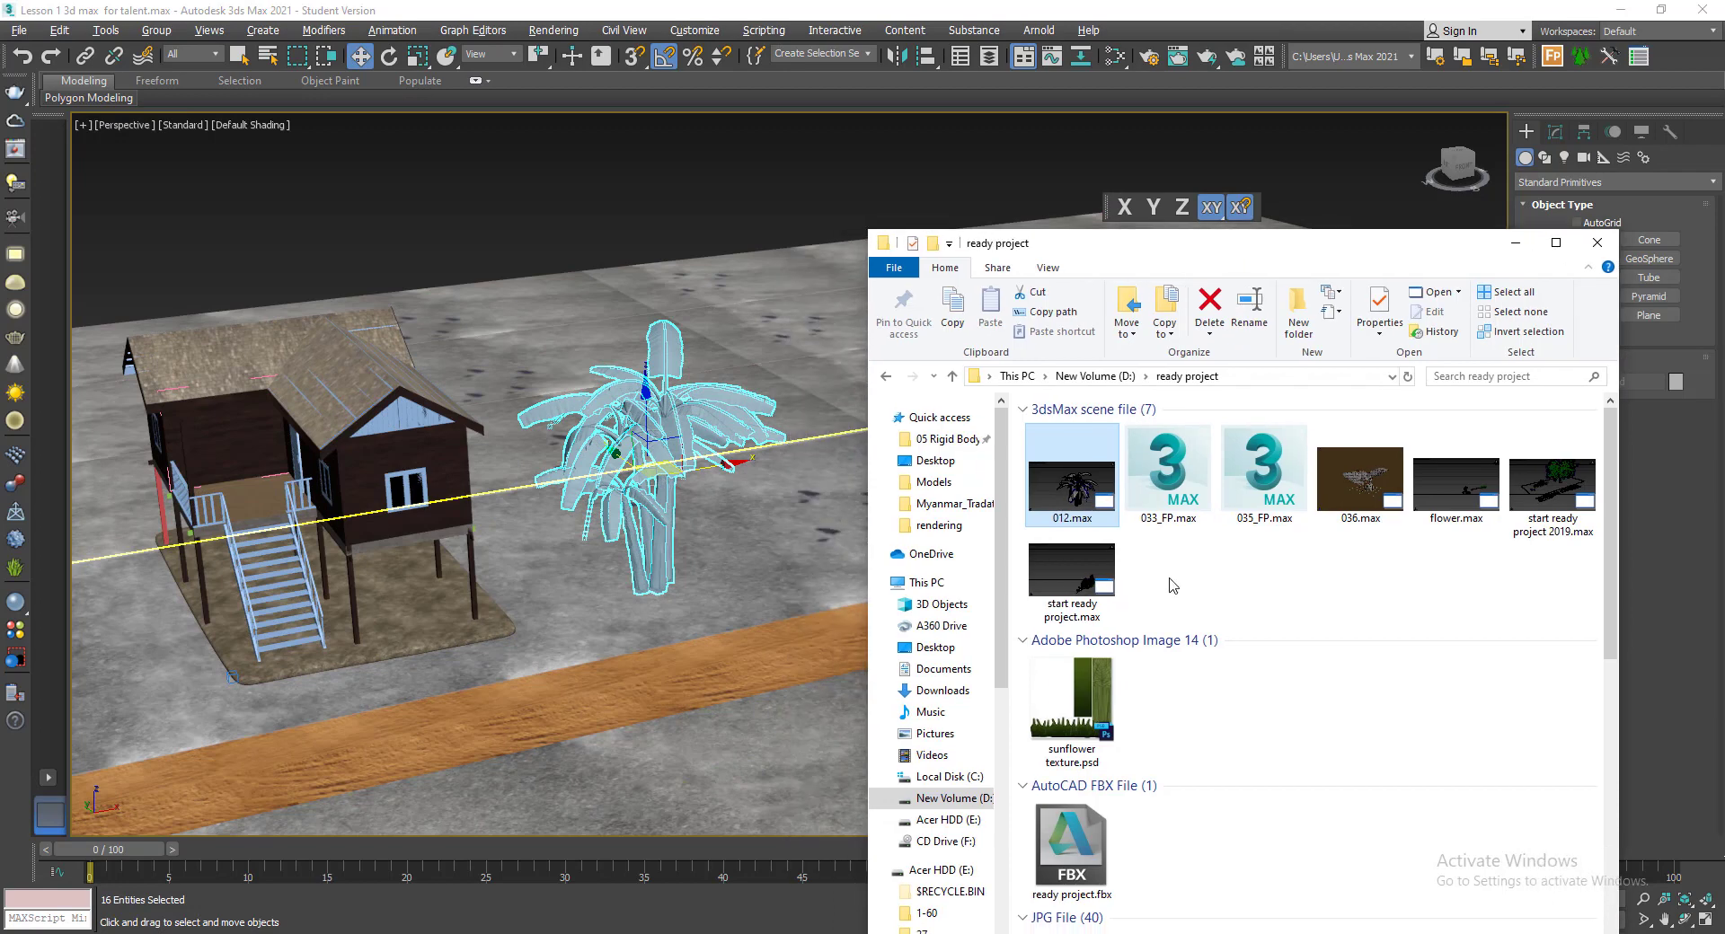
drag(1168, 476, 796, 571)
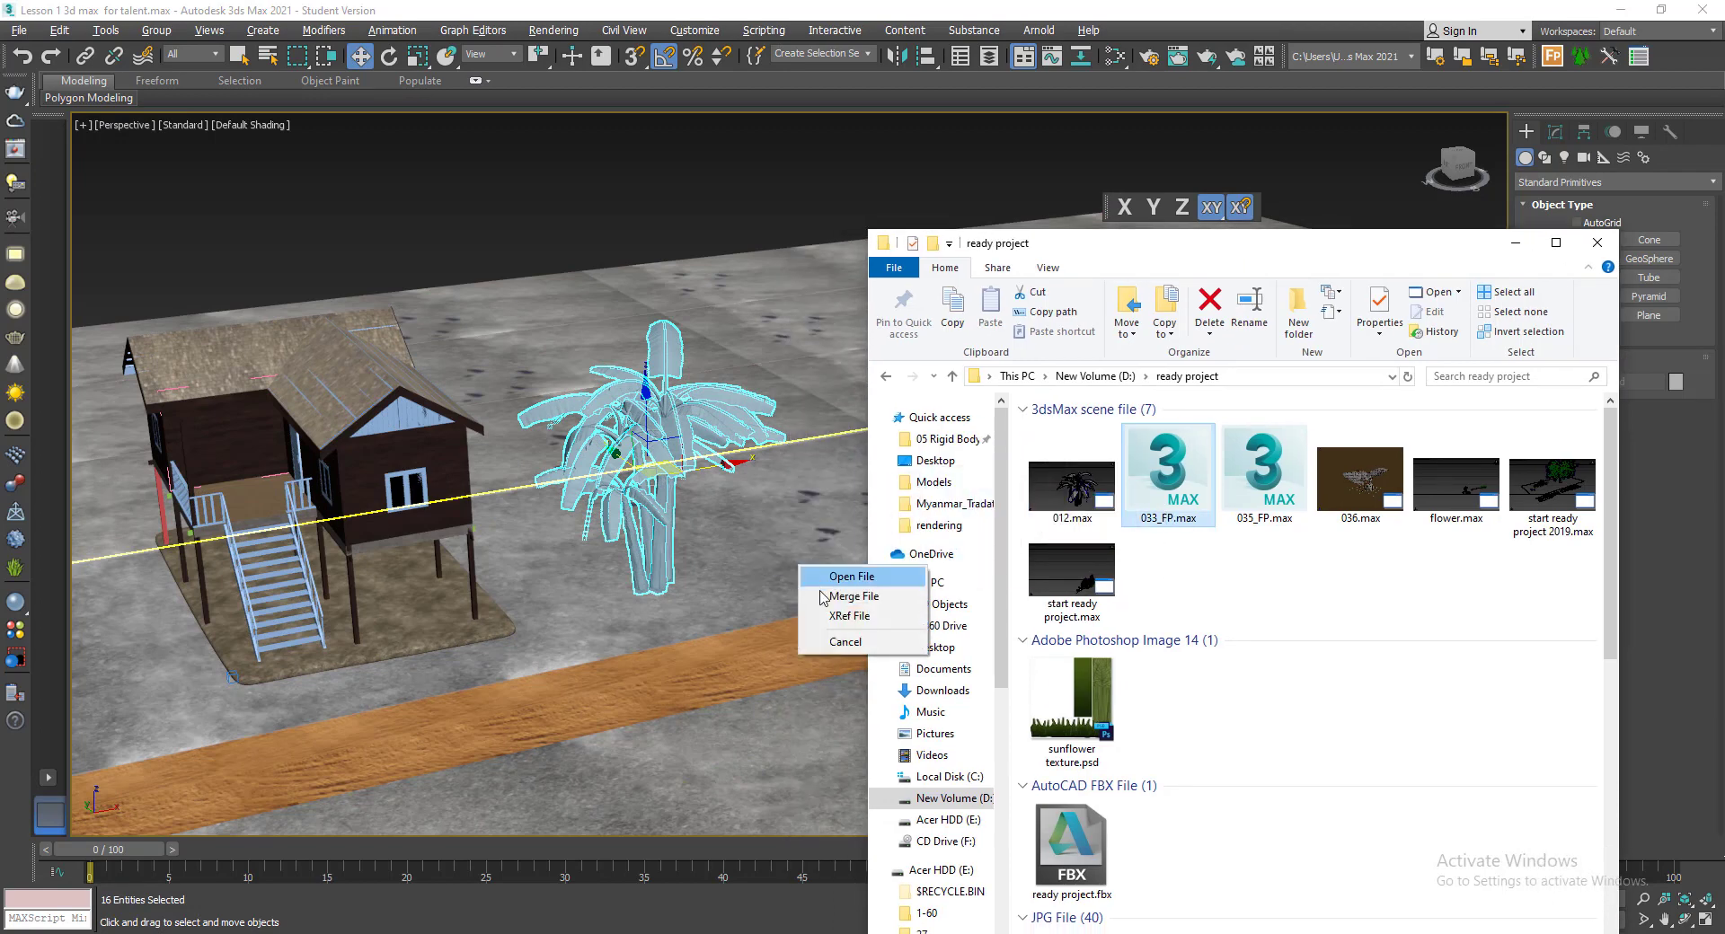
click(852, 595)
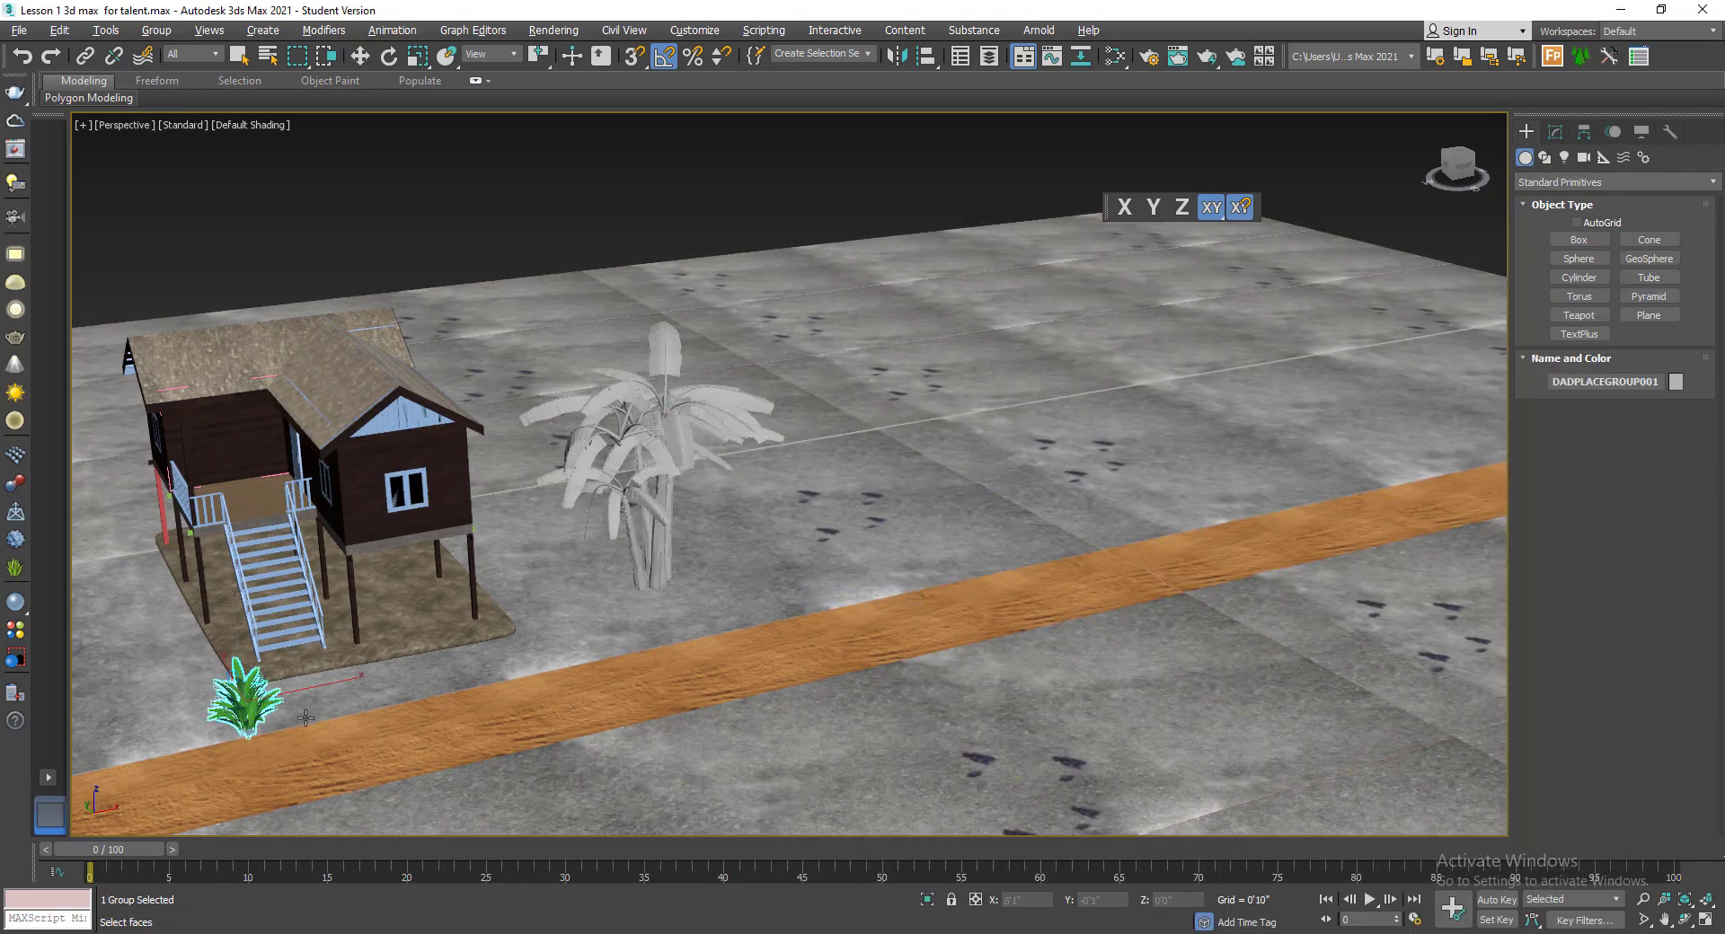
- Place the merged green leafy plant near the stairs and move it beside the corner of the ground slab
scroll(225, 692, up, 10)
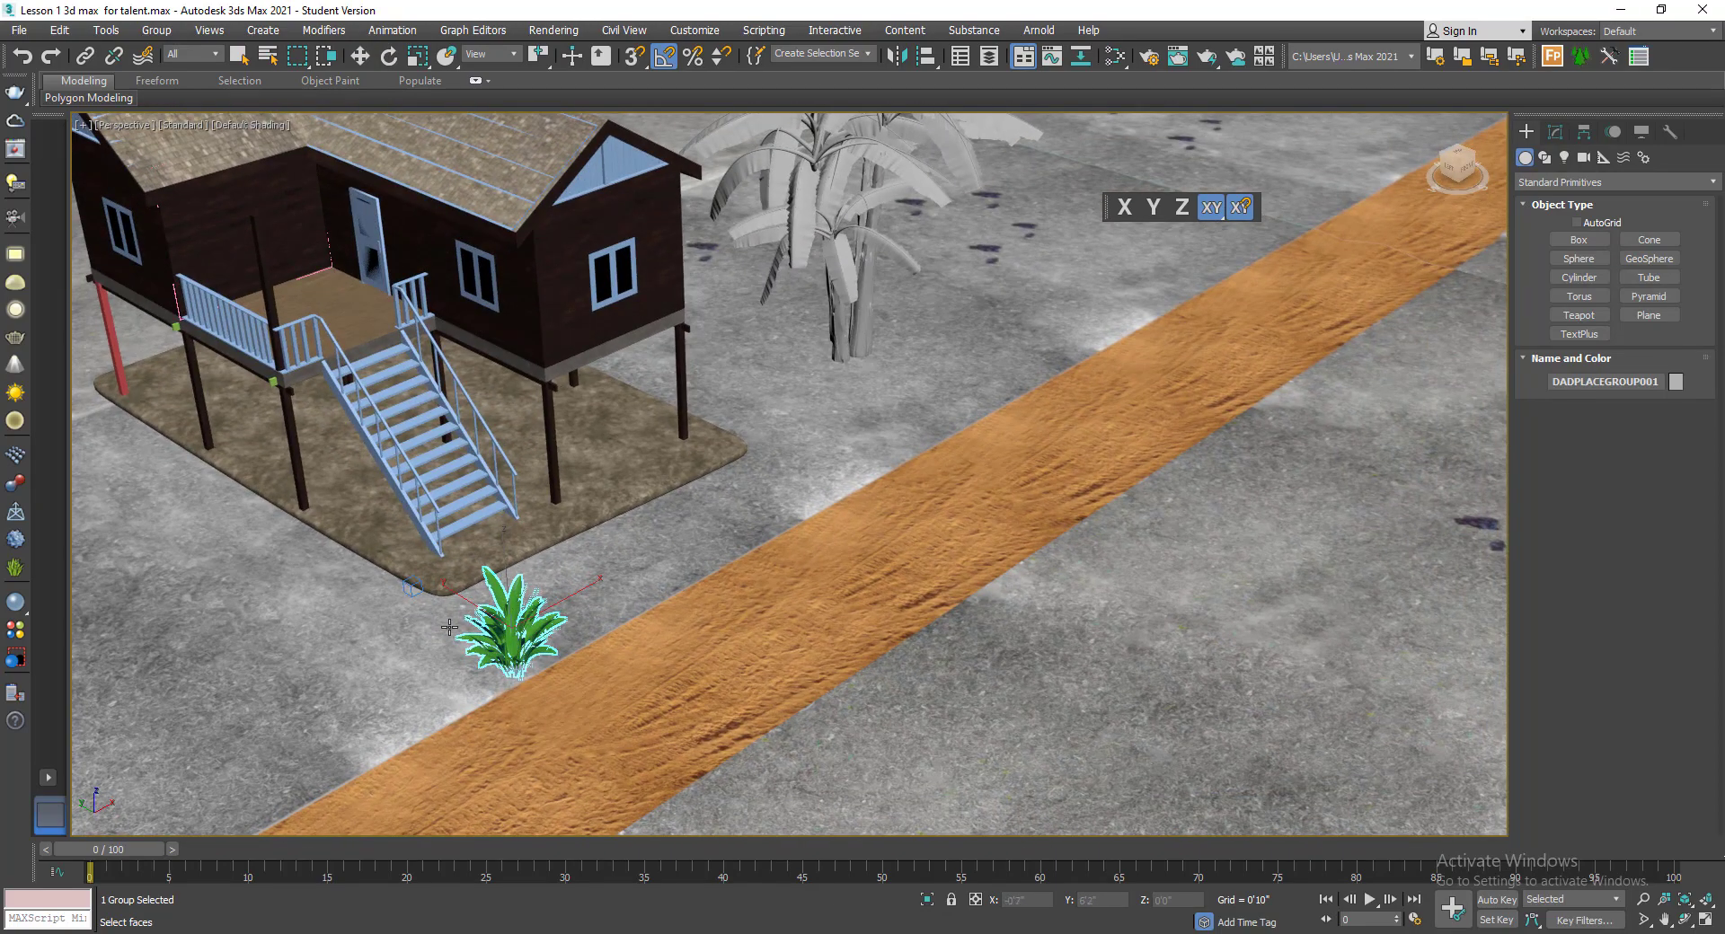
click(447, 658)
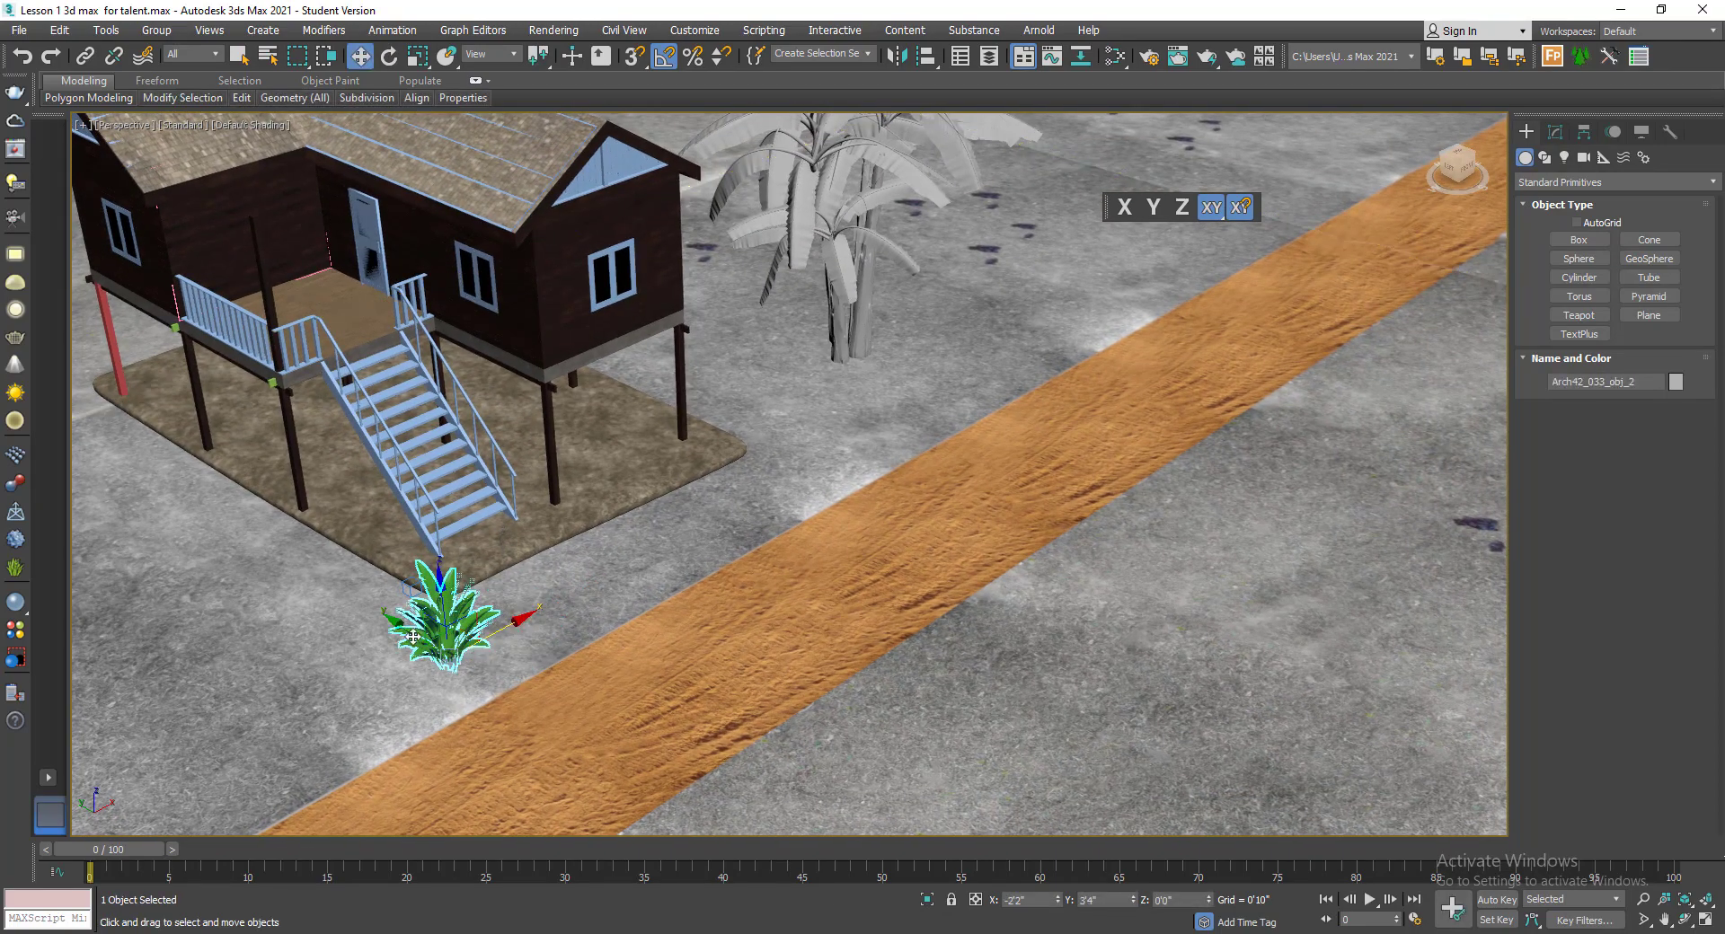
drag(395, 622, 322, 575)
scroll(382, 580, up, 2)
alt+middle_drag(485, 629, 436, 662)
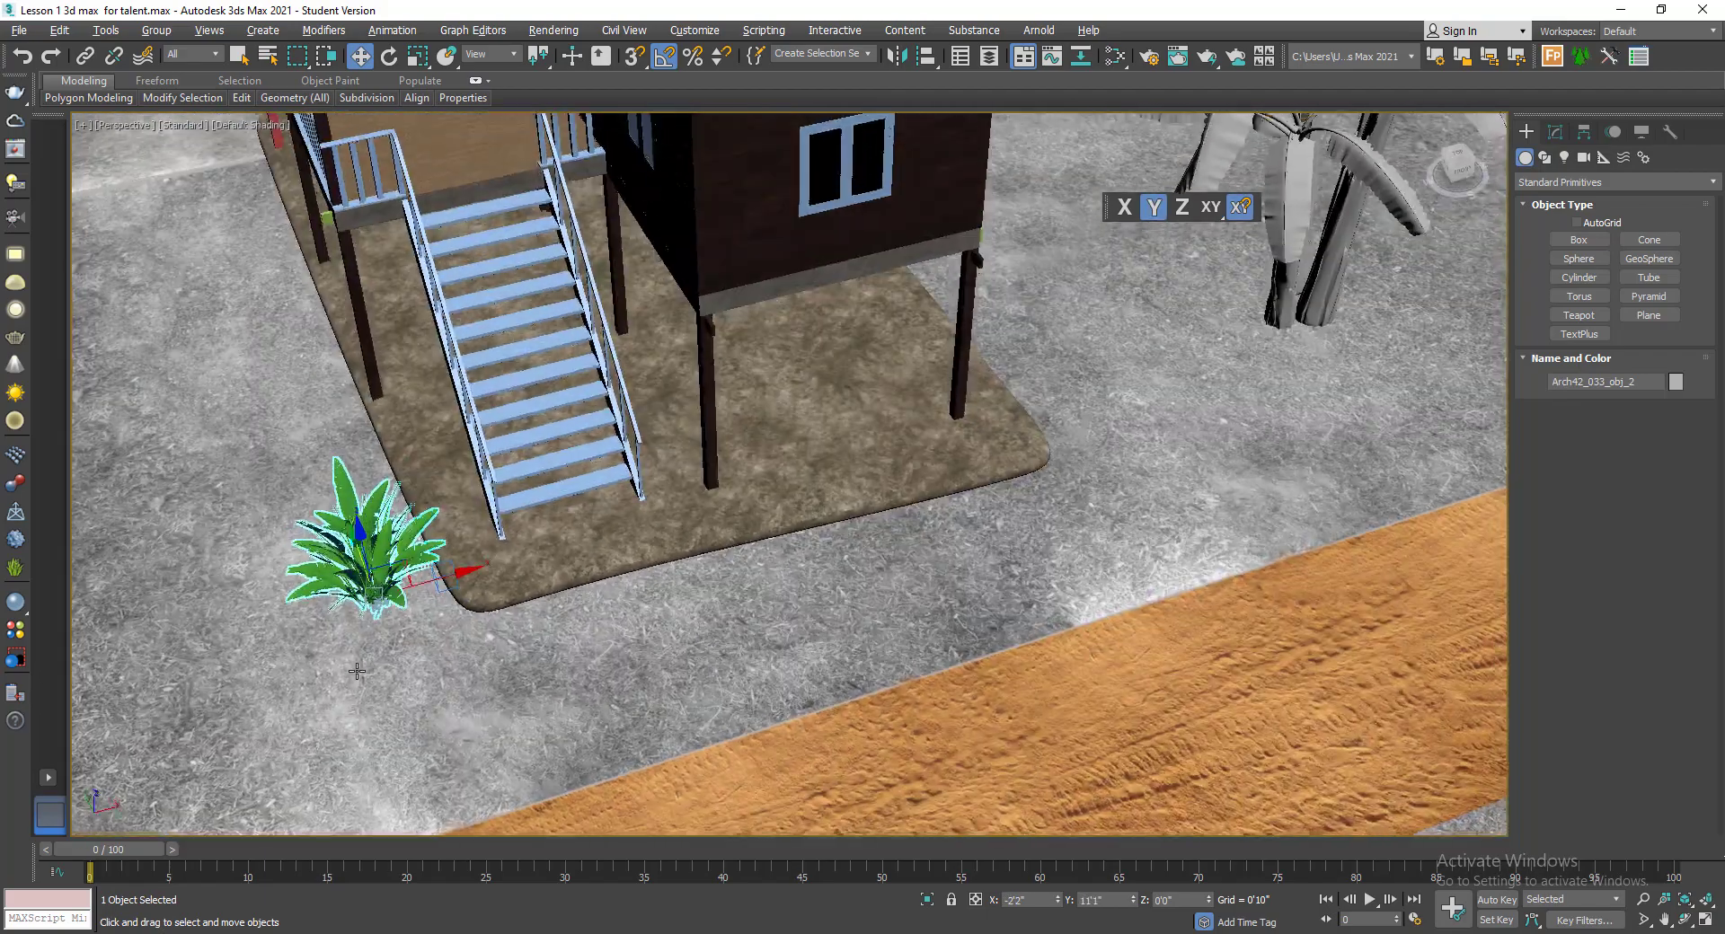
scroll(437, 662, down, 2)
drag(432, 597, 393, 602)
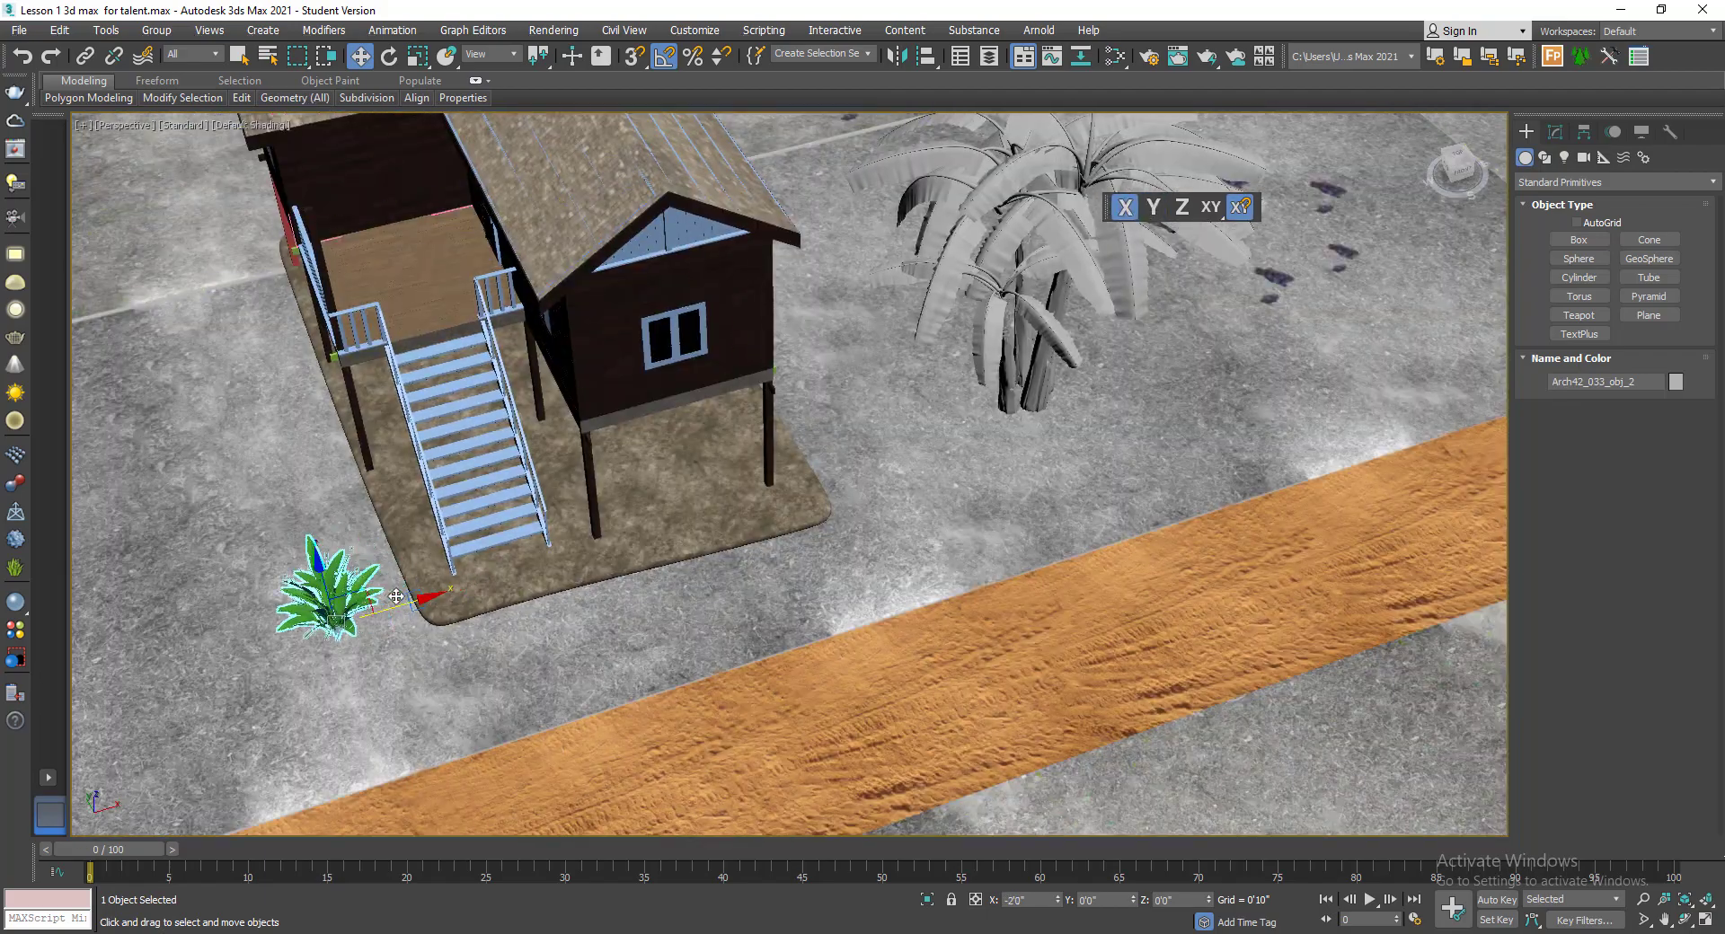
alt+middle_drag(392, 602, 378, 665)
drag(378, 665, 348, 667)
alt+middle_drag(349, 668, 332, 640)
scroll(332, 639, down, 2)
- Merge 035_FP.max from the ready project folder and place its small plant on the ground in front of the house
key(alt+Tab)
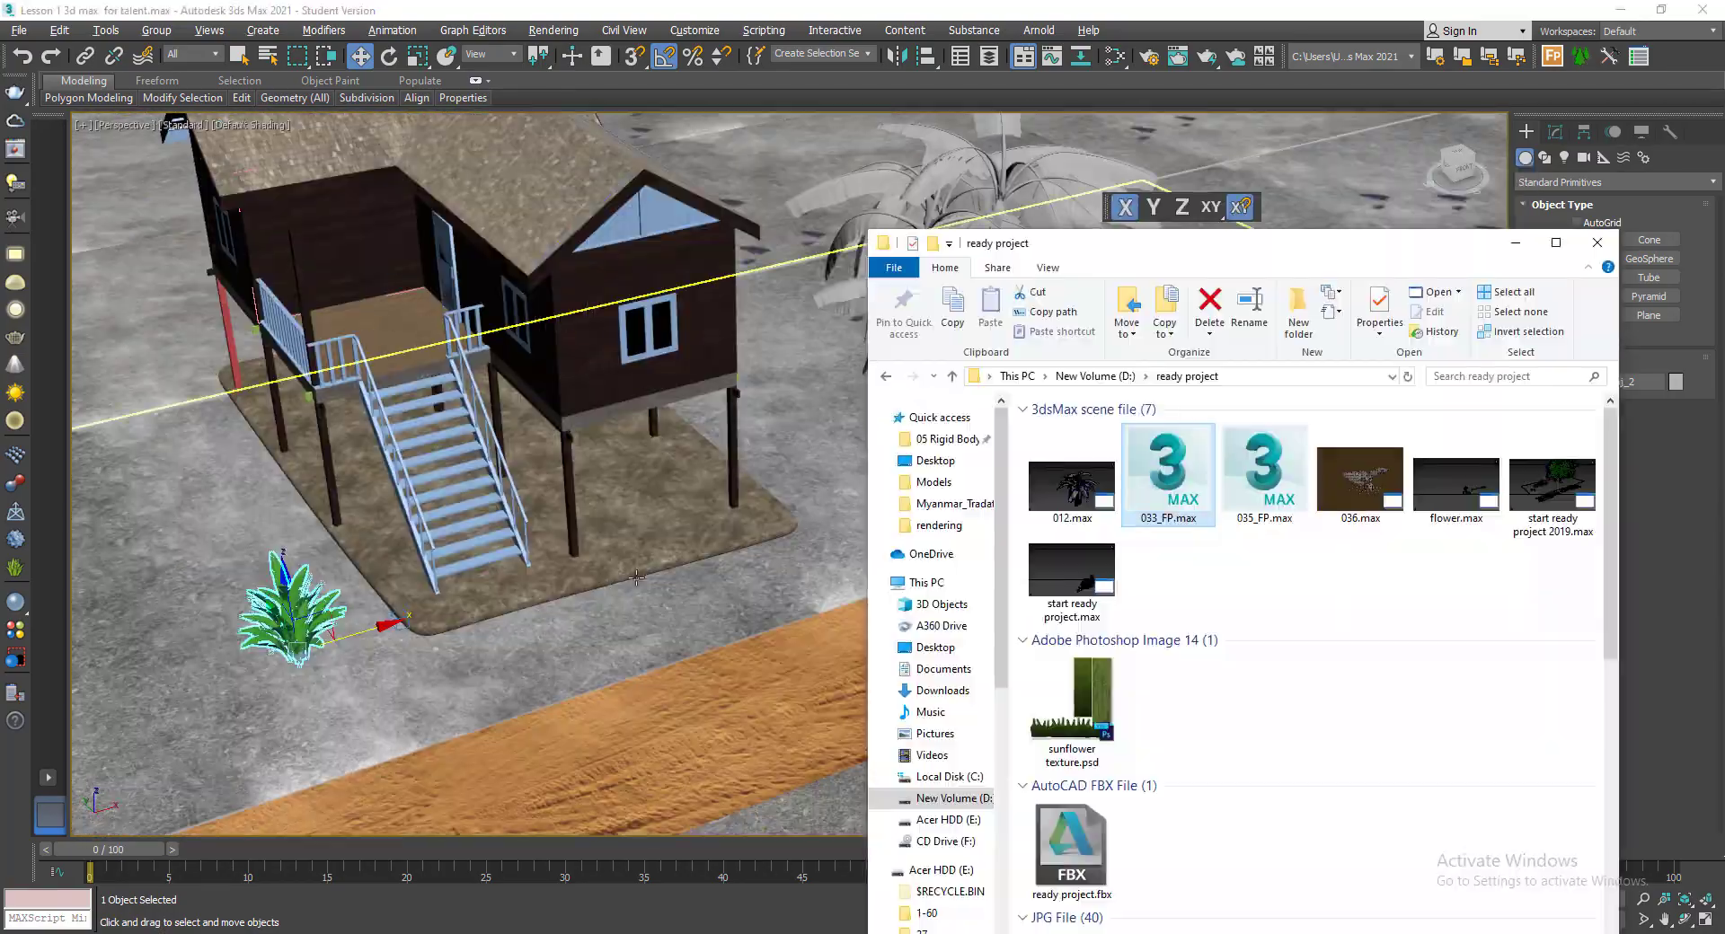
drag(1280, 526, 496, 642)
click(549, 670)
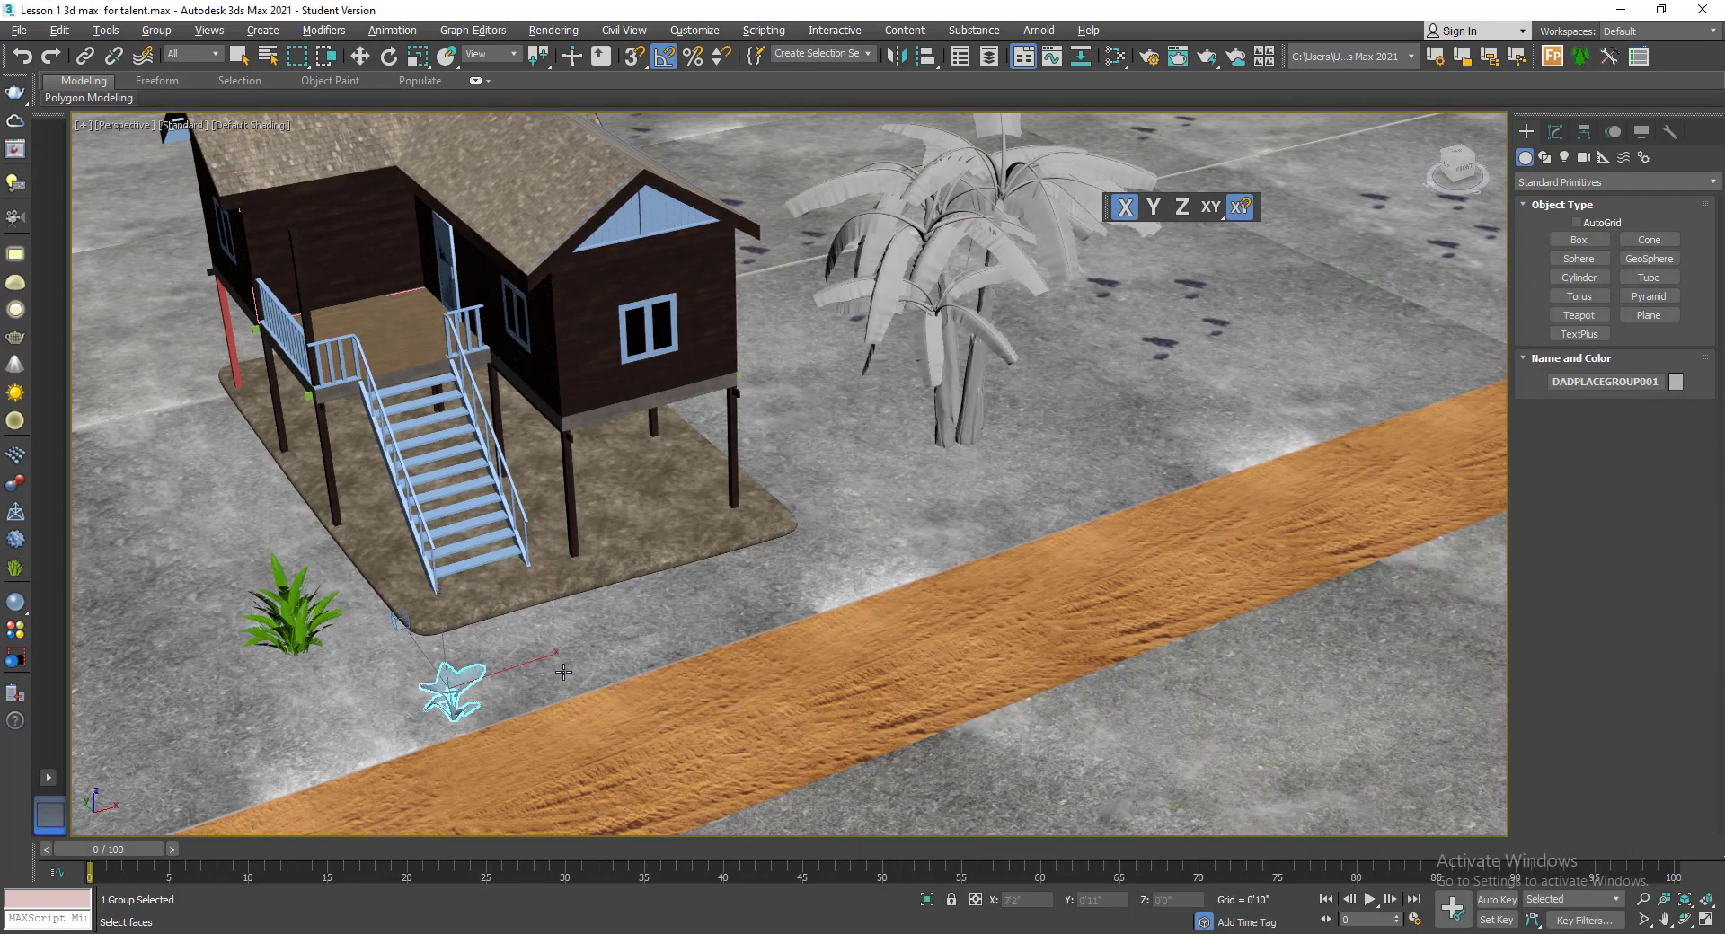
click(536, 675)
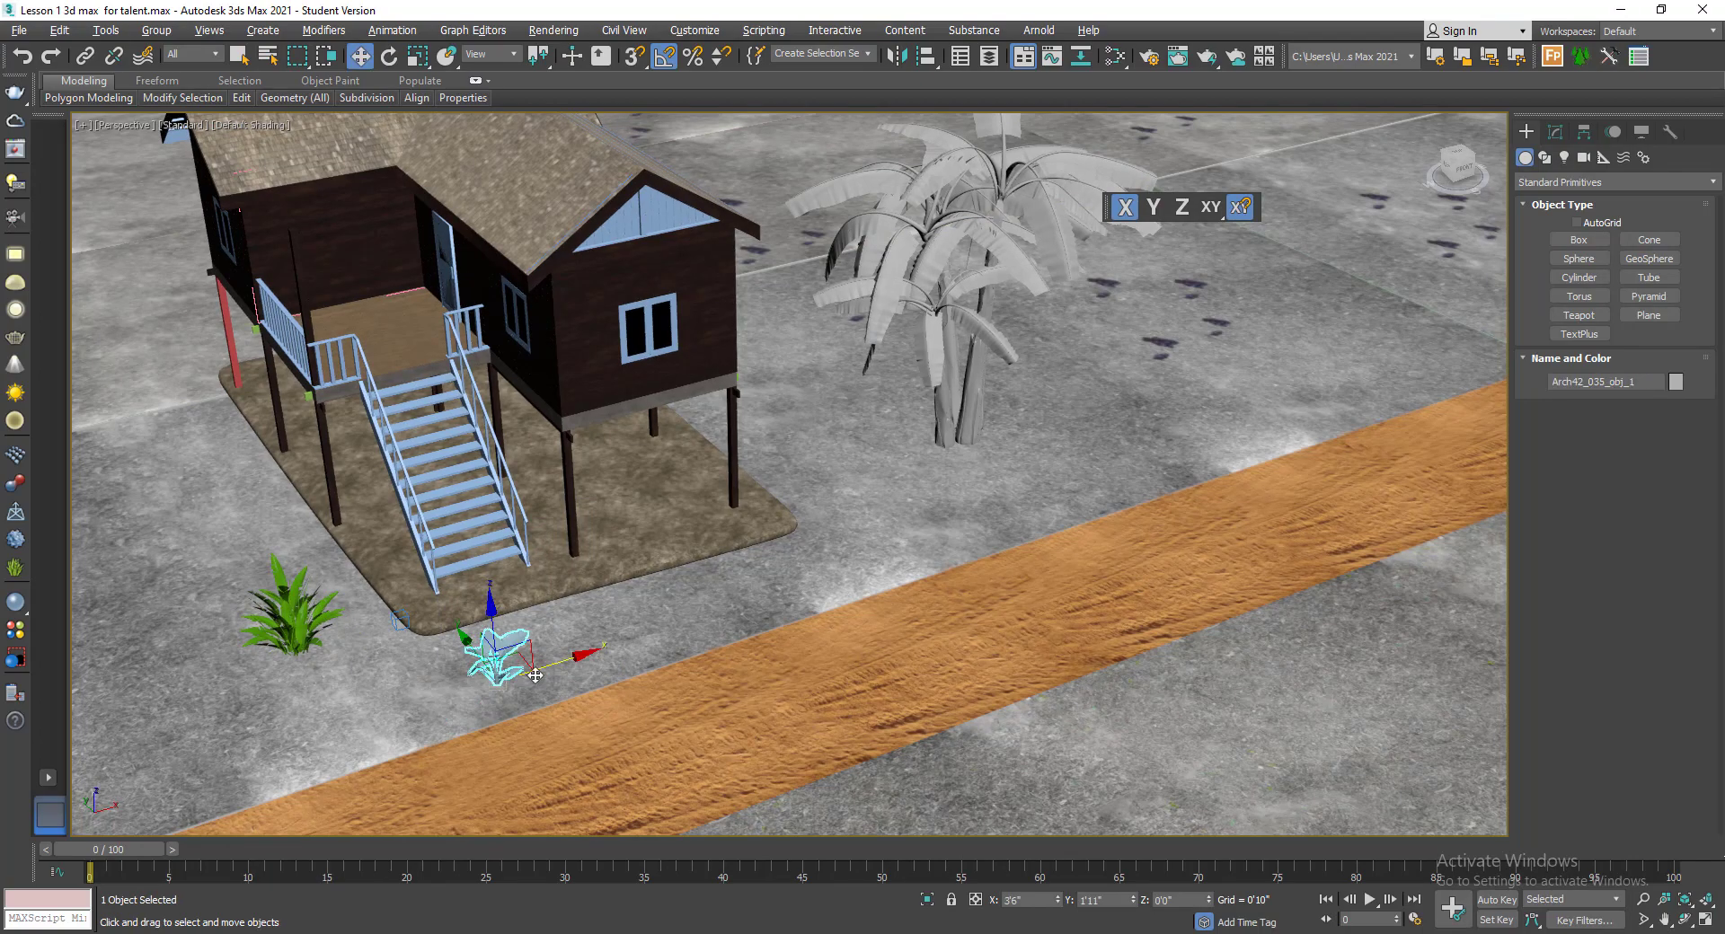
- Move the small 035 plant past the slab's corner to the base of the banana plants
drag(556, 664, 853, 575)
scroll(857, 583, up, 6)
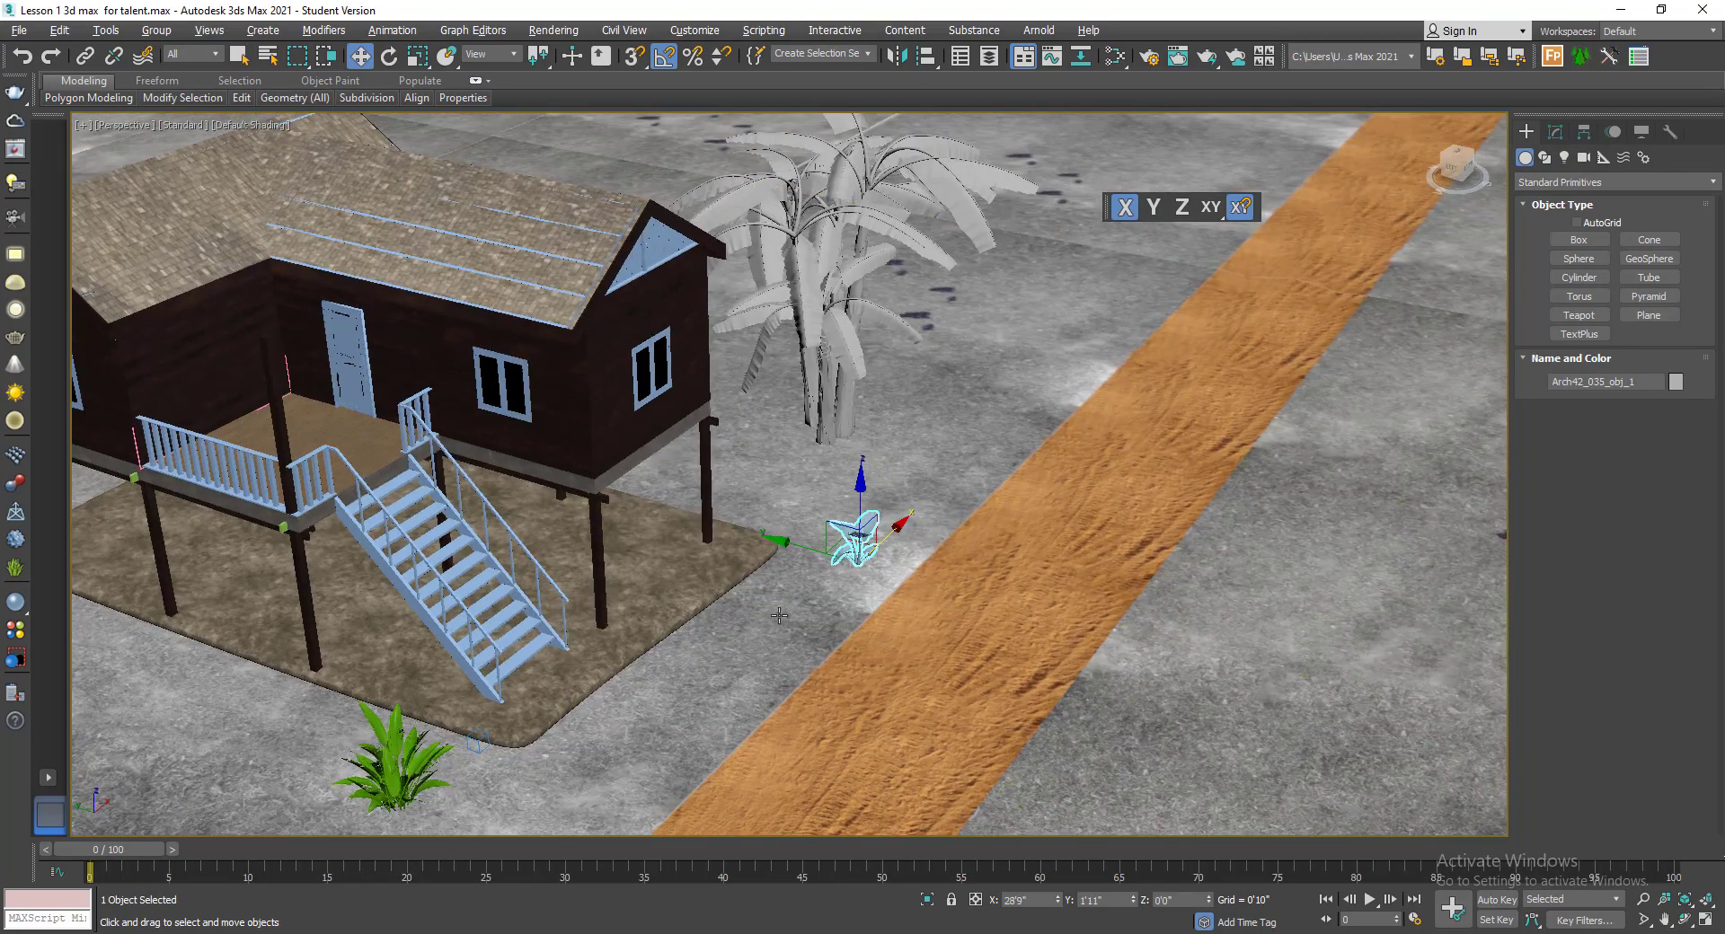
alt+middle_drag(857, 583, 623, 607)
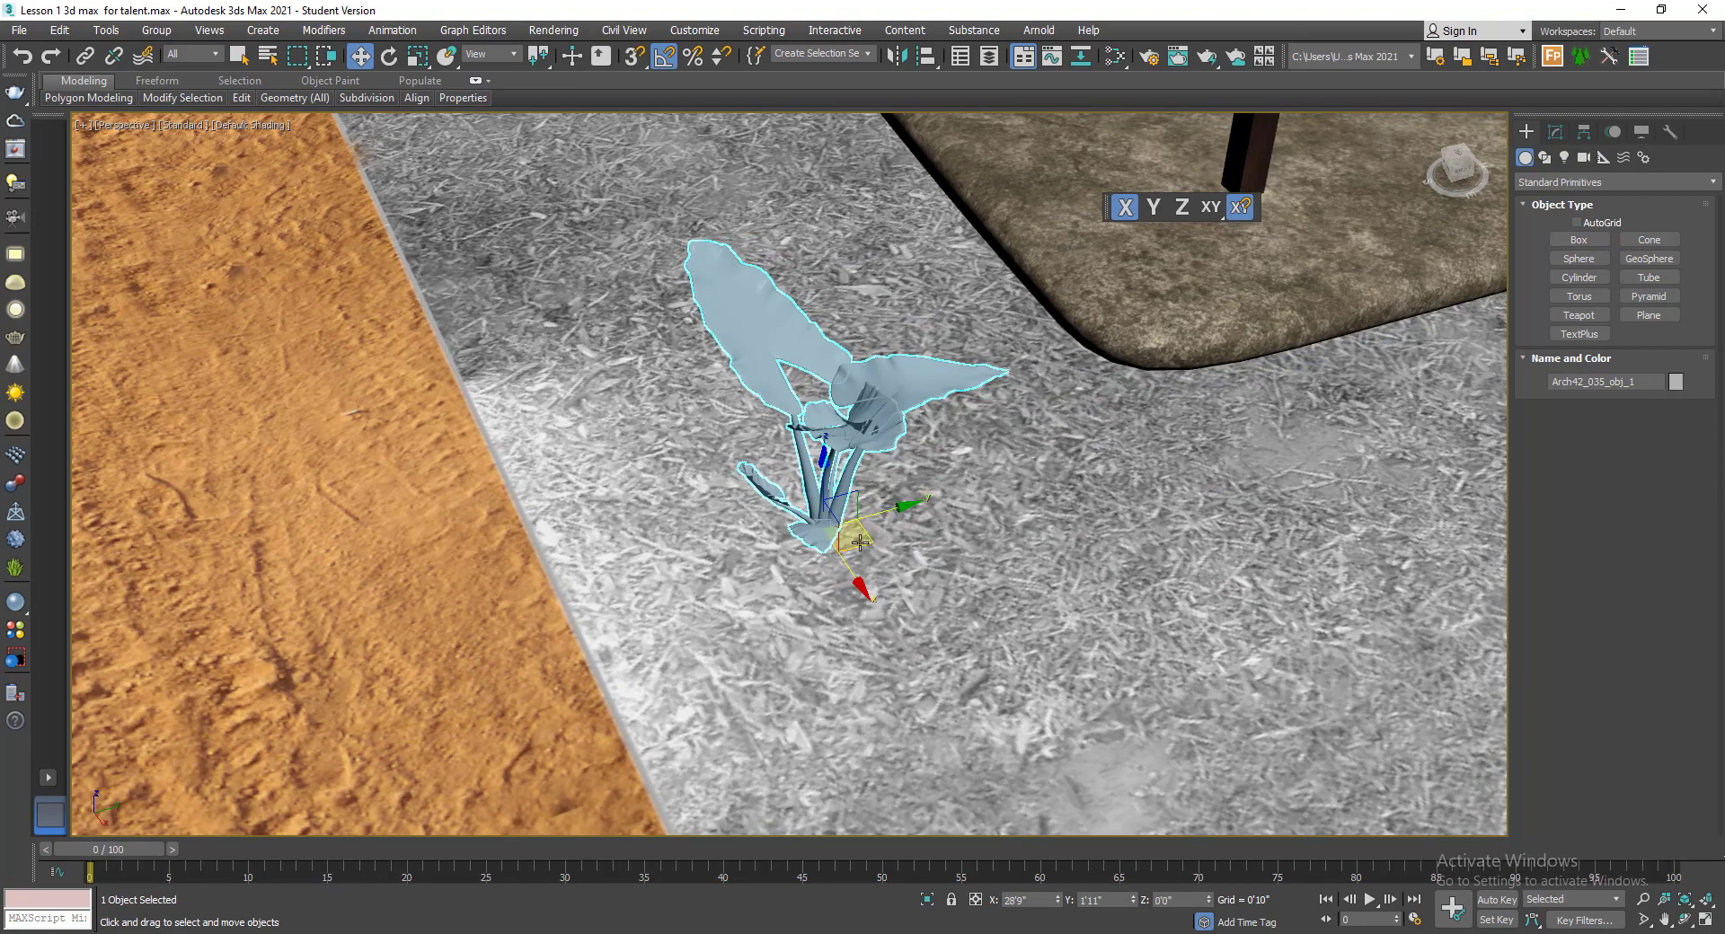
scroll(860, 543, down, 5)
drag(708, 575, 875, 641)
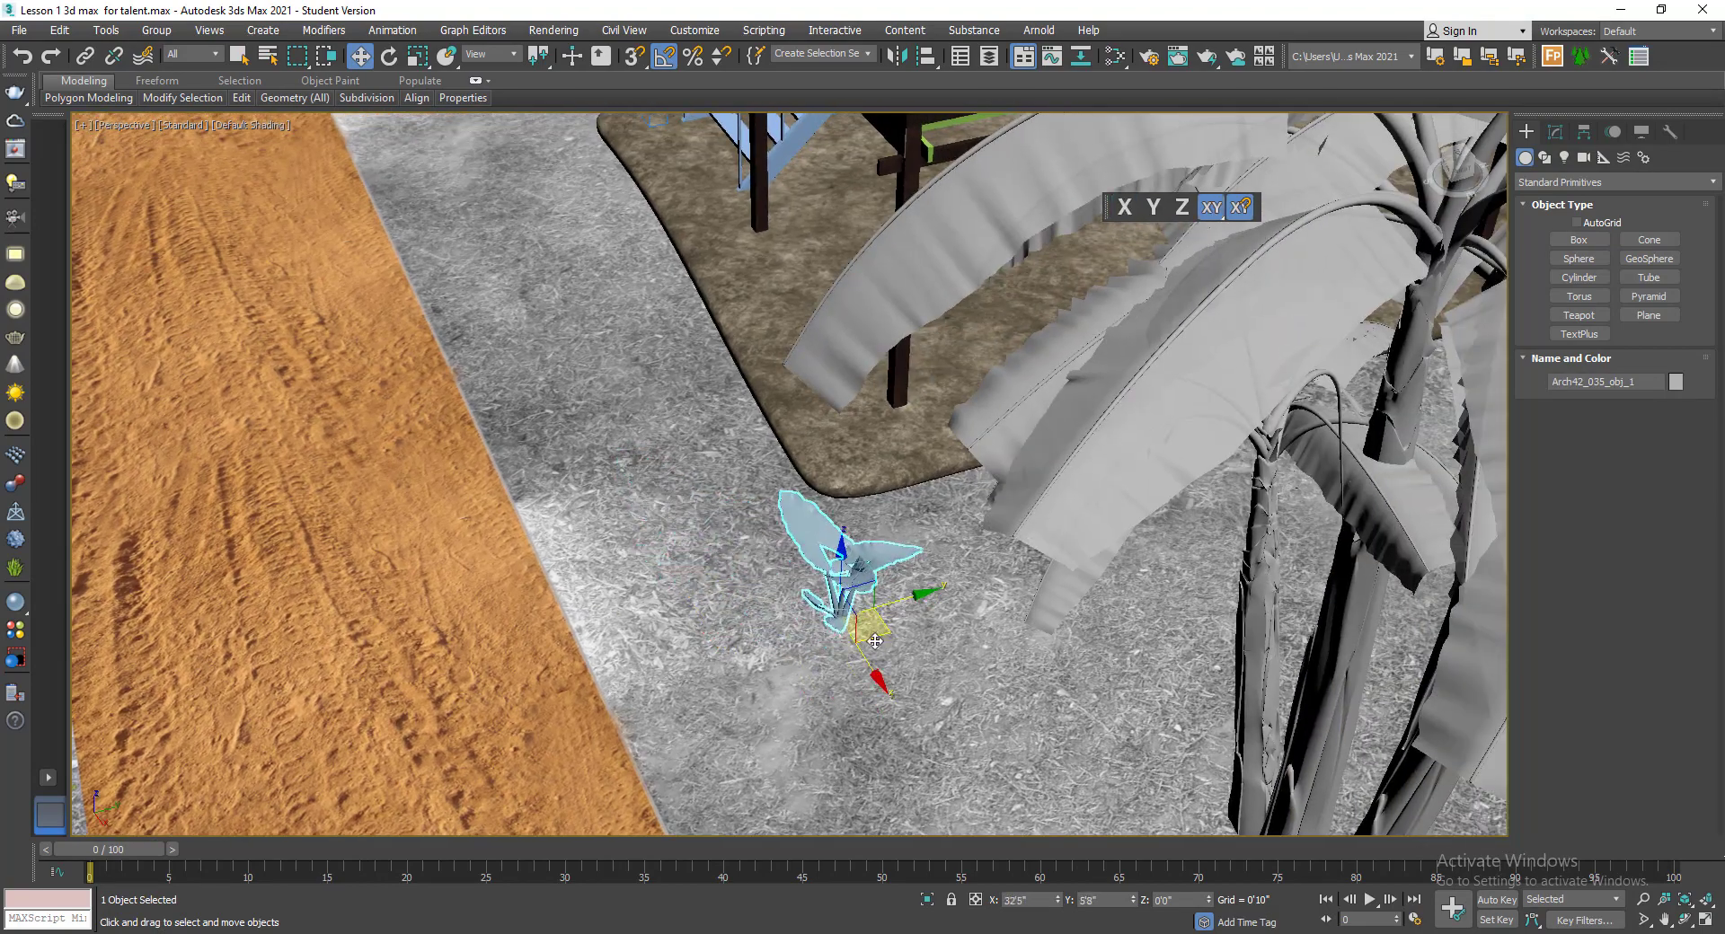
alt+middle_drag(875, 641, 945, 635)
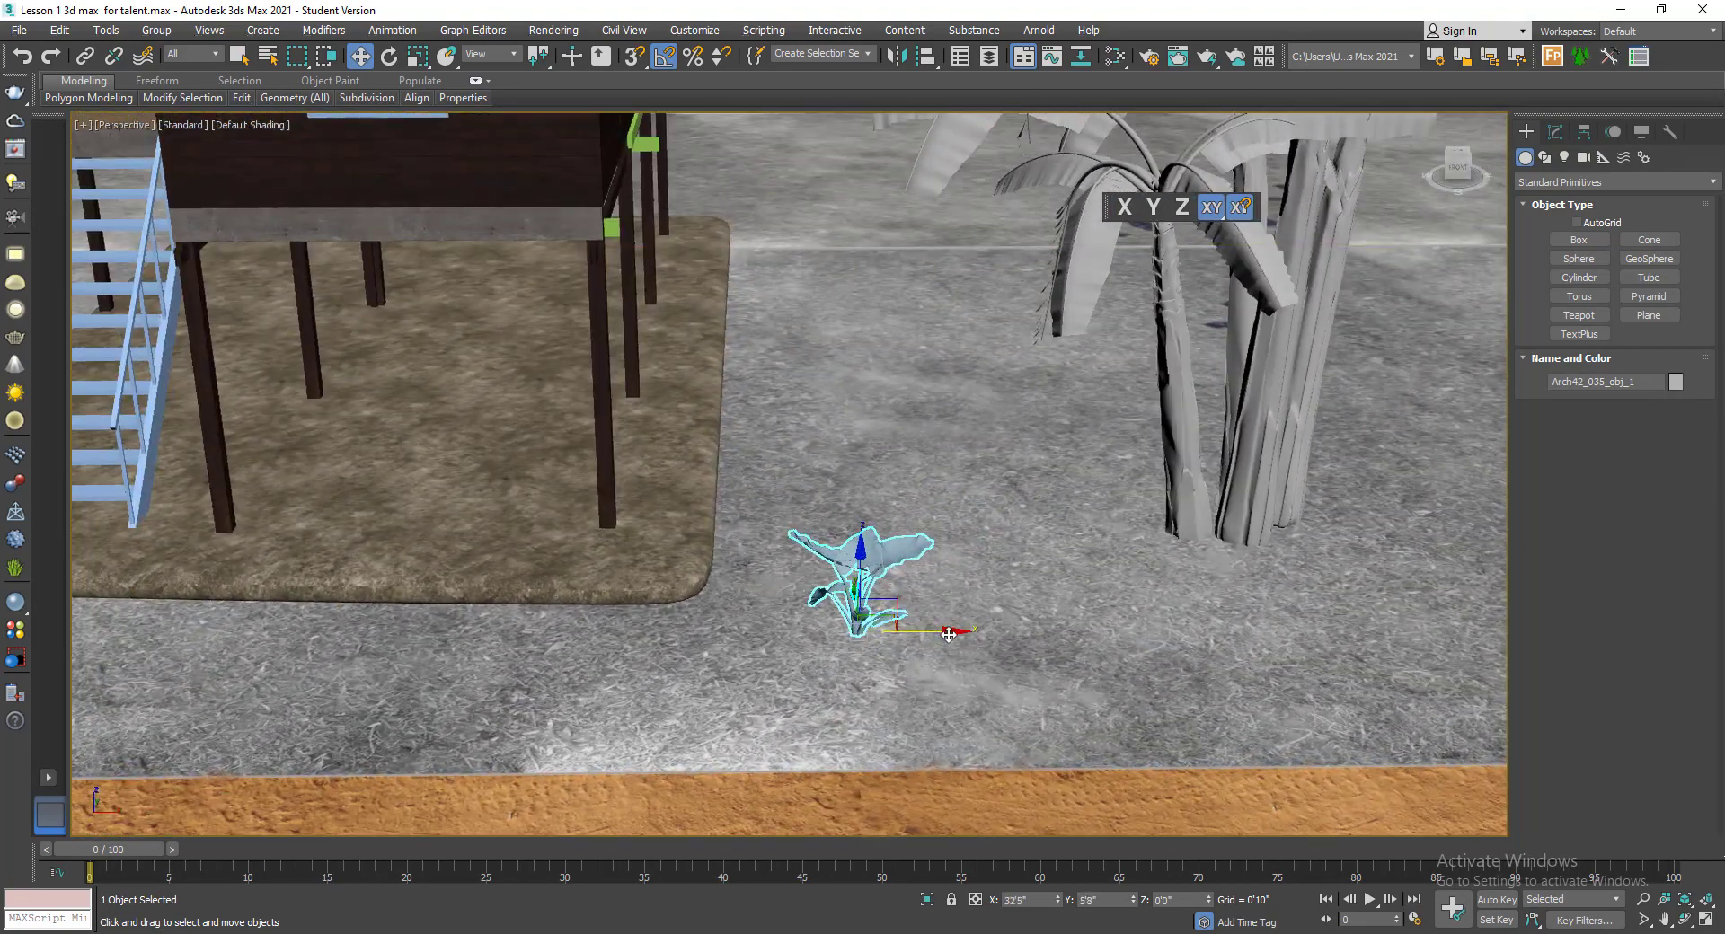
drag(949, 635, 1193, 639)
scroll(1117, 663, up, 2)
alt+middle_drag(1117, 663, 1141, 650)
- Lower the ground slab beneath the house to Z -0'2" and review the house with its plants
scroll(1106, 656, down, 2)
middle_drag(788, 672, 669, 632)
click(665, 632)
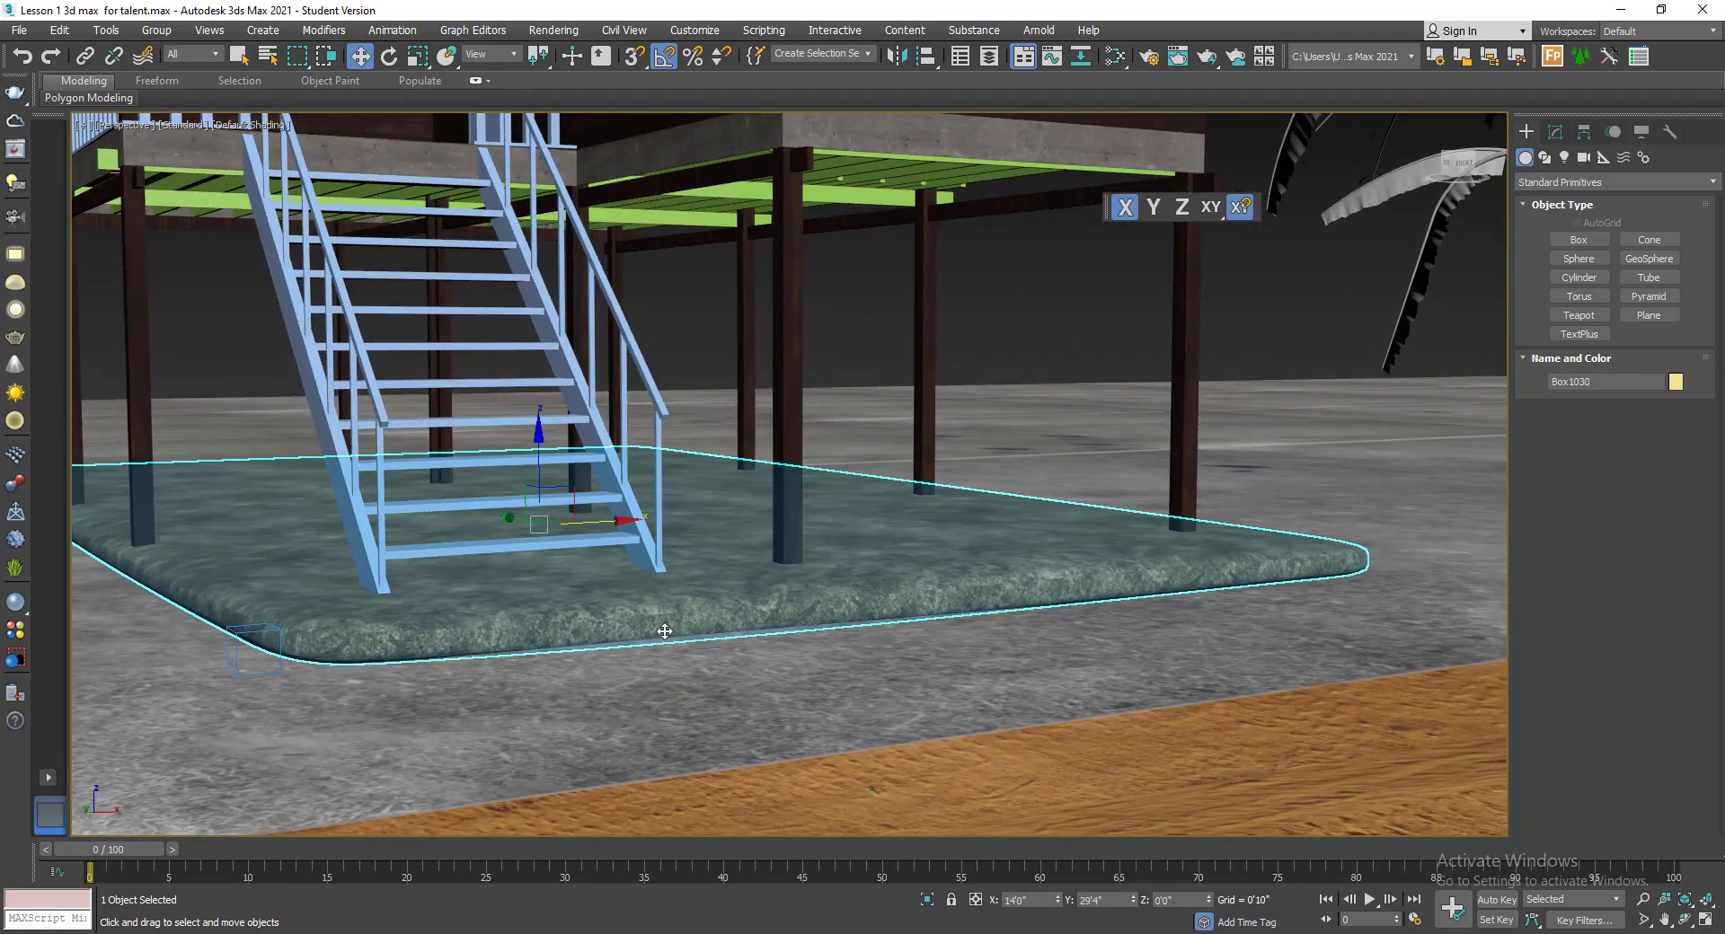
drag(538, 464, 539, 471)
scroll(838, 557, down, 4)
alt+middle_drag(1085, 588, 1060, 531)
scroll(1063, 597, up, 3)
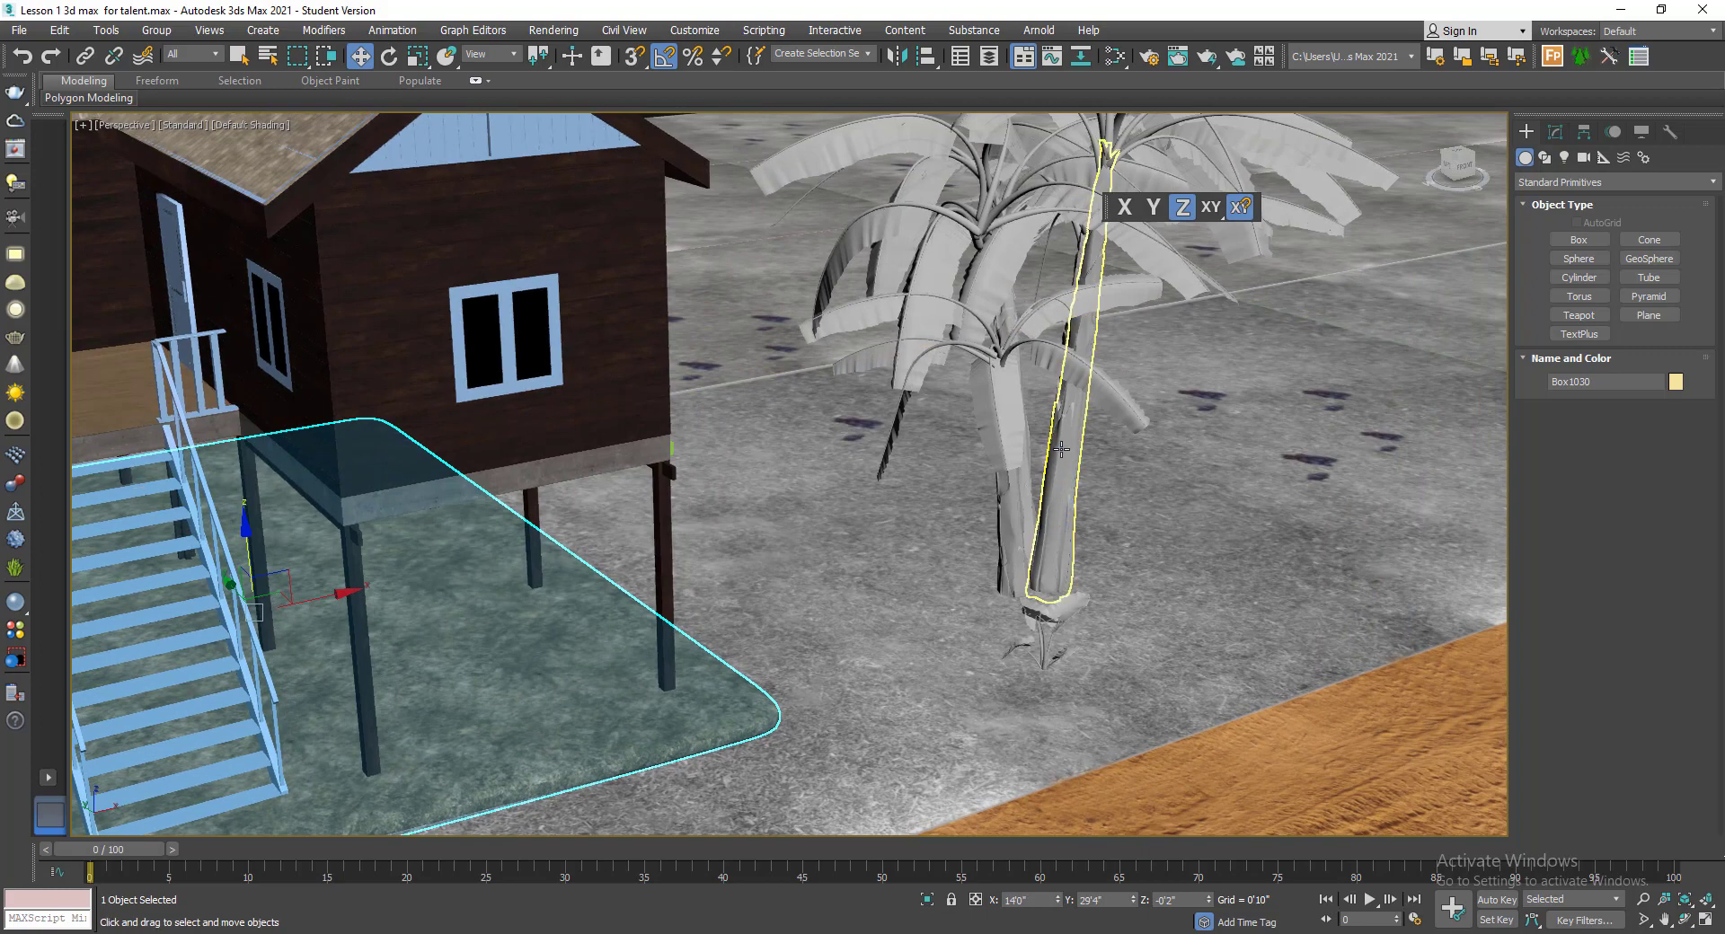
scroll(1061, 449, down, 8)
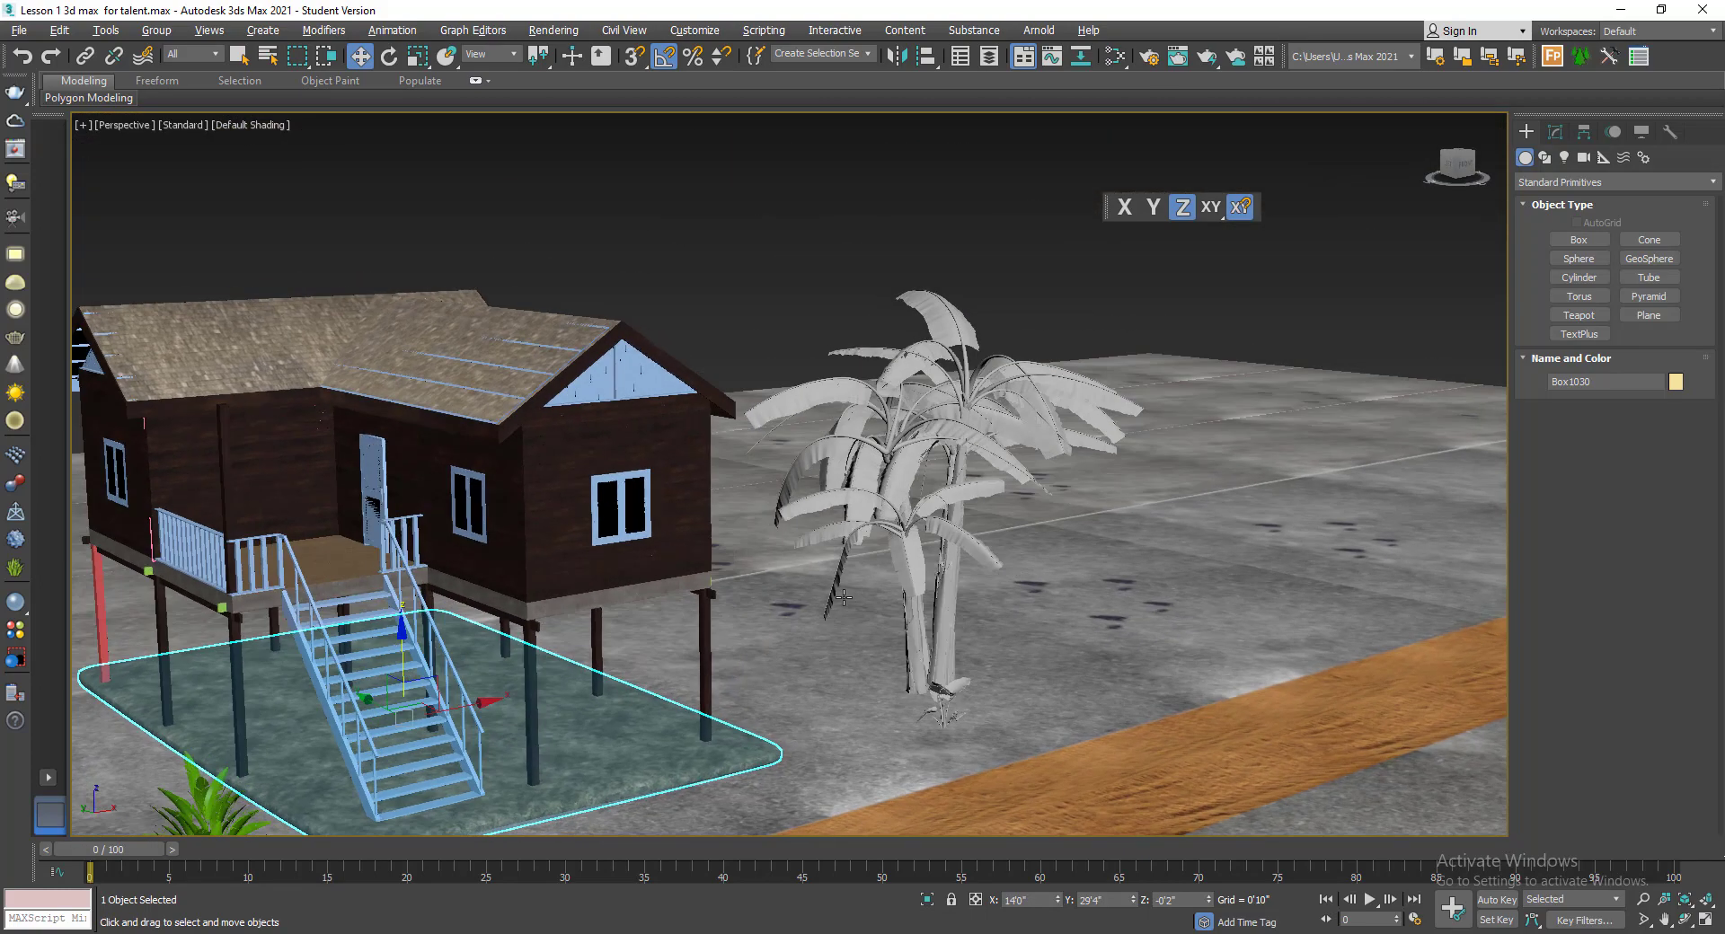
middle_drag(844, 607, 940, 601)
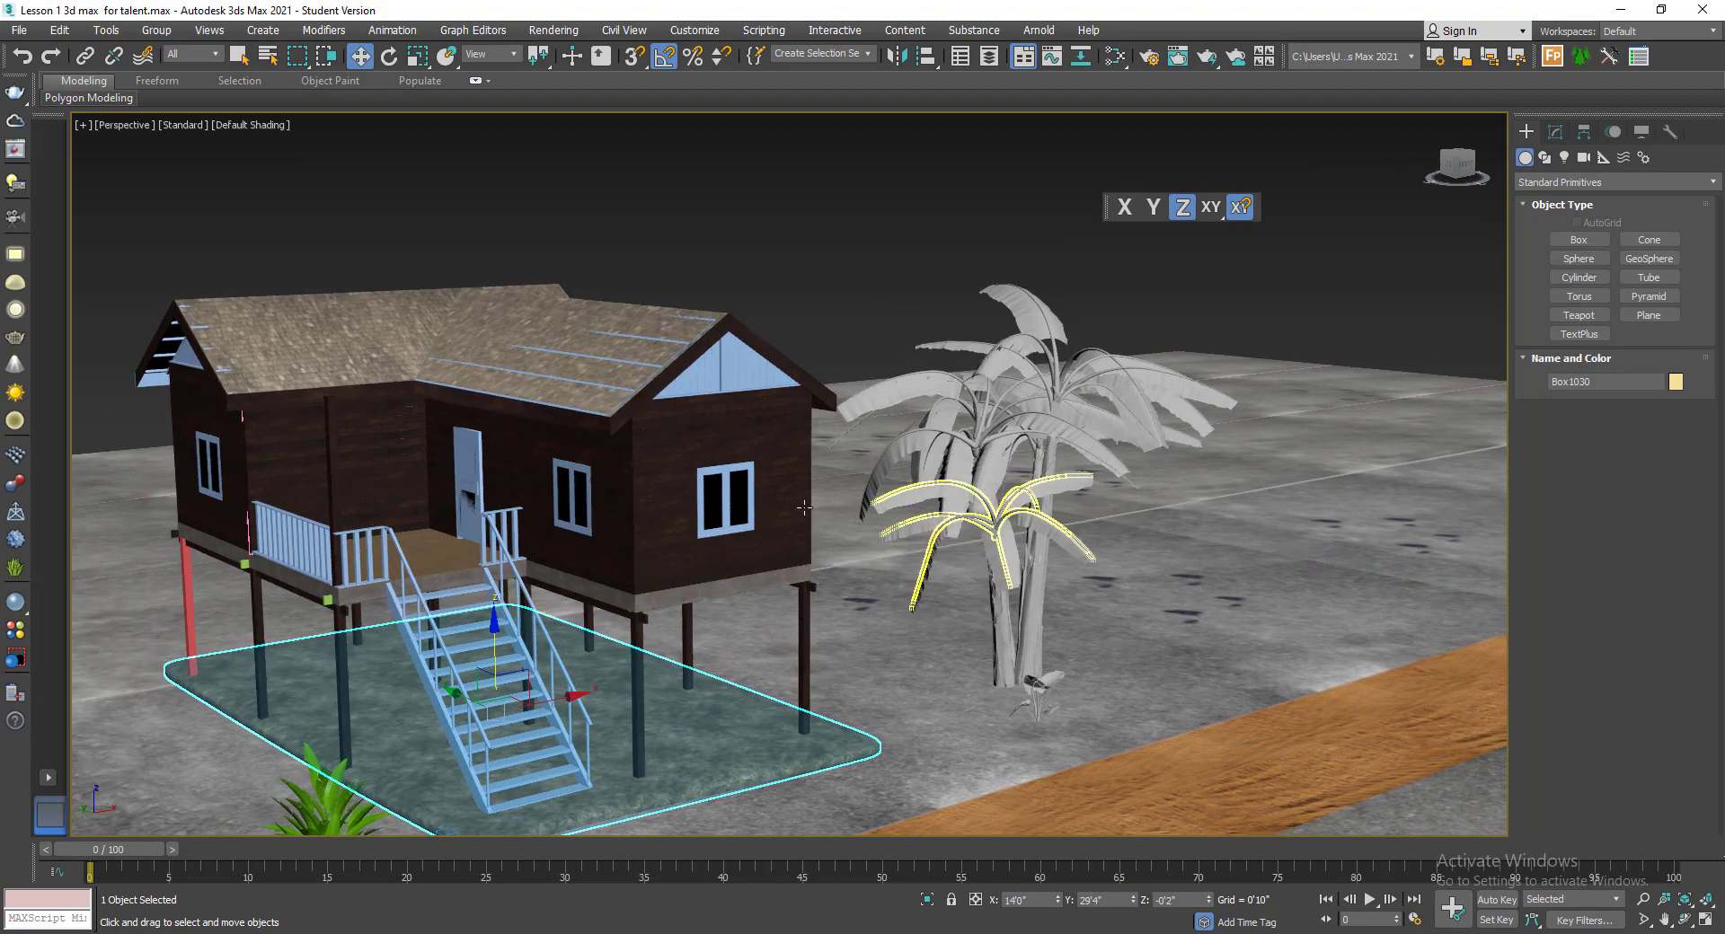
- Reopen the recent scene Lesson 1 3d max for talent.max, accepting the missing DLLs
click(27, 33)
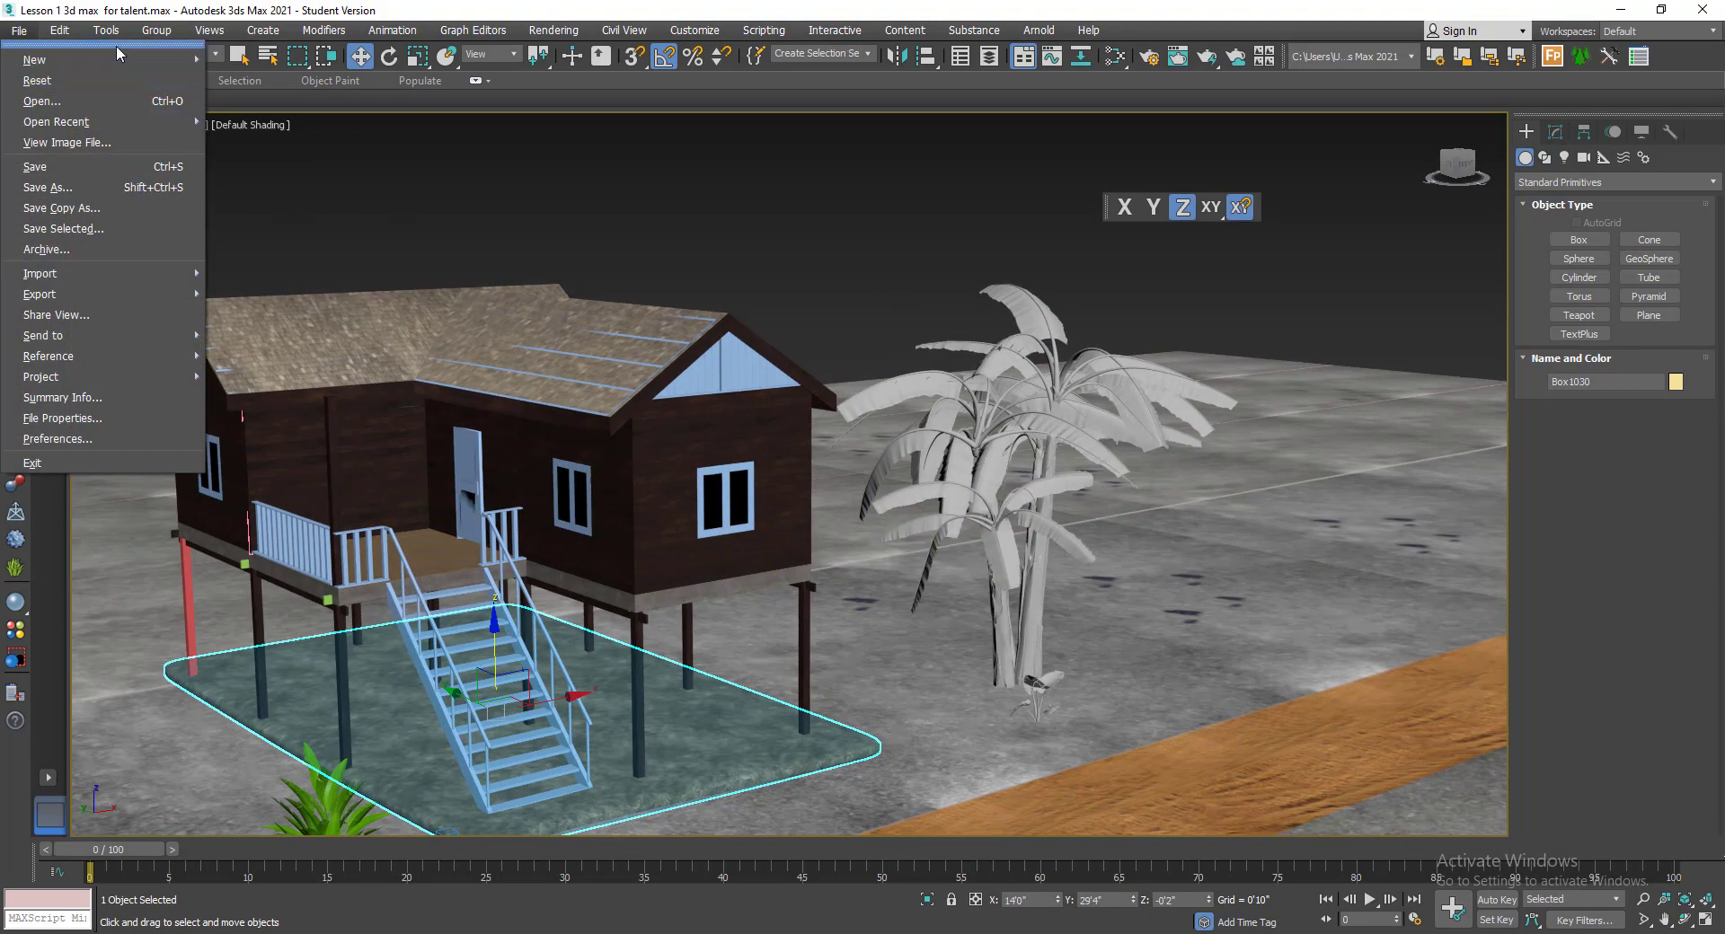
mouse_move(114, 59)
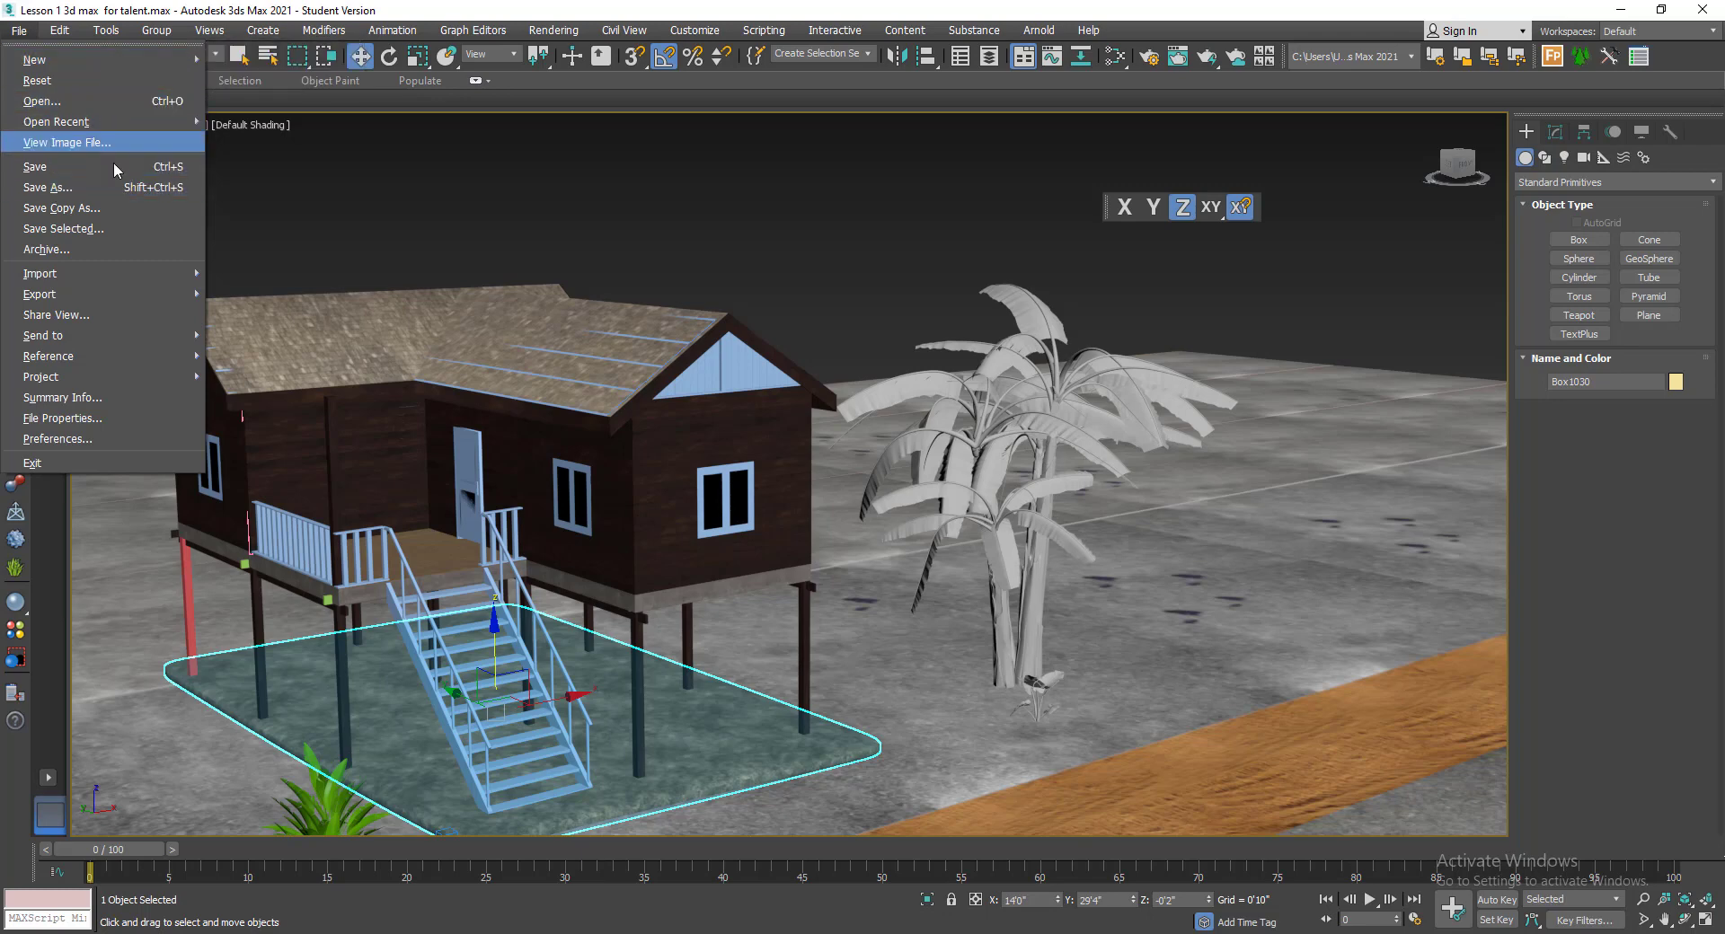
mouse_move(119, 122)
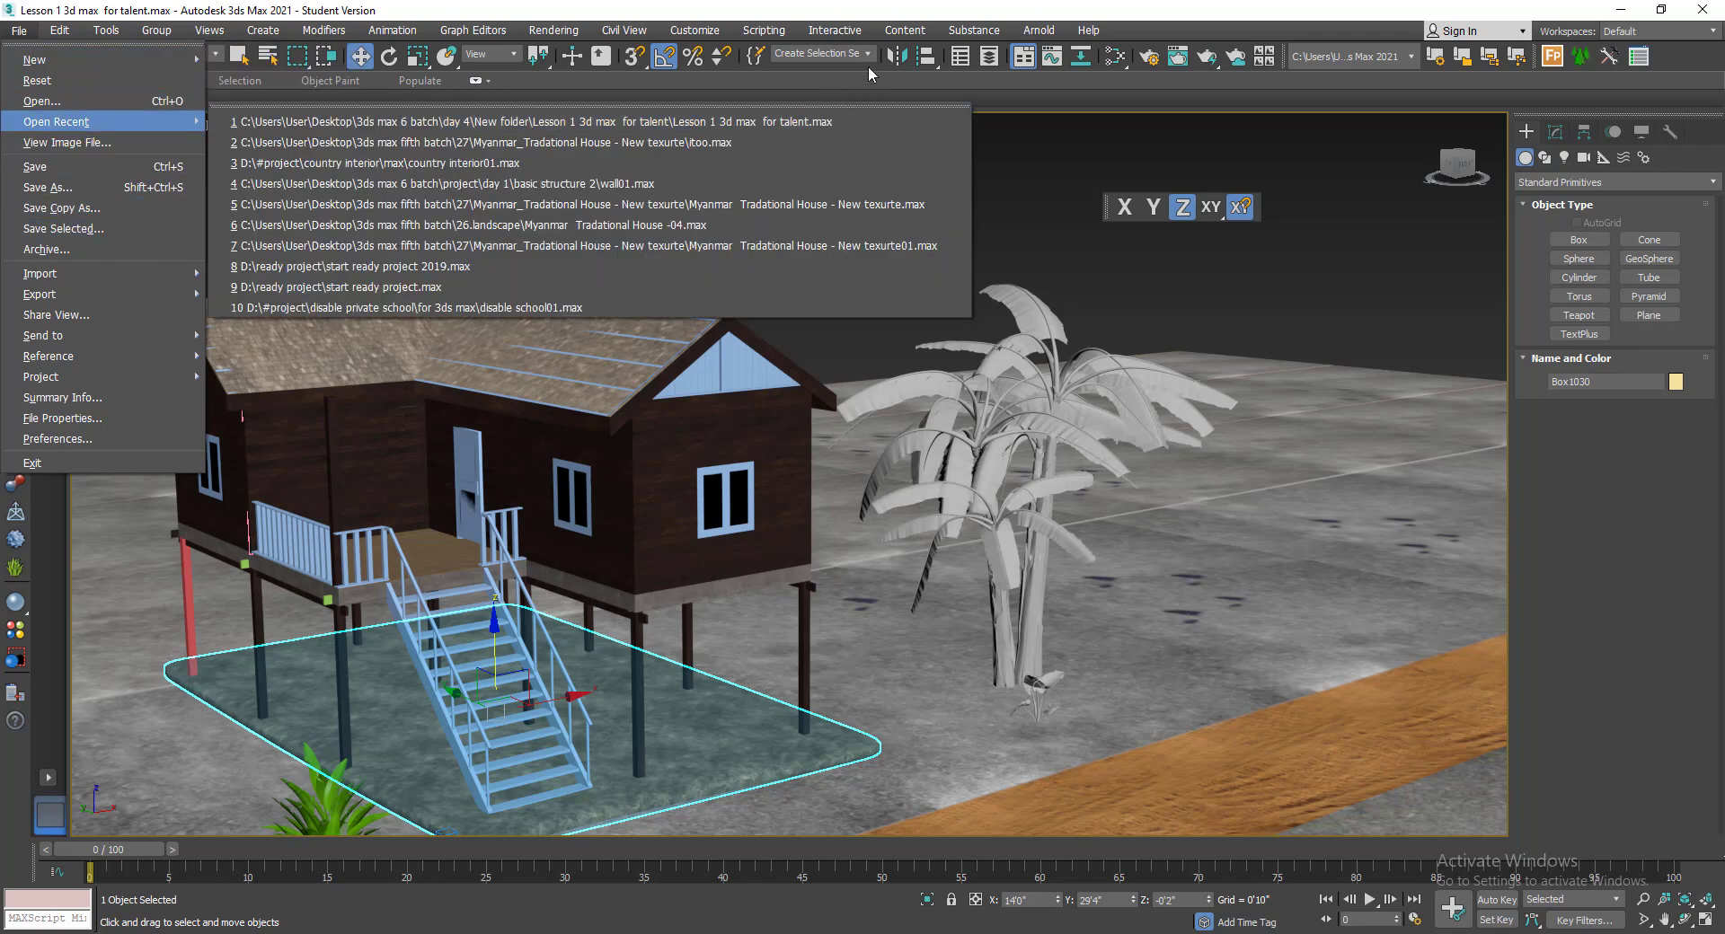
mouse_move(695, 31)
mouse_move(18, 30)
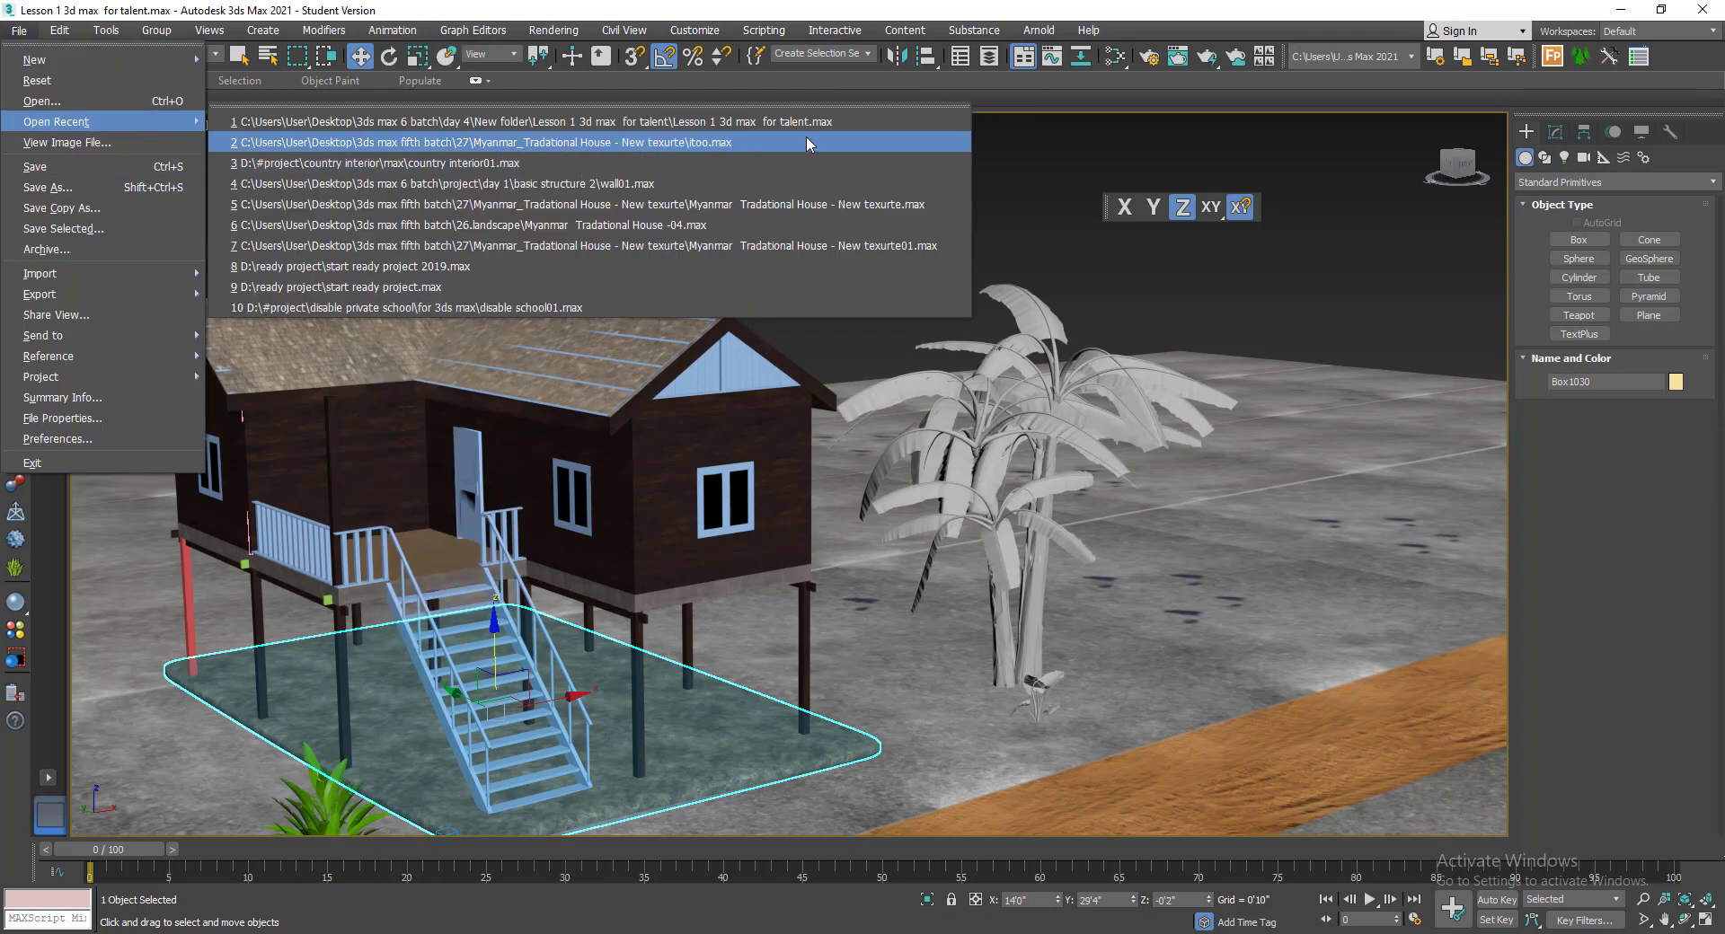
click(780, 122)
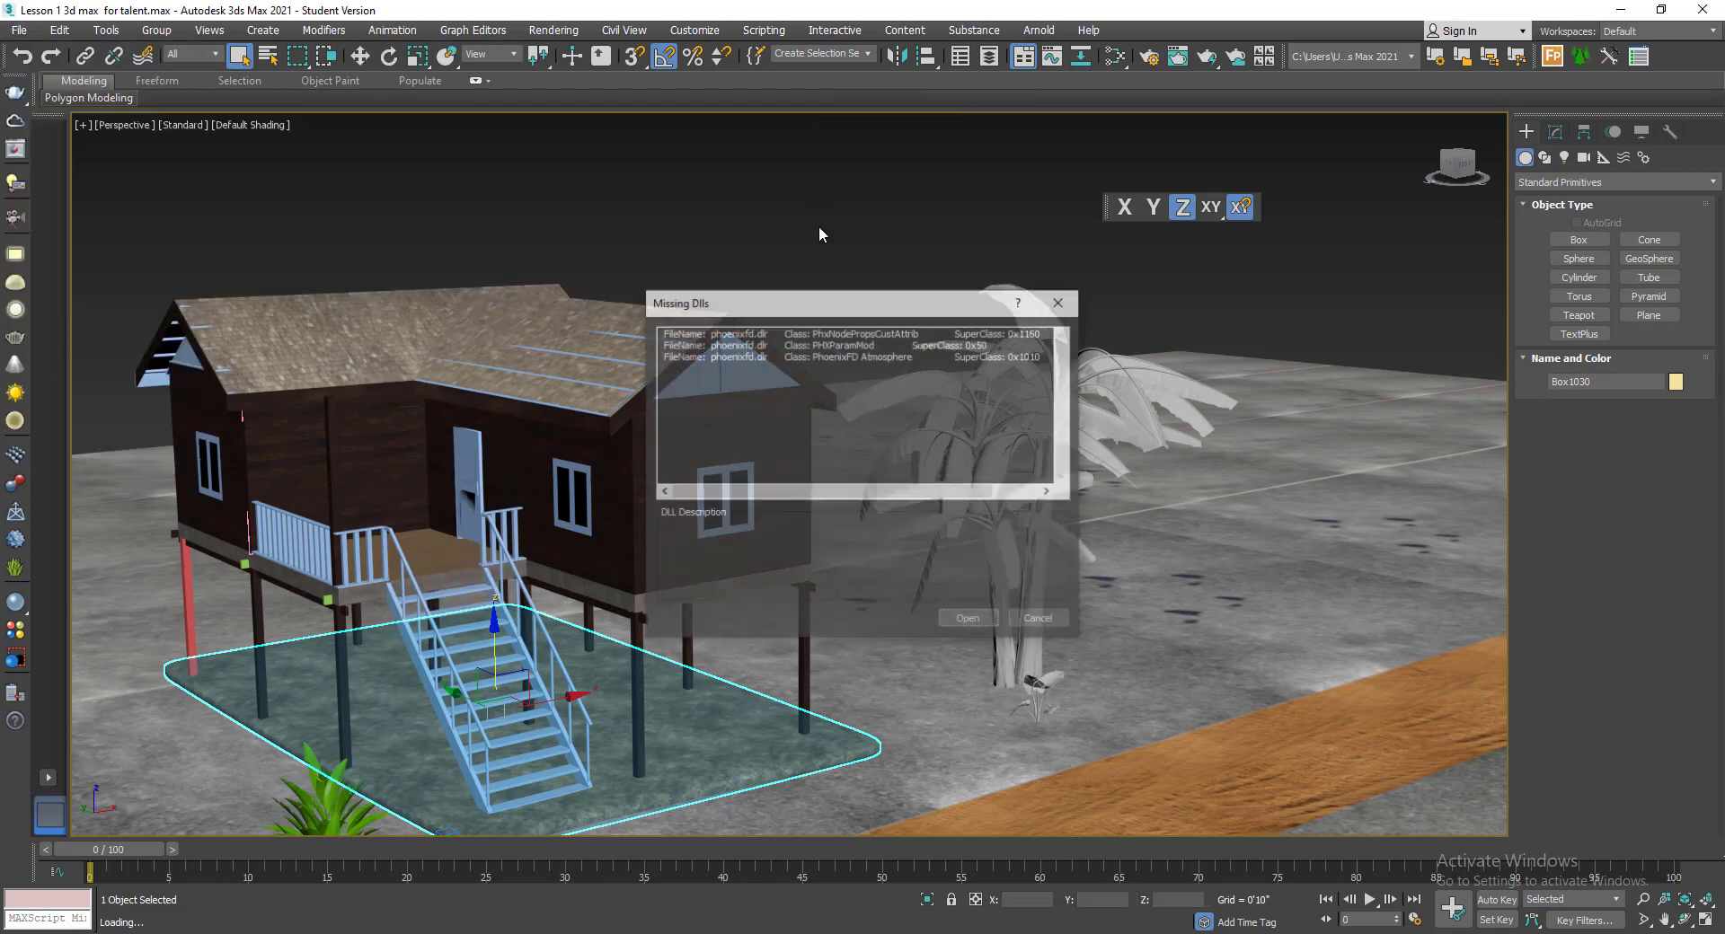
click(979, 618)
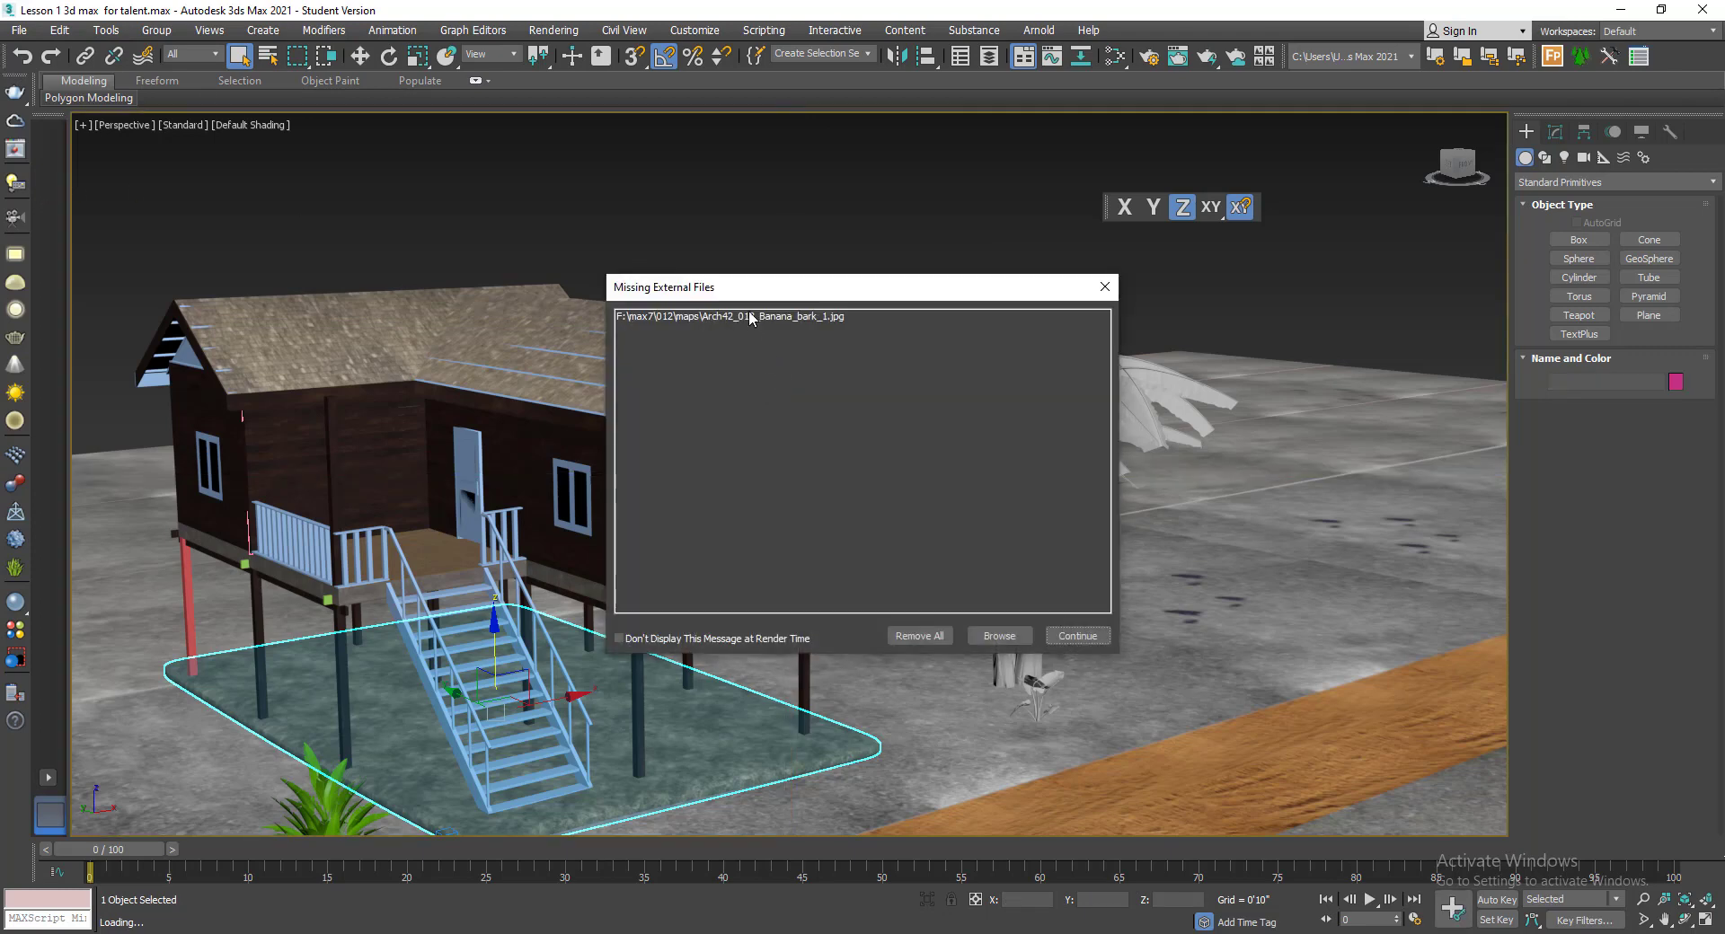
- Copy the ready project folder's path from File Explorer for the missing Arch42_012_Banana_bark_1.jpg texture
click(816, 320)
key(alt+Tab)
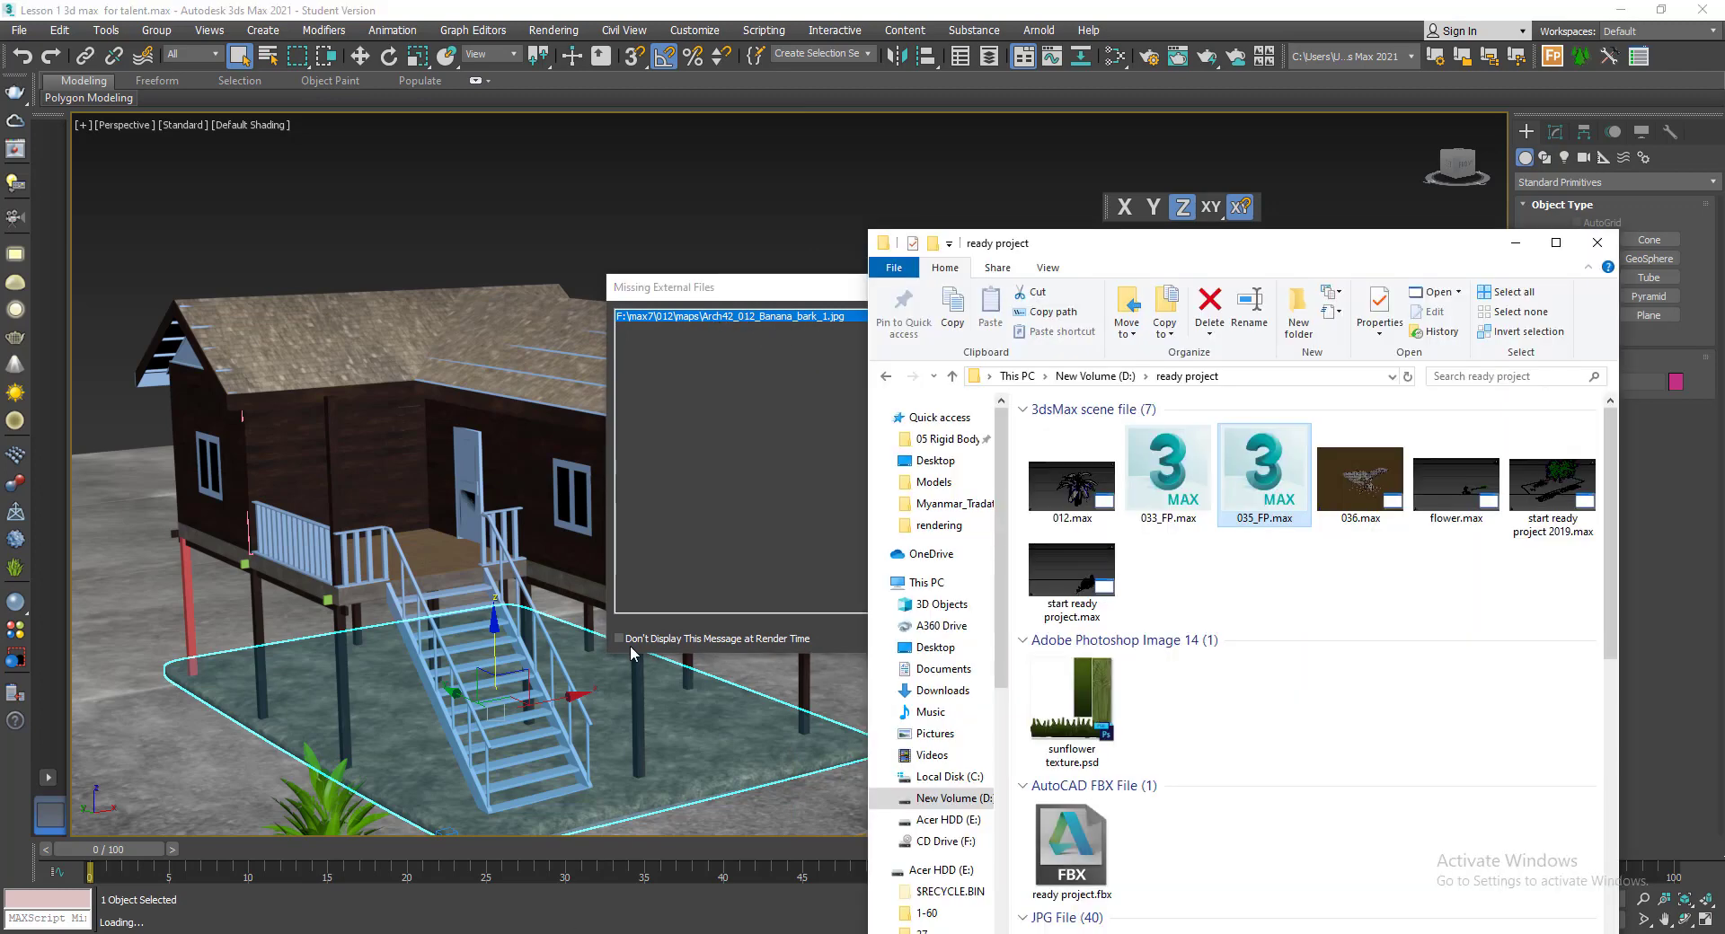
drag(1182, 264, 796, 445)
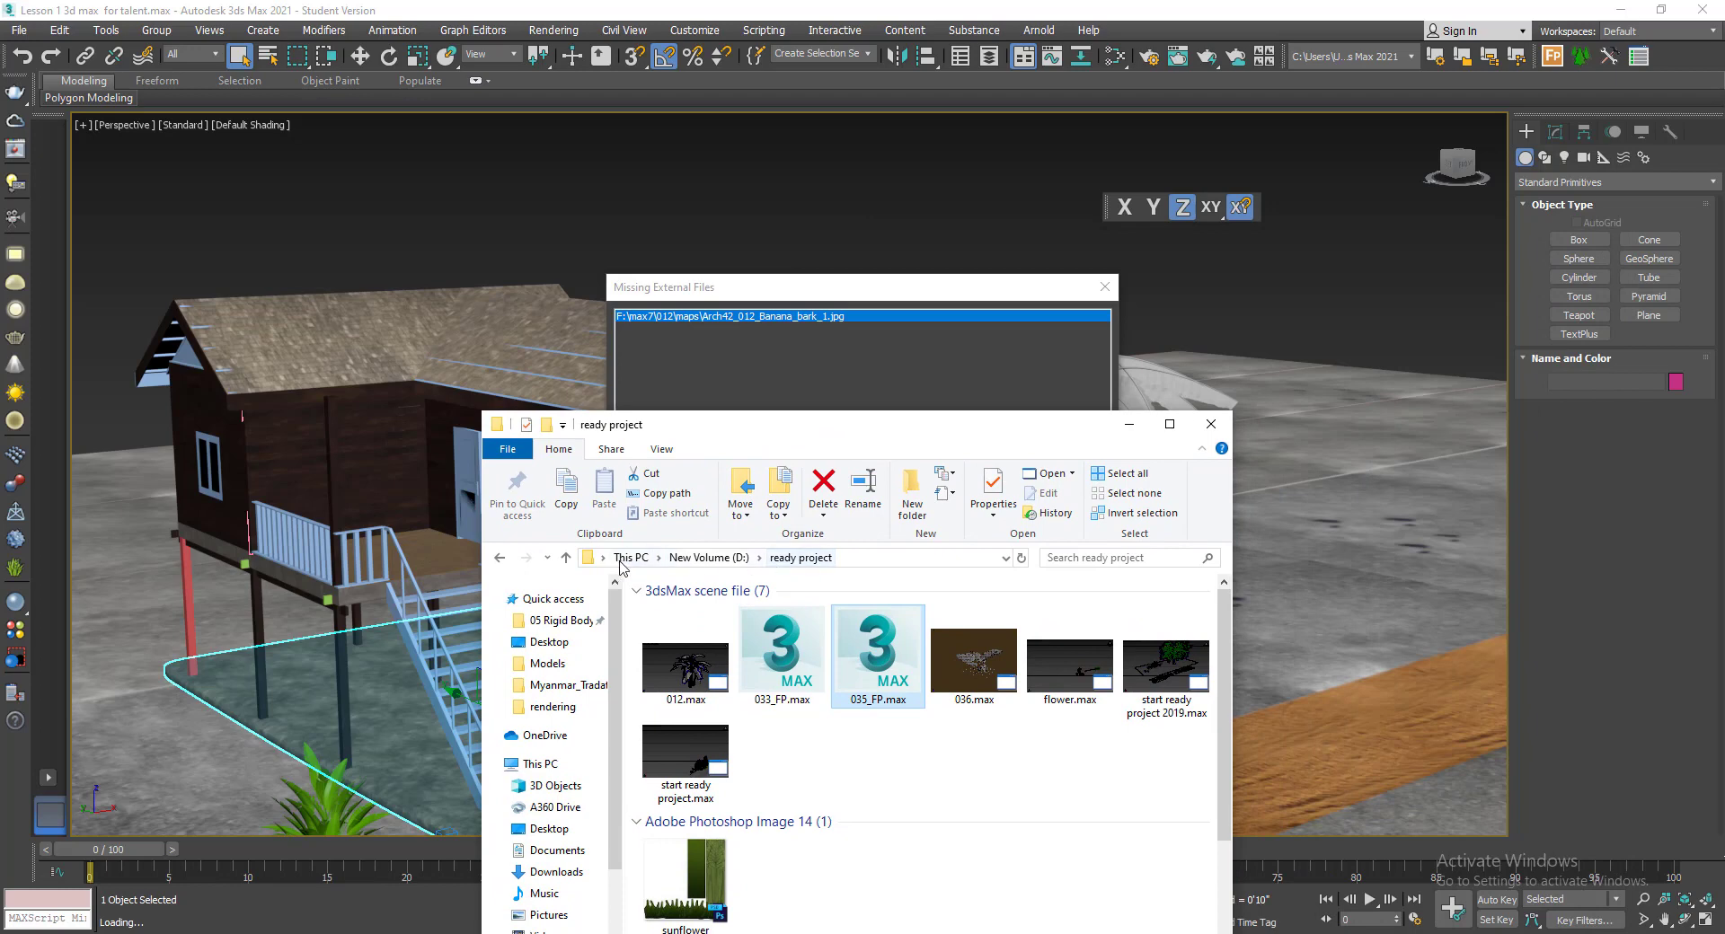
click(865, 558)
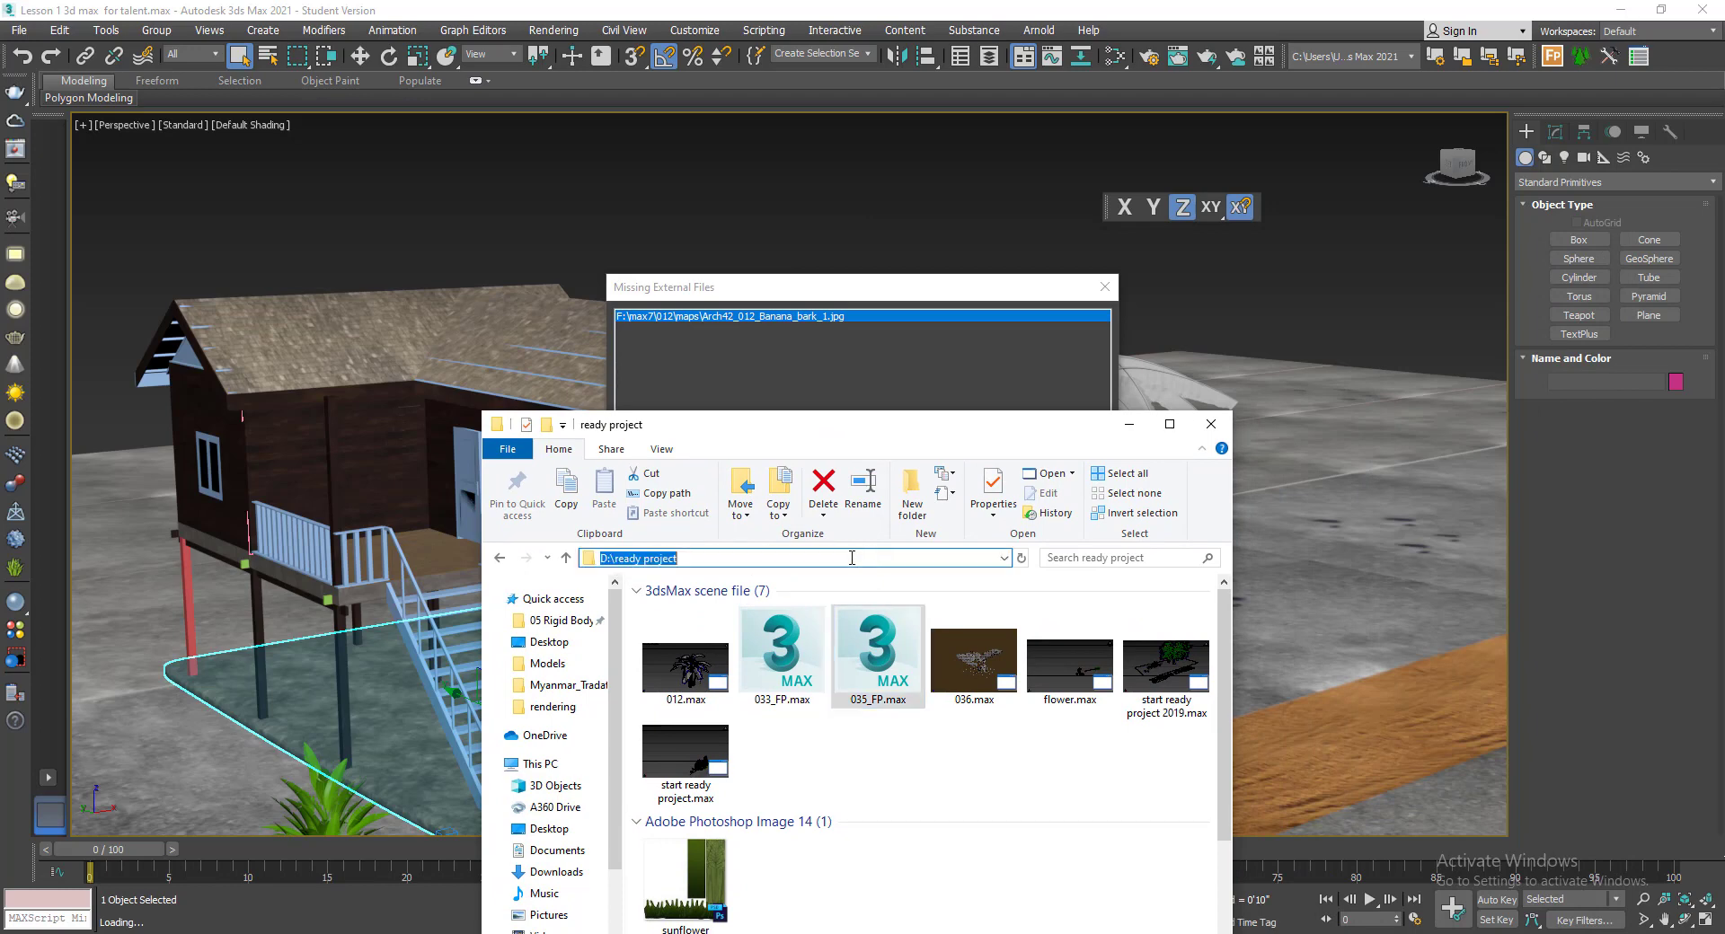
right_click(812, 557)
click(792, 613)
click(834, 363)
drag(849, 285, 673, 242)
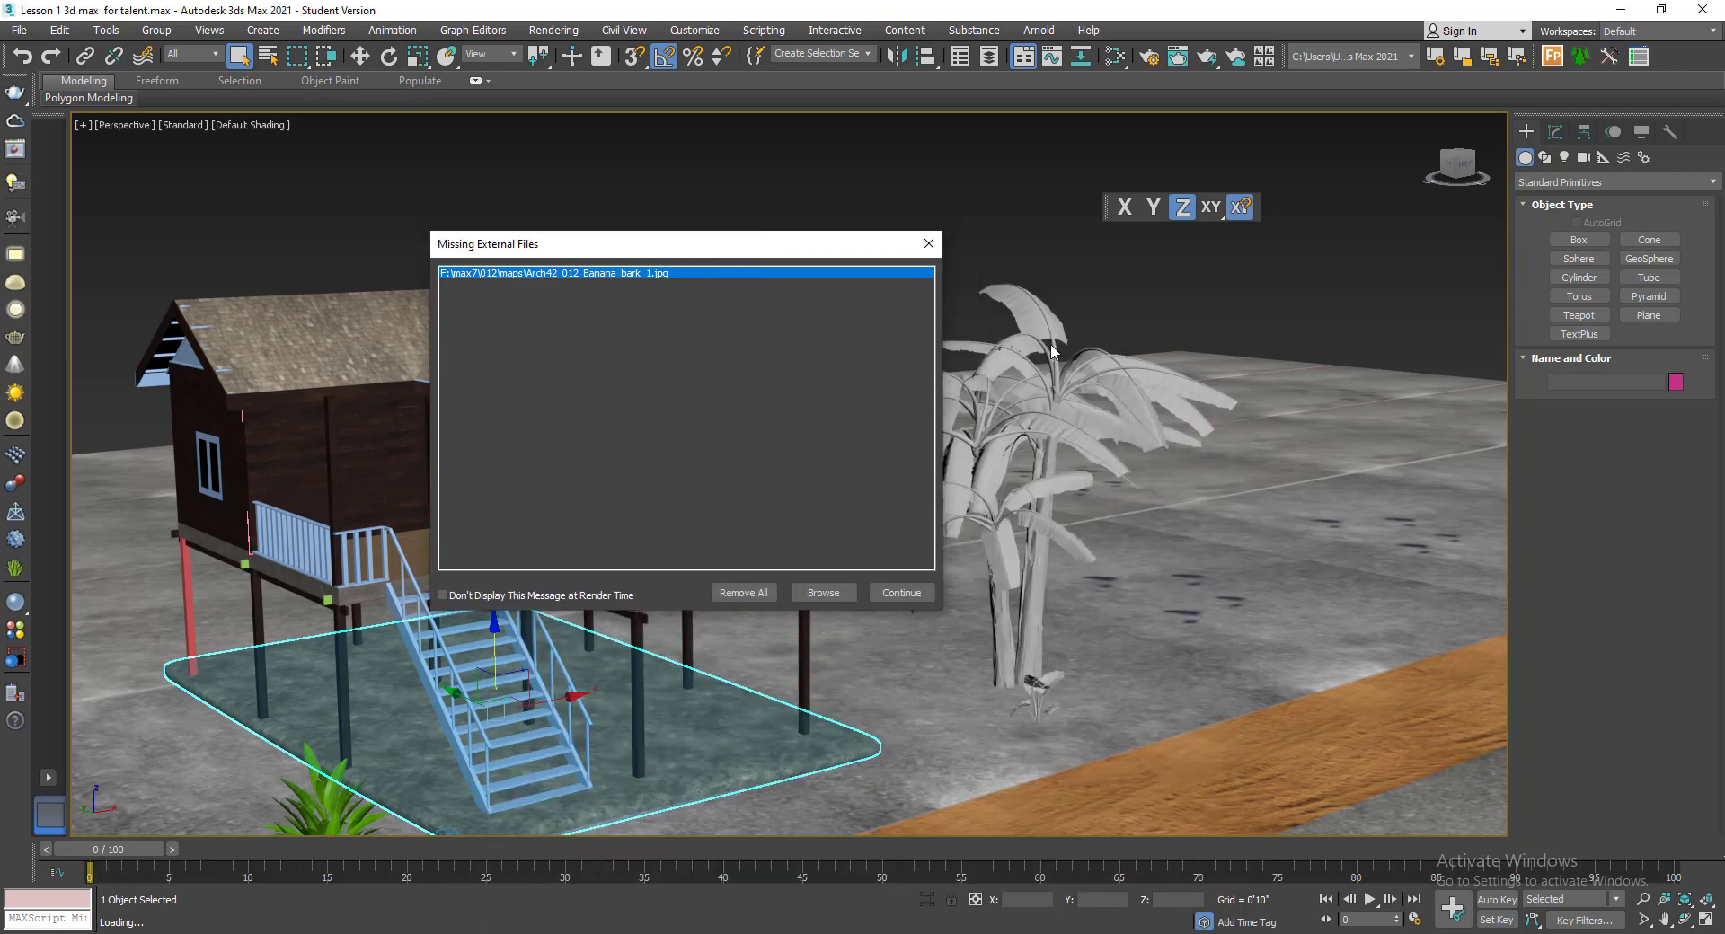
- Add D:\ready project as an external file path by pasting it, commit the paths and continue loading the scene
click(821, 593)
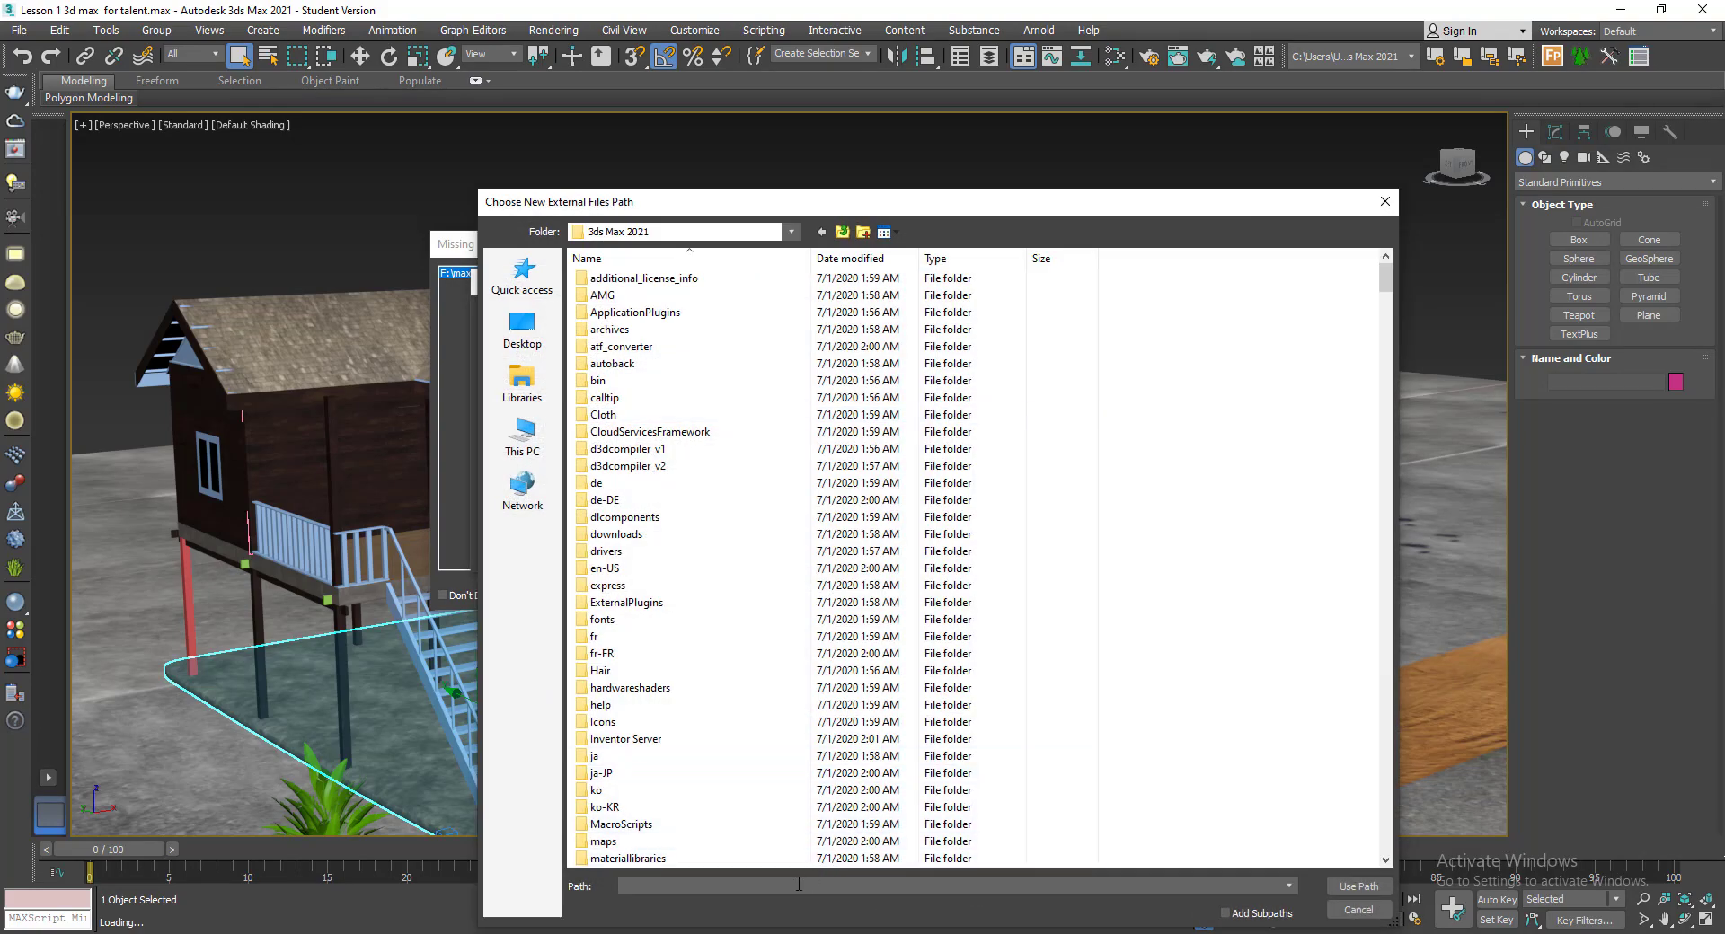
right_click(795, 886)
click(651, 714)
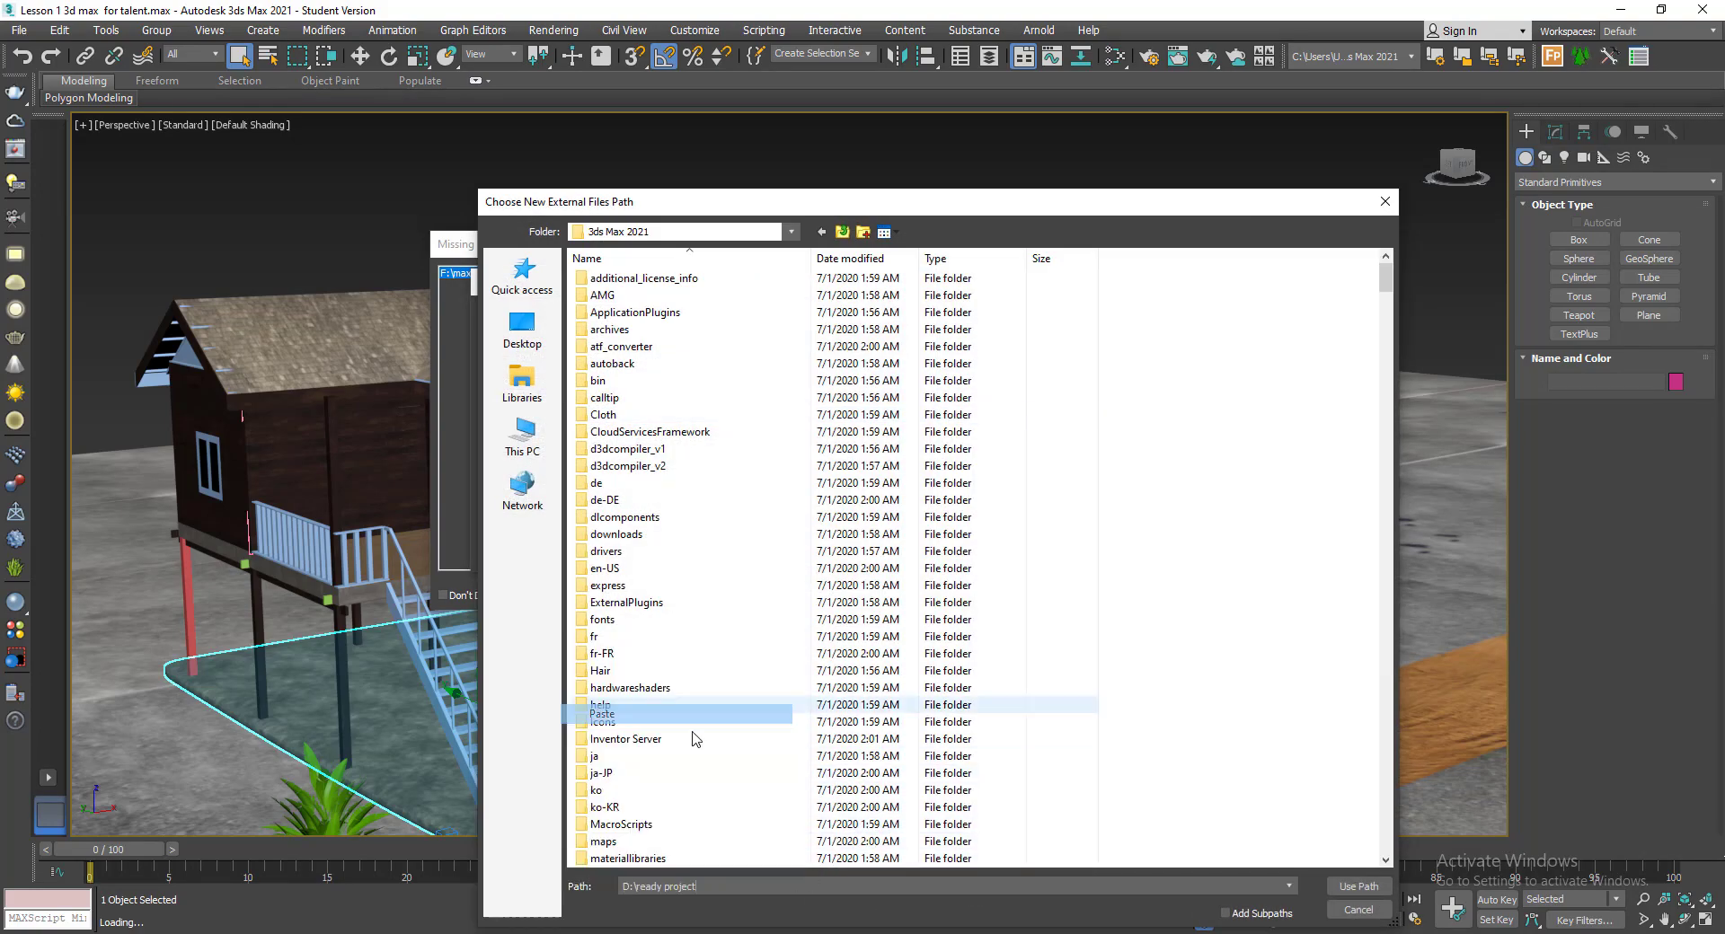
click(1357, 887)
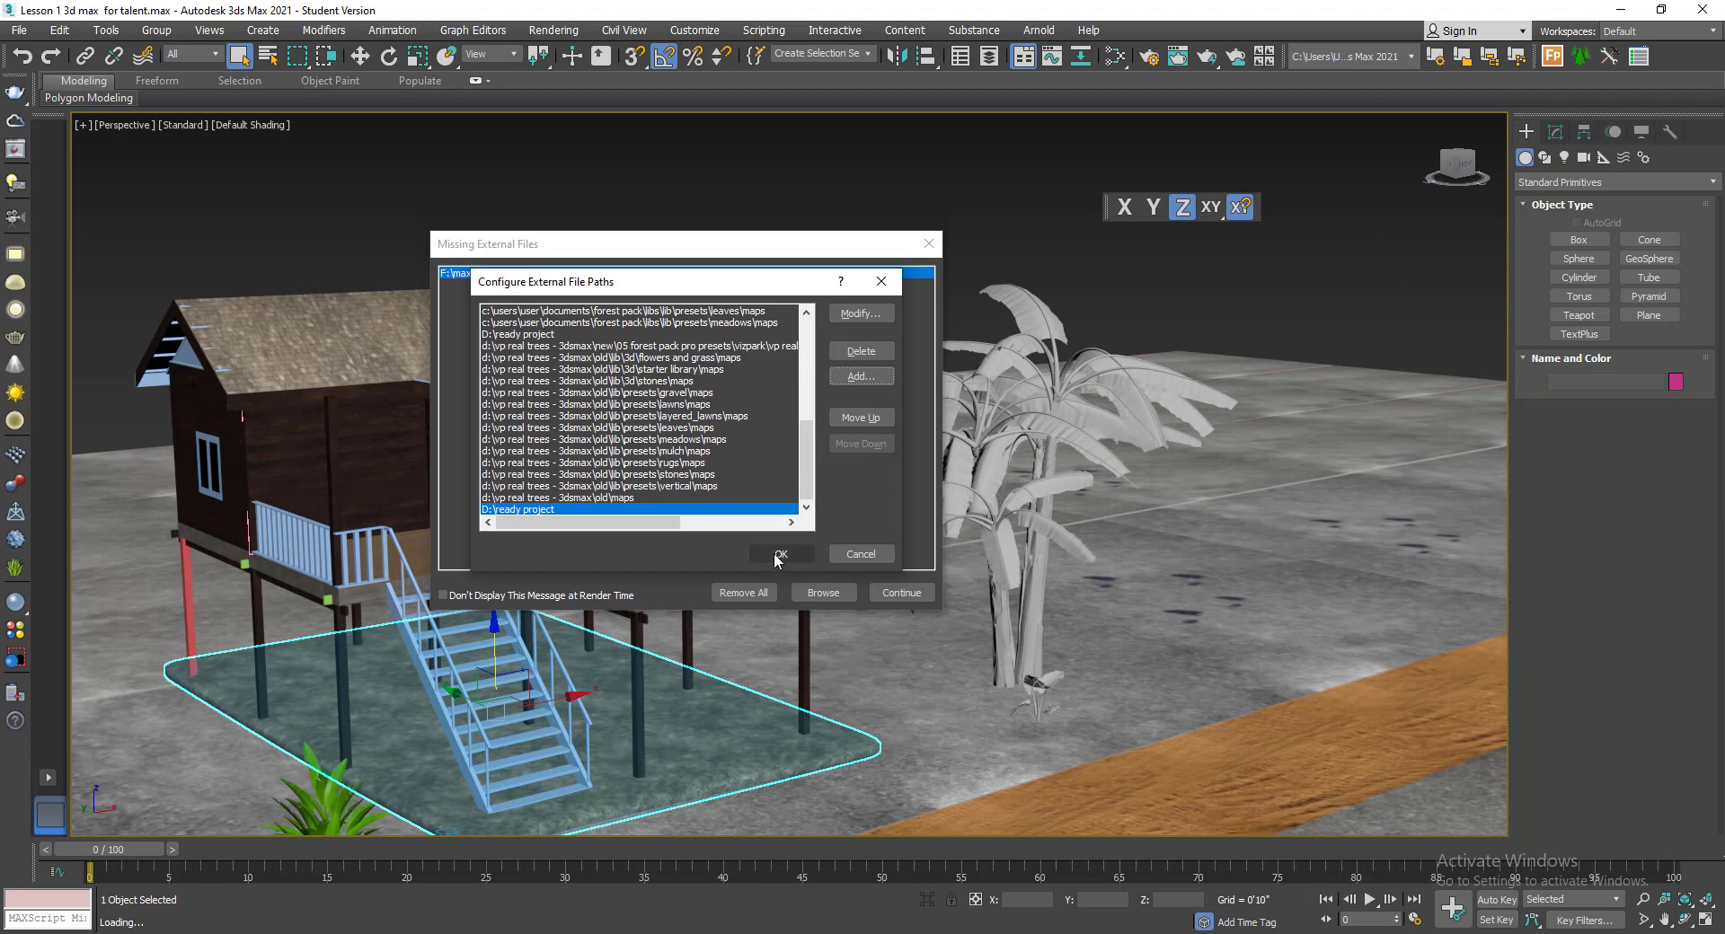
click(778, 557)
click(958, 515)
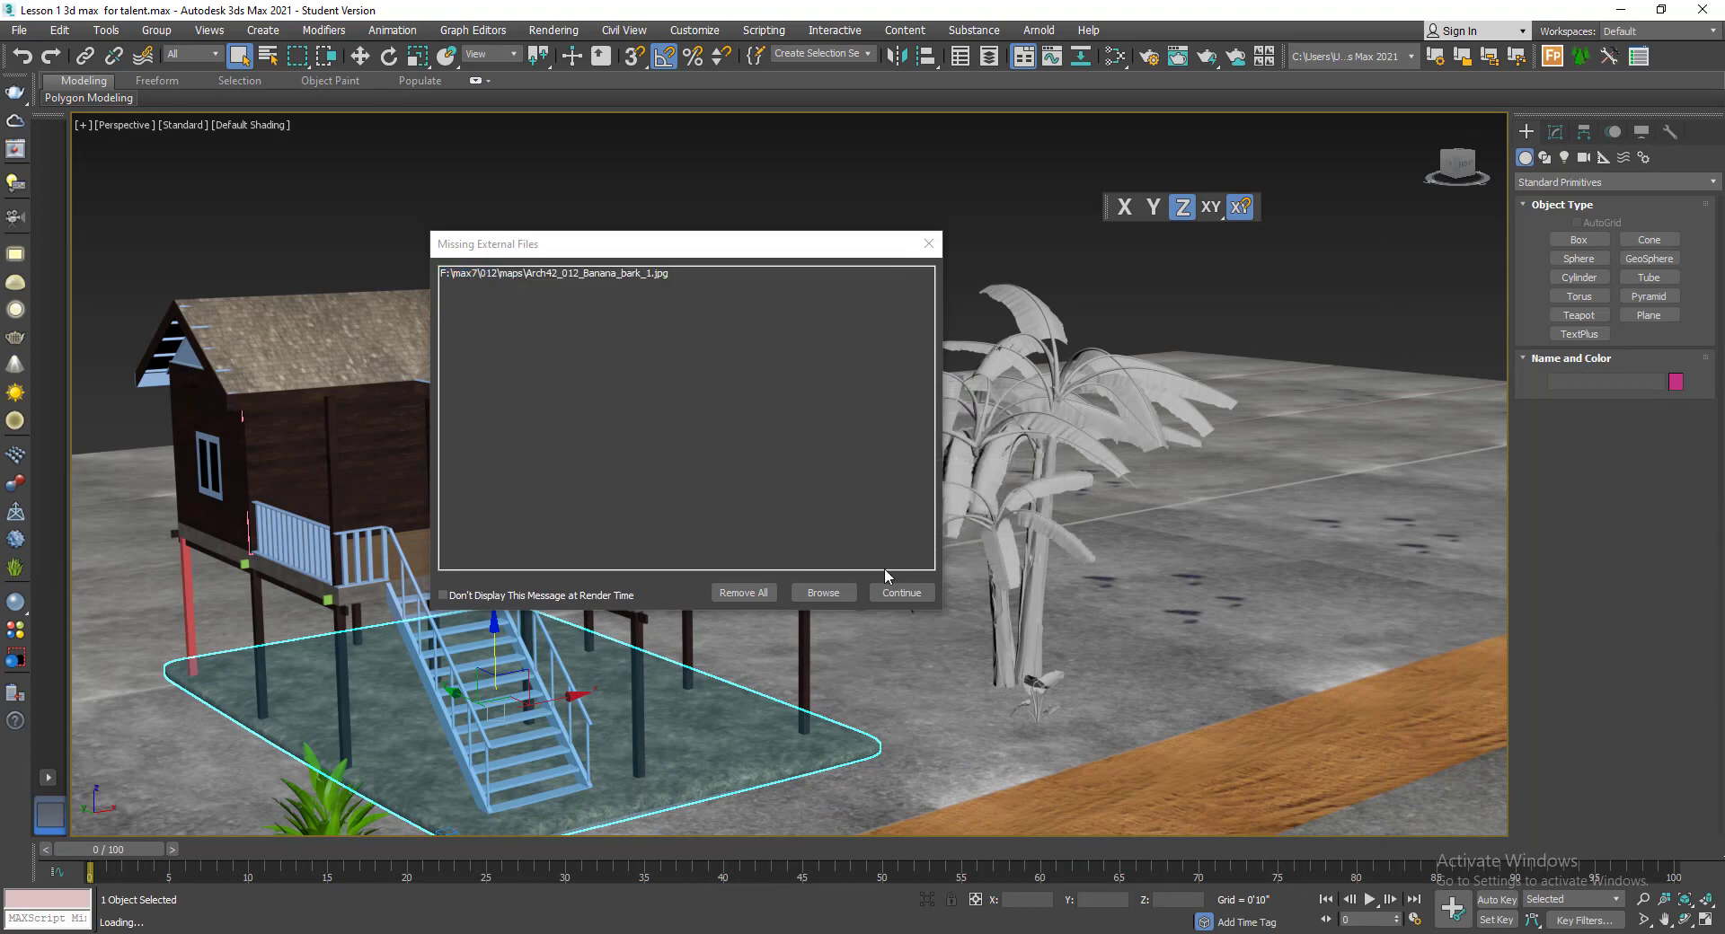
click(643, 275)
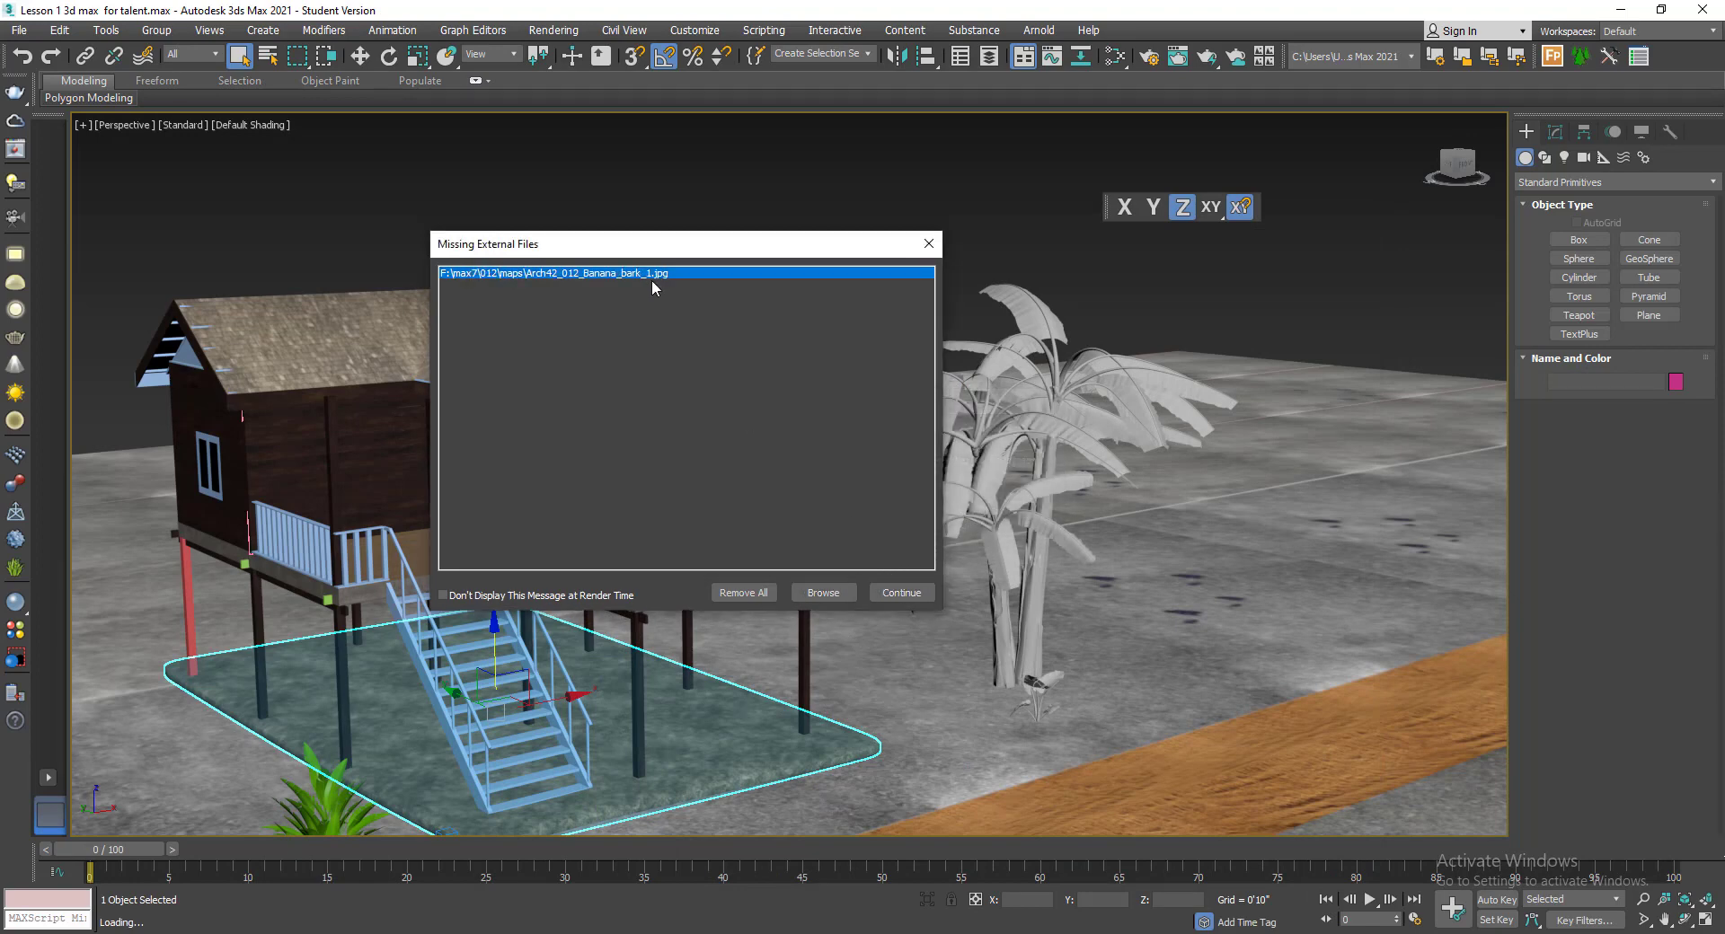
click(898, 595)
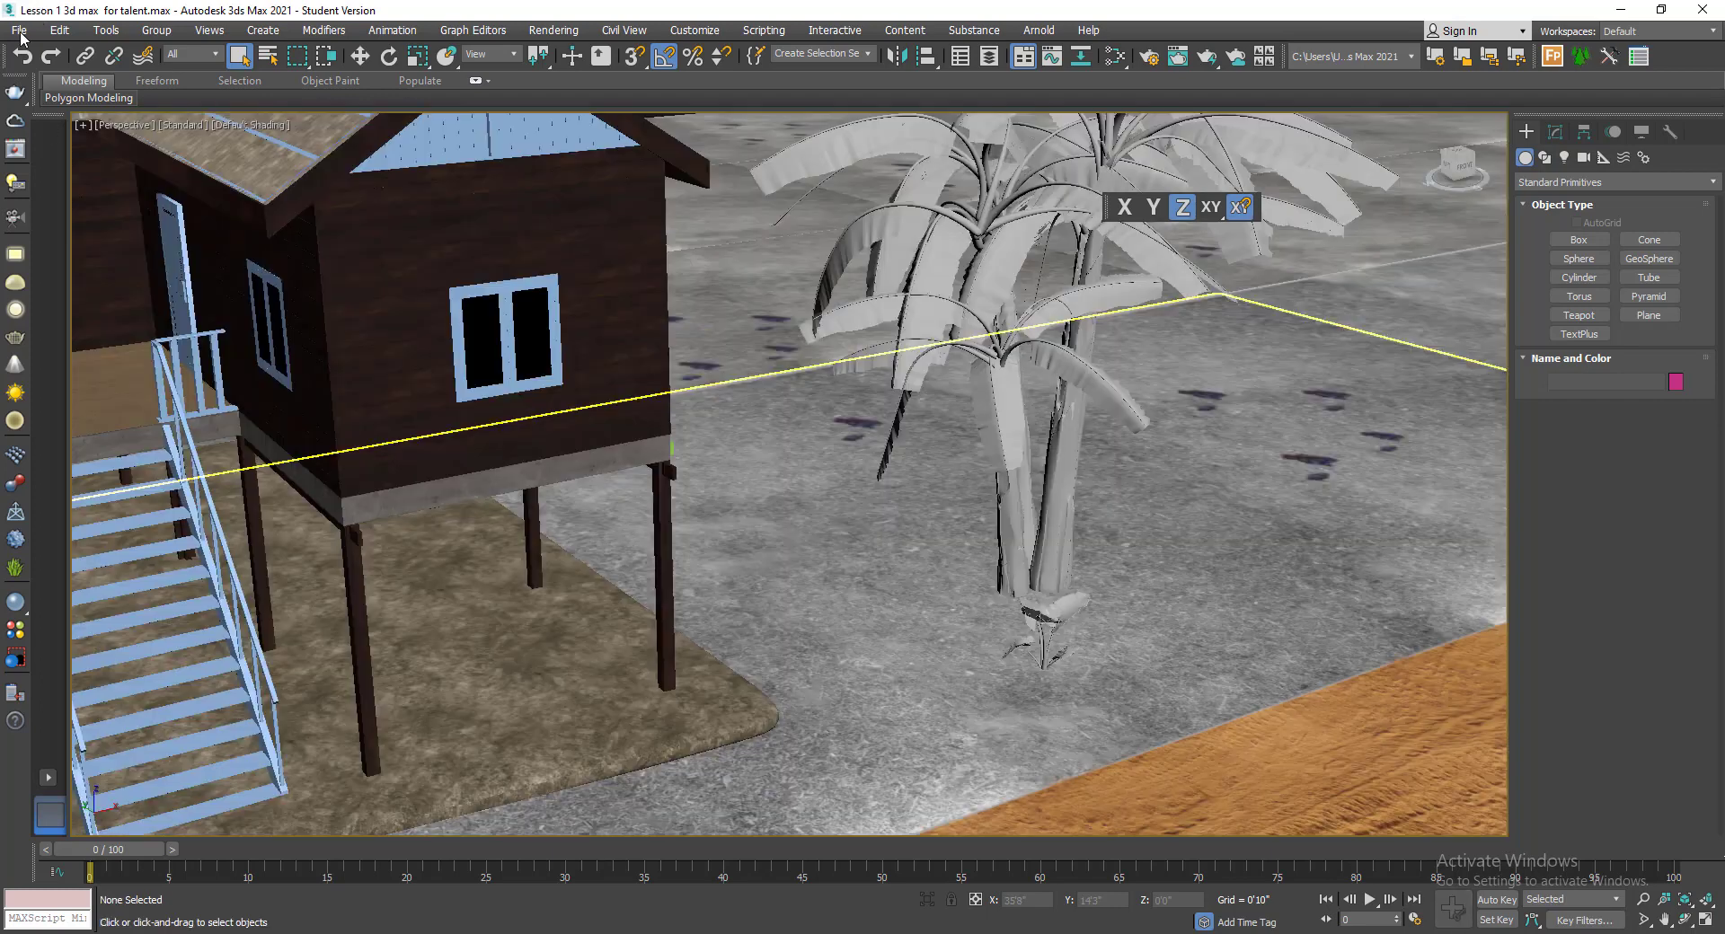
- Reload Lesson 1 3d max for talent.max from the recent files, accepting the missing DLLs
click(18, 30)
mouse_move(176, 123)
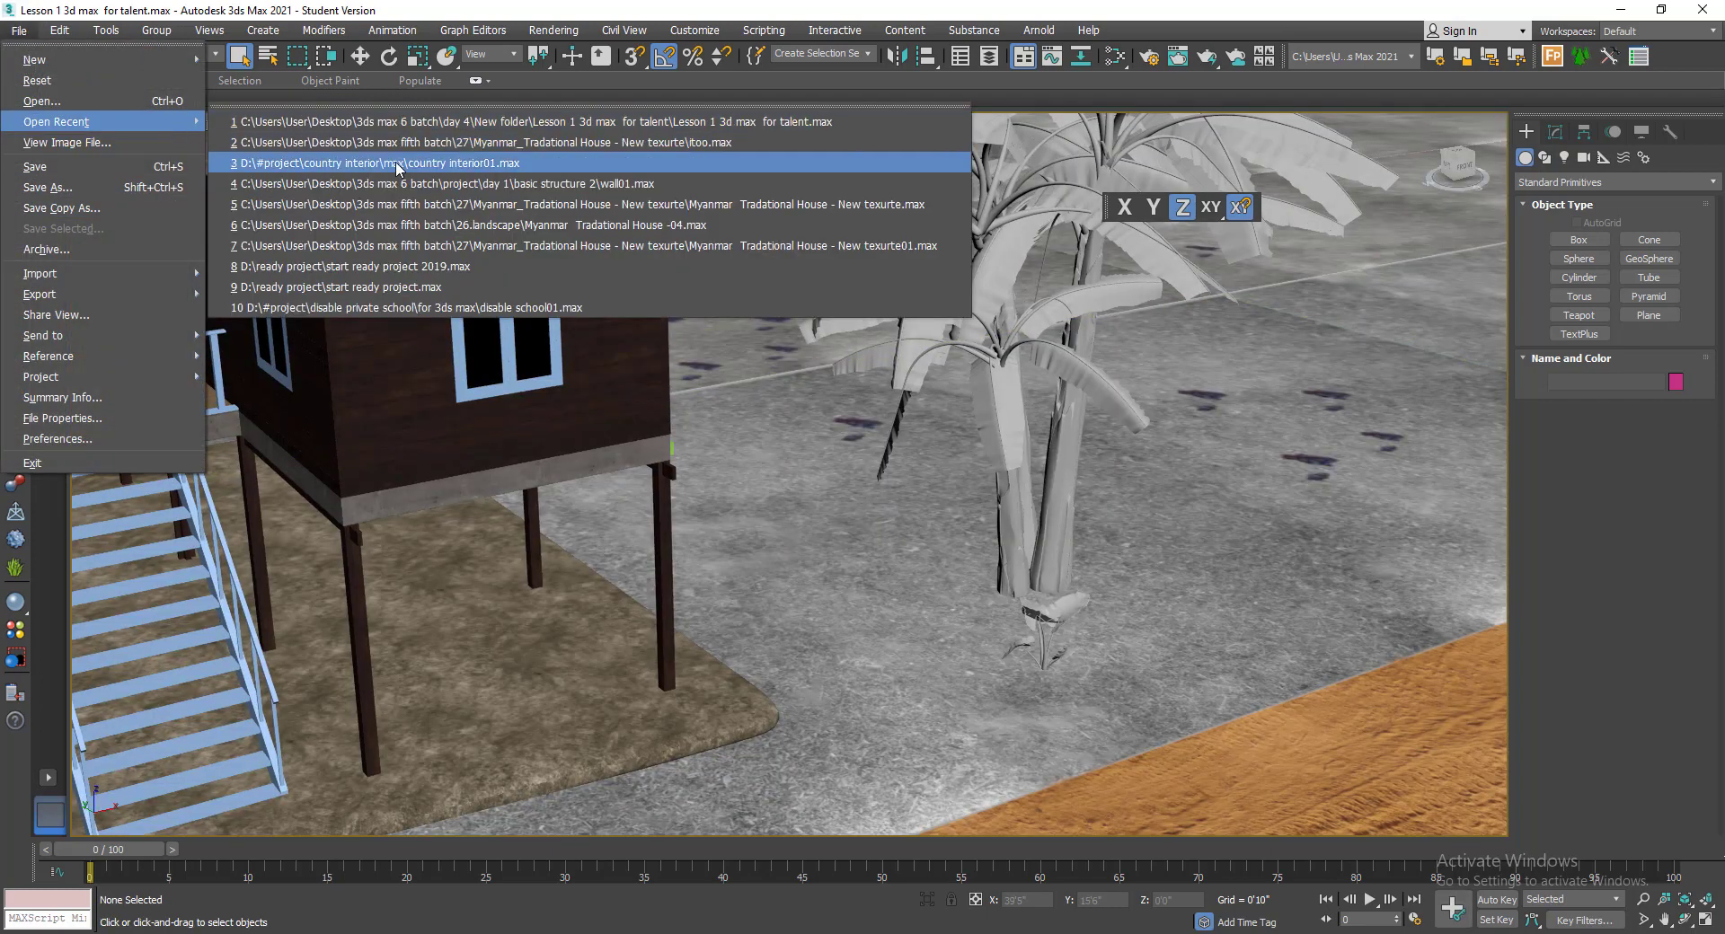
click(410, 123)
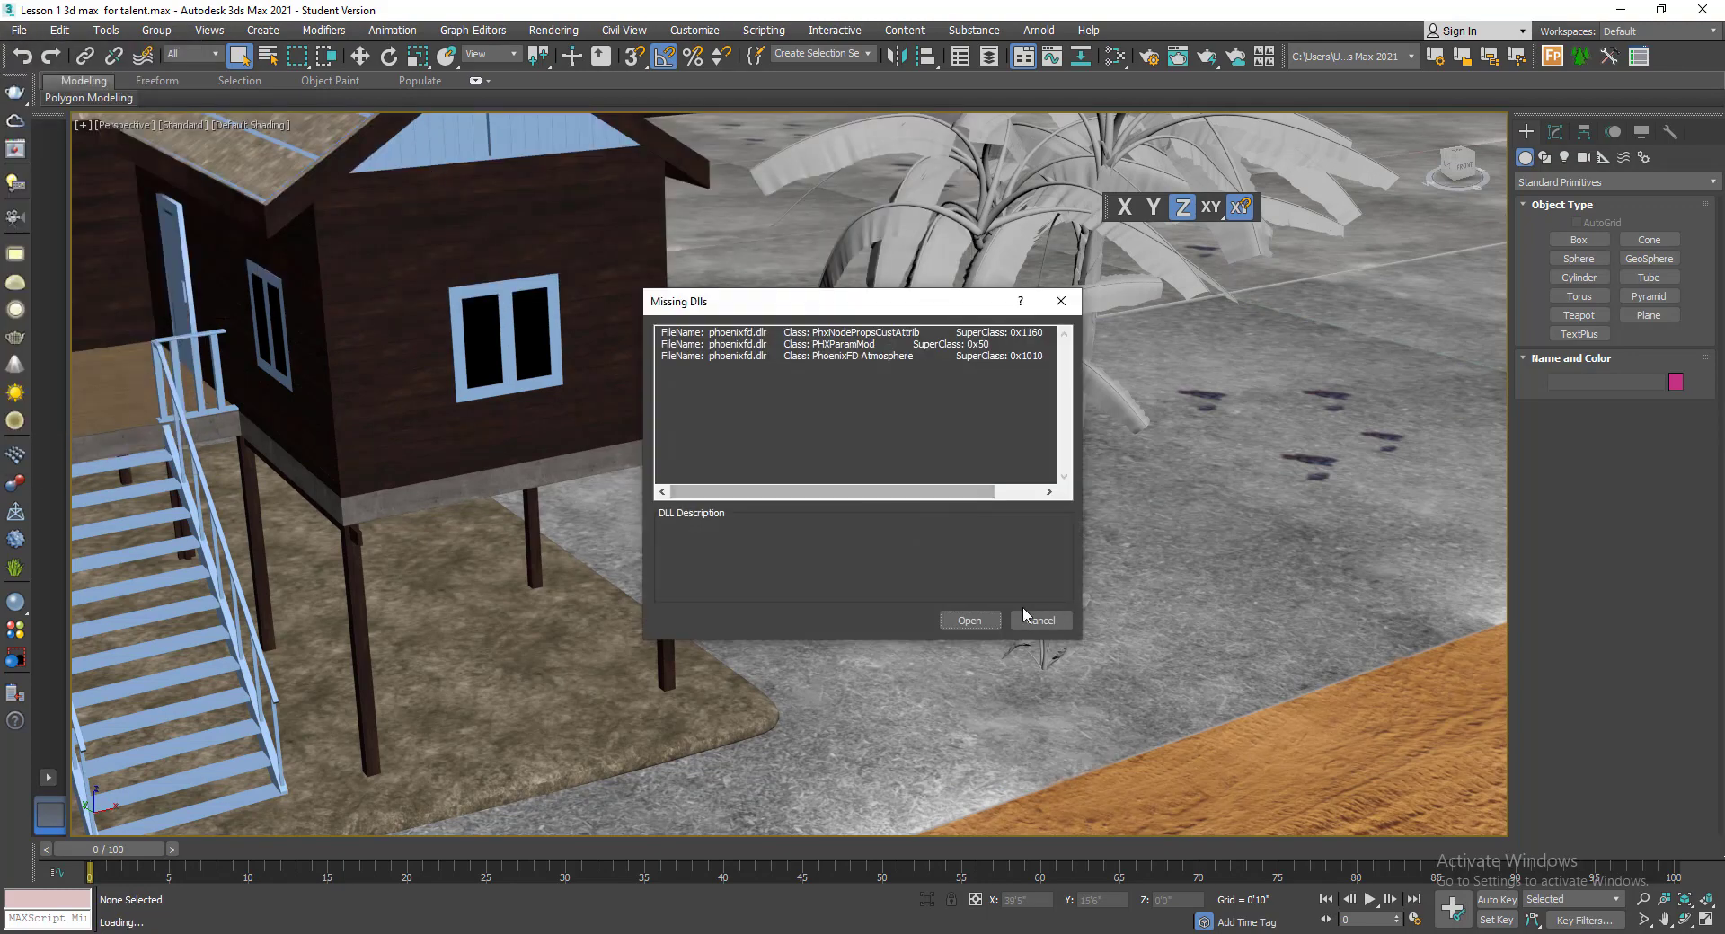
click(973, 620)
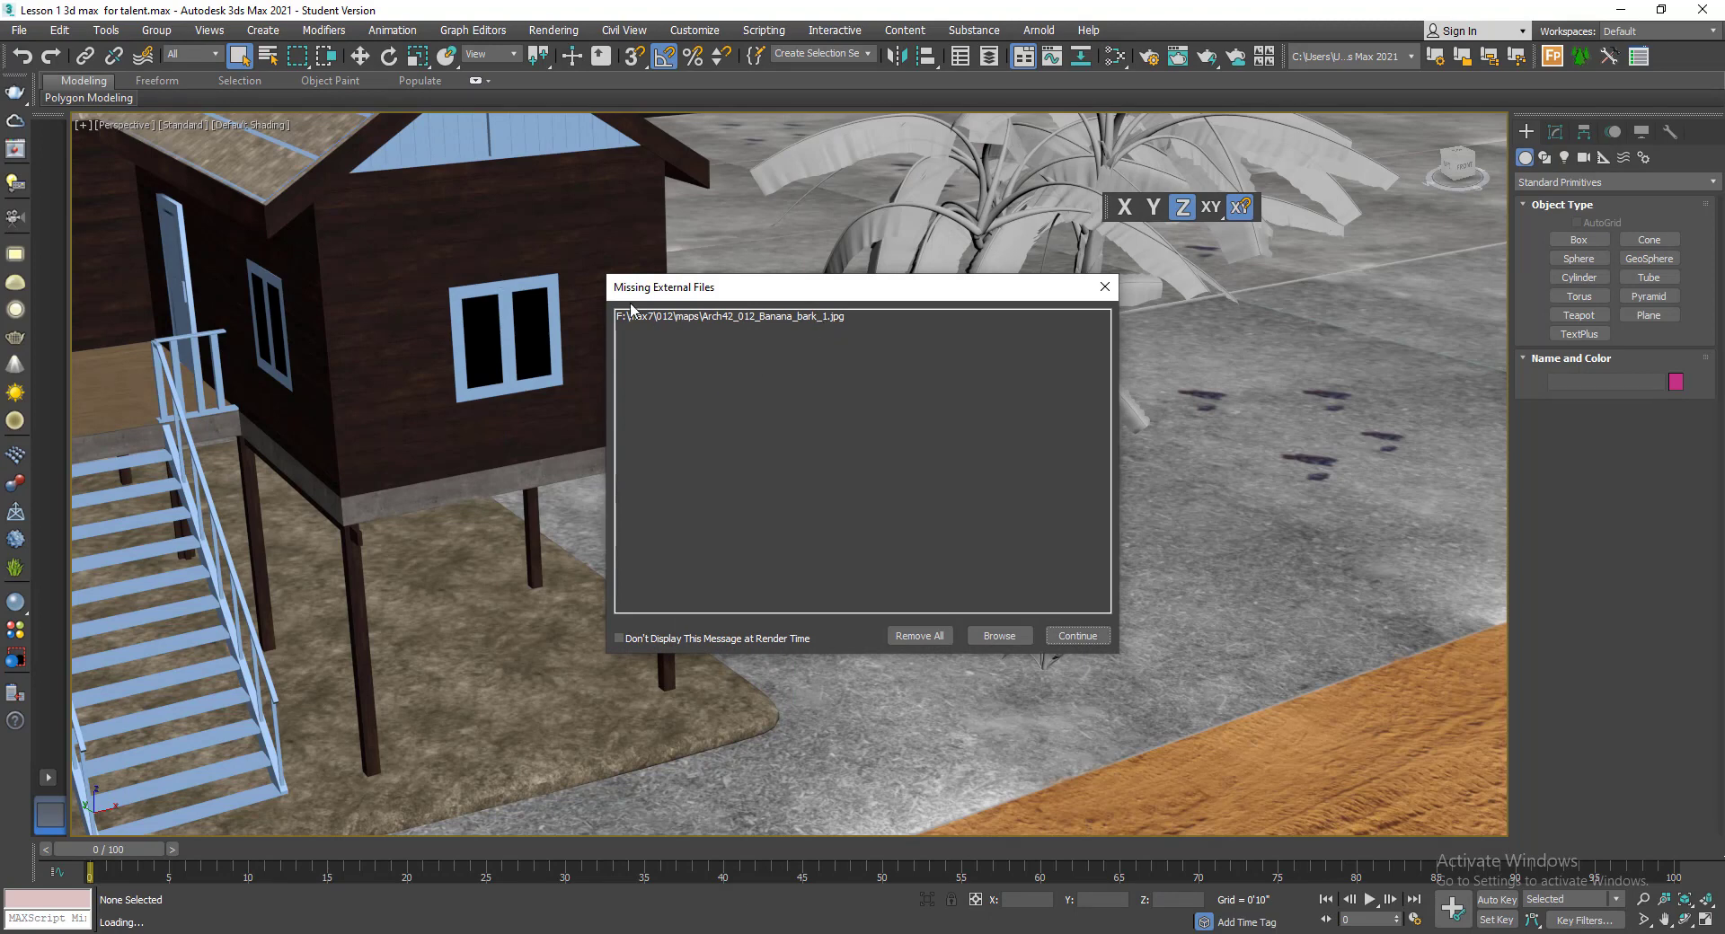
- Start a new external file path for the missing banana bark texture and browse to the ready project folder on drive D:
click(674, 320)
click(1003, 636)
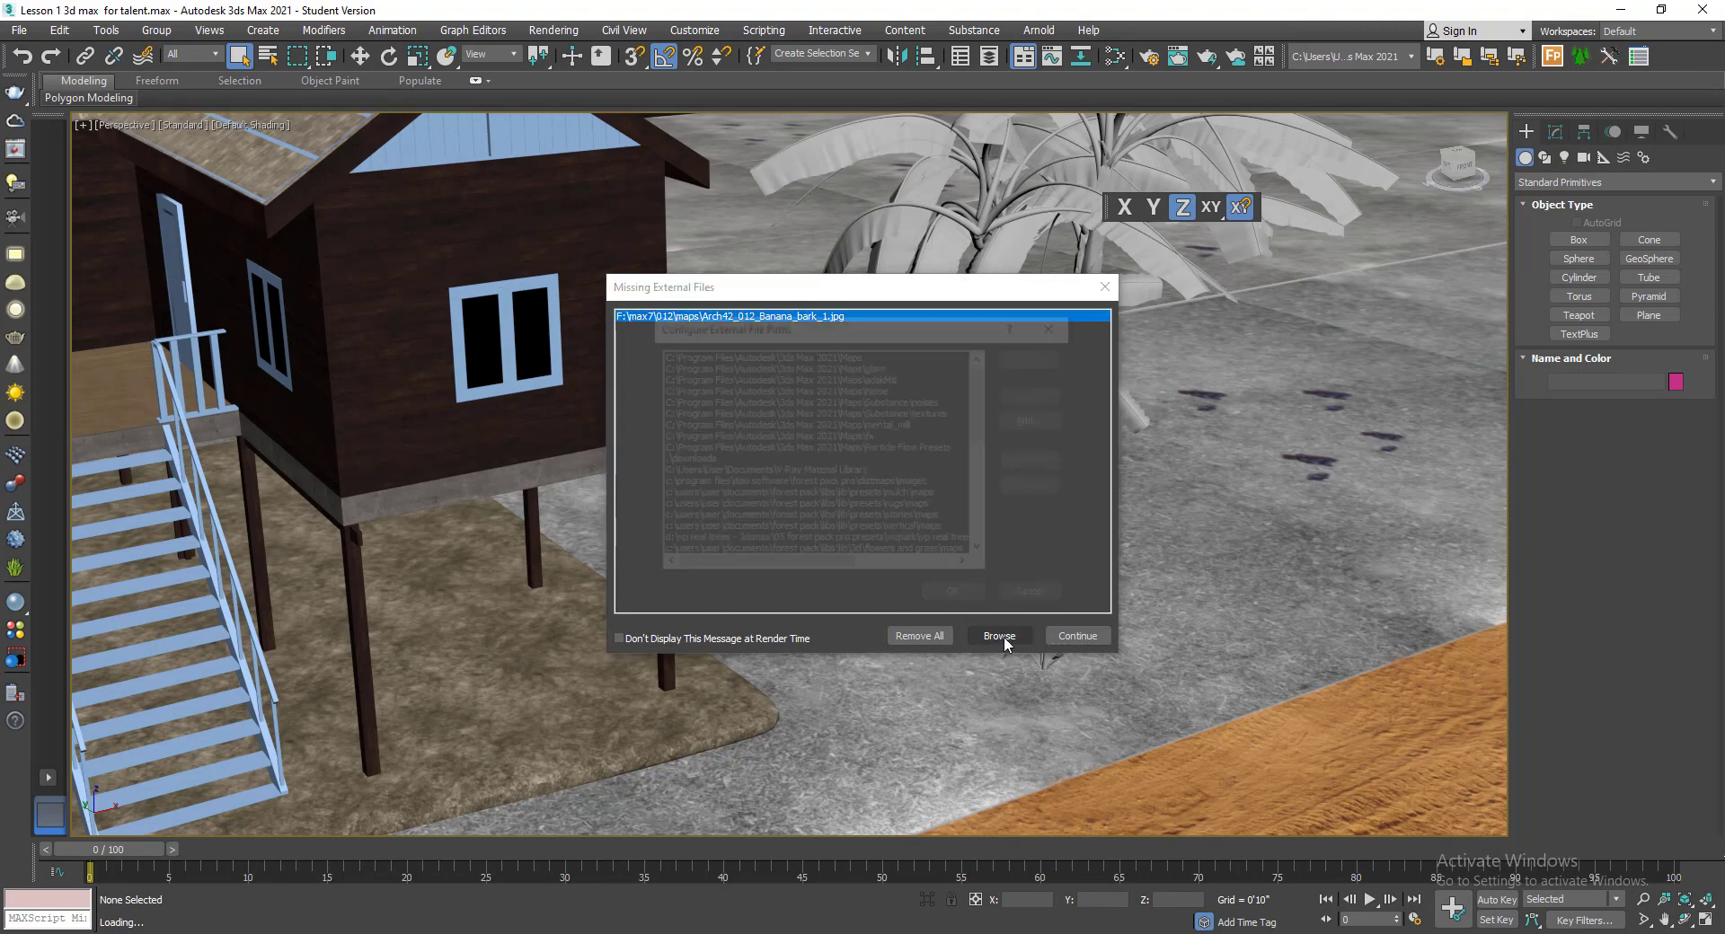
click(1035, 422)
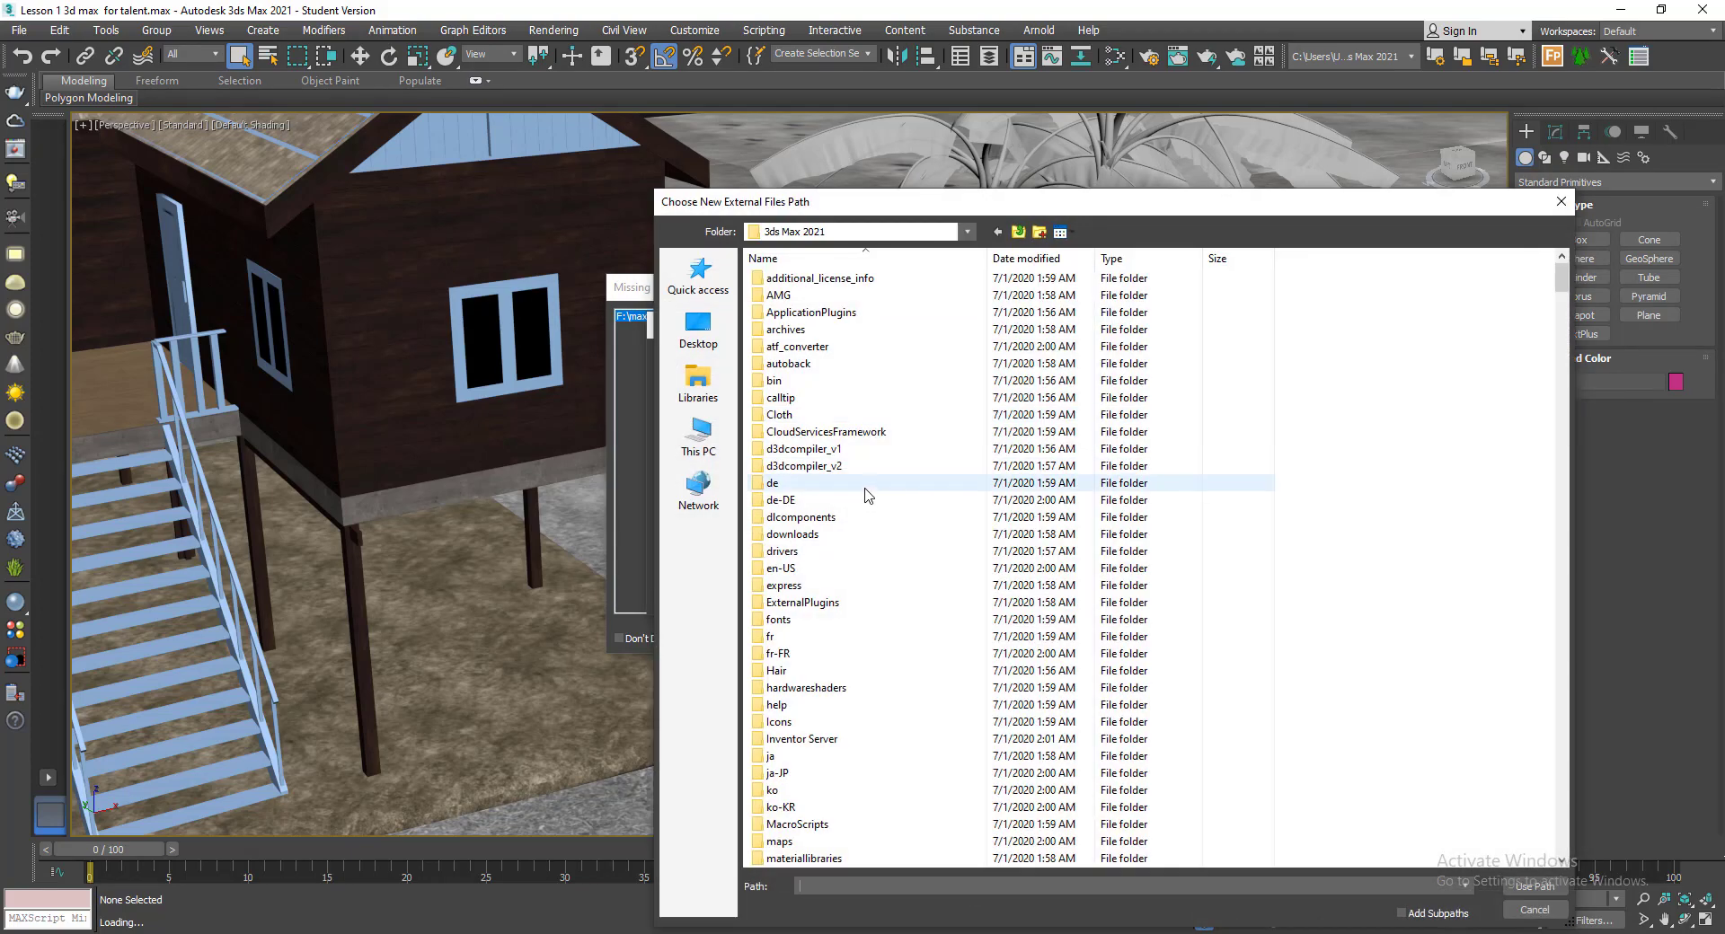
click(698, 438)
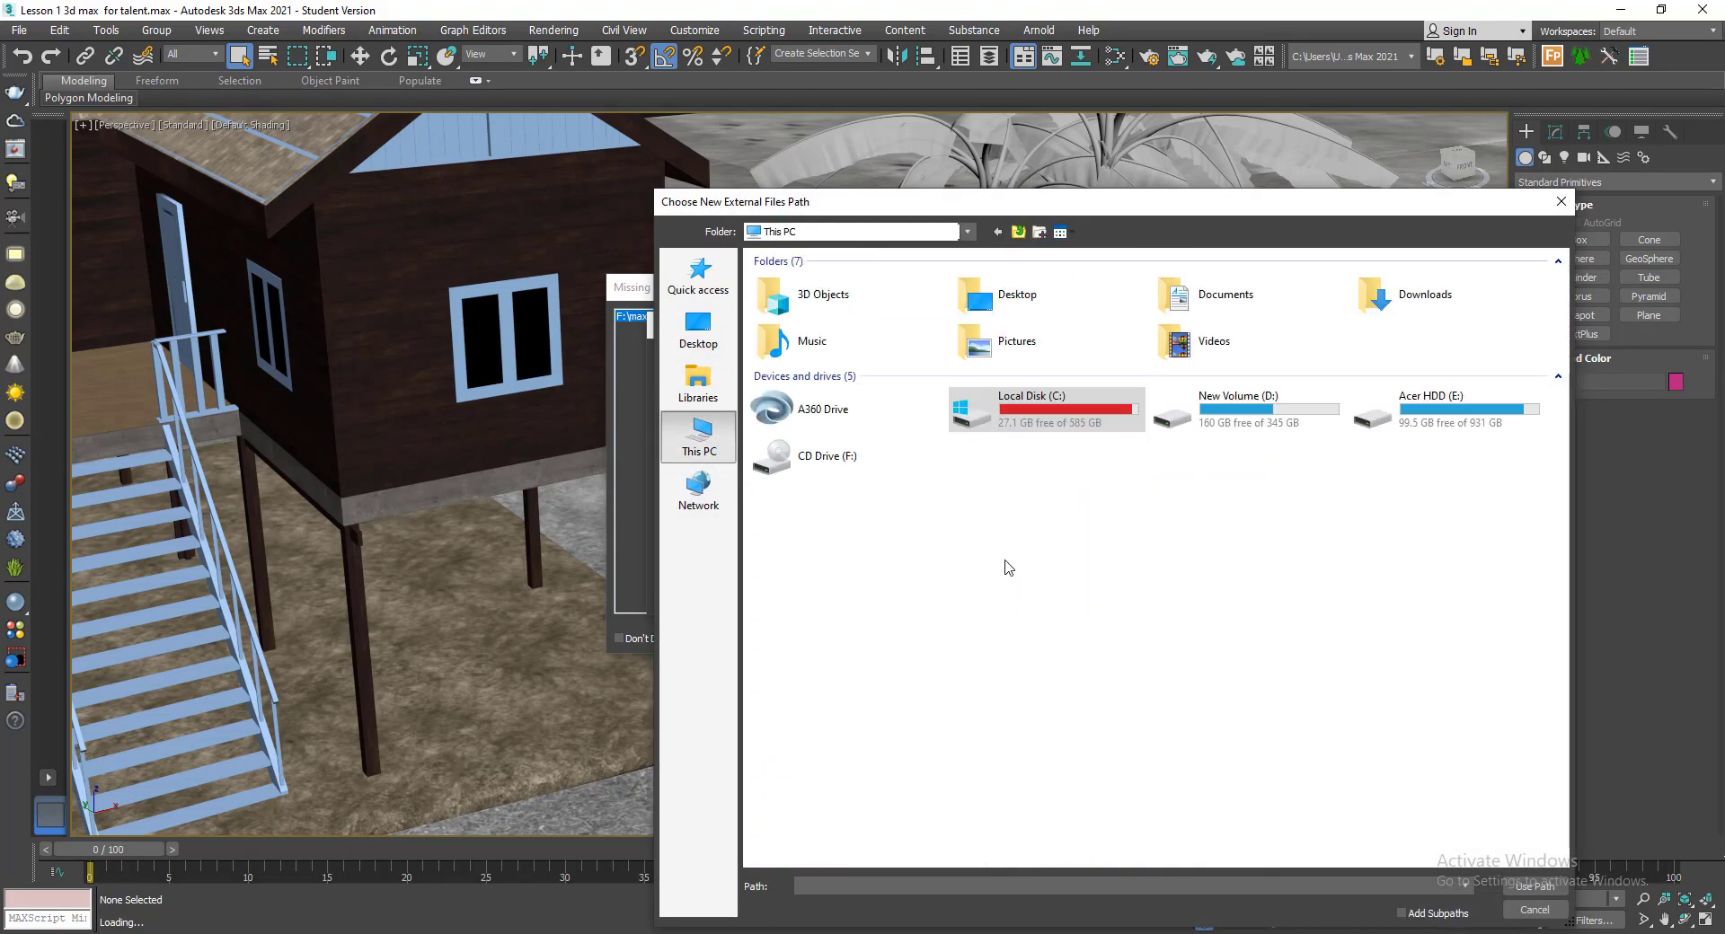
double_click(1232, 413)
click(840, 499)
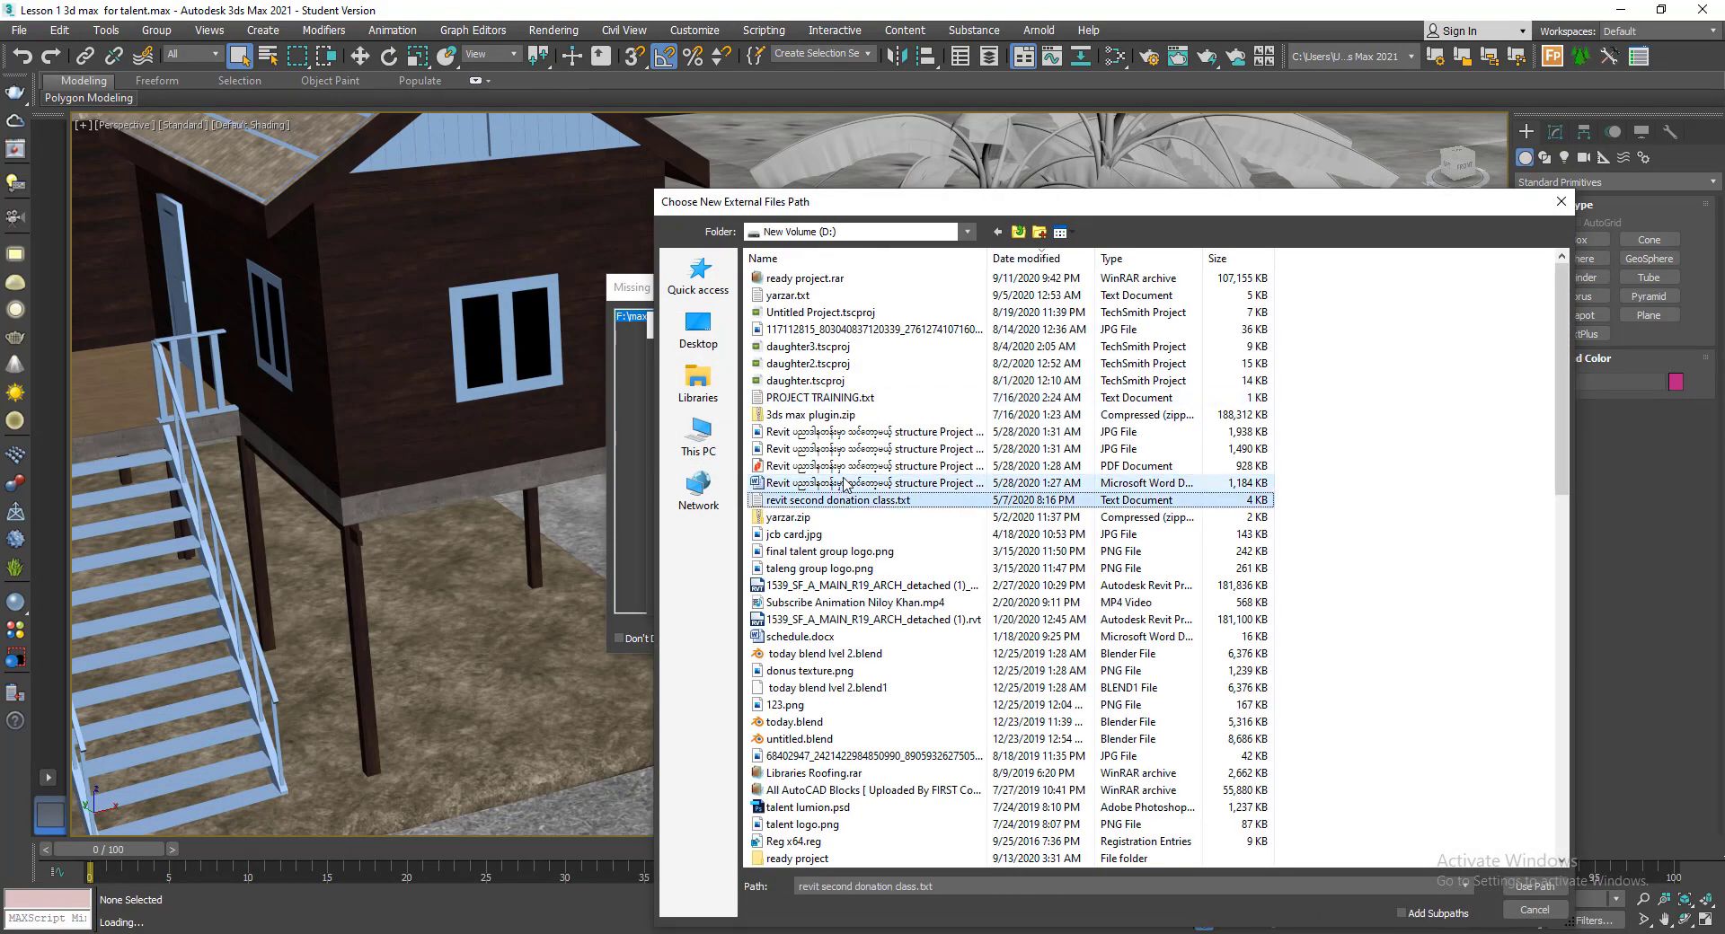
scroll(826, 579, down, 4)
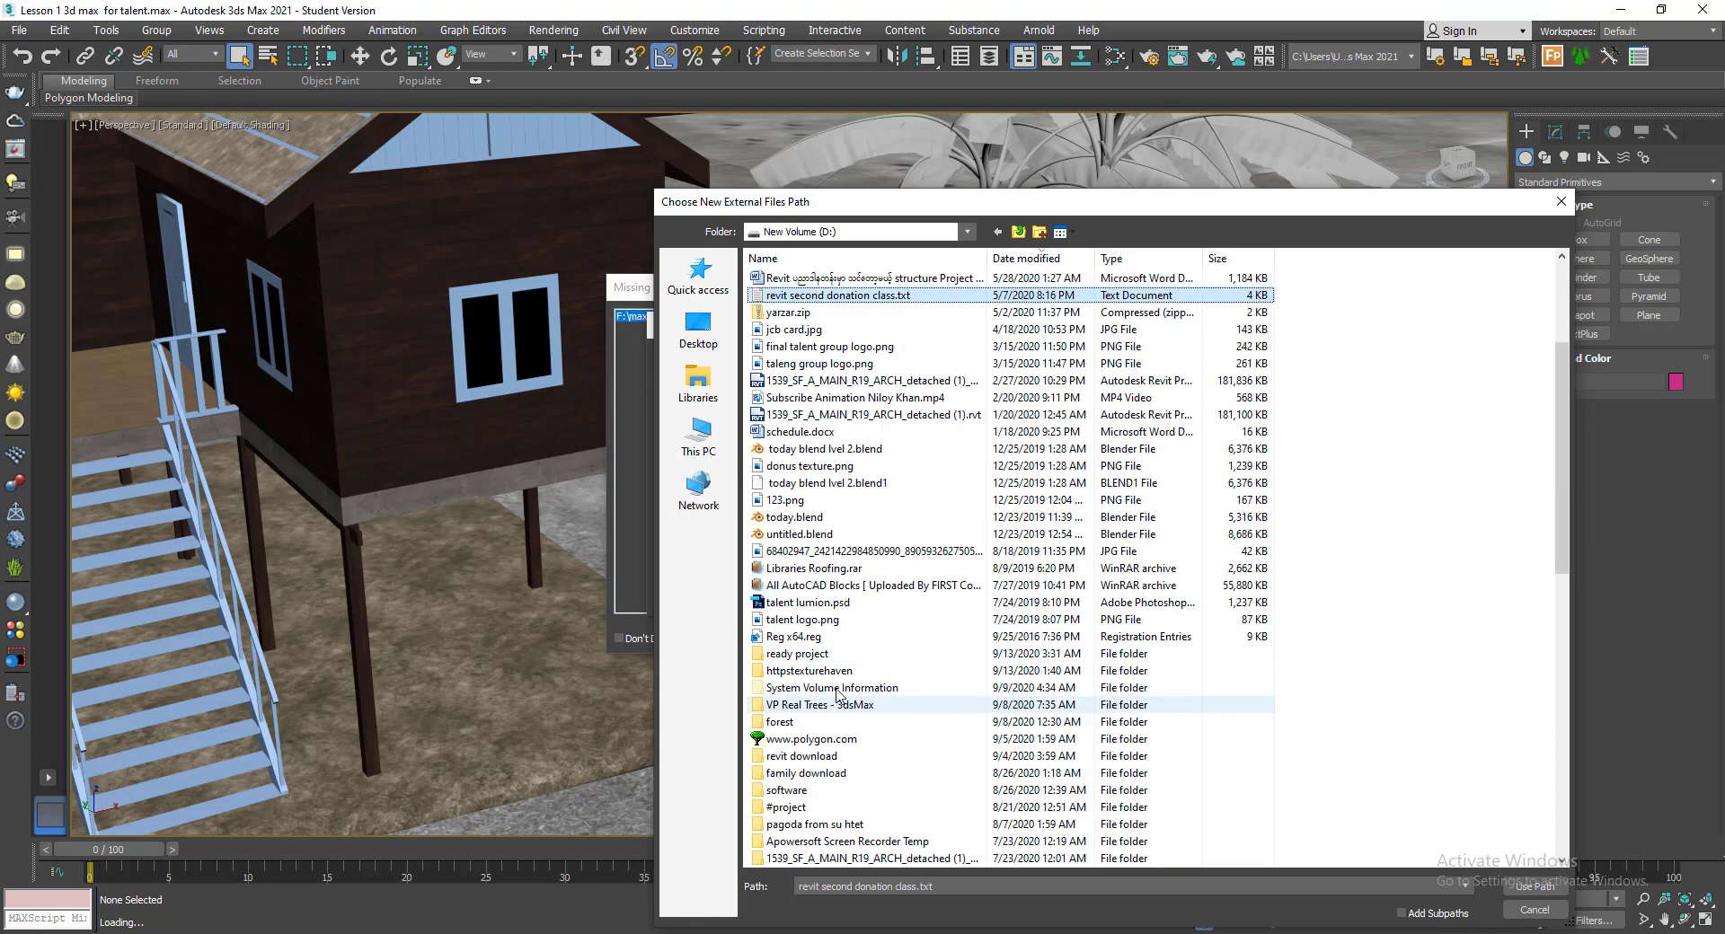
double_click(833, 655)
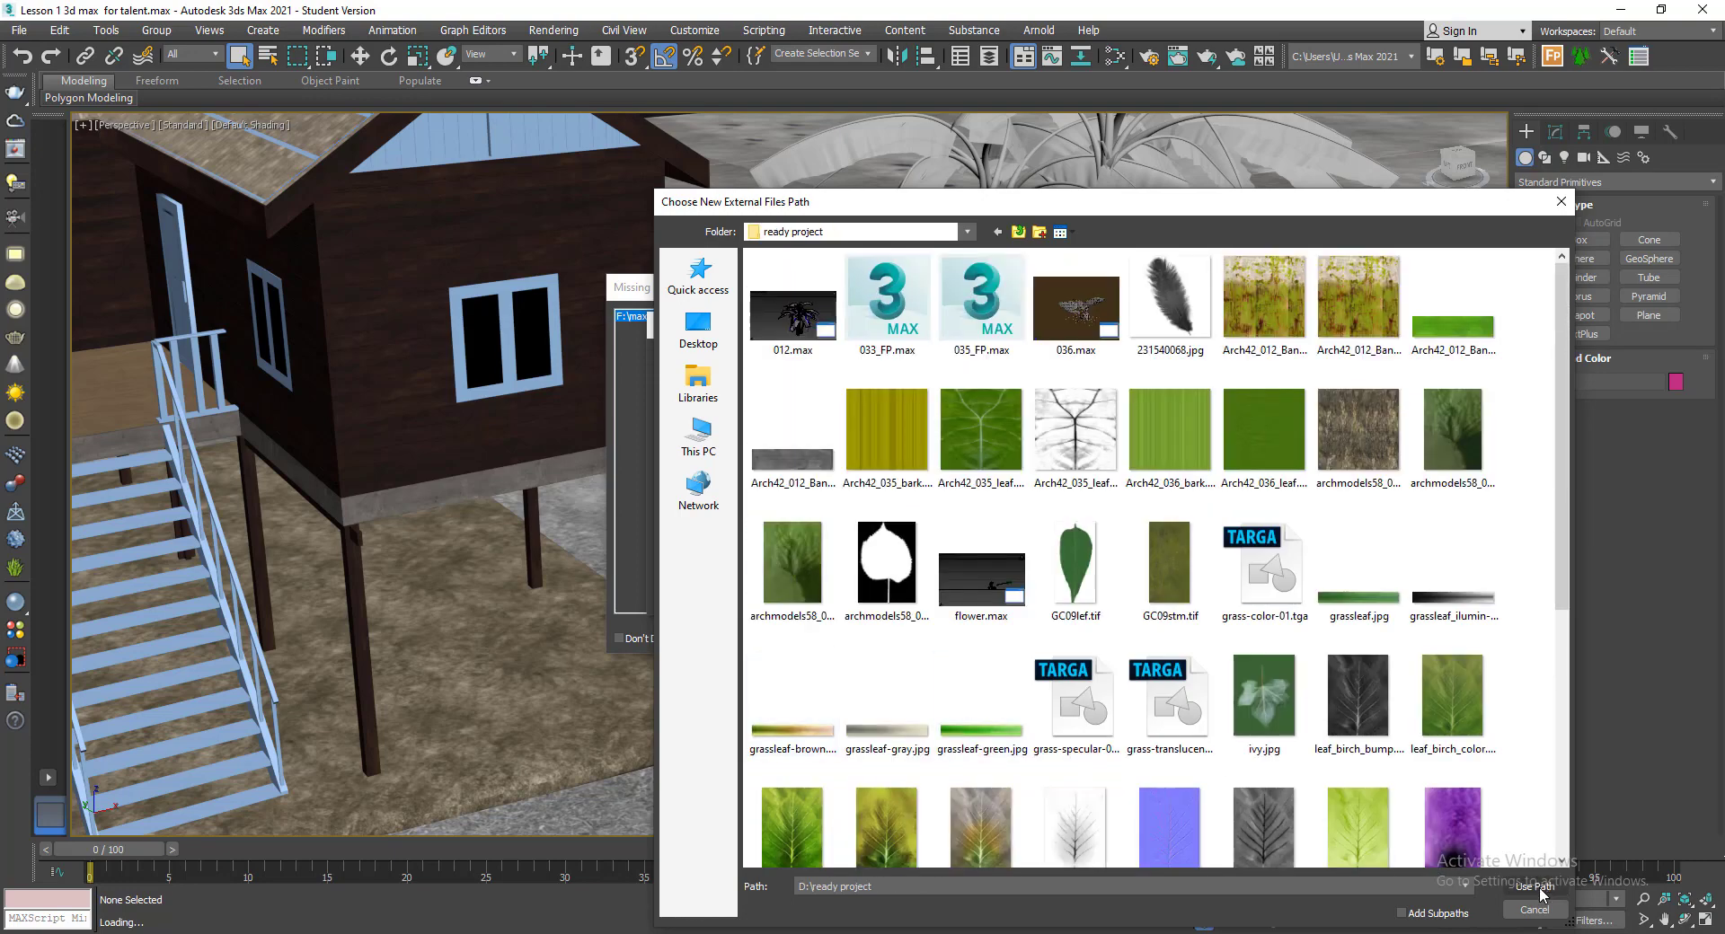
- Use D:\ready project as the external file path, commit the paths anyway and continue loading the scene
click(1537, 888)
click(960, 598)
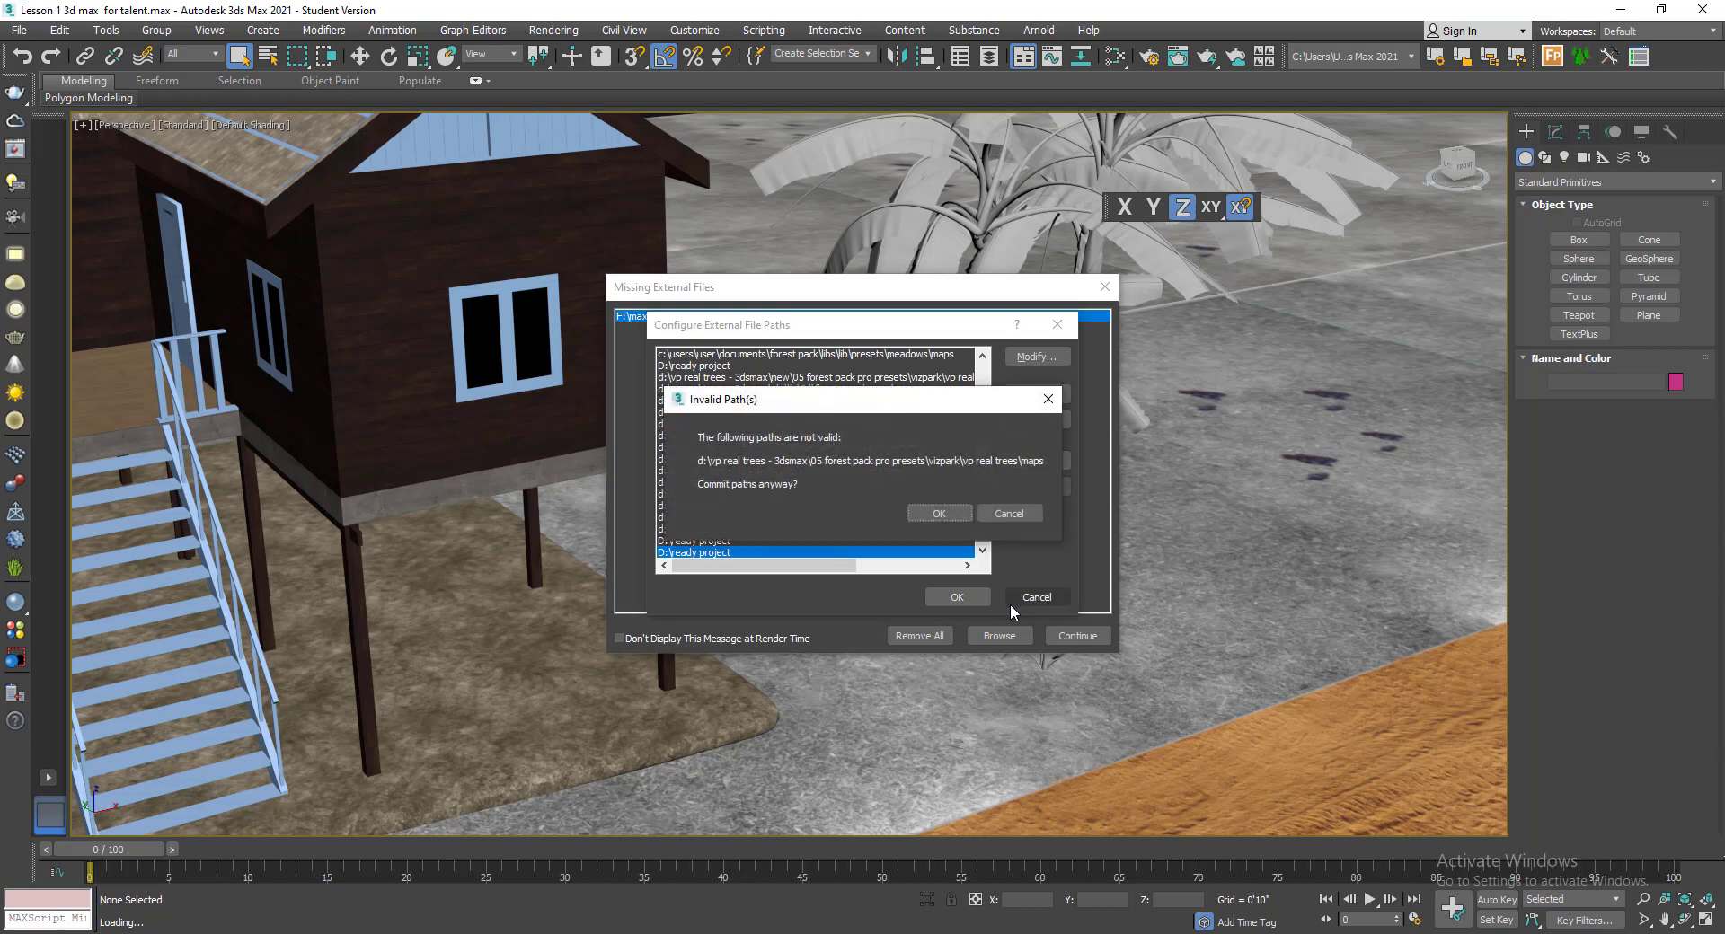
click(942, 513)
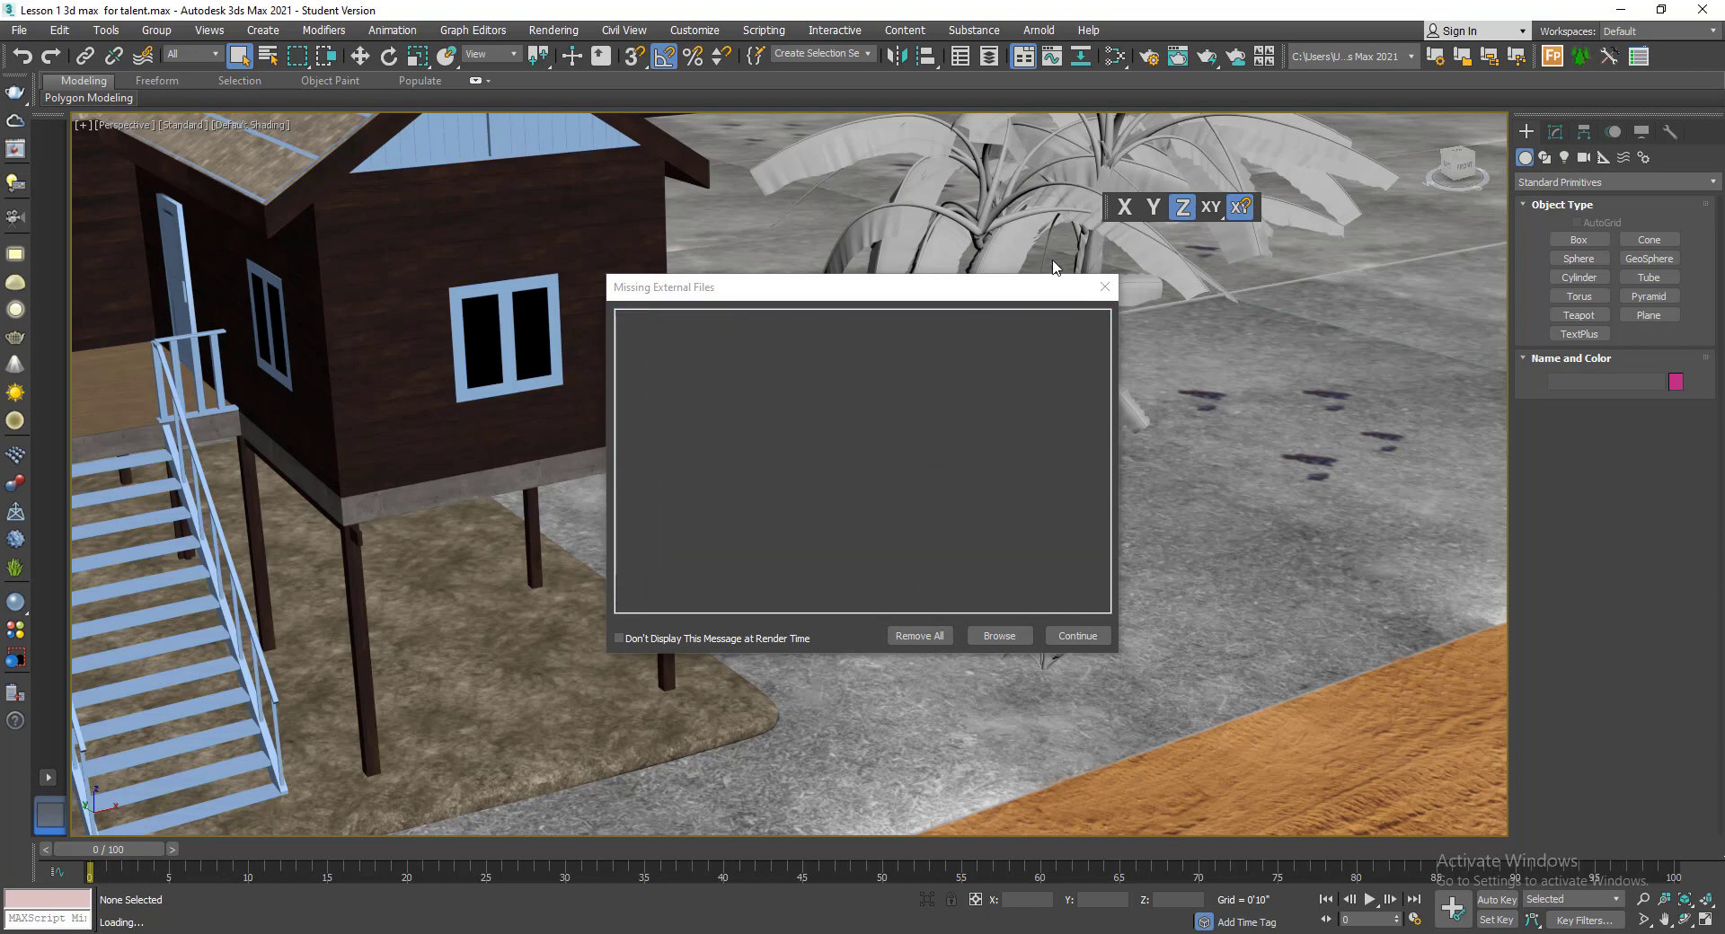
click(1096, 634)
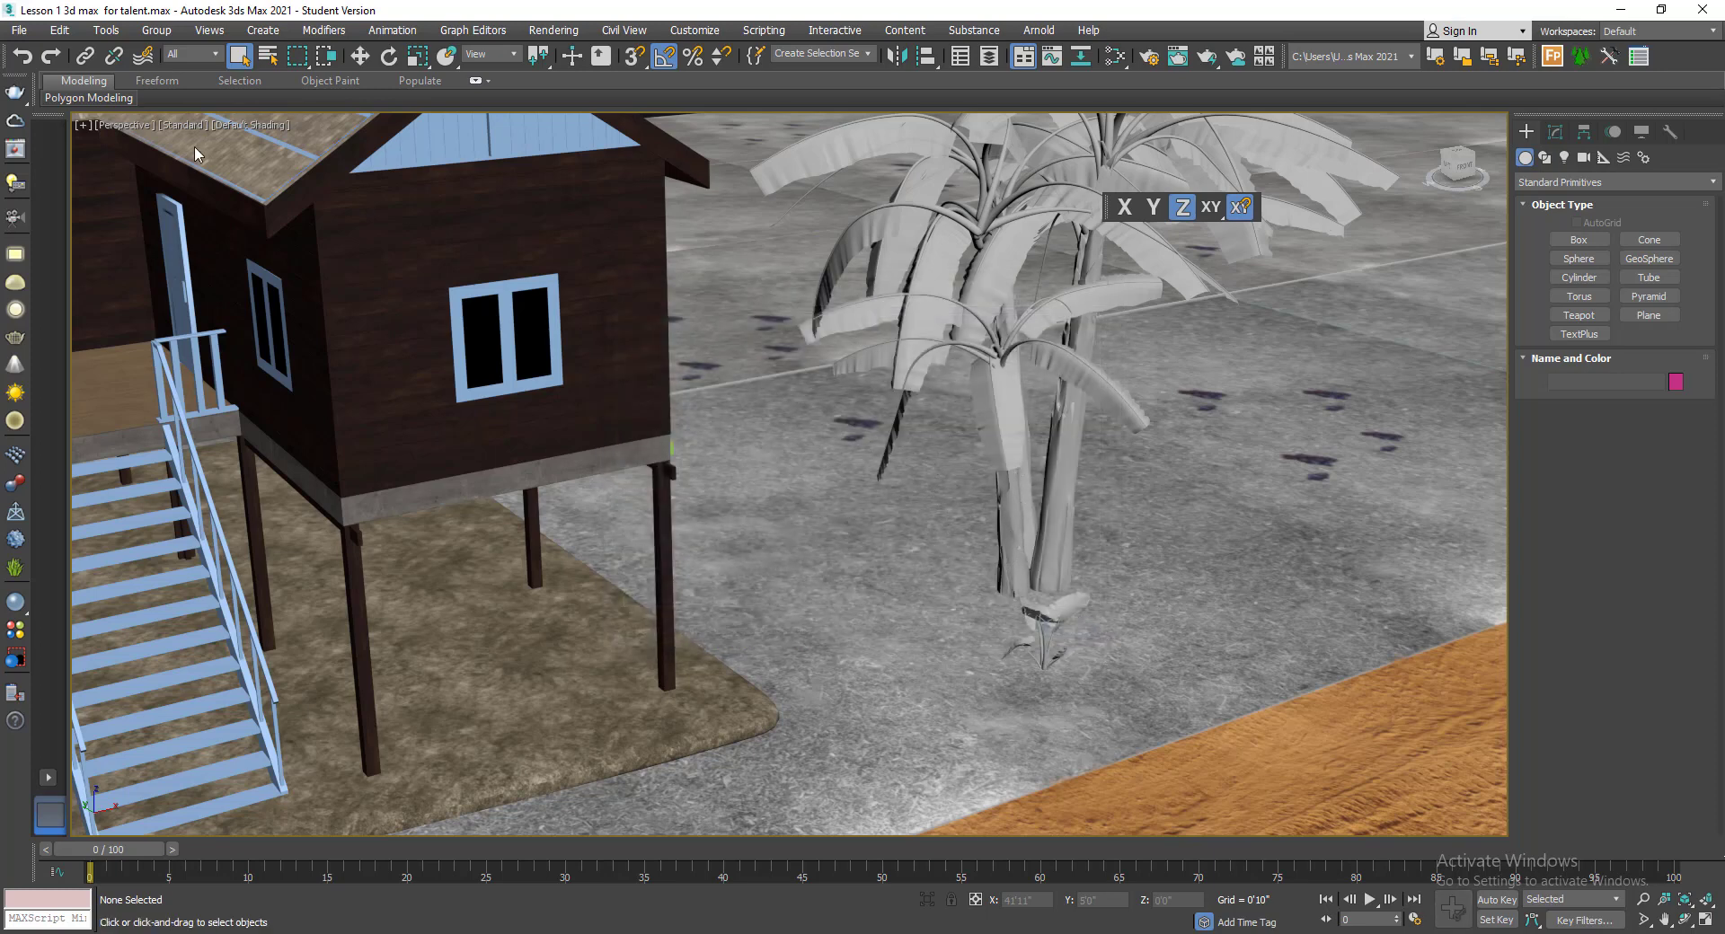
- Review the reloaded house and banana plants, and save the scene
scroll(136, 127, down, 5)
middle_drag(260, 215, 364, 400)
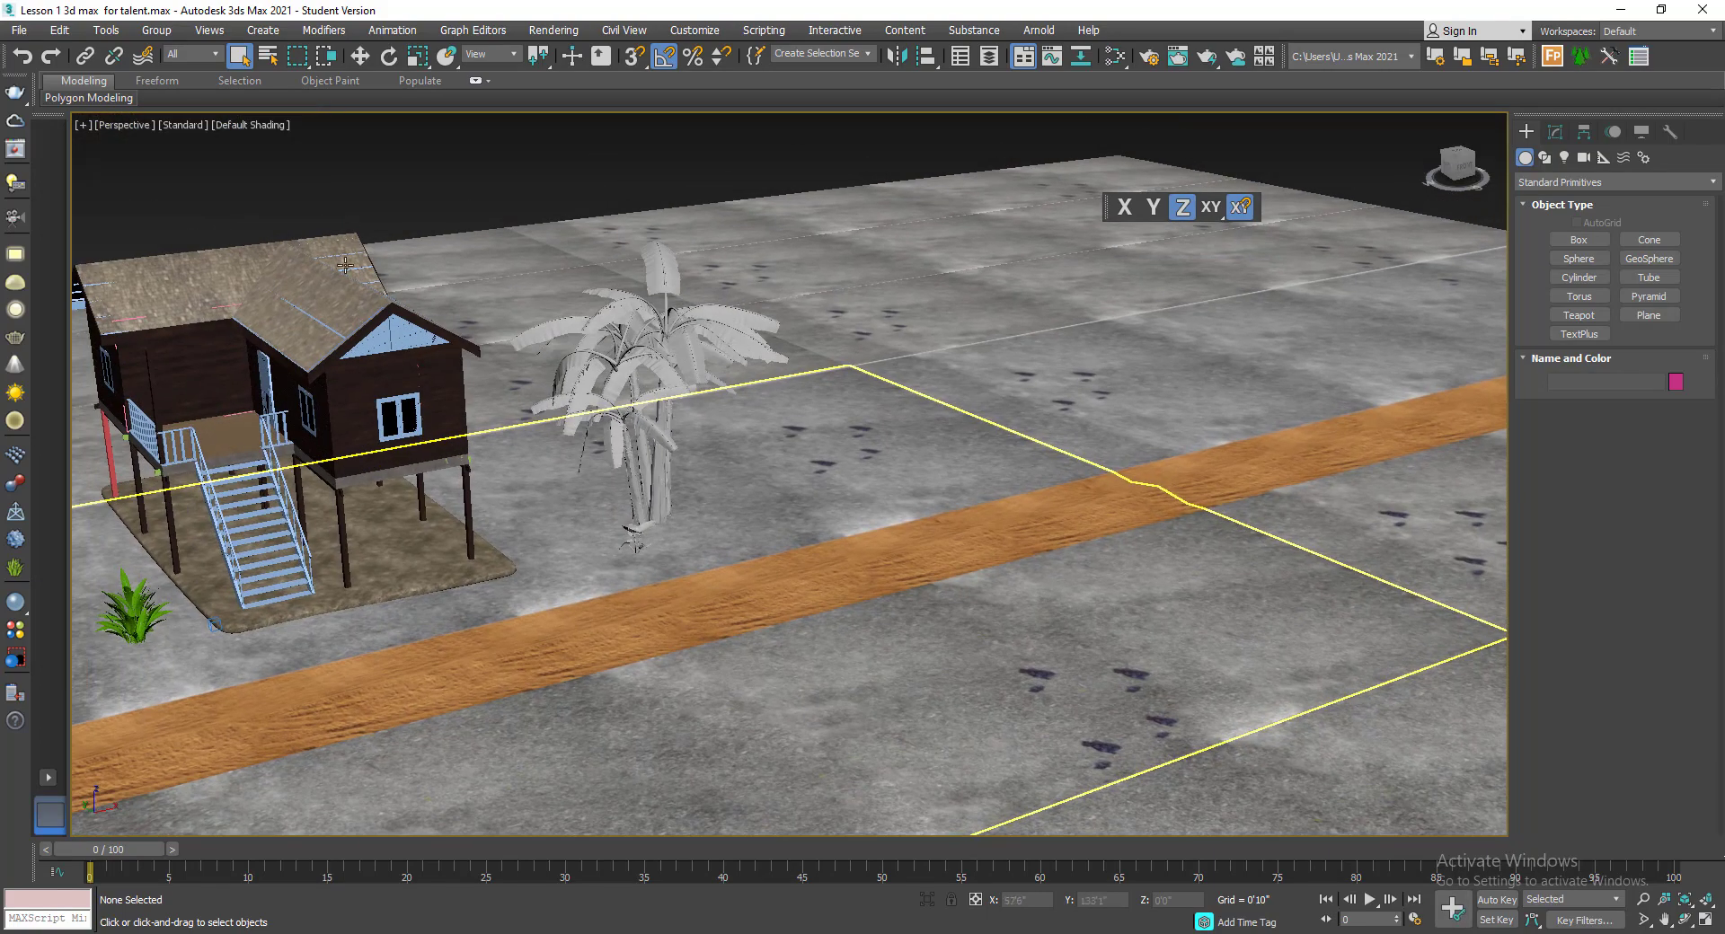
scroll(229, 239, up, 5)
click(19, 30)
click(95, 172)
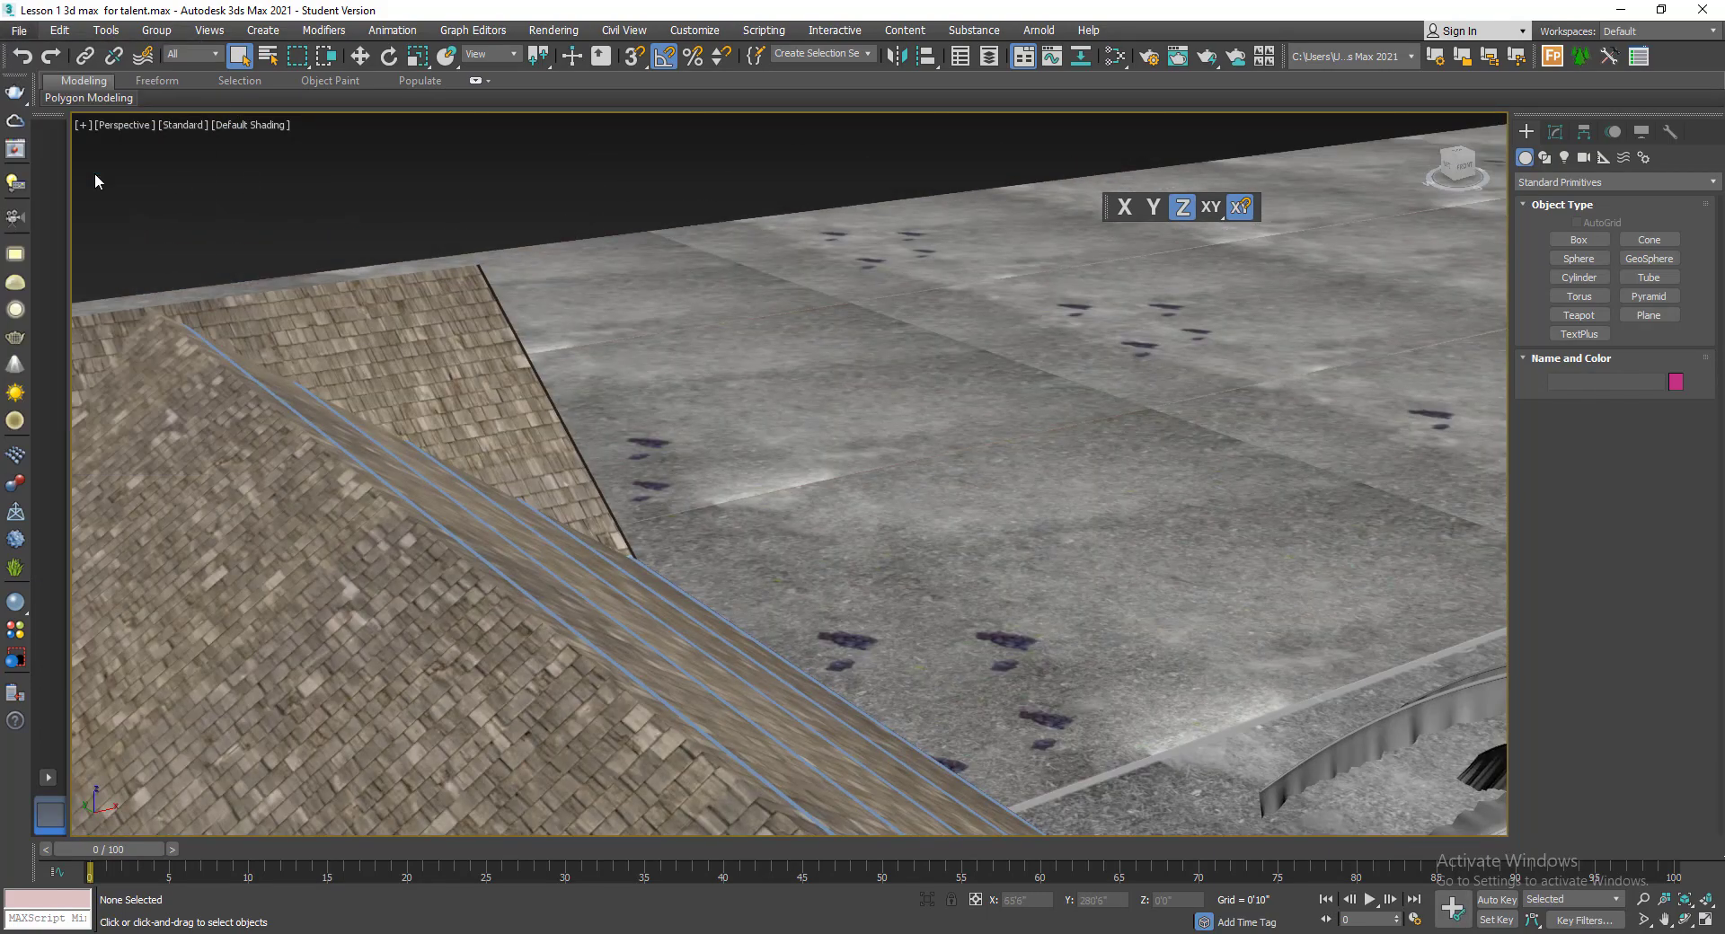
click(186, 126)
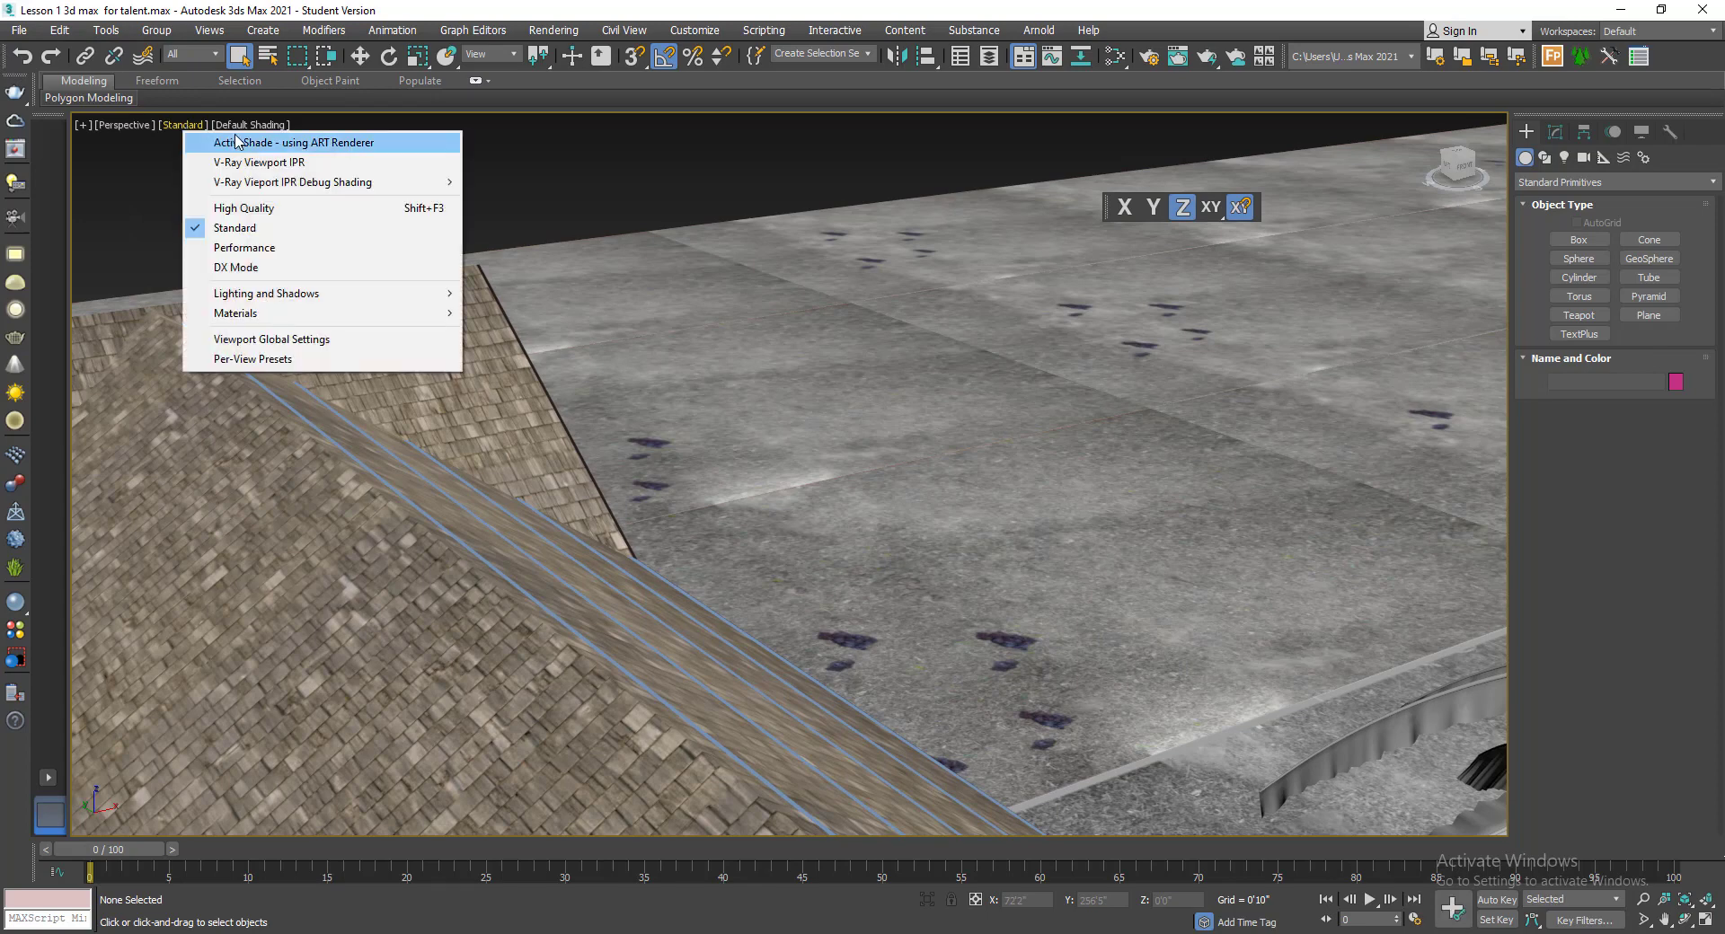
mouse_move(321, 321)
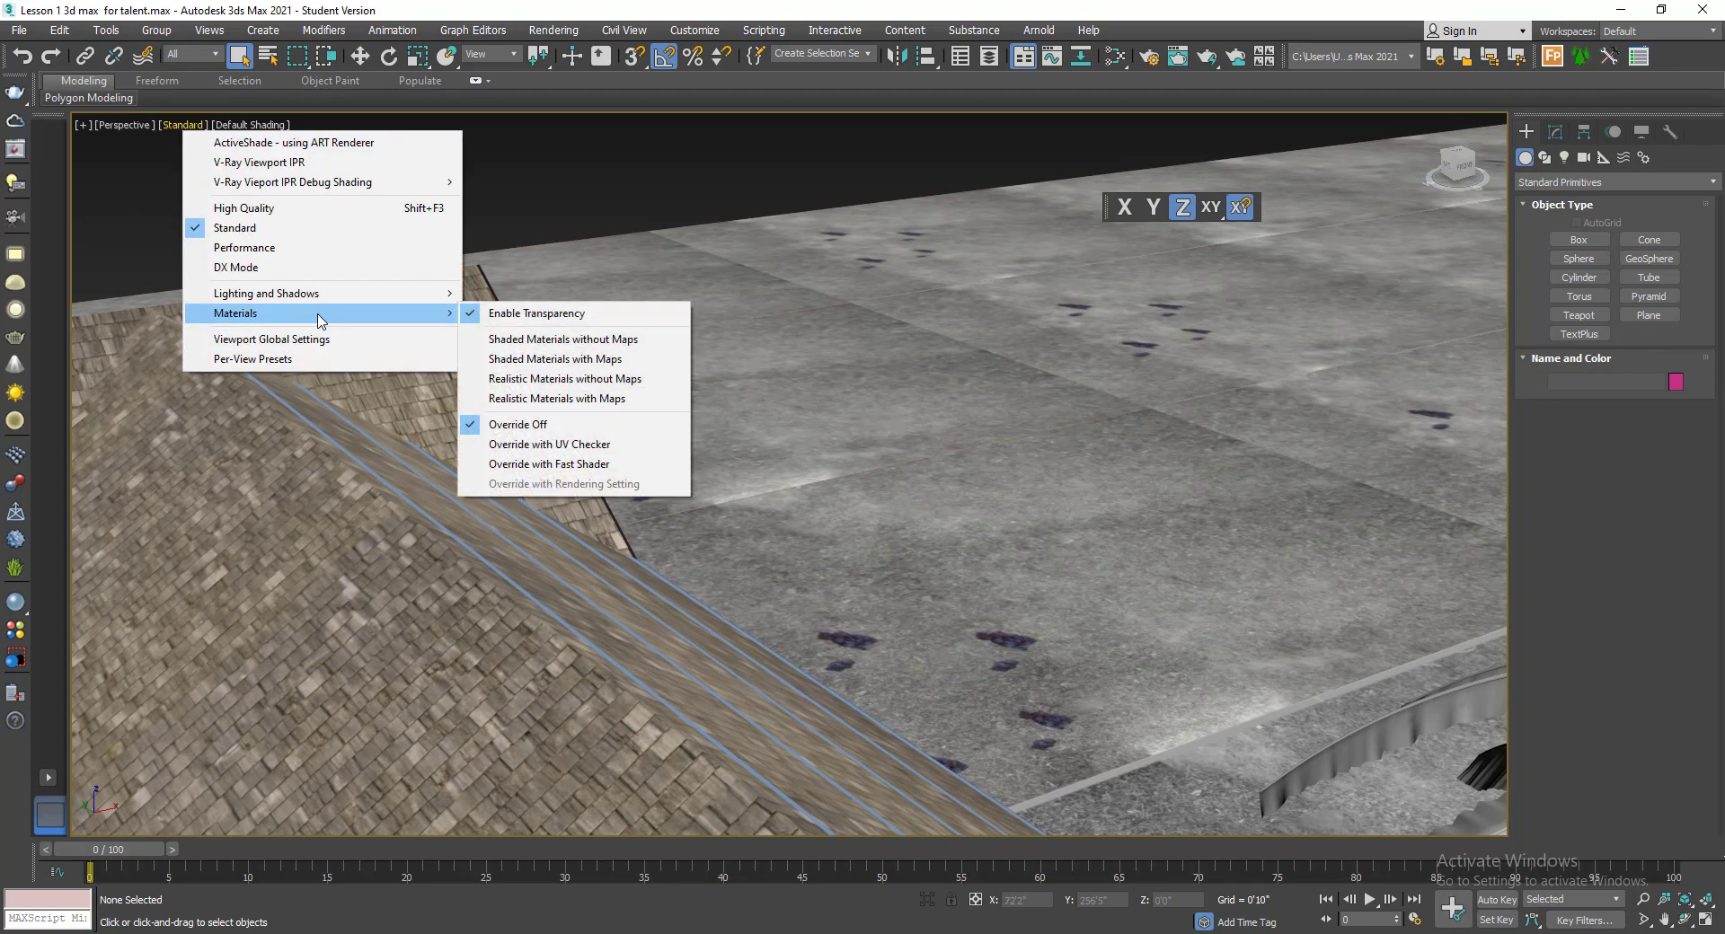
click(551, 178)
middle_drag(551, 178, 485, 146)
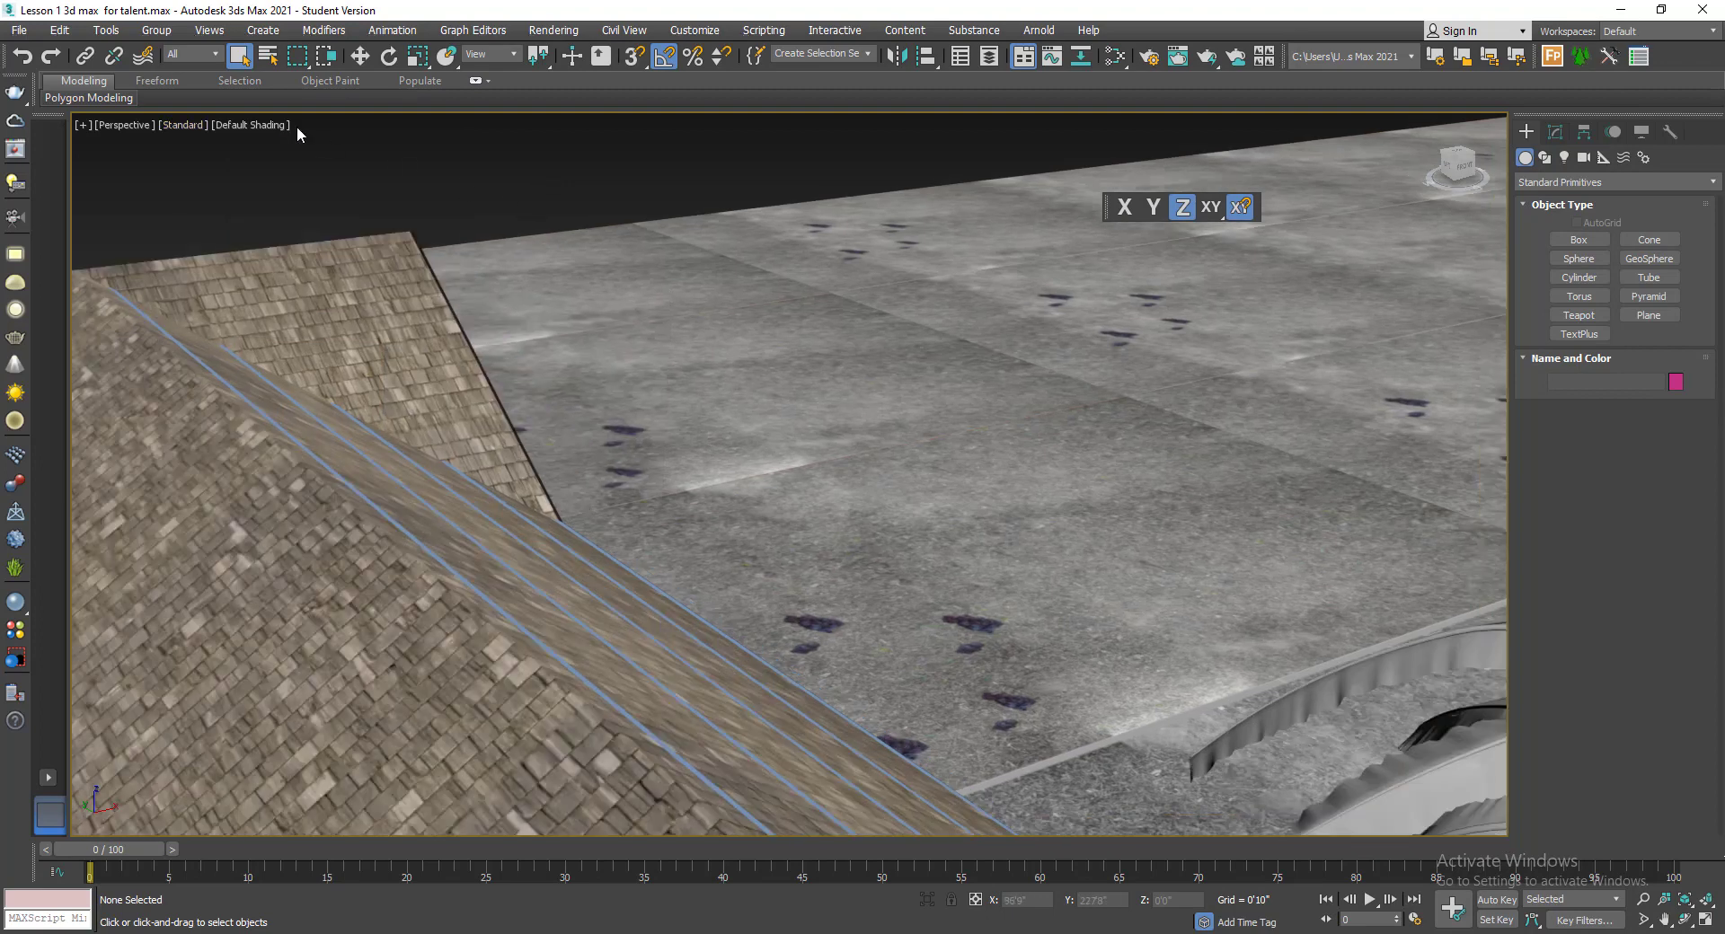
- Set the perspective viewport's material display to Shaded Materials with Maps
click(198, 131)
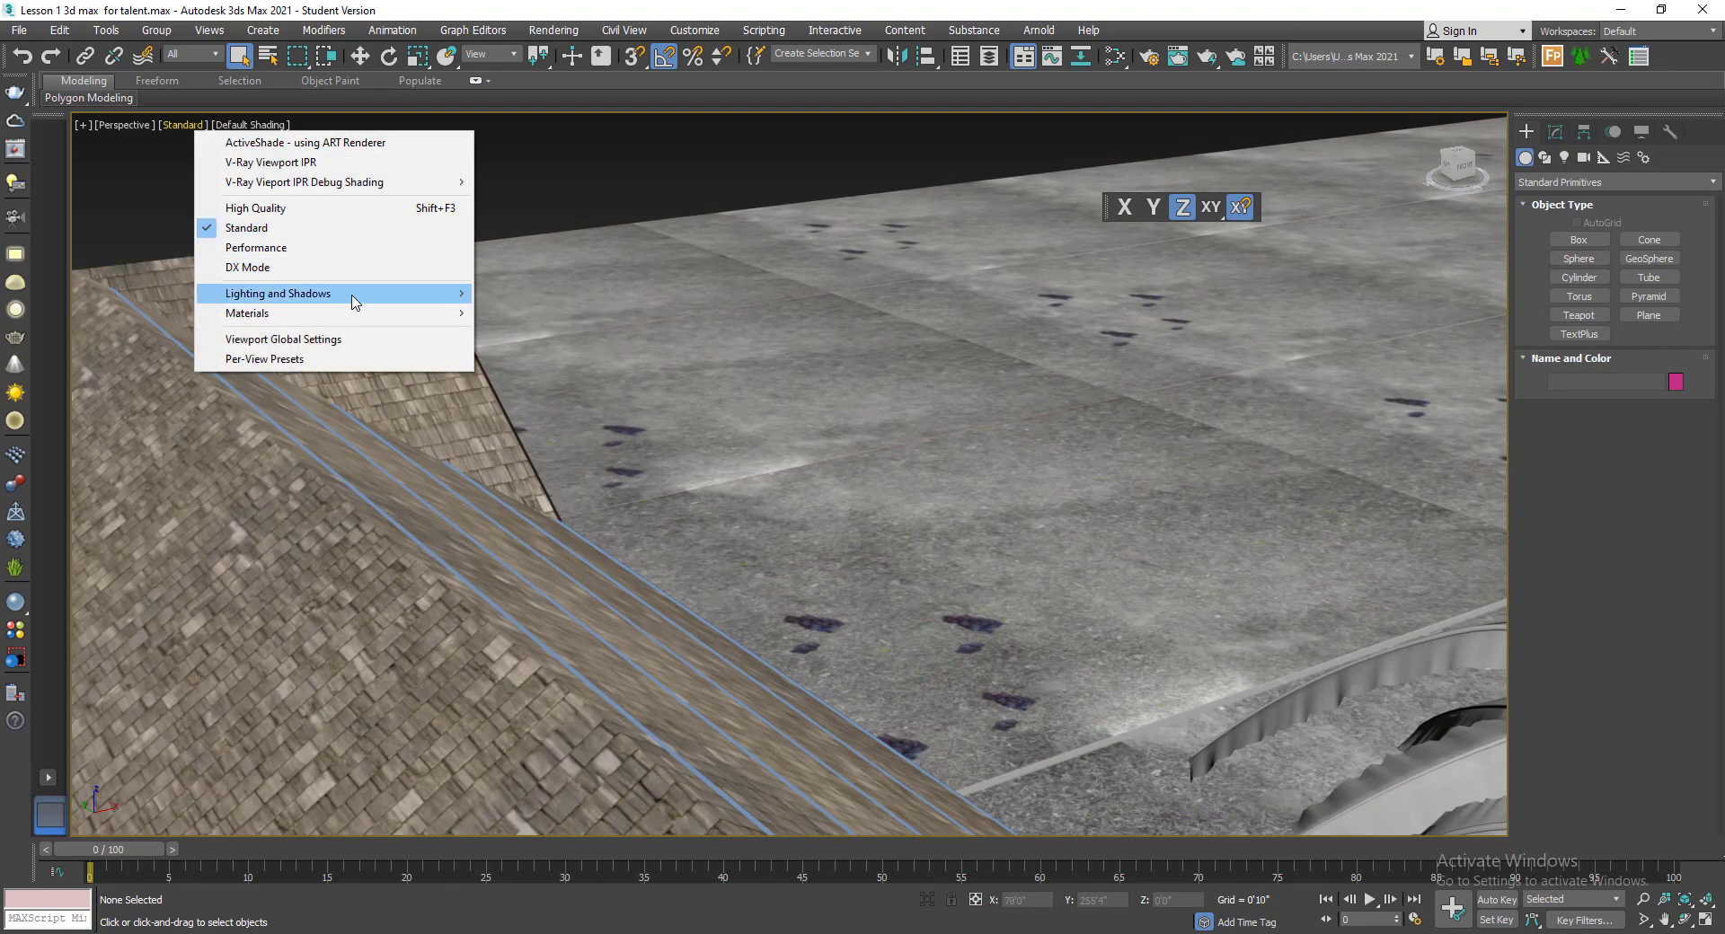
mouse_move(363, 313)
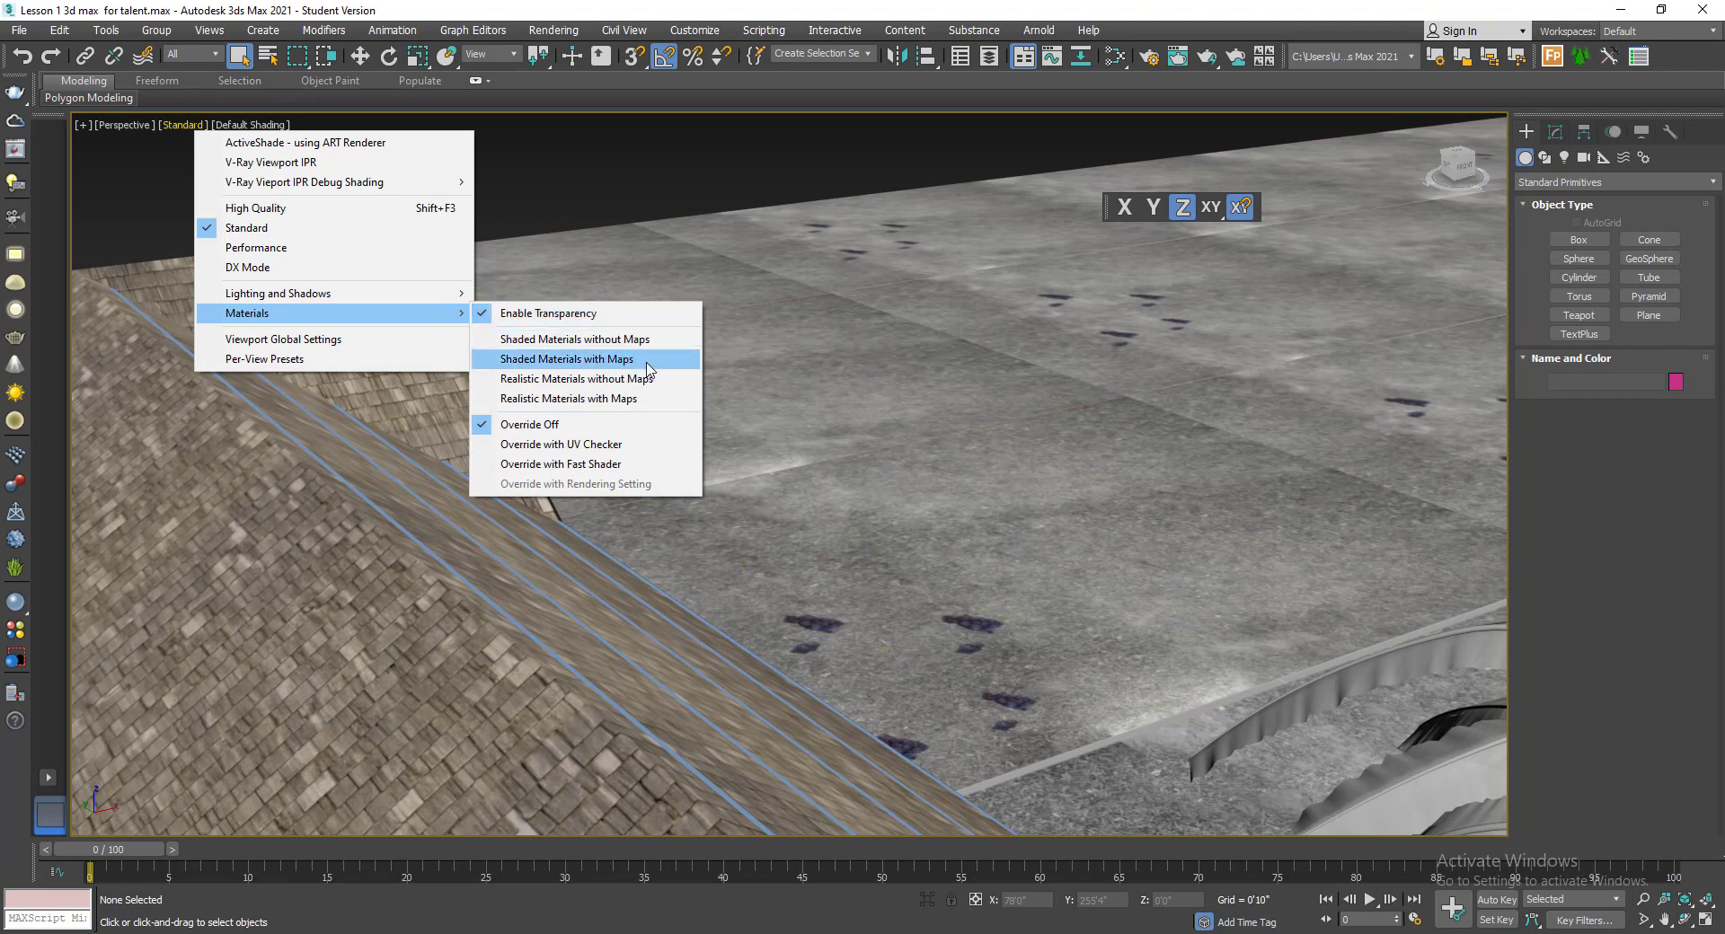
click(609, 360)
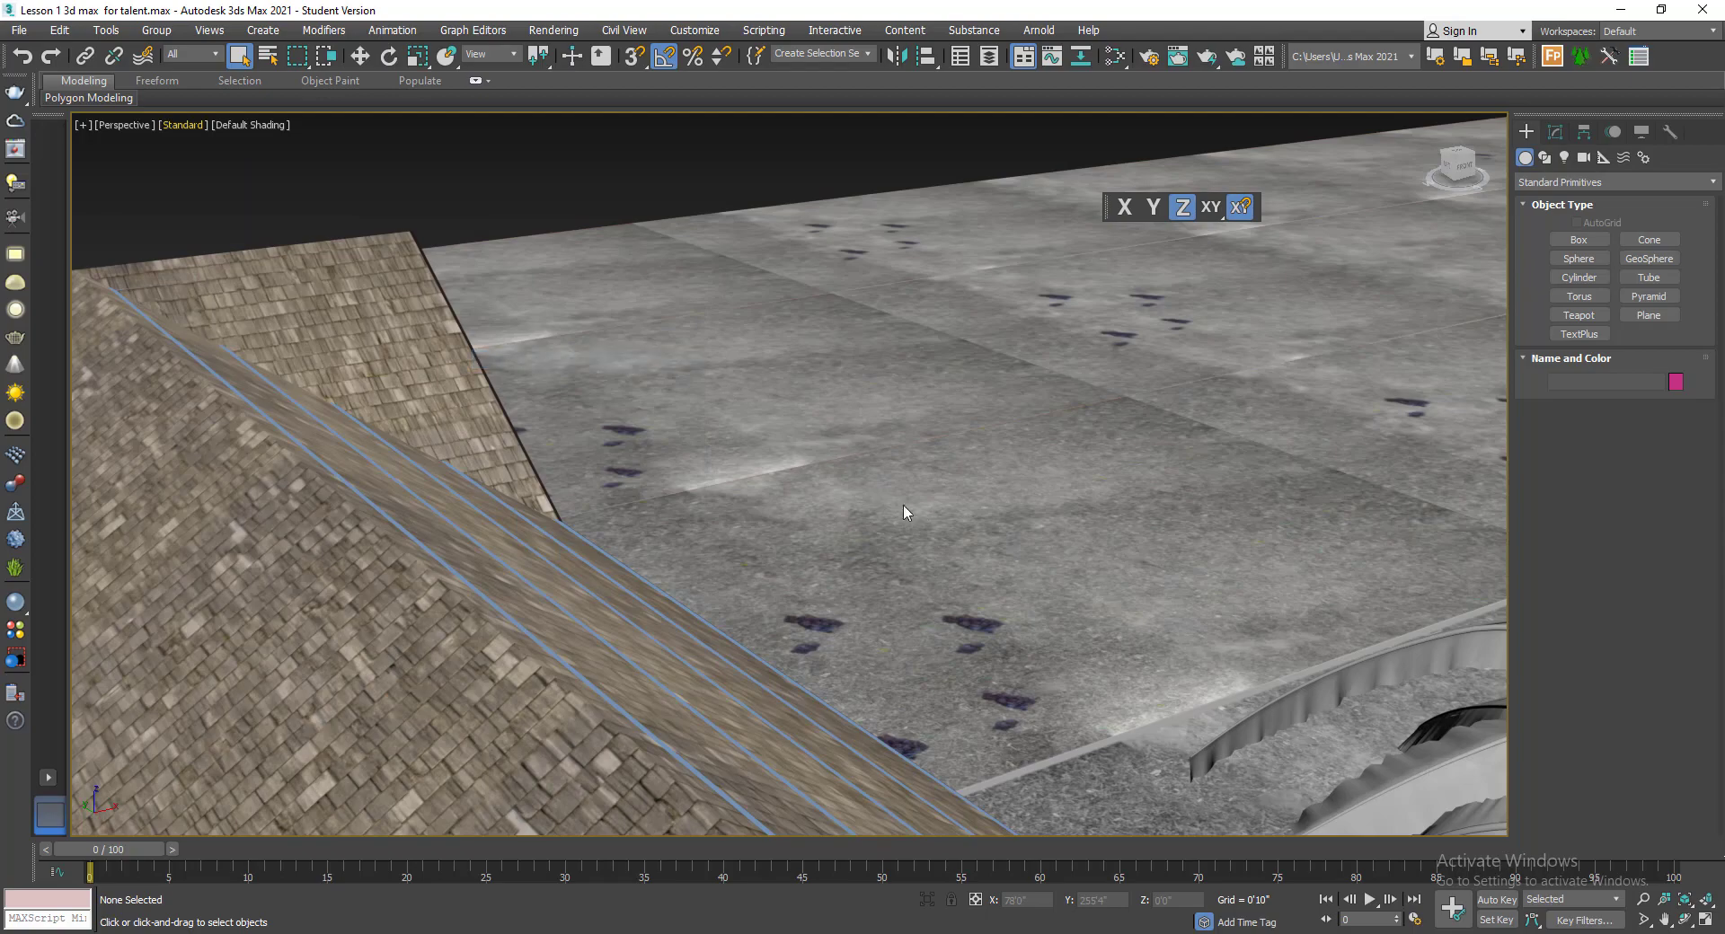
- Examine the textures on the house, banana plants, ground and dirt road from close up and from a distance
mouse_move(905, 511)
middle_down()
mouse_move(797, 466)
mouse_move(663, 367)
mouse_move(635, 295)
middle_up()
scroll(645, 334, down, 3)
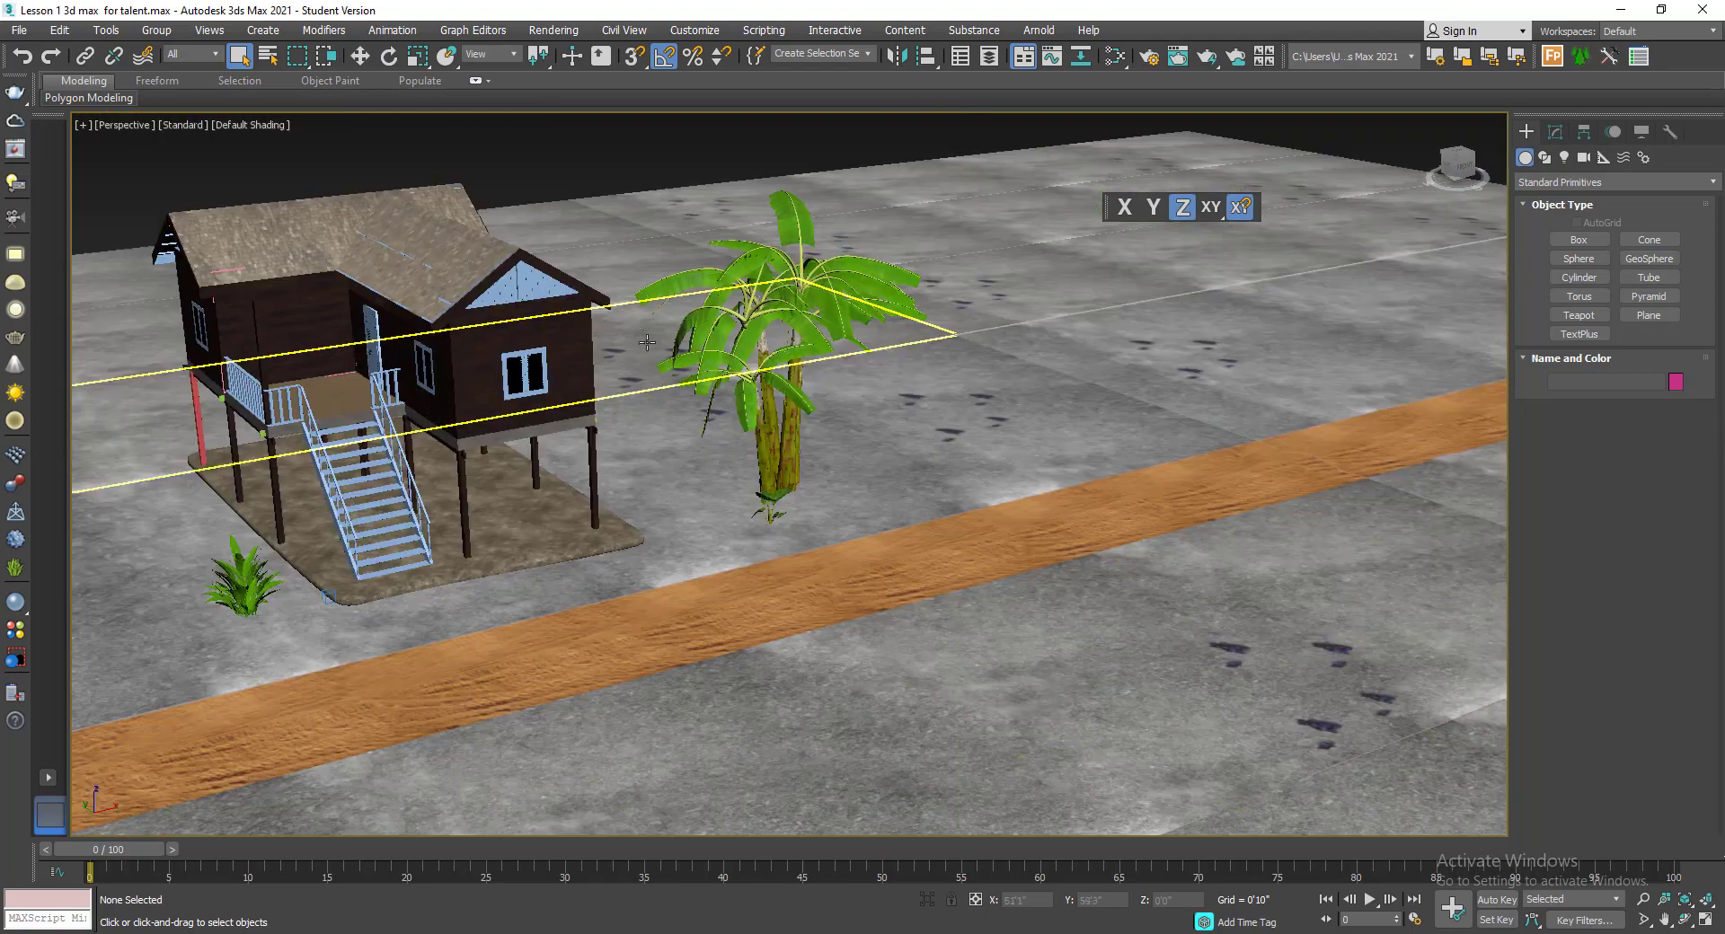
scroll(669, 402, up, 2)
alt+middle_drag(681, 445, 724, 433)
scroll(1031, 633, up, 5)
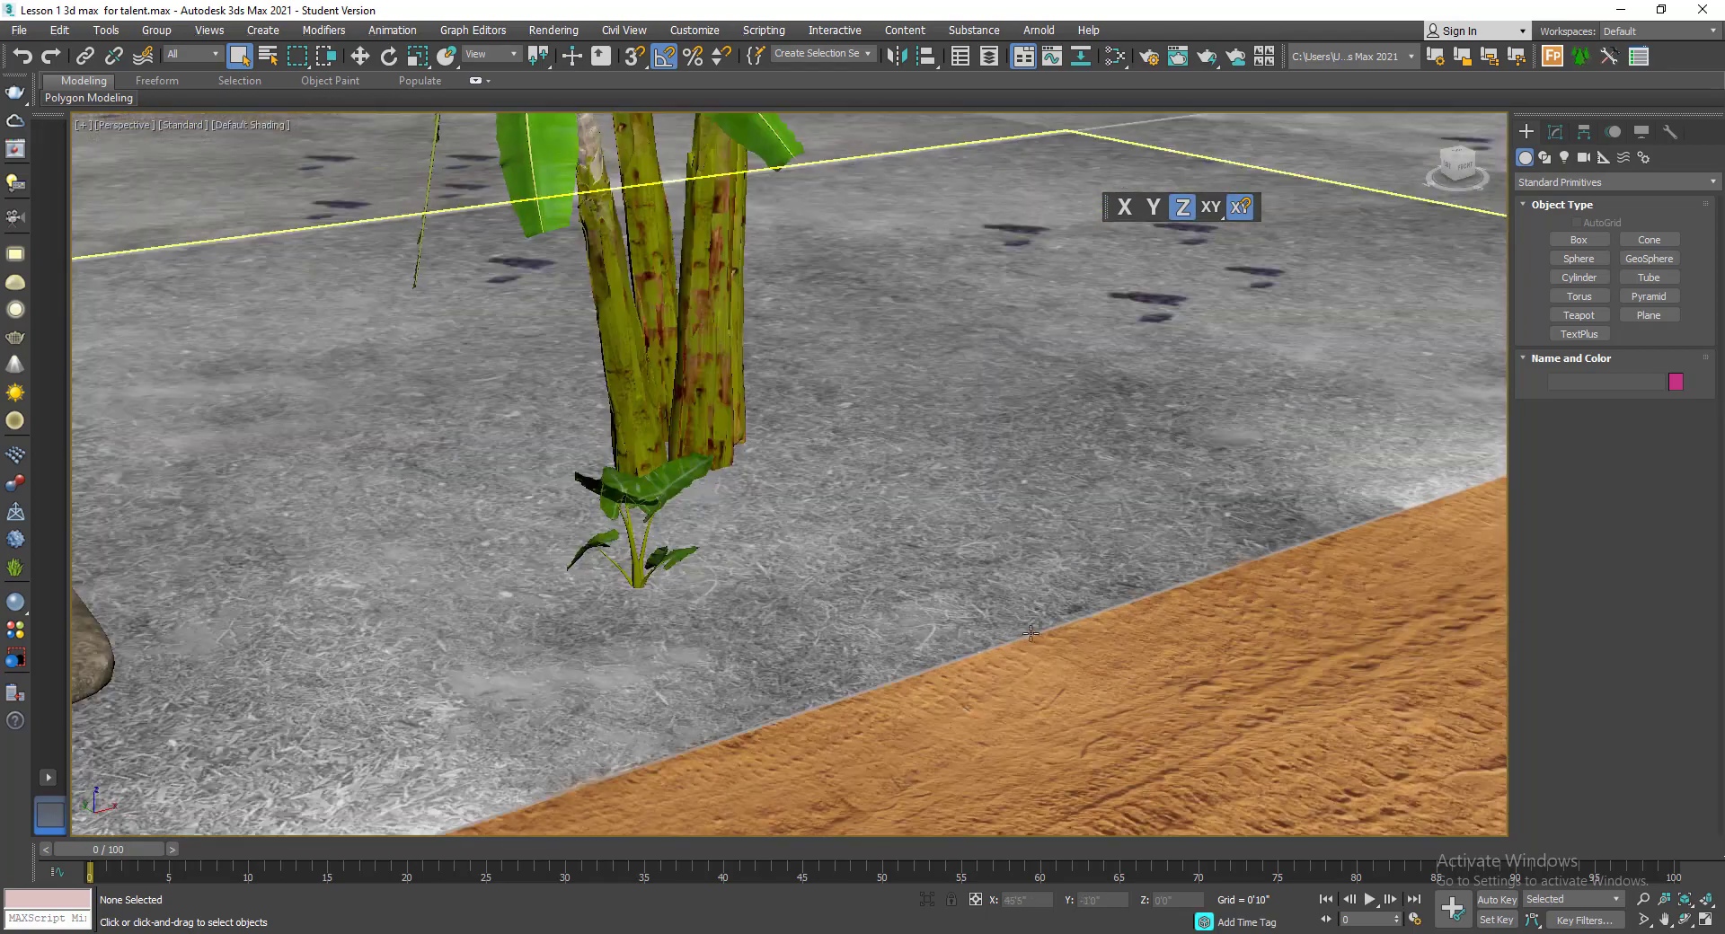
scroll(650, 472, down, 3)
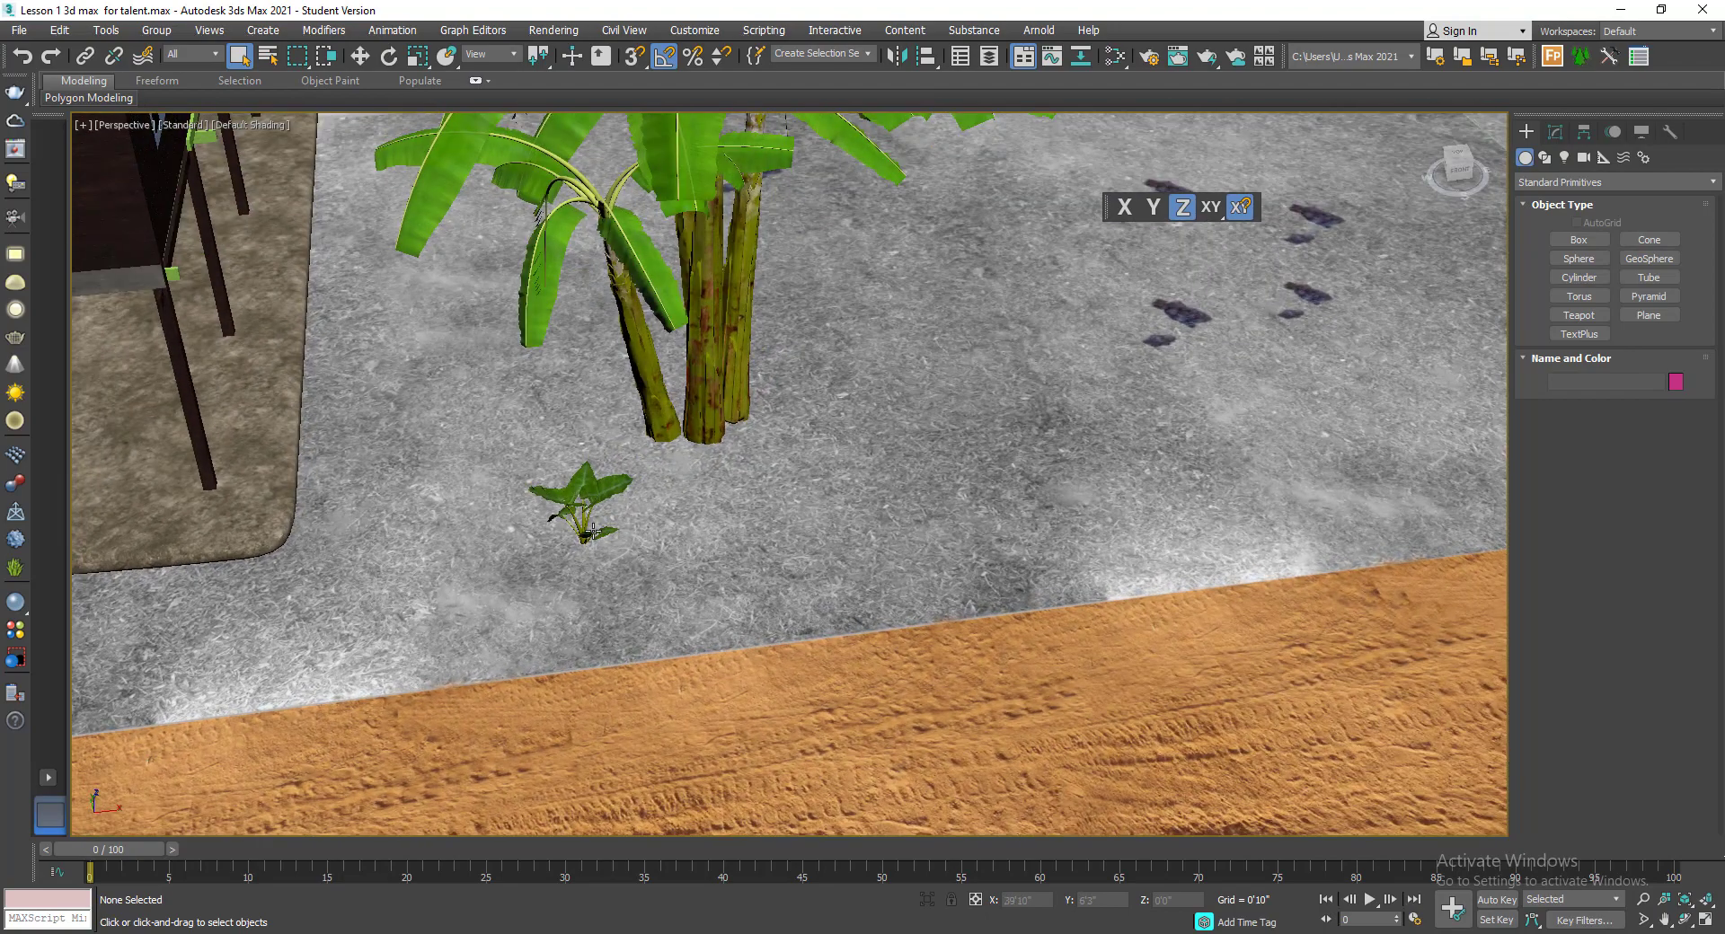
click(595, 533)
scroll(626, 528, down, 3)
scroll(697, 508, down, 1)
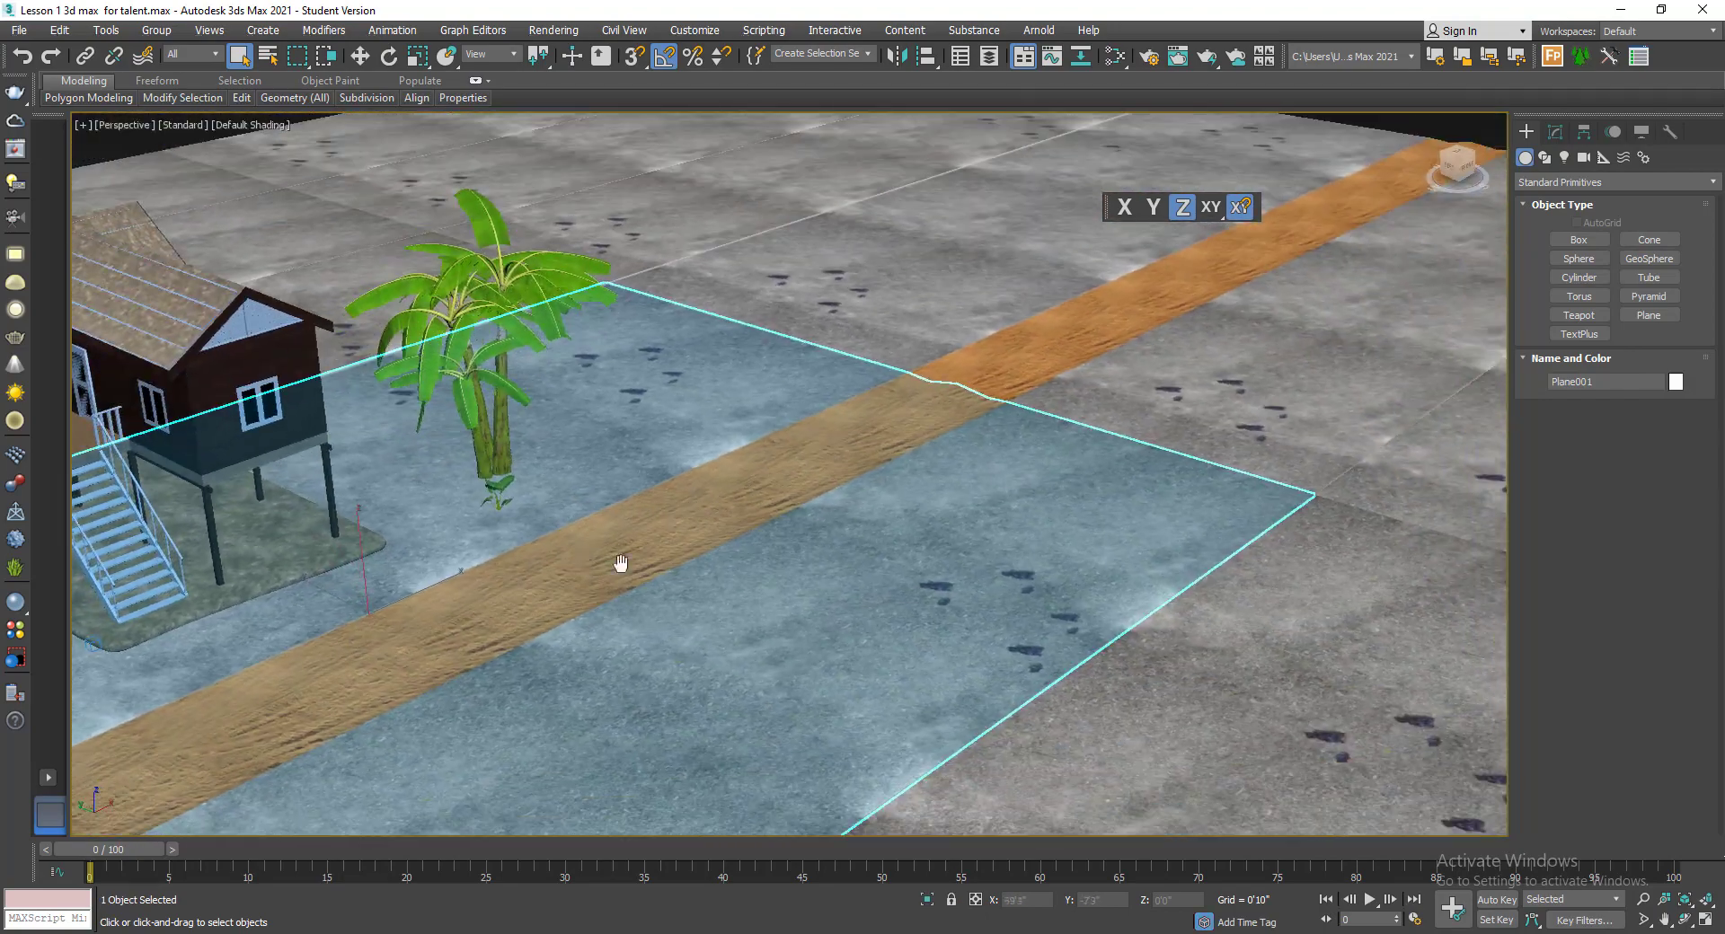
middle_drag(619, 563, 1110, 660)
click(320, 188)
alt+middle_drag(526, 566, 497, 524)
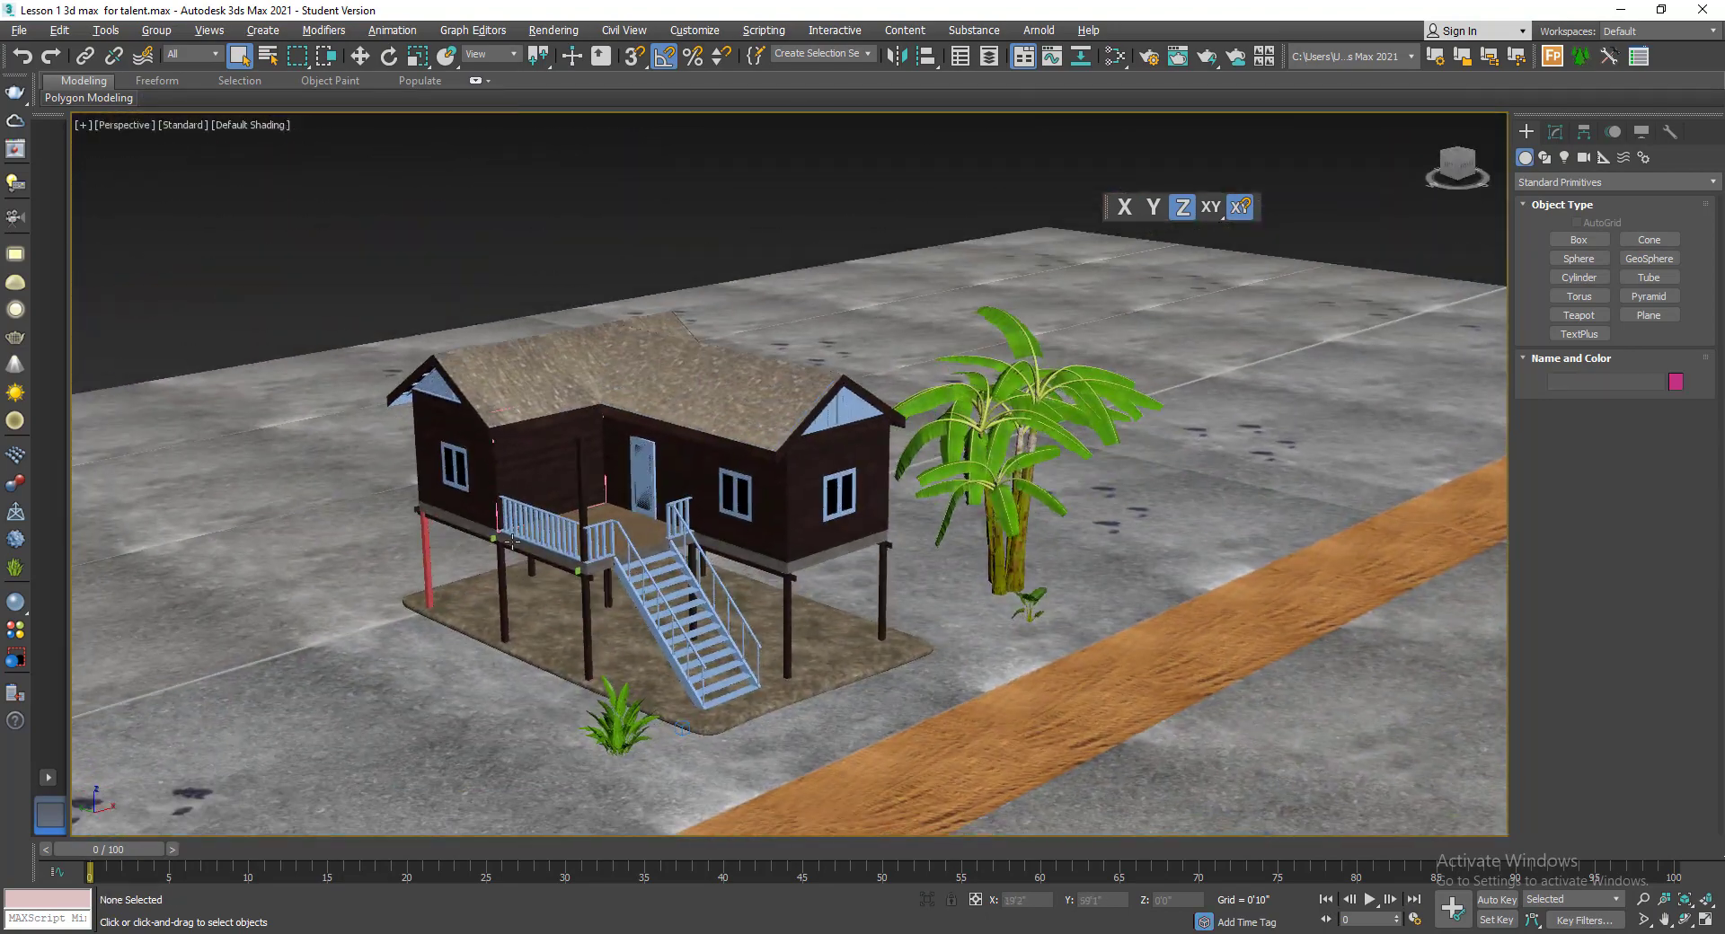
- Switch to File Explorer and import ready project.fbx from the ready project folder on drive D into the house scene
key(alt+Tab)
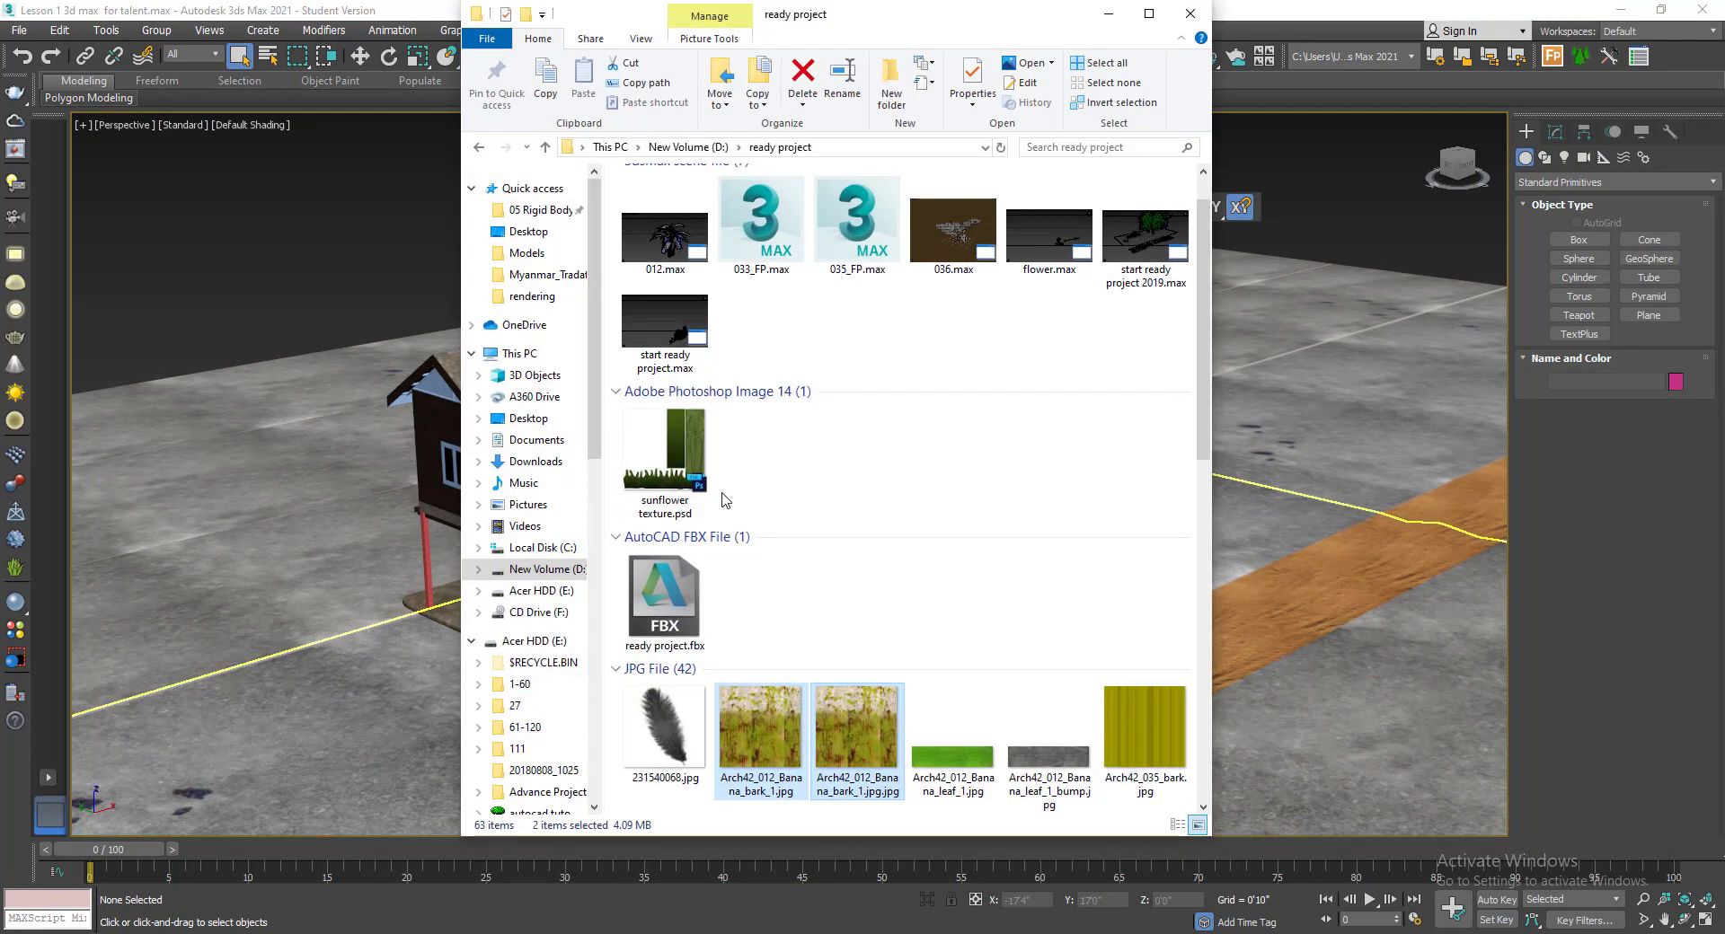
click(665, 598)
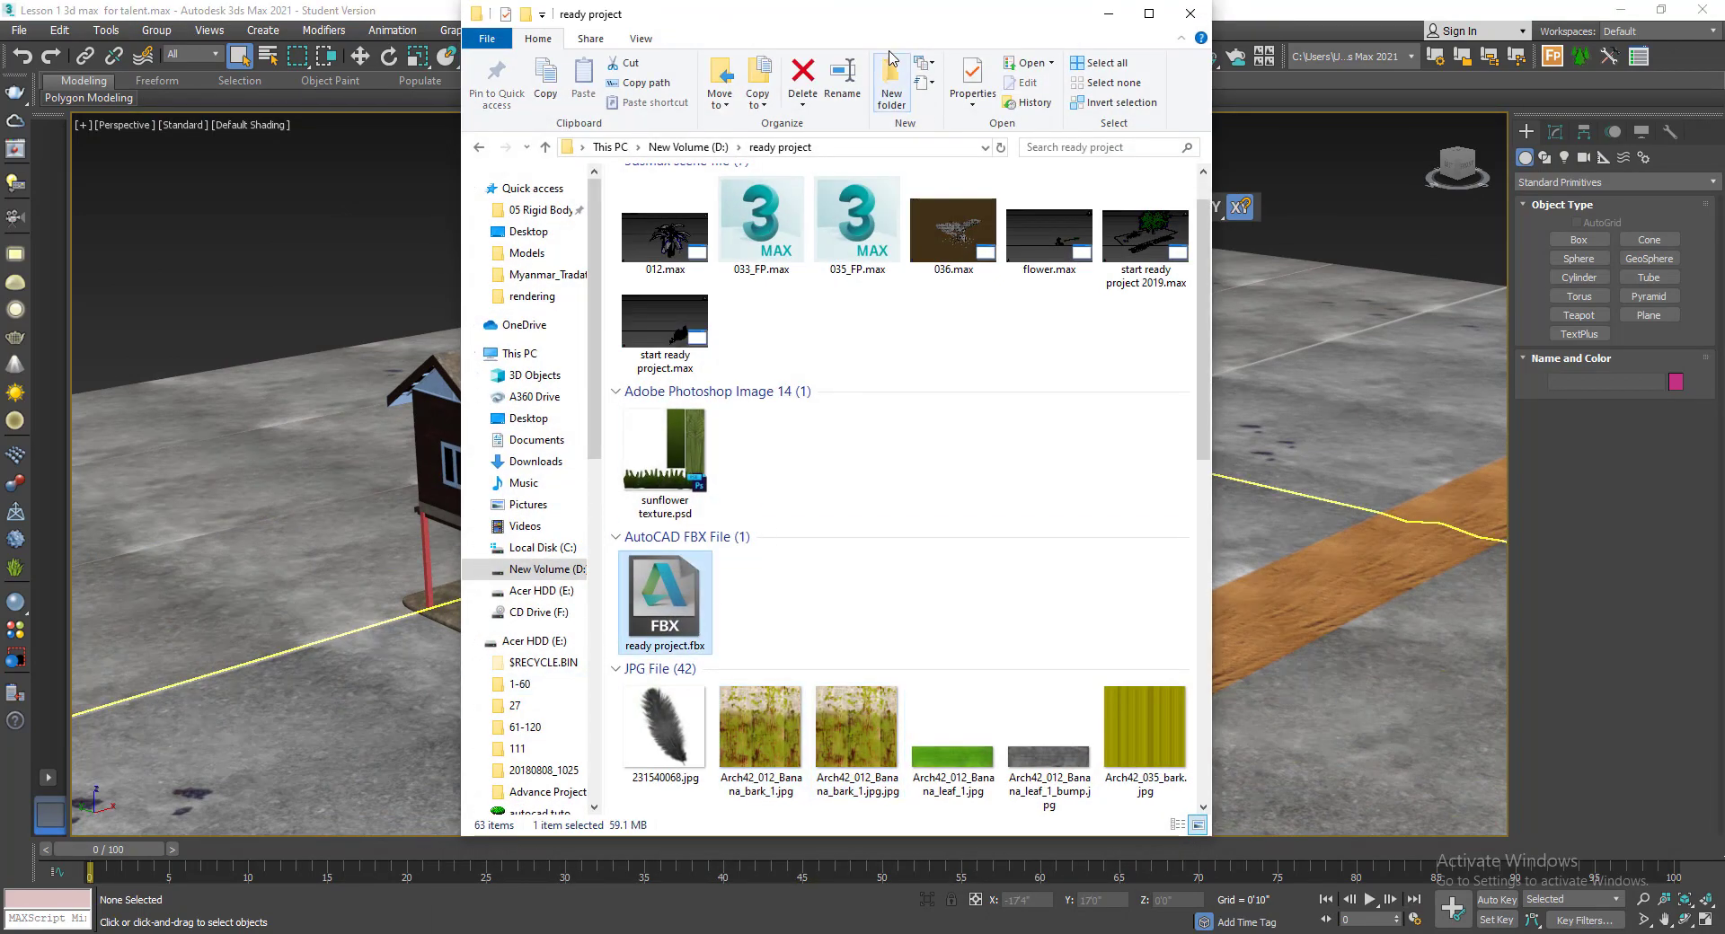
drag(892, 32, 1005, 49)
scroll(1033, 584, down, 6)
scroll(1033, 584, up, 4)
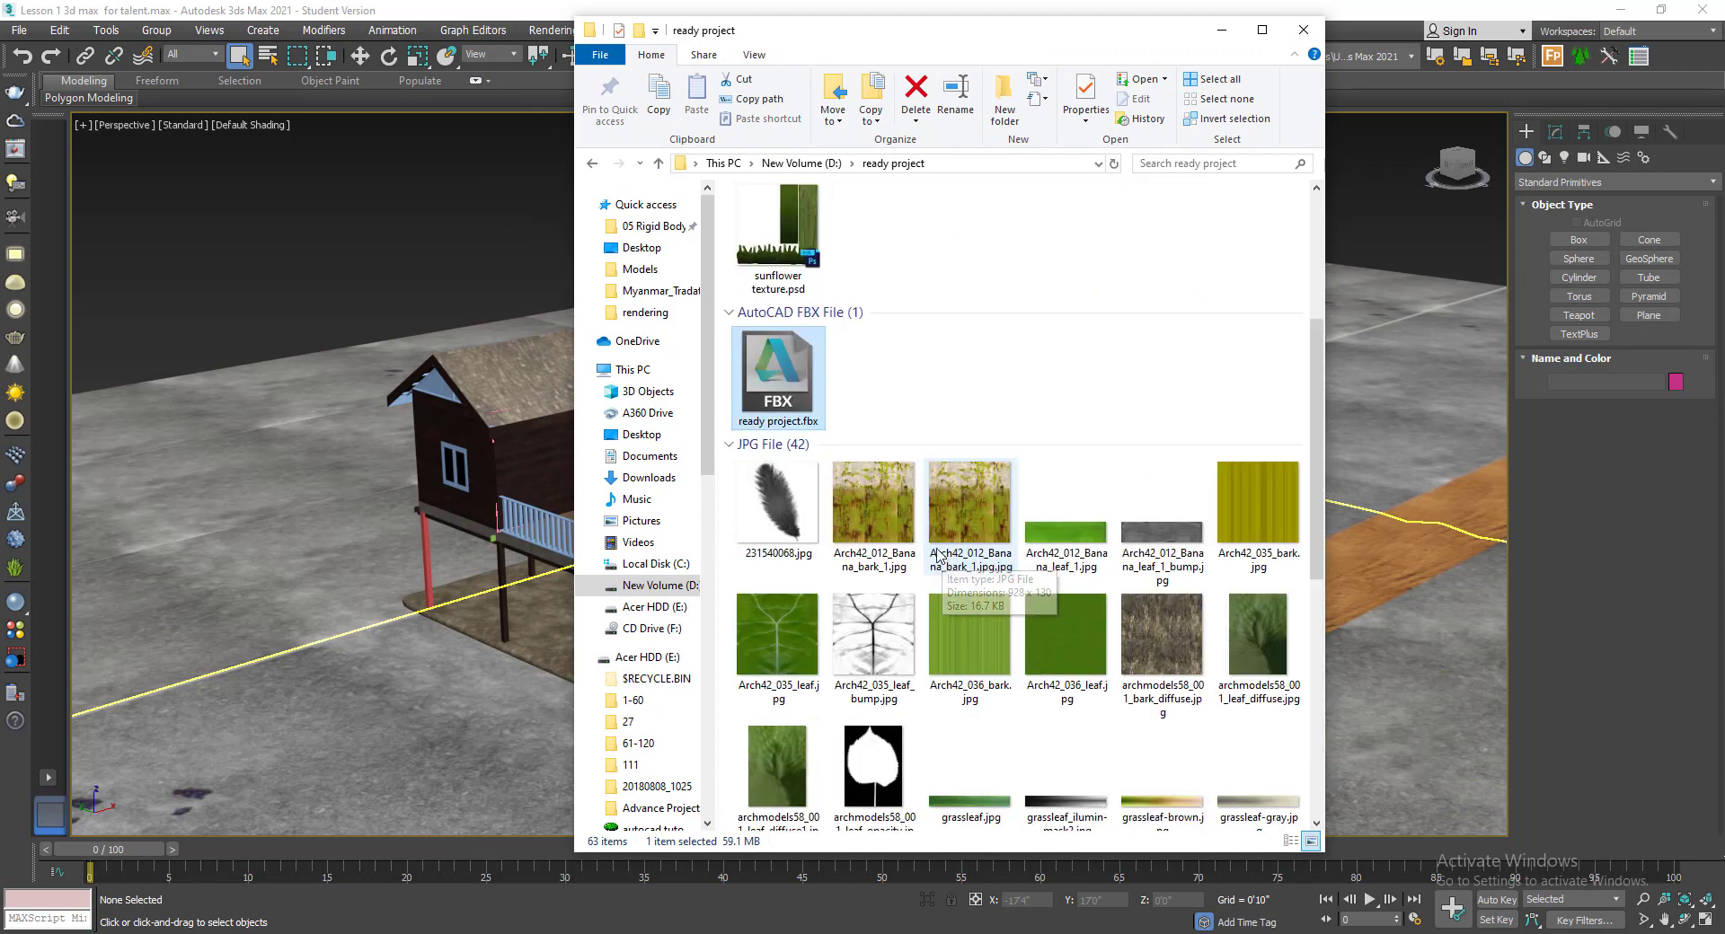
drag(781, 392, 270, 293)
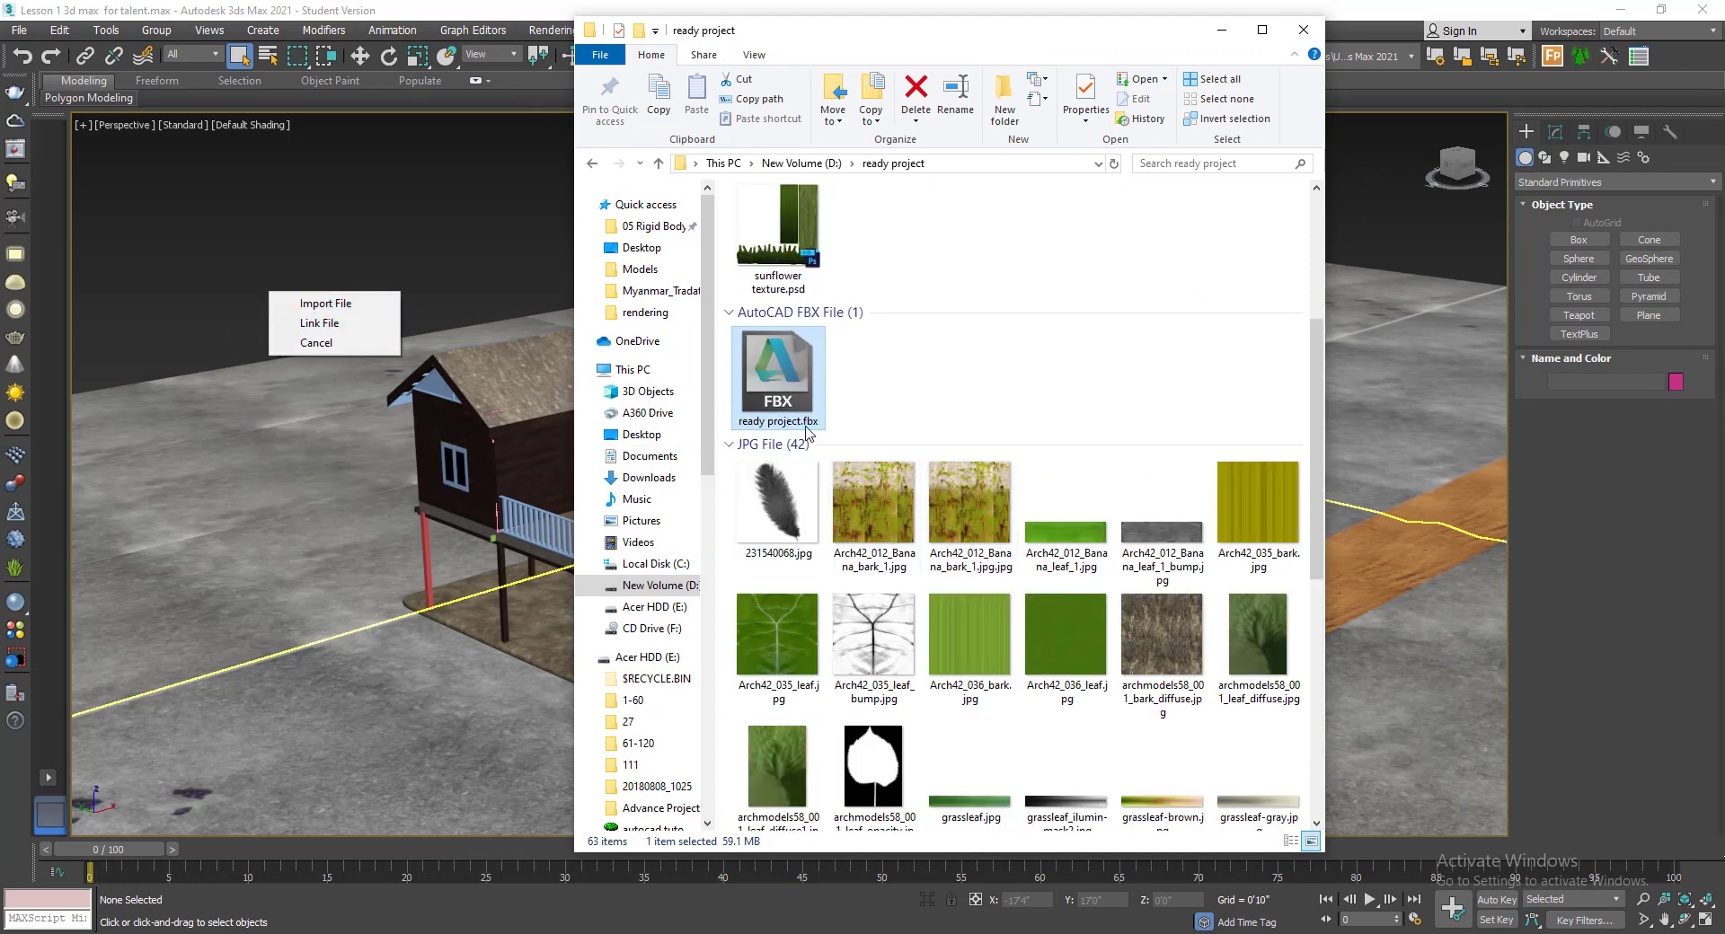
click(319, 304)
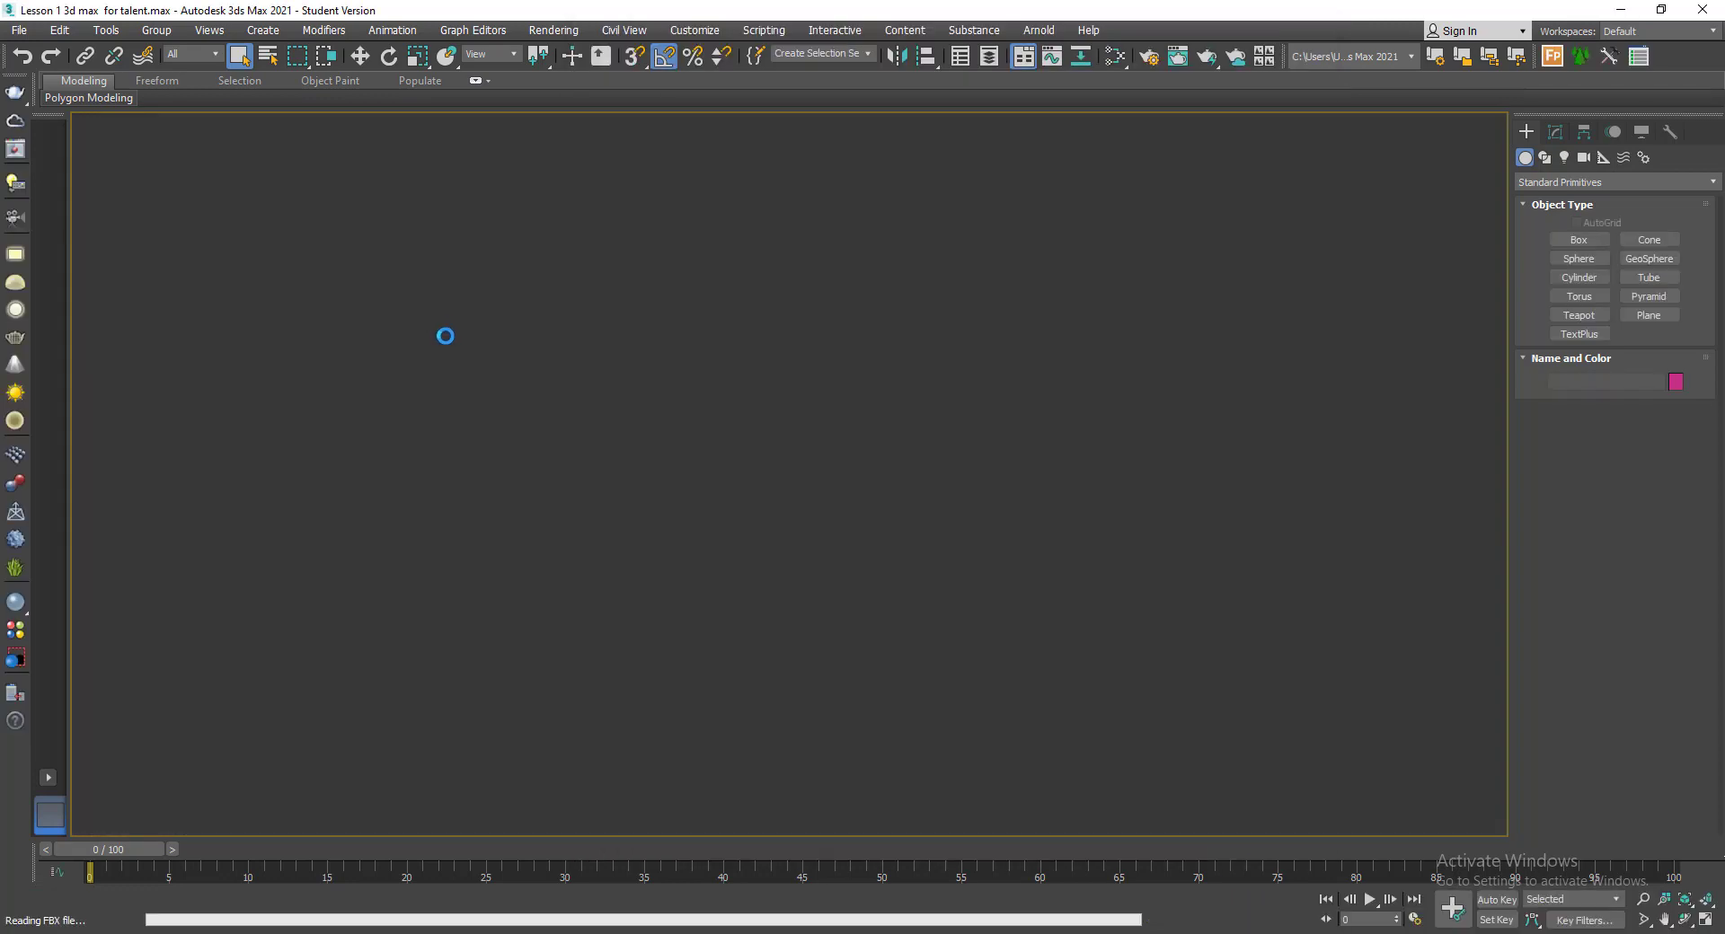
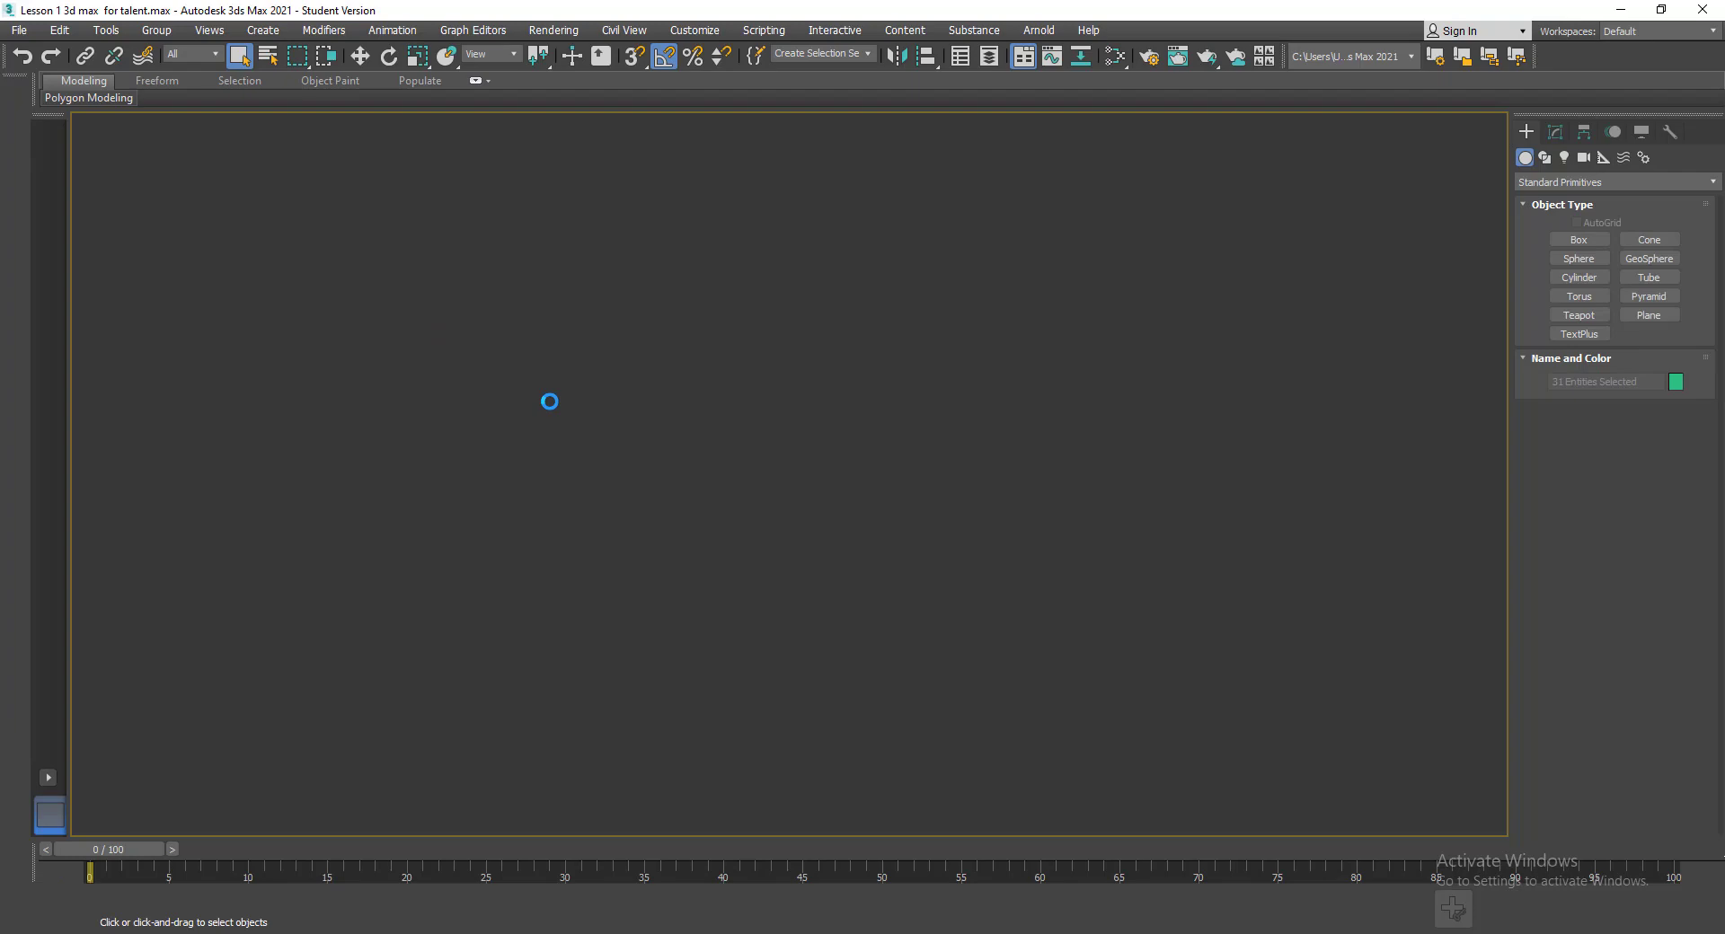
- Place the imported scatter objects group outside the ground plane, well away from the house, and clear the selection
scroll(697, 519, down, 5)
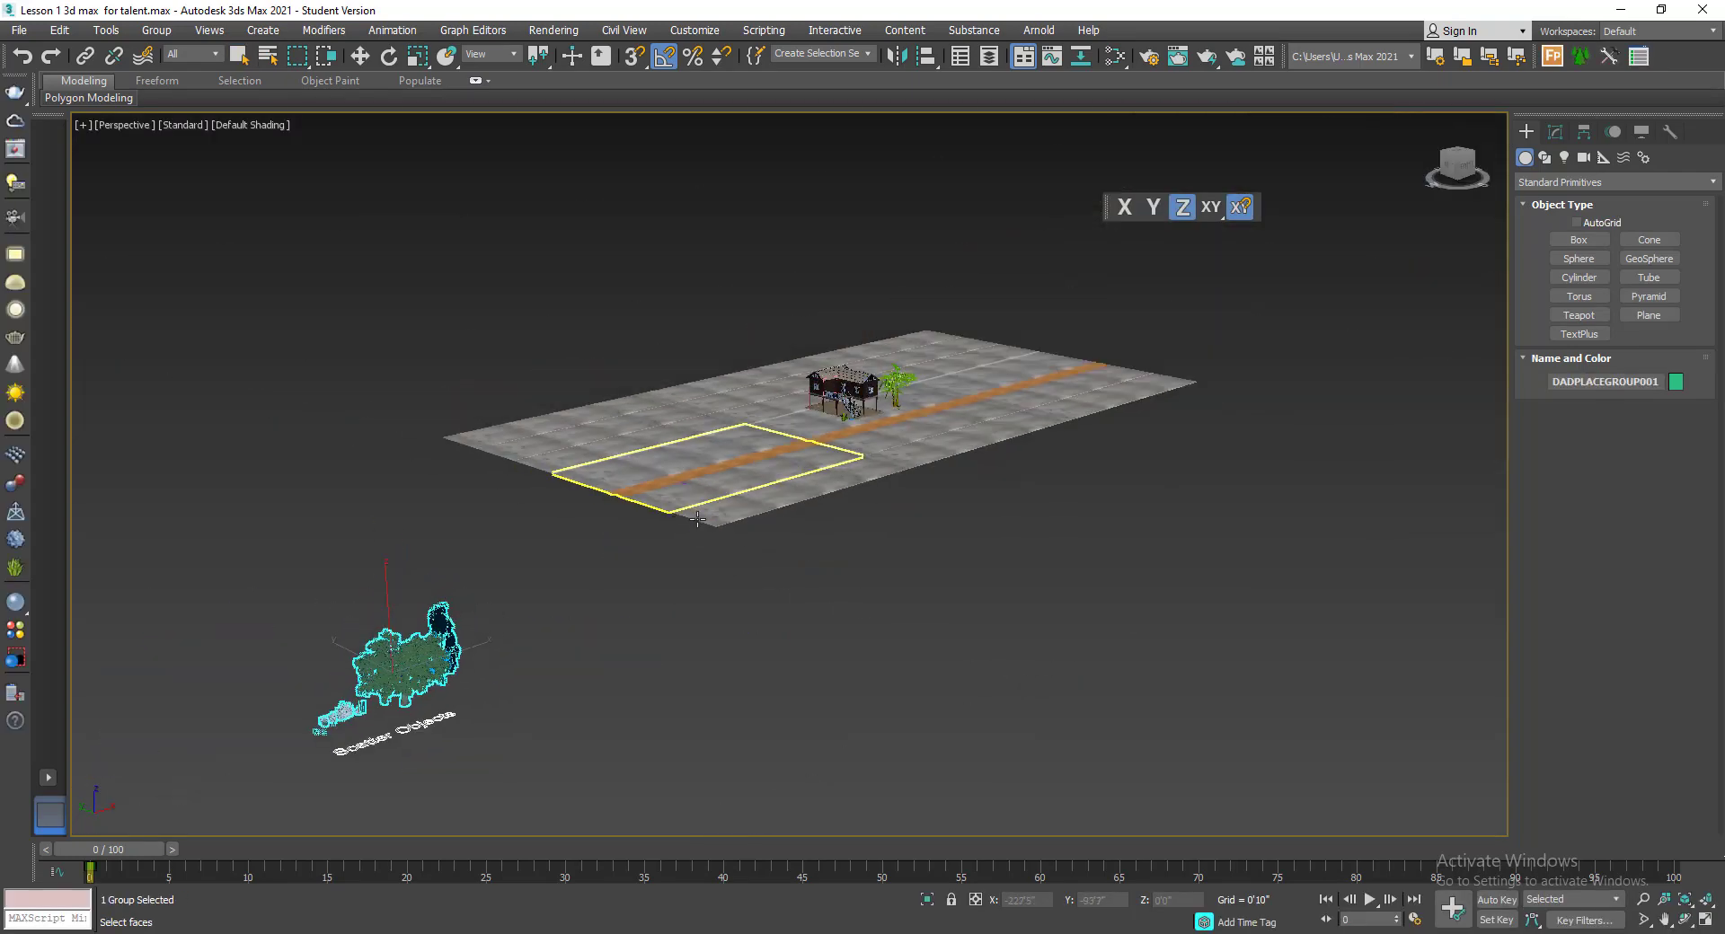
drag(697, 520, 562, 347)
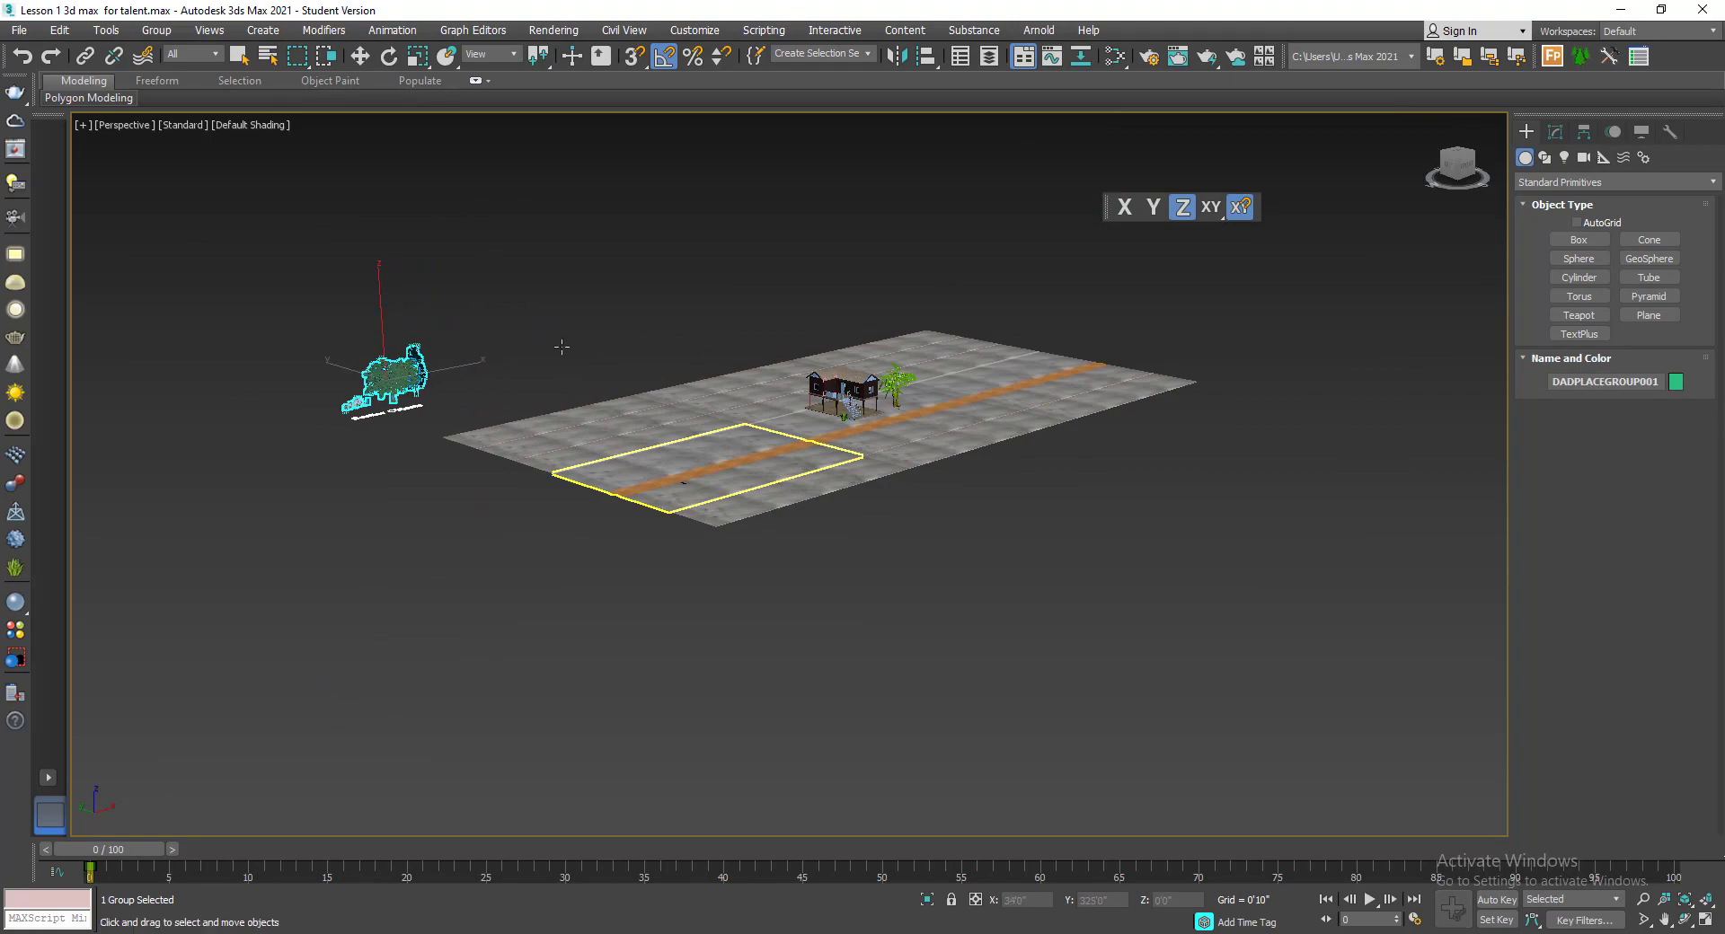
scroll(411, 396, up, 8)
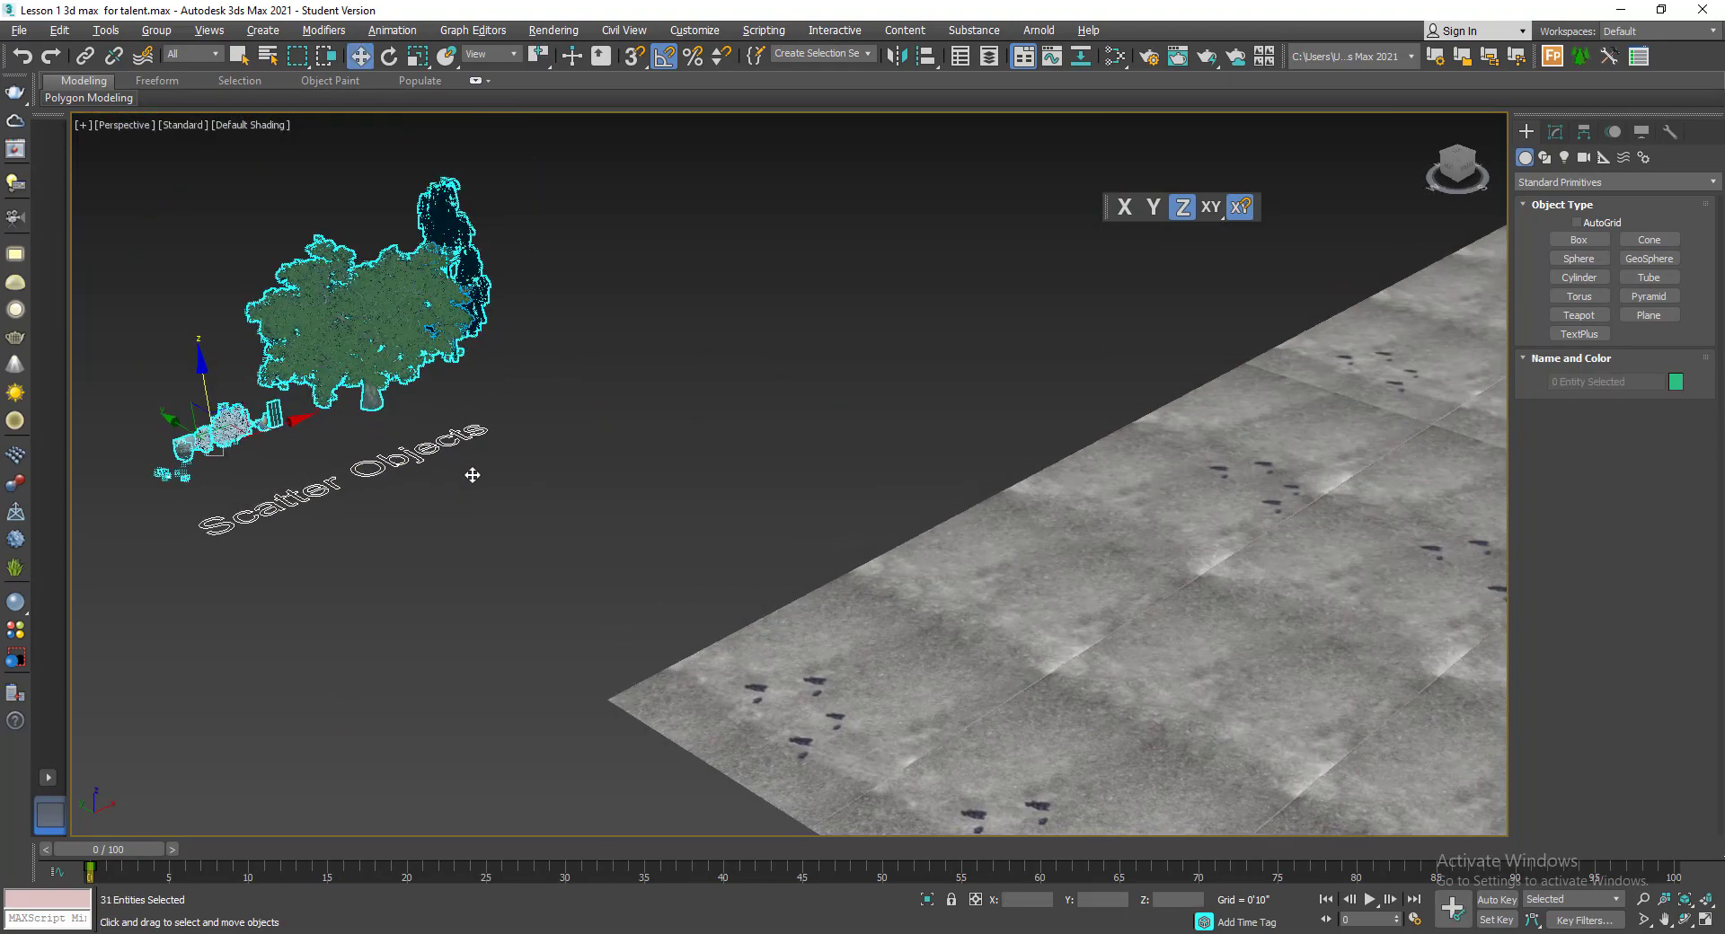
click(472, 474)
- Inspect the imported grasses, flowers, bushes and trees from close up, including the tall grasses and bush_large objects
scroll(212, 453, up, 10)
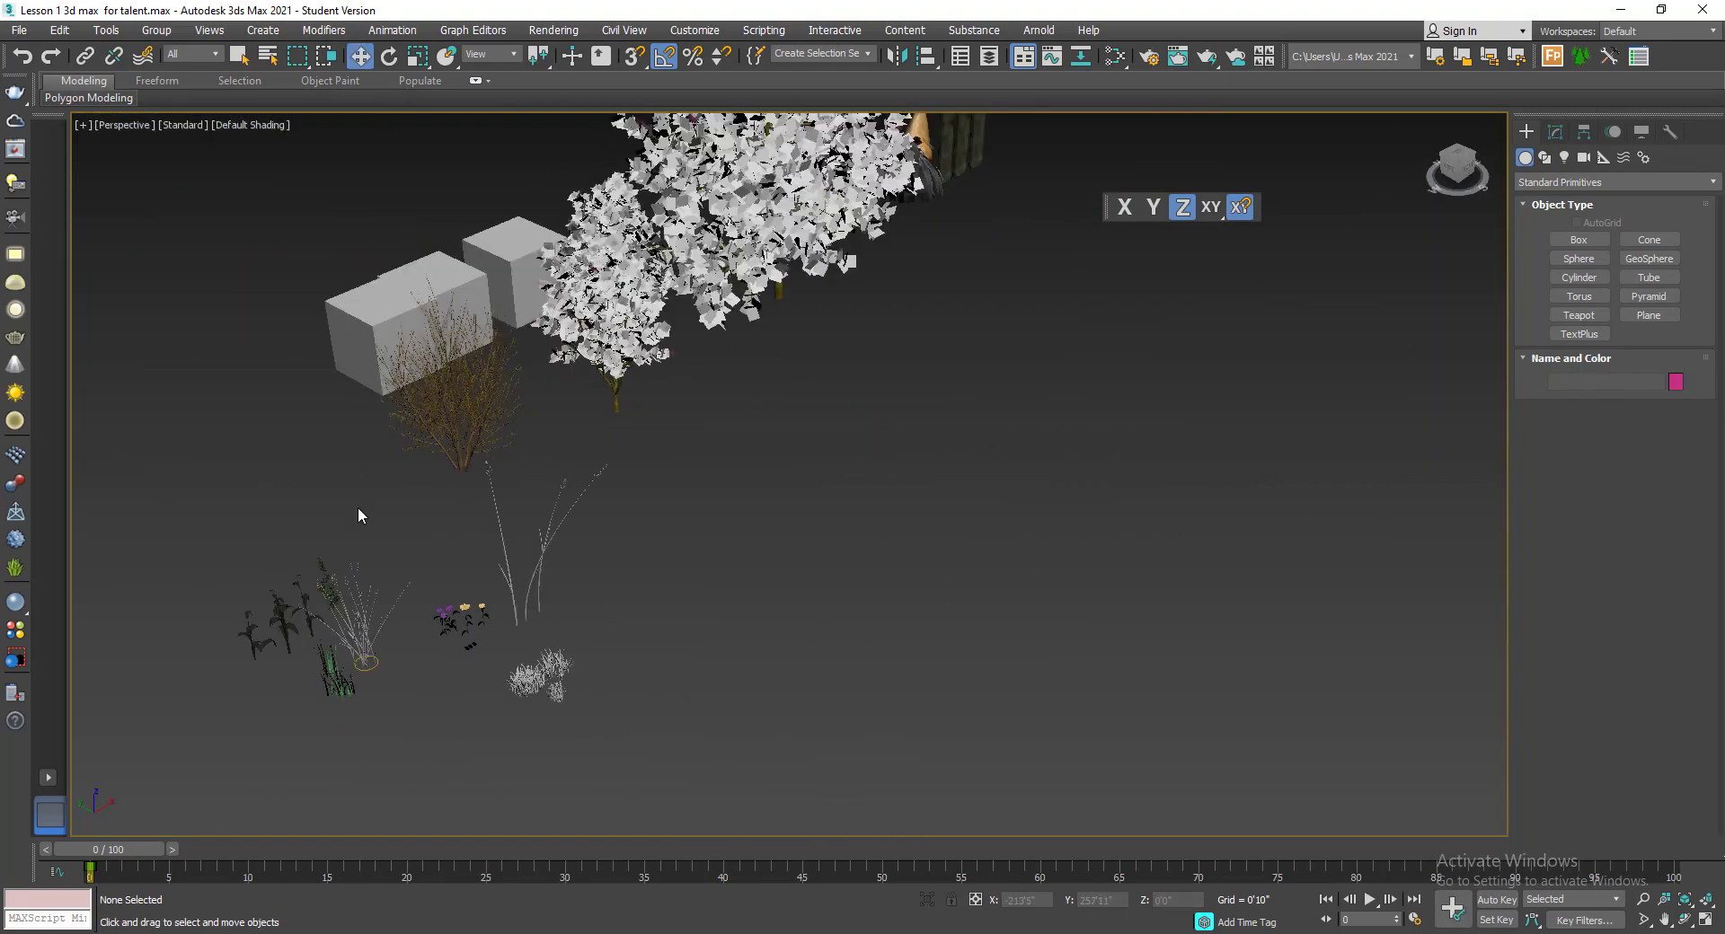
click(375, 623)
scroll(362, 621, up, 3)
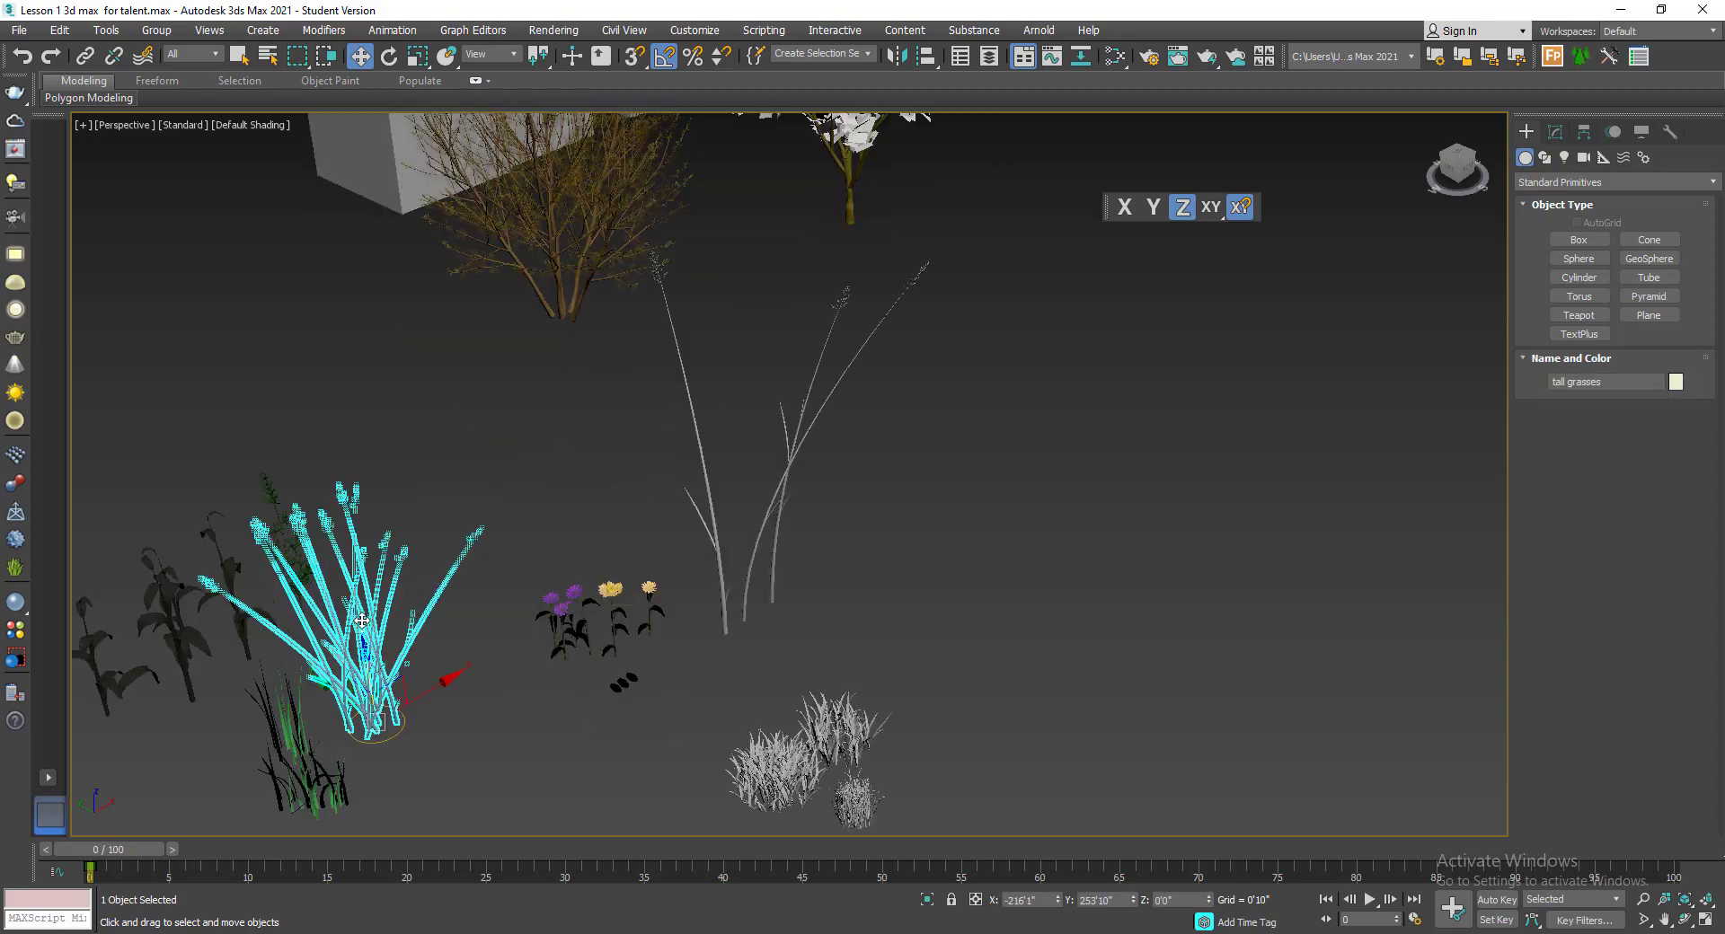
alt+middle_drag(401, 593, 522, 568)
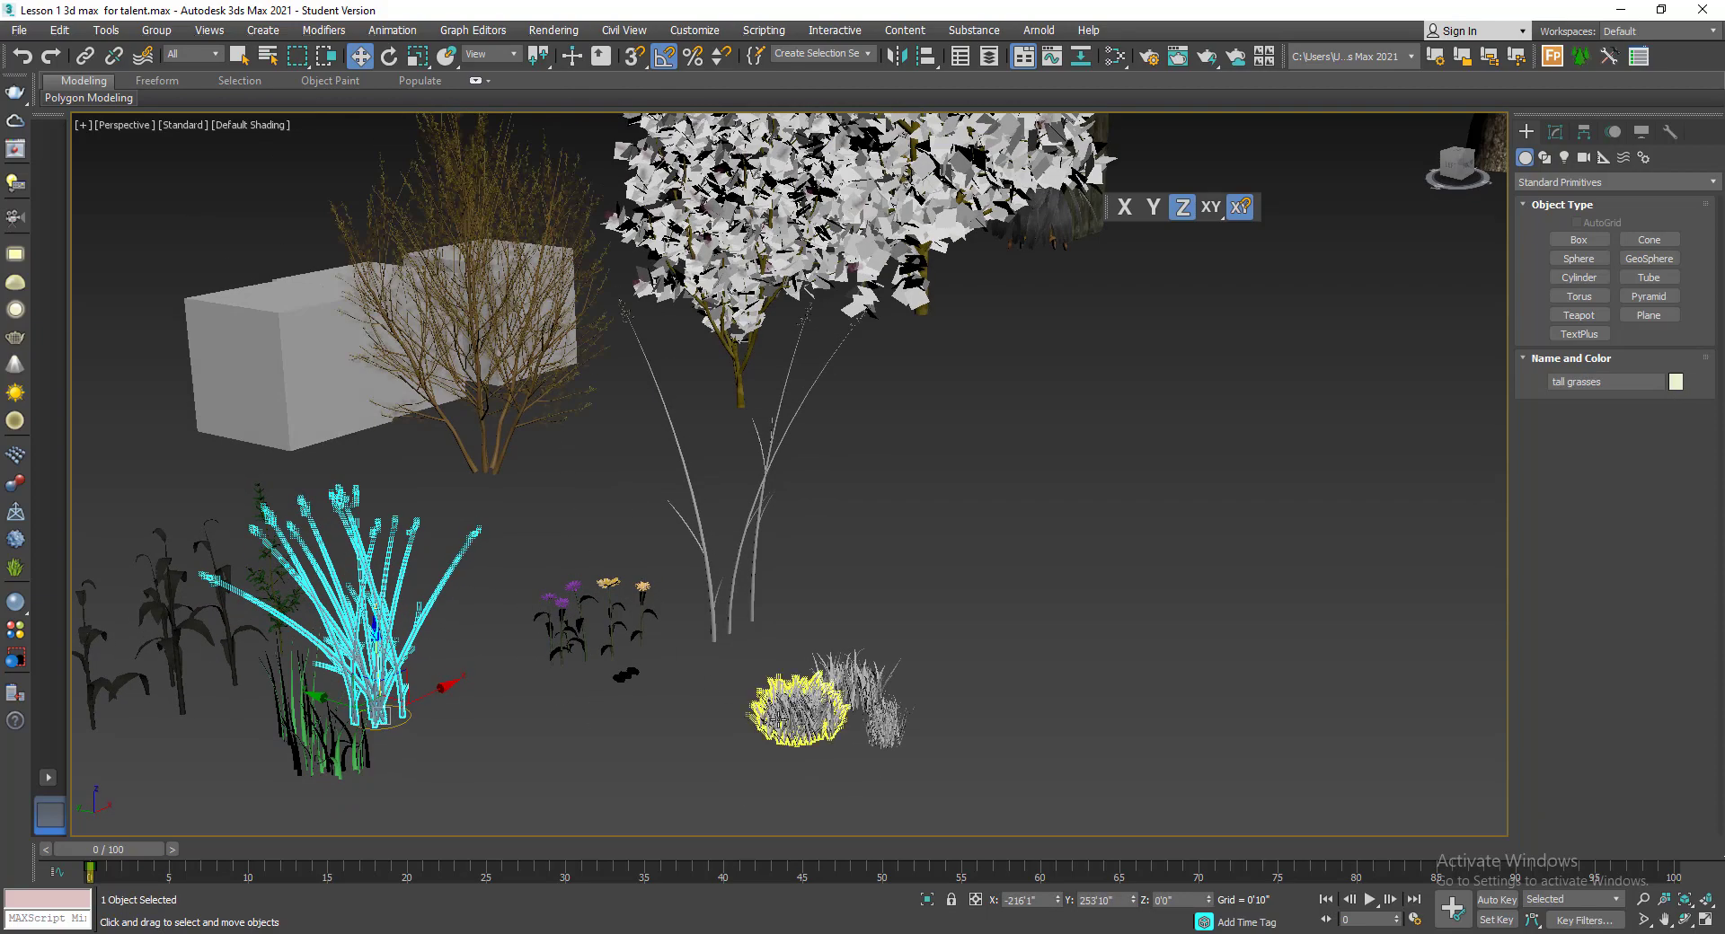
scroll(809, 709, up, 3)
scroll(596, 711, up, 5)
scroll(267, 653, up, 4)
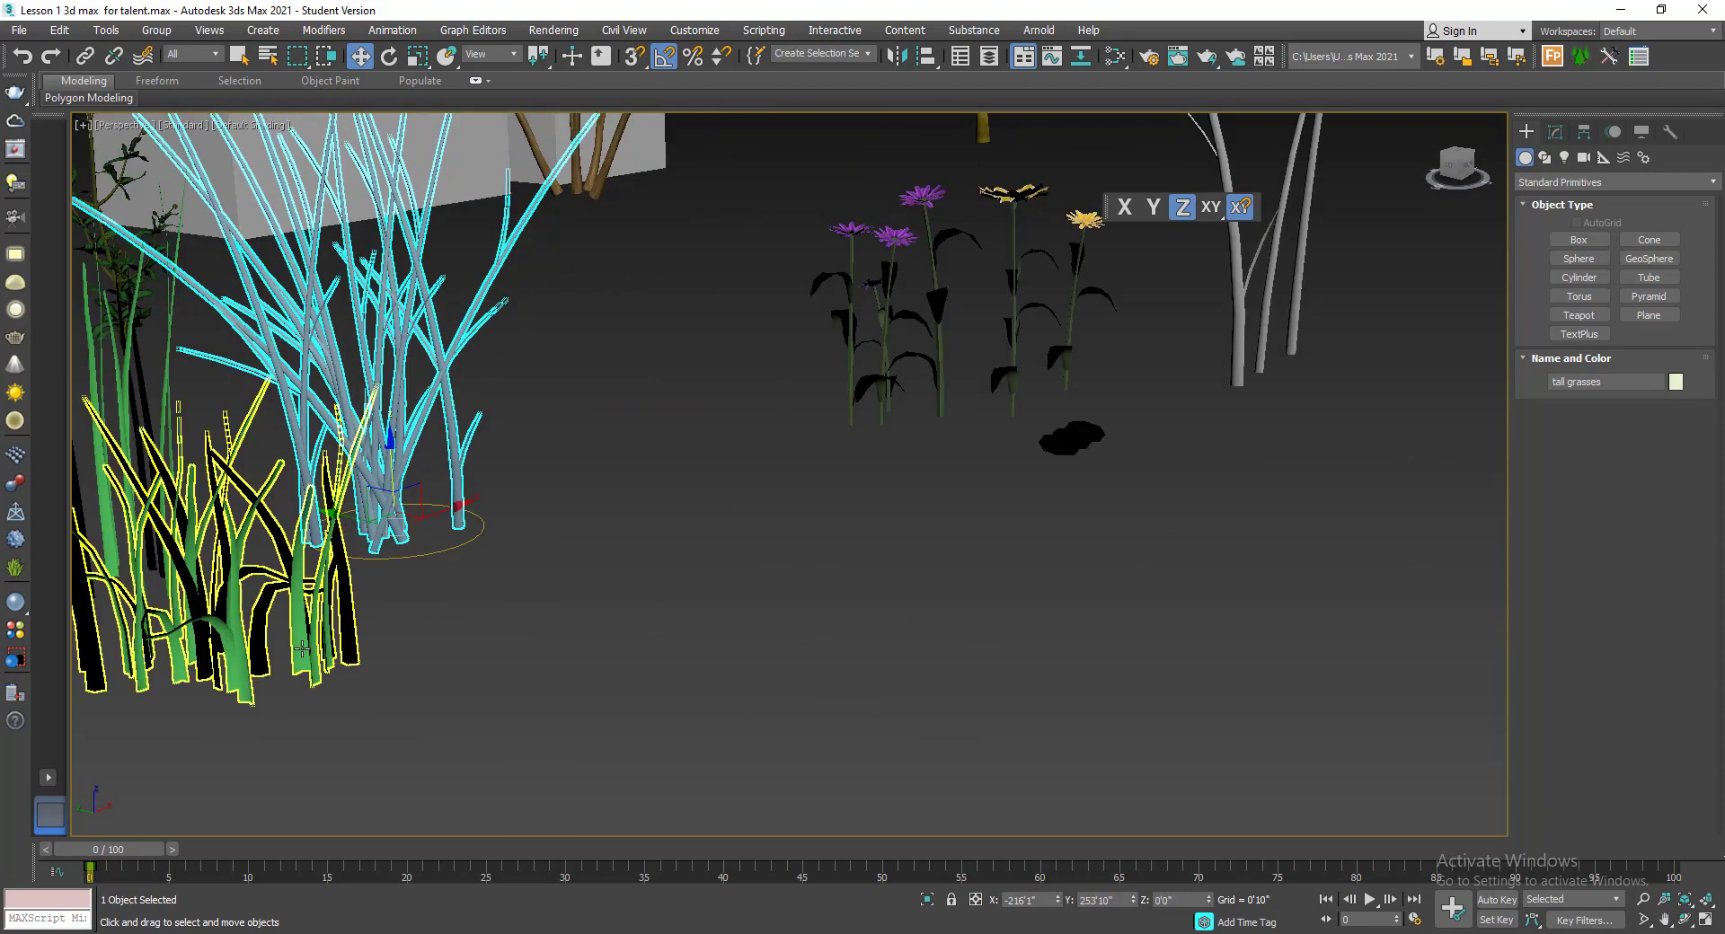
scroll(318, 663, down, 5)
alt+middle_drag(665, 636, 676, 599)
scroll(697, 588, down, 4)
click(663, 536)
scroll(669, 562, up, 4)
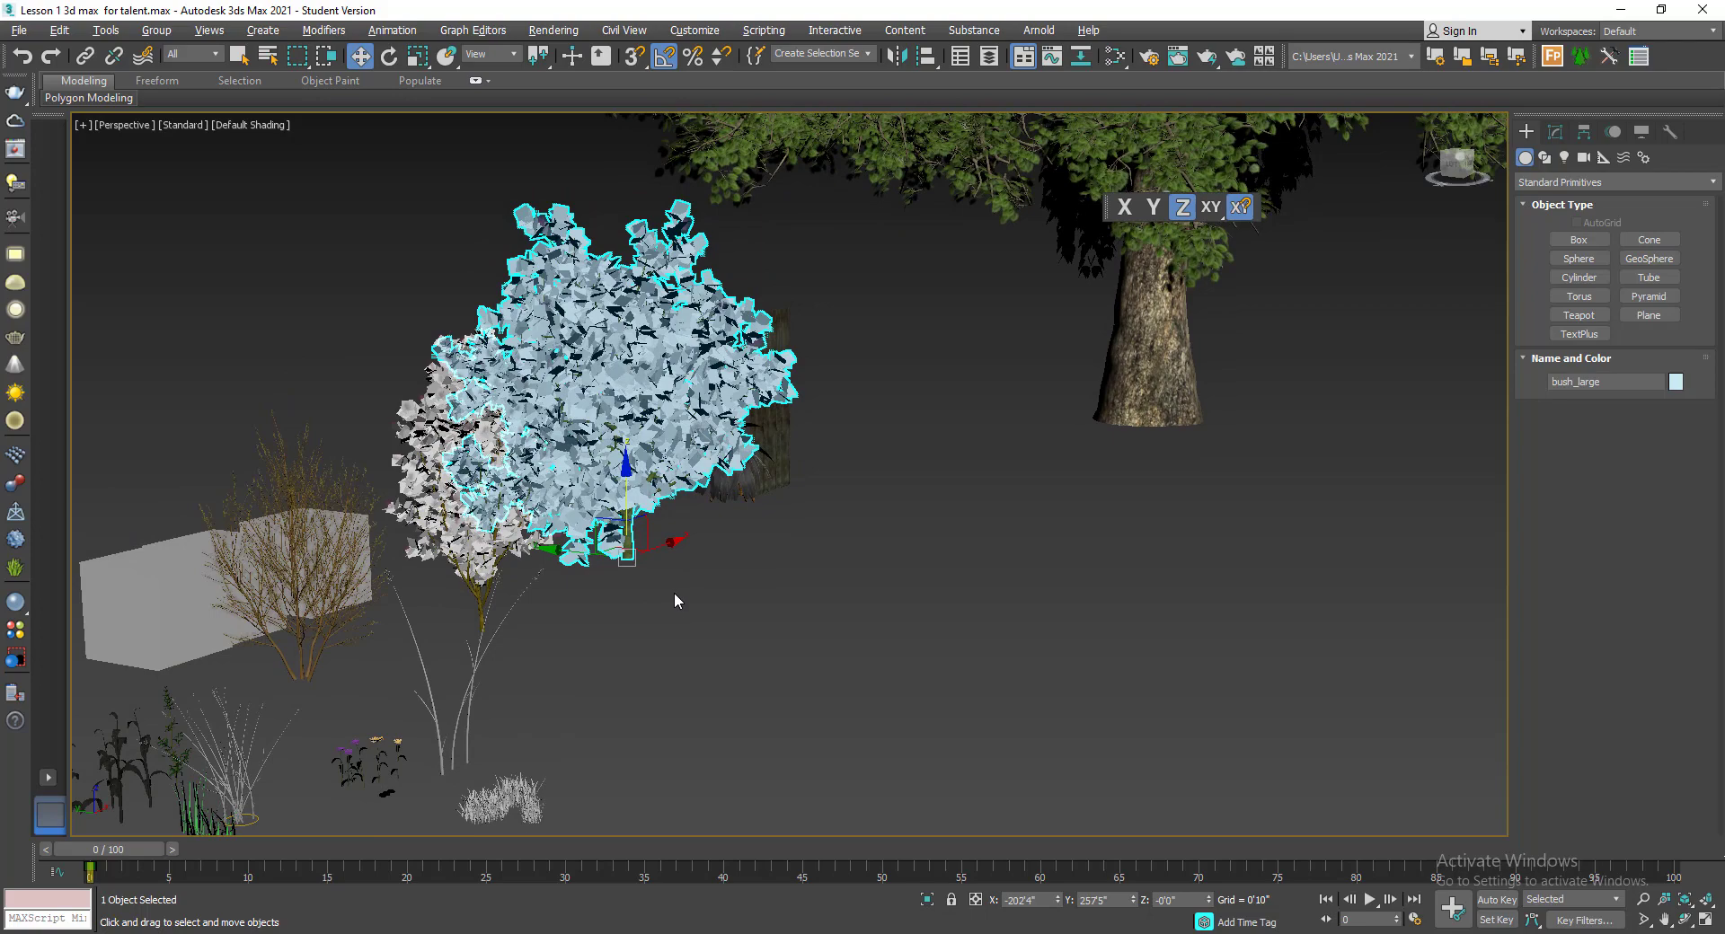
- Compare the imported scatter objects' location with the ground plane and review the area around the house and road
scroll(668, 596, down, 3)
scroll(678, 655, down, 5)
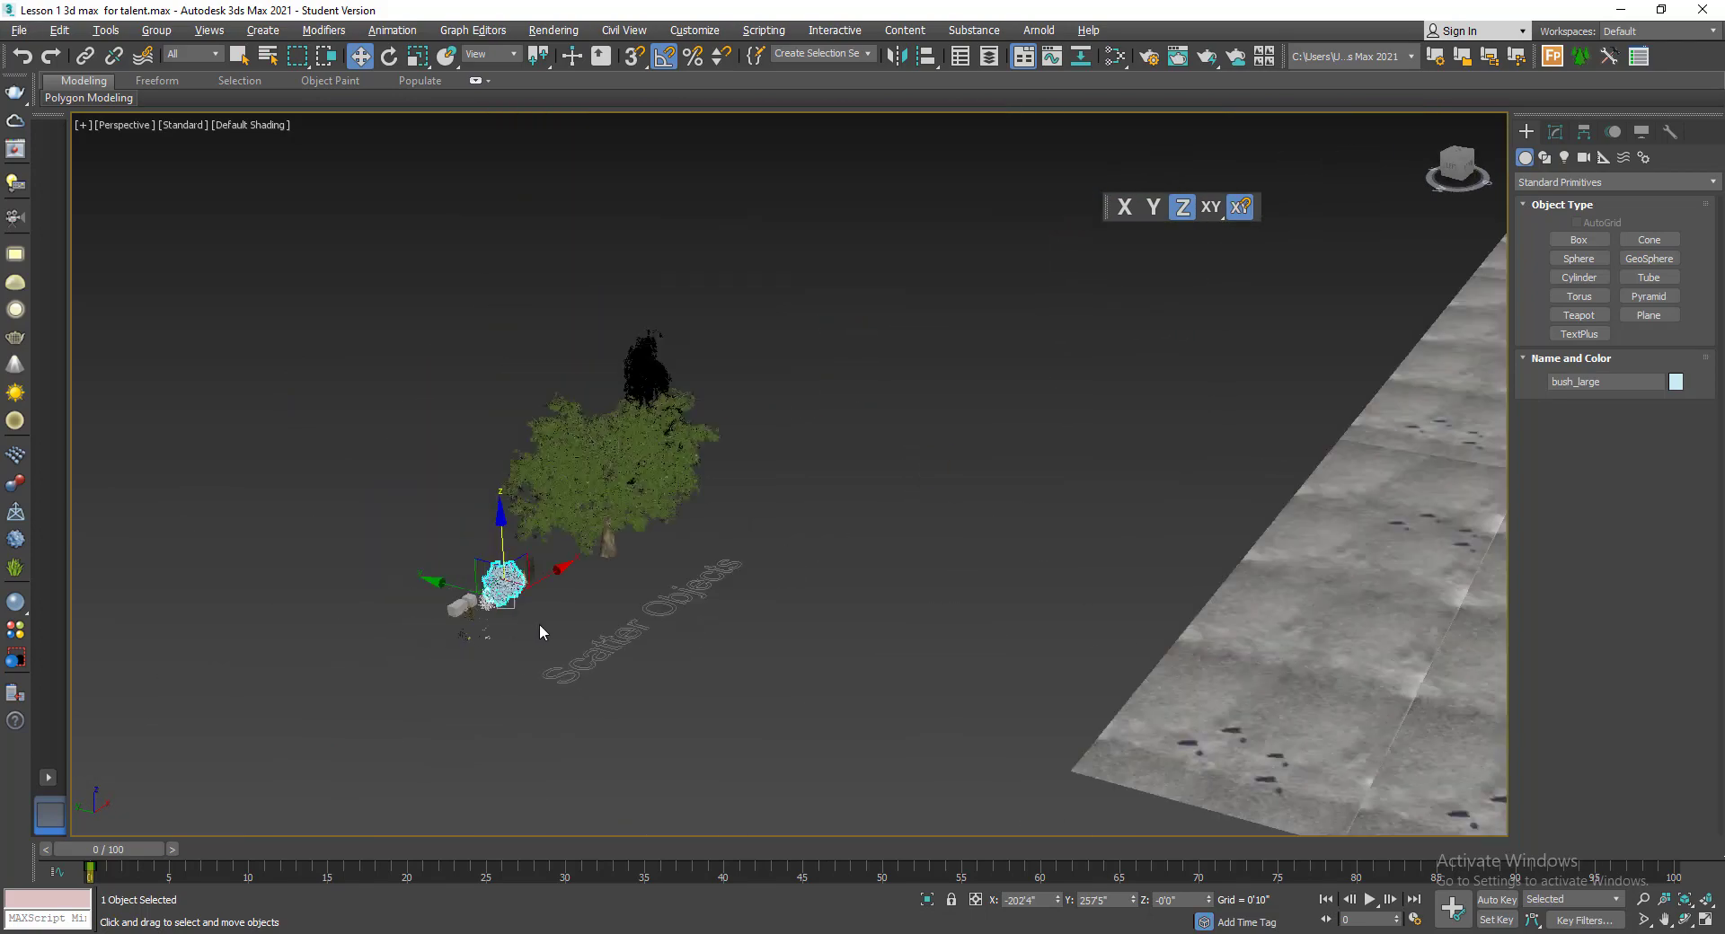
scroll(539, 625, down, 4)
middle_drag(645, 627, 474, 623)
scroll(1035, 595, up, 4)
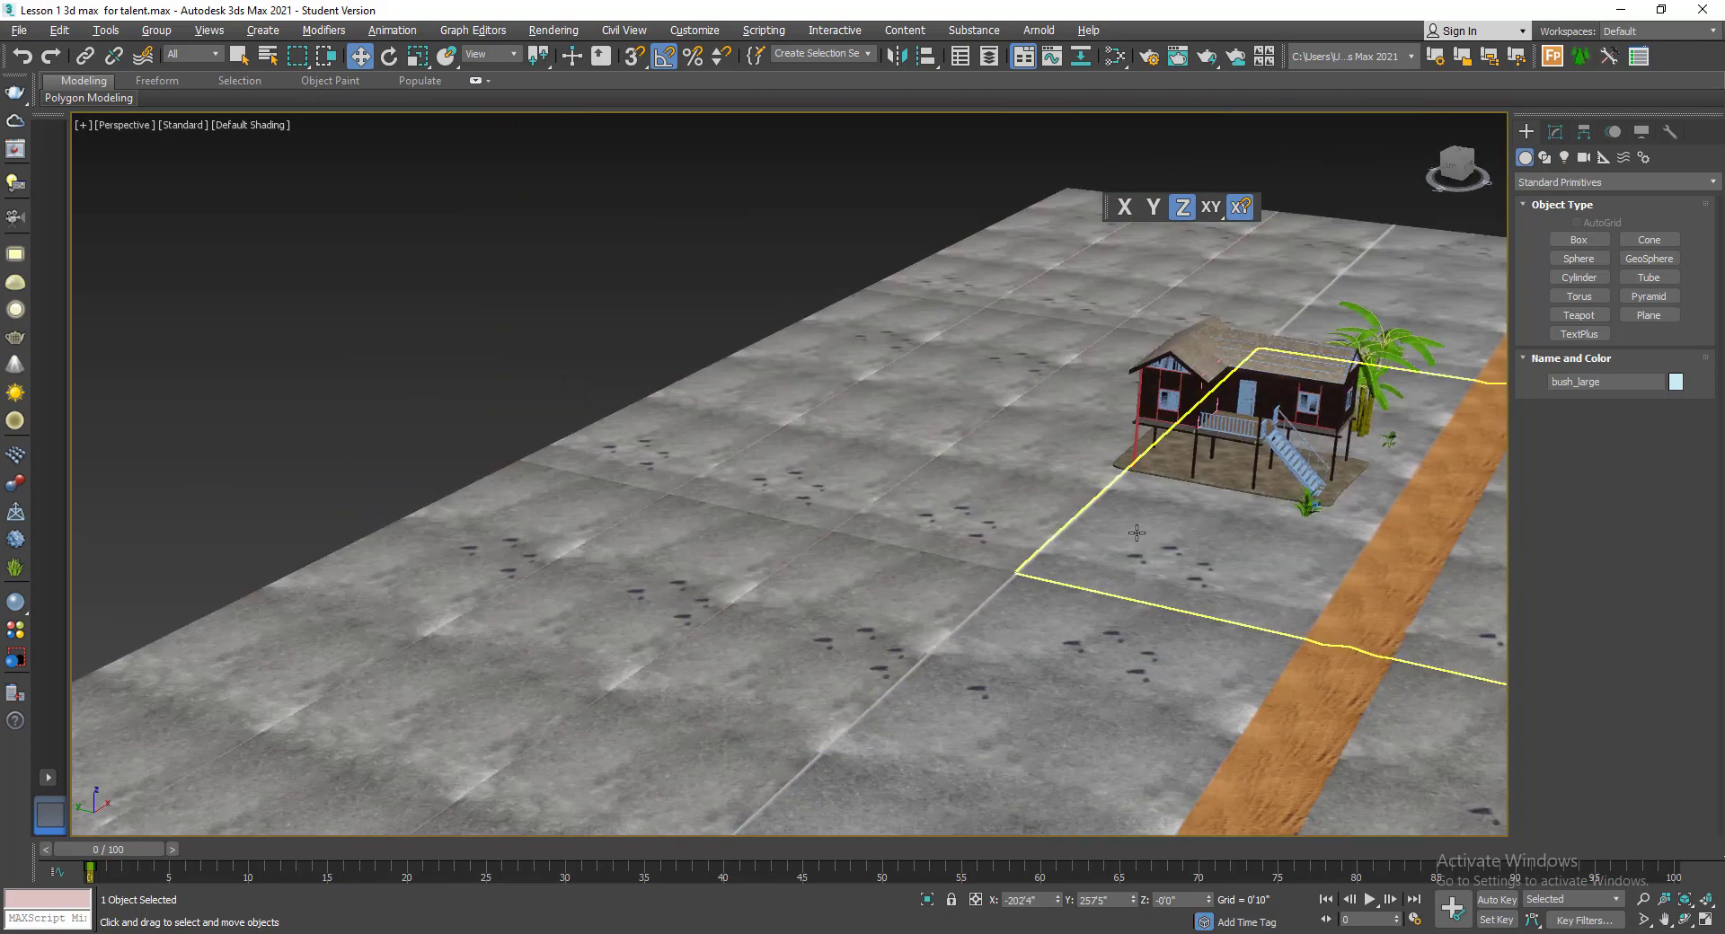
middle_drag(1137, 533, 845, 575)
scroll(997, 539, up, 5)
middle_drag(1002, 548, 890, 575)
scroll(890, 576, down, 4)
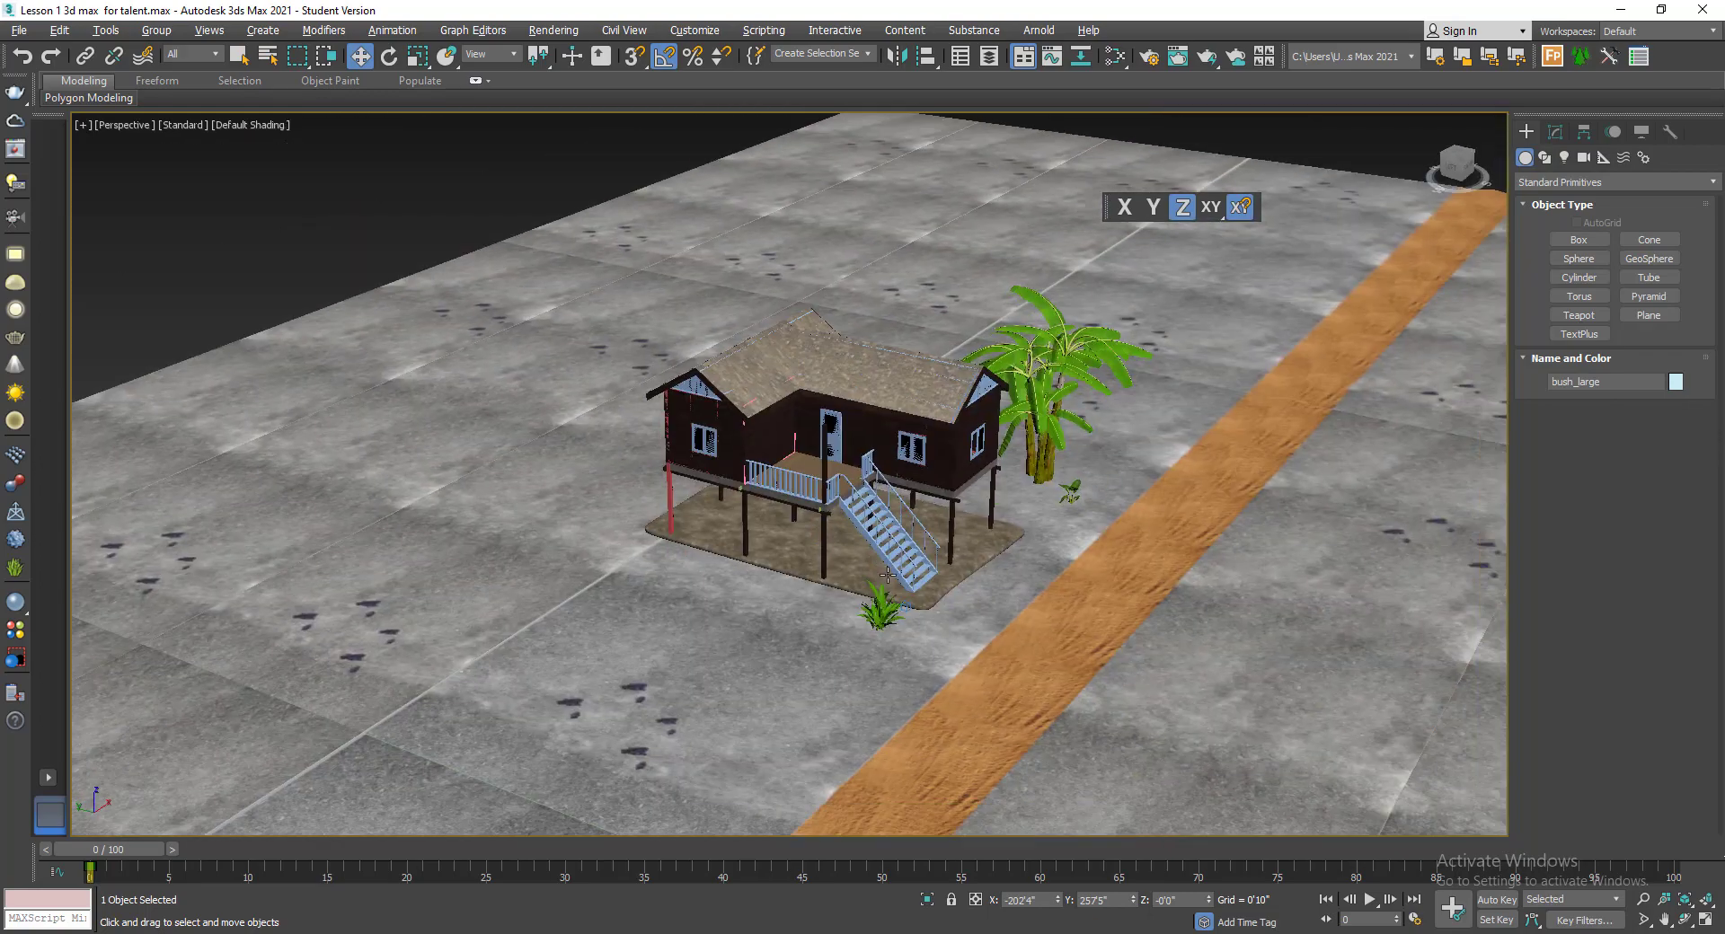
scroll(1007, 611, up, 4)
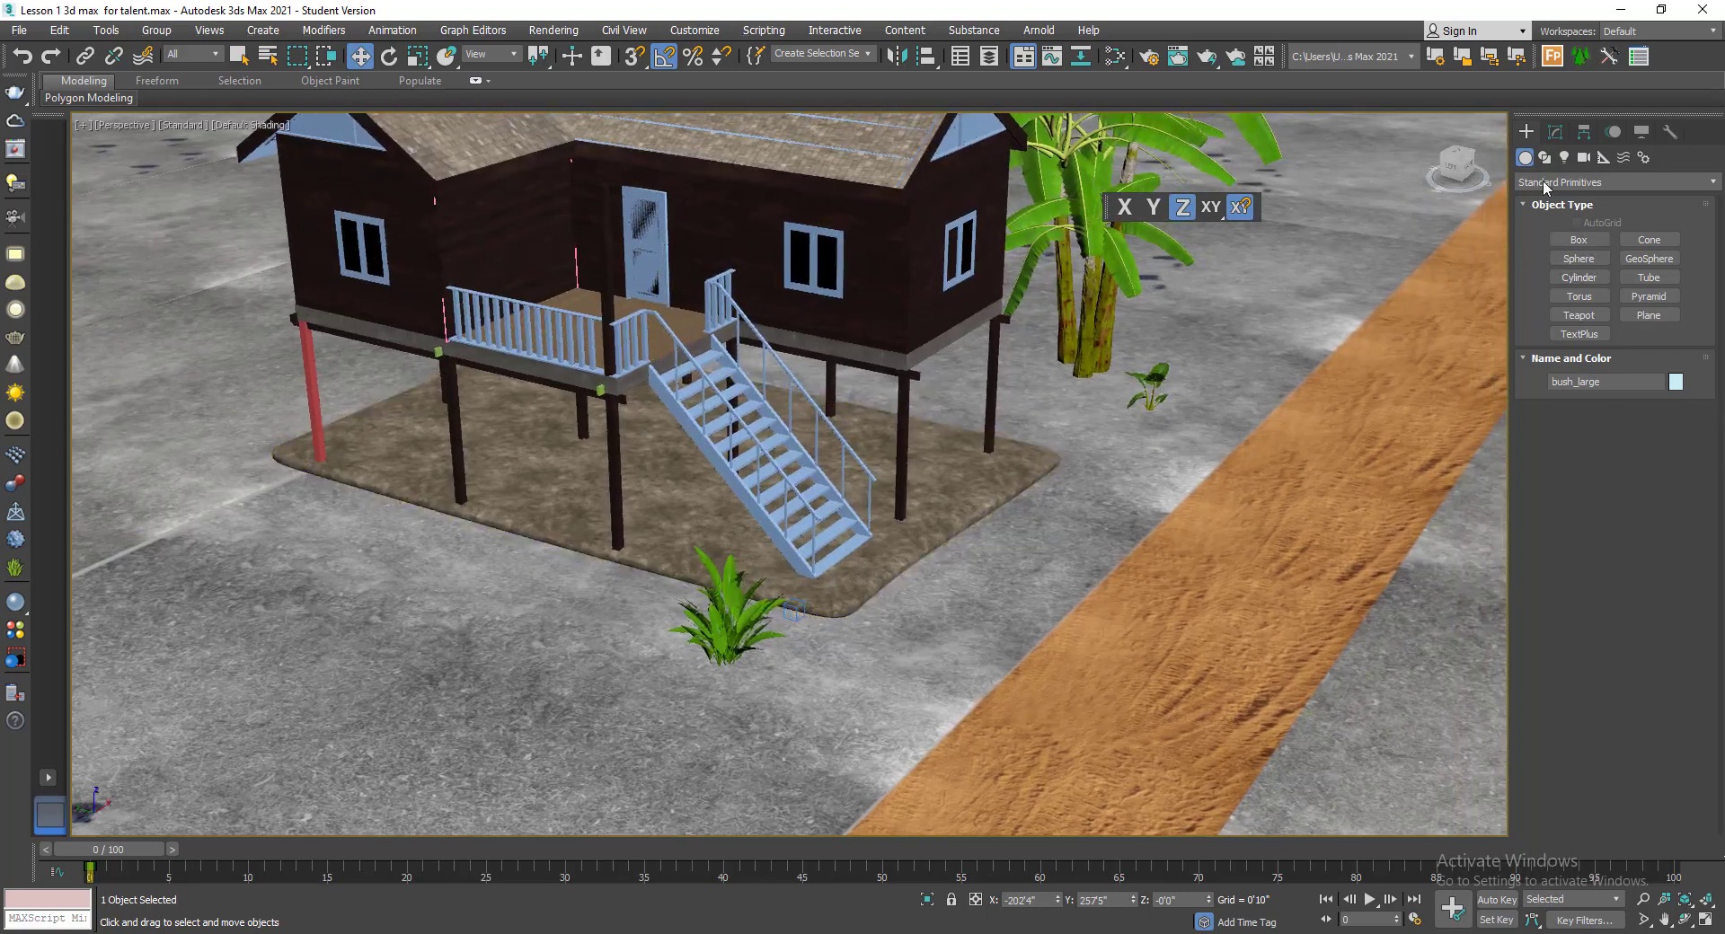
- Create an Itoo Software Forest Pro object in Generate mode on the ground plane around the house, declining camera clipping
click(1545, 184)
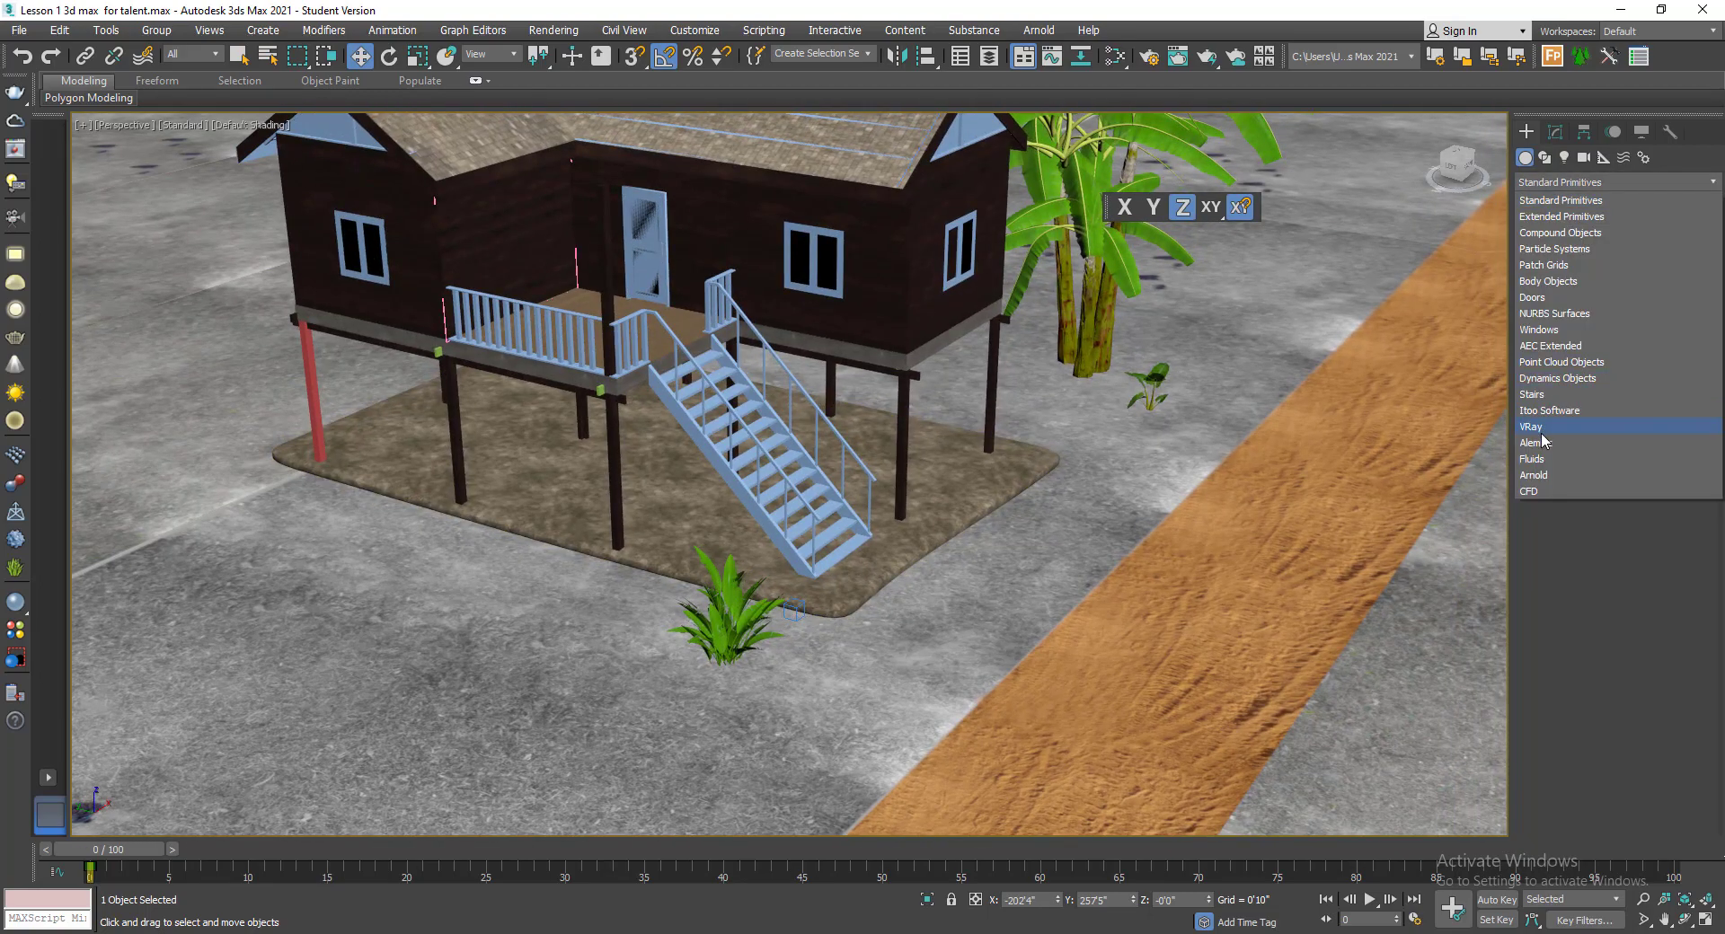
click(1568, 411)
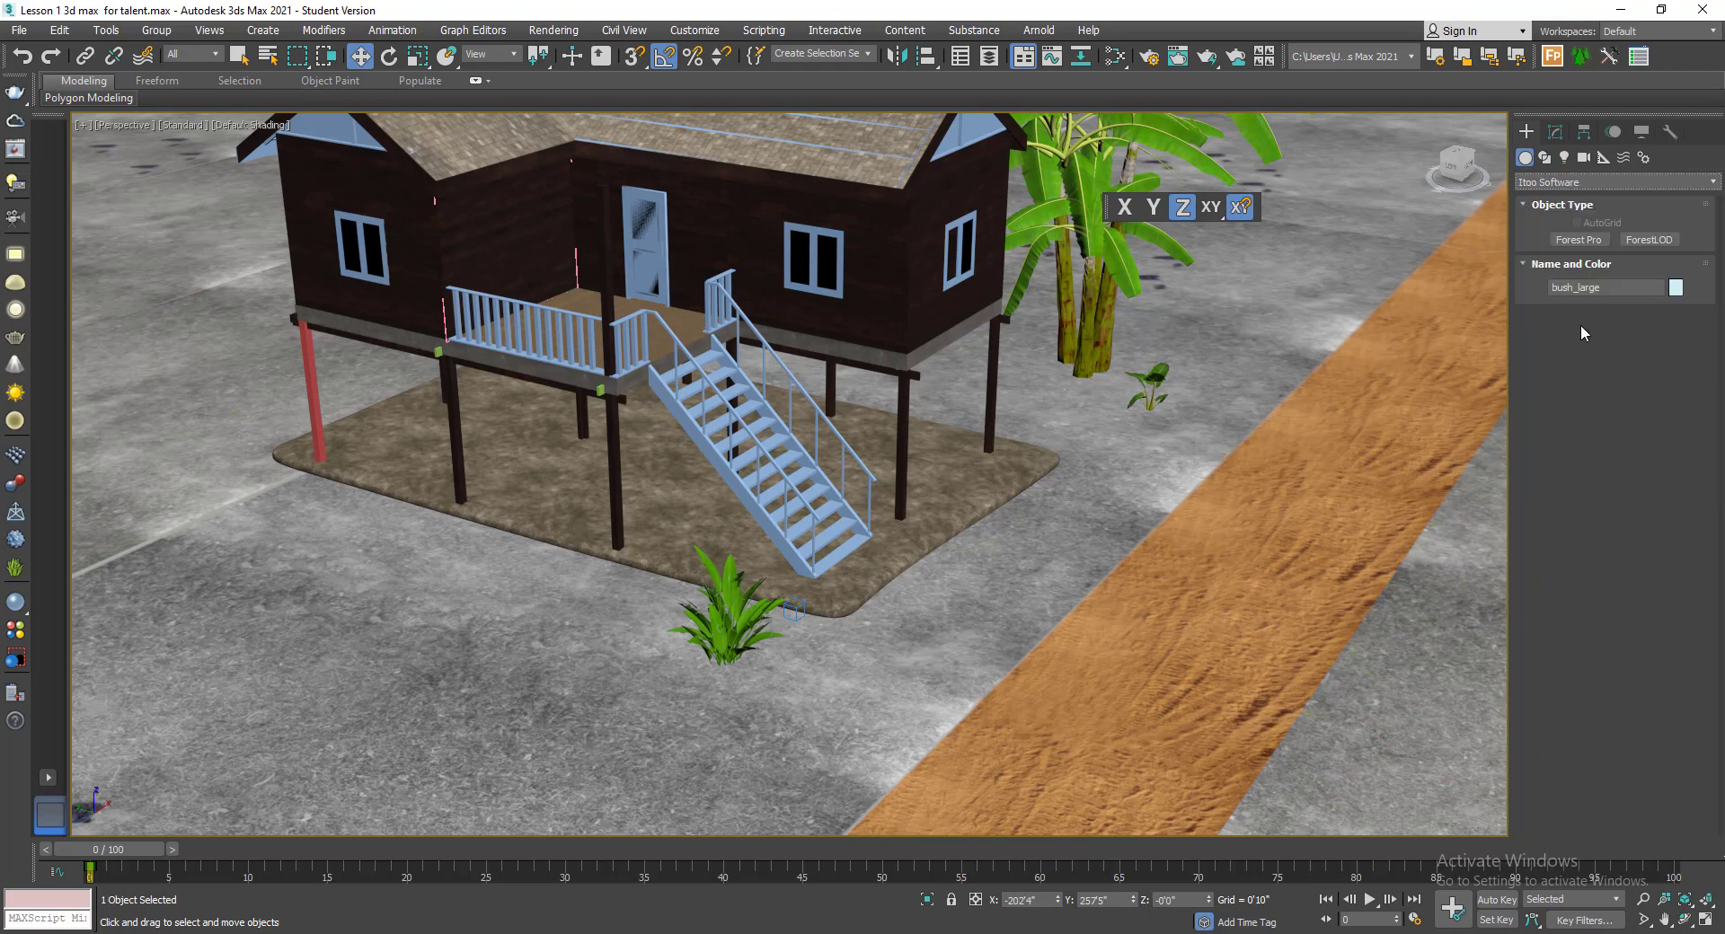
click(1566, 245)
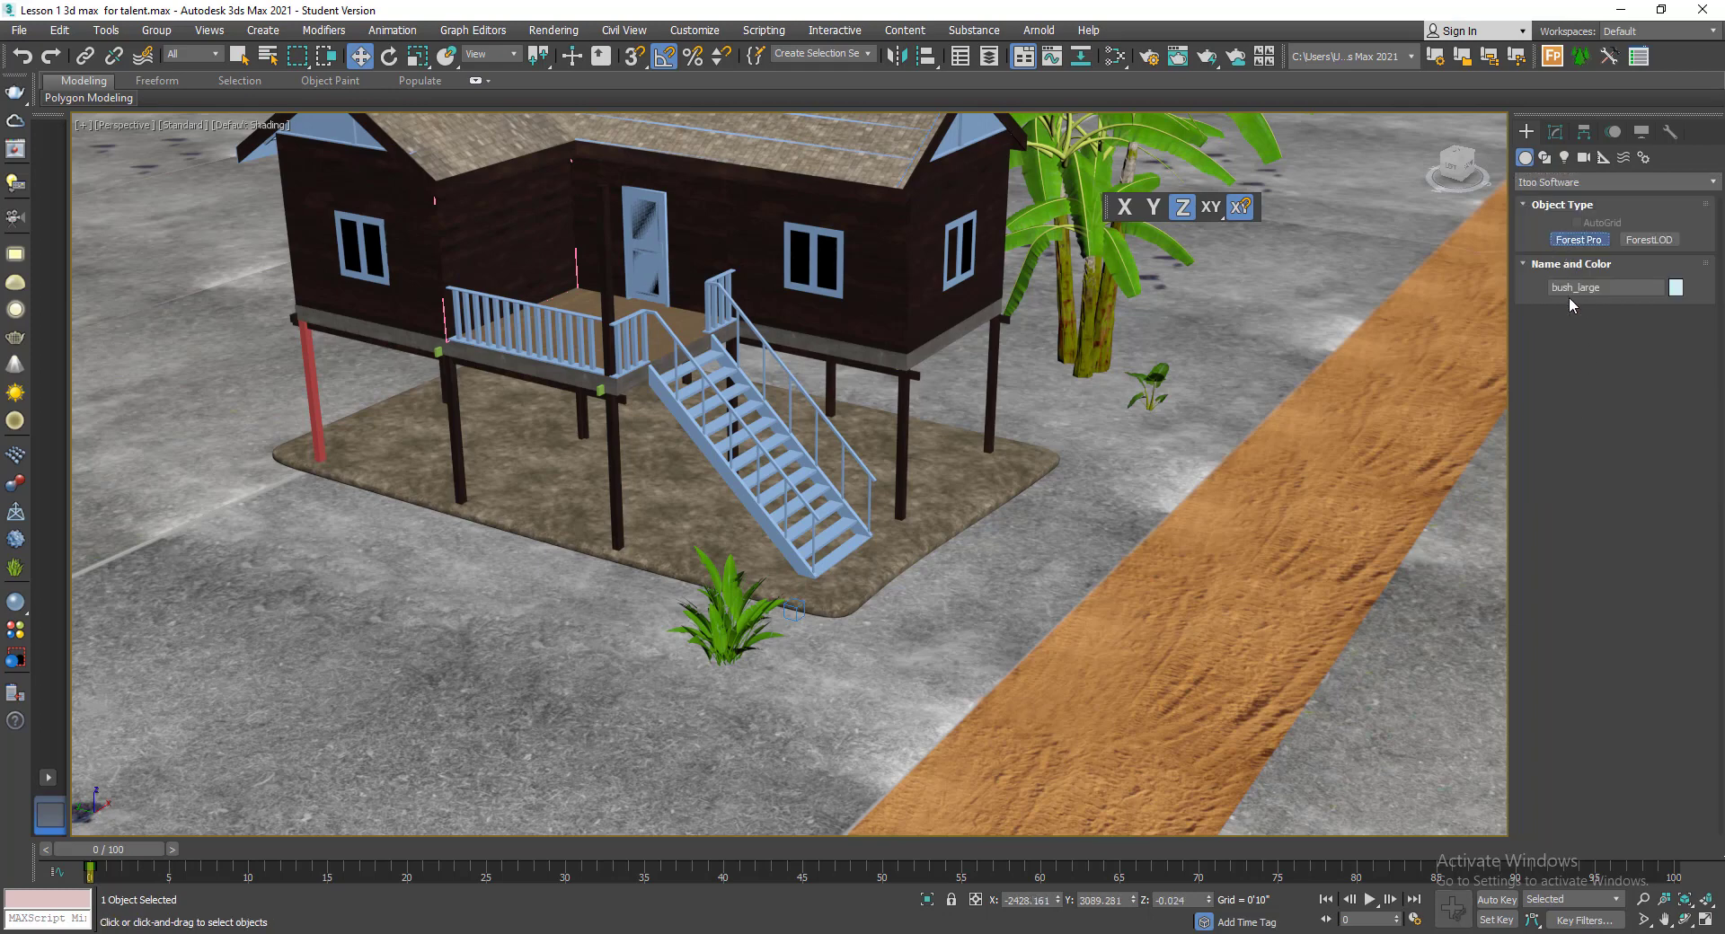
scroll(809, 632, down, 3)
middle_drag(809, 632, 898, 575)
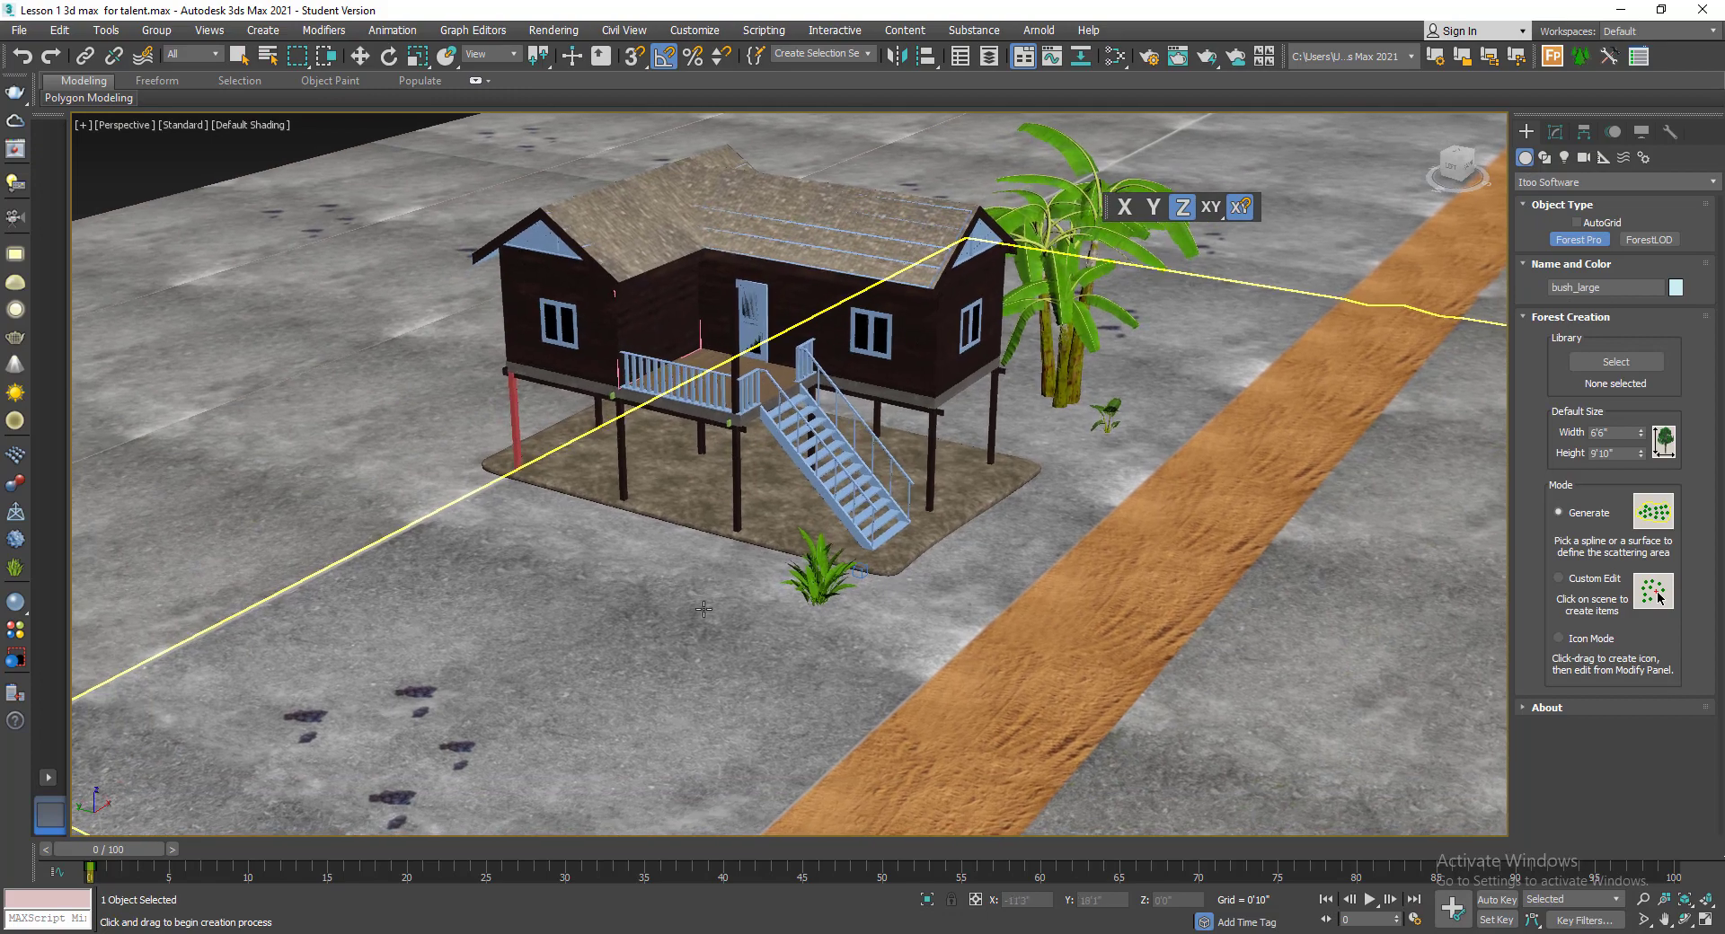
click(749, 577)
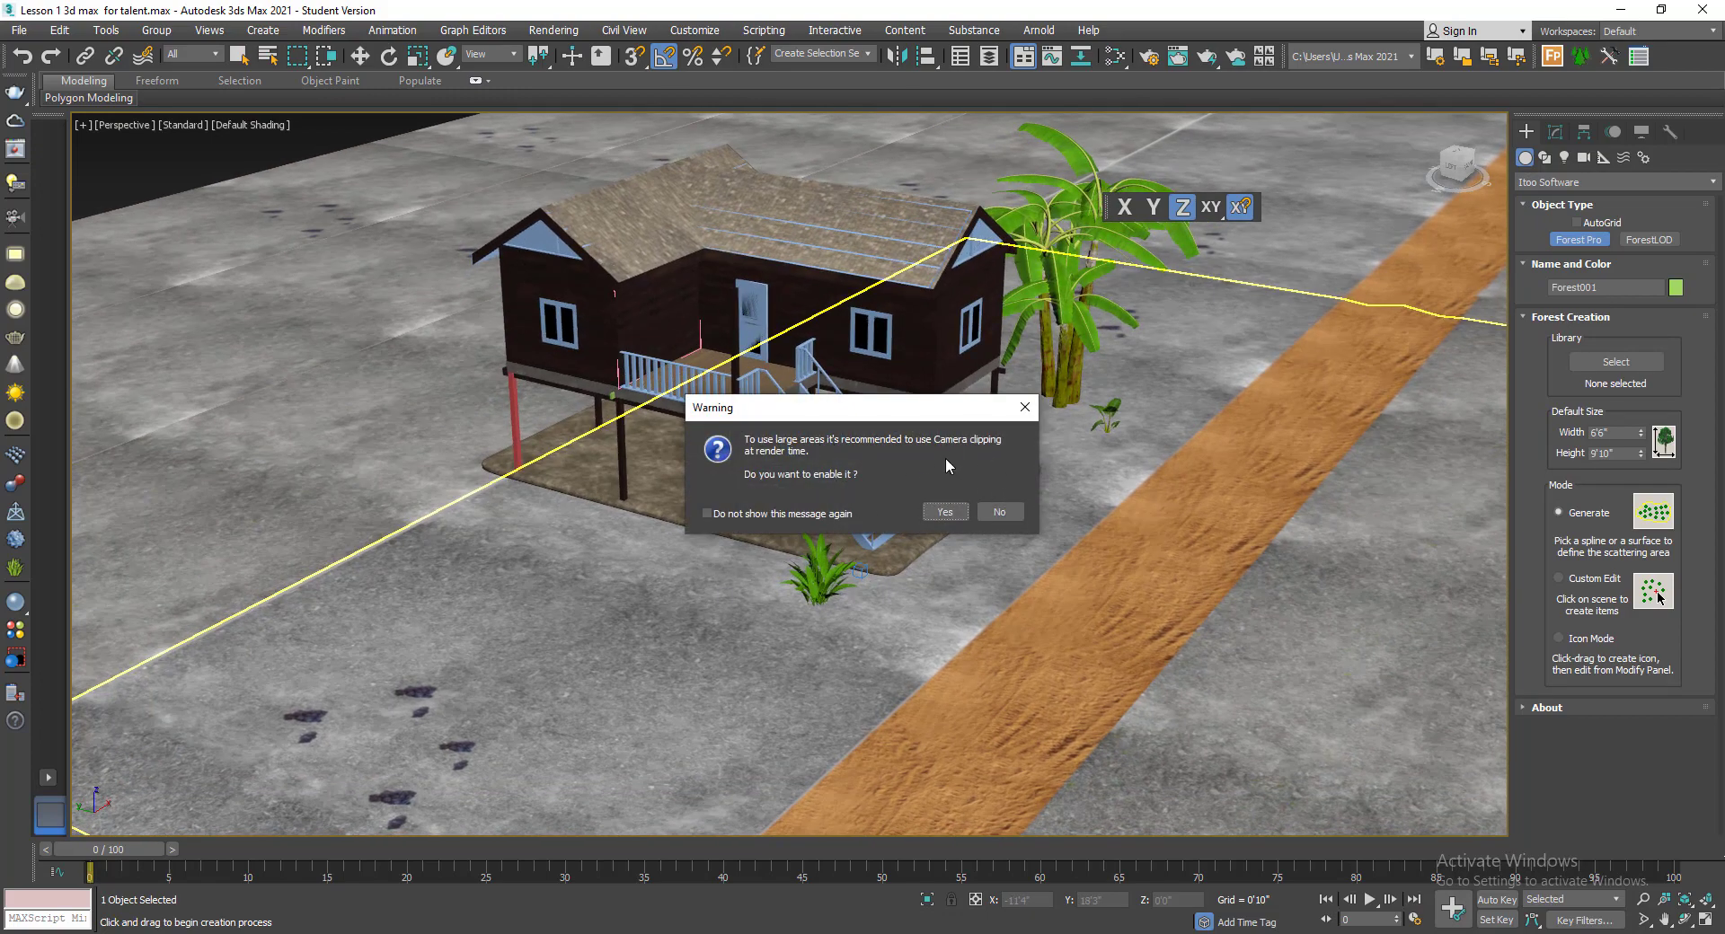
click(992, 516)
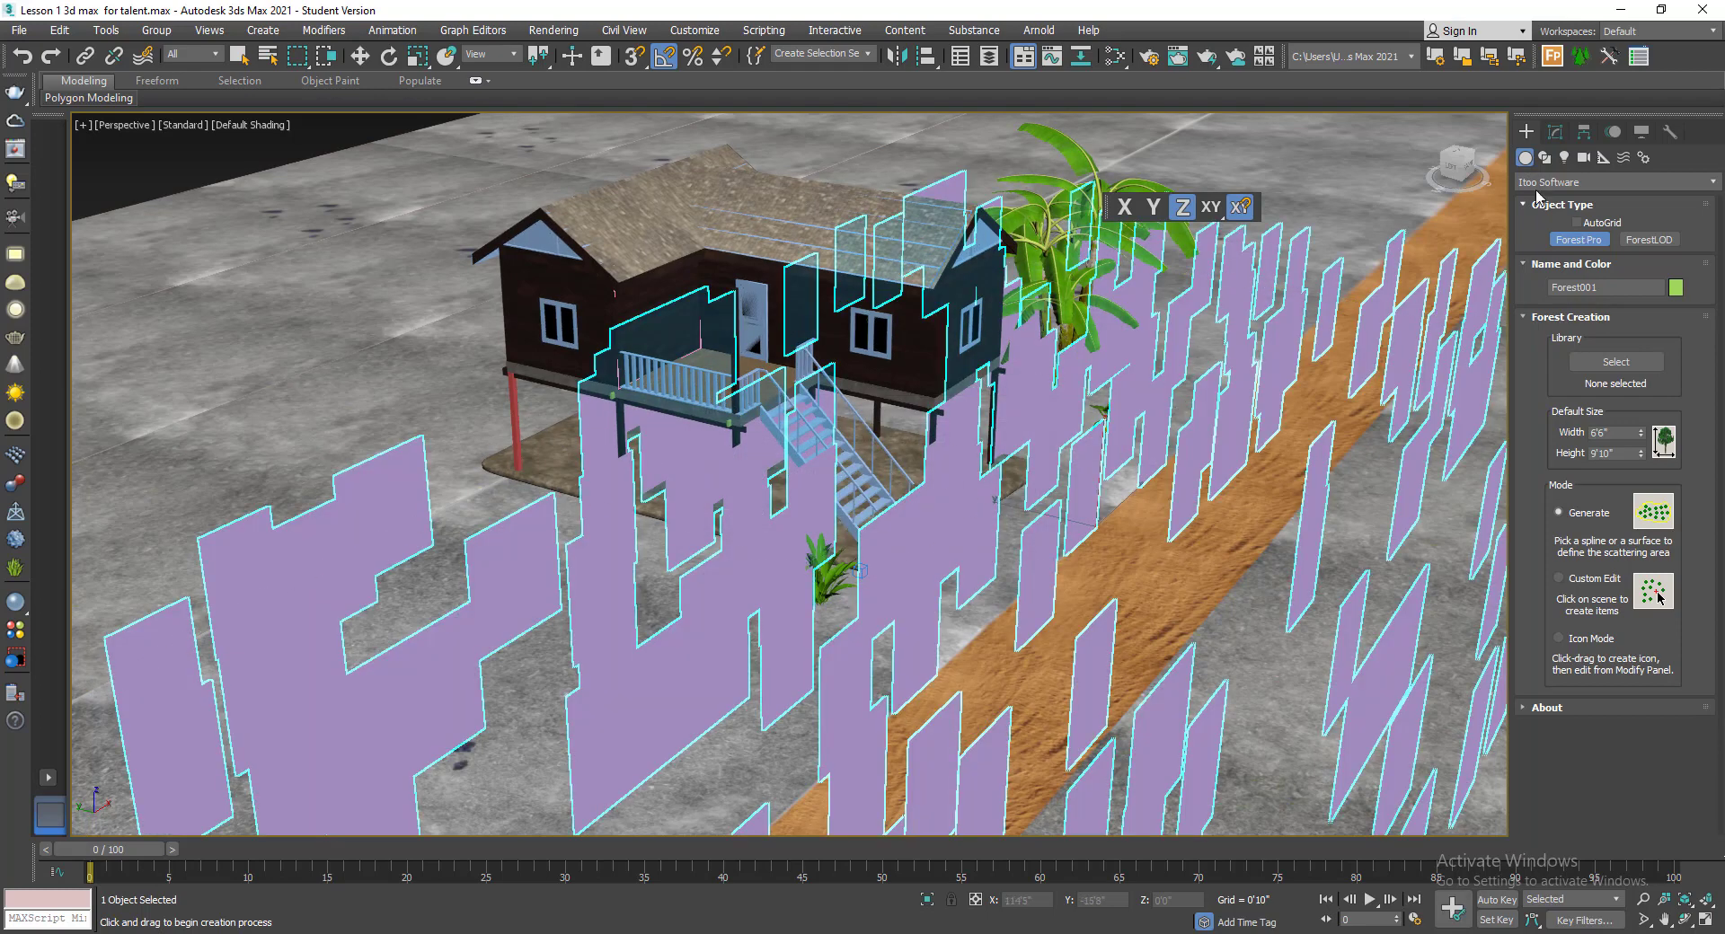
- Show the Forest object's parameters in a widened multi-column command panel and expand its Geometry settings
scroll(813, 453, down, 4)
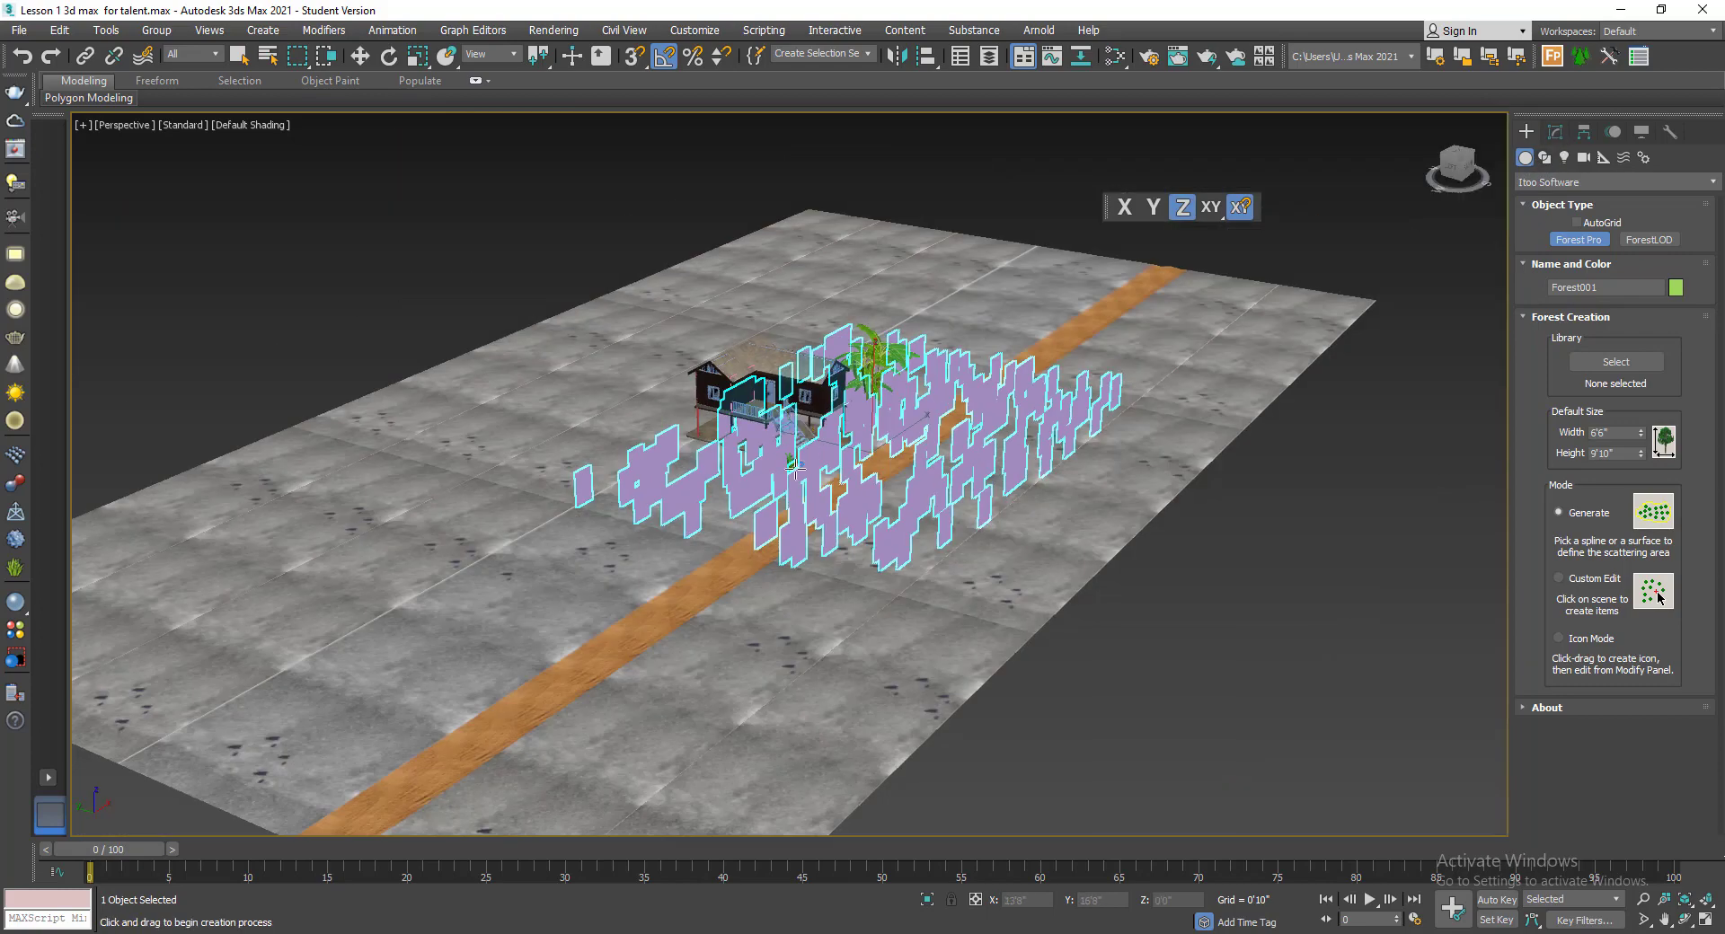
middle_drag(831, 481, 990, 518)
scroll(990, 519, down, 1)
middle_drag(485, 507, 998, 473)
scroll(633, 505, up, 4)
click(1555, 137)
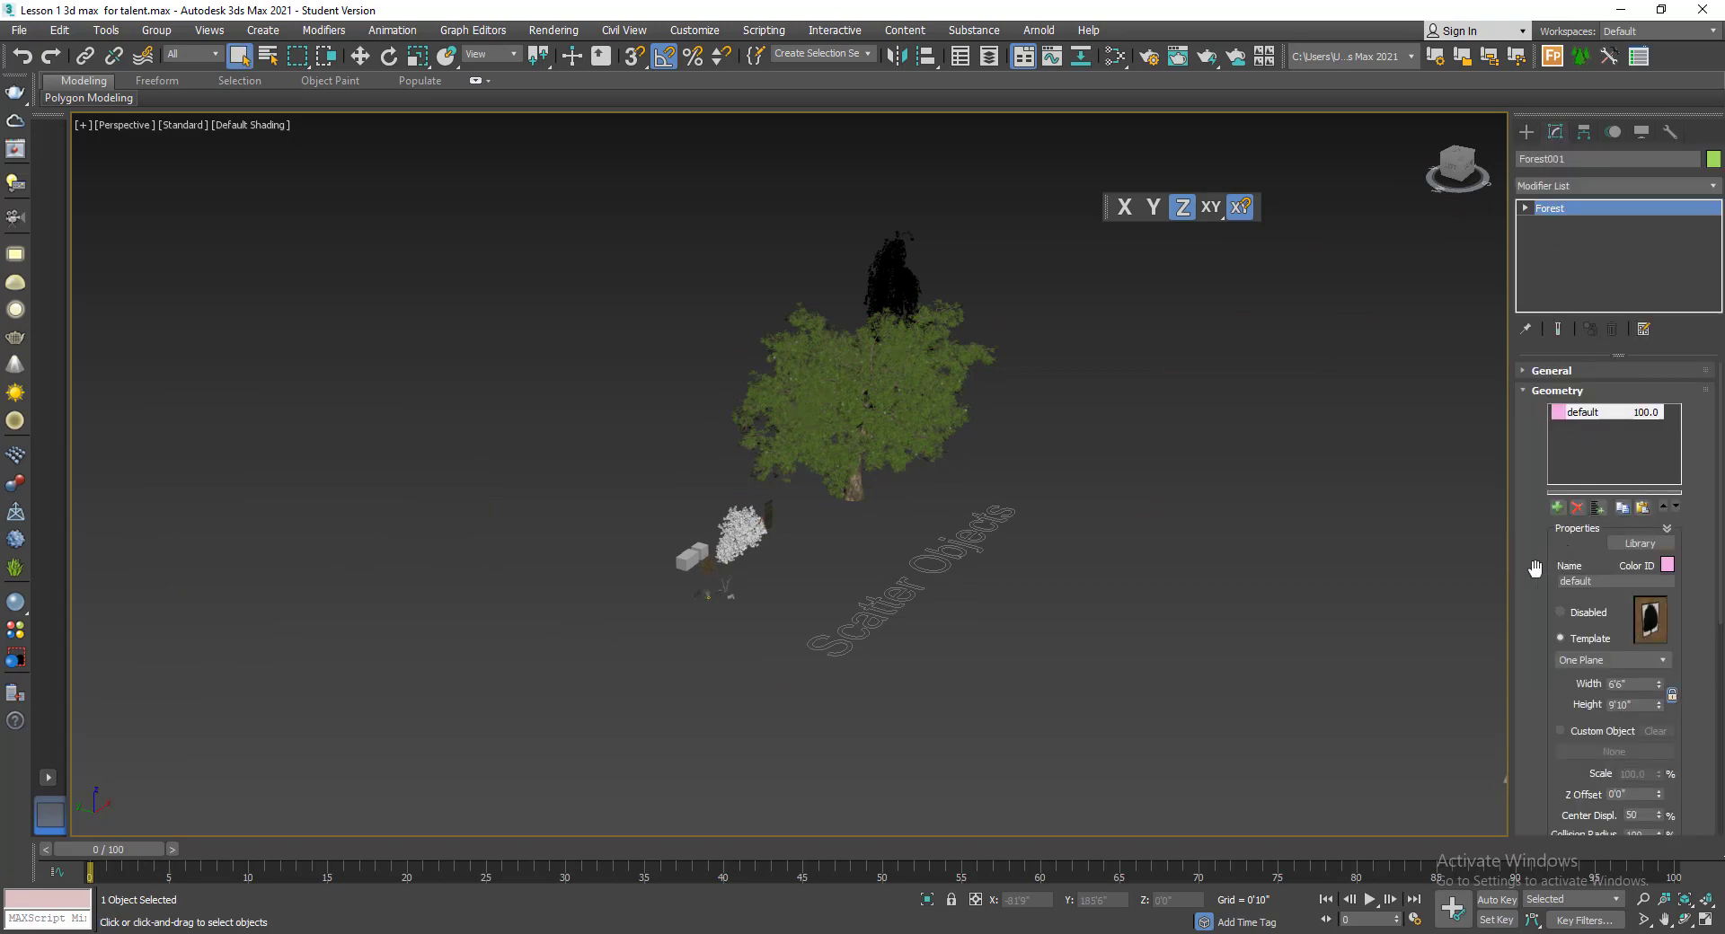
drag(1509, 572, 1267, 551)
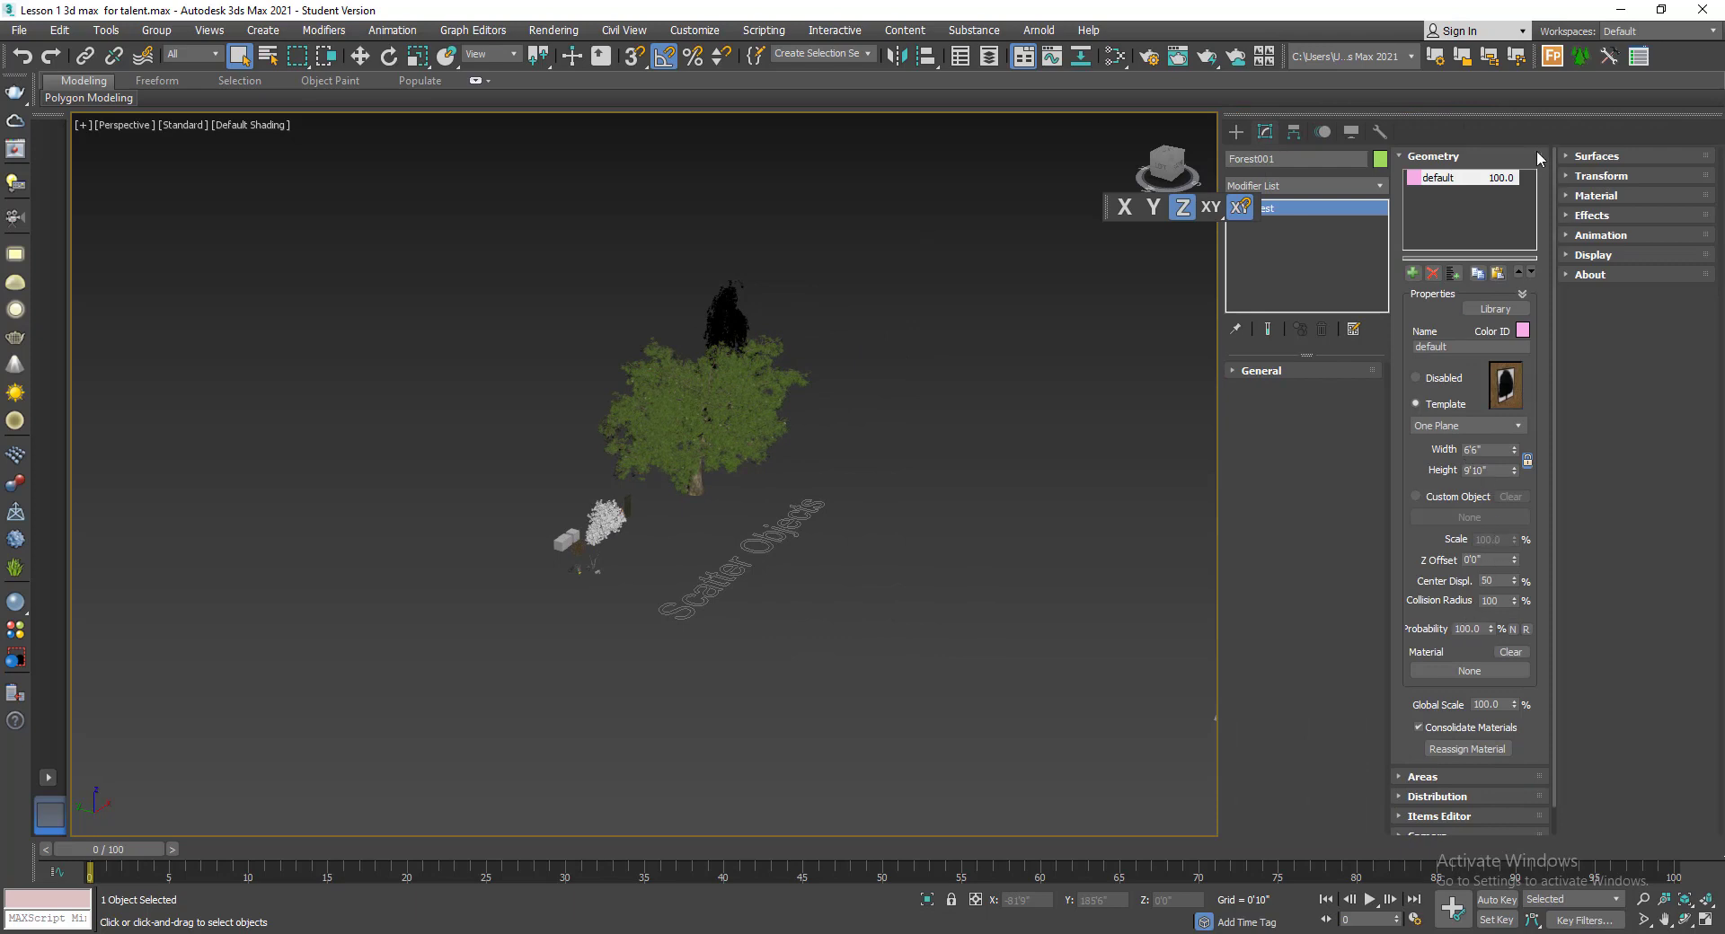
click(1486, 149)
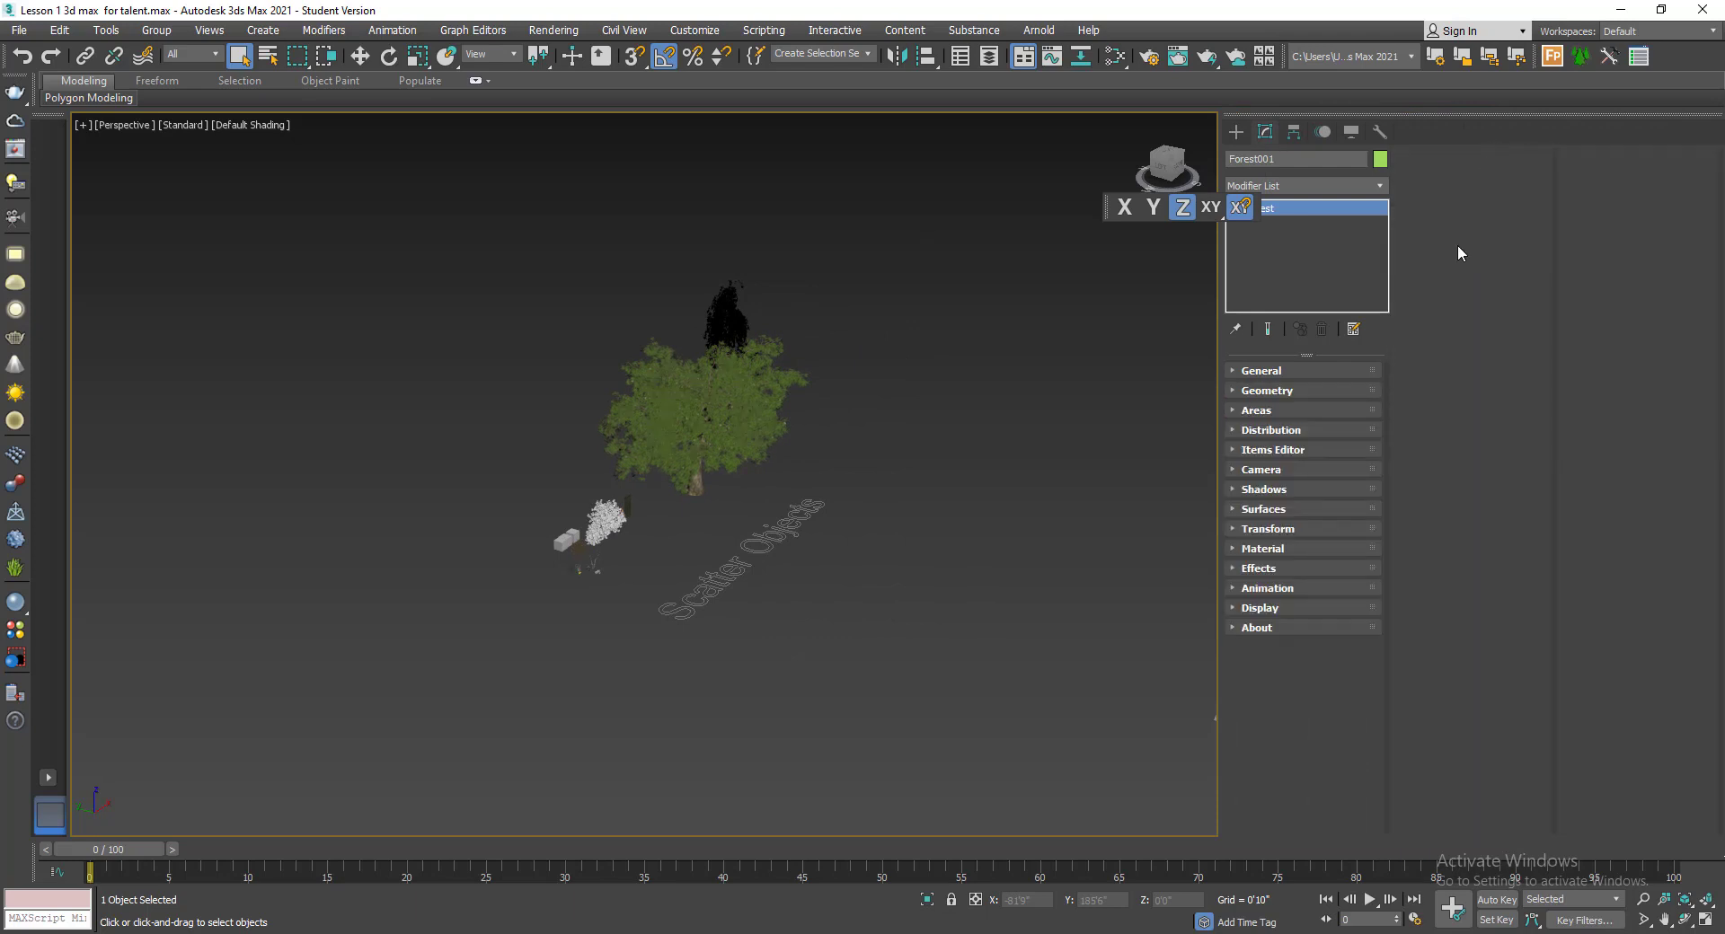
click(1308, 410)
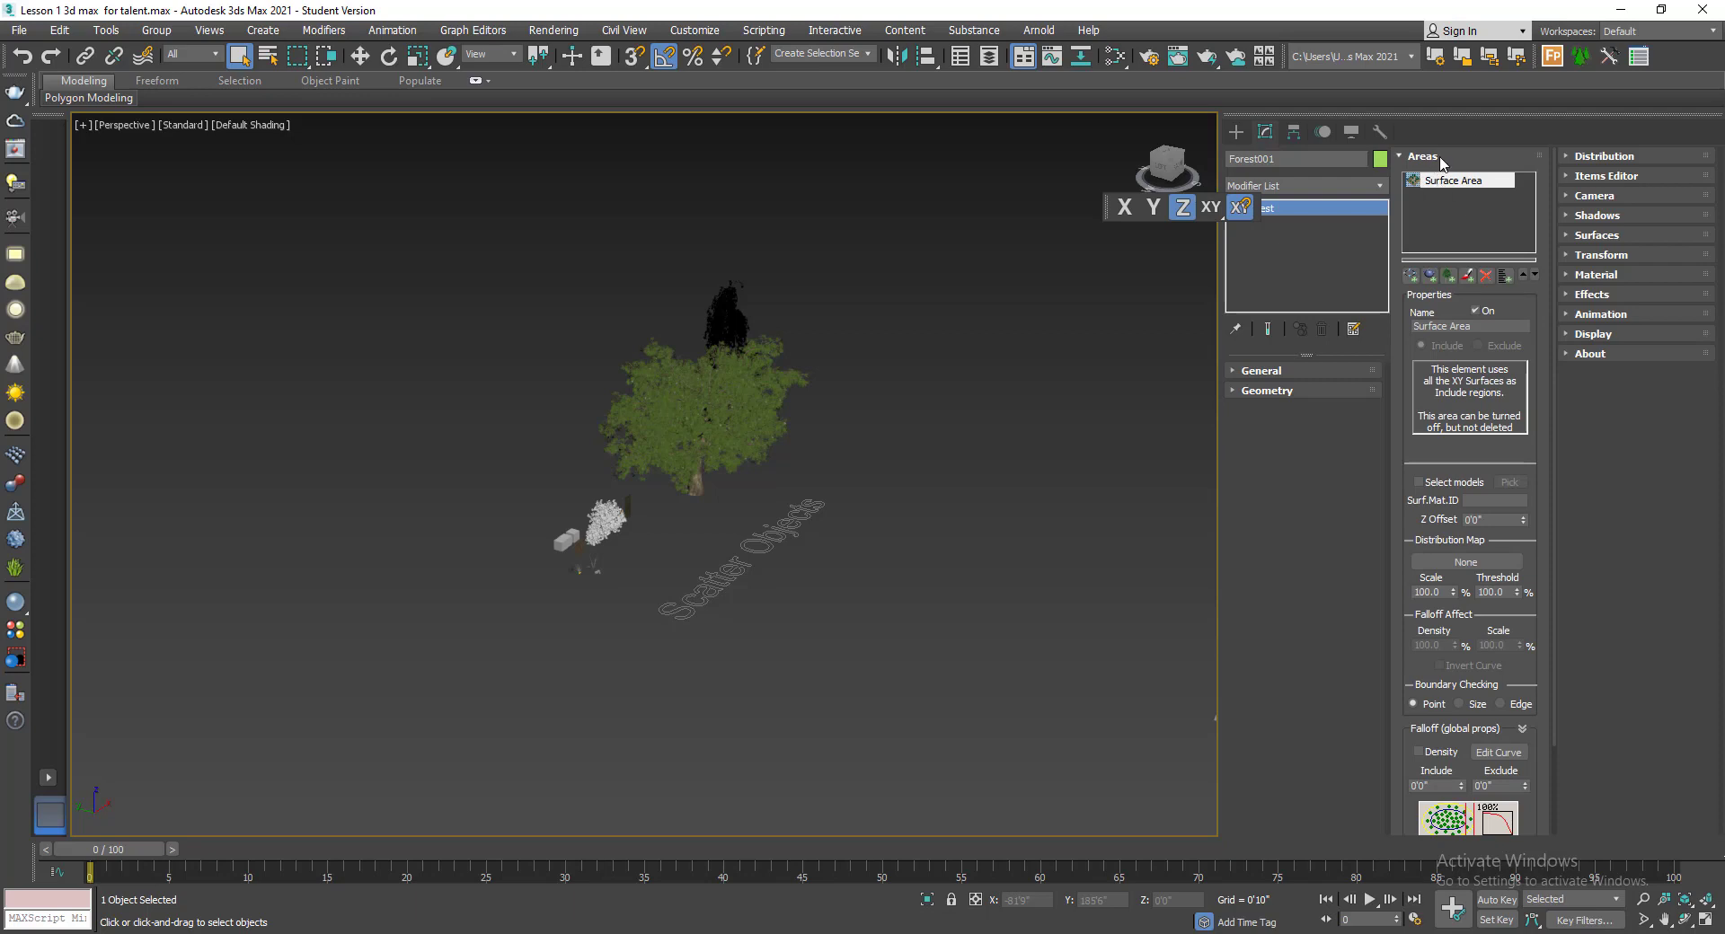
click(1441, 158)
click(1302, 392)
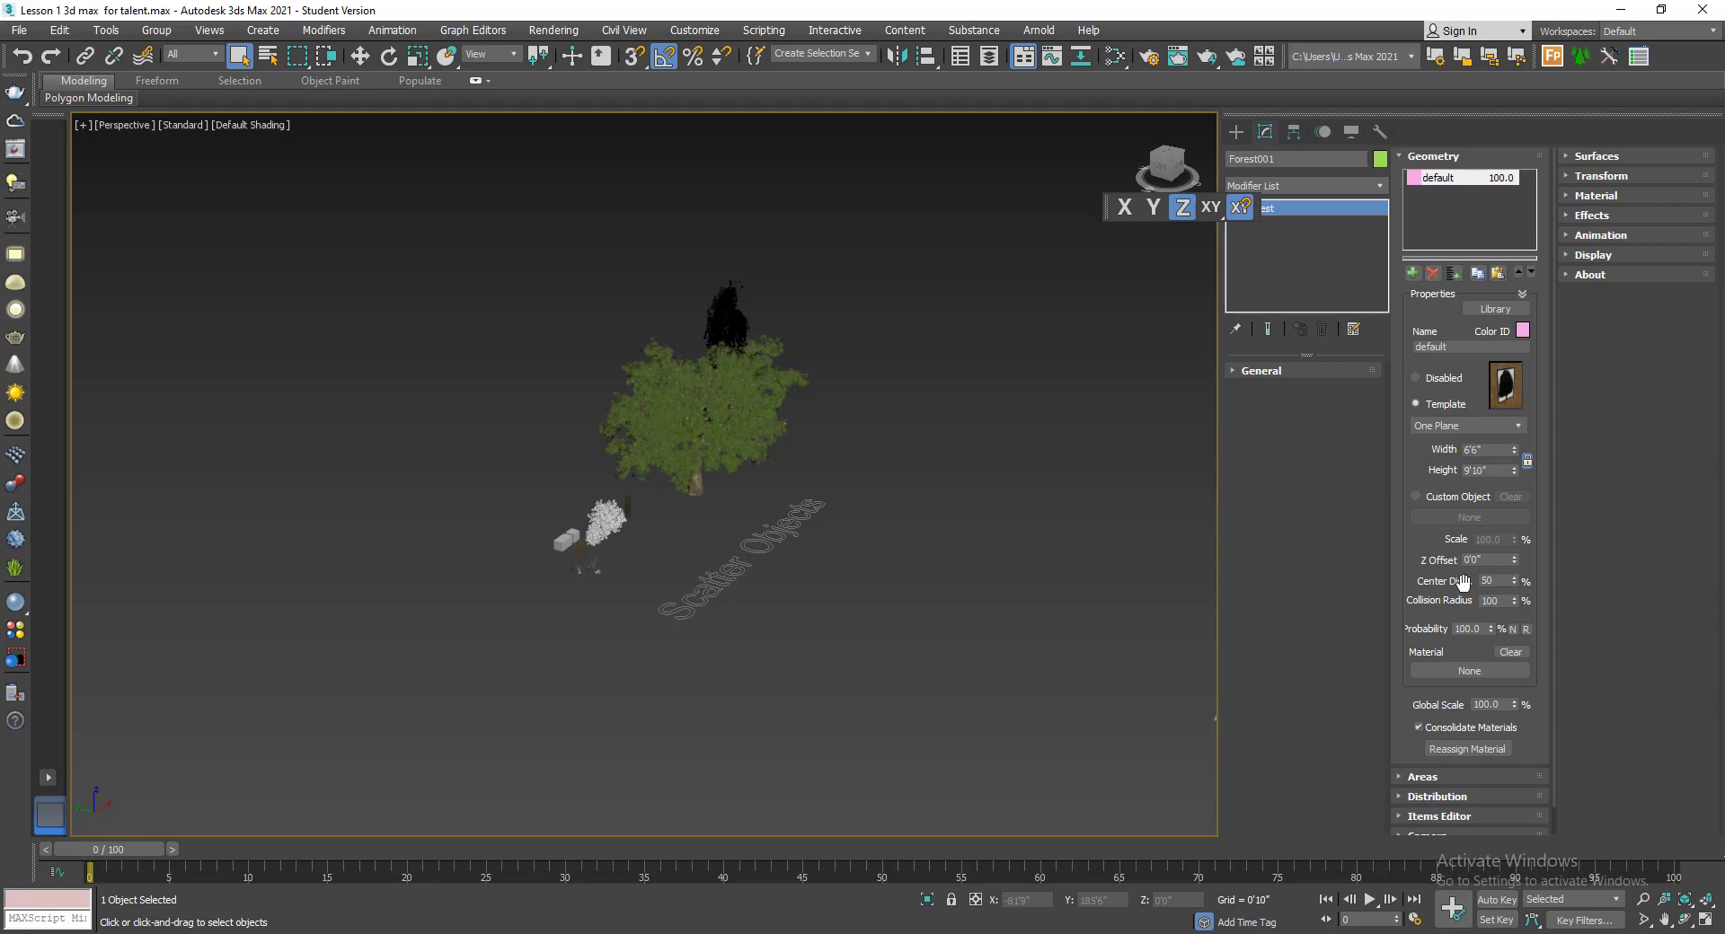
- Use the small round wild-grass a1 01 clump as the Forest's custom object, declining the Cloud Point display and render-time animation options
click(1431, 494)
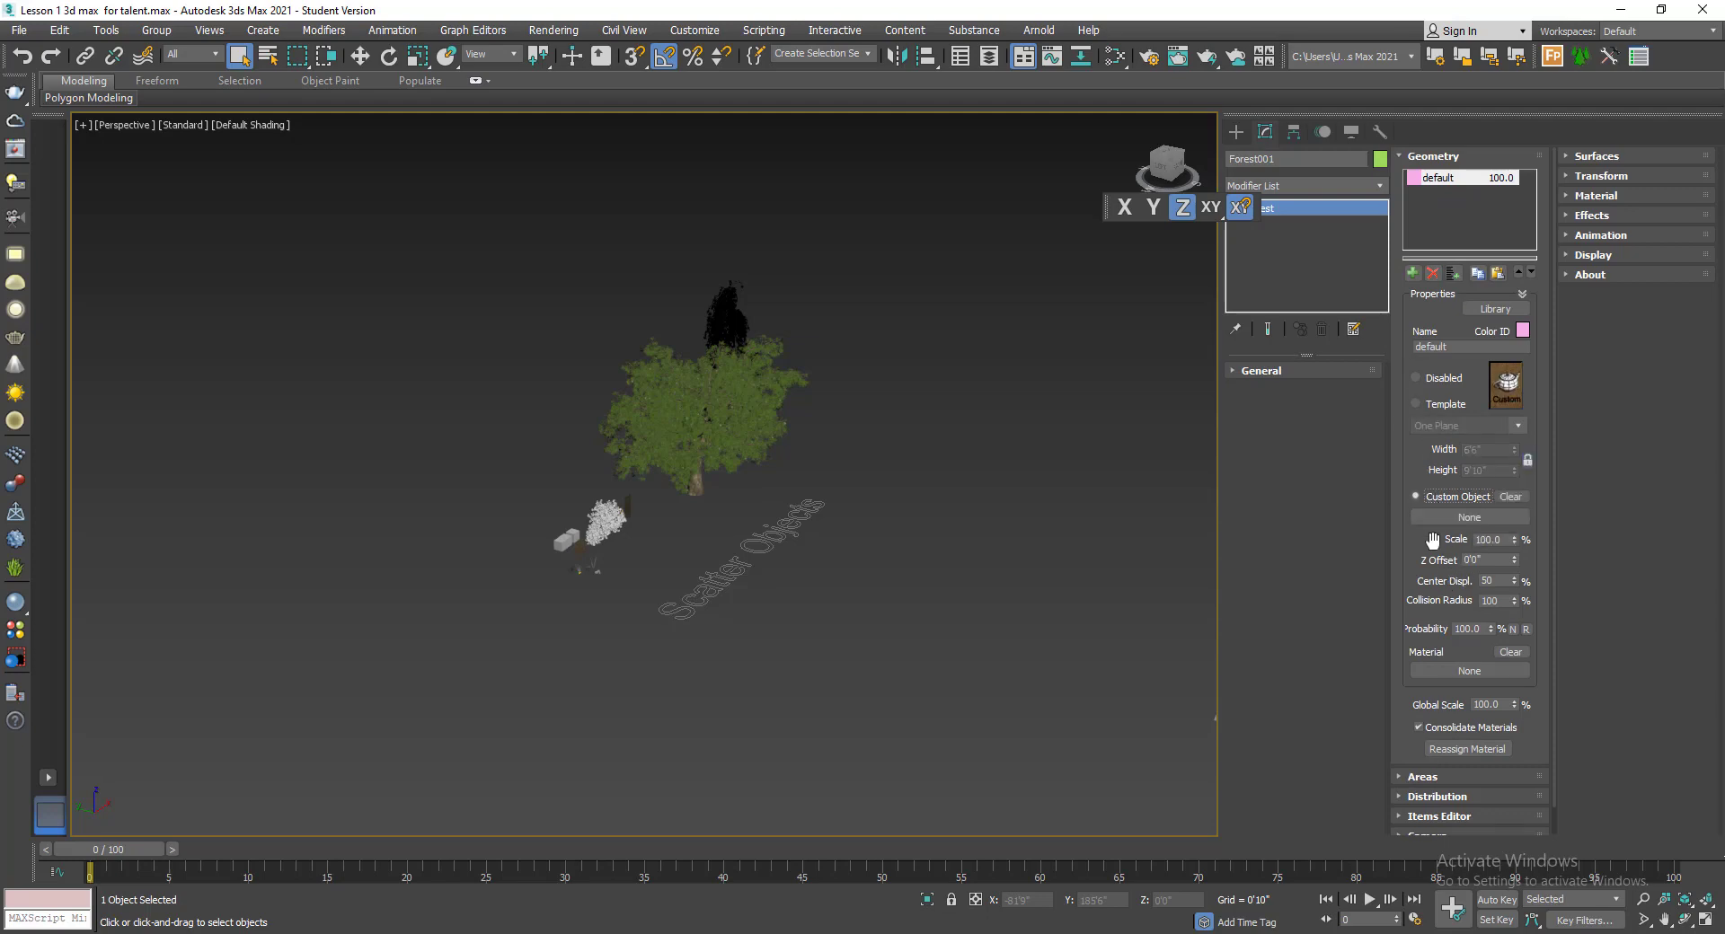
click(1437, 517)
scroll(608, 566, up, 8)
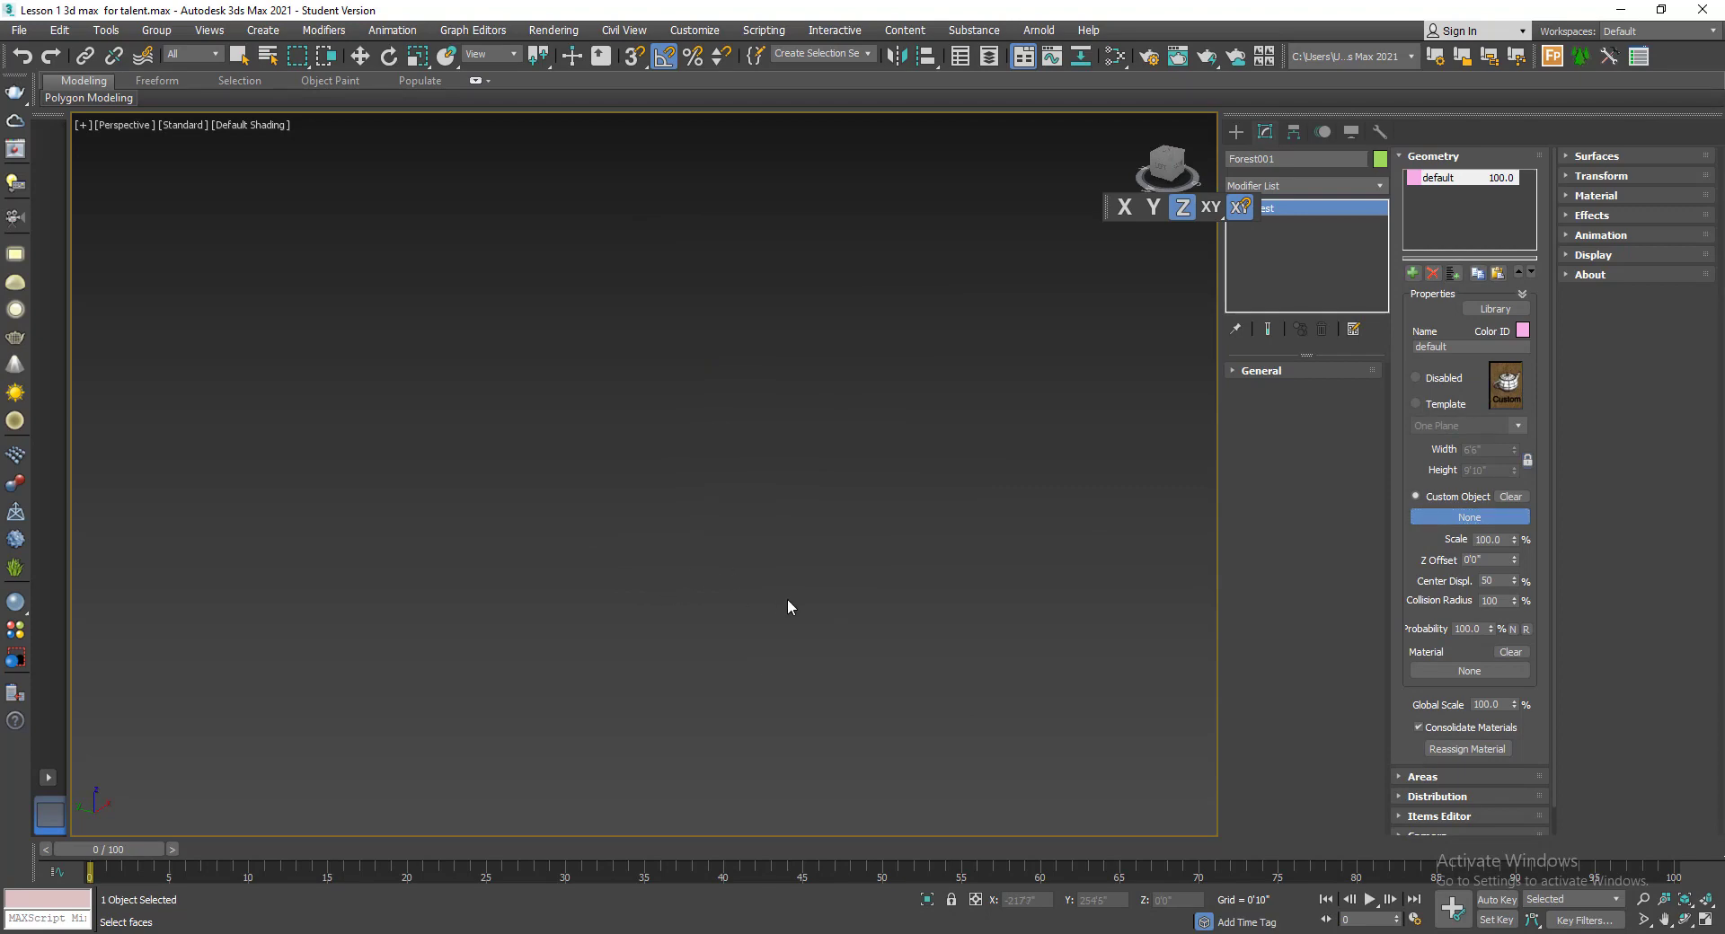
scroll(742, 619, down, 10)
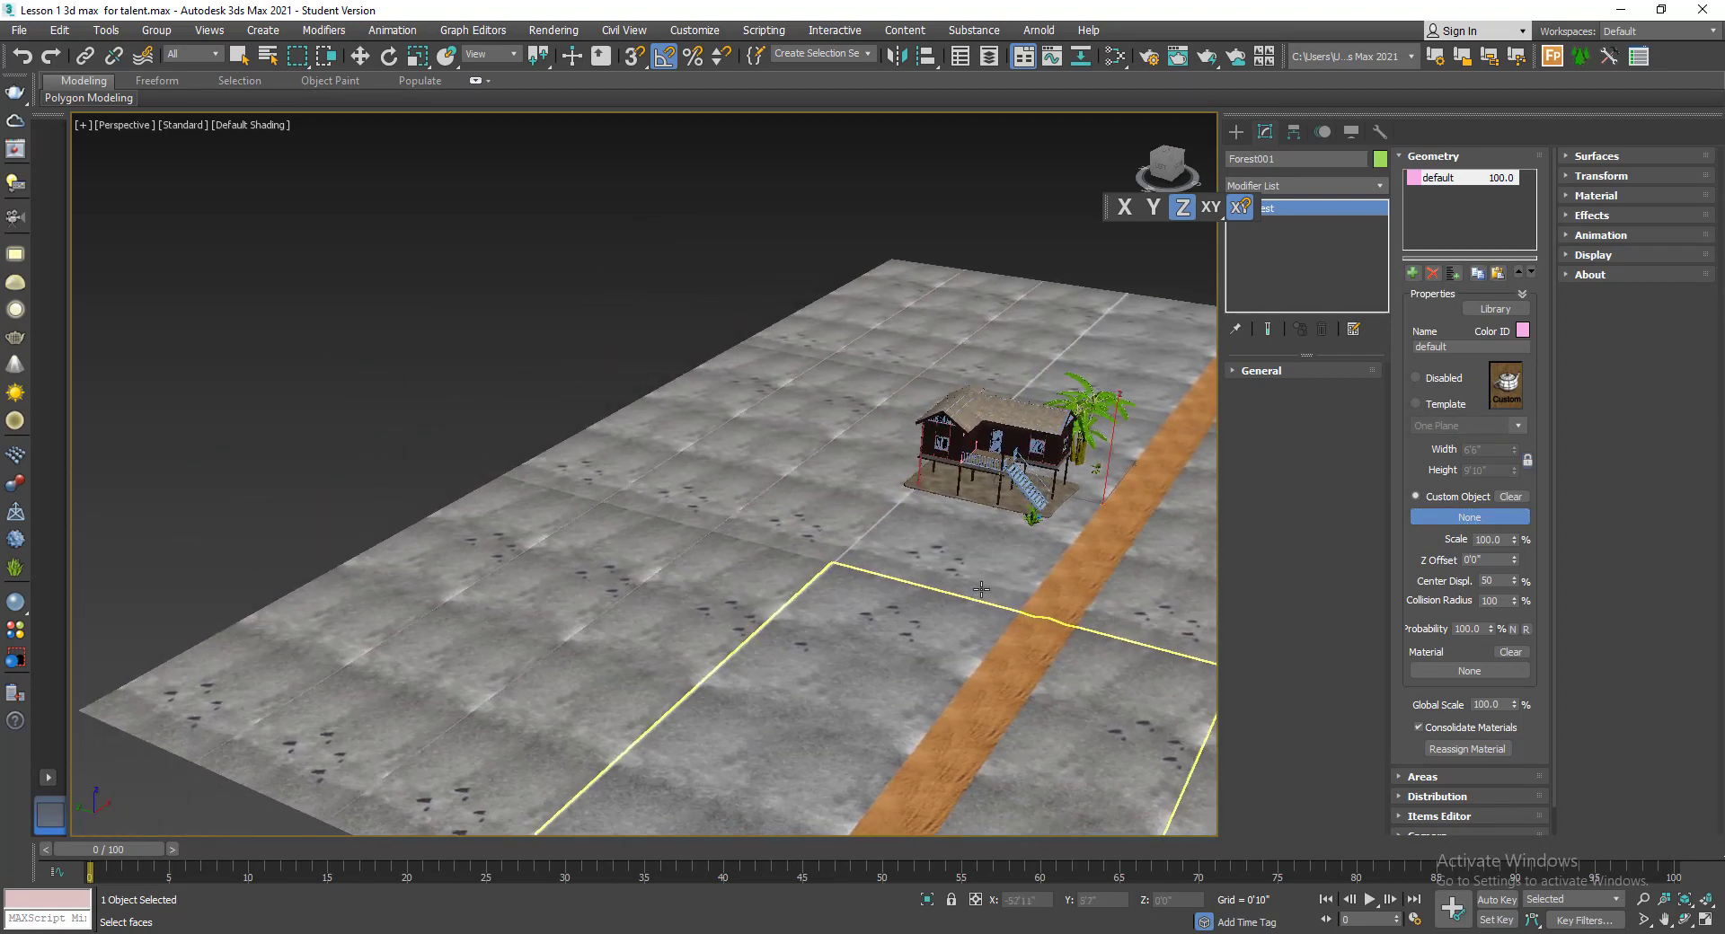
scroll(646, 580, up, 5)
scroll(558, 608, up, 5)
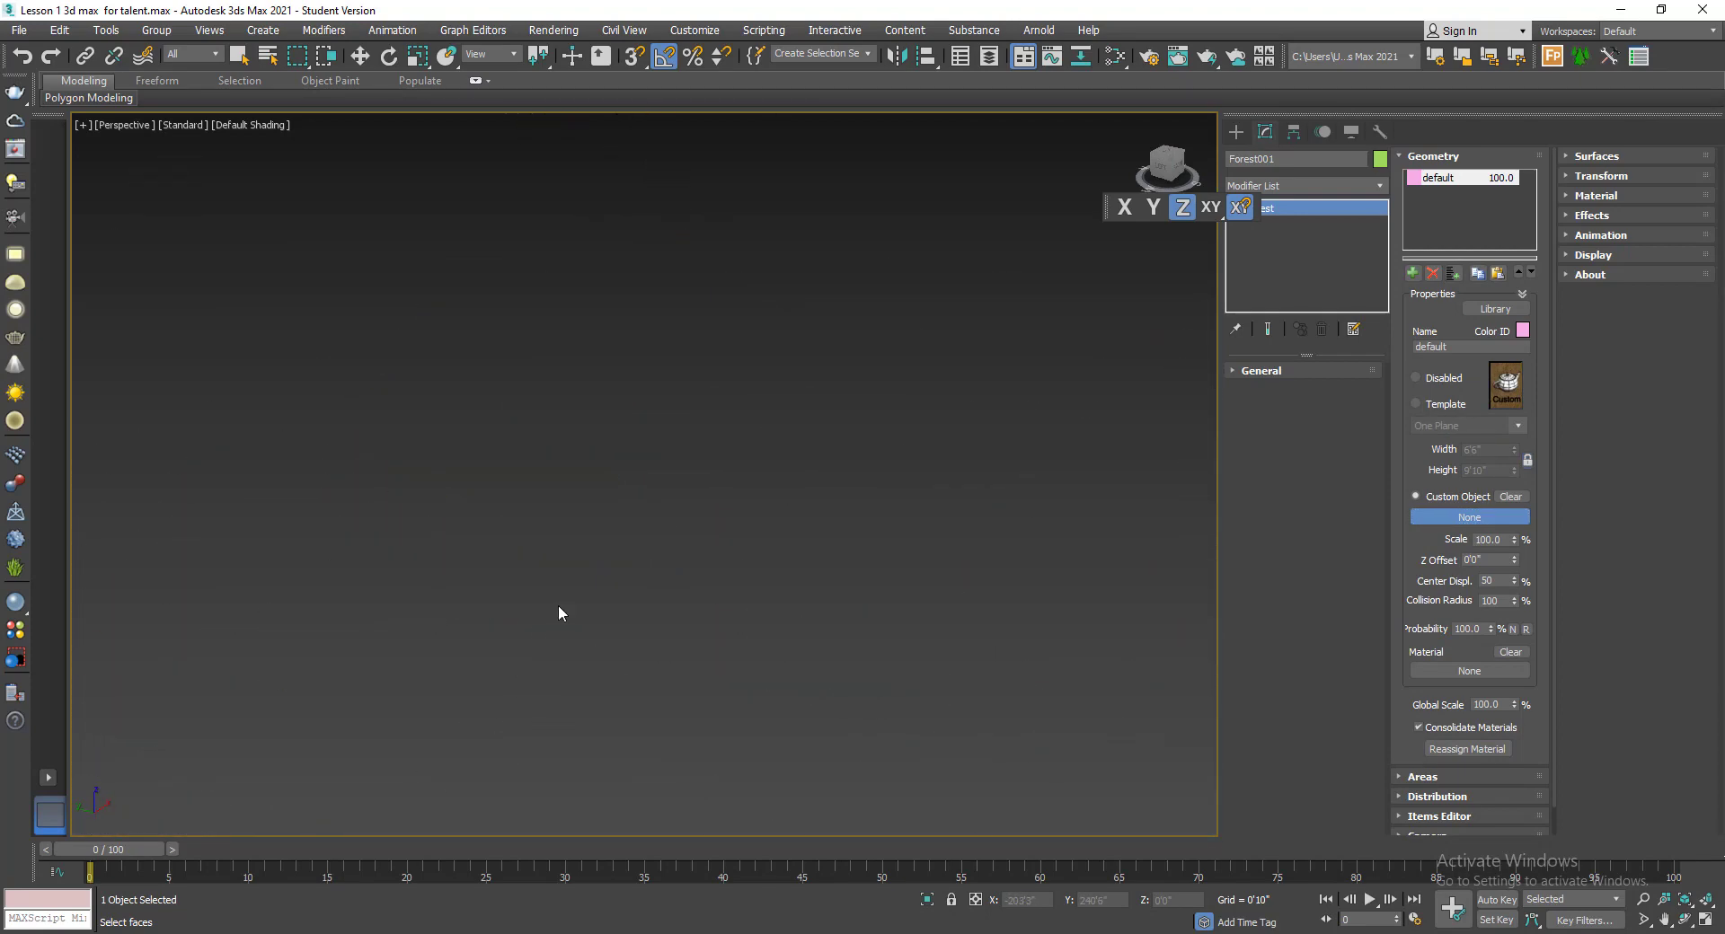
key(z)
middle_drag(559, 606, 1384, 678)
scroll(289, 722, up, 8)
scroll(506, 703, down, 10)
scroll(584, 705, up, 6)
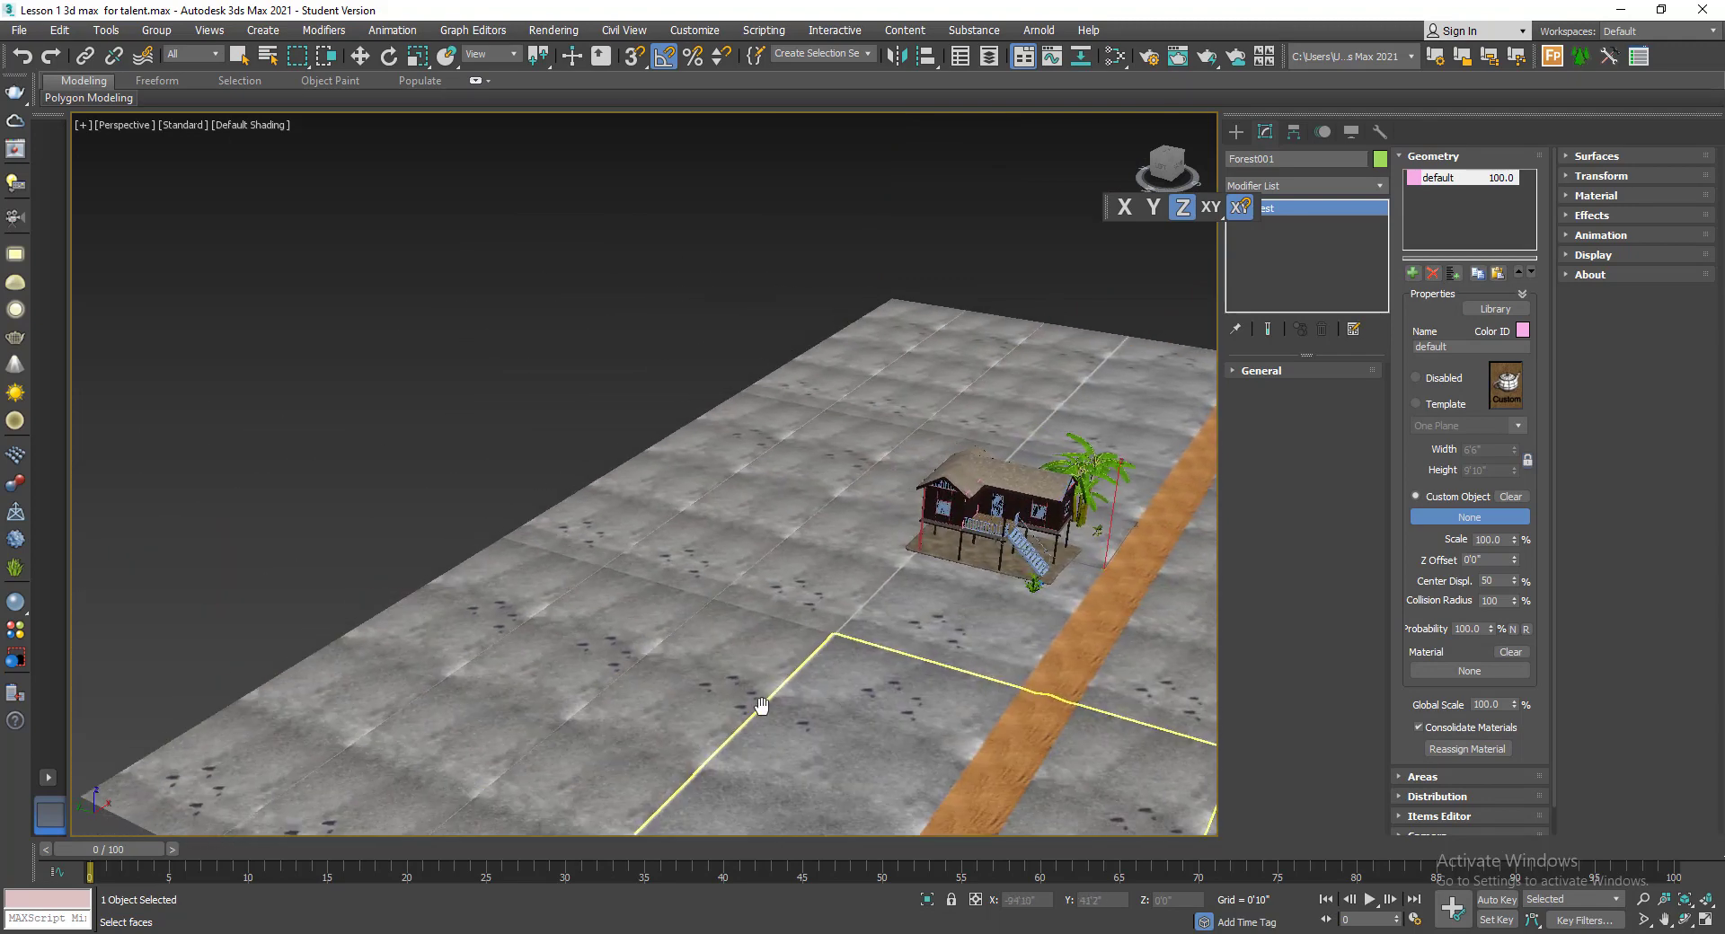
scroll(665, 708, up, 10)
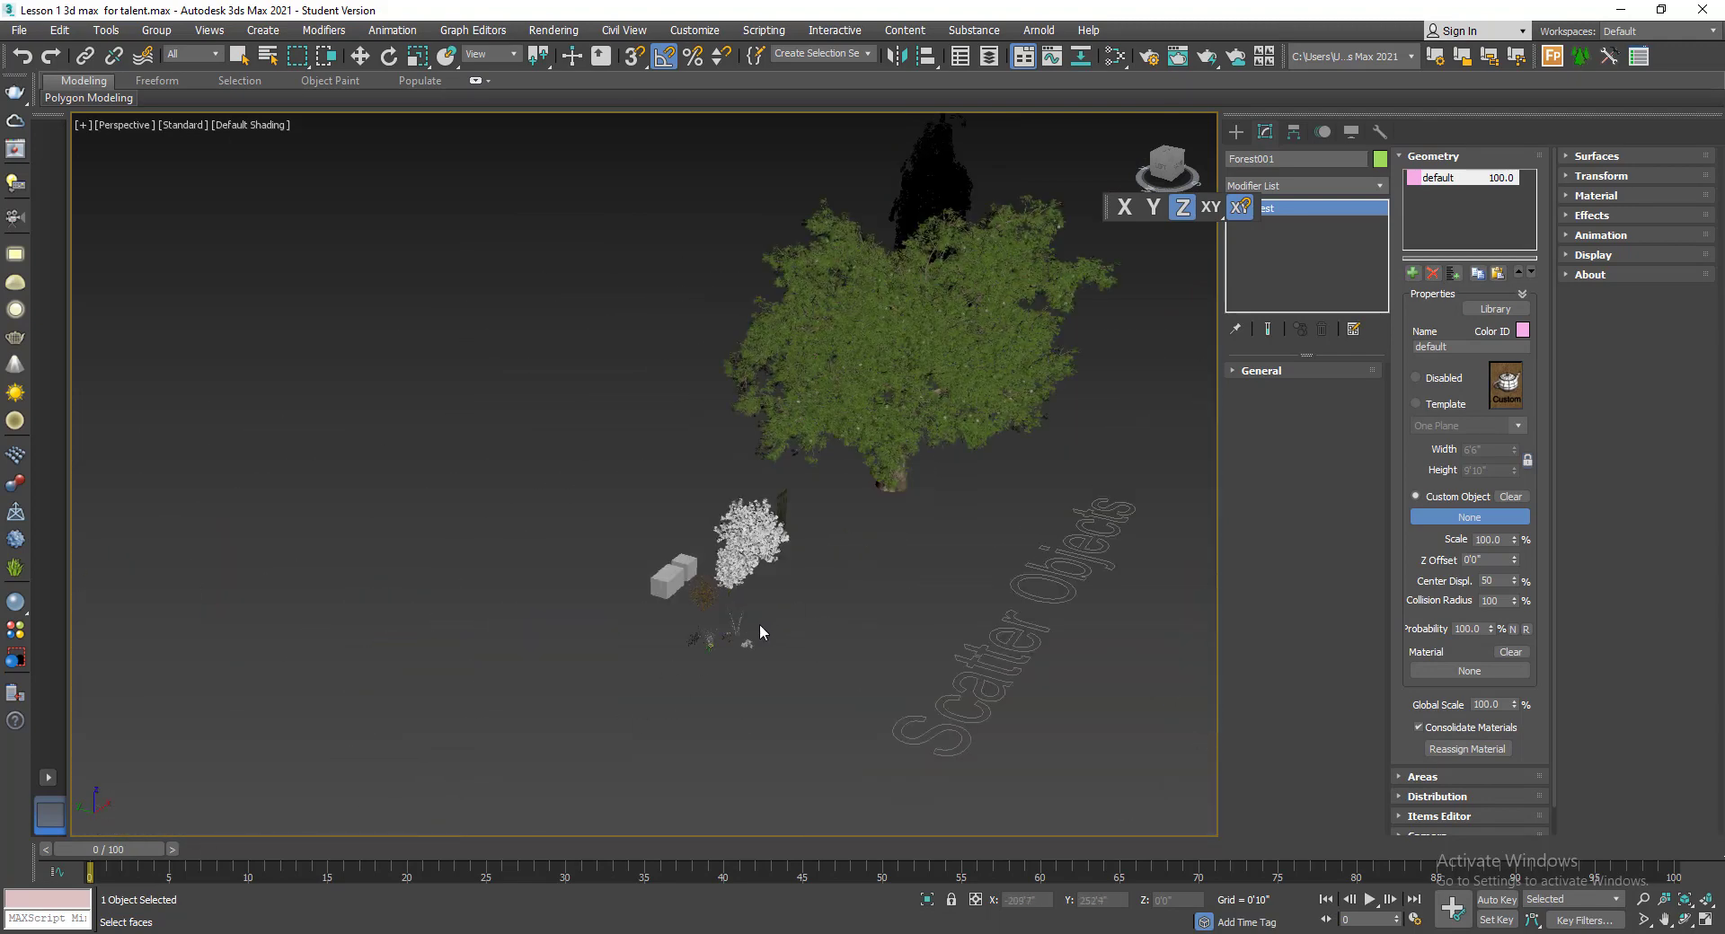
scroll(744, 643, up, 5)
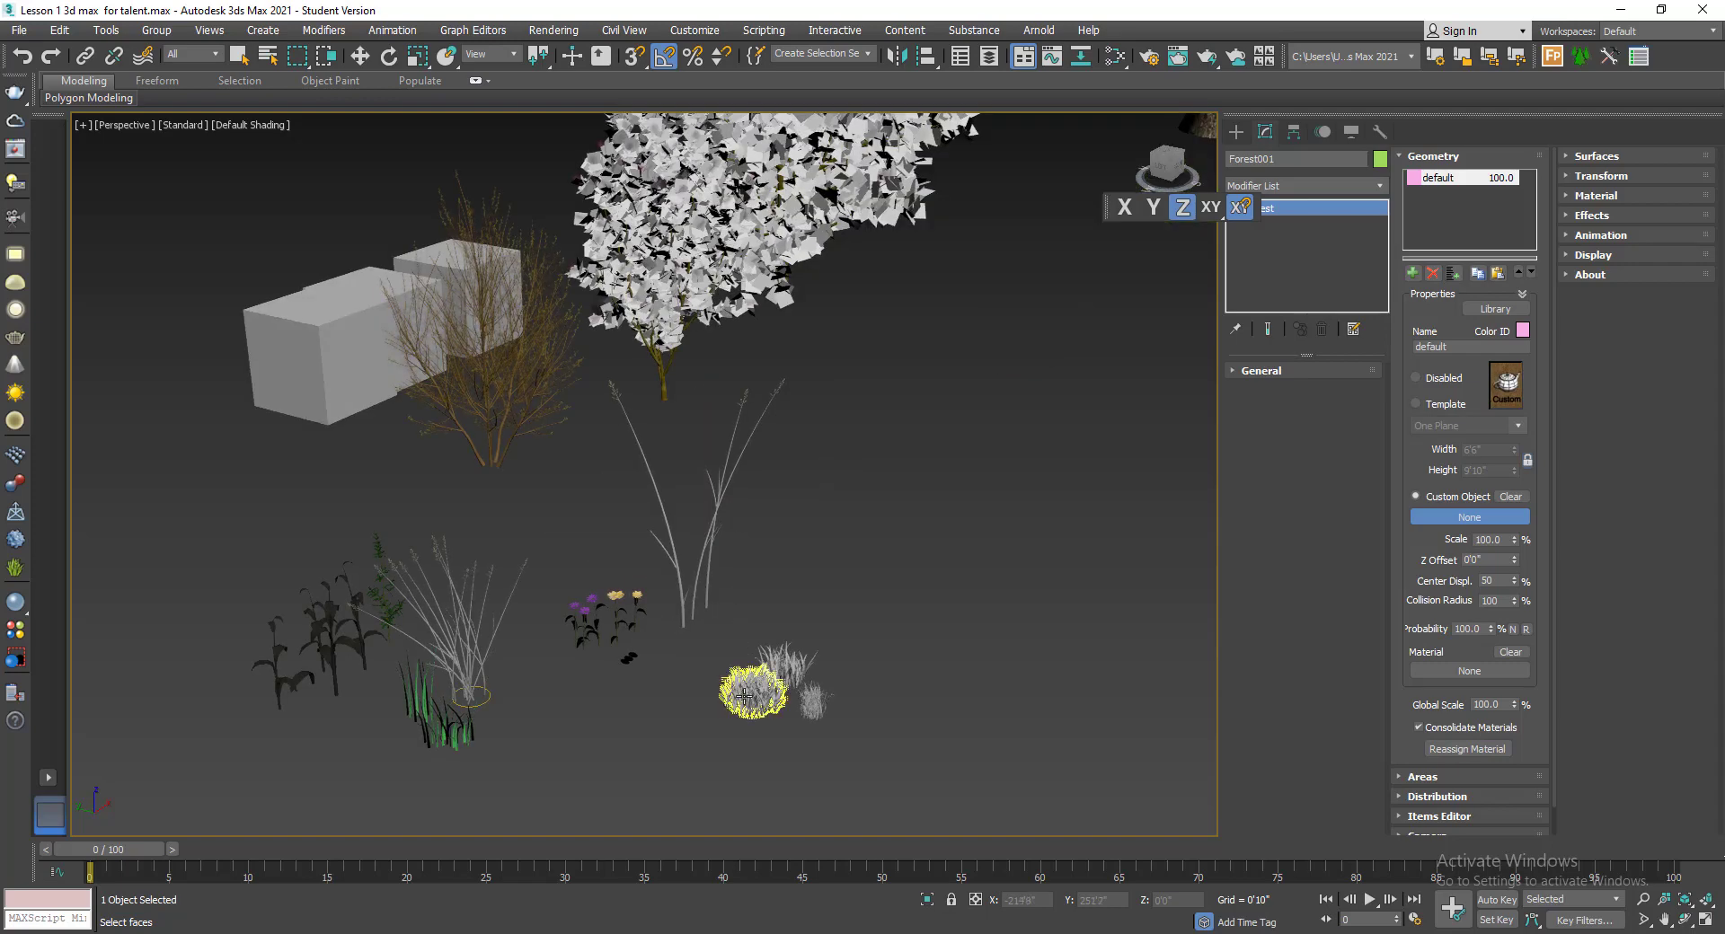
click(744, 694)
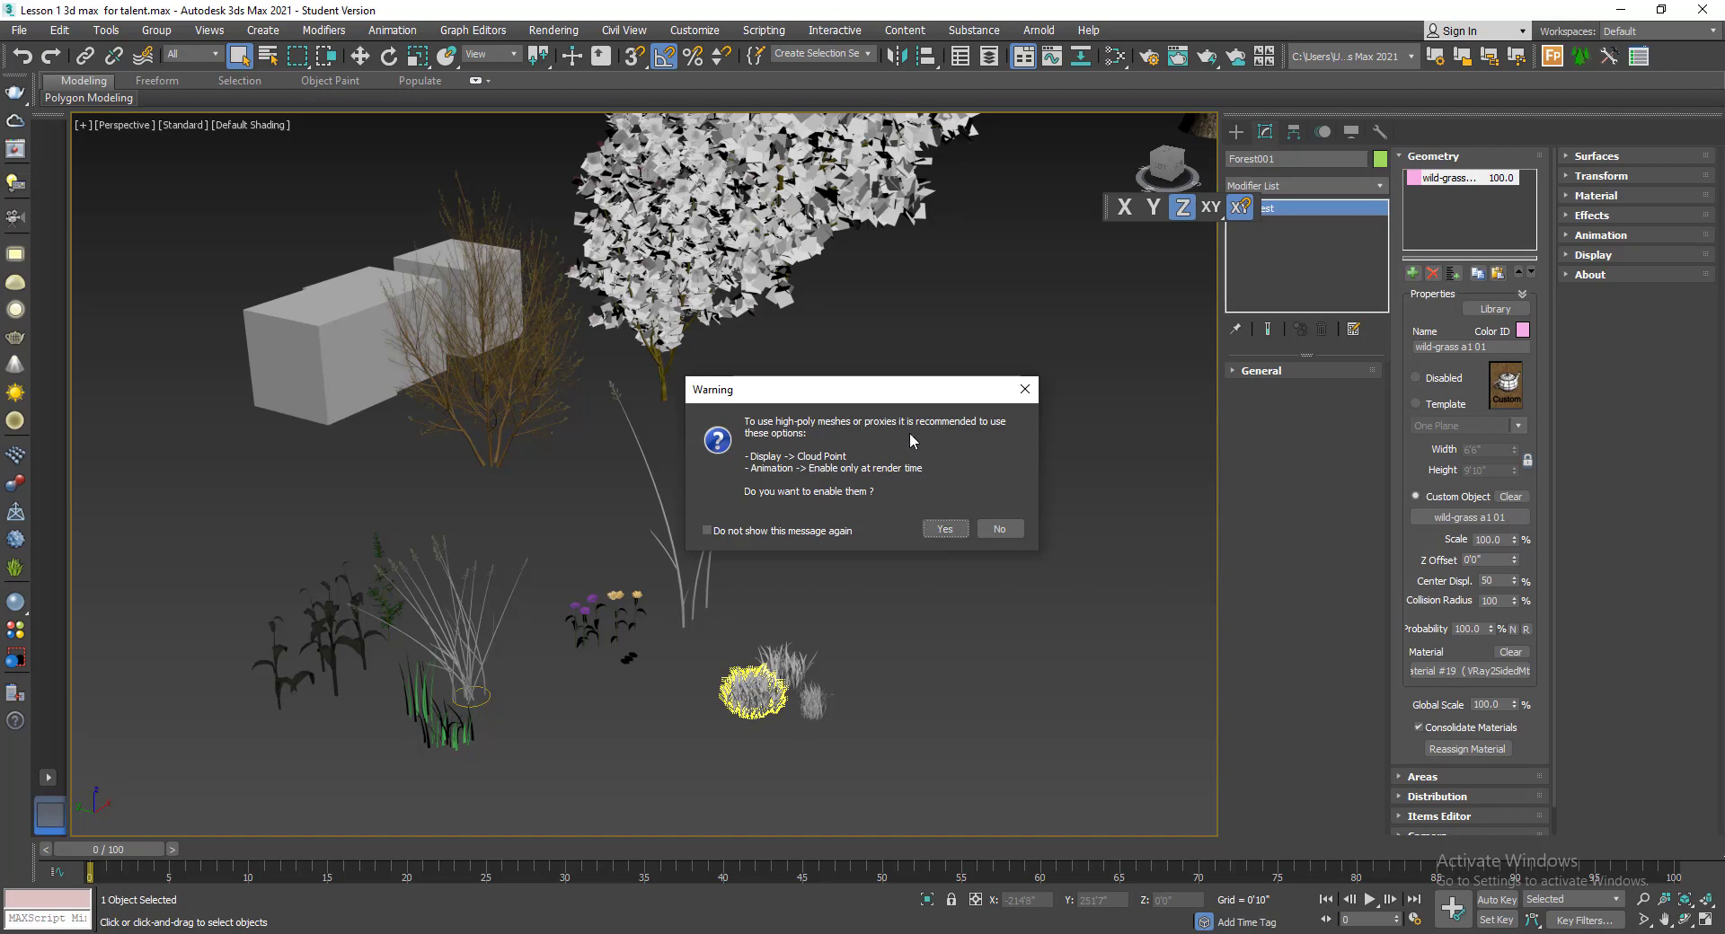
click(999, 529)
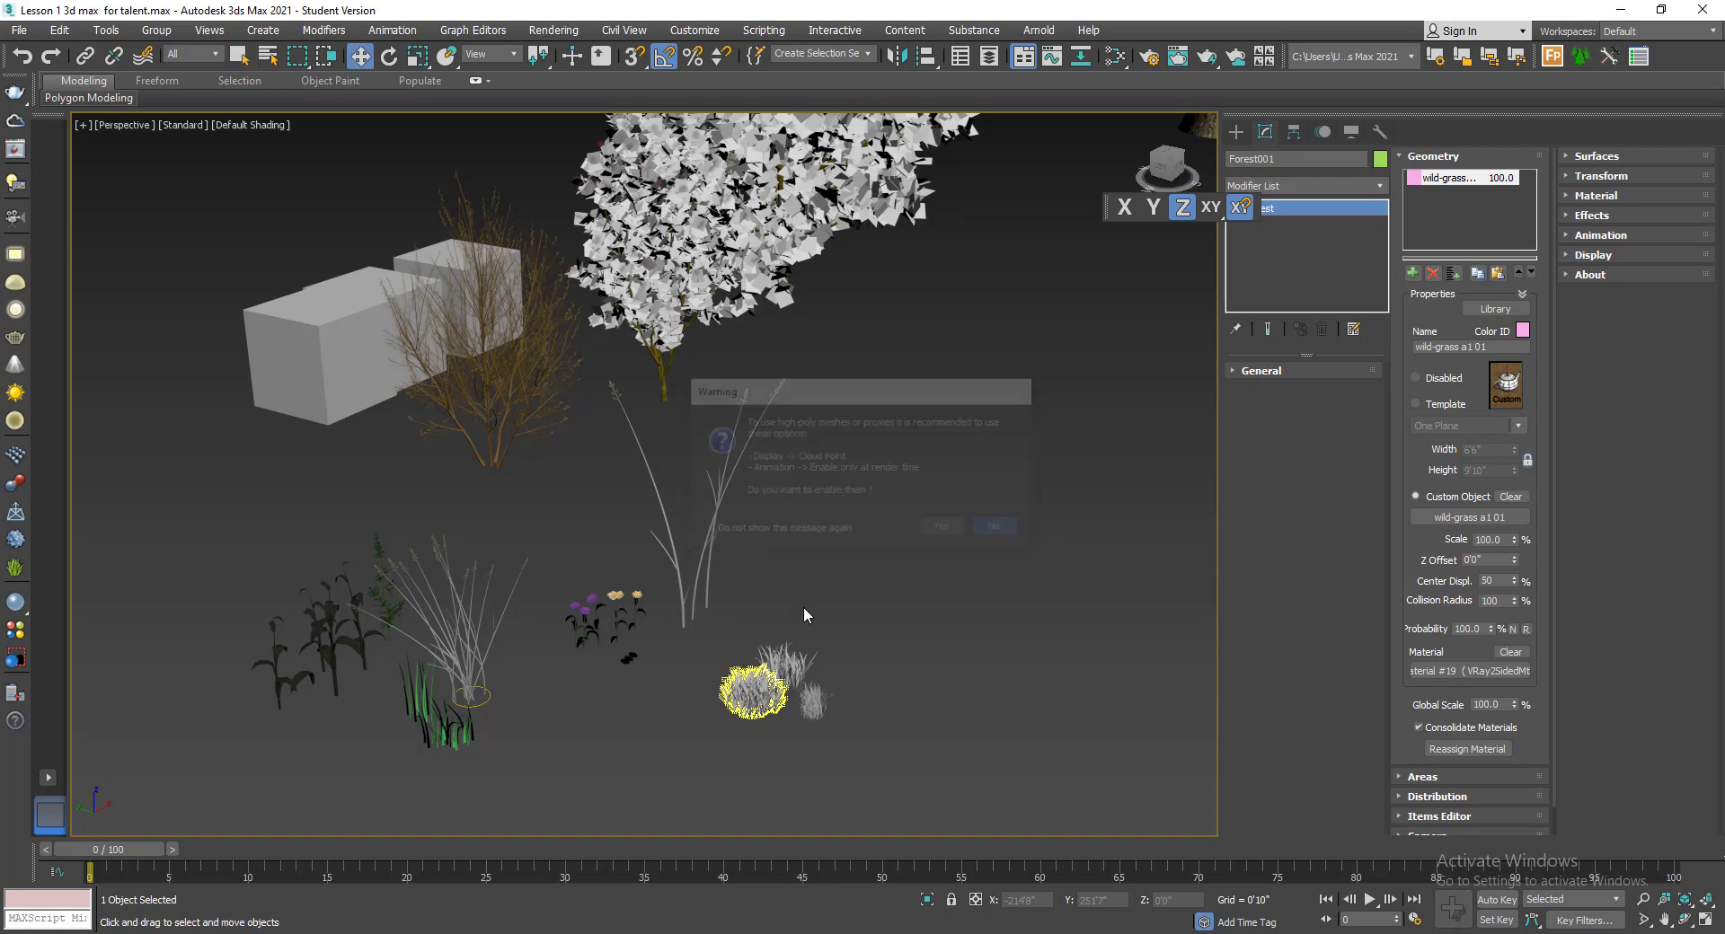
- Set the Forest's proxy shape to Thin Box and its viewport display to Mesh, checking the scattered grass up close
scroll(803, 606, down, 10)
scroll(818, 646, up, 15)
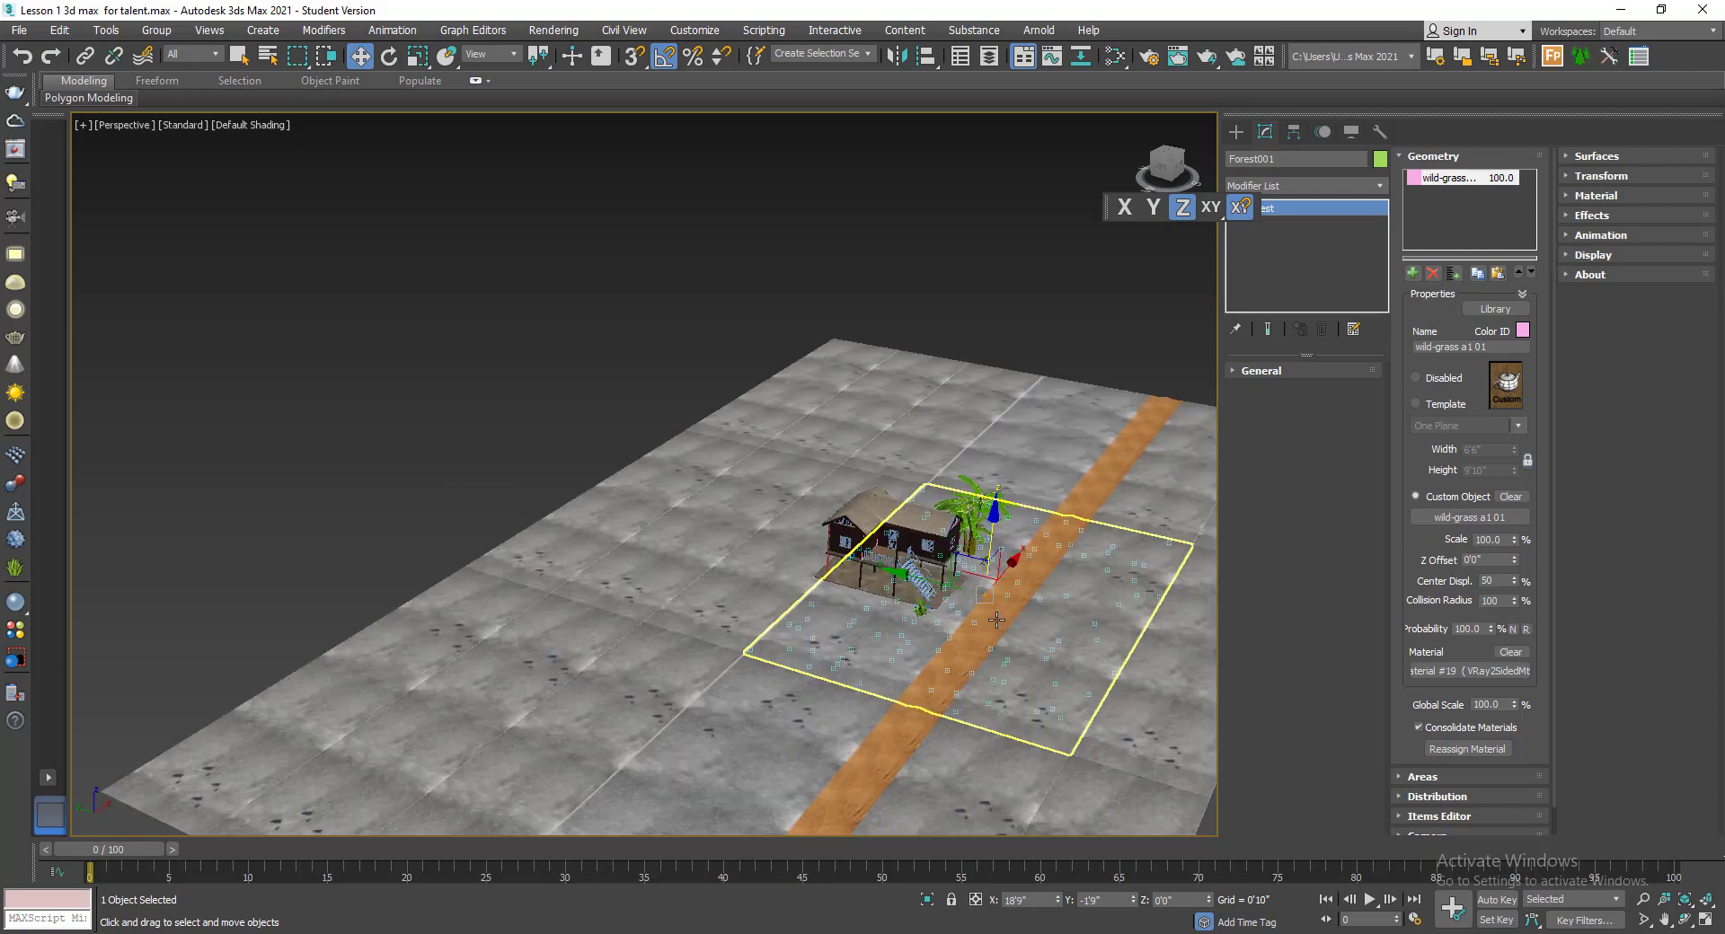
scroll(808, 633, down, 5)
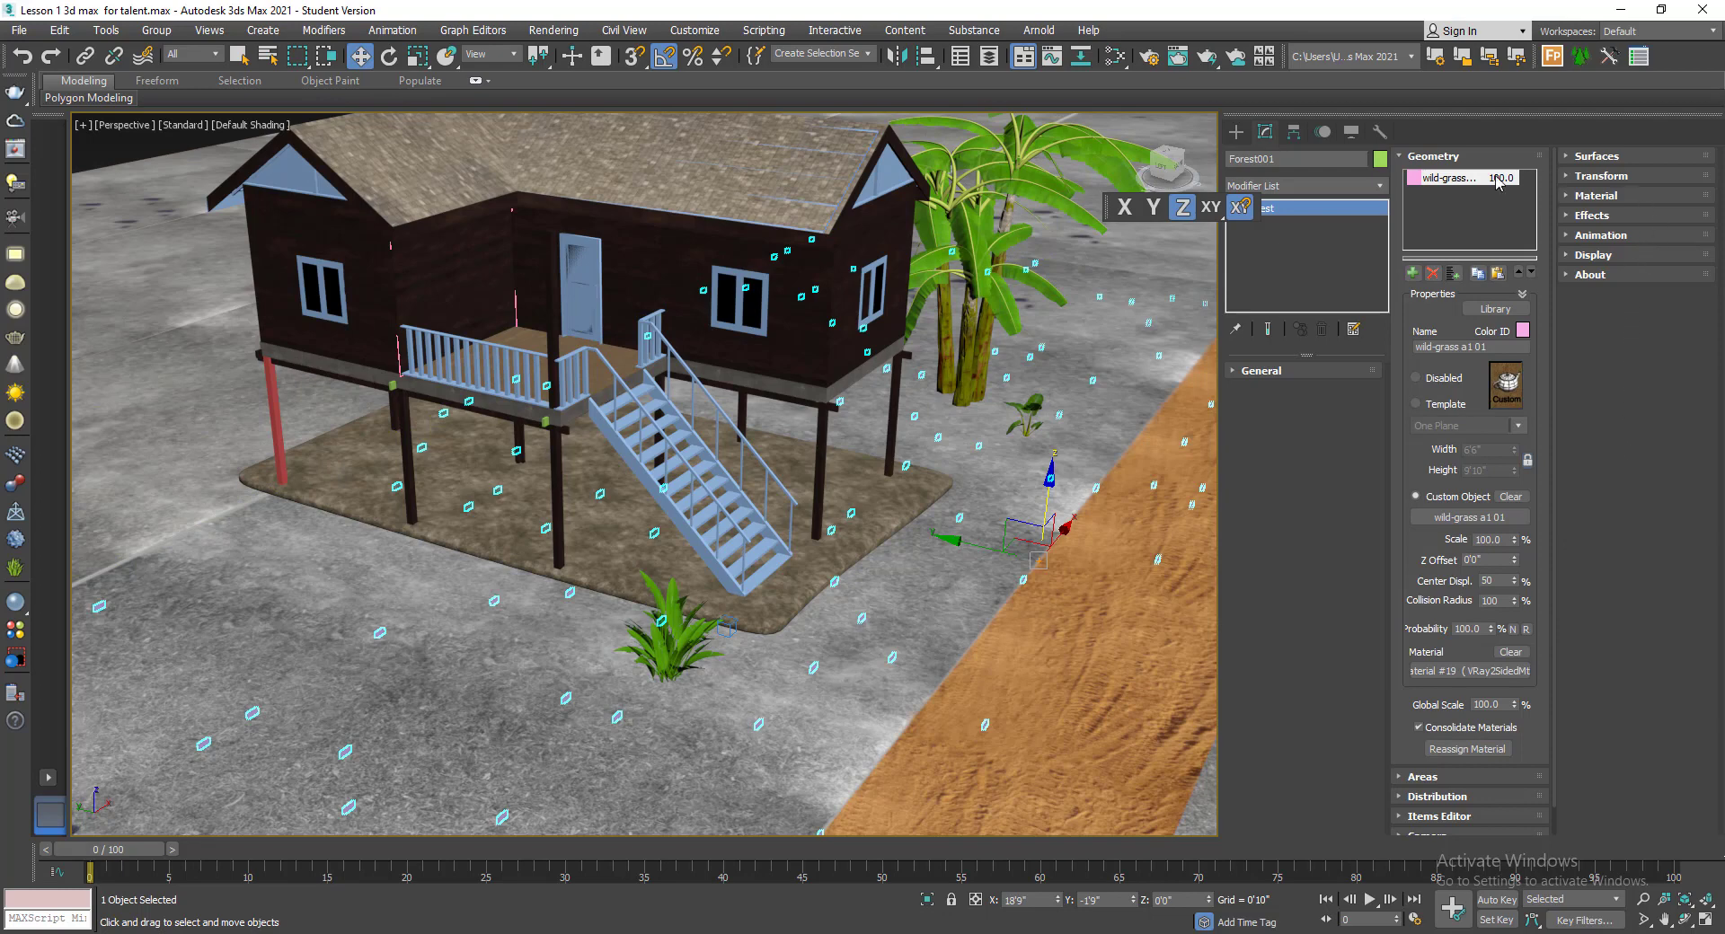
click(1471, 160)
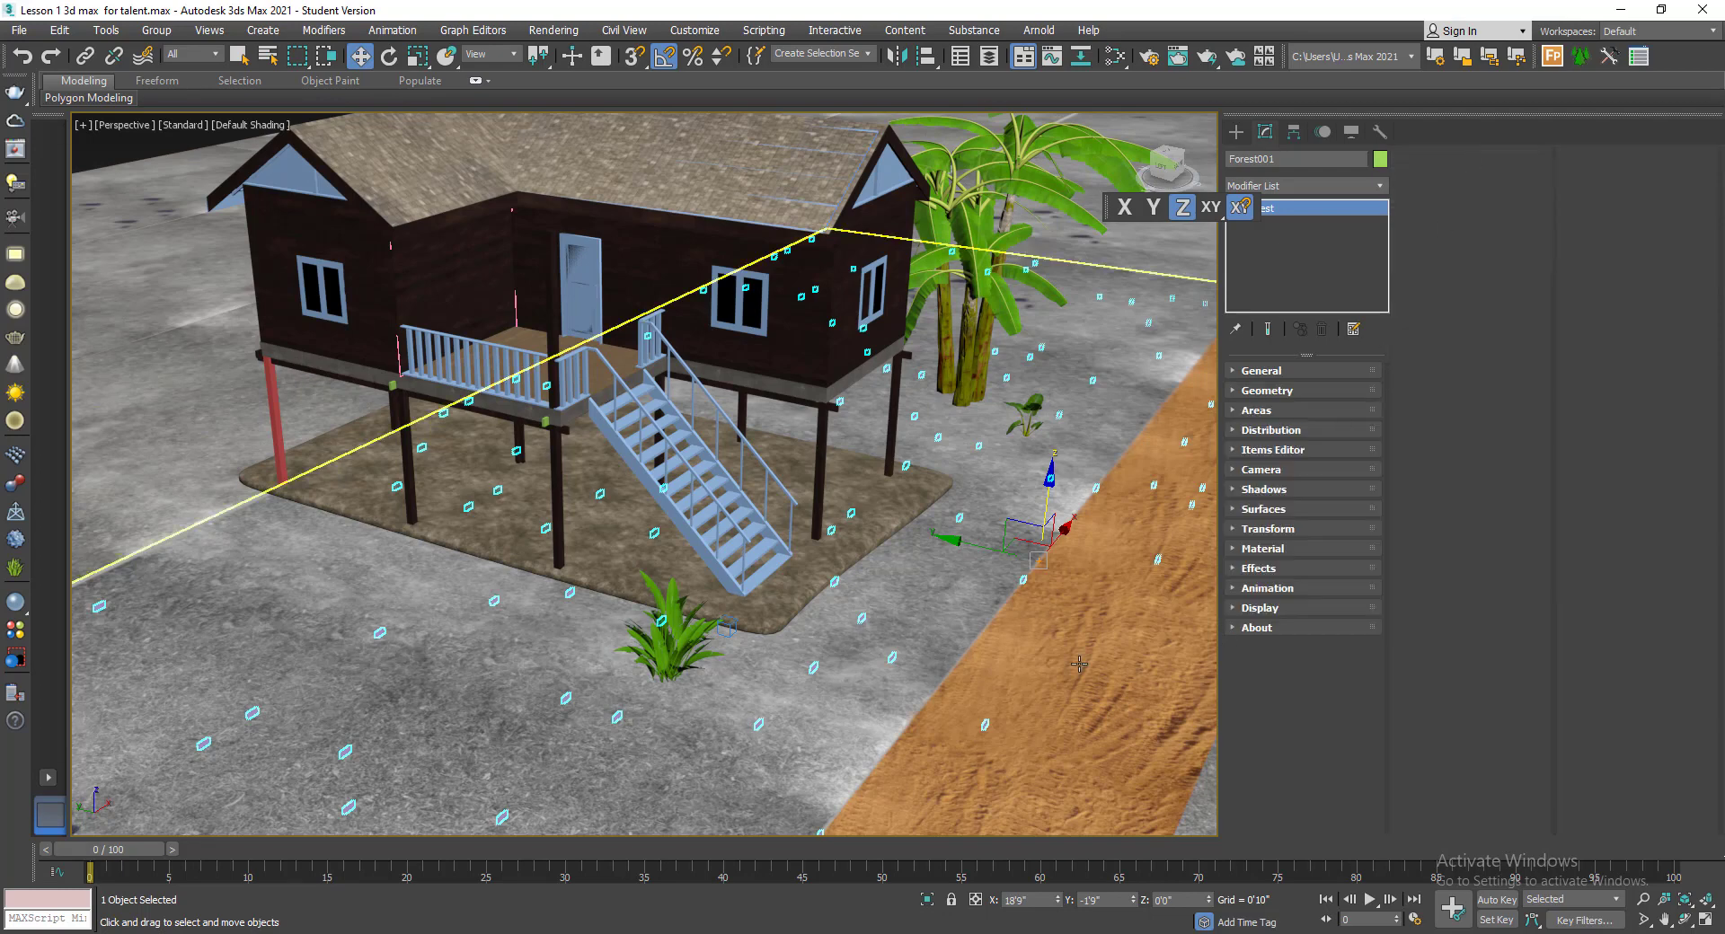
click(1324, 608)
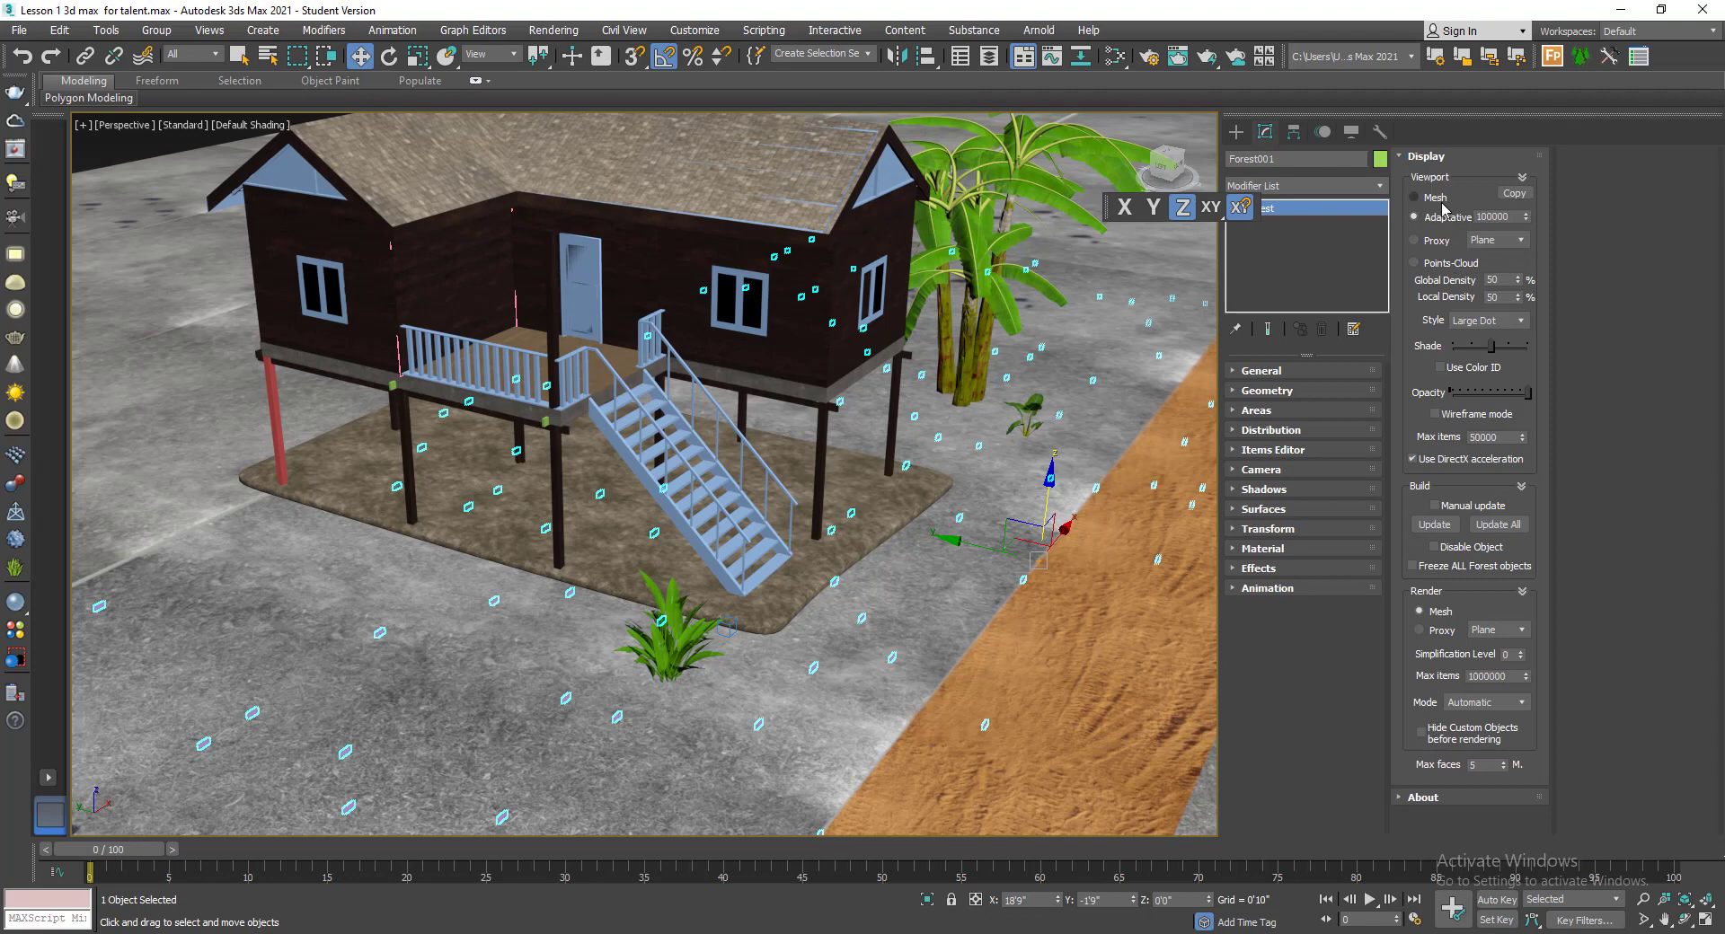
click(1493, 241)
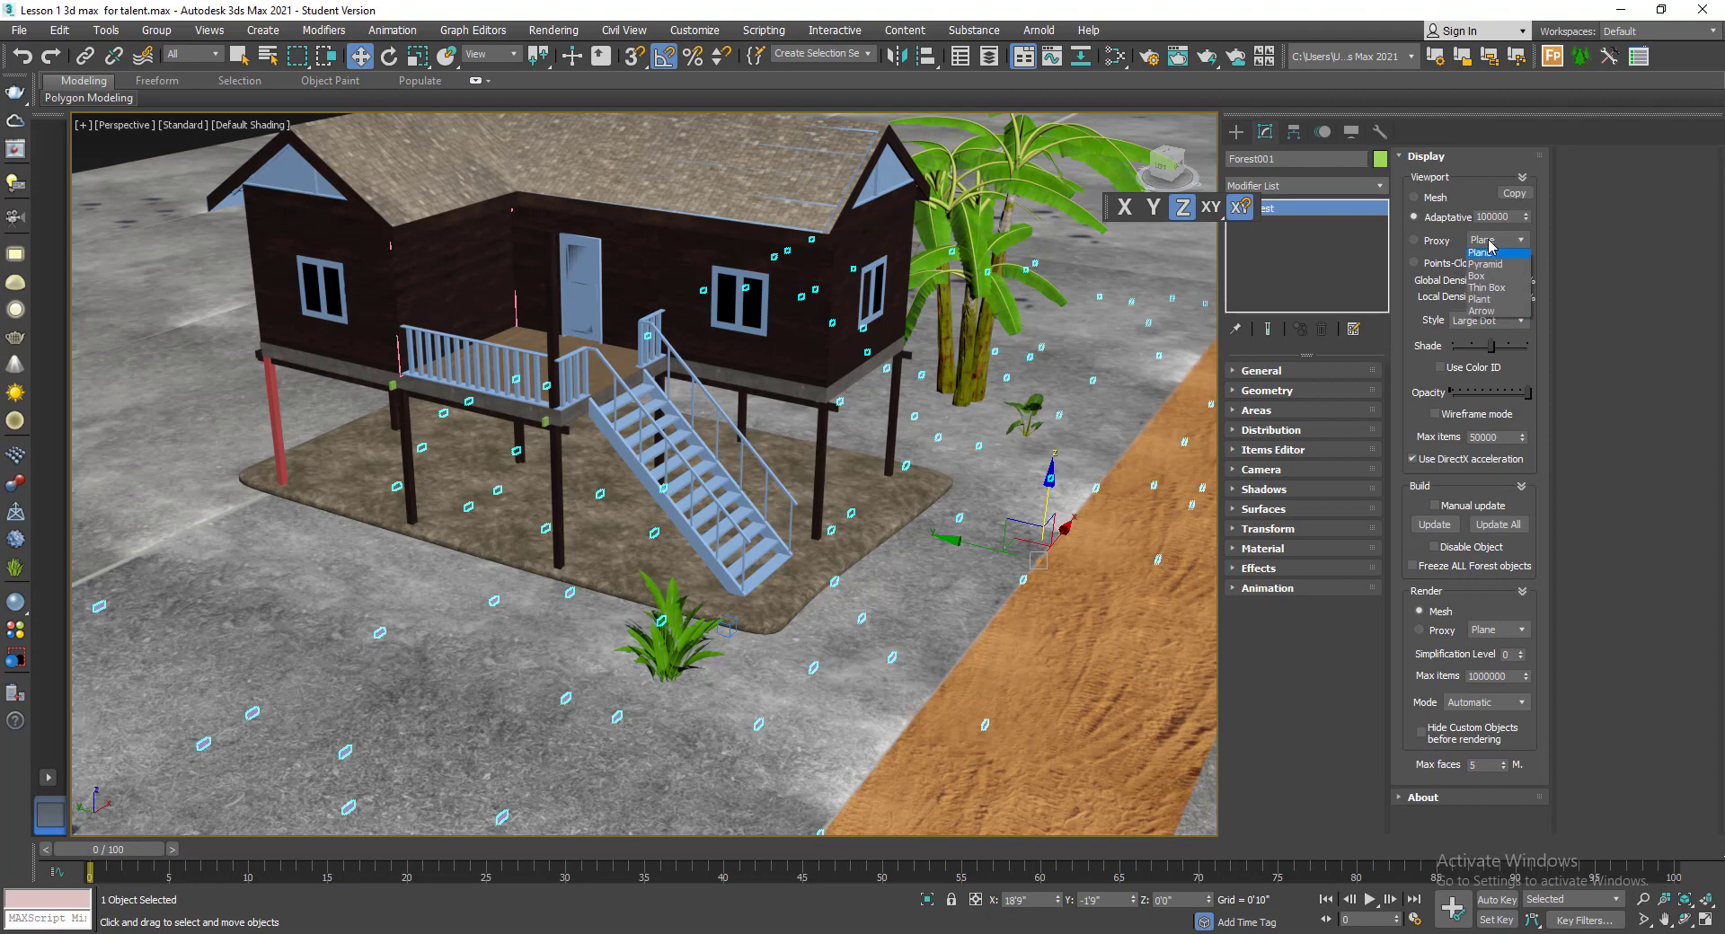
click(1516, 293)
click(1436, 198)
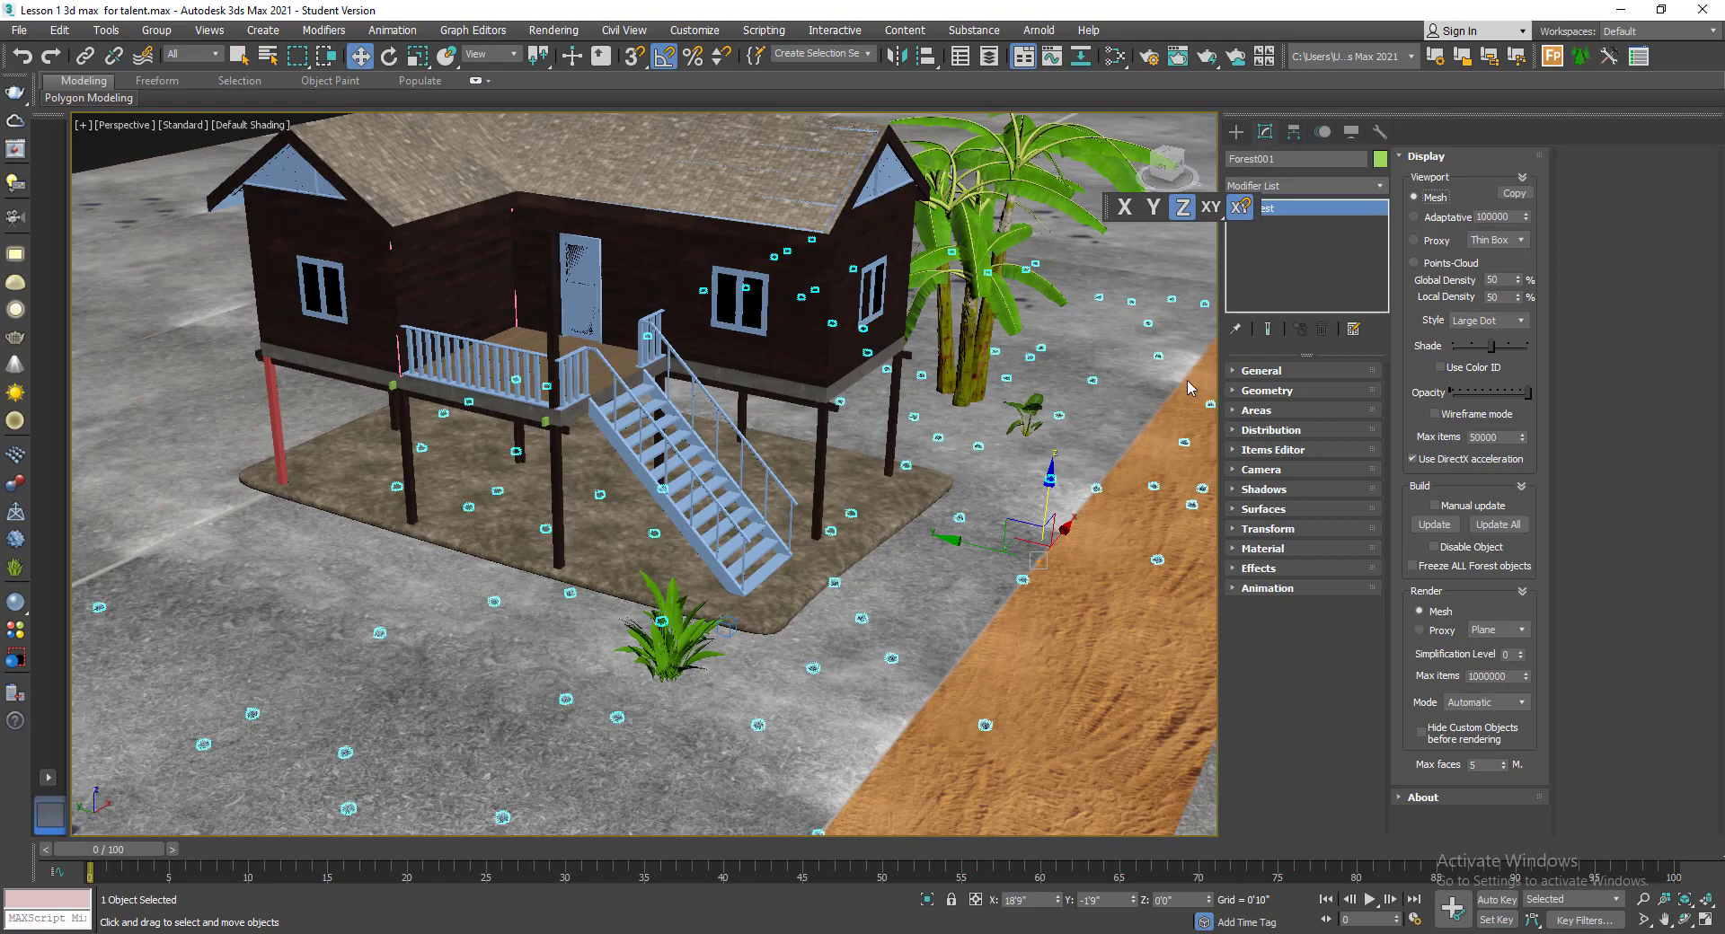
scroll(775, 742, up, 5)
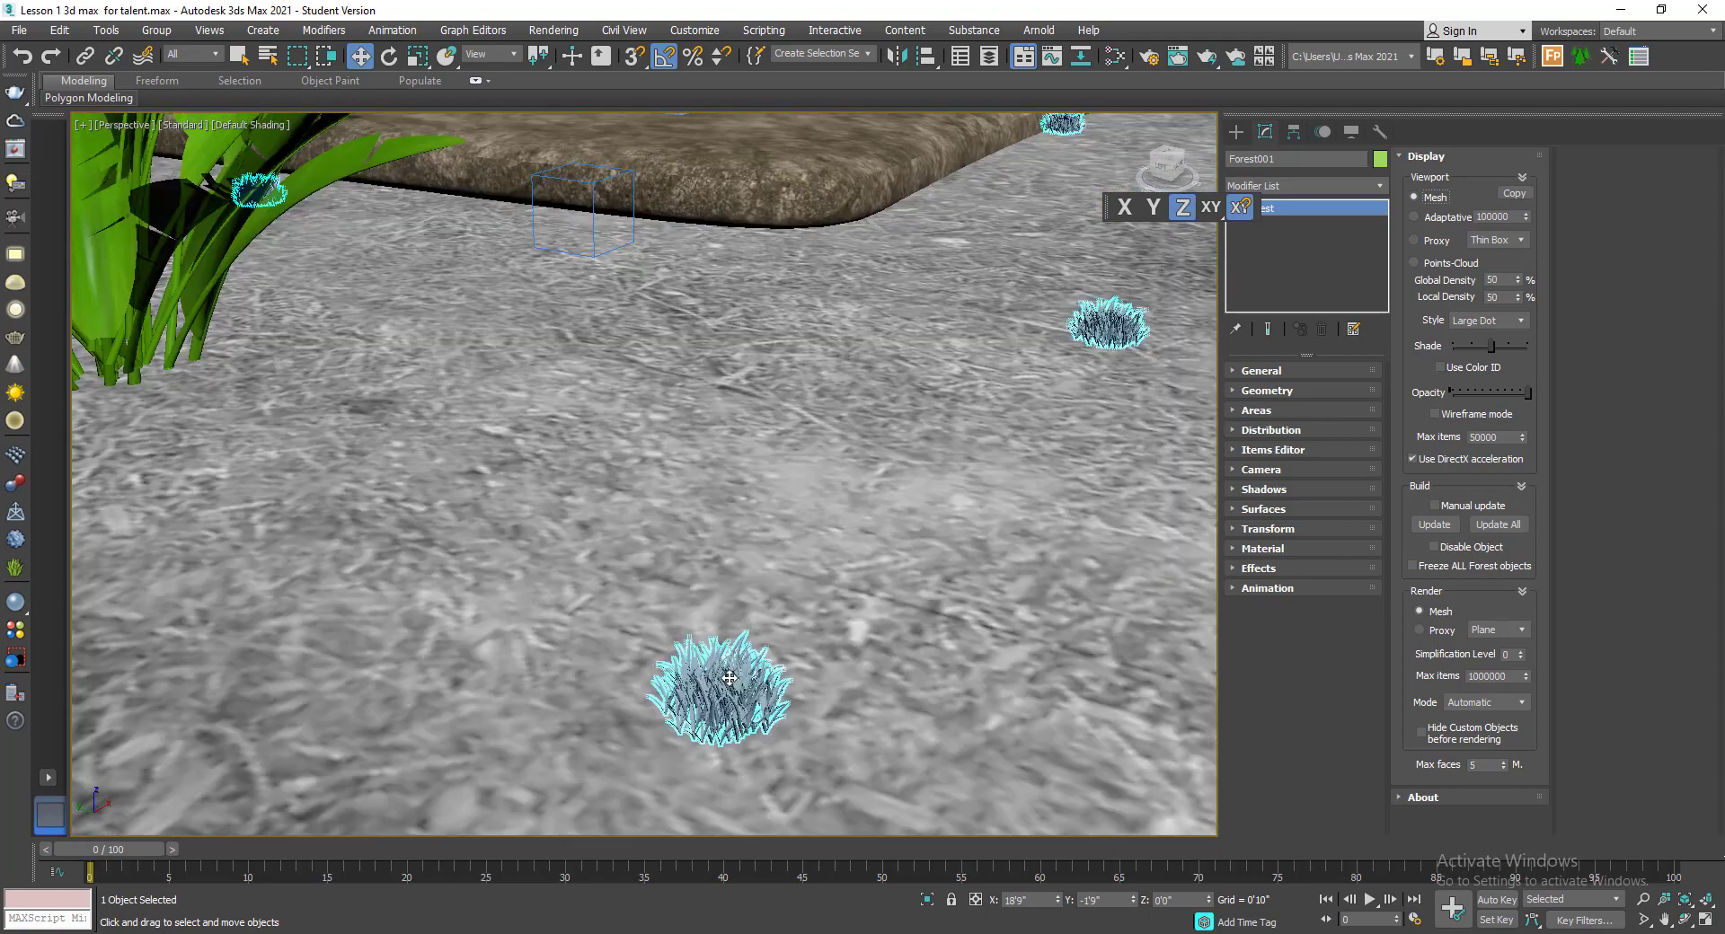
scroll(775, 742, down, 2)
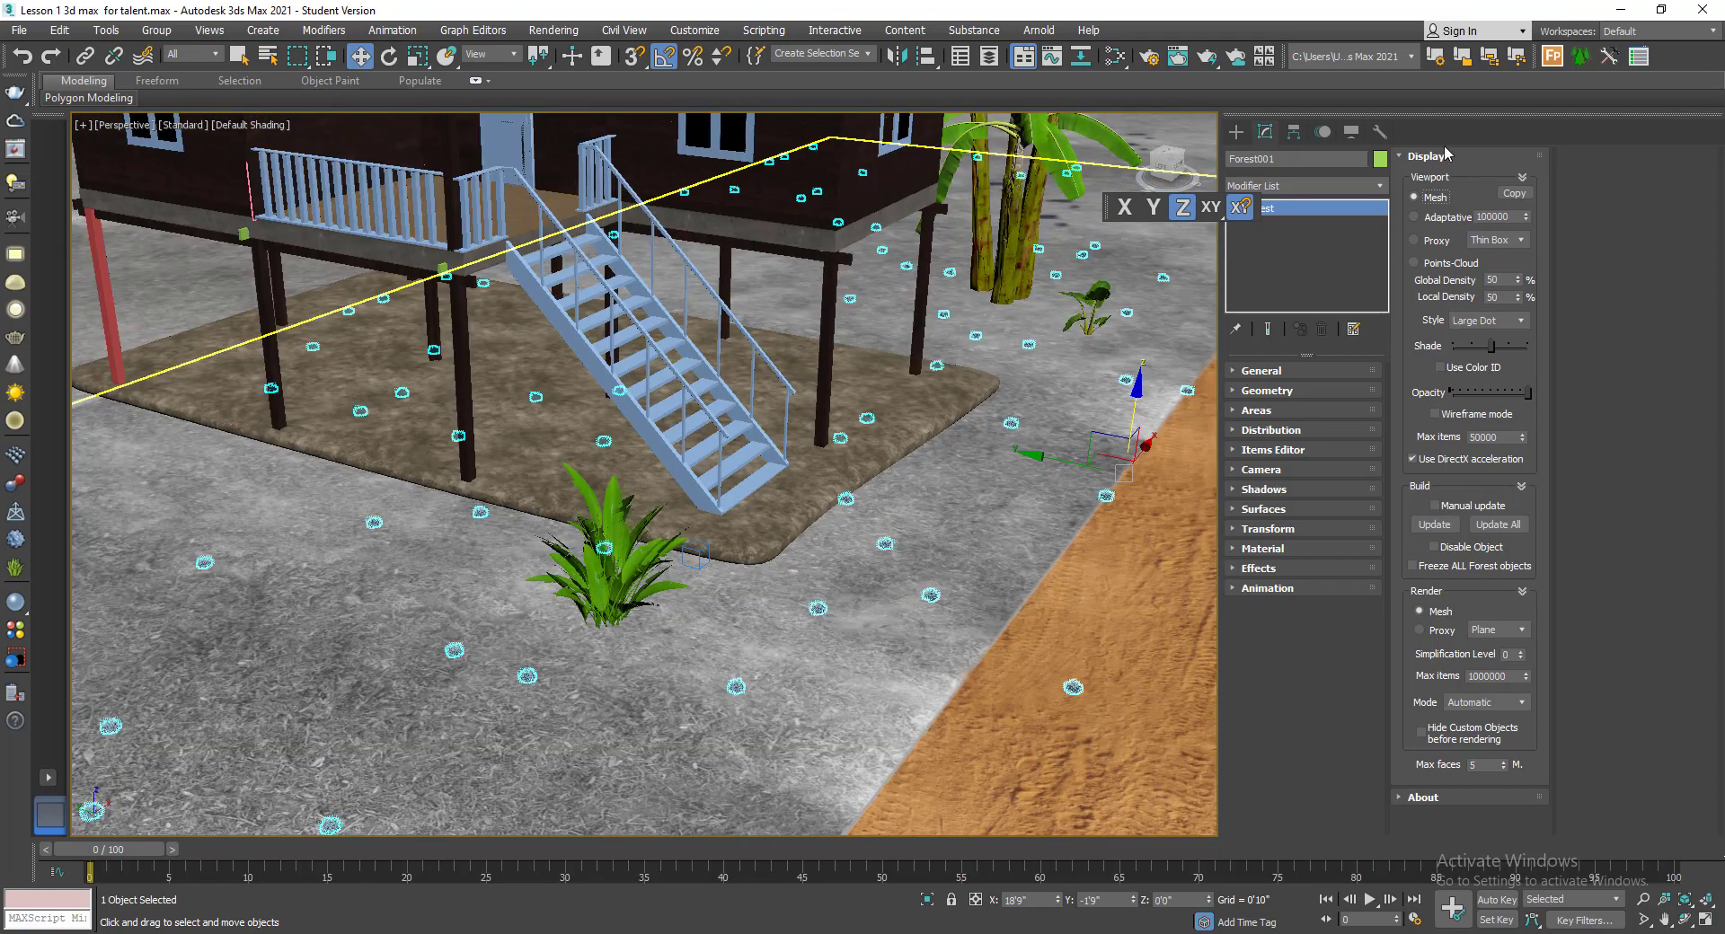
click(1446, 155)
- Add a paint area to the Forest's scattering areas and check its brush settings in Painter Options
scroll(372, 406, down, 3)
scroll(372, 406, up, 3)
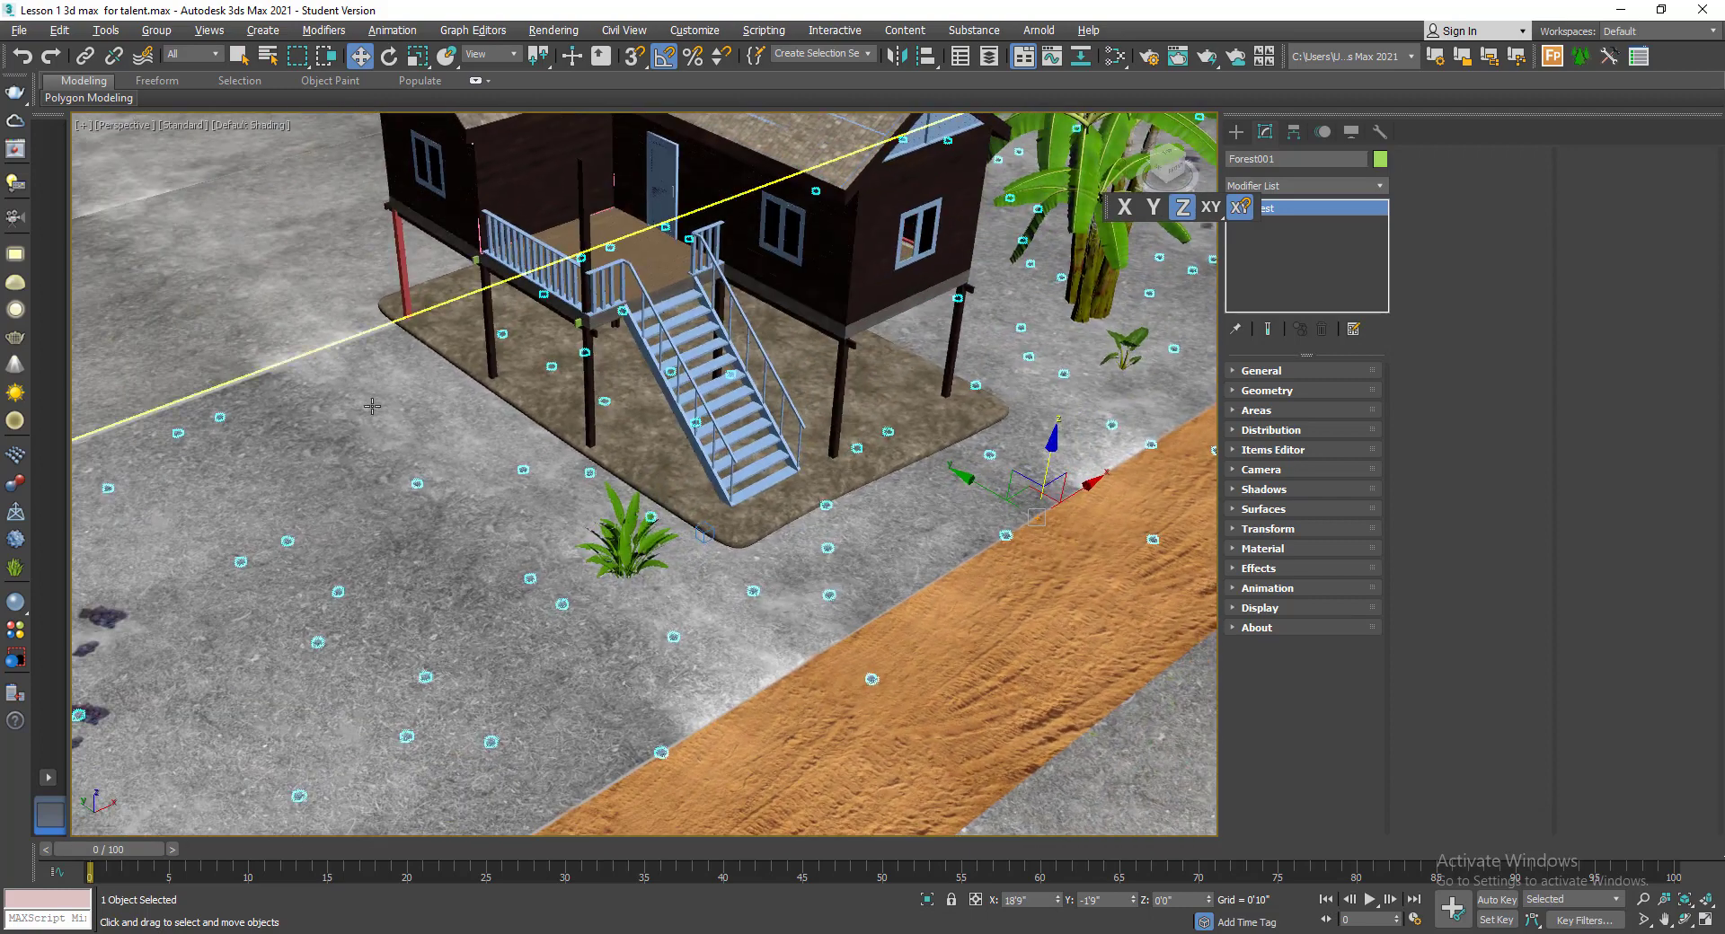
click(1291, 413)
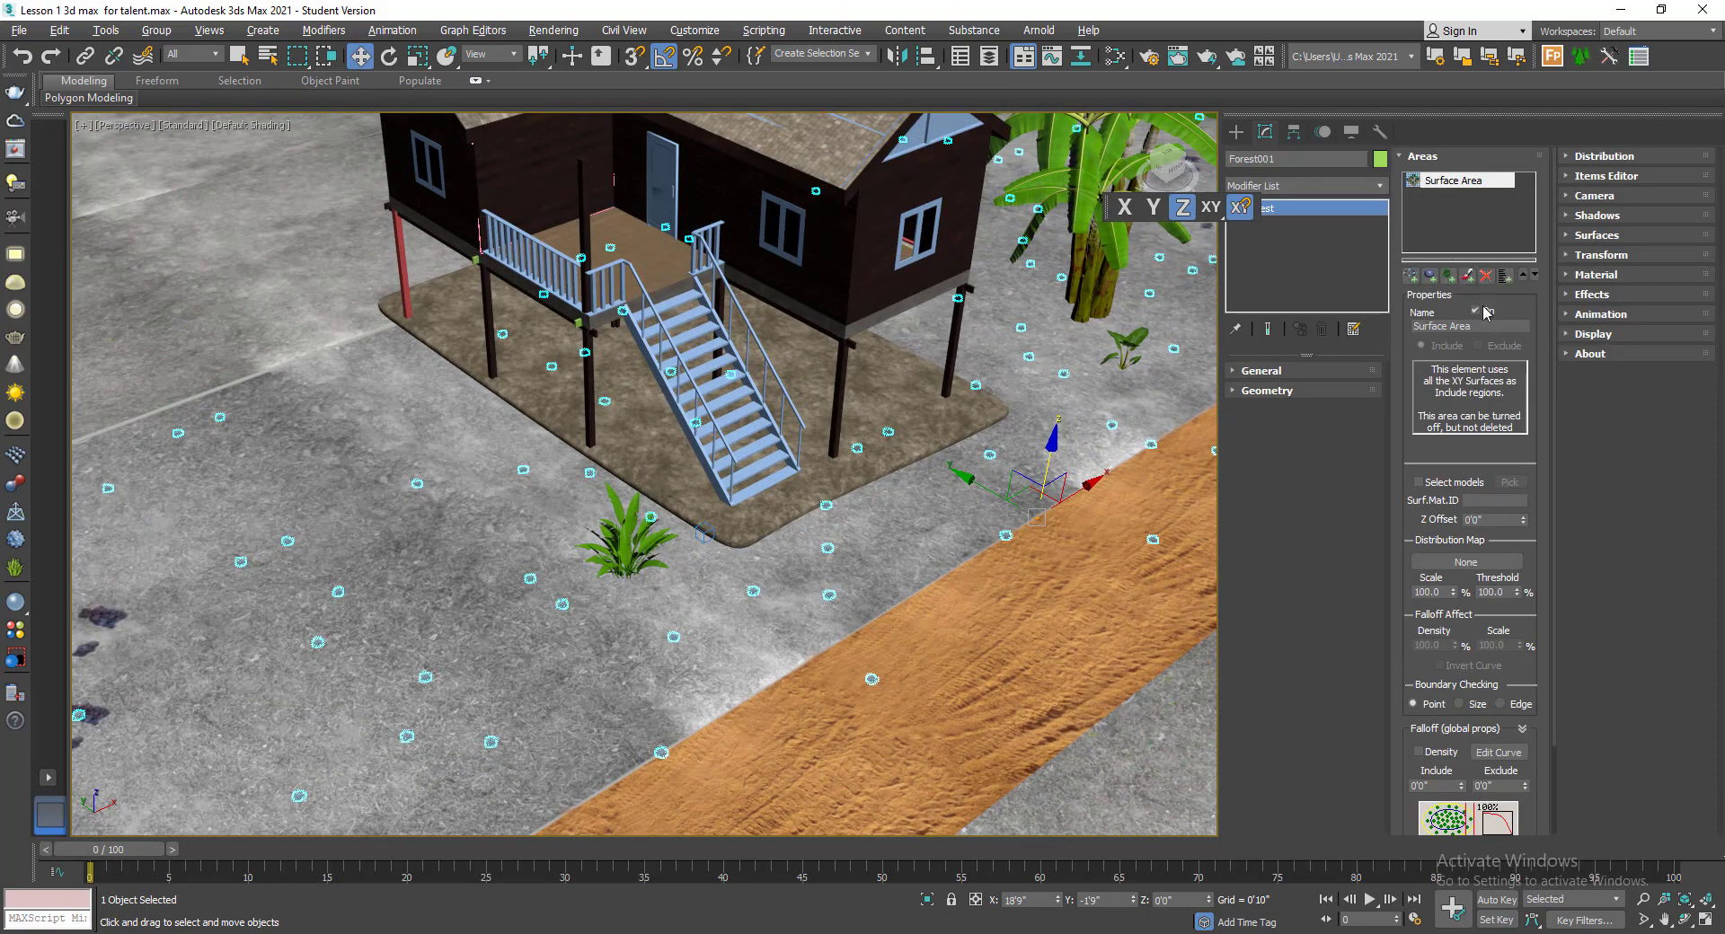
click(1467, 275)
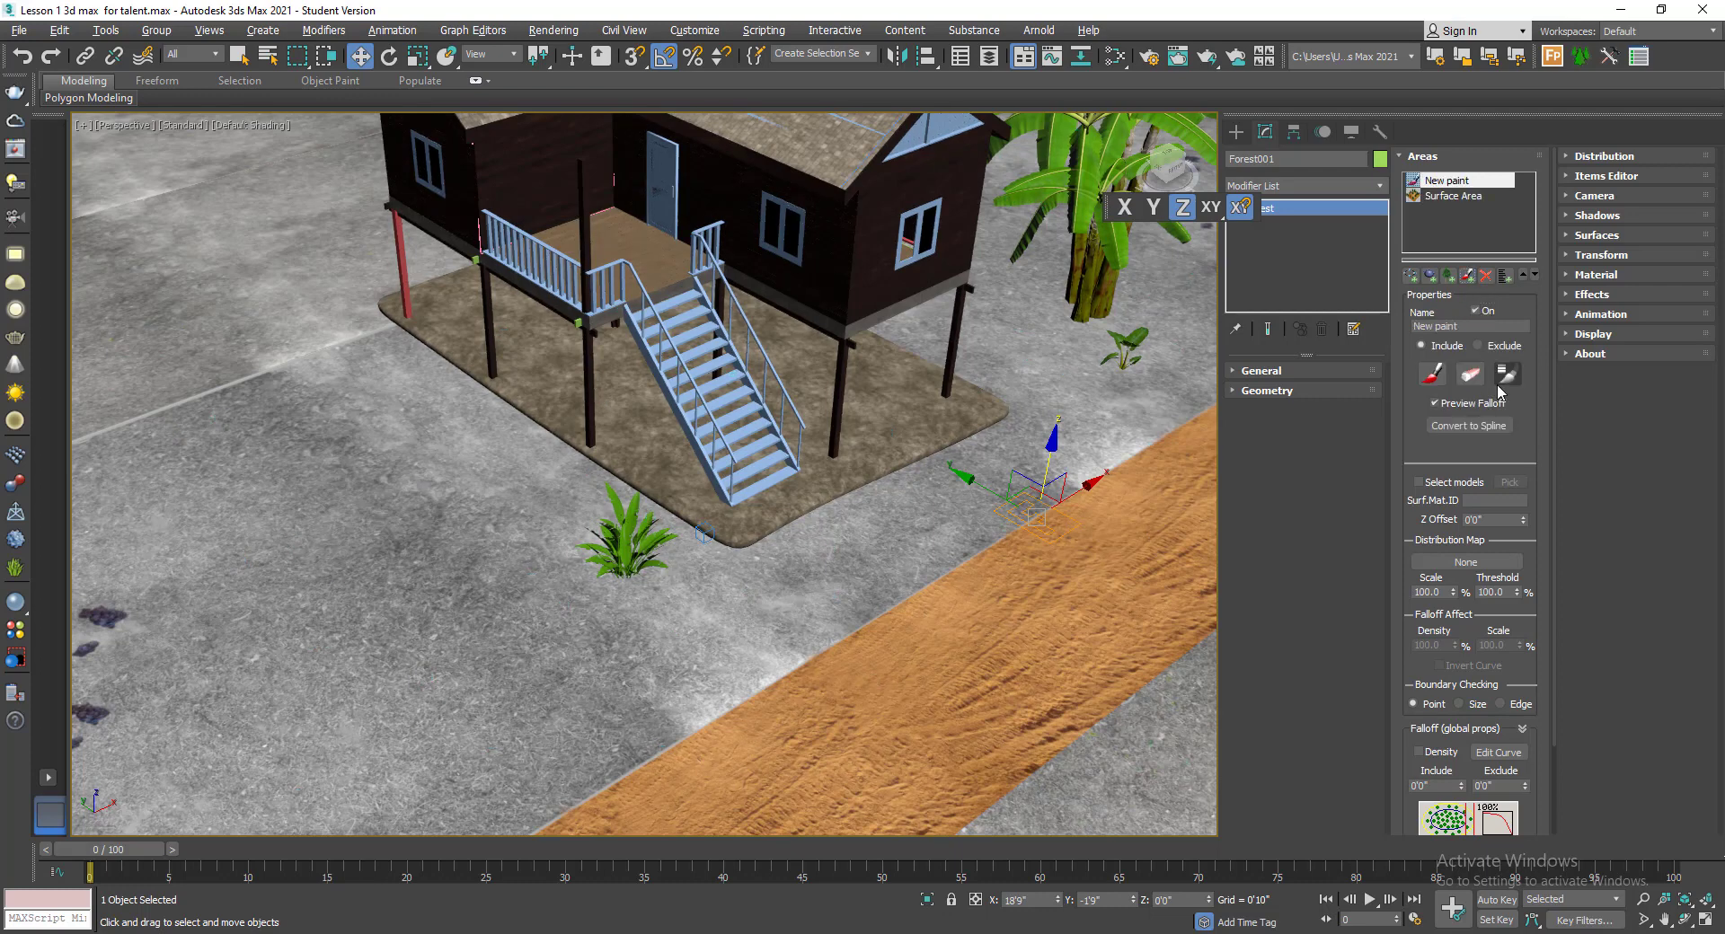
click(1504, 377)
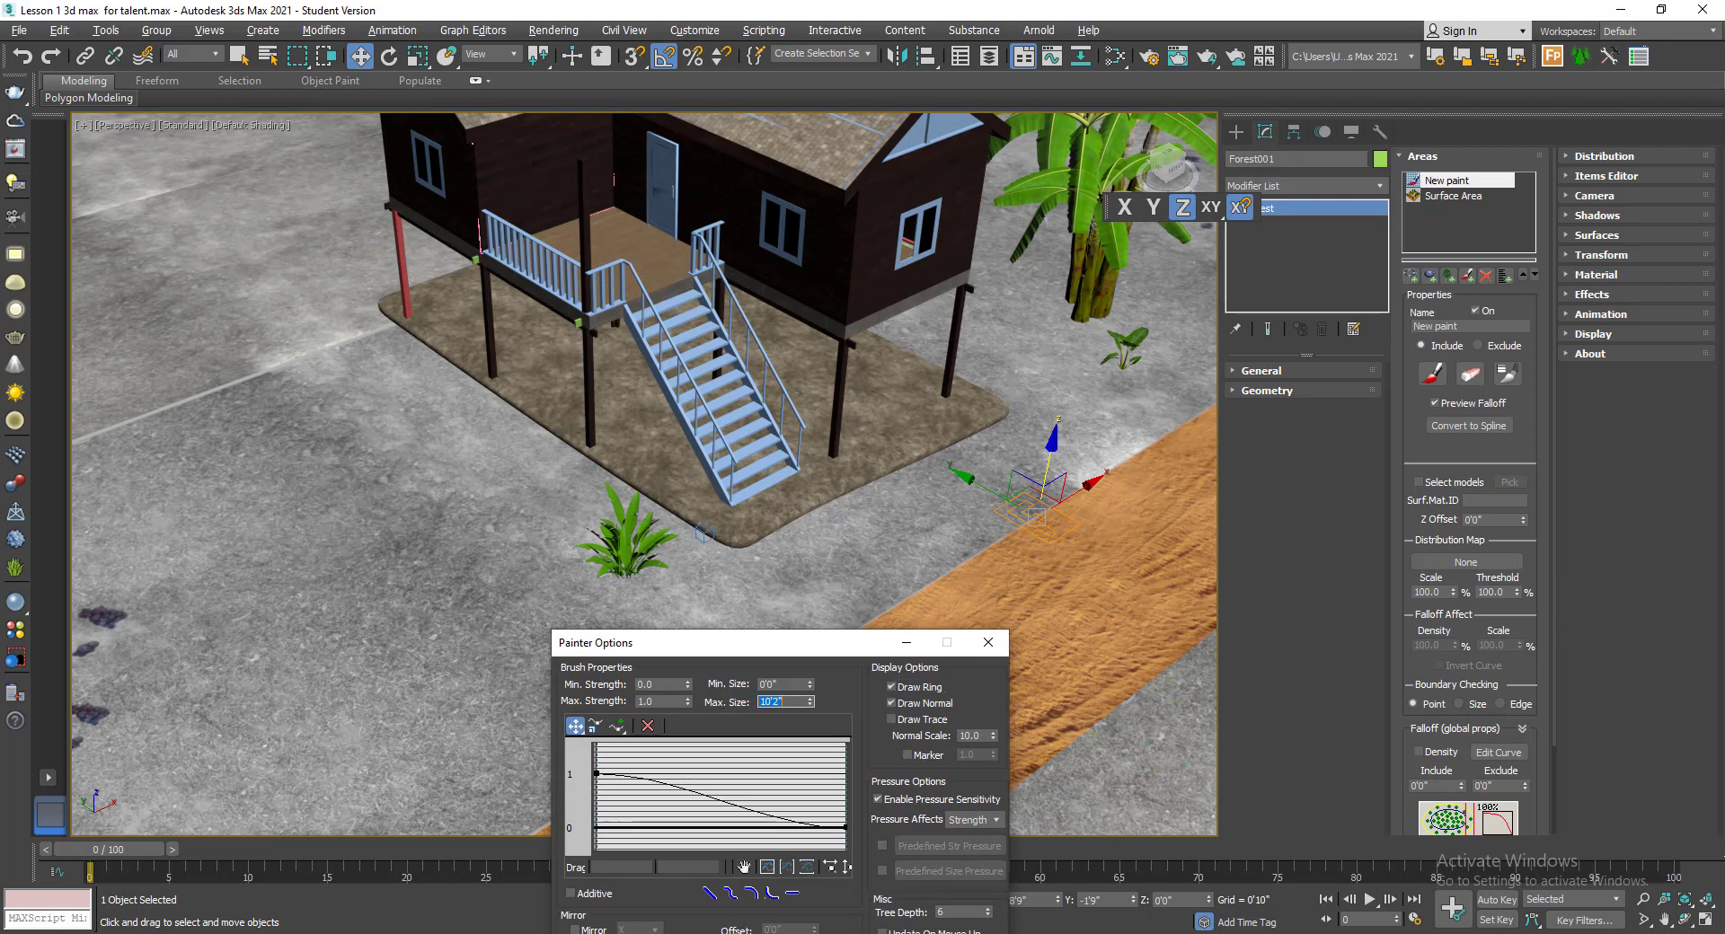
click(988, 642)
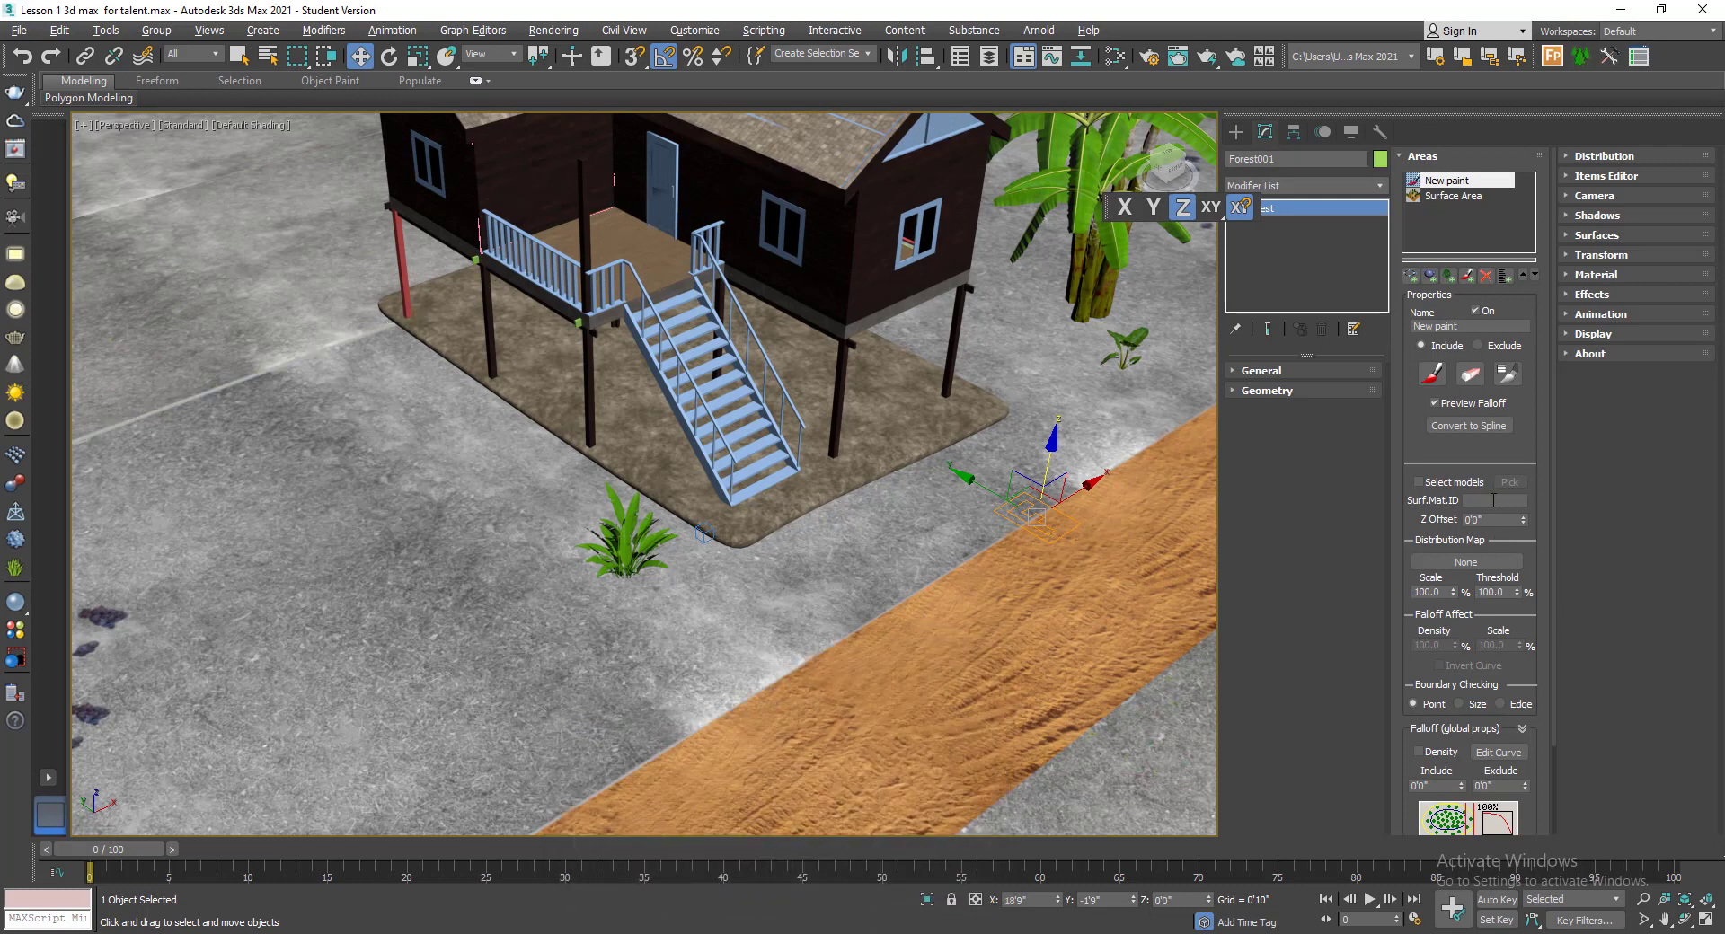
- Paint grass areas along the house's front, around the small plant by the stairs and near the banana trees, and end painting
click(1433, 377)
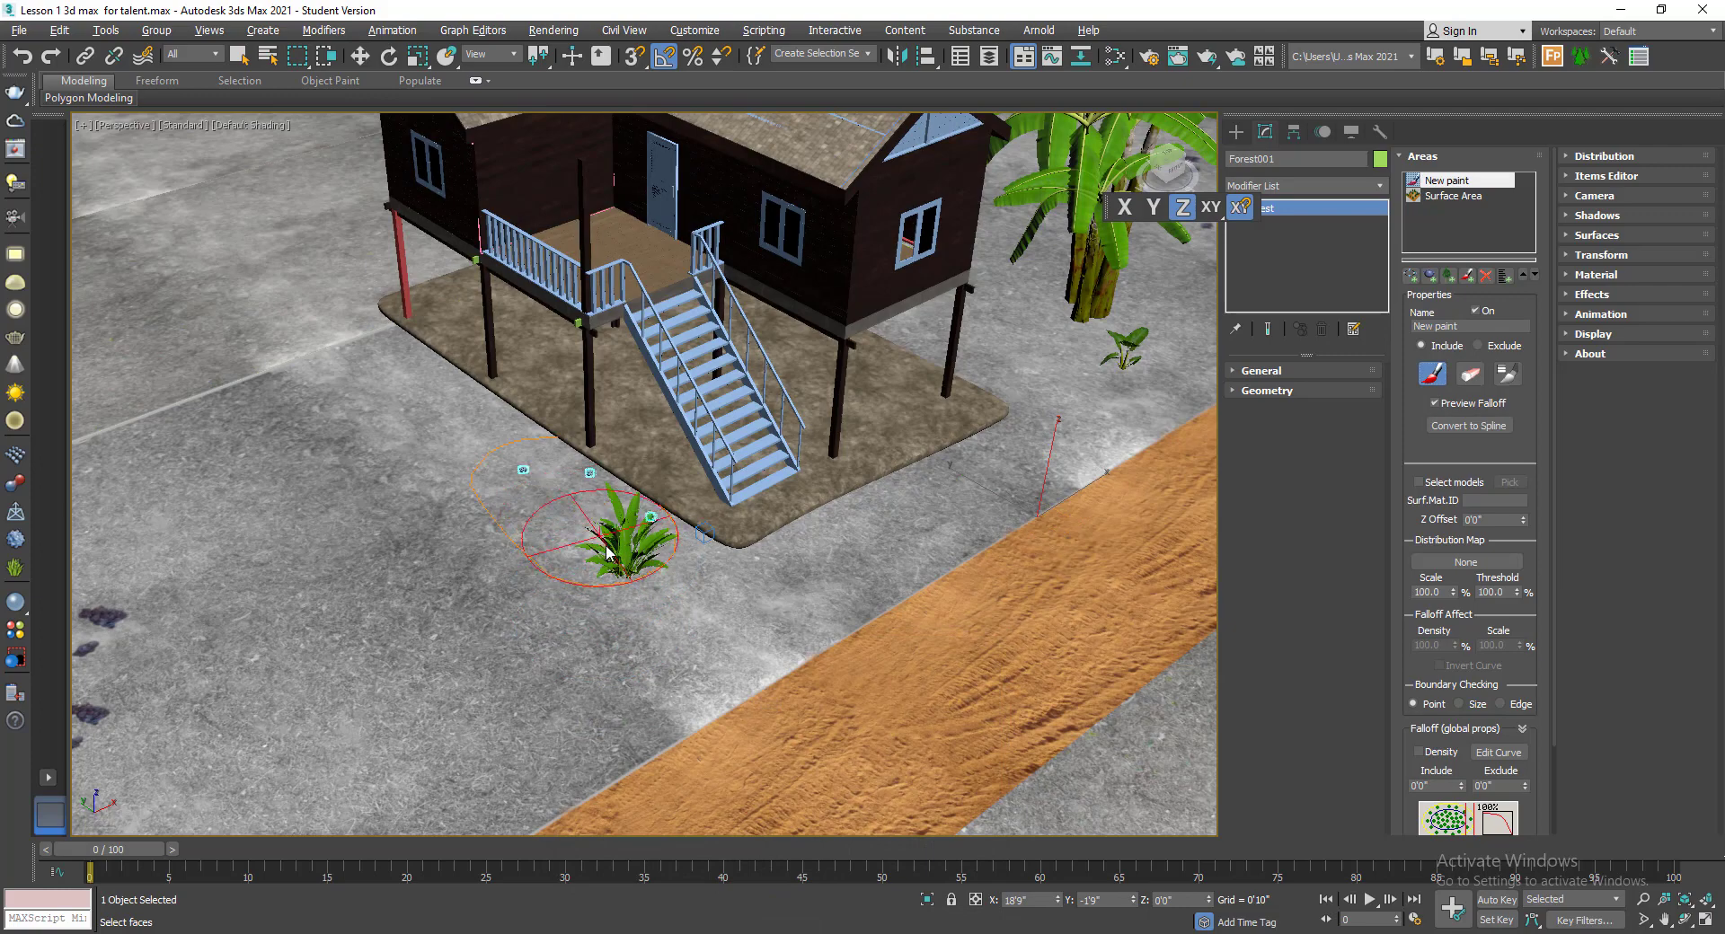
mouse_move(607, 551)
mouse_down()
mouse_move(397, 358)
mouse_move(600, 556)
mouse_up()
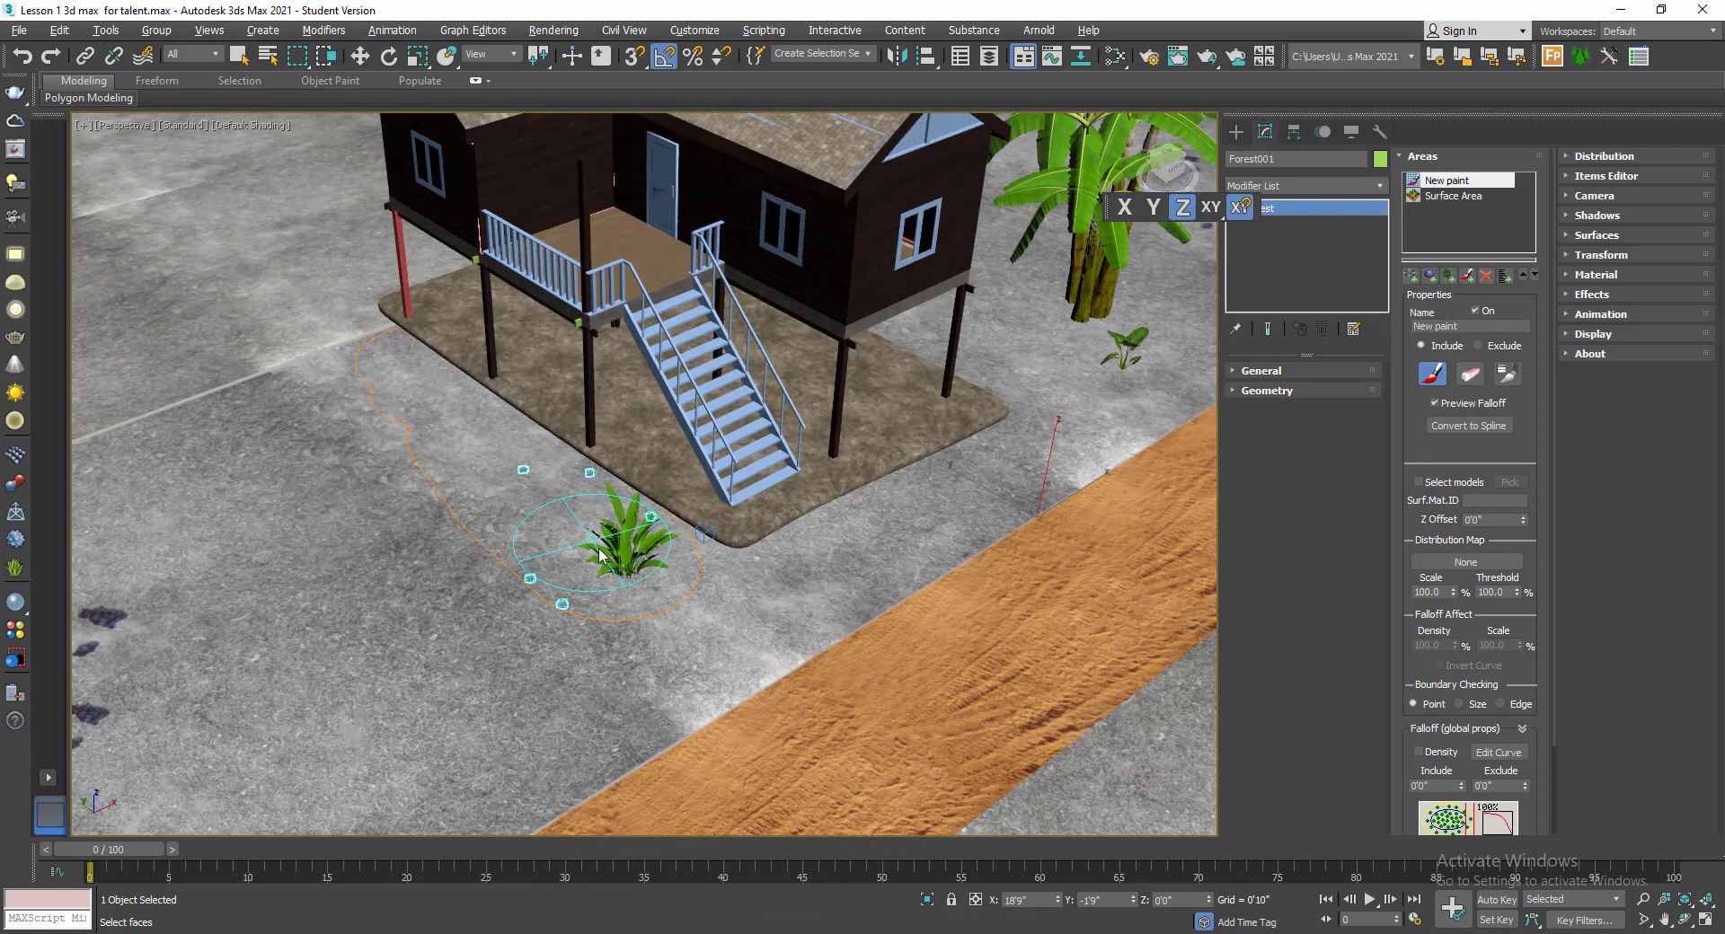
alt+middle_drag(600, 555, 960, 631)
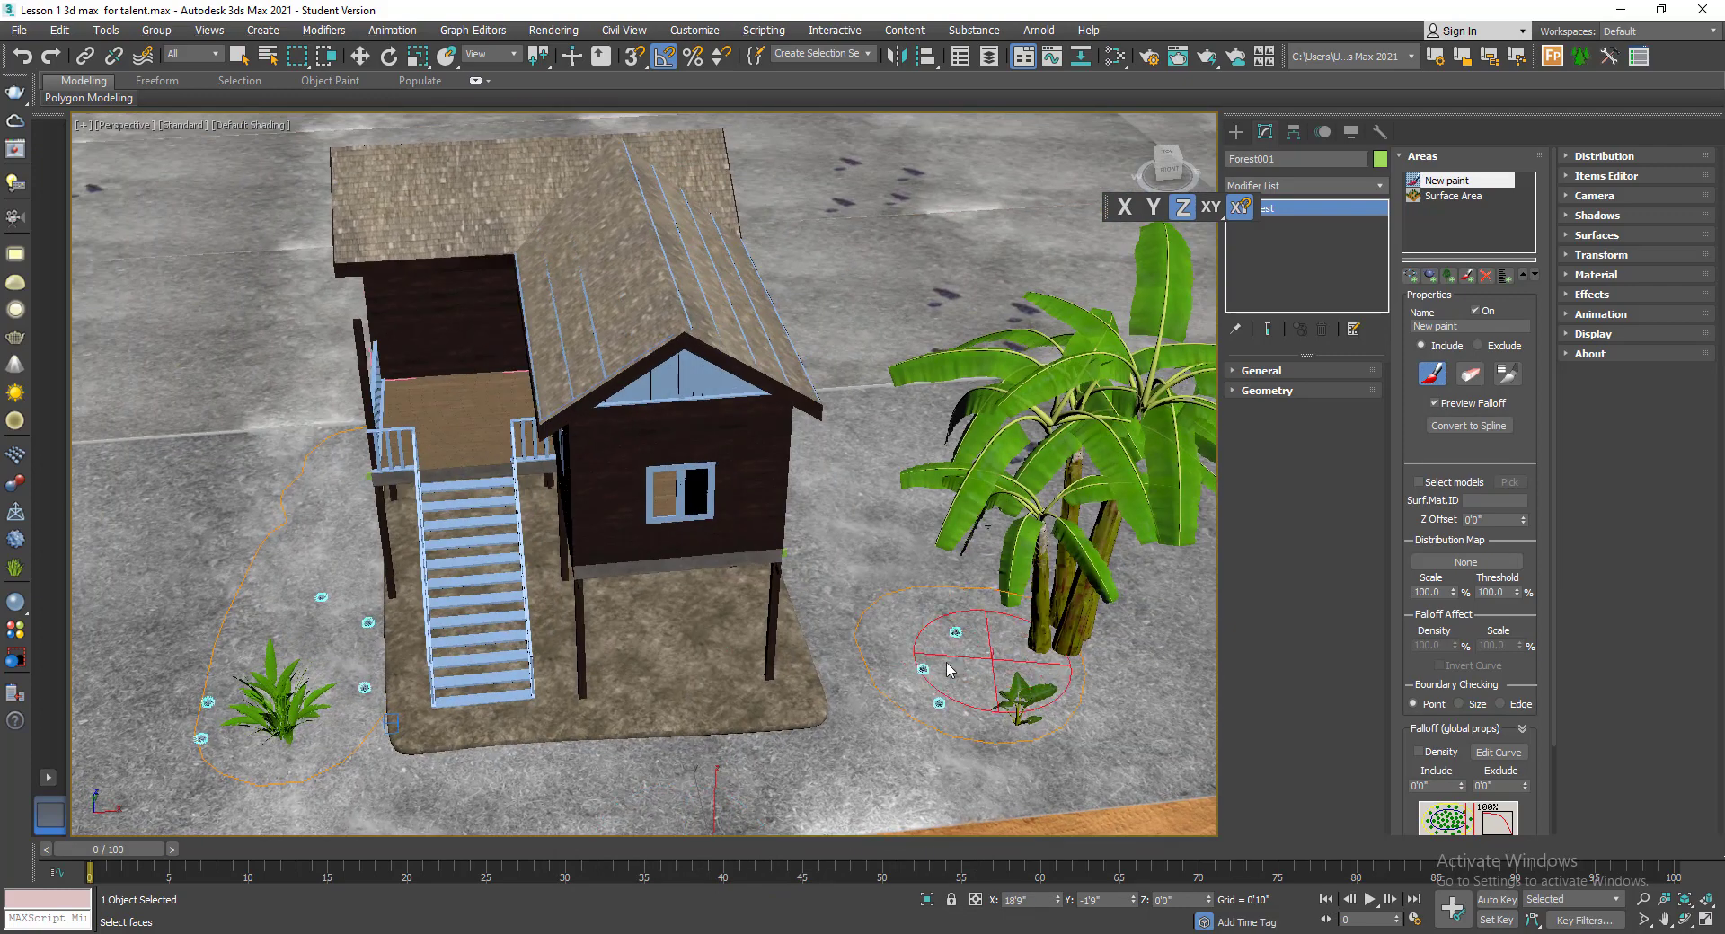
scroll(858, 526, down, 4)
alt+middle_drag(449, 629, 586, 677)
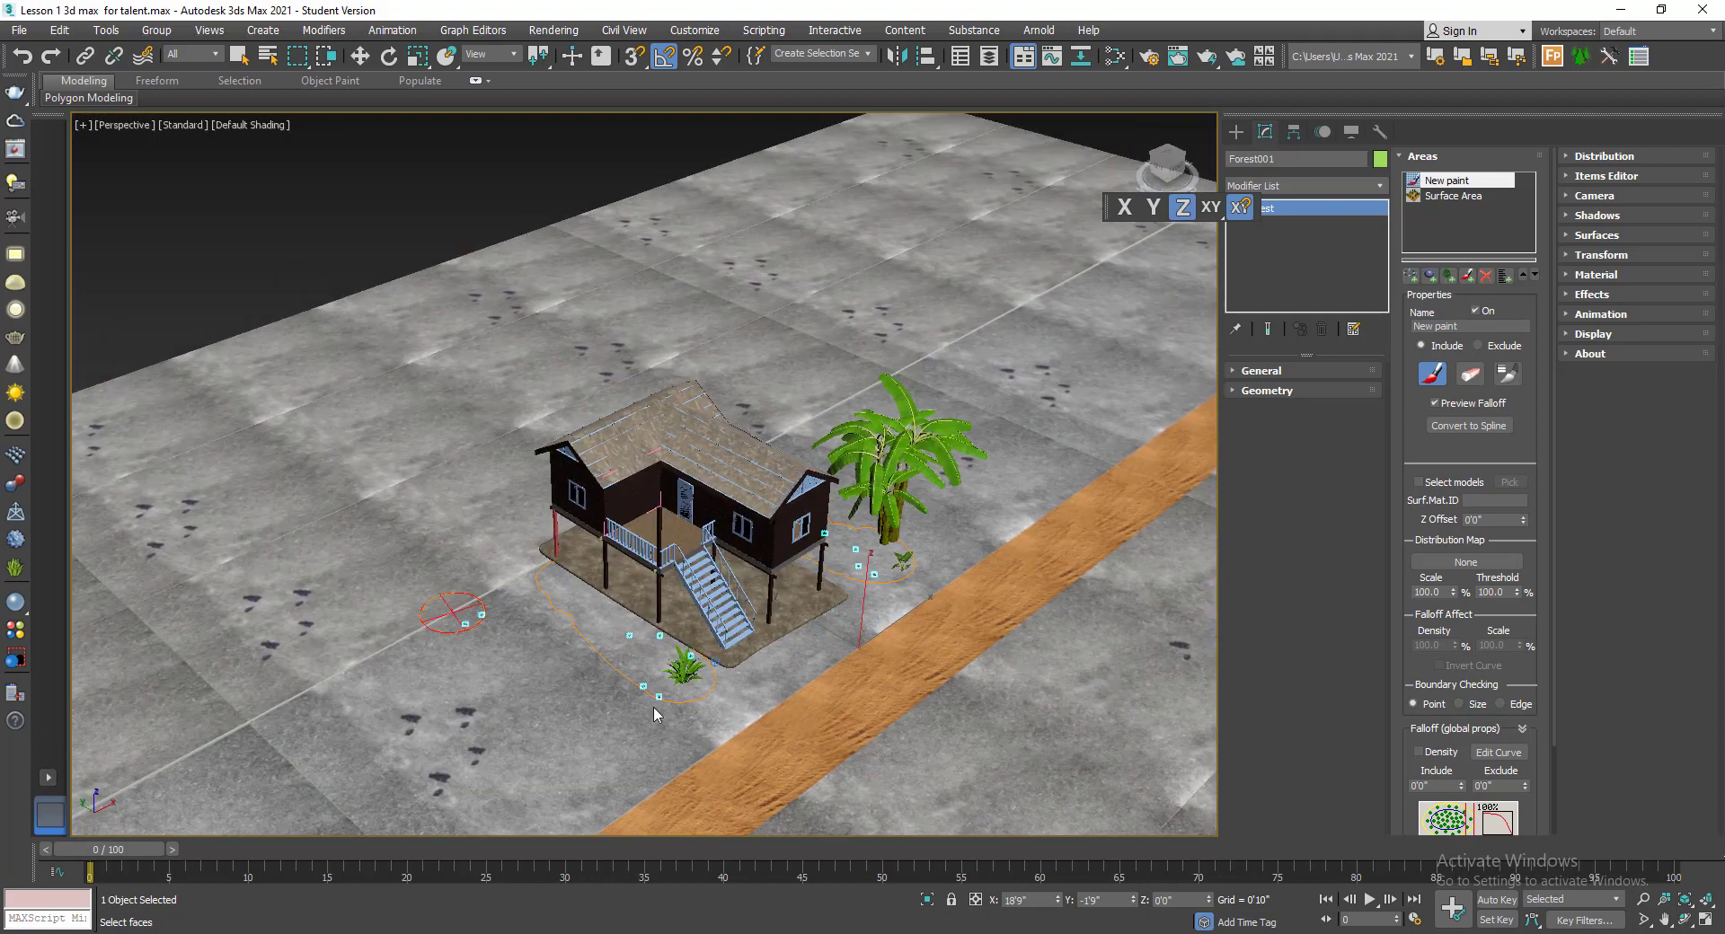
mouse_move(655, 715)
mouse_down()
mouse_move(728, 705)
mouse_move(539, 642)
mouse_move(512, 561)
mouse_move(562, 629)
mouse_up()
mouse_move(562, 628)
alt+middle_down()
mouse_move(476, 642)
mouse_move(527, 660)
mouse_move(555, 699)
mouse_move(539, 640)
mouse_move(593, 647)
alt+middle_up()
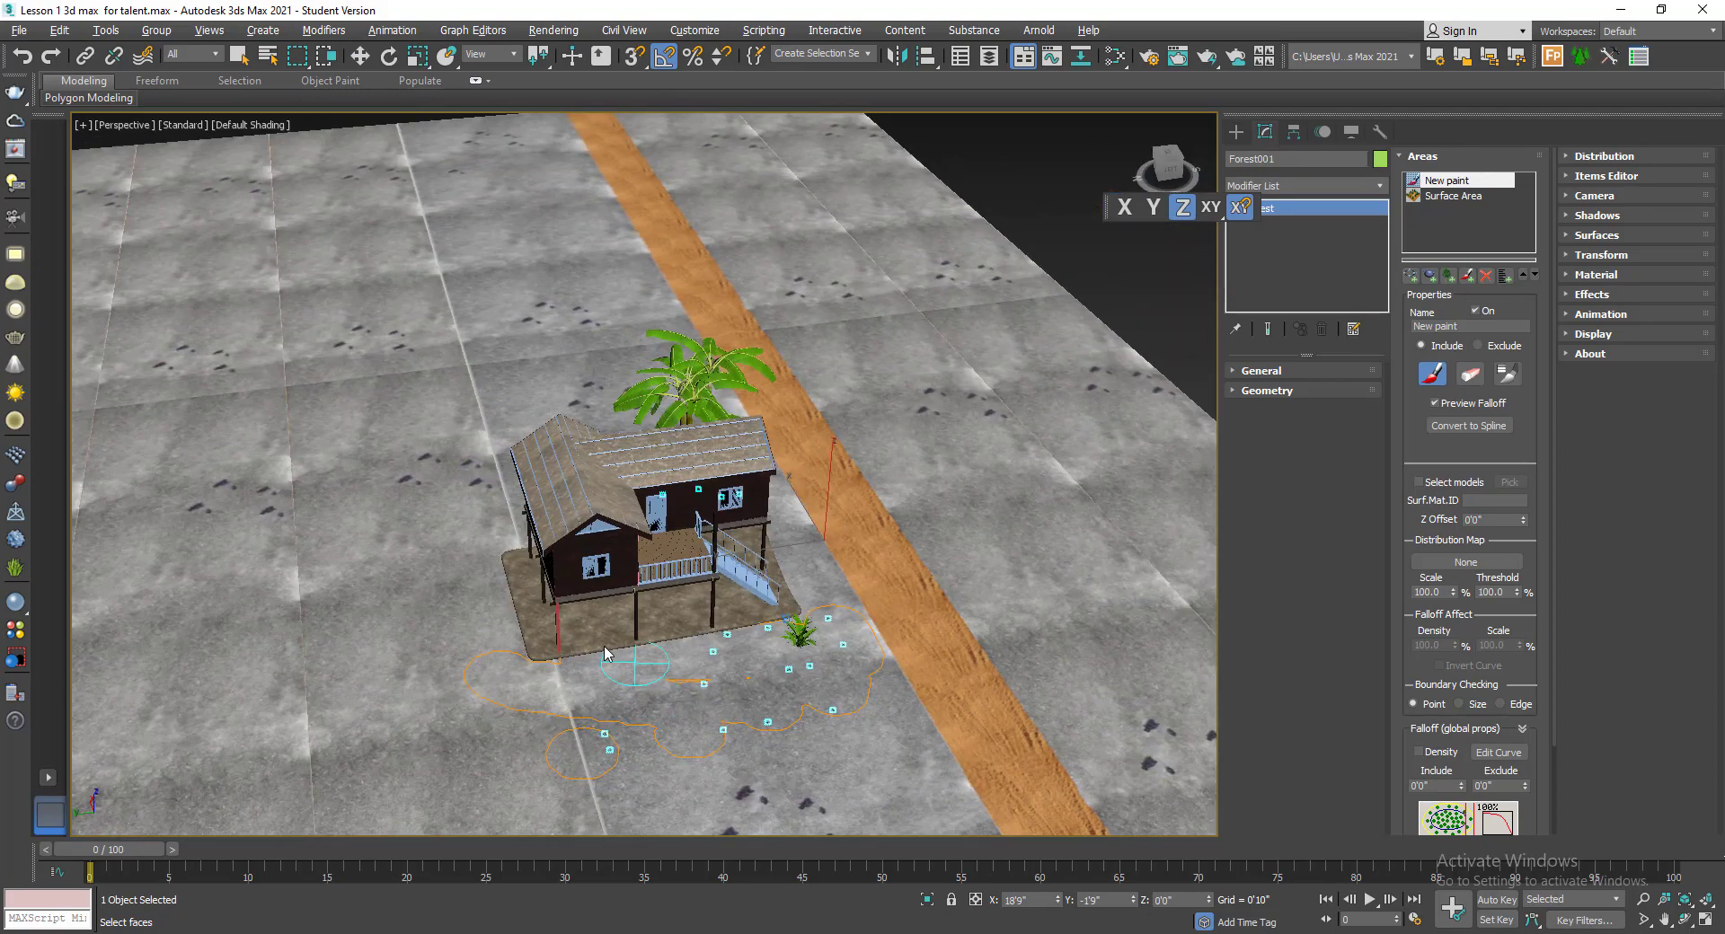
click(1436, 372)
alt+middle_drag(860, 645, 832, 714)
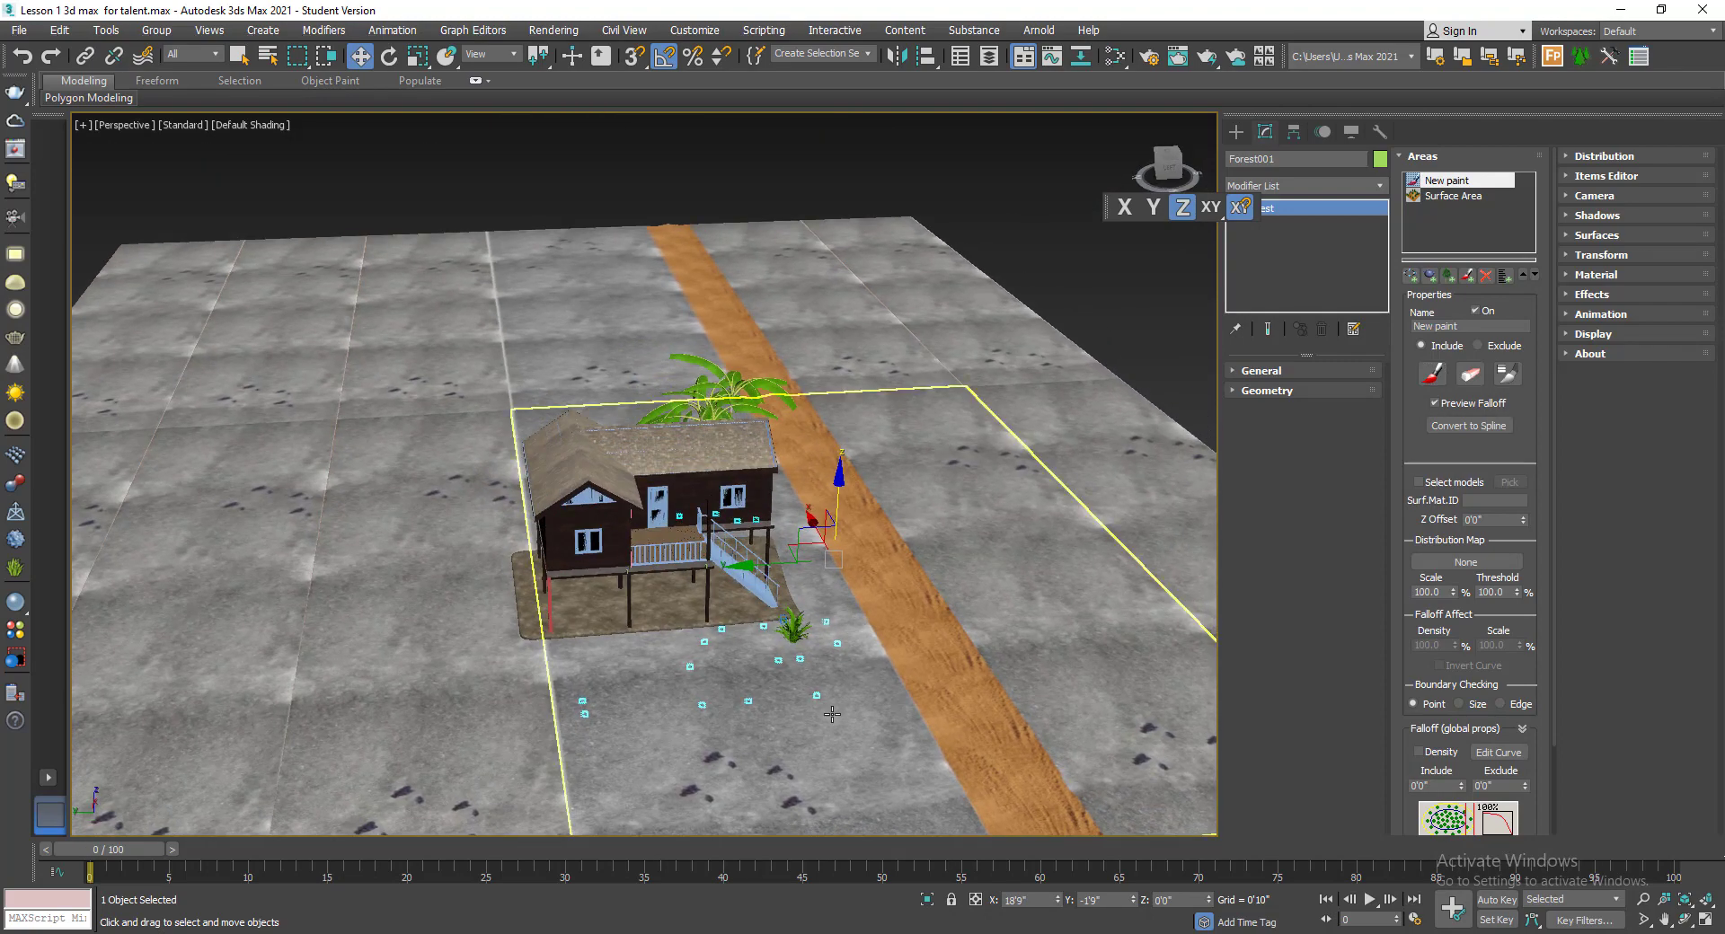
middle_drag(669, 695, 717, 680)
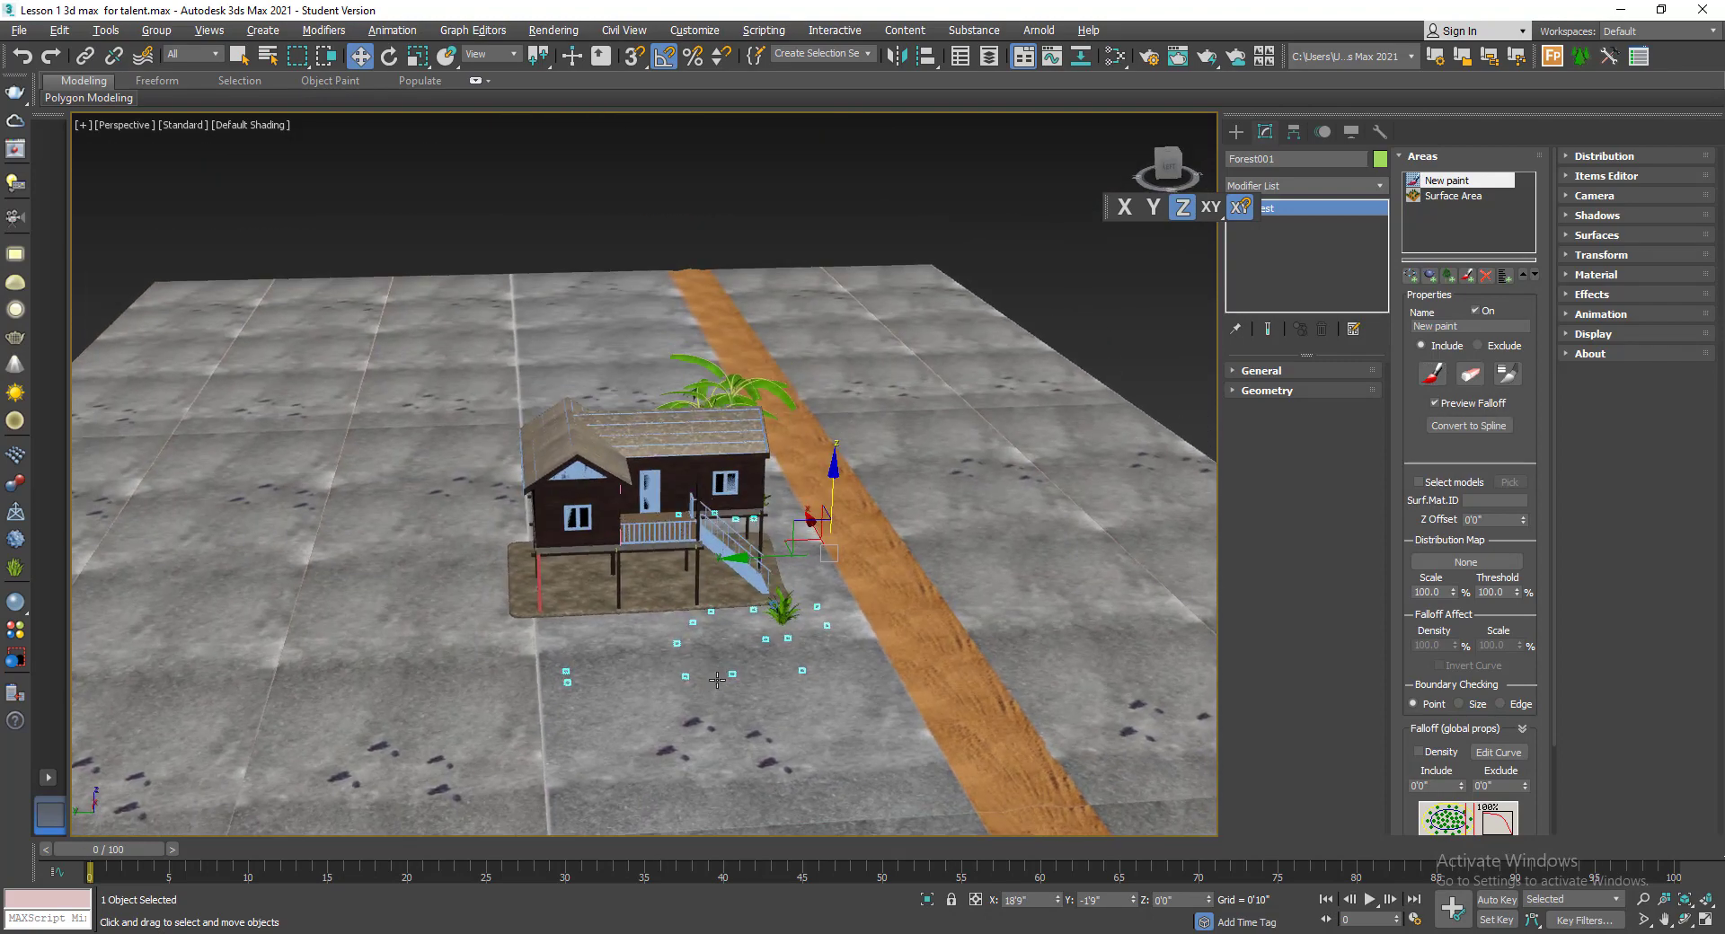
mouse_move(714, 638)
mouse_down()
mouse_move(662, 741)
mouse_move(683, 746)
mouse_up()
drag(767, 687, 738, 707)
mouse_move(514, 670)
mouse_down()
mouse_move(449, 670)
mouse_move(486, 738)
mouse_up()
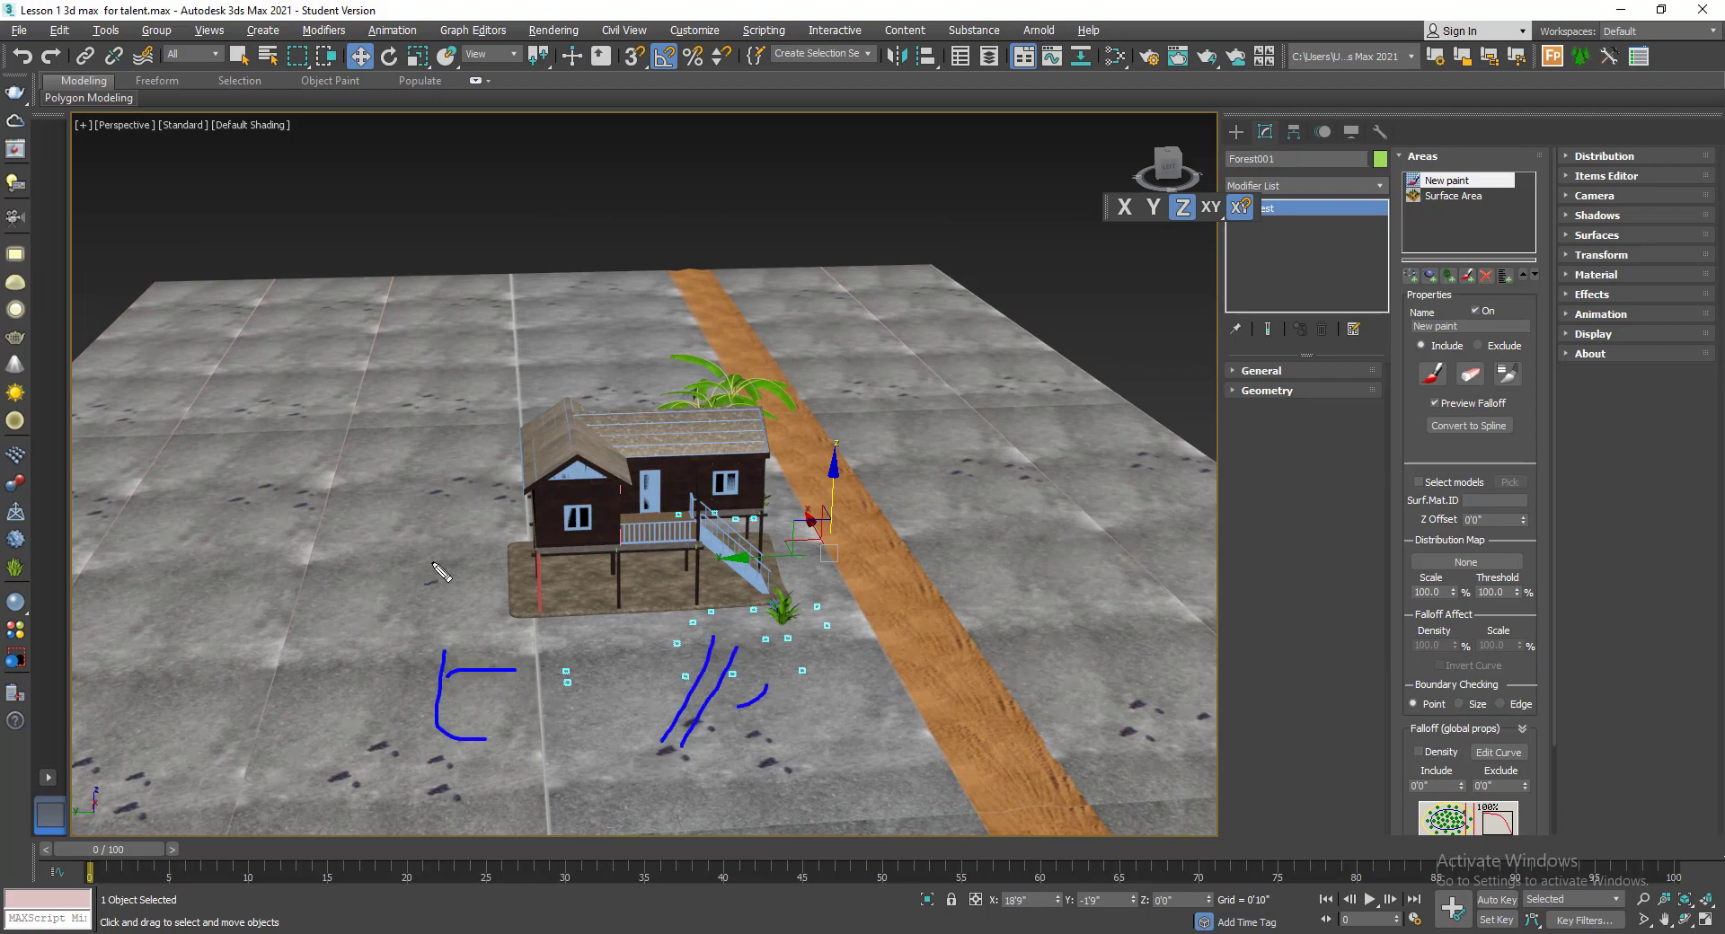
drag(476, 464, 395, 623)
drag(399, 540, 429, 618)
key(Escape)
alt+middle_drag(769, 459, 665, 482)
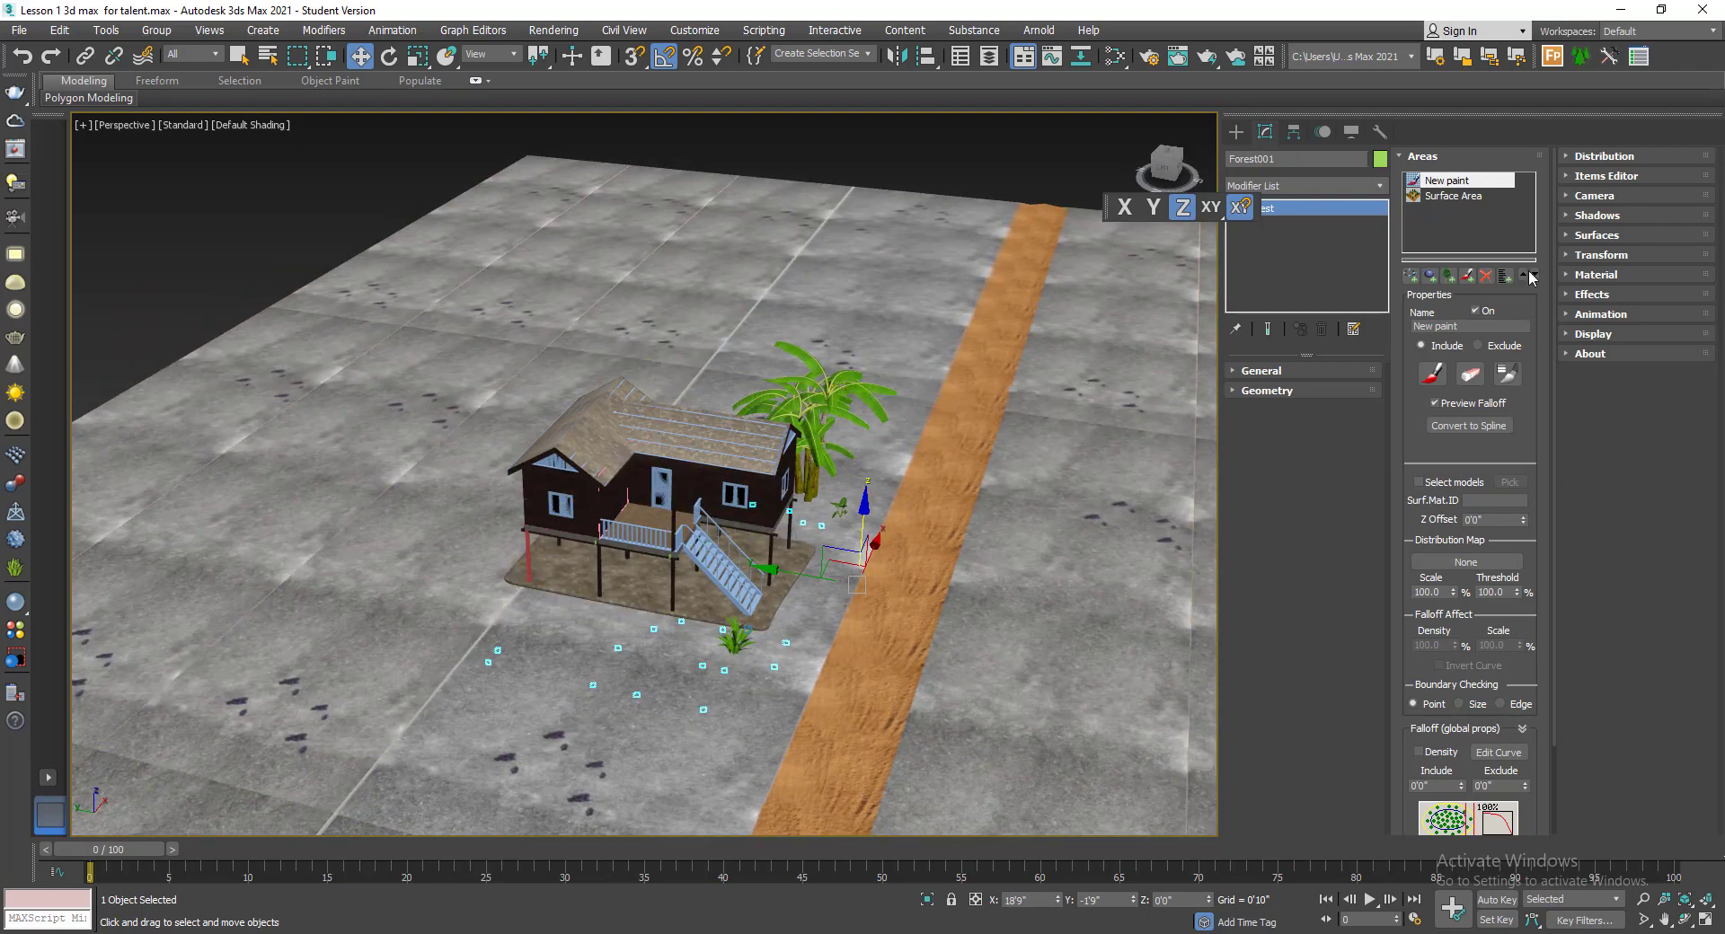
- Add the neighbouring ground plane, Plane002, to the Forest's surfaces so grass can also scatter there
click(1434, 156)
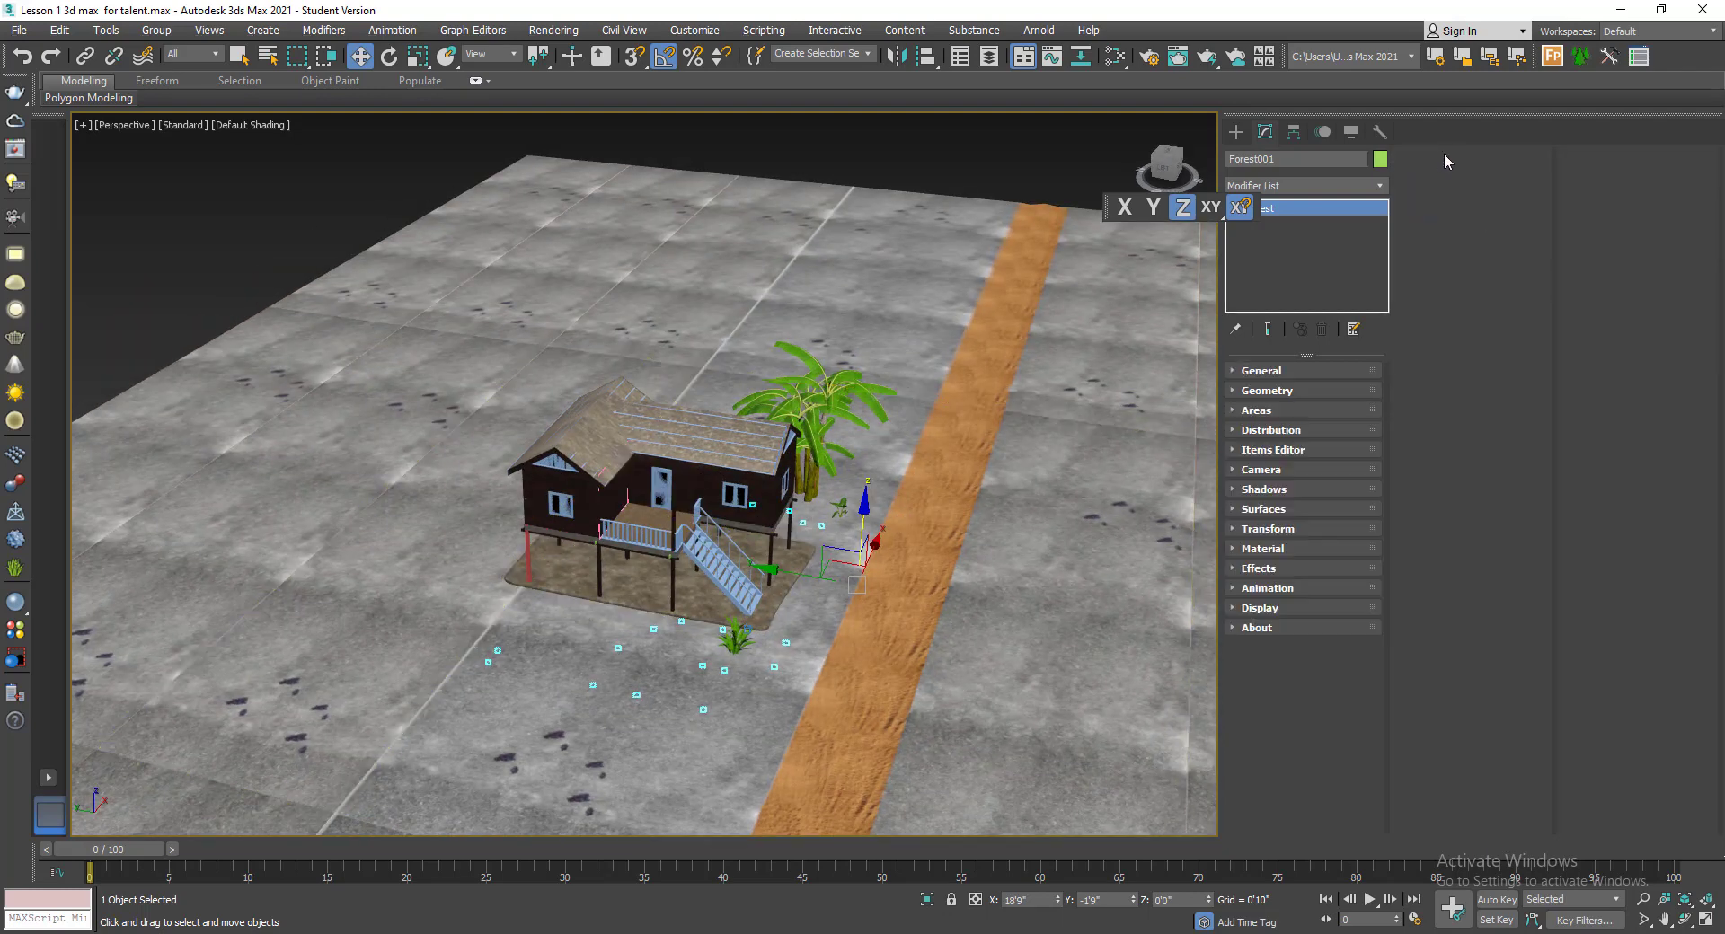
click(1262, 509)
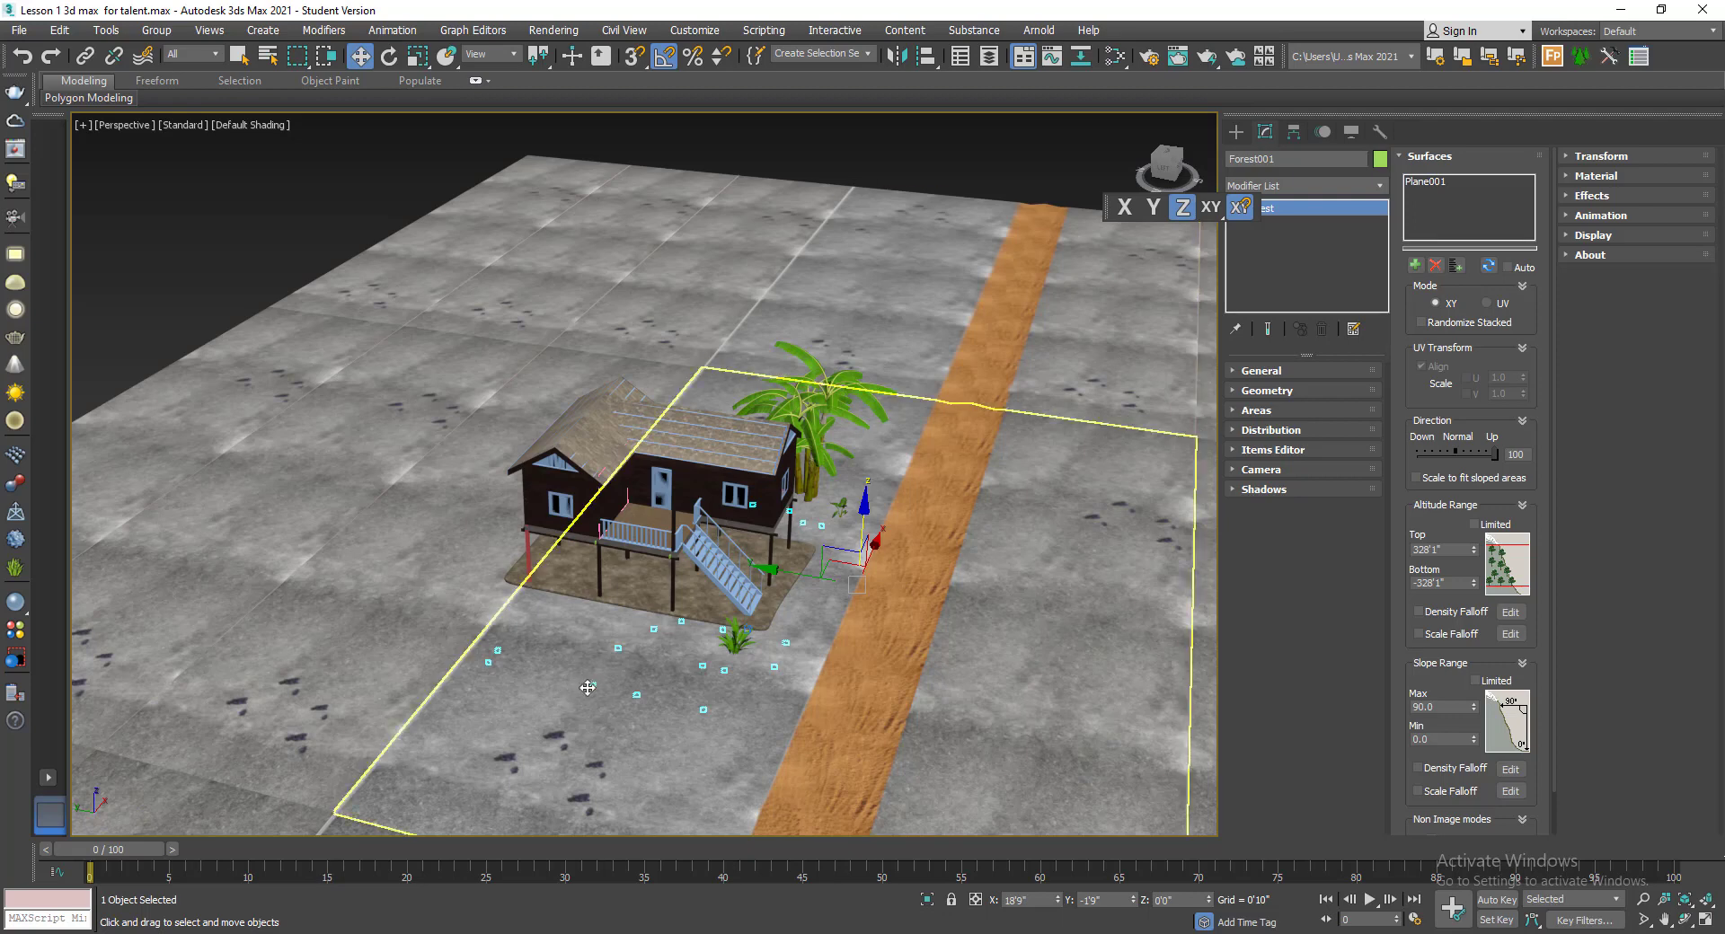
middle_drag(468, 605, 556, 605)
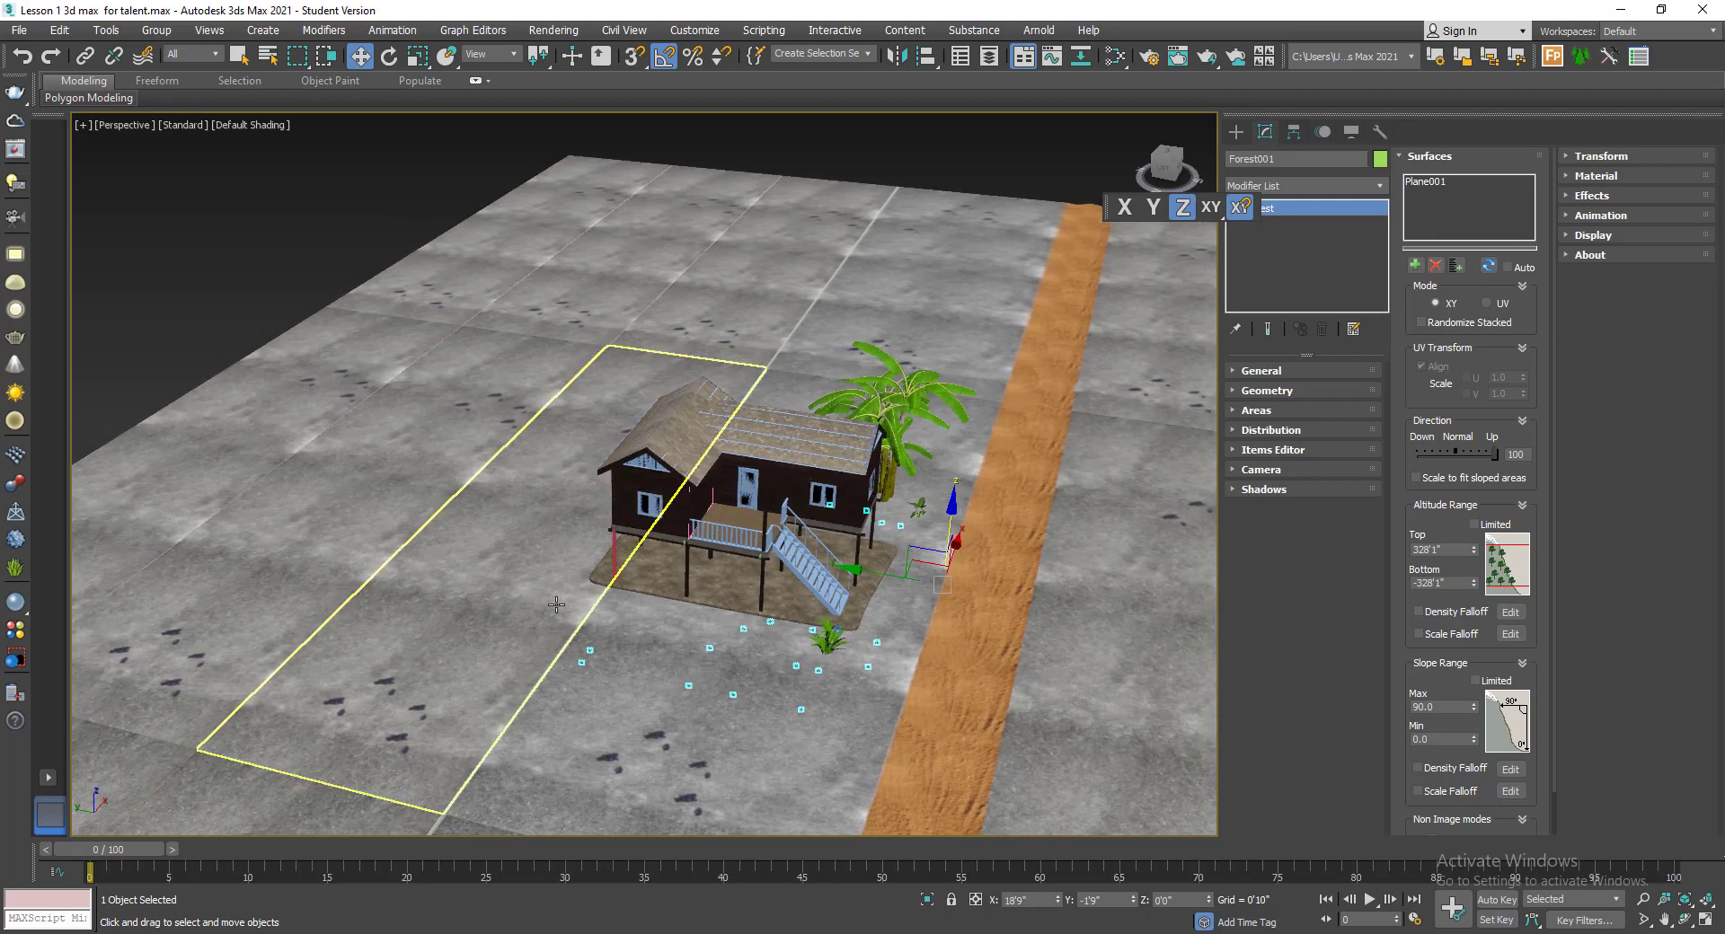
scroll(576, 557, up, 5)
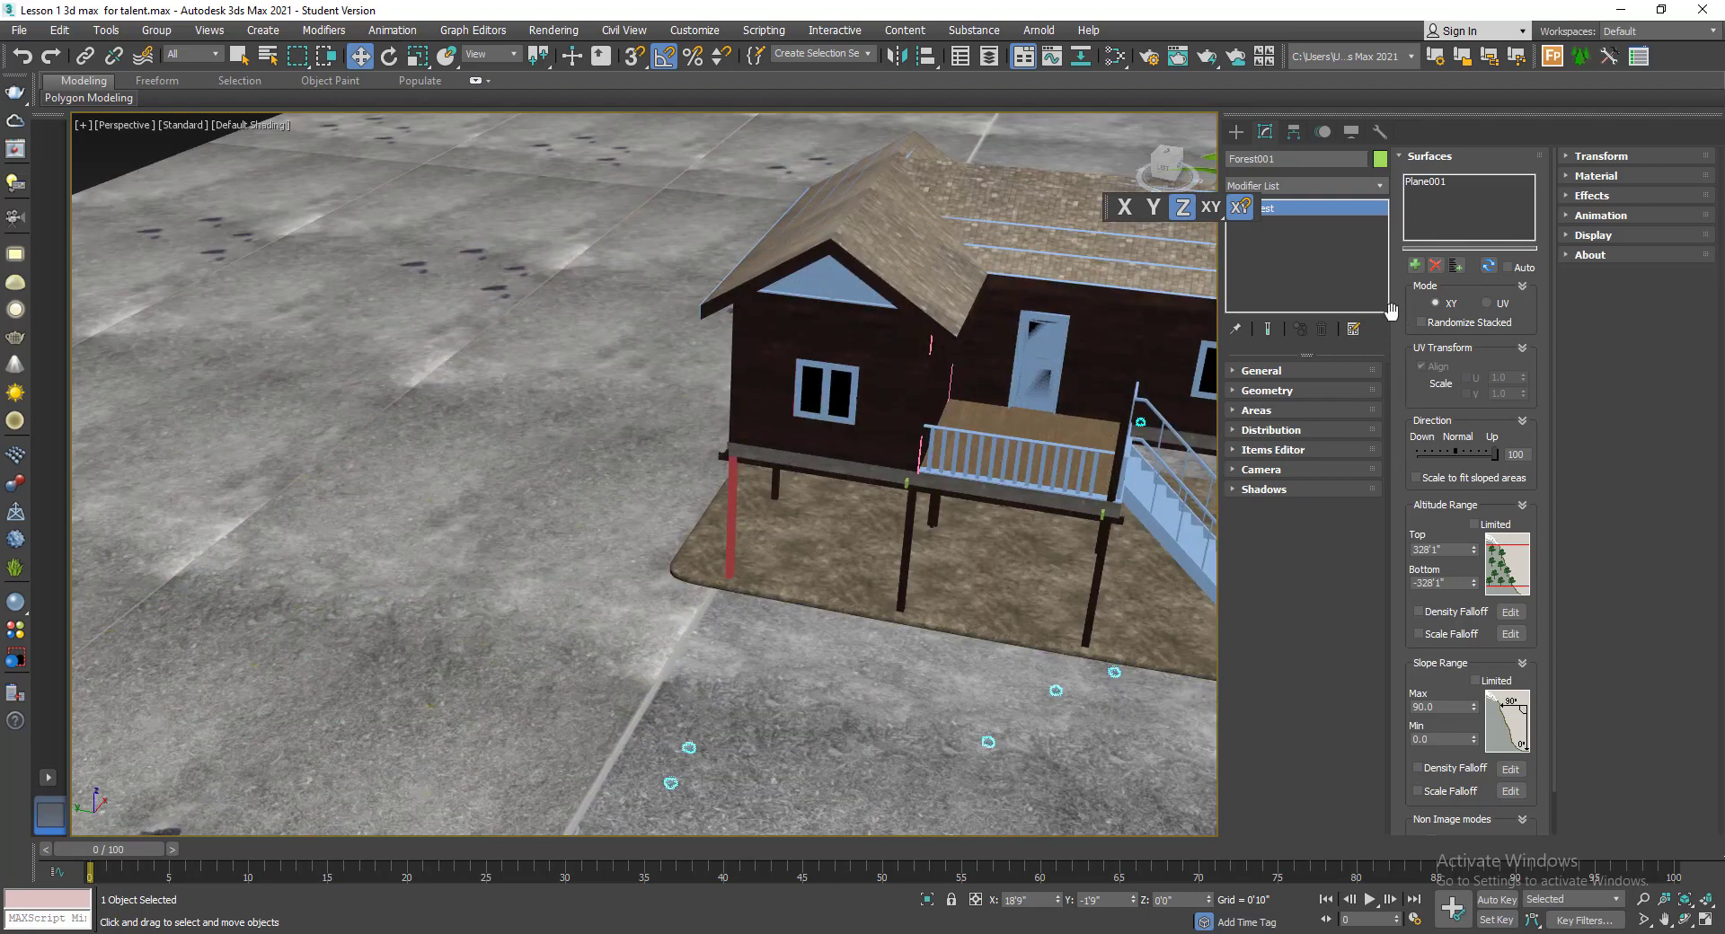
click(1414, 266)
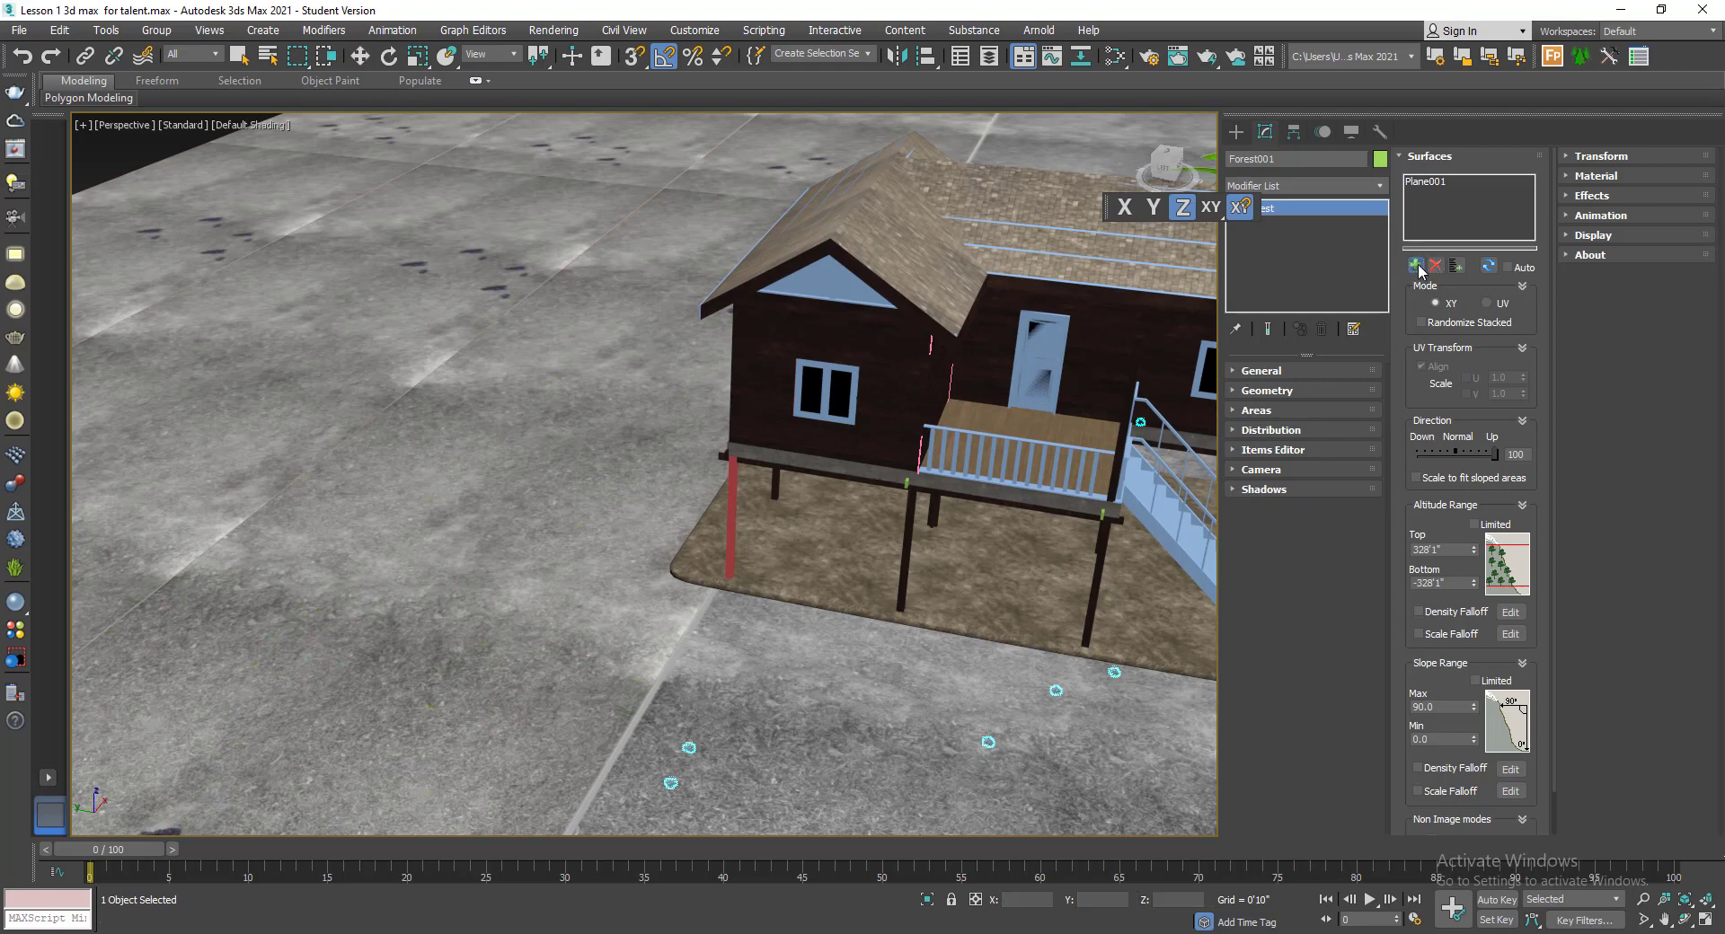
click(1425, 185)
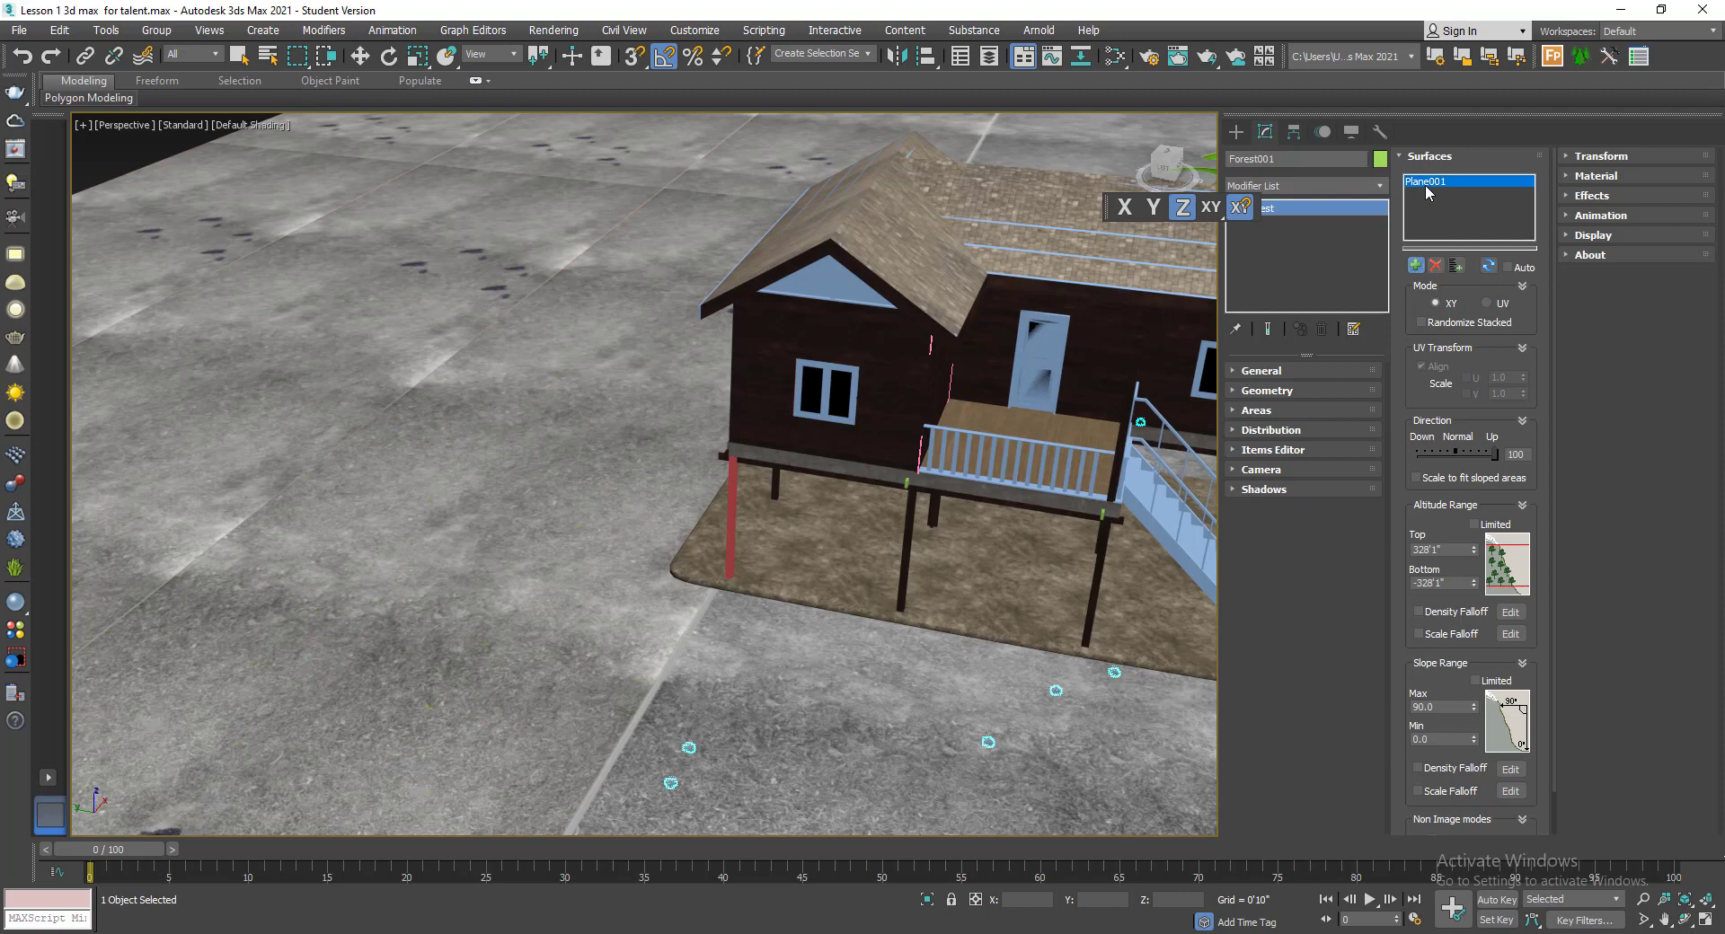
click(1416, 266)
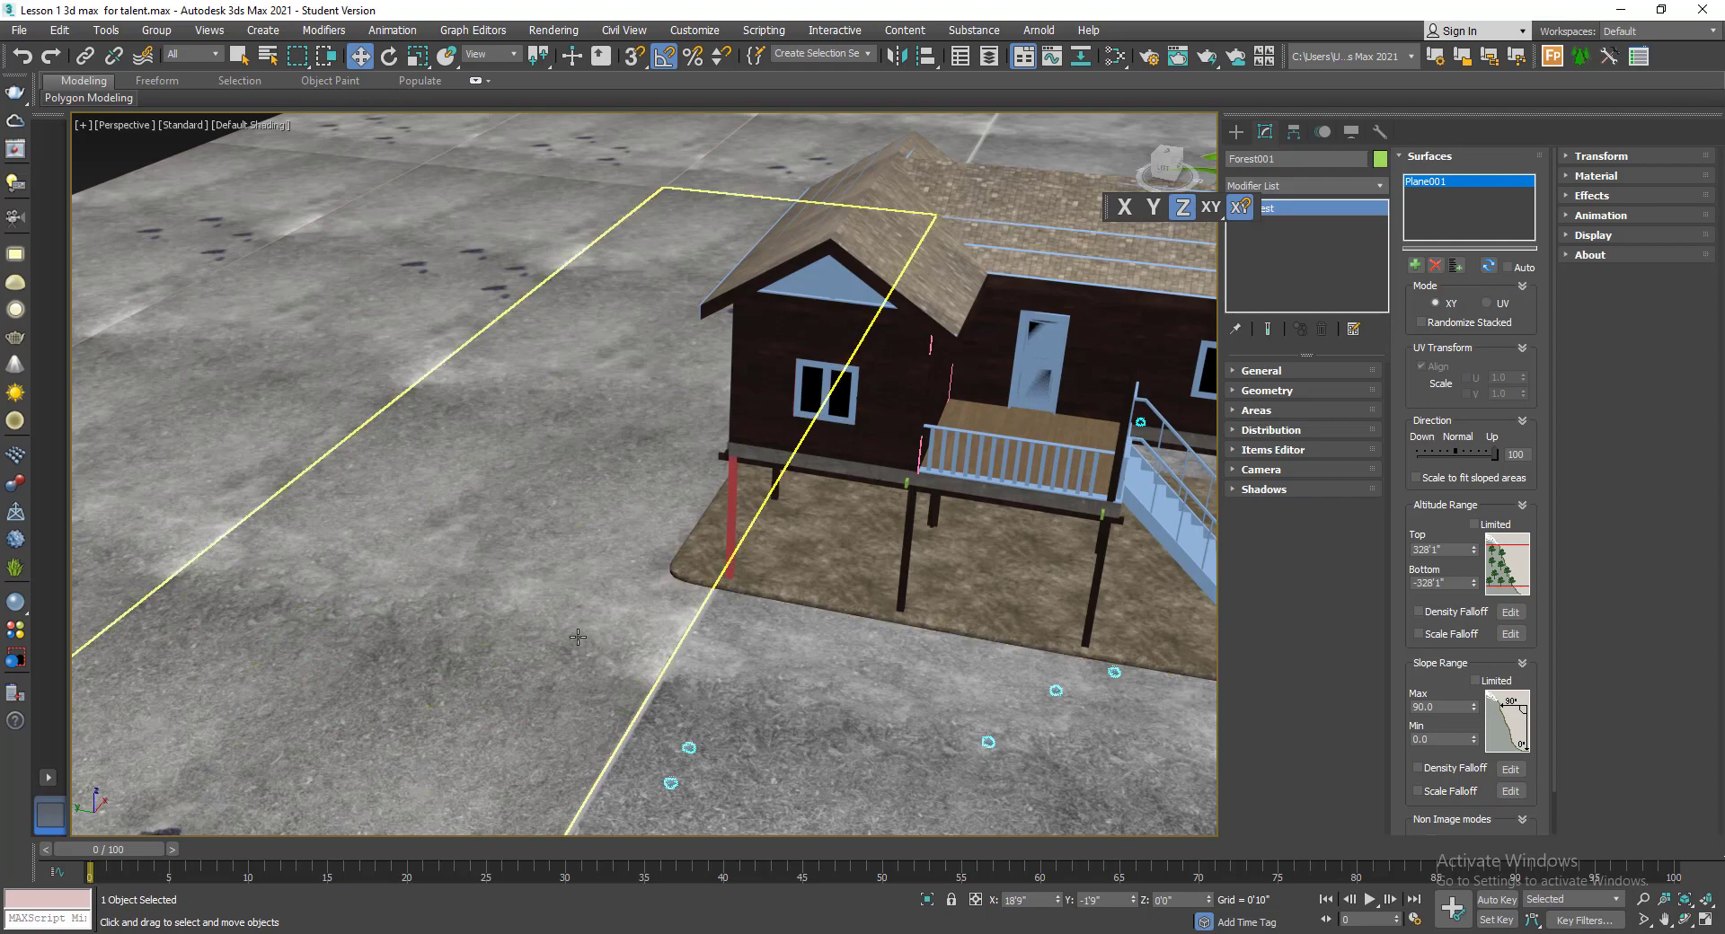
click(1417, 267)
click(611, 690)
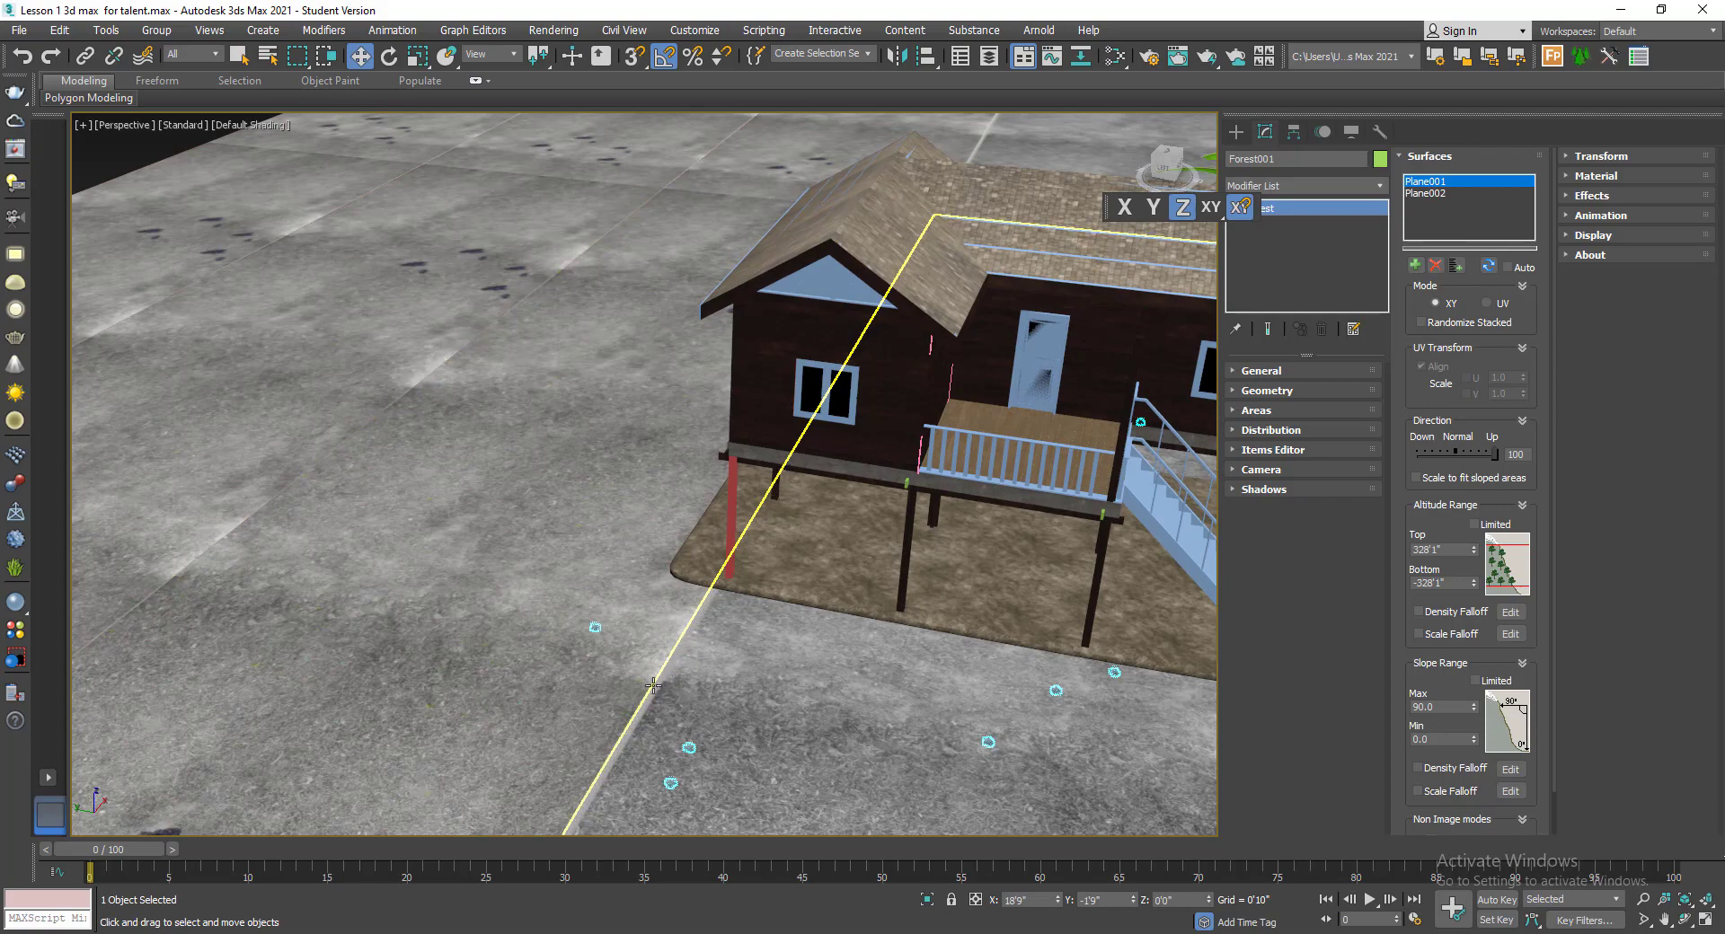
- Extend the painted grass area around the house's open side, along its rear and between the stairs and the banana trees
click(1297, 411)
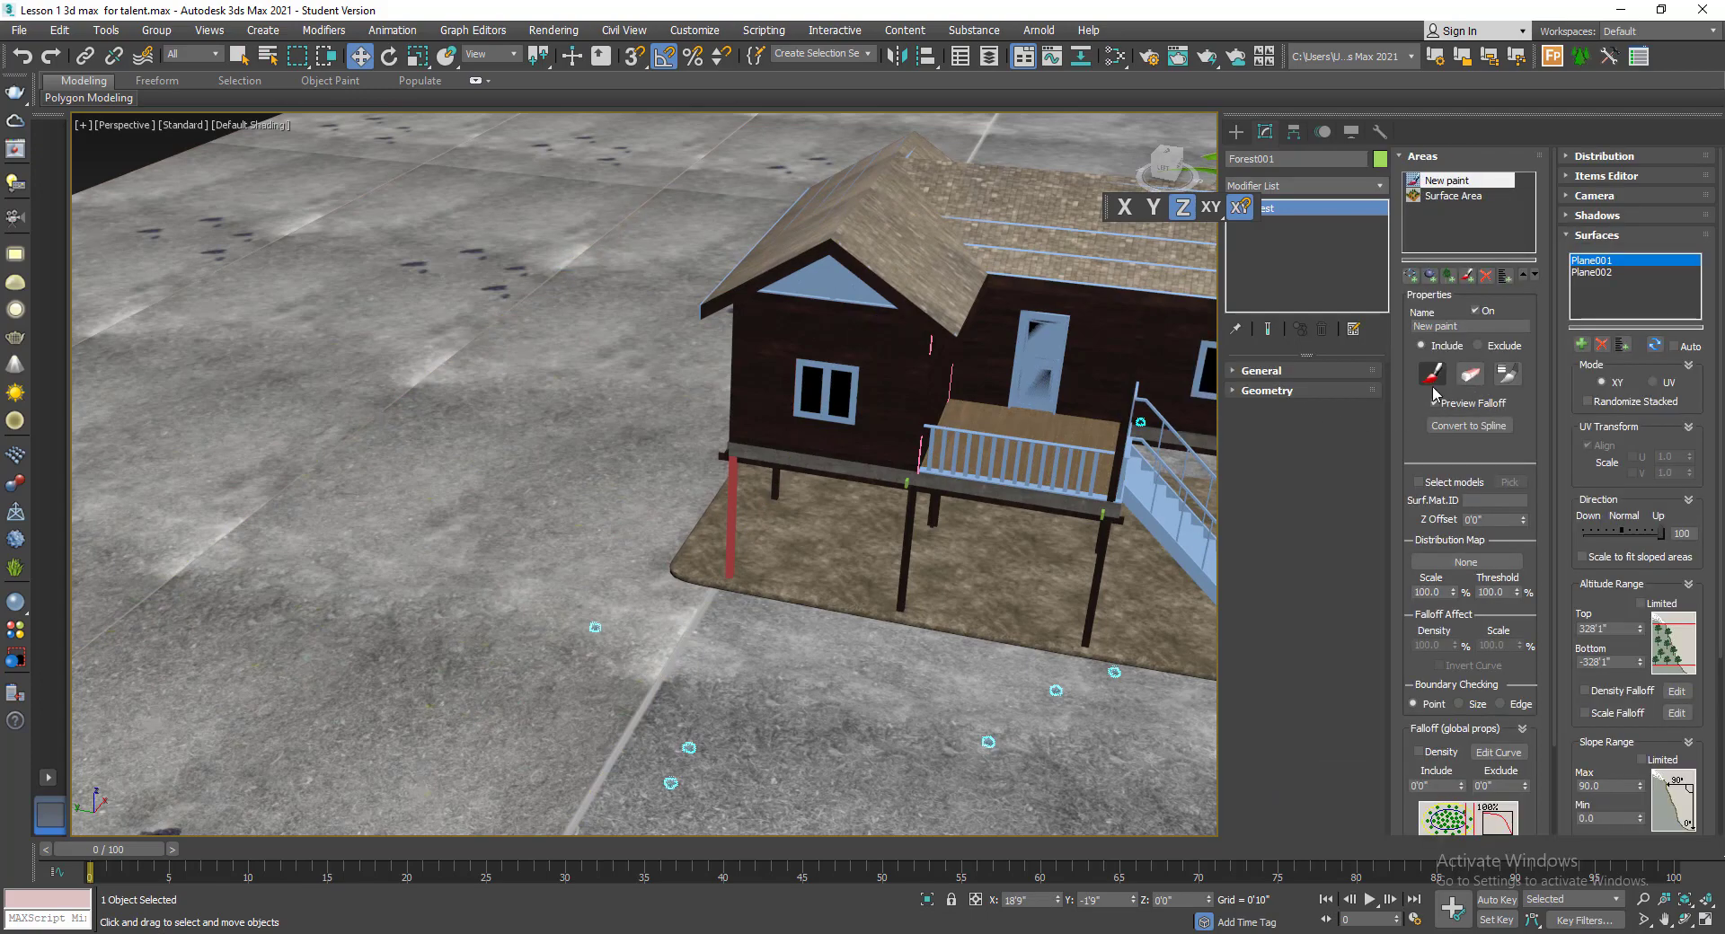
scroll(943, 516, down, 10)
click(1433, 372)
scroll(917, 601, up, 8)
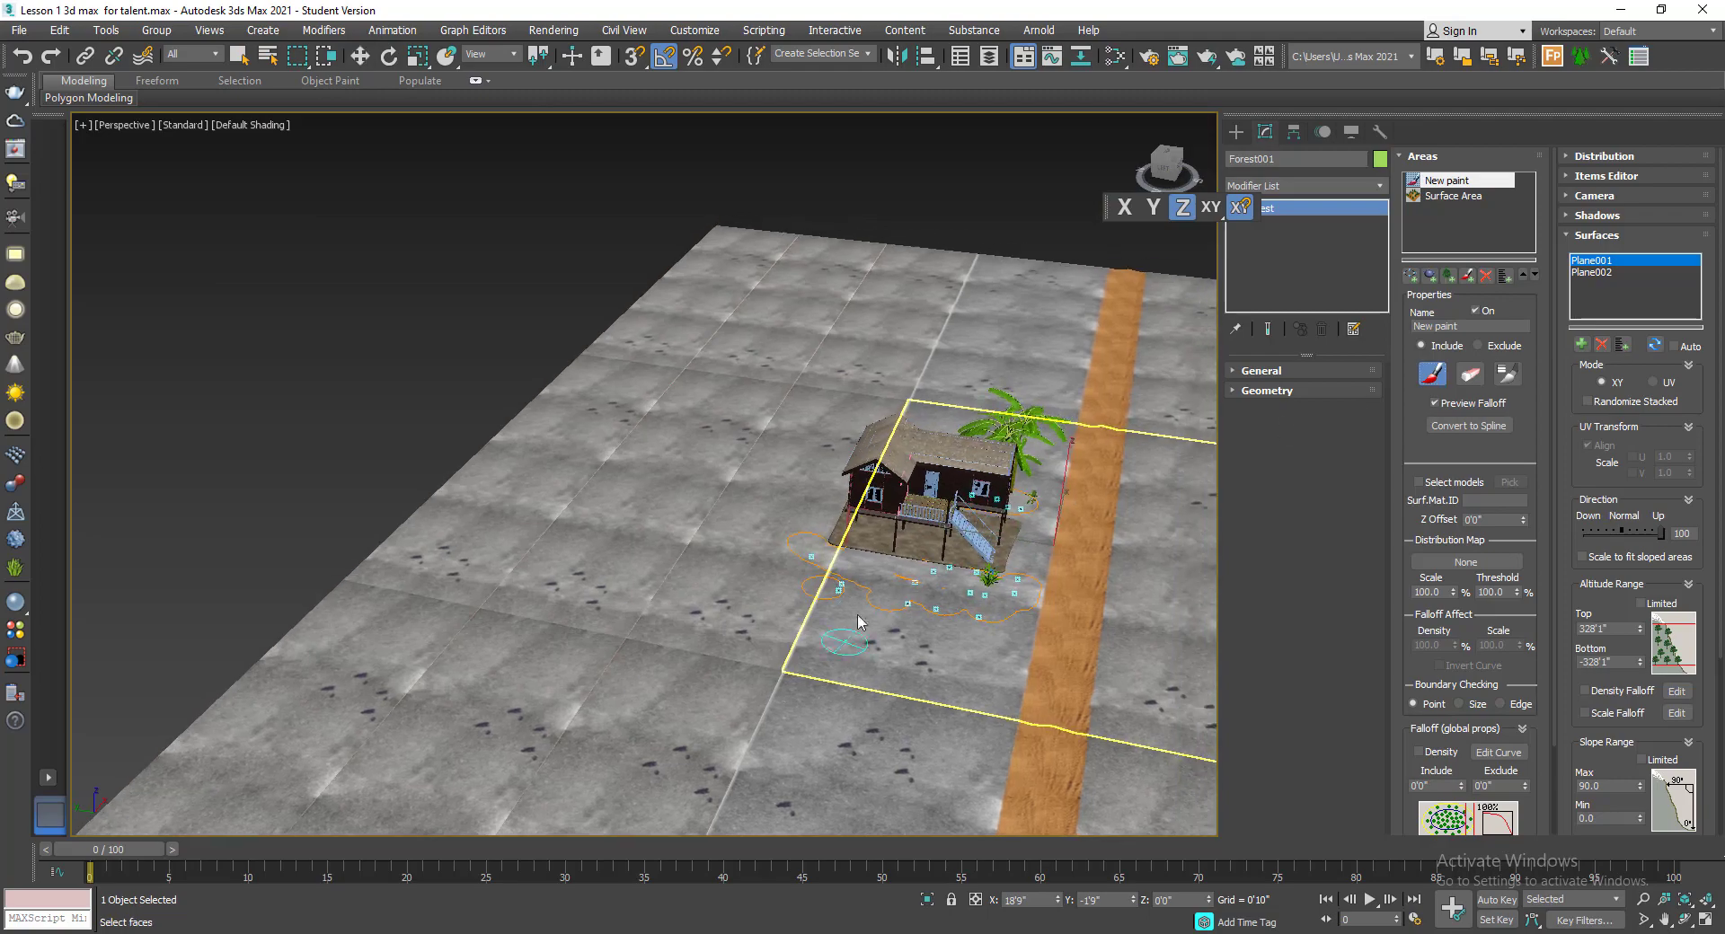
alt+middle_drag(915, 594, 868, 577)
mouse_move(814, 559)
mouse_down()
mouse_move(782, 505)
mouse_move(787, 404)
mouse_up()
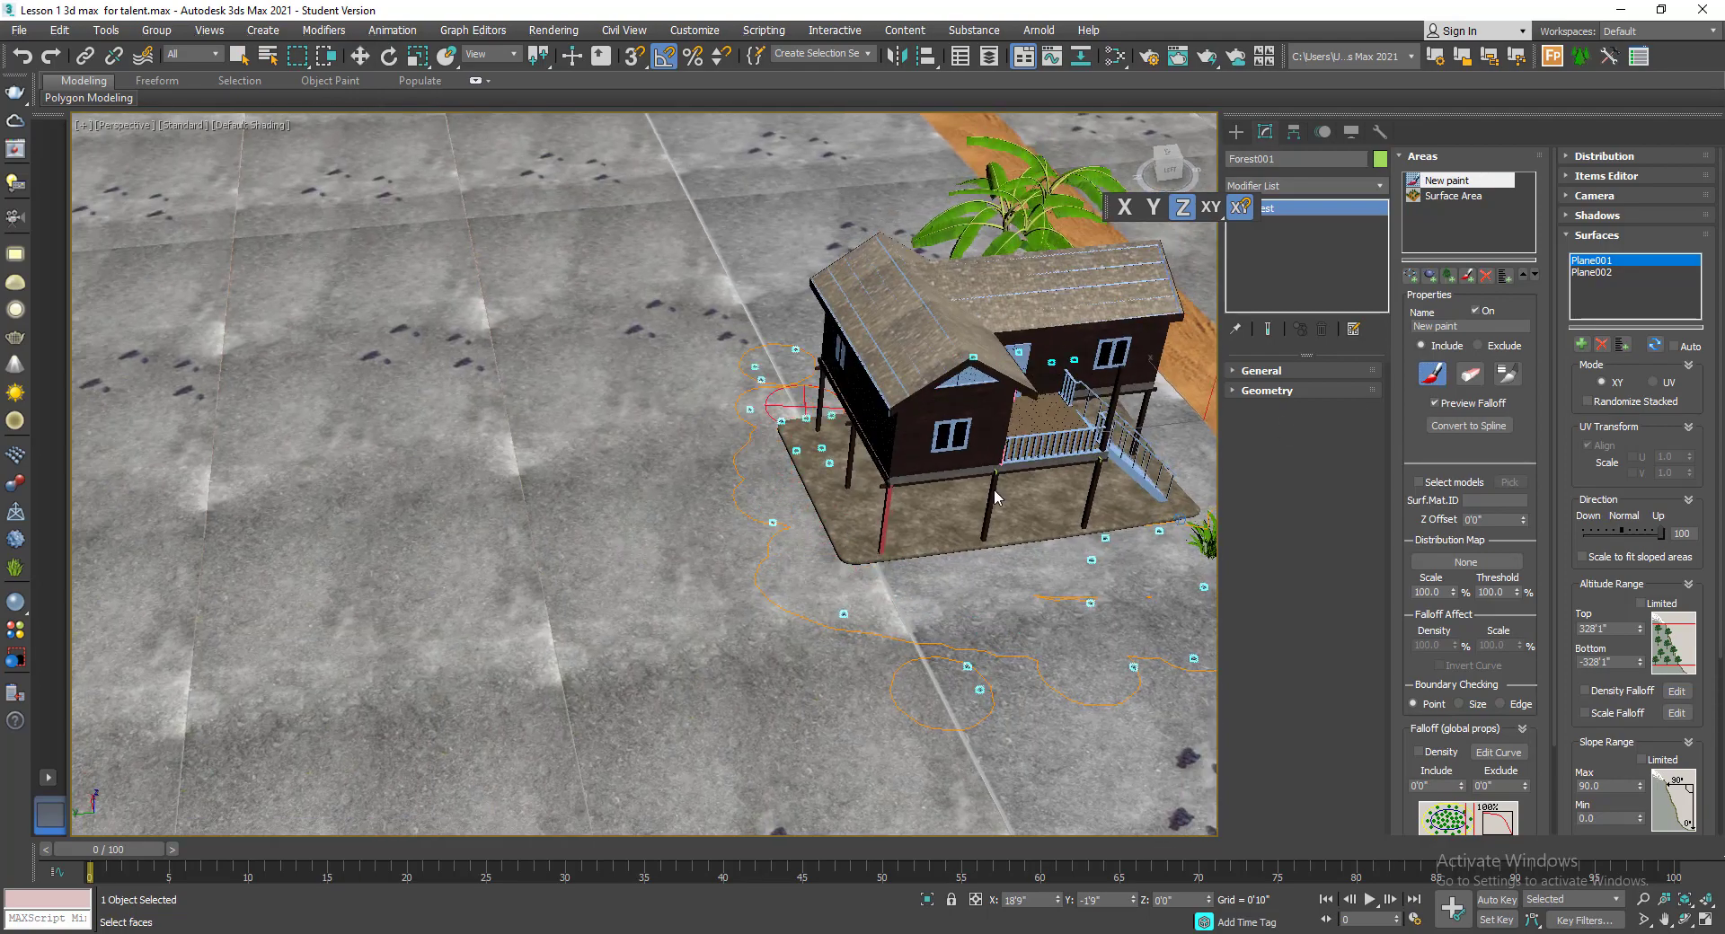
mouse_move(993, 493)
alt+middle_down()
mouse_move(738, 523)
mouse_move(1019, 569)
alt+middle_up()
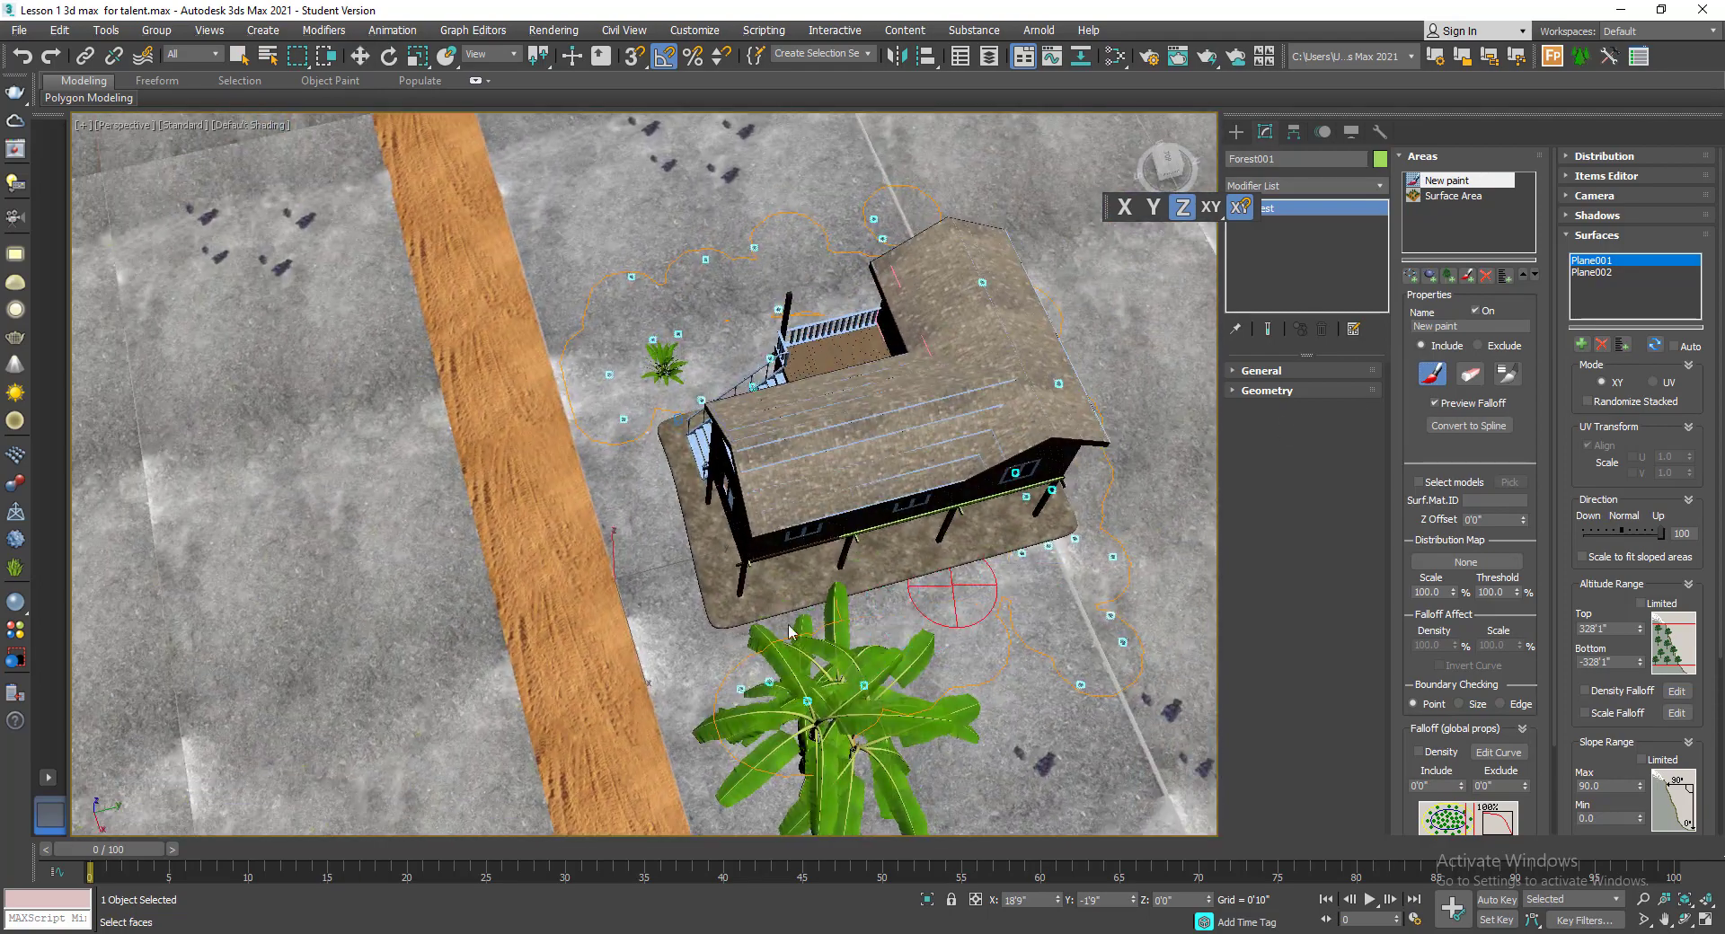
mouse_move(713, 648)
mouse_down()
mouse_move(649, 472)
mouse_move(640, 485)
mouse_move(791, 692)
mouse_up()
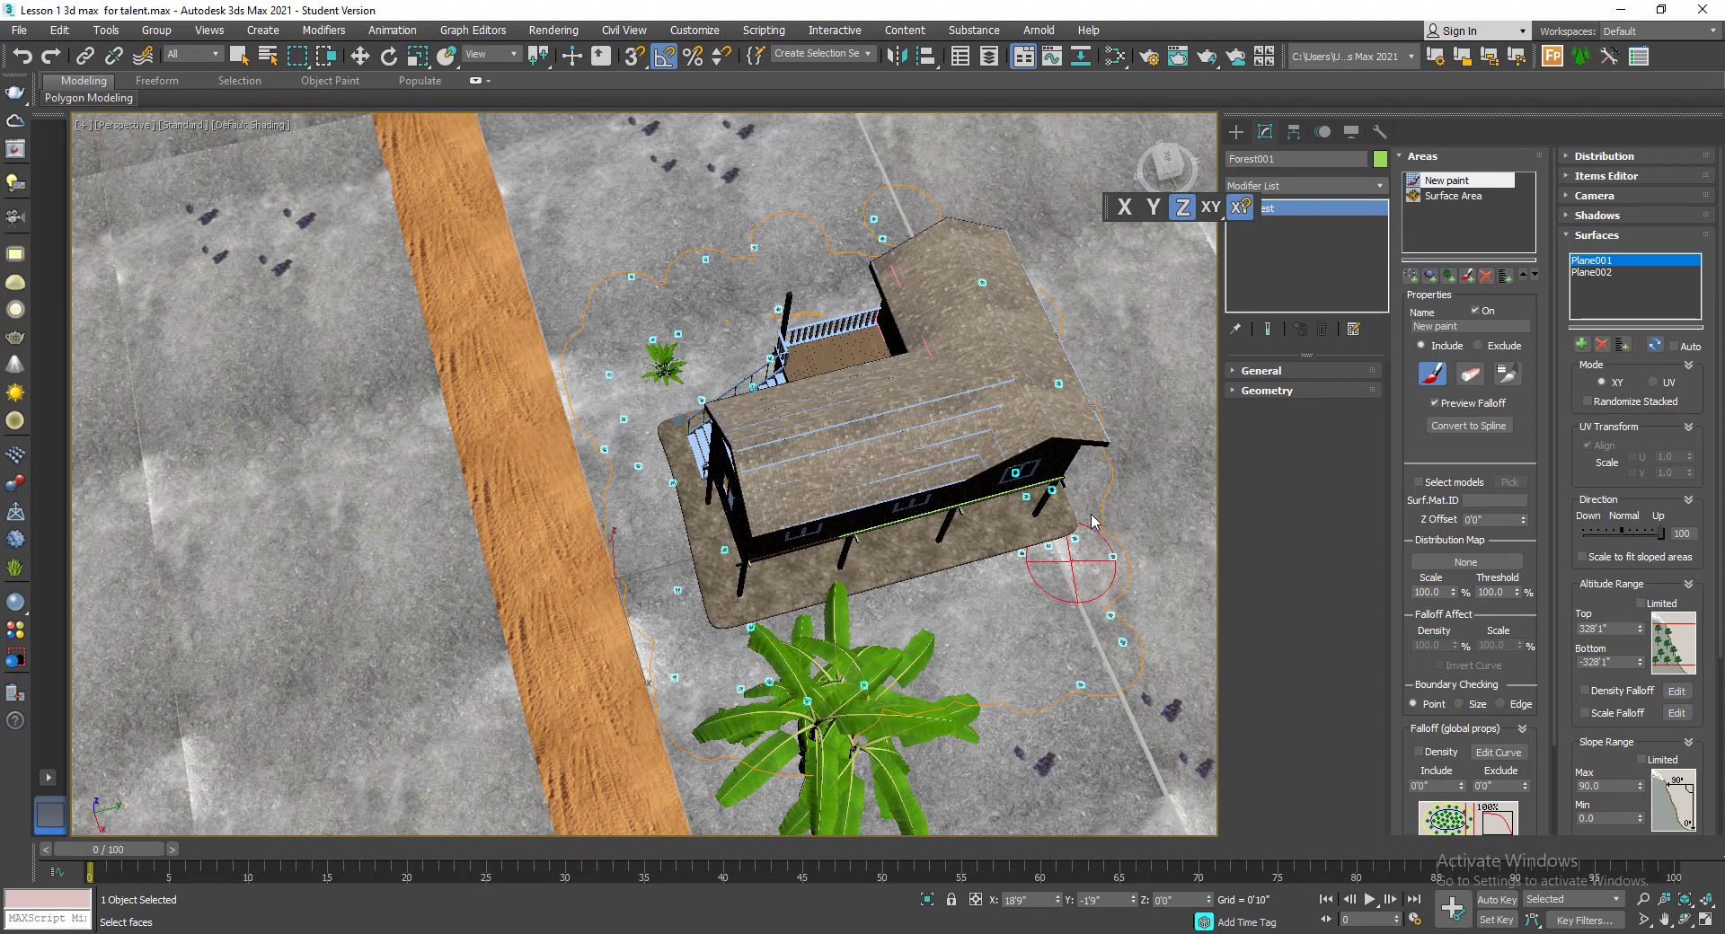
mouse_move(1089, 566)
alt+middle_down()
mouse_move(1164, 575)
mouse_move(763, 521)
alt+middle_up()
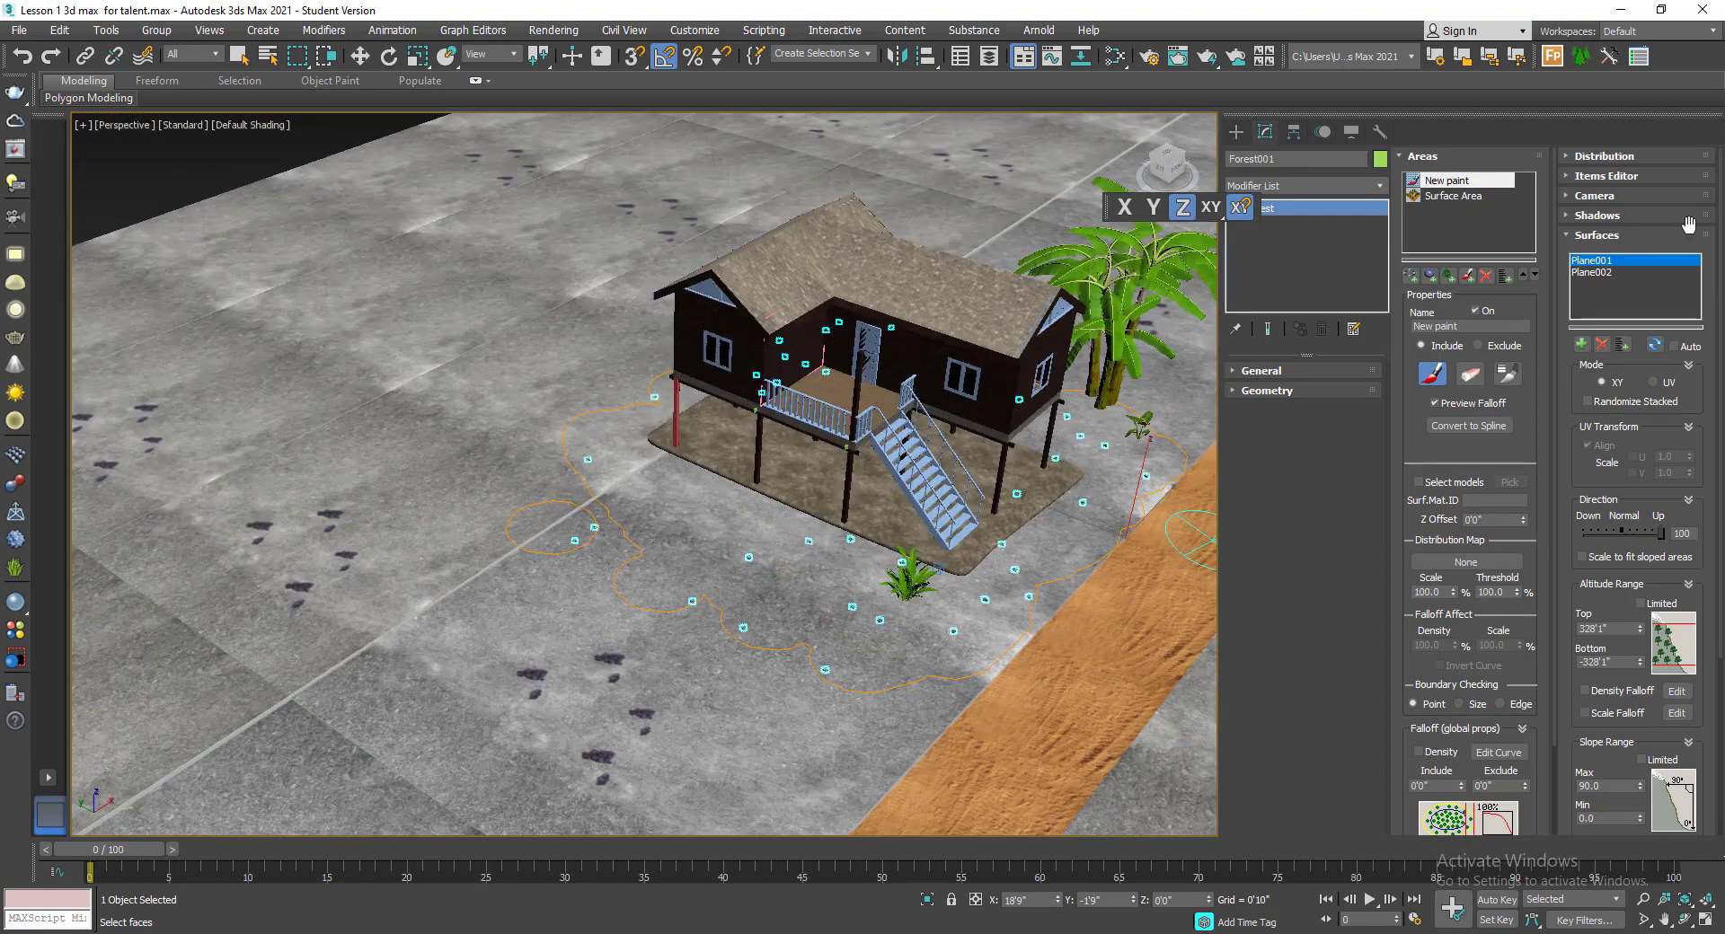
- Try the Full distribution map on the Forest with the density units lowered to about 314'11"
click(1487, 155)
click(1604, 154)
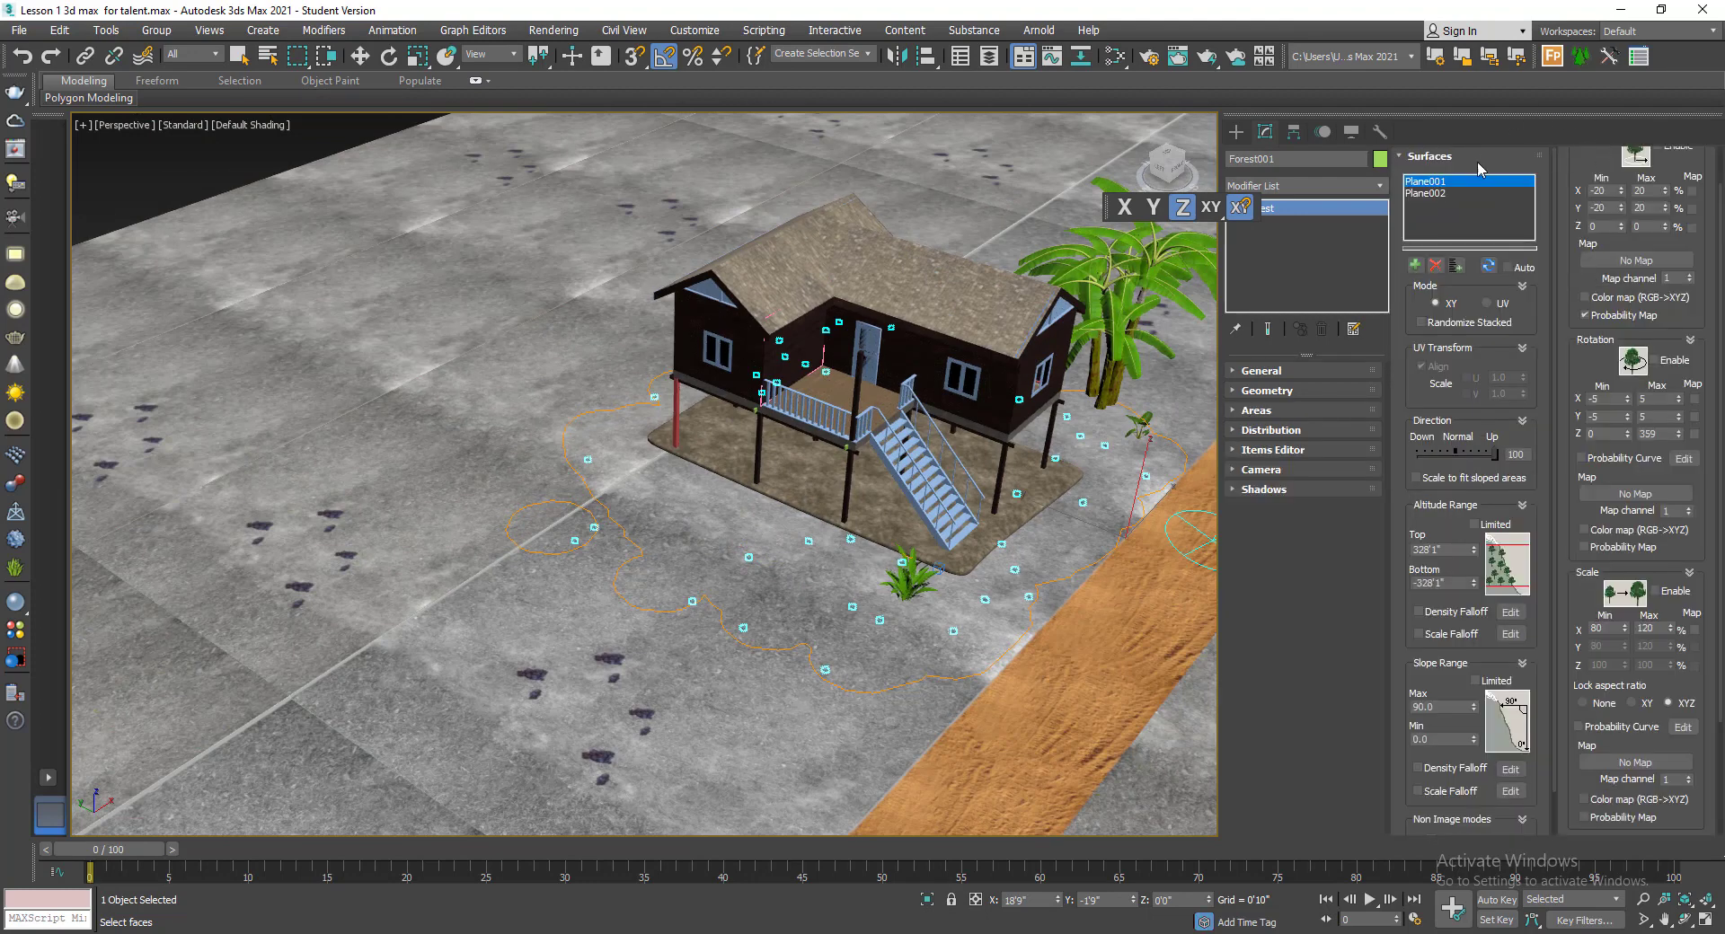
click(1477, 160)
click(1448, 160)
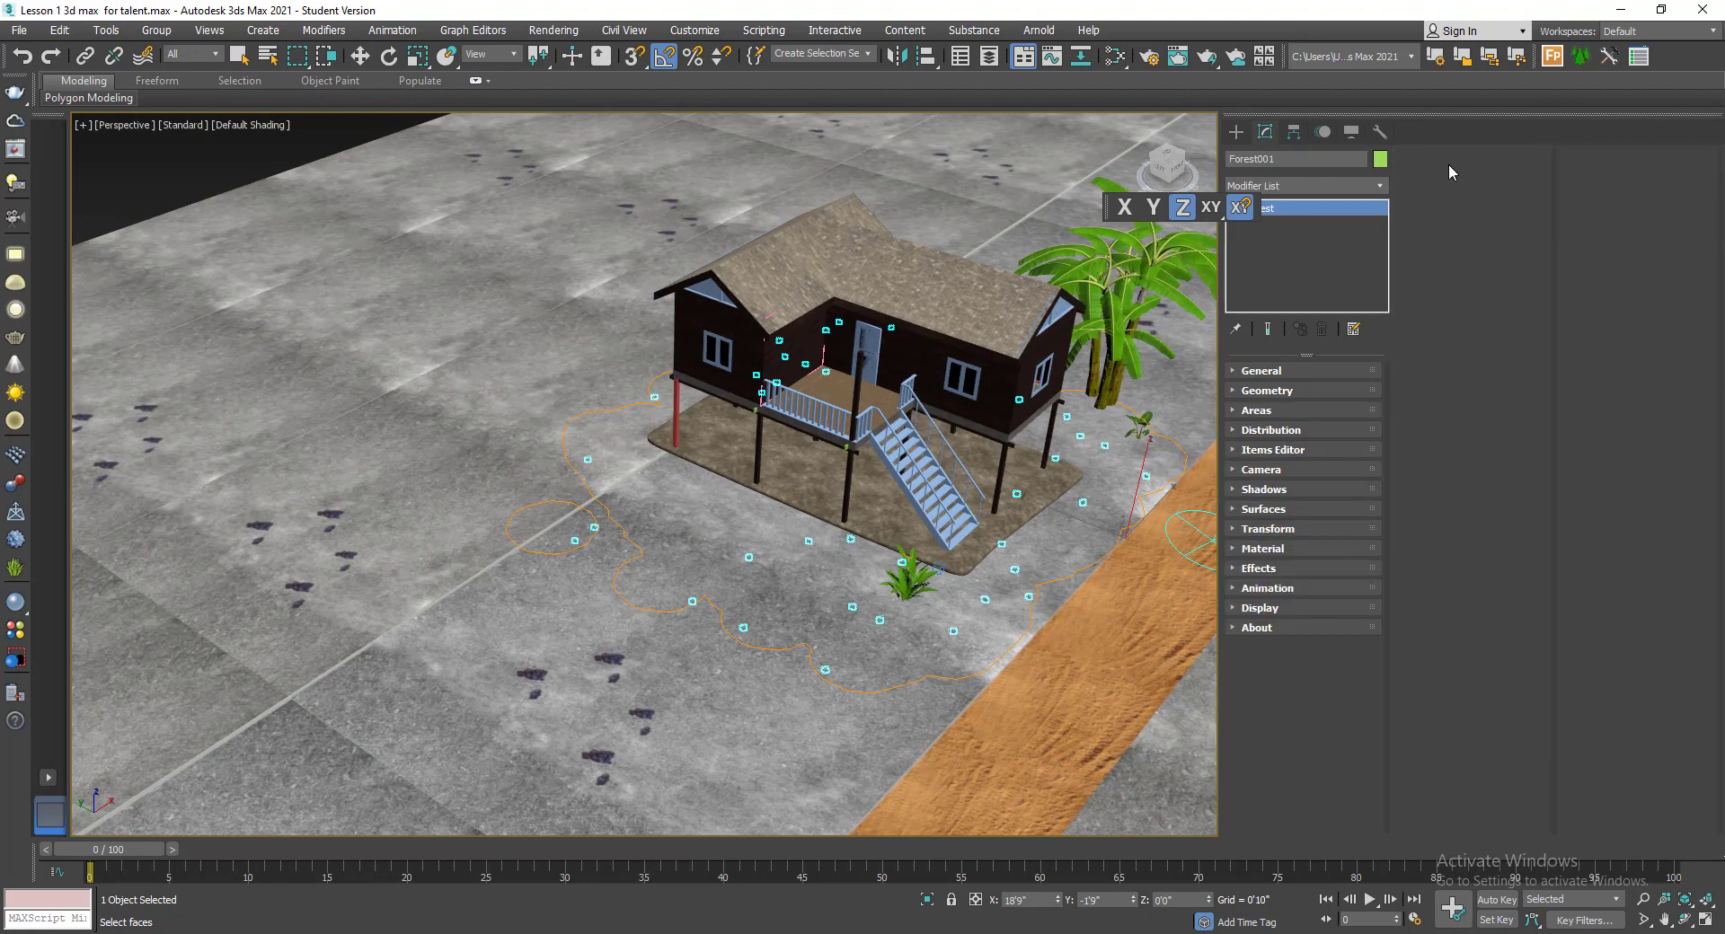
click(1286, 431)
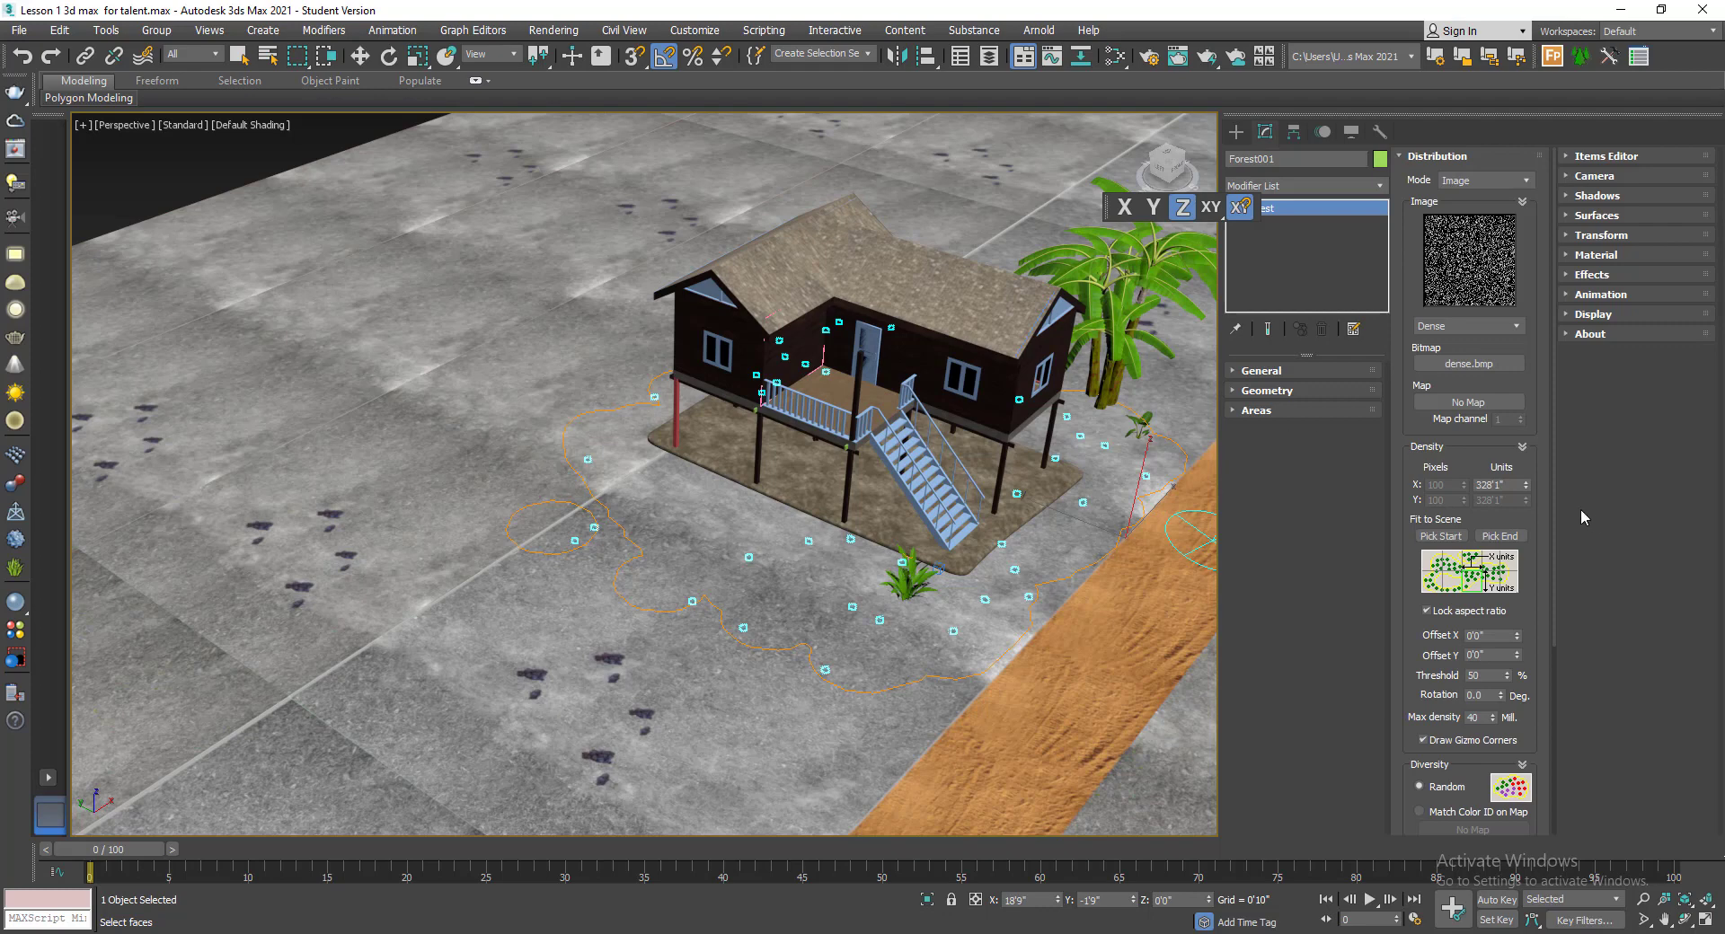
drag(1525, 488, 1526, 515)
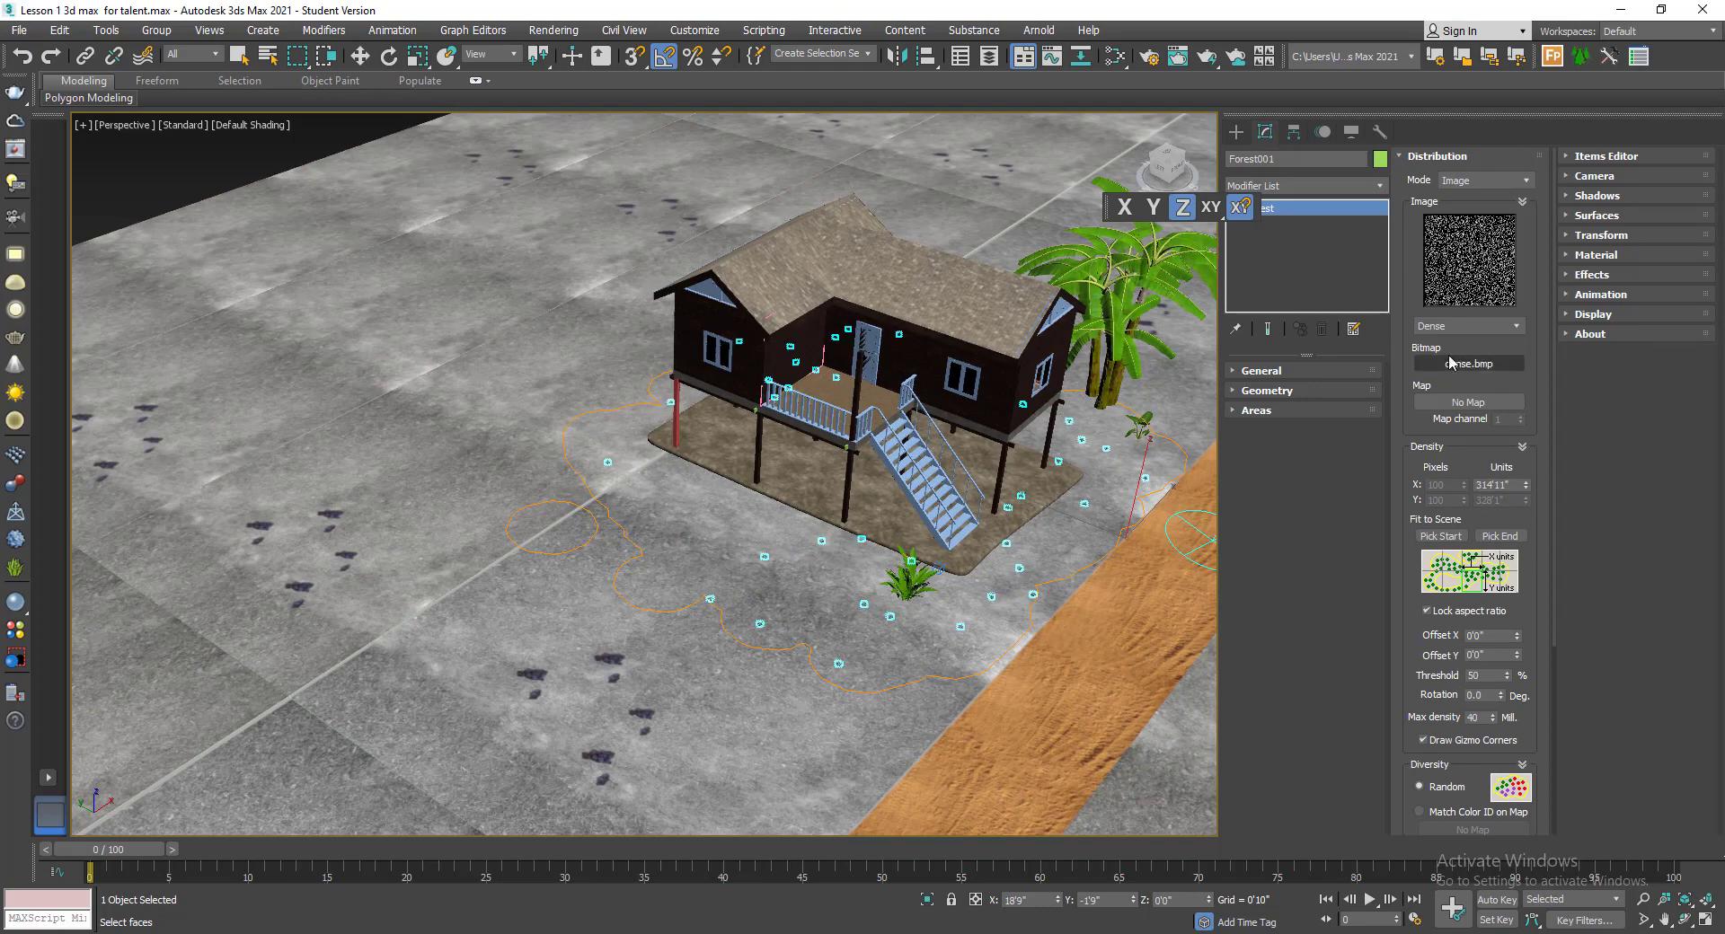
click(1446, 327)
click(1447, 354)
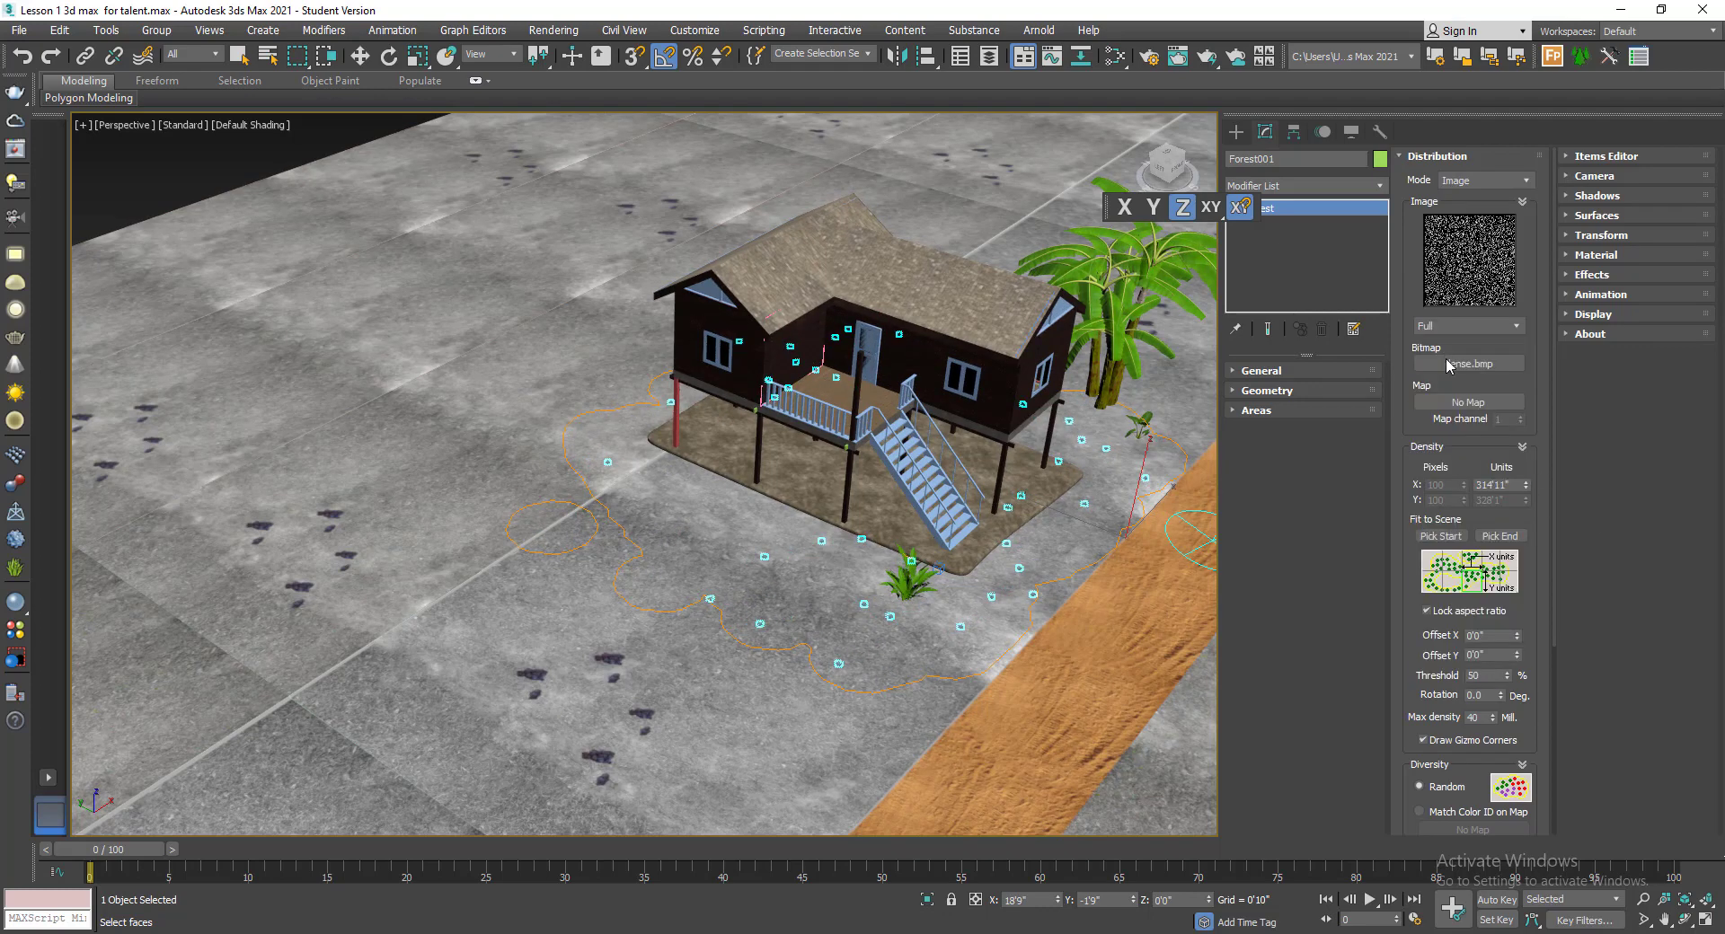
scroll(814, 571, up, 5)
scroll(819, 573, up, 4)
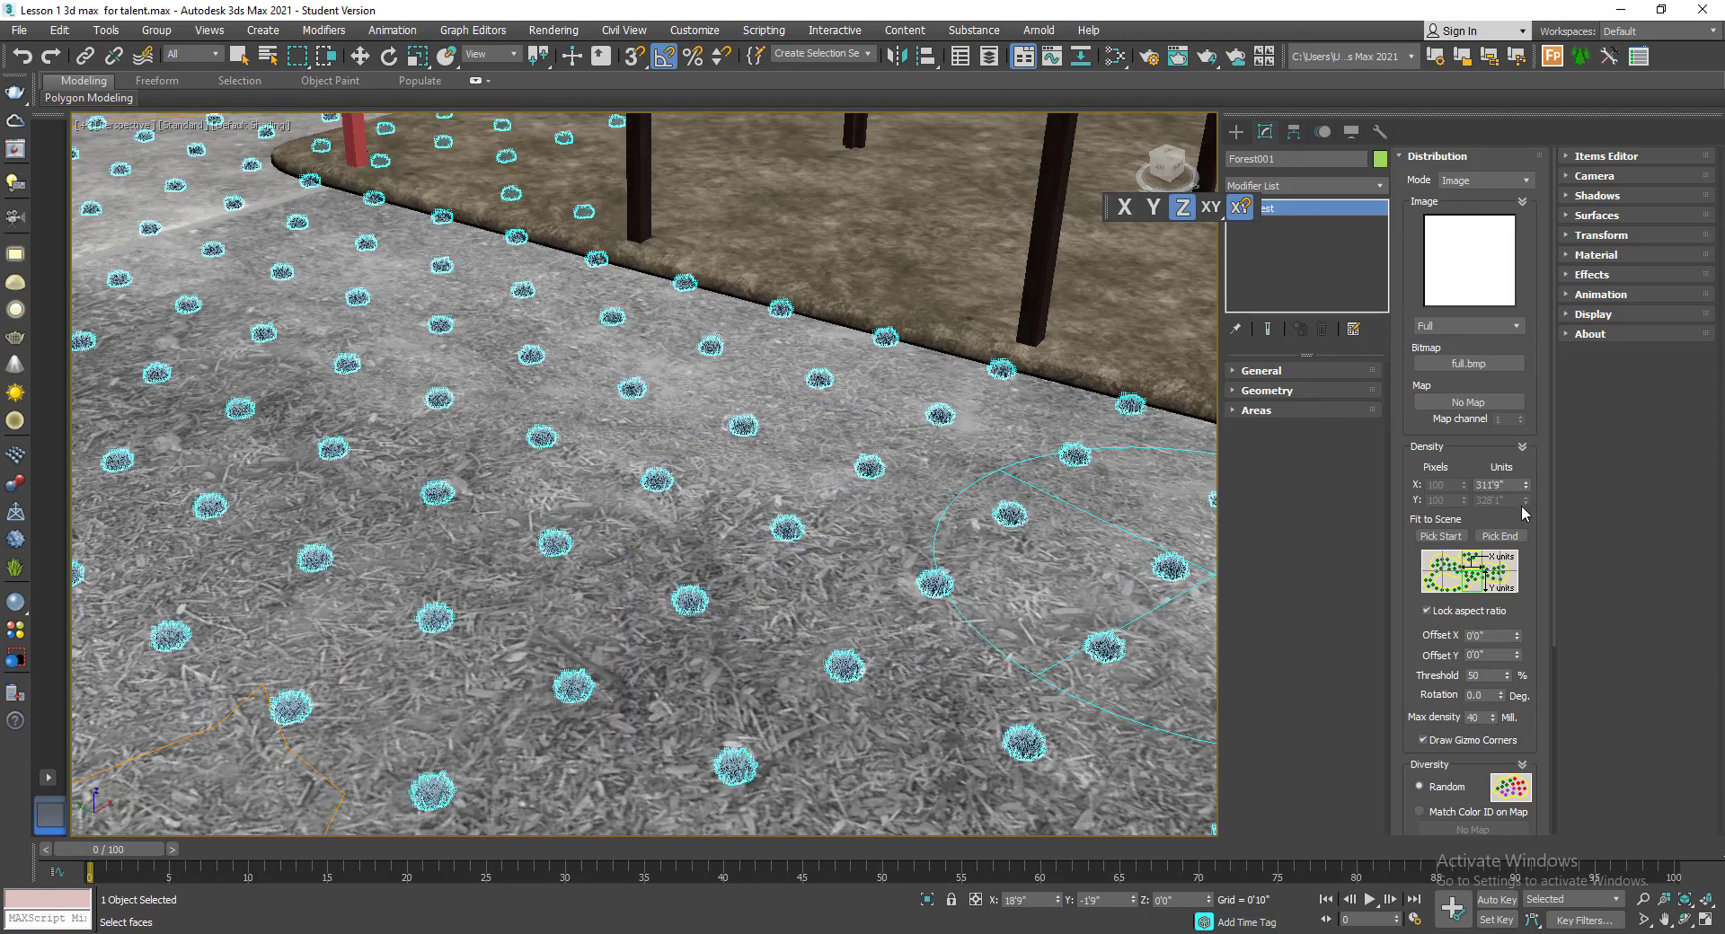
- Set the Forest's density units to about 365'4" and its distribution map to Dense, checking the scatter near the stairs
mouse_move(1524, 485)
mouse_down()
mouse_move(1521, 518)
mouse_move(1529, 454)
mouse_up()
click(1435, 327)
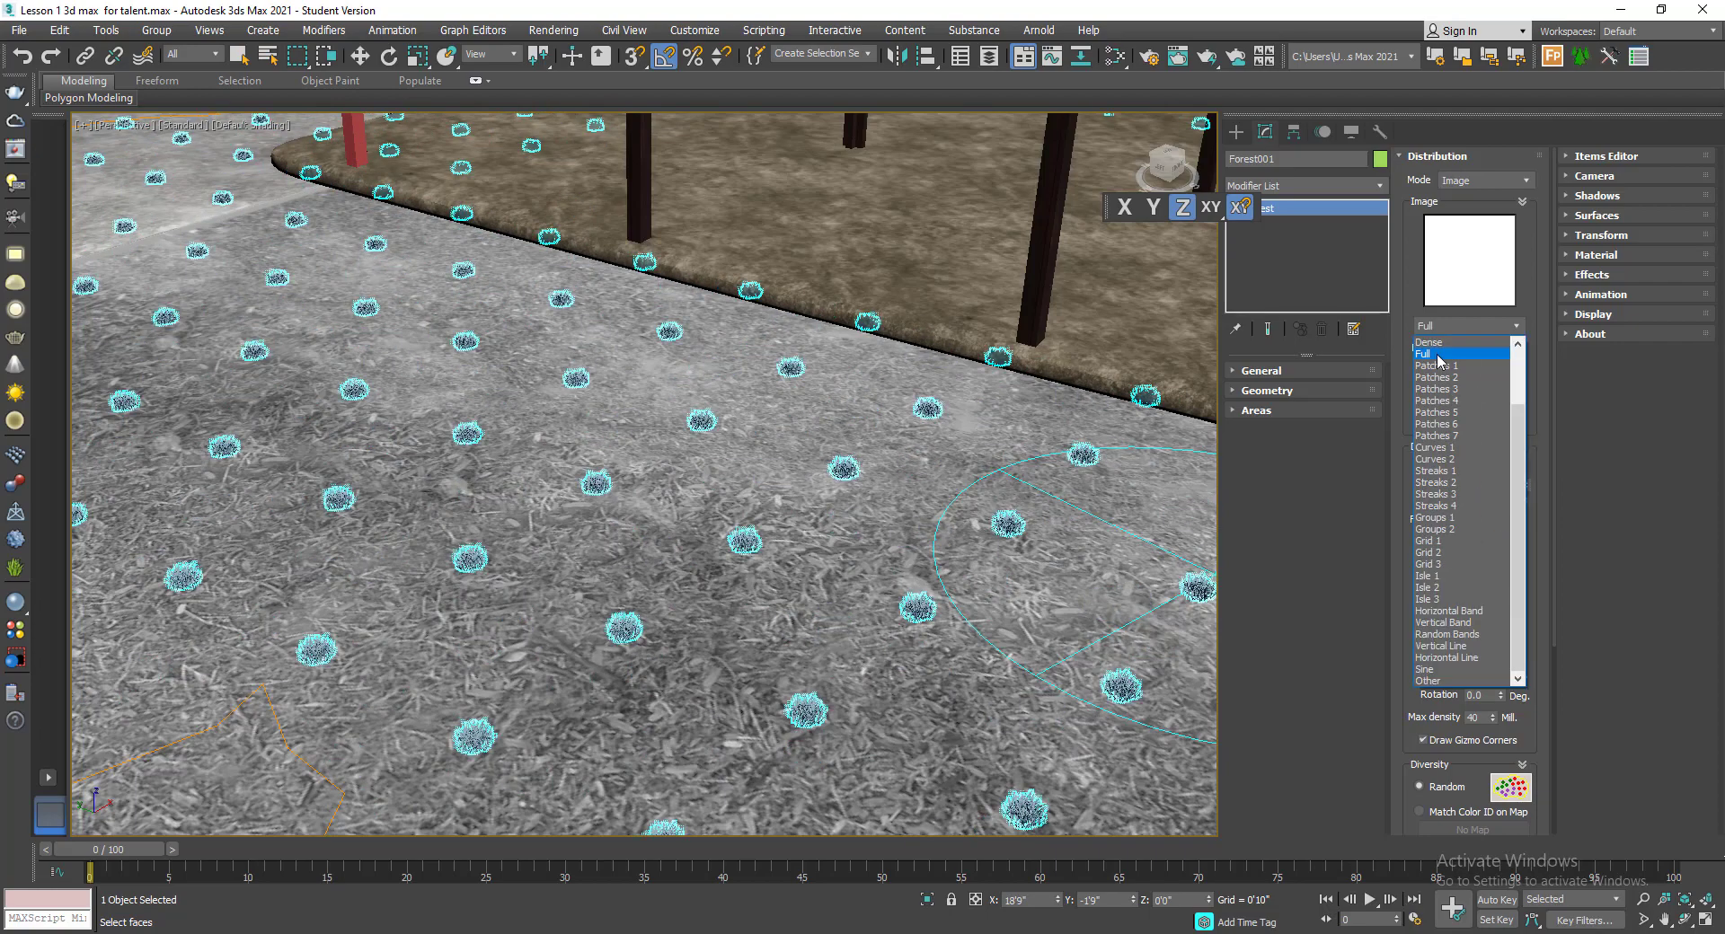
click(1428, 343)
scroll(1024, 627, down, 5)
scroll(1024, 626, up, 5)
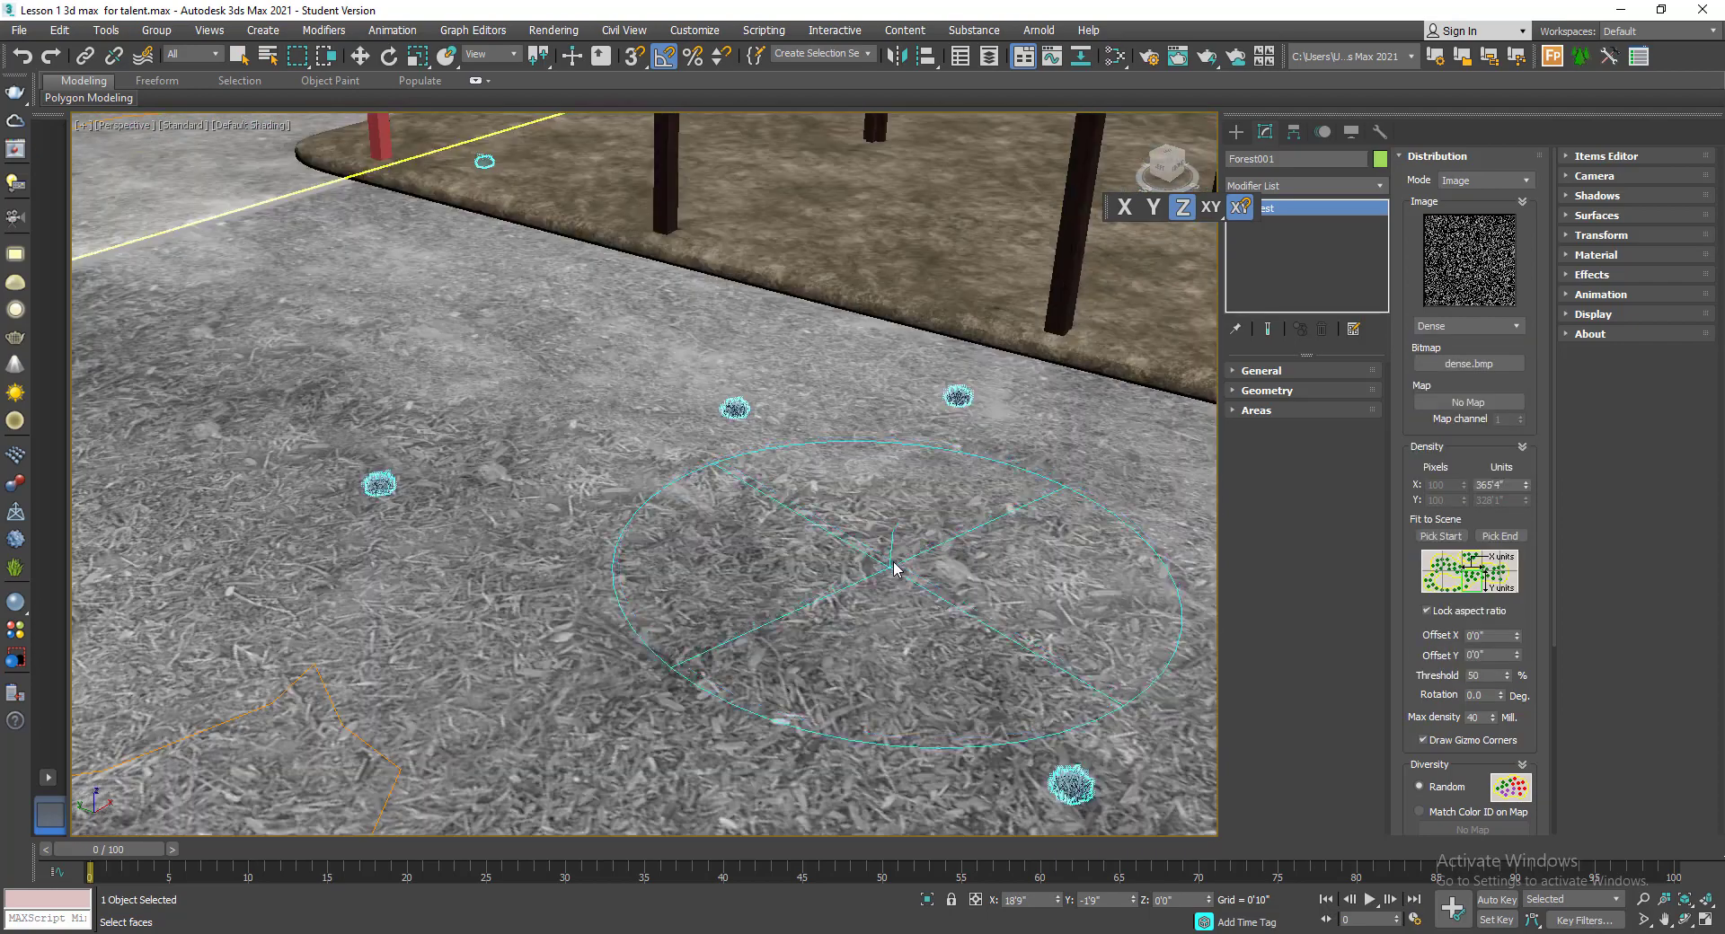
alt+middle_drag(1022, 618, 1092, 628)
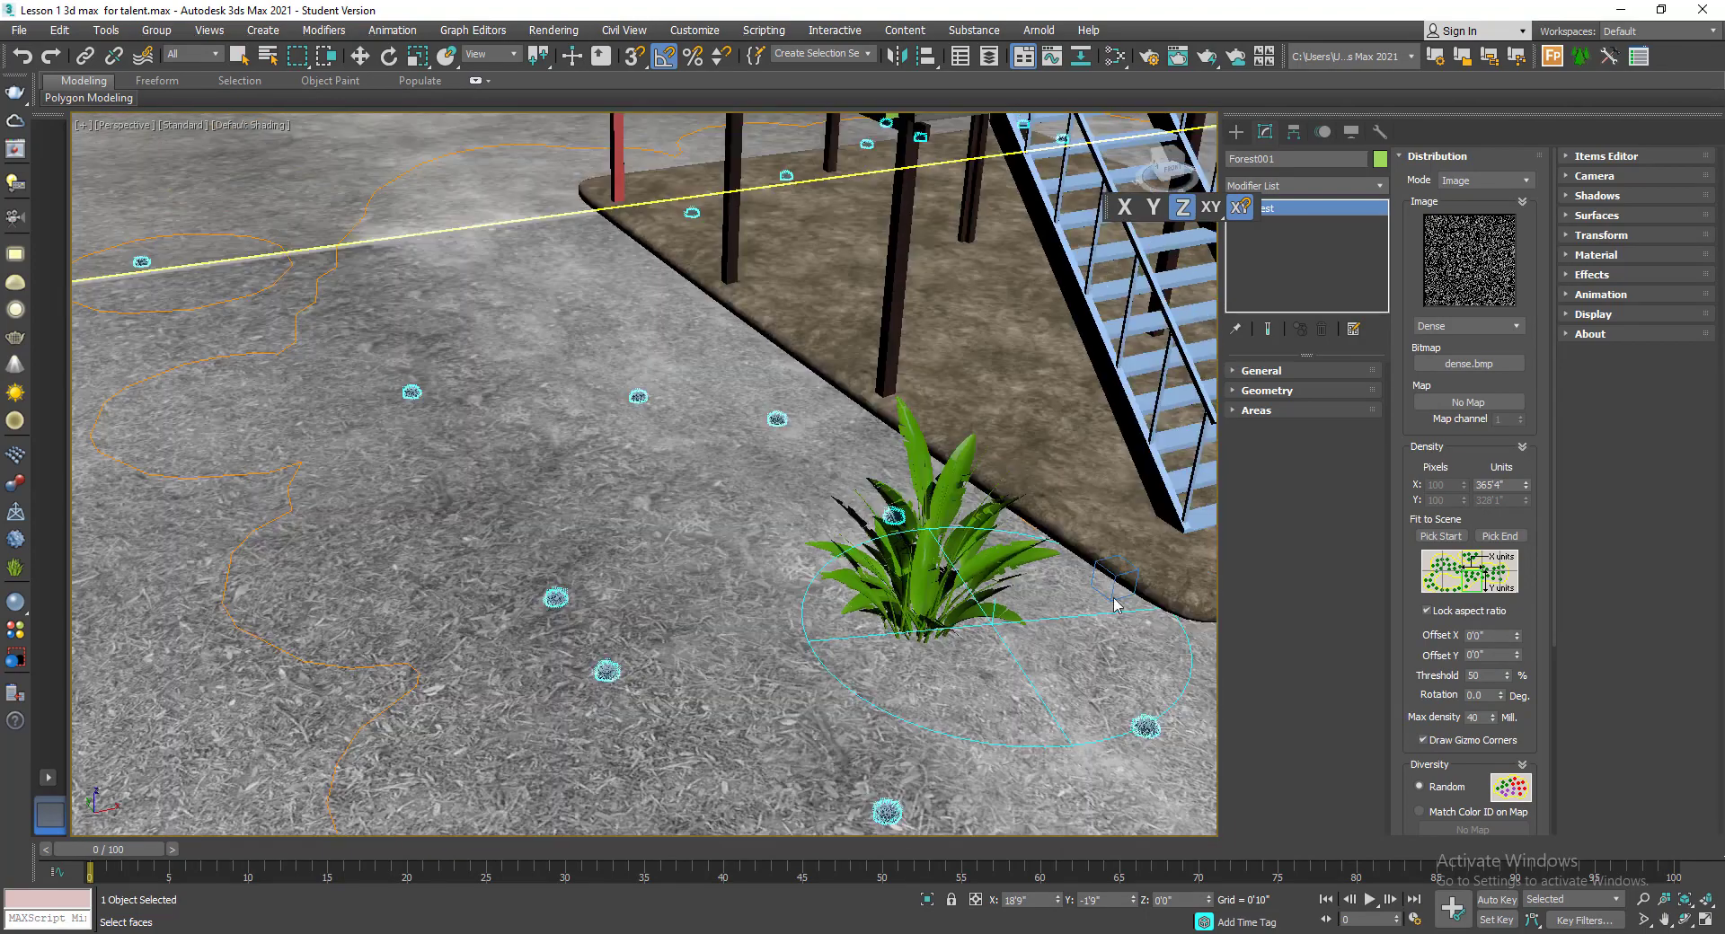
scroll(1092, 629, down, 2)
- Add a second item to the Forest's geometry list
click(1442, 156)
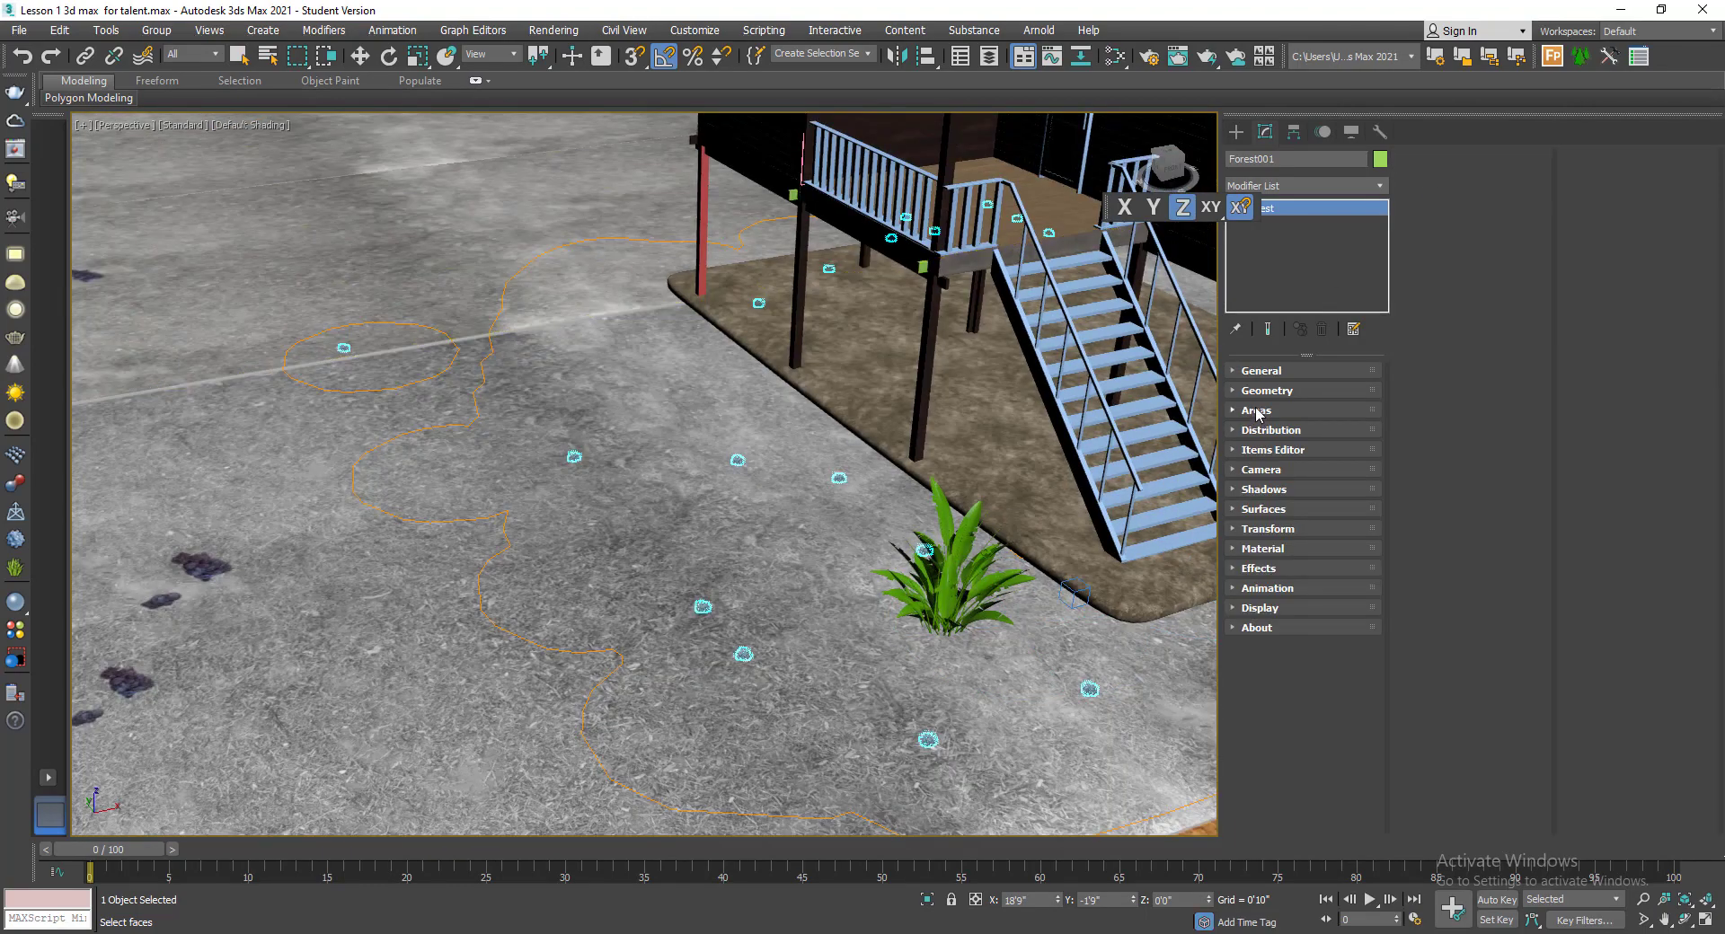
click(1258, 410)
click(1442, 158)
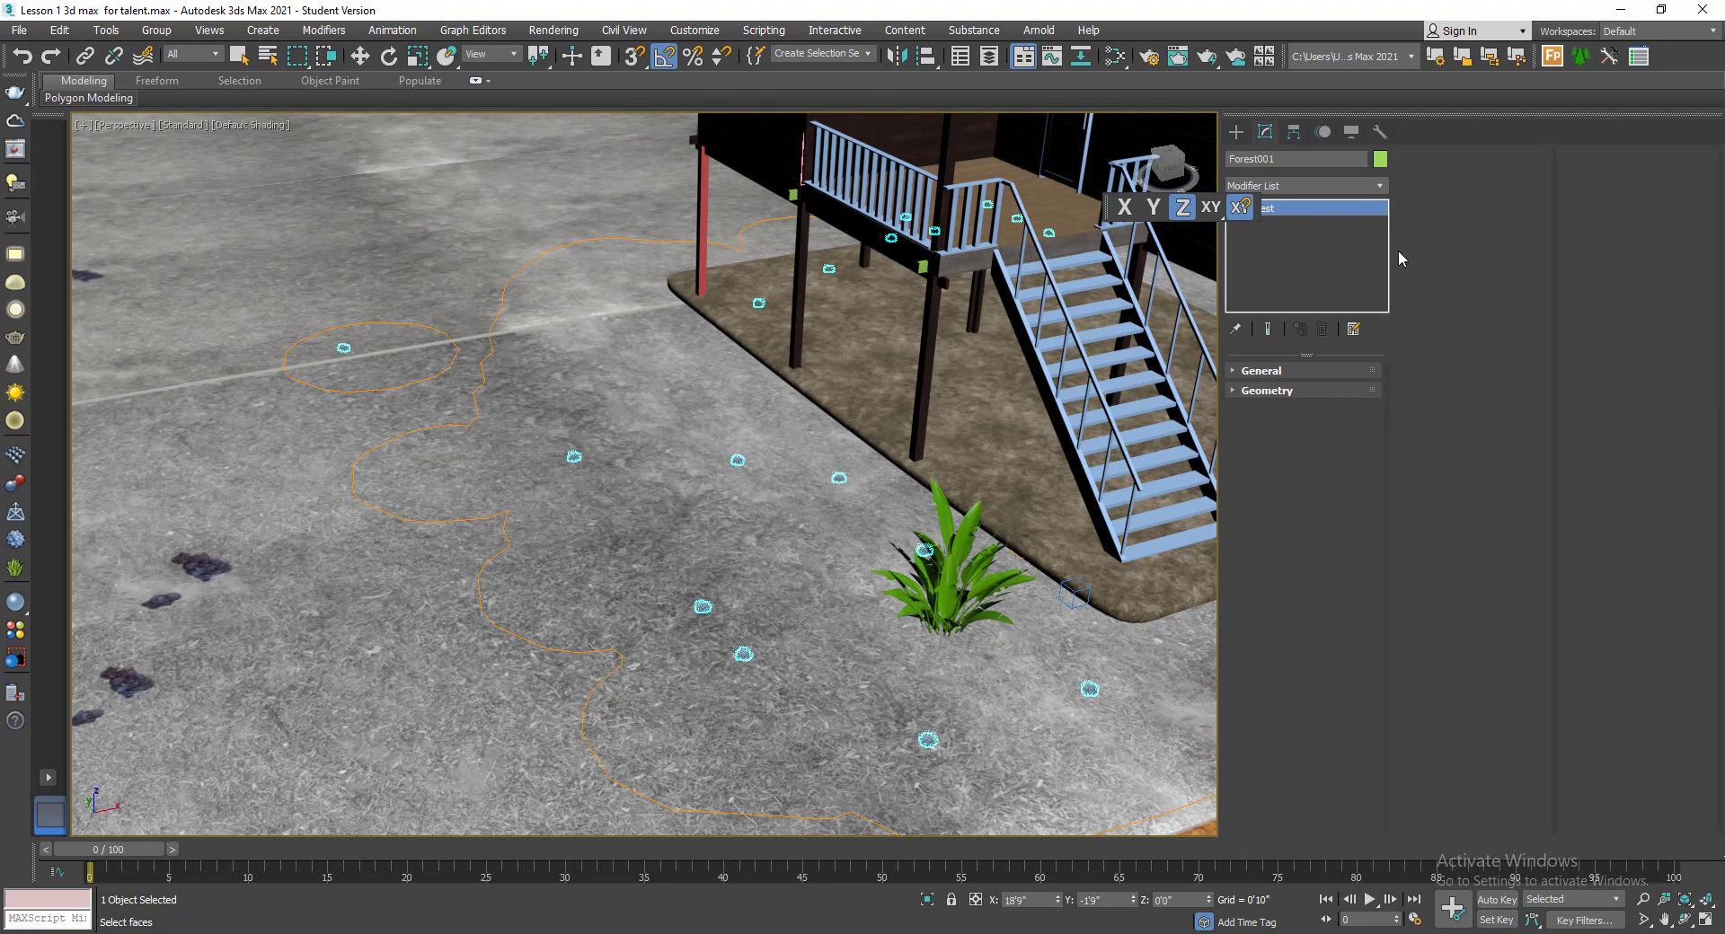
click(1287, 390)
click(1414, 274)
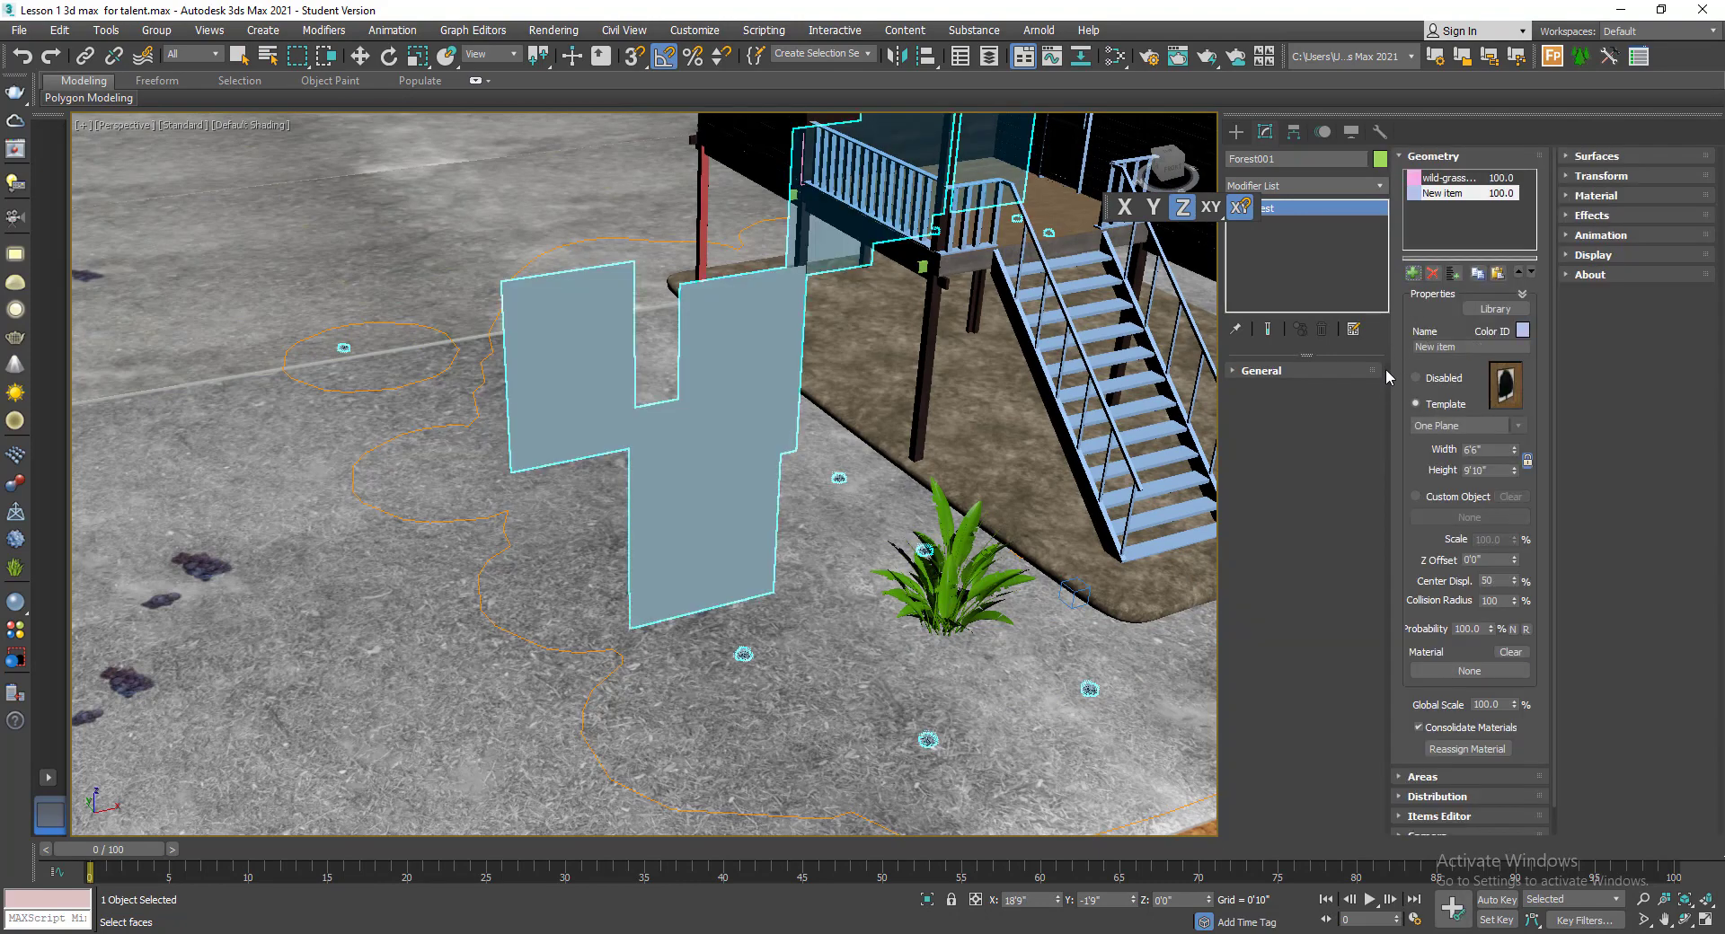
- Switch the new geometry item from a template to a custom object, with the imported plants in view
scroll(936, 625, down, 2)
scroll(935, 625, down, 5)
middle_drag(795, 539, 966, 564)
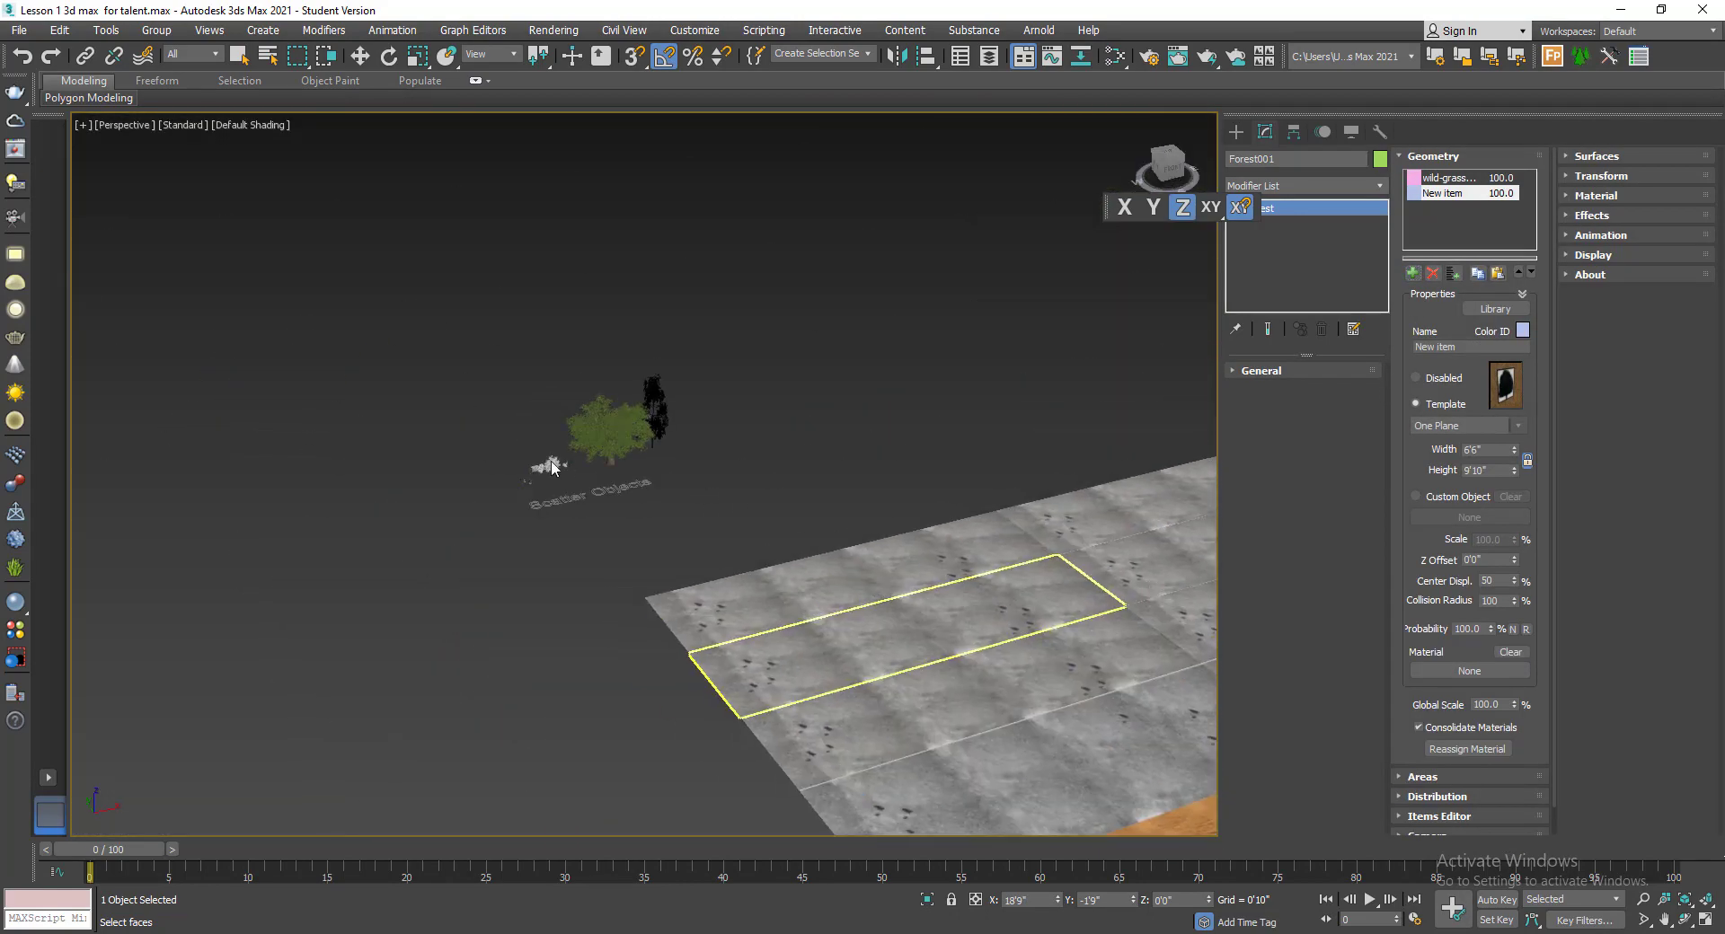
scroll(537, 458, up, 4)
scroll(536, 512, up, 5)
middle_drag(261, 755, 664, 539)
click(1447, 496)
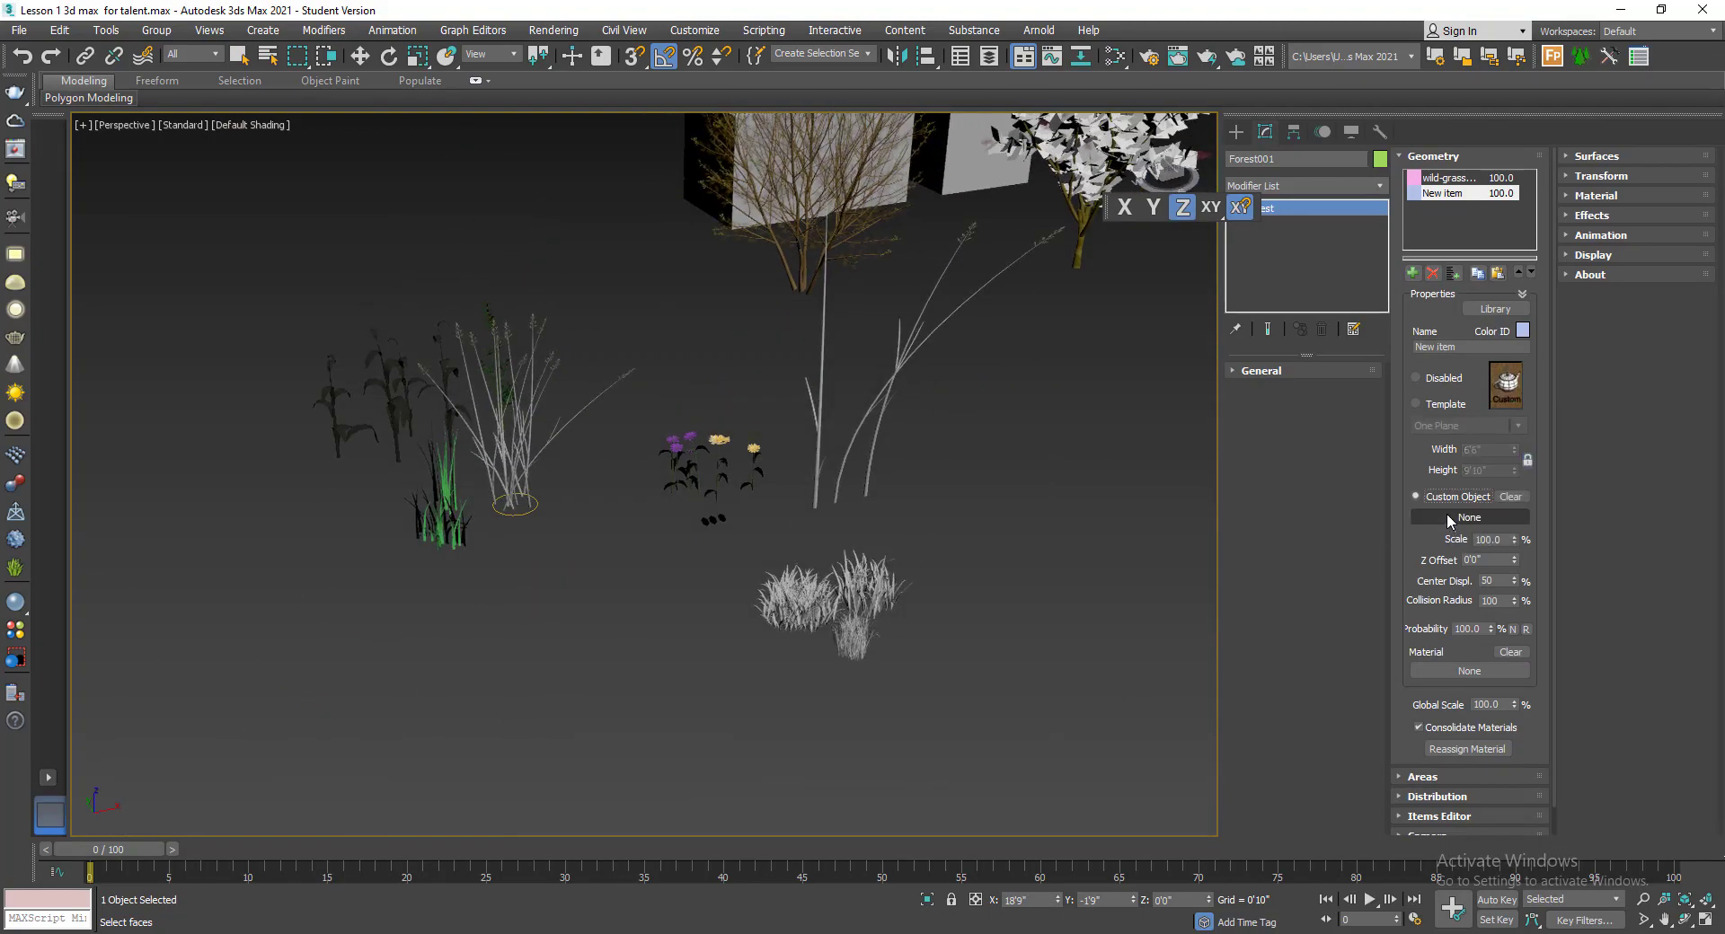
- Assign the wild-grass l1 01 clump as the second geometry item's custom object, declining the Cloud Point display options
click(1449, 518)
scroll(847, 634, up, 2)
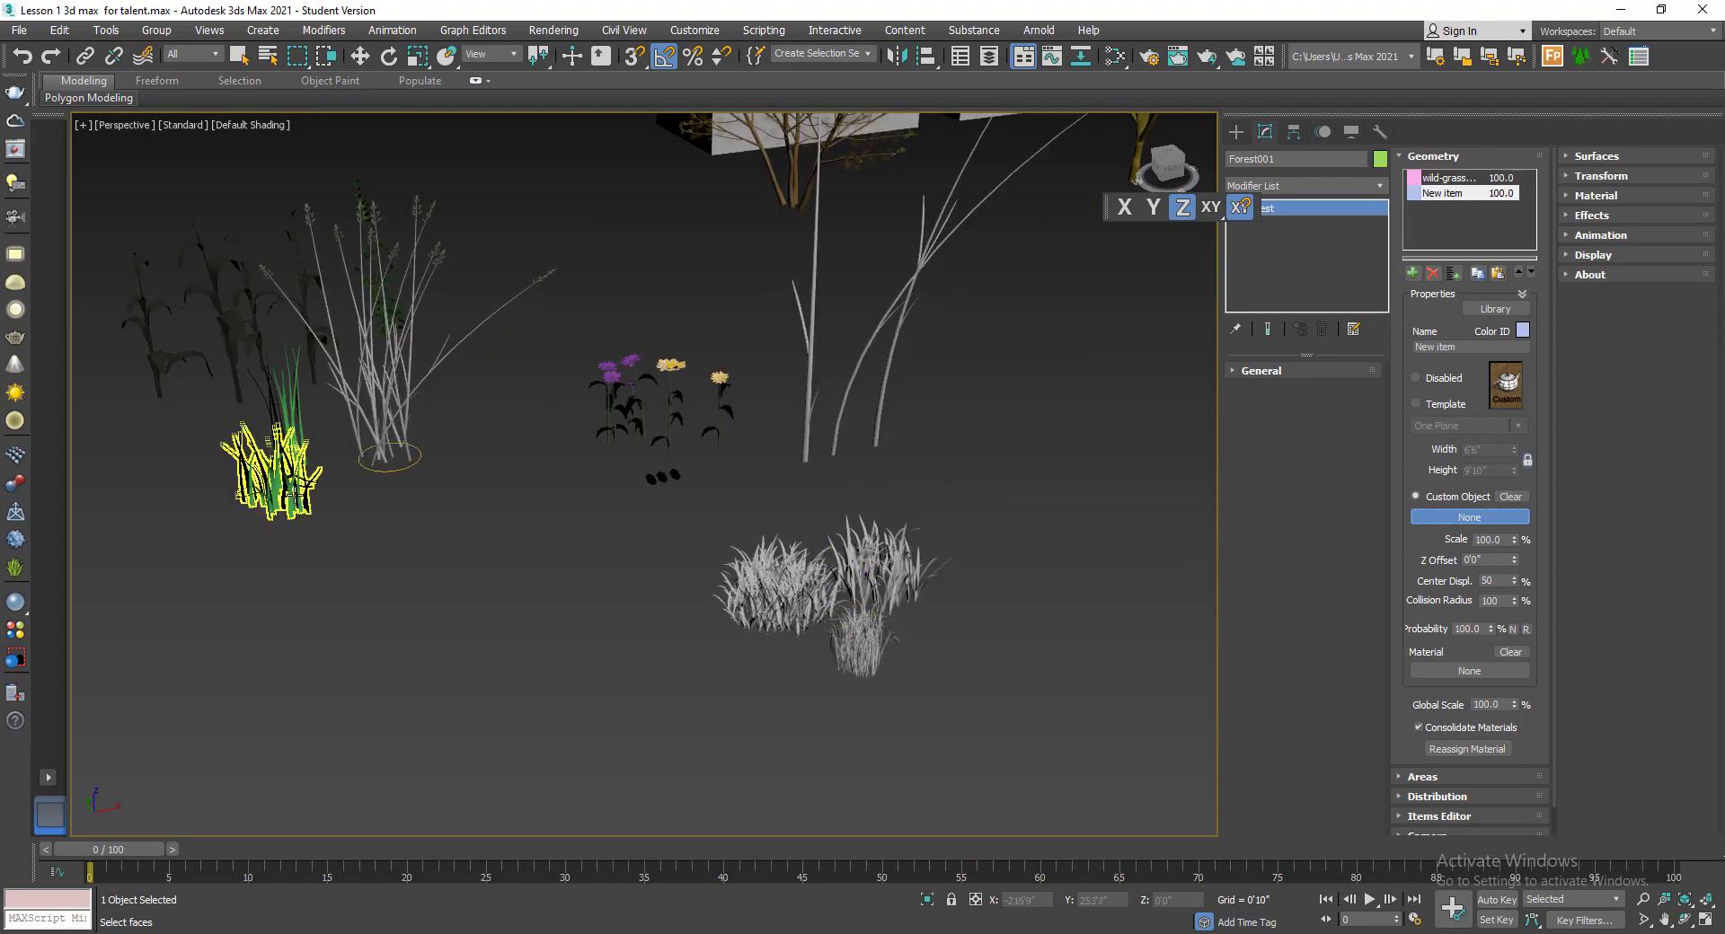
mouse_move(438, 537)
middle_down()
mouse_move(351, 605)
mouse_move(431, 566)
middle_up()
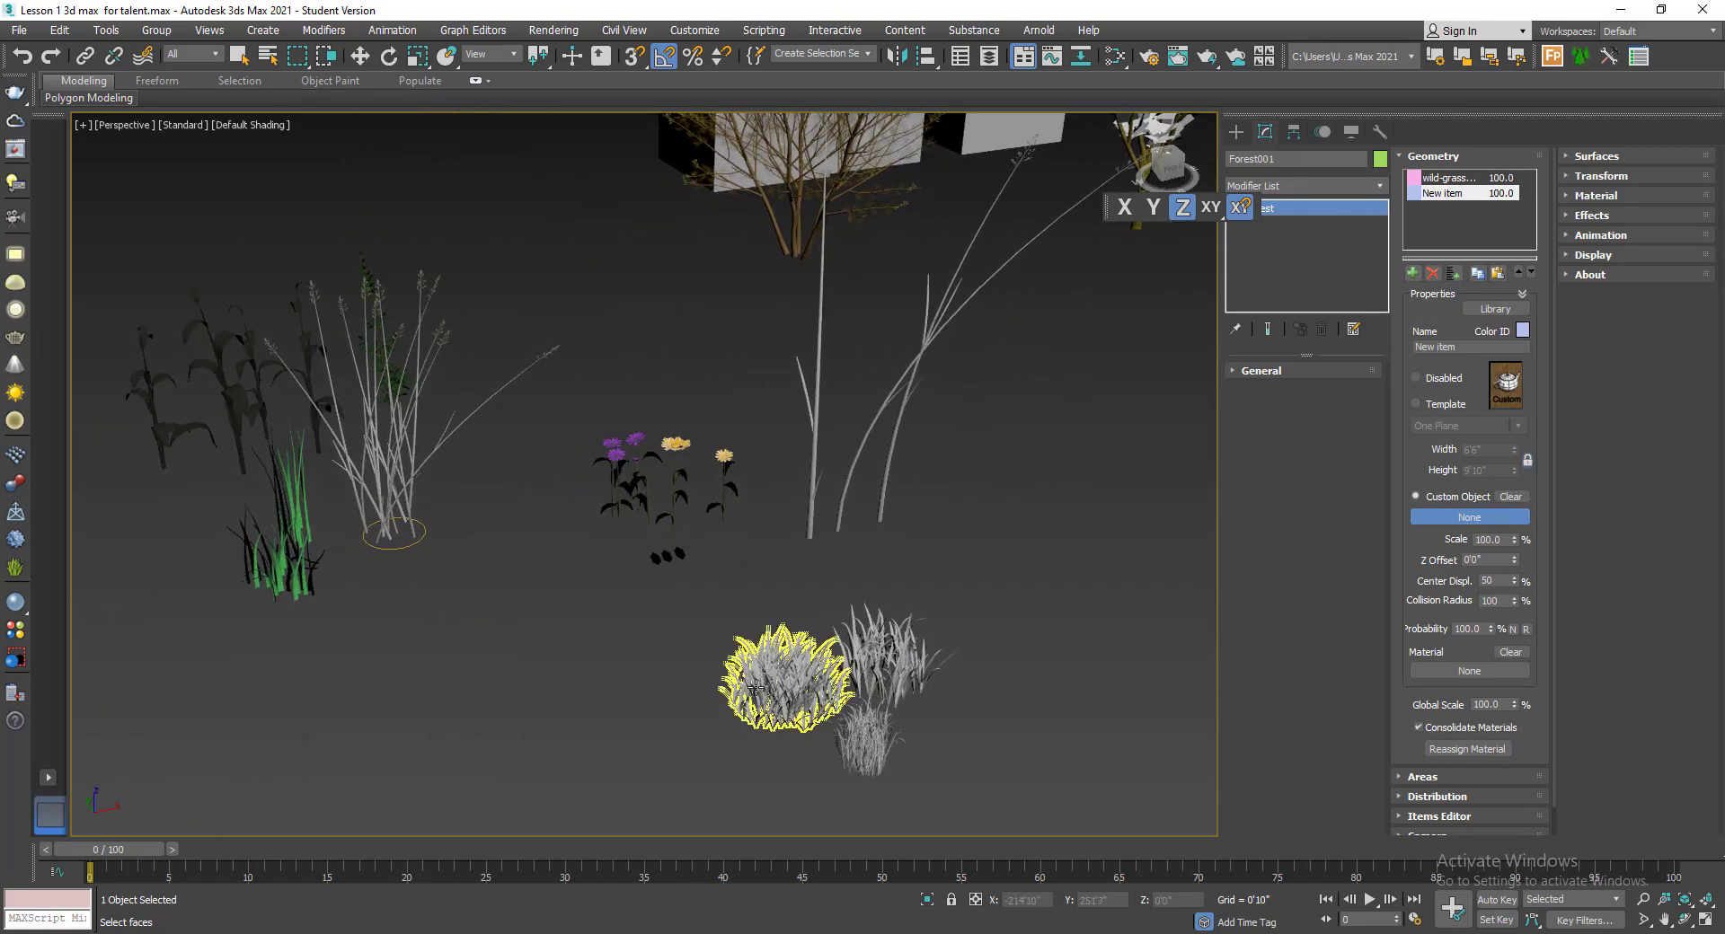
right_click(340, 590)
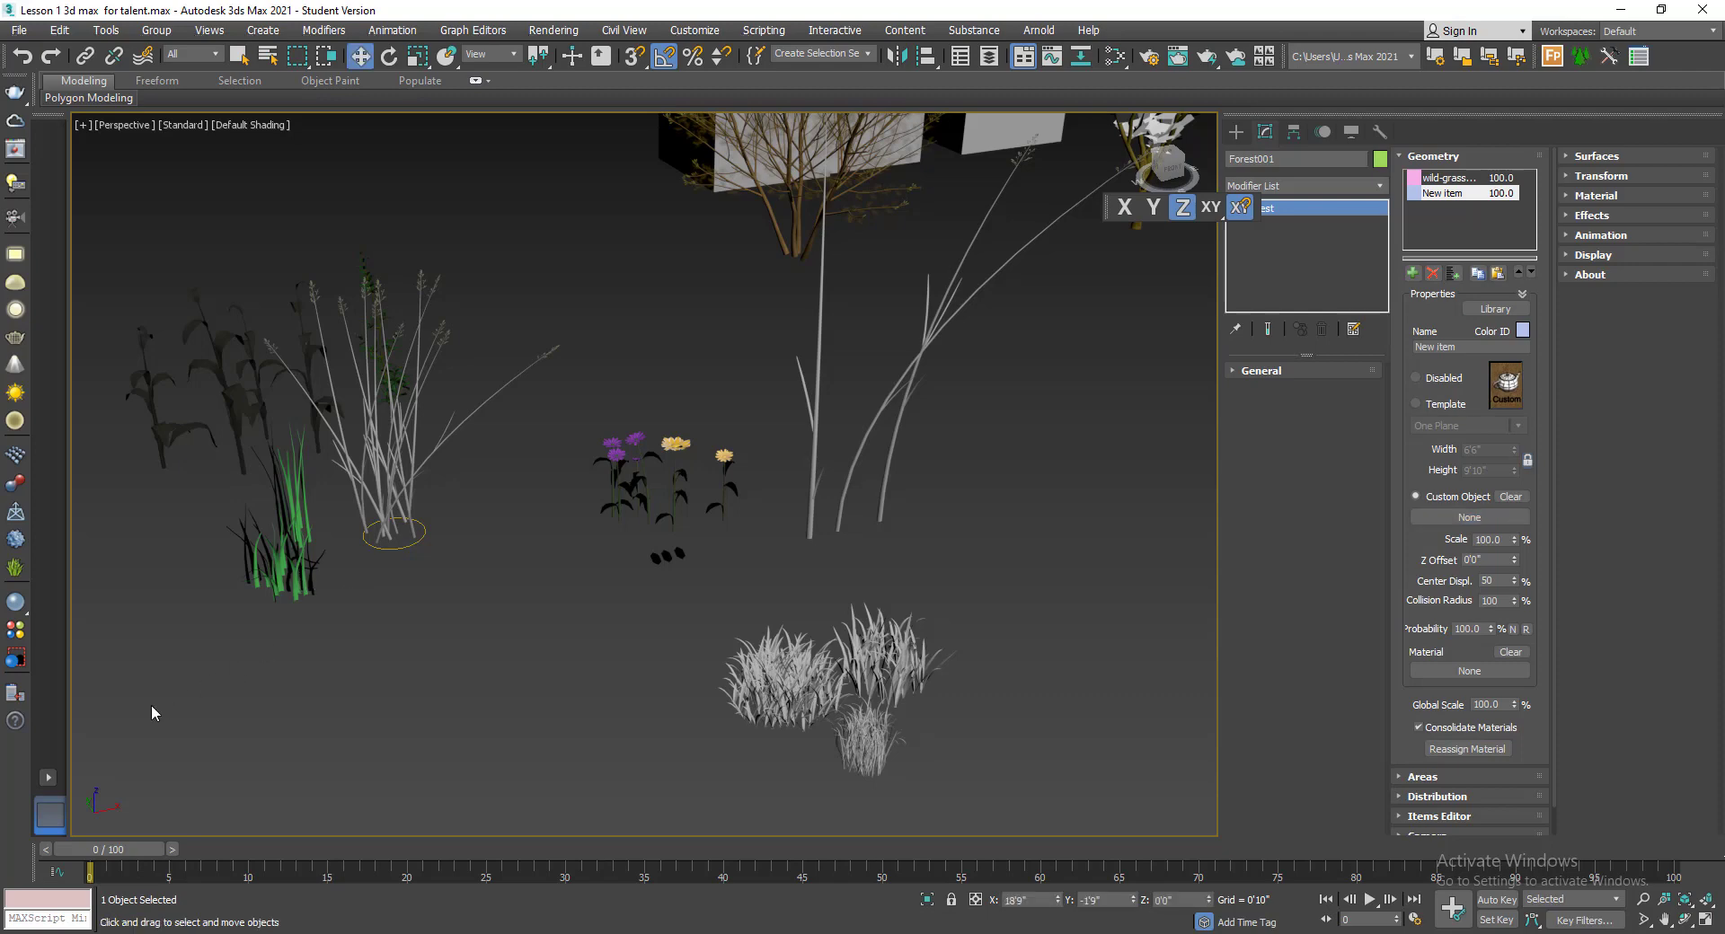
click(1420, 519)
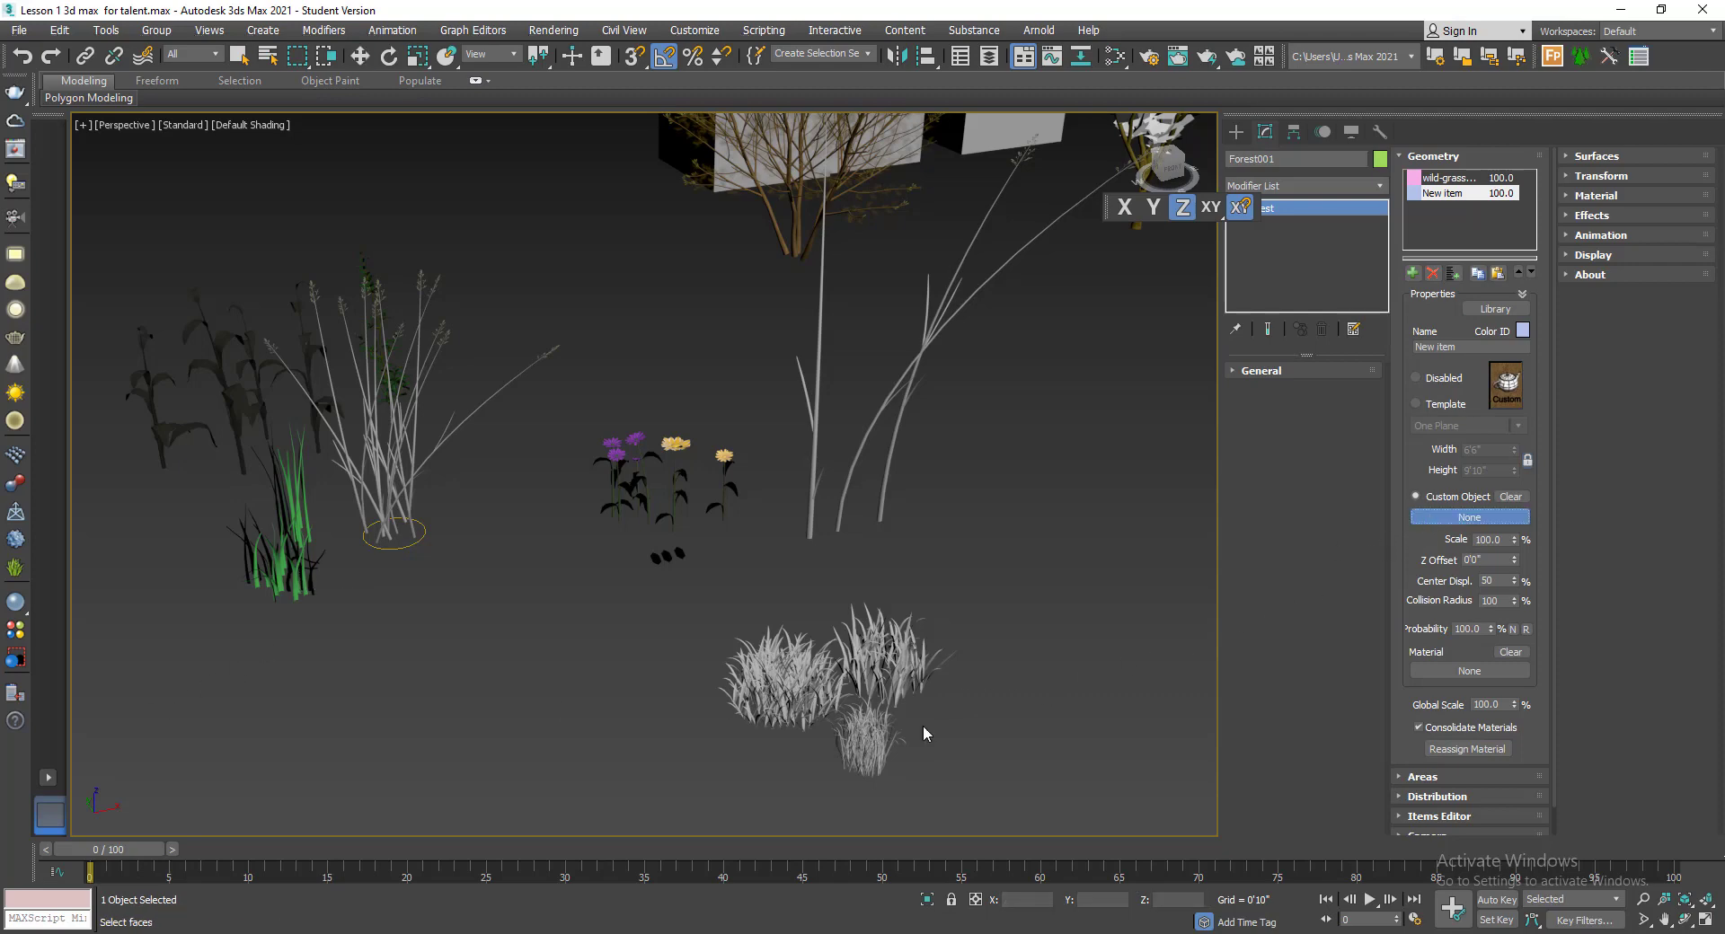
click(889, 651)
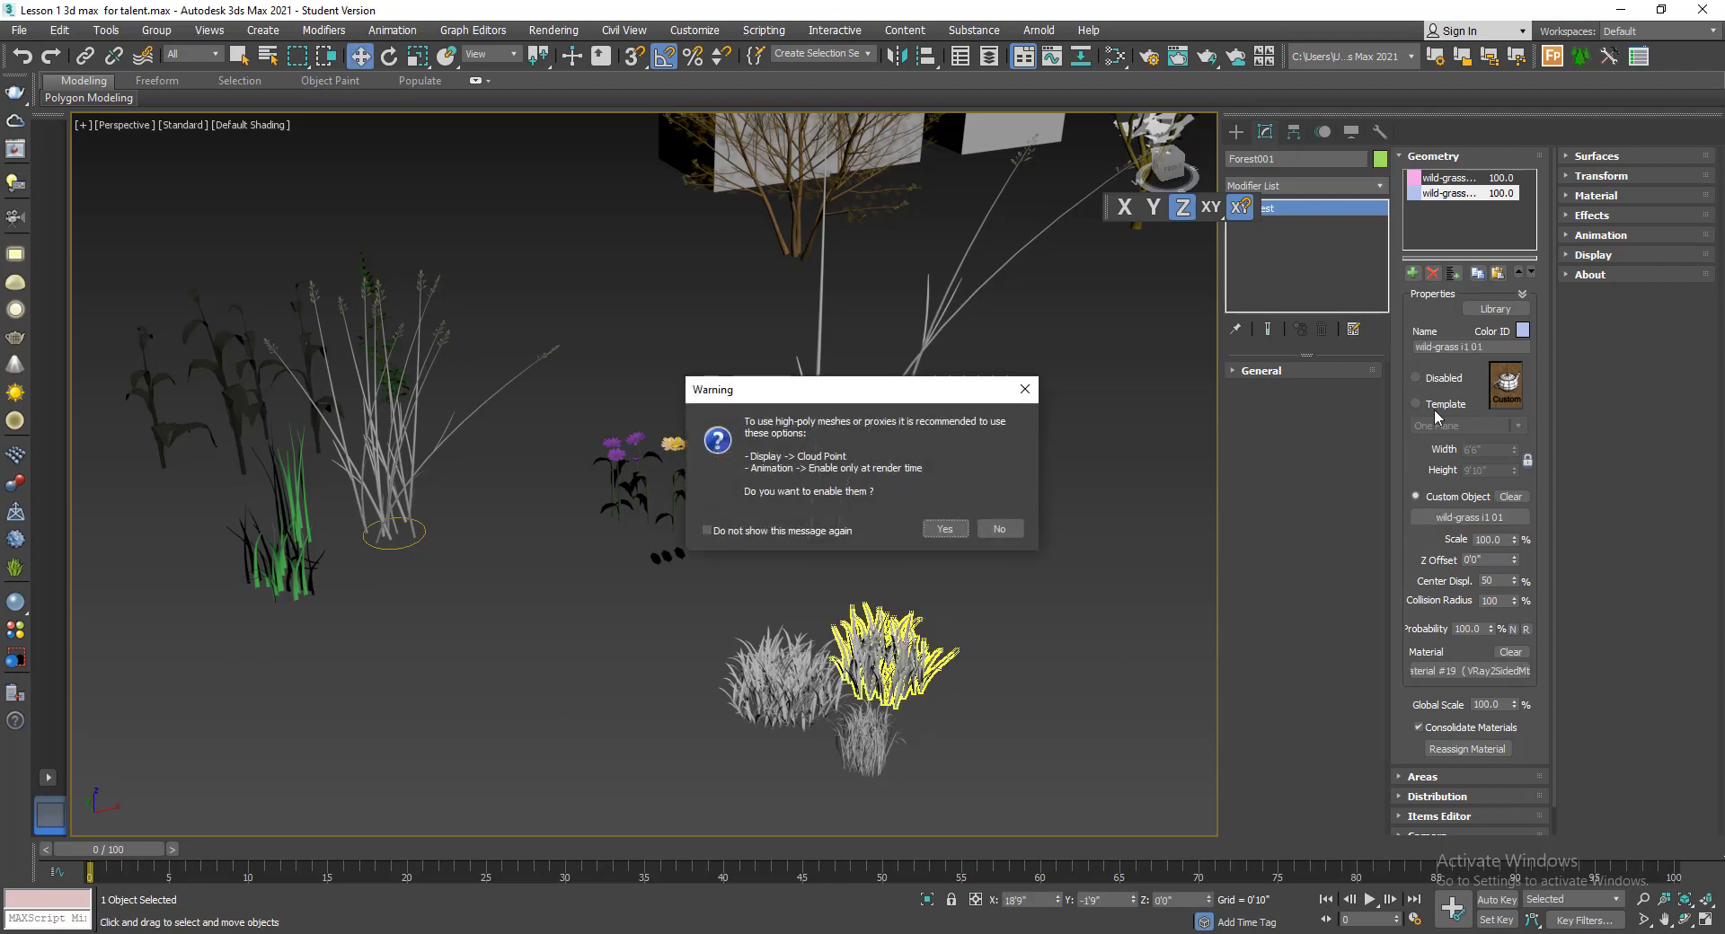
click(1005, 530)
- Add a third geometry item using the small wild-grass c1 01 clump as its custom object, declining the Cloud Point display options
click(1412, 272)
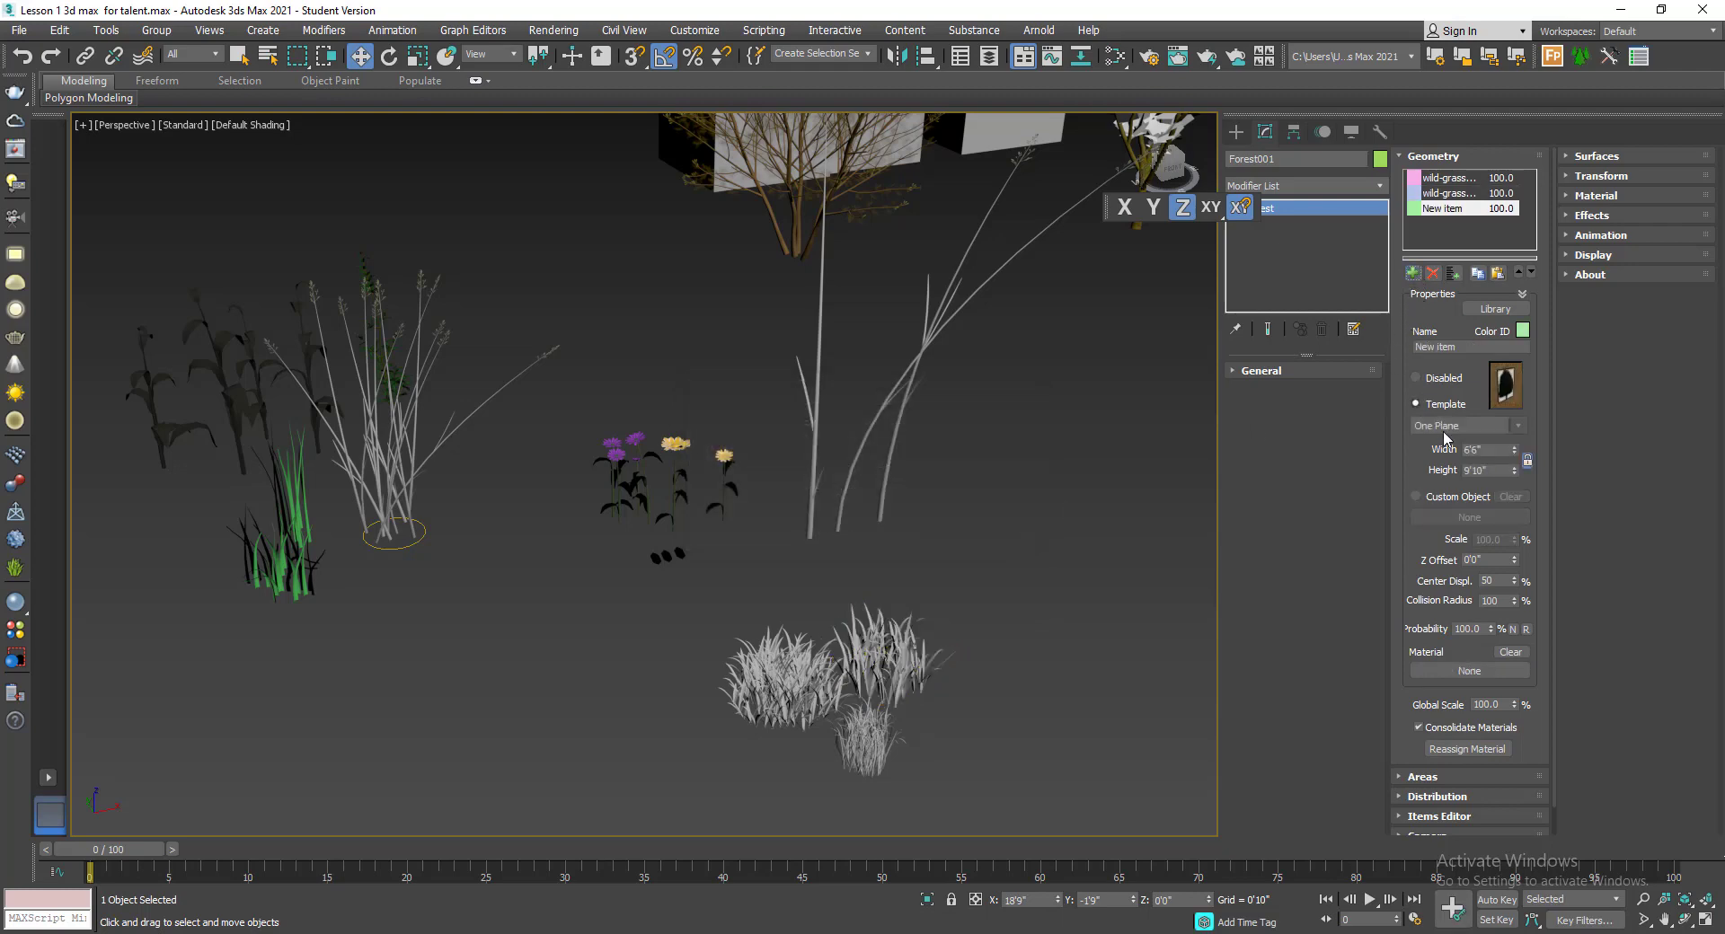
click(1455, 517)
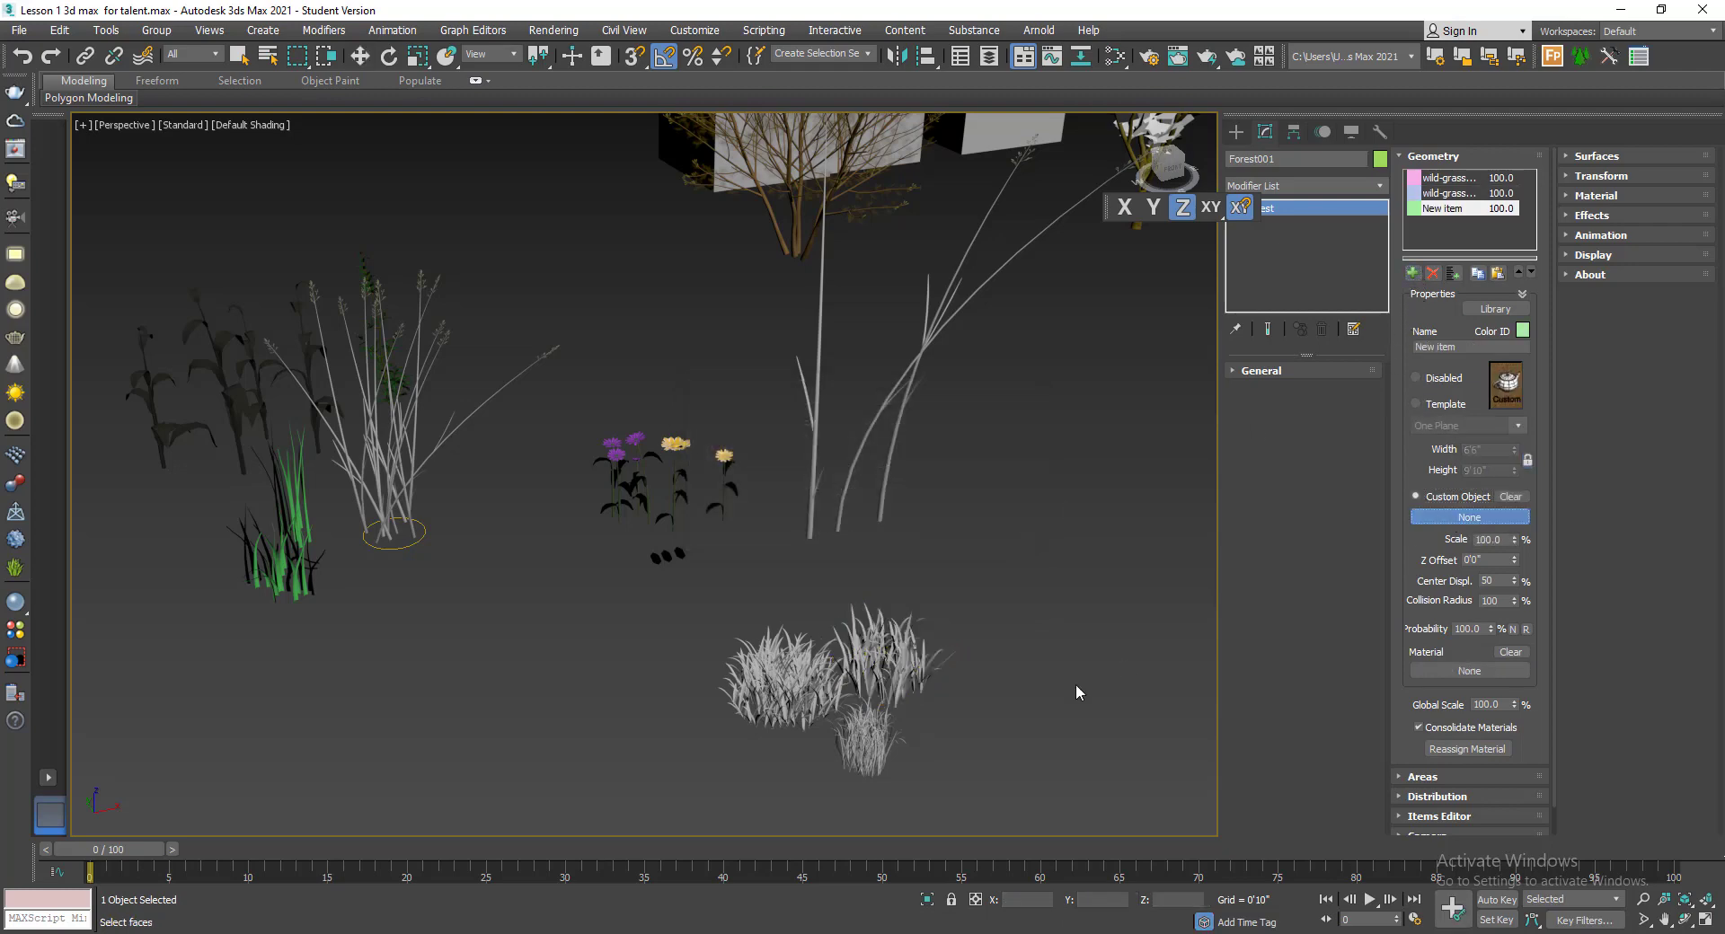
click(870, 733)
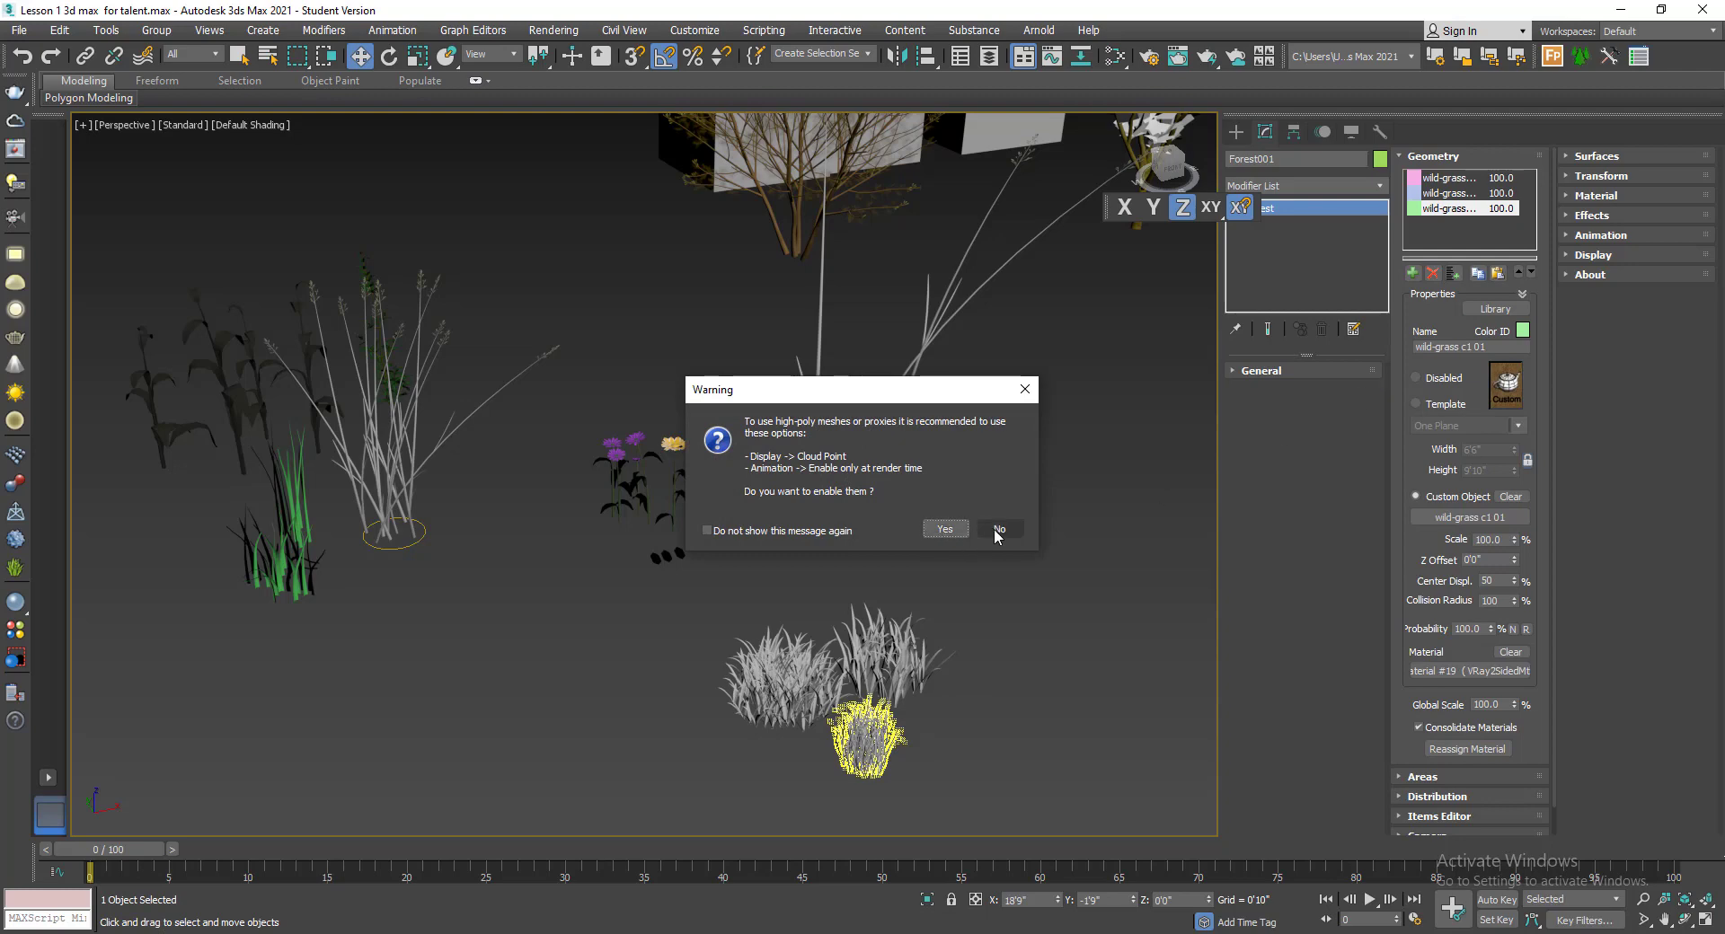
click(994, 528)
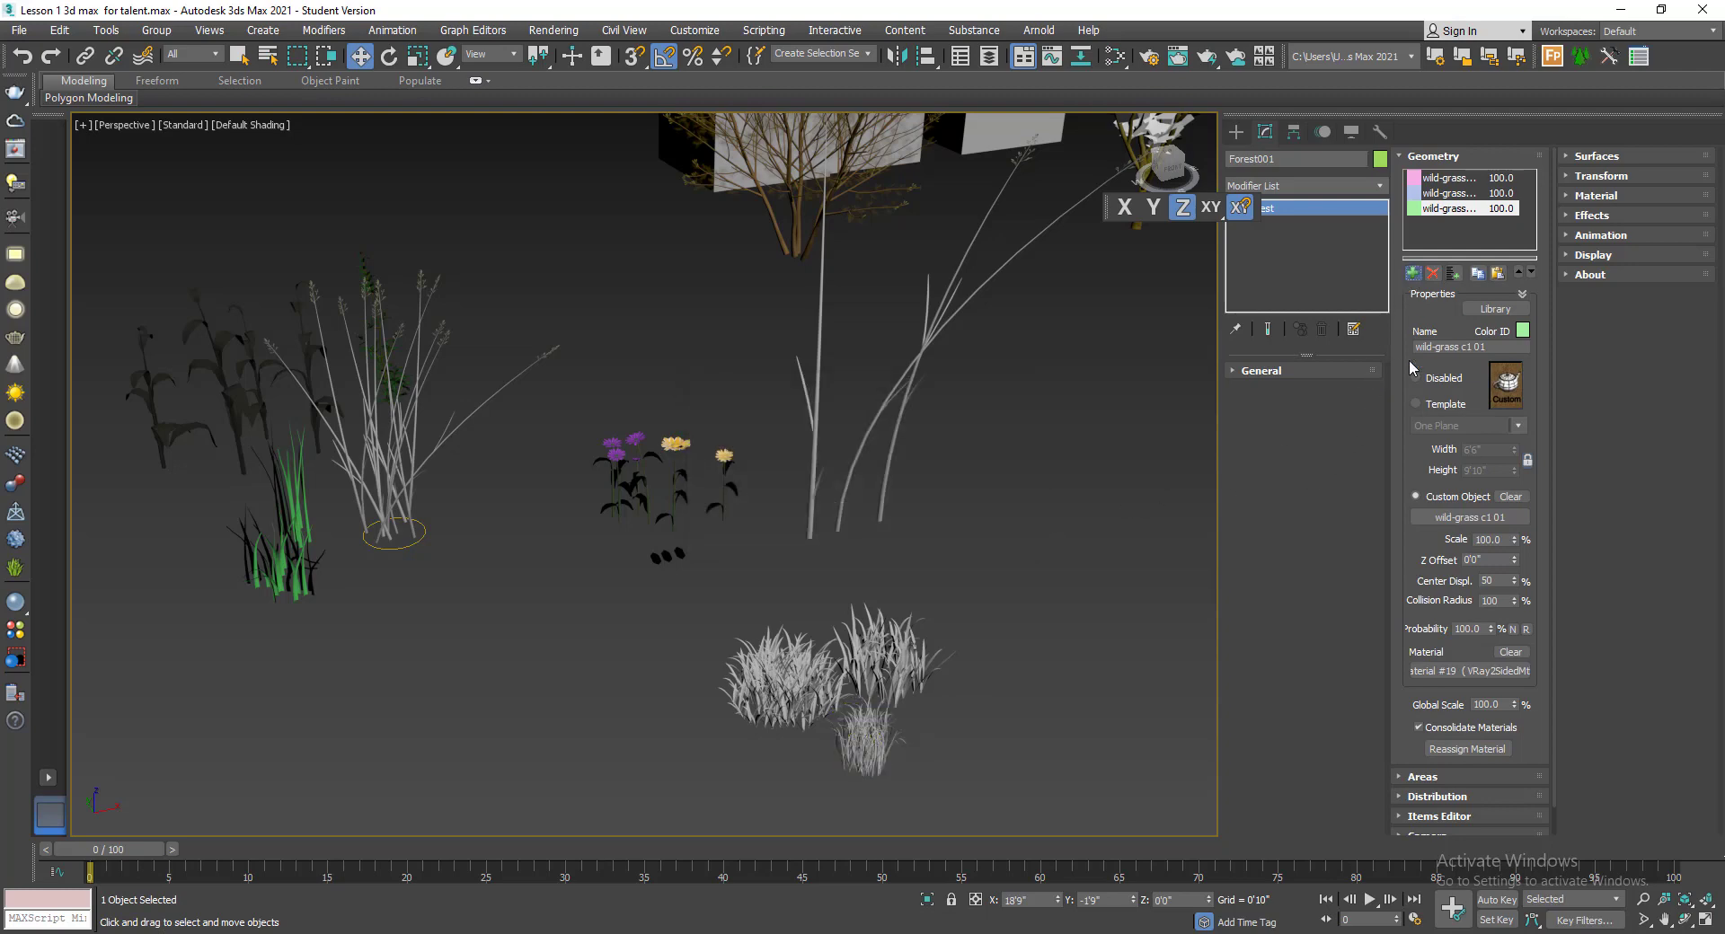
- Add a fourth geometry item using the tall grasses model as its custom object, declining the Cloud Point display options
click(1412, 272)
click(1448, 504)
click(1449, 518)
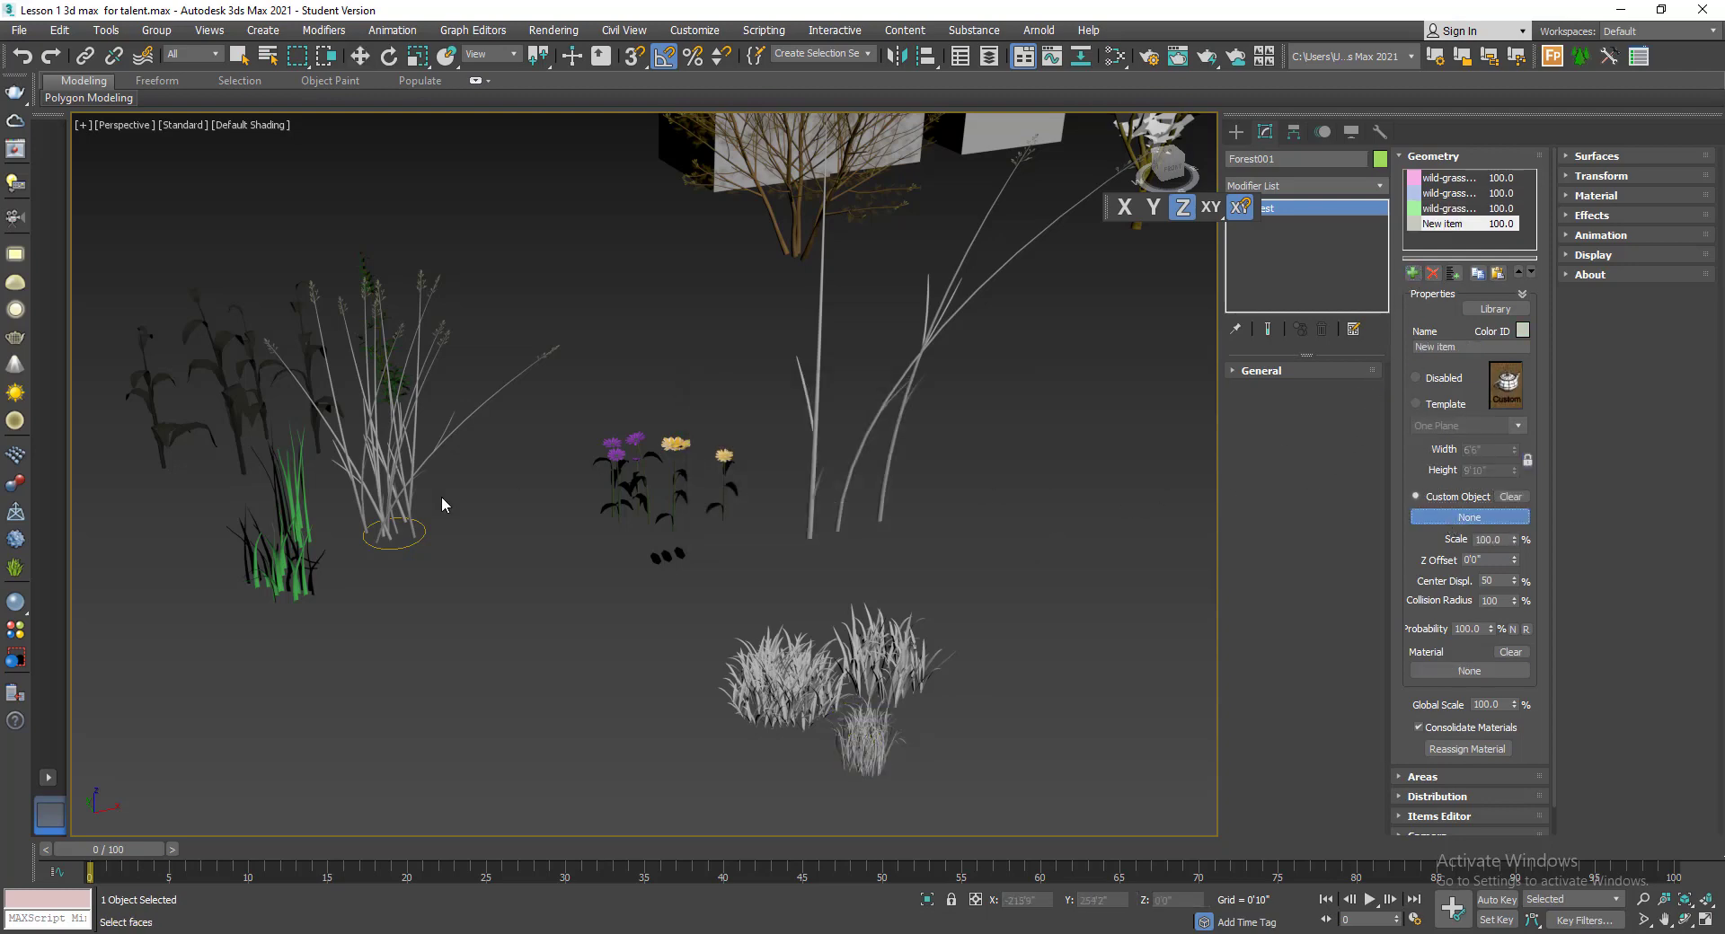
middle_drag(443, 500, 466, 549)
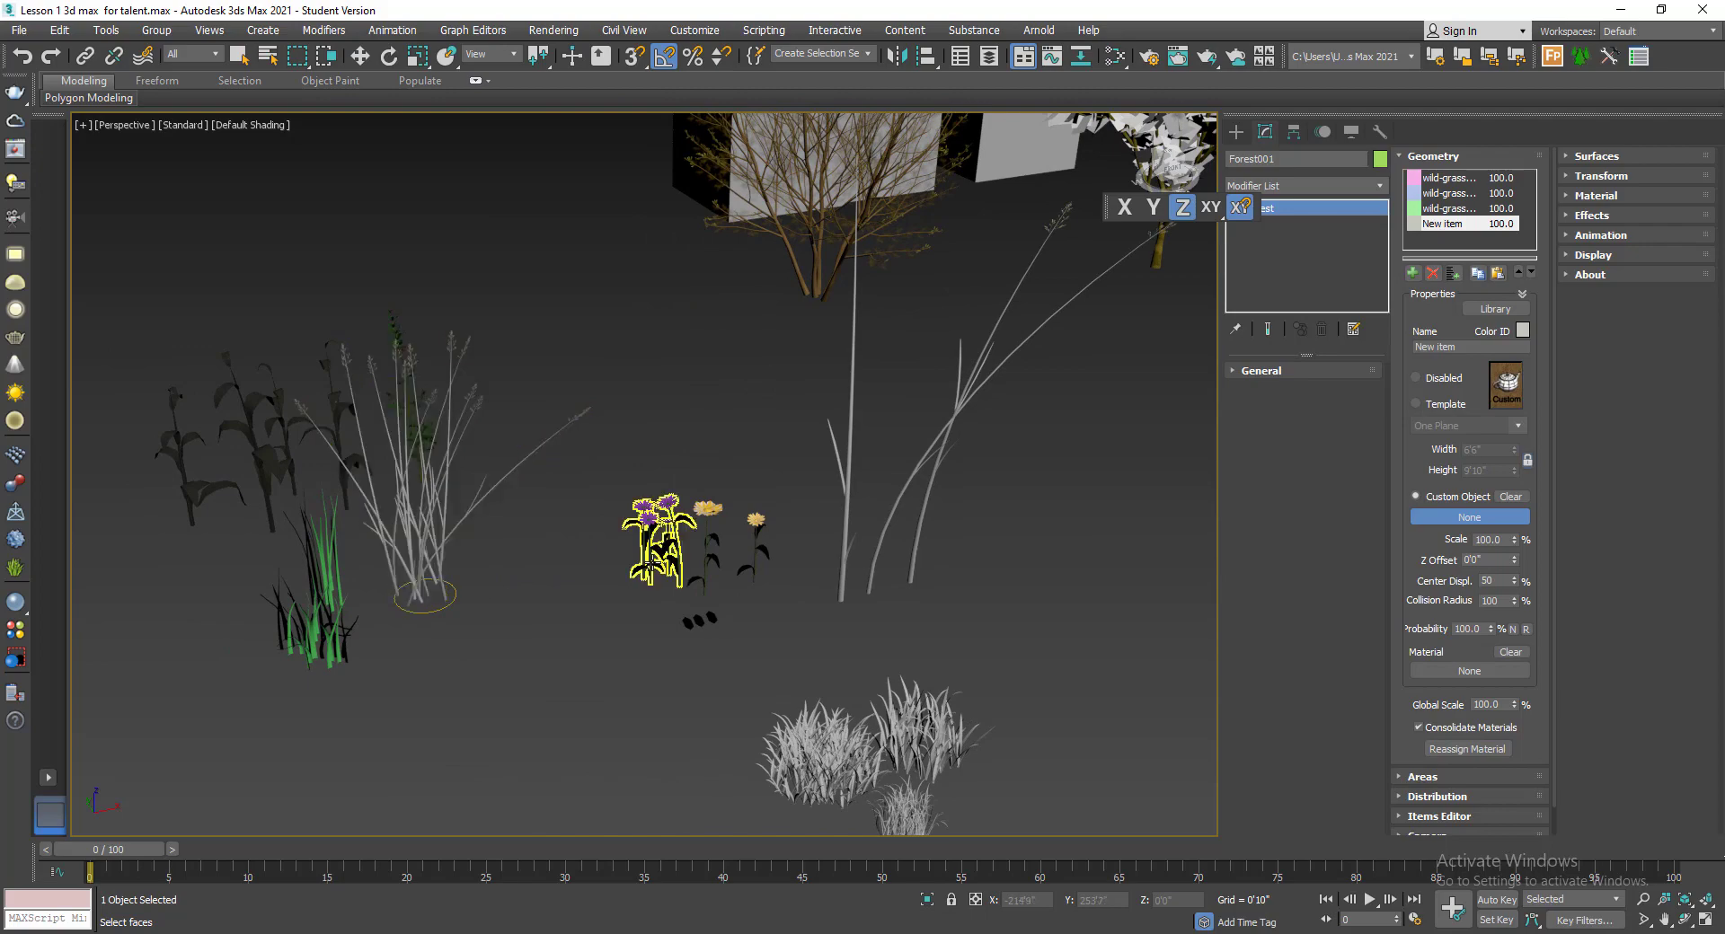
click(654, 557)
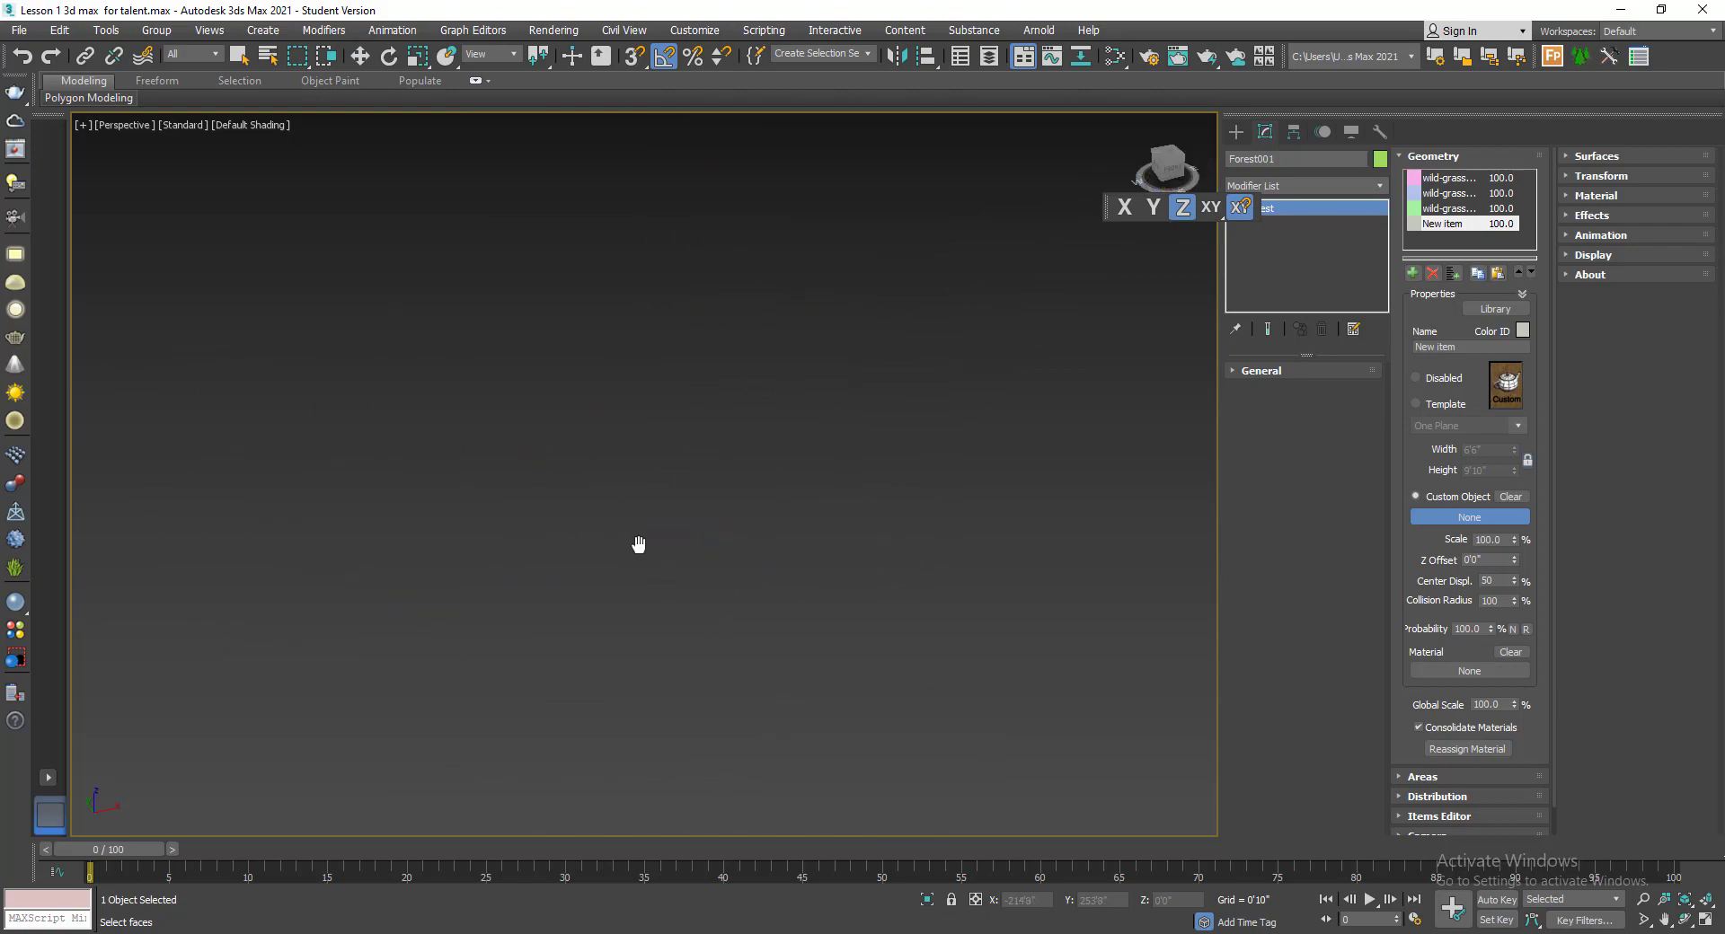
key(z)
middle_drag(720, 595, 739, 601)
scroll(512, 490, up, 4)
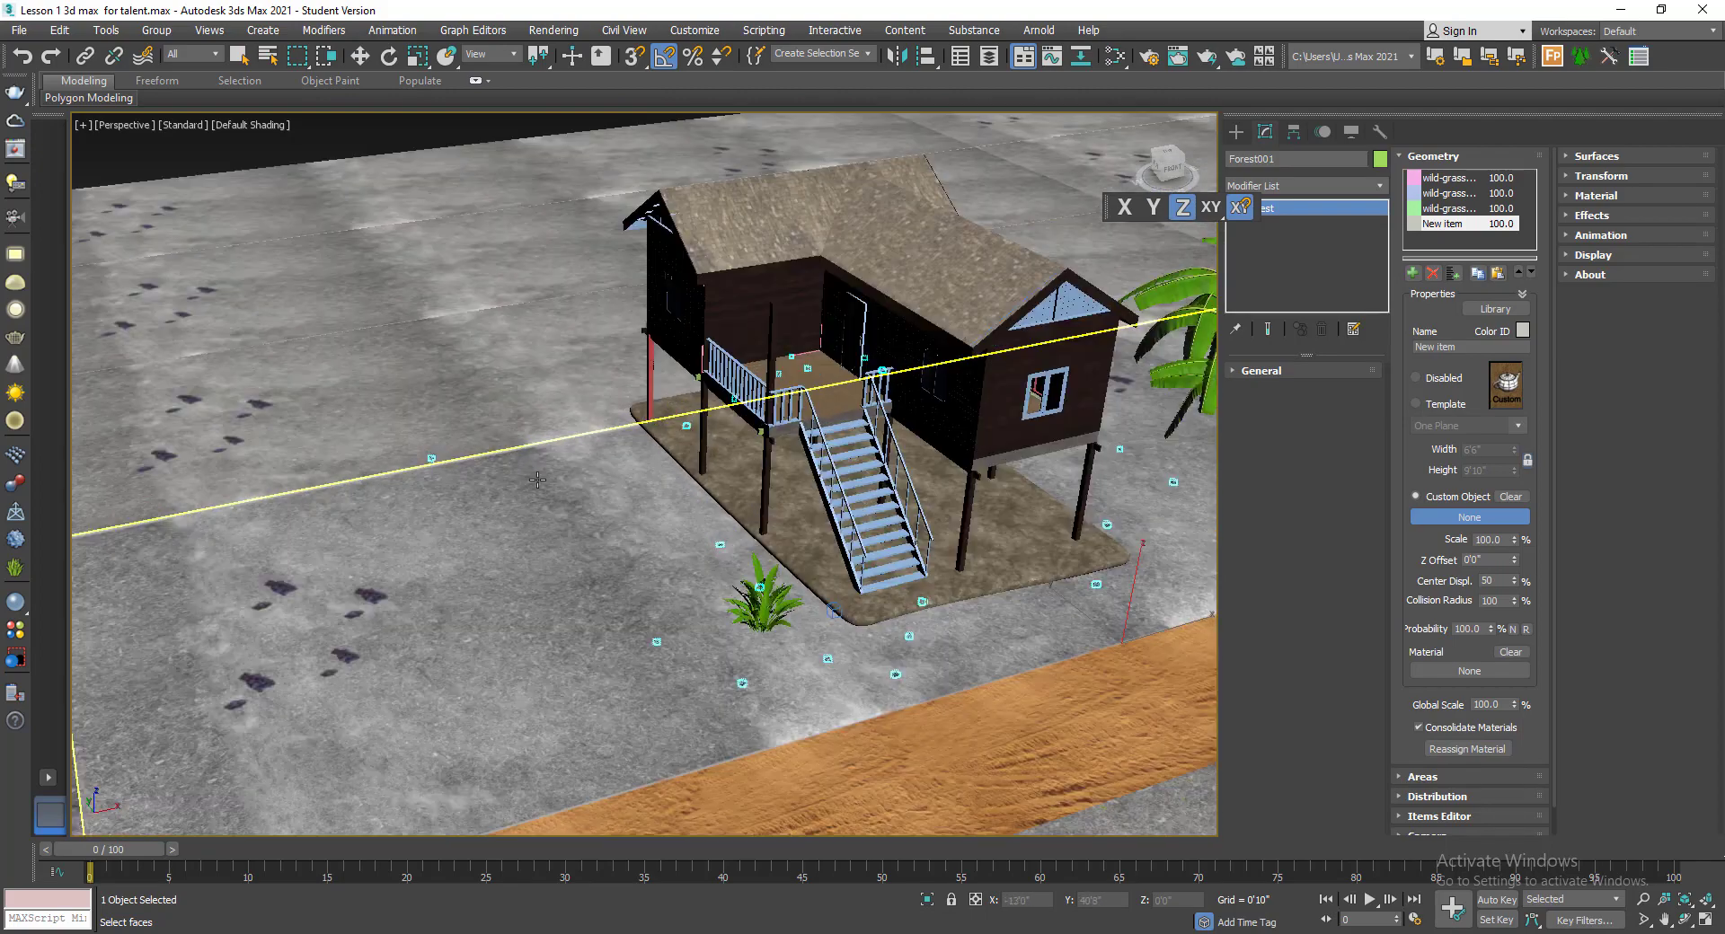
middle_drag(532, 479, 864, 523)
scroll(748, 557, down, 3)
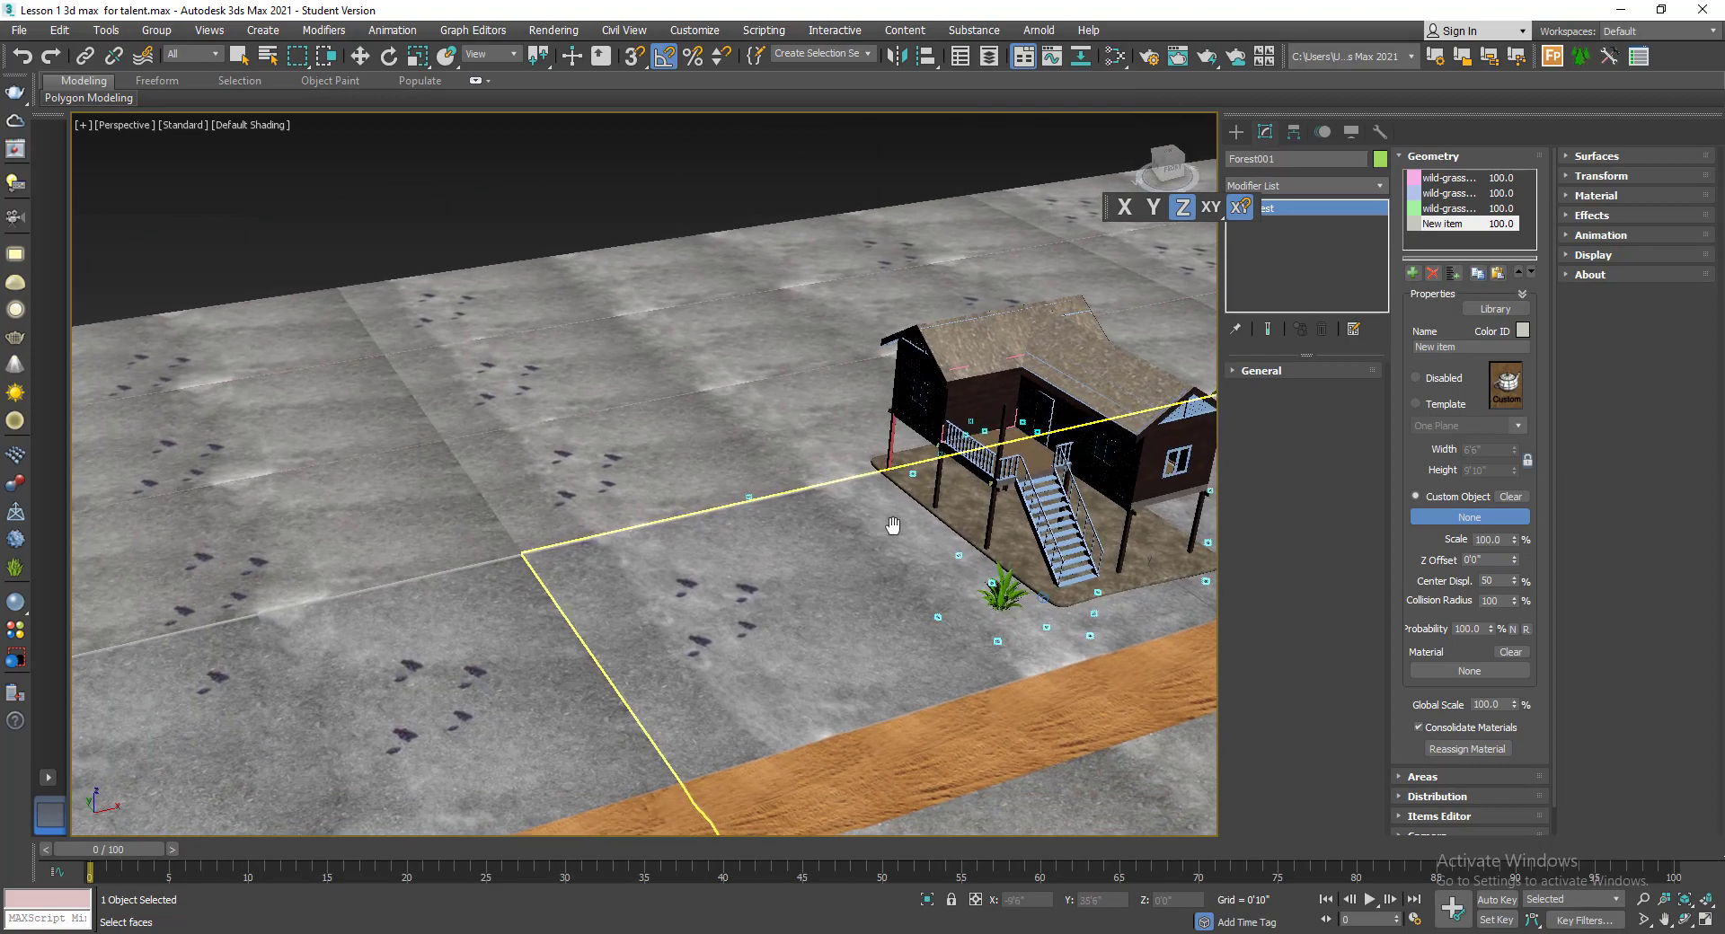
middle_drag(409, 539, 1212, 685)
middle_drag(180, 476, 662, 522)
scroll(646, 543, up, 5)
scroll(601, 565, up, 5)
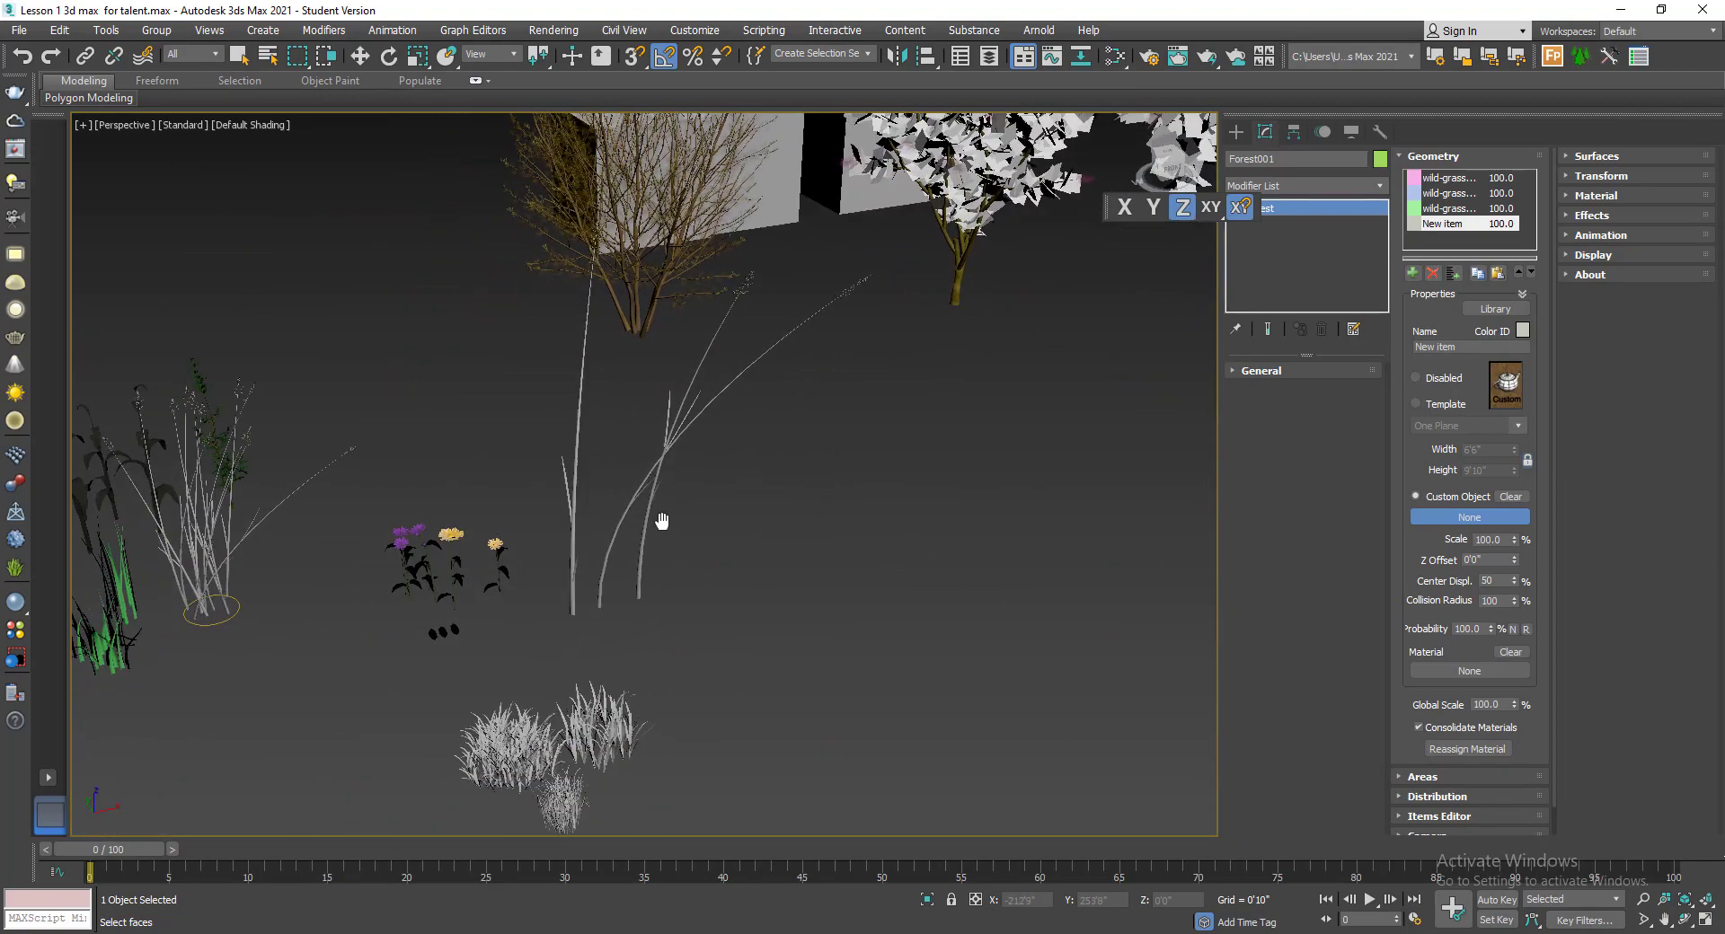
middle_drag(263, 650, 319, 601)
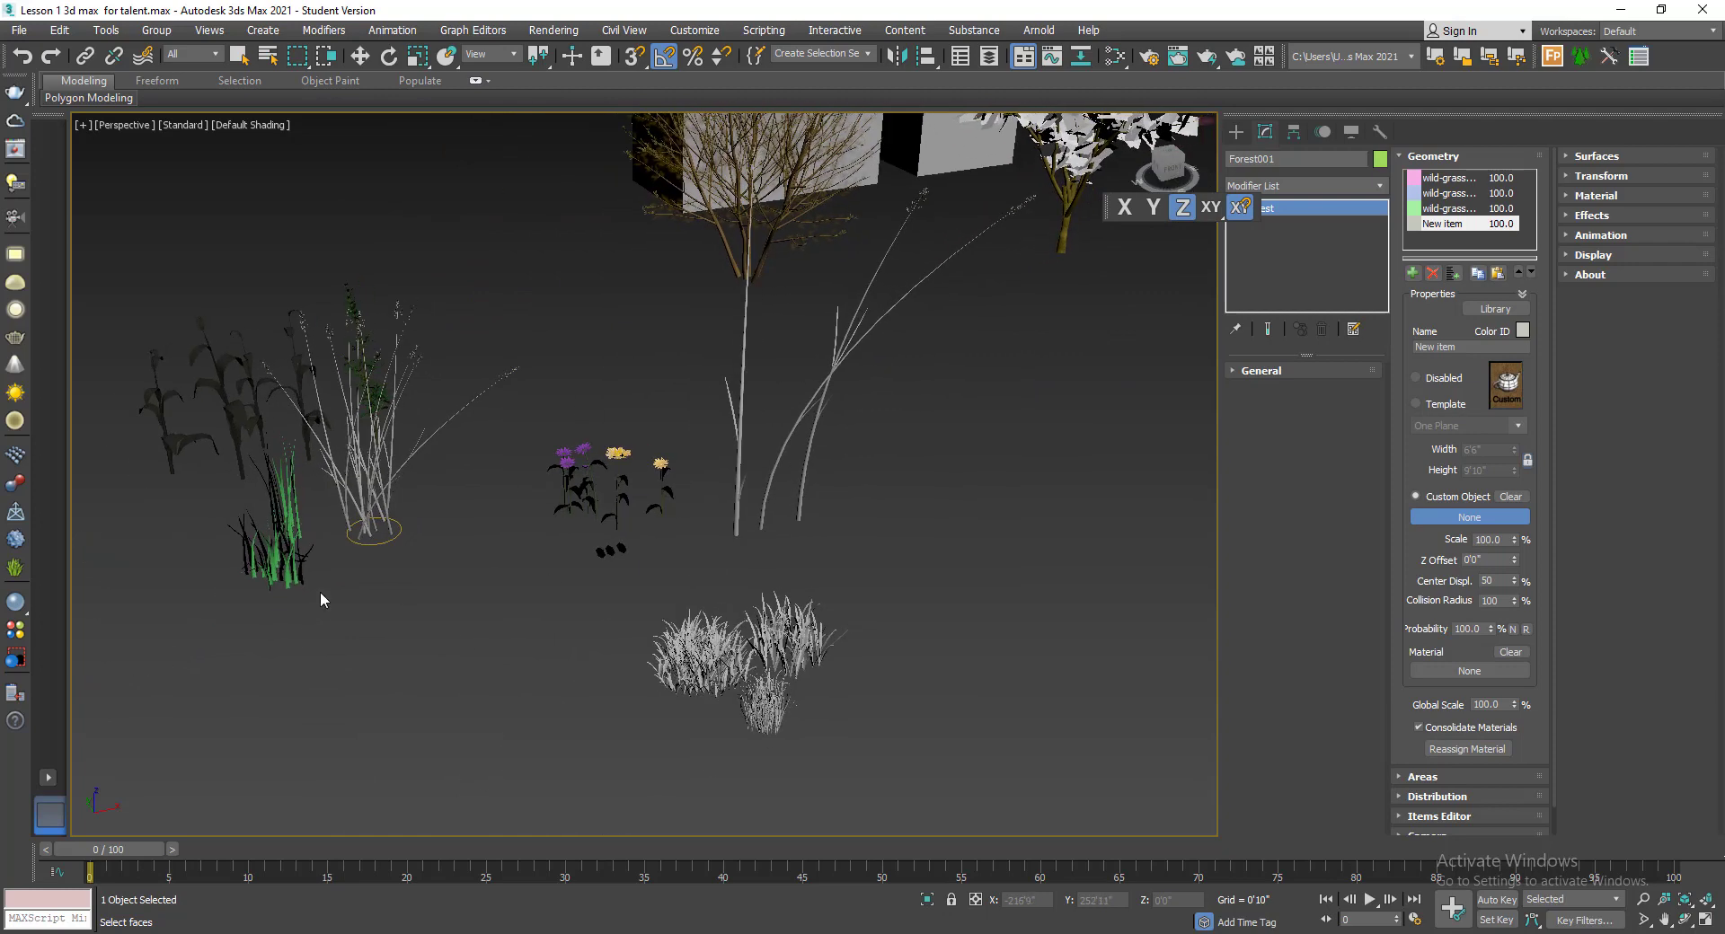
click(359, 494)
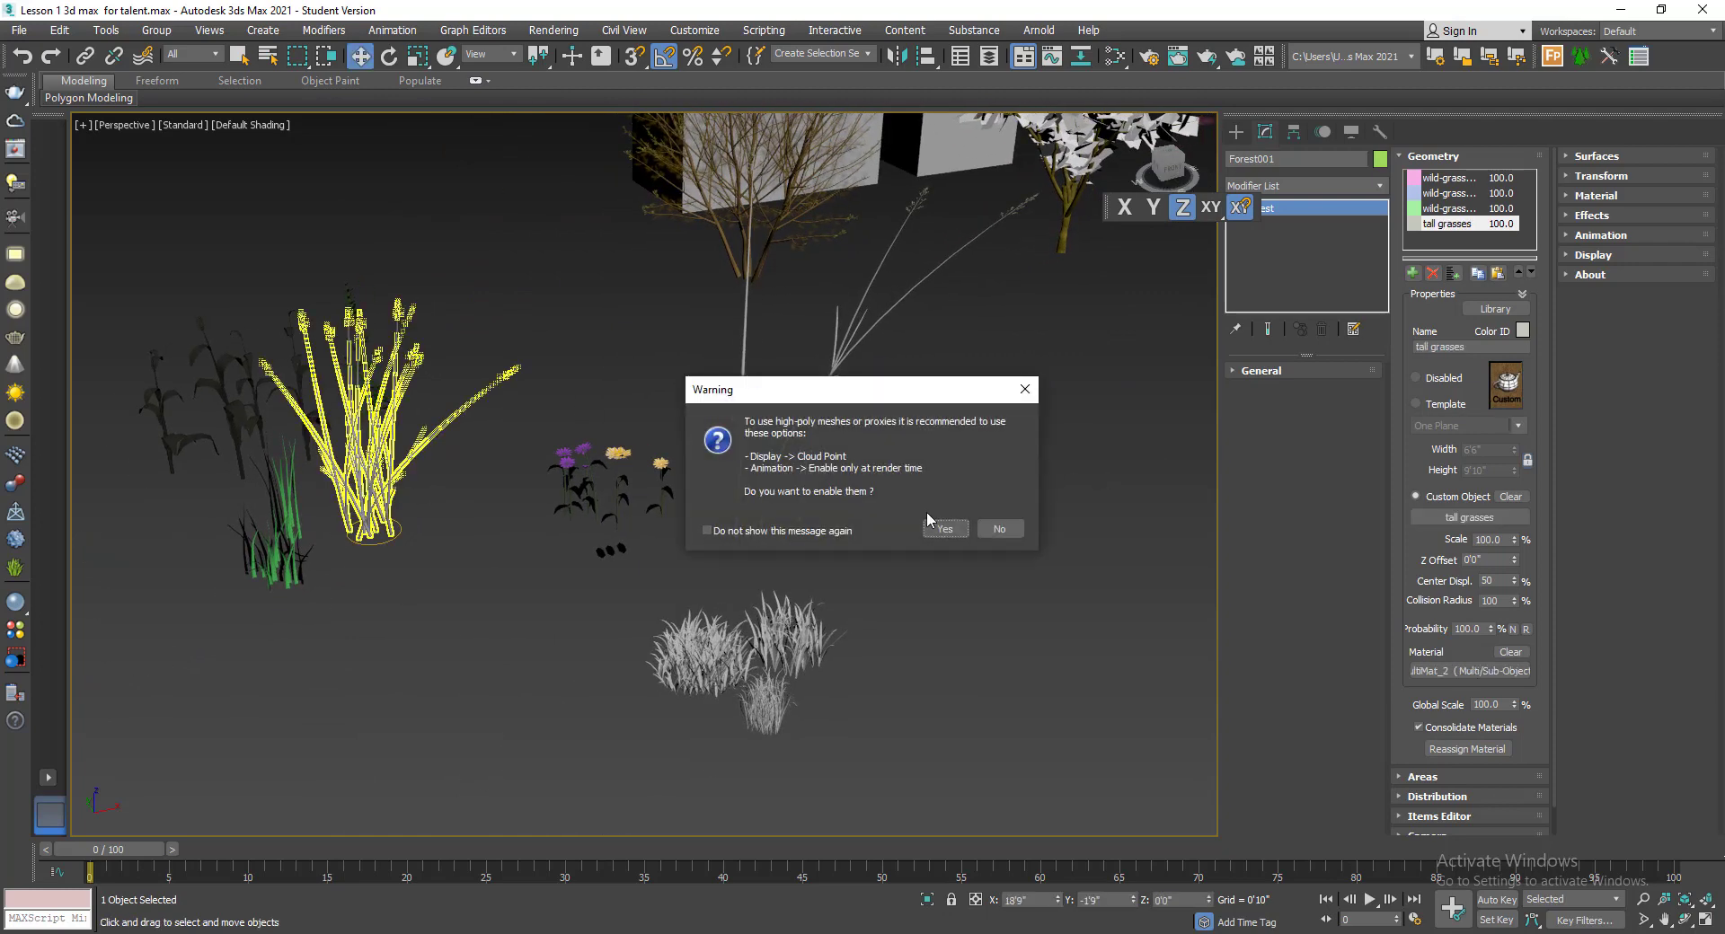
click(999, 529)
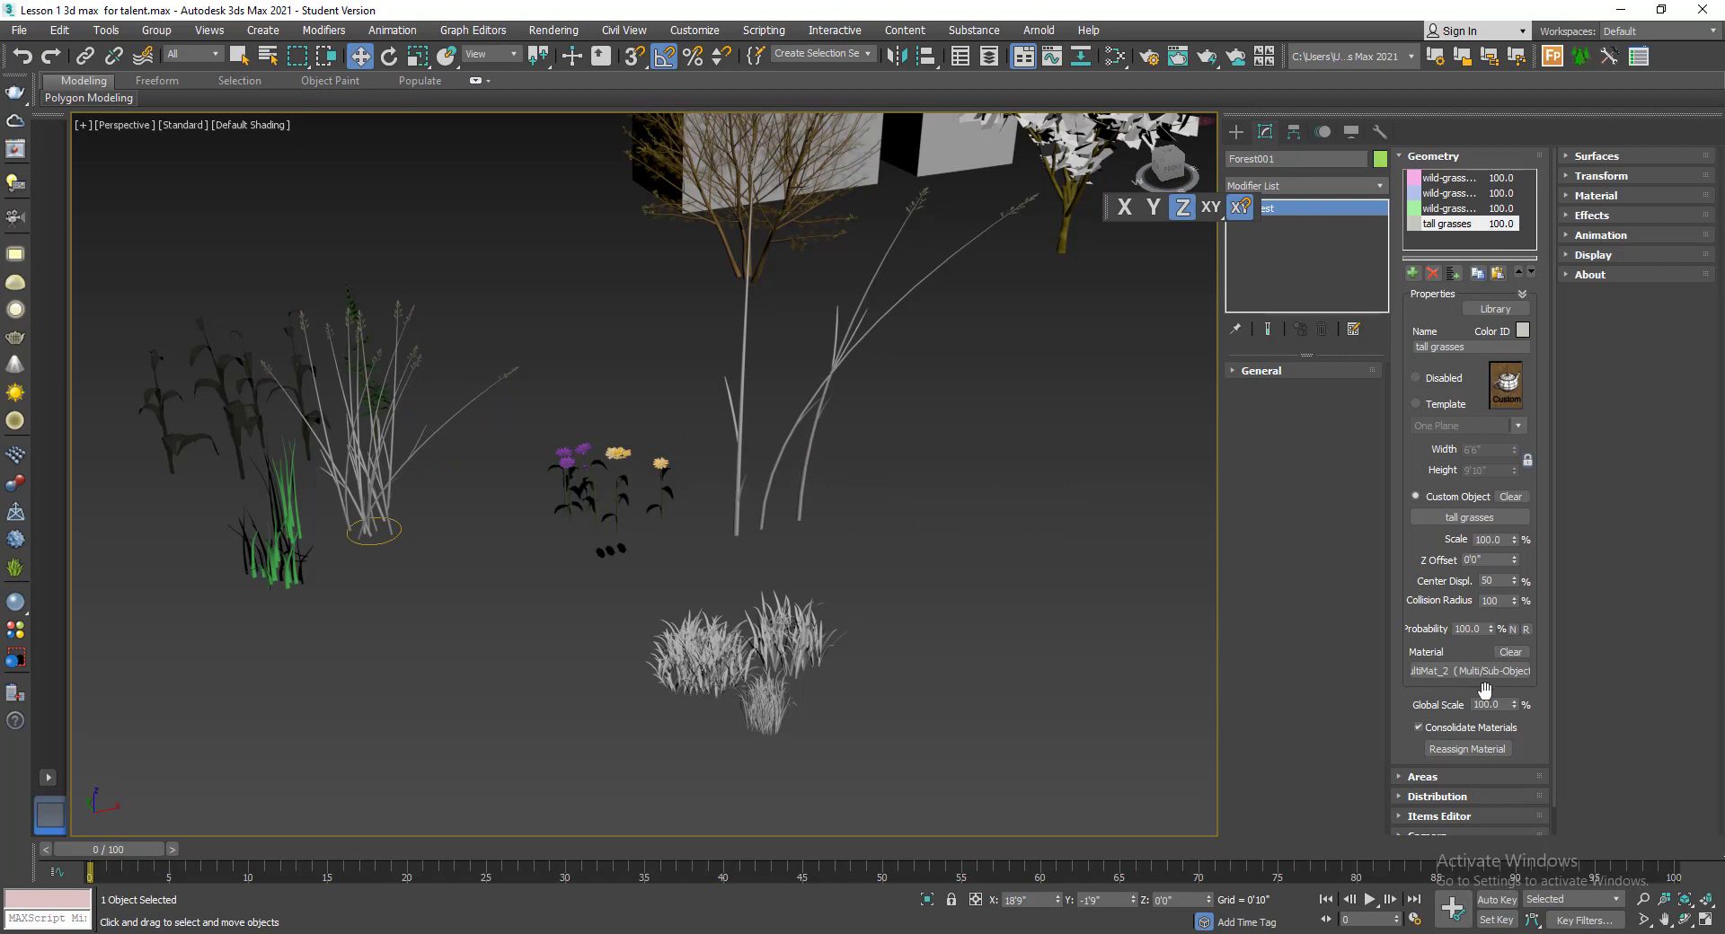
- Set the tall grasses item's probability to 20% and check the scatter beside the stairs
click(1483, 629)
middle_drag(1079, 598, 644, 571)
scroll(641, 569, down, 5)
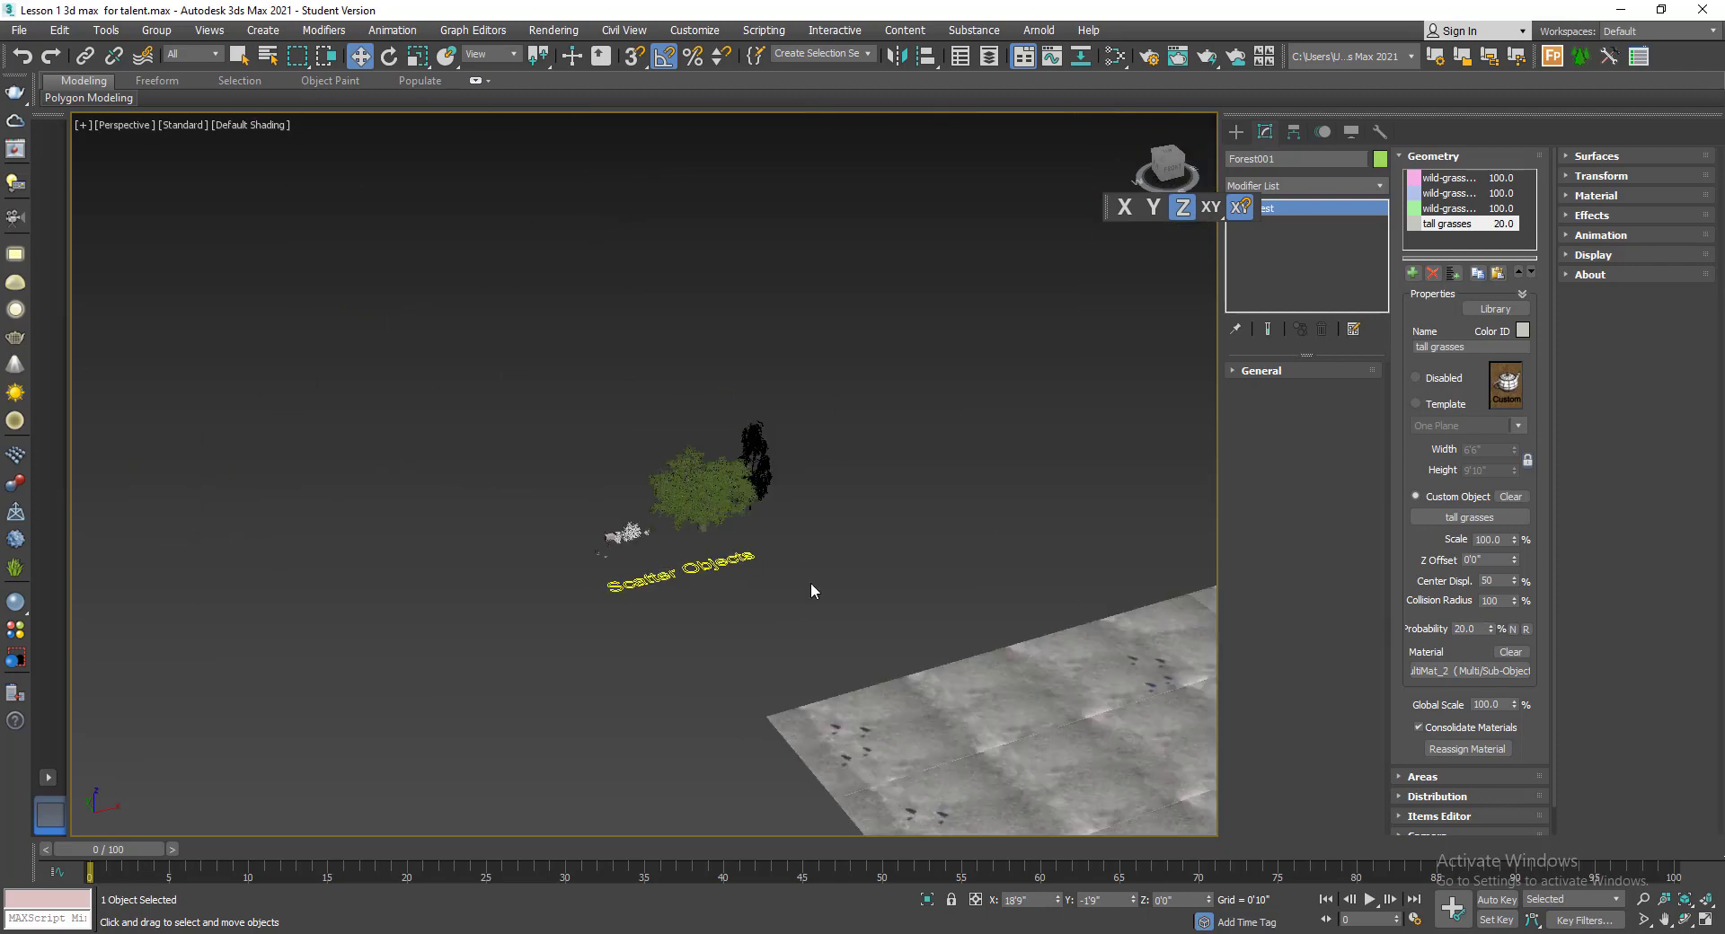
middle_drag(952, 620, 404, 557)
scroll(991, 646, up, 8)
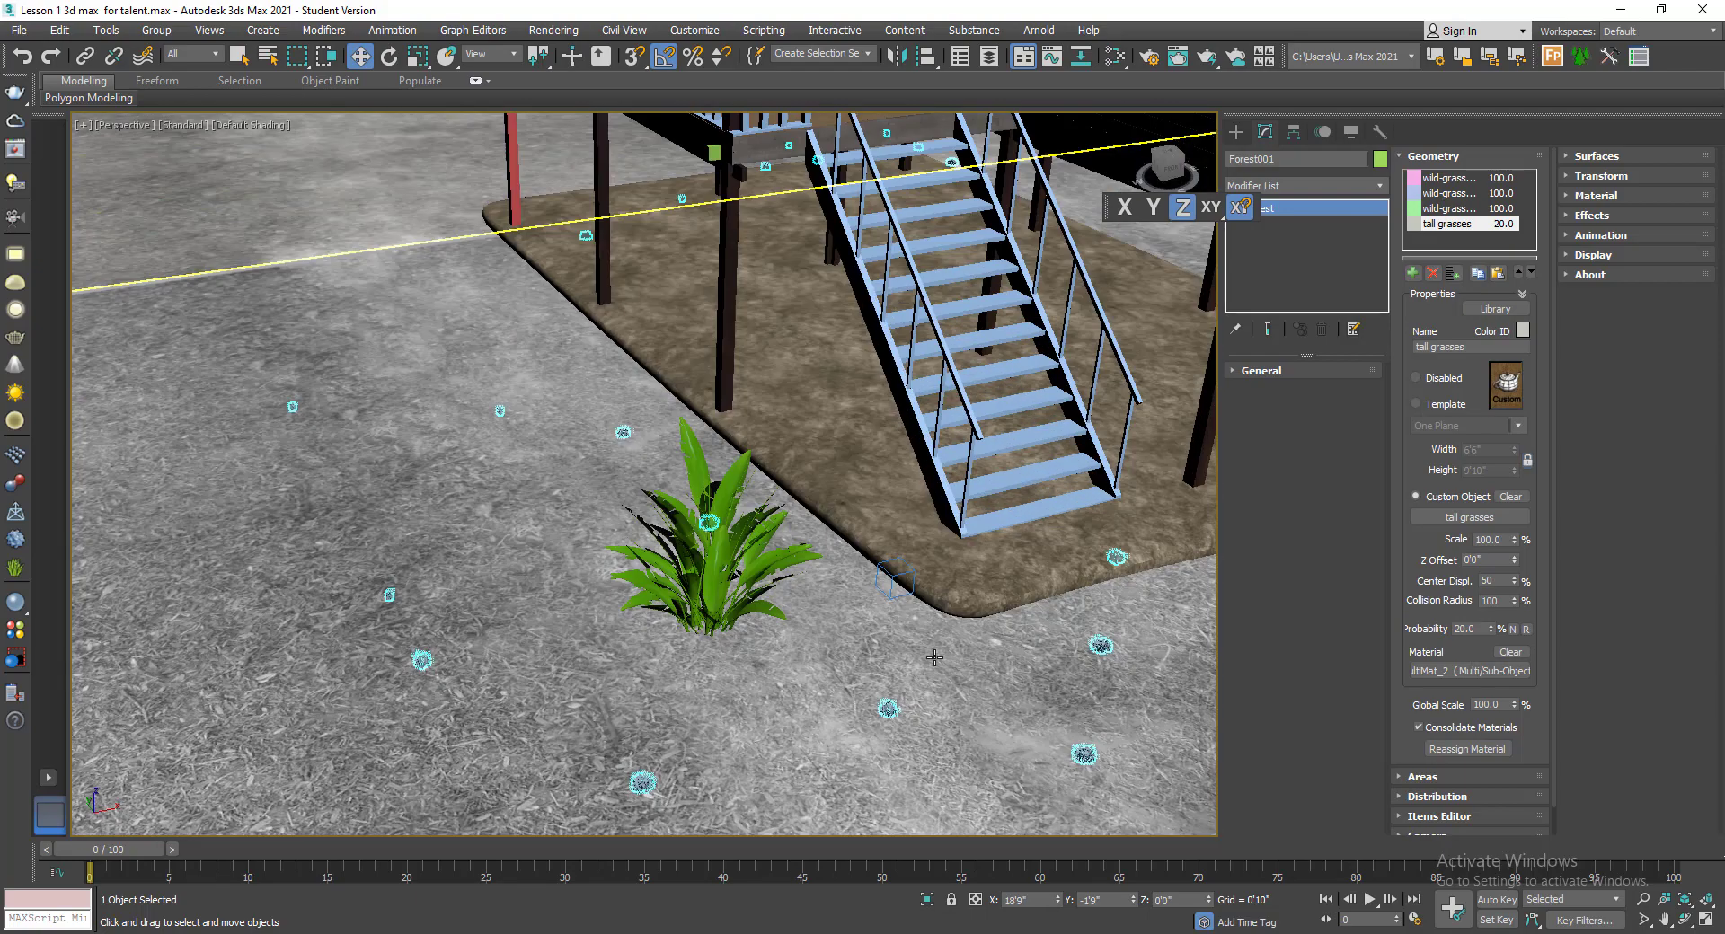
- Enable random translation, rotation and scale for the Forest, with a maximum scale of 209%
click(1442, 158)
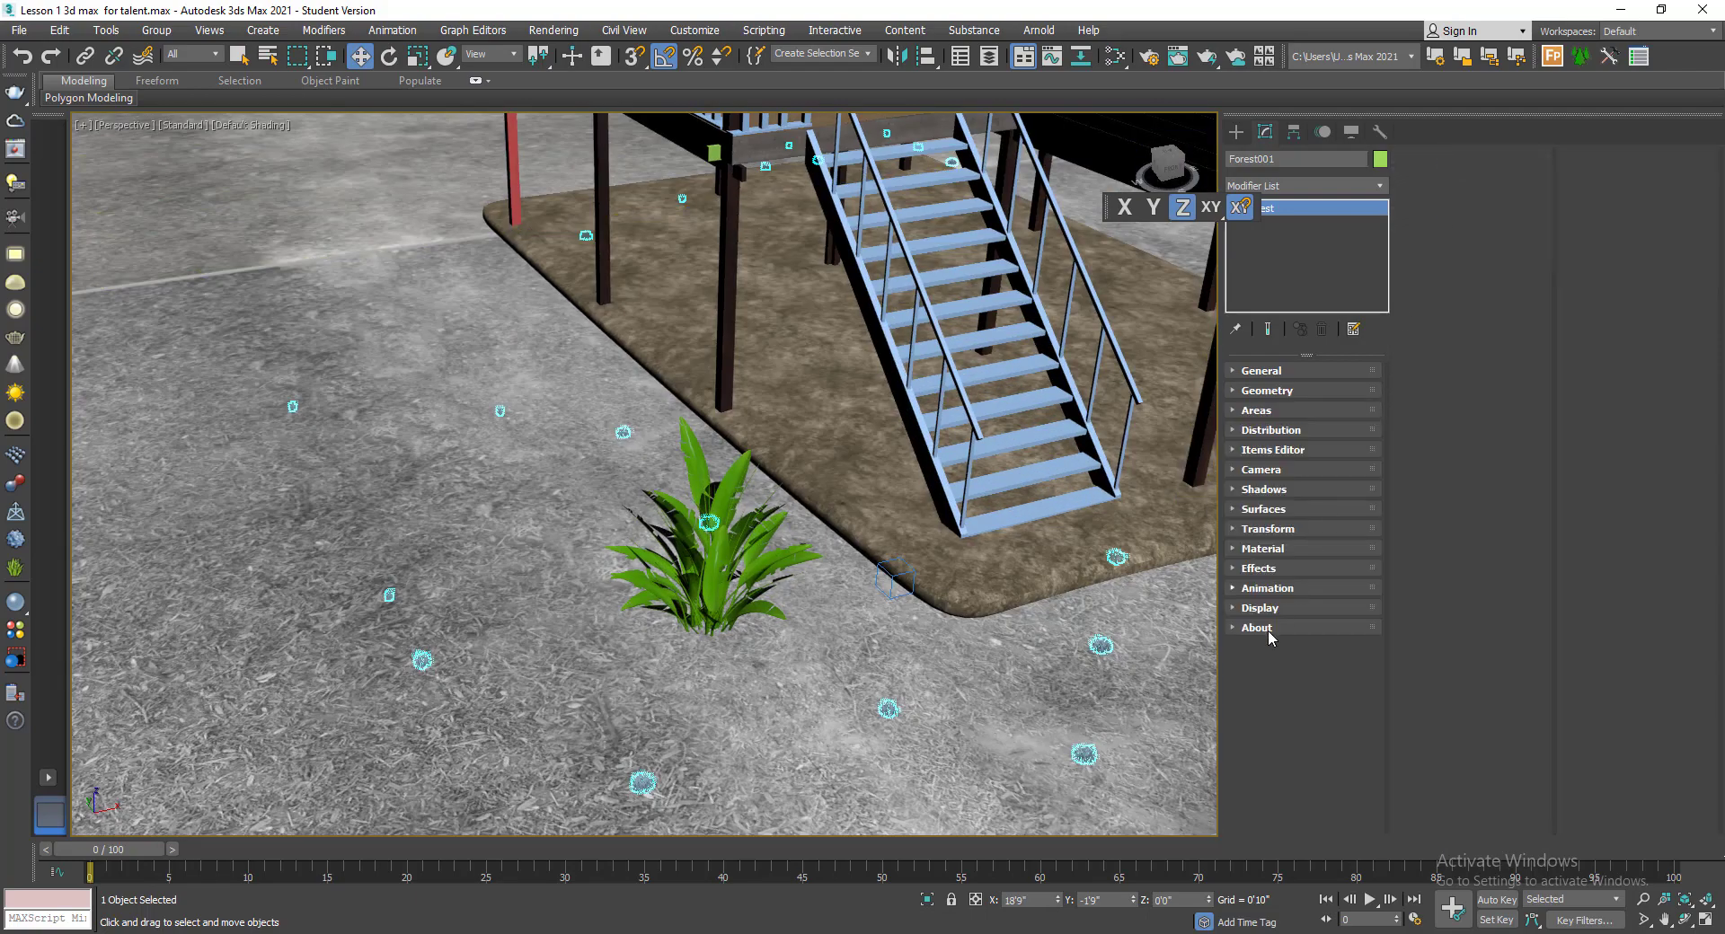
click(1276, 529)
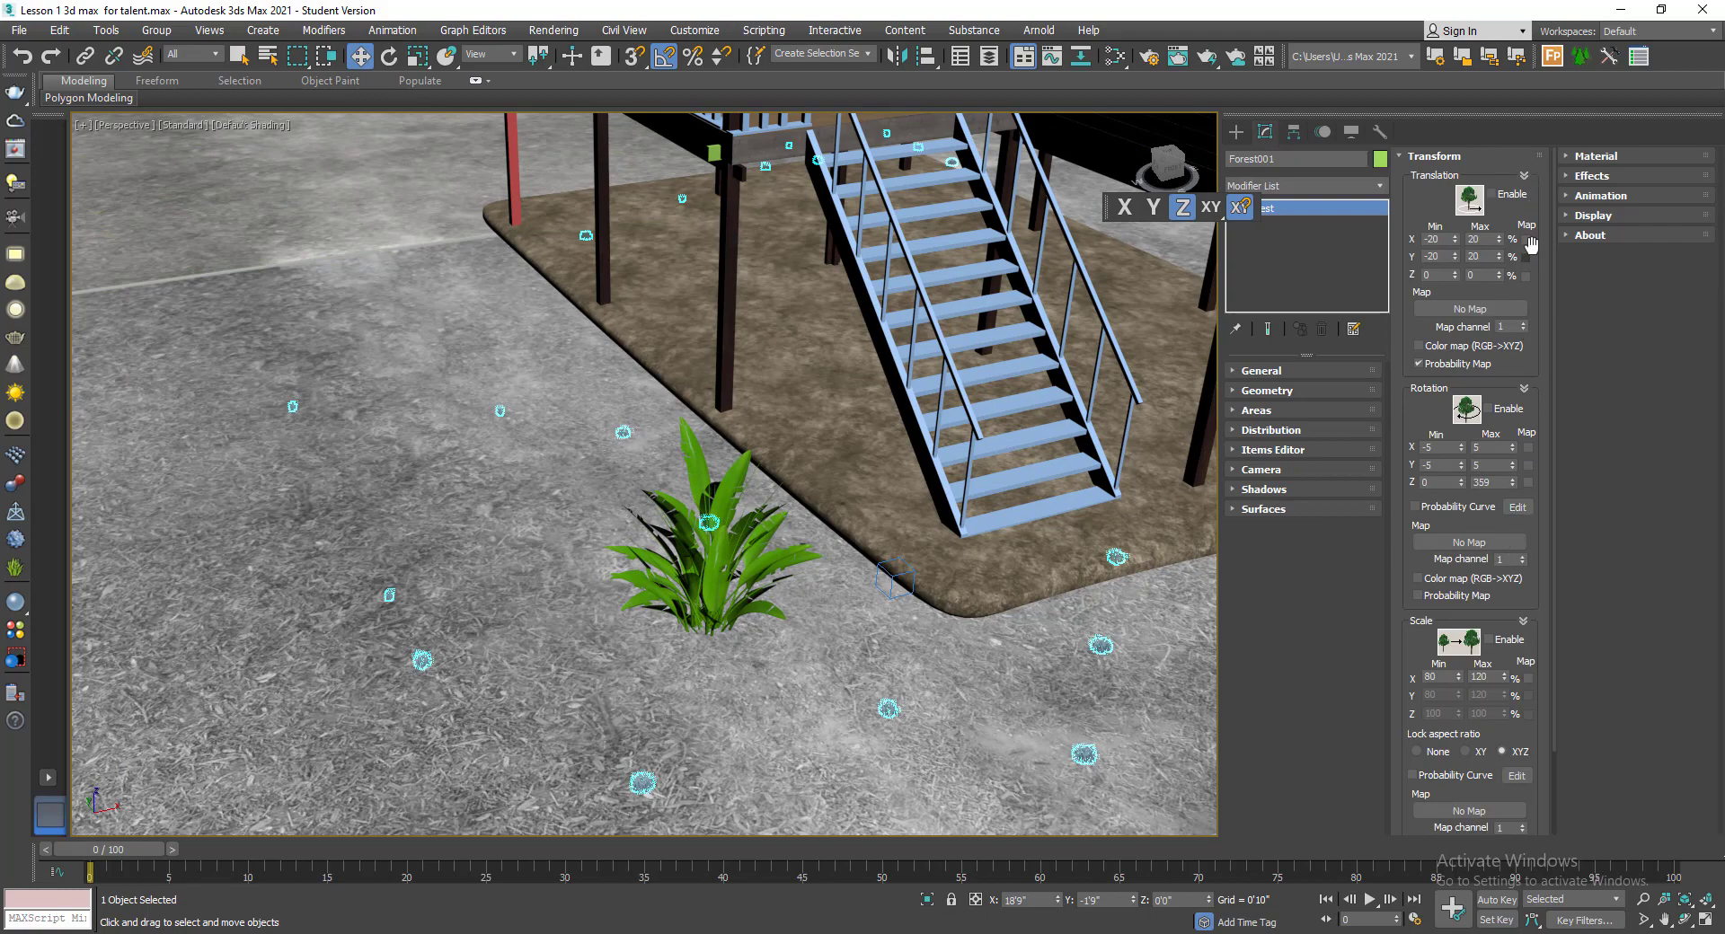
click(1493, 194)
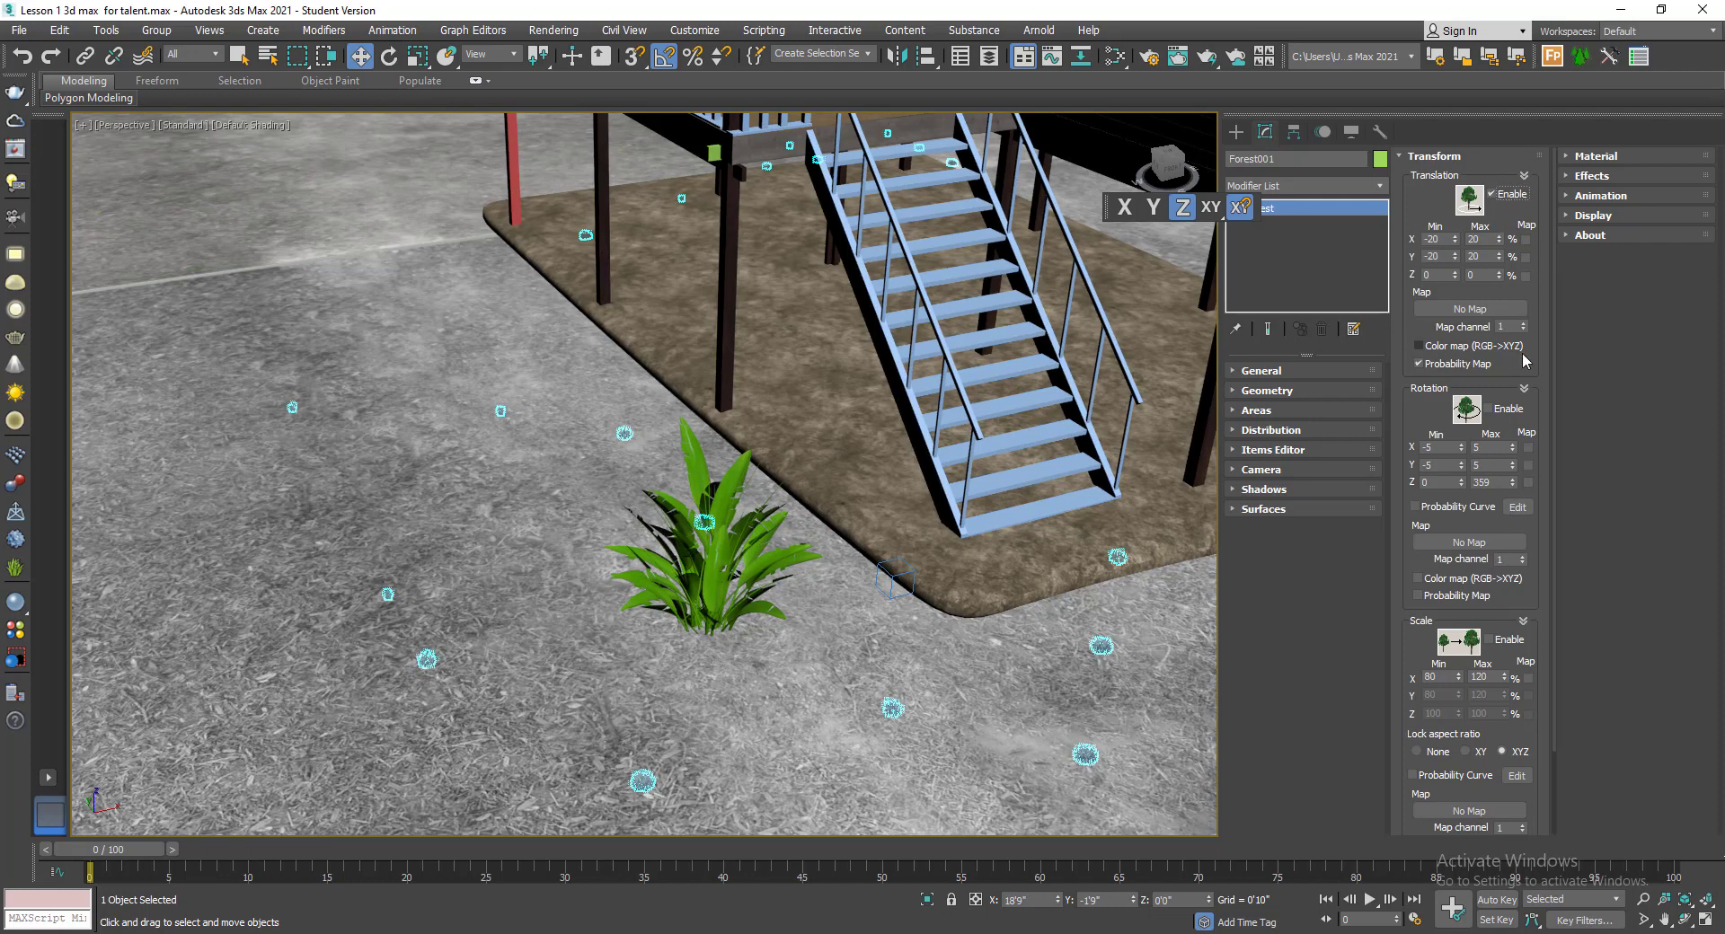
click(1507, 410)
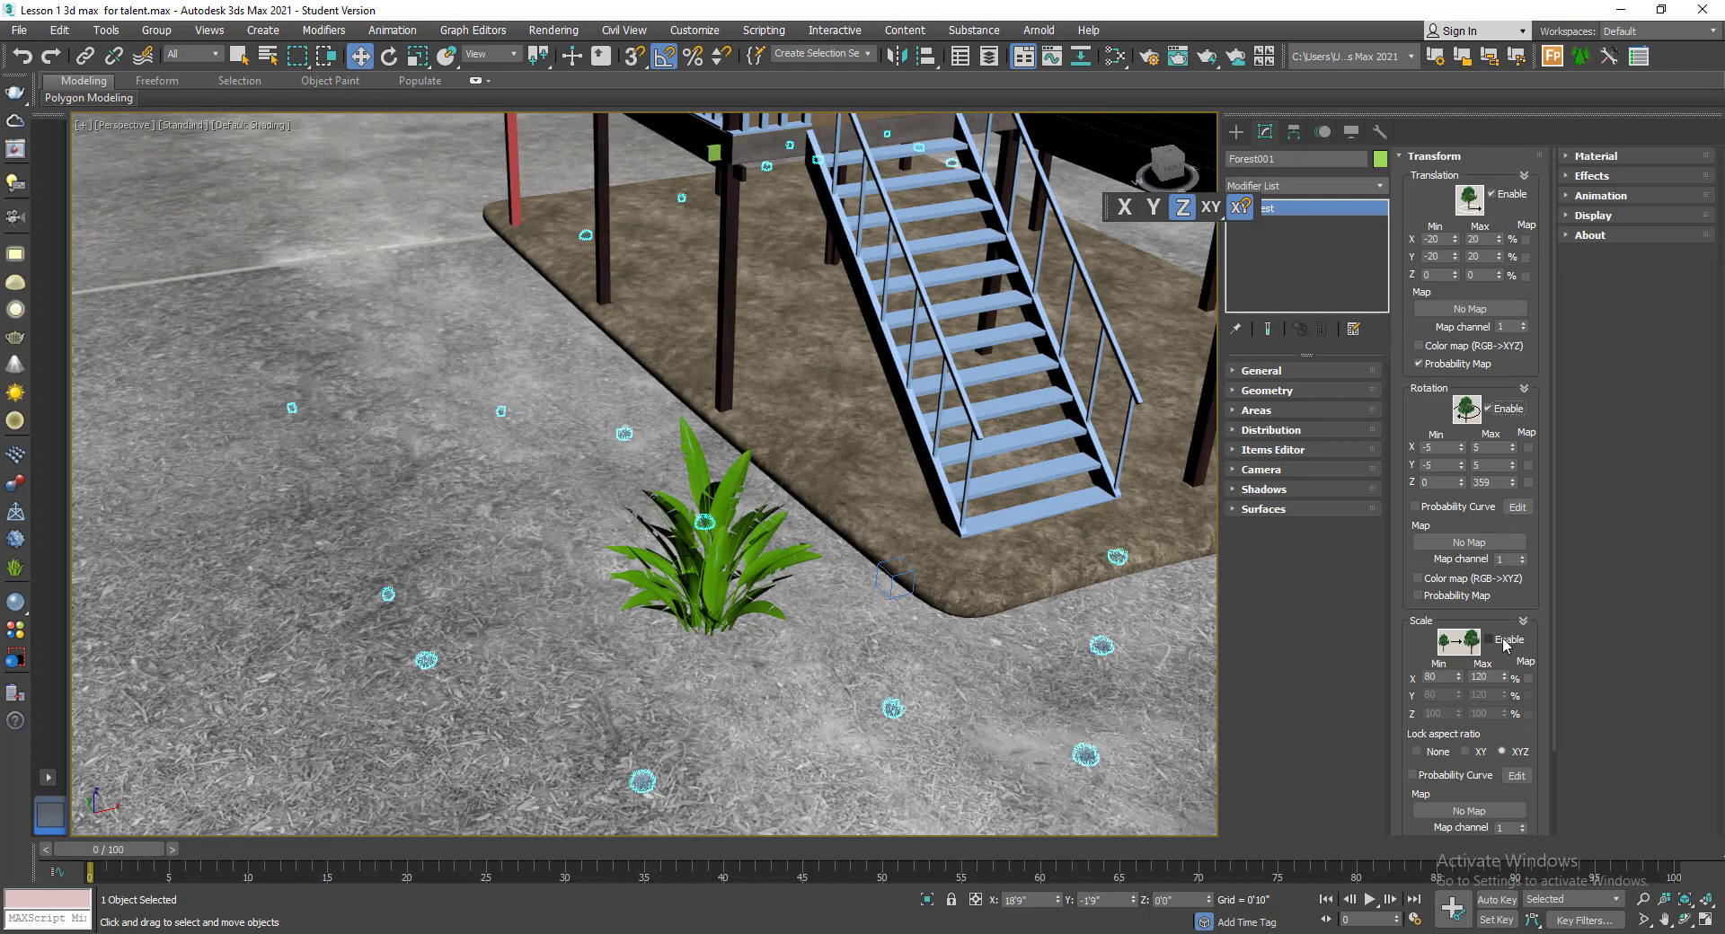
click(1505, 643)
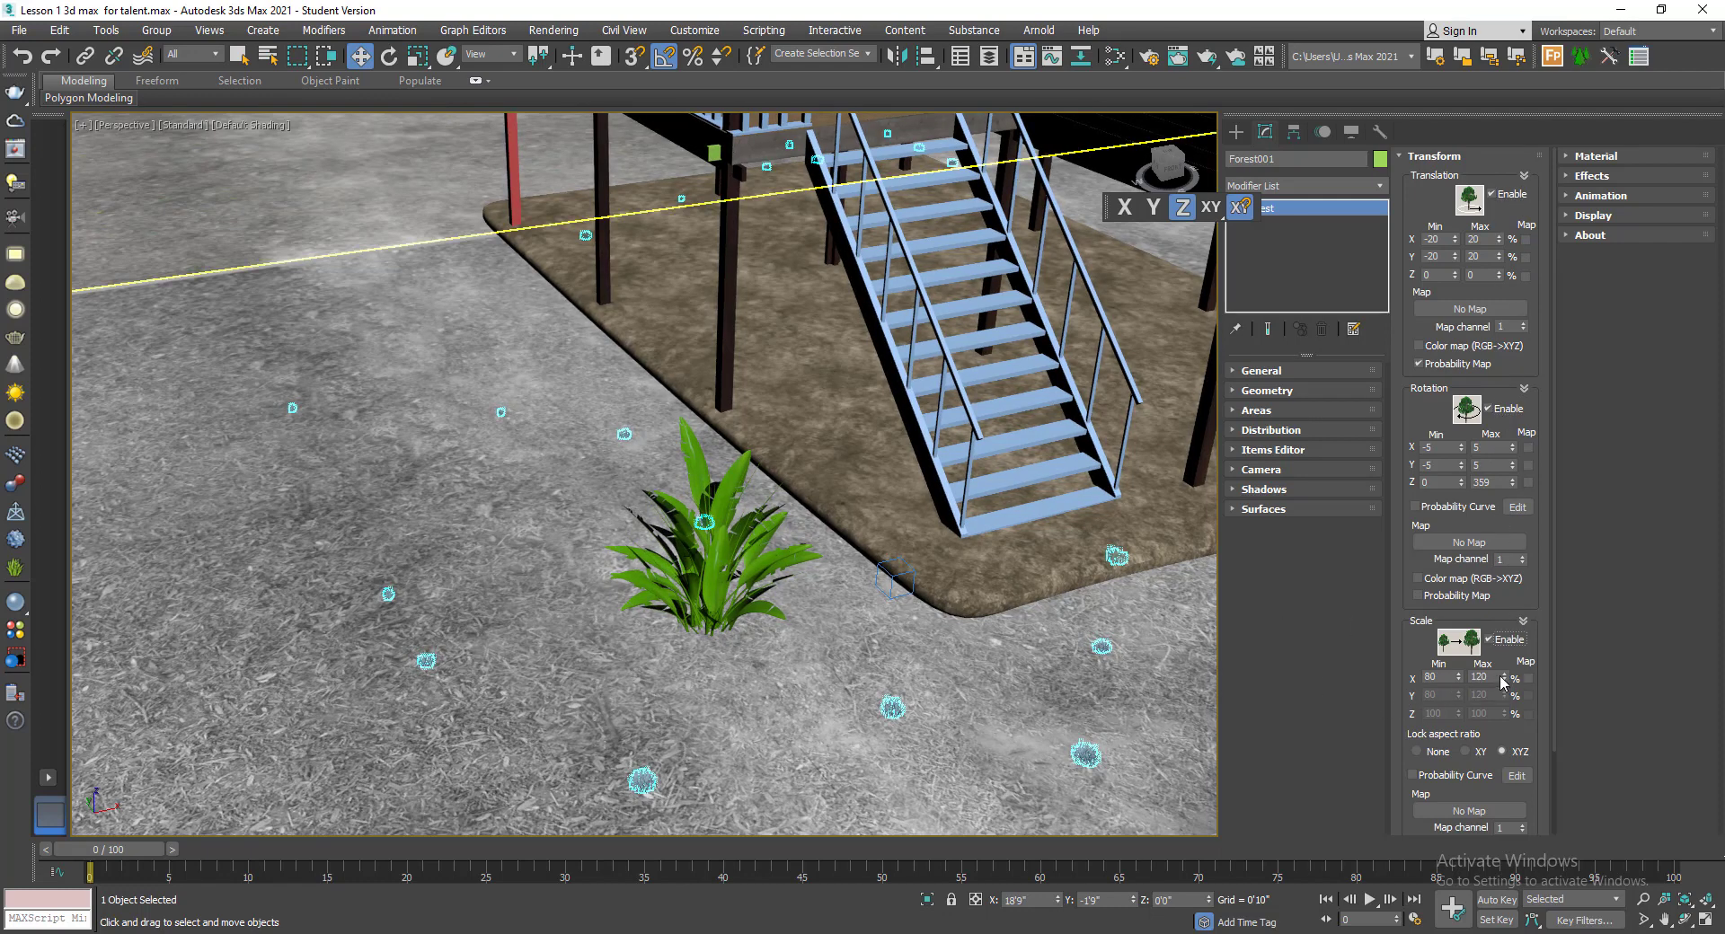
drag(1503, 681, 1504, 628)
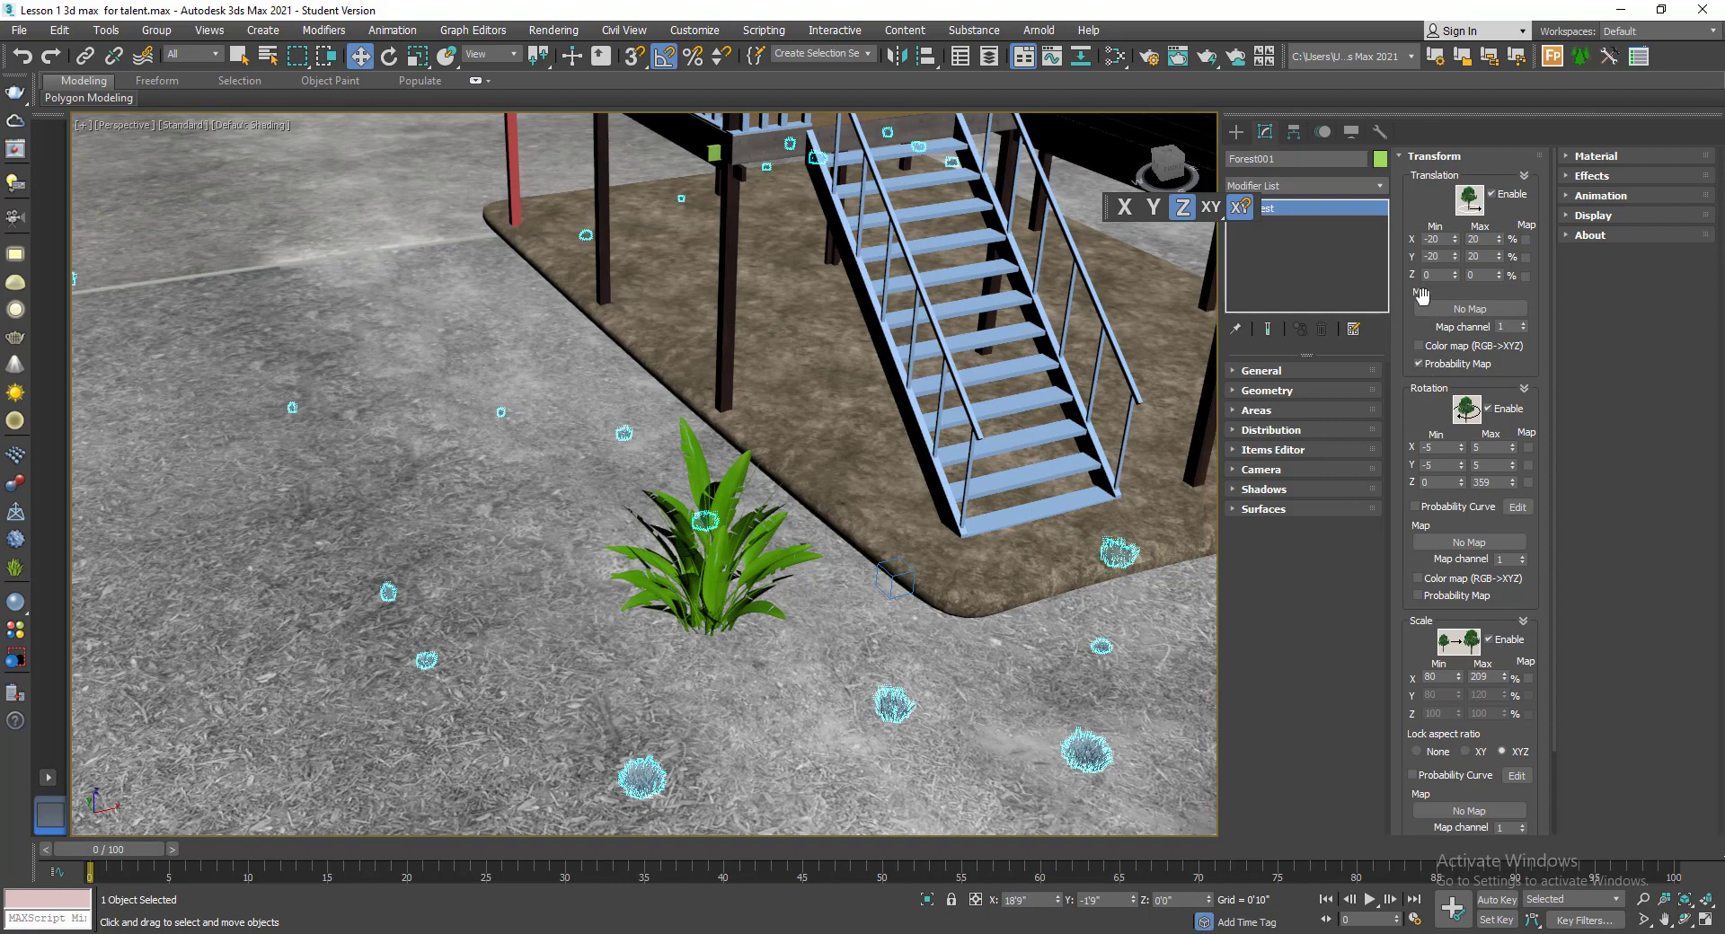
- Activate the paint brush of the Forest's New paint area, with the ground around the house in view
scroll(977, 537, down, 8)
alt+middle_drag(978, 537, 970, 575)
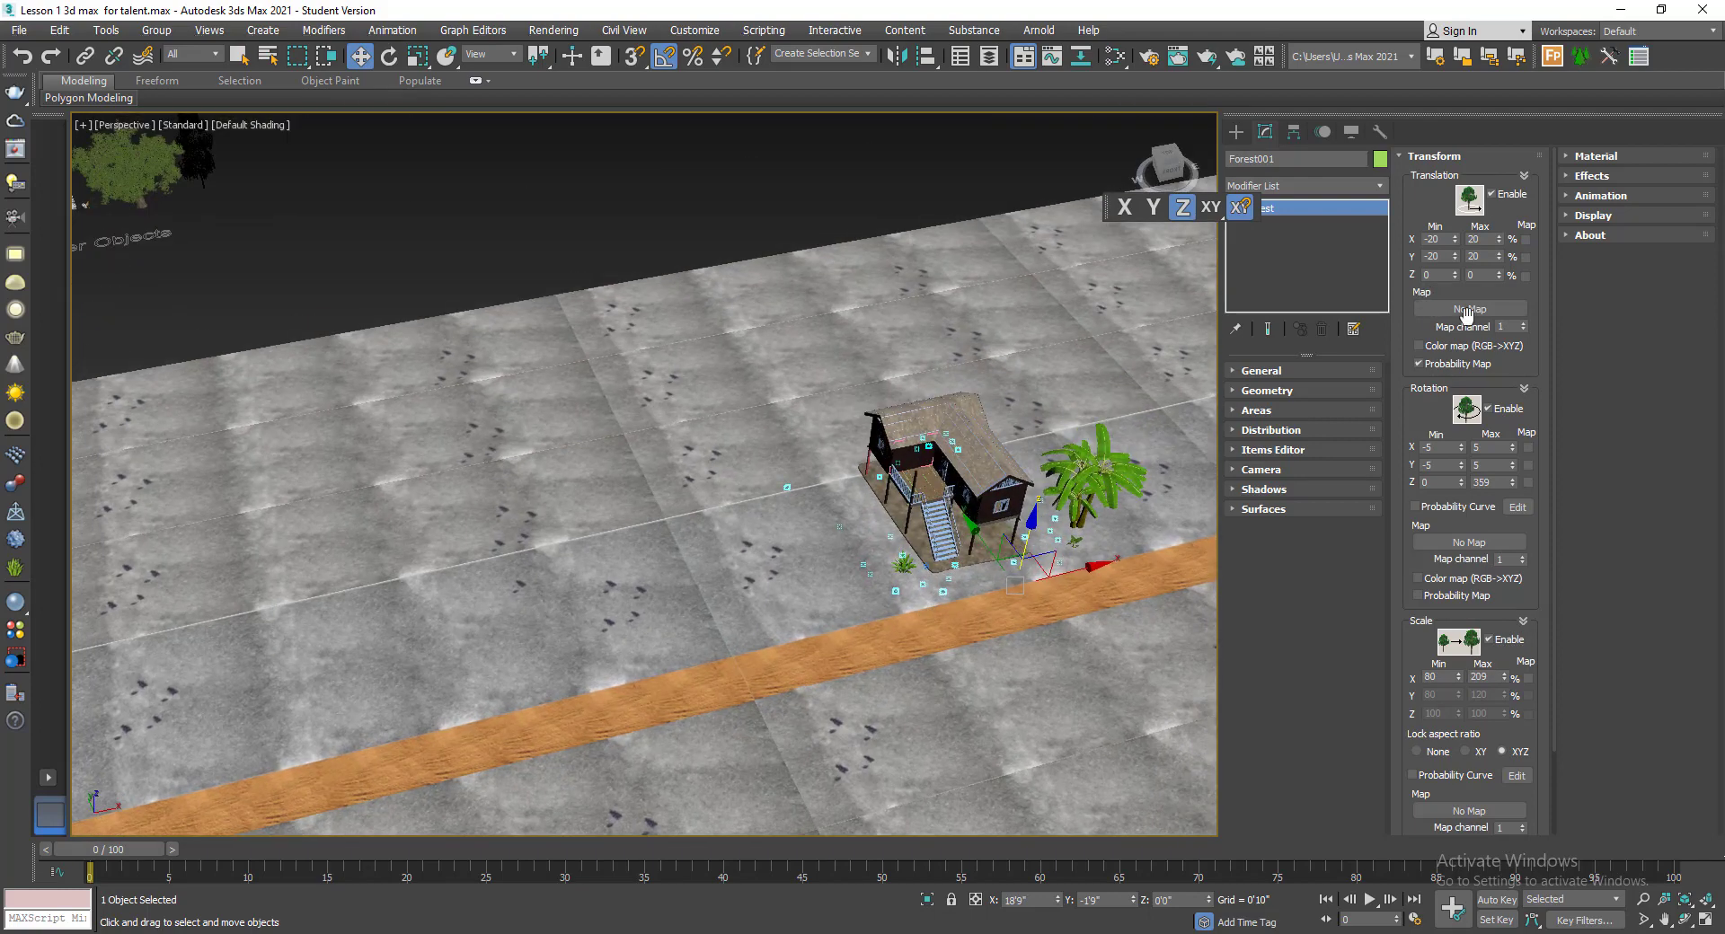
click(1481, 159)
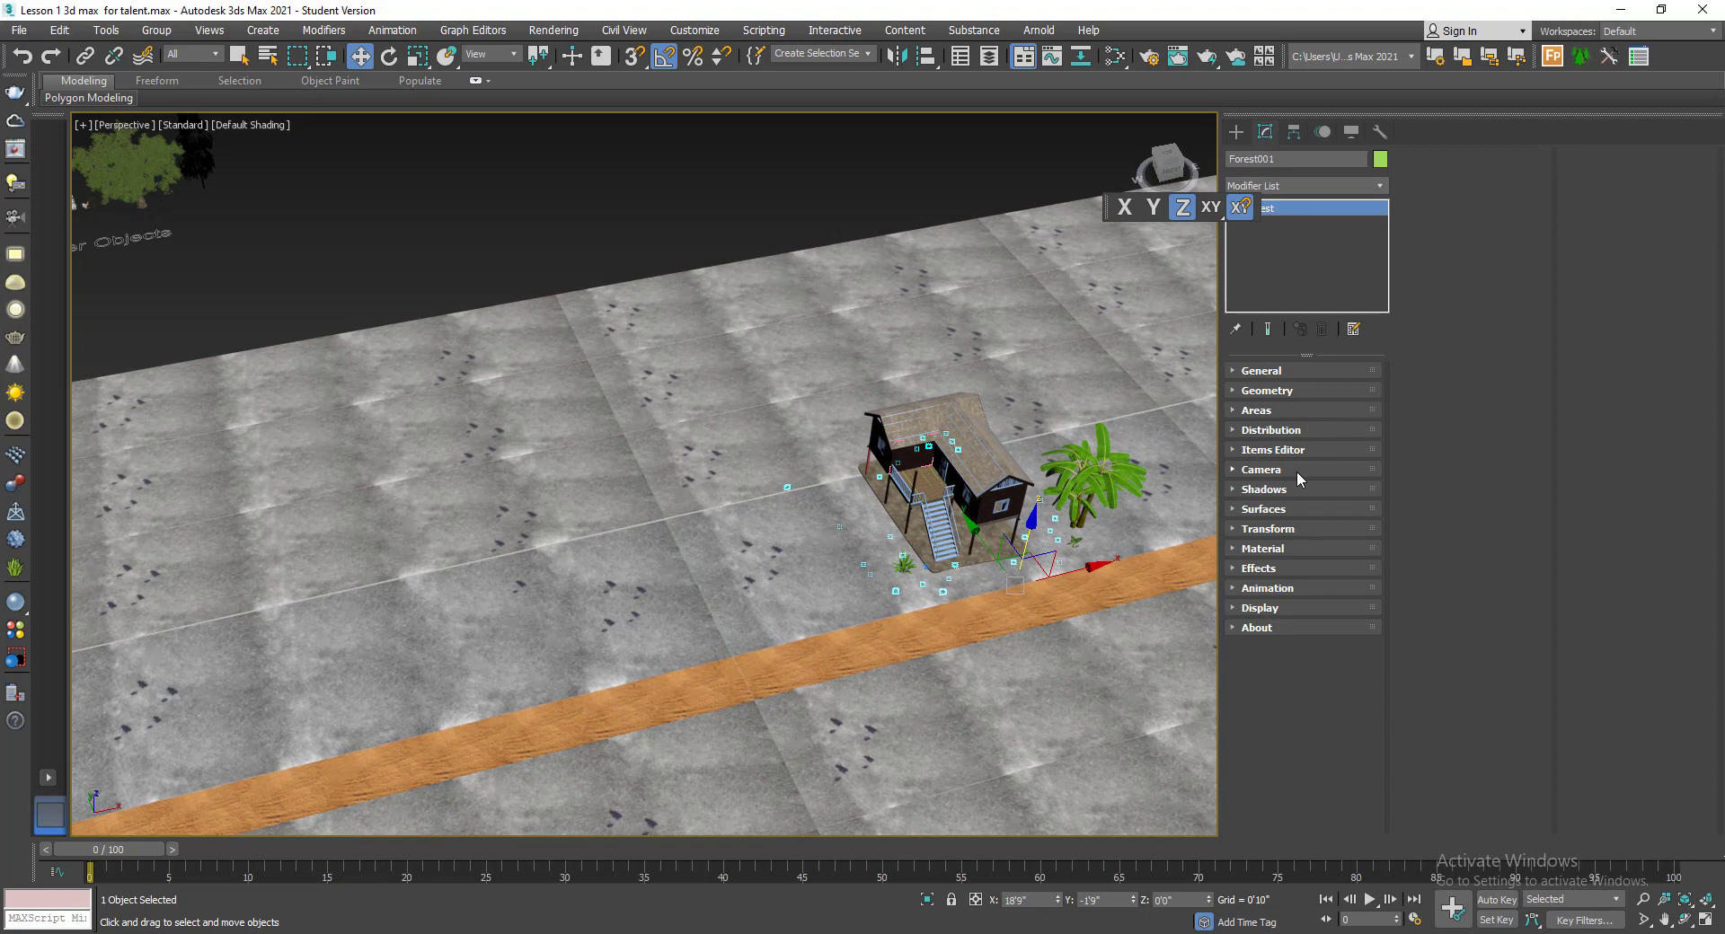
click(1291, 409)
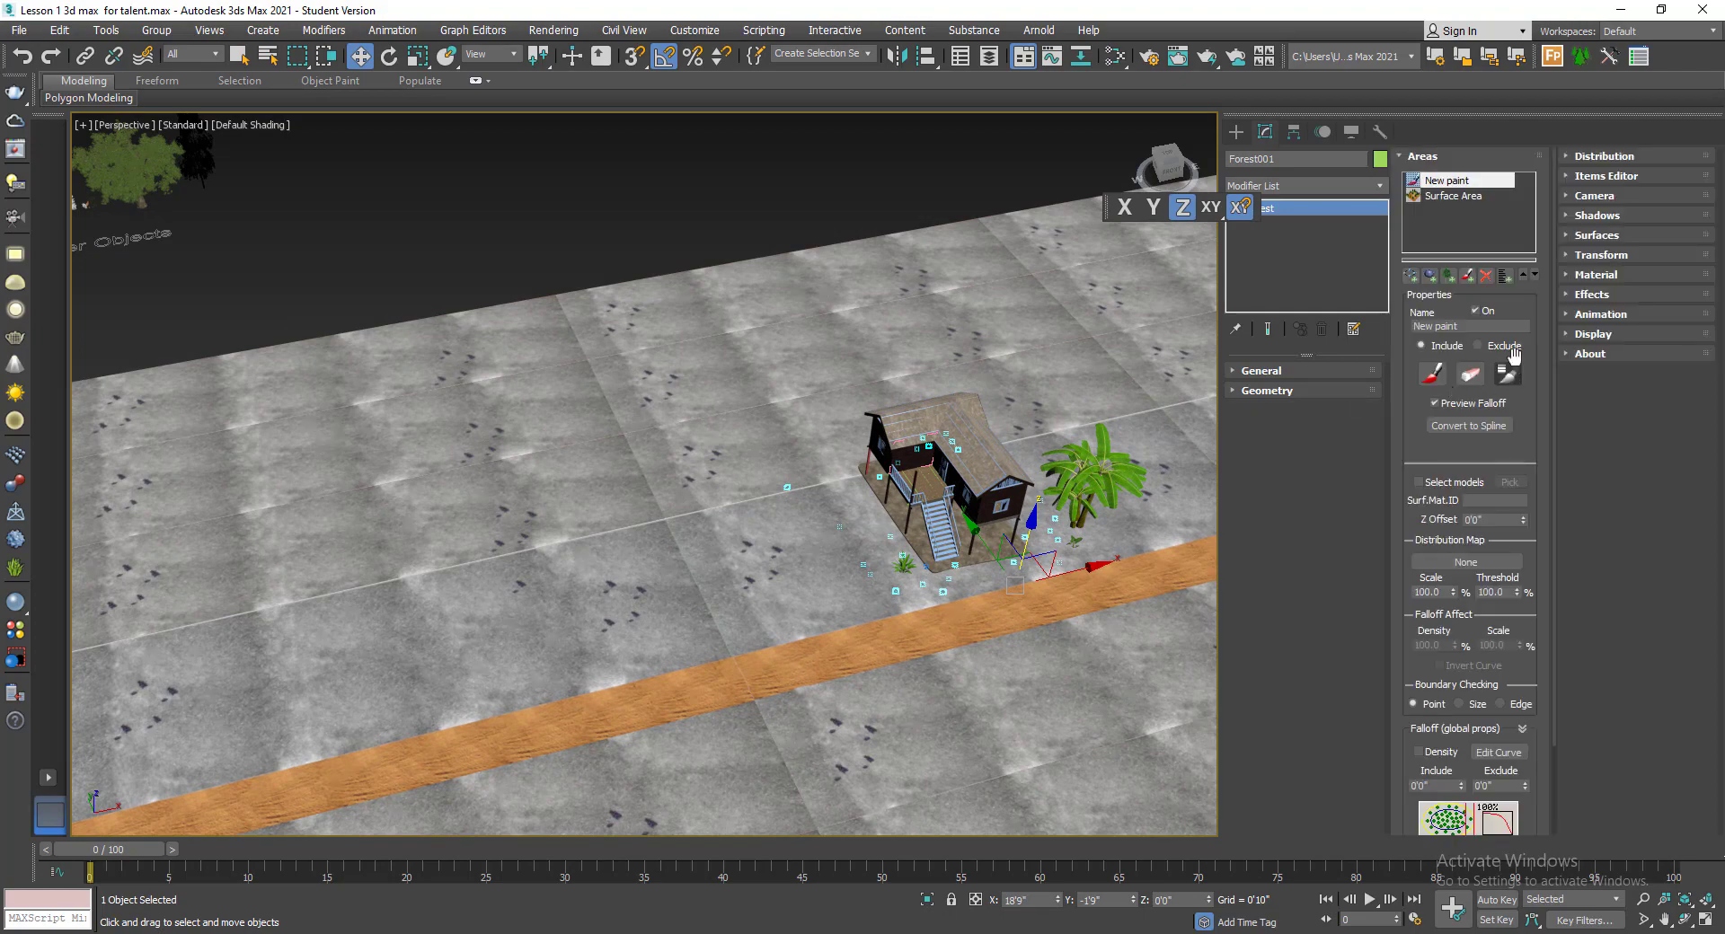
click(1432, 372)
scroll(948, 539, up, 5)
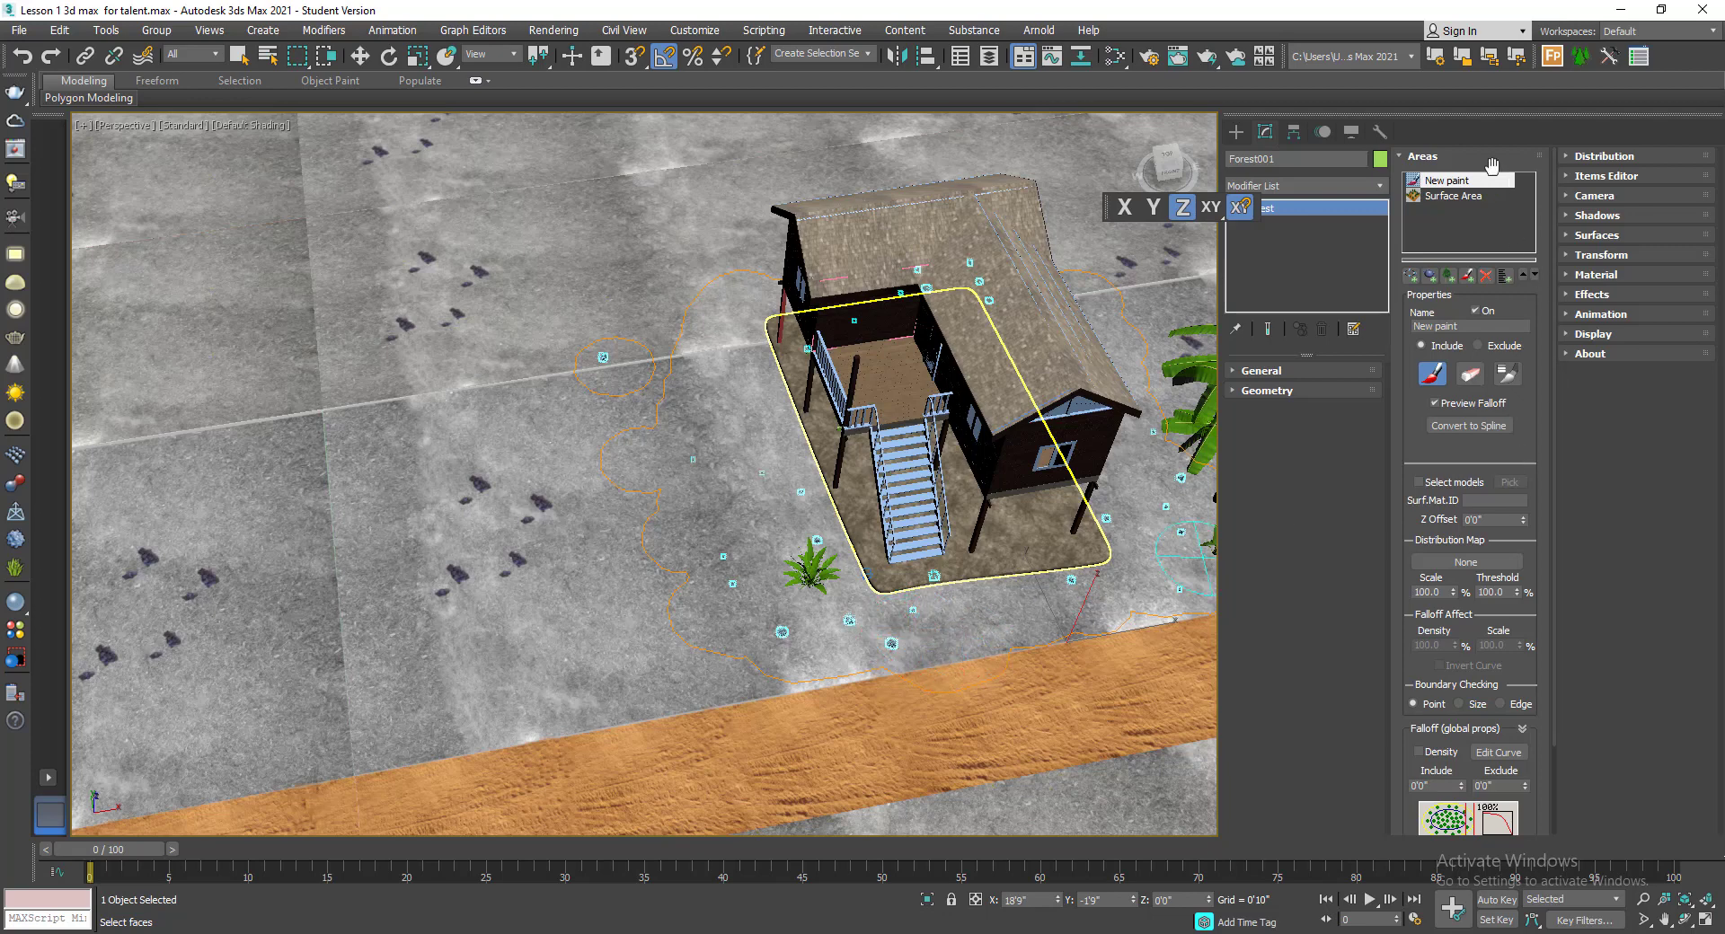
- Set the minimum of the Forest's random scale to 130%
click(1490, 160)
click(1323, 530)
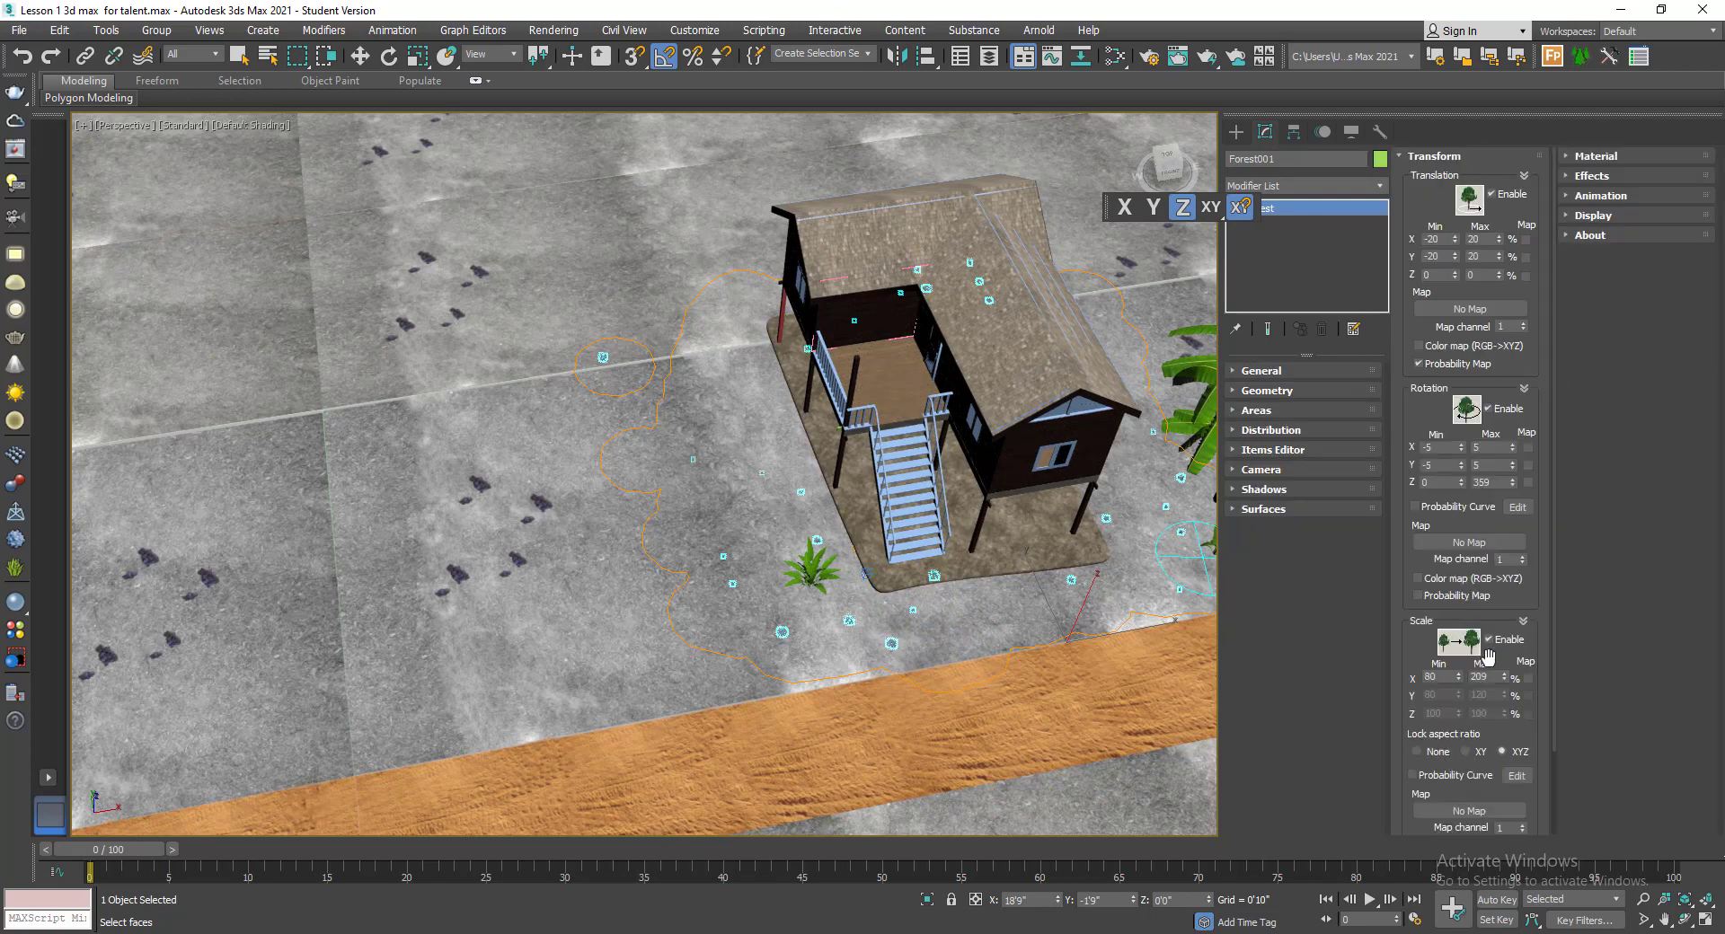
drag(1460, 669, 1437, 618)
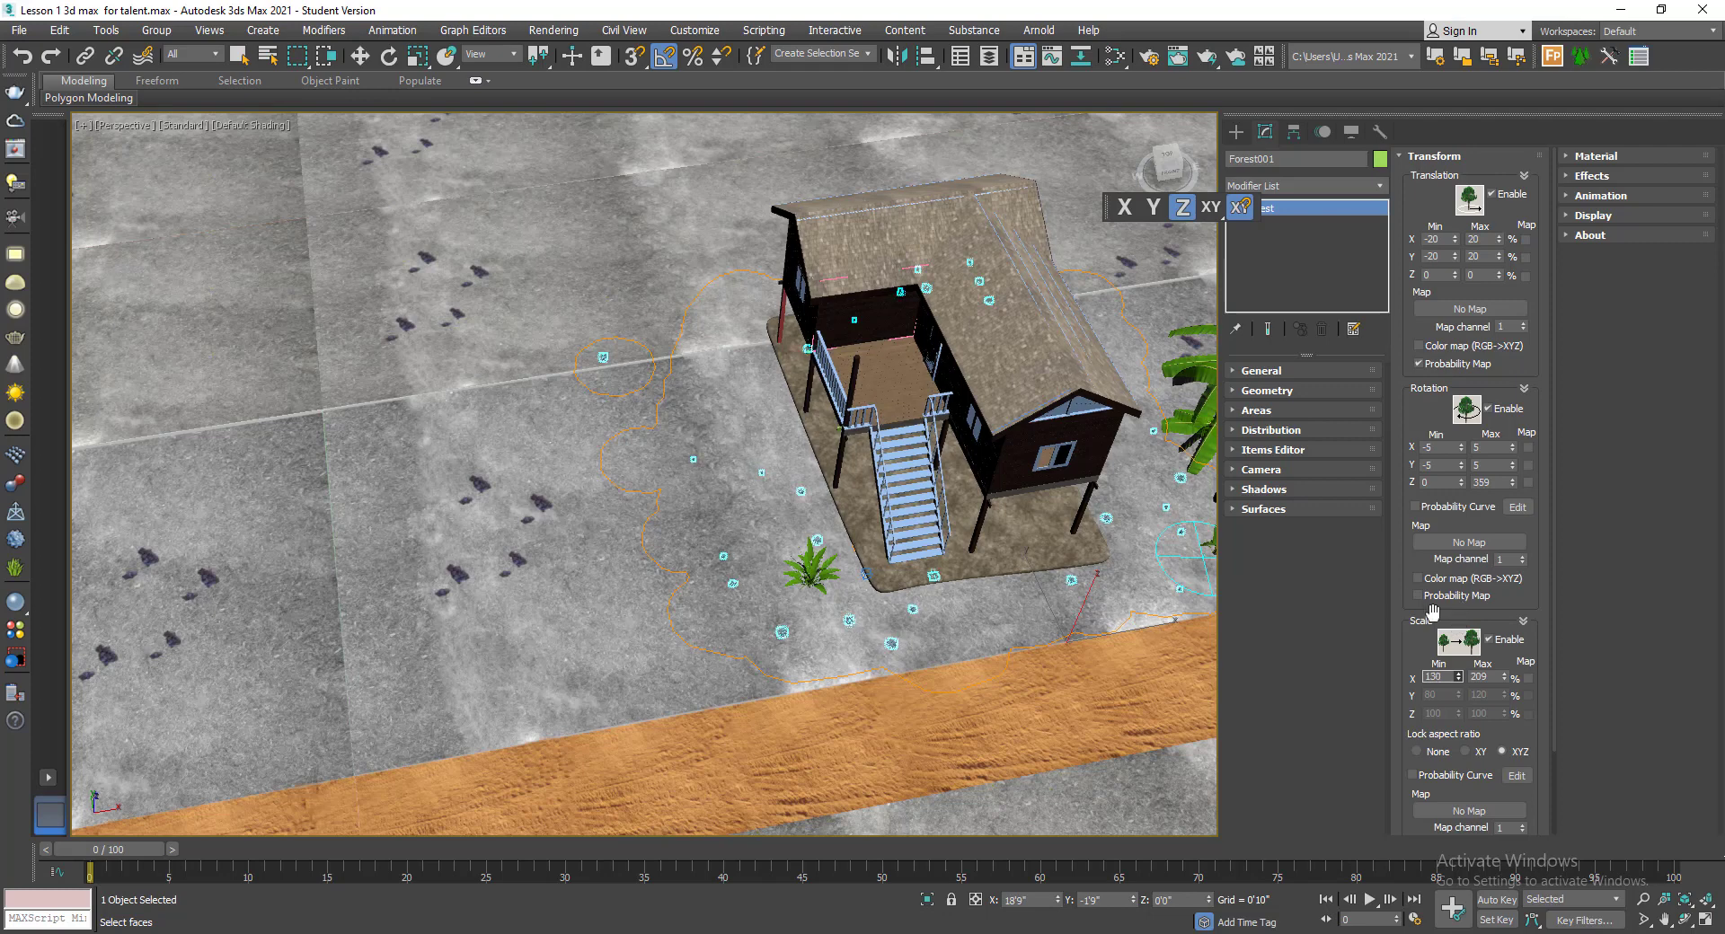
- Set the Forest's distribution density to 204'7" in X units and check the scatter around the house
click(1281, 430)
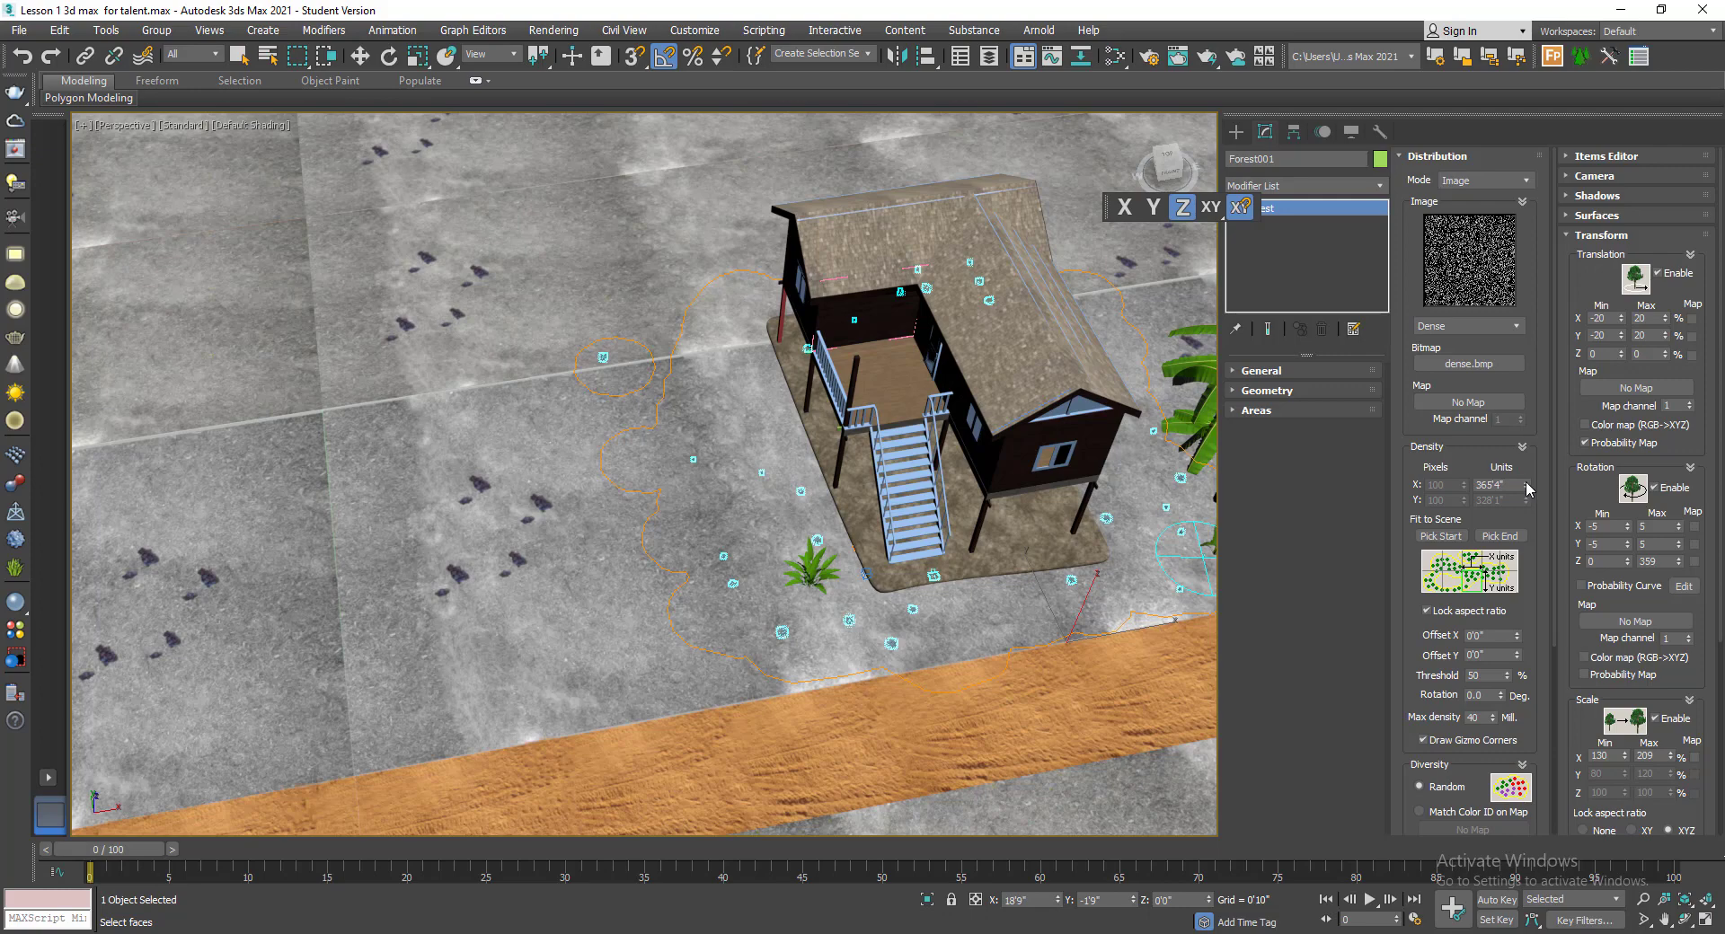
drag(1527, 488, 1521, 523)
alt+middle_drag(859, 532, 936, 519)
scroll(936, 519, up, 3)
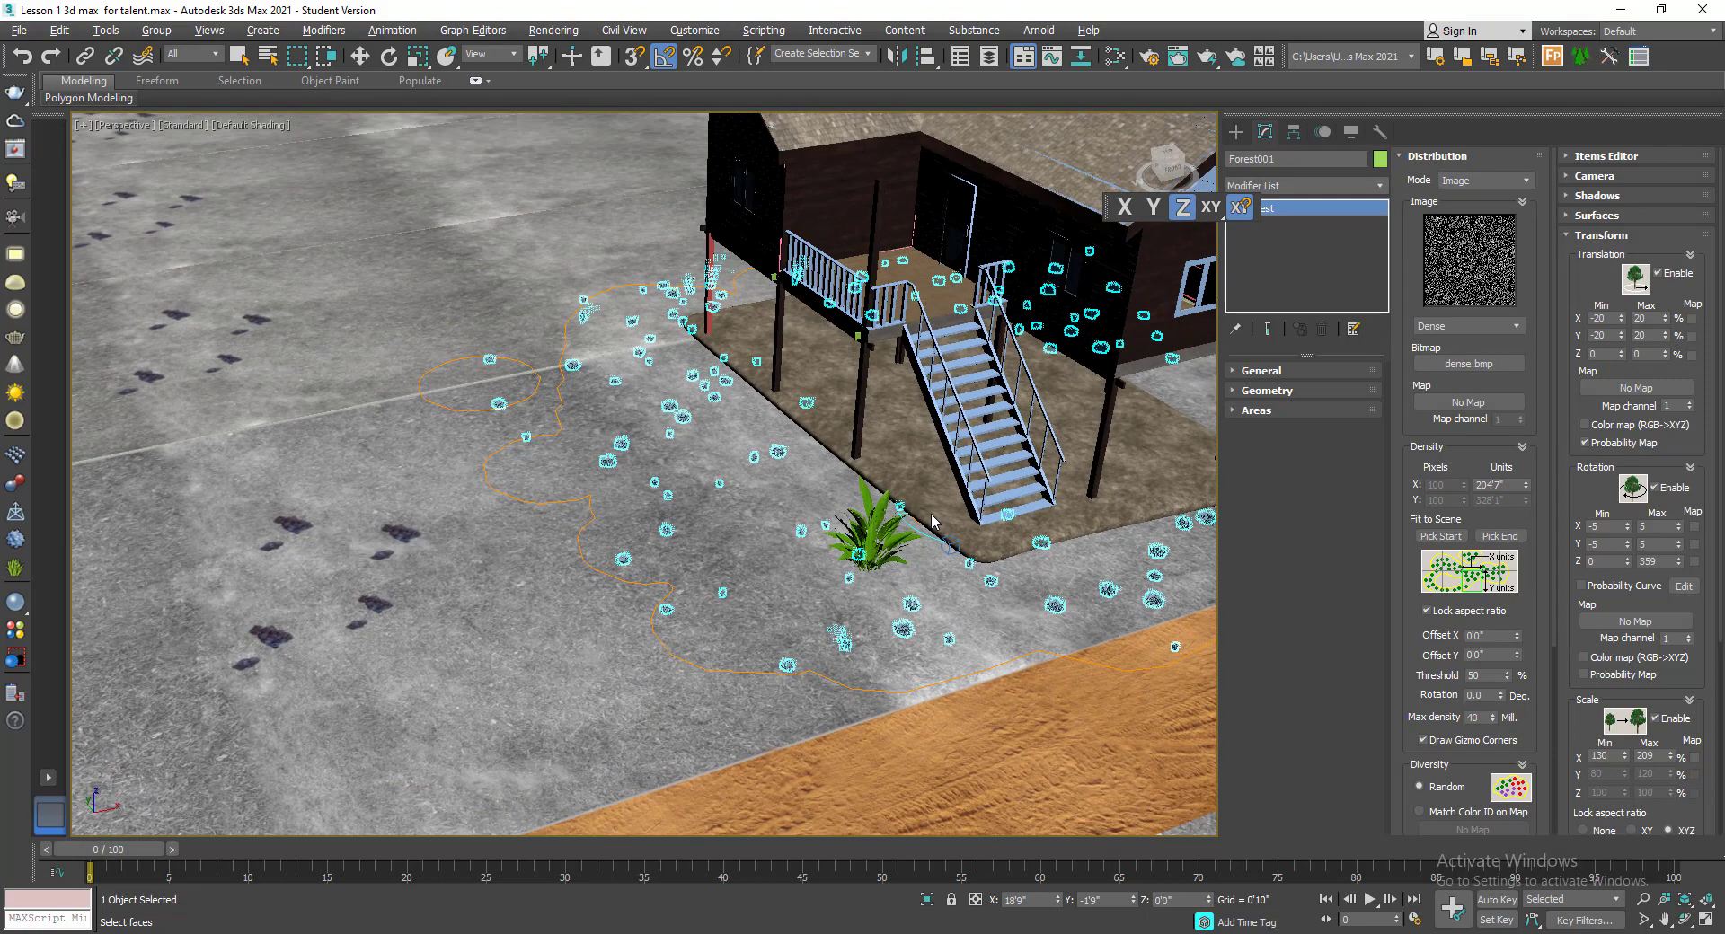
- Try a density of 50'0" in X units for the Forest's distribution, and undo that density change
double_click(1515, 488)
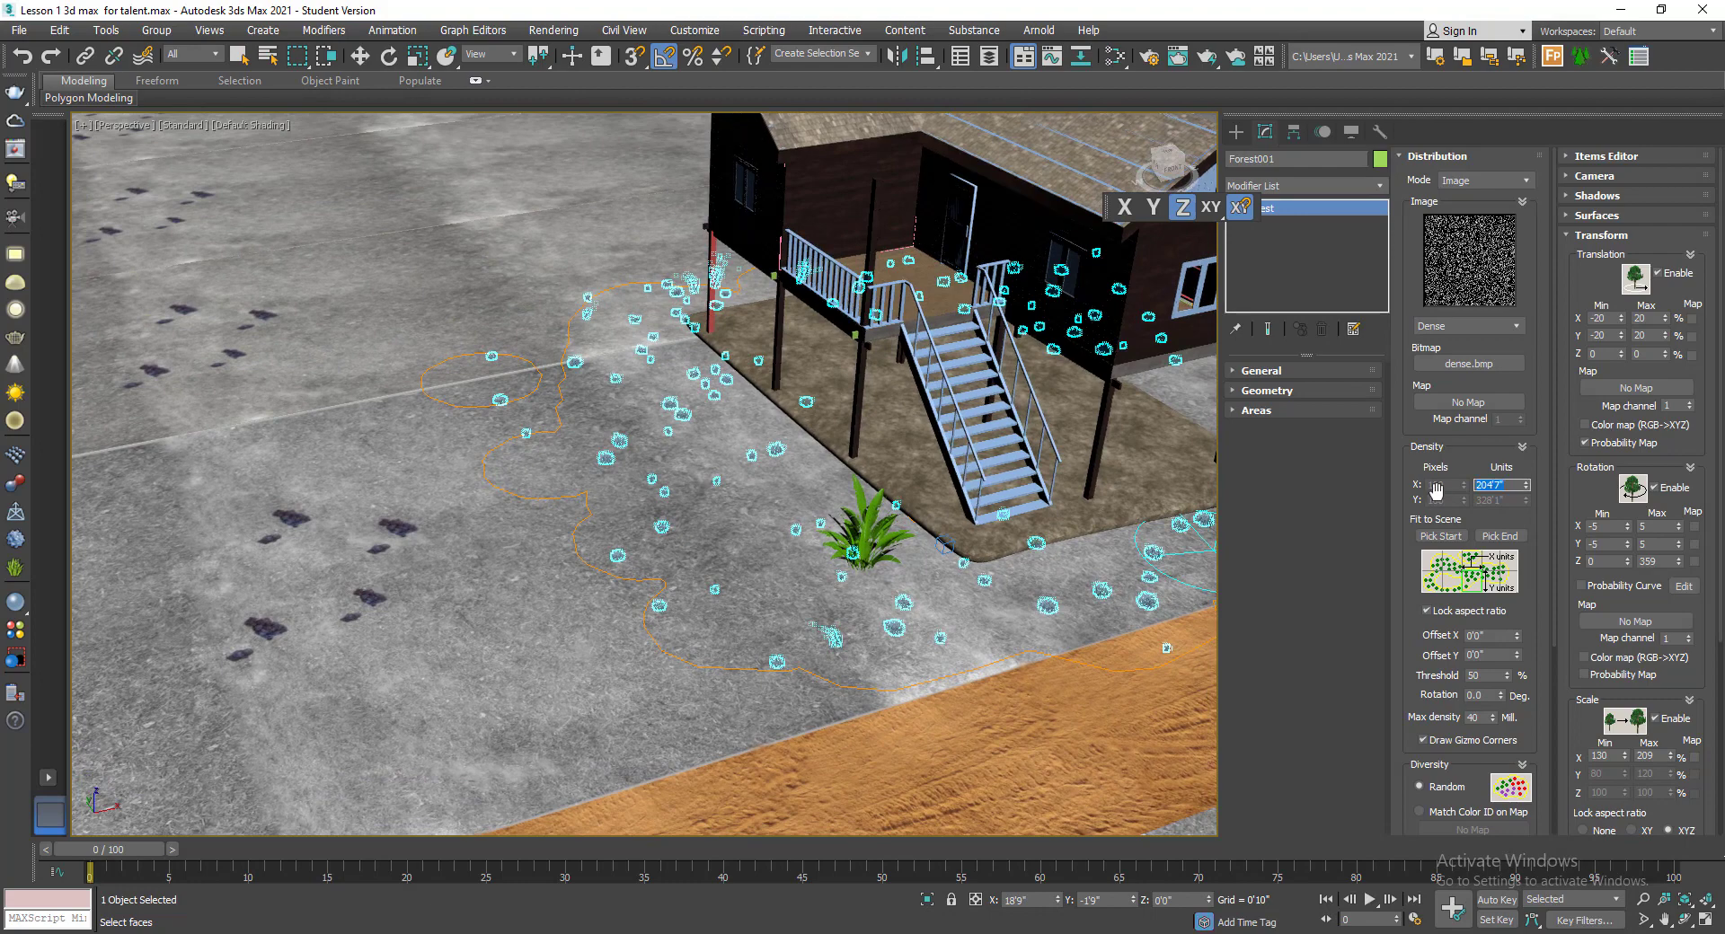
key(Return)
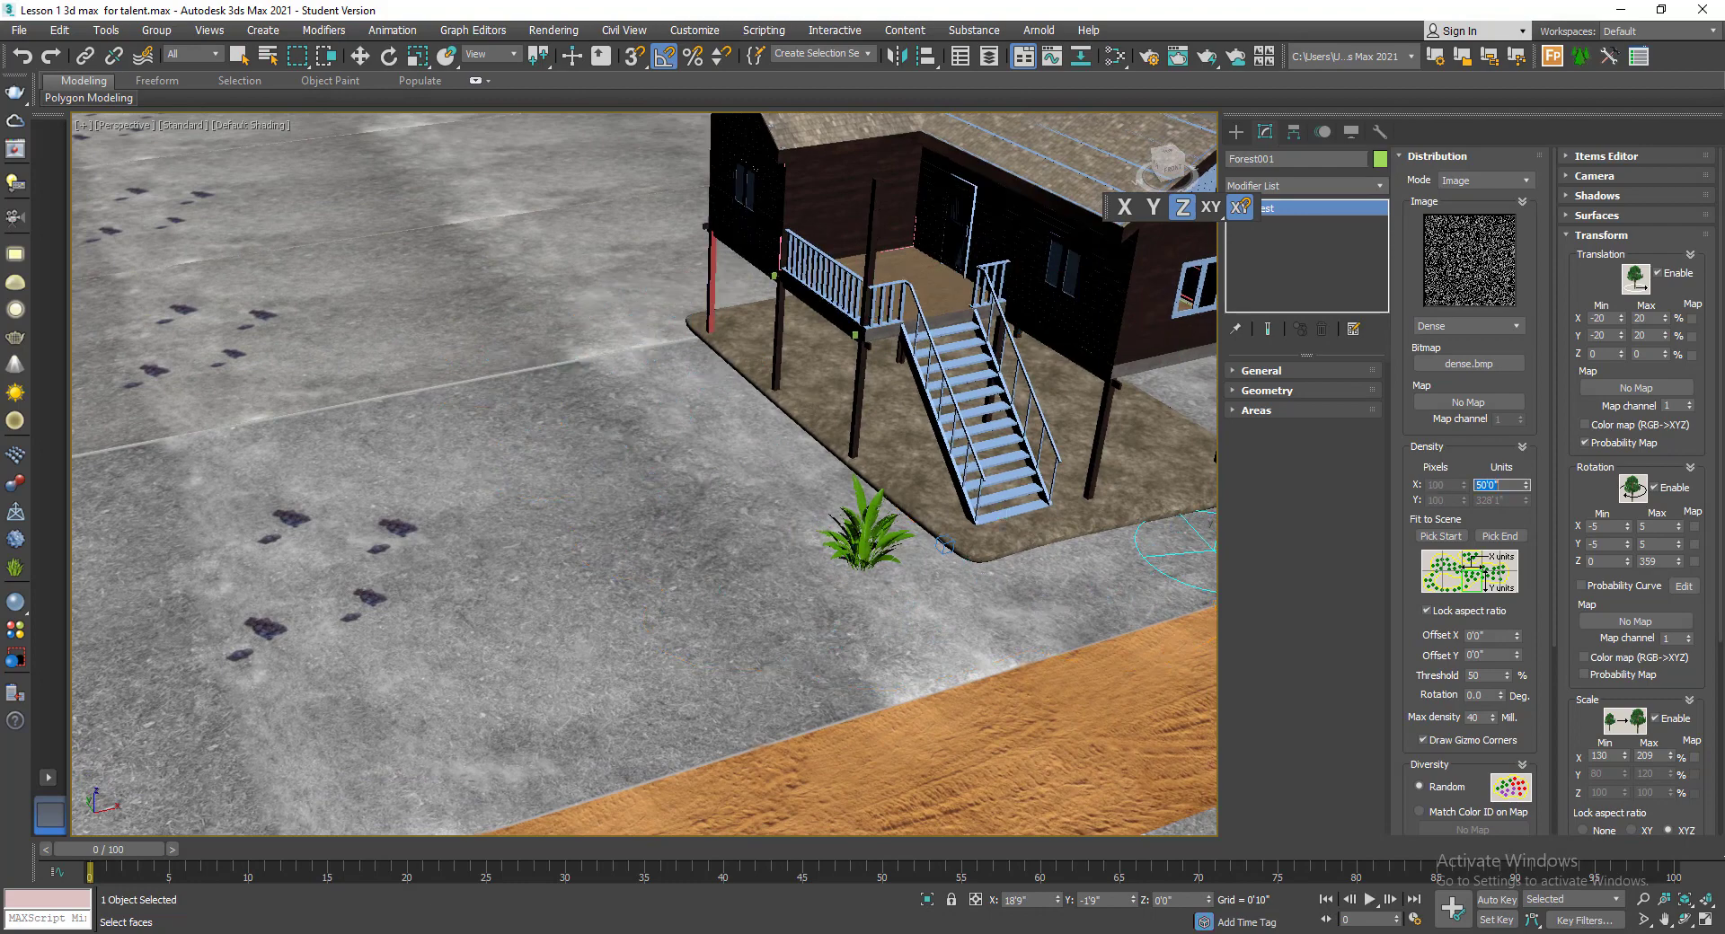
middle_drag(941, 503, 837, 584)
scroll(772, 539, down, 4)
drag(1528, 486, 1530, 452)
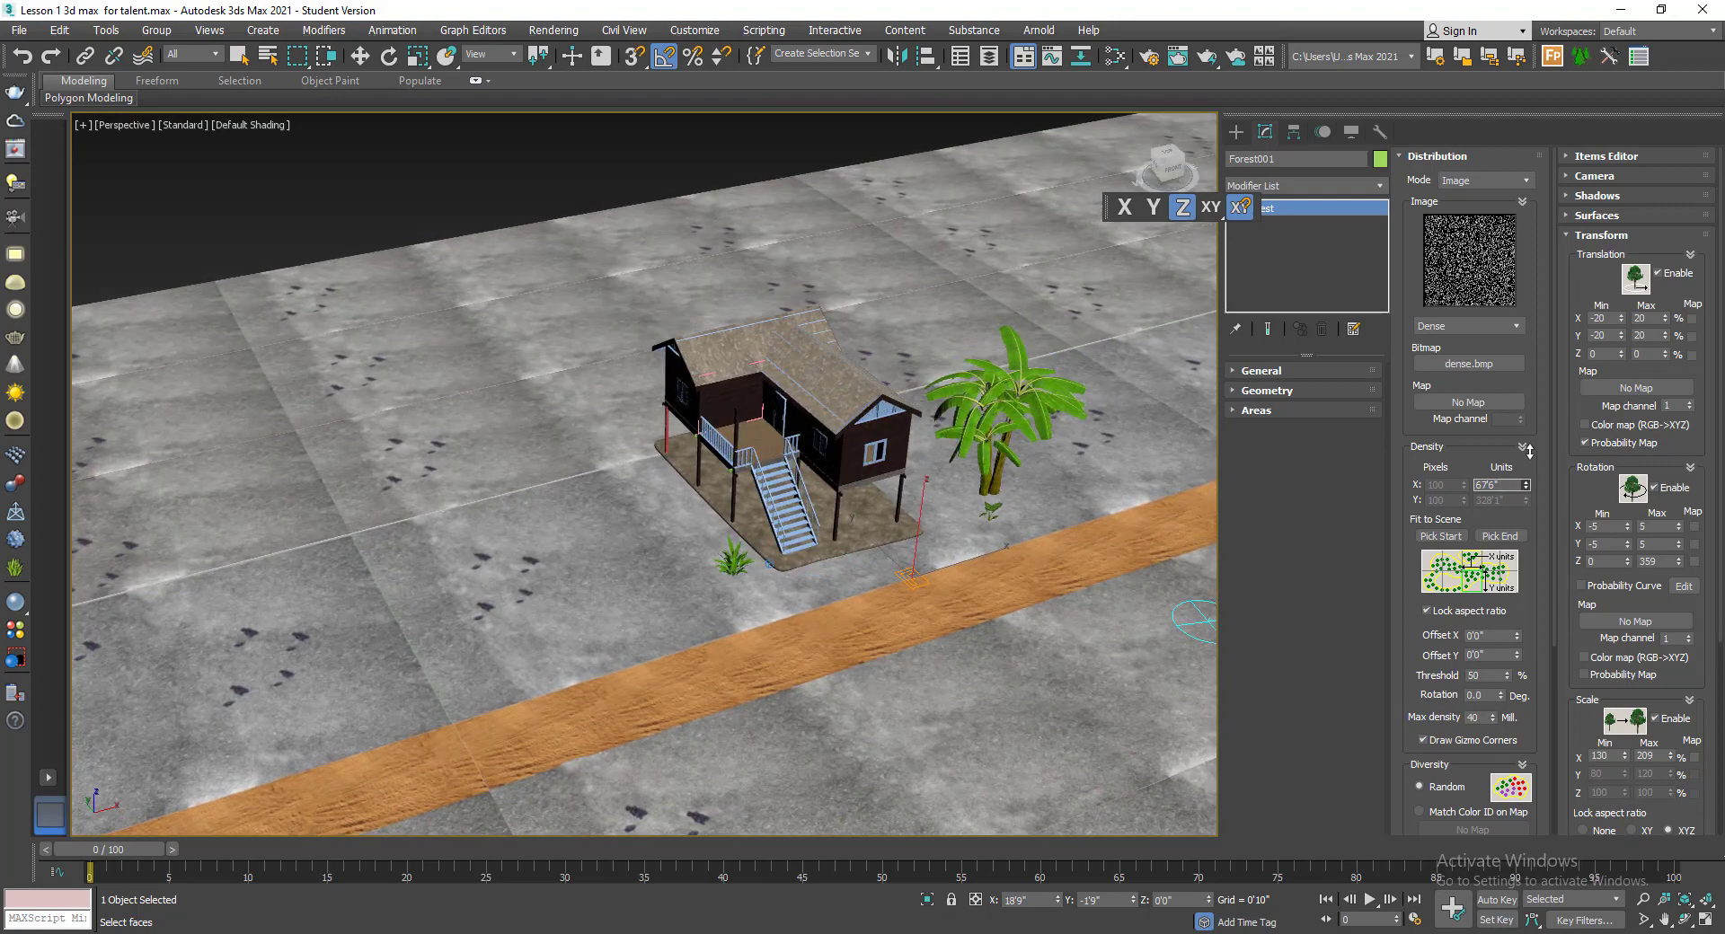
drag(1538, 395, 1539, 377)
double_click(1499, 486)
text(50)
key(Return)
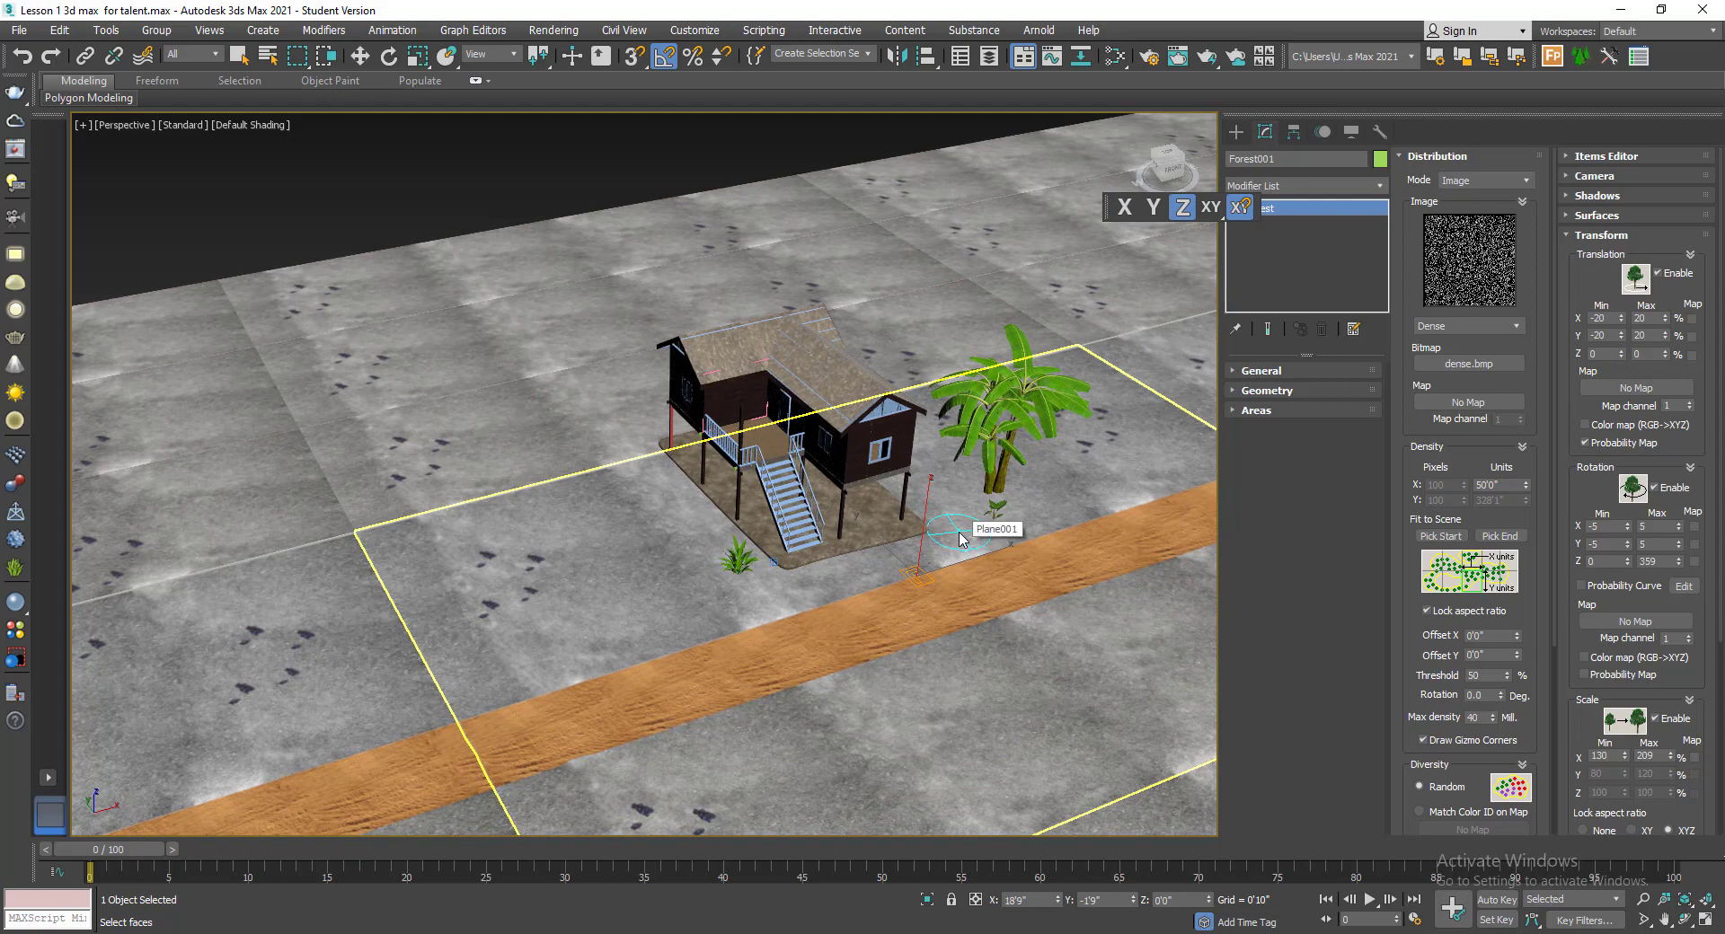
key(ctrl+z)
middle_drag(959, 539, 965, 509)
- Try the Full distribution bitmap for the Forest with the density at 900'2" in X units
click(1460, 325)
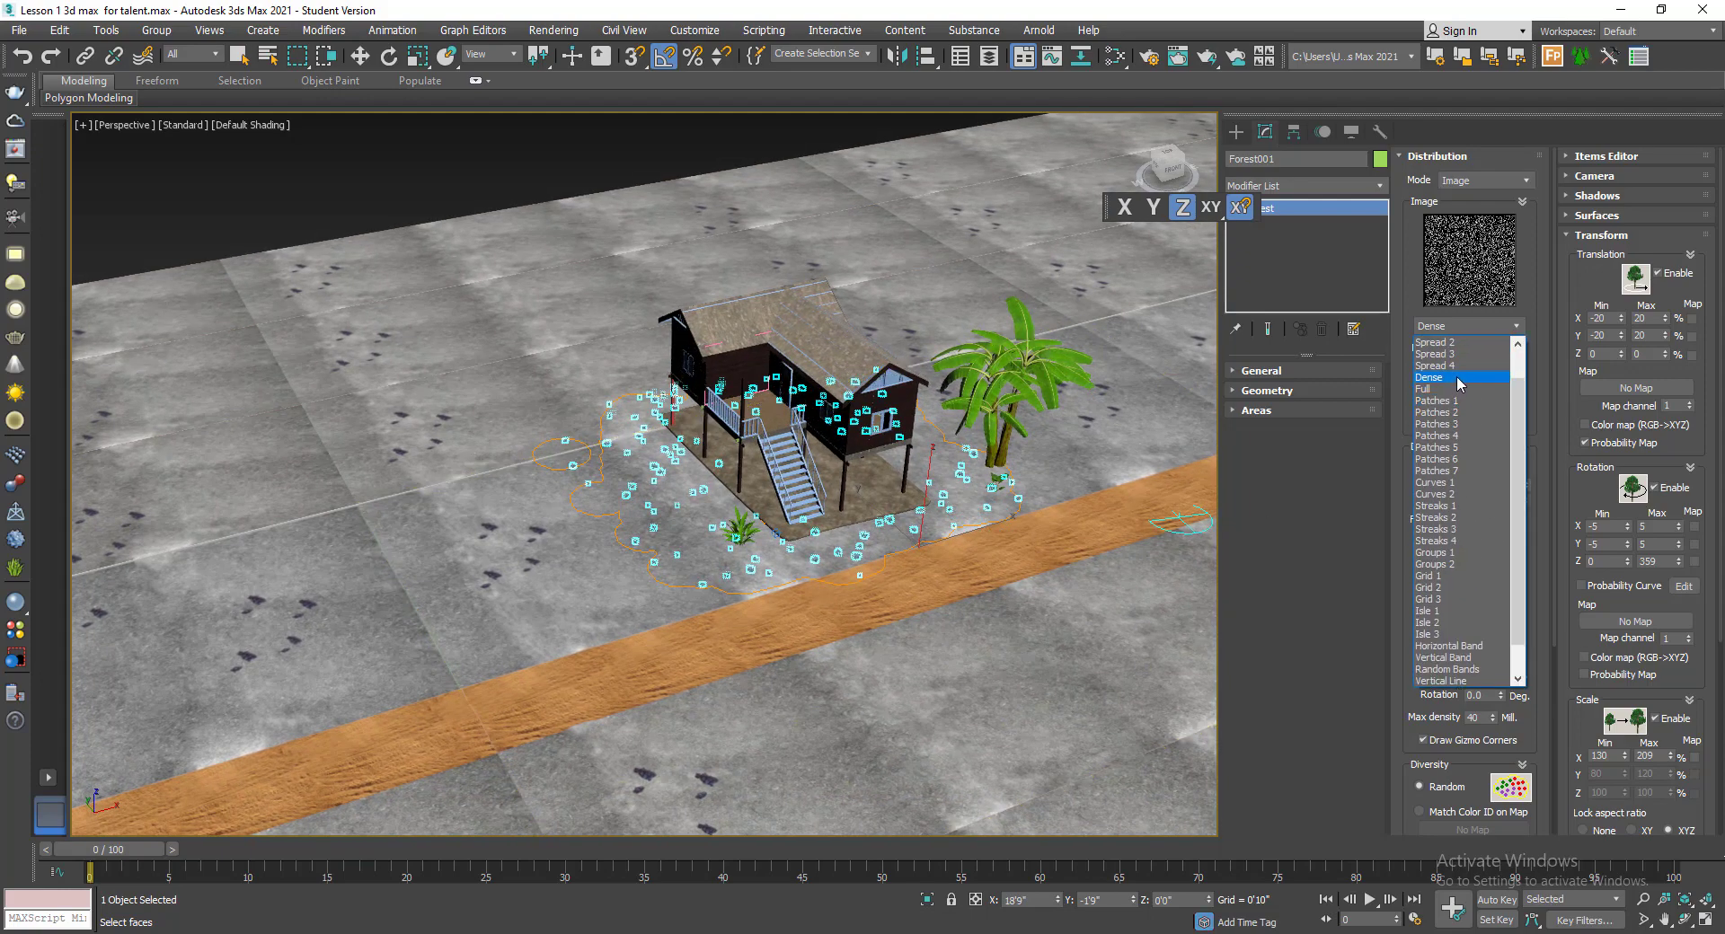
click(1448, 389)
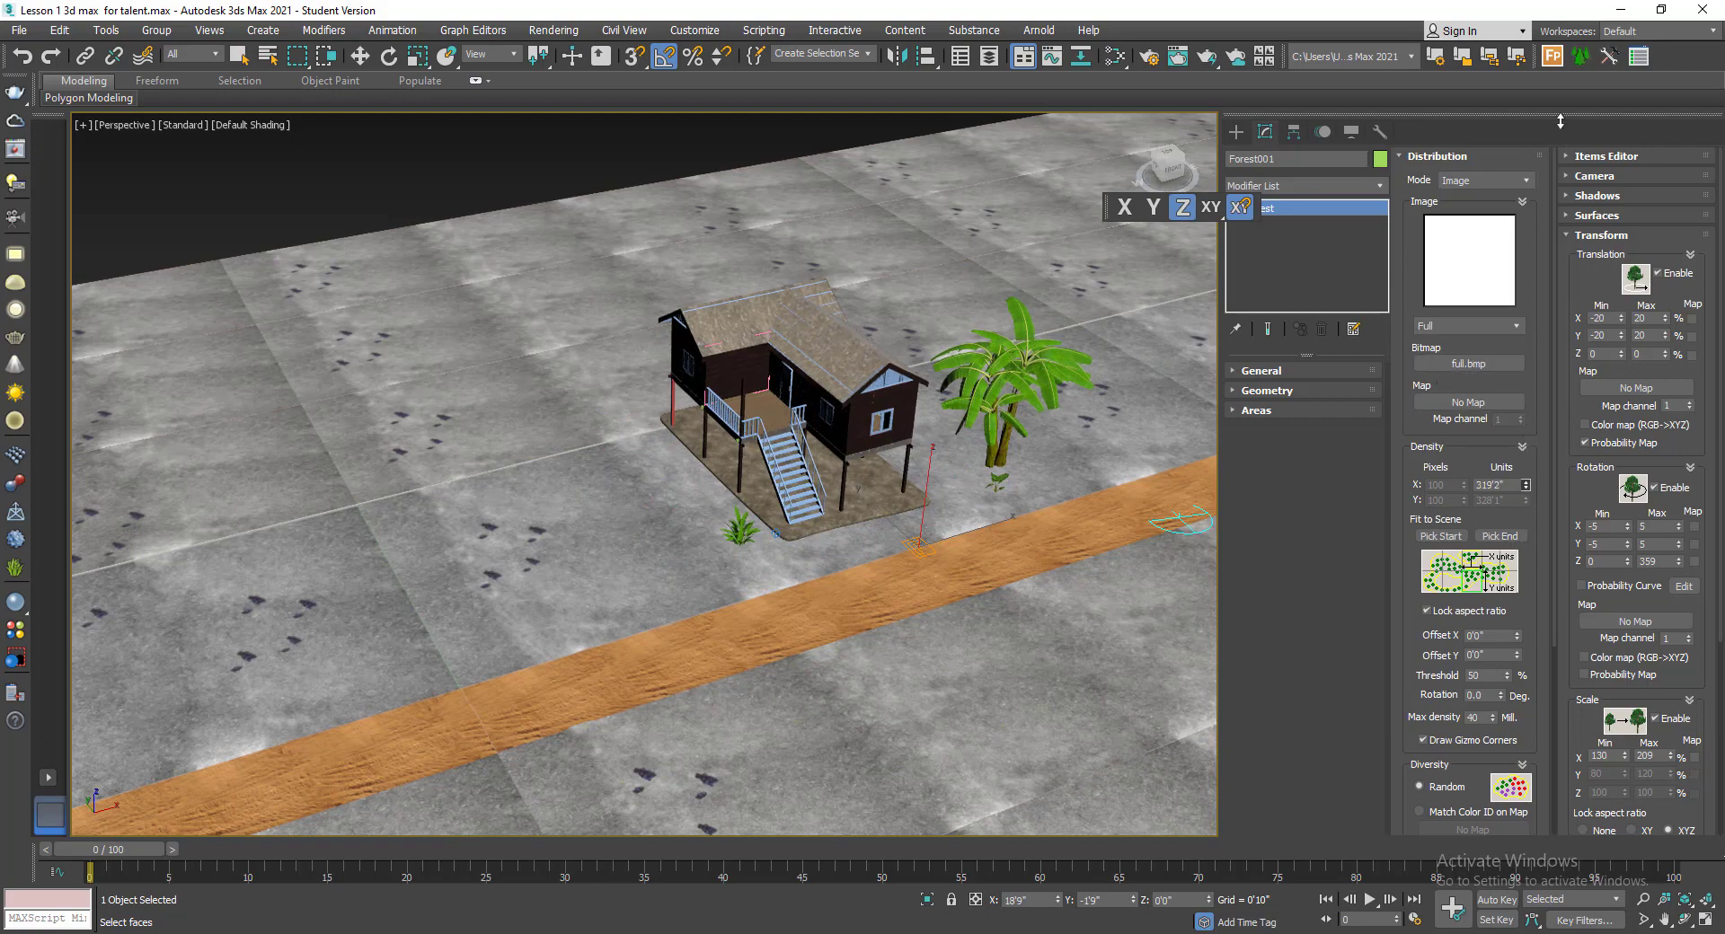
drag(1560, 121, 1490, 302)
scroll(1016, 510, up, 4)
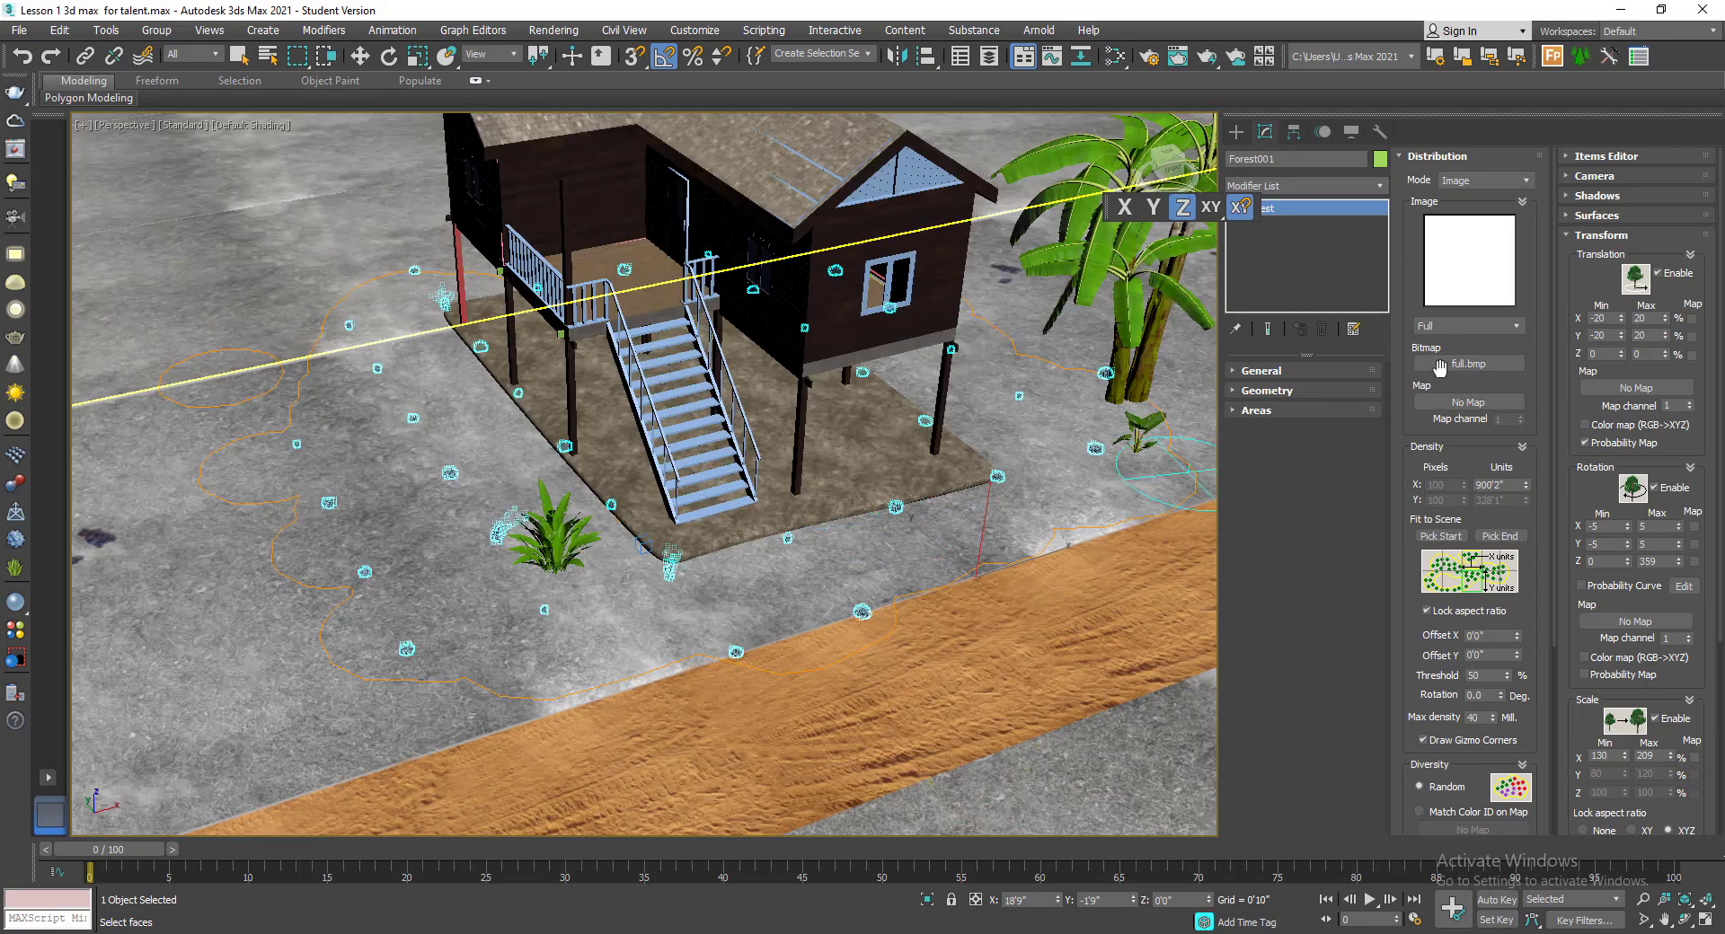
- Try the Scattered distribution bitmap for the Forest with a larger X density size
click(1467, 325)
scroll(1459, 388, up, 2)
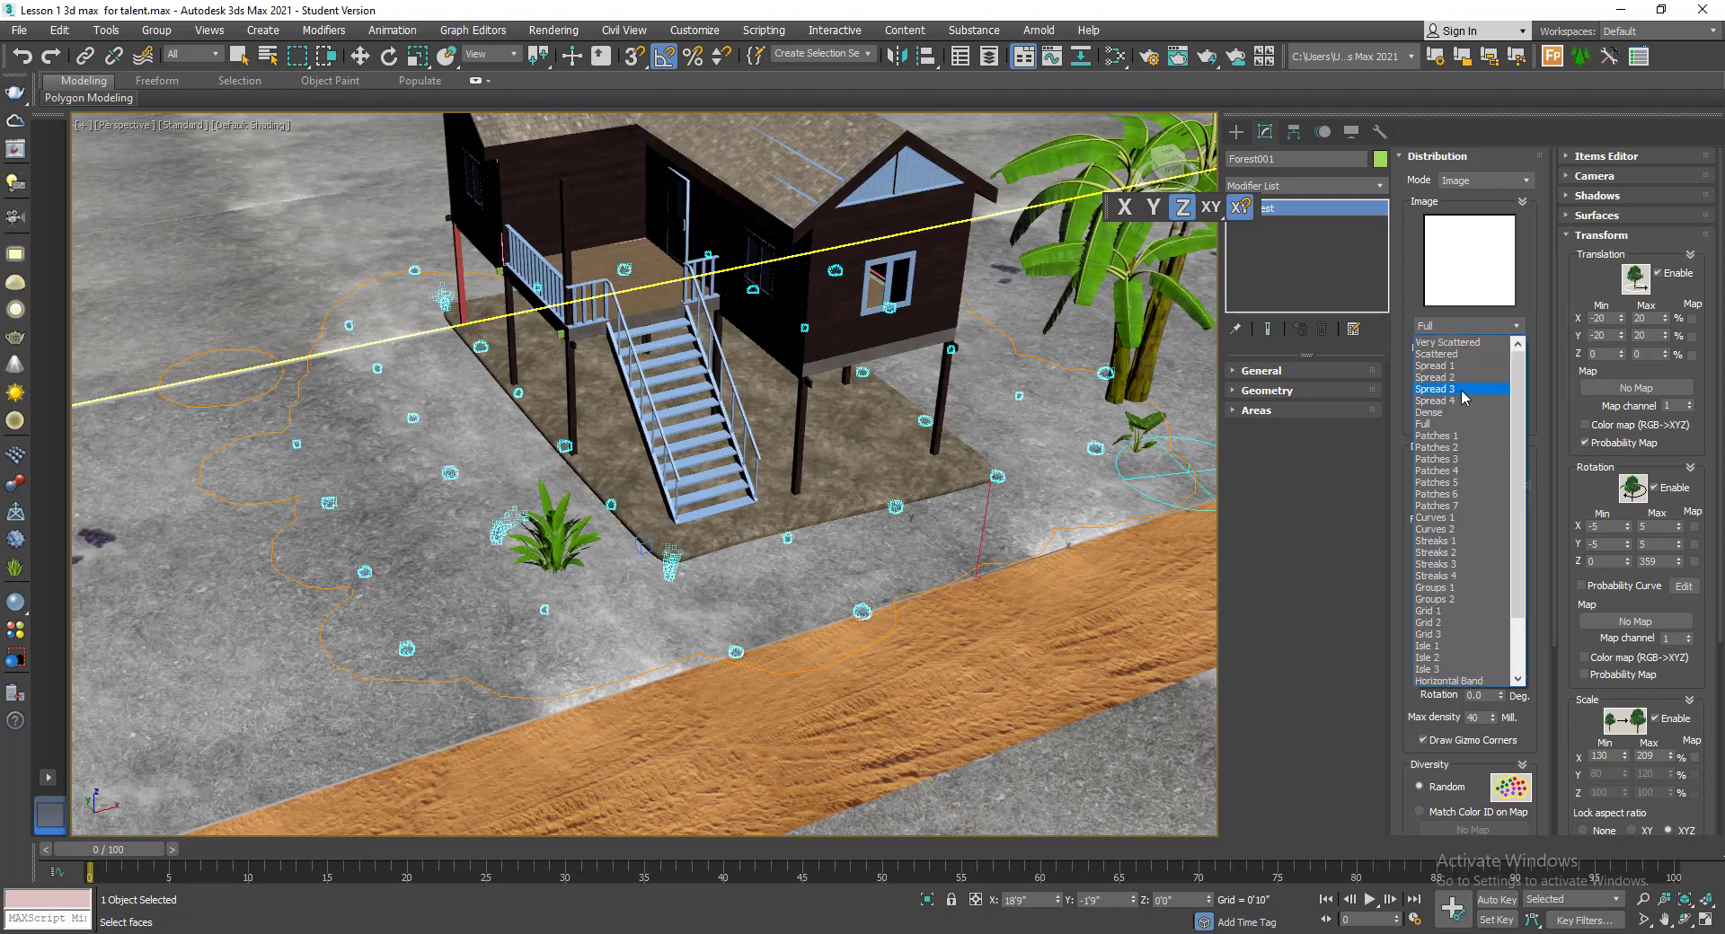
click(1468, 354)
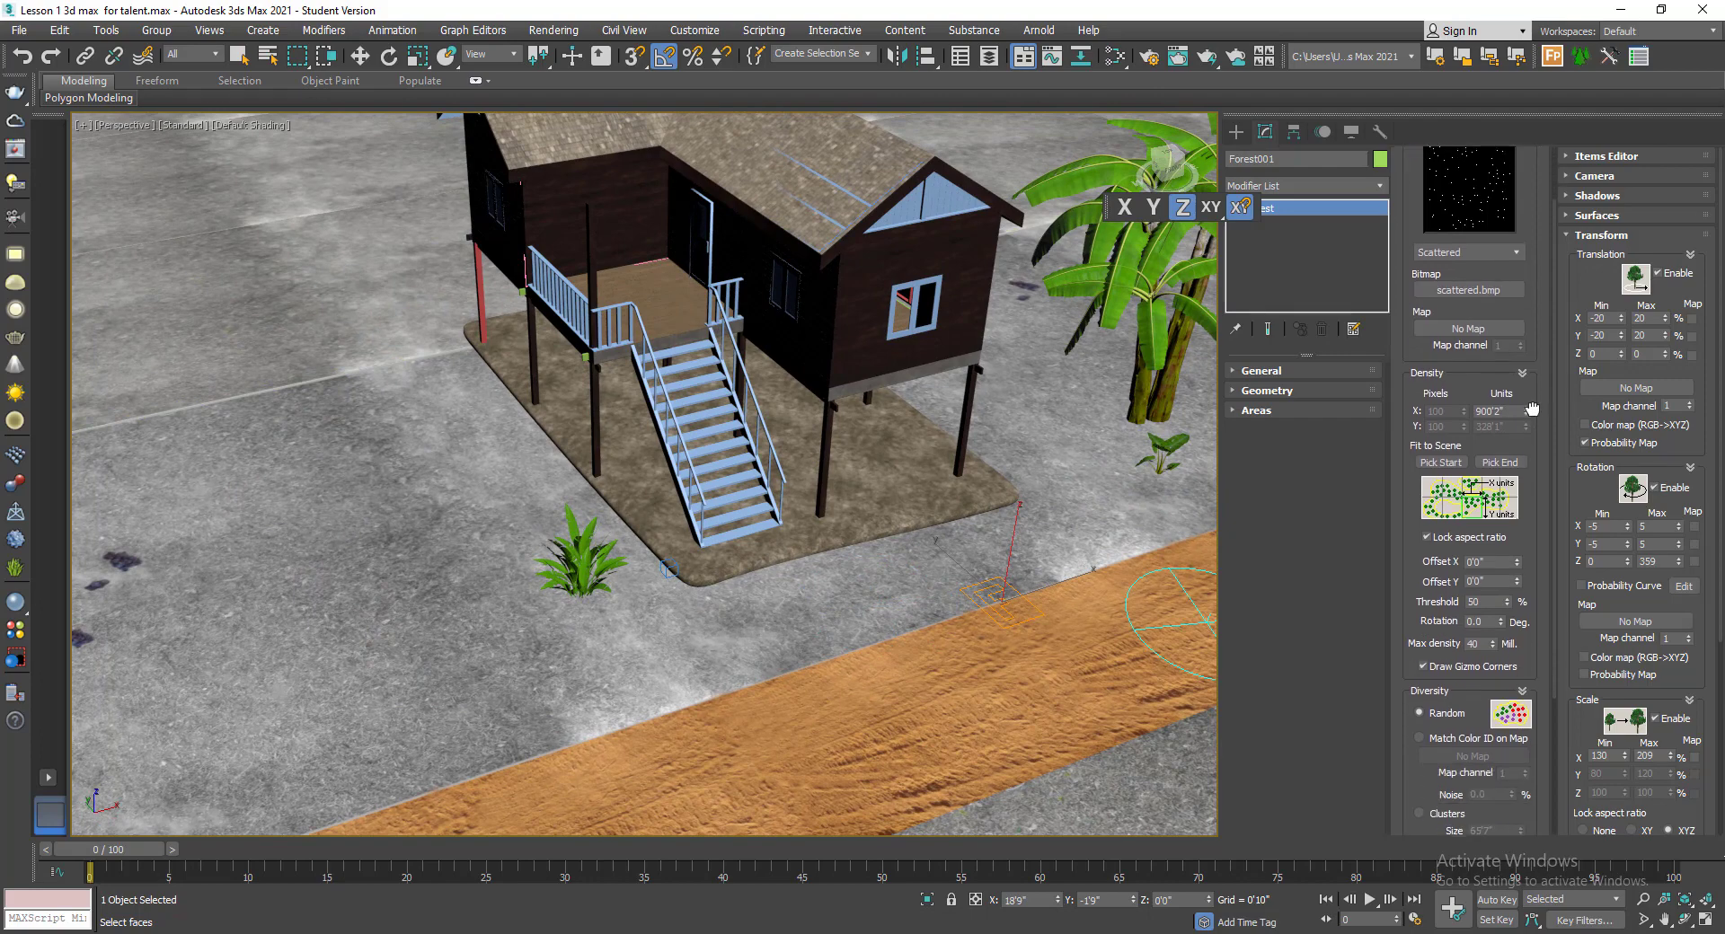
drag(1526, 484, 1530, 401)
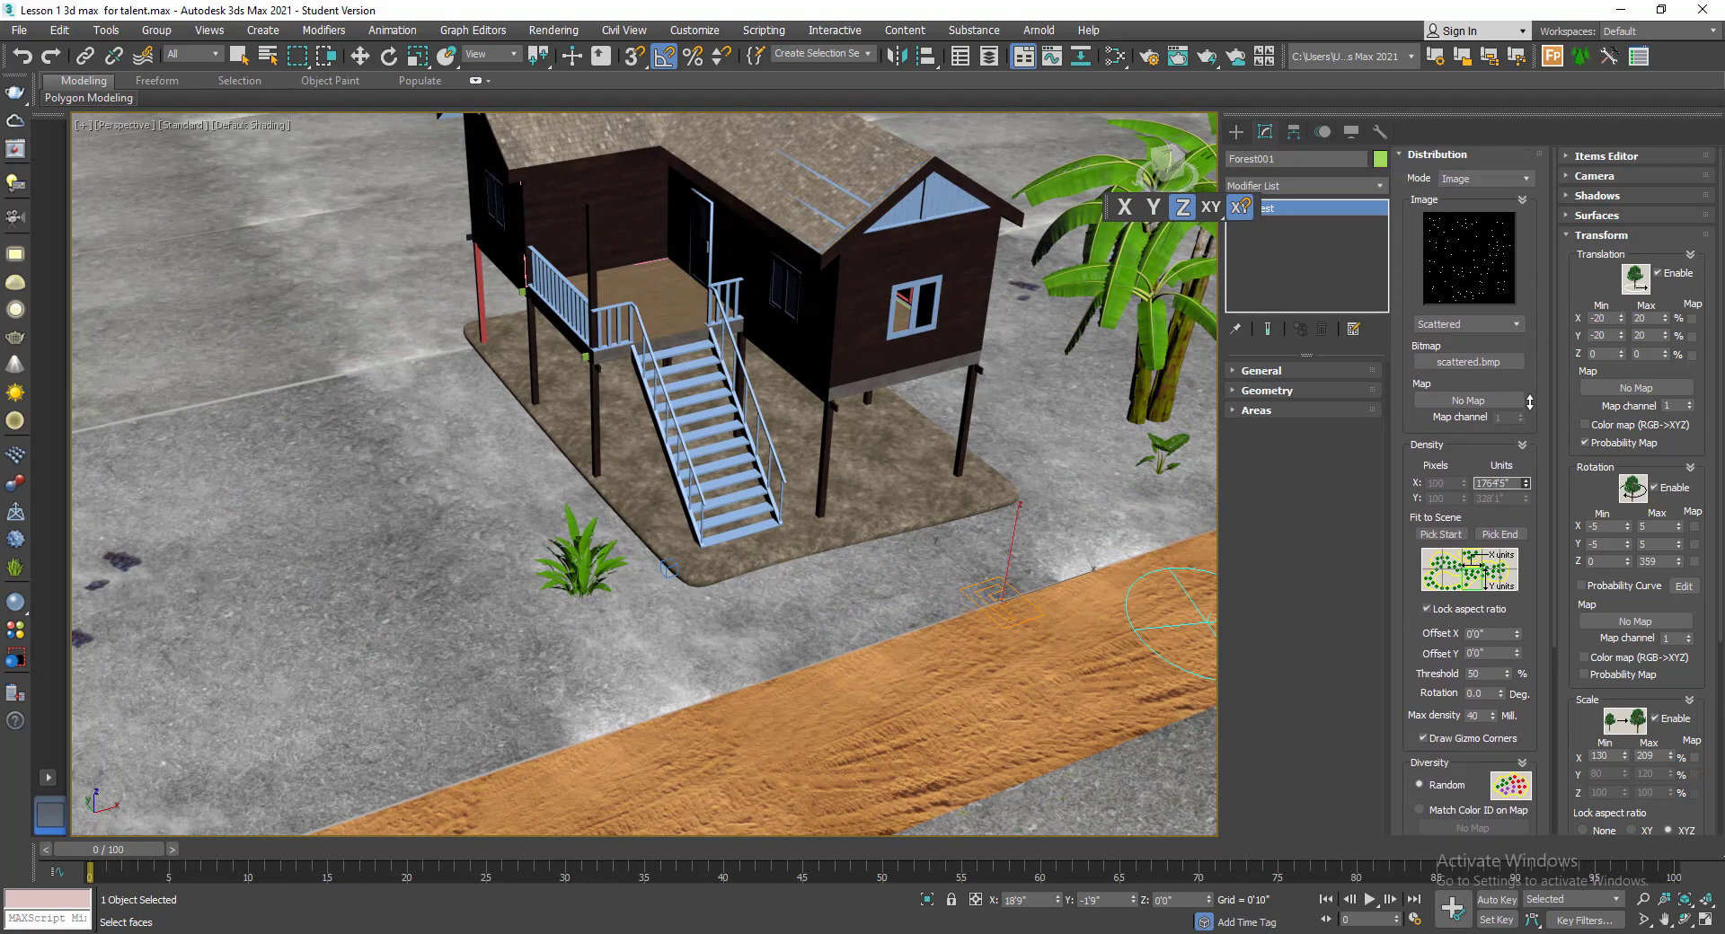
- Set the Forest's density to 477'1" in X units and its distribution bitmap to Dense
drag(1528, 482, 1532, 574)
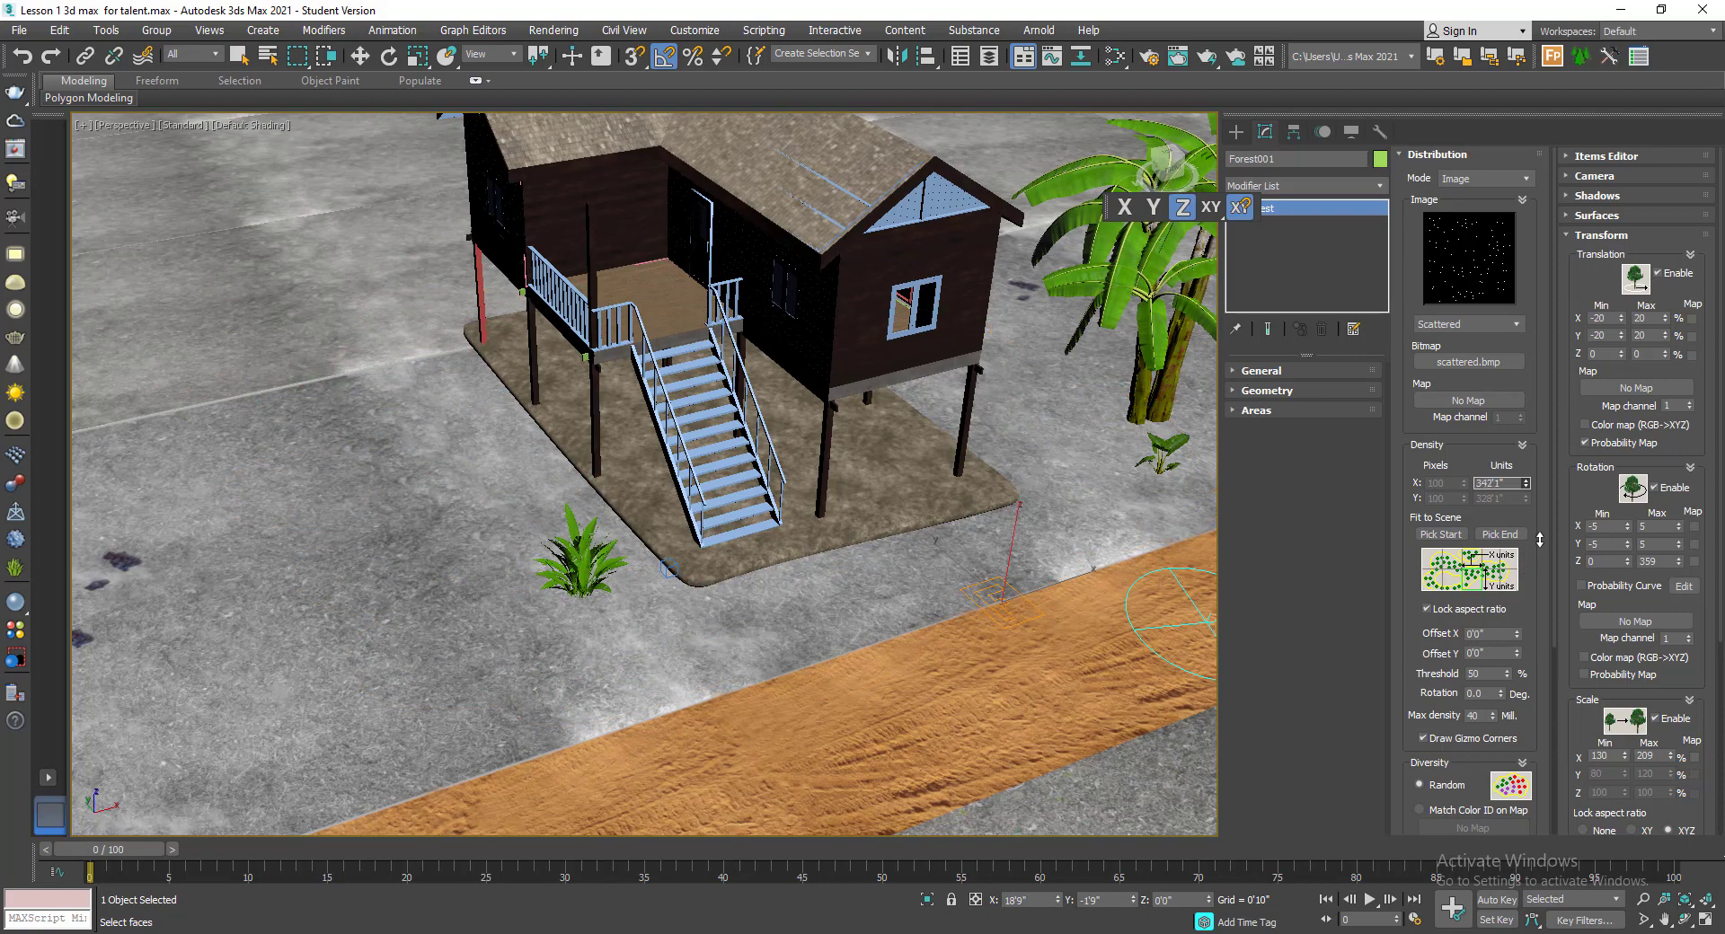
drag(1539, 539, 1543, 533)
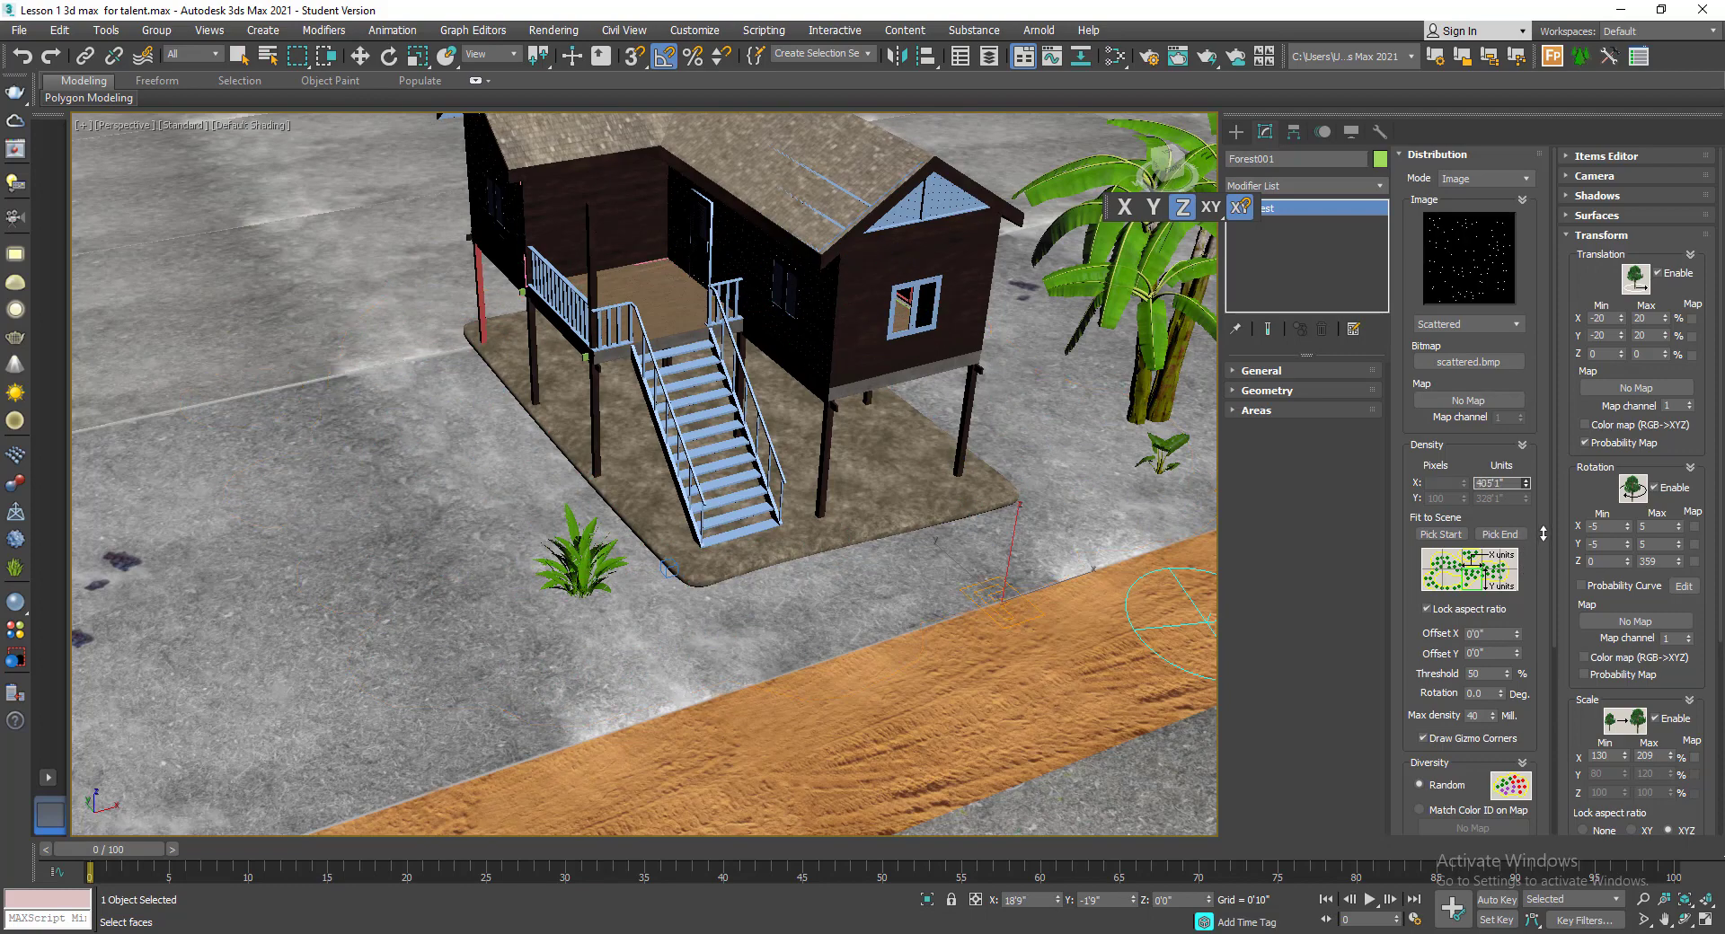
click(1438, 325)
click(1438, 406)
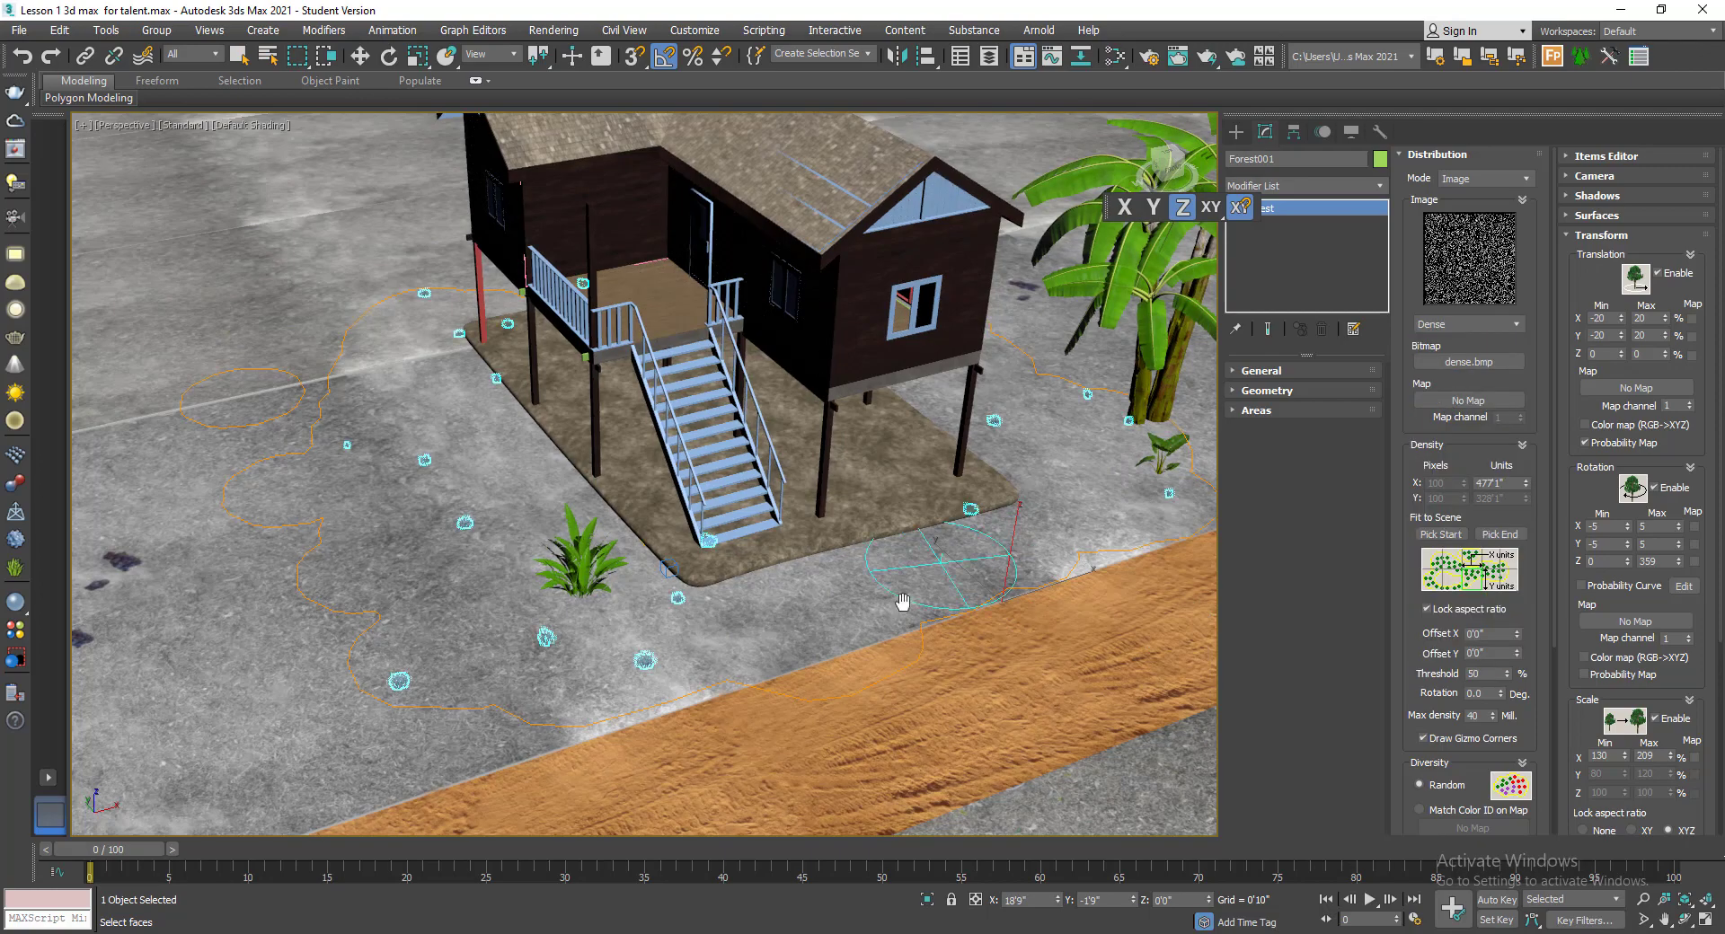
mouse_move(898, 600)
alt+middle_down()
mouse_move(940, 566)
mouse_move(894, 592)
alt+middle_up()
scroll(927, 573, down, 2)
- Show the Forest's areas and leave the New paint area's brush mode, with the house and stairs in view
click(1454, 155)
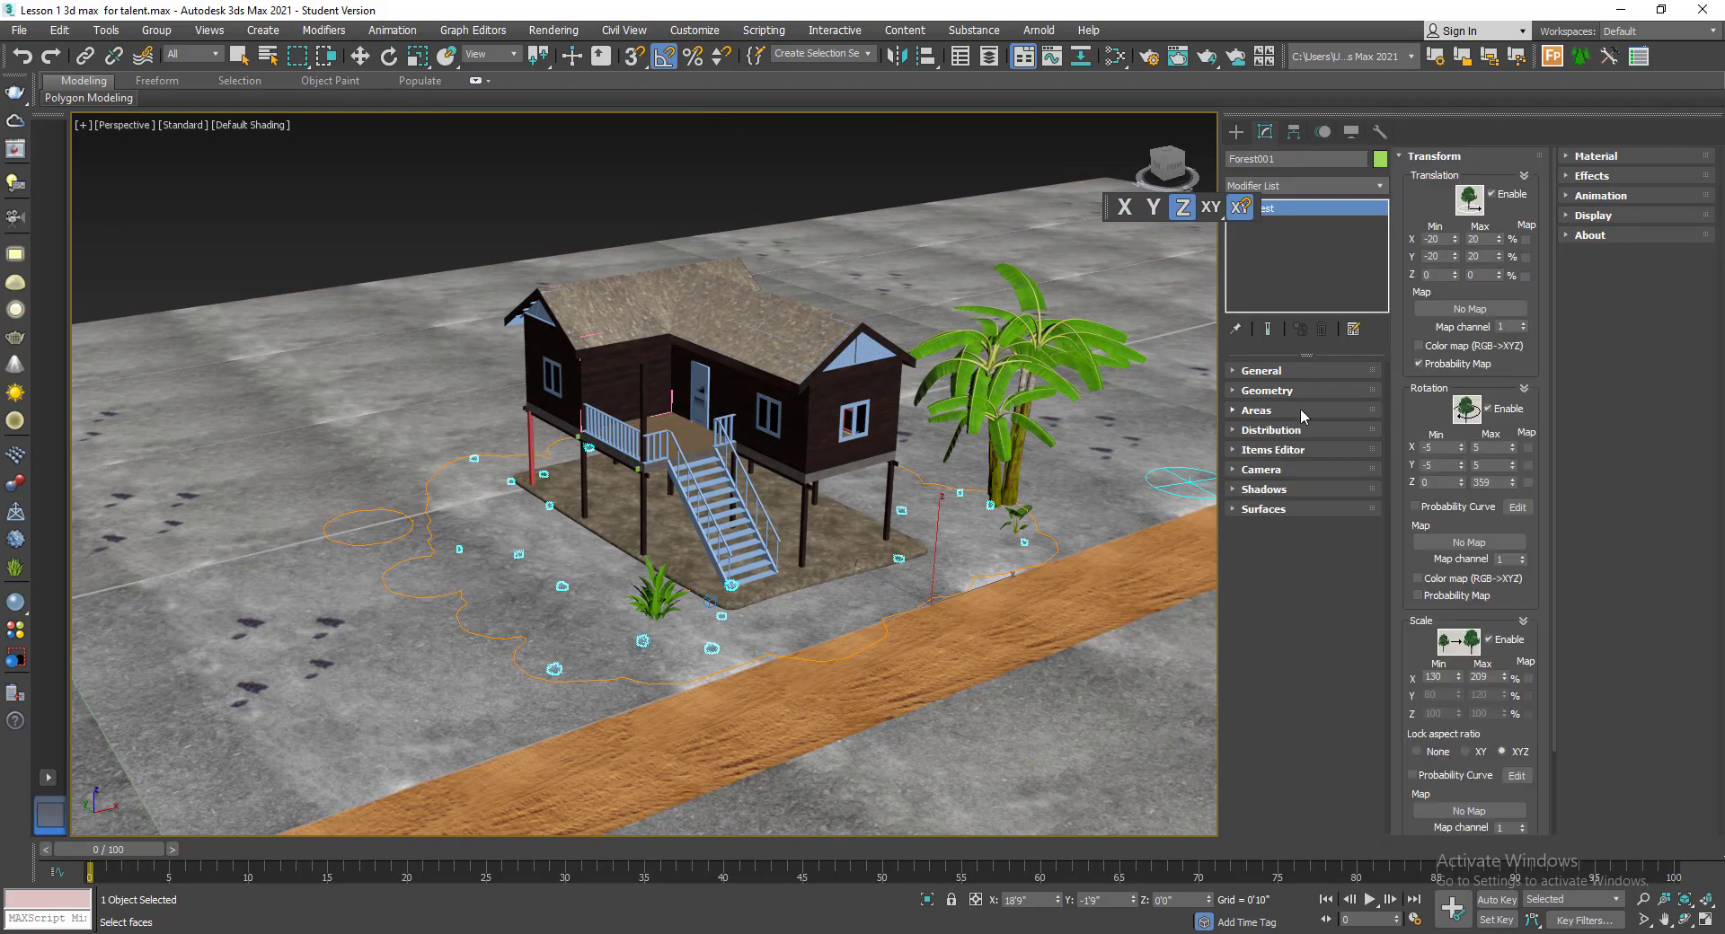
click(1301, 412)
click(1435, 379)
mouse_move(893, 476)
middle_down()
mouse_move(899, 521)
mouse_move(944, 483)
middle_up()
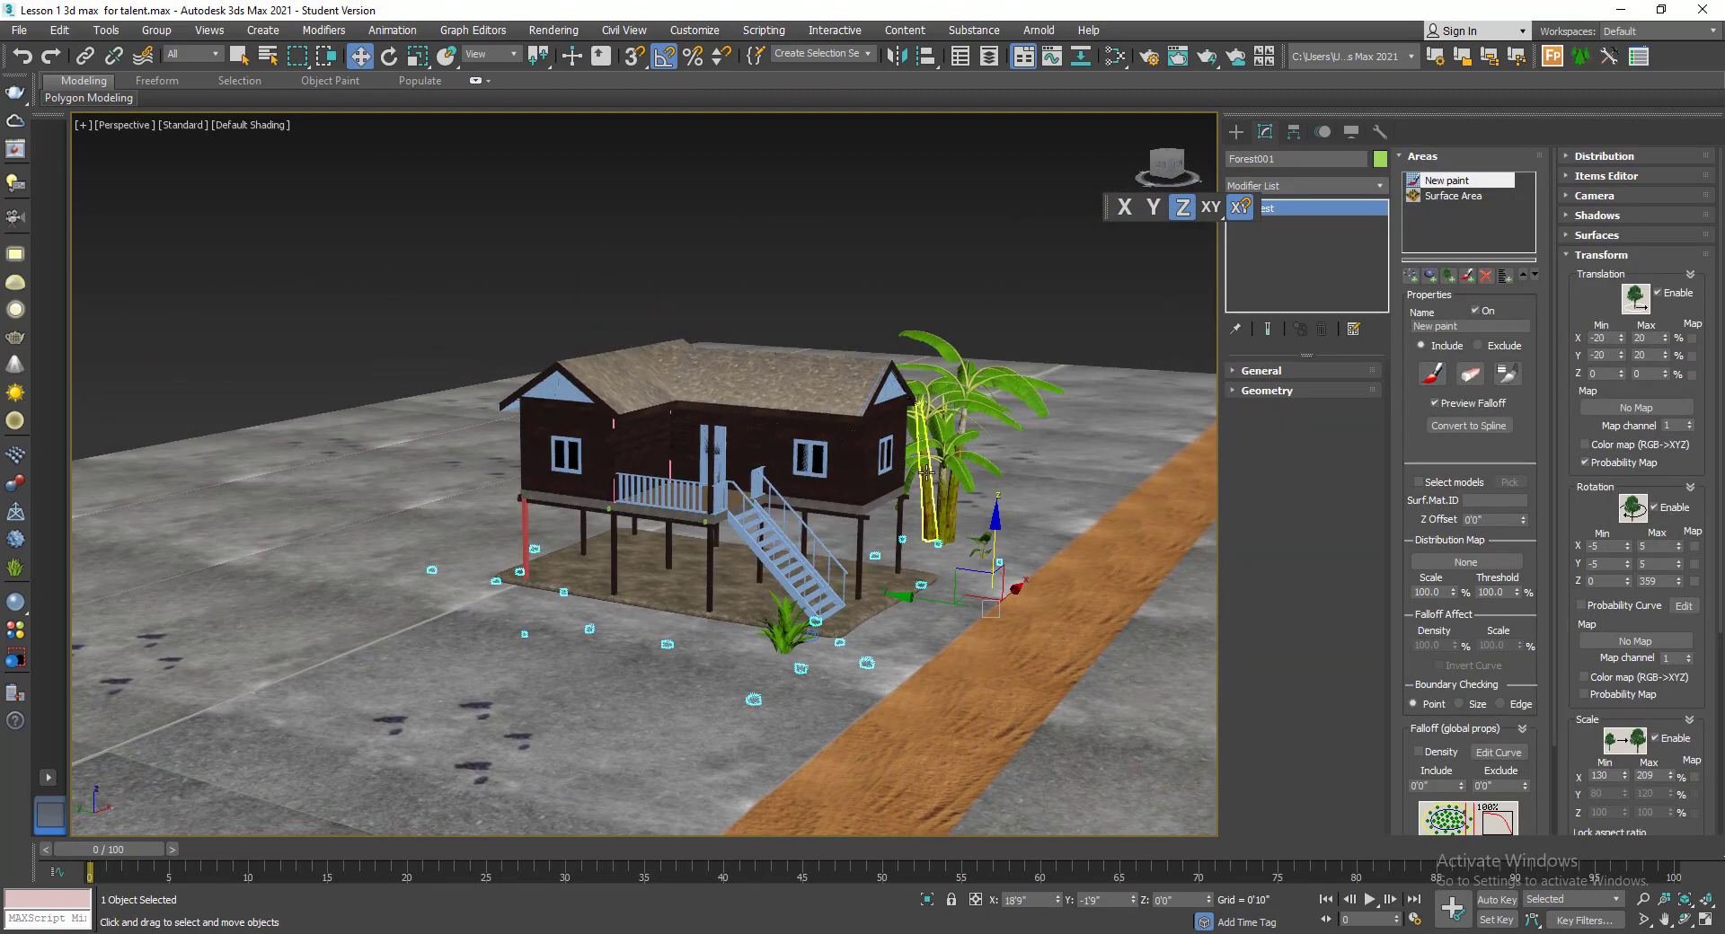
middle_drag(972, 375, 924, 388)
- Create a V-Ray physical camera in front of the stairs aimed at the house, and view the scene through it
click(1237, 131)
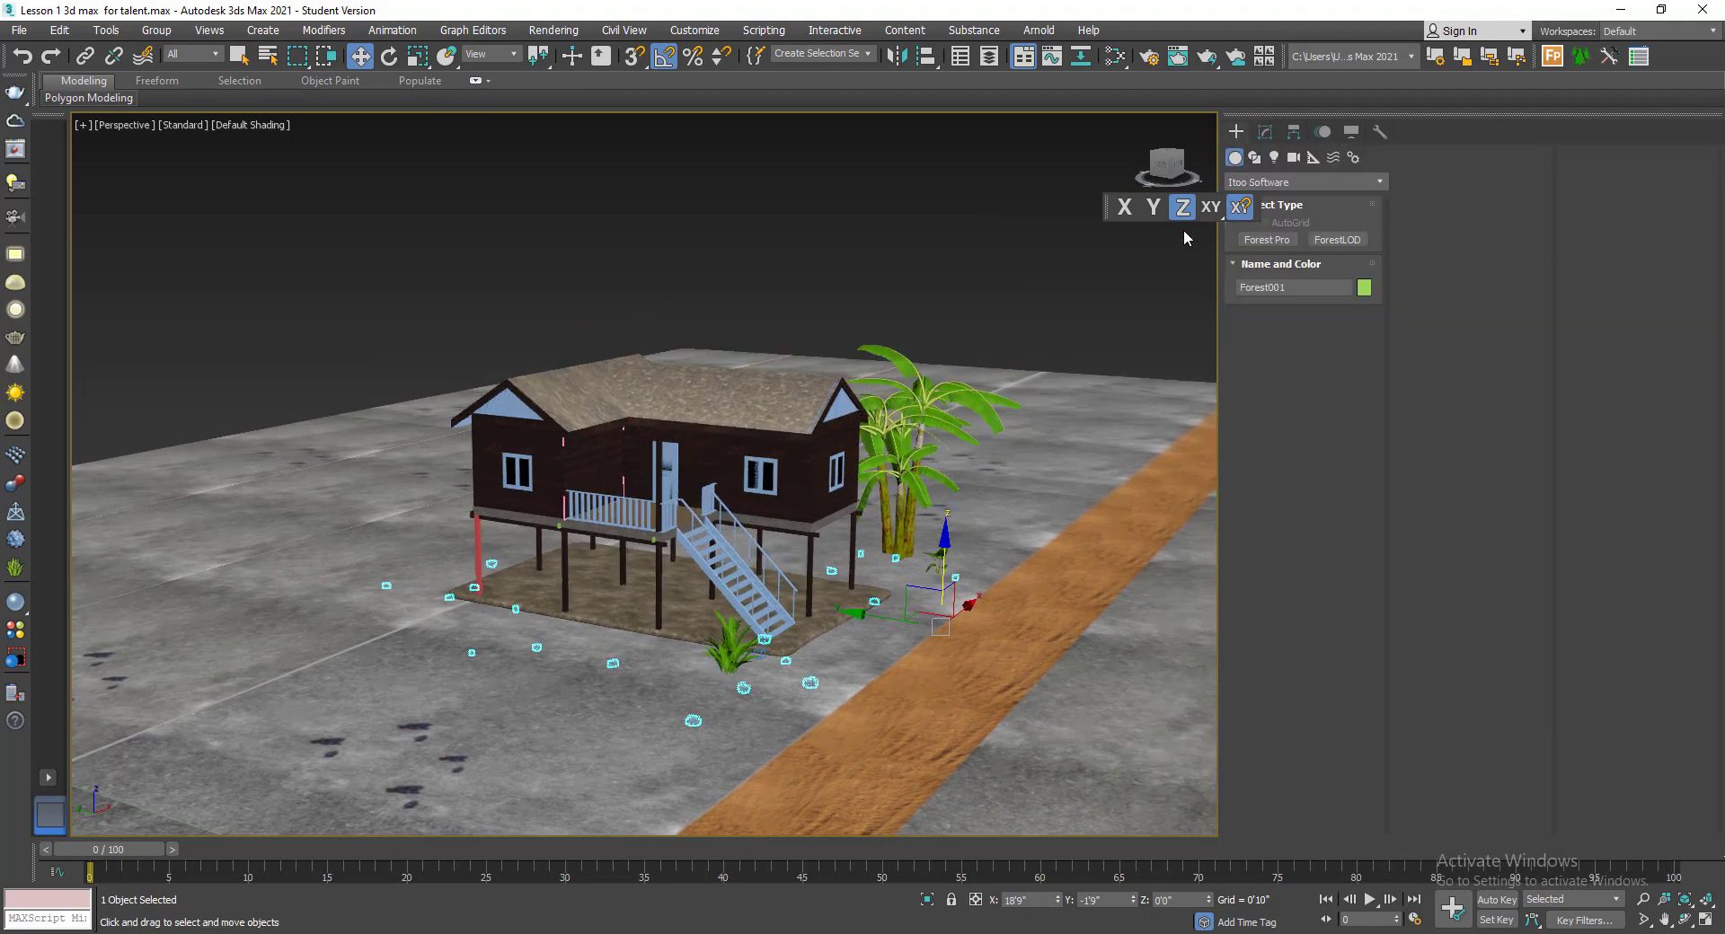
scroll(992, 413, down, 4)
alt+middle_drag(1001, 429, 934, 485)
click(1293, 157)
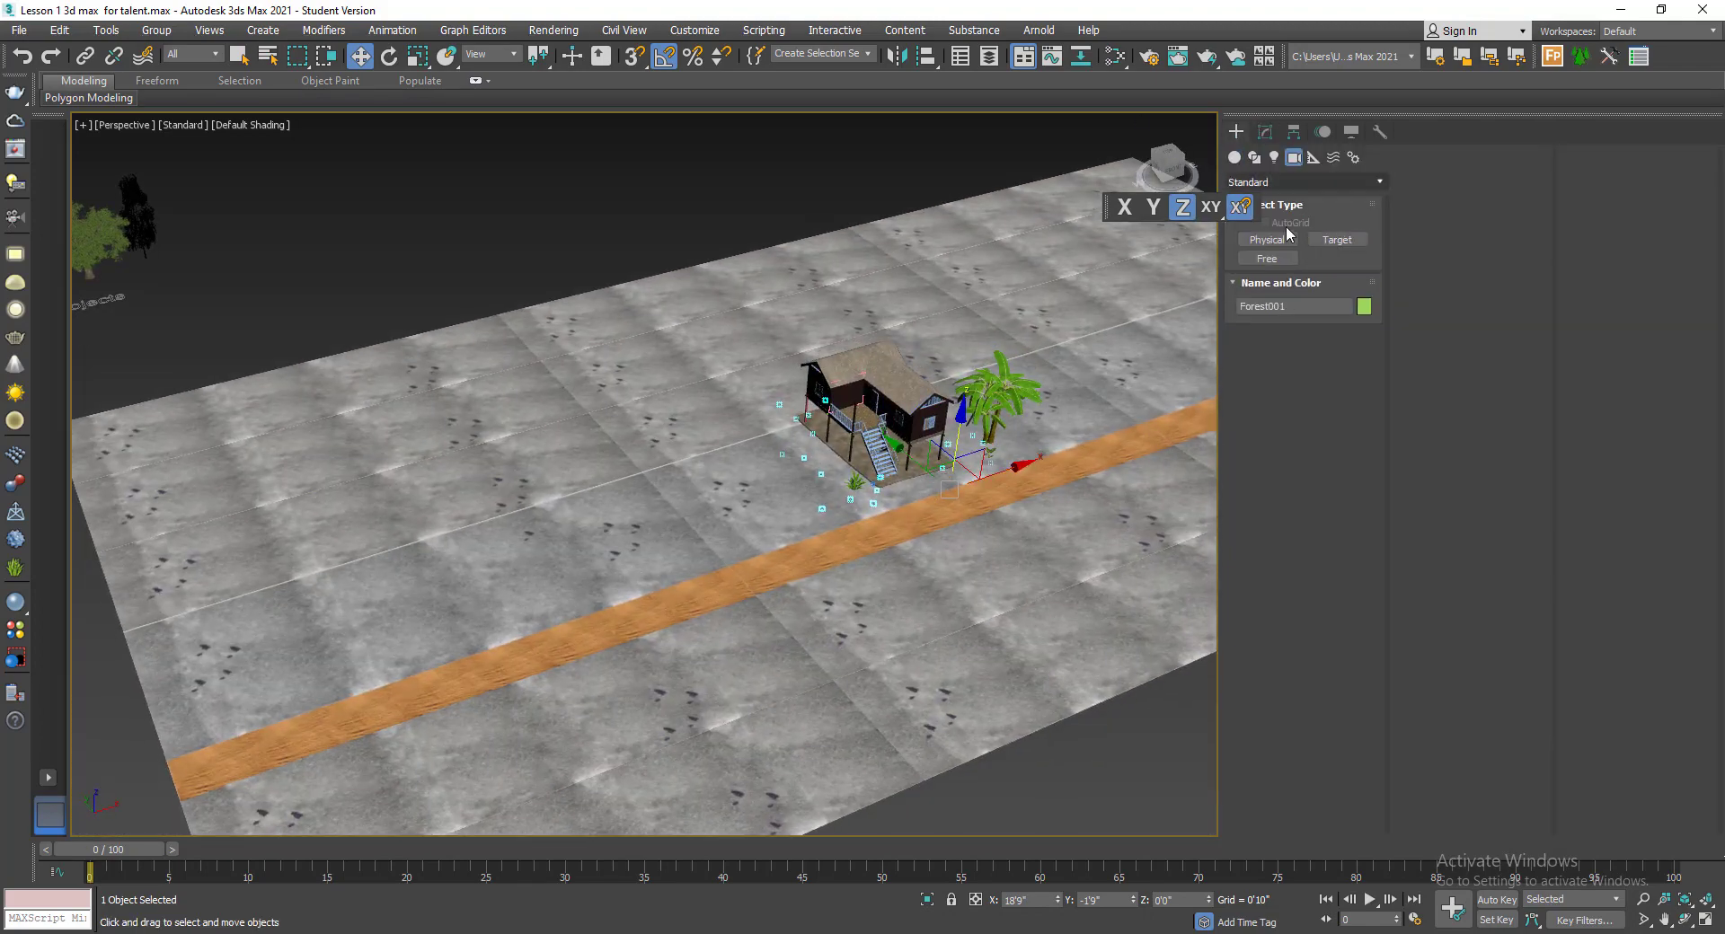
click(1296, 183)
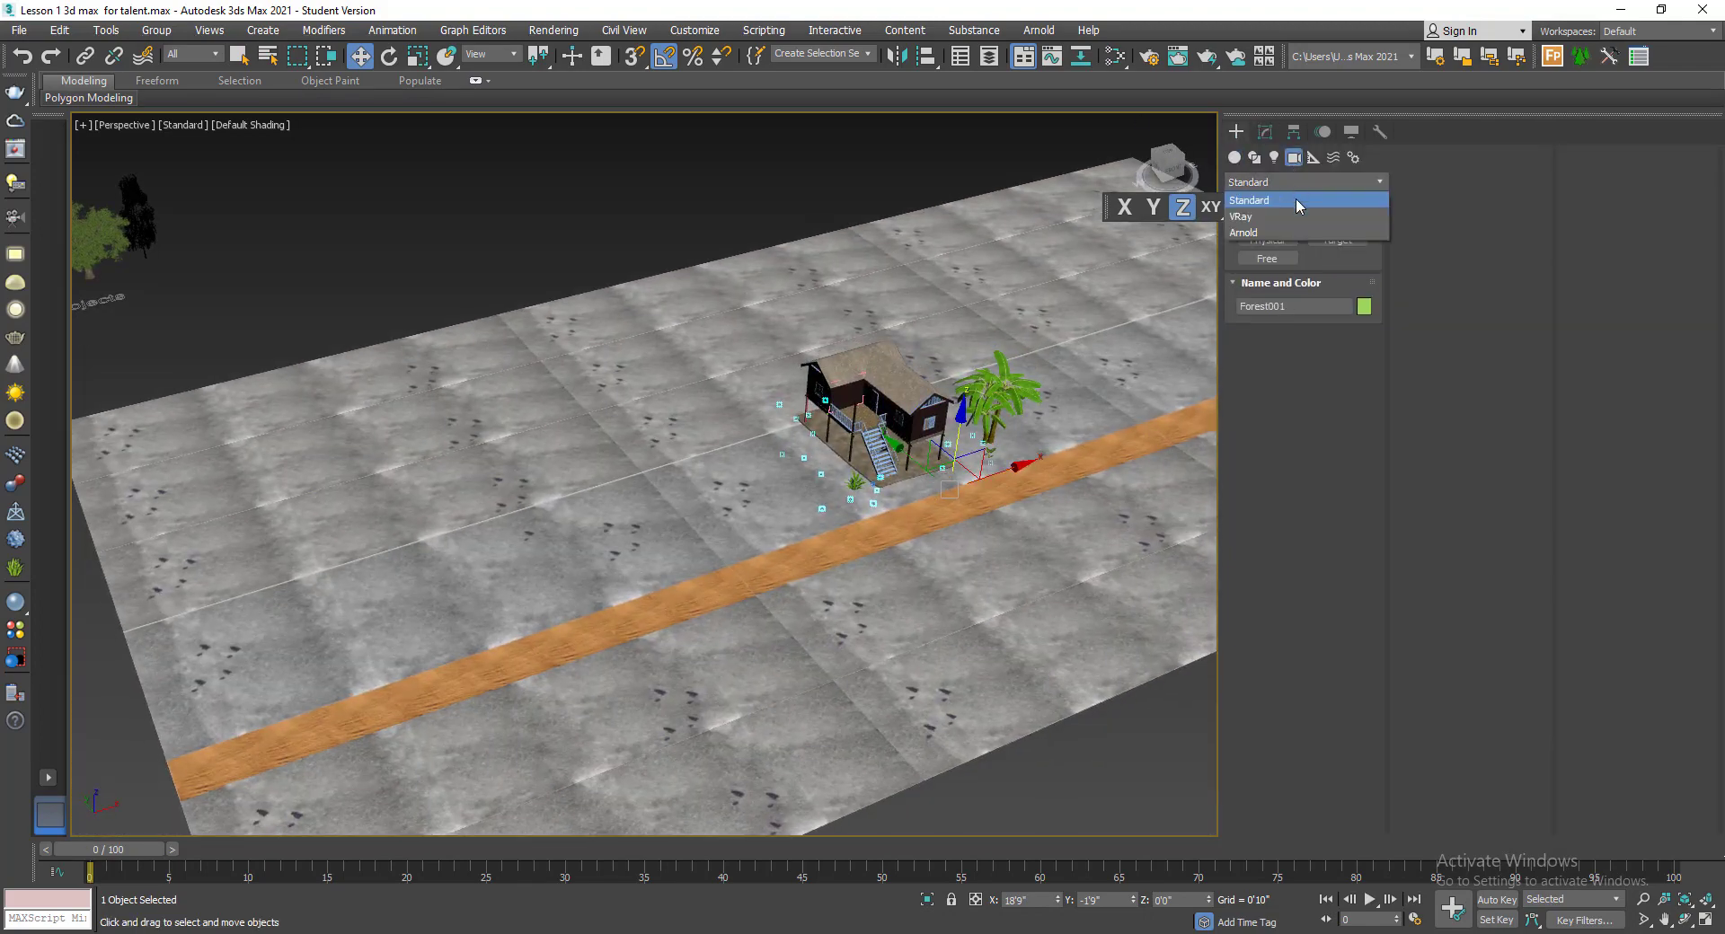
click(1280, 218)
click(1339, 240)
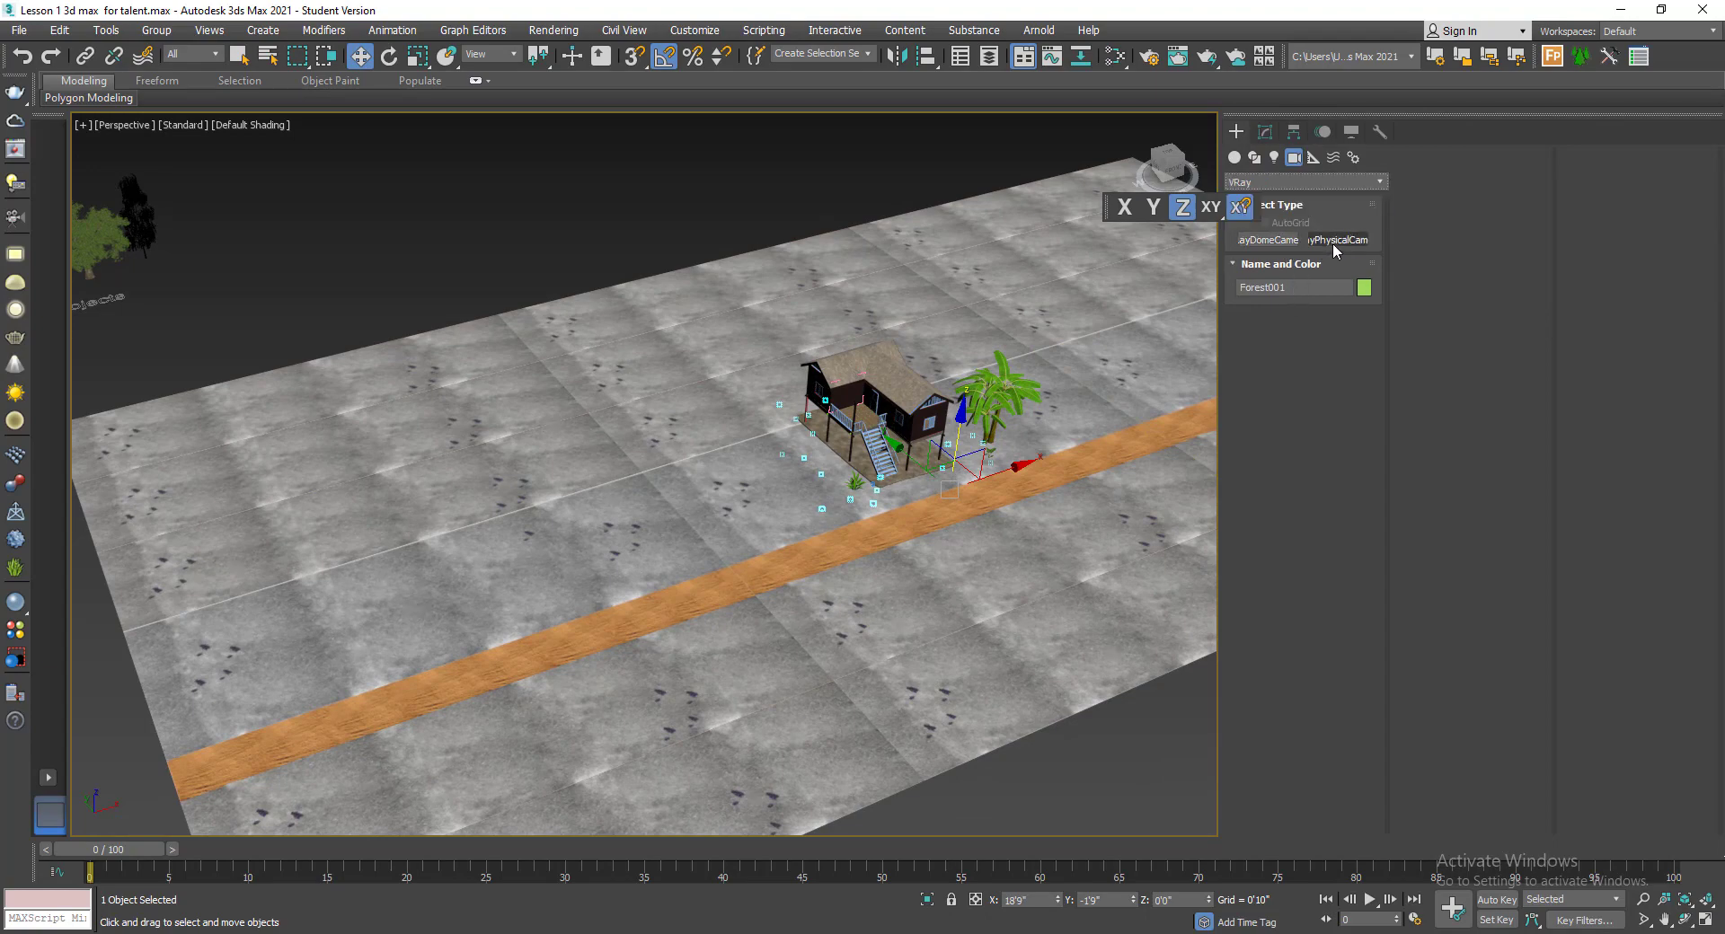
drag(743, 559, 919, 505)
right_click(919, 505)
key(c)
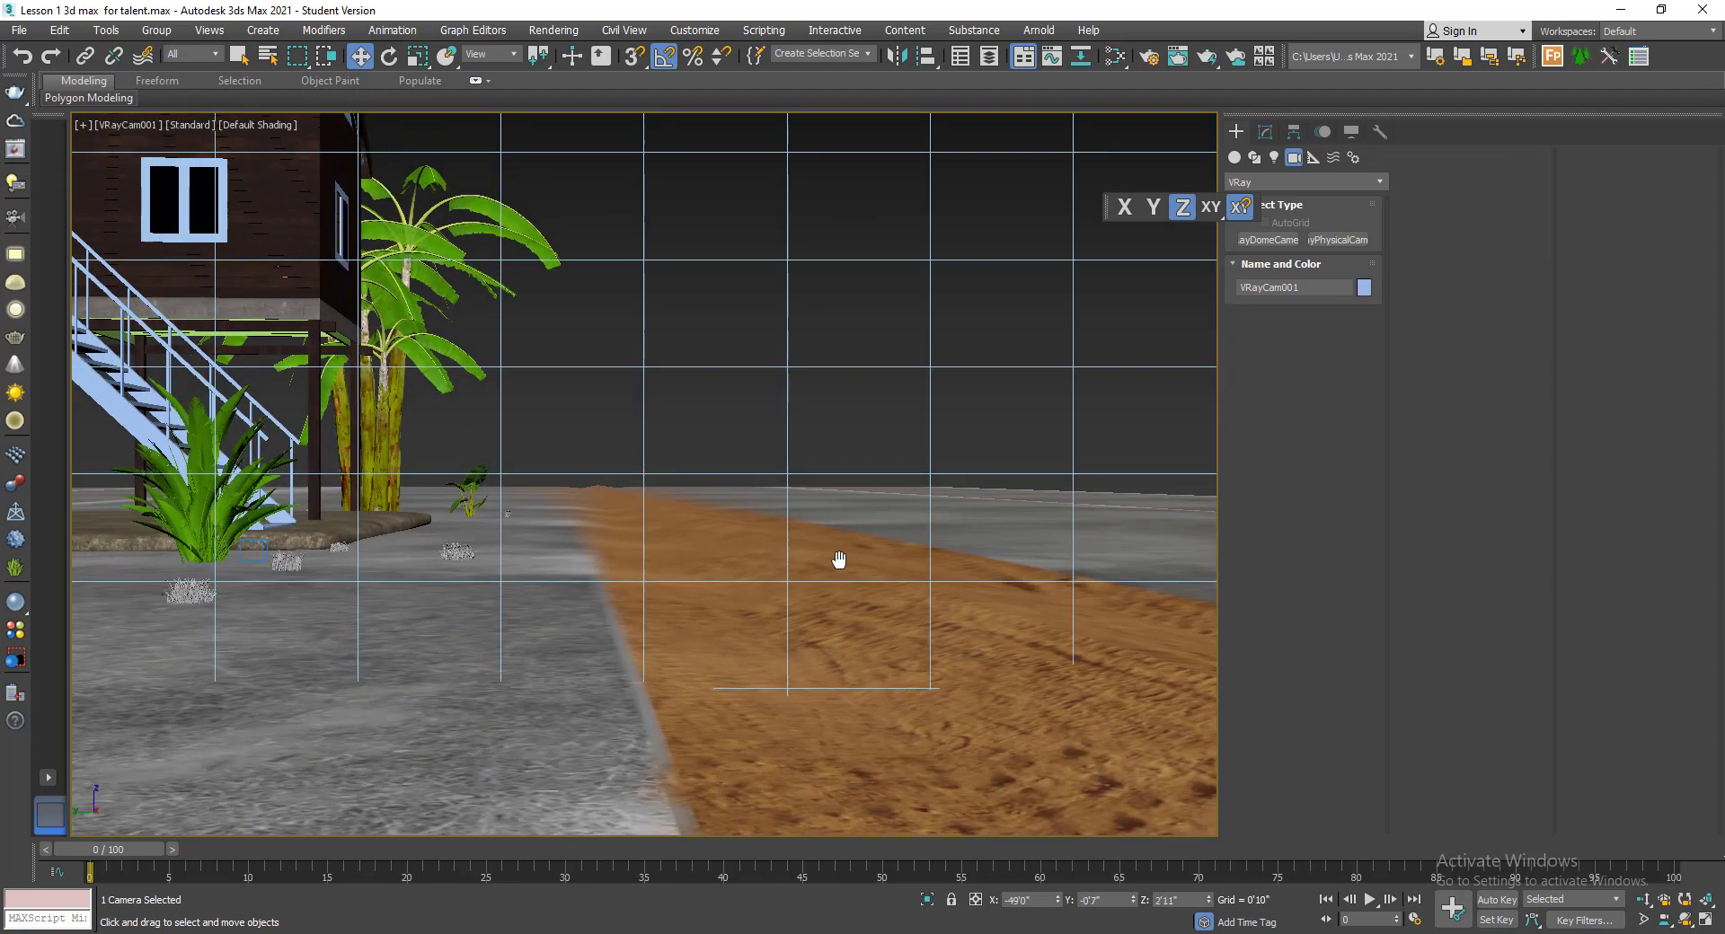
- Orbit and pan the V-Ray camera to frame the whole stilt house, stairs and banana trees from slightly above
click(1685, 920)
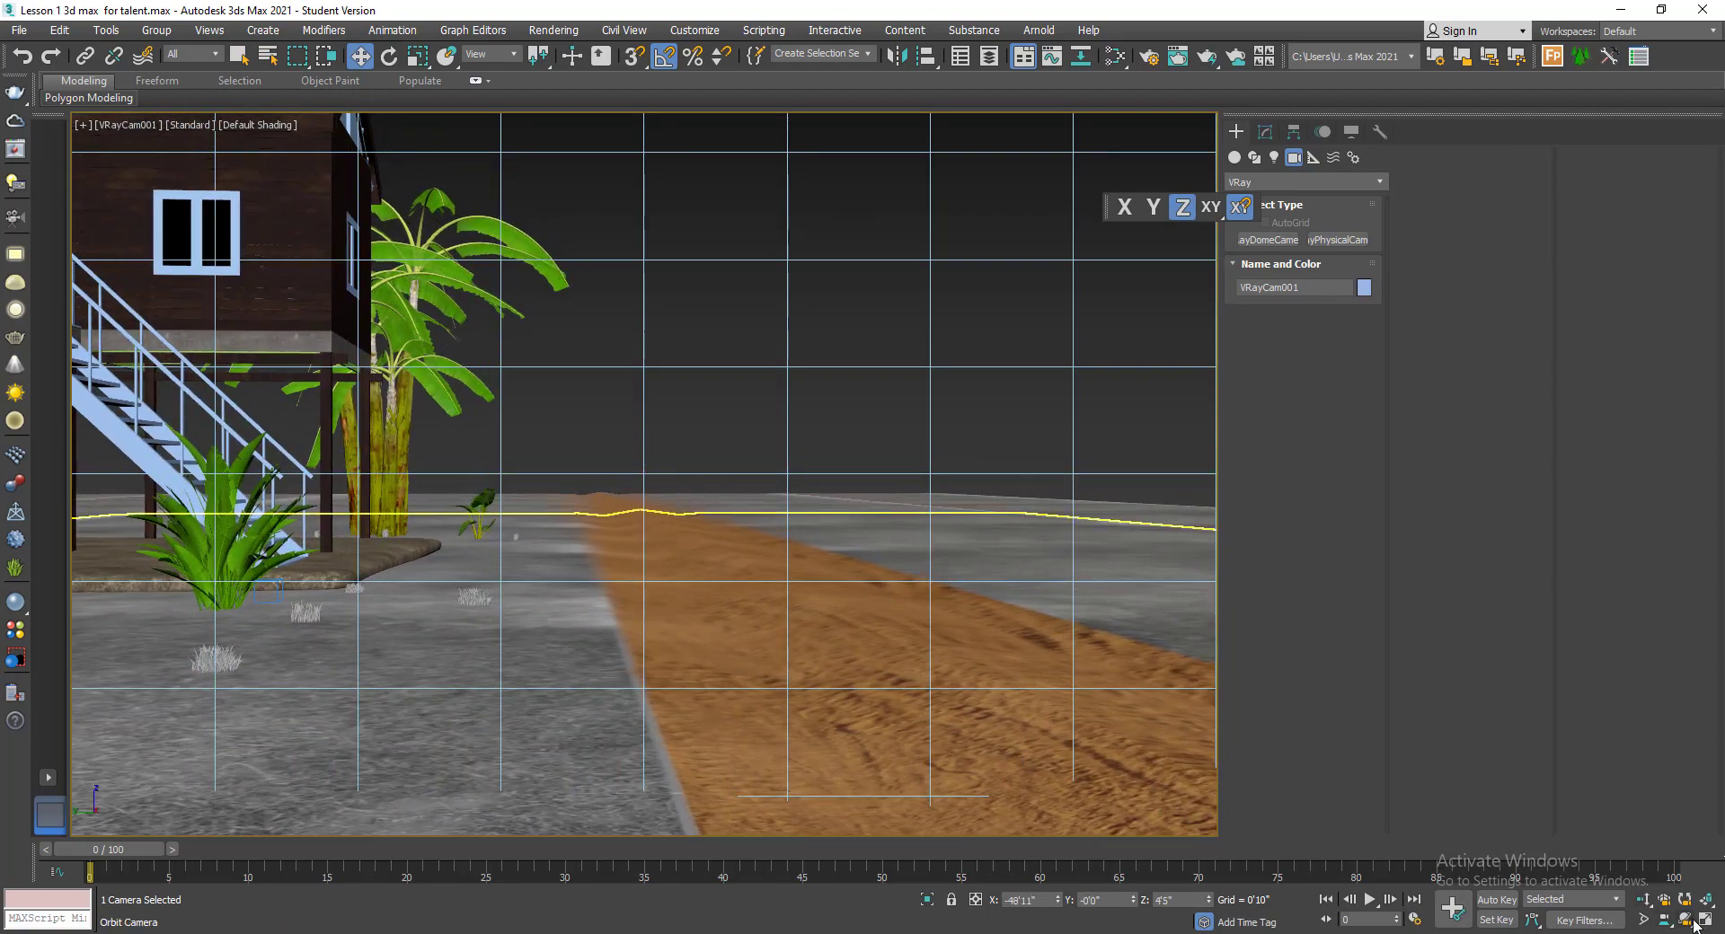
drag(889, 611, 926, 683)
middle_drag(927, 683, 966, 677)
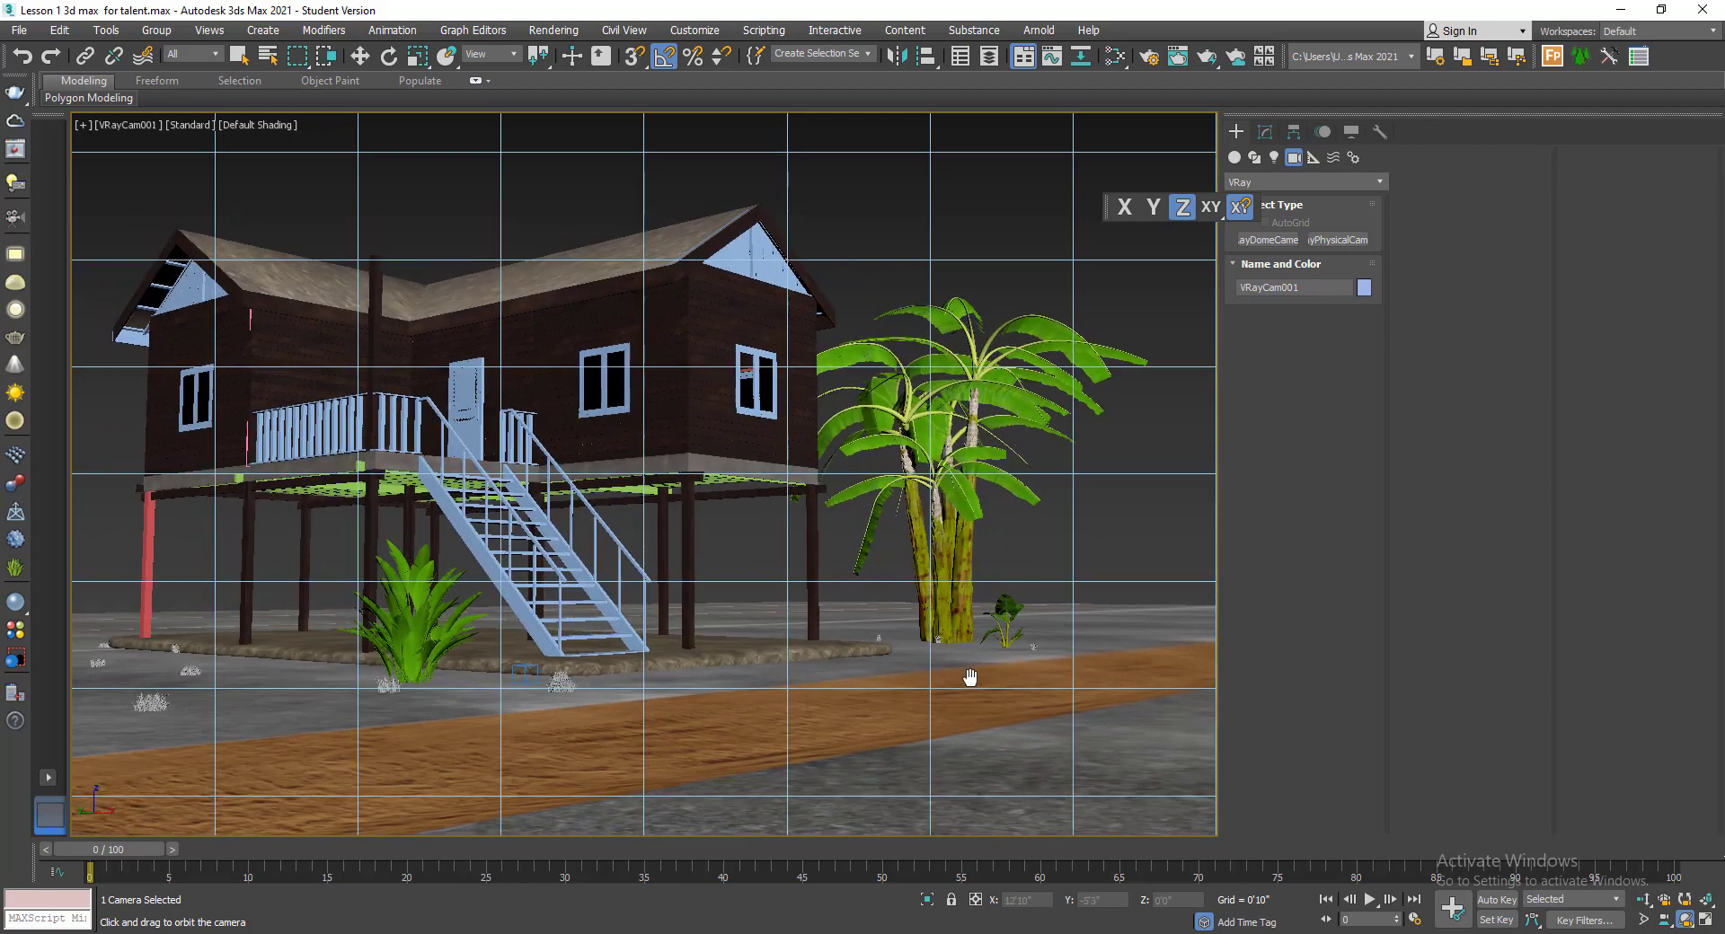
drag(931, 671, 920, 689)
middle_drag(914, 679, 898, 707)
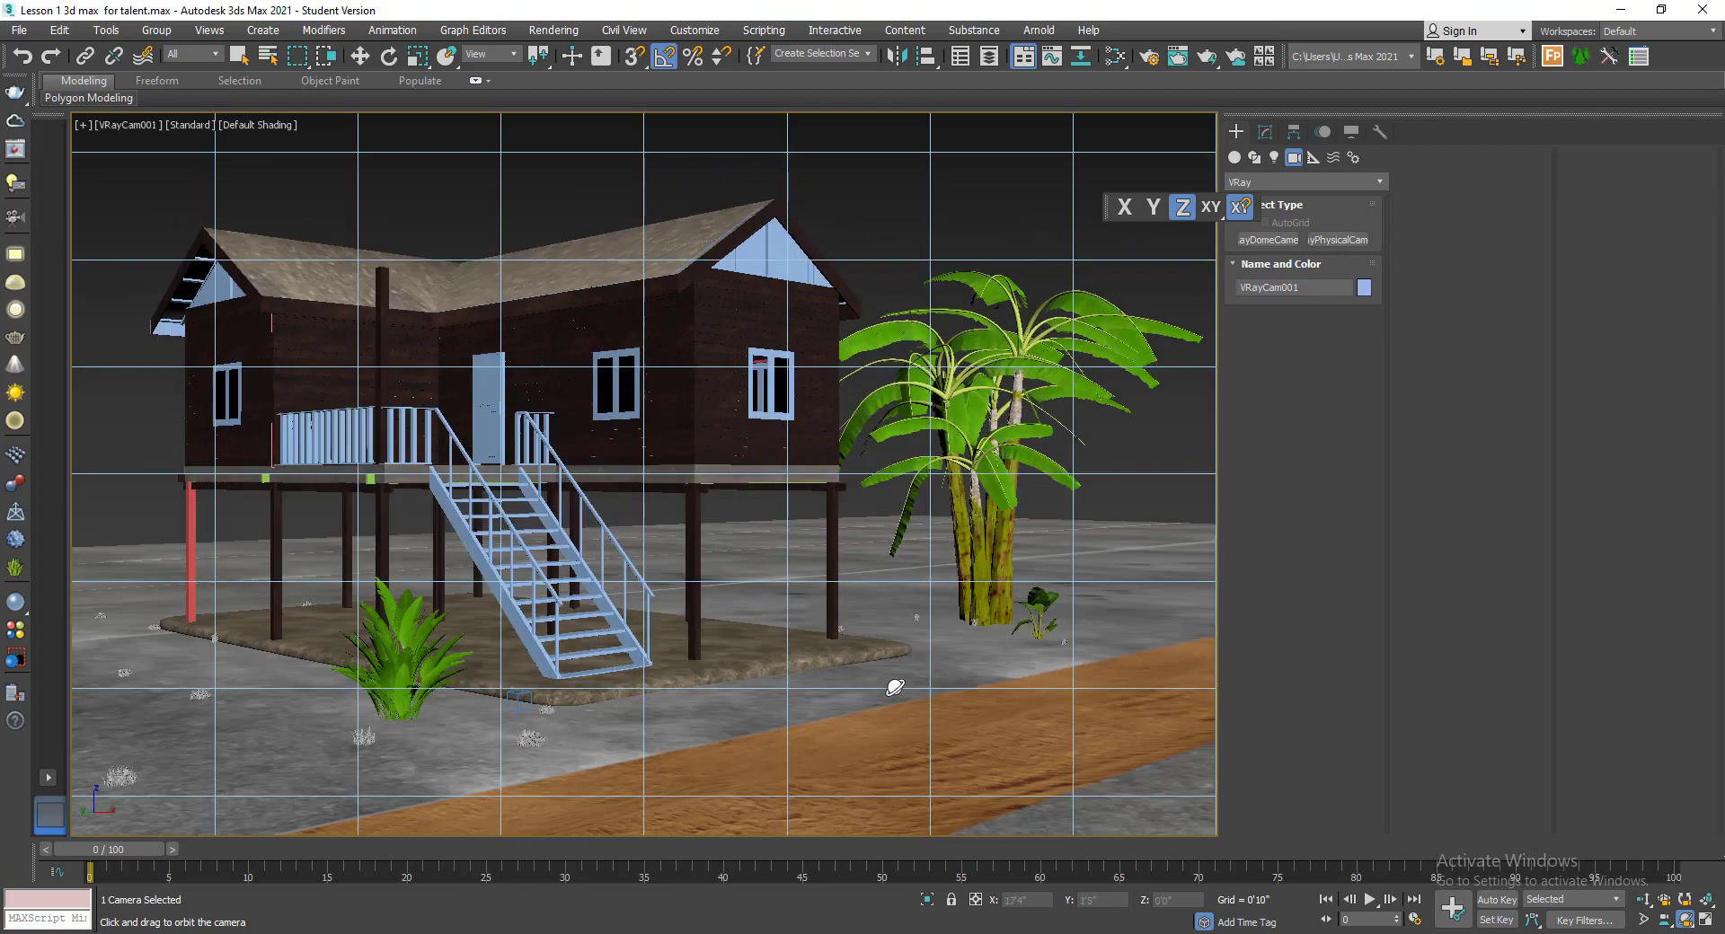
- Show four viewports with a Top view, move the camera diagonally away from the house, and recentre the camera framing
key(alt+w)
middle_click(829, 372)
key(t)
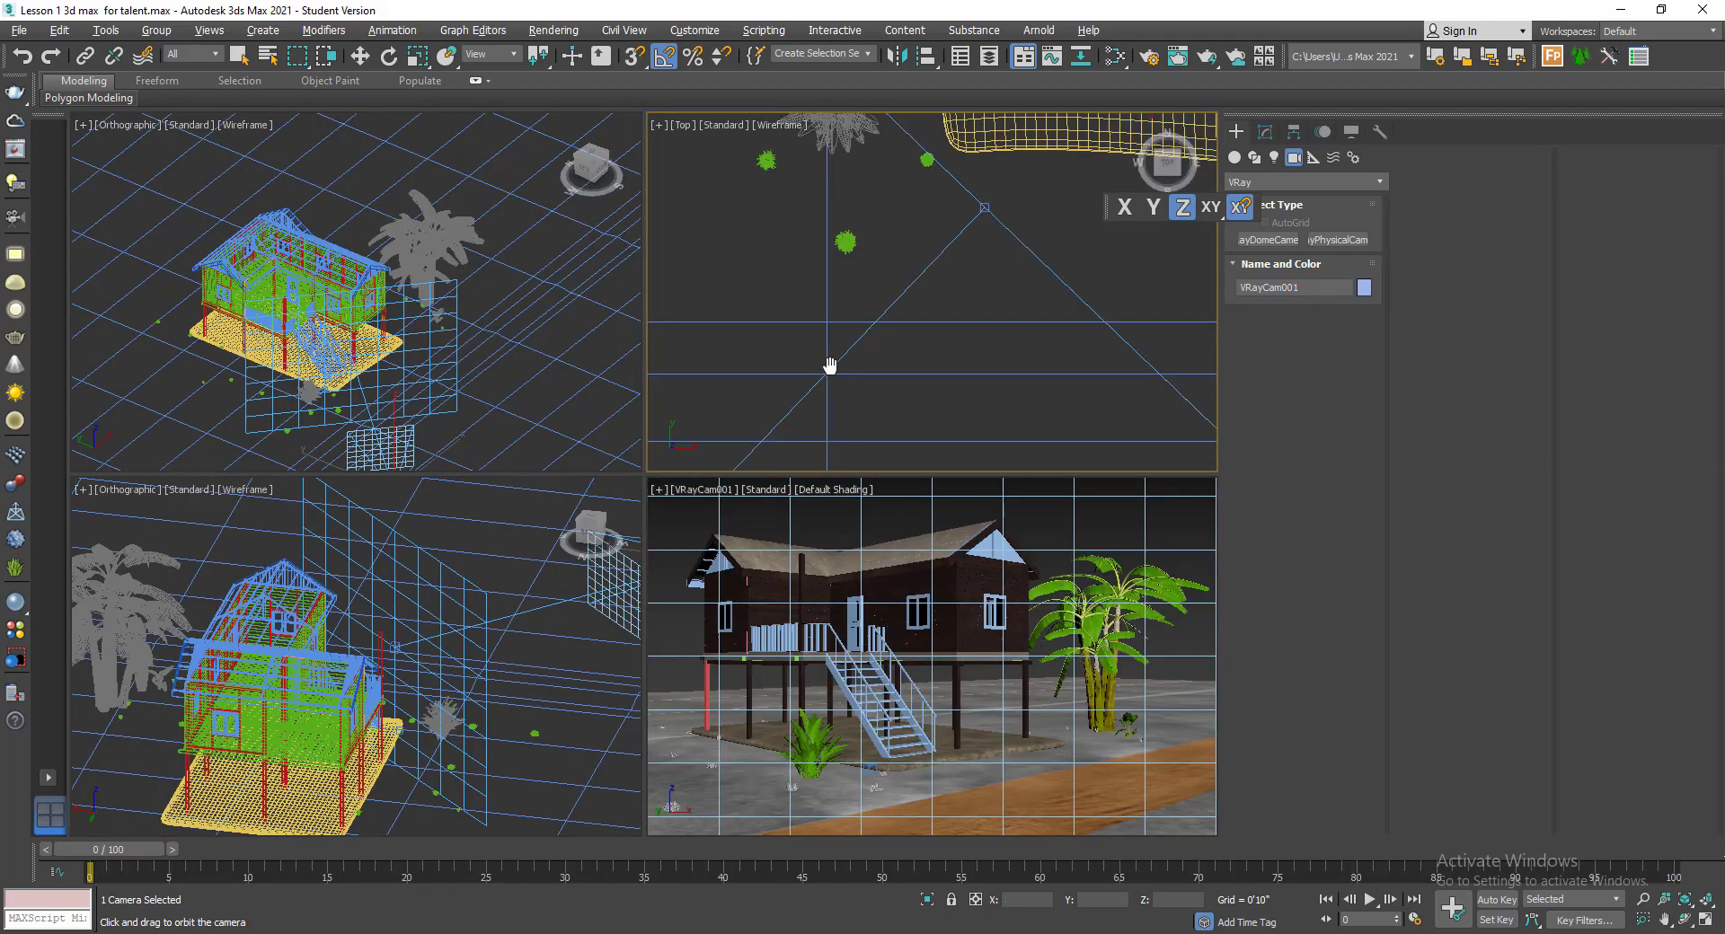
scroll(853, 376, down, 5)
right_click(874, 387)
drag(843, 361, 812, 387)
middle_drag(971, 598, 961, 600)
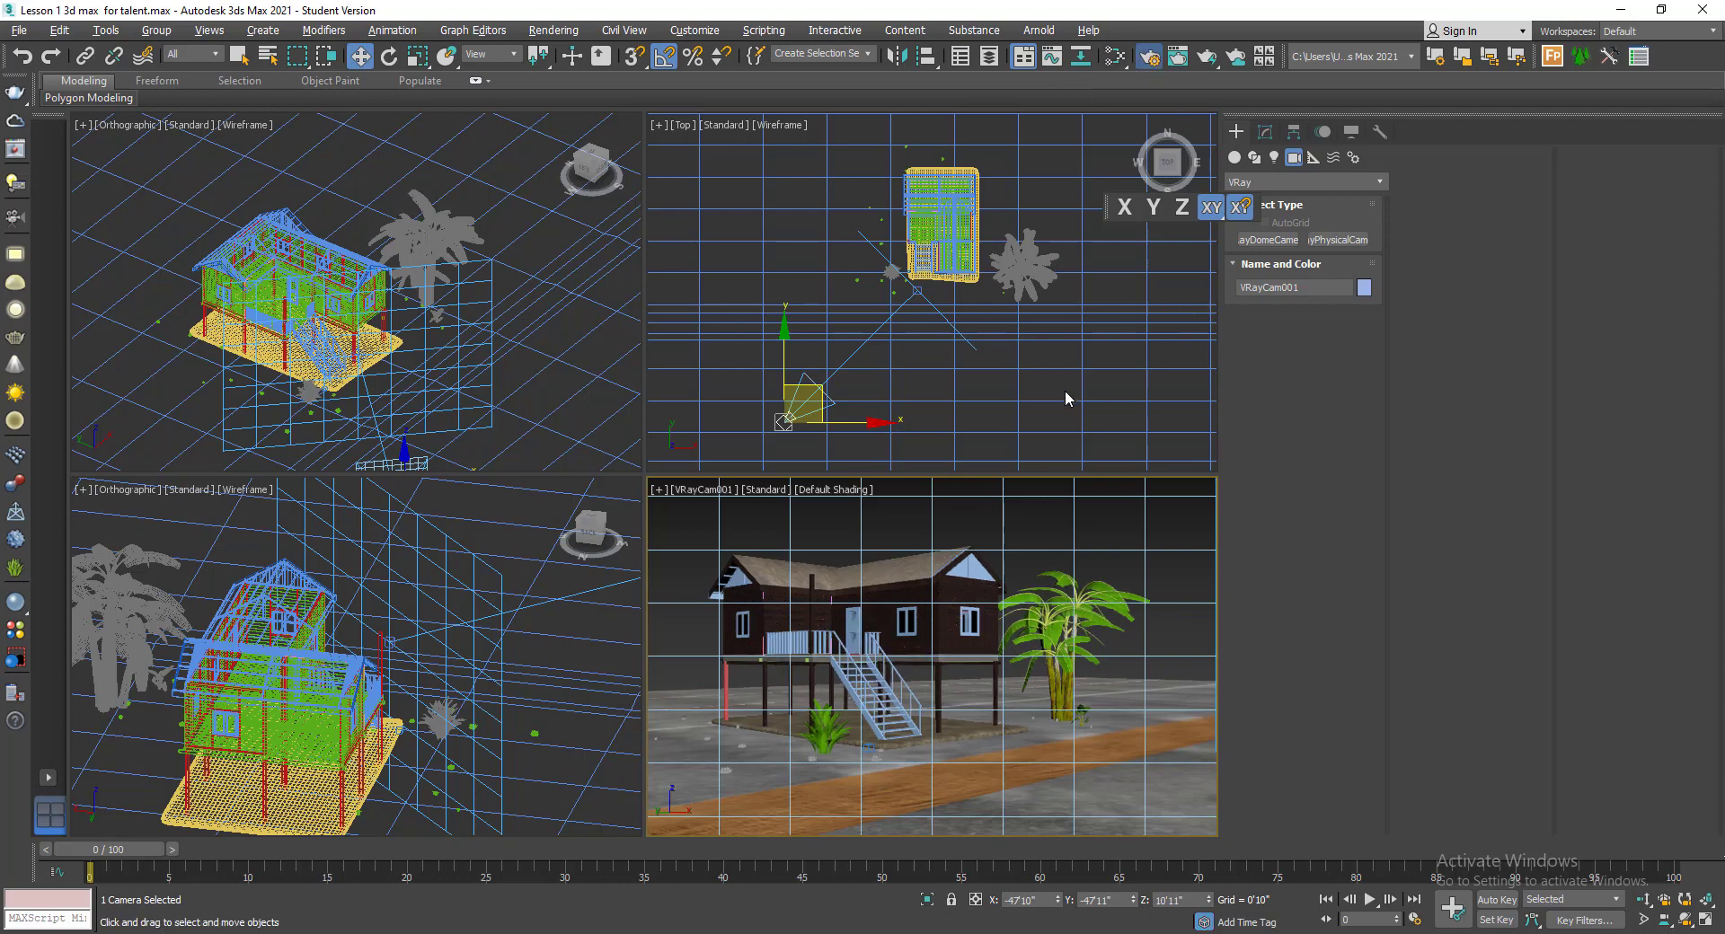
- Examine the V-Ray render setup's image sampler, global illumination, irradiance map and light cache settings
key(F10)
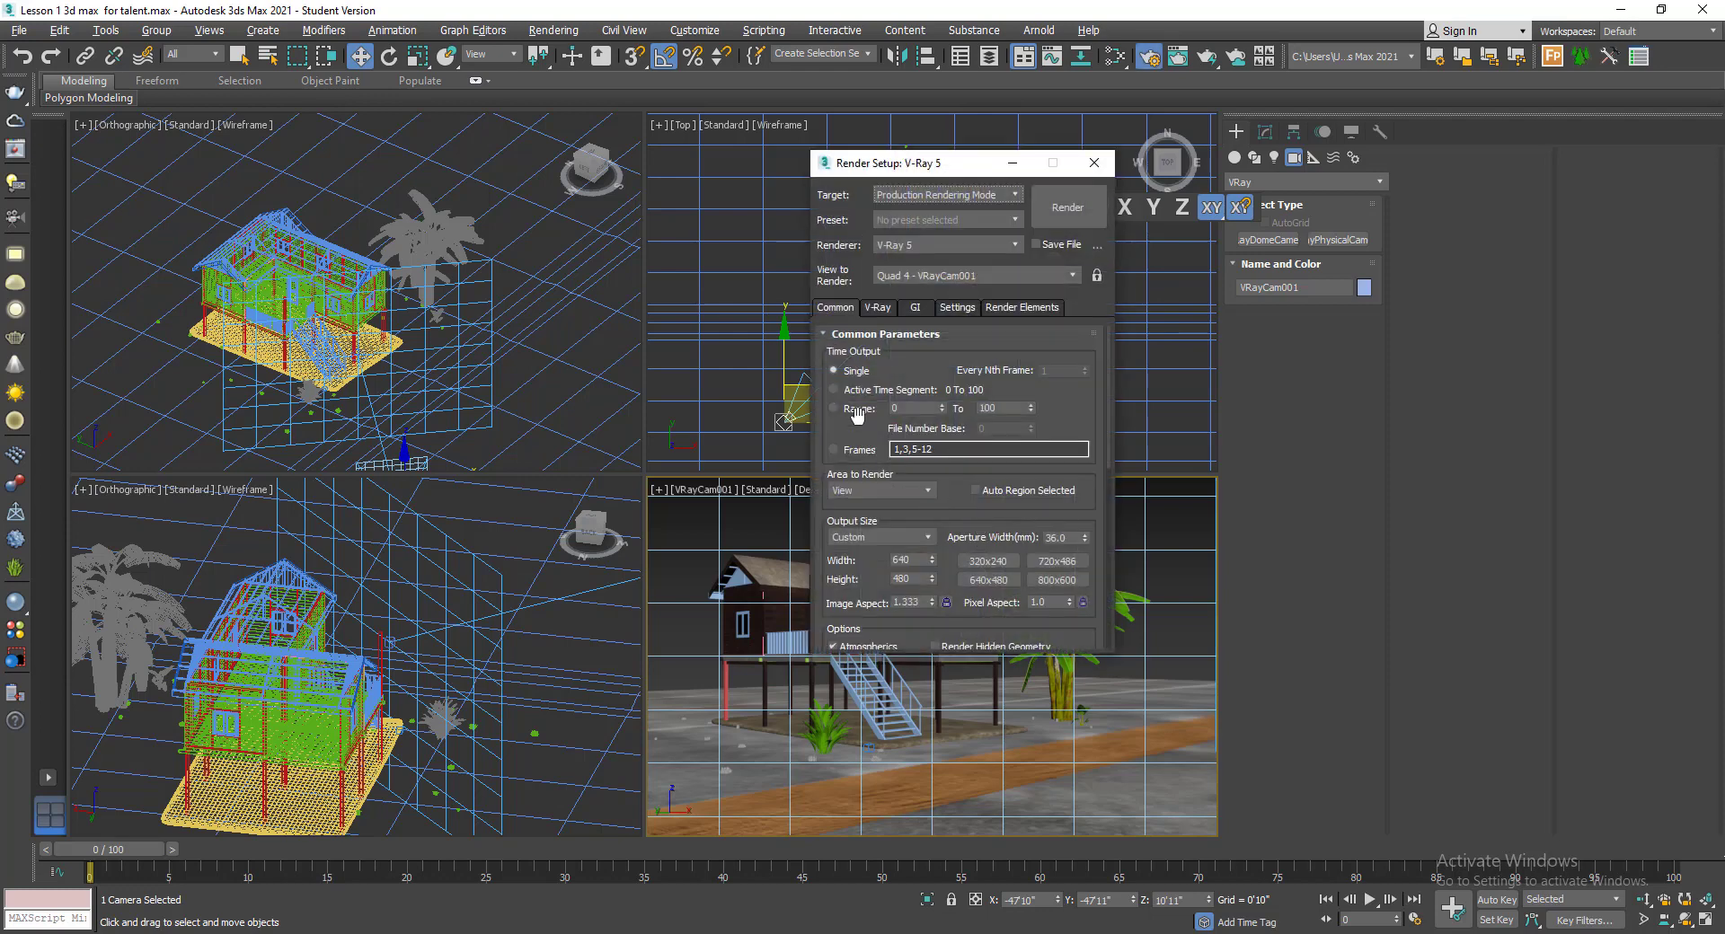
click(875, 308)
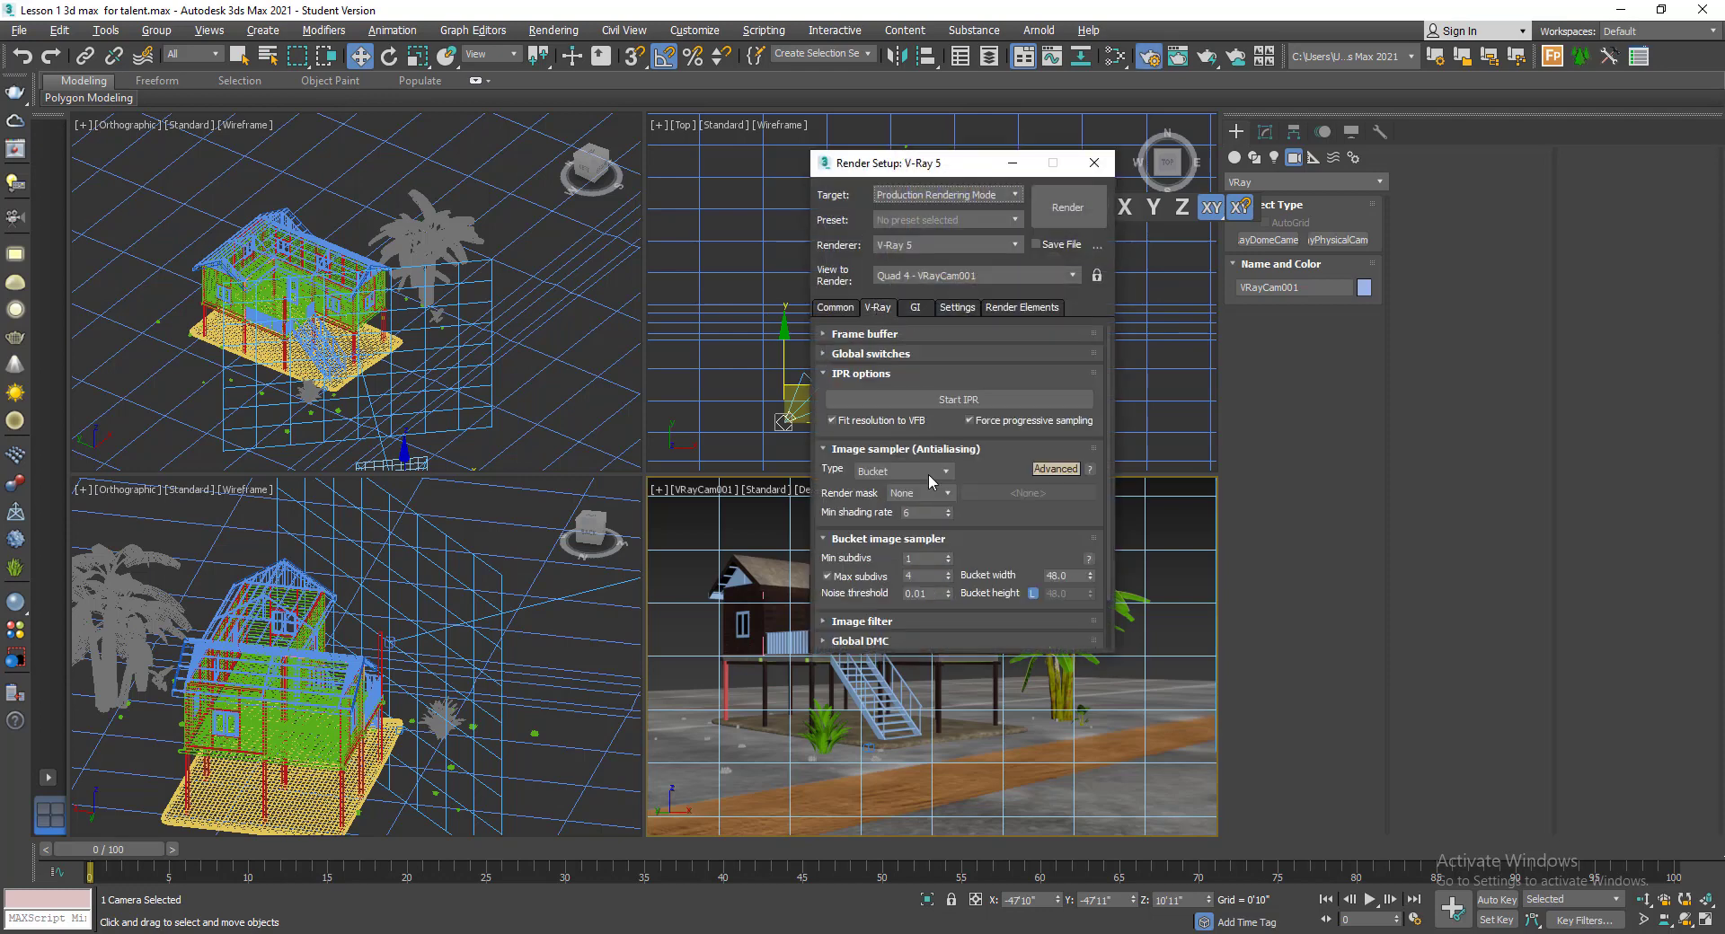
click(915, 308)
click(898, 424)
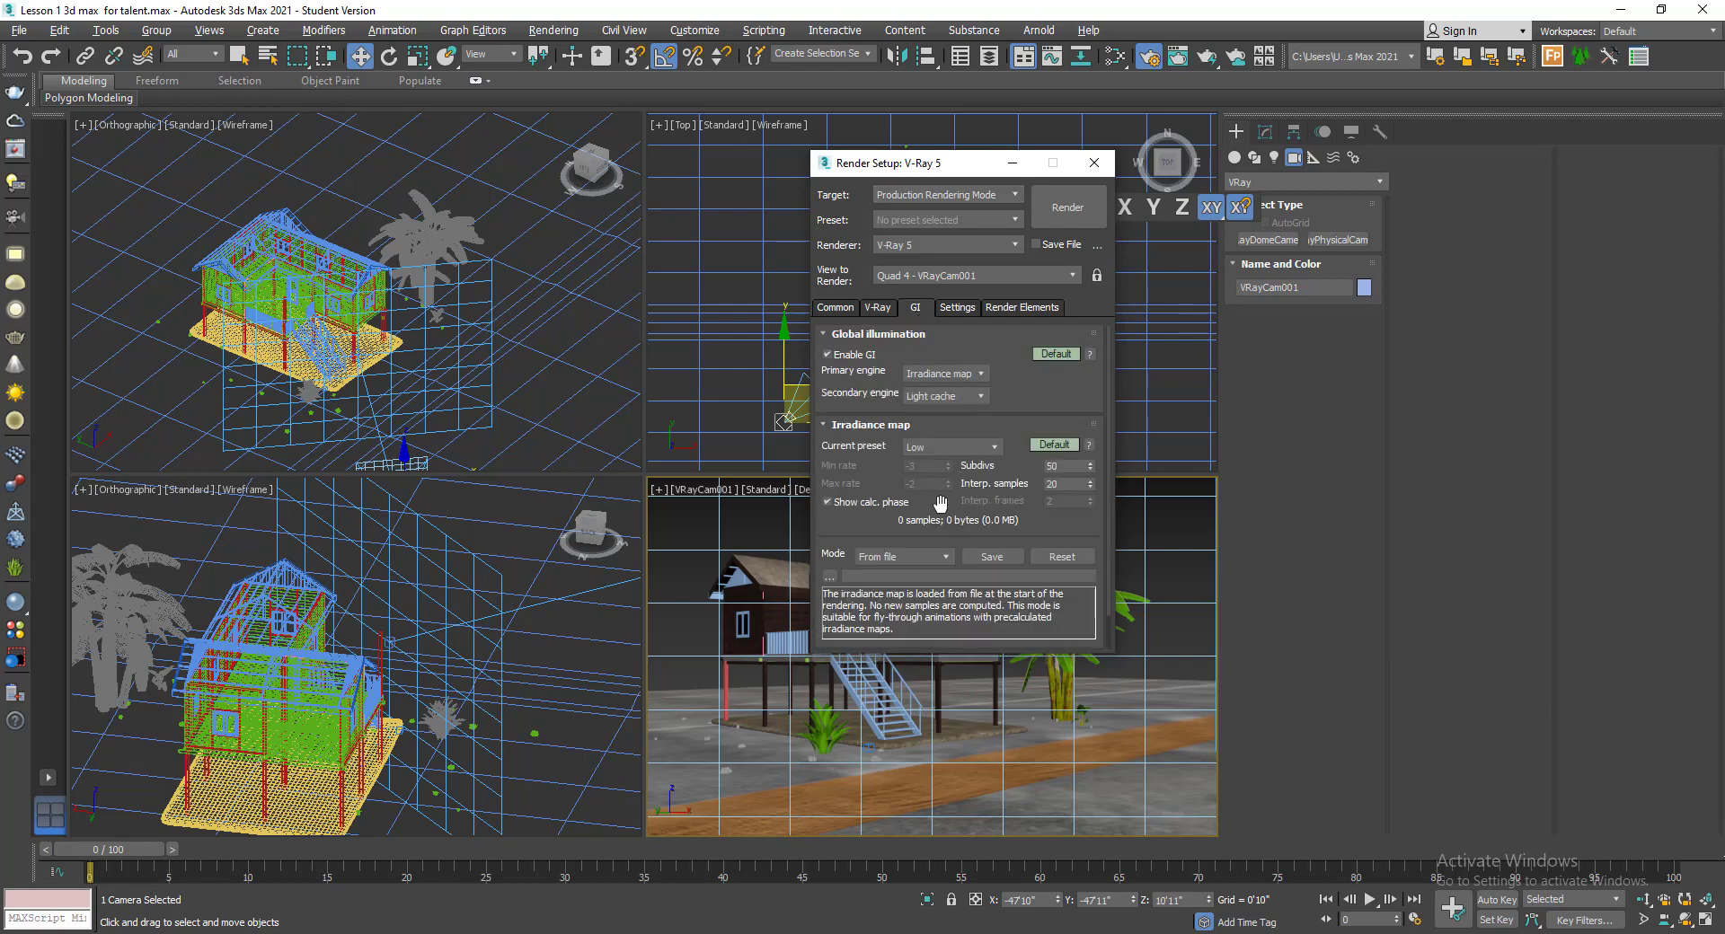
scroll(939, 543, down, 1)
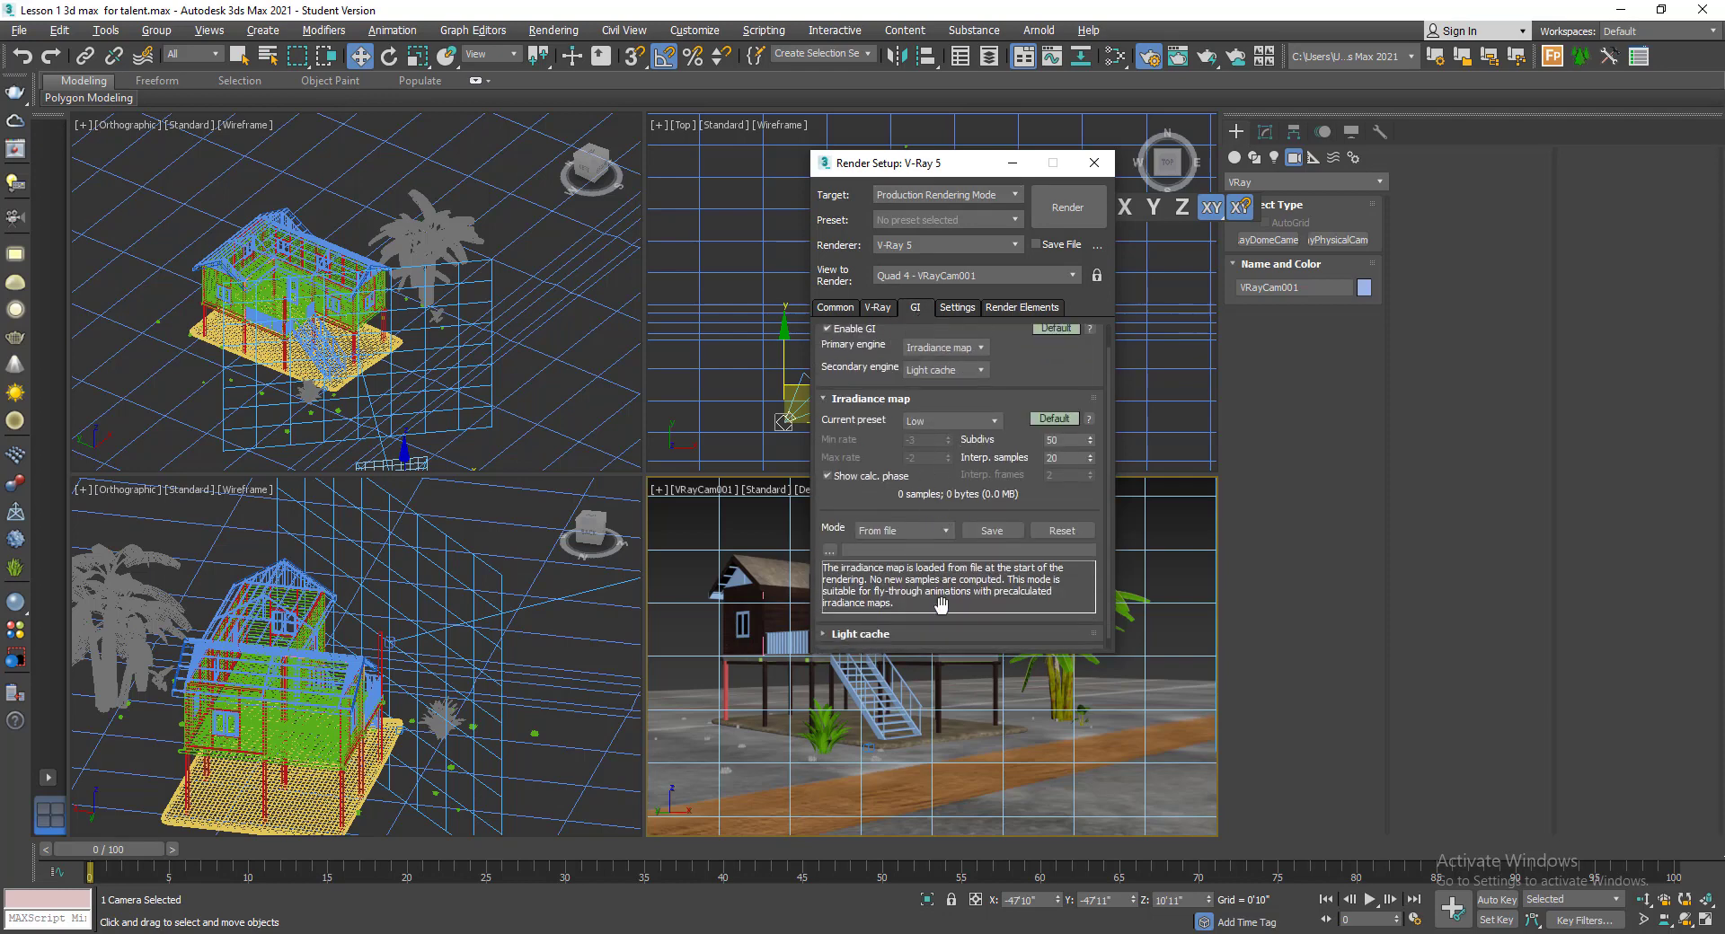
click(937, 633)
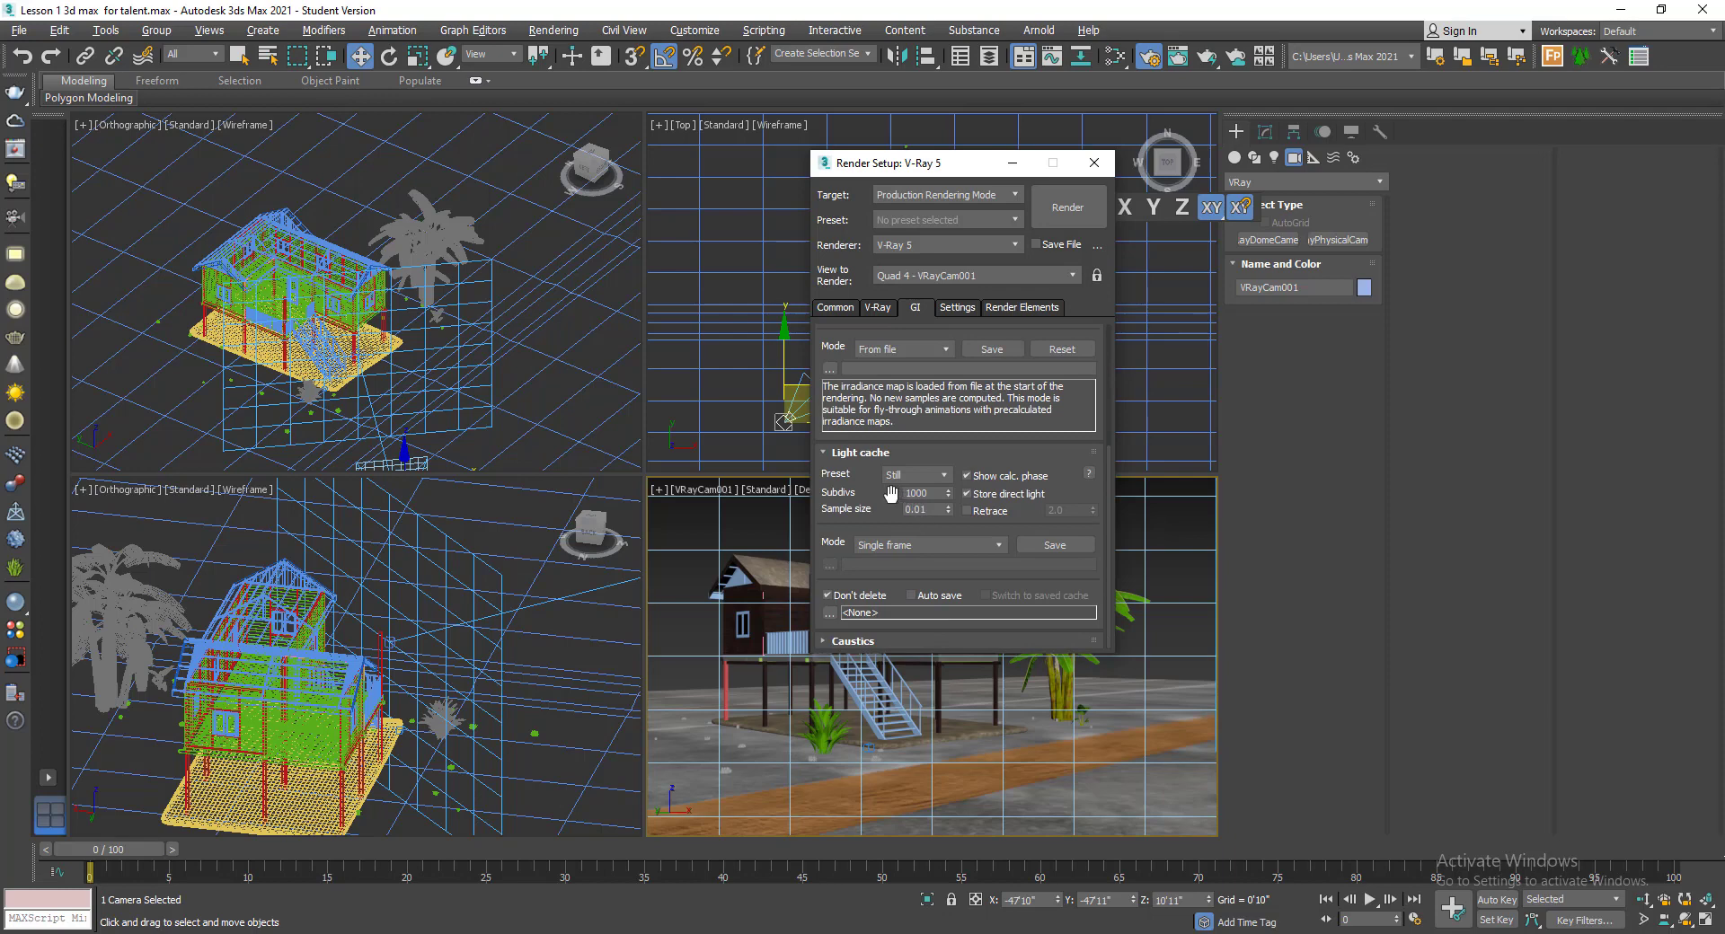
scroll(942, 615, up, 5)
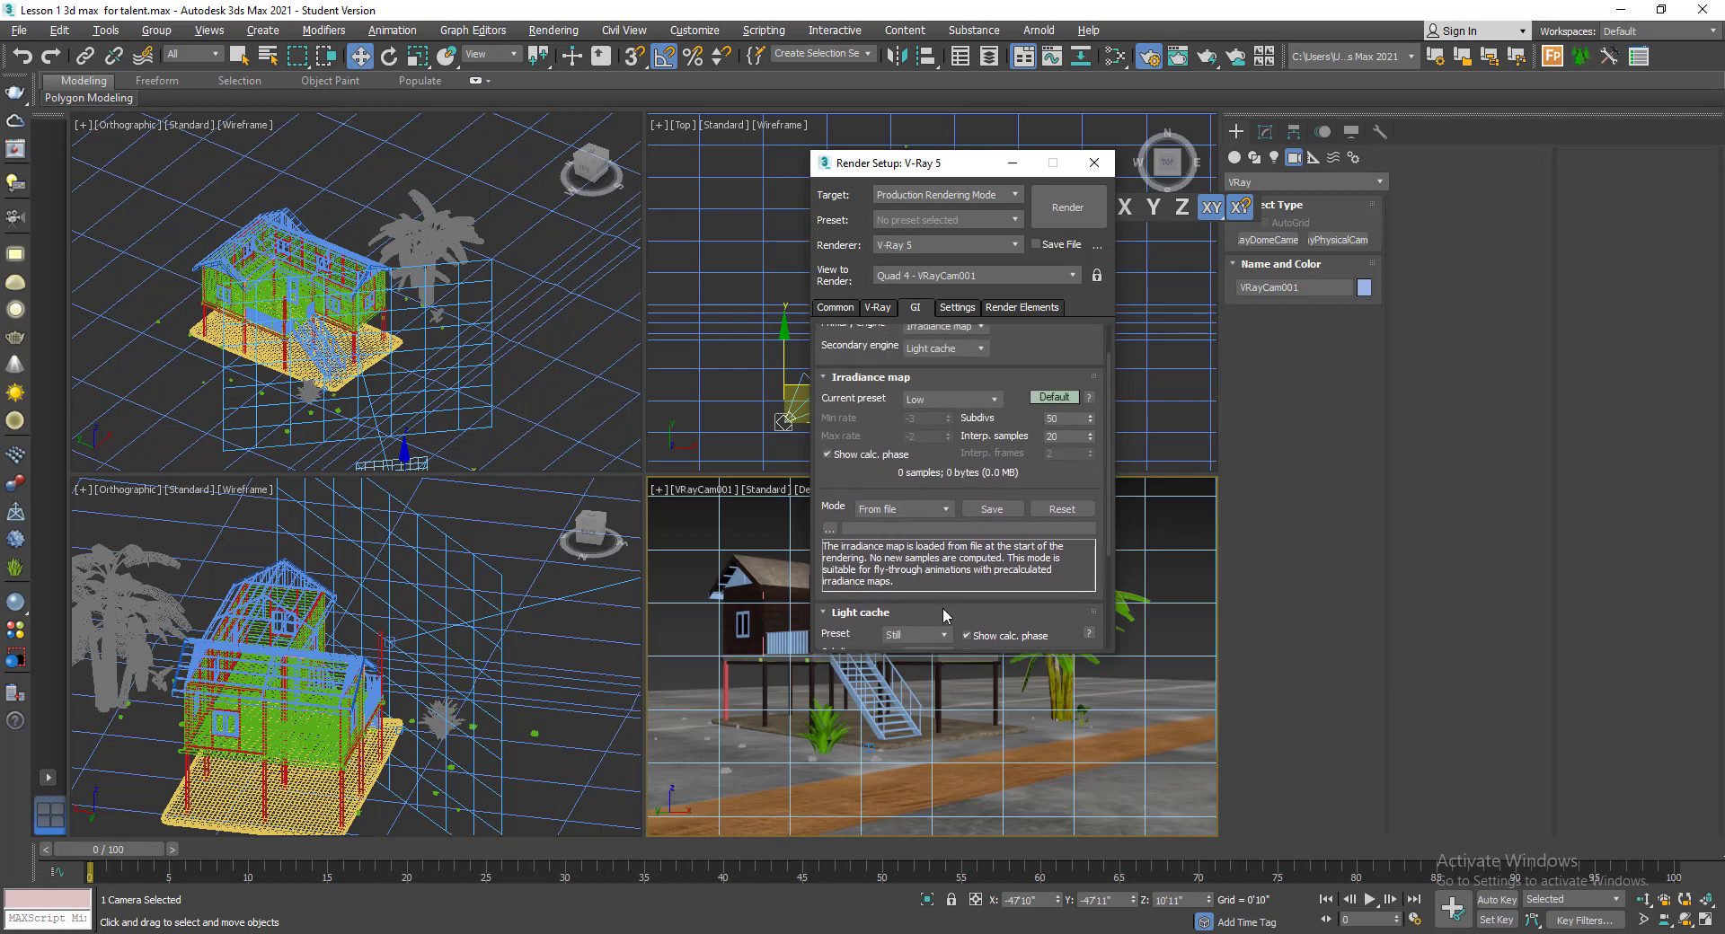
scroll(948, 470, up, 2)
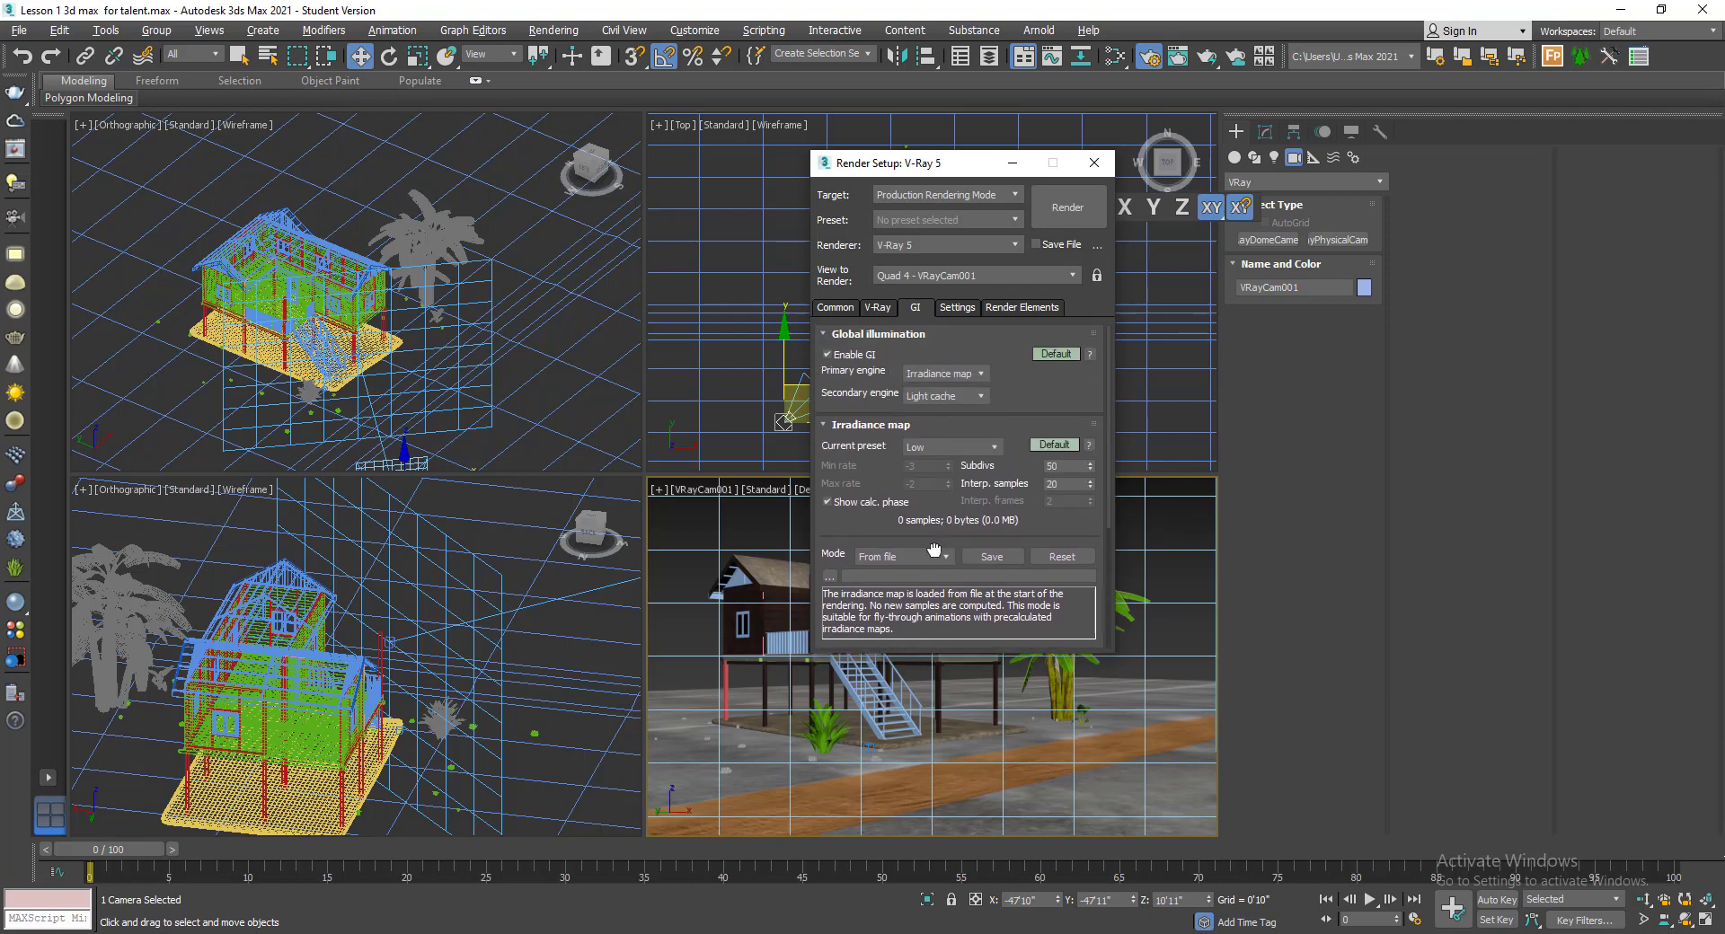
drag(935, 550, 931, 461)
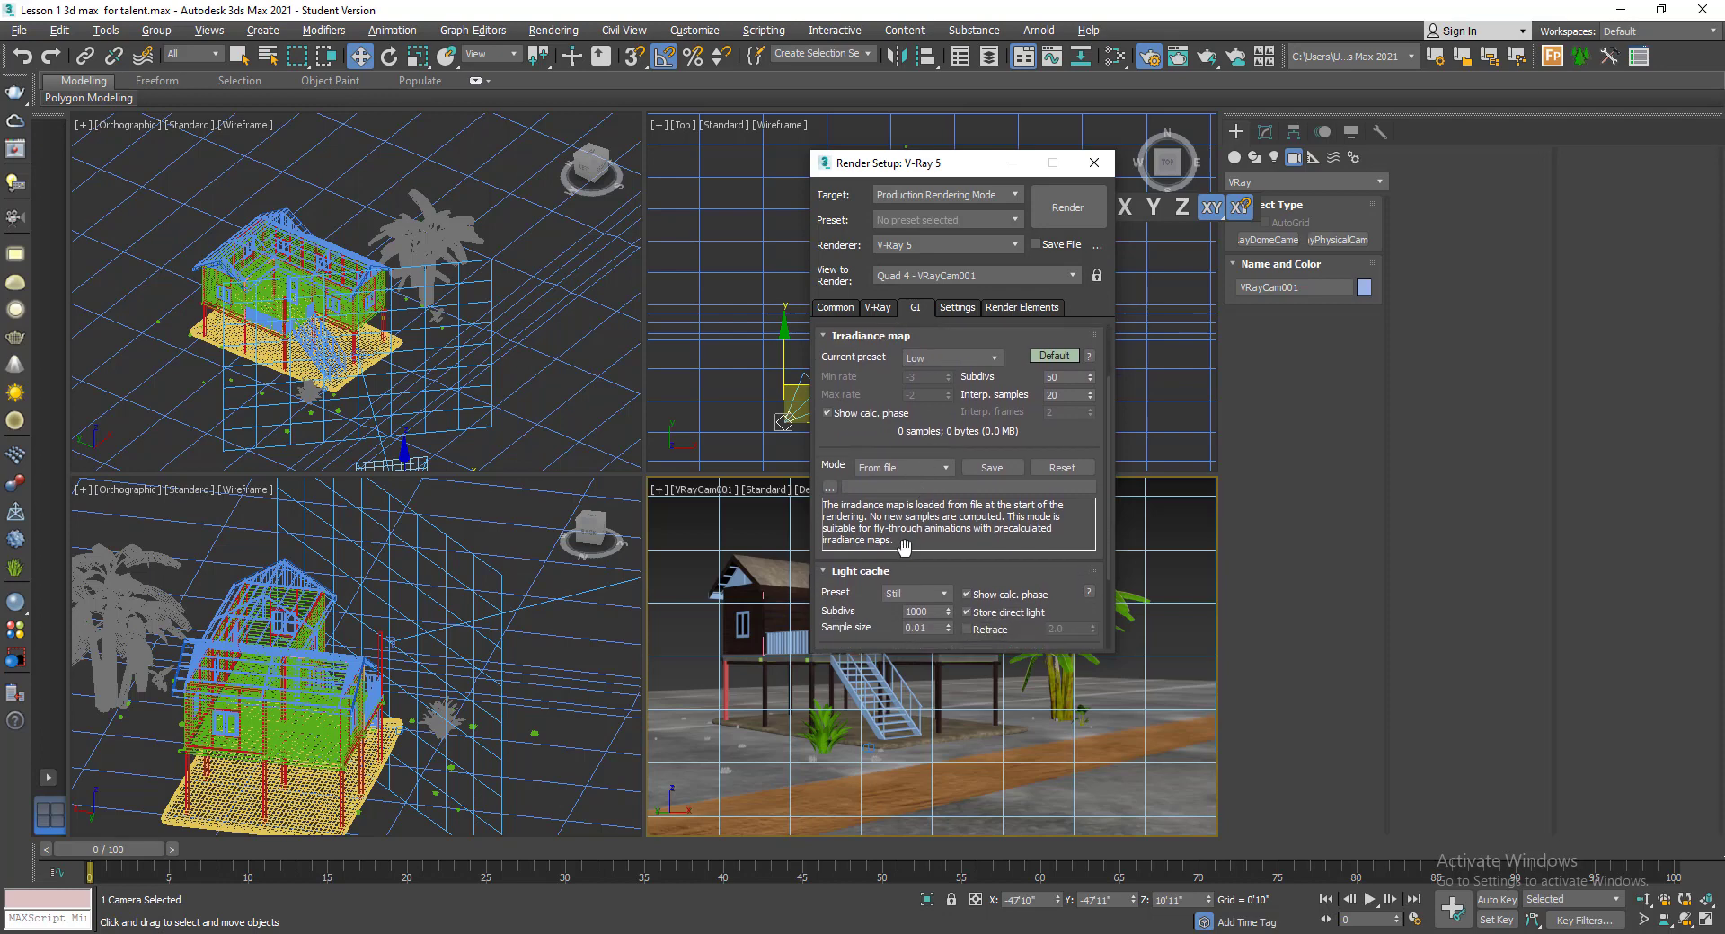
- Set the irradiance map mode to Bucket mode and close the render setup
click(912, 464)
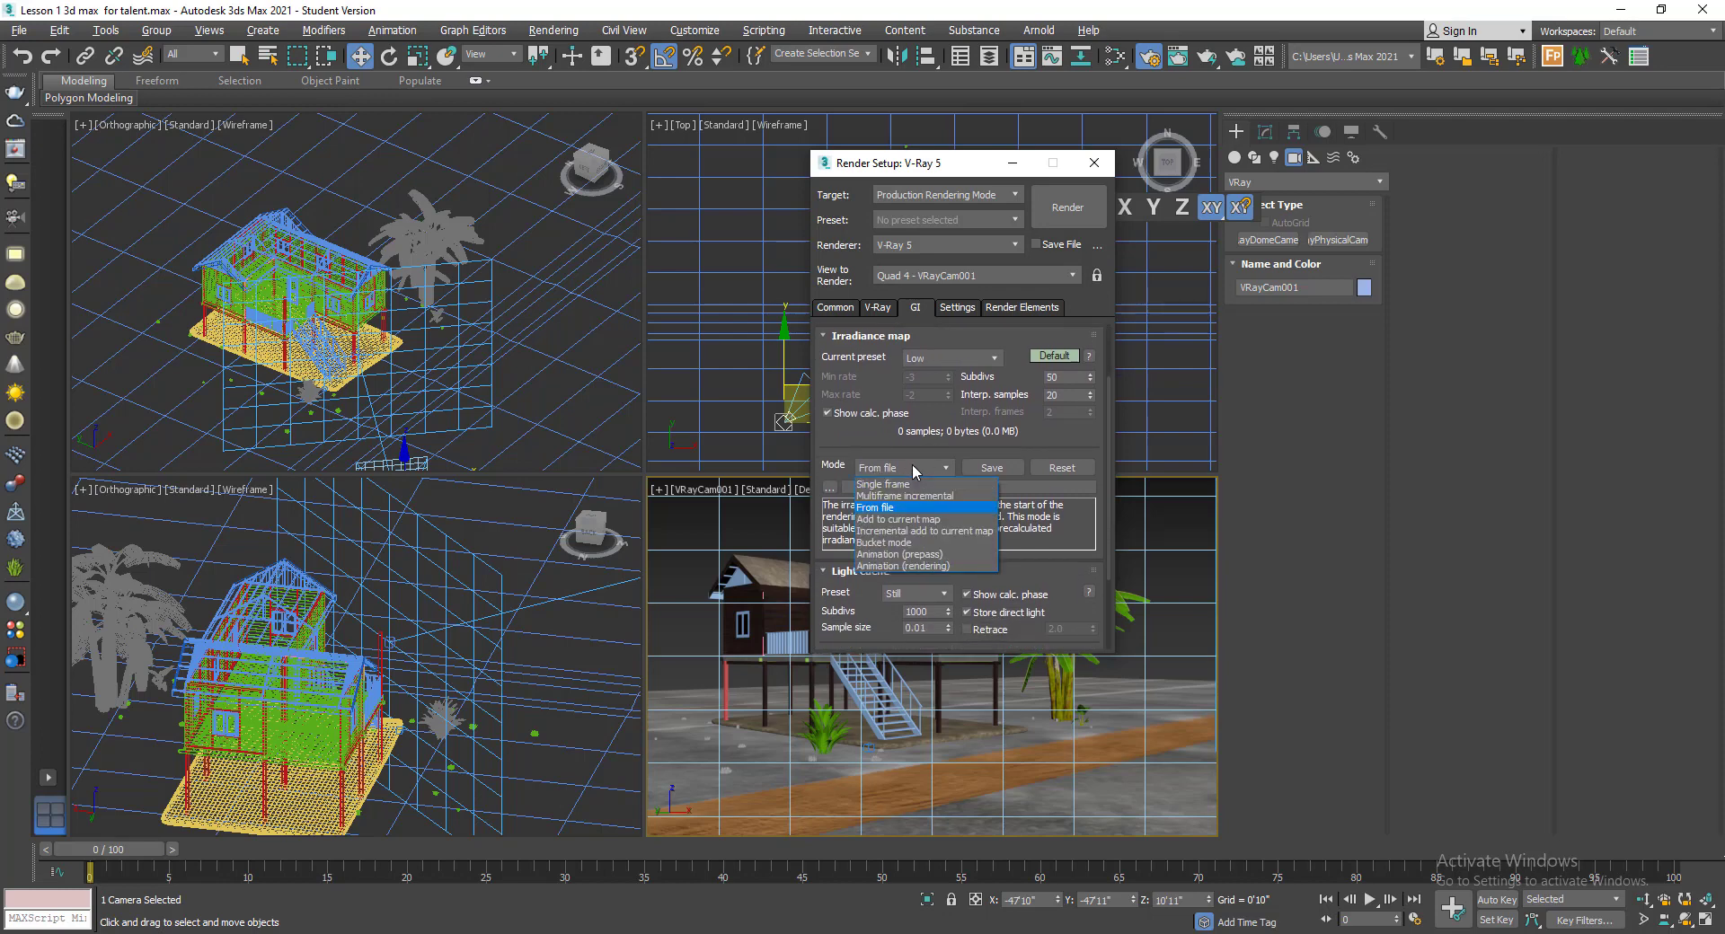
click(908, 551)
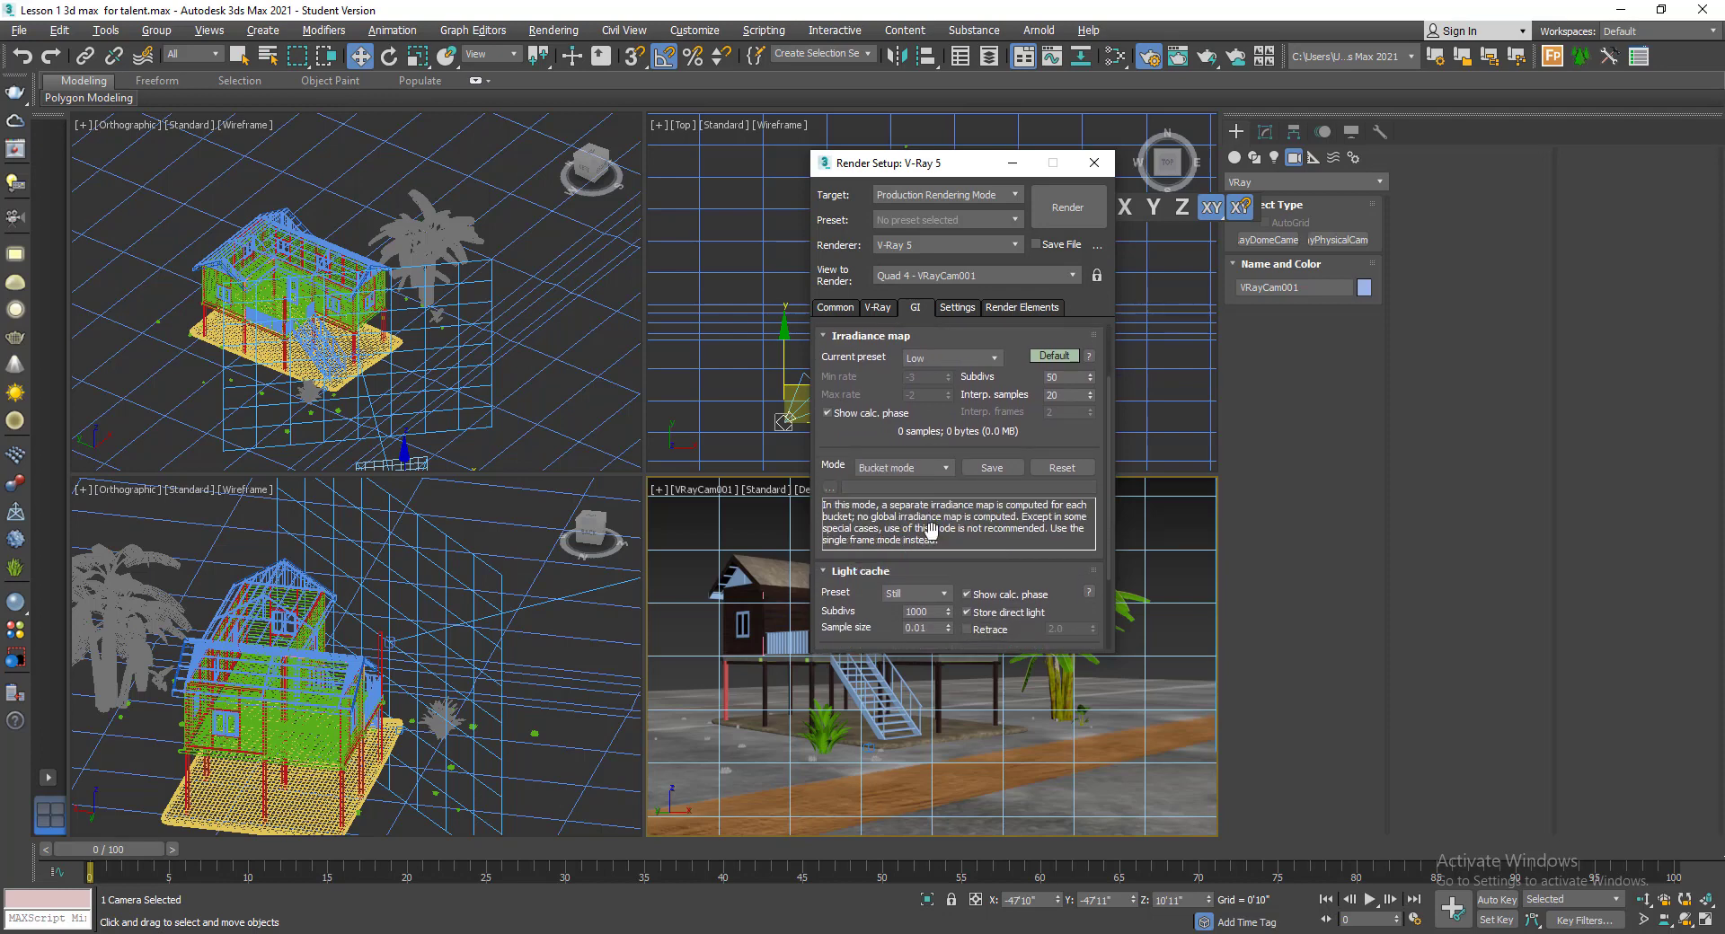
click(1094, 163)
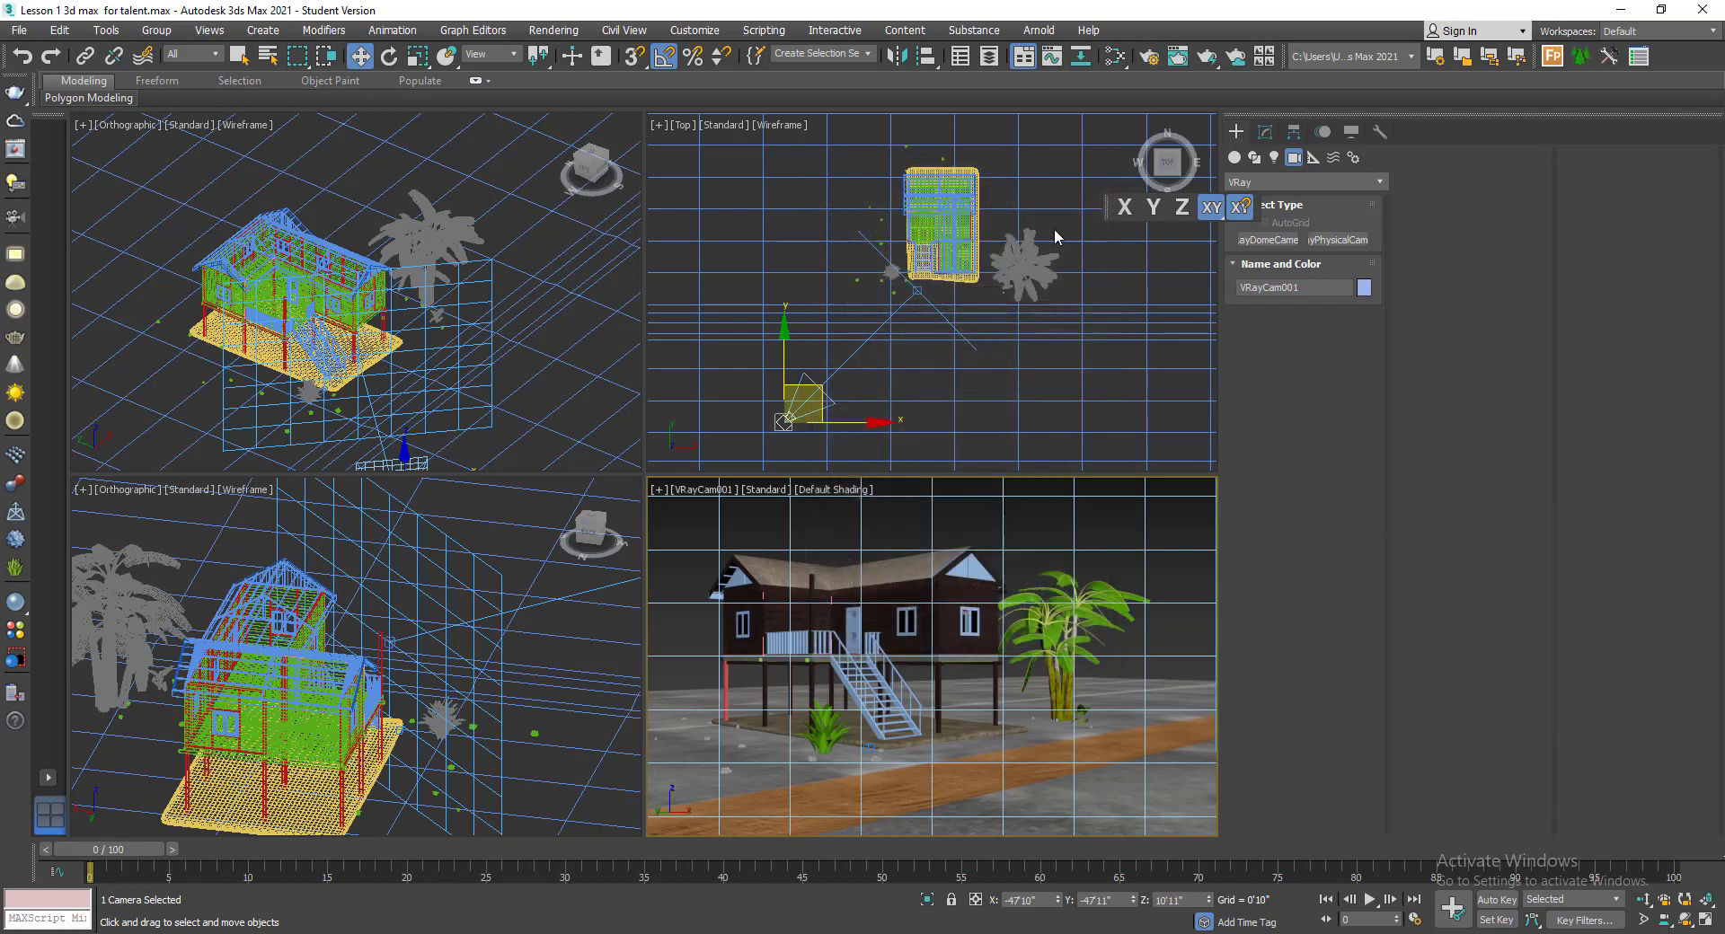
- Create a VRaySun in the Top view, aimed diagonally at the house, and replace the environment map with a VRaySky
click(1275, 159)
click(1270, 183)
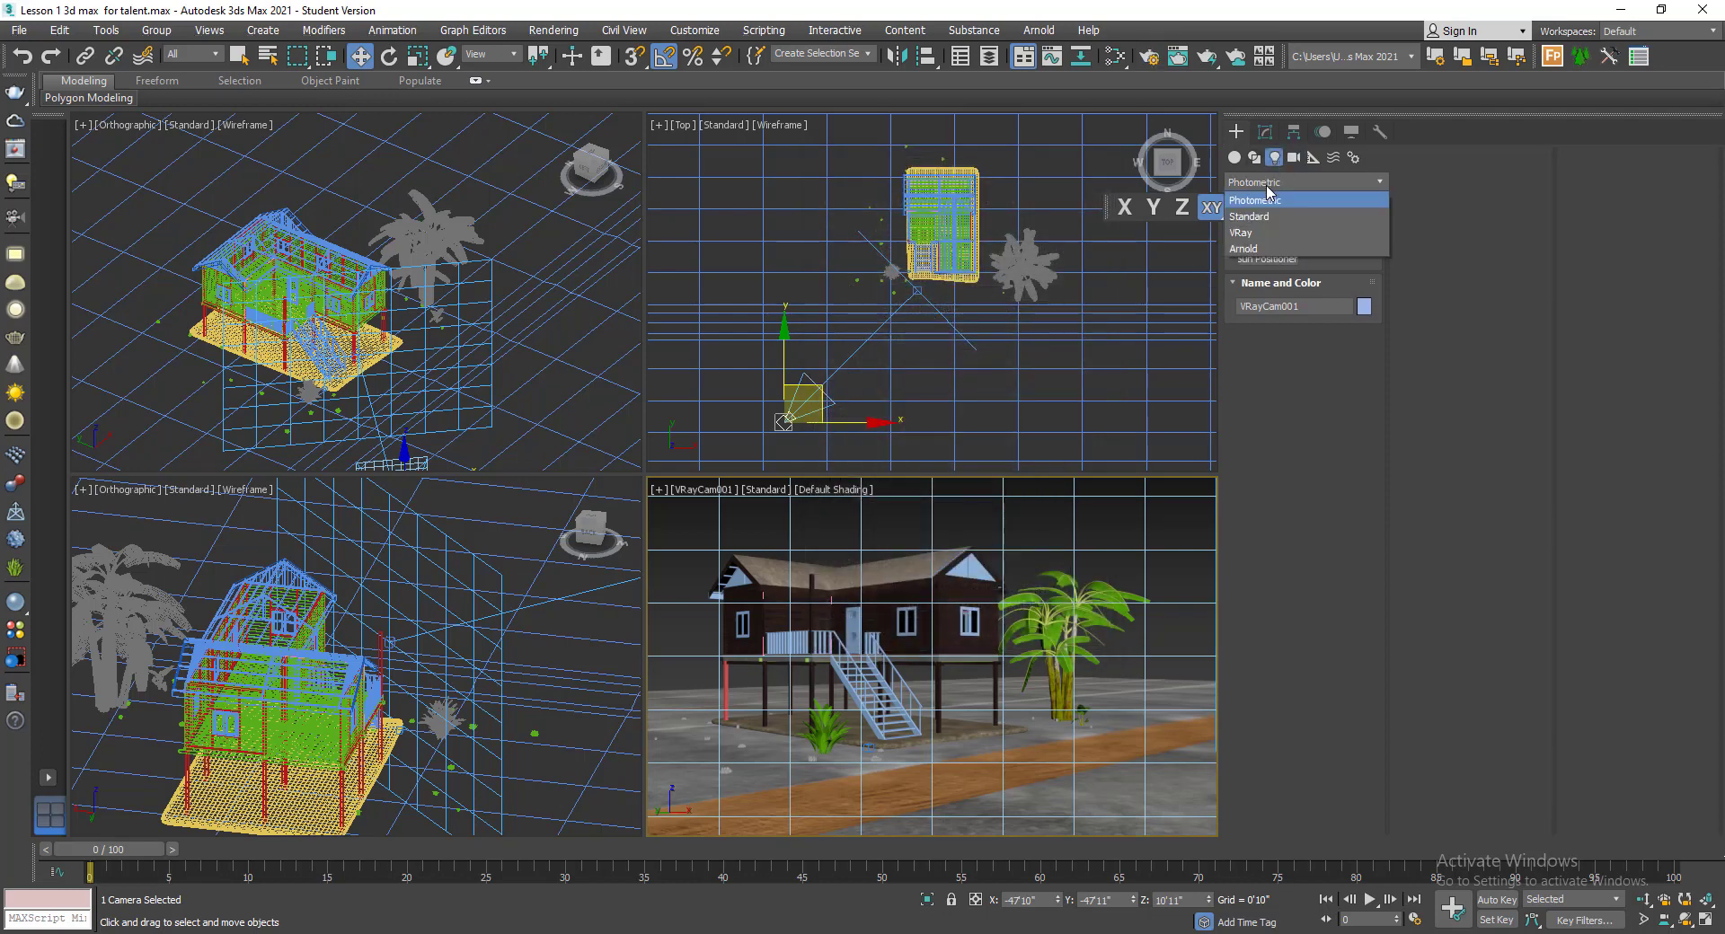
click(1265, 239)
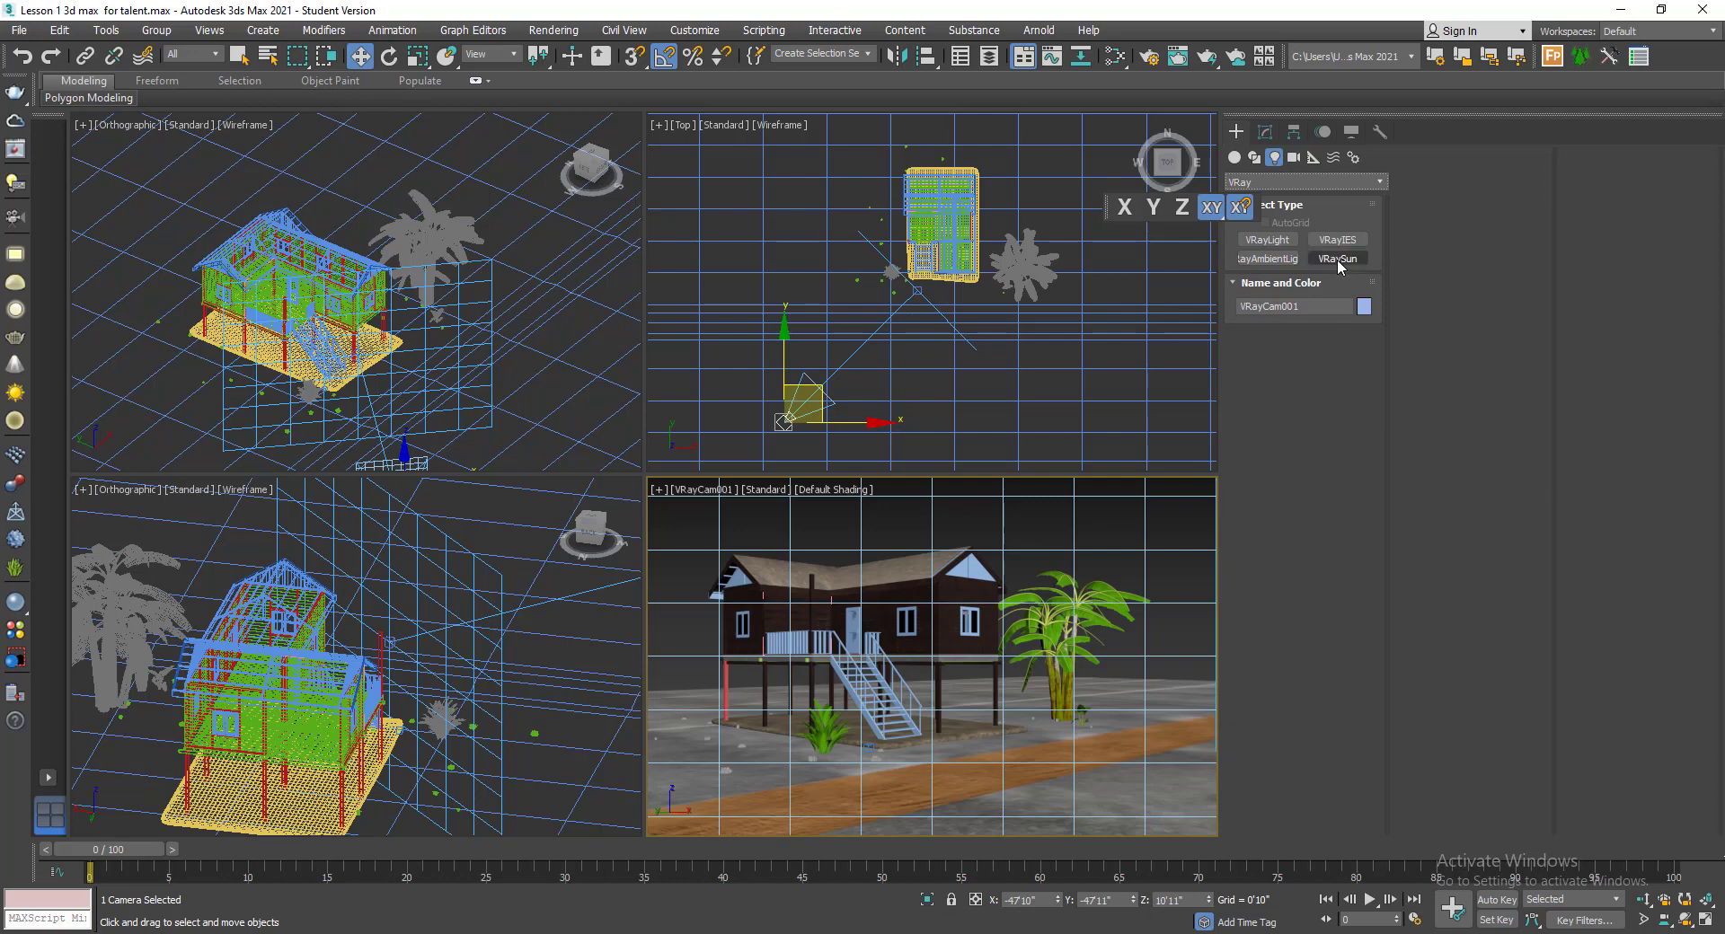
click(1338, 259)
scroll(921, 377, down, 4)
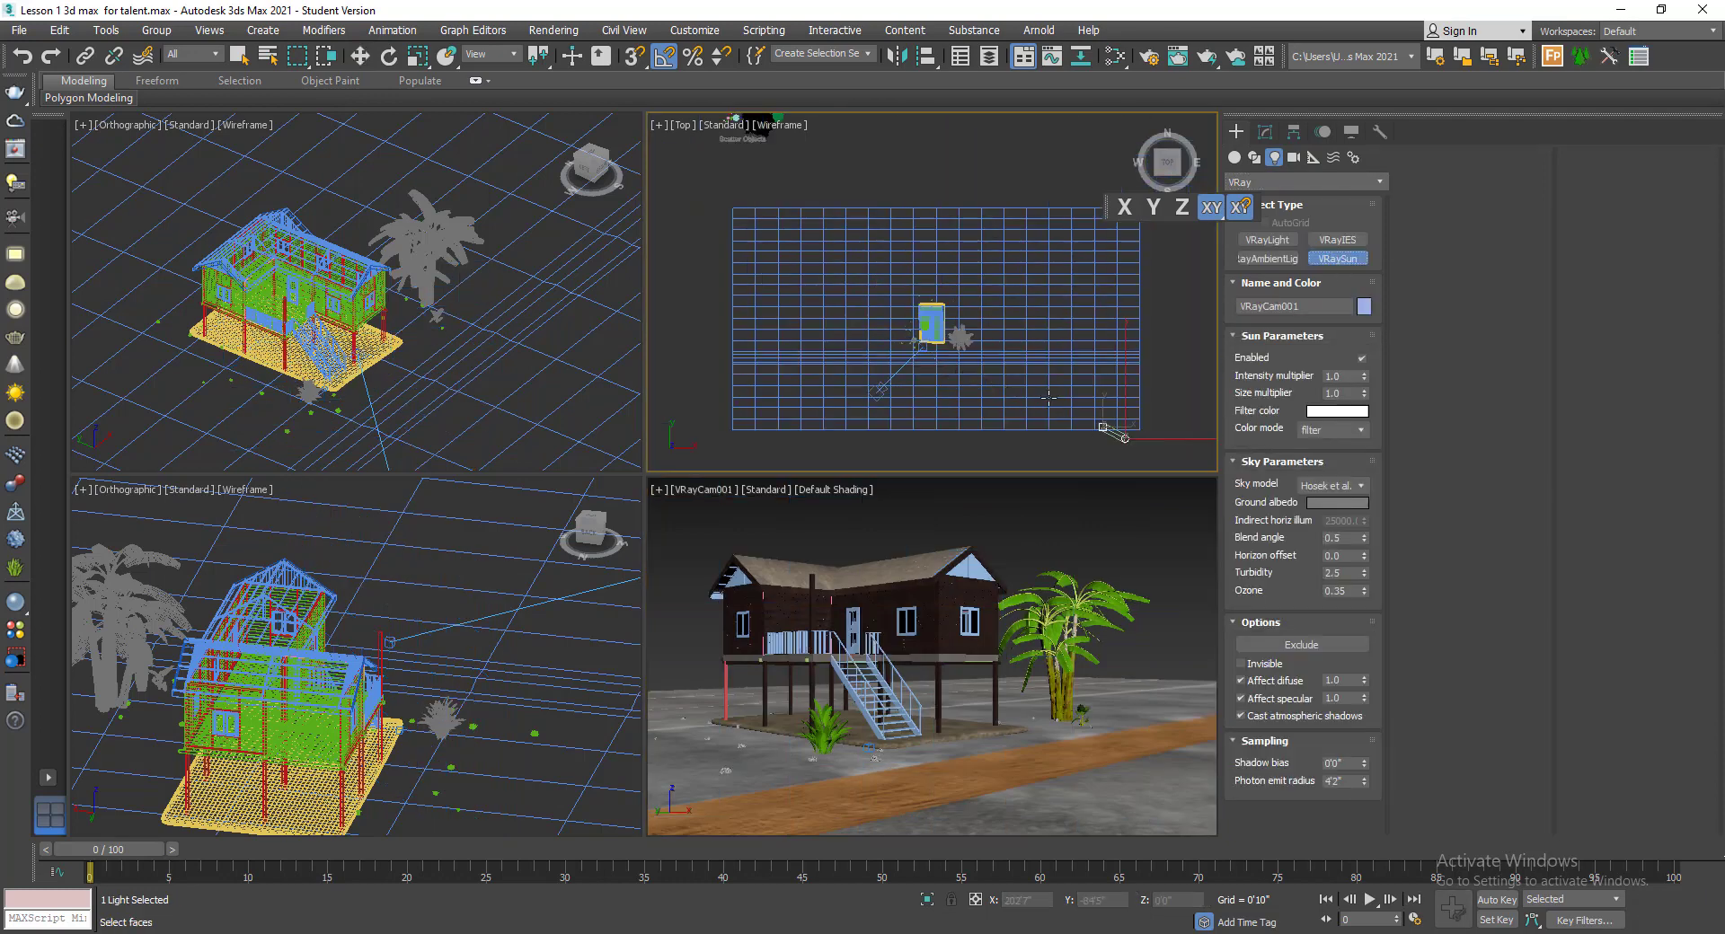
drag(957, 334, 1124, 439)
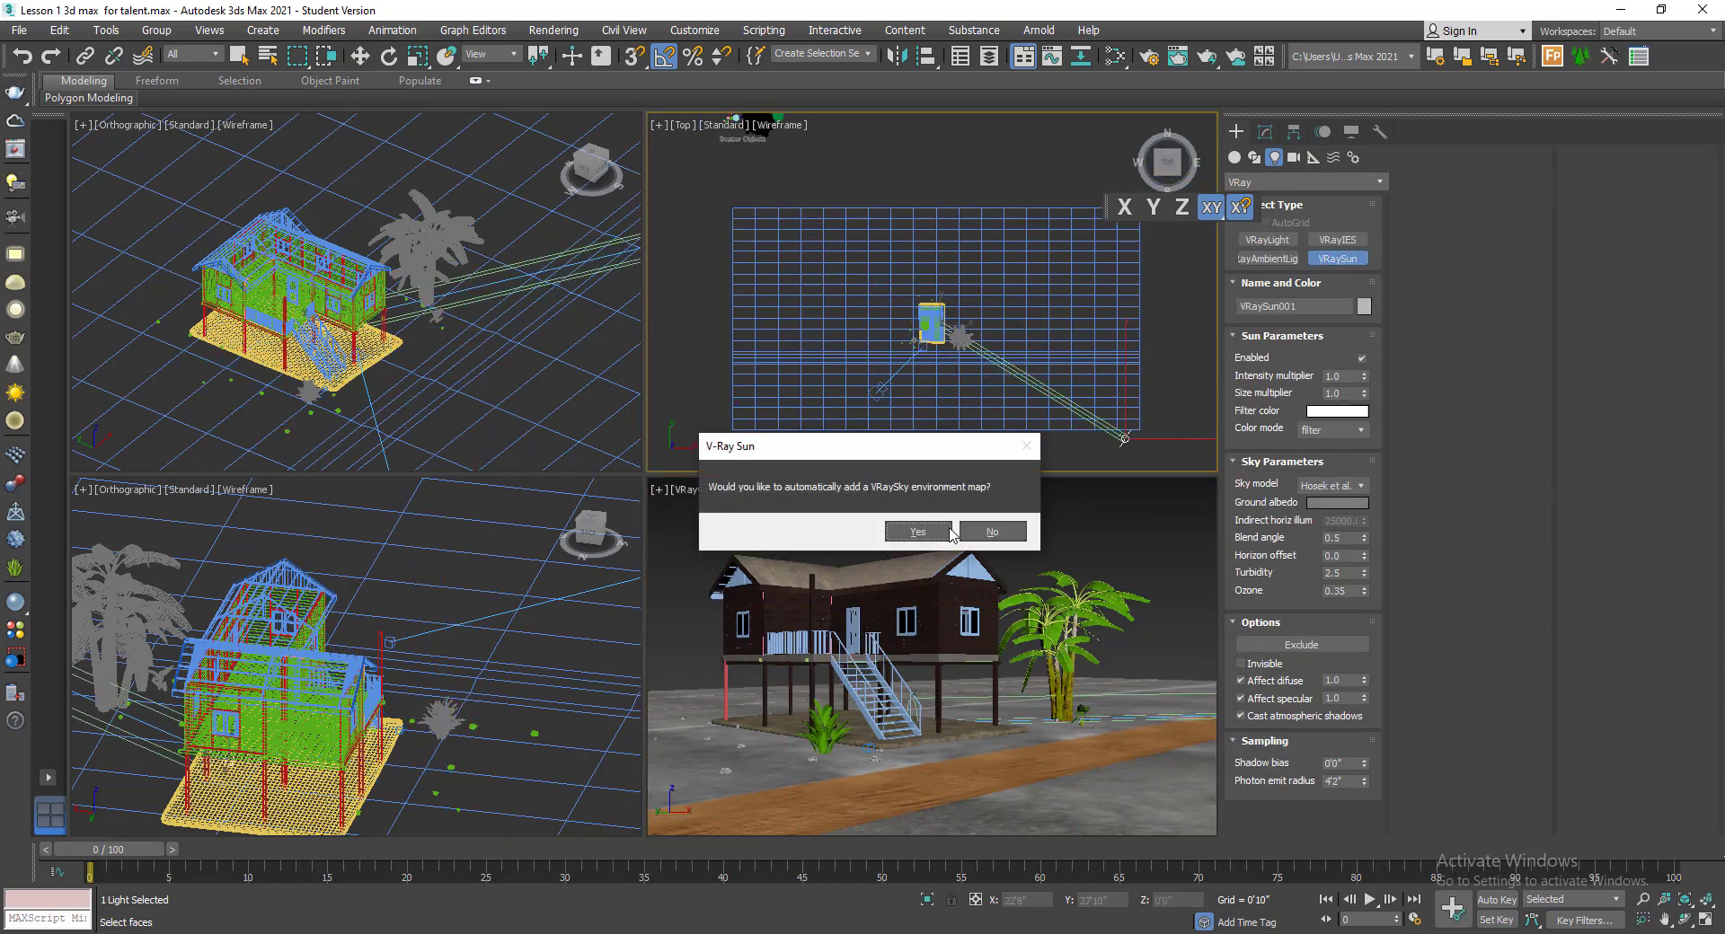
click(948, 534)
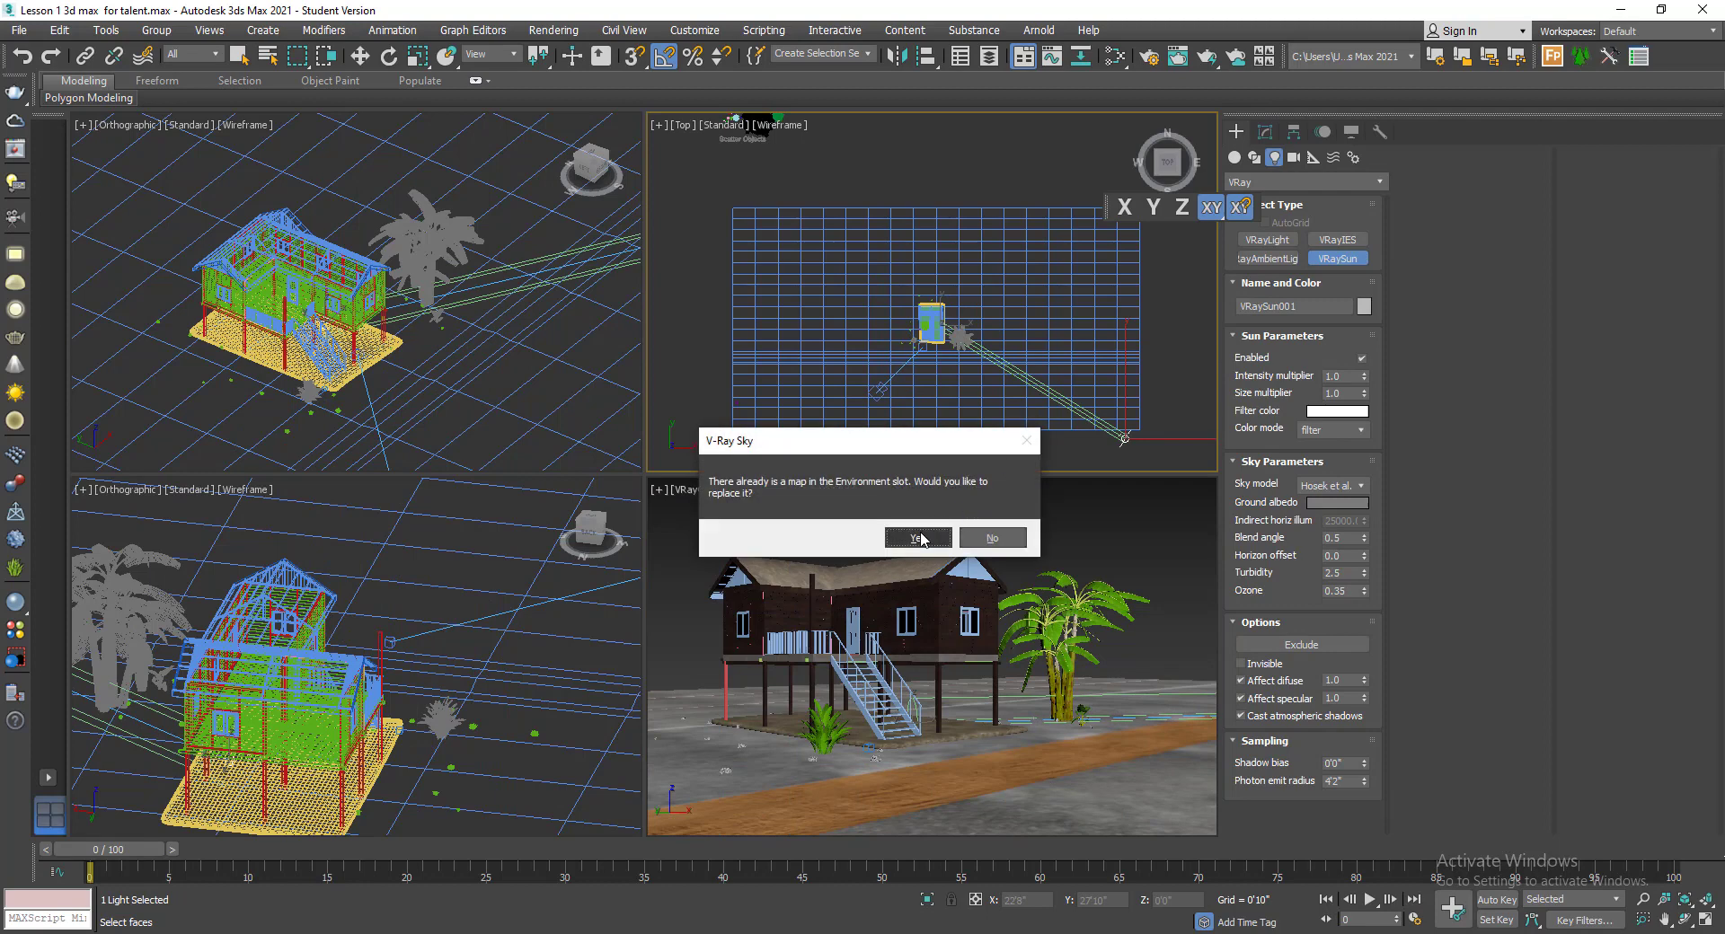
click(935, 538)
- Raise the VRaySun above the ground along Z to a height of about 142'9"
alt+middle_drag(952, 377, 1021, 370)
scroll(988, 345, down, 3)
right_click(1004, 352)
scroll(1034, 380, up, 2)
drag(982, 356, 965, 311)
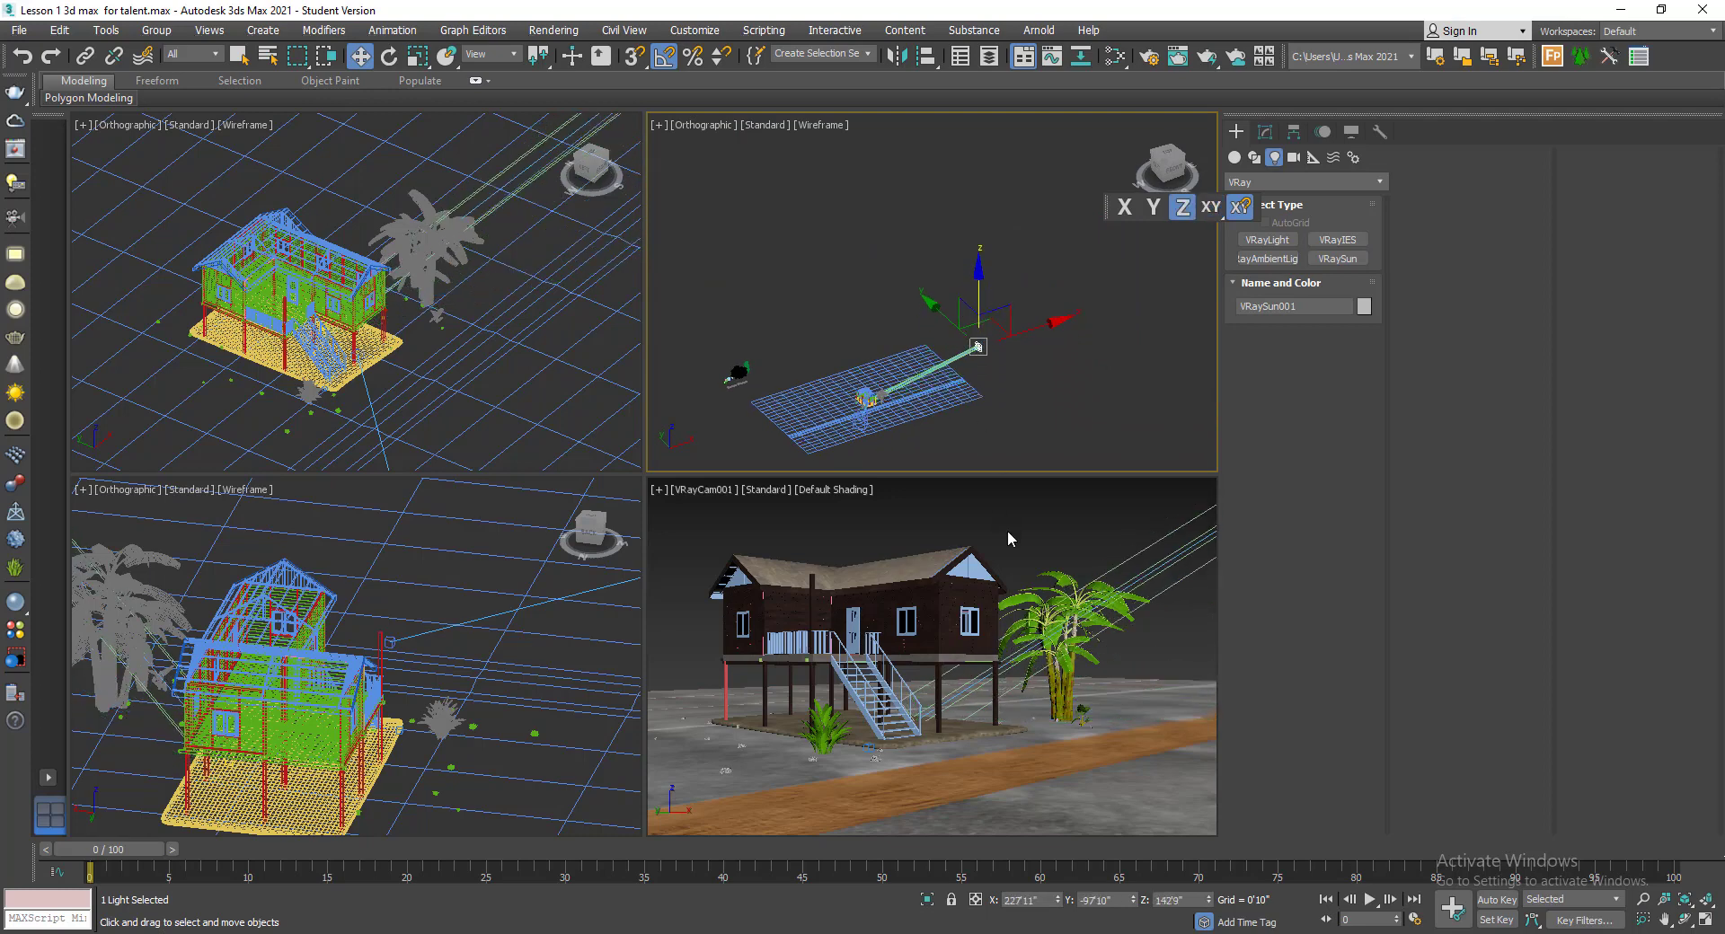
- Expand the V-Ray global switches in the render setup and render the VRayCam001 view
right_click(1009, 531)
key(F10)
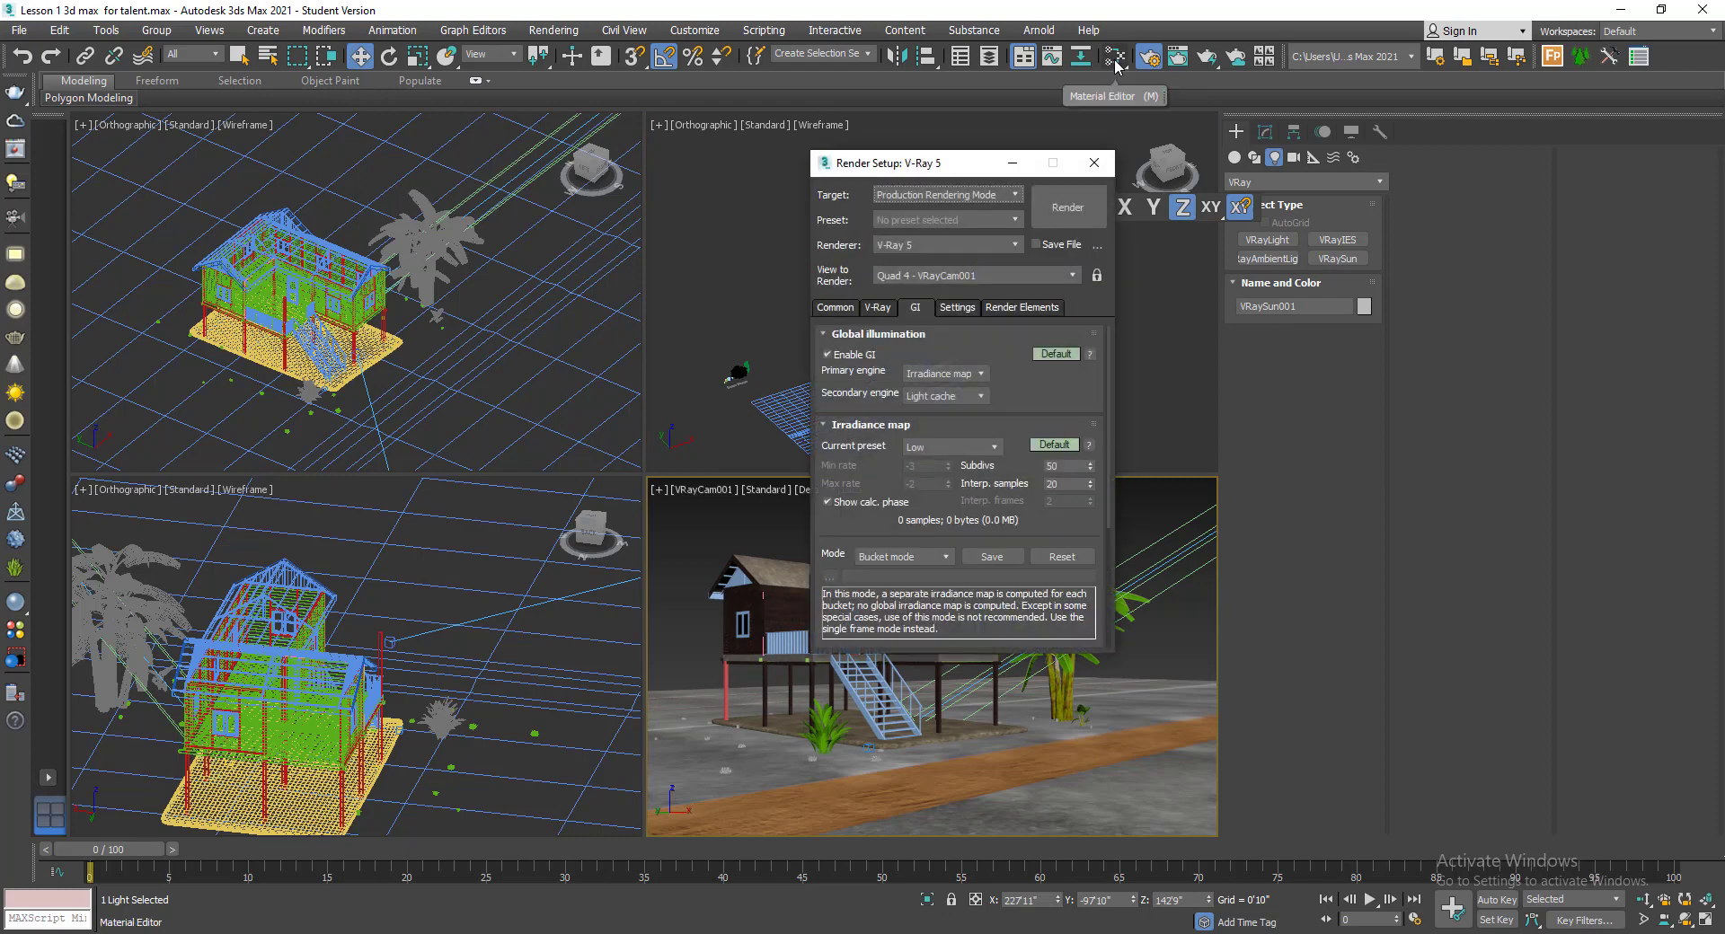
click(879, 310)
click(871, 374)
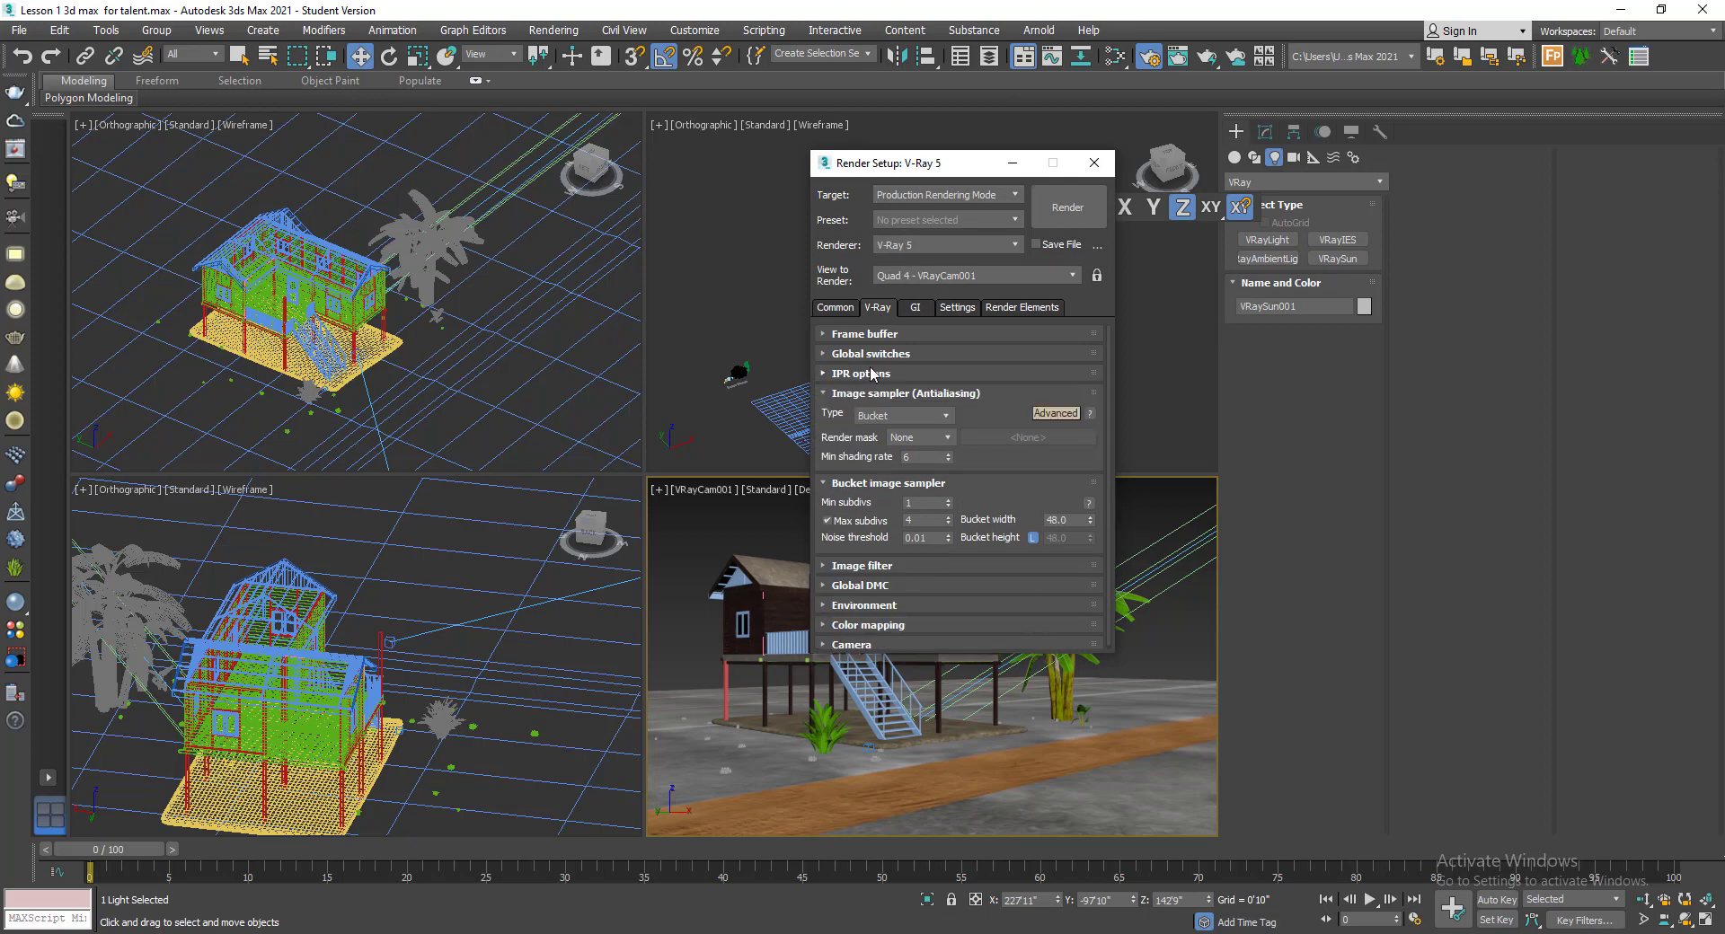
click(878, 355)
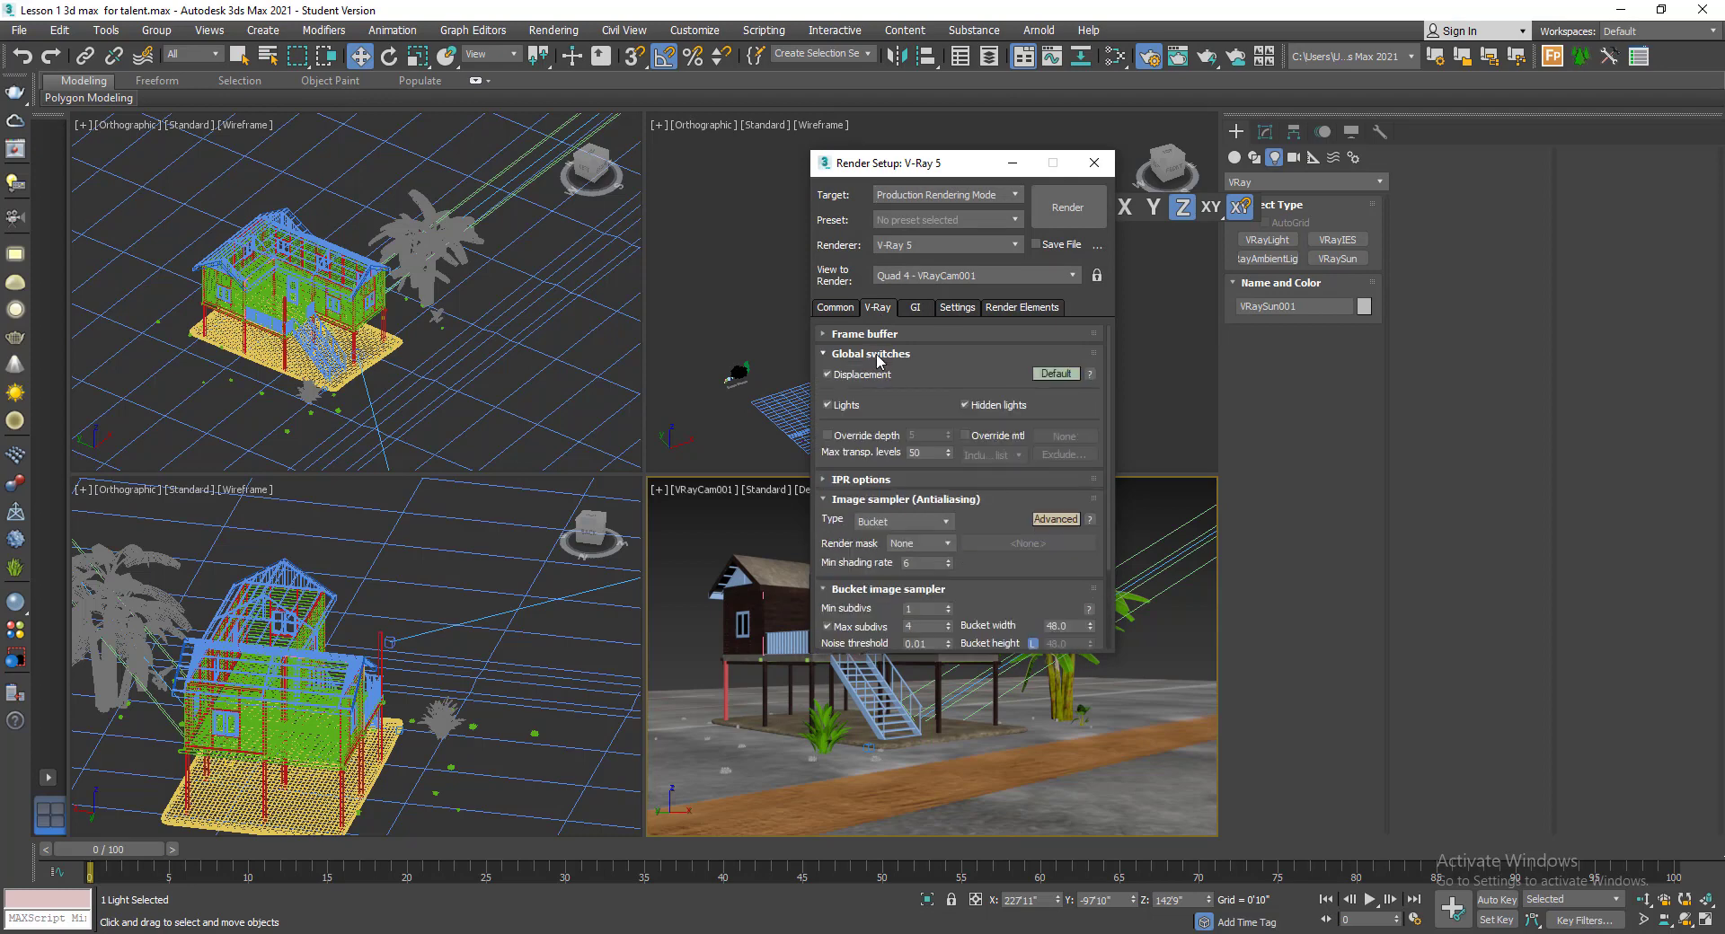
click(1070, 206)
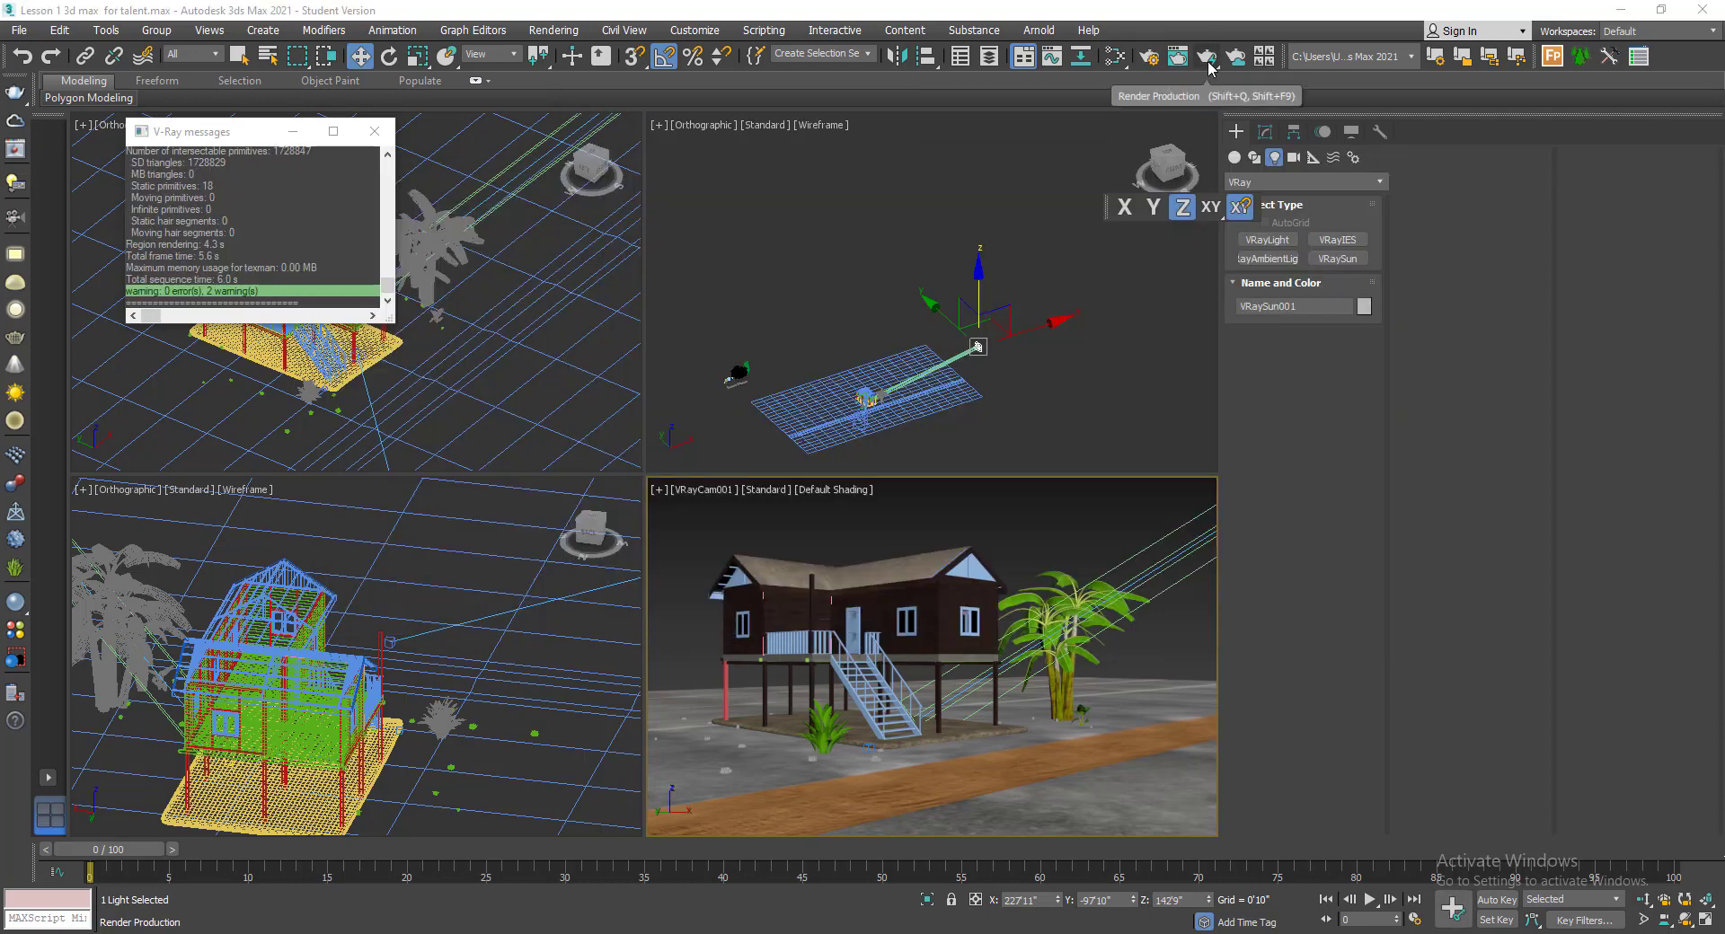
- Render the camera view again and enlarge the V-Ray Frame Buffer window to inspect the house
click(1207, 56)
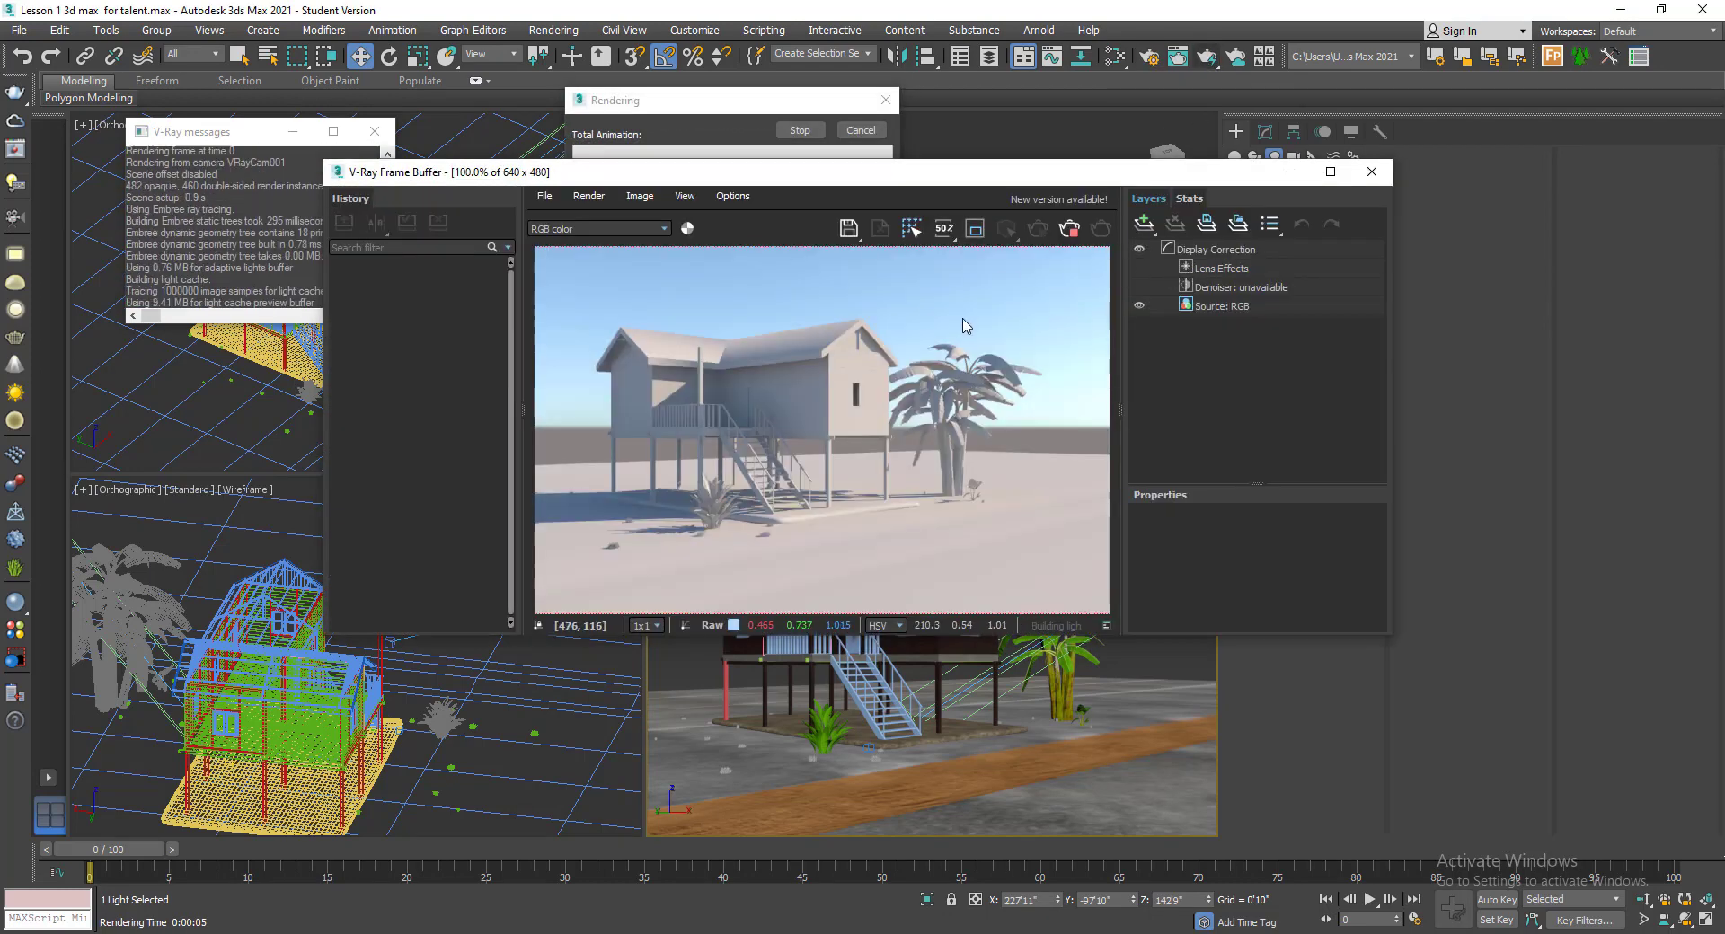
scroll(773, 361, up, 1)
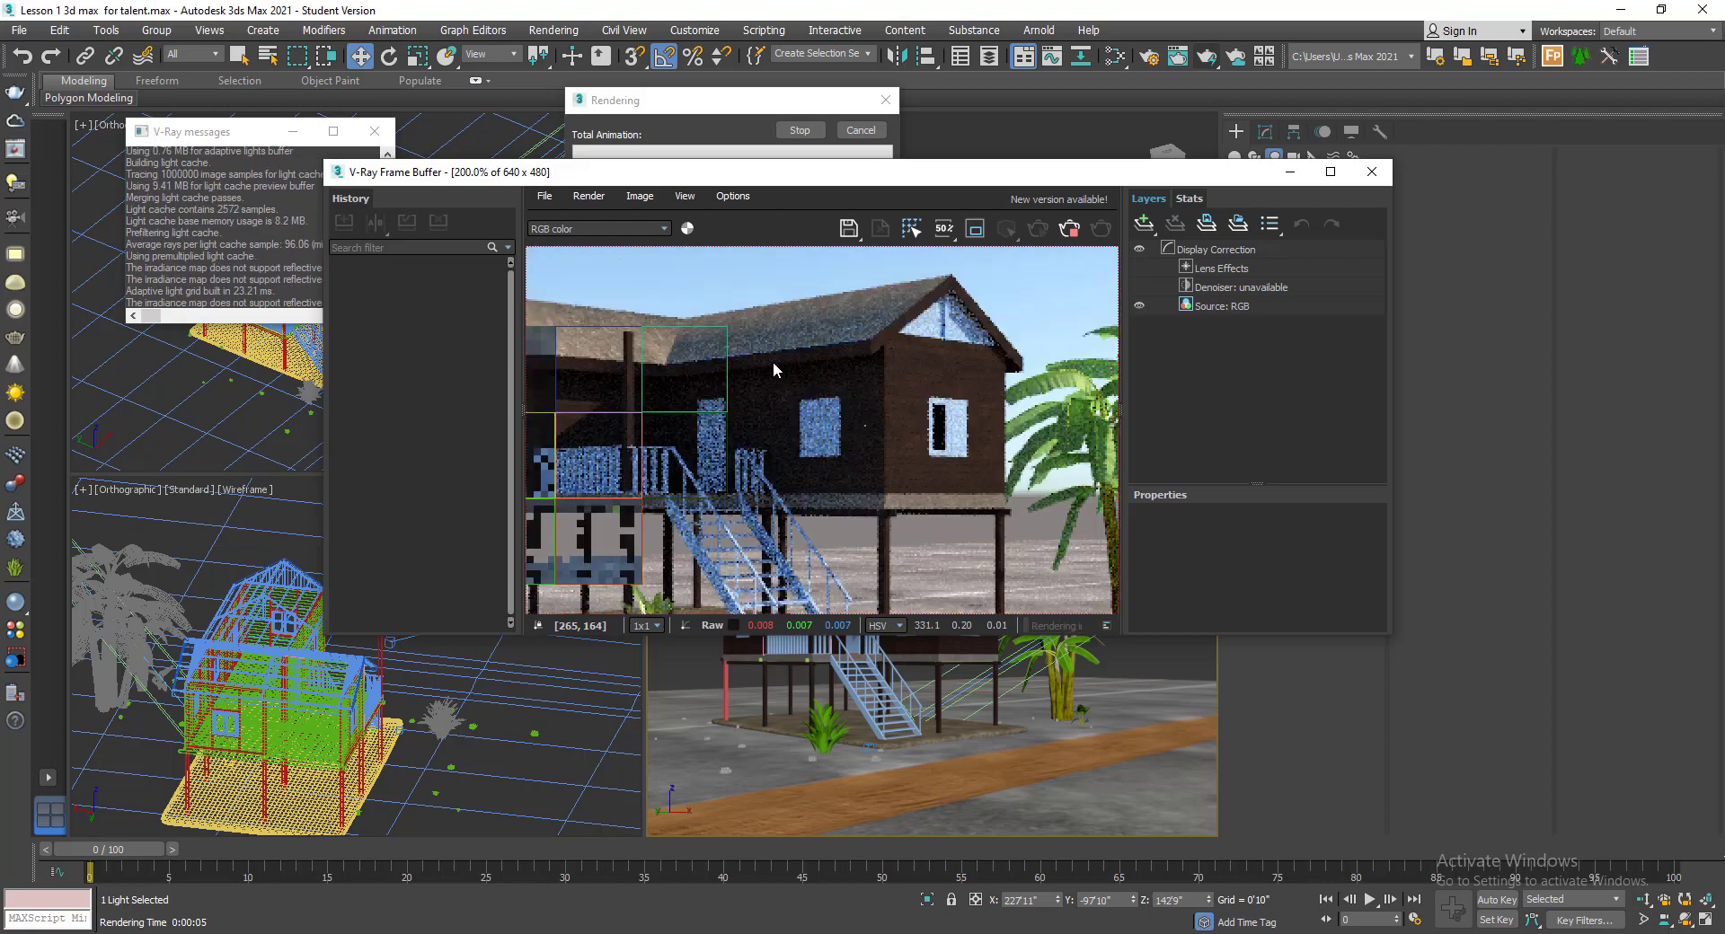
scroll(883, 370, down, 1)
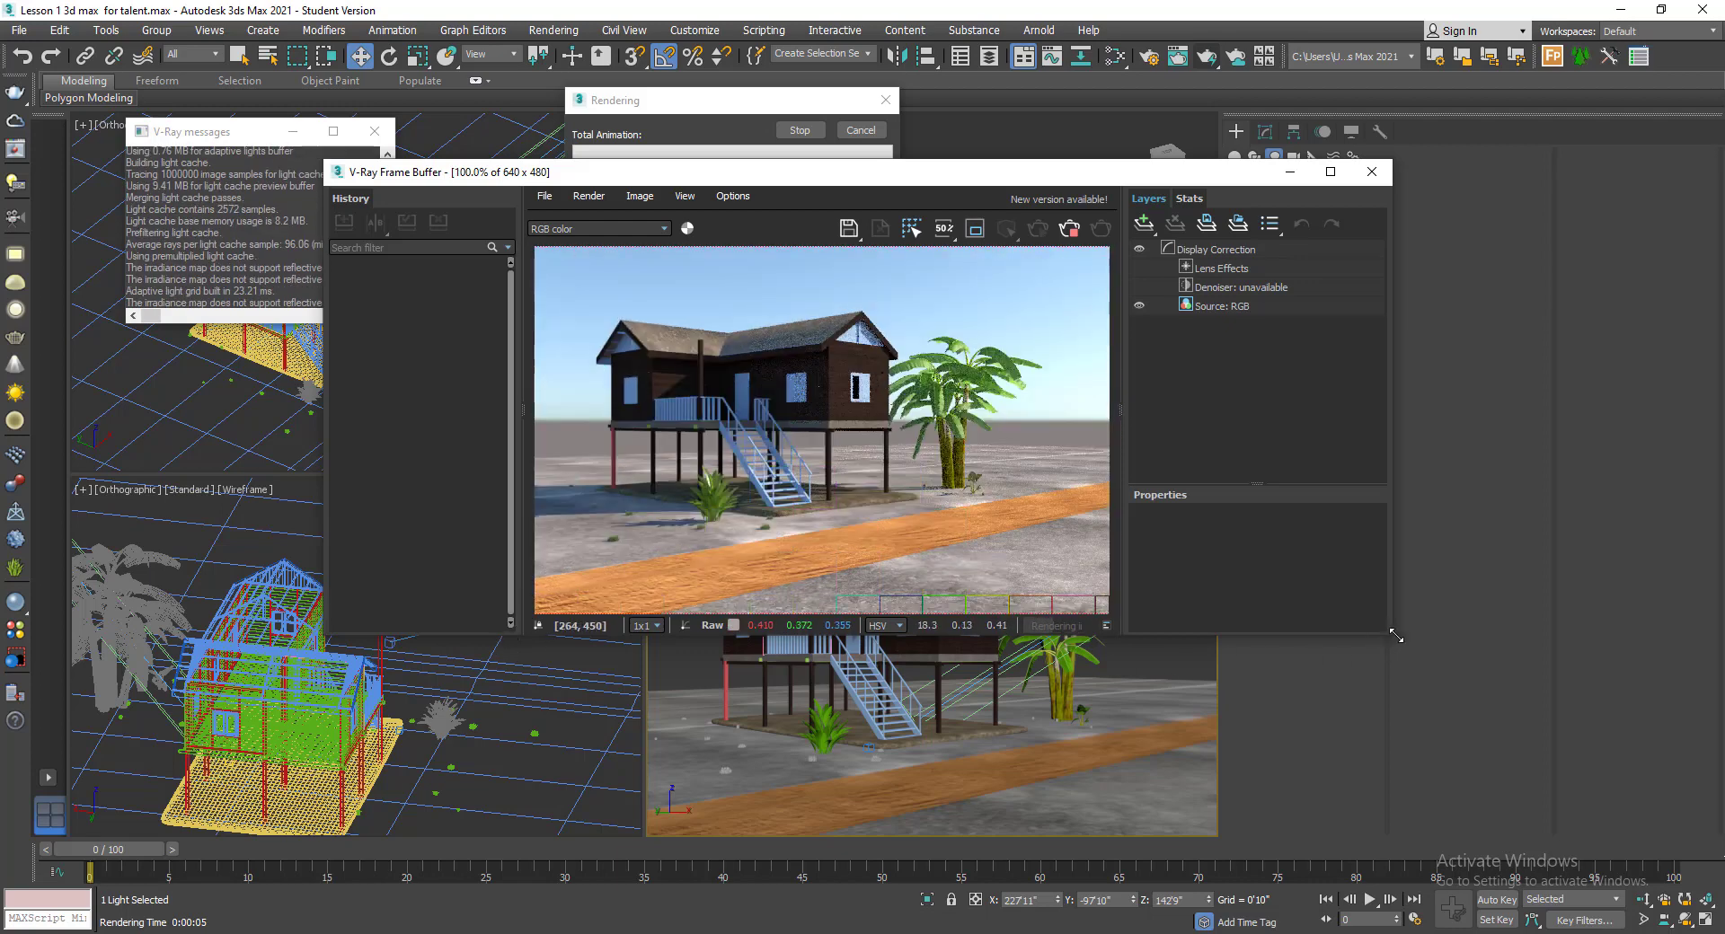
drag(1388, 635, 1513, 821)
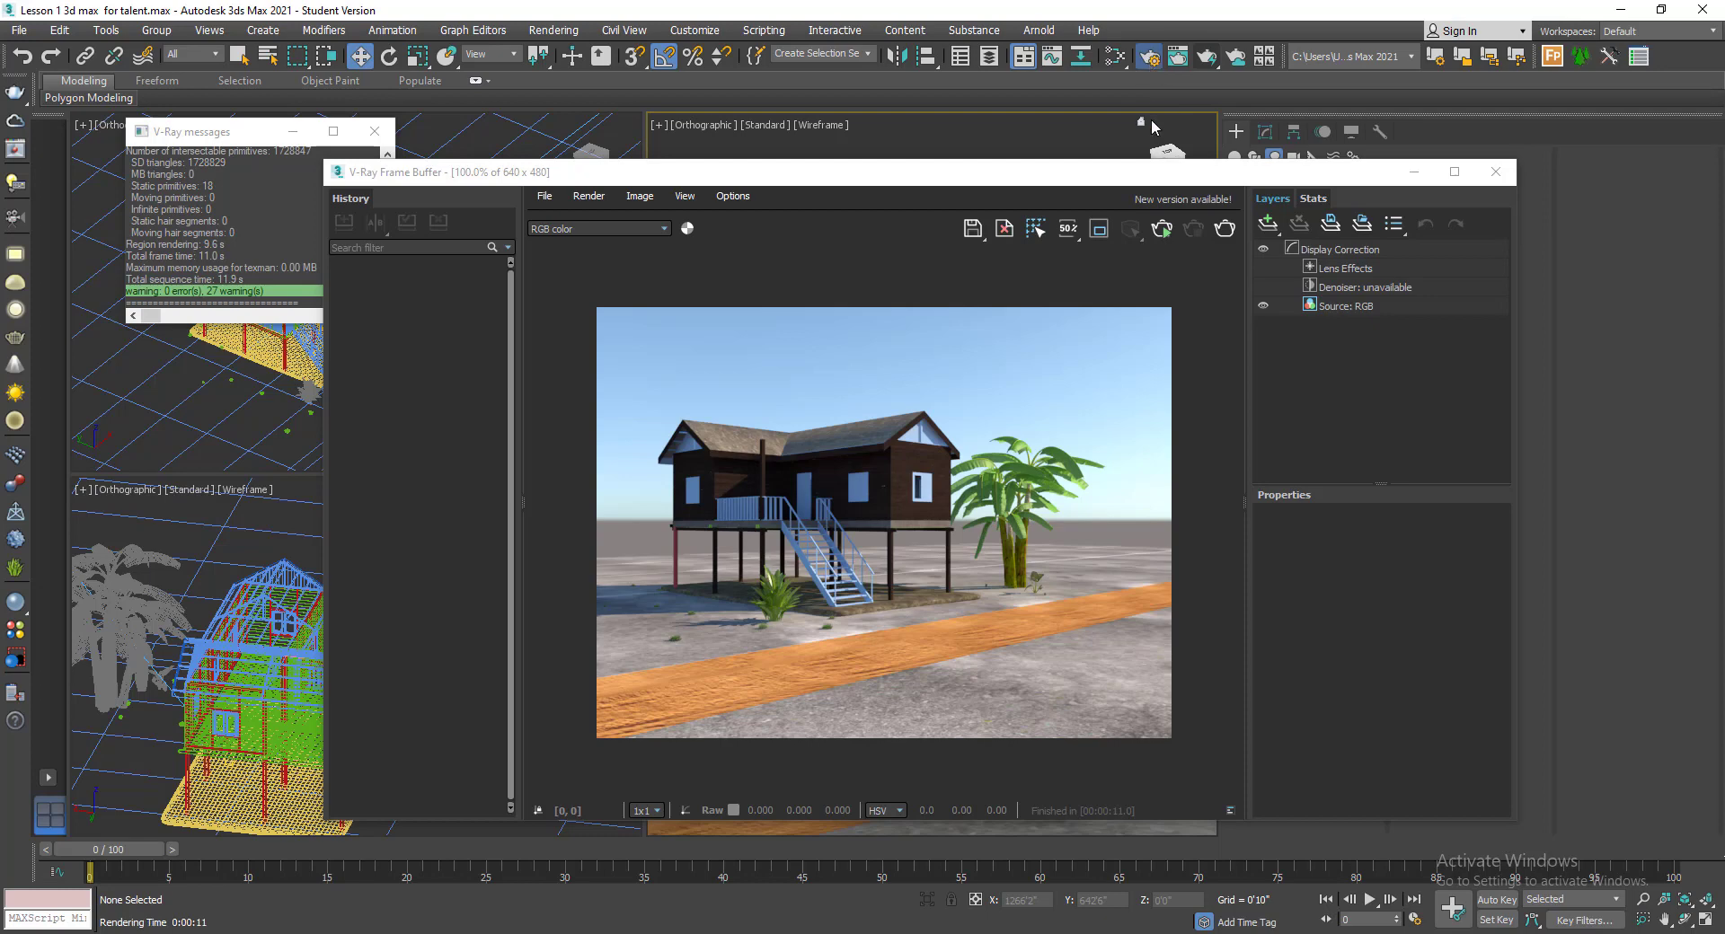
- Lock the image aspect ratio and set the render output width to 1900
click(1100, 230)
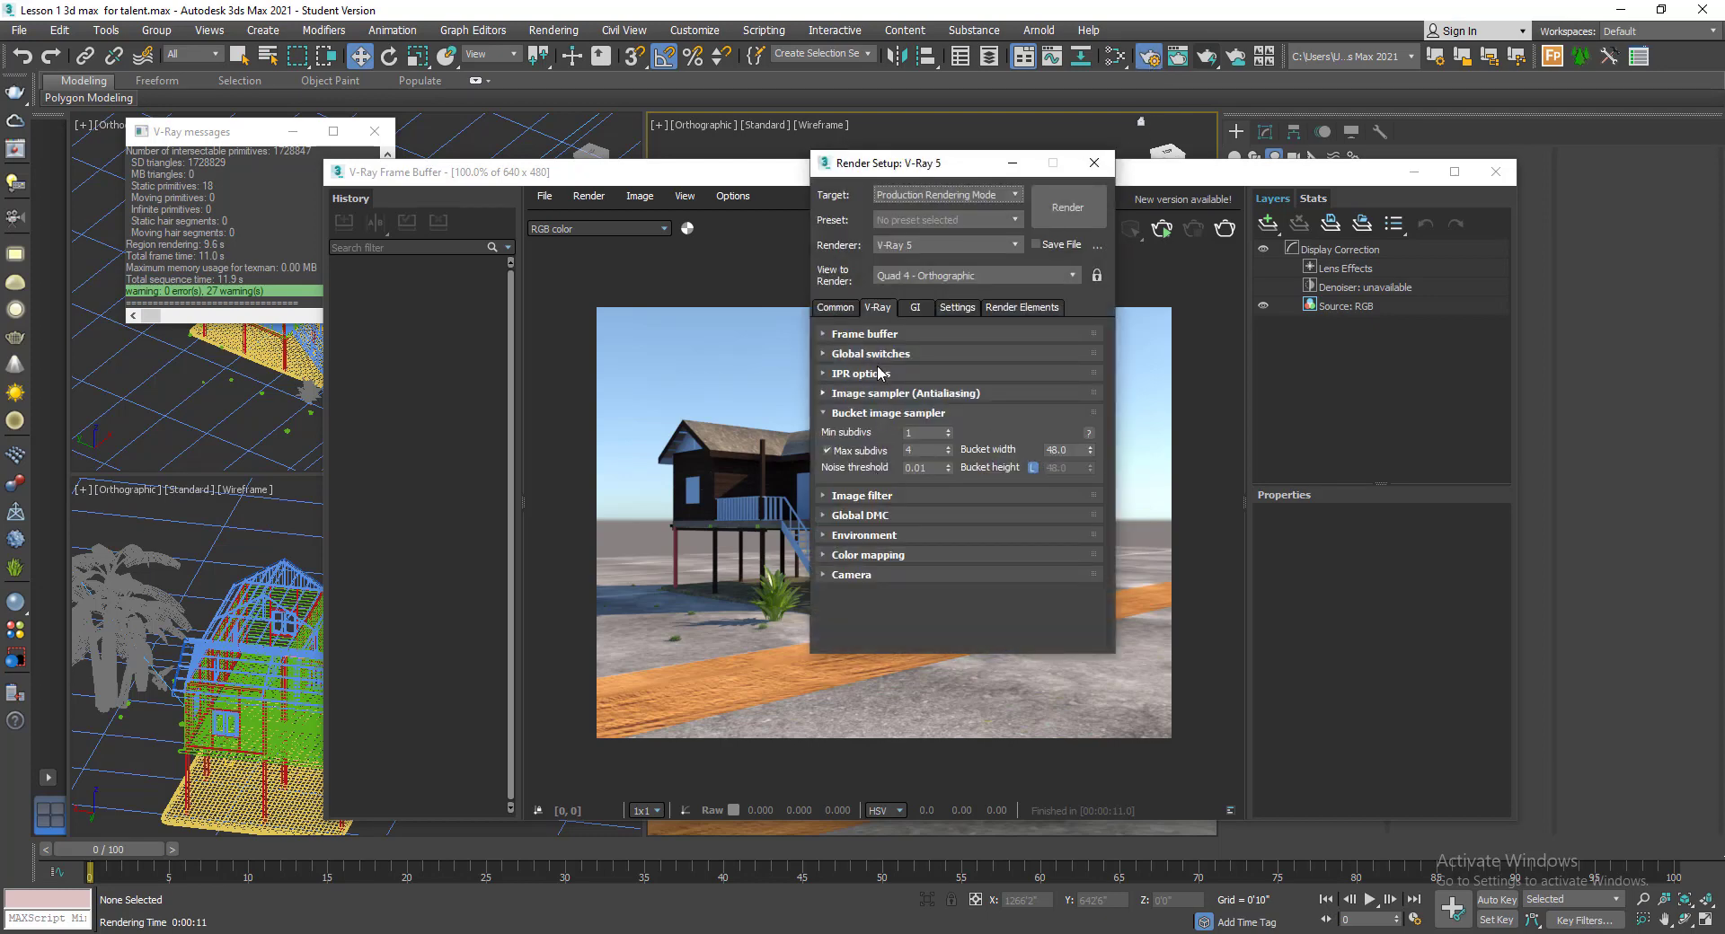
click(834, 307)
click(946, 604)
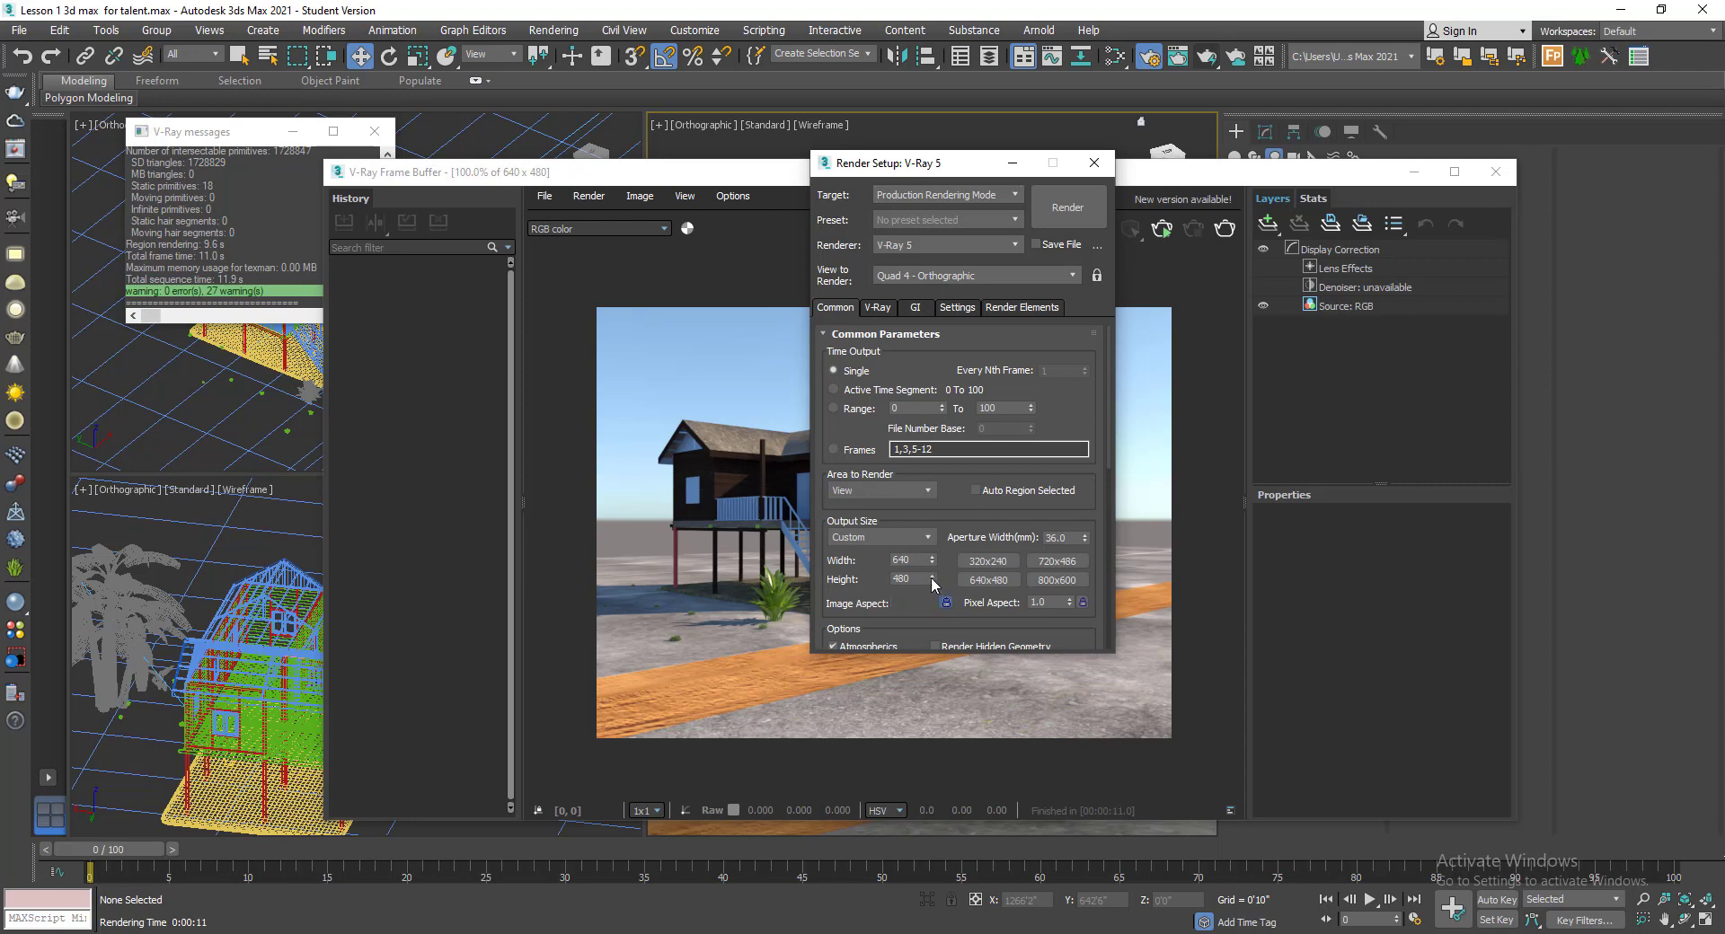
text(1900)
key(Return)
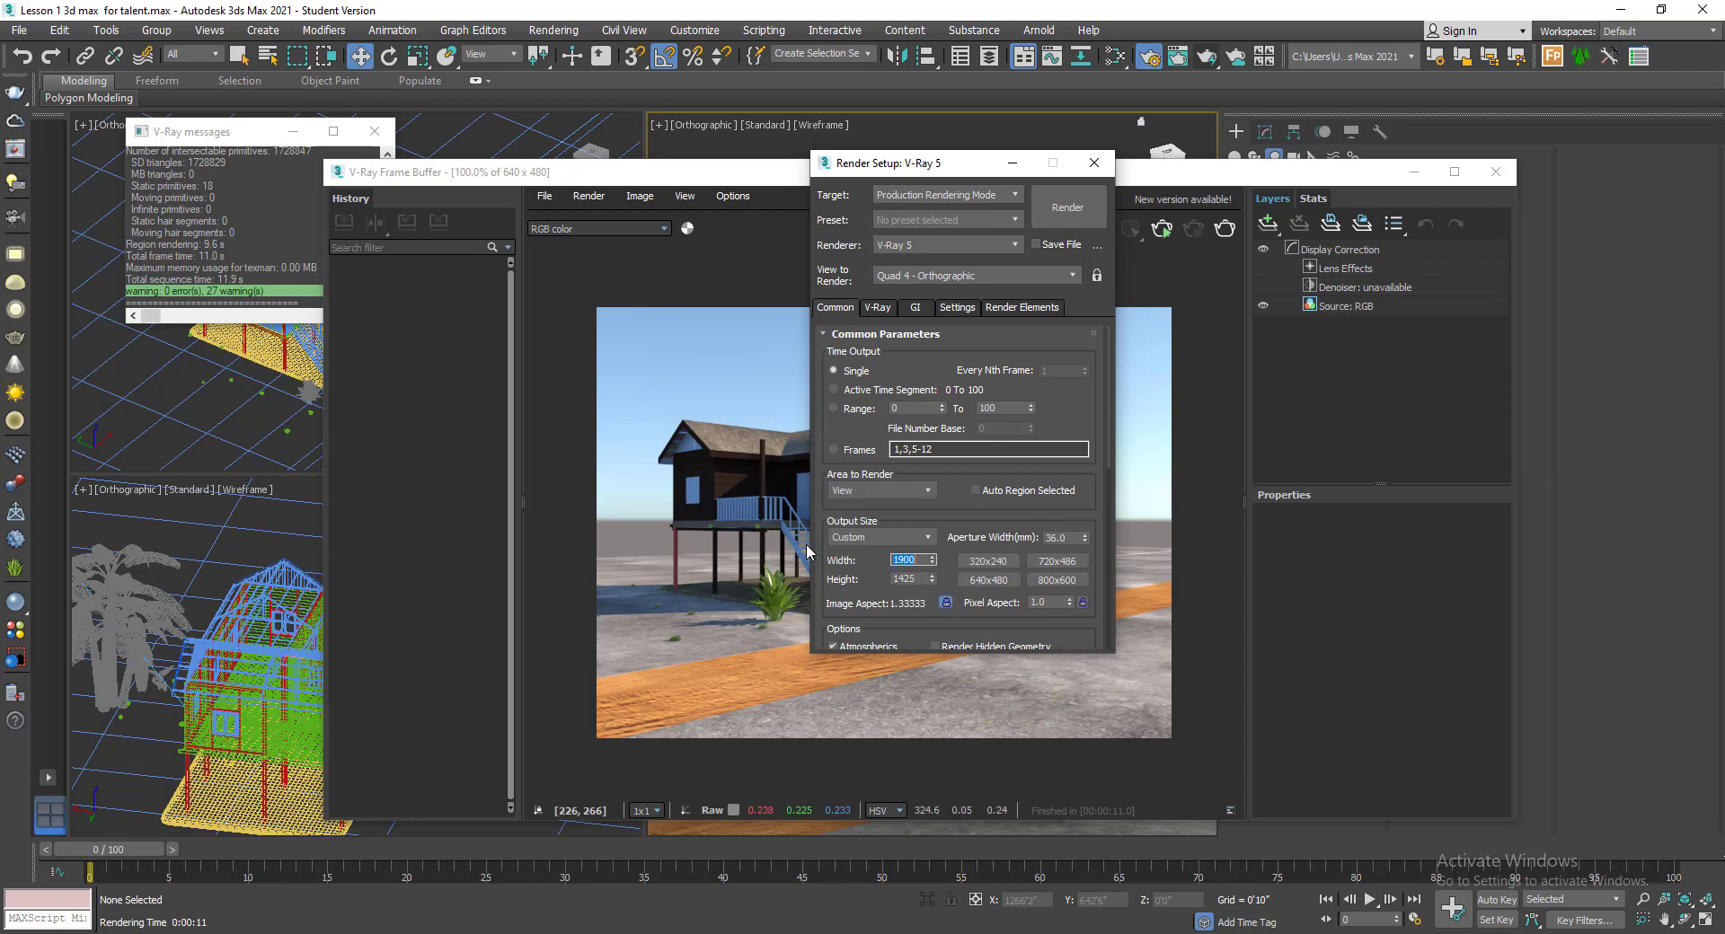
- Set the bucket image sampler's maximum subdivisions to 8
click(879, 307)
double_click(912, 449)
text(8)
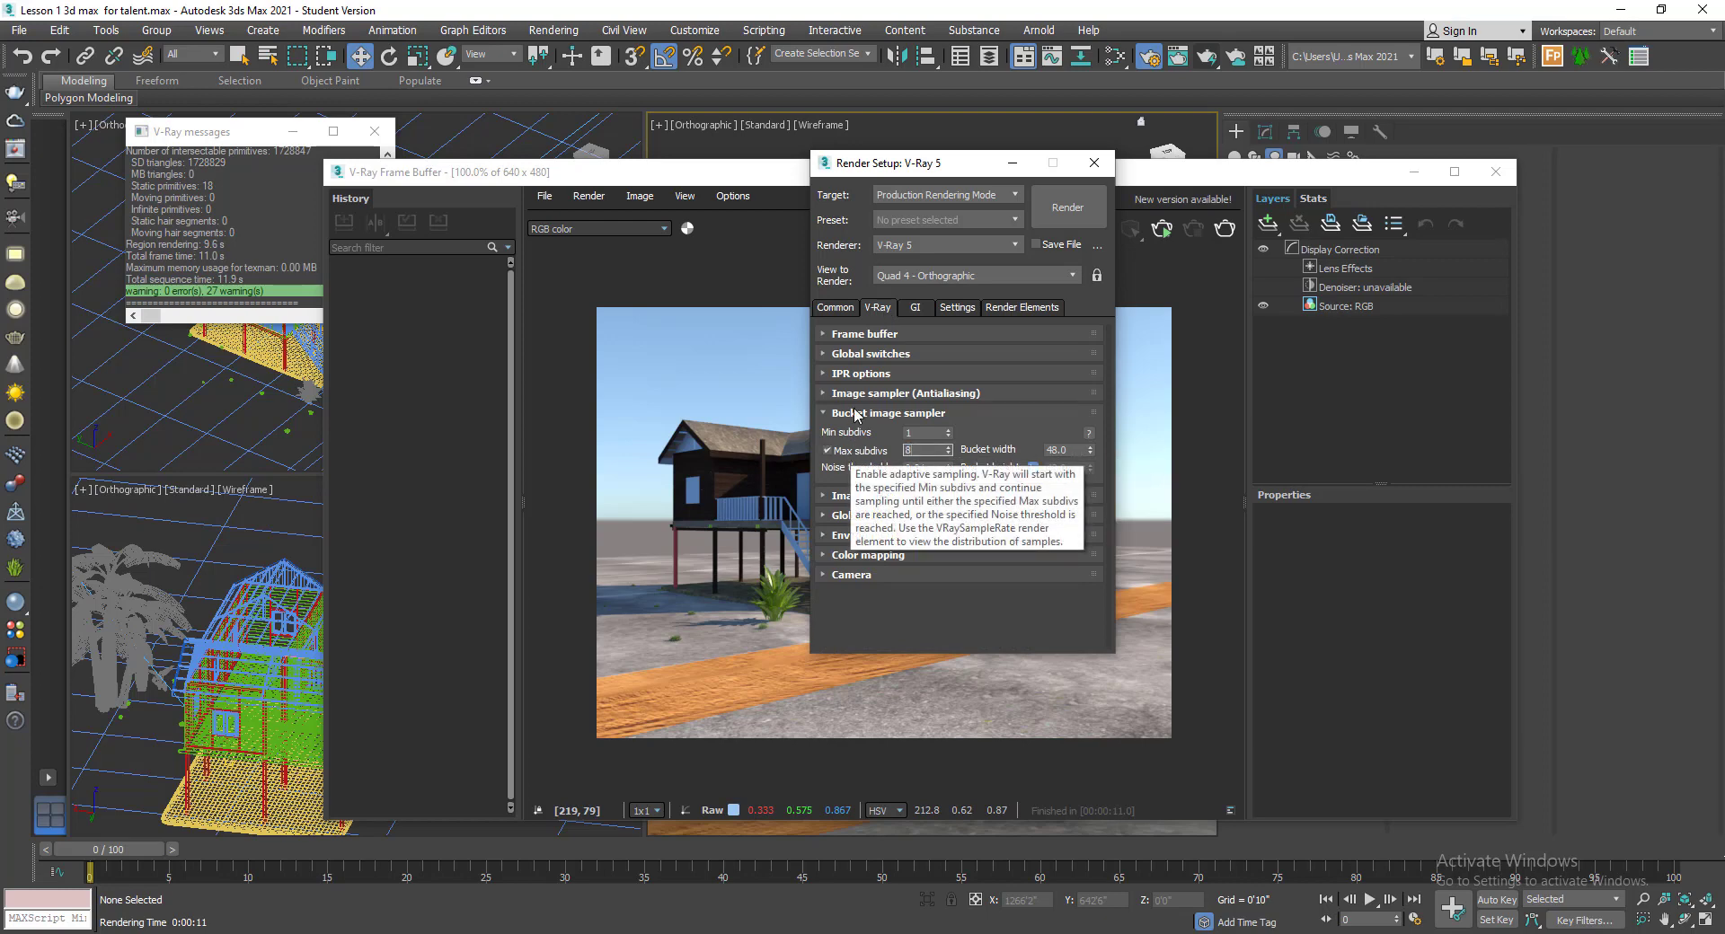
- Set the irradiance map preset to Medium and check the light cache settings
click(915, 307)
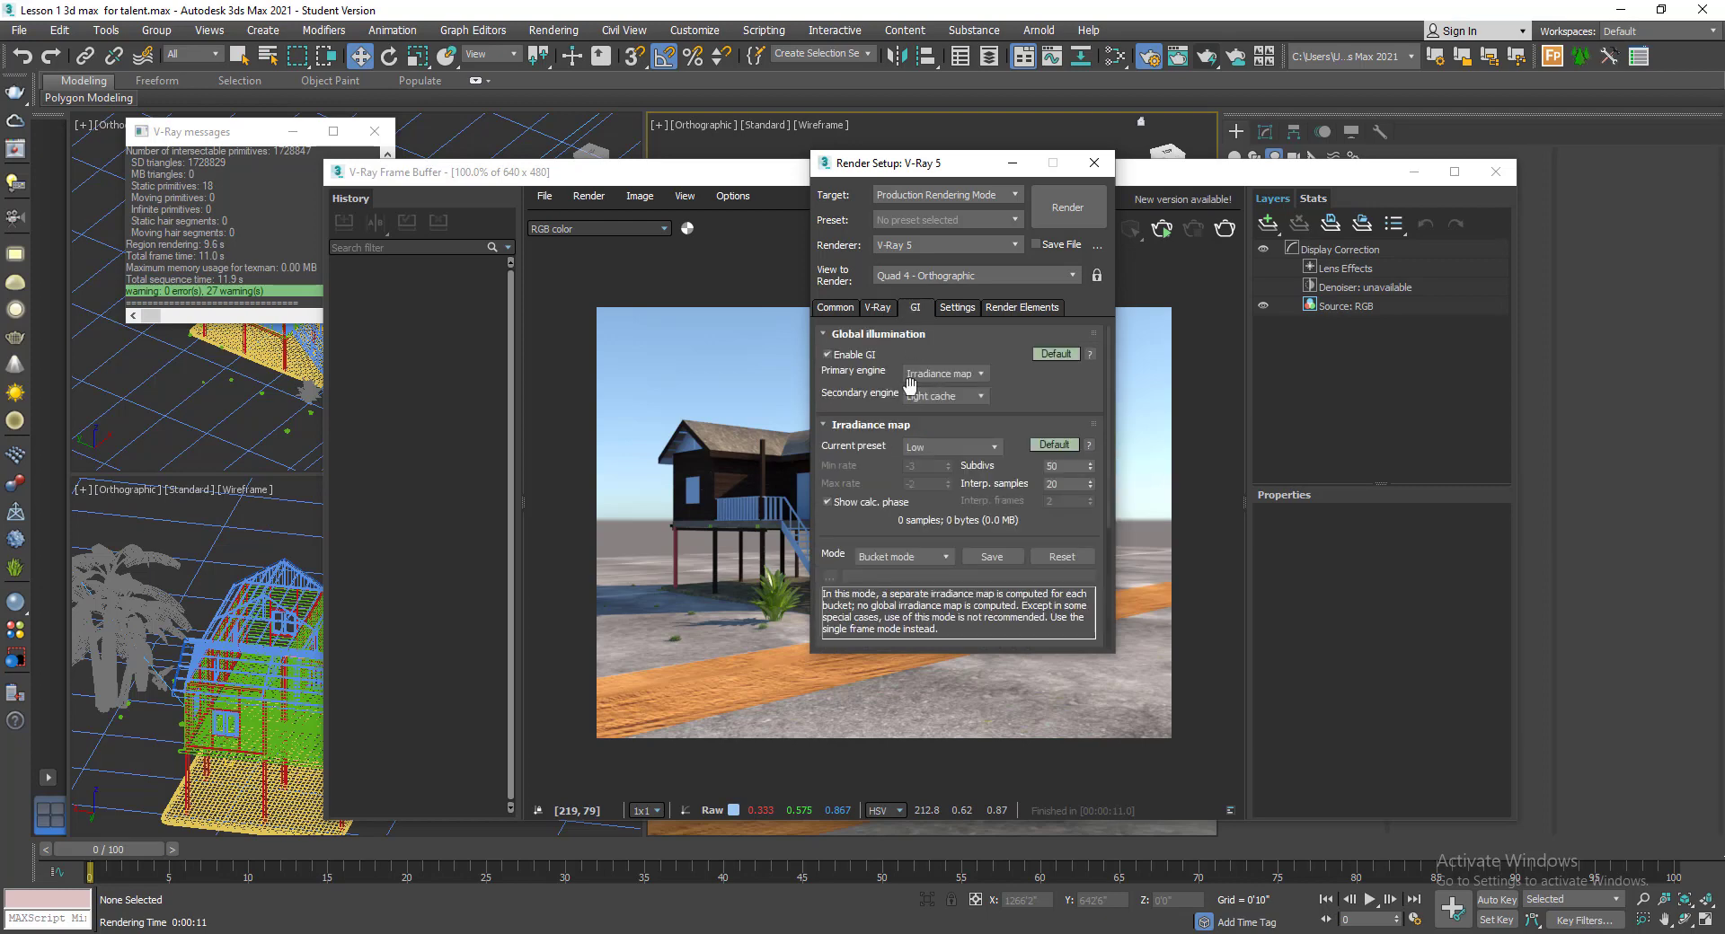
click(946, 450)
click(925, 498)
click(876, 427)
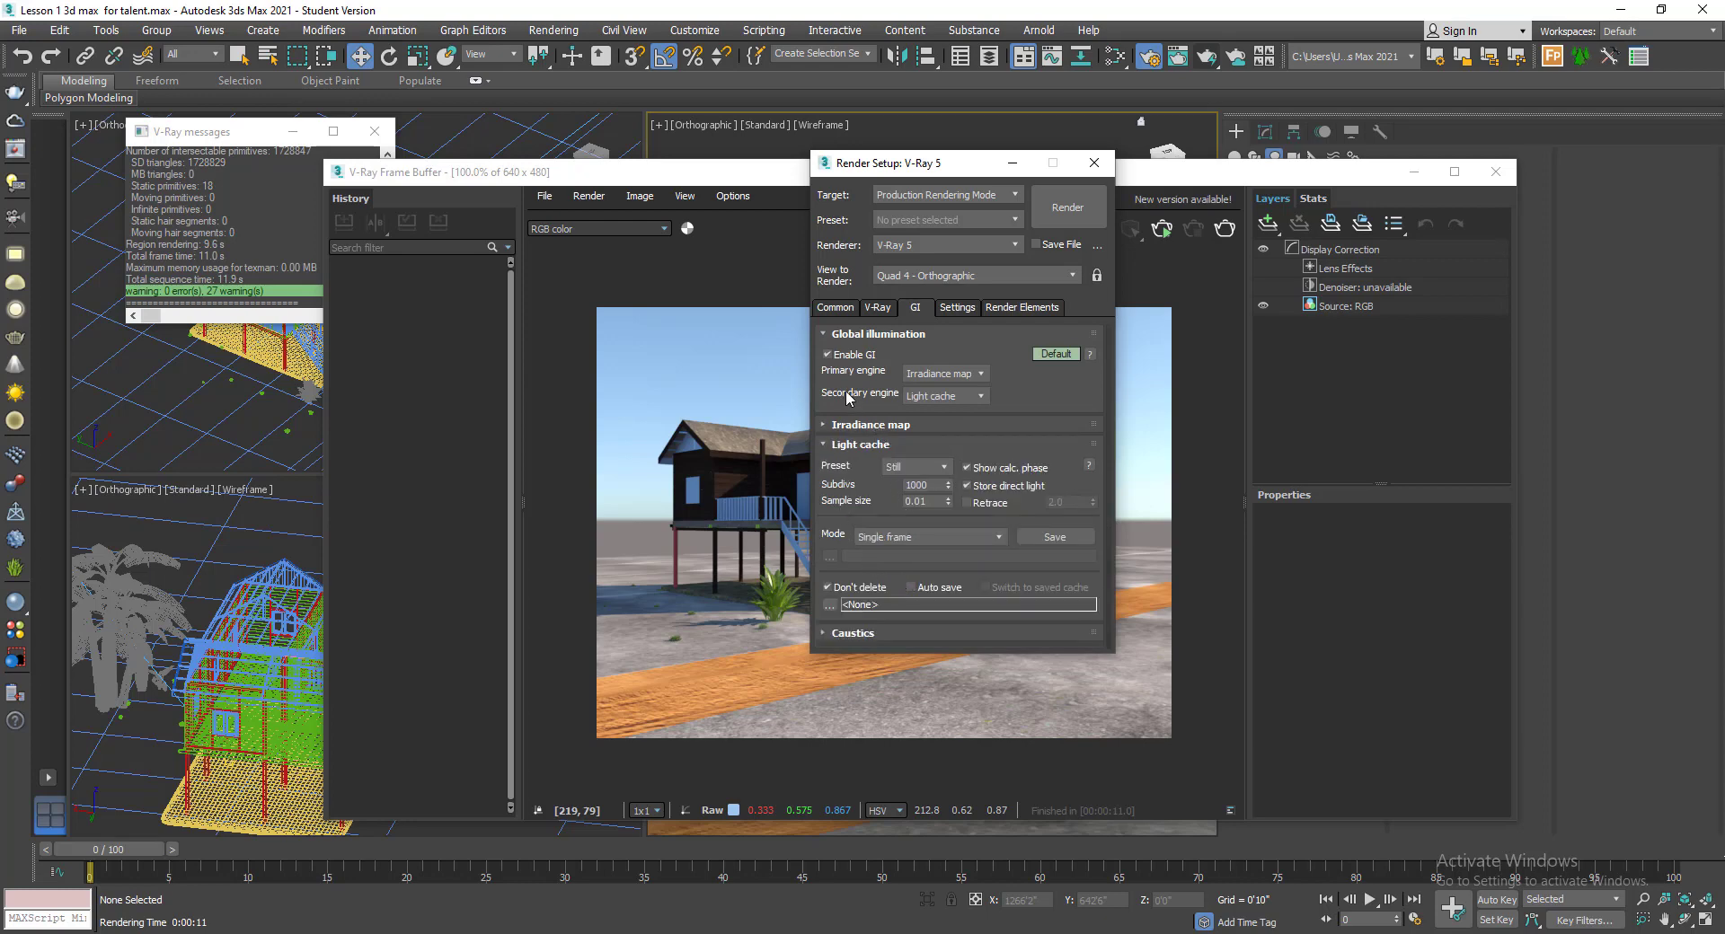
click(897, 423)
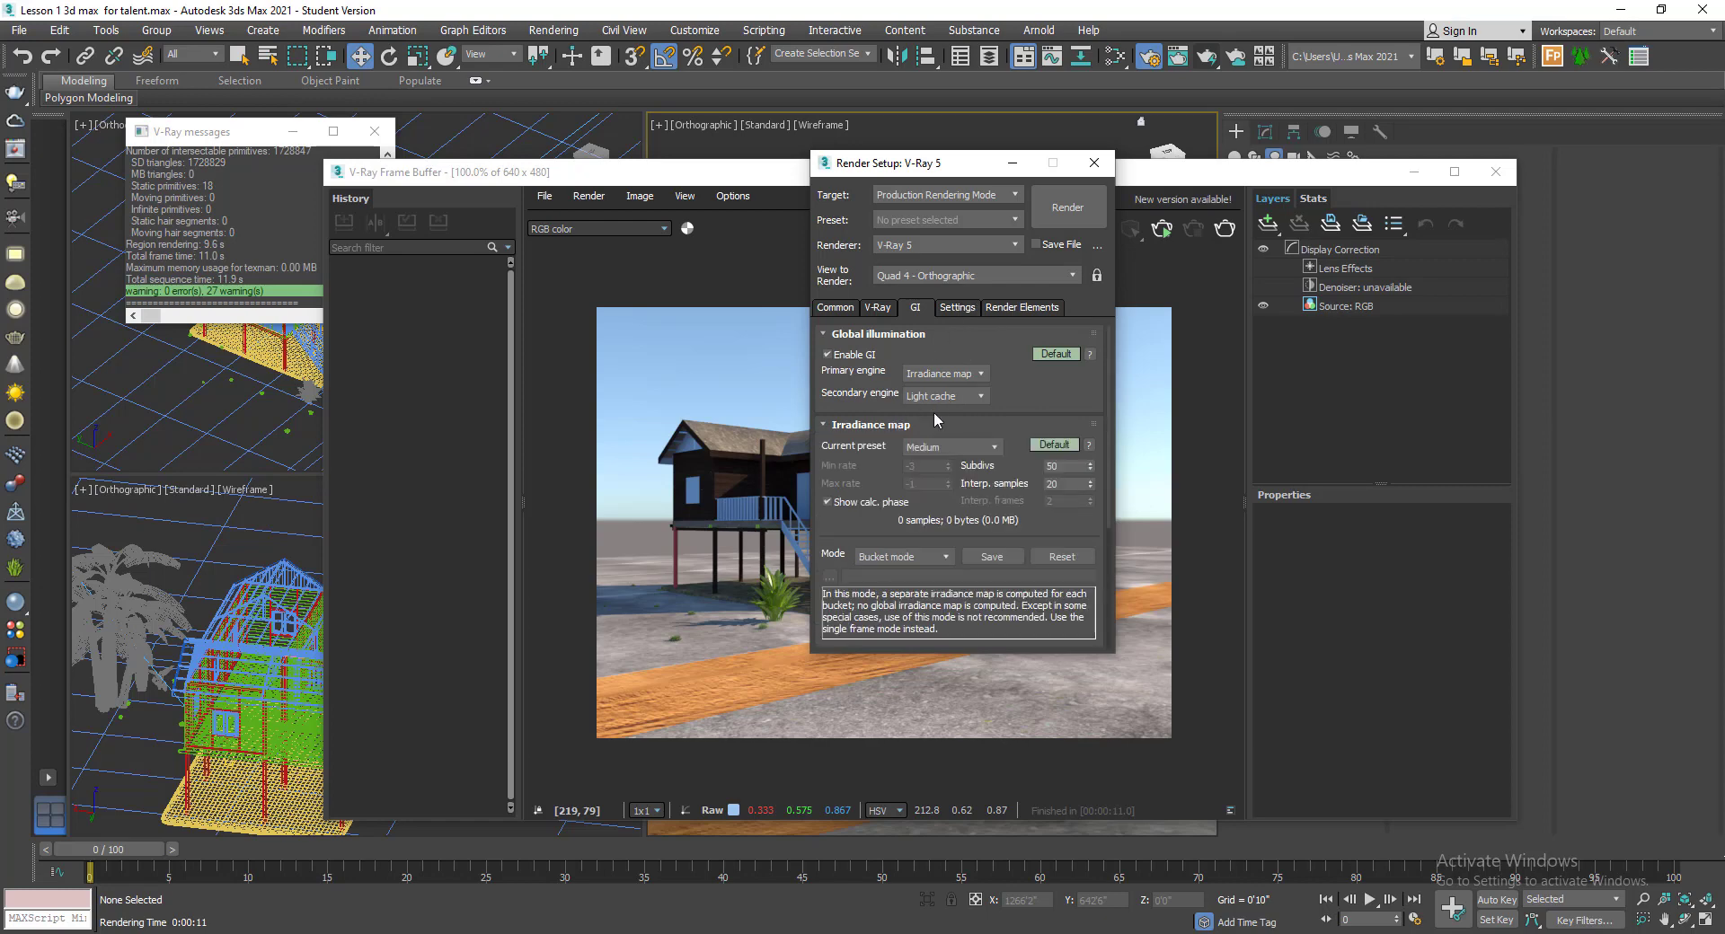
- Enable ambient occlusion in the advanced global illumination settings and inspect the rendered house walls up close
click(1058, 352)
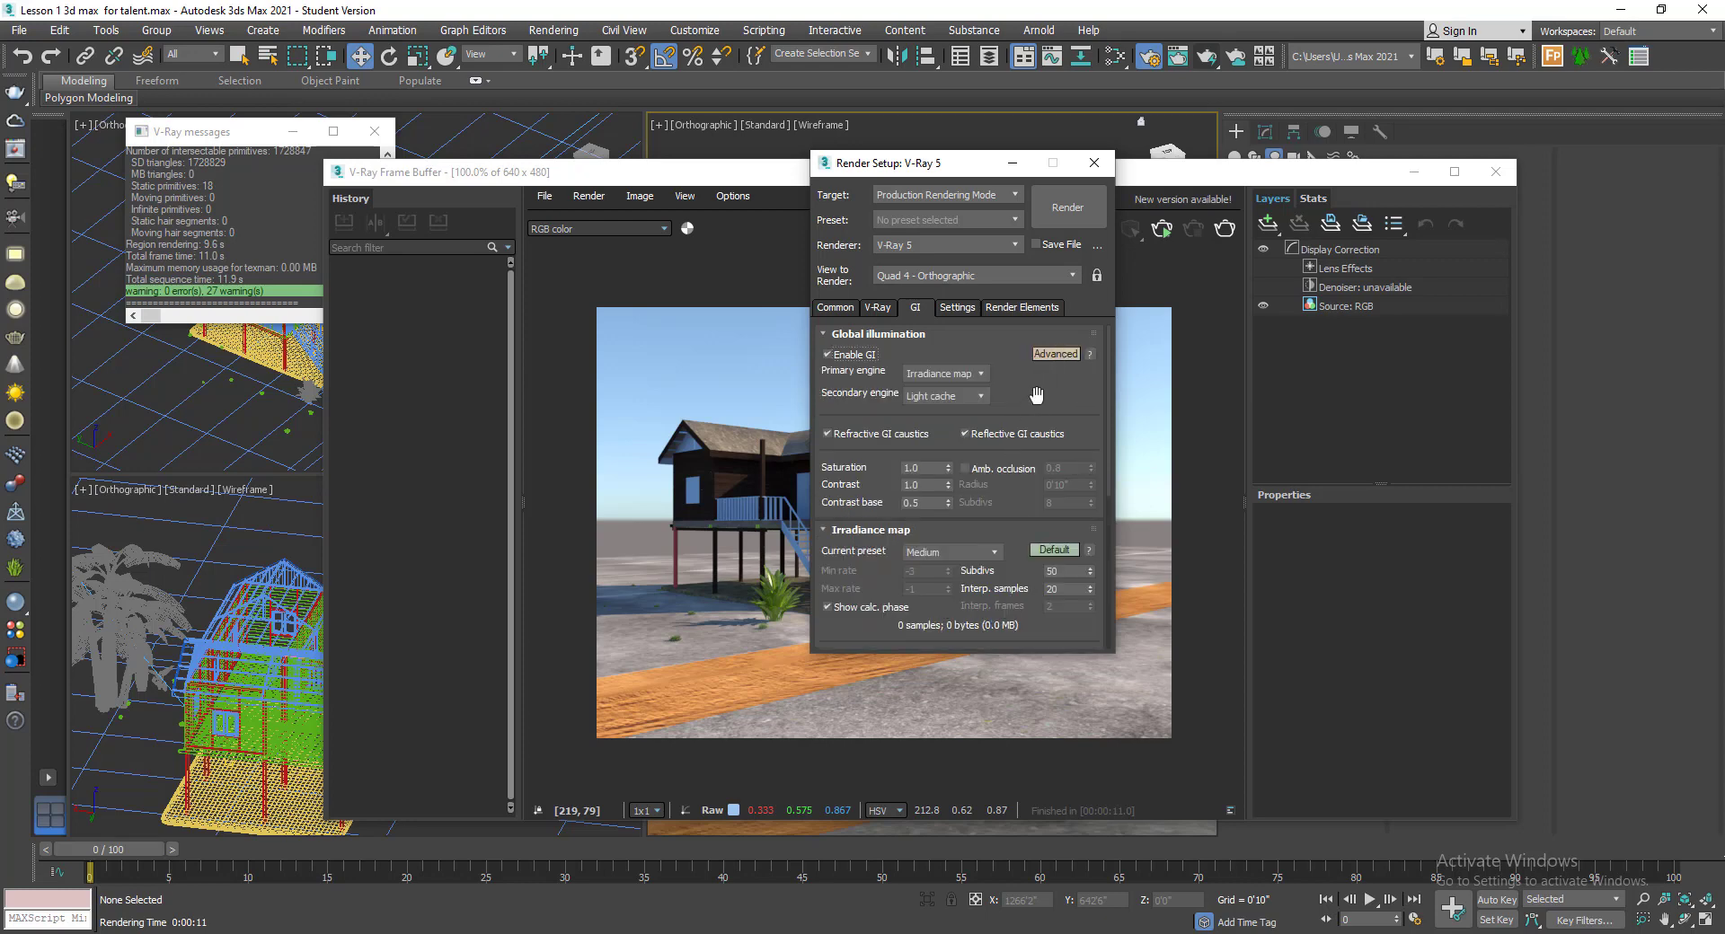
mouse_move(1030, 434)
mouse_down()
mouse_move(1039, 394)
mouse_move(1029, 447)
mouse_up()
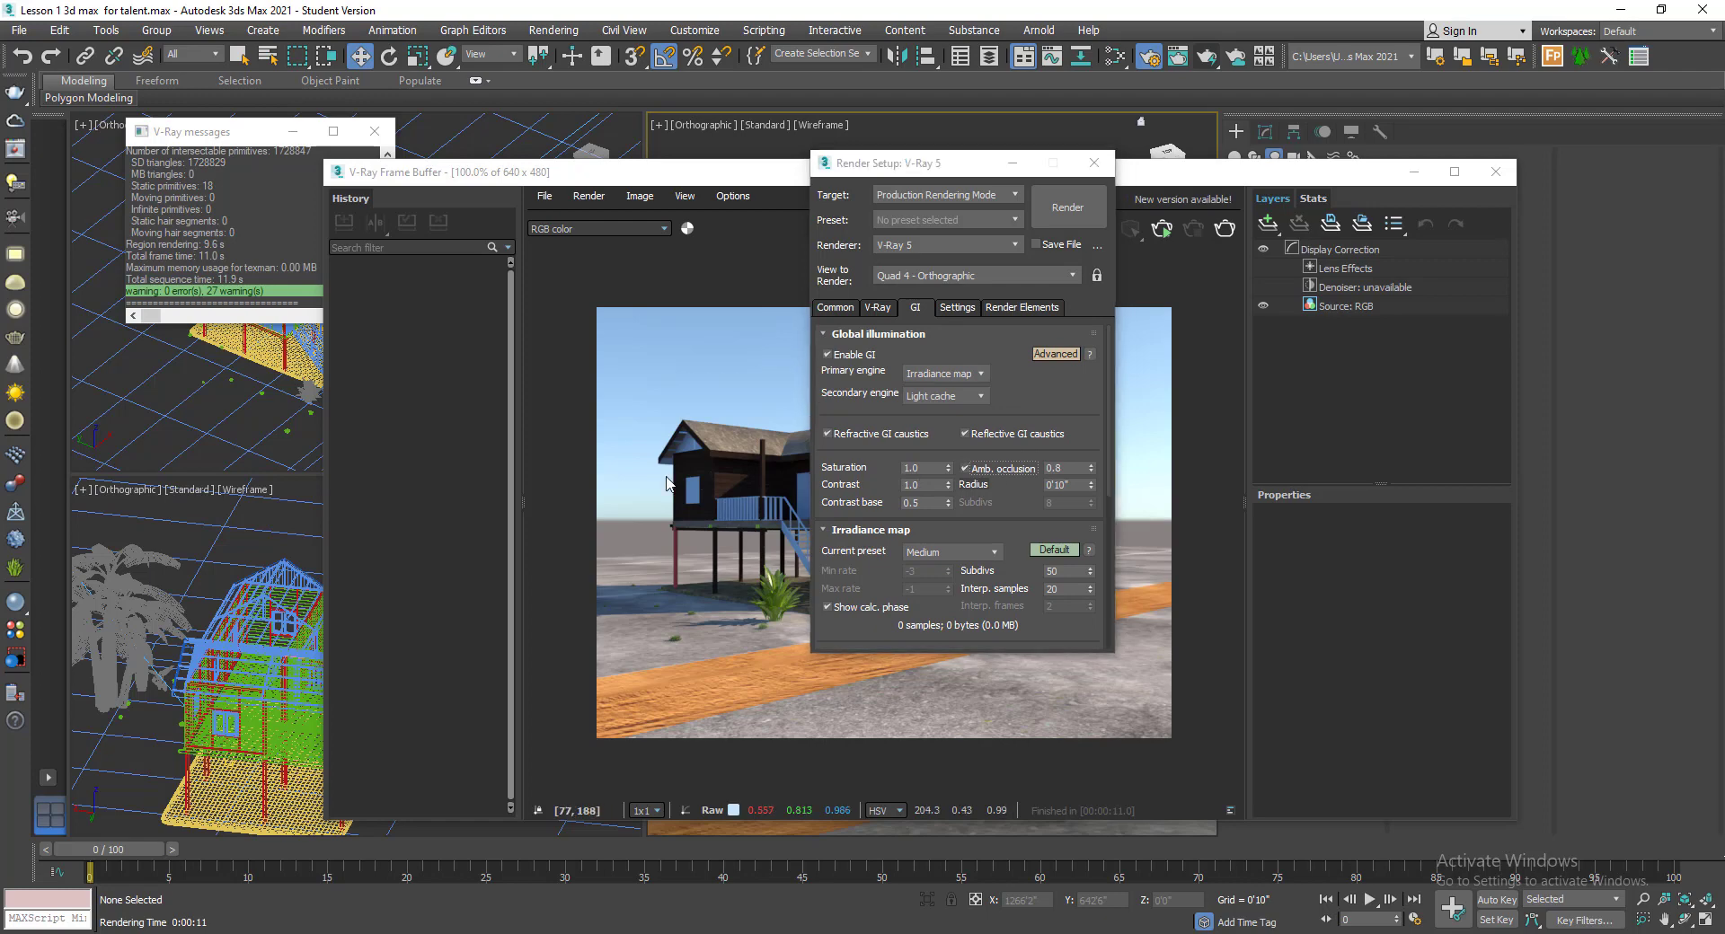
click(799, 473)
scroll(891, 476, up, 2)
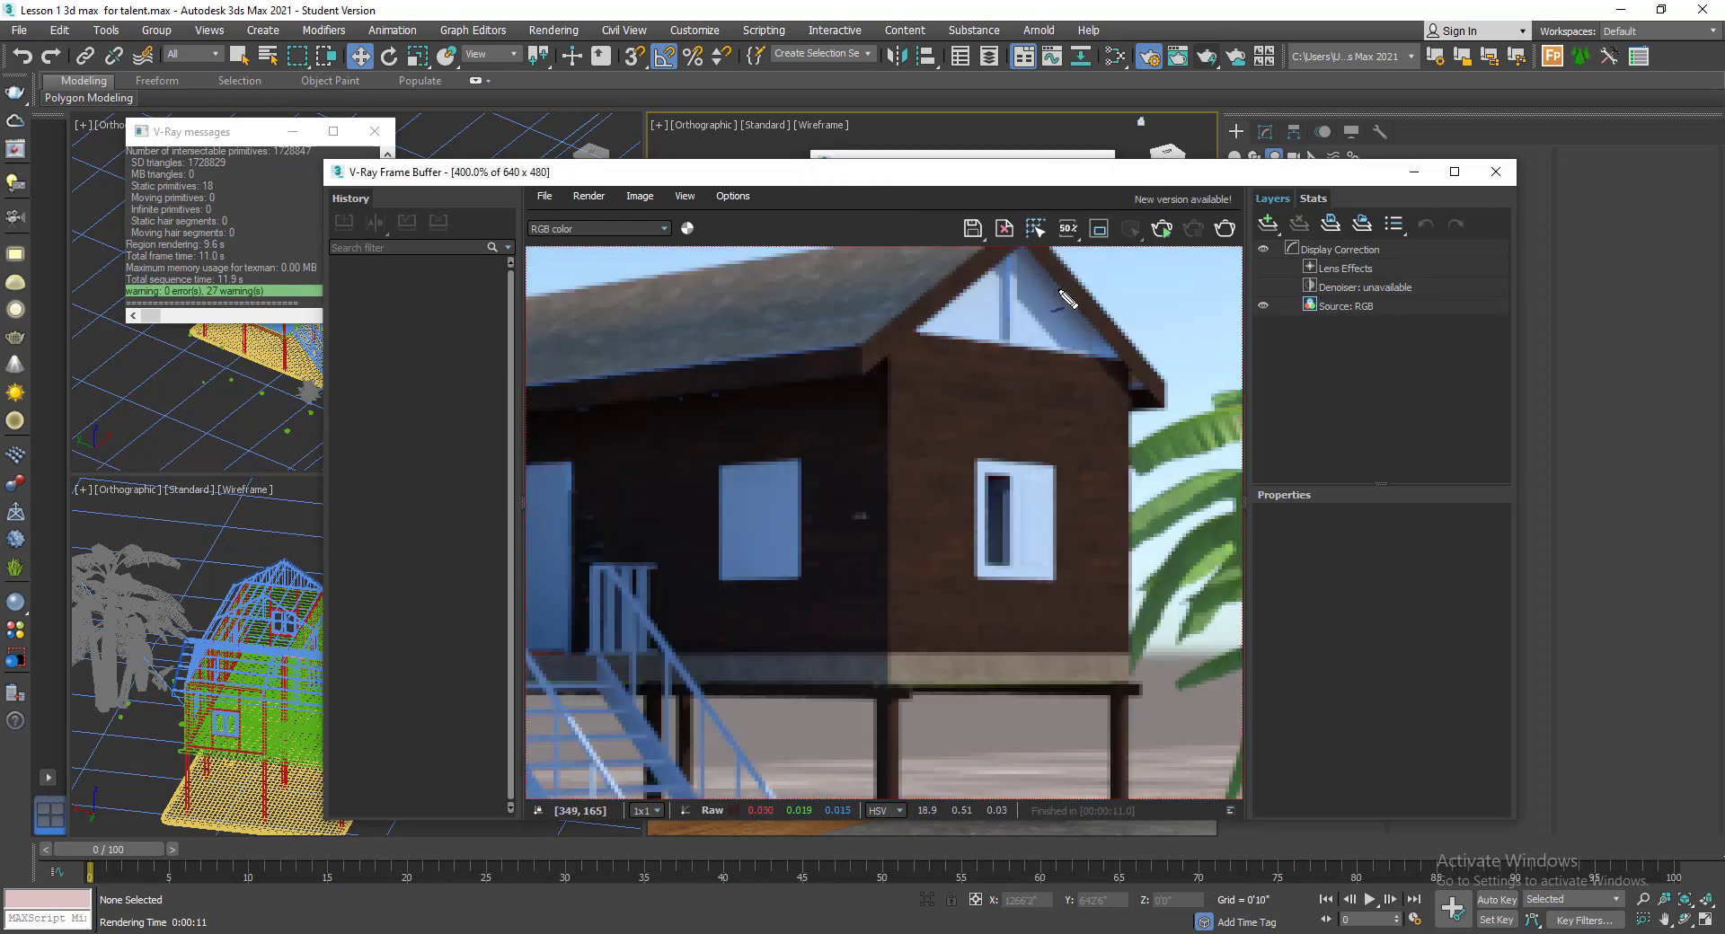
drag(994, 177, 992, 296)
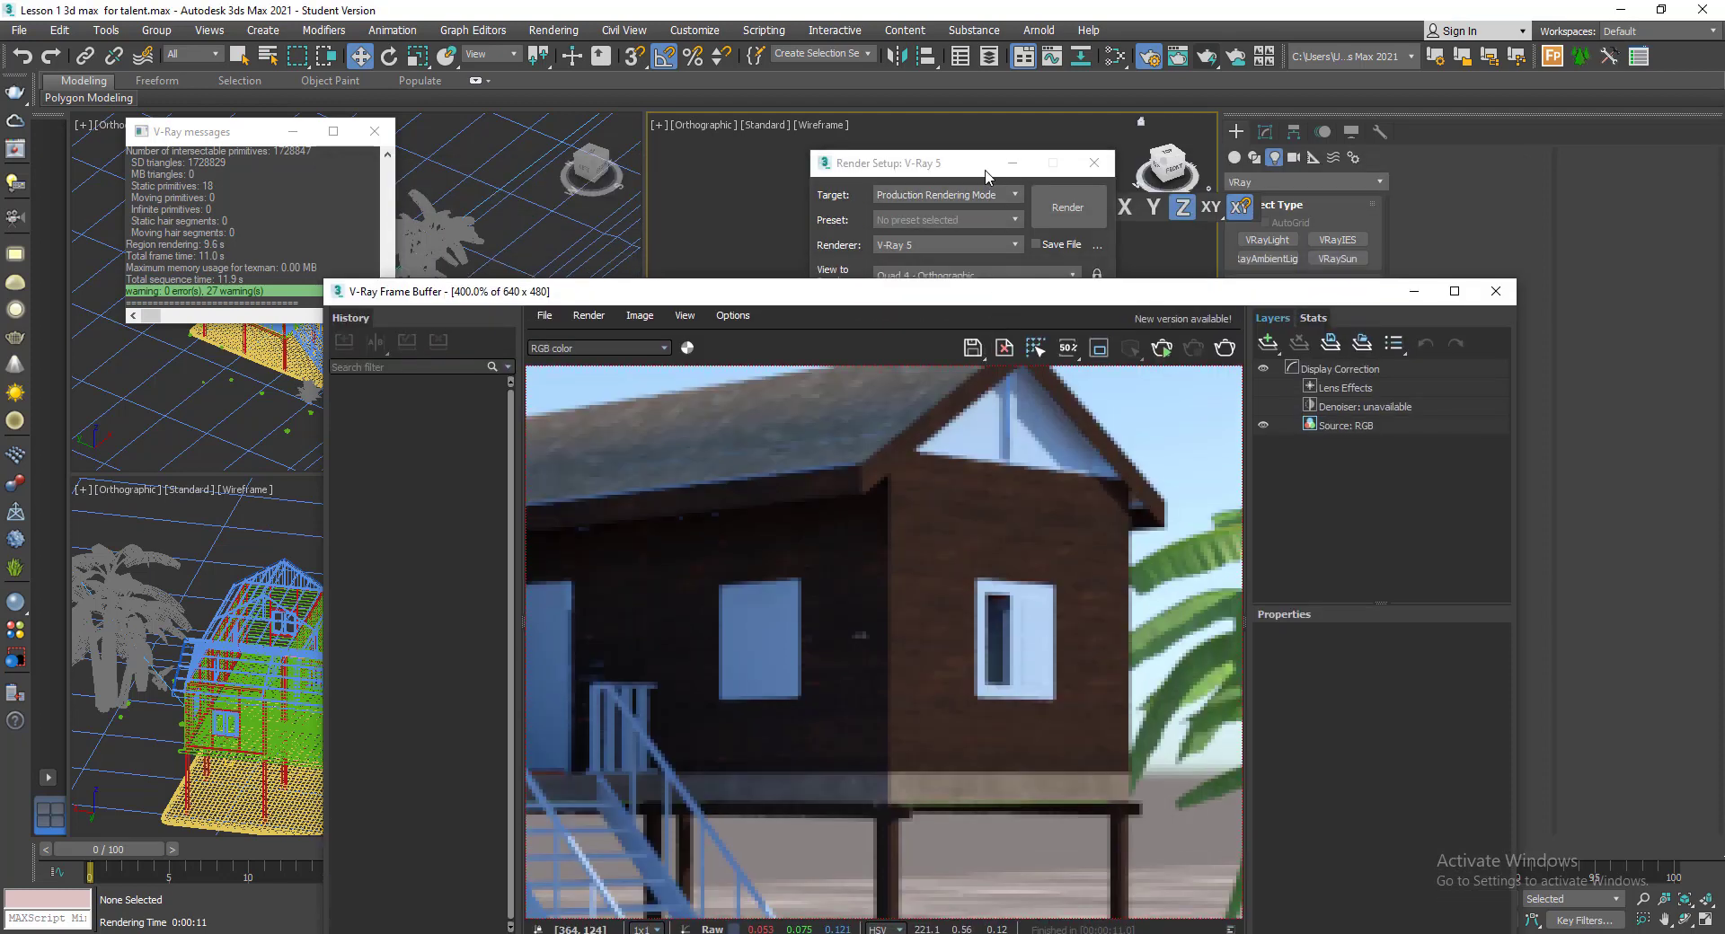
click(987, 171)
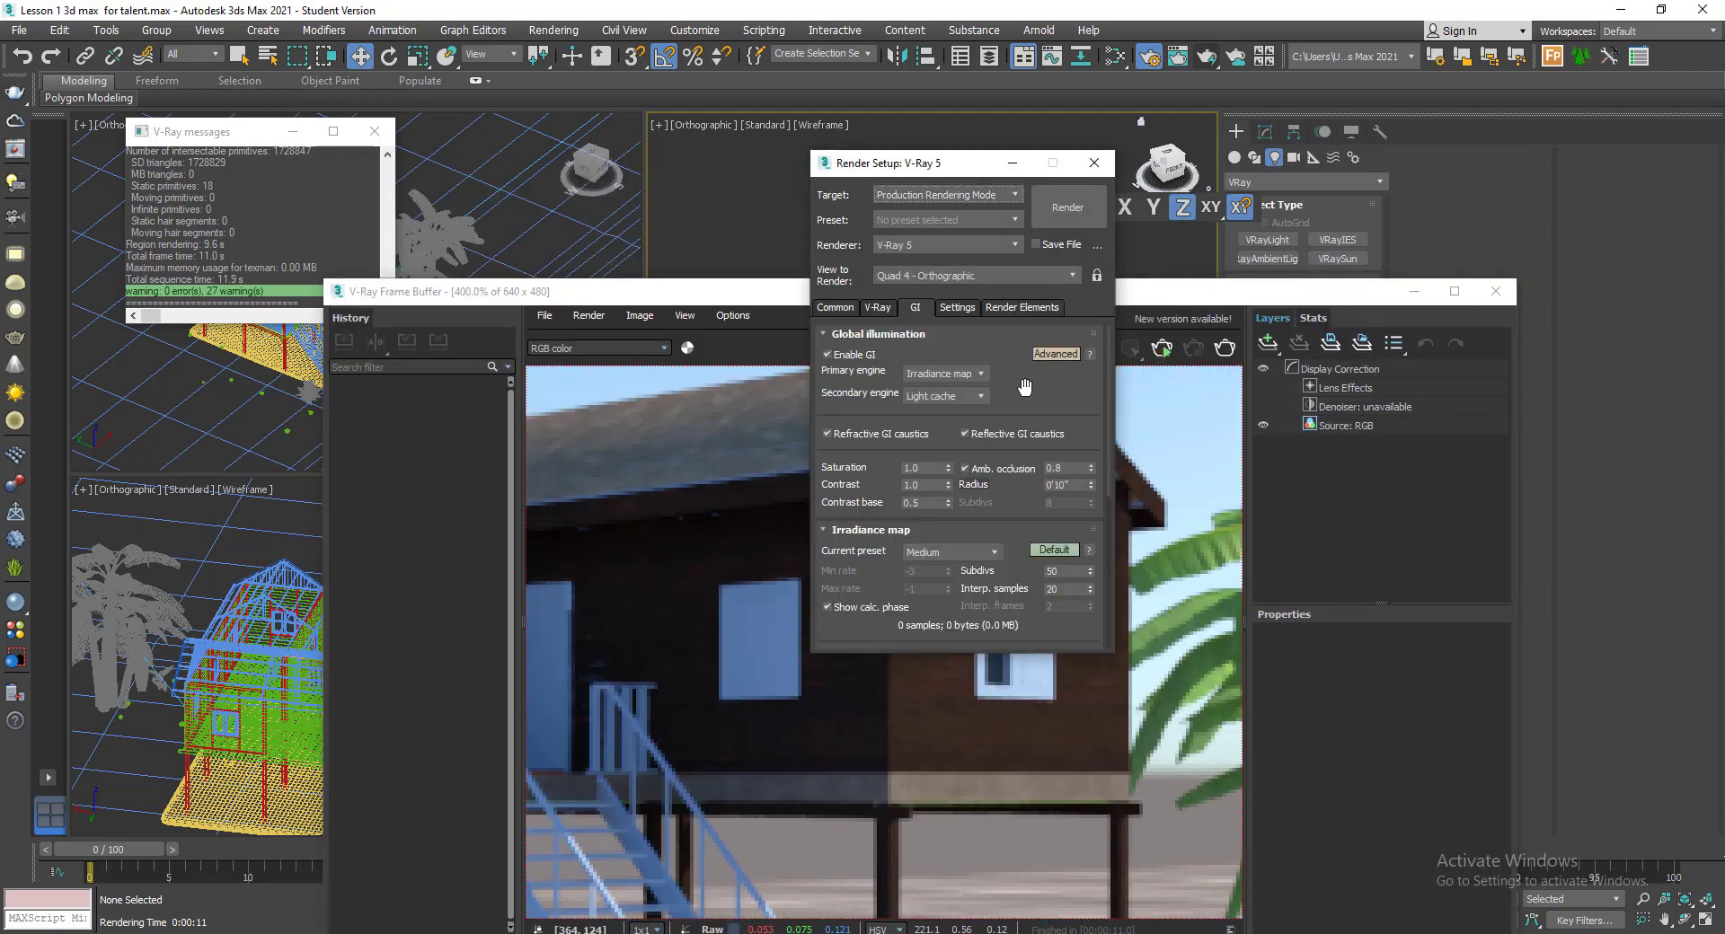
- Try a smaller ambient occlusion radius
double_click(1058, 488)
text(5)
key(Return)
click(1166, 466)
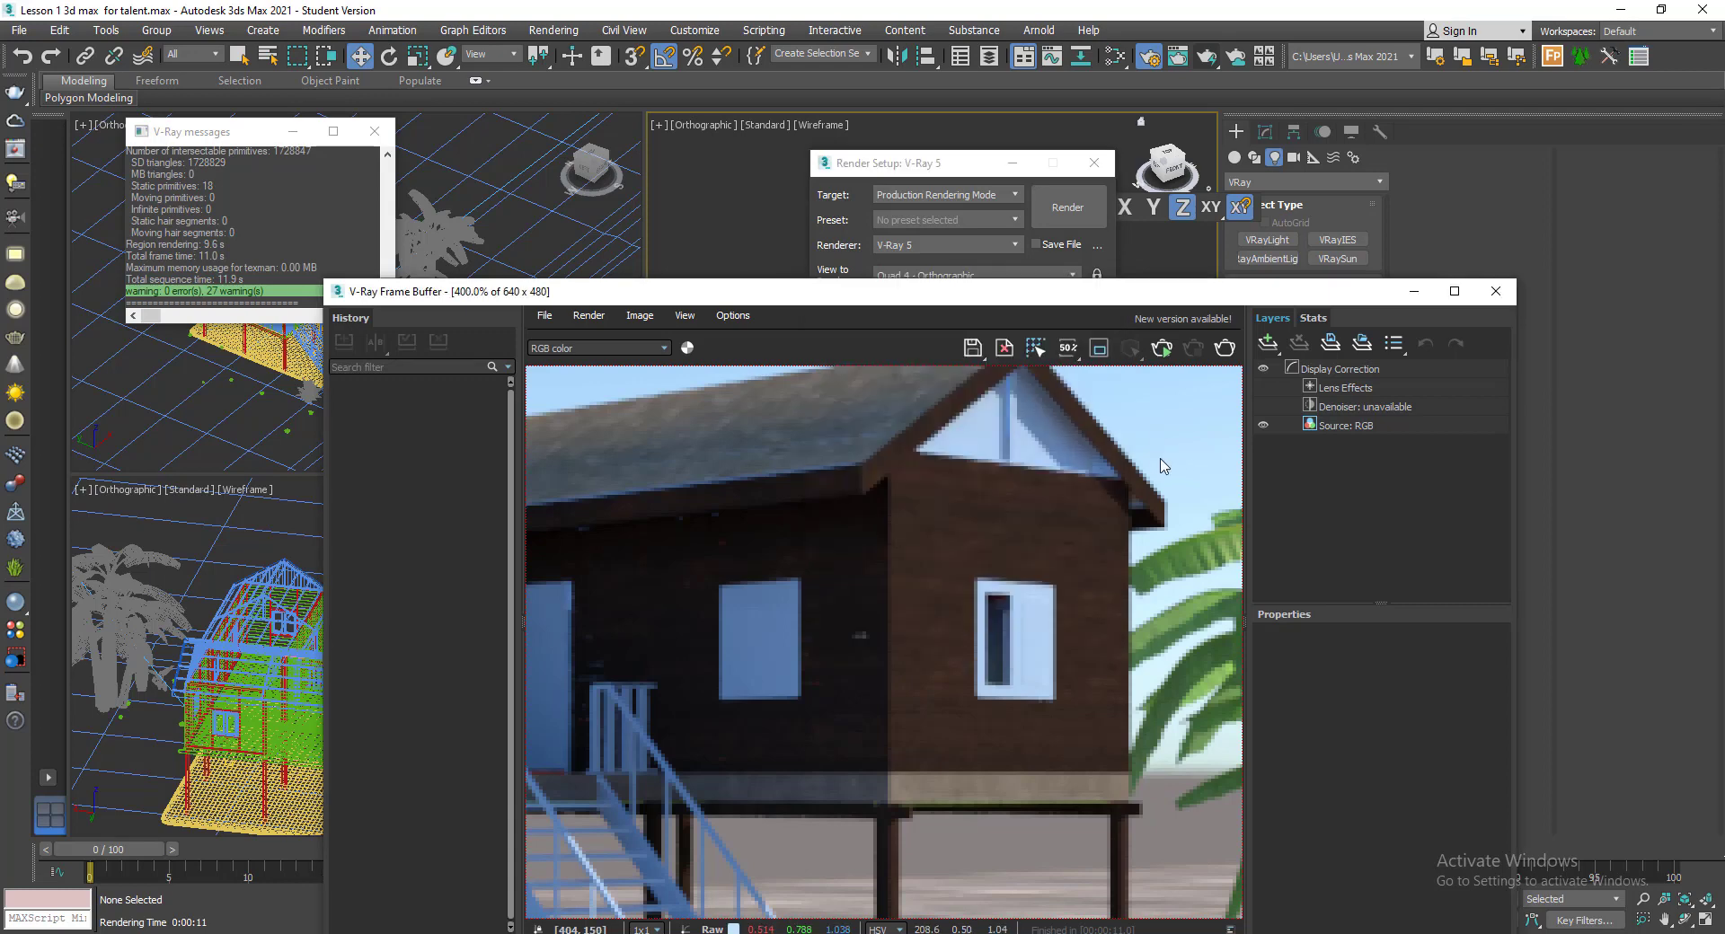
- Set the ambient occlusion radius to 1 in the global illumination settings
click(995, 205)
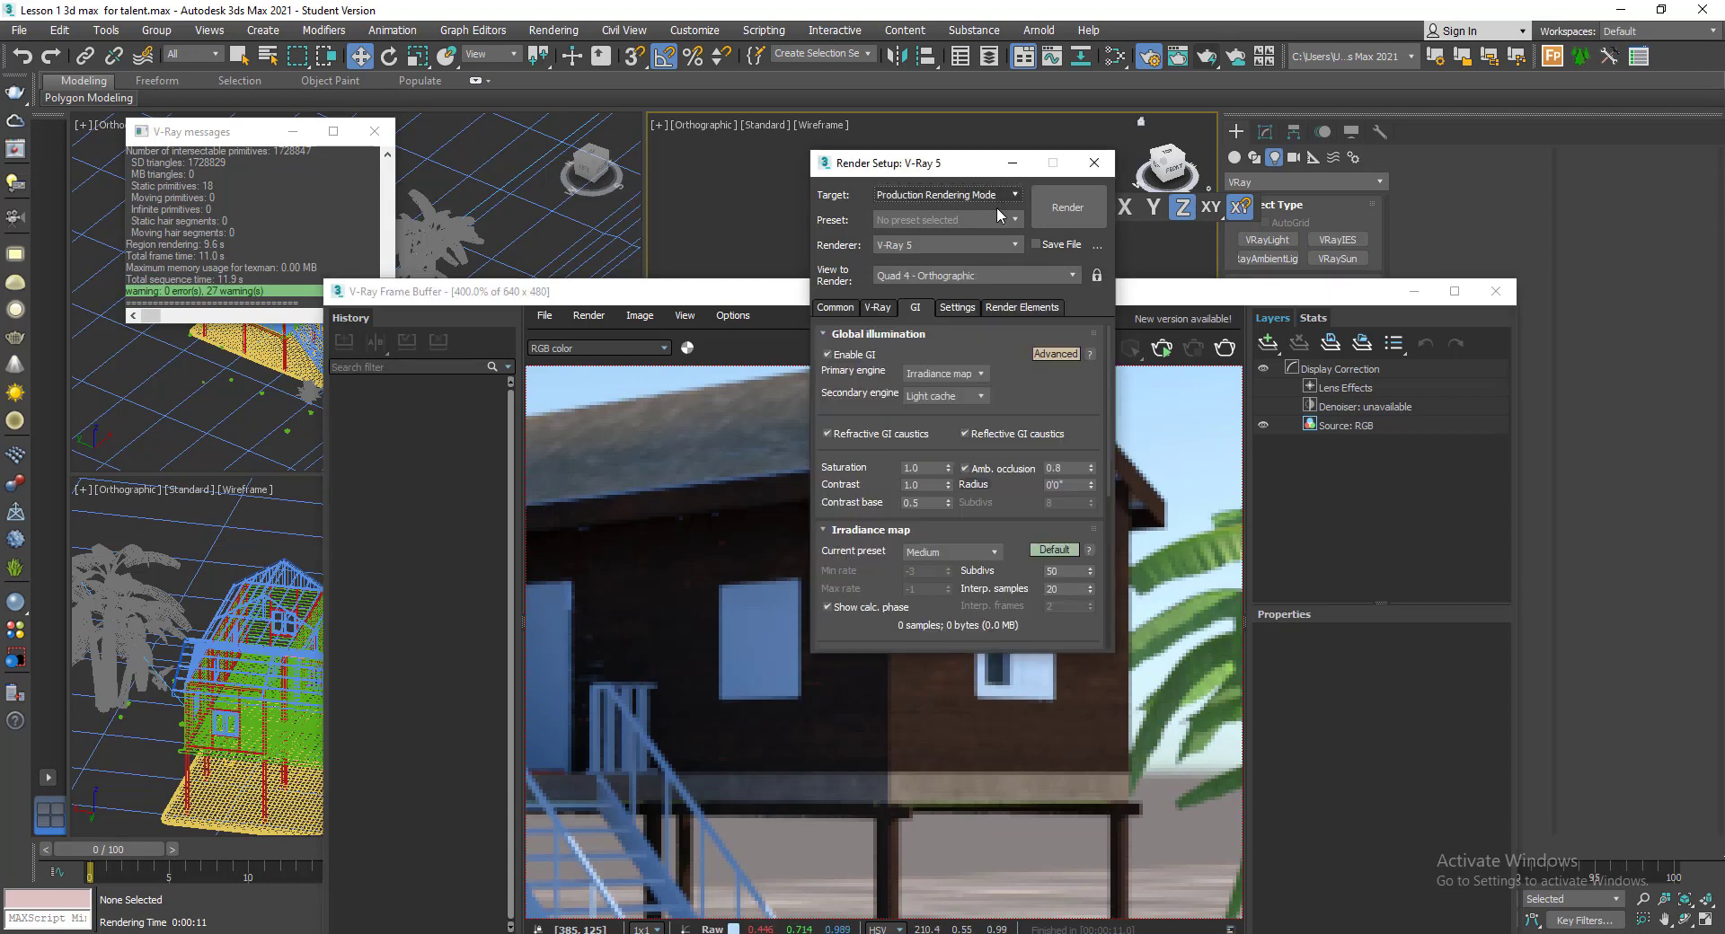
double_click(1057, 484)
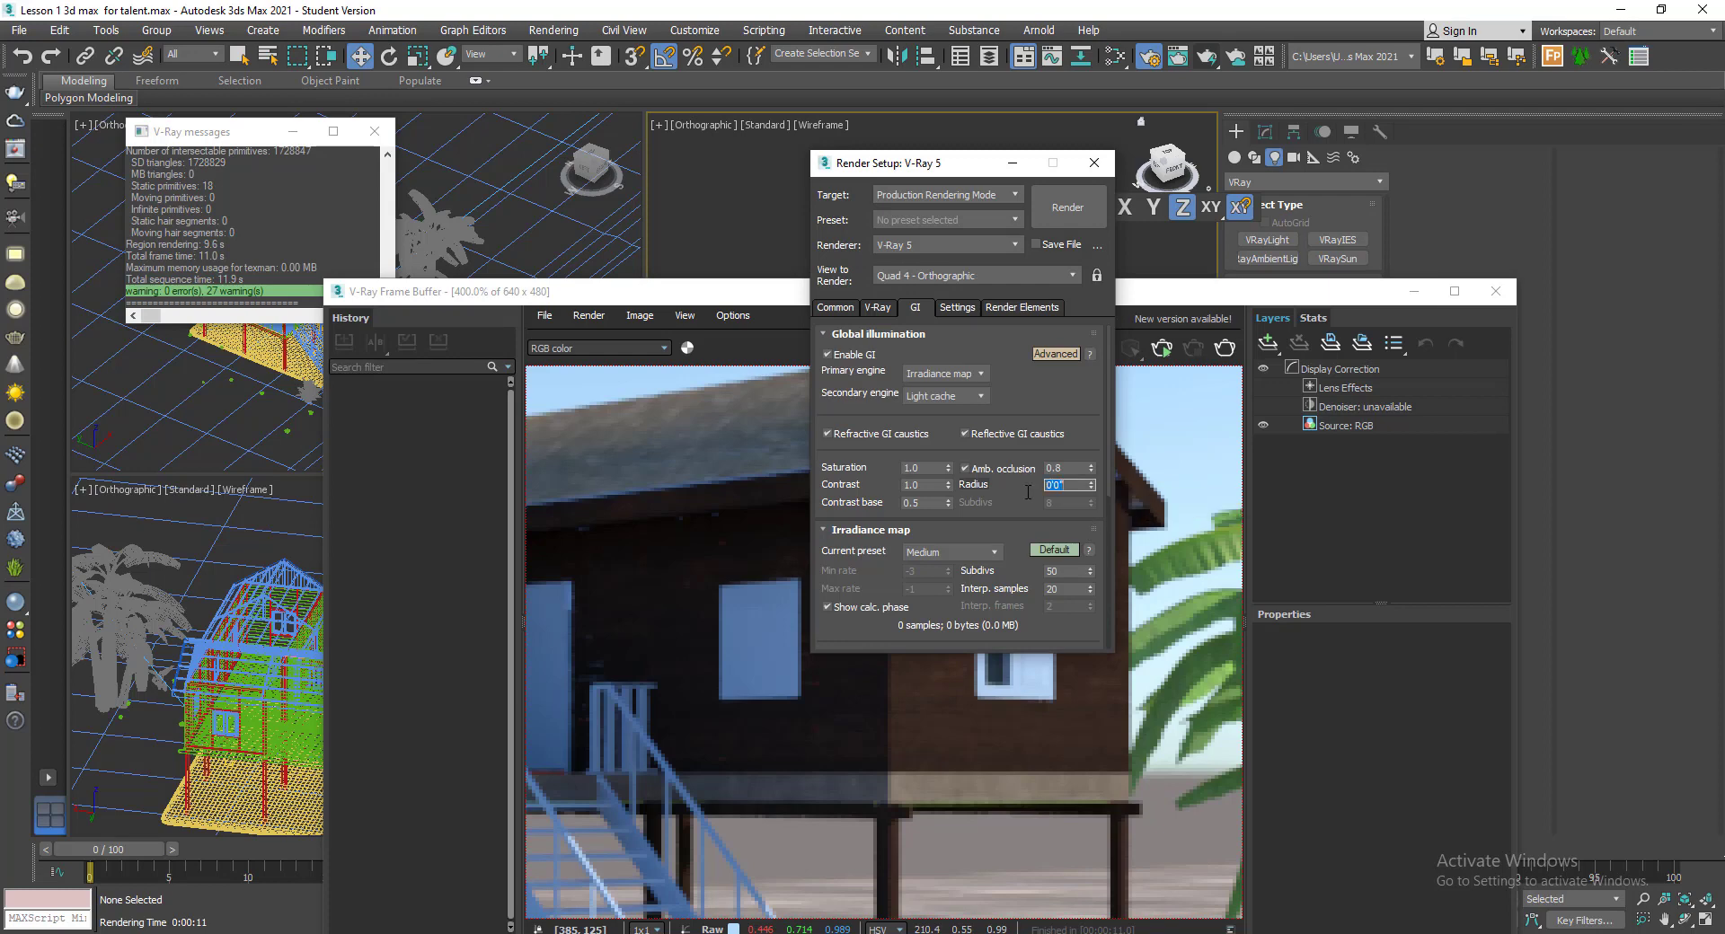
text(1)
click(1204, 404)
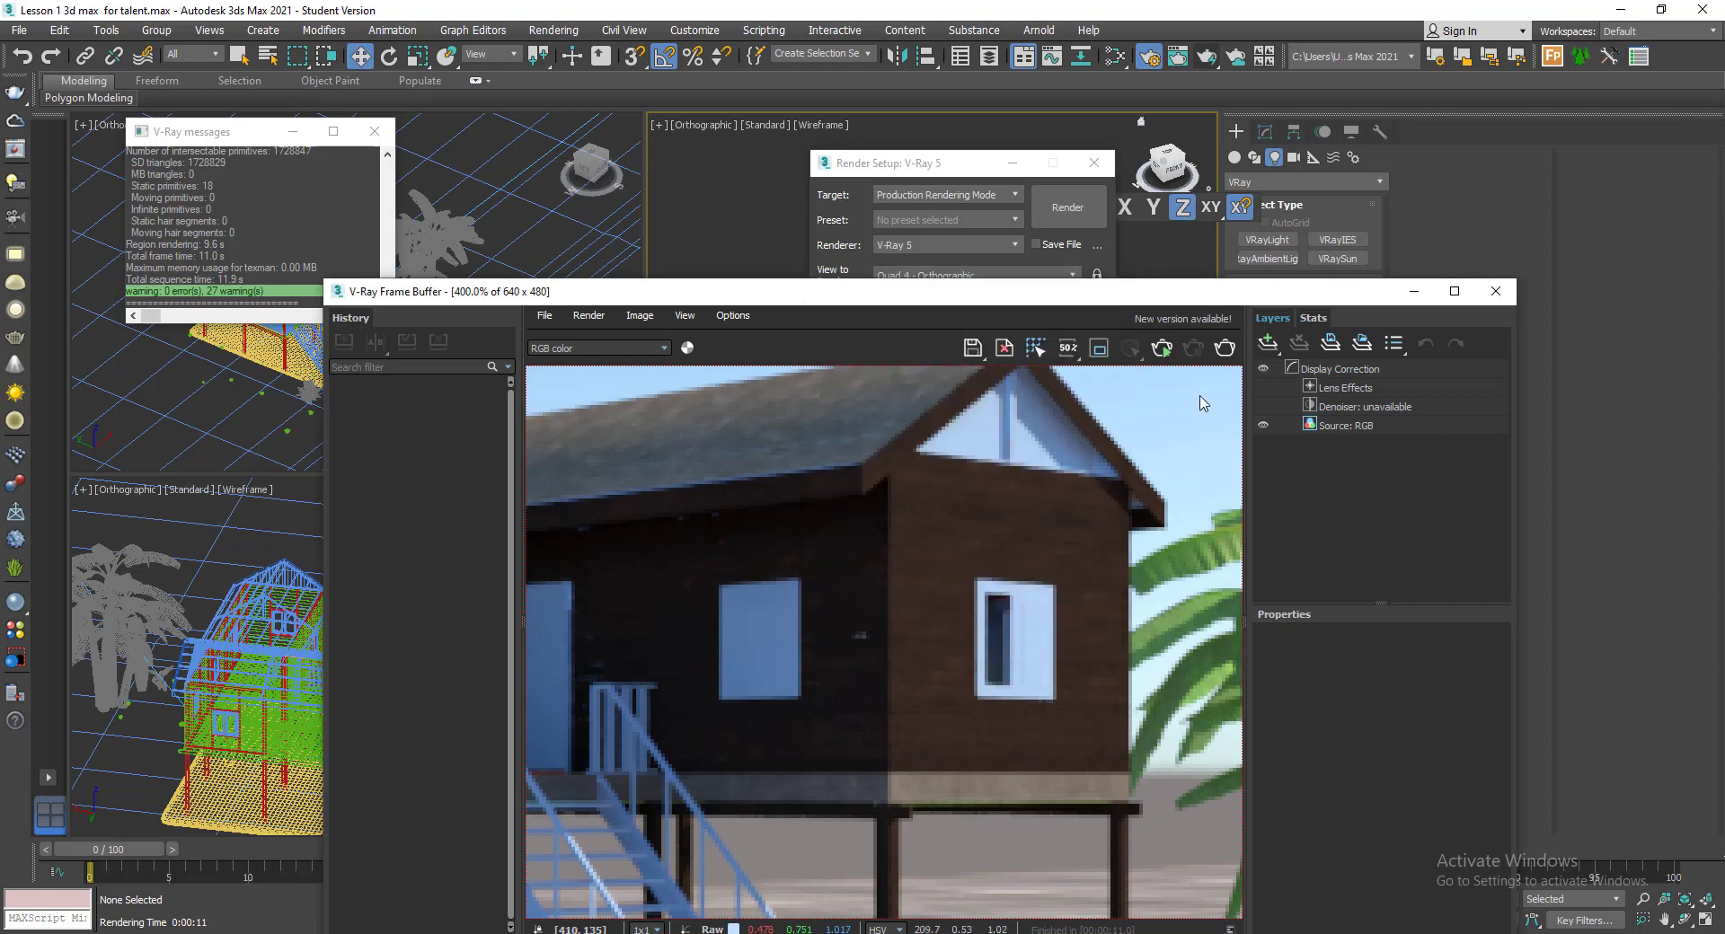
click(1226, 349)
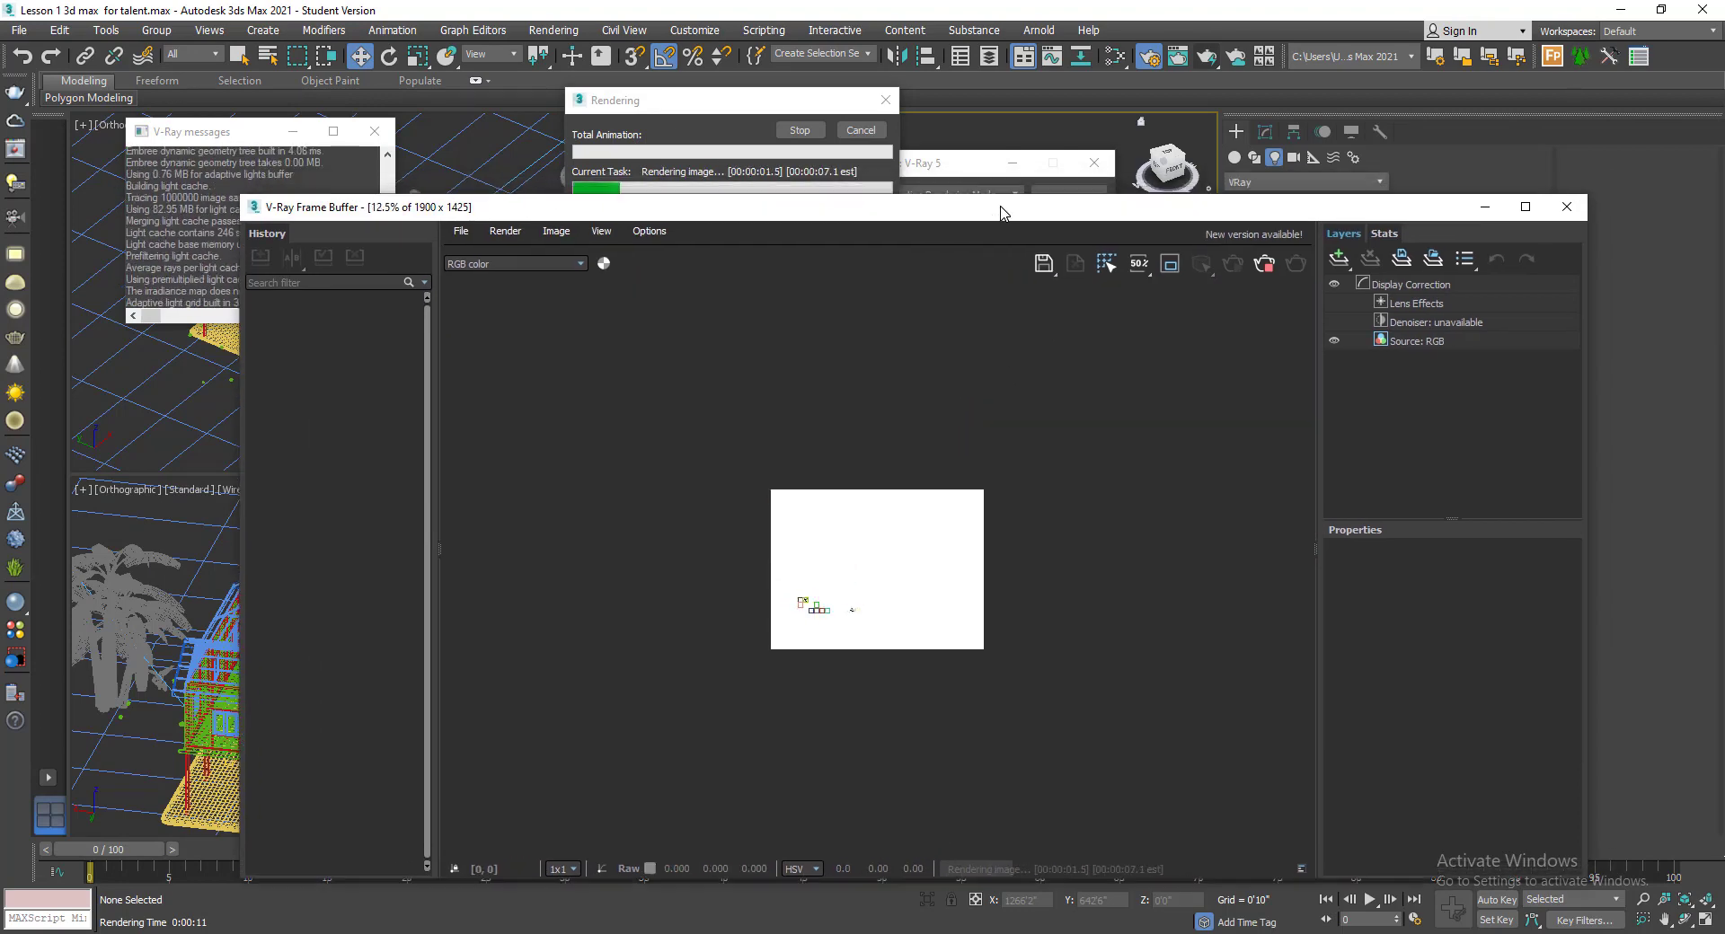
drag(1028, 191, 1007, 208)
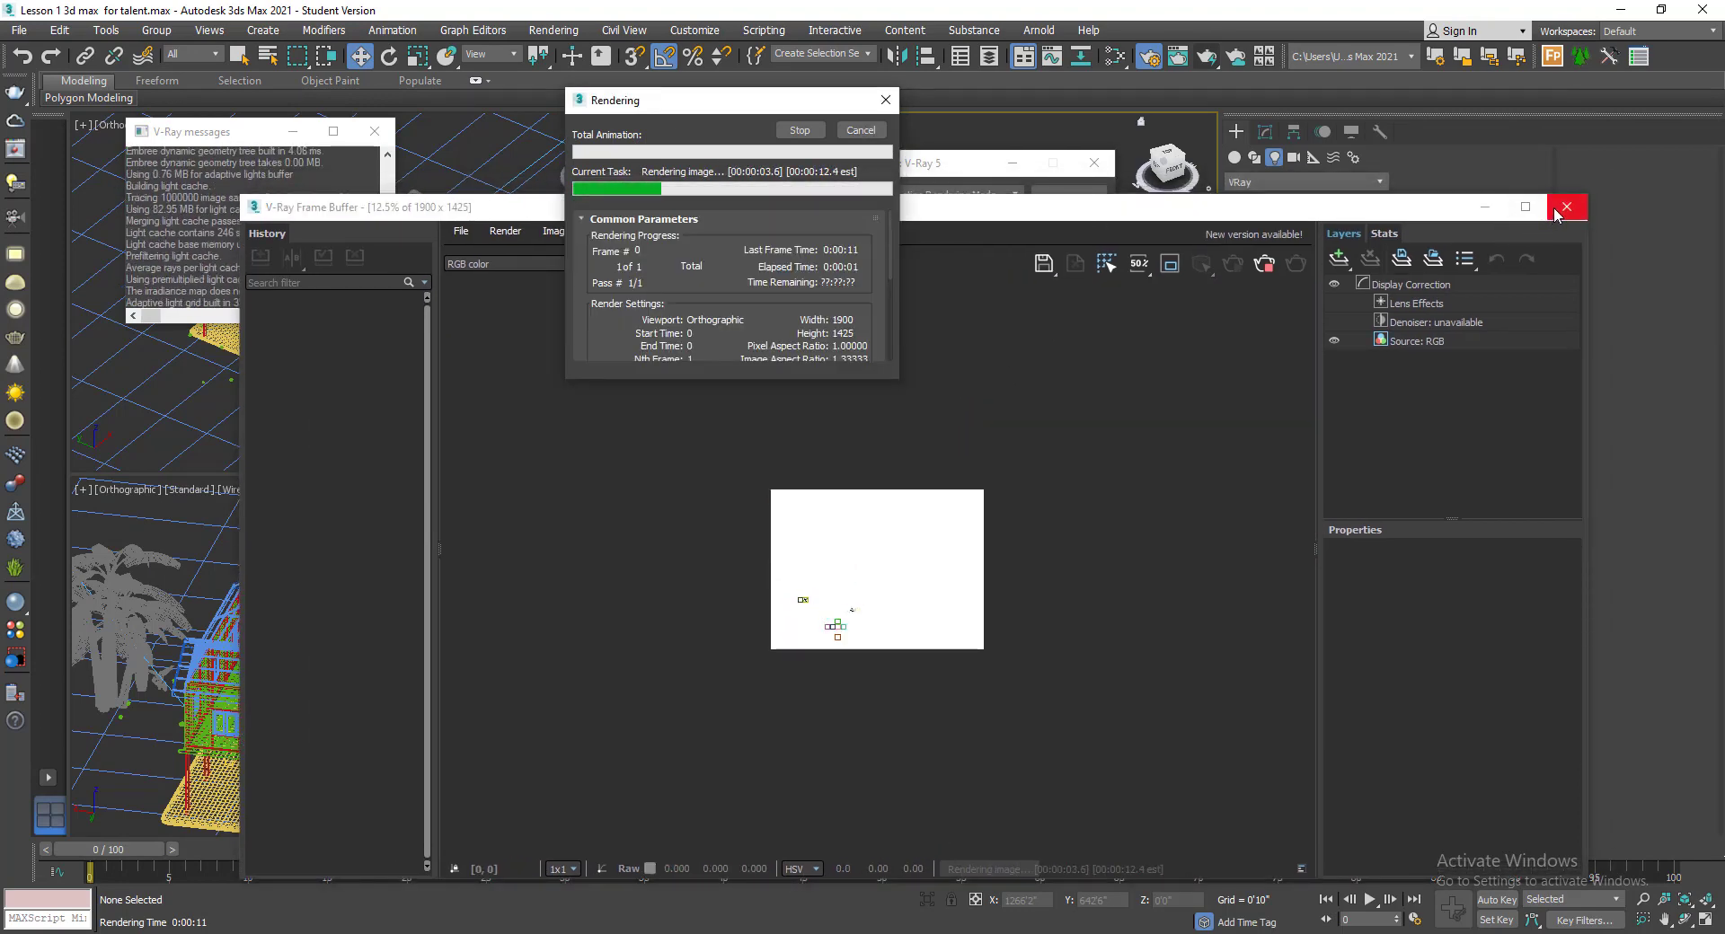
click(860, 130)
click(1567, 207)
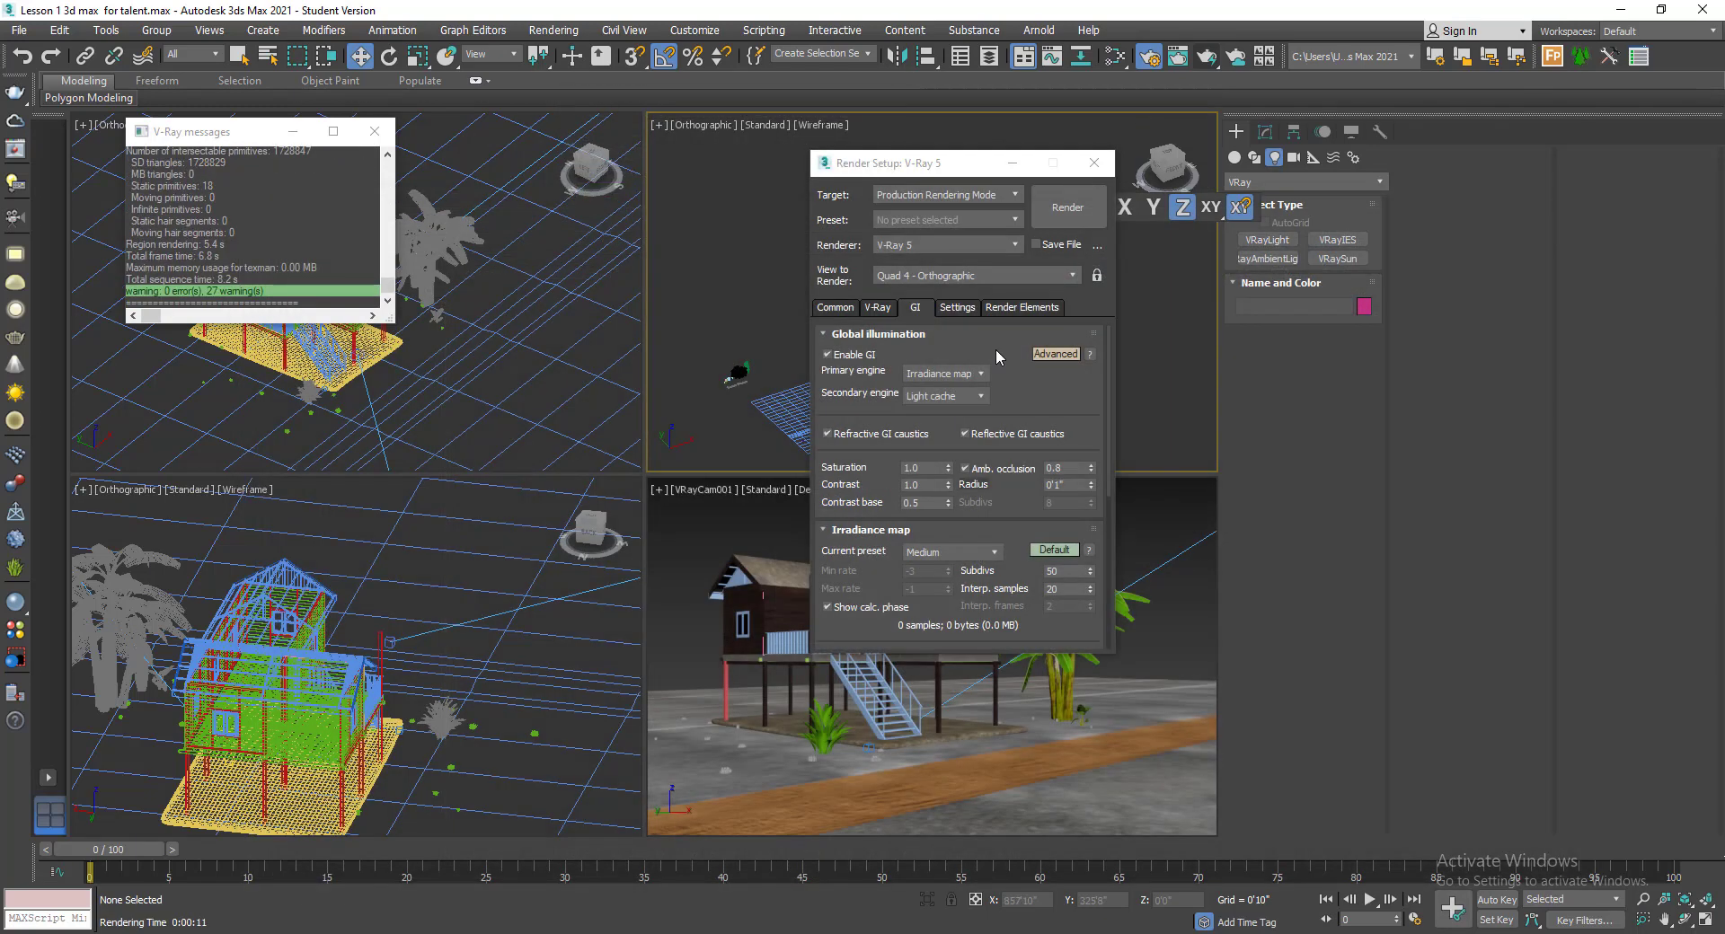
- Make the VRayCam001 viewport active and render the camera view with the ambient occlusion settings
click(656, 593)
key(shift+q)
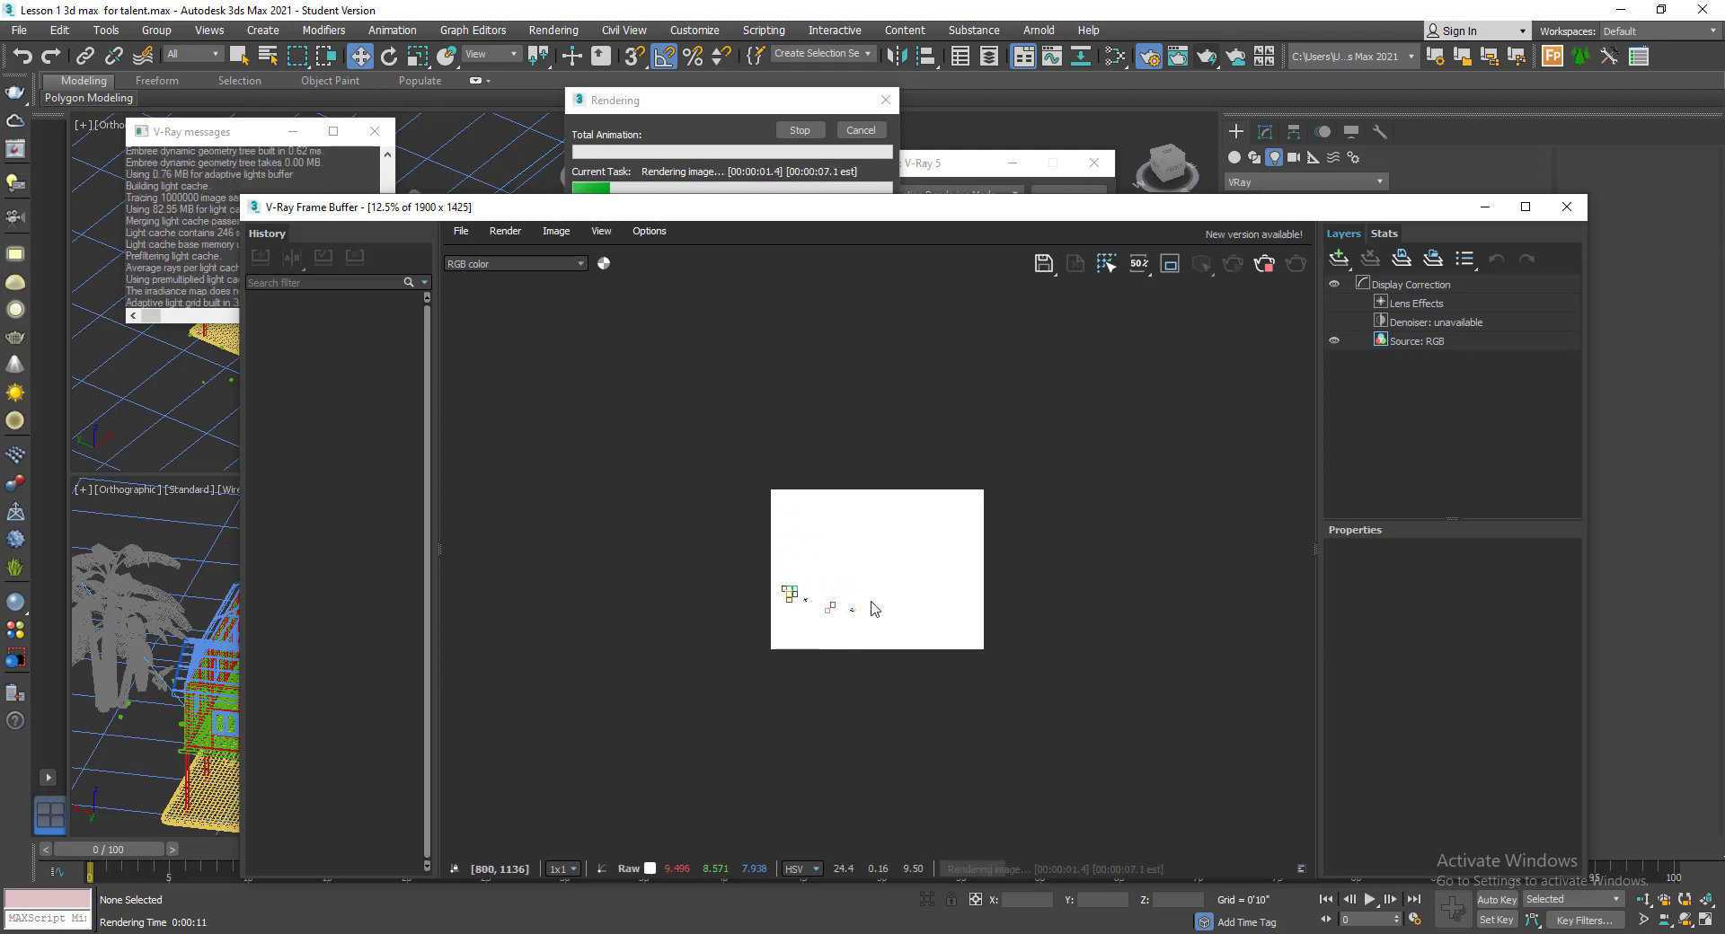
scroll(871, 605, up, 1)
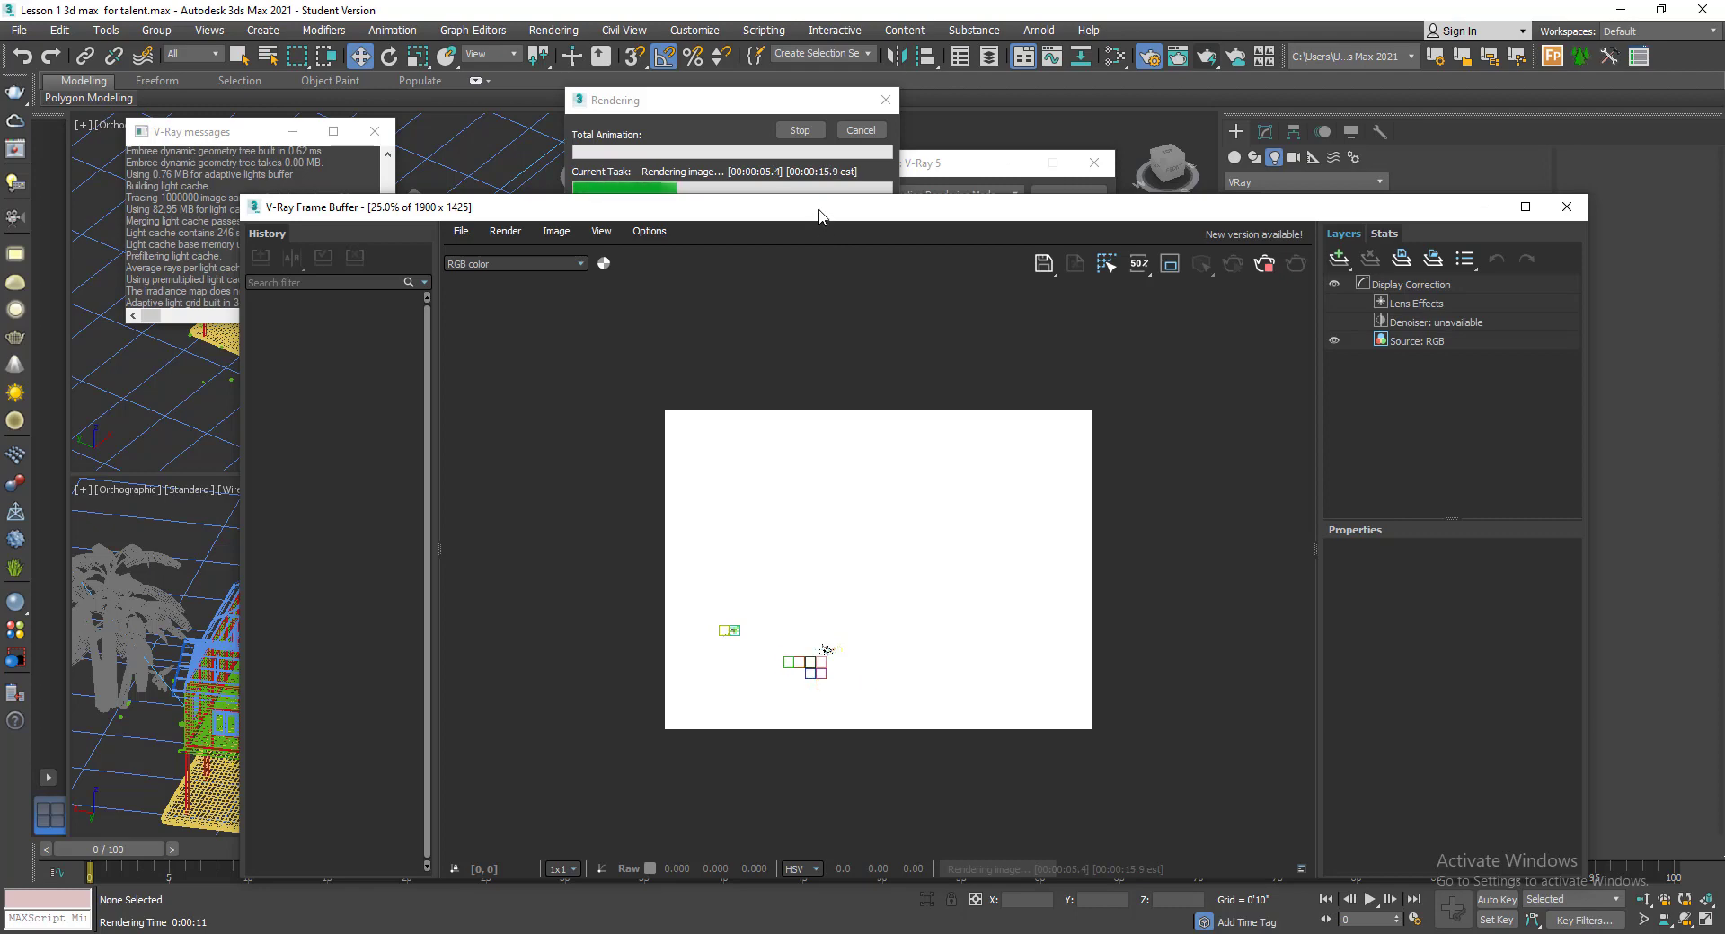
click(800, 131)
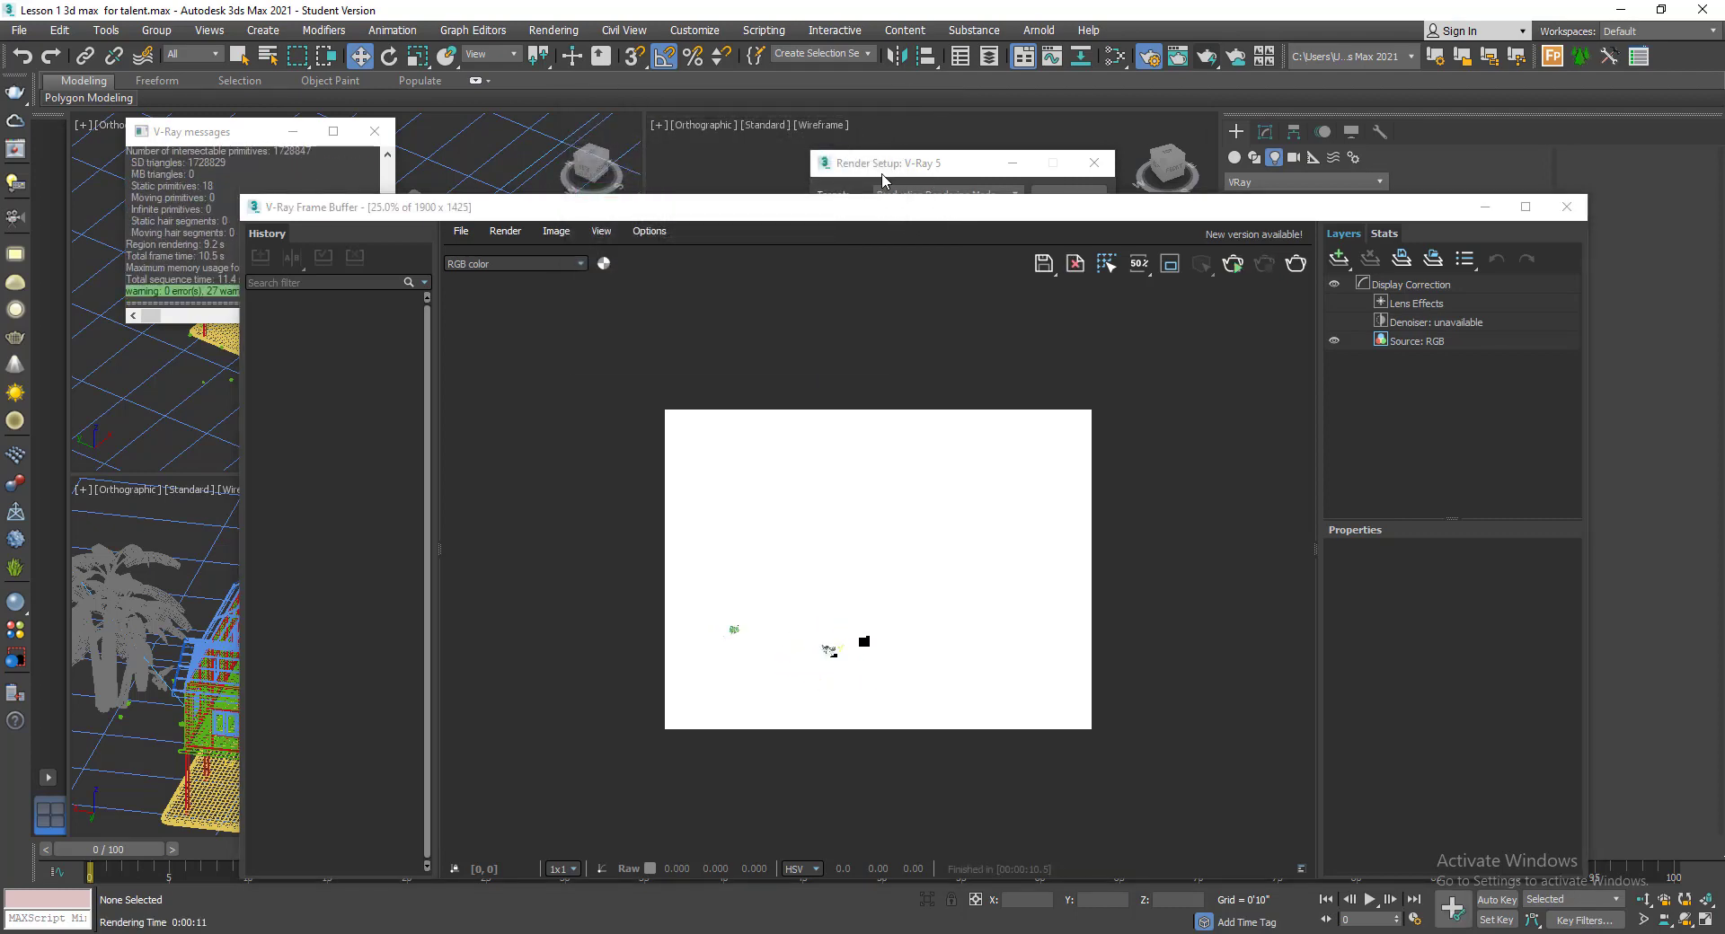
click(883, 180)
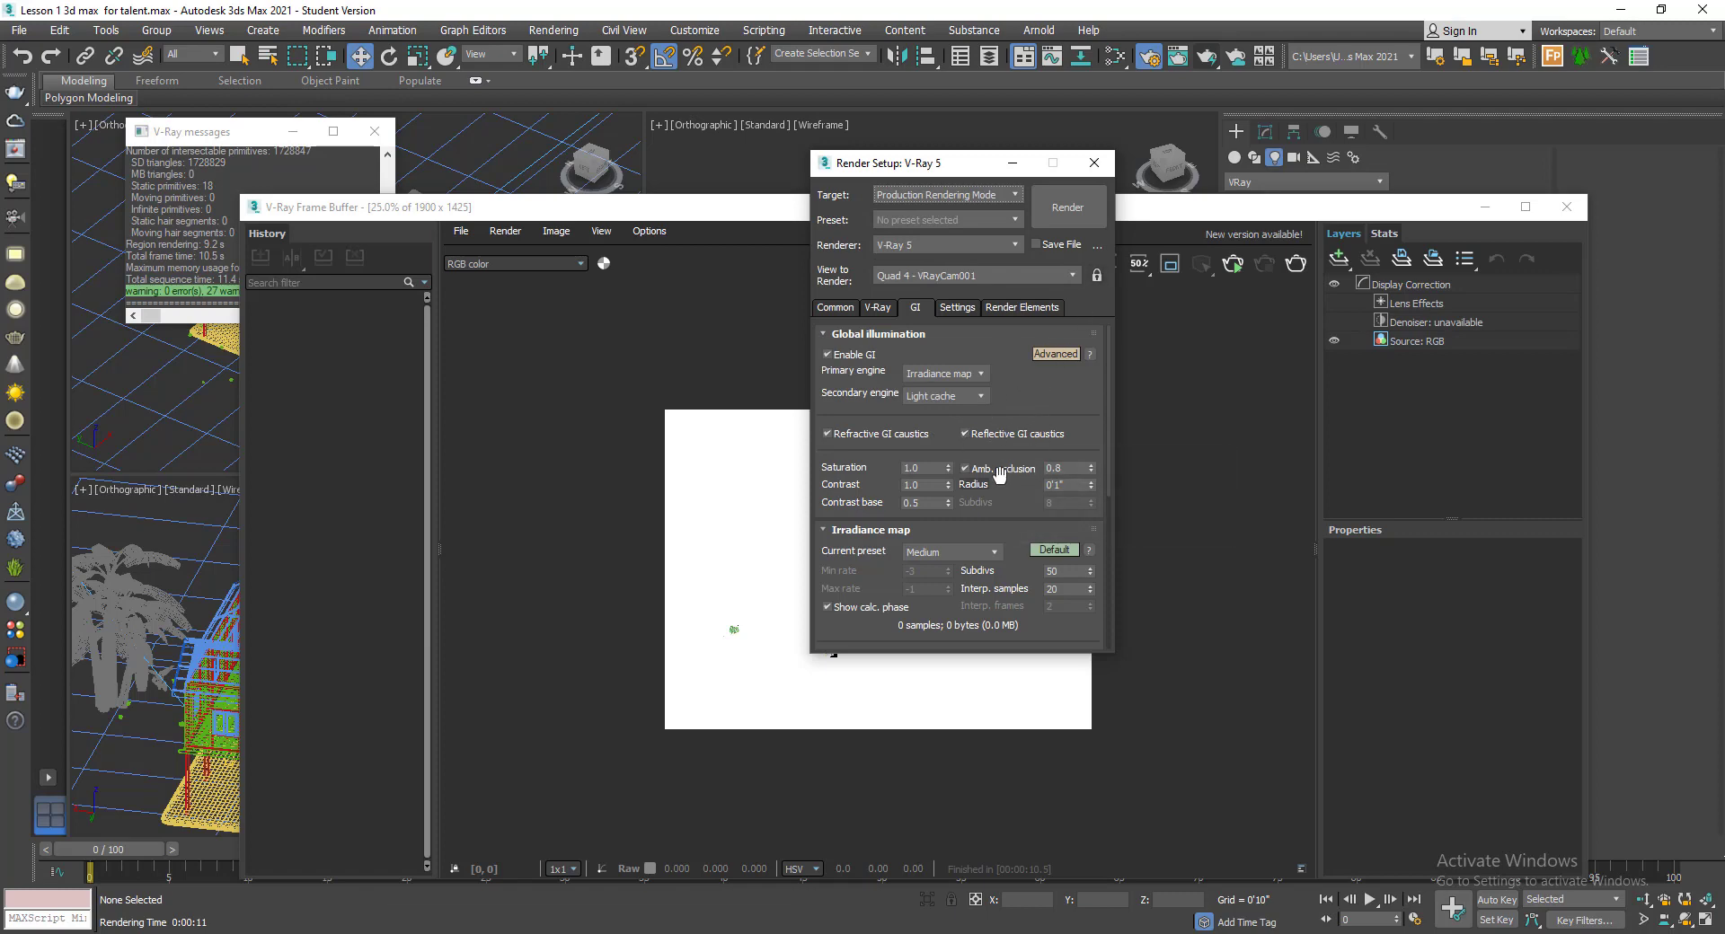
click(1089, 225)
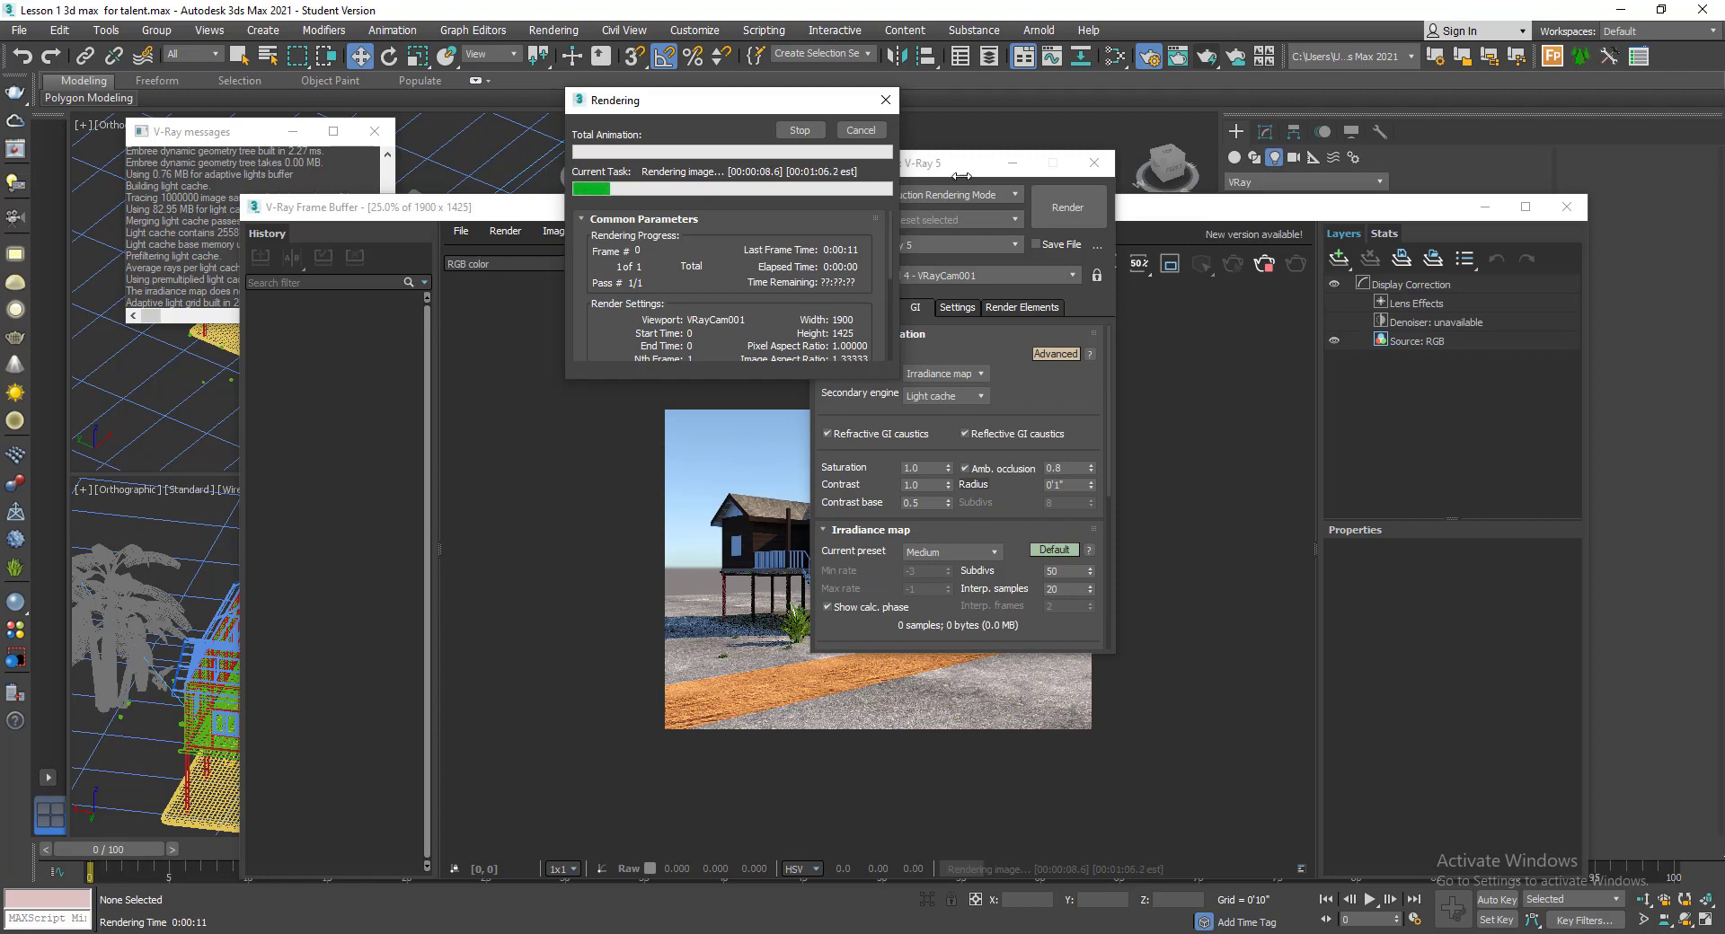
- Examine the house walls, windows, stairs and roof in the camera render at several magnifications while it refines
click(736, 566)
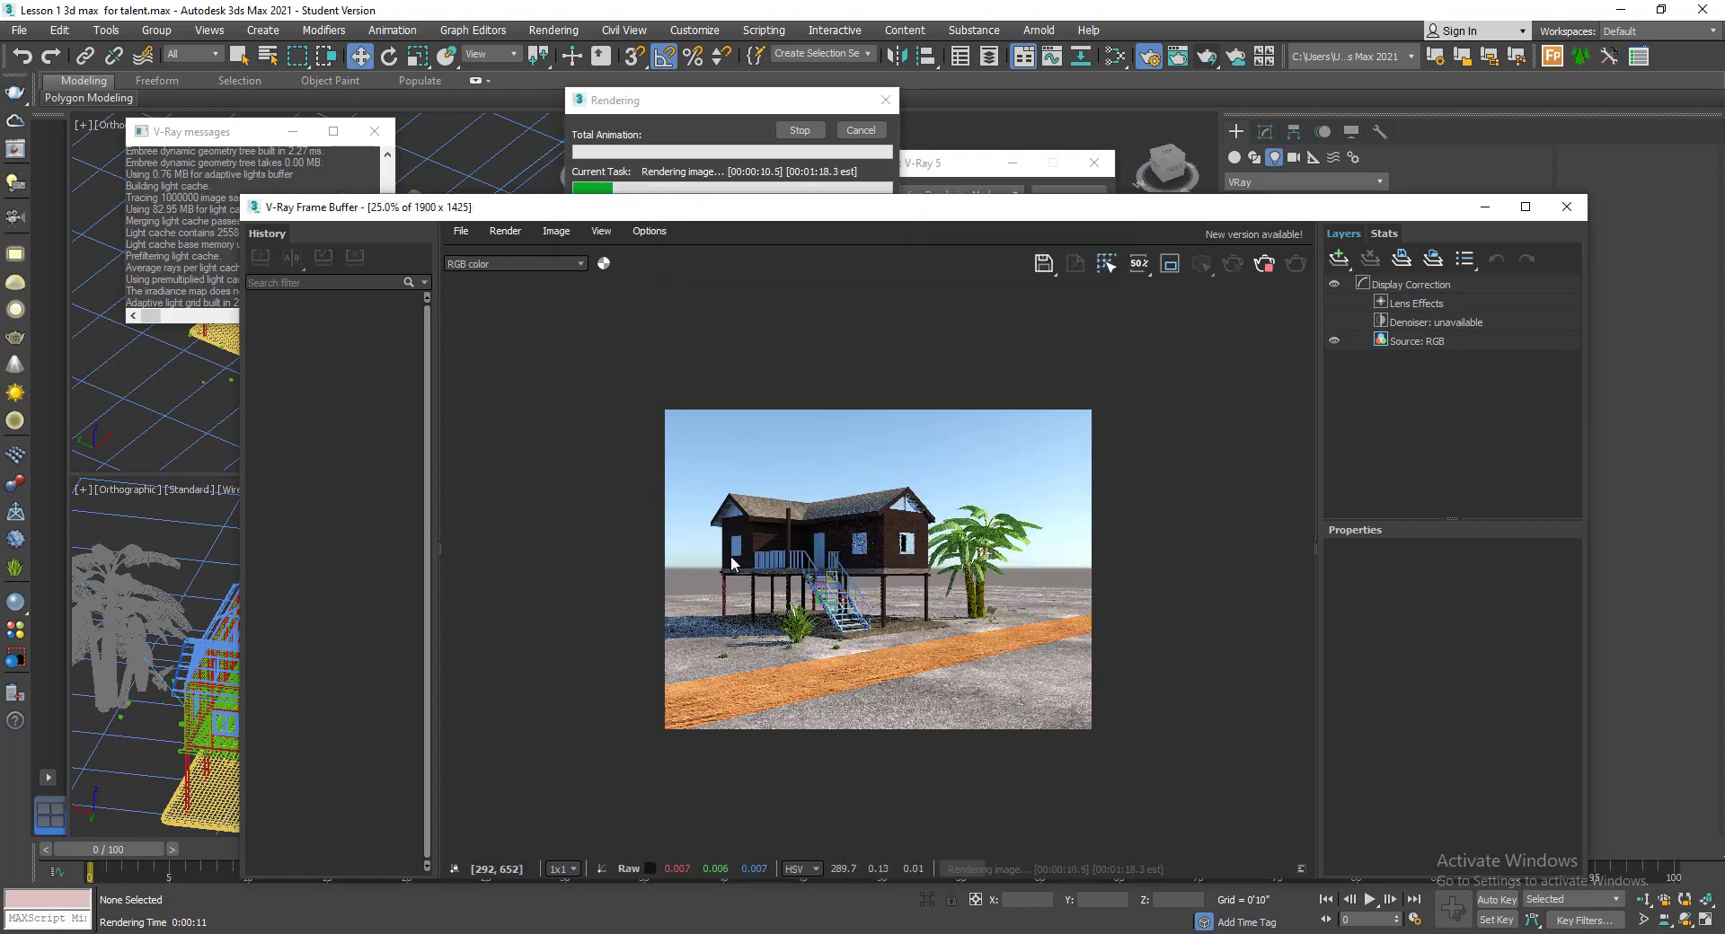
scroll(832, 552, up, 1)
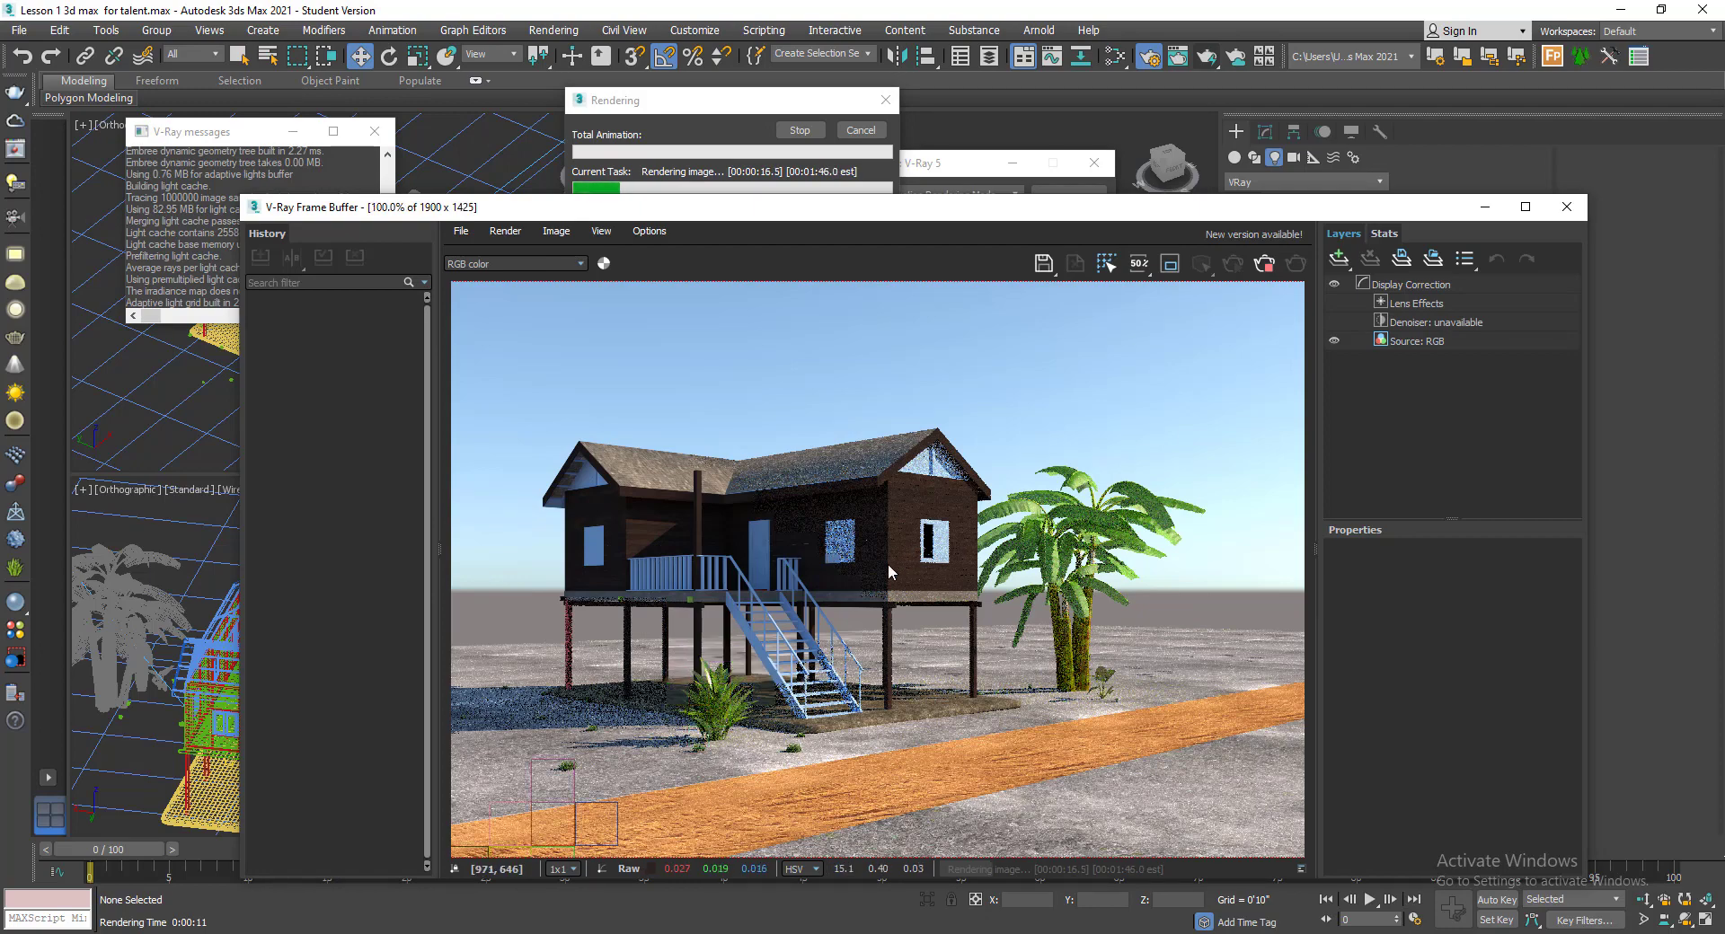
scroll(887, 563, up, 2)
scroll(888, 566, down, 3)
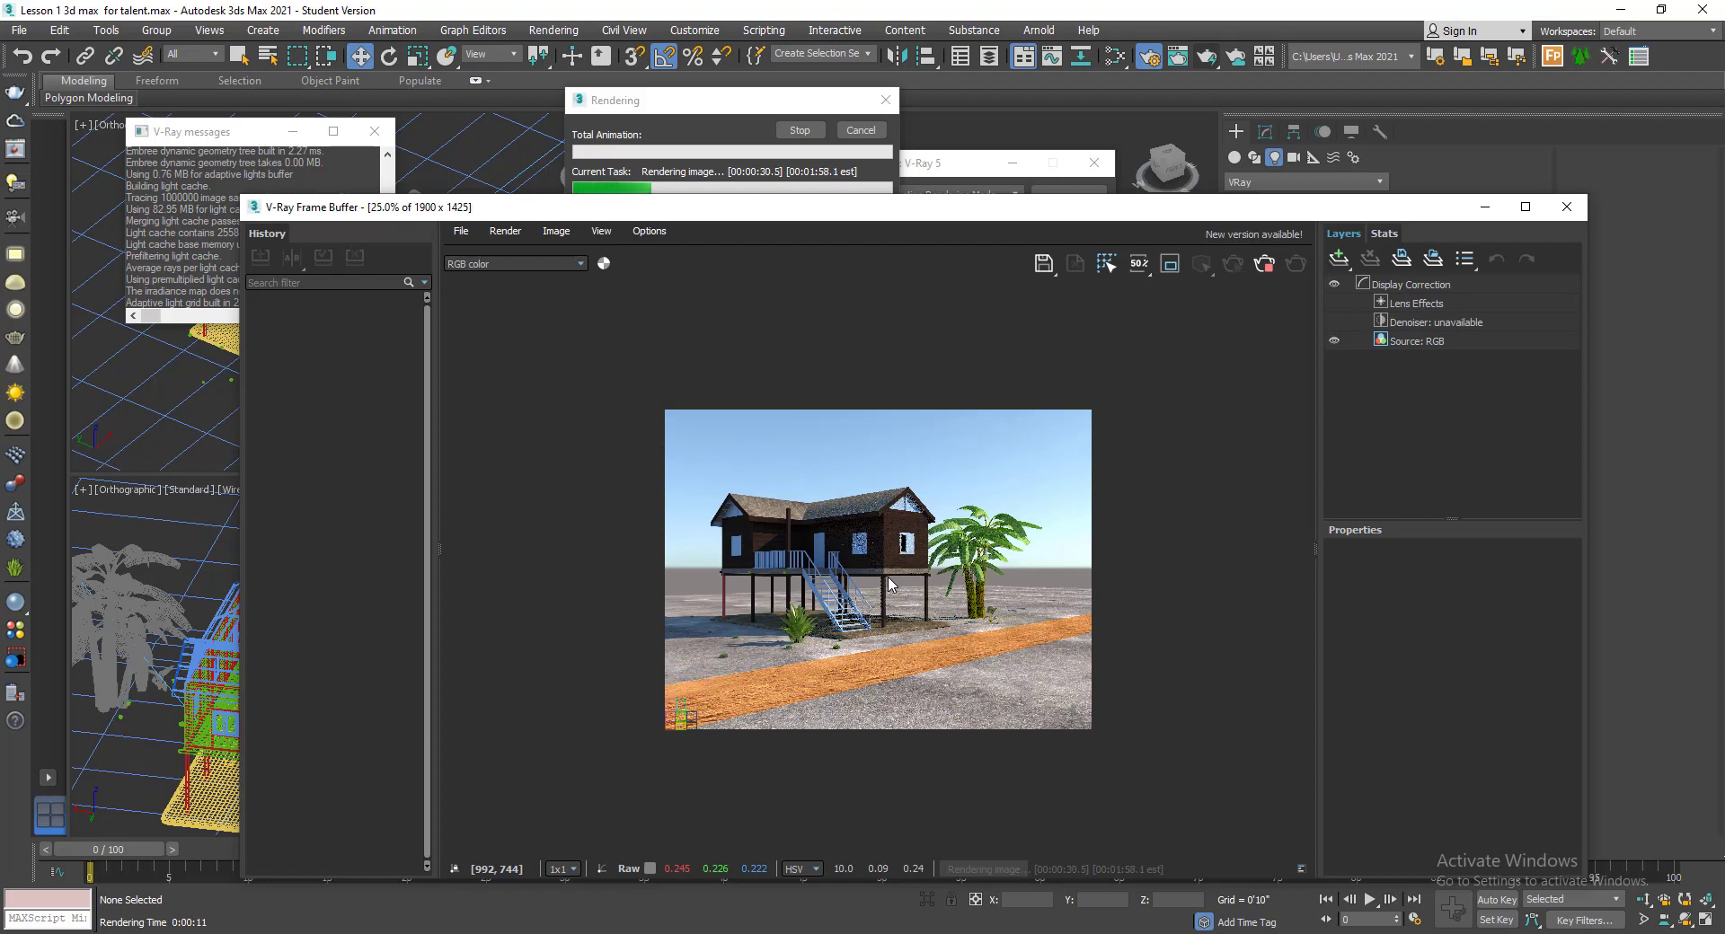
scroll(1112, 430, up, 1)
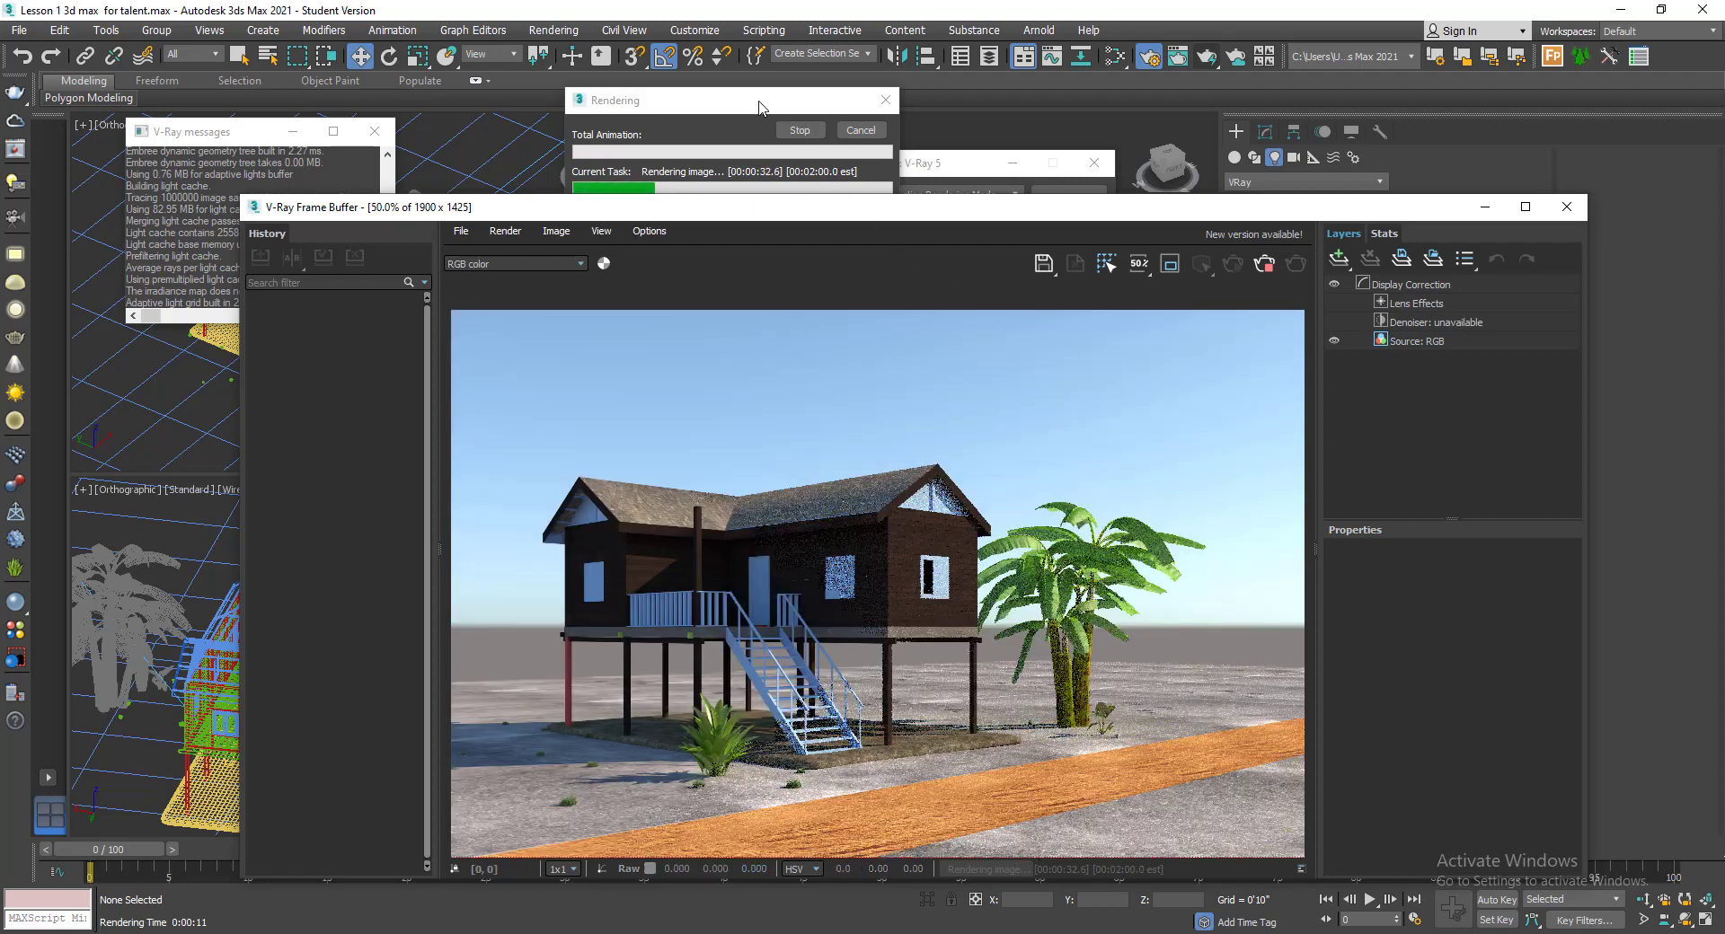
drag(755, 100, 420, 303)
scroll(810, 491, down, 1)
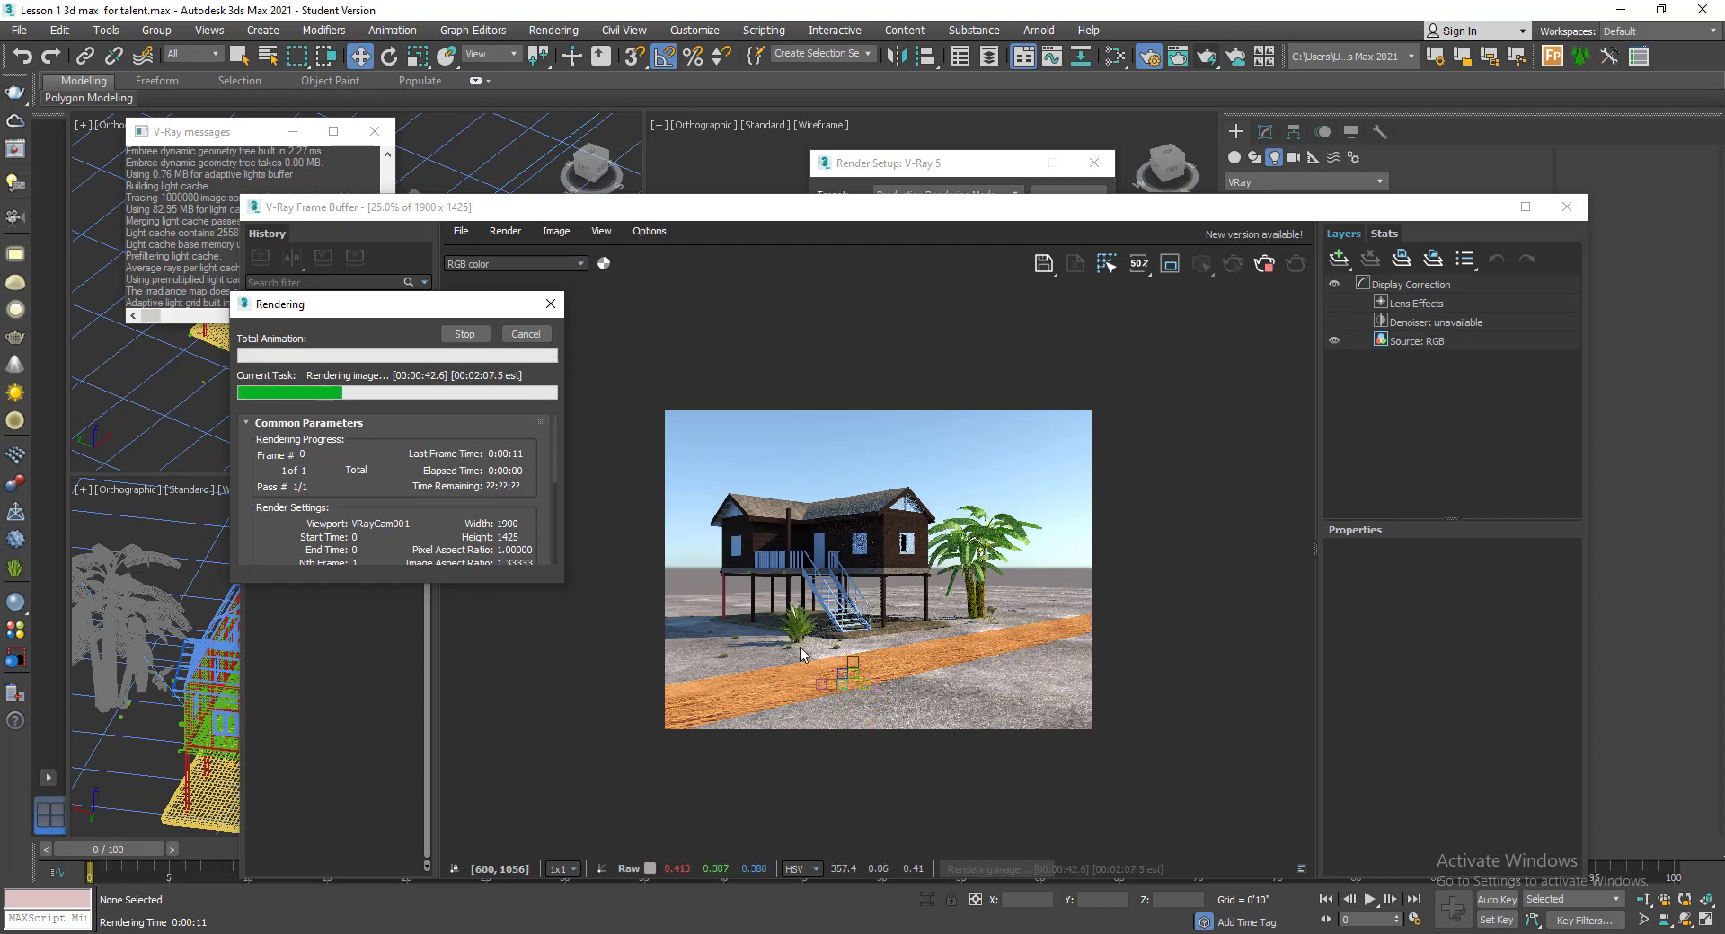
double_click(818, 620)
drag(817, 616, 1038, 876)
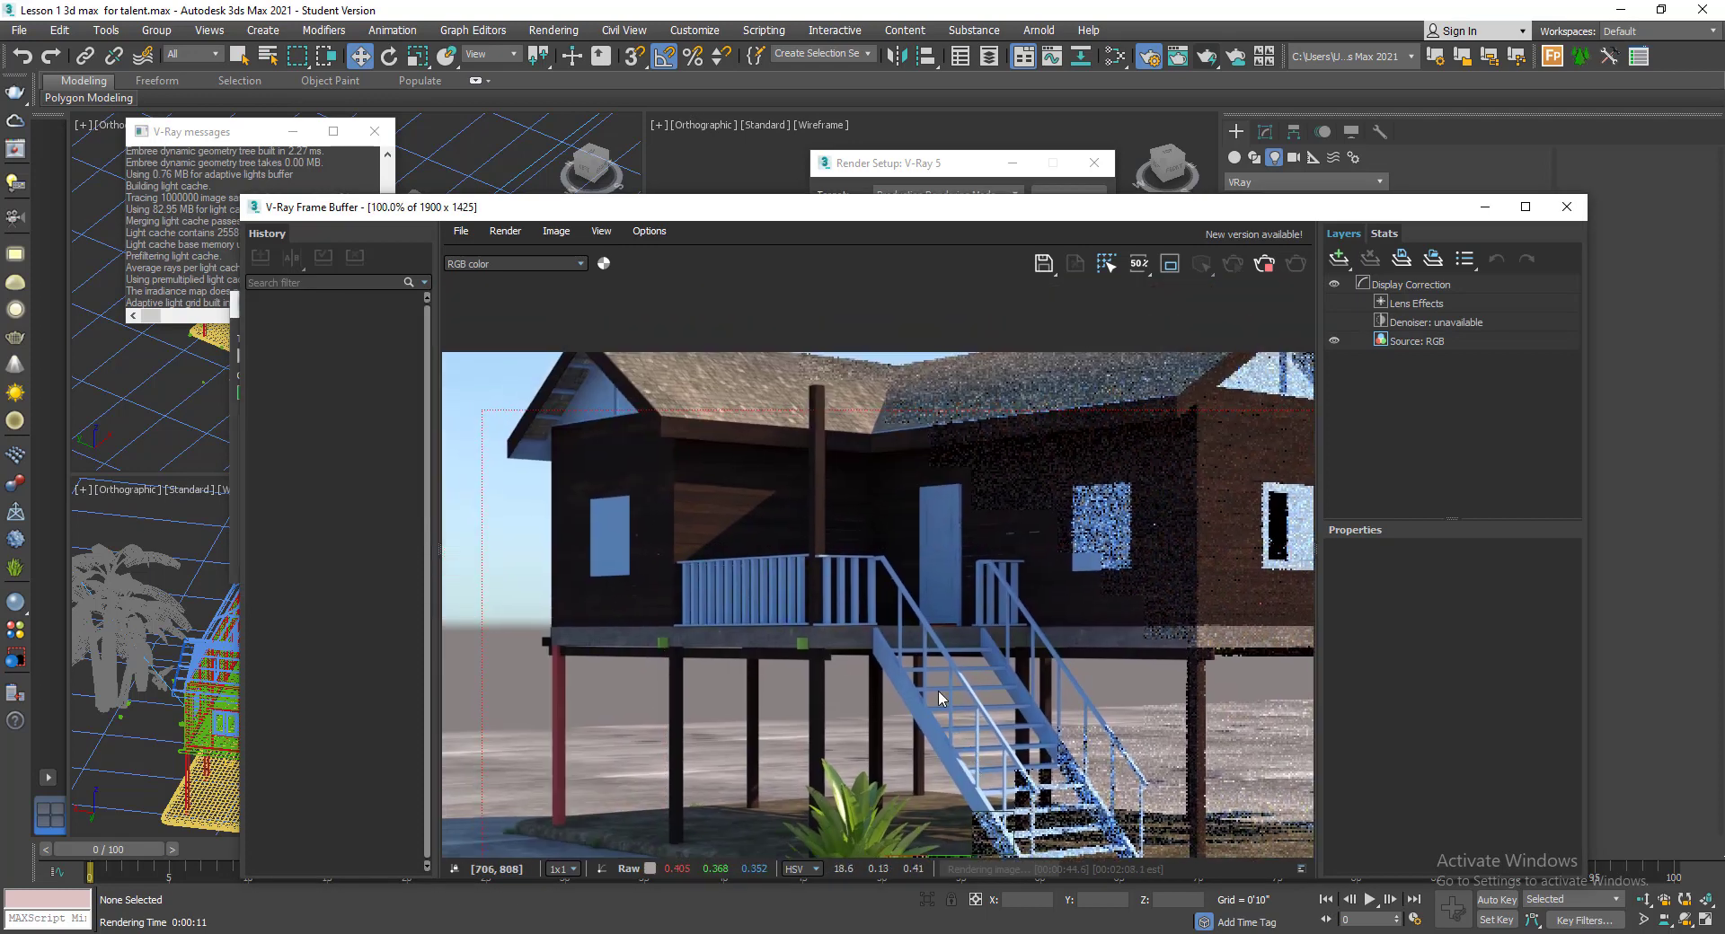
scroll(737, 533, up, 1)
scroll(753, 548, down, 4)
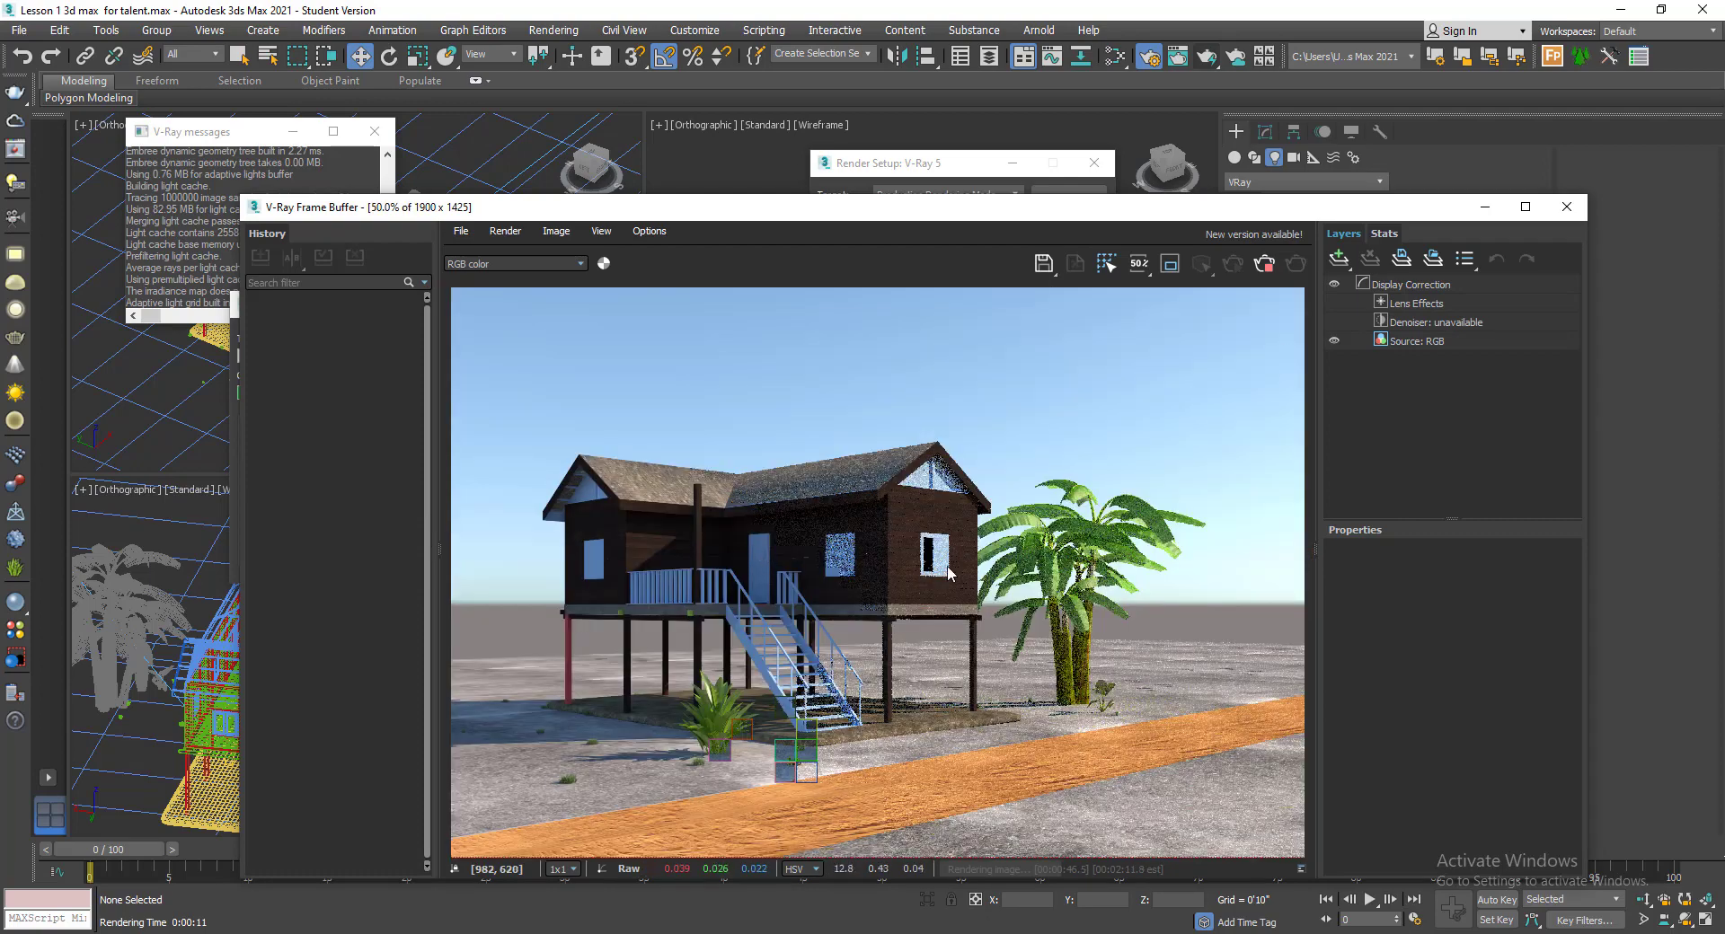
scroll(937, 567, up, 2)
scroll(935, 573, up, 1)
scroll(933, 571, down, 4)
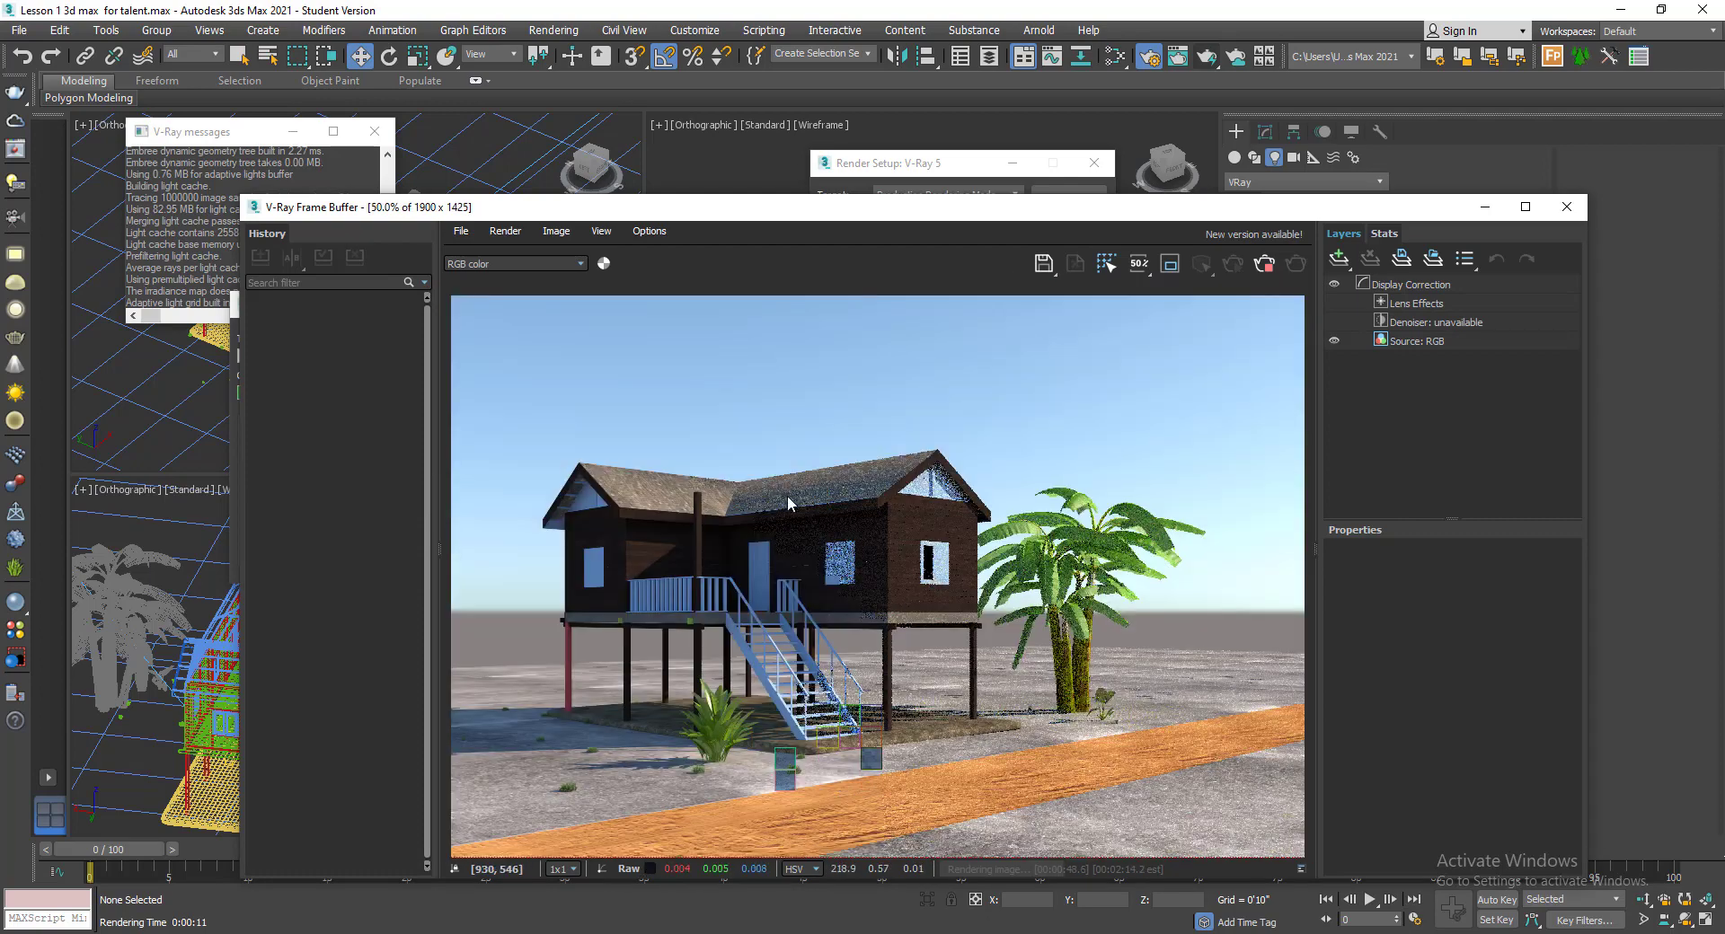
scroll(775, 488, down, 1)
drag(790, 215, 873, 198)
click(762, 490)
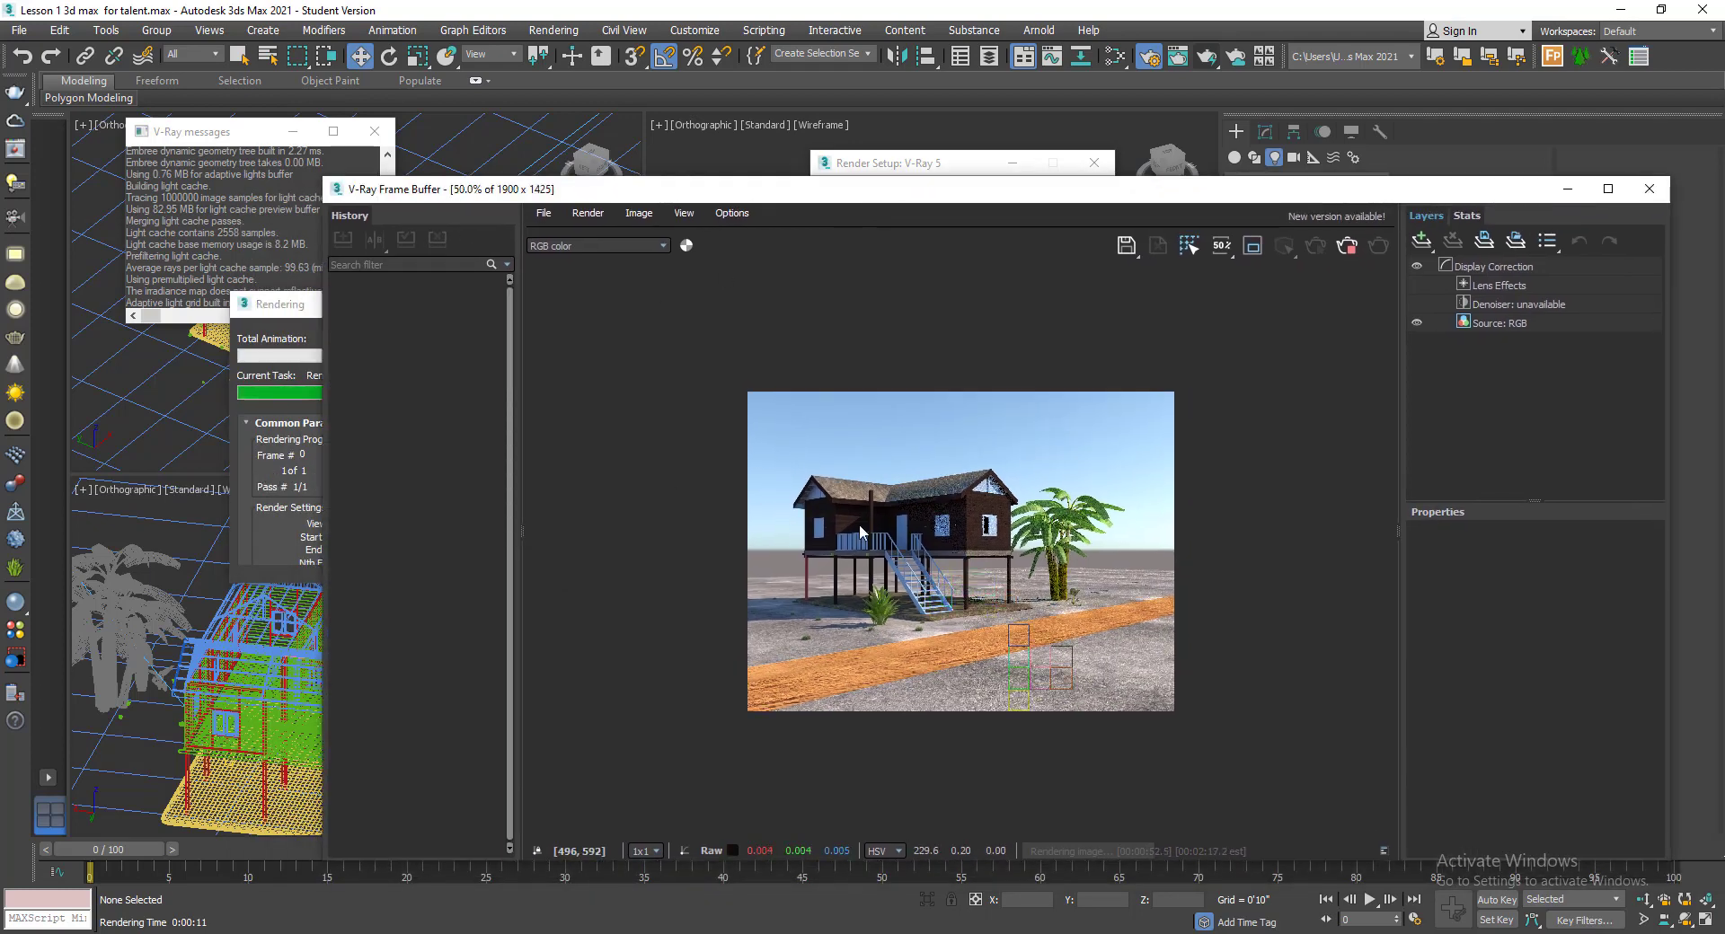
scroll(858, 532, up, 1)
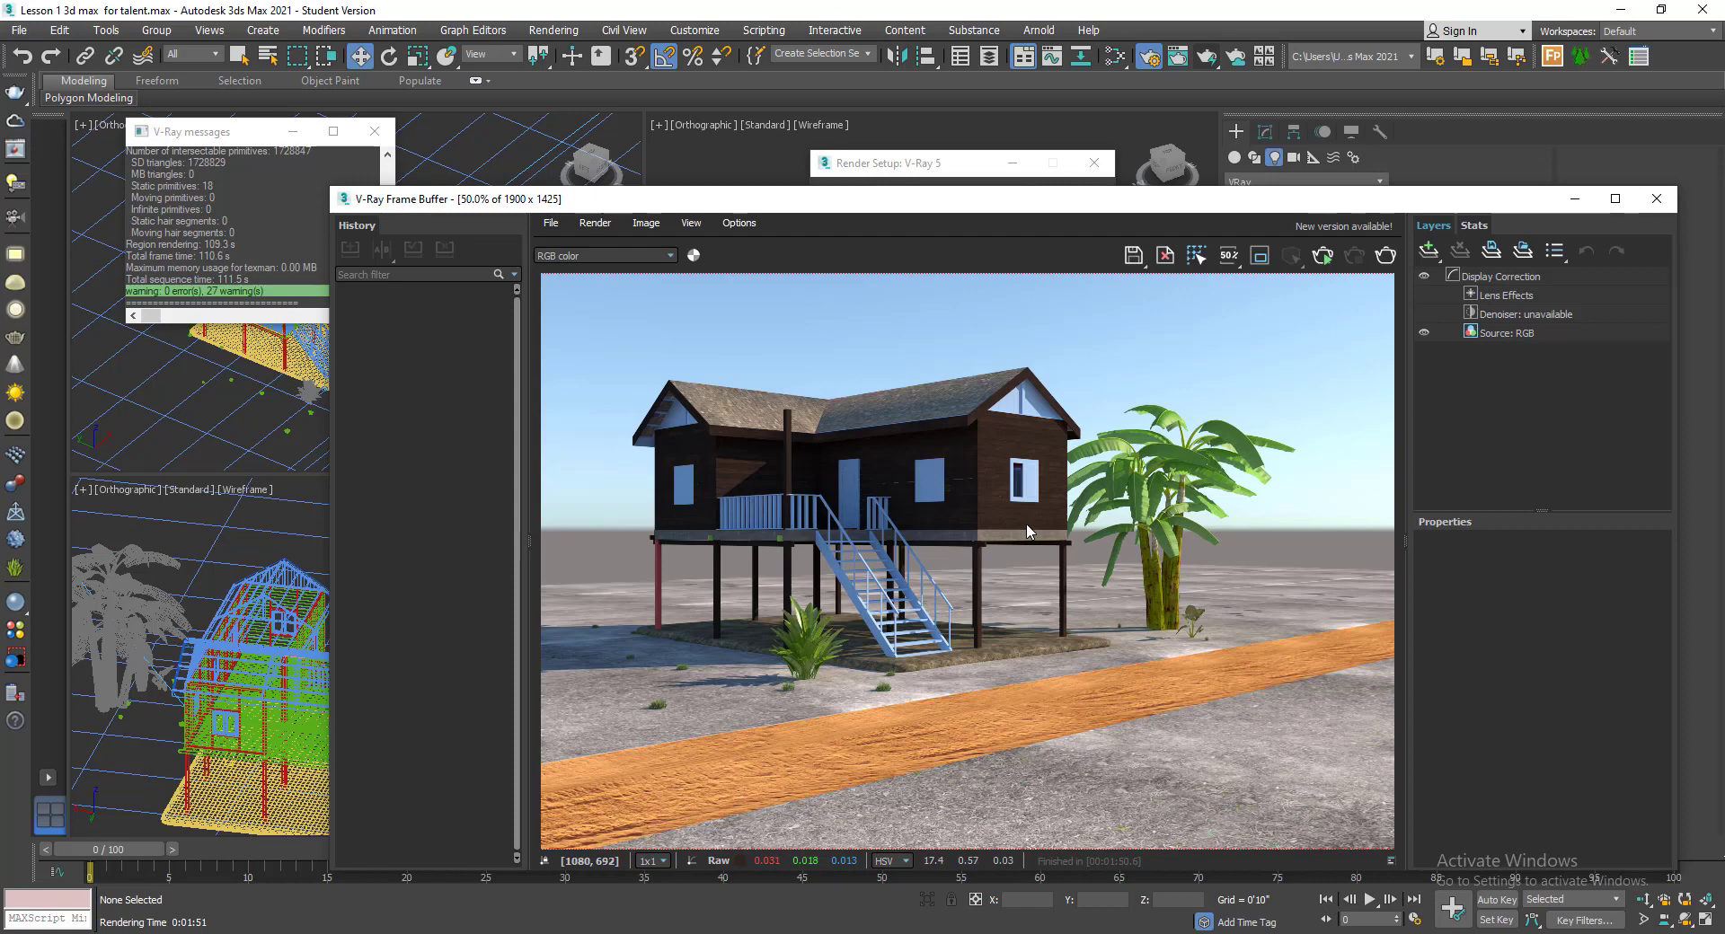
- Enable the override material in the V-Ray global switches, assign a VRayMtl to it, and start rendering the camera view
click(938, 167)
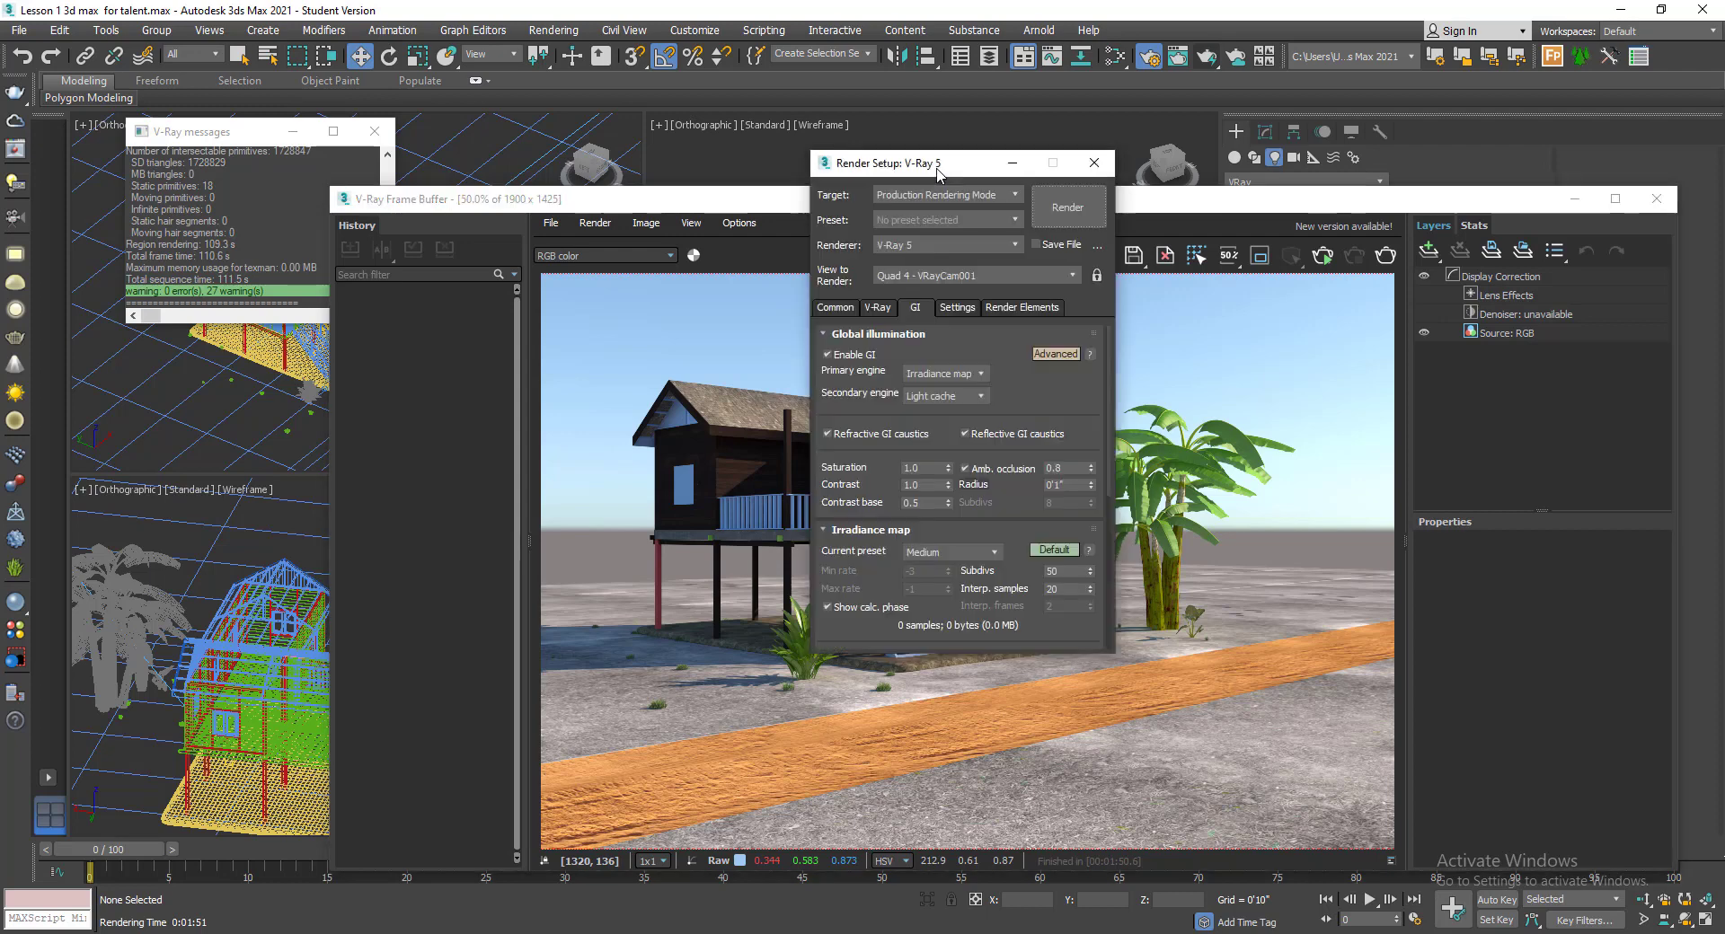
click(878, 307)
click(882, 356)
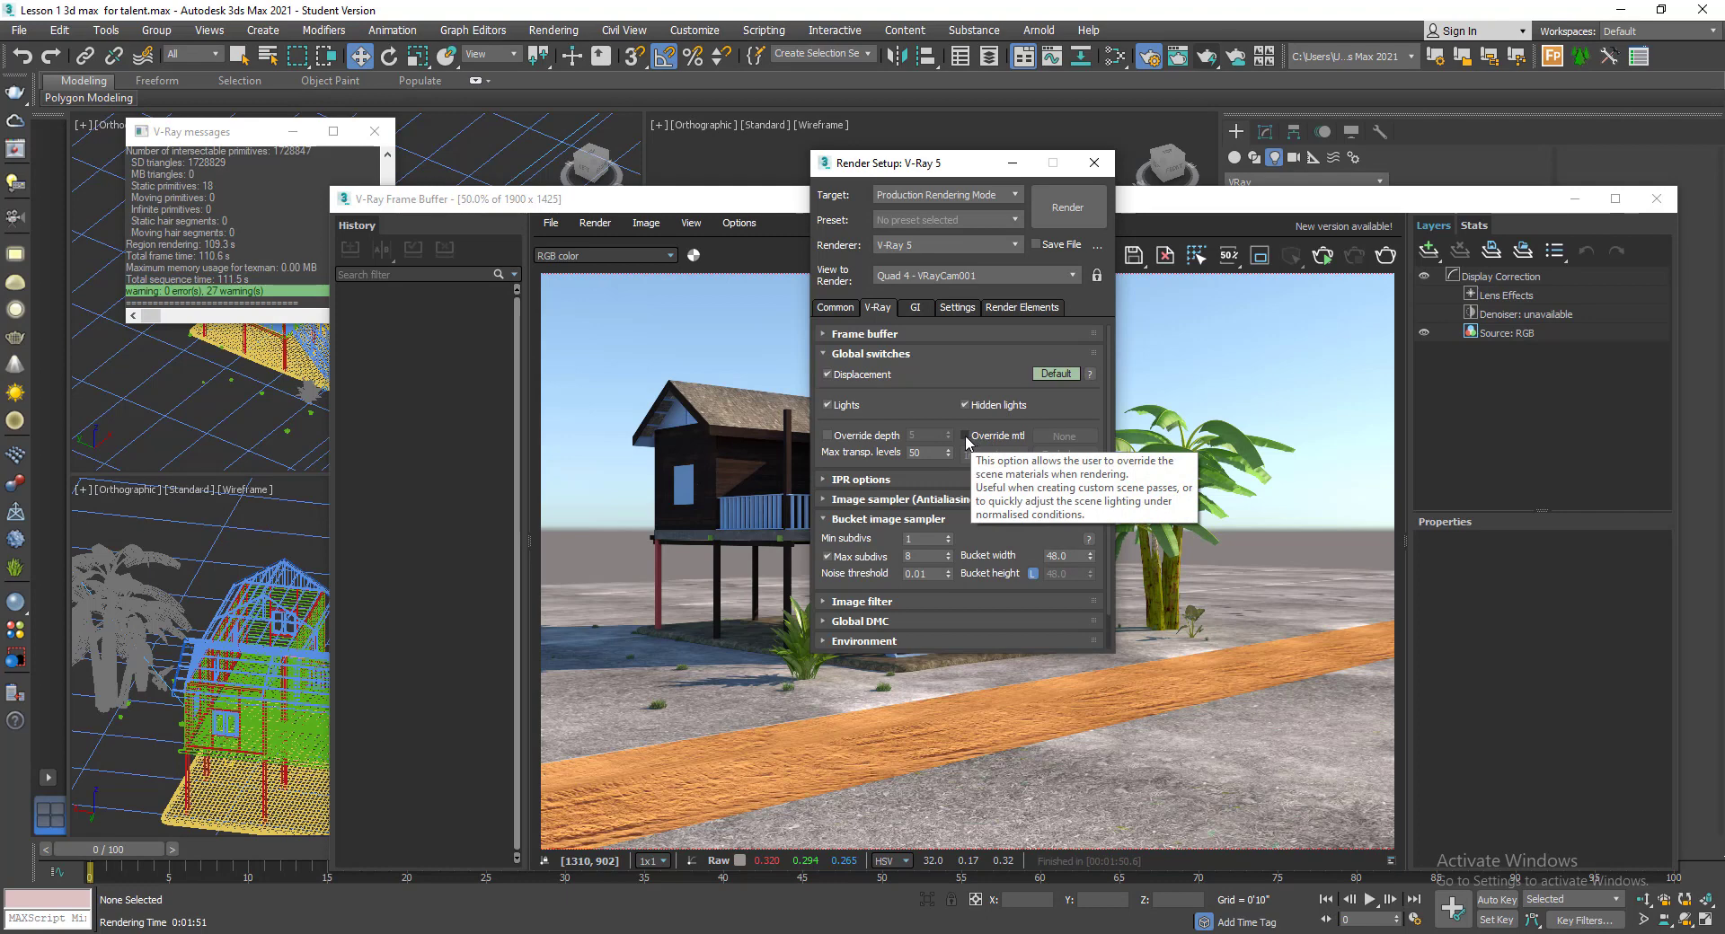
click(965, 436)
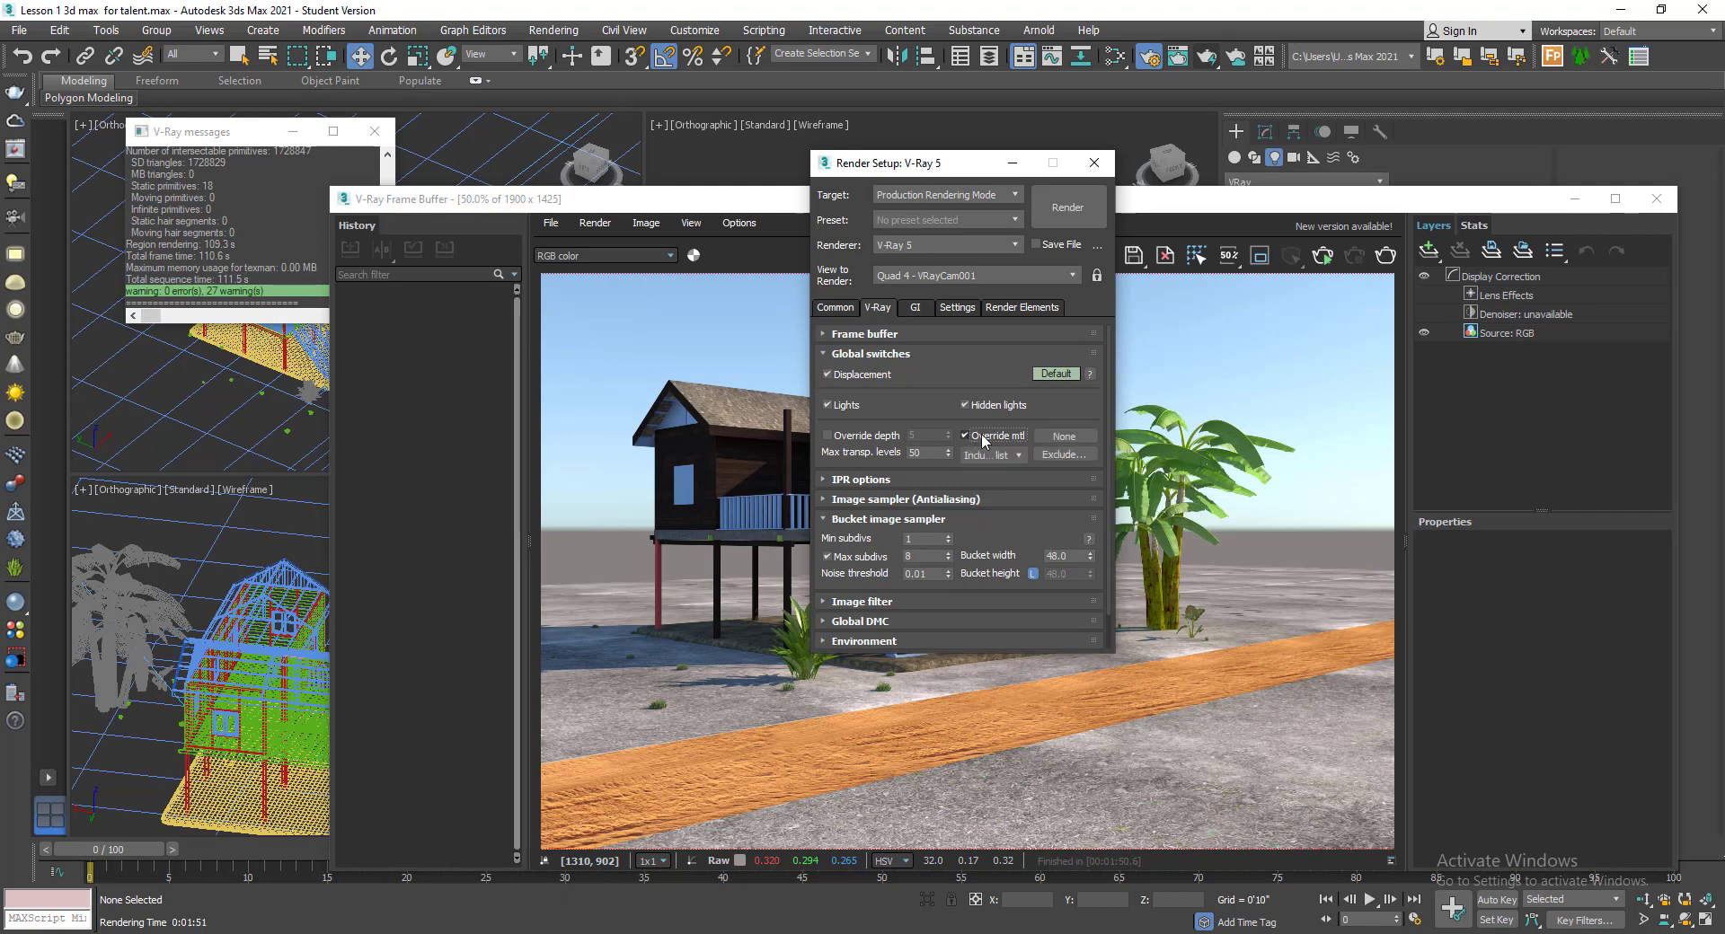
click(1060, 439)
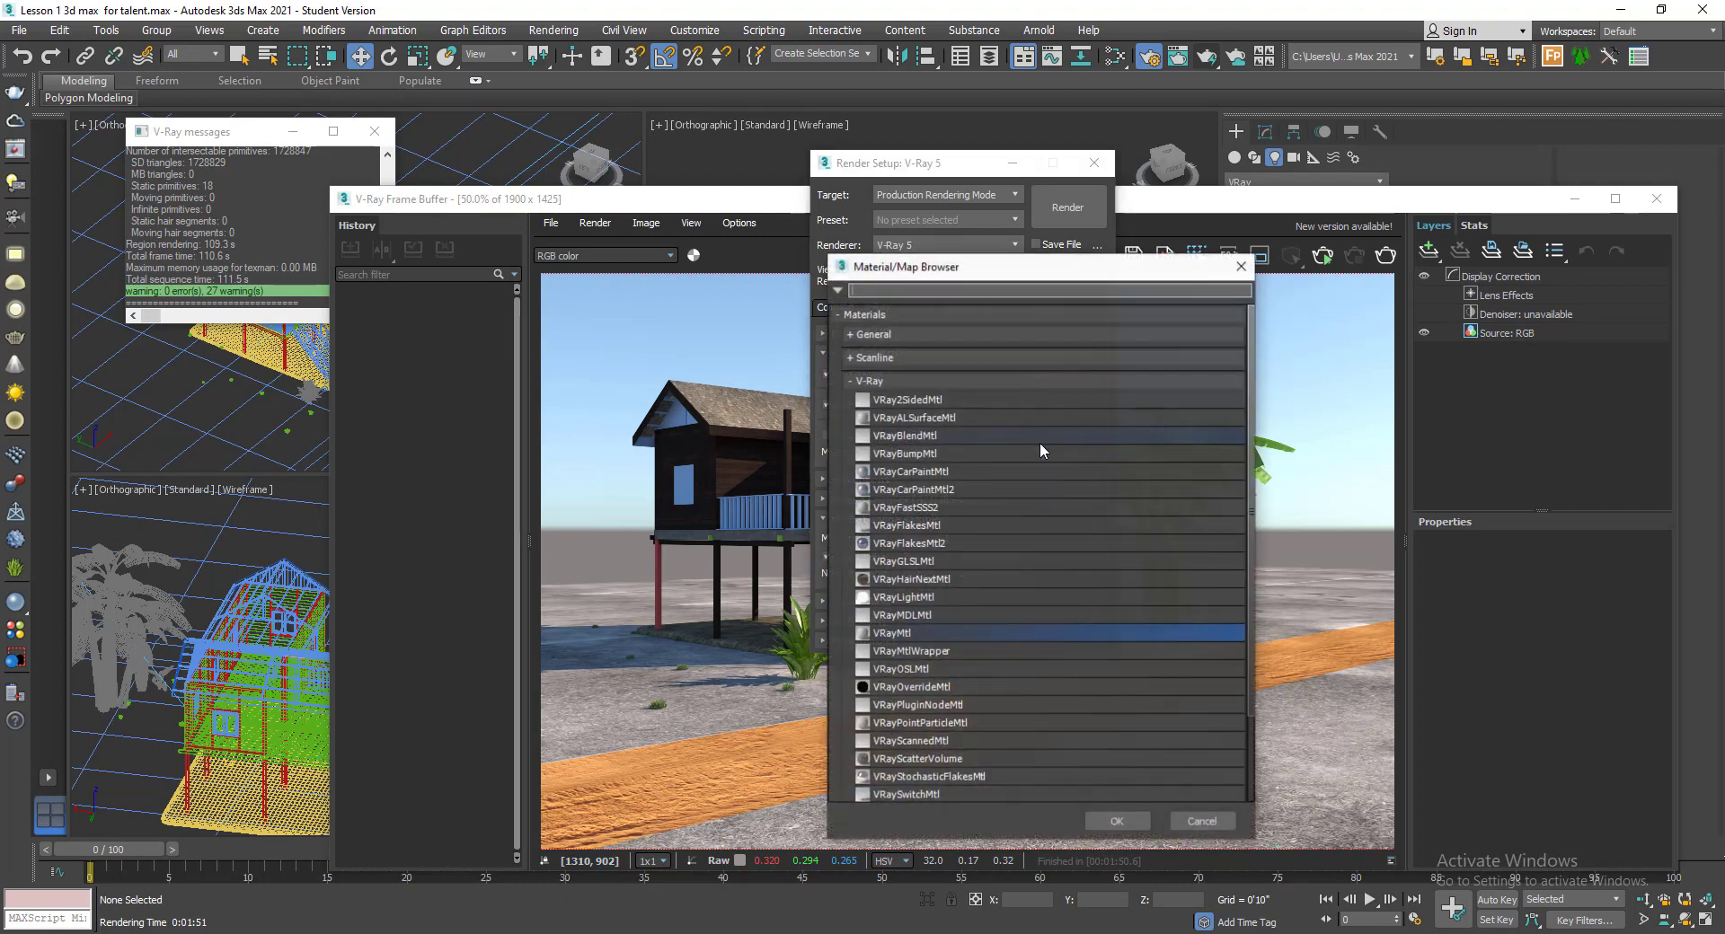
double_click(923, 629)
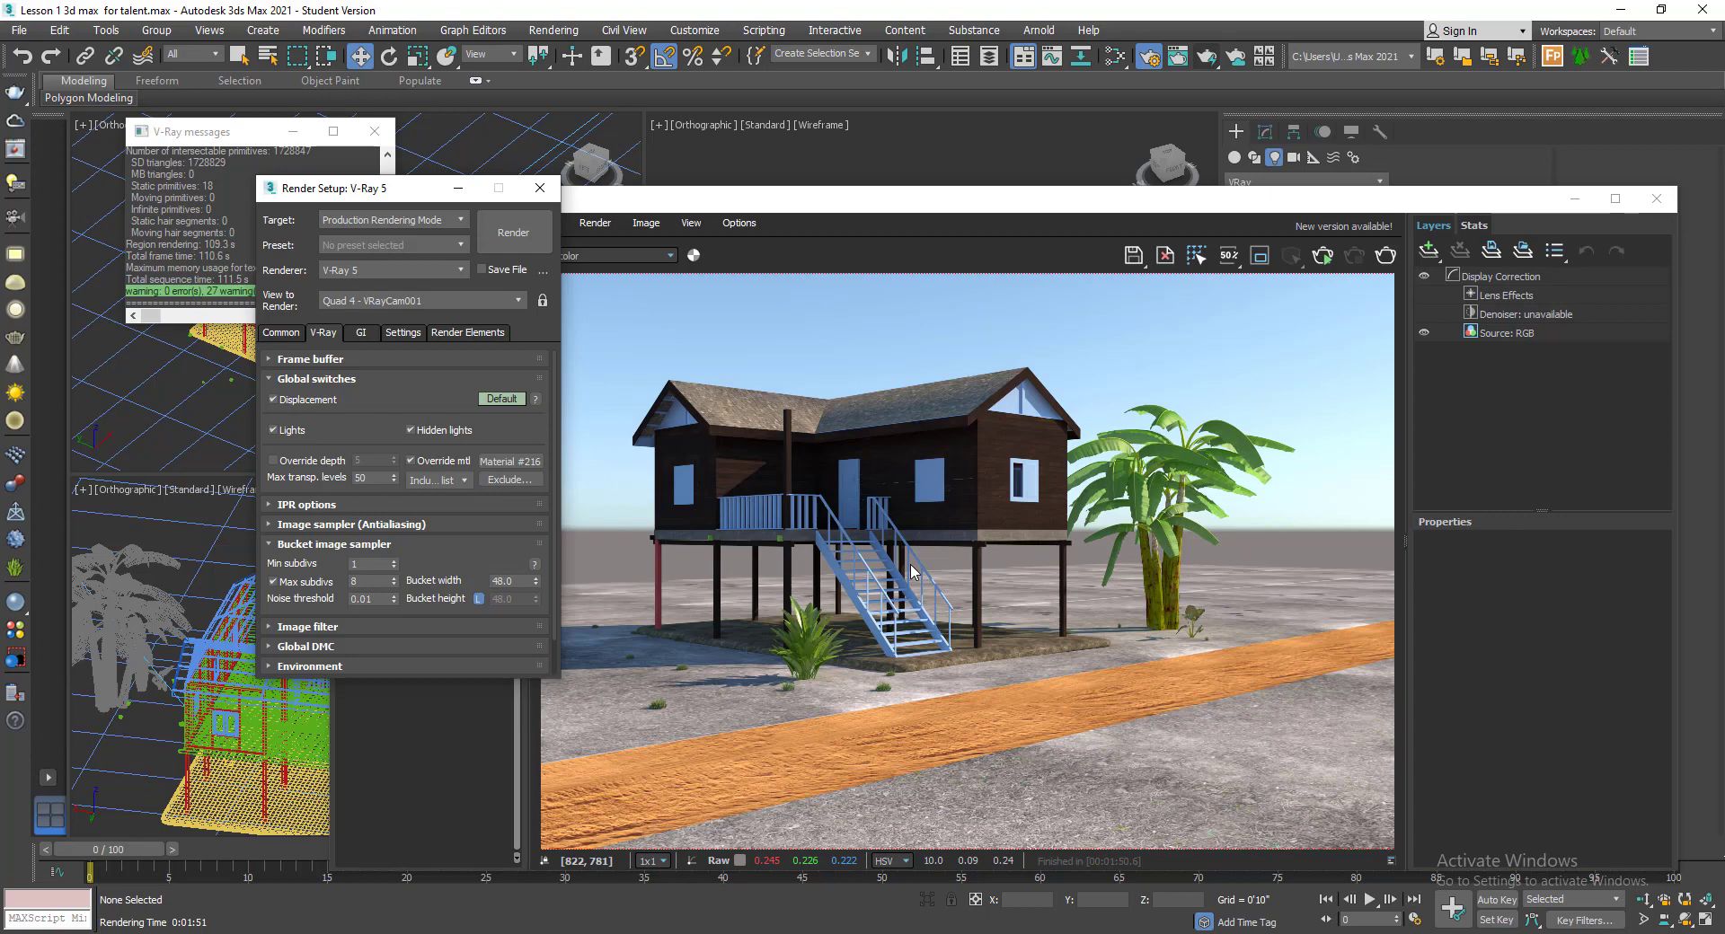
key(shift+q)
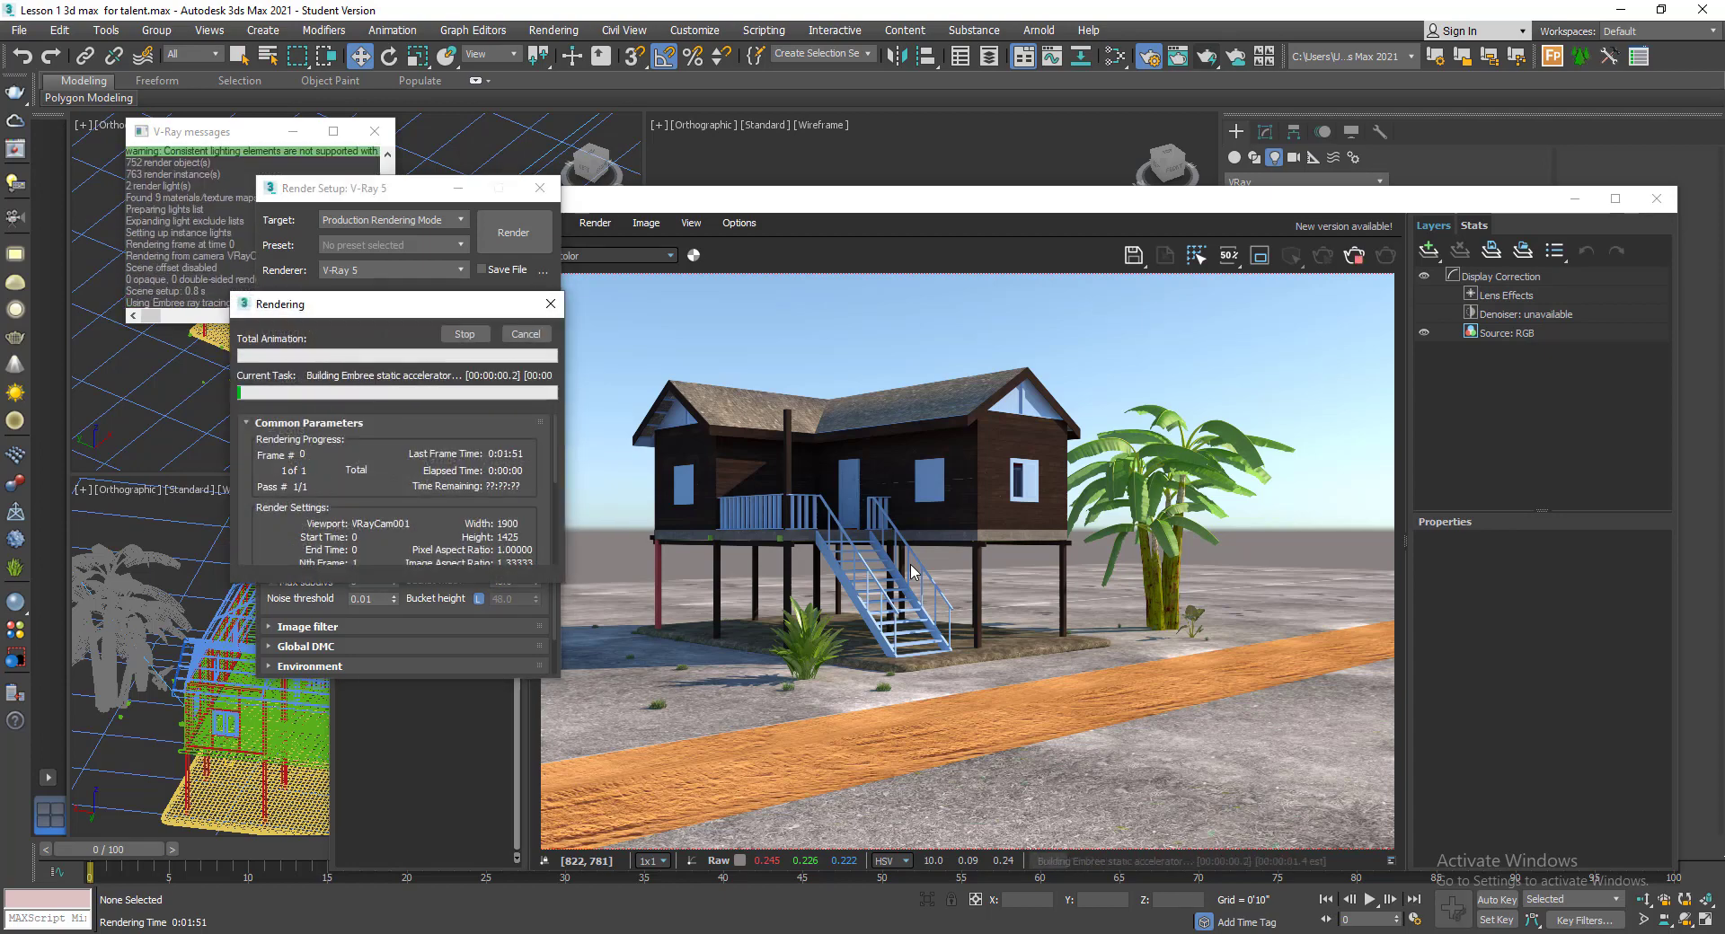